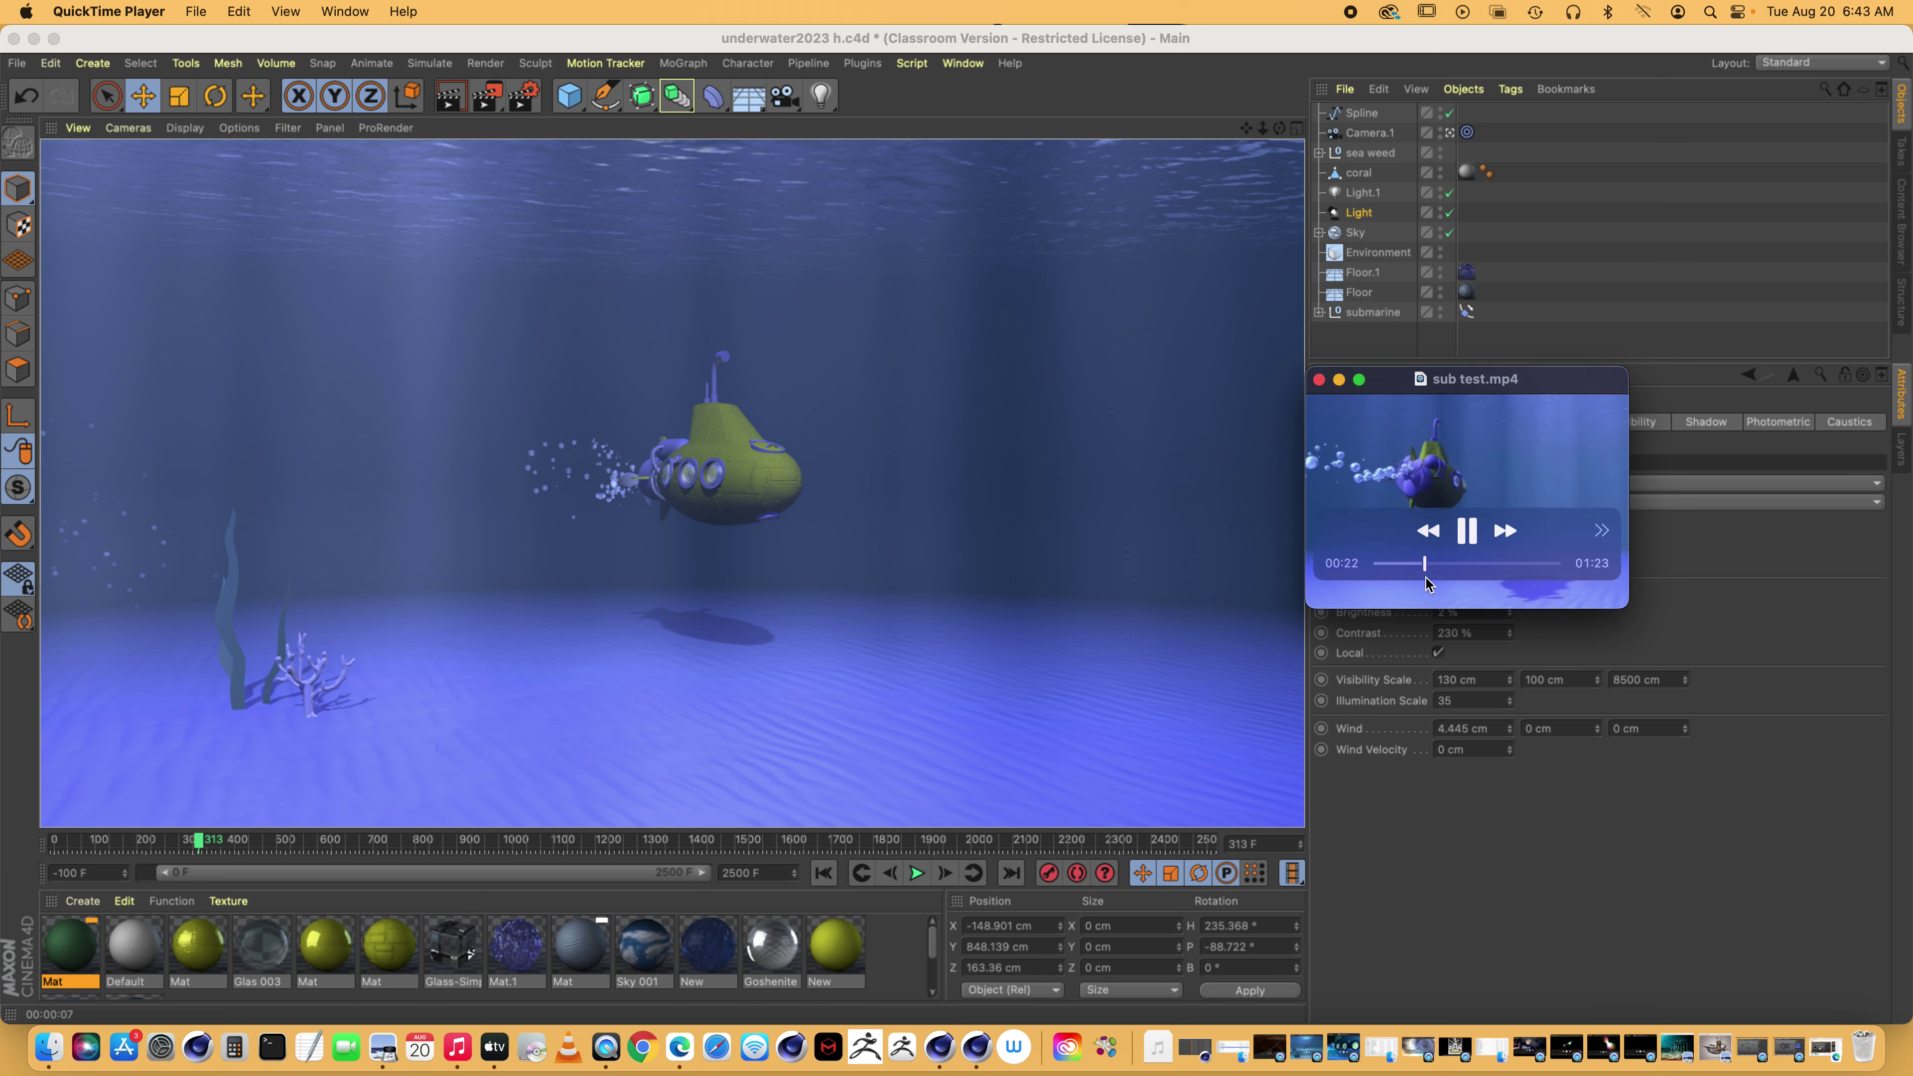
Check the water light effect in the sub test.mp4 movie, and minimize its window
{"action": "left_click", "coordinate": [1425, 564]}
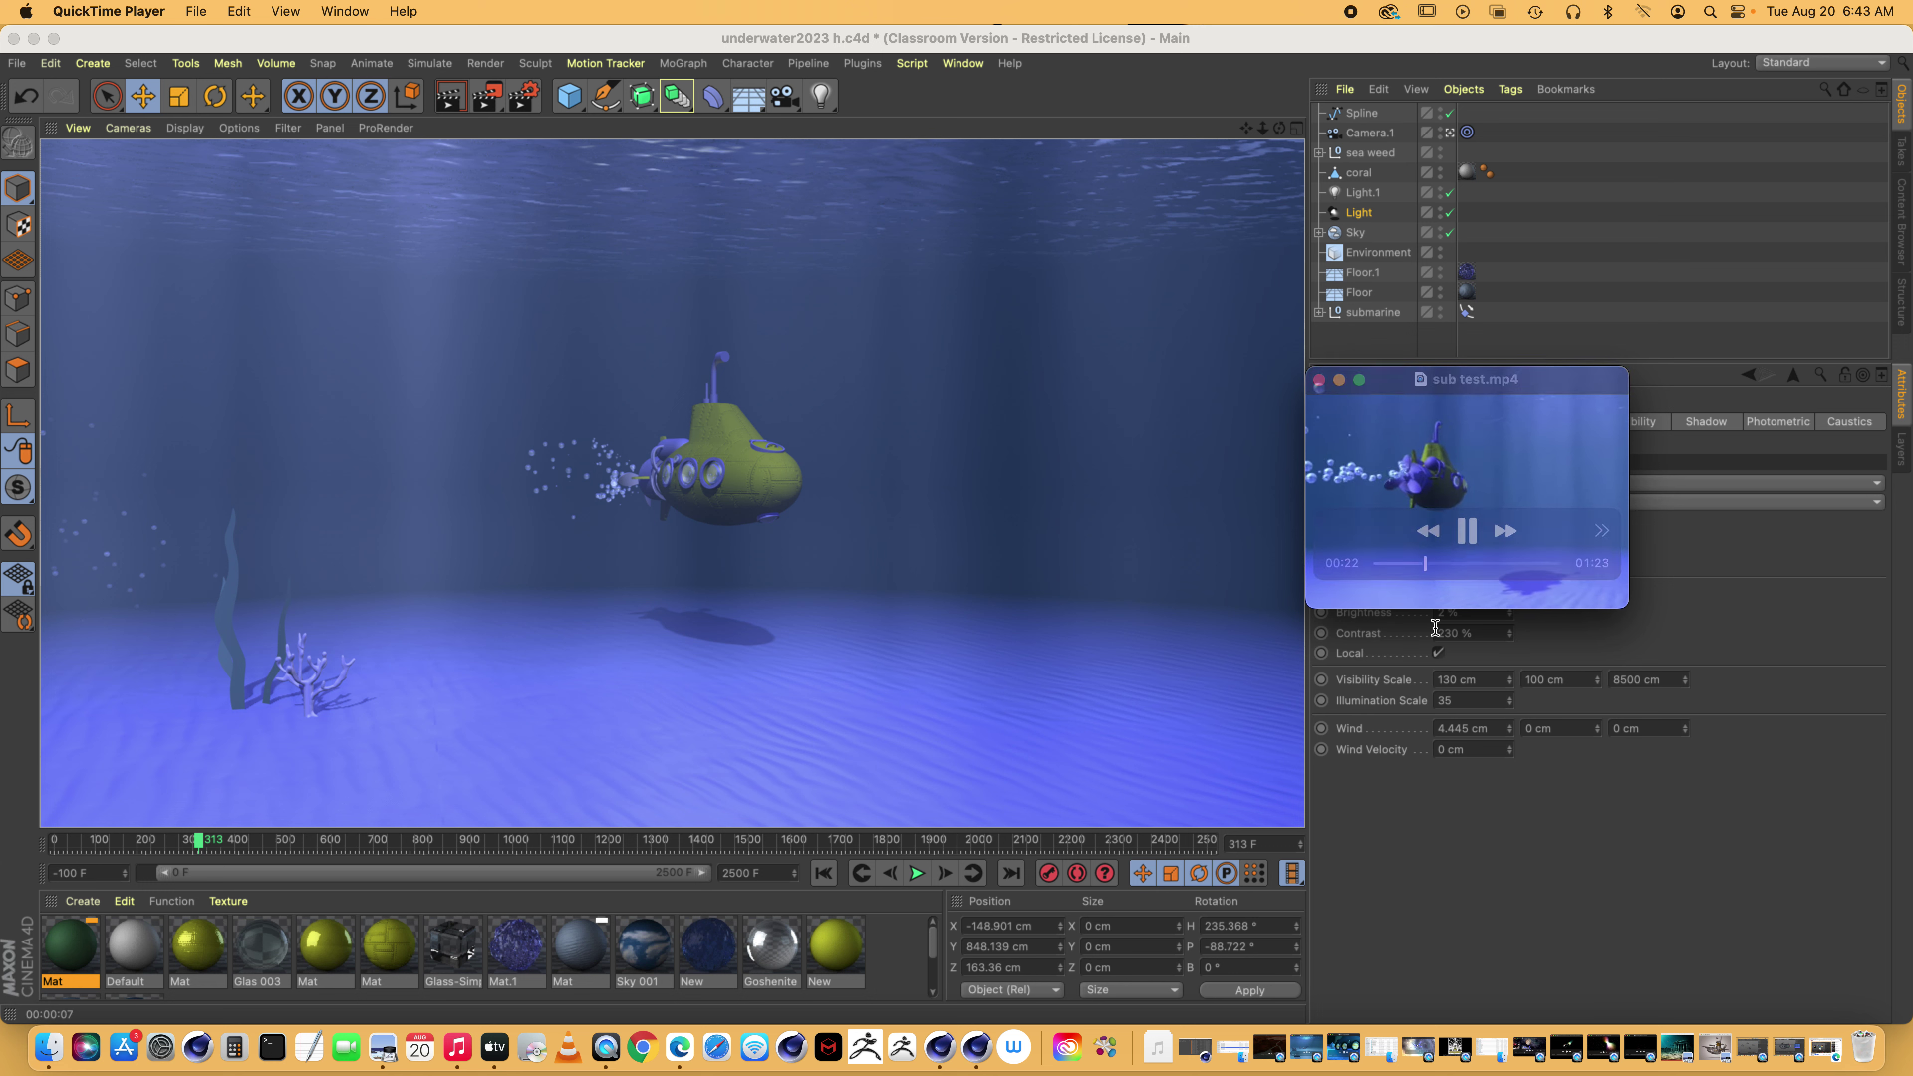
{"action": "left_click", "coordinate": [1463, 528]}
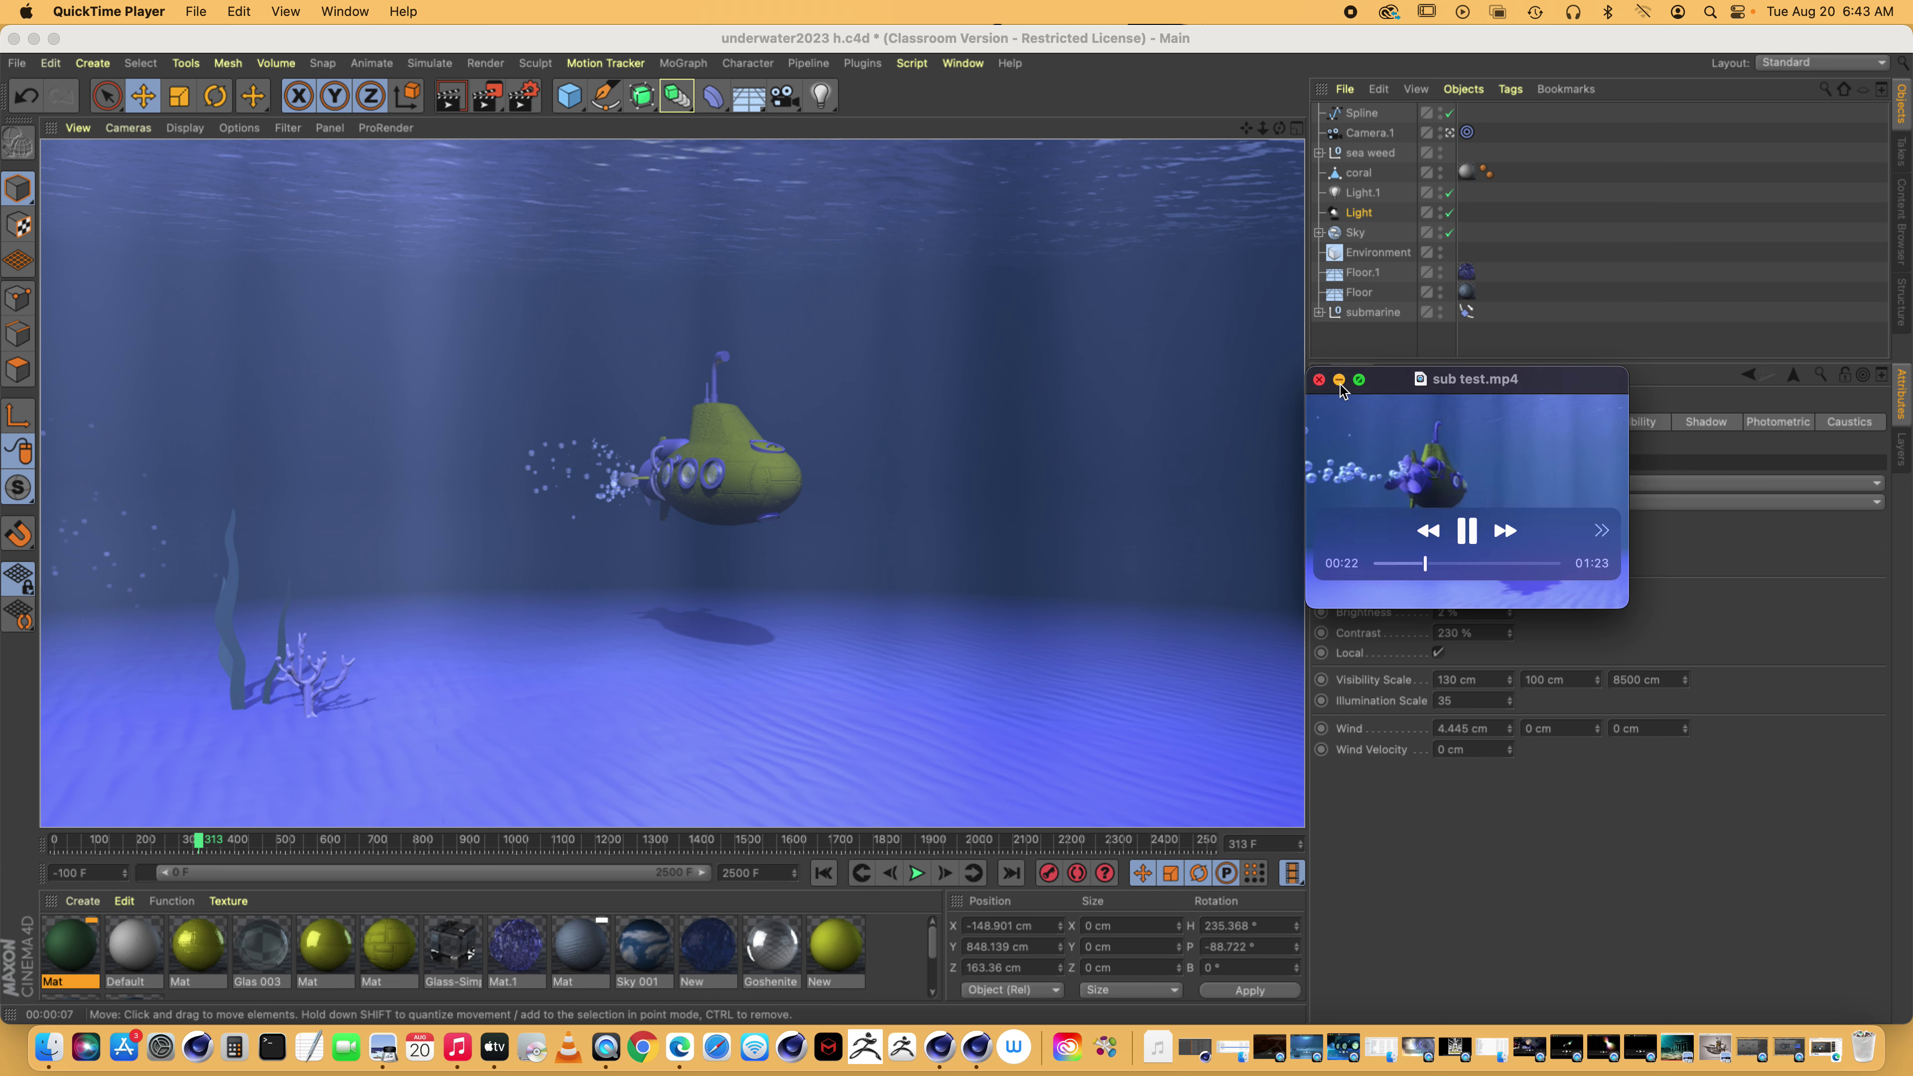
{"action": "left_click", "coordinate": [1340, 380]}
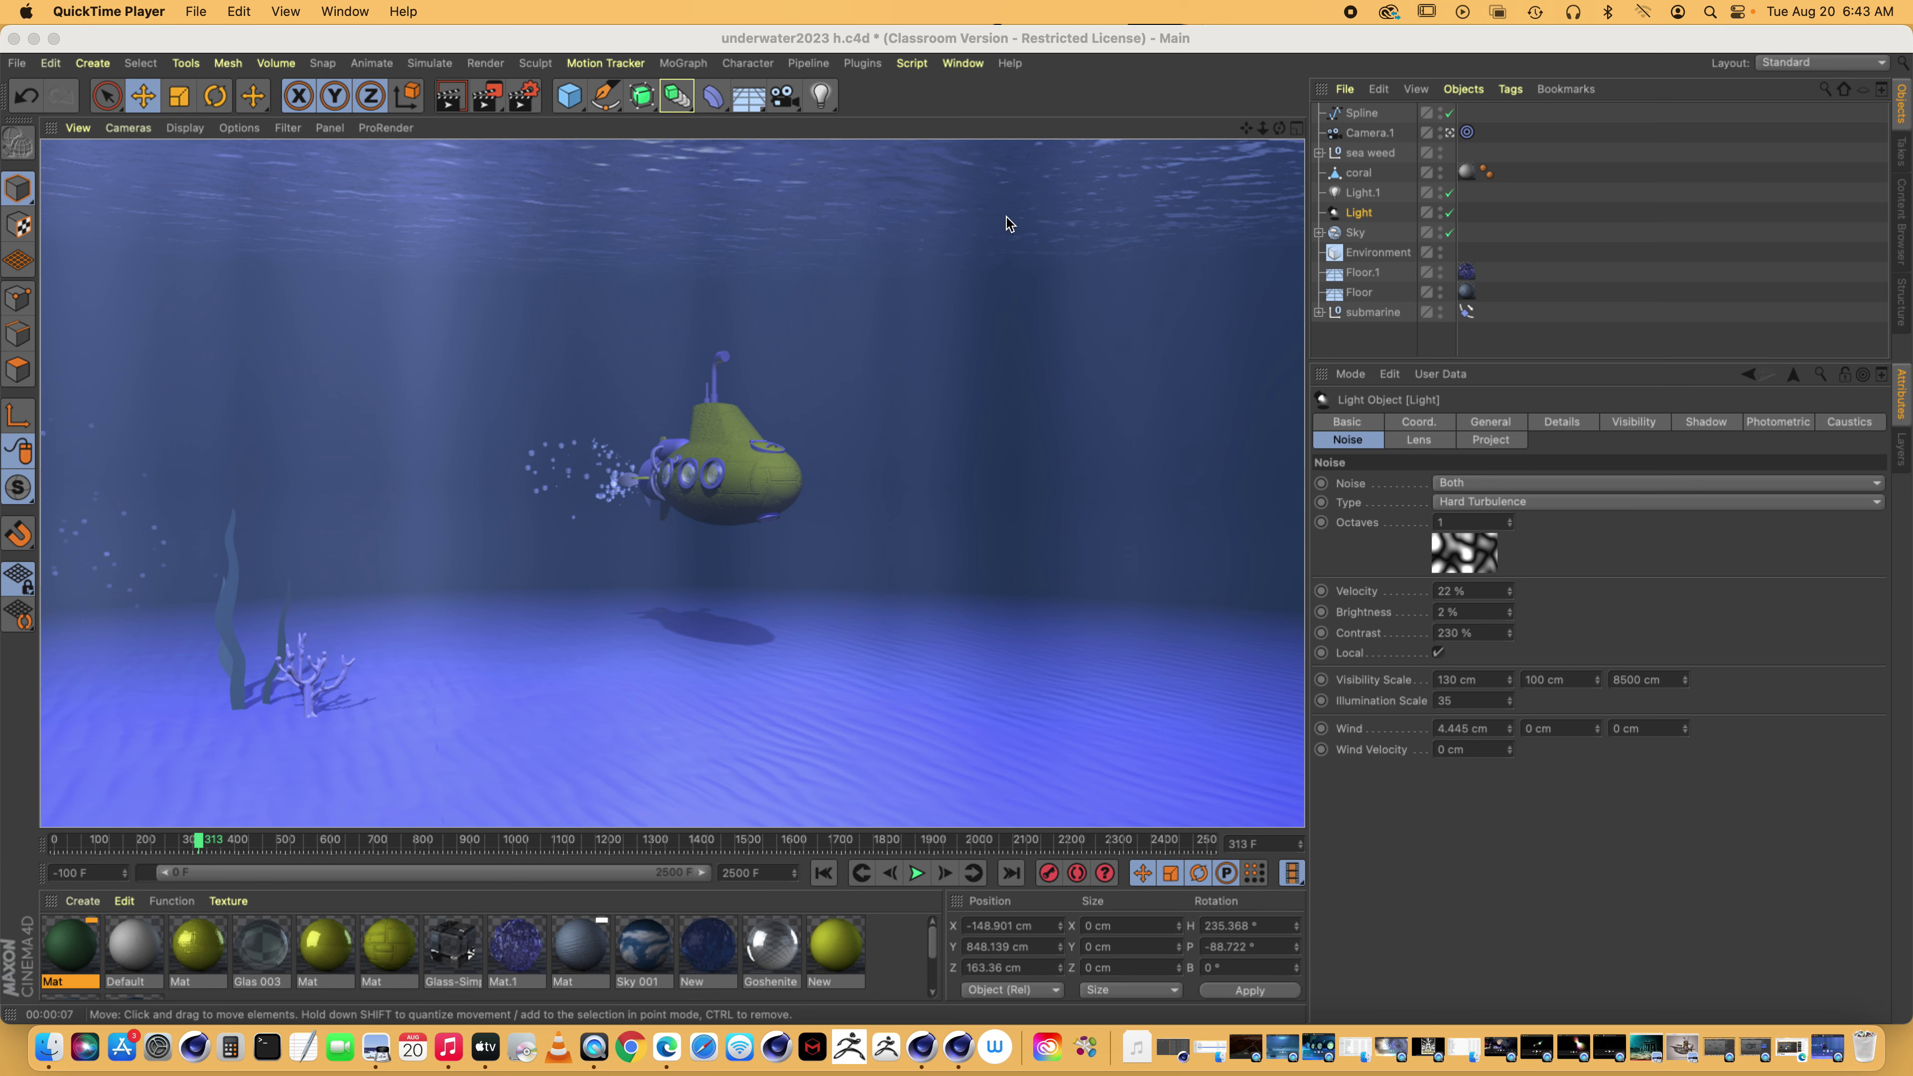
Examine the Light object's general settings, including its visible light, shadow, type and intensity options
{"action": "left_click", "coordinate": [1358, 293]}
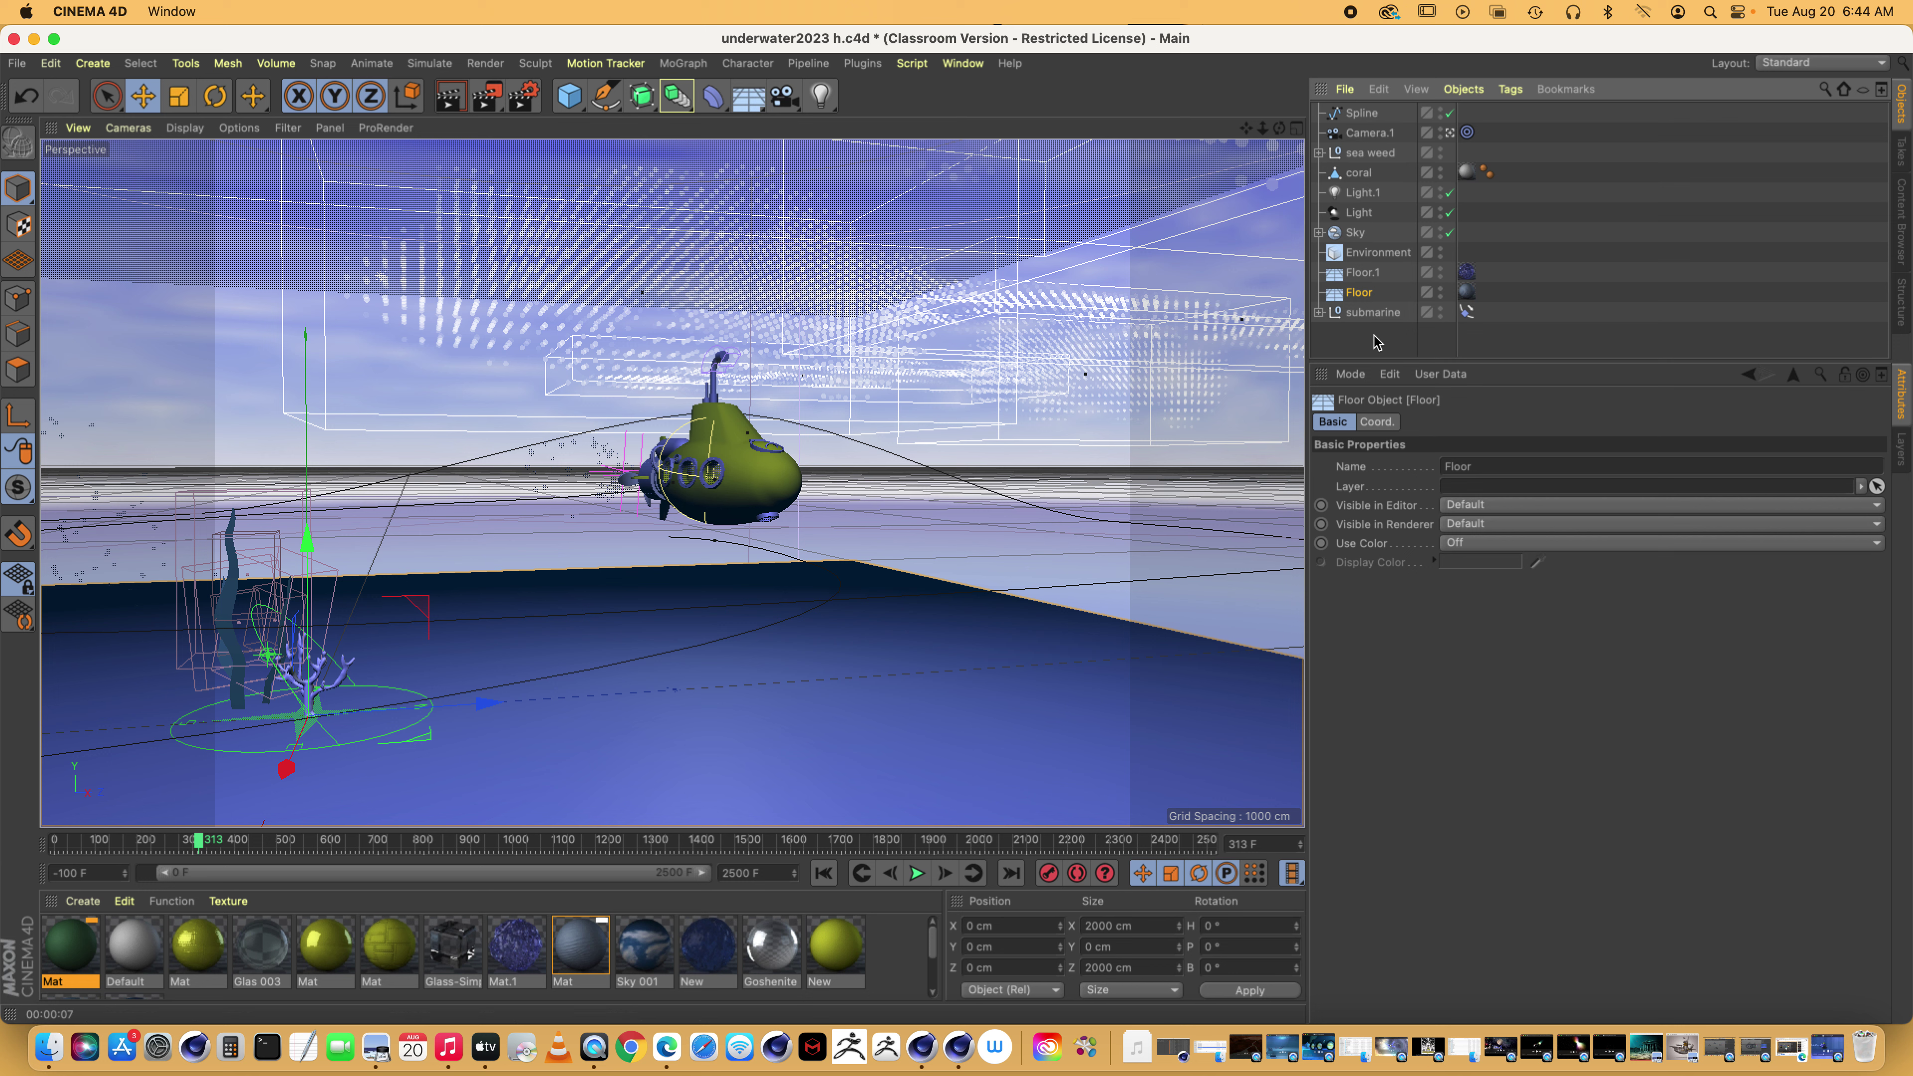
{"action": "left_click", "coordinate": [1363, 193]}
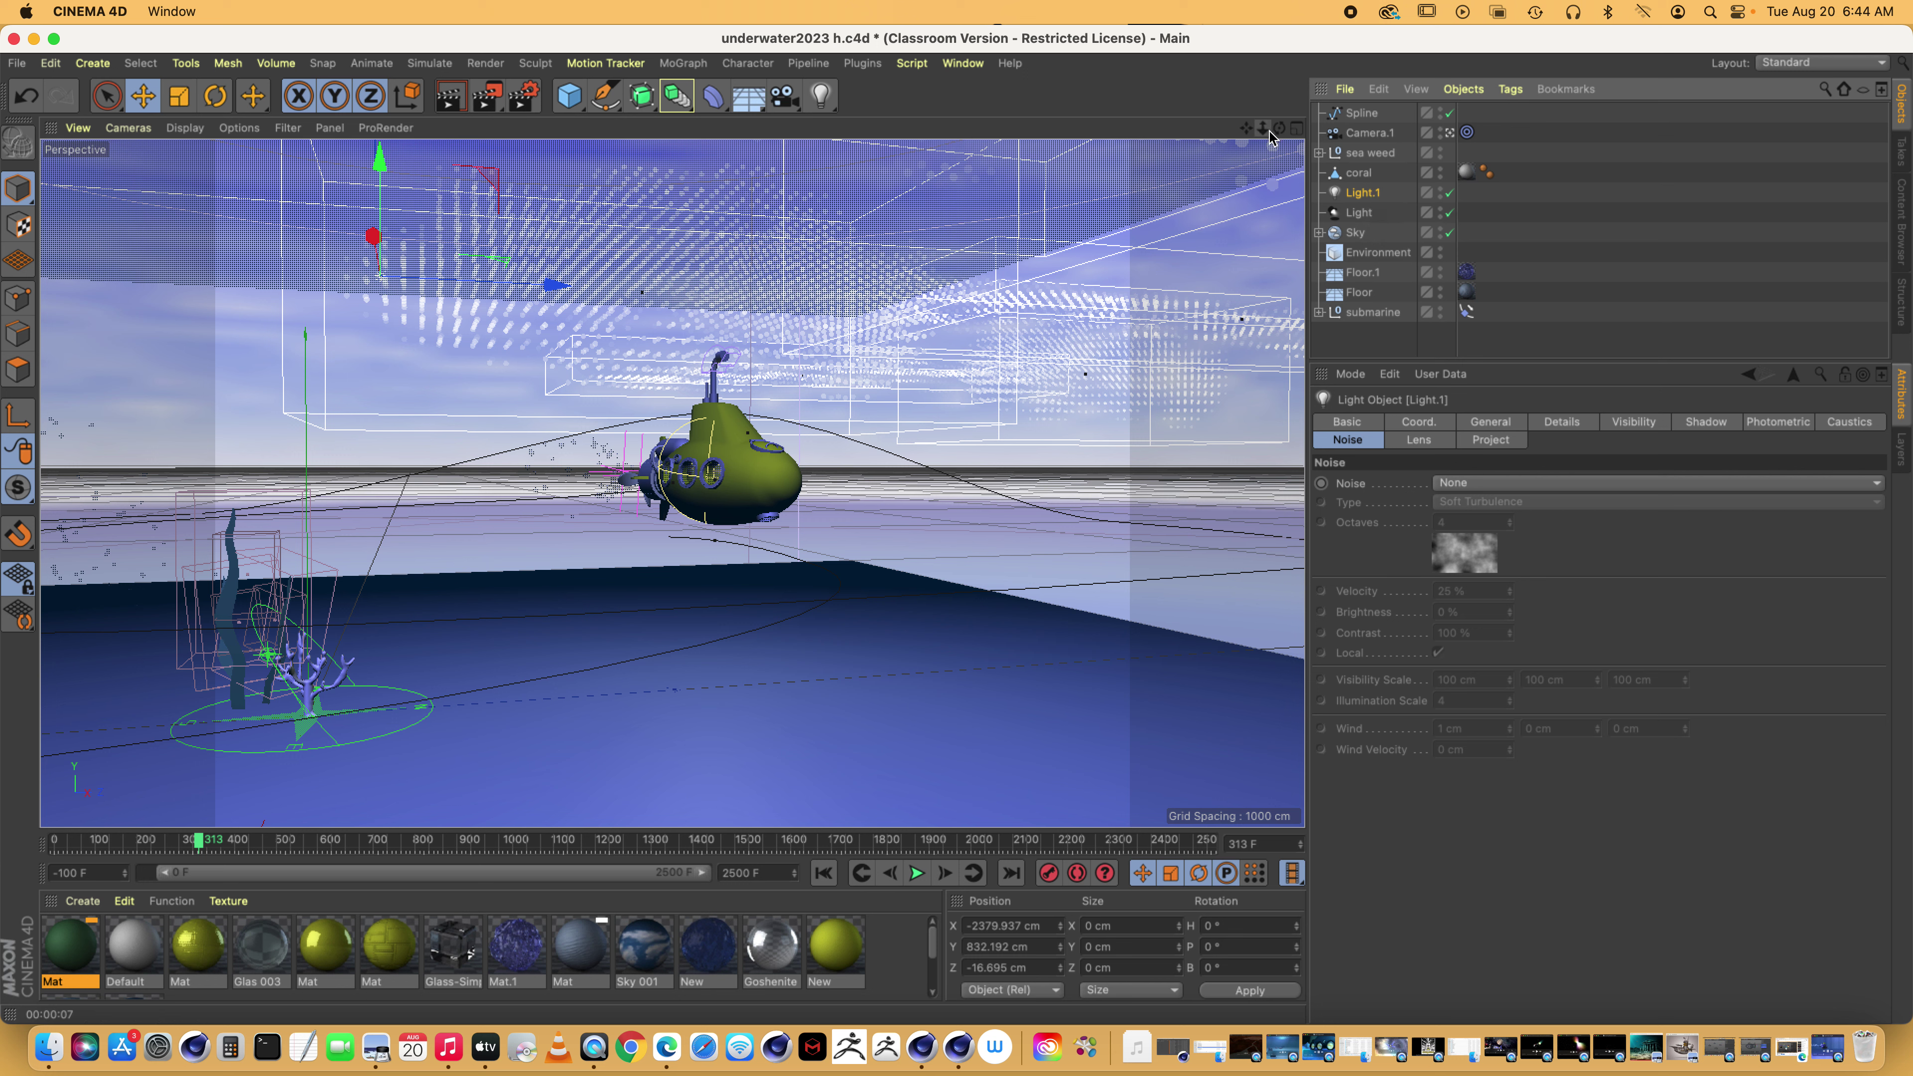
{"action": "left_click", "coordinate": [1358, 215]}
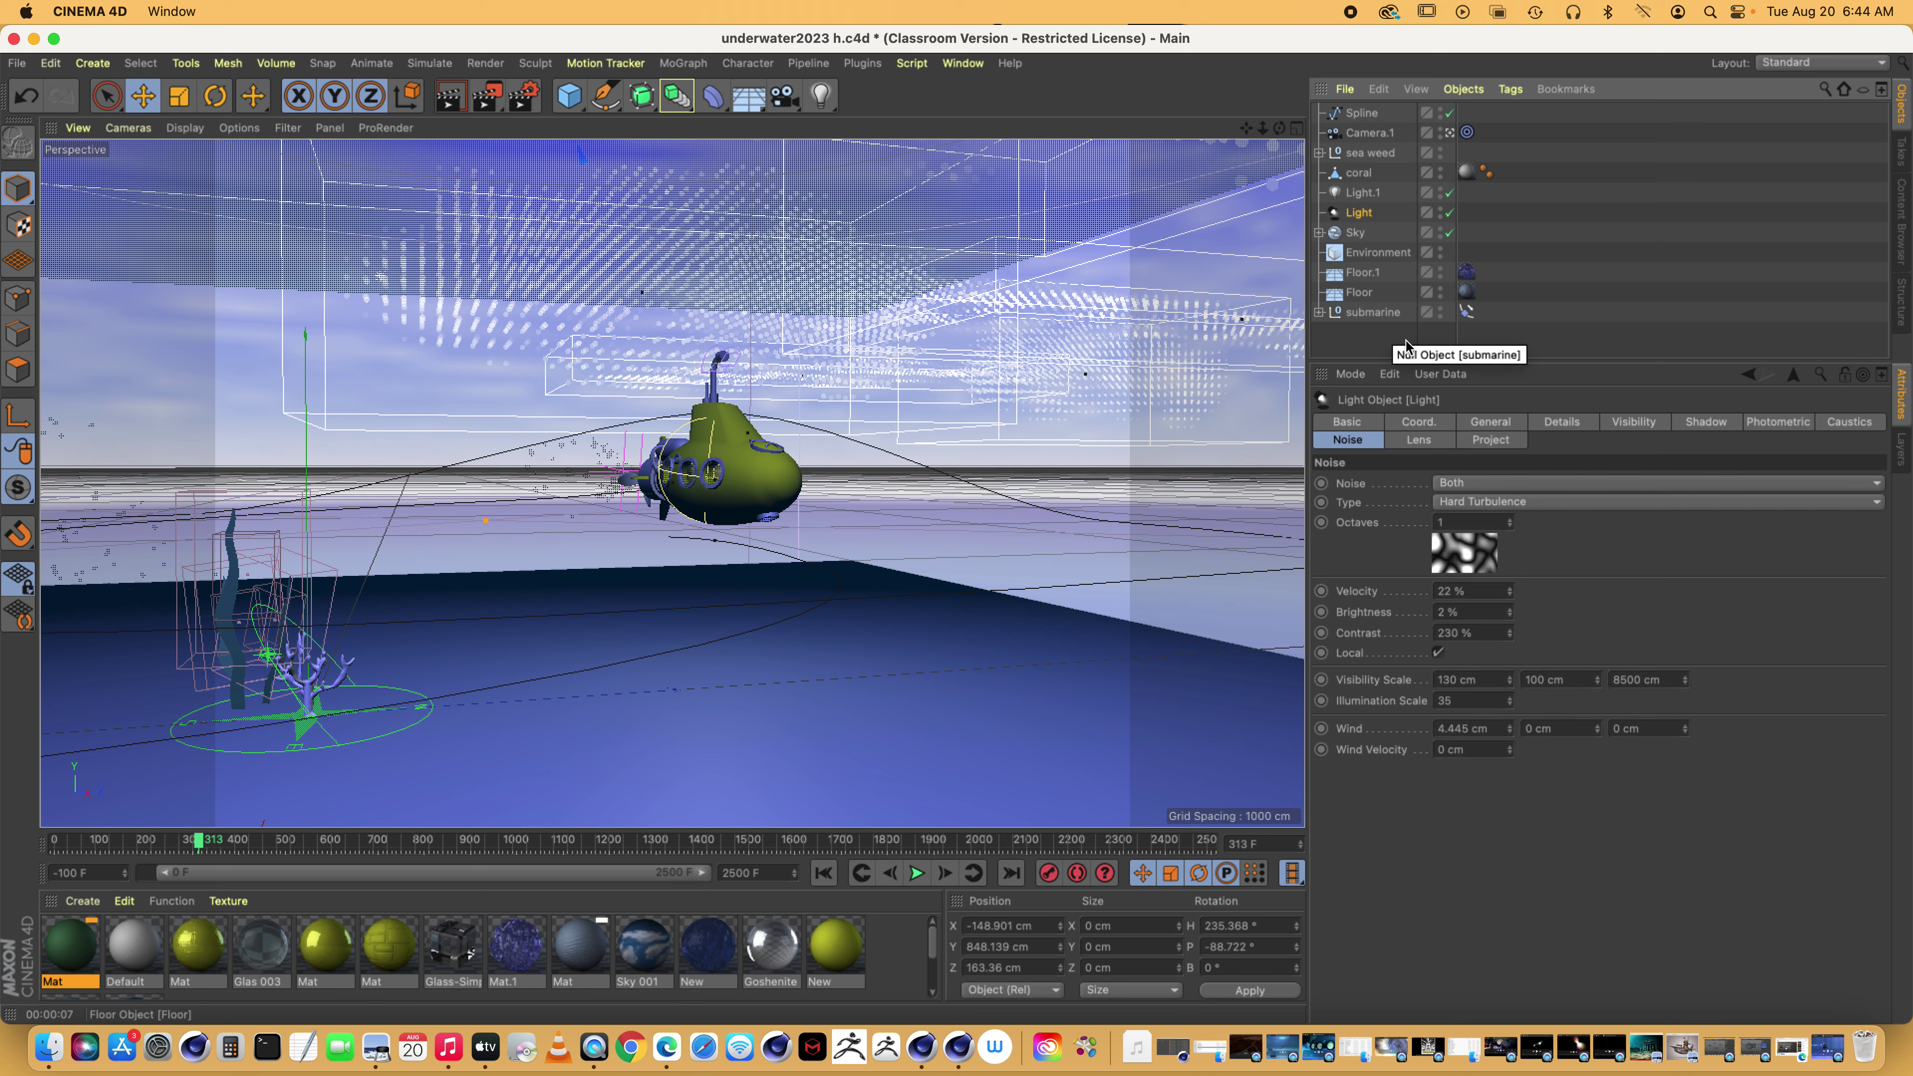
{"action": "left_click", "coordinate": [1488, 422]}
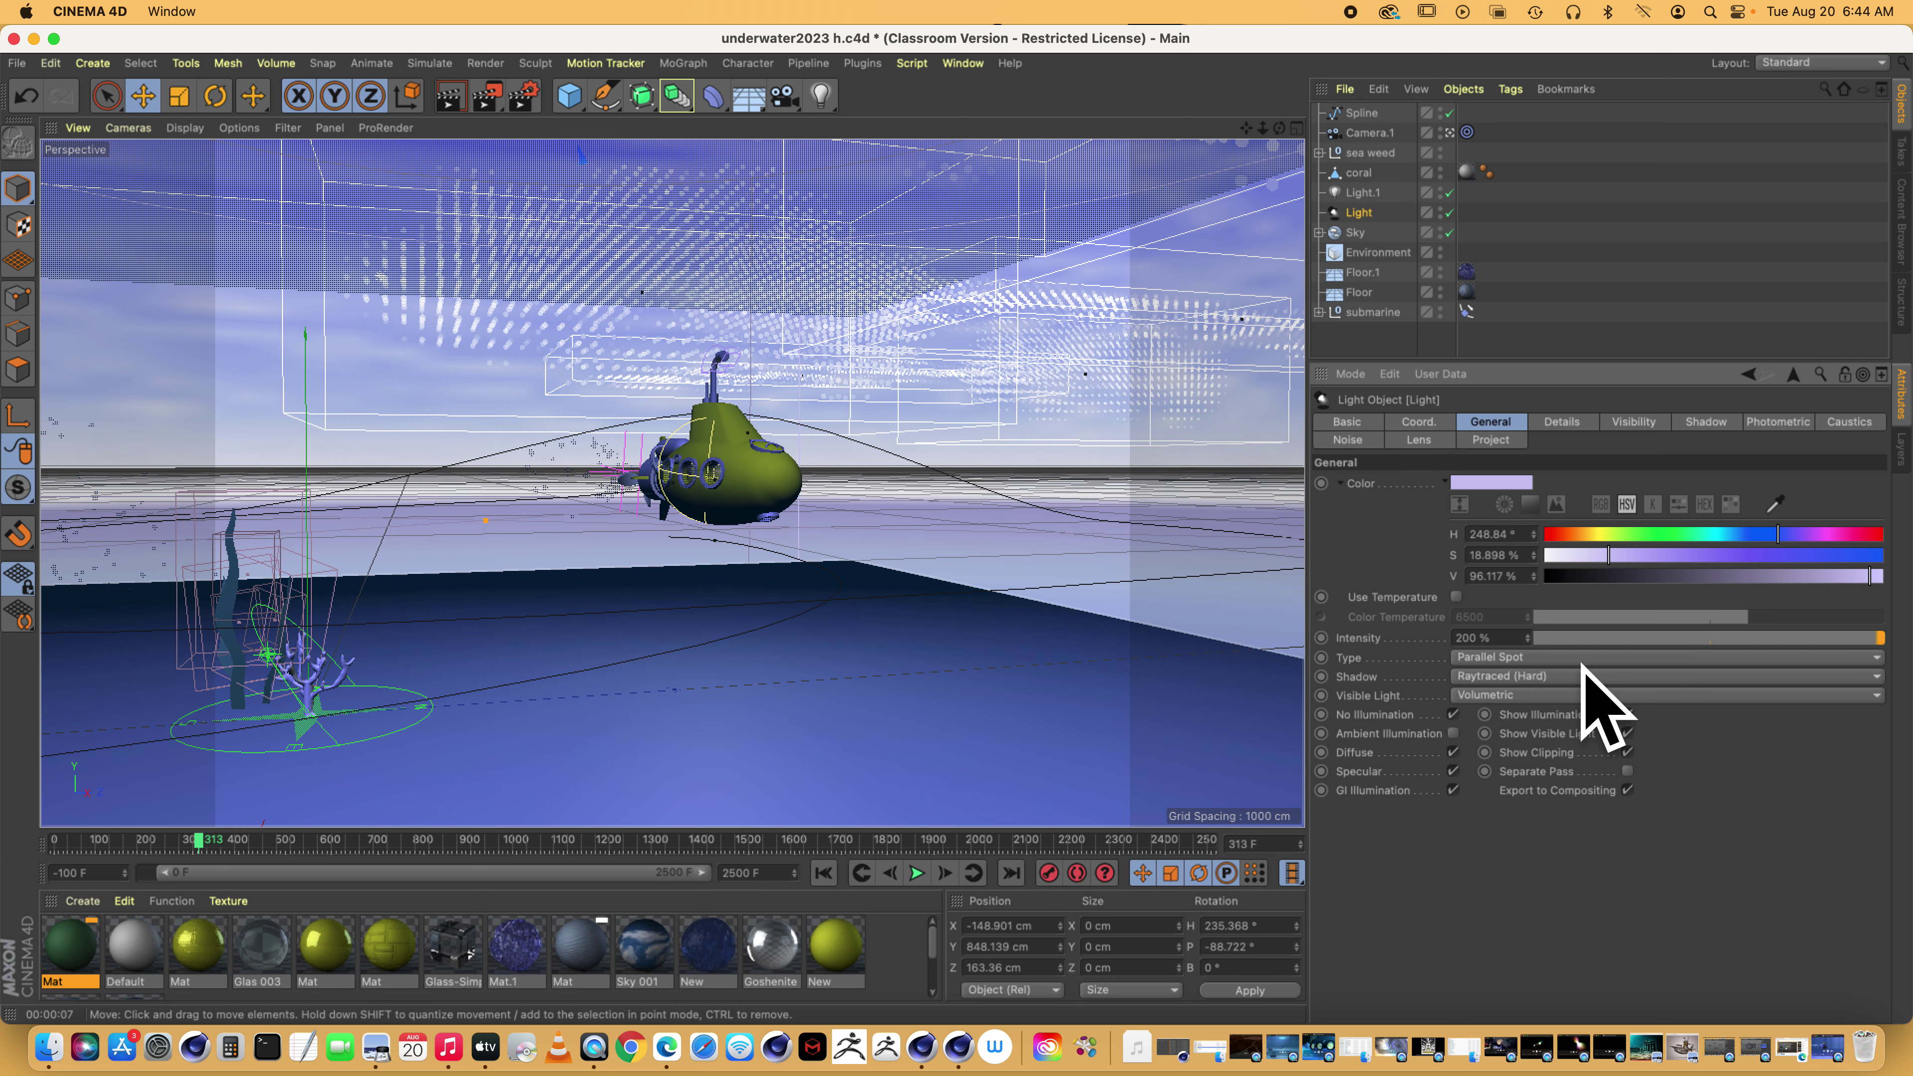
{"action": "left_click", "coordinate": [1493, 701]}
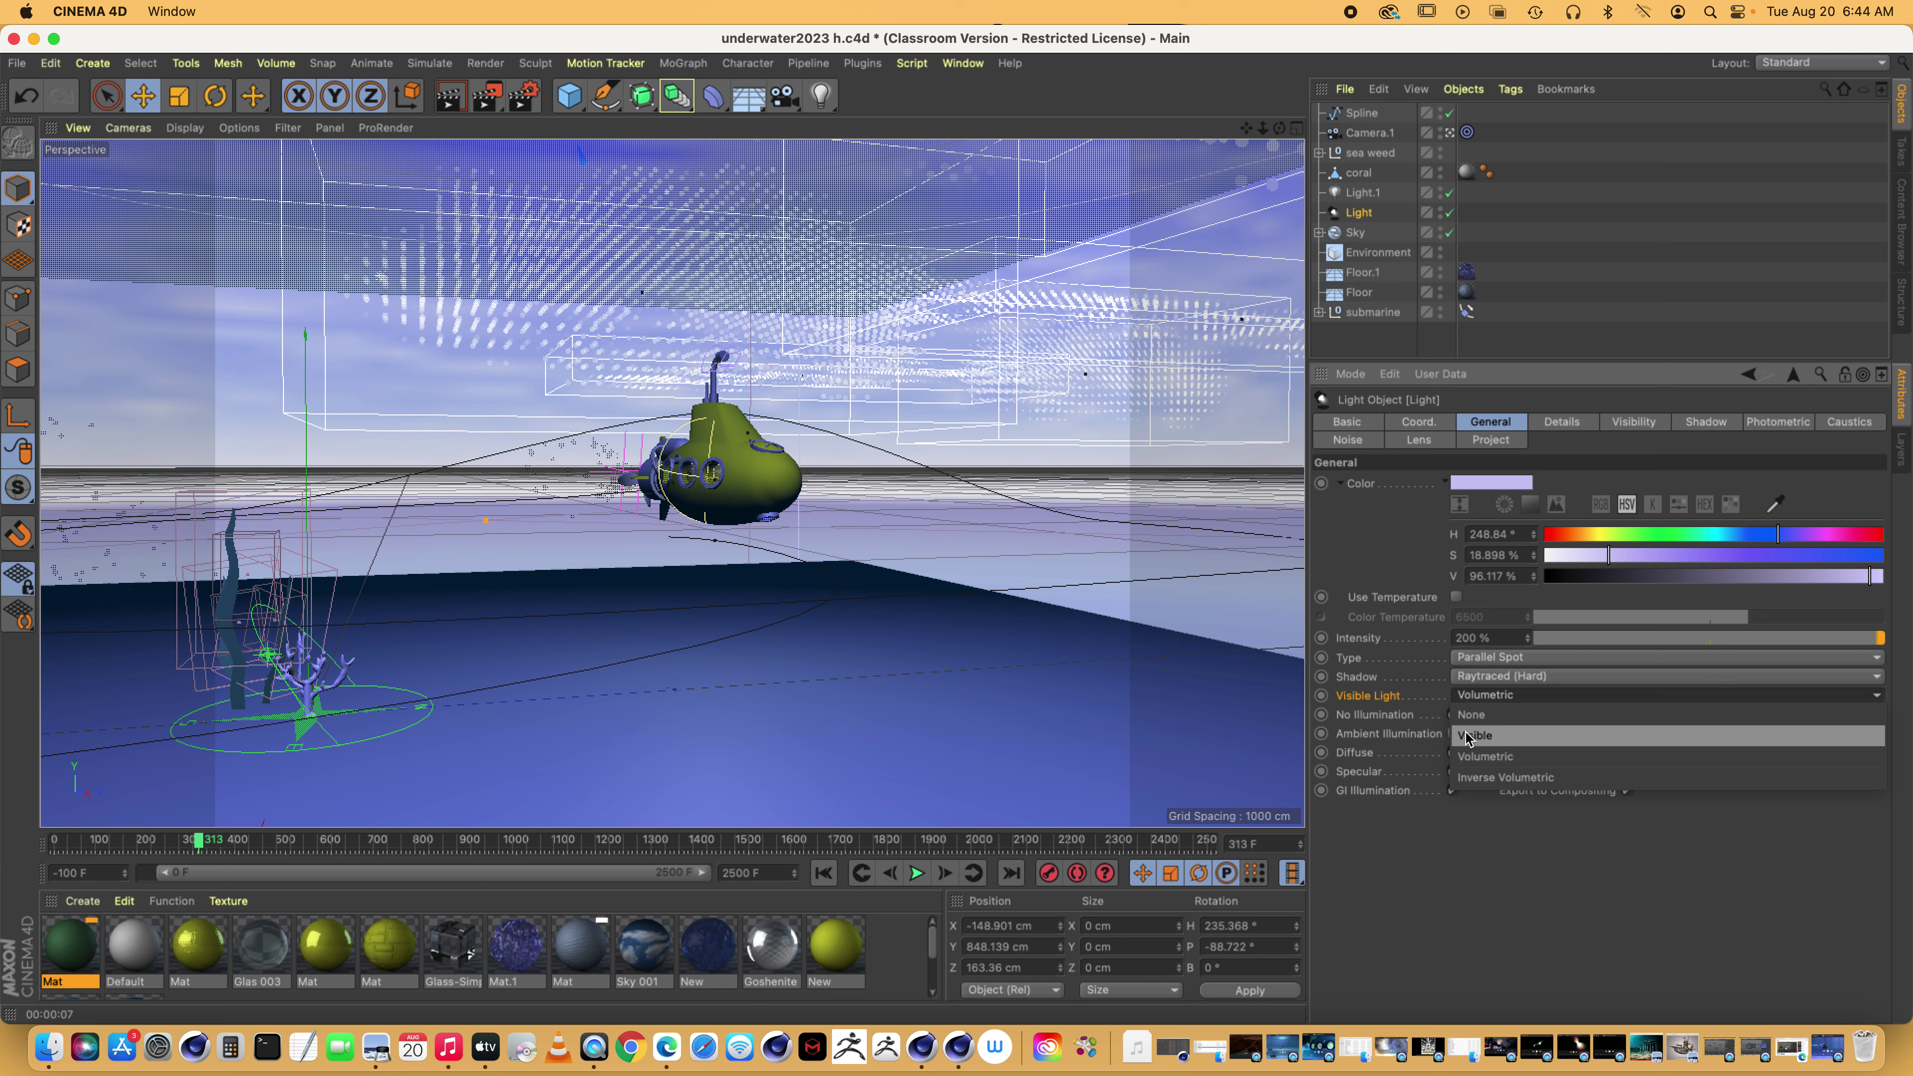
{"action": "left_click", "coordinate": [1354, 717]}
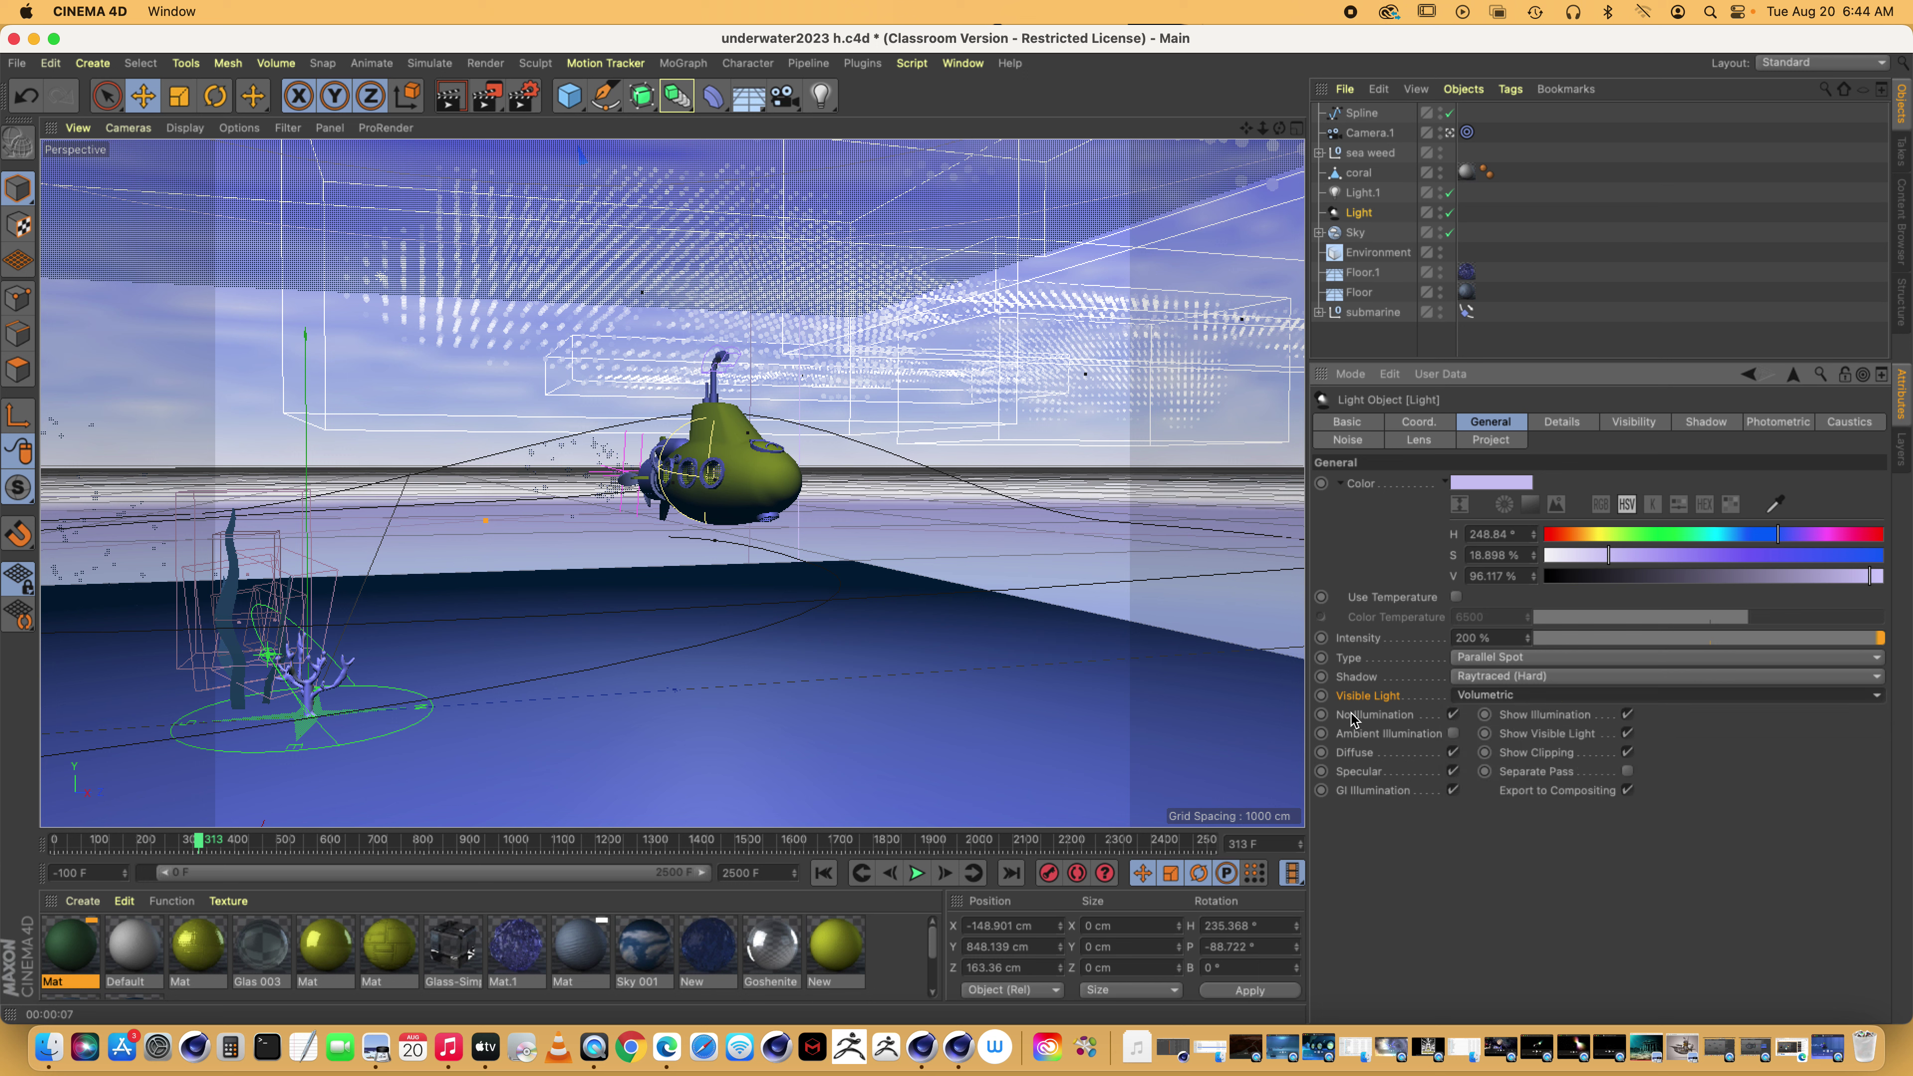
{"action": "left_click", "coordinate": [1512, 678]}
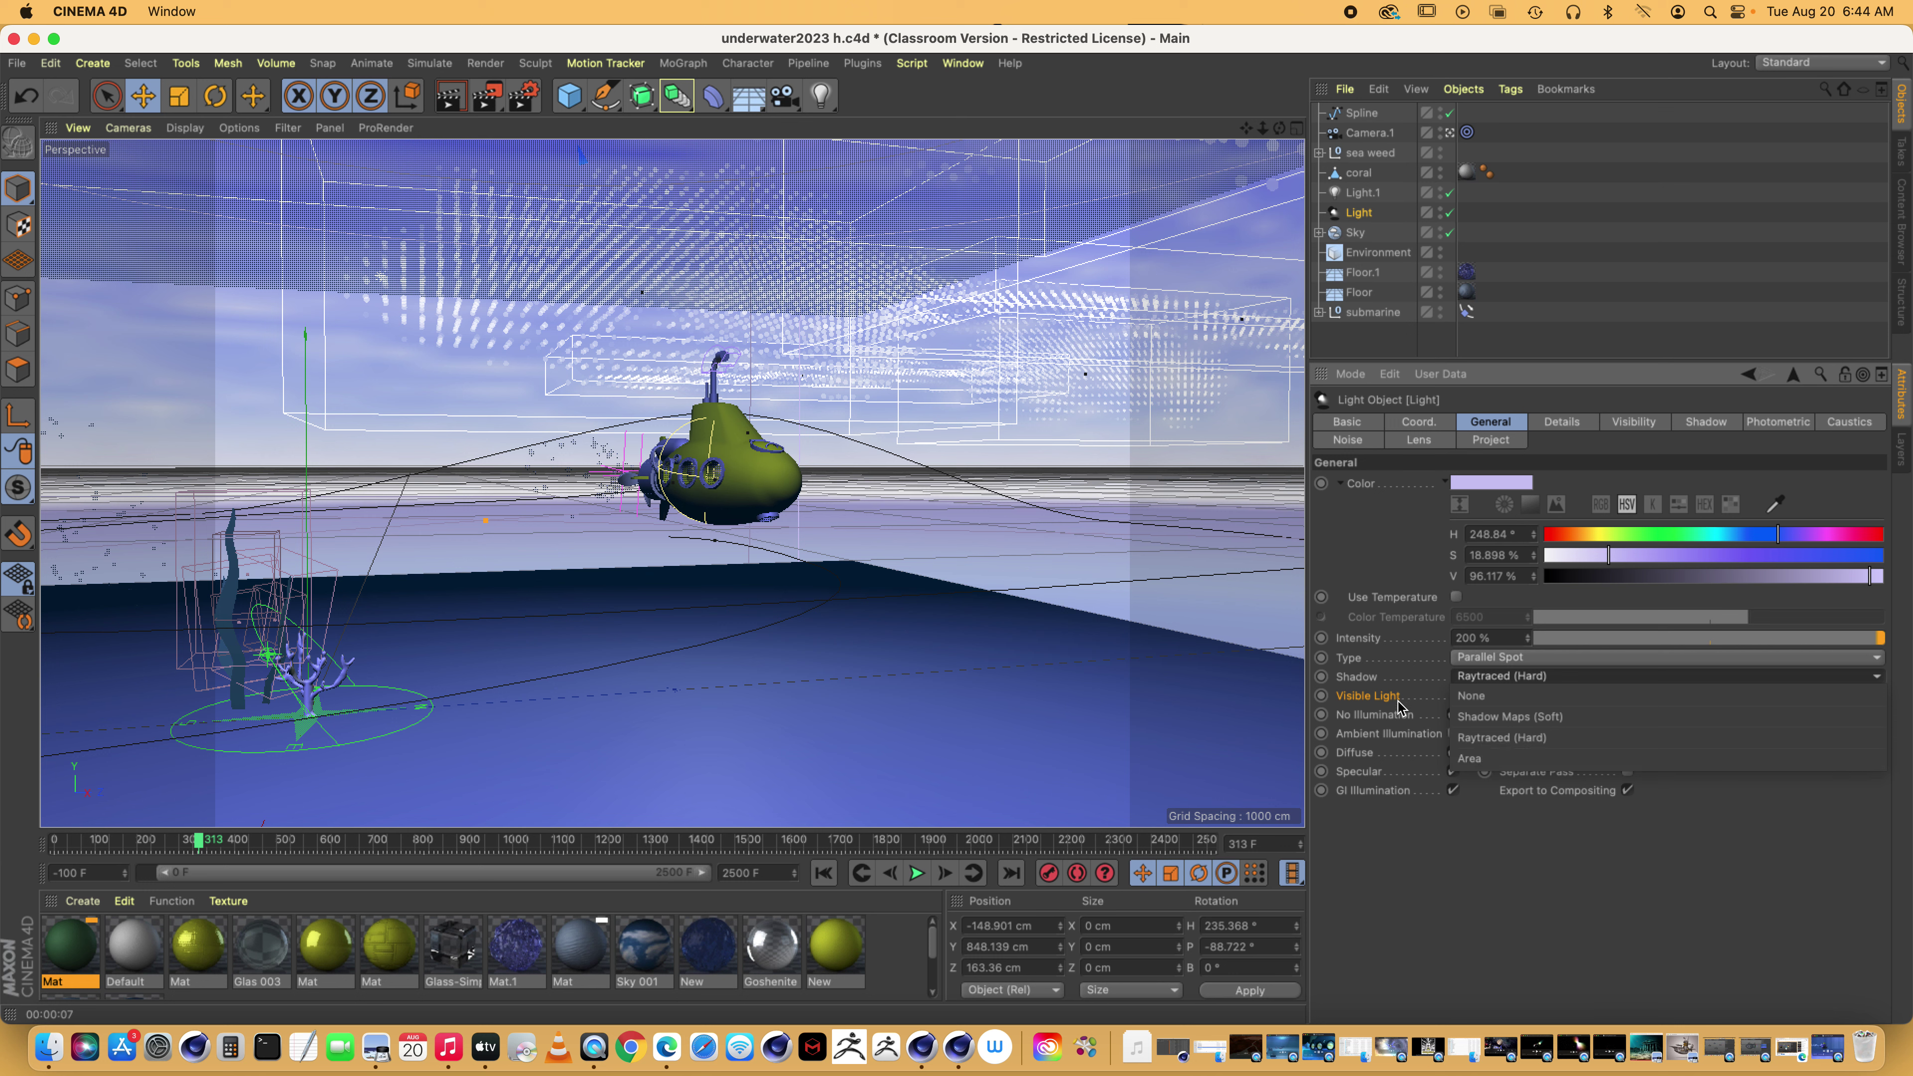
{"action": "left_click", "coordinate": [1369, 700]}
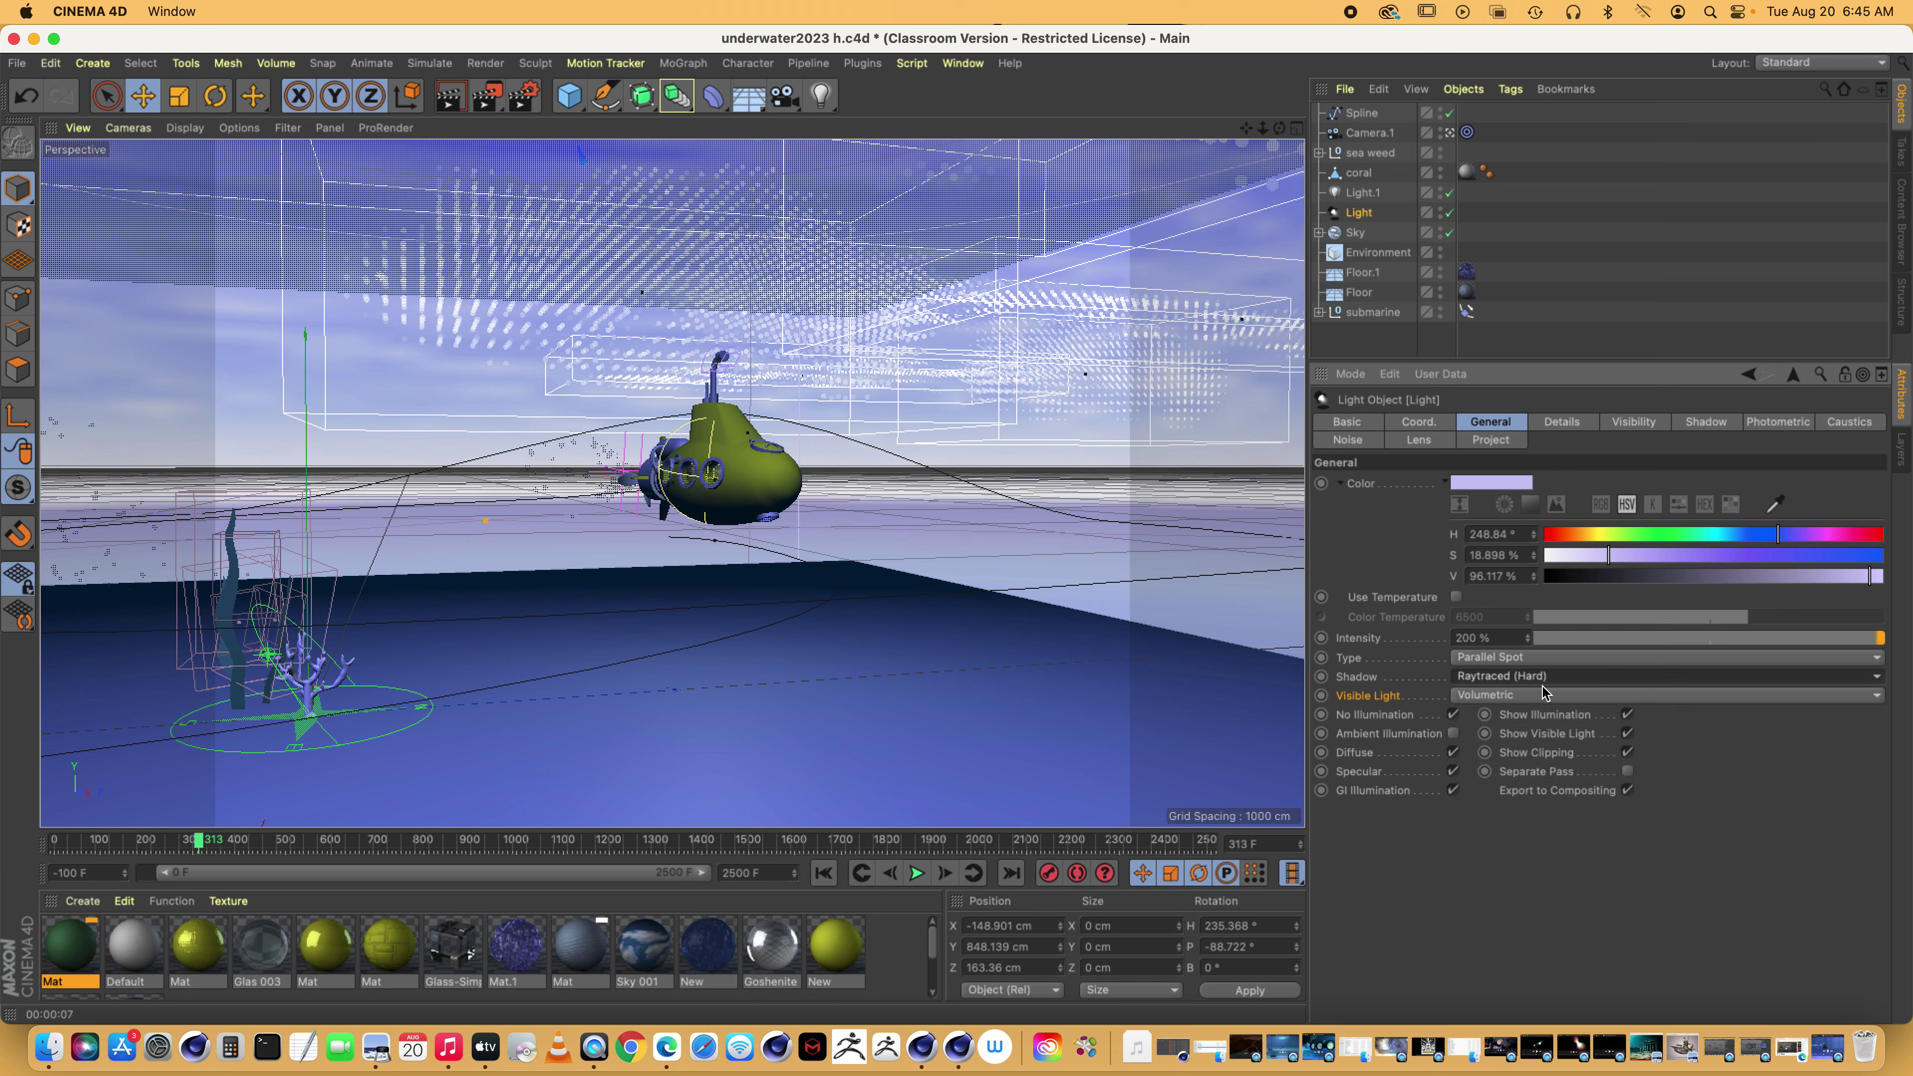
{"action": "left_click", "coordinate": [1509, 660]}
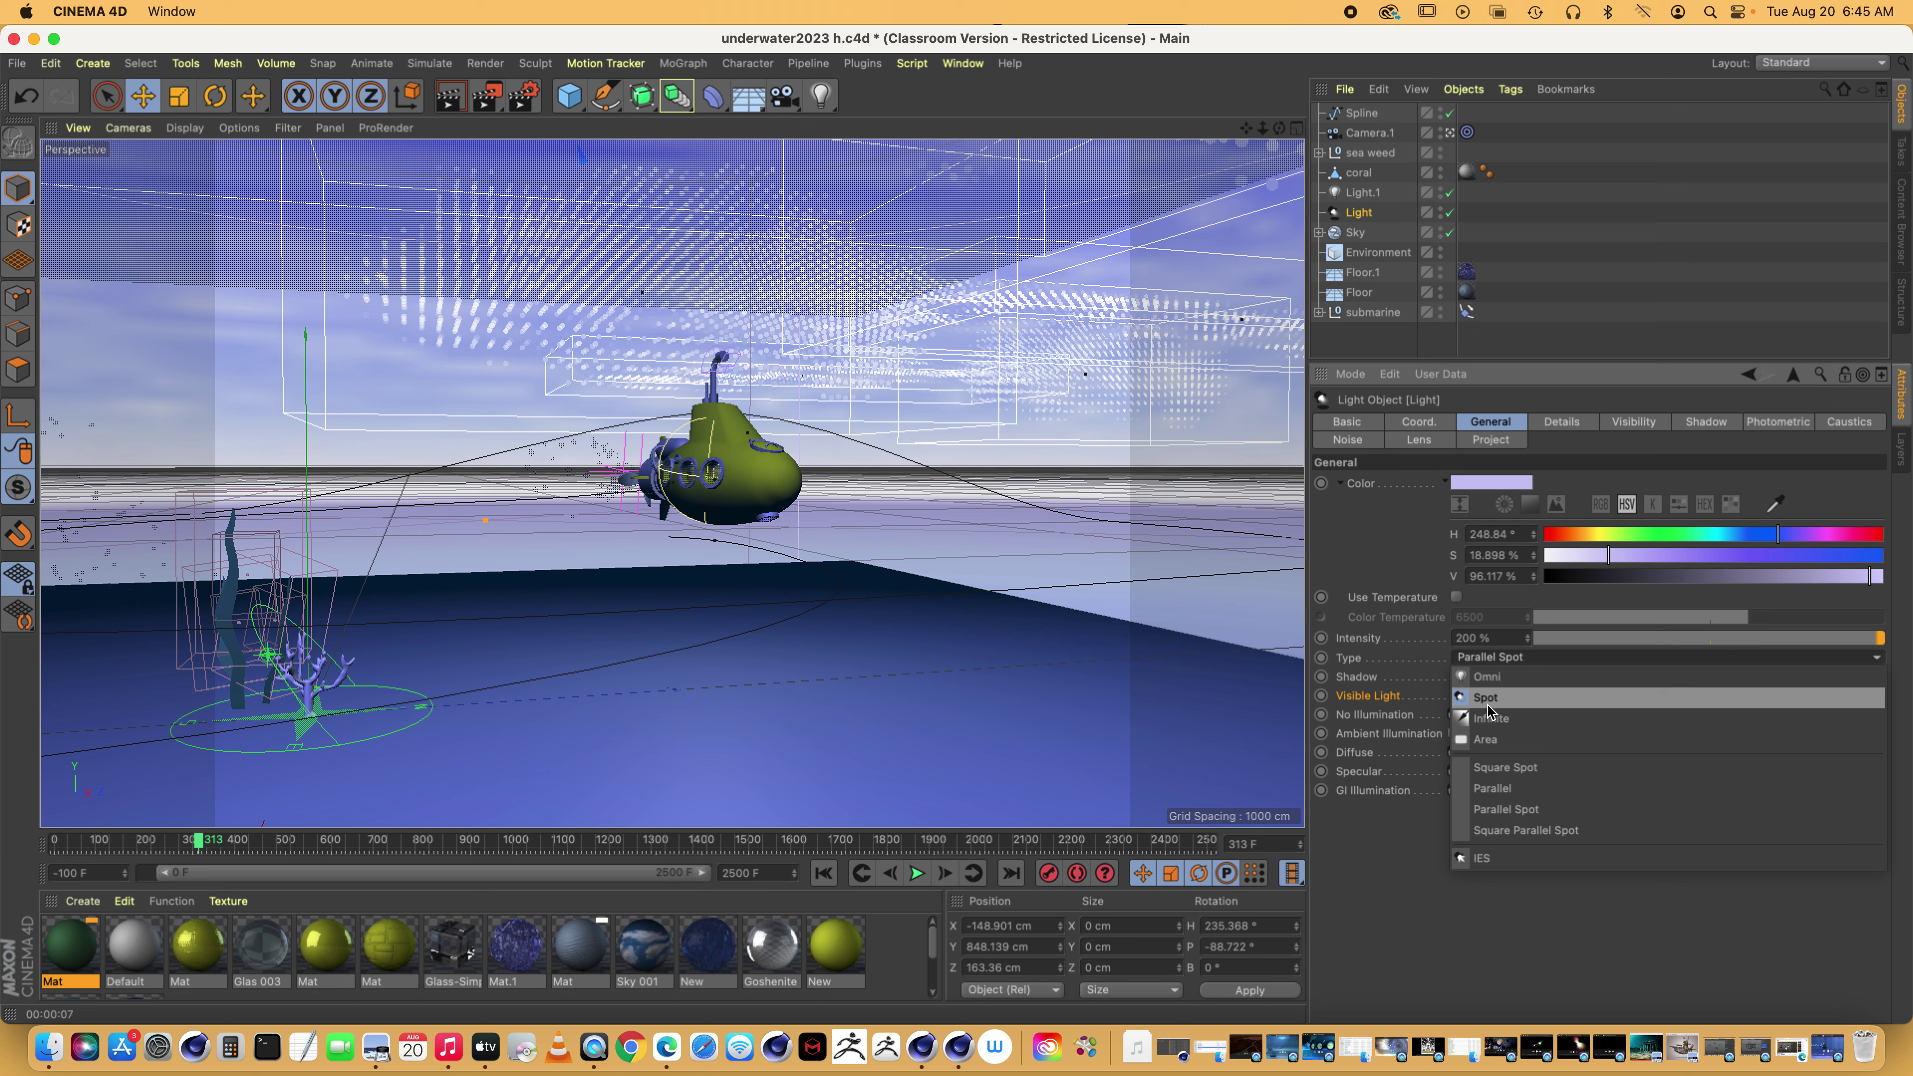
{"action": "left_click", "coordinate": [1405, 658]}
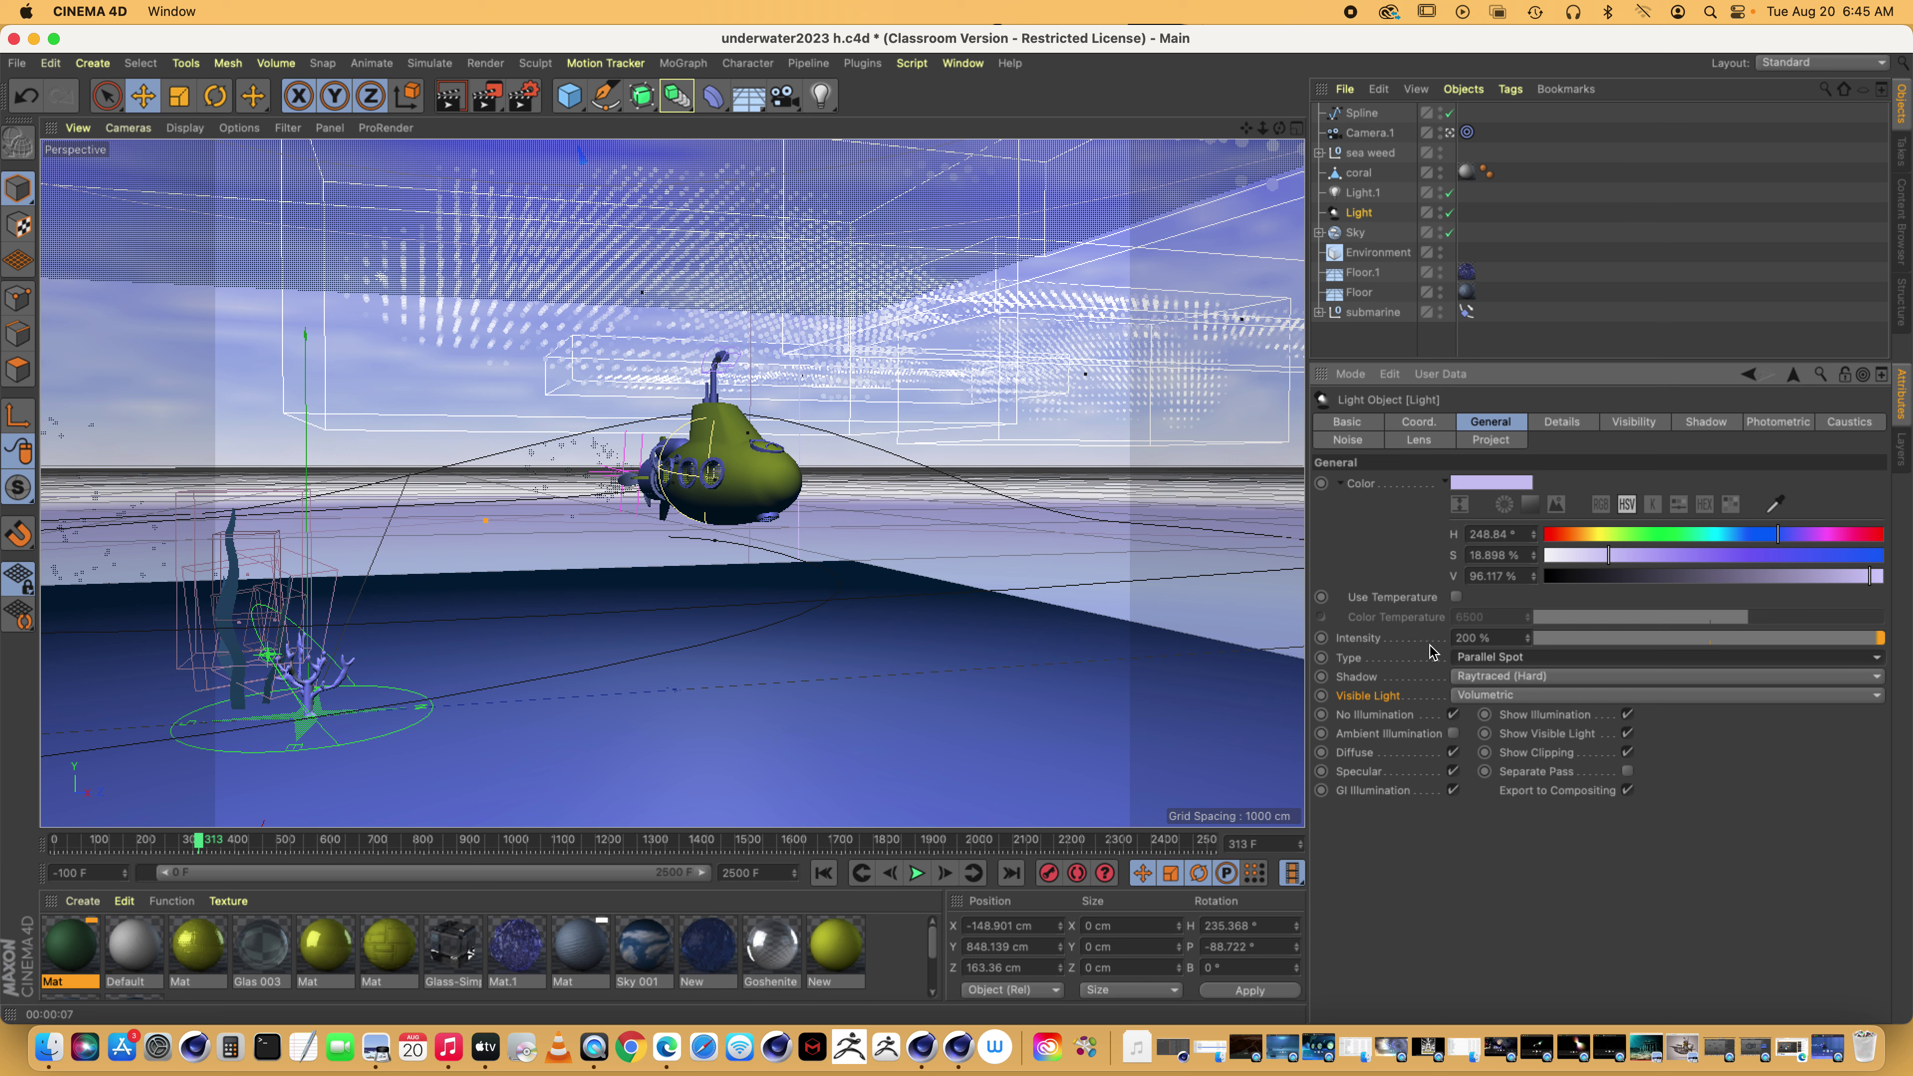
{"action": "double_click", "coordinate": [1475, 638]}
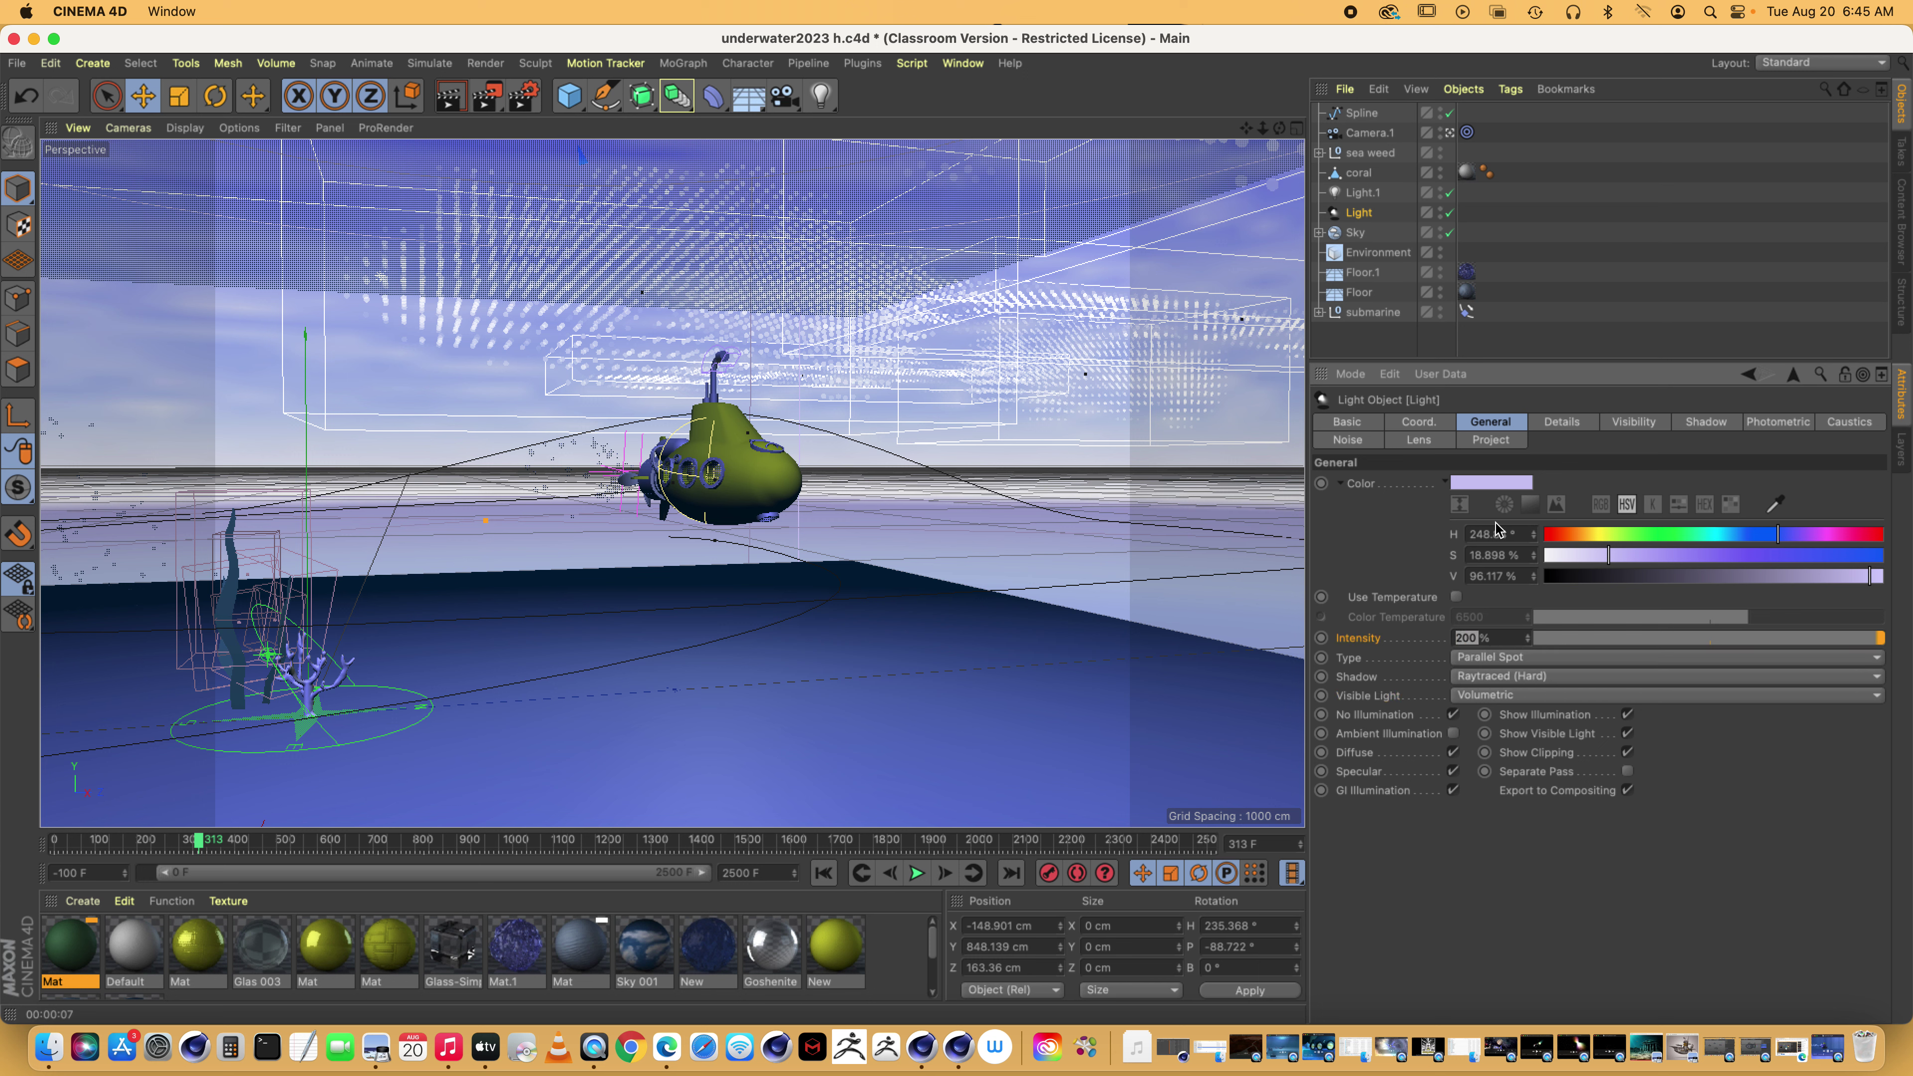
Recolor the Light object to a soft blue with the color wheel, at about H 222°, S 30%, V 96%
{"action": "mouse_move", "coordinate": [1480, 483]}
{"action": "left_click", "coordinate": [1504, 504]}
{"action": "left_click", "coordinate": [1505, 506]}
{"action": "left_click", "coordinate": [1505, 506]}
{"action": "left_click", "coordinate": [1505, 505]}
{"action": "left_click", "coordinate": [1505, 506]}
{"action": "left_click", "coordinate": [1579, 664]}
{"action": "left_click_drag", "start_coordinate": [1579, 664], "coordinate": [1579, 679]}
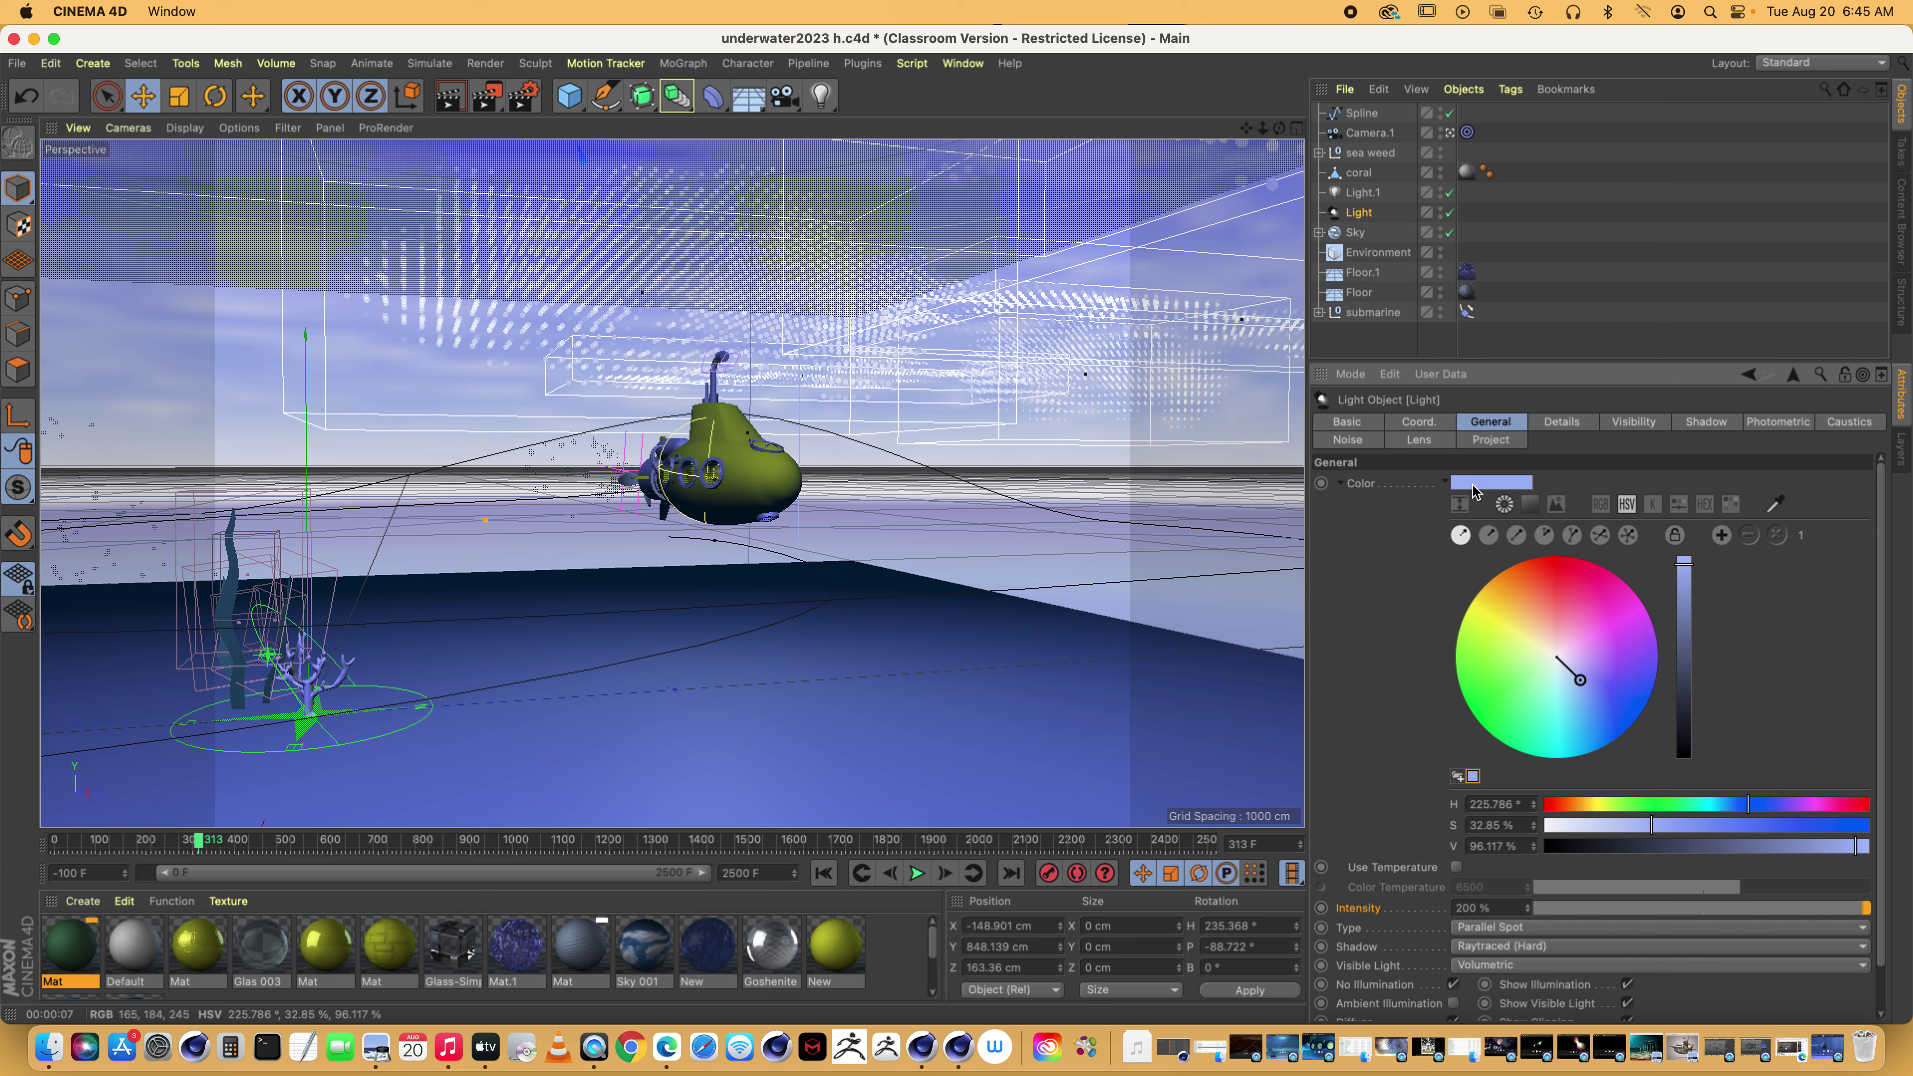
{"action": "mouse_move", "coordinate": [1579, 674]}
{"action": "left_mouse_down"}
{"action": "mouse_move", "coordinate": [1636, 720]}
{"action": "mouse_move", "coordinate": [1576, 679]}
{"action": "left_mouse_up"}
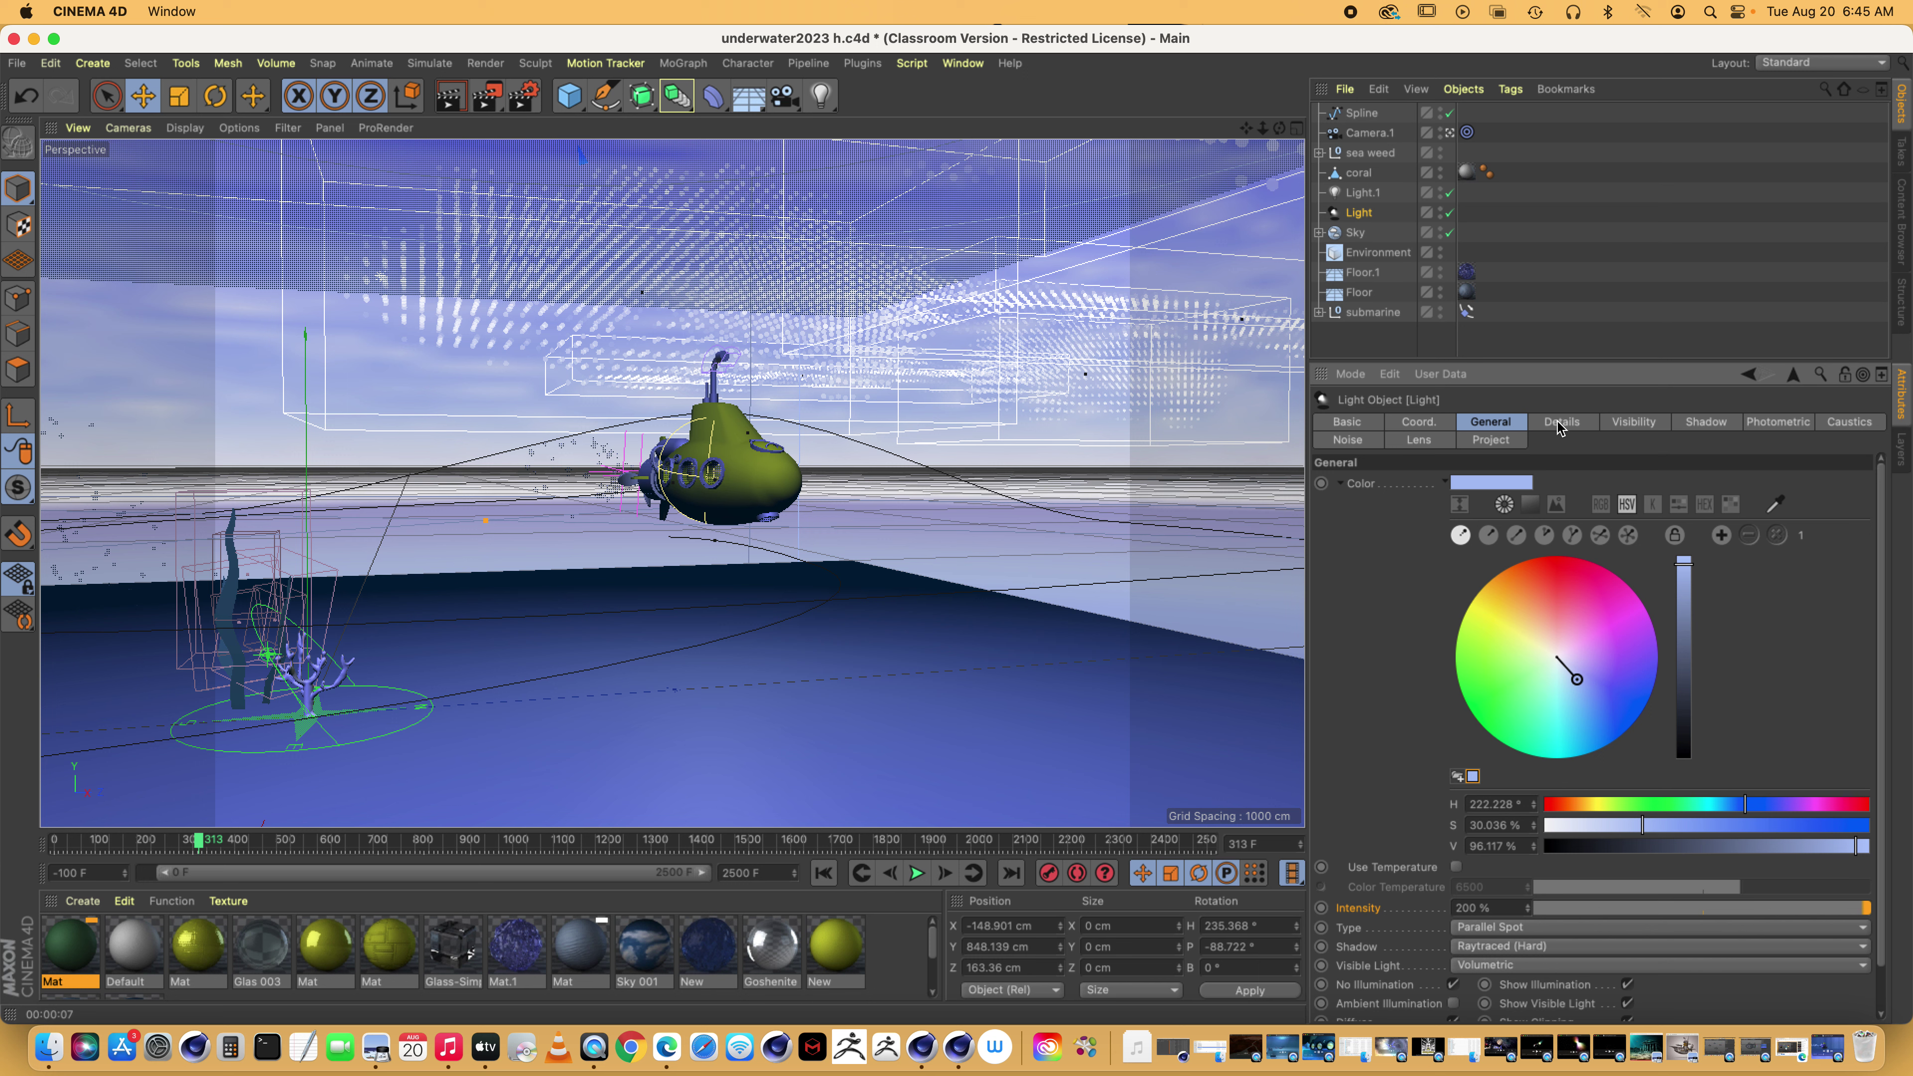
Render the scene in the viewport and review the light's details and visibility settings
{"action": "left_click", "coordinate": [1576, 423]}
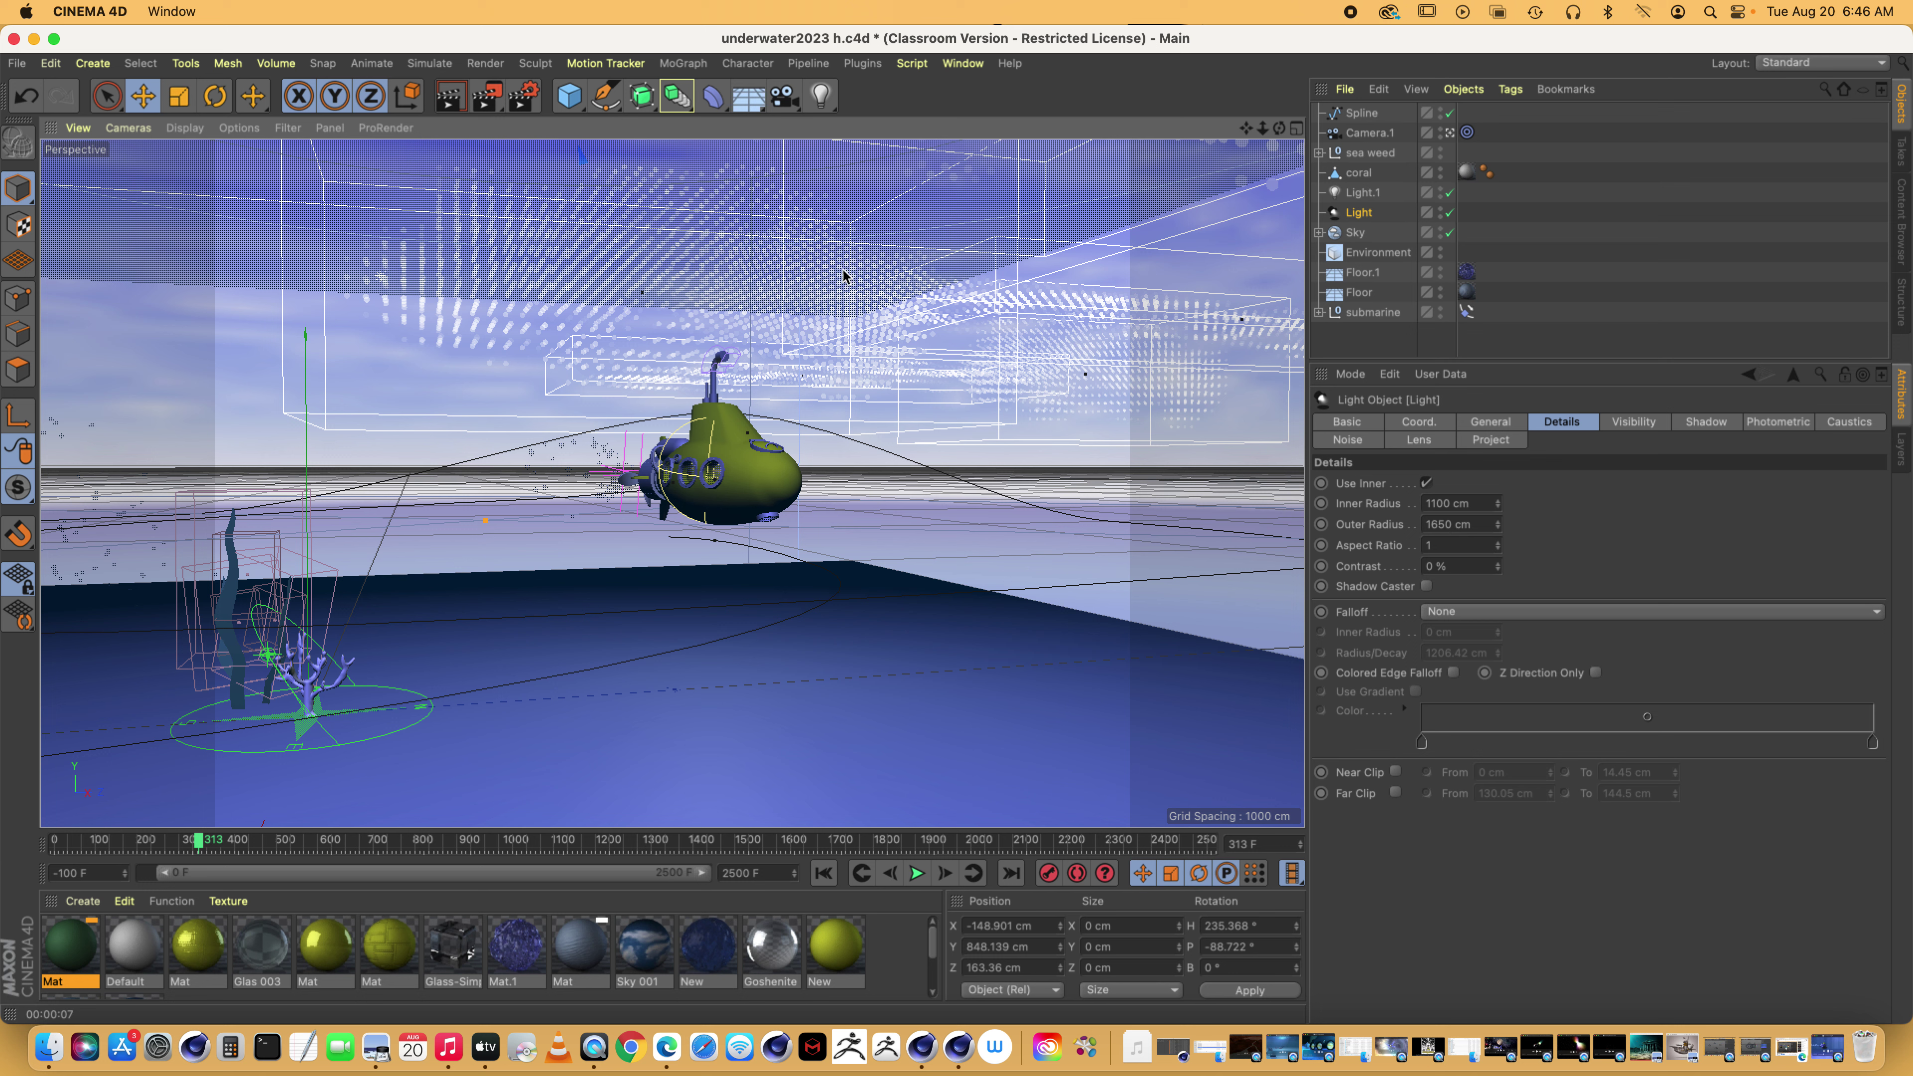
{"action": "left_click", "coordinate": [452, 103]}
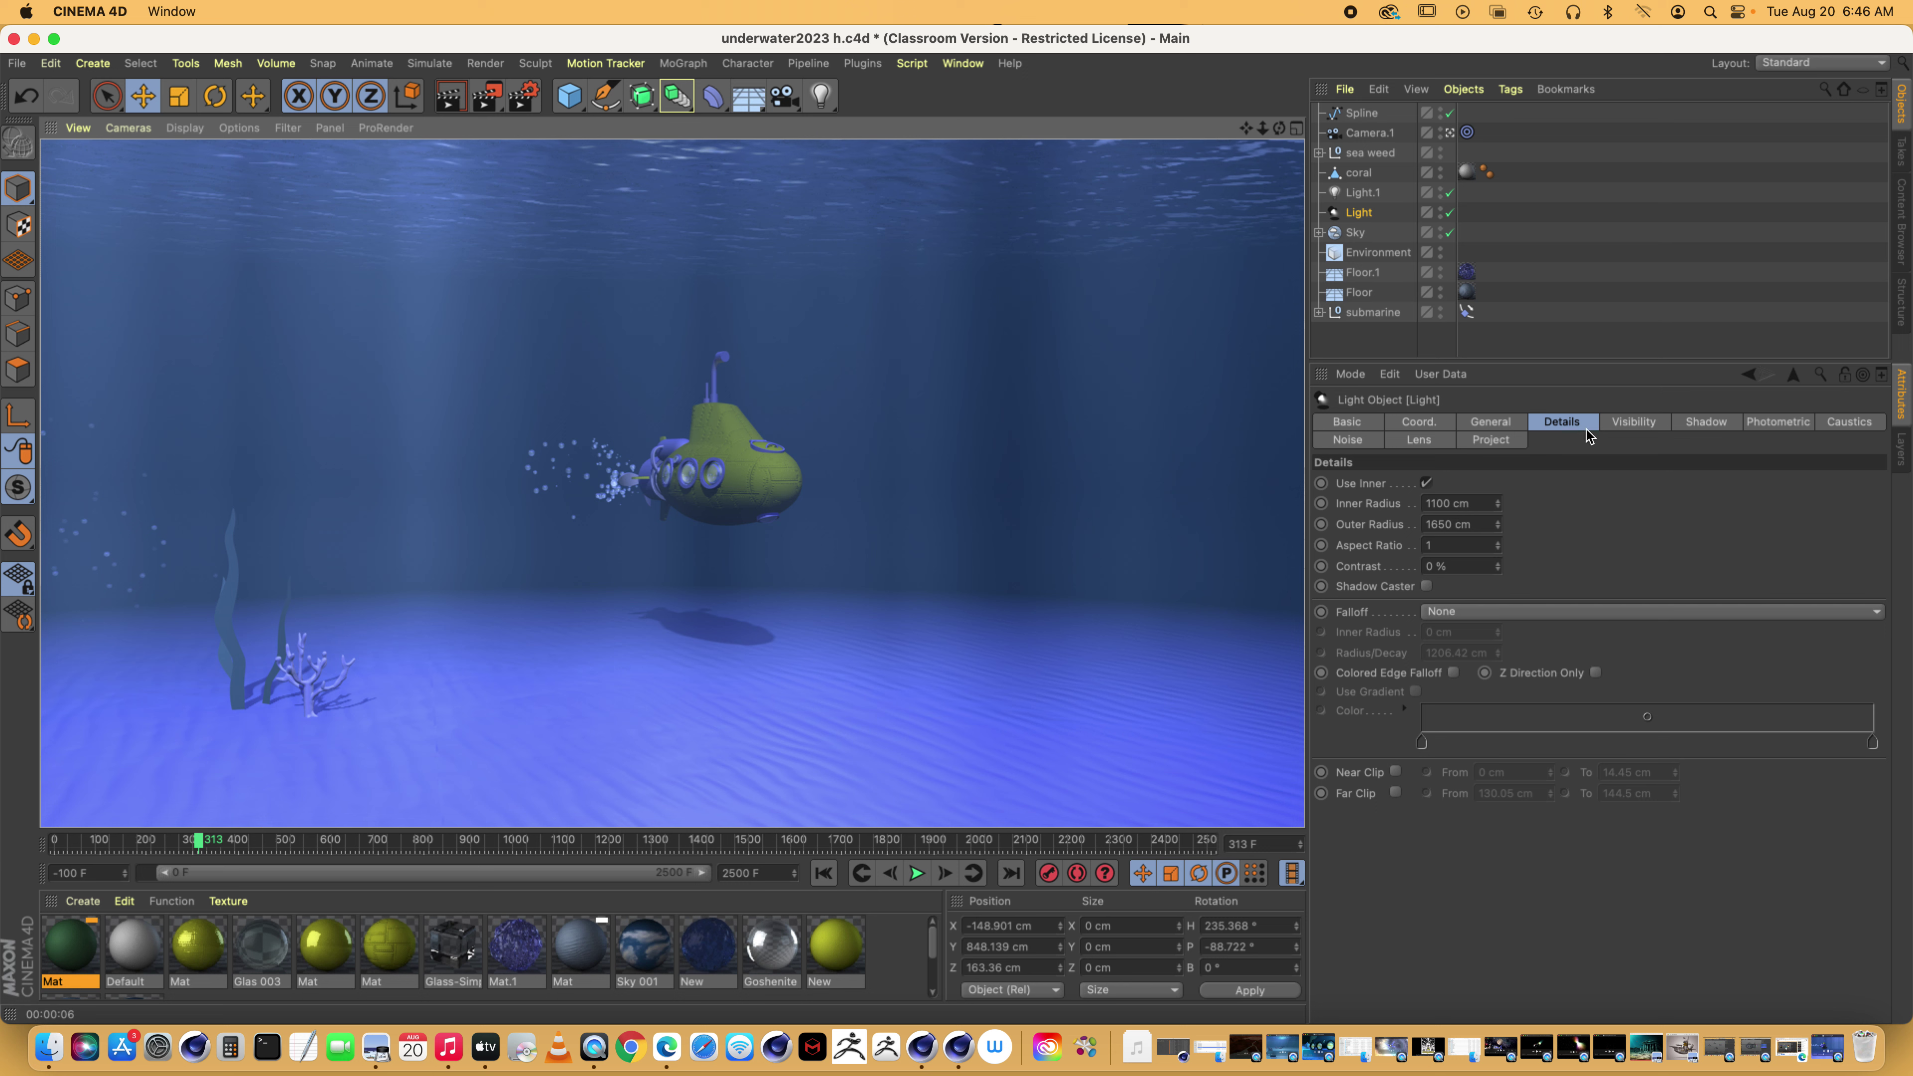
{"action": "left_click", "coordinate": [1636, 424]}
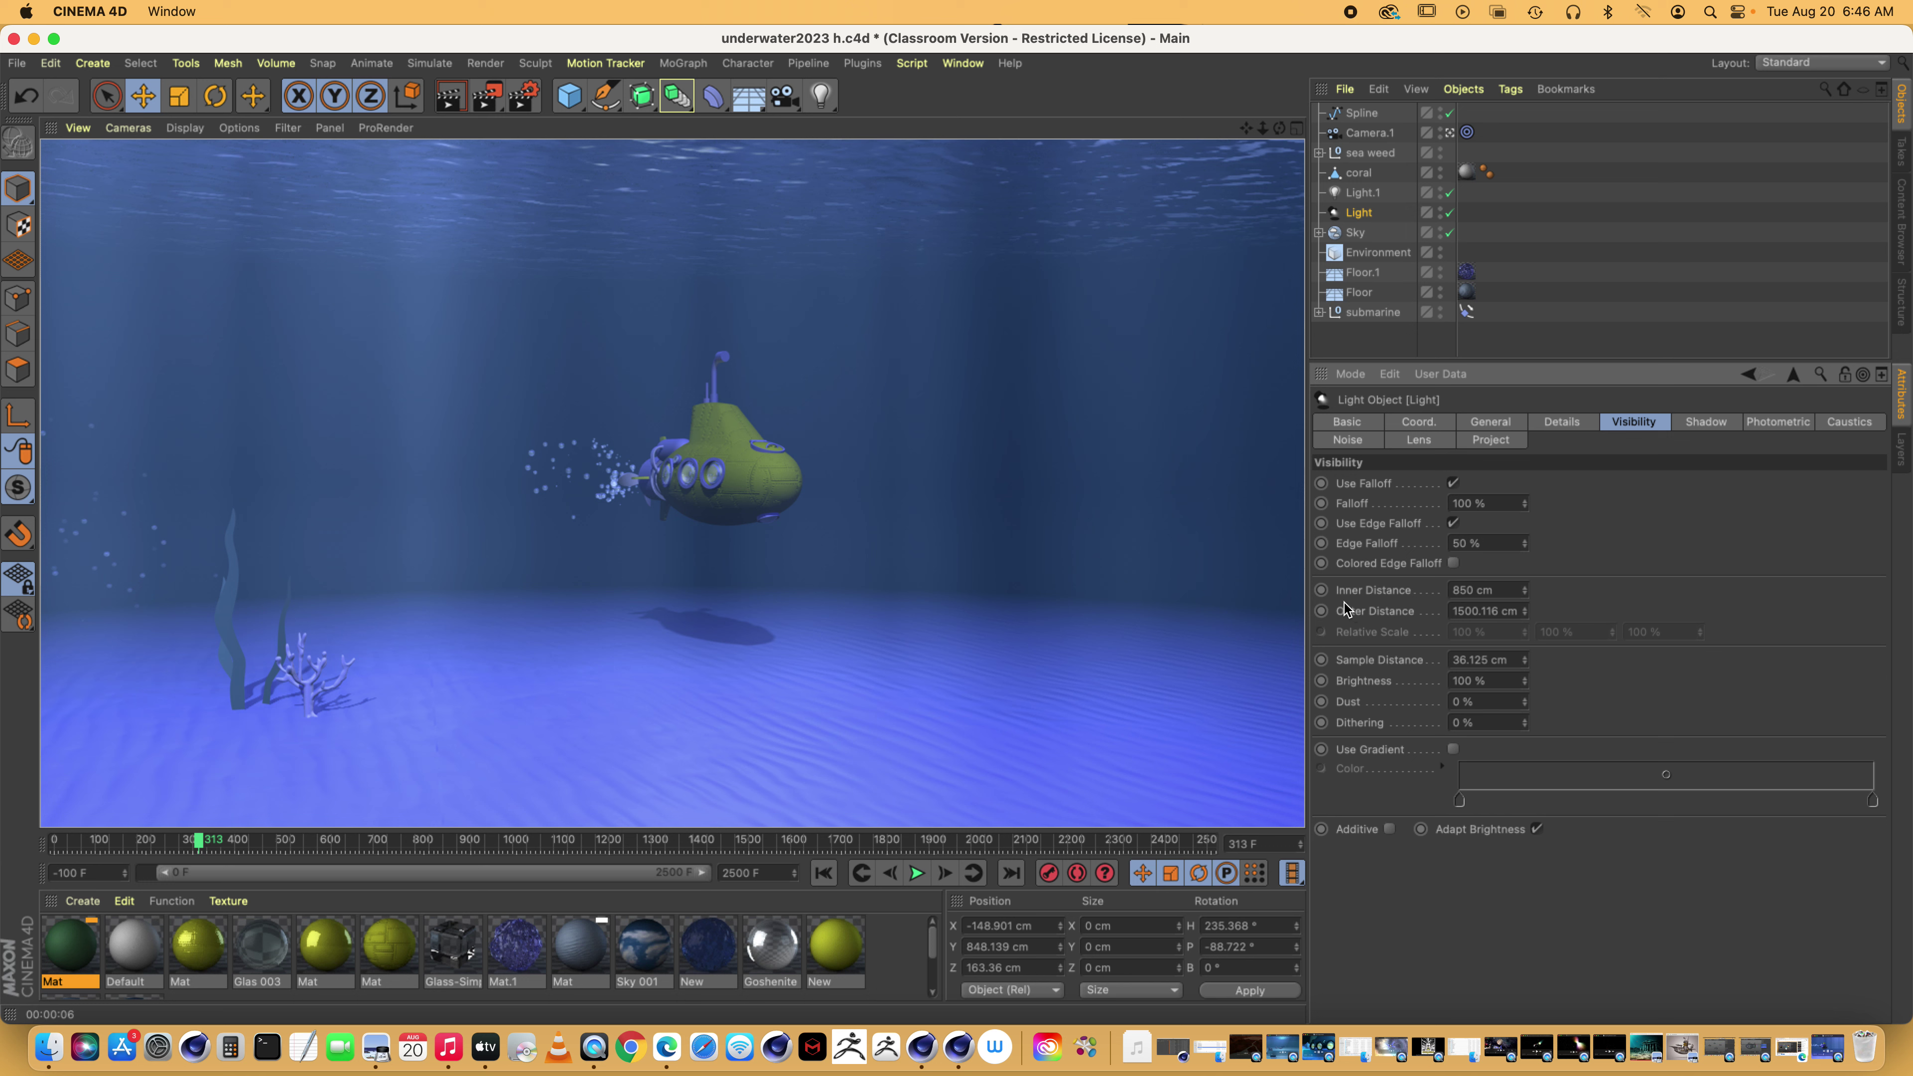
{"action": "left_click", "coordinate": [1551, 425]}
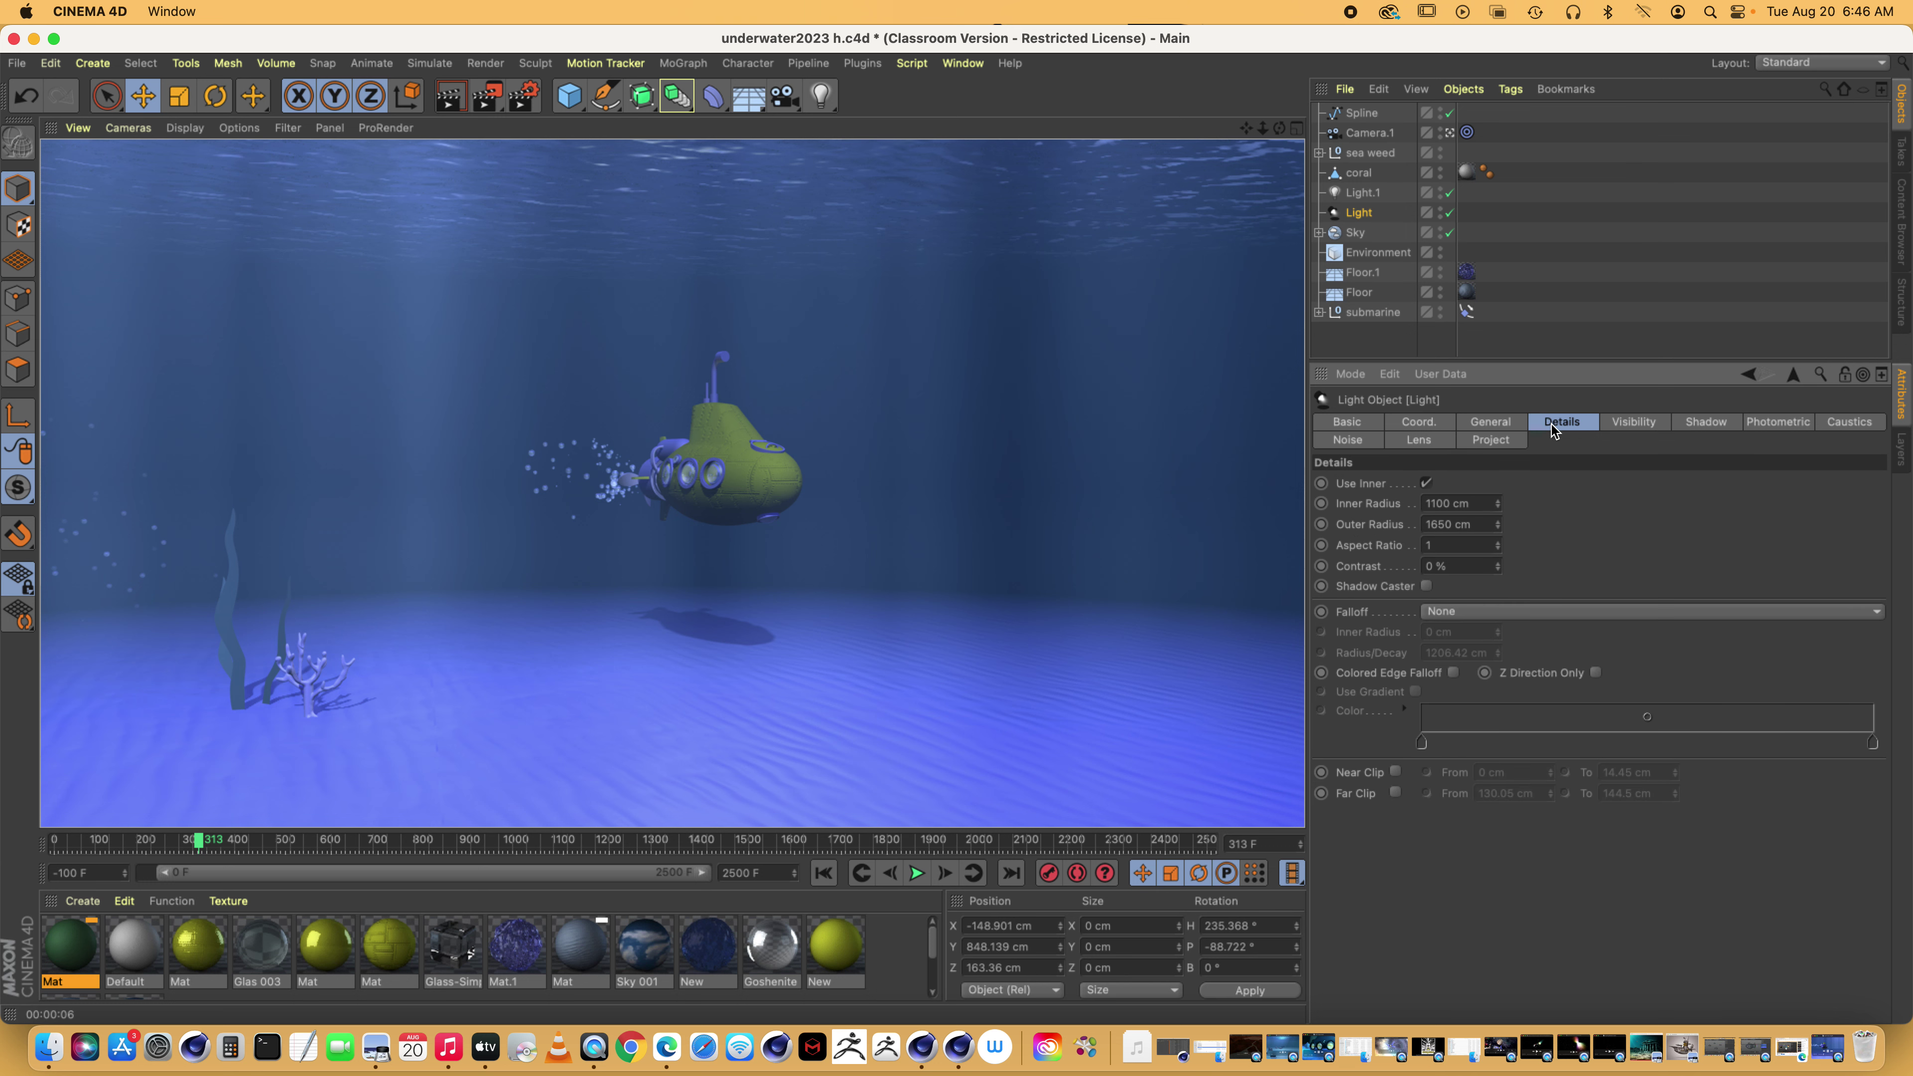
{"action": "left_click", "coordinate": [1644, 422]}
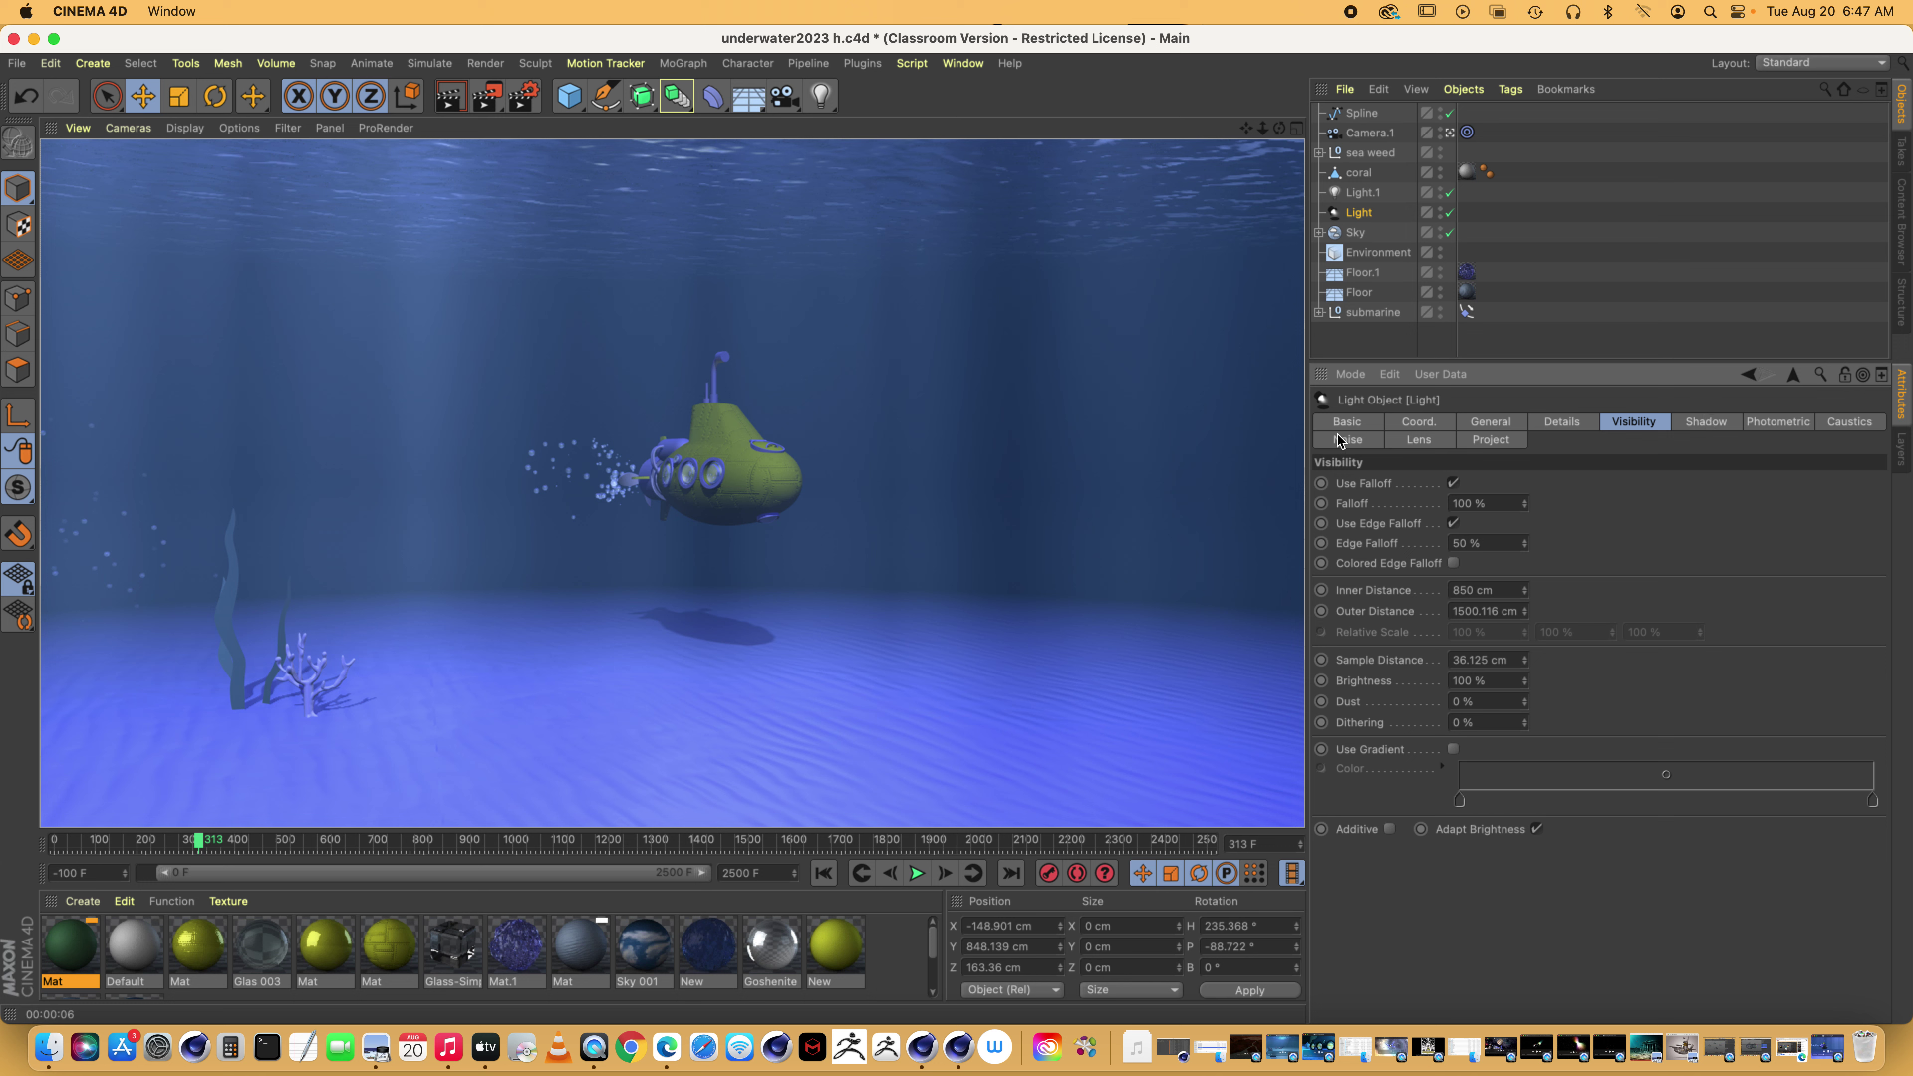
Examine the light's noise settings and the available noise modes
{"action": "left_click", "coordinate": [1348, 440]}
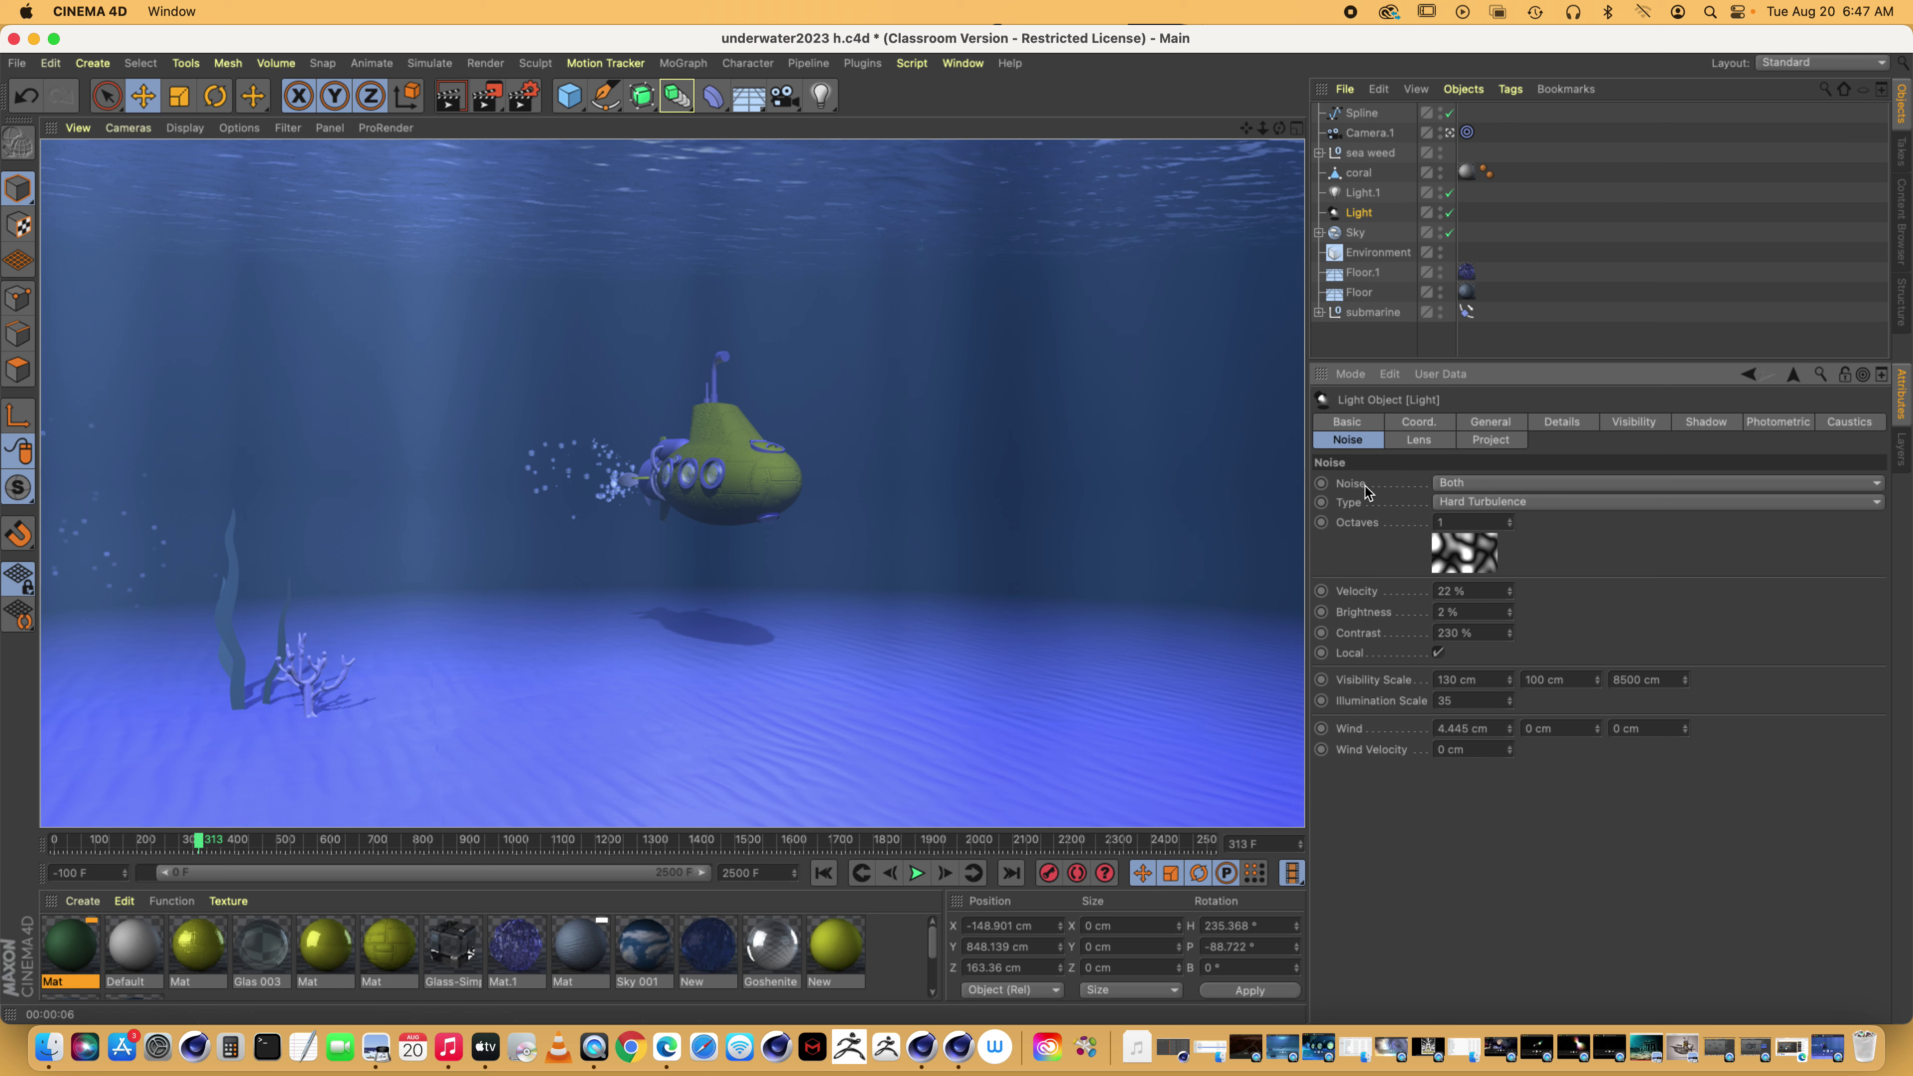
{"action": "left_click", "coordinate": [1506, 483]}
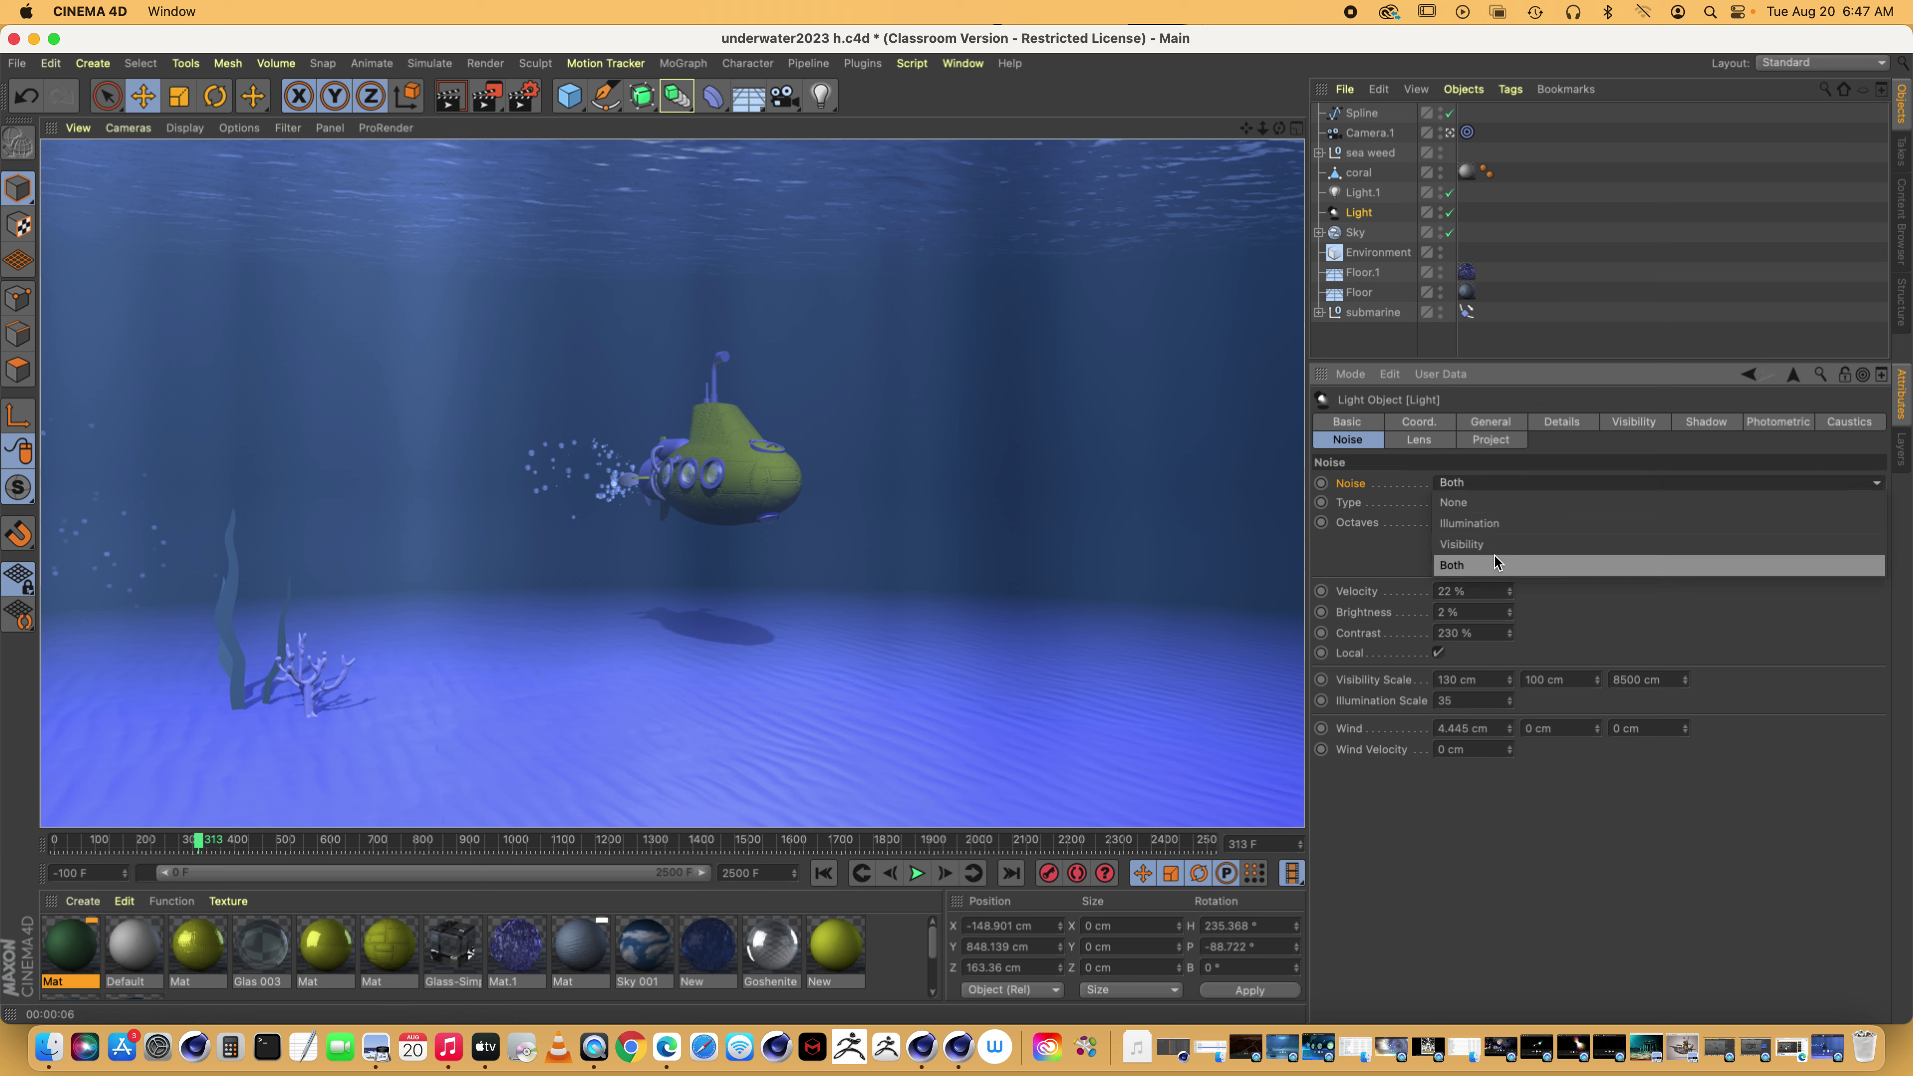
{"action": "left_click", "coordinate": [1363, 553]}
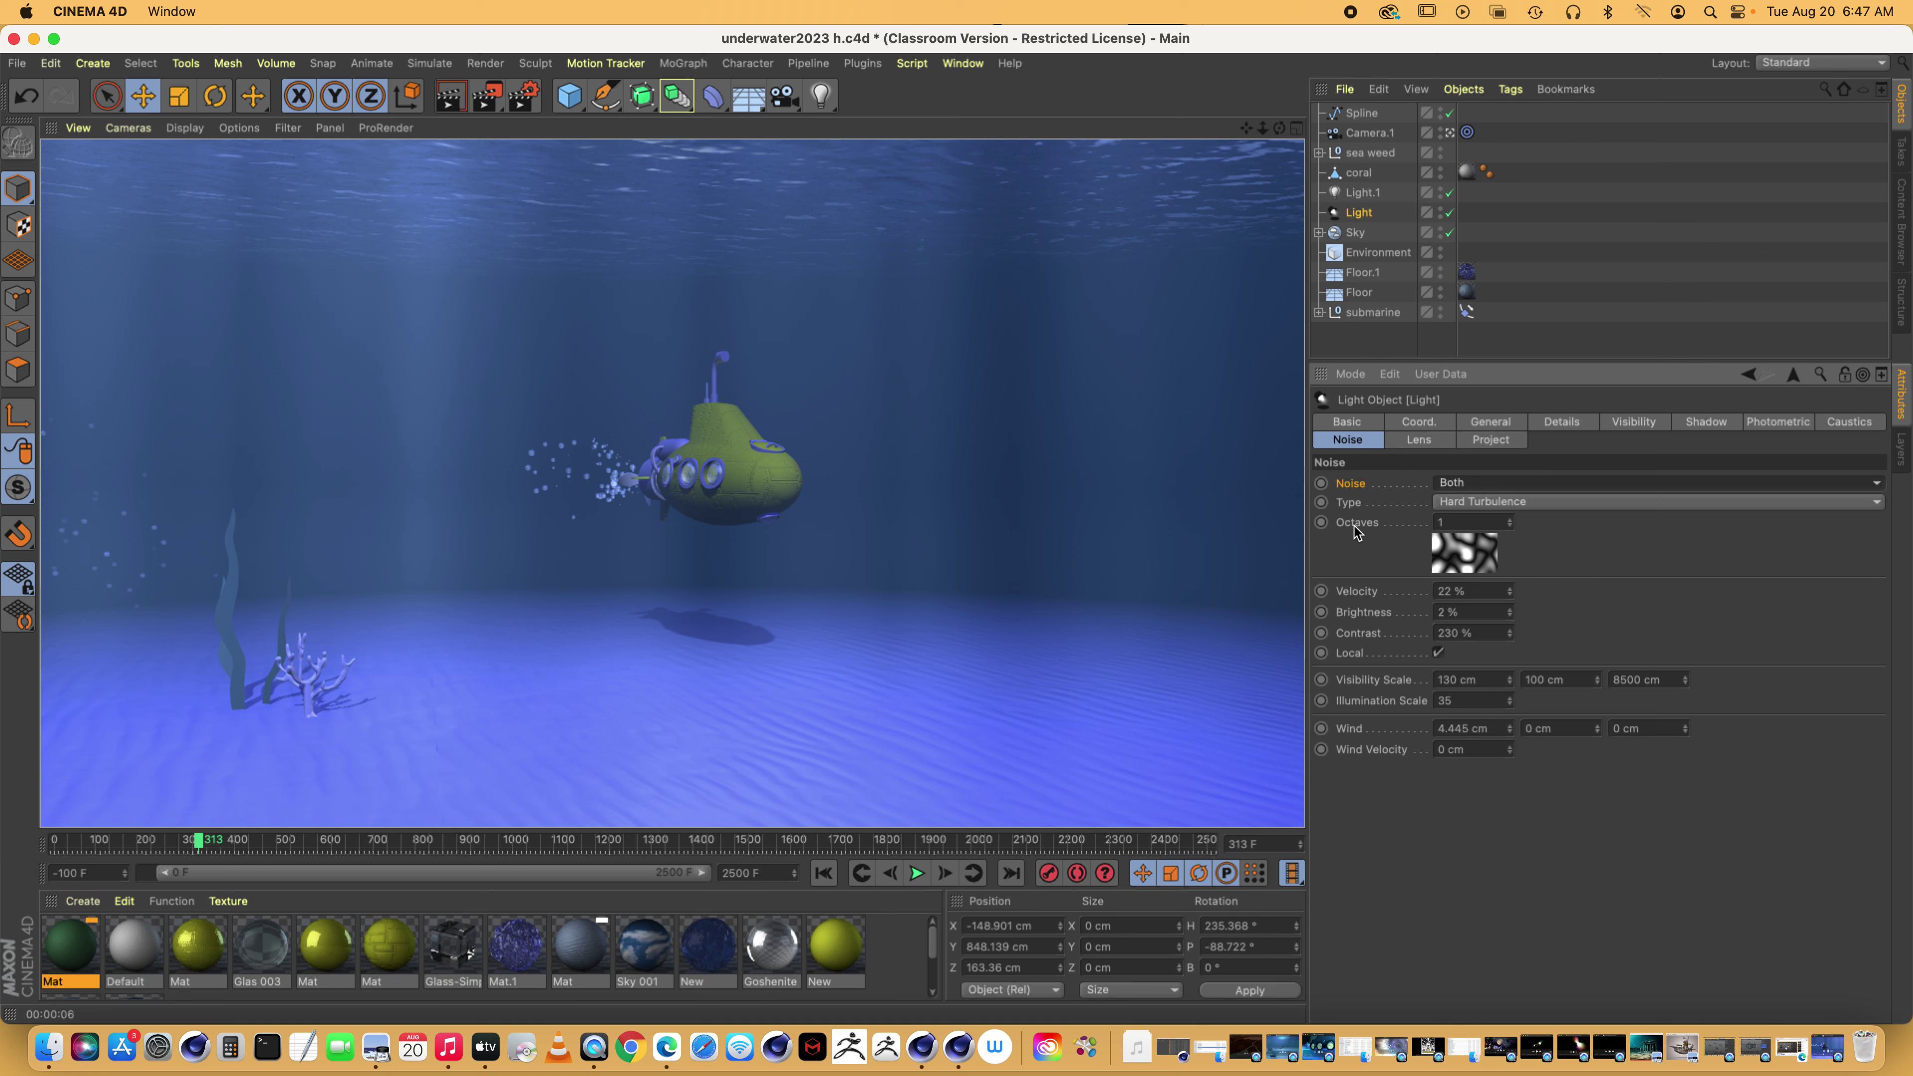
Play the scene animation briefly in the viewport and stop it at frame 330
{"action": "key", "text": "ctrl+super+f"}
{"action": "left_click", "coordinate": [915, 873]}
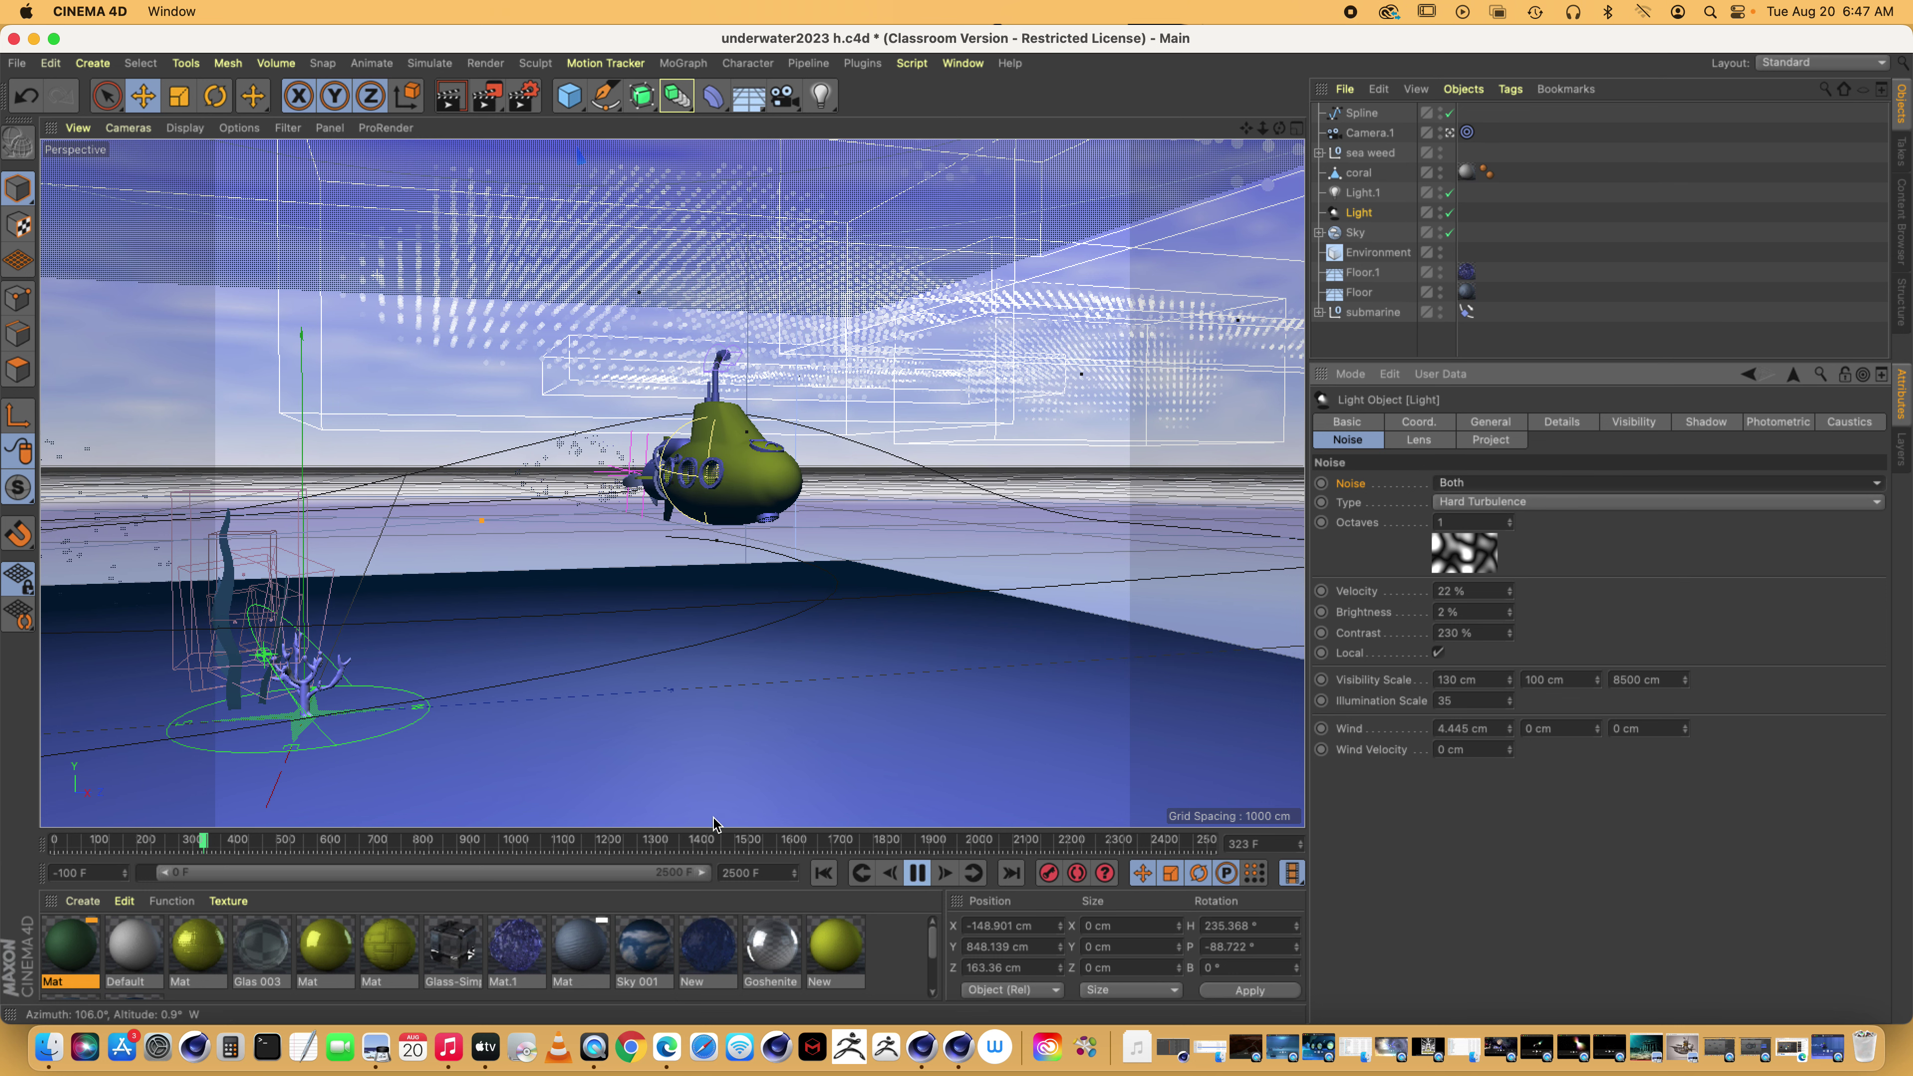
{"action": "left_click", "coordinate": [919, 872]}
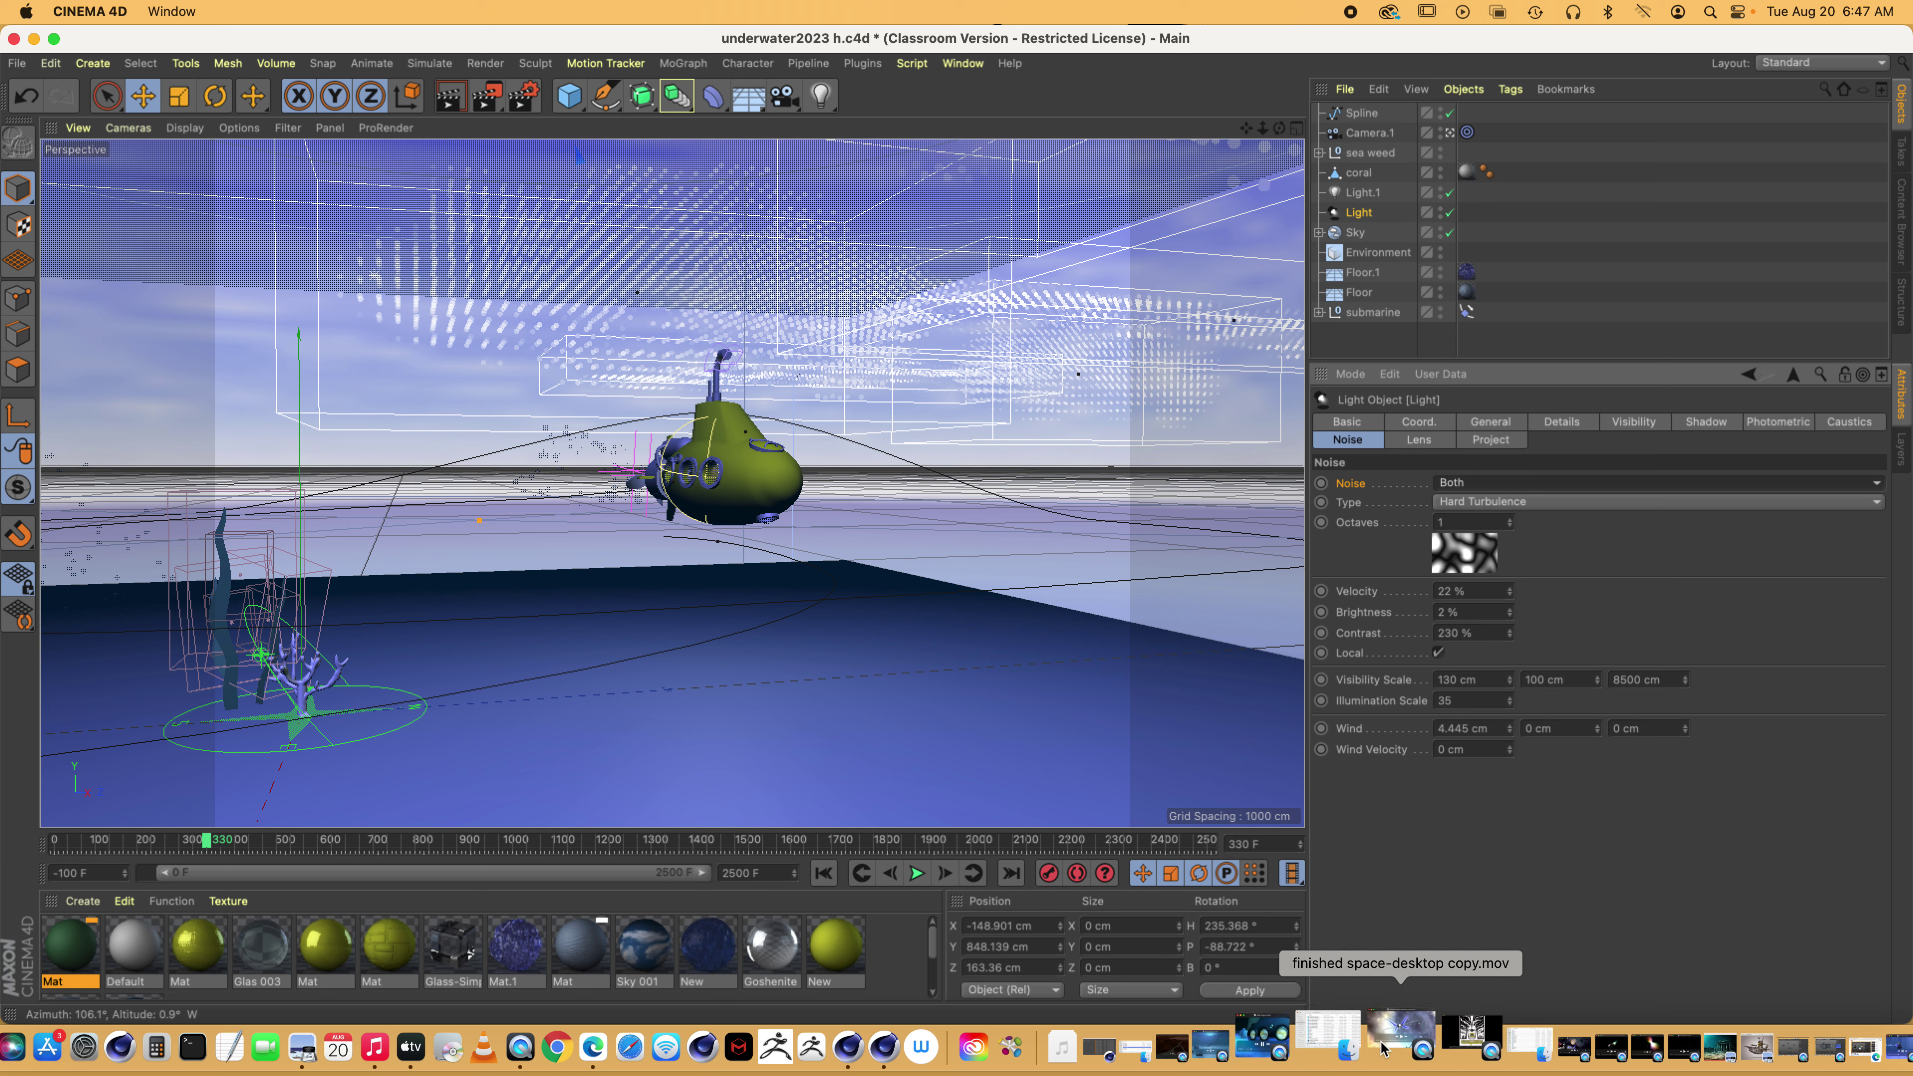
Switch to QuickTime Player by restoring the minimized sub test.mp4 movie, and close that movie
{"action": "left_click", "coordinate": [1831, 1043]}
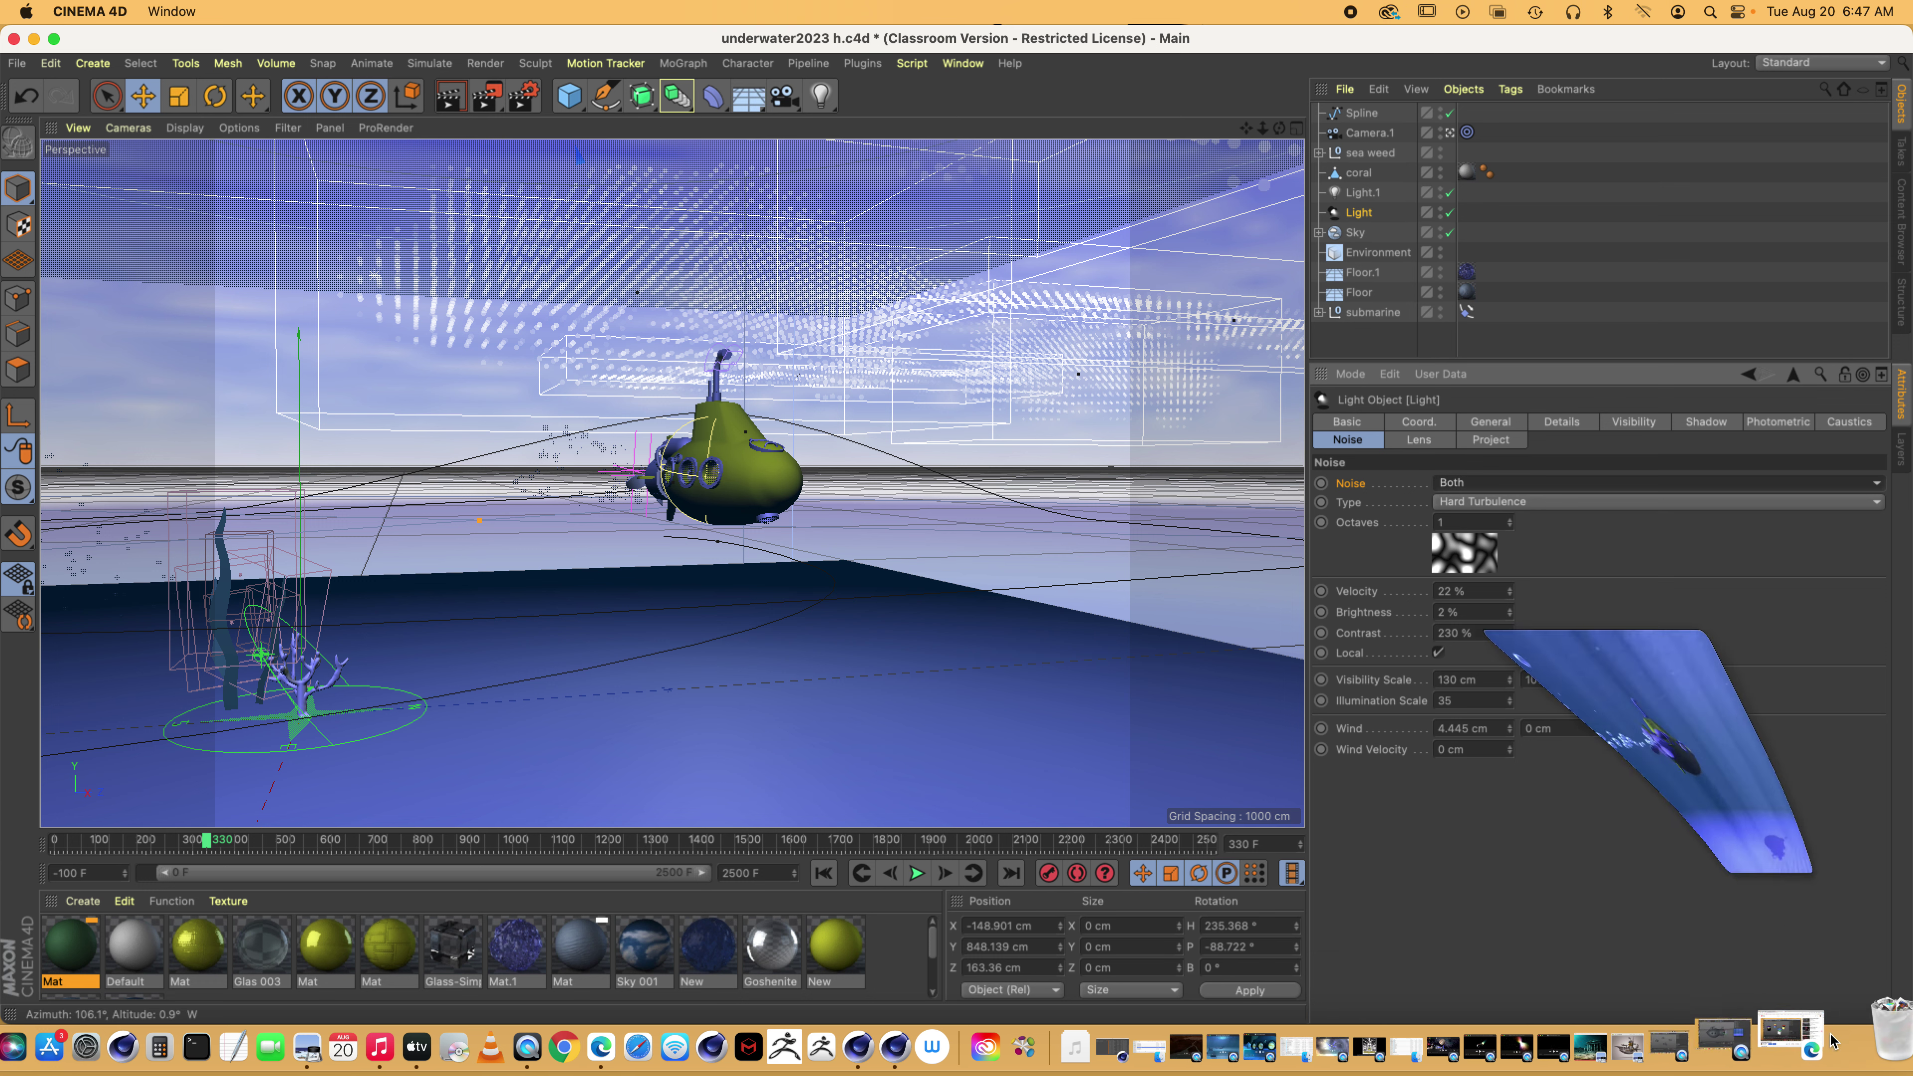
{"action": "mouse_move", "coordinate": [1334, 410]}
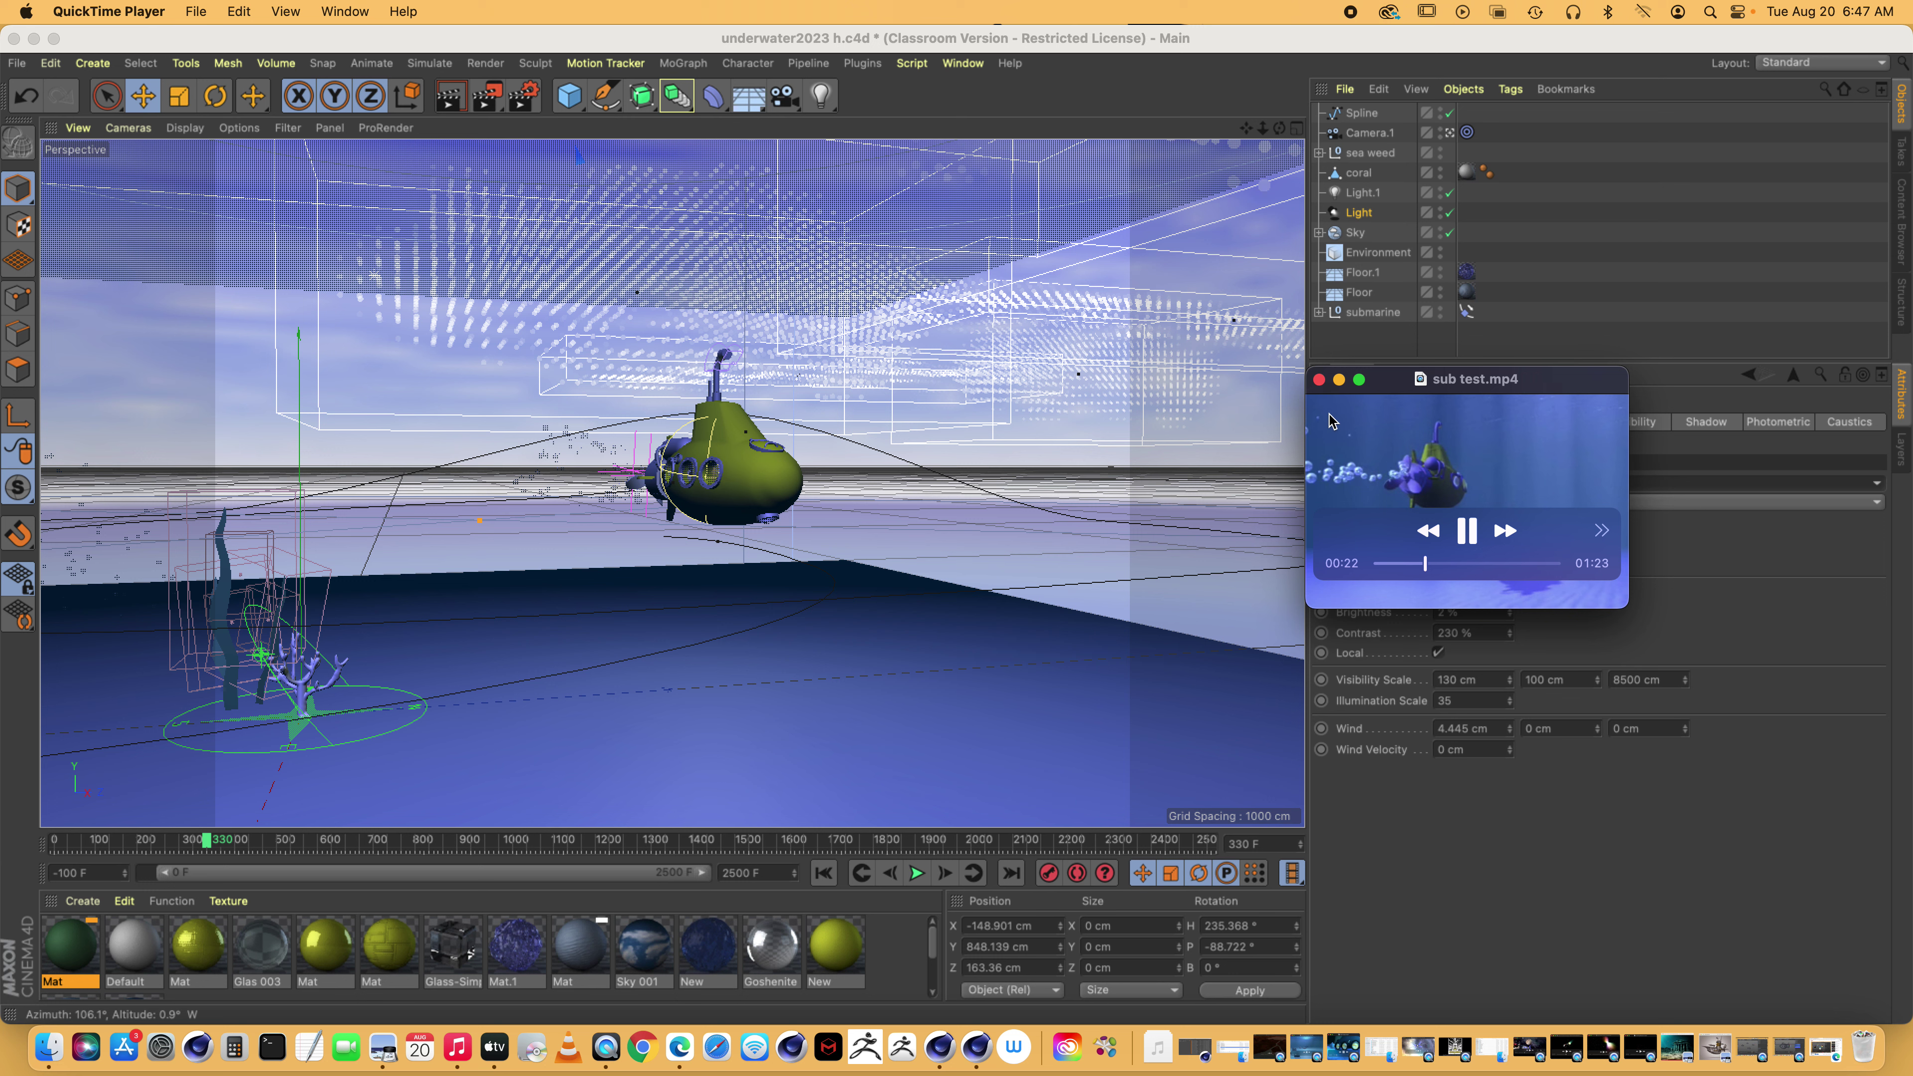
{"action": "left_click", "coordinate": [1318, 380]}
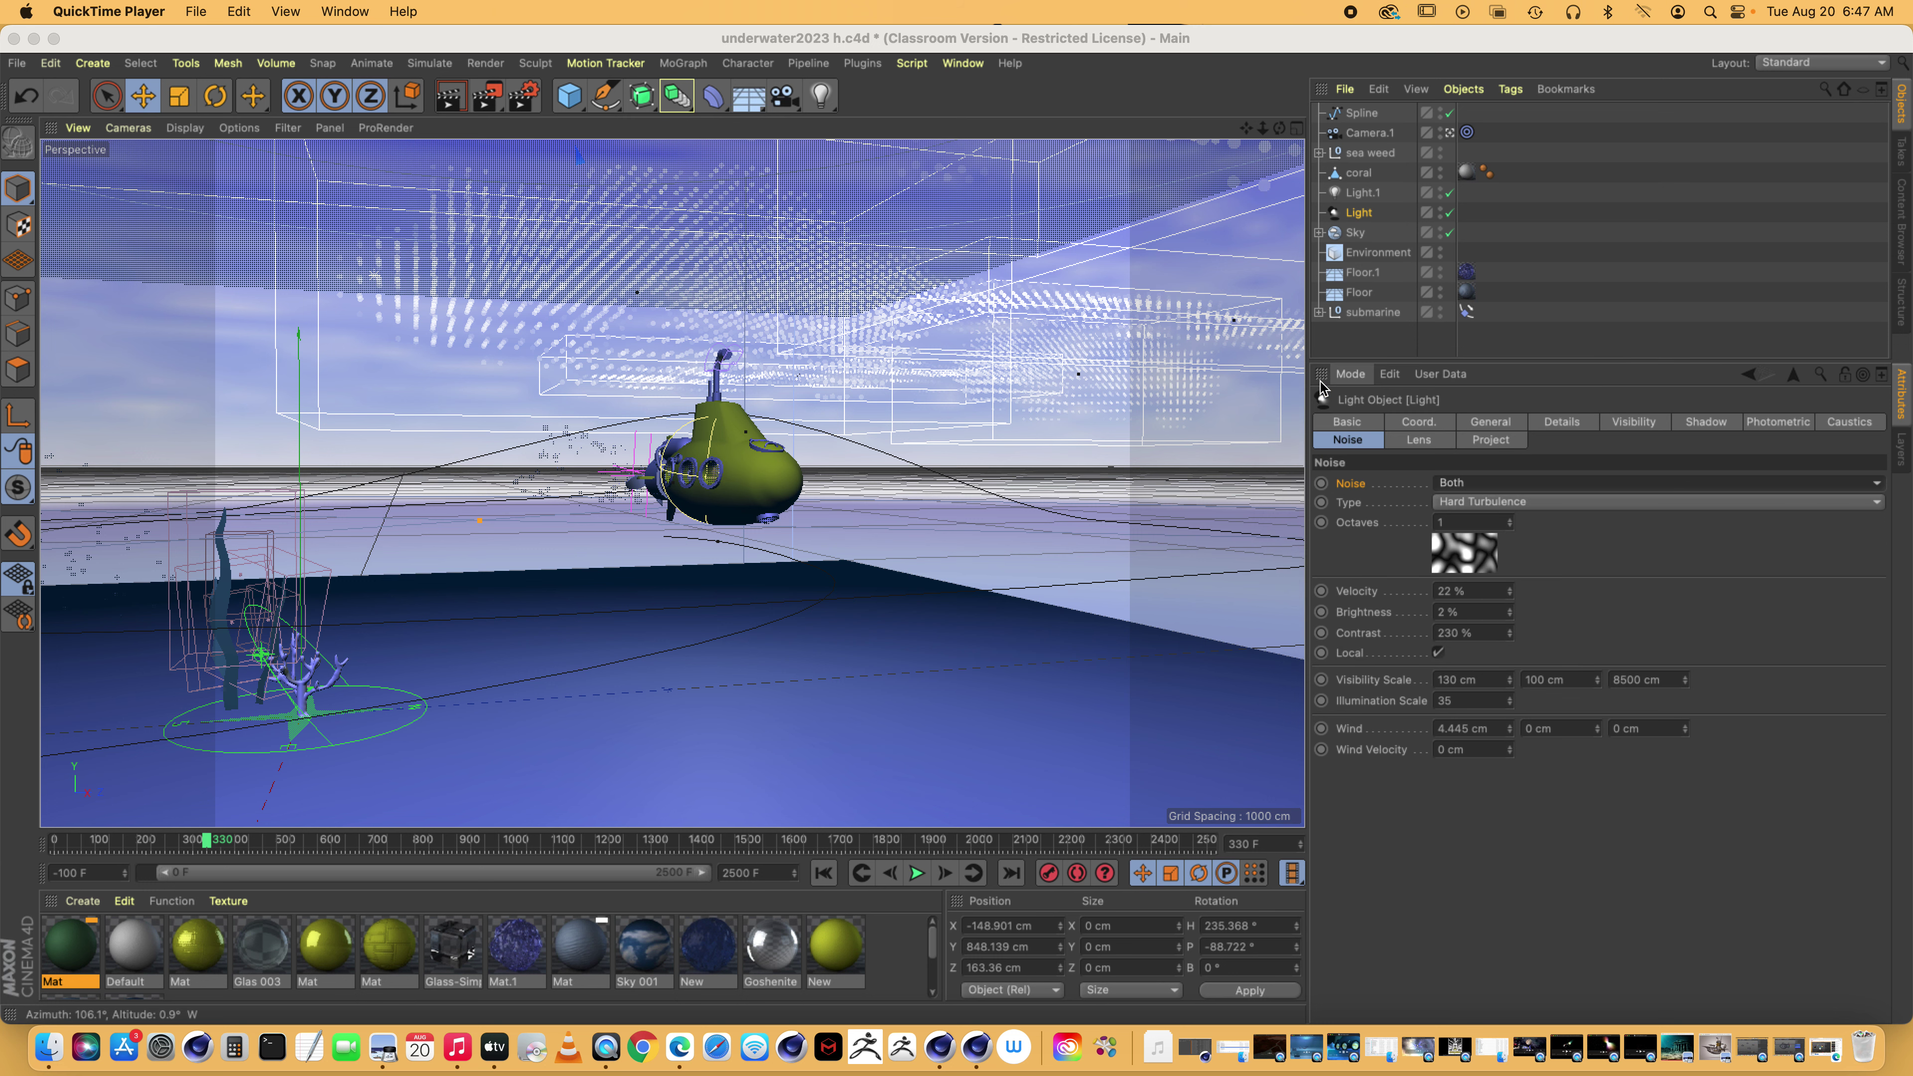
Open sub test.mp4 in QuickTime Player by searching this Mac for "sub test 4", and enlarge its window over the scene
{"action": "left_click", "coordinate": [198, 12]}
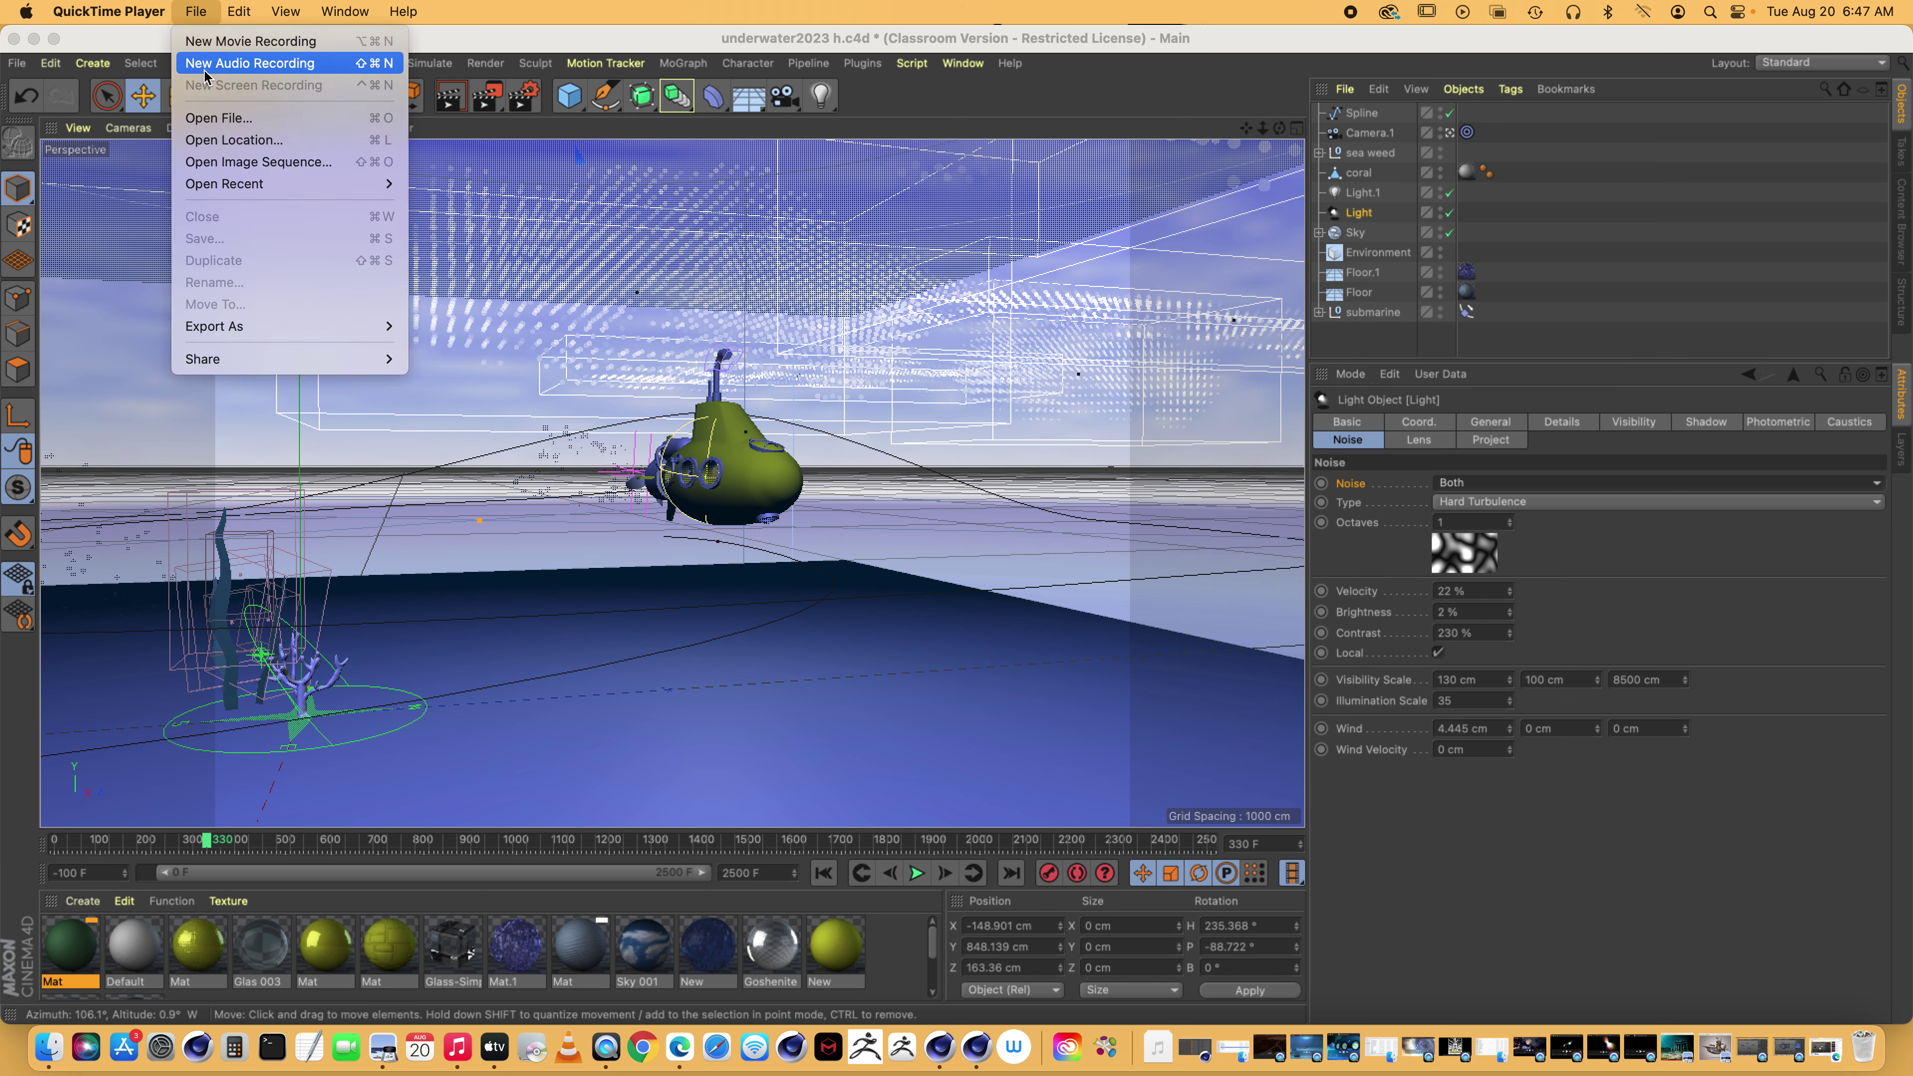
{"action": "left_click", "coordinate": [218, 117]}
{"action": "left_click", "coordinate": [1225, 195]}
{"action": "type", "text": "sub test 4"}
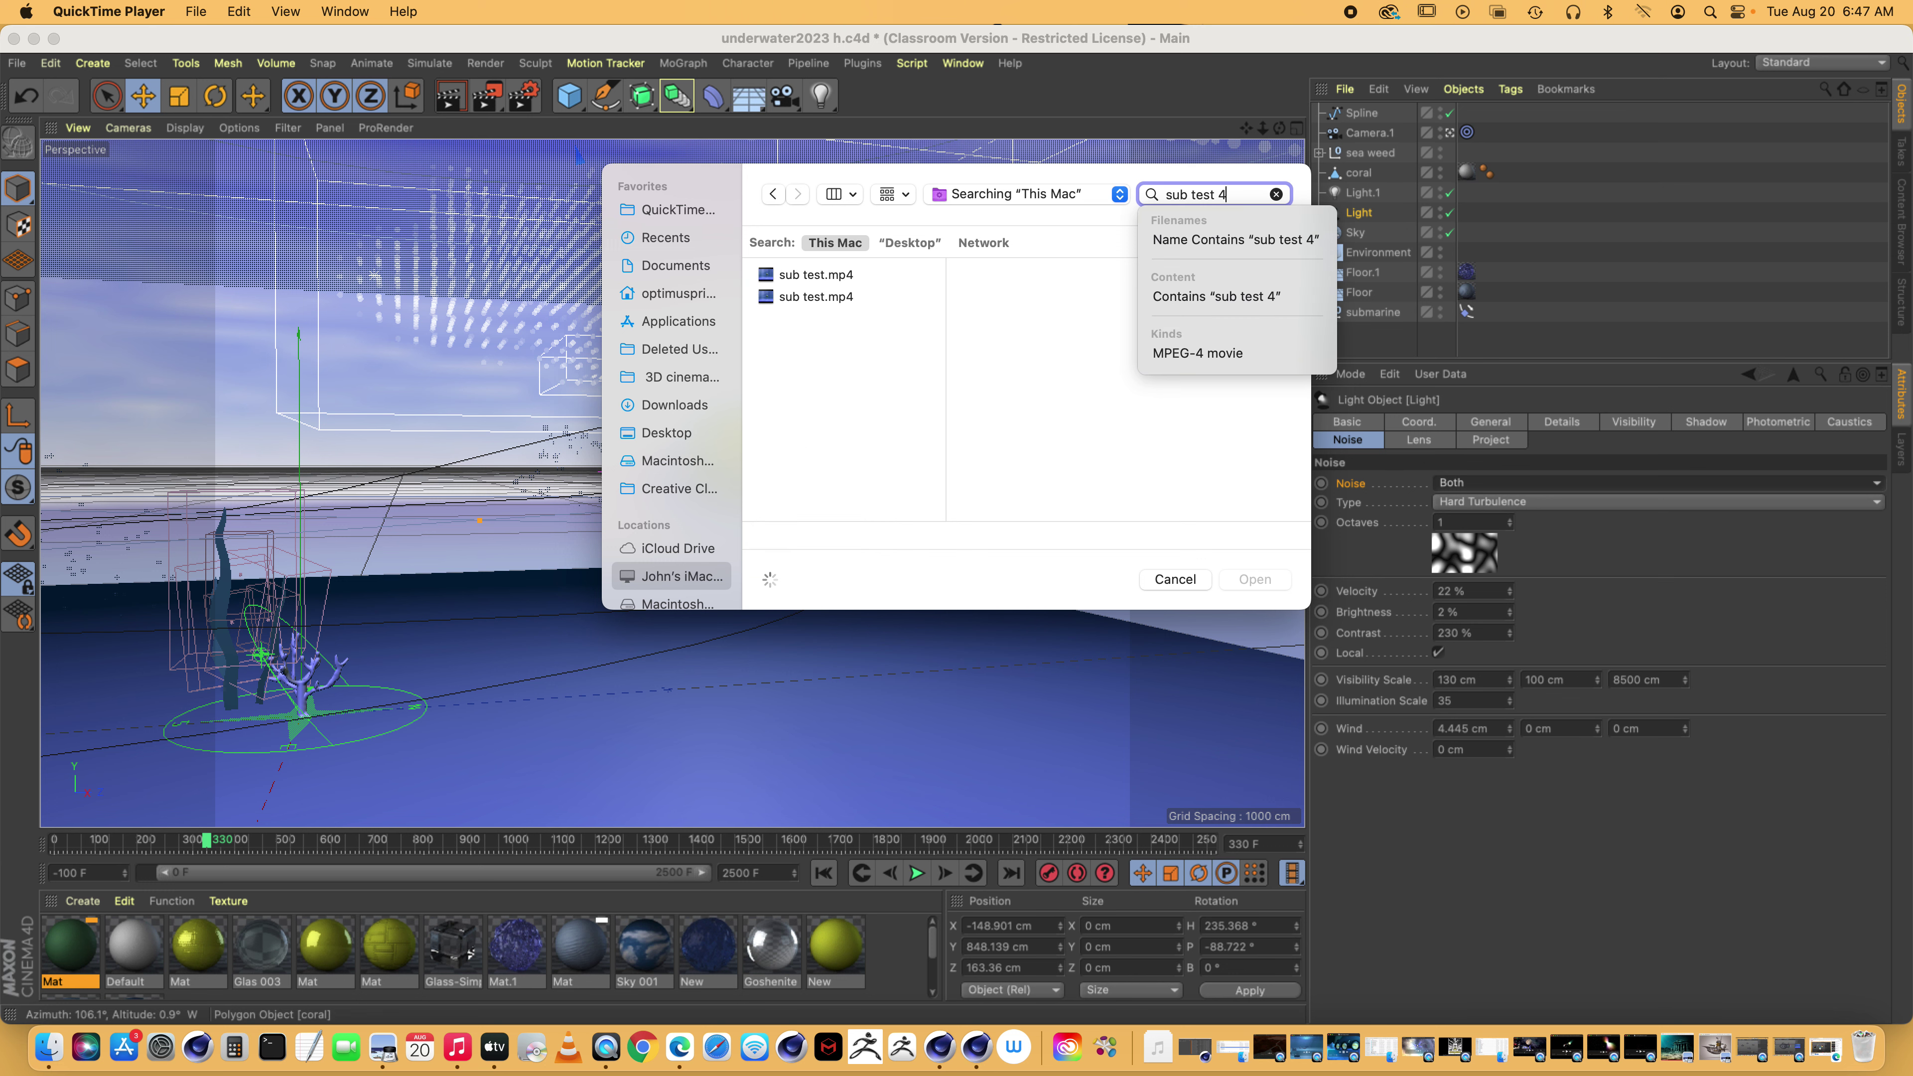
{"action": "key", "text": "Return"}
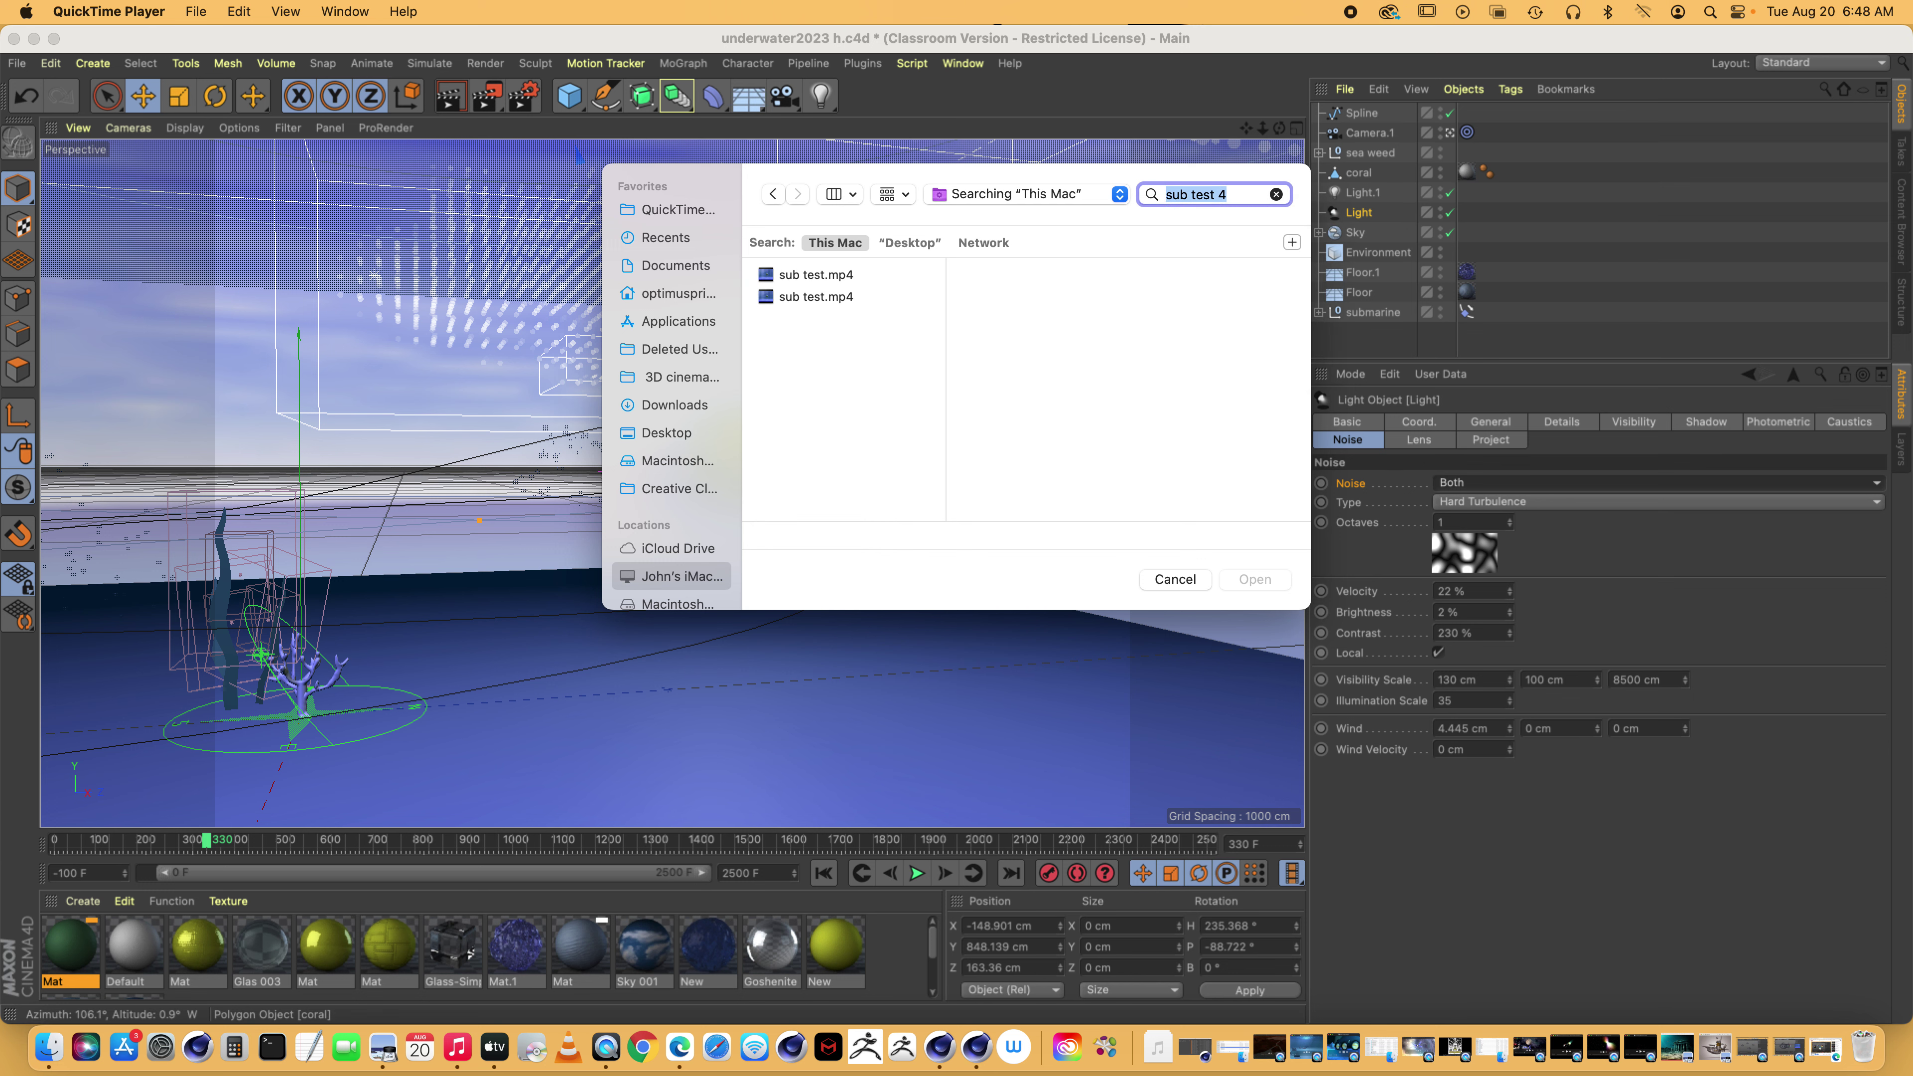
{"action": "left_click", "coordinate": [814, 286]}
{"action": "left_click", "coordinate": [1257, 584]}
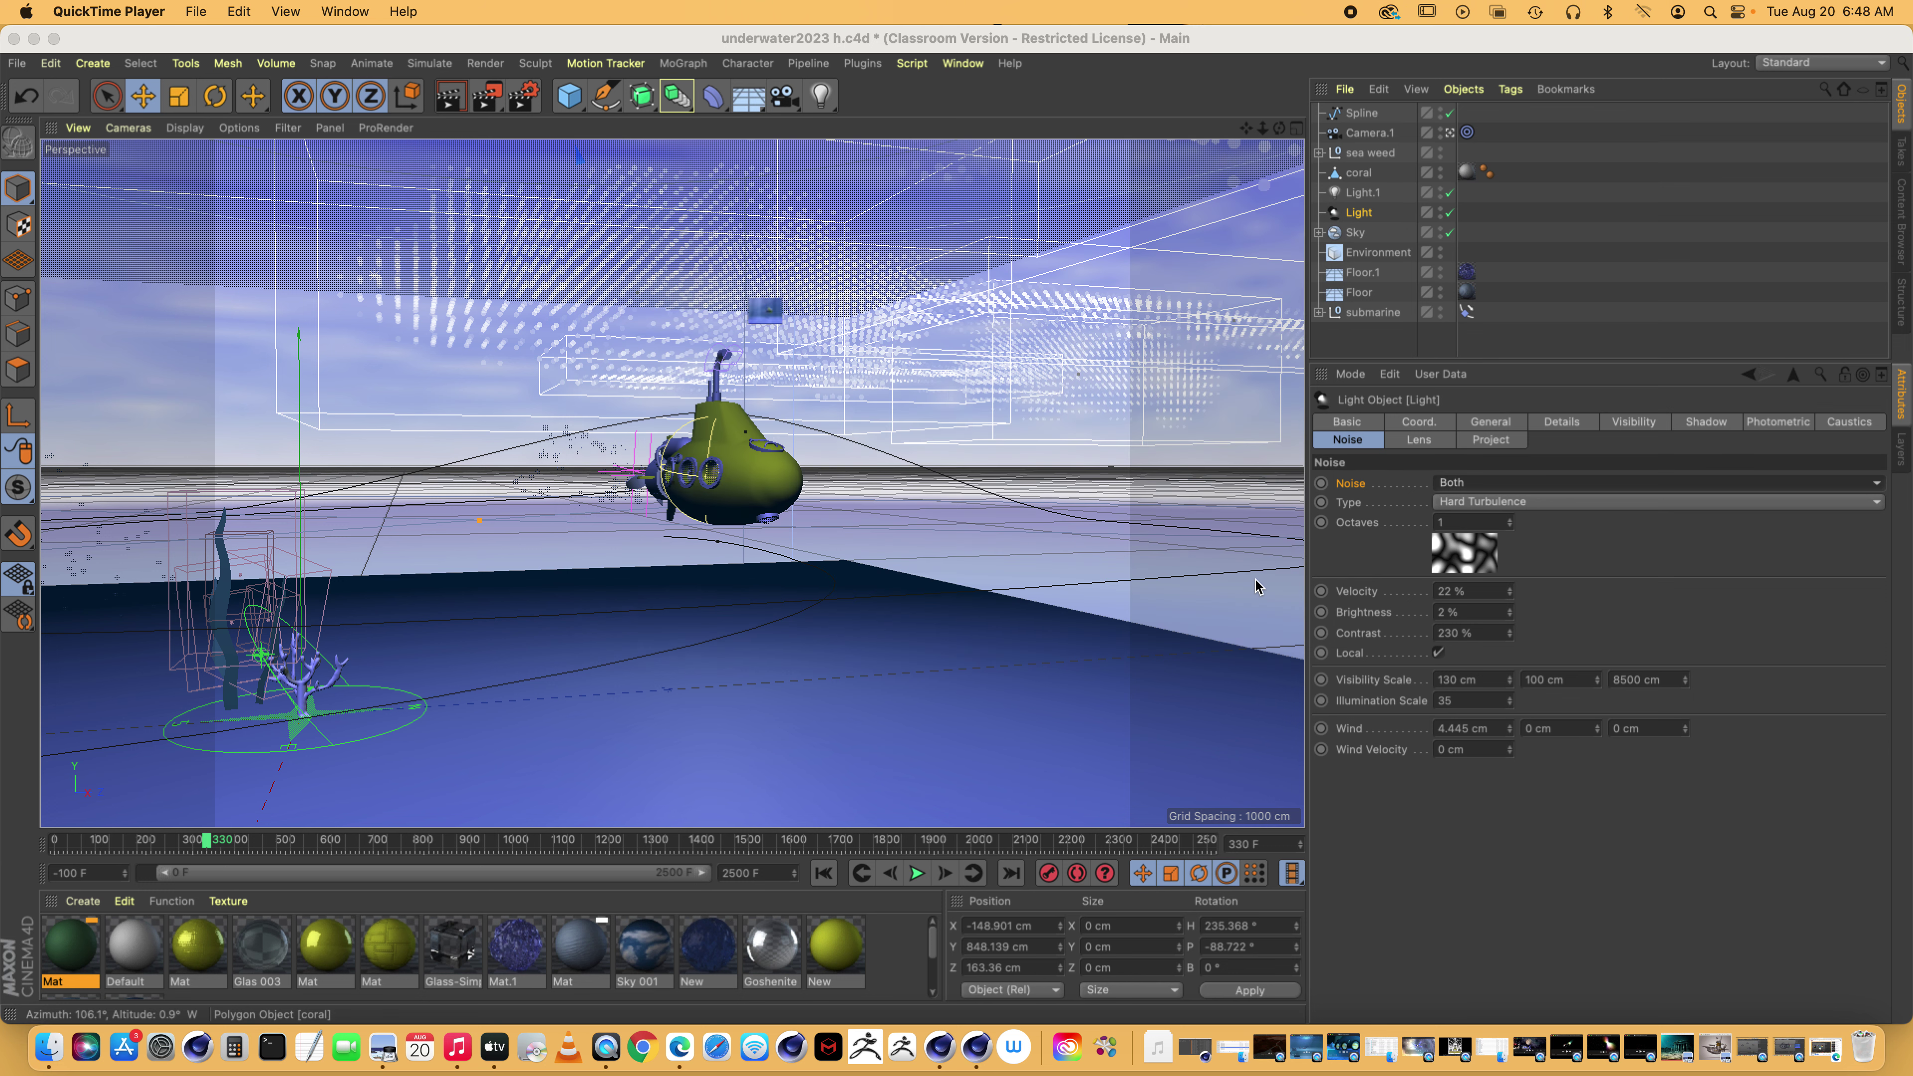
{"action": "left_click_drag", "start_coordinate": [828, 742], "coordinate": [1234, 260]}
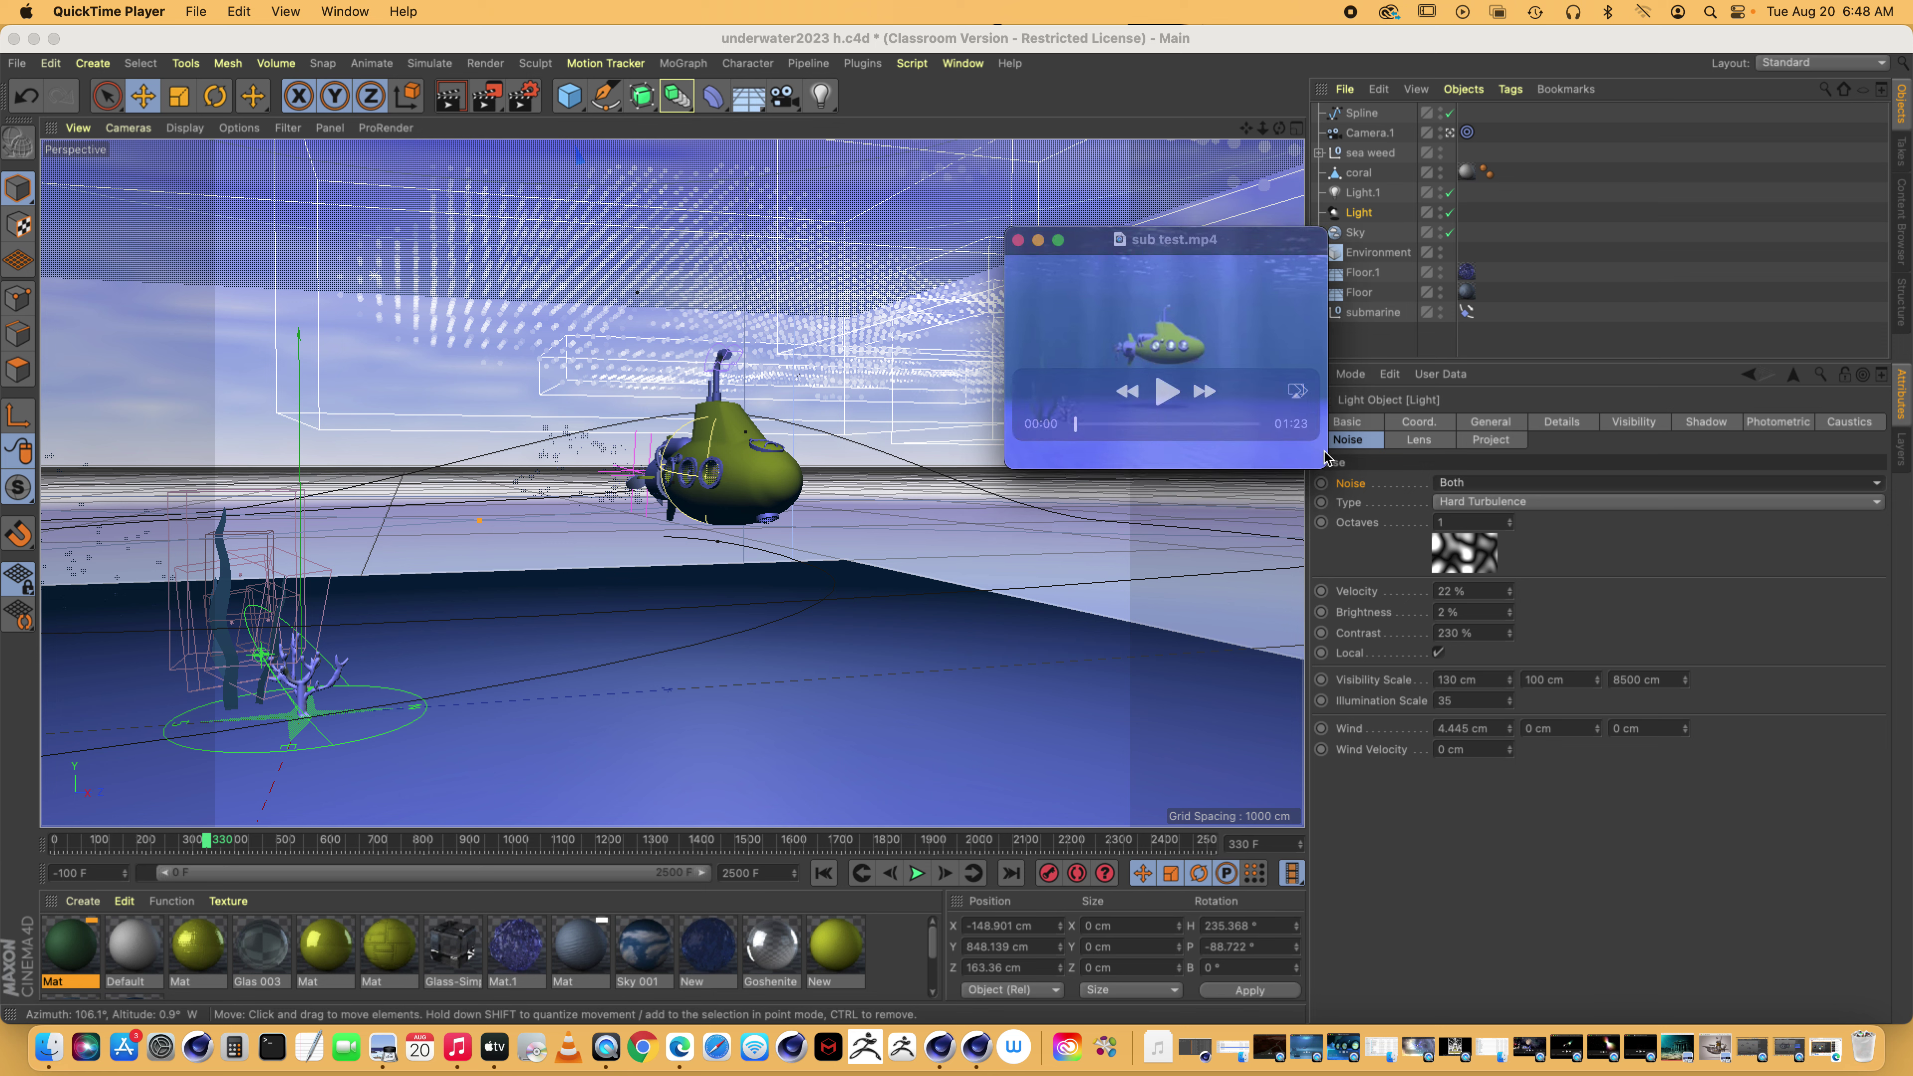
{"action": "left_click_drag", "start_coordinate": [1324, 457], "coordinate": [1623, 689]}
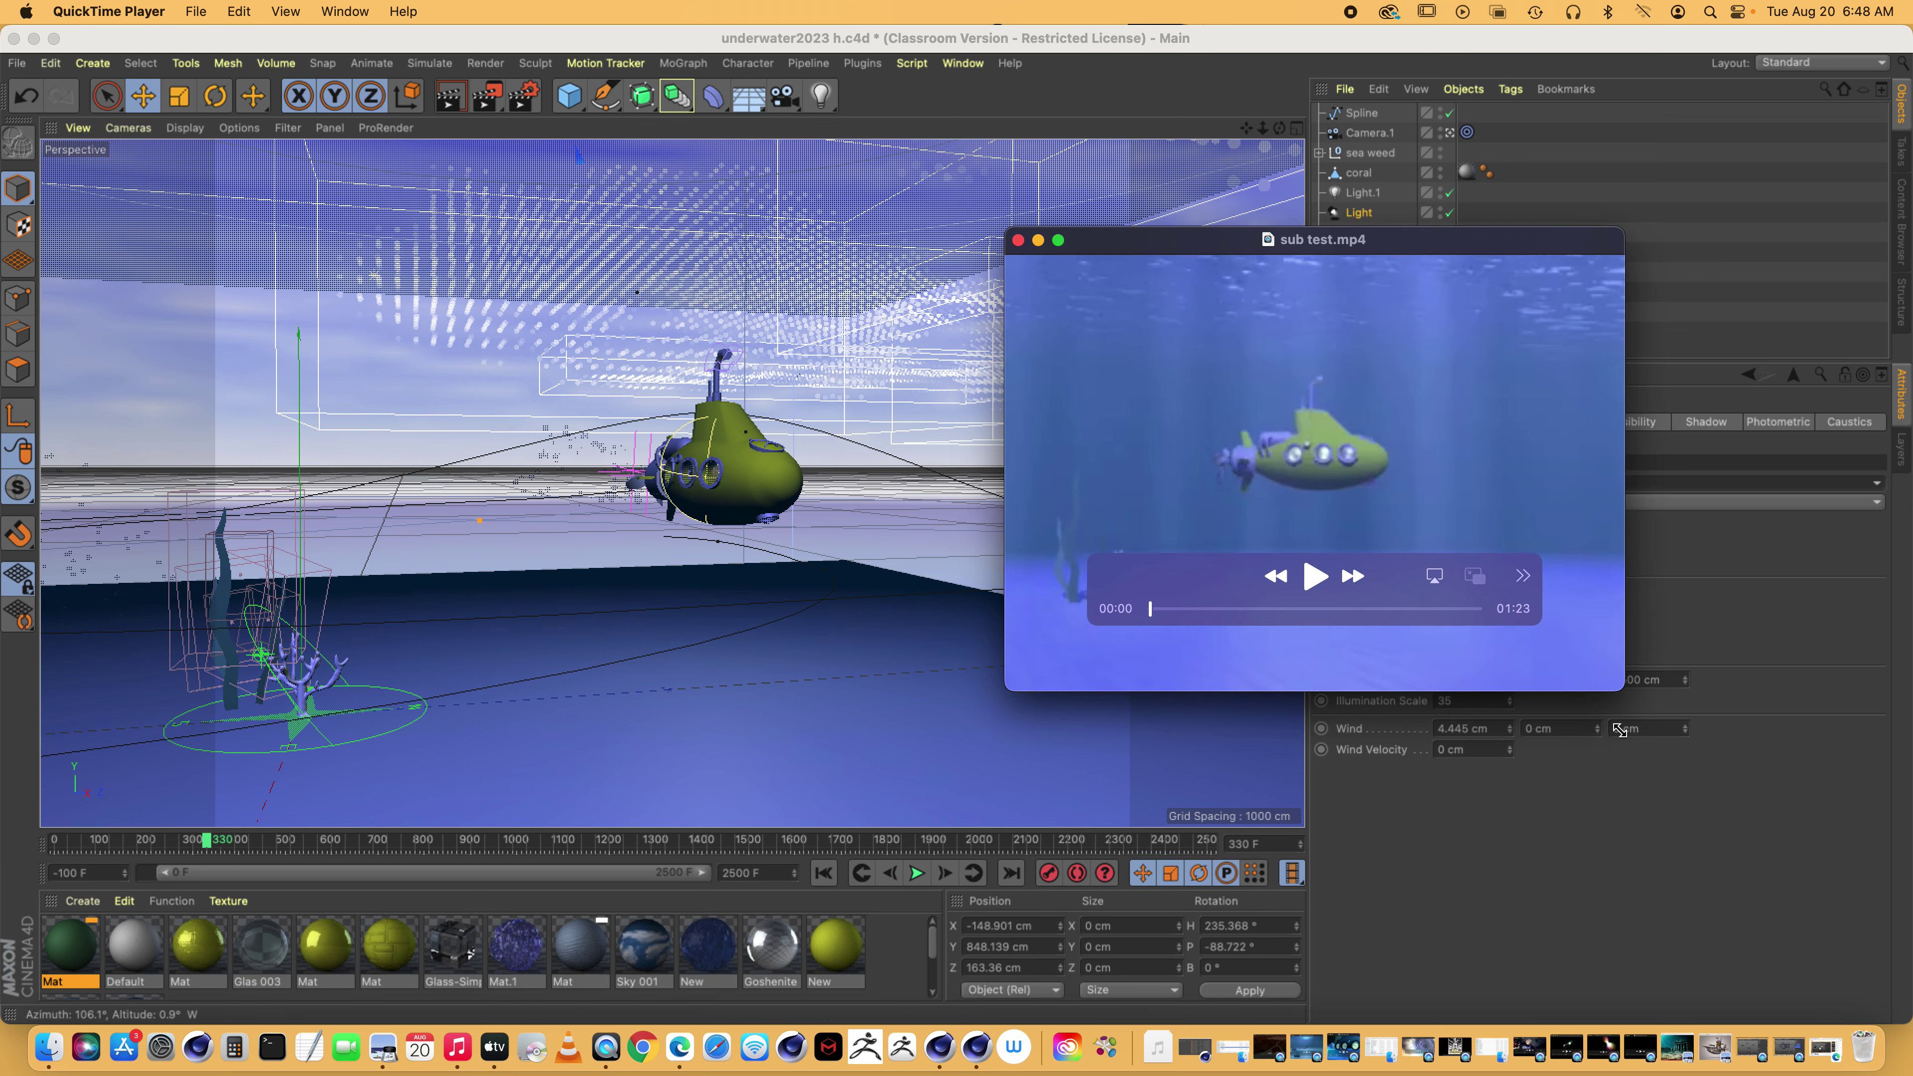
Play the sub test.mp4 movie to about 00:24 to watch the rendered light rays, and minimize its window
{"action": "left_click", "coordinate": [1312, 580]}
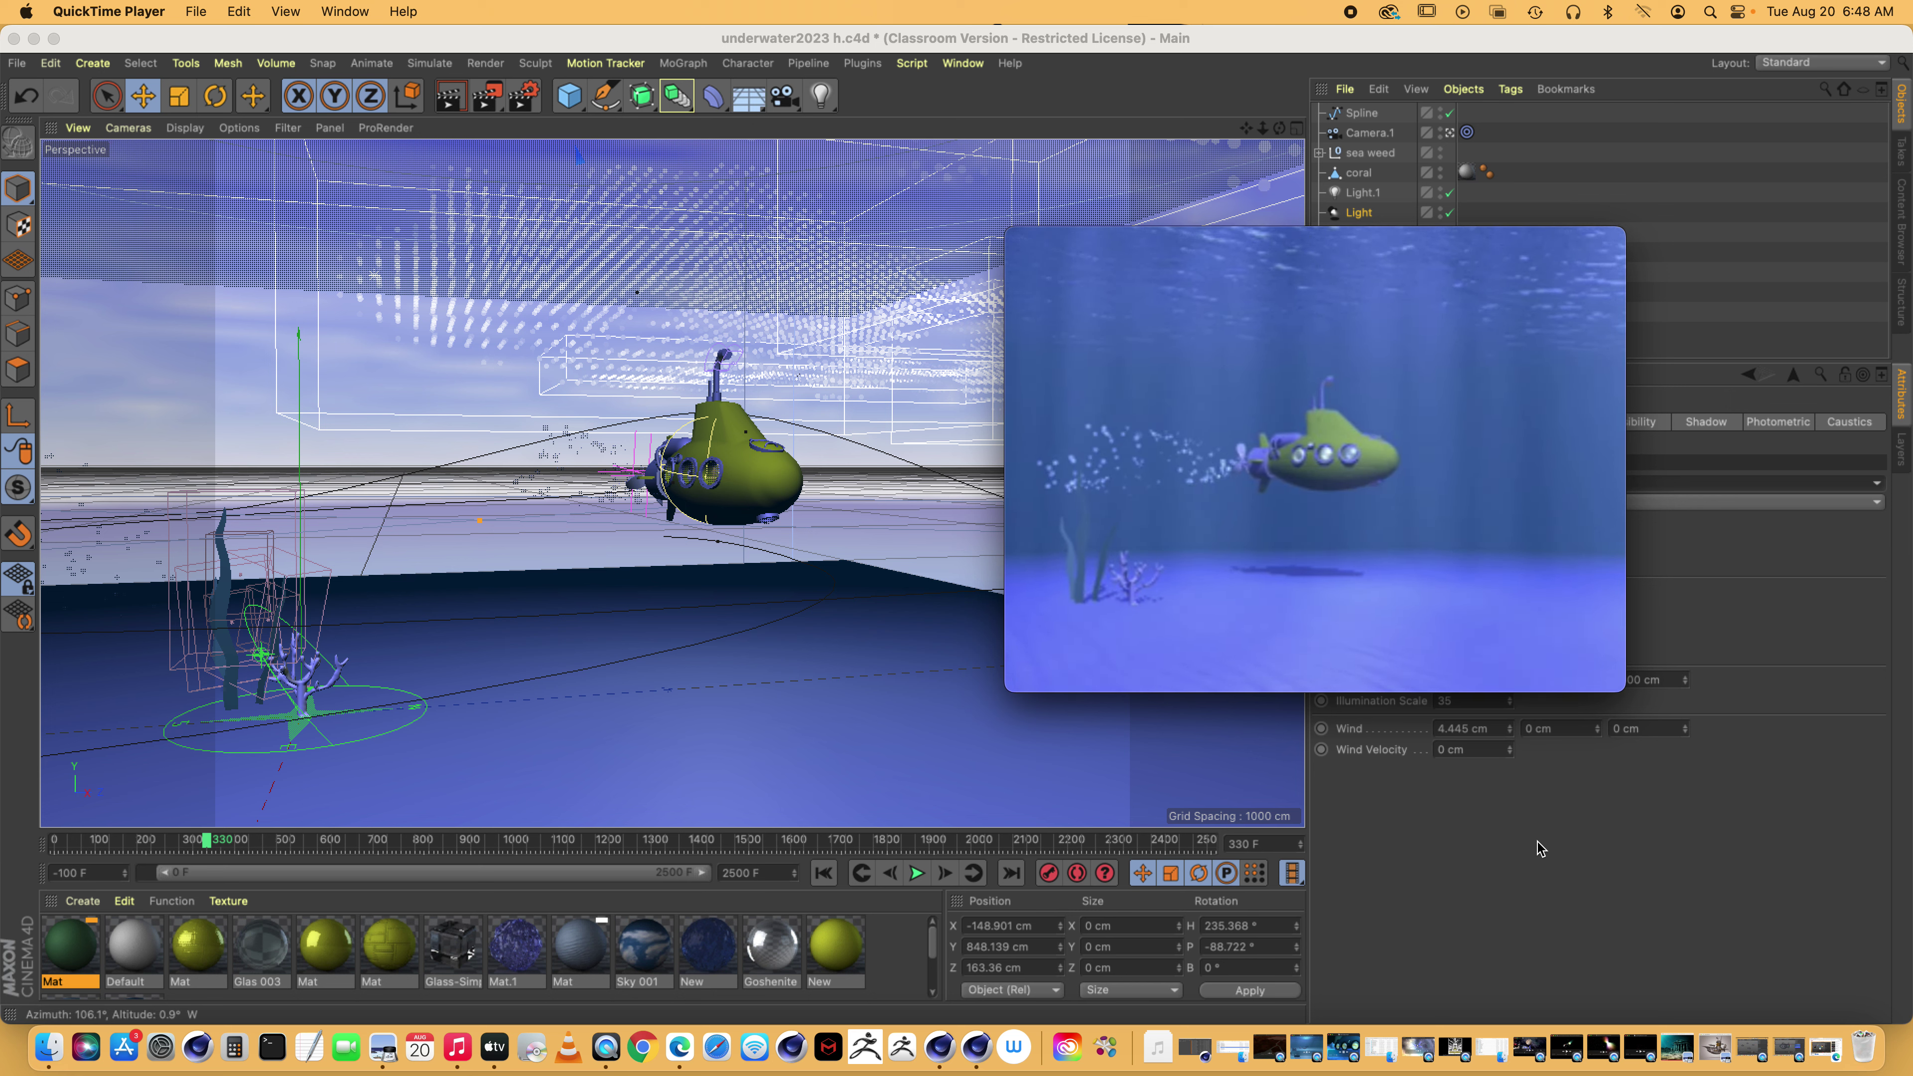
{"action": "mouse_move", "coordinate": [1262, 682]}
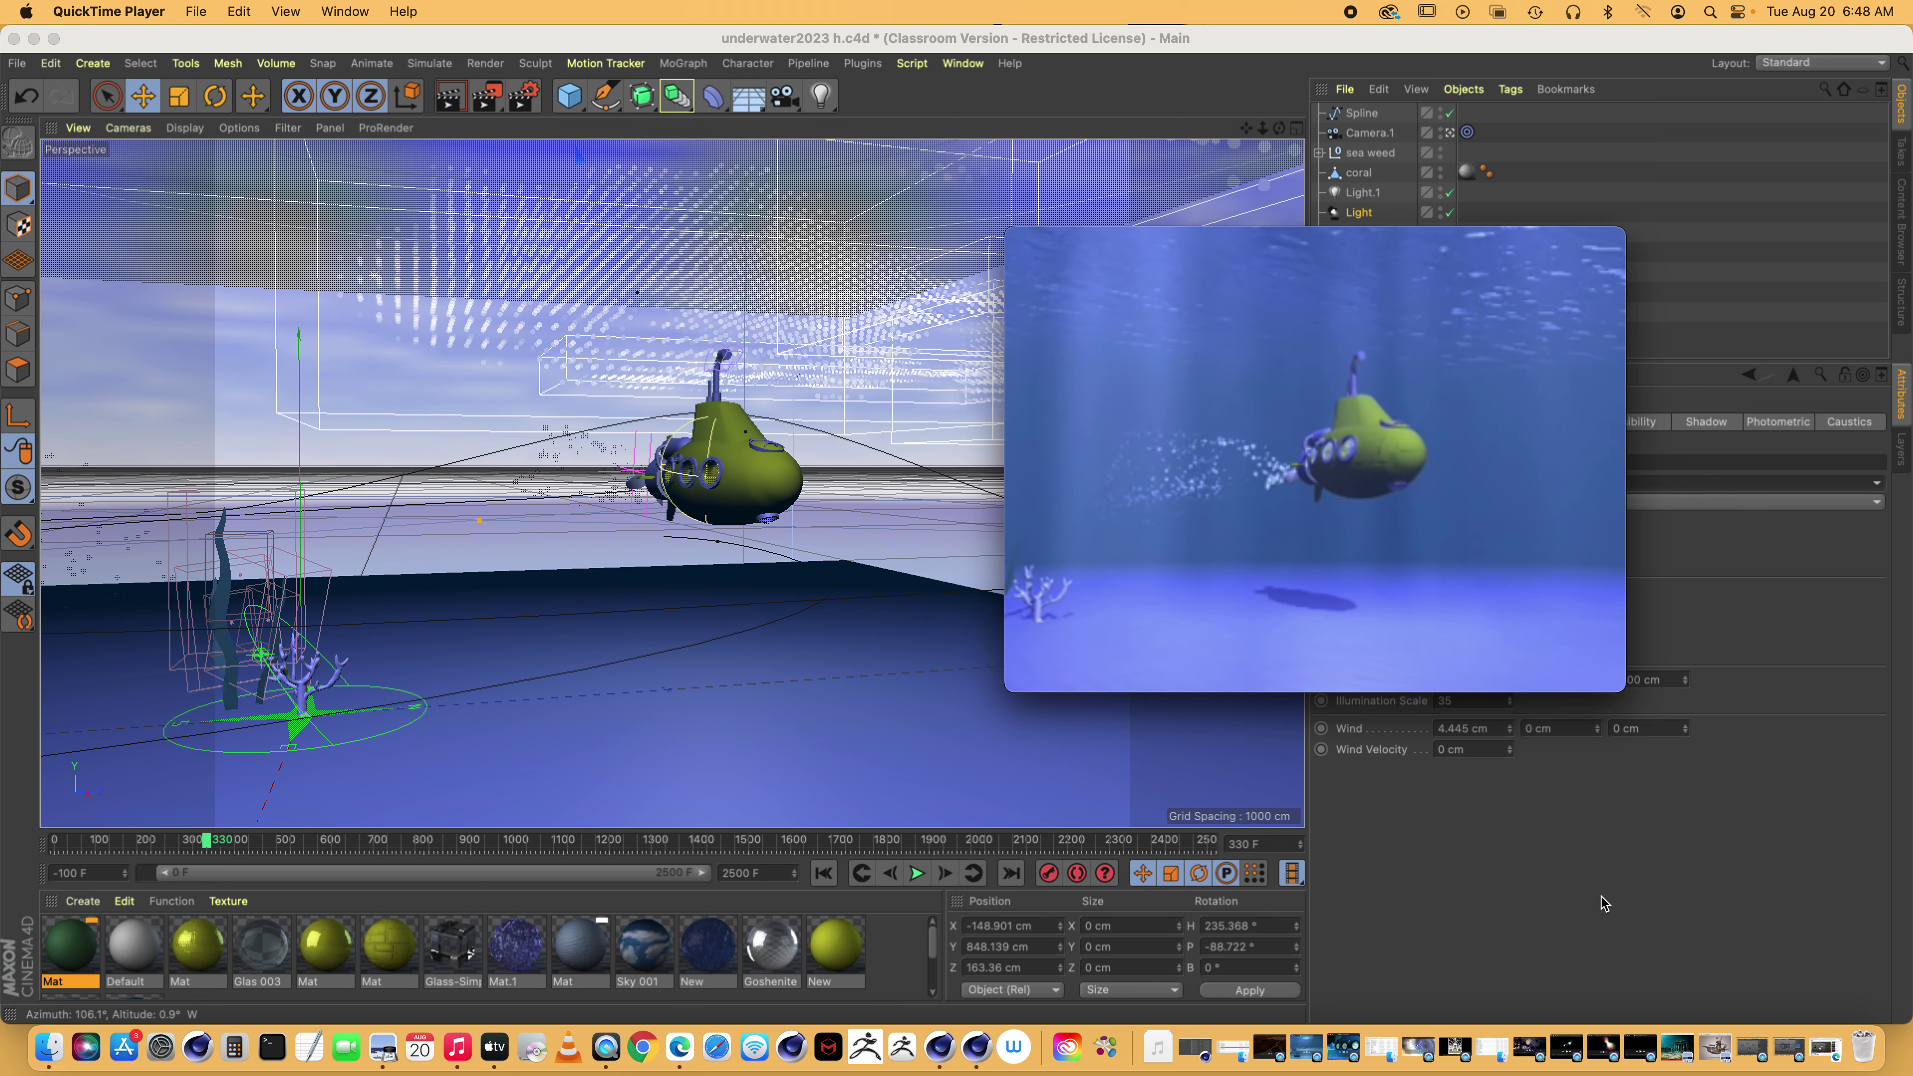
{"action": "mouse_move", "coordinate": [1487, 260]}
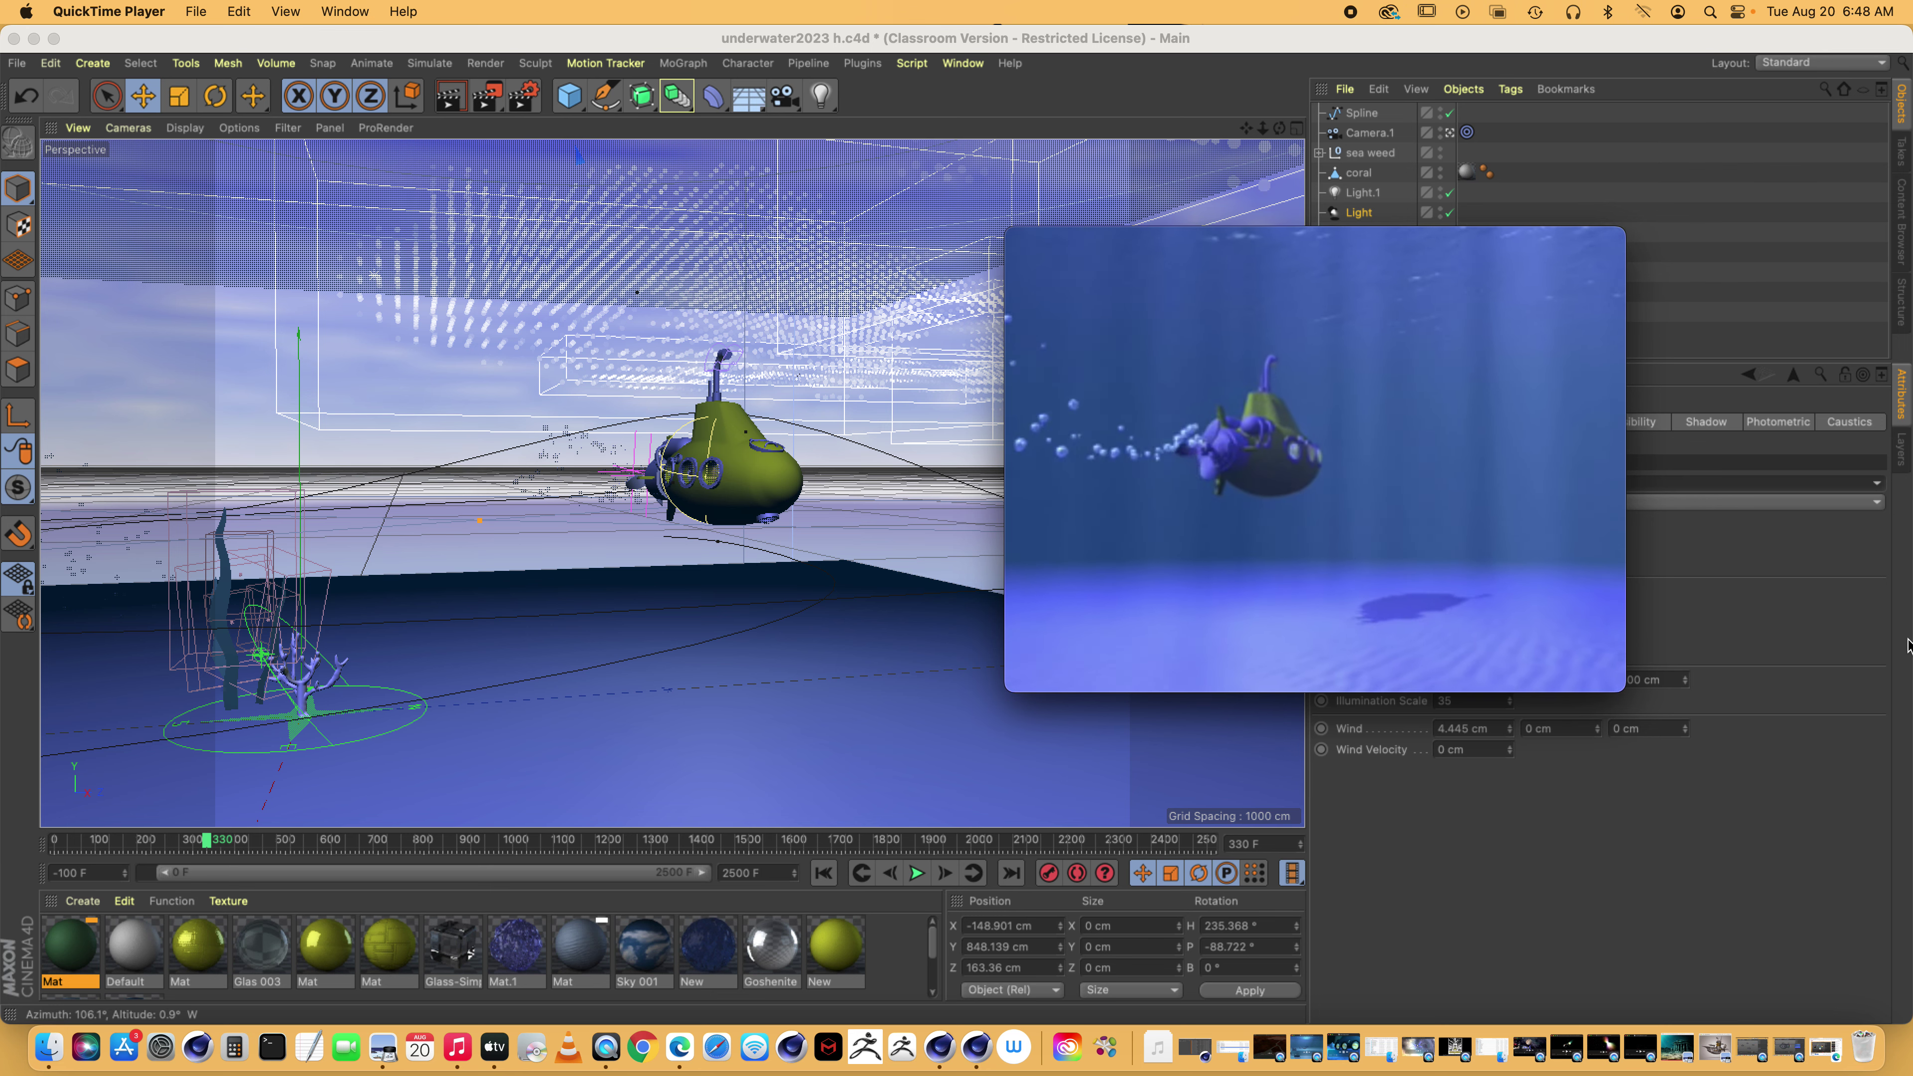
{"action": "mouse_move", "coordinate": [1499, 432]}
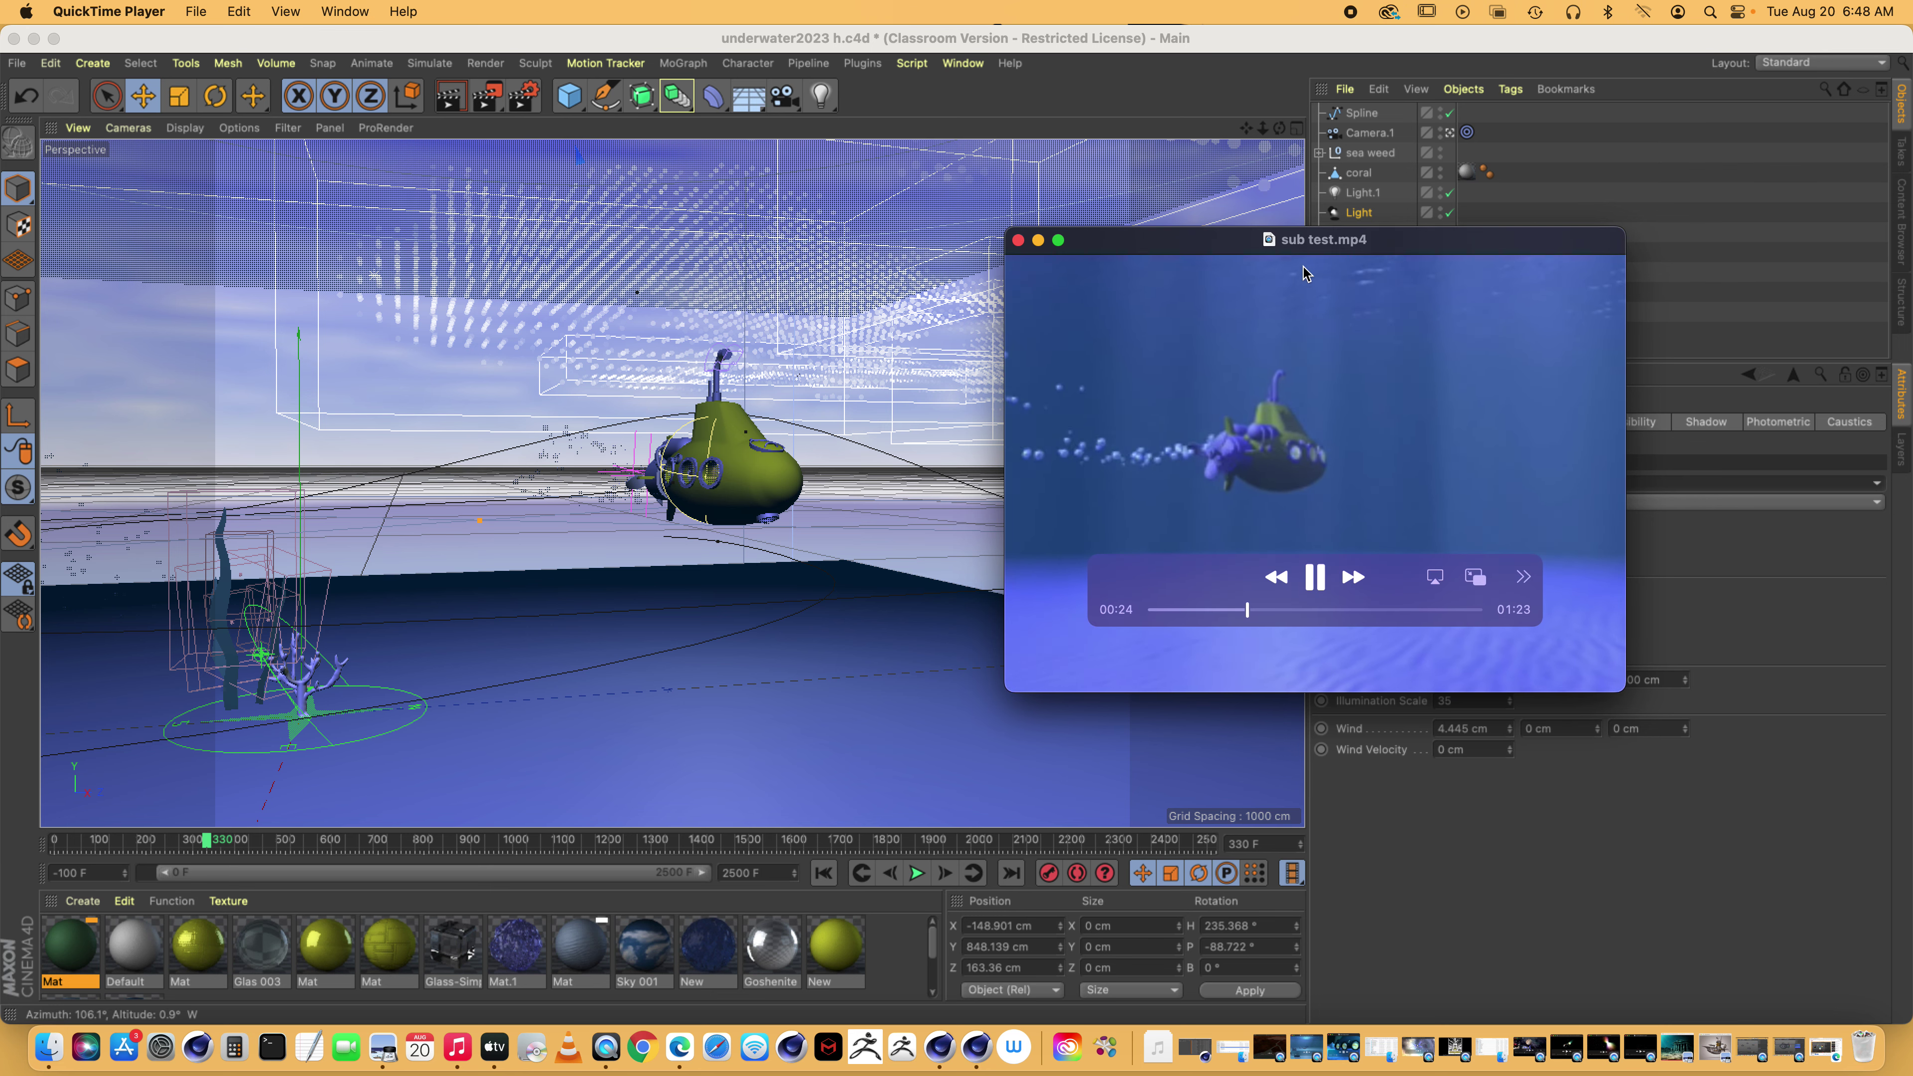
{"action": "left_click", "coordinate": [1038, 240]}
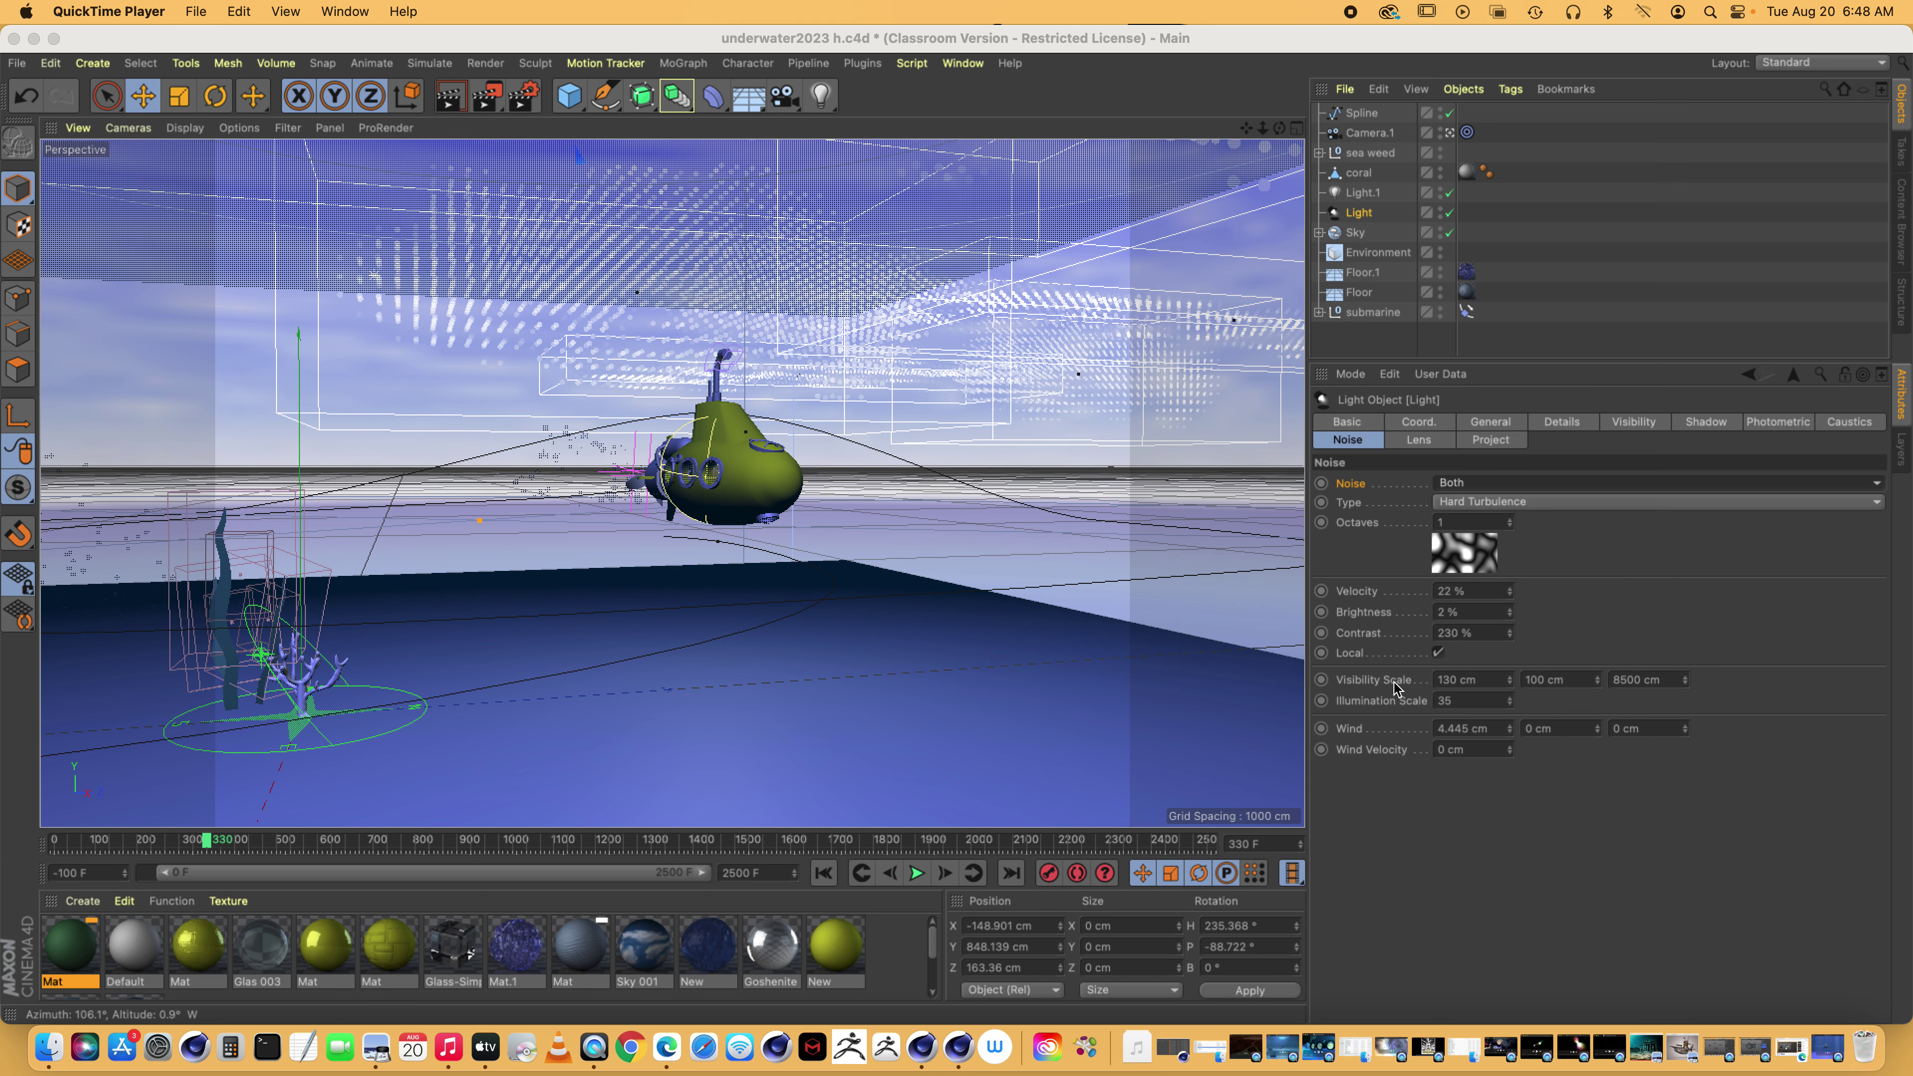
Return to Cinema 4D, go over the light's noise values, and set the first Visibility Scale value to 129 cm
{"action": "left_click", "coordinate": [1364, 682]}
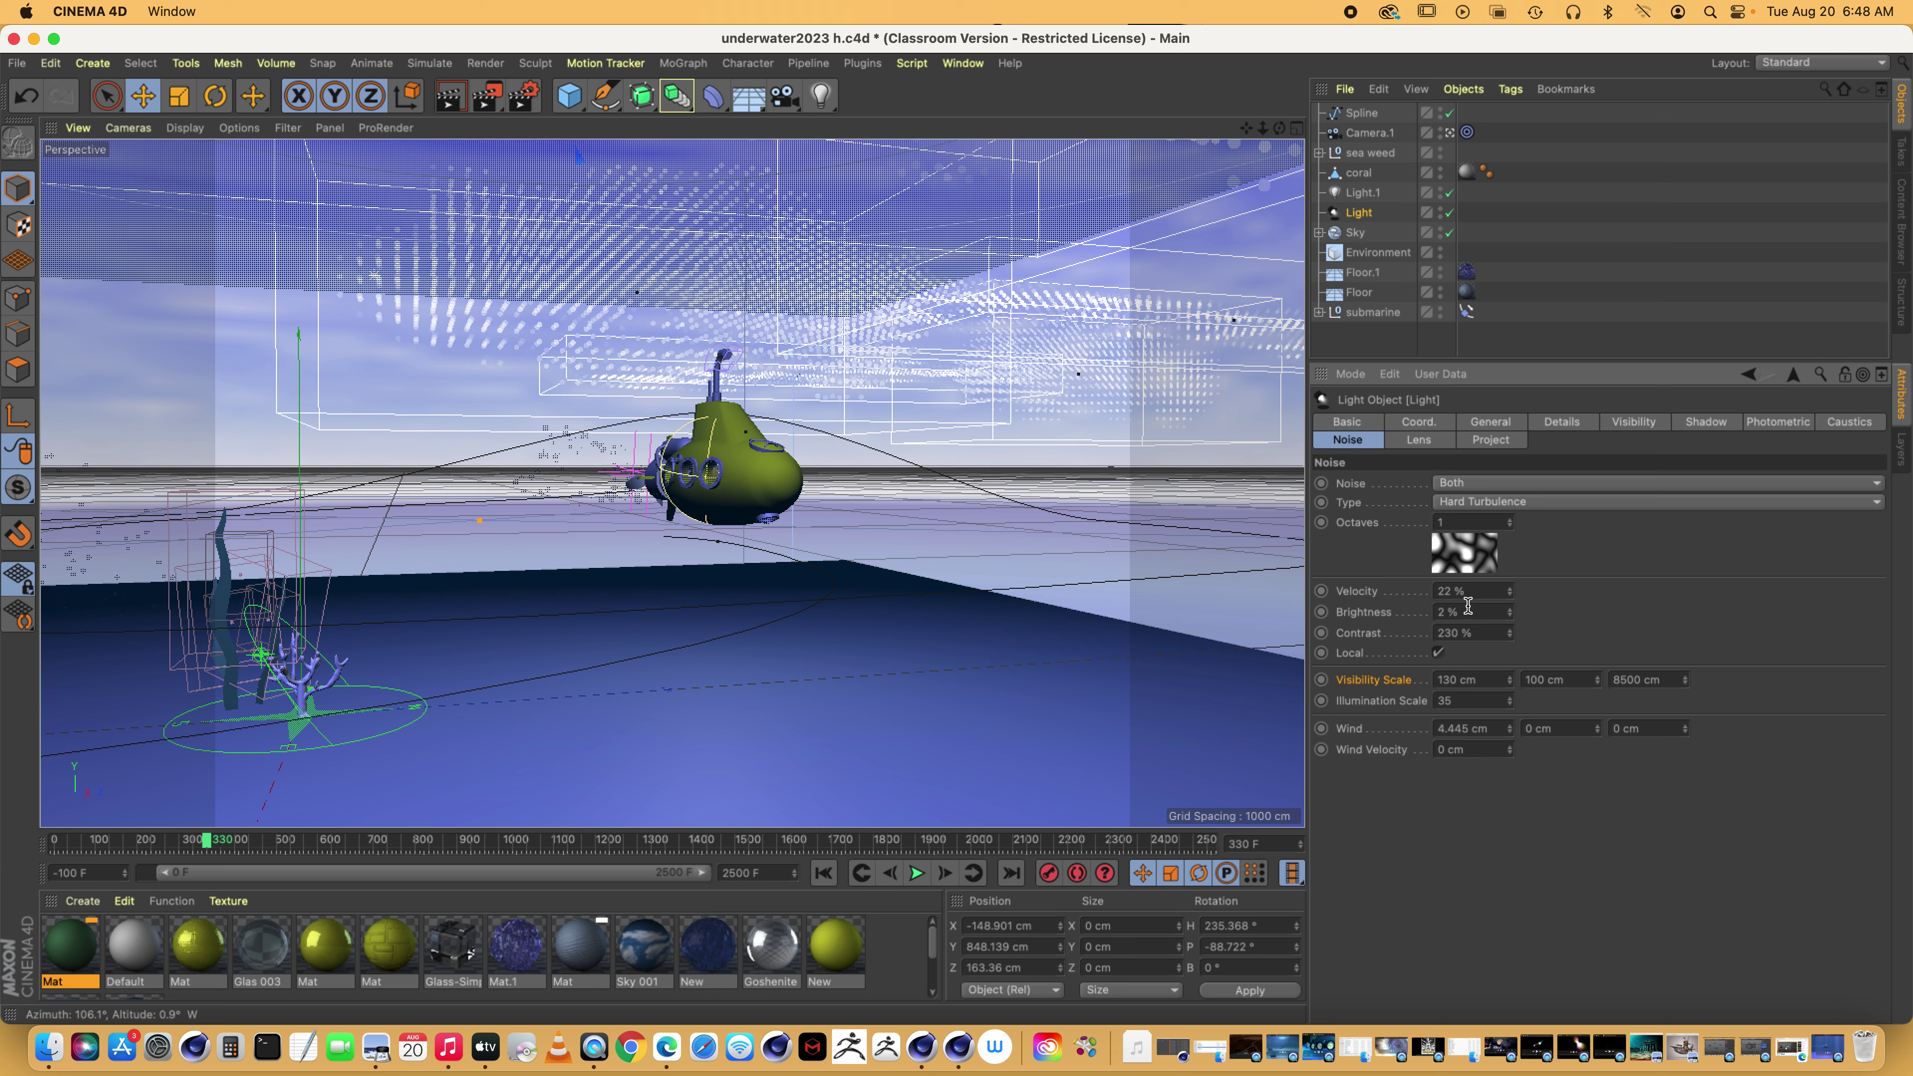
{"action": "left_click_drag", "start_coordinate": [1469, 634], "coordinate": [1425, 632]}
{"action": "key", "text": "shift+Tab"}
{"action": "key", "text": "shift+Tab"}
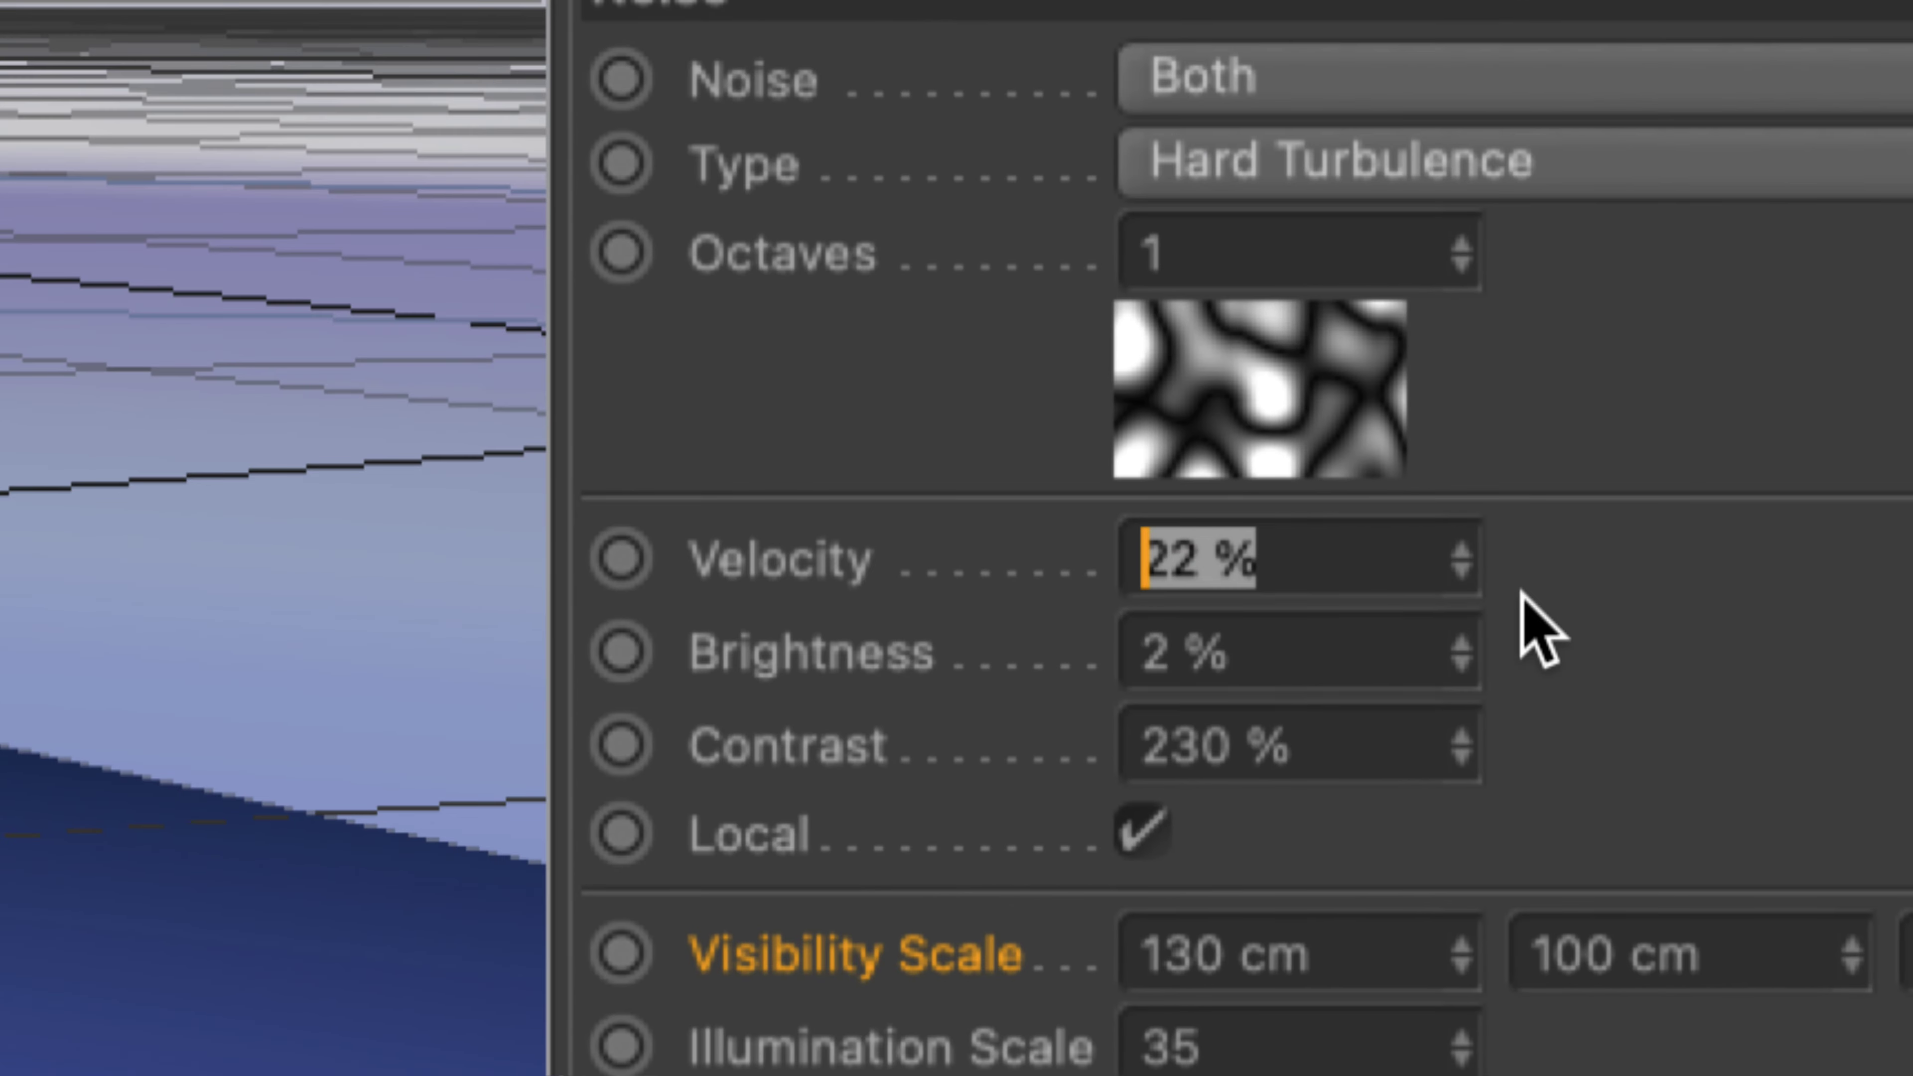
{"action": "left_click", "coordinate": [1541, 629]}
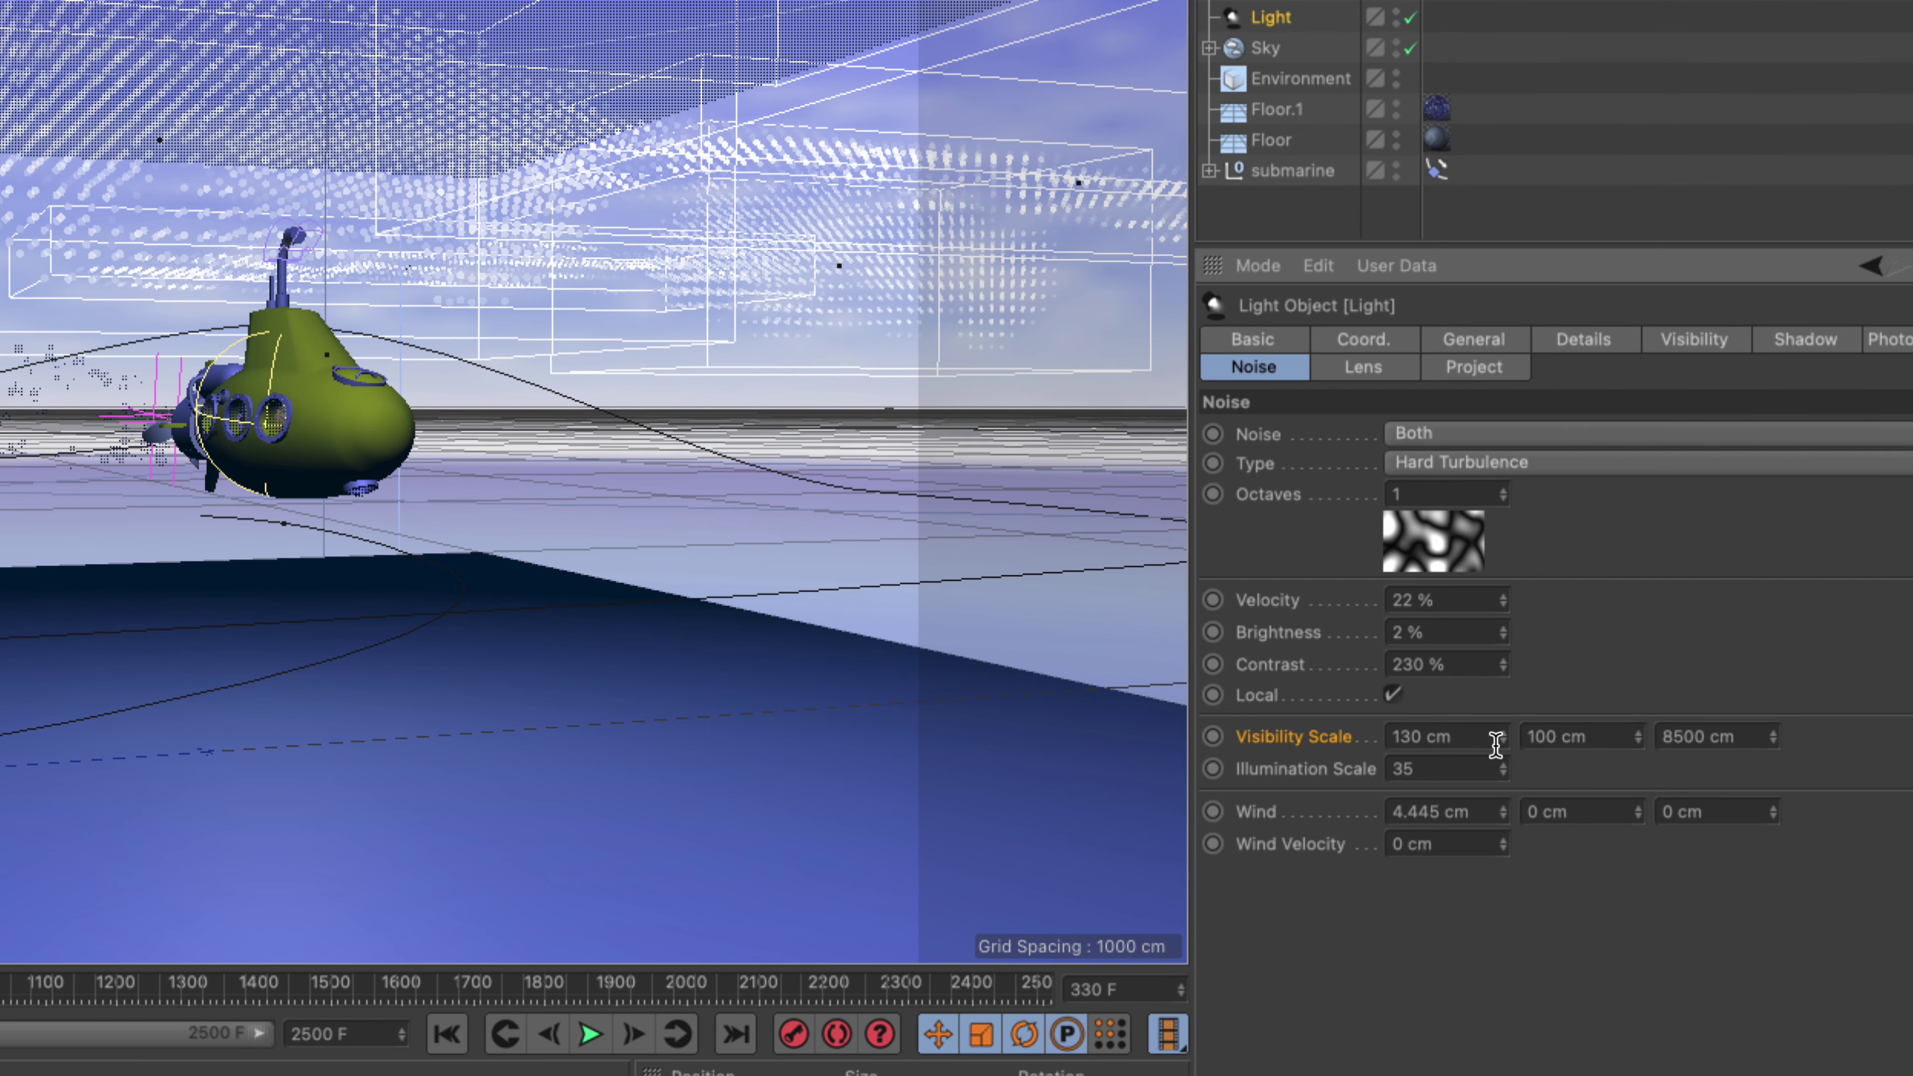
{"action": "left_click", "coordinate": [1495, 742]}
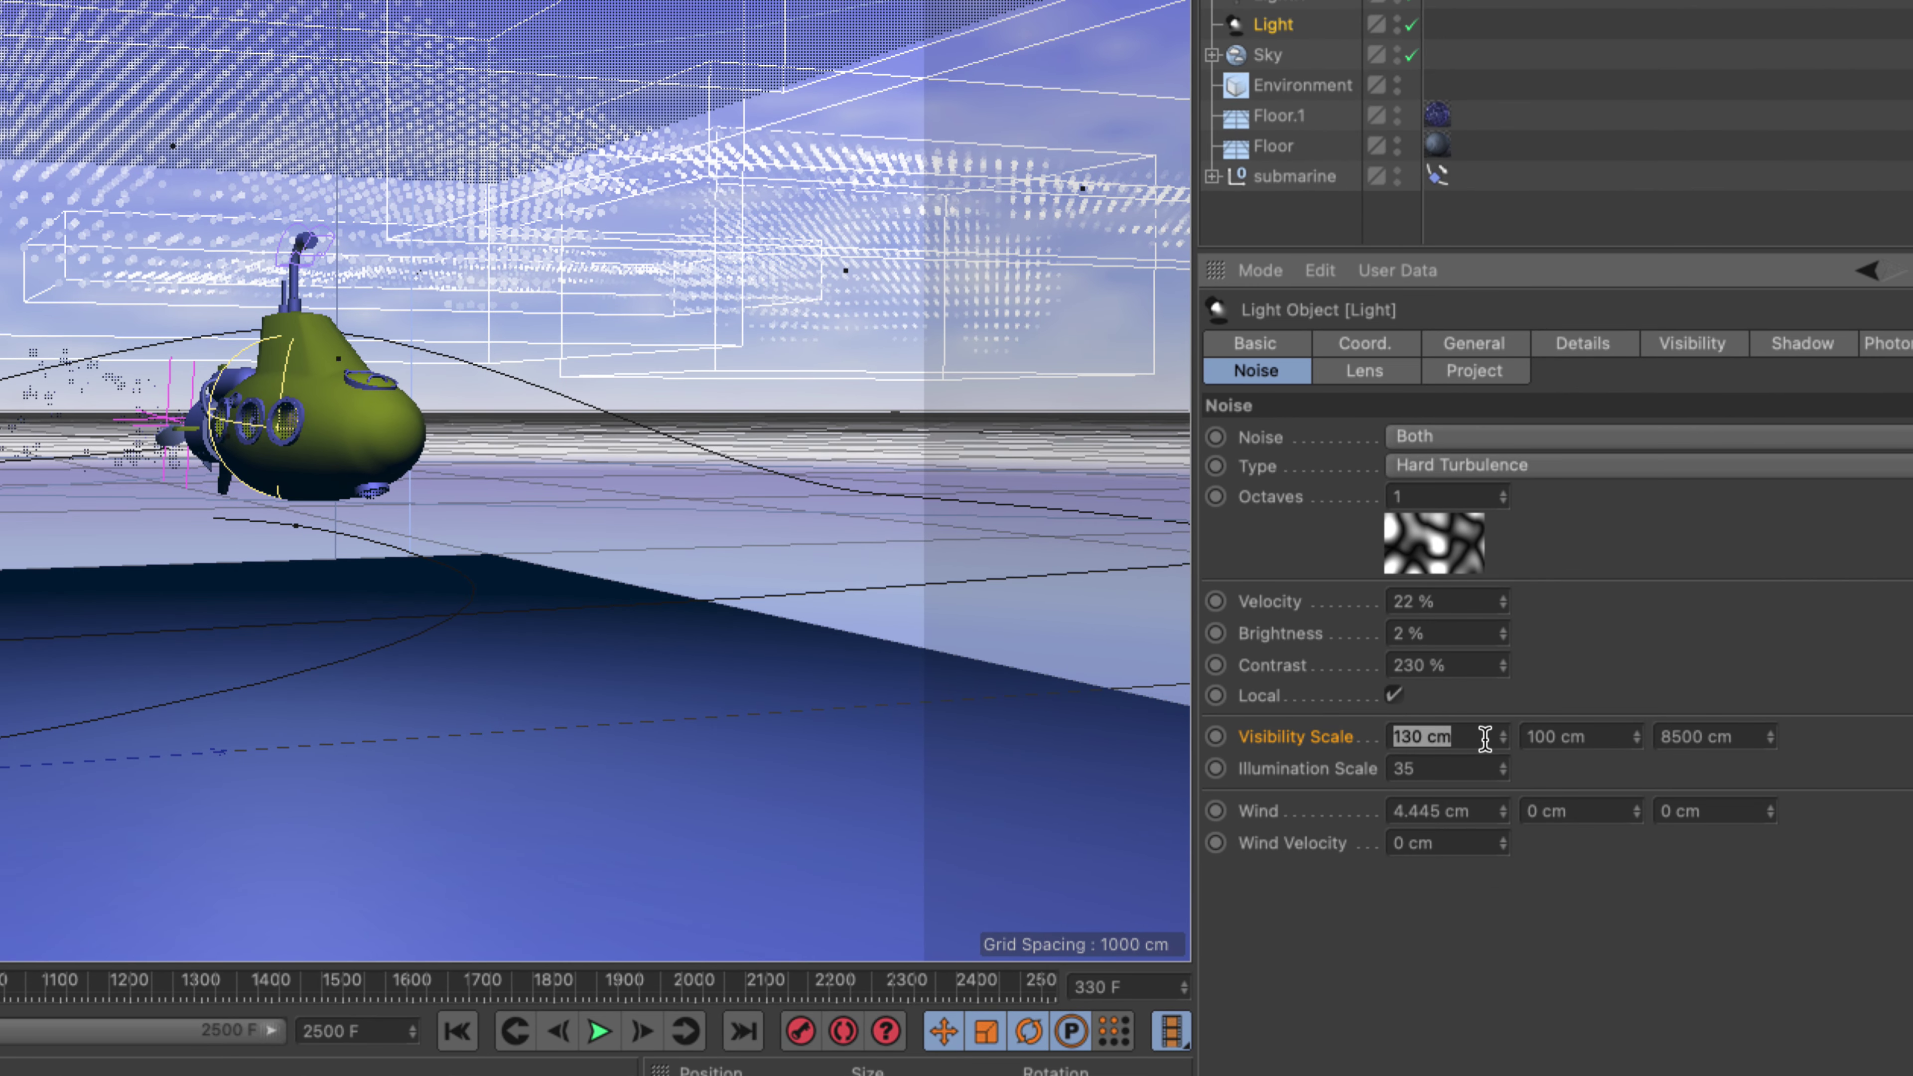
{"action": "key", "text": "Down"}
{"action": "left_click", "coordinate": [1755, 735]}
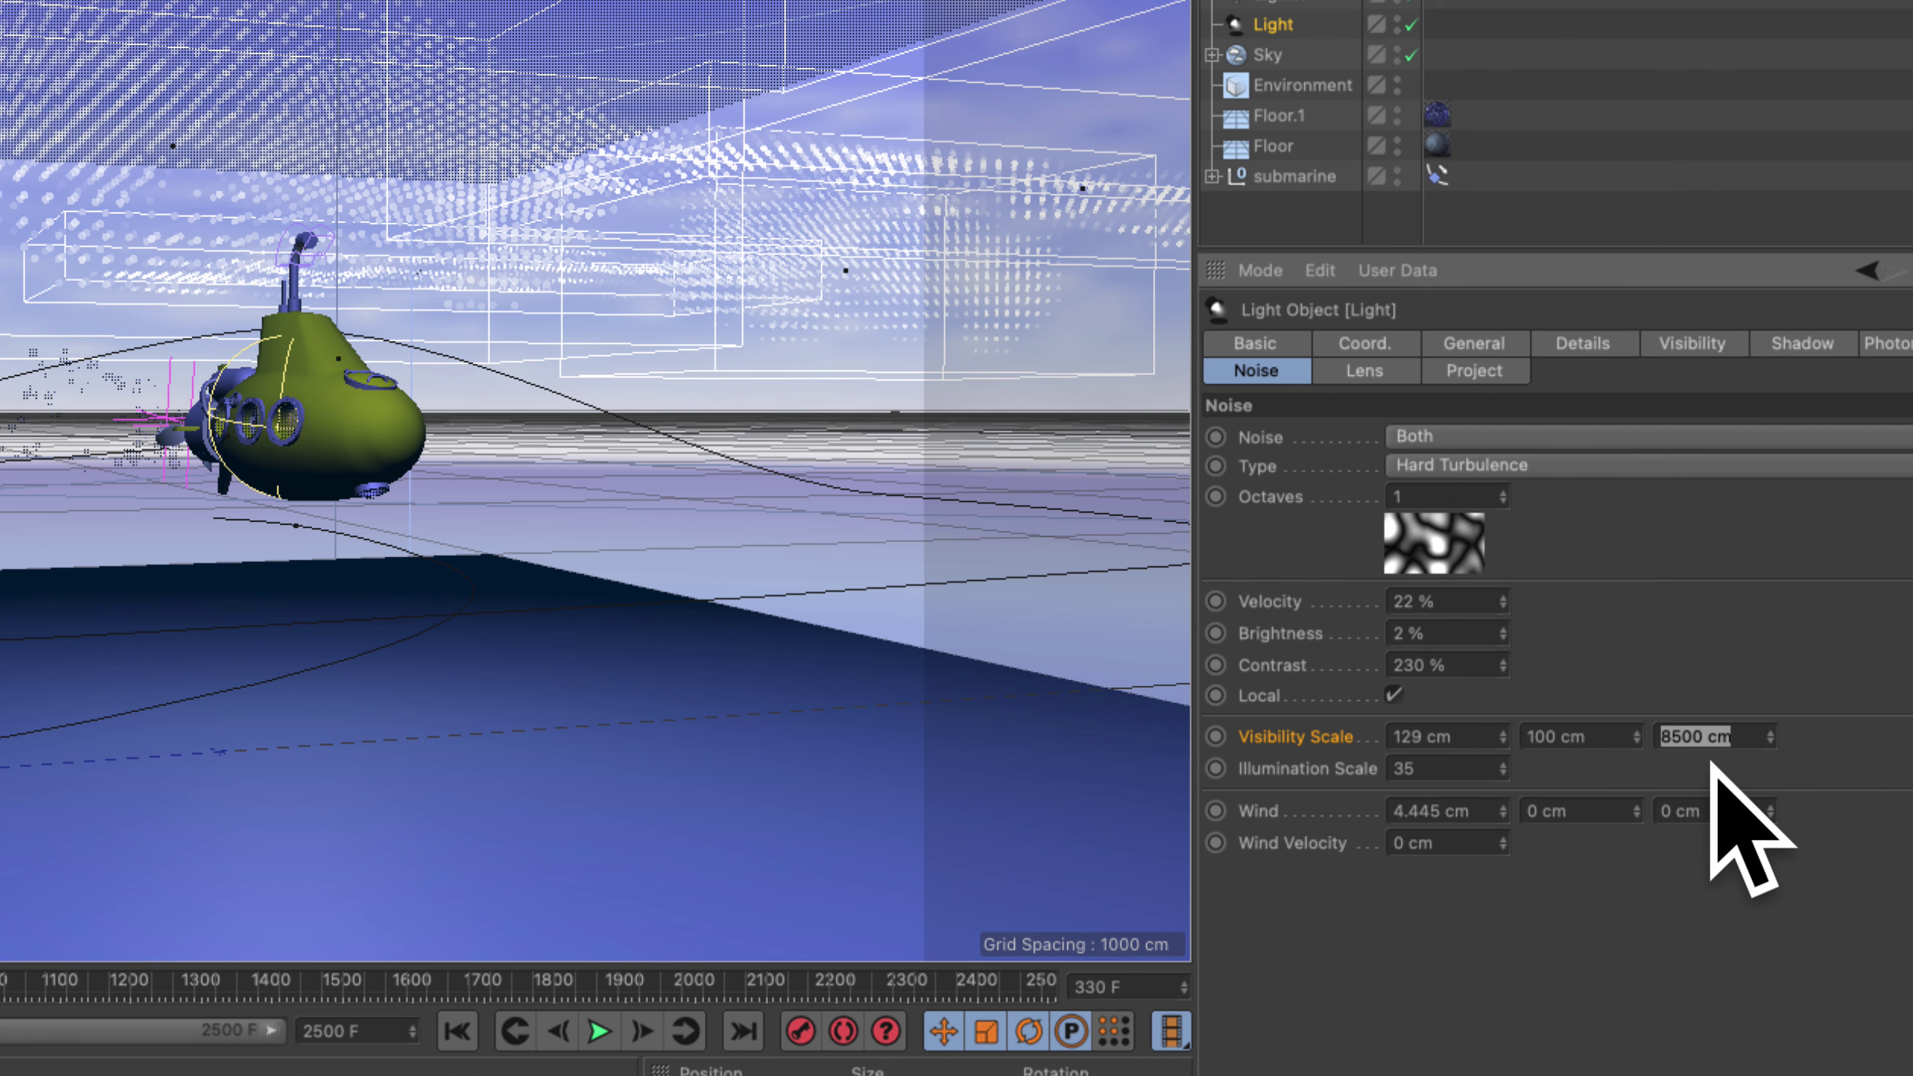
{"action": "key", "text": "Return"}
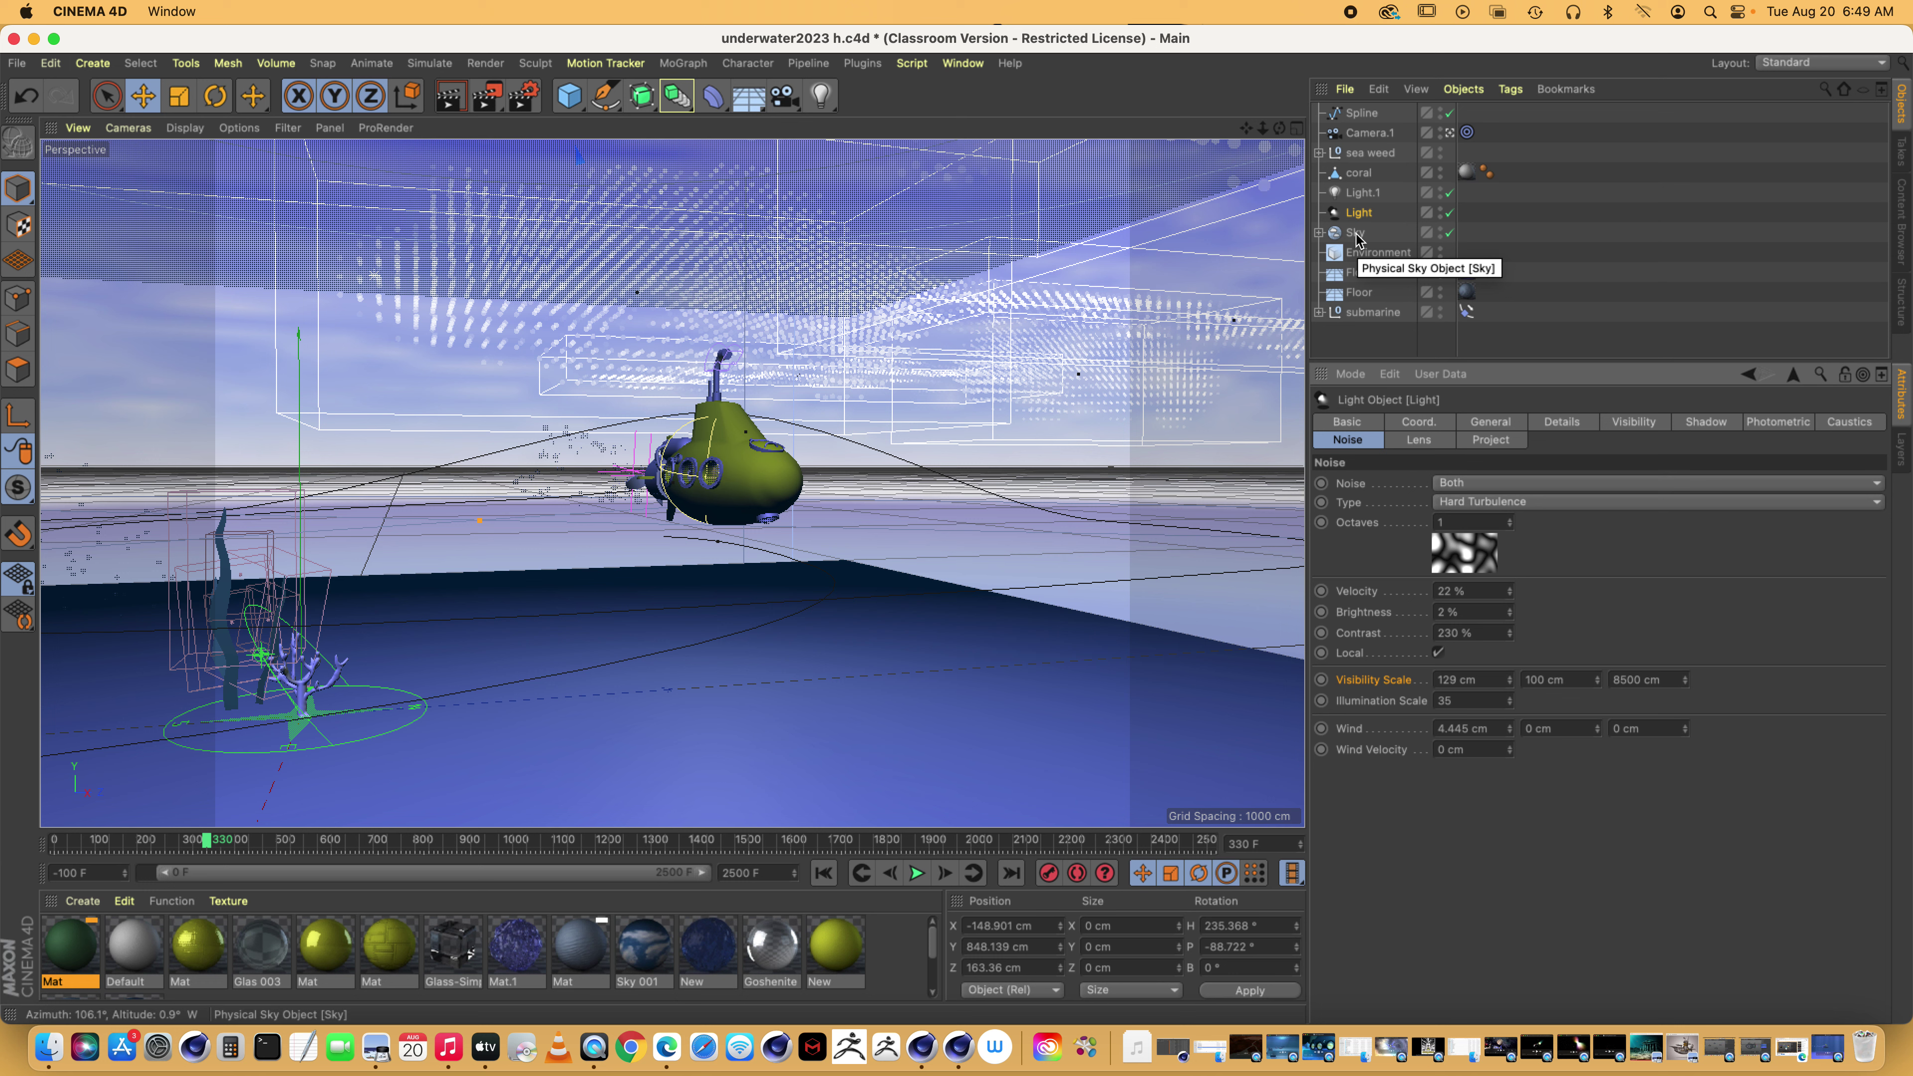
Set the Environment object's fog color to H 232.343°, S 46.85 %, V 68 %, rendering the view before and after the change
{"action": "left_click", "coordinate": [1375, 253]}
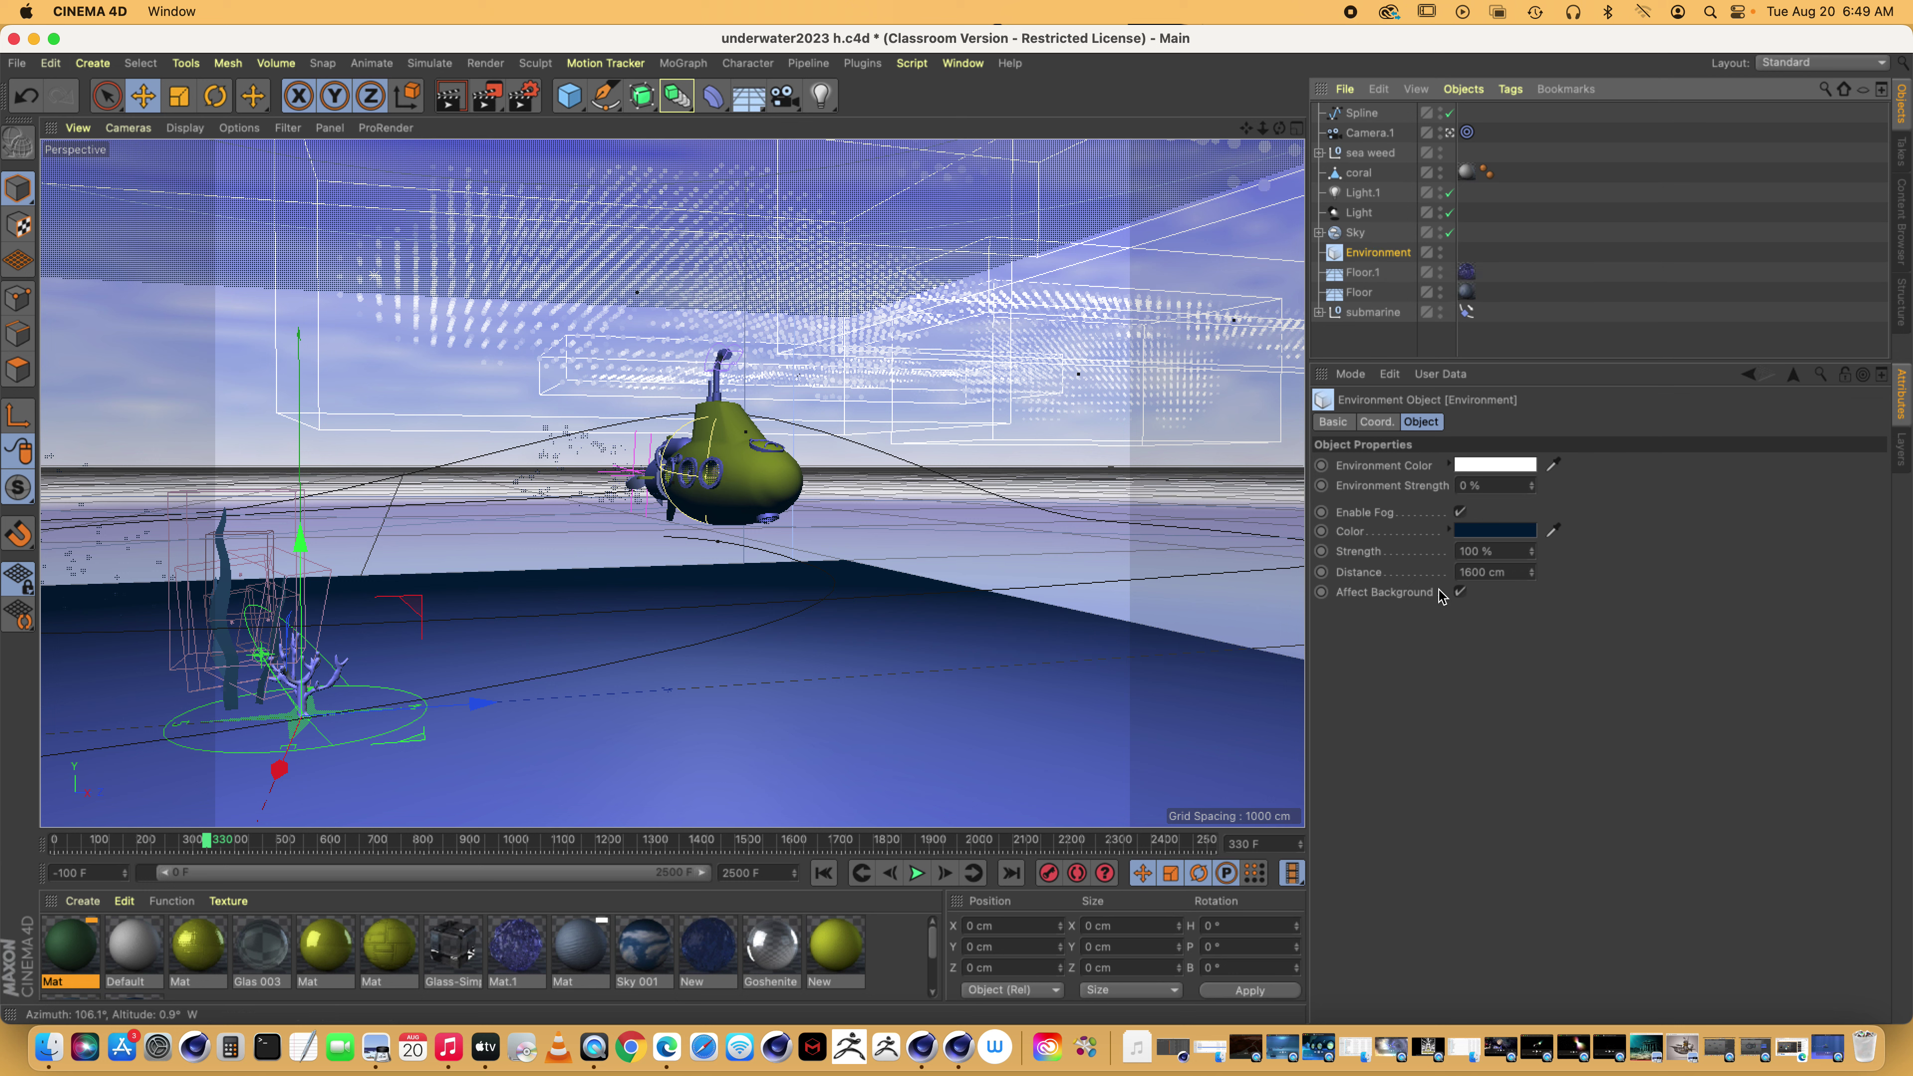
{"action": "left_click", "coordinate": [451, 101]}
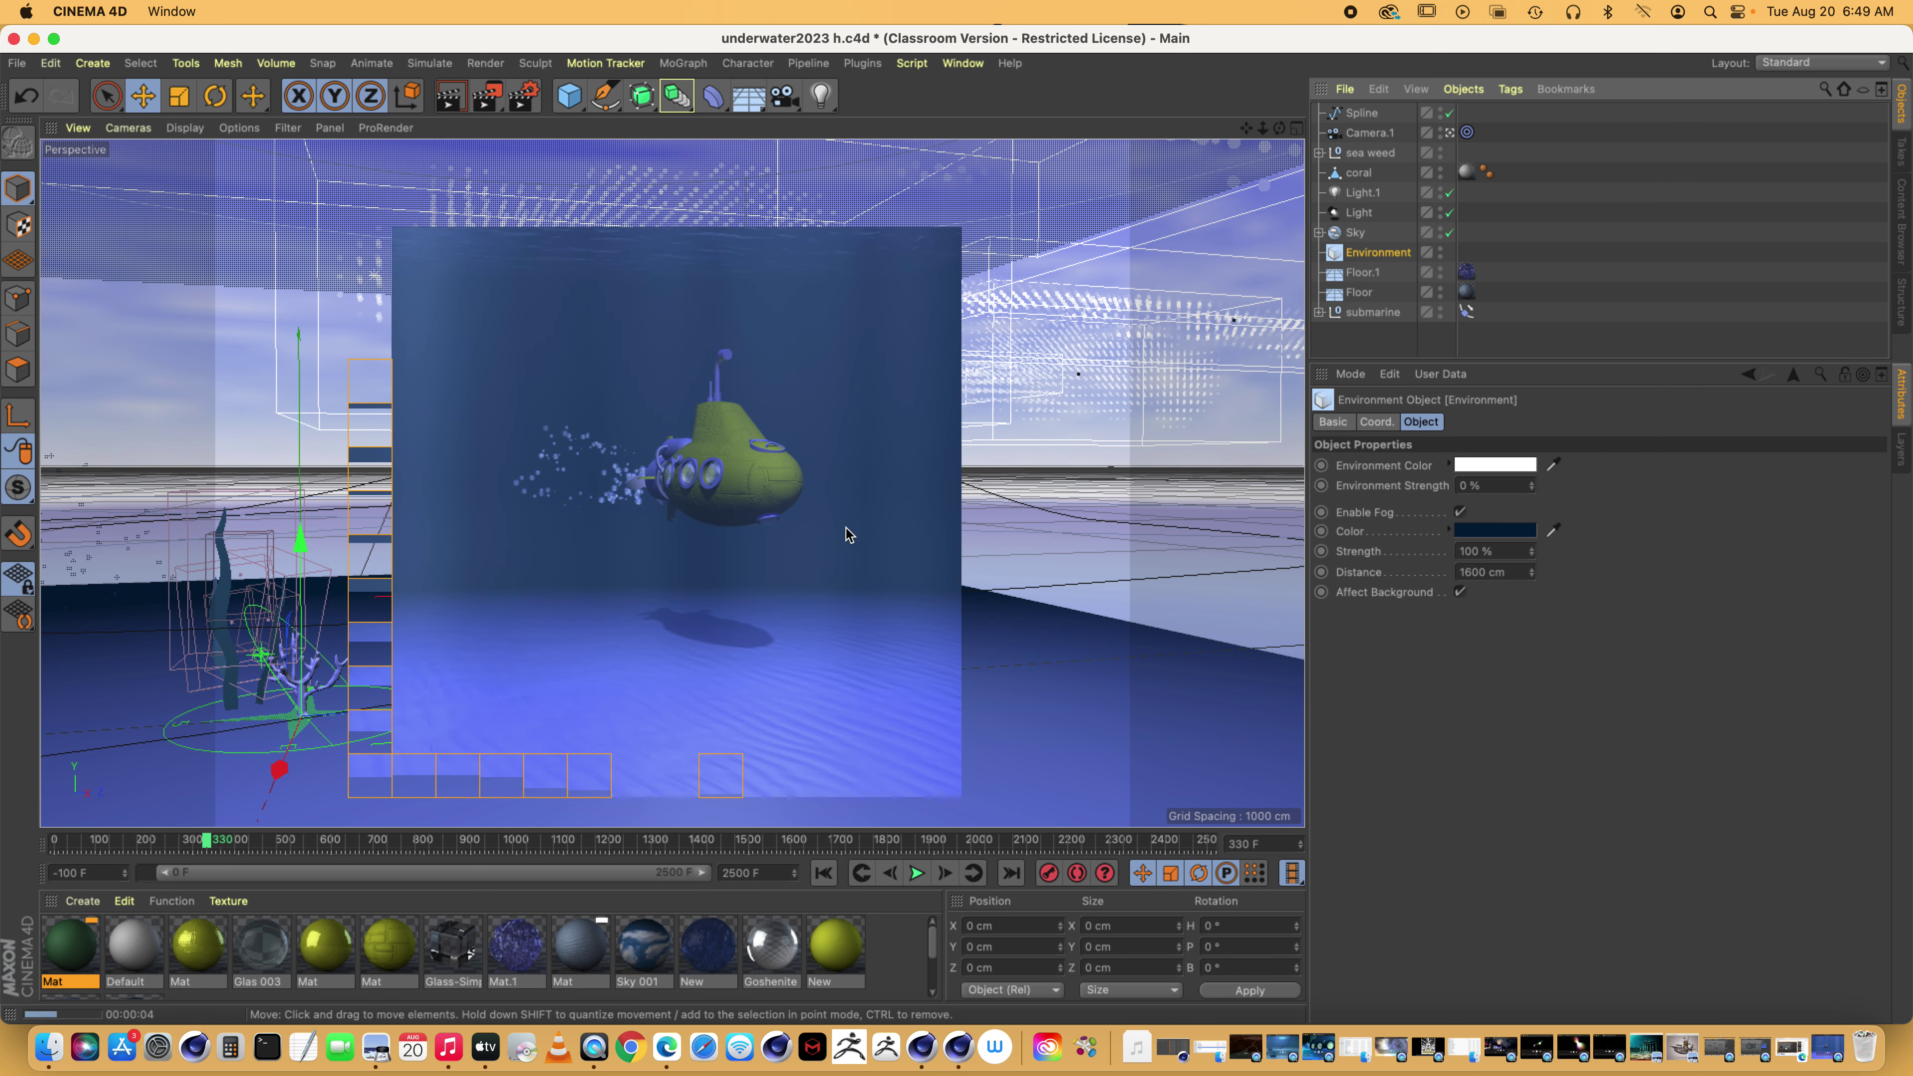
{"action": "left_click", "coordinate": [1499, 531]}
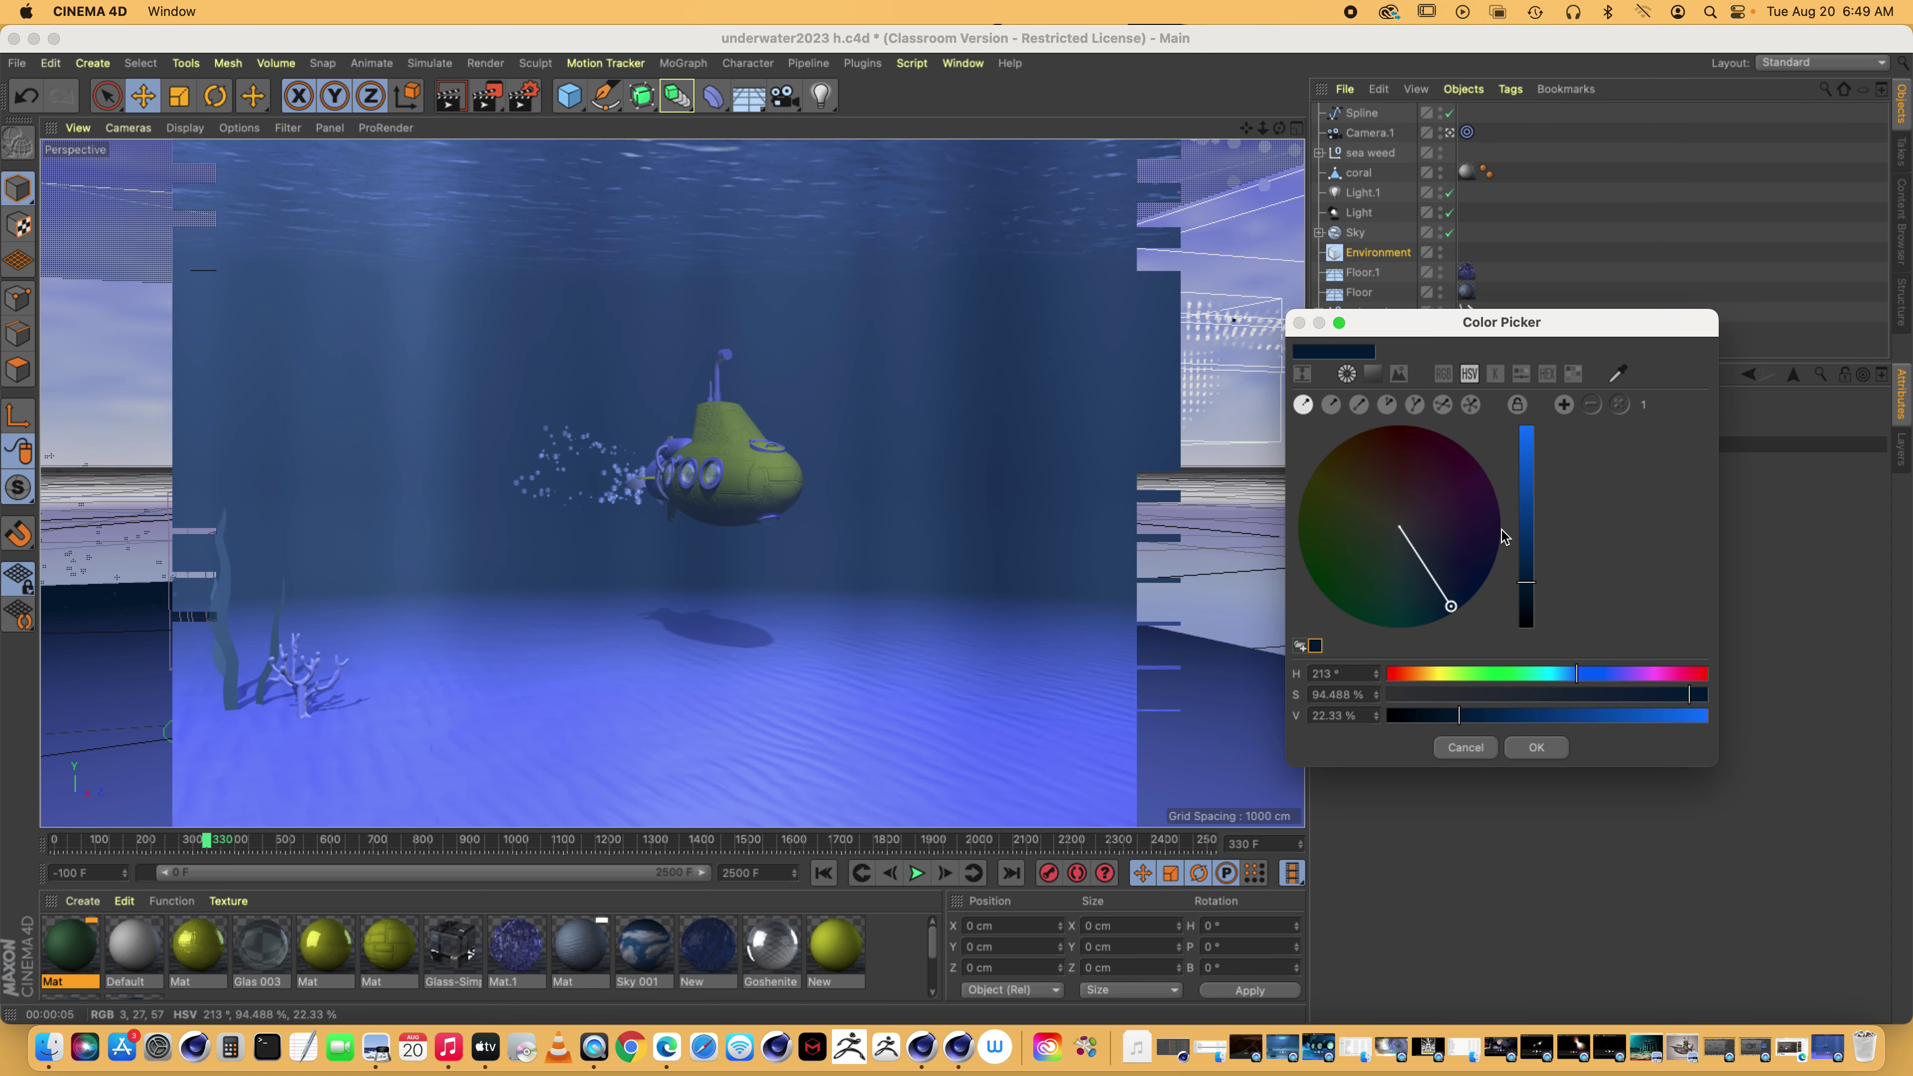
{"action": "scroll", "coordinate": [1465, 561], "scroll_direction": "up", "scroll_amount": 10}
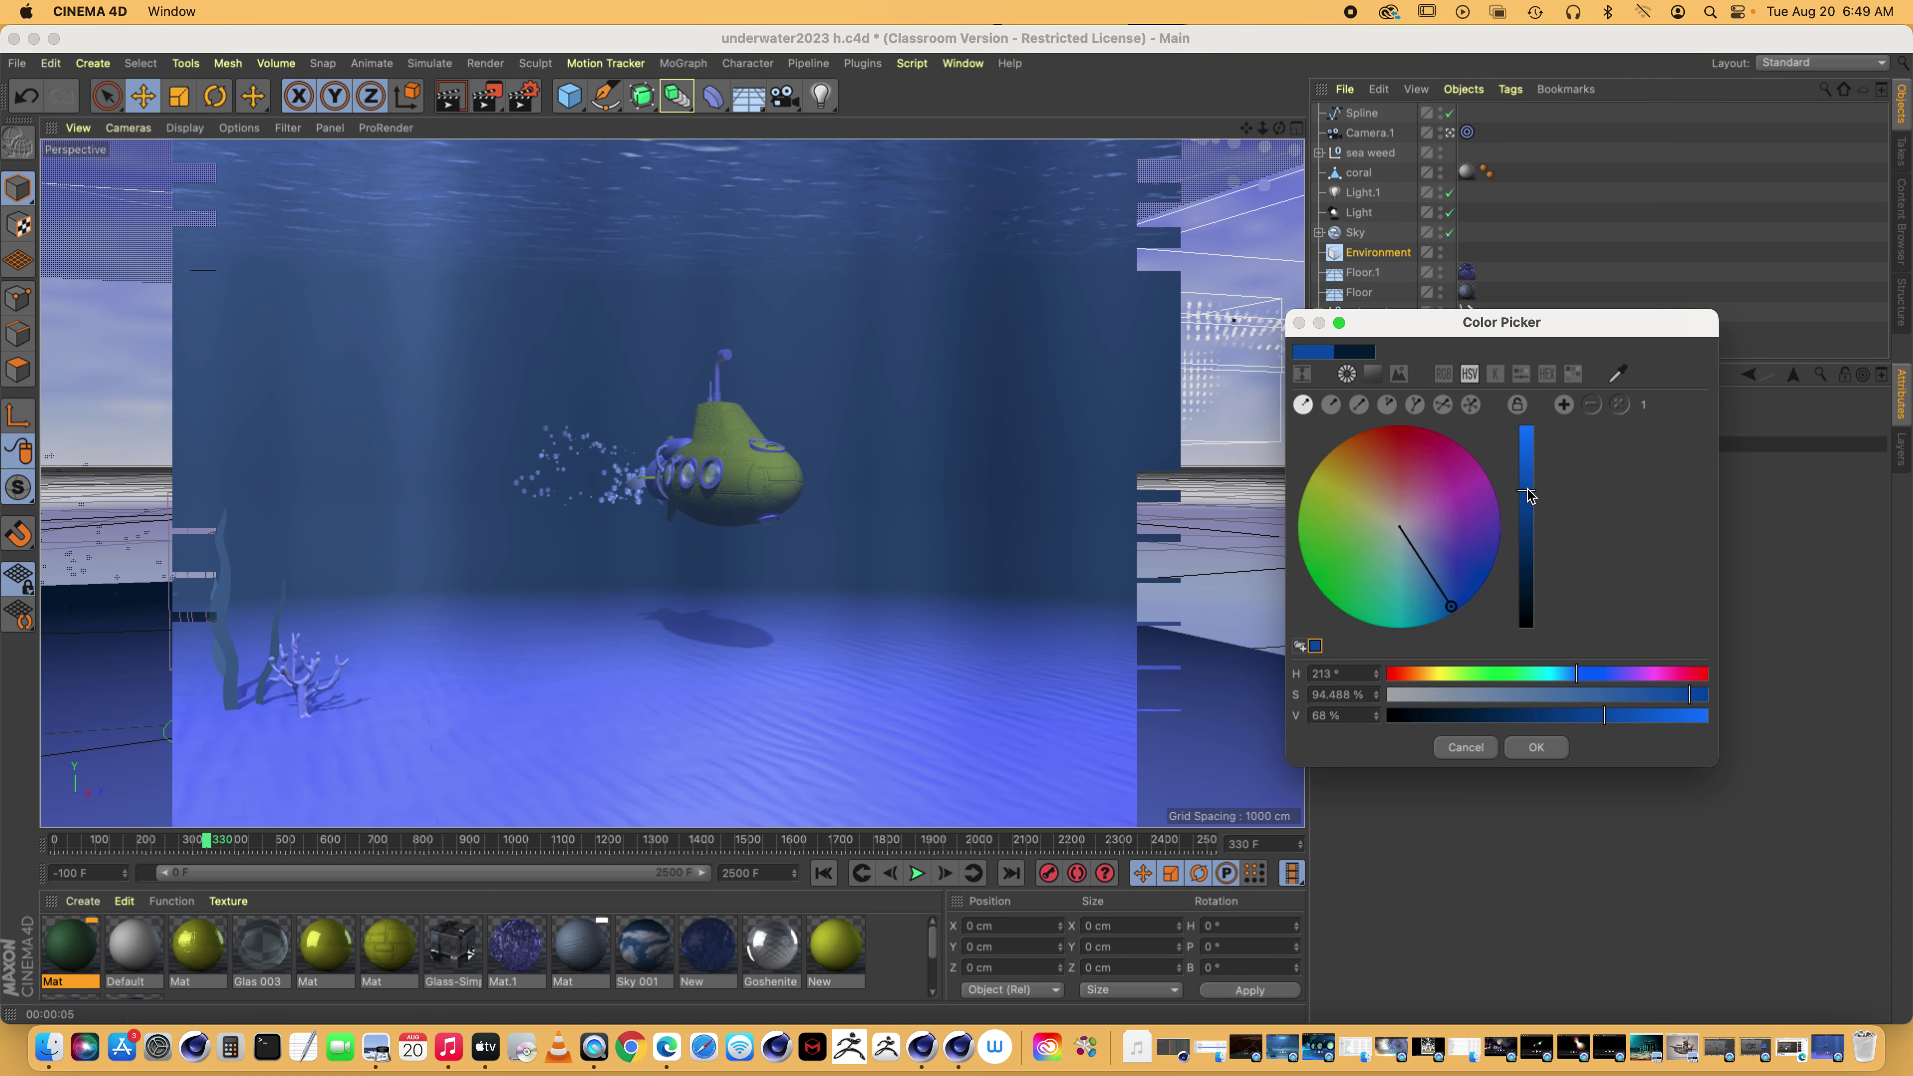
{"action": "left_click", "coordinate": [1436, 556]}
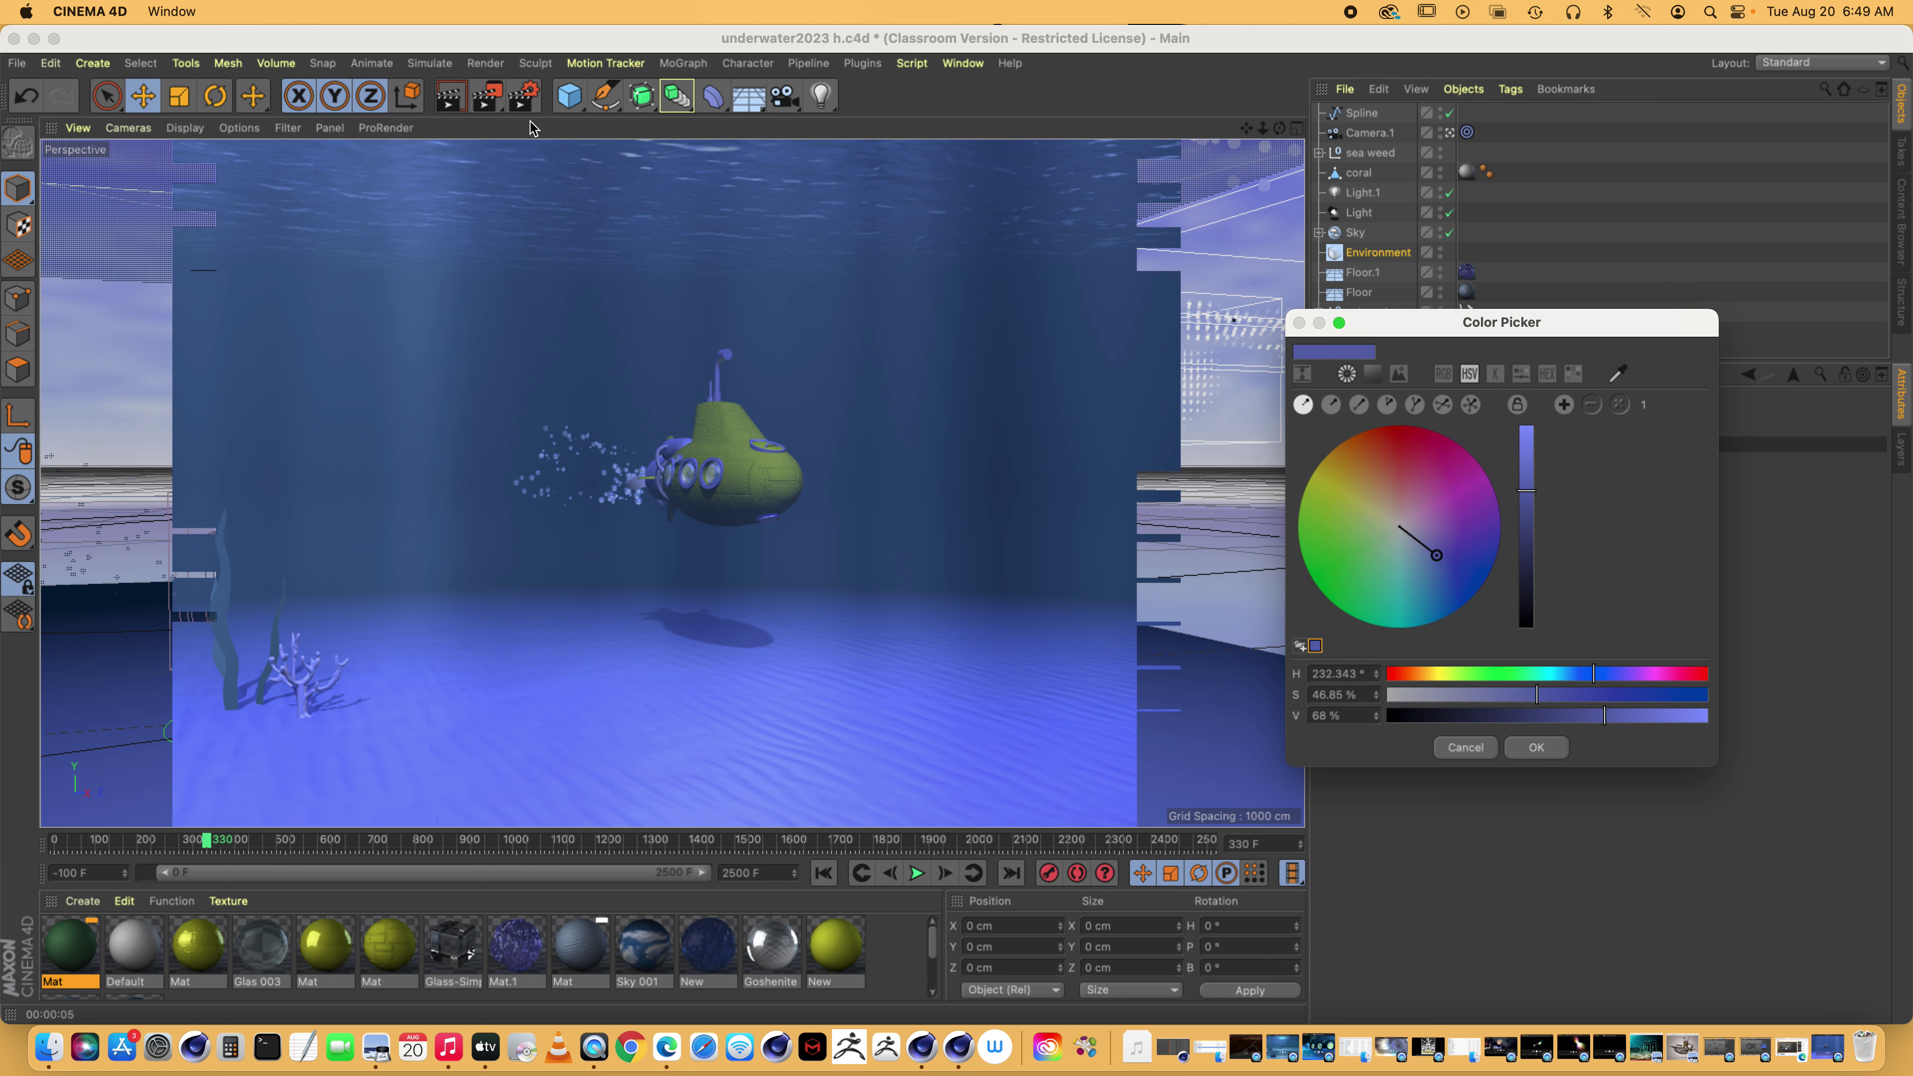
{"action": "left_click", "coordinate": [1540, 747]}
{"action": "left_click", "coordinate": [450, 95]}
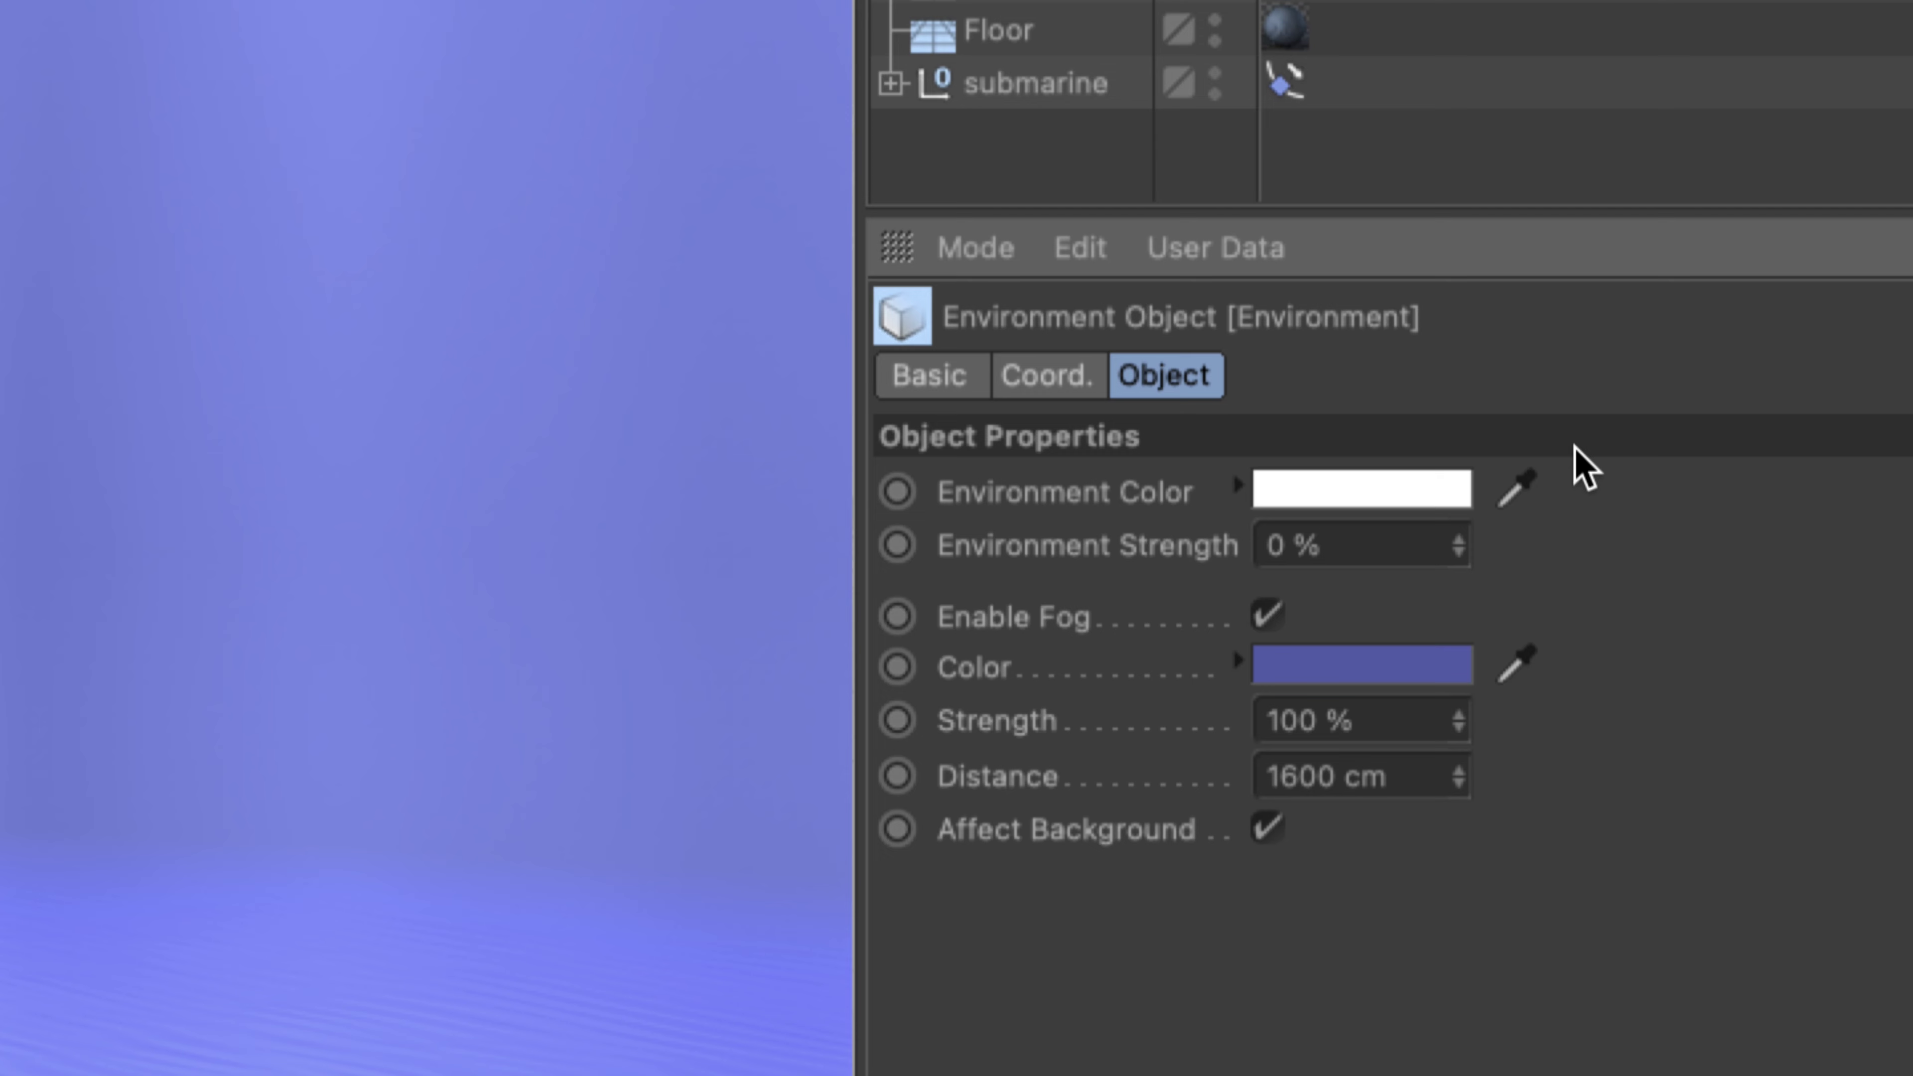
{"action": "left_click", "coordinate": [1013, 782]}
{"action": "left_click", "coordinate": [1411, 783]}
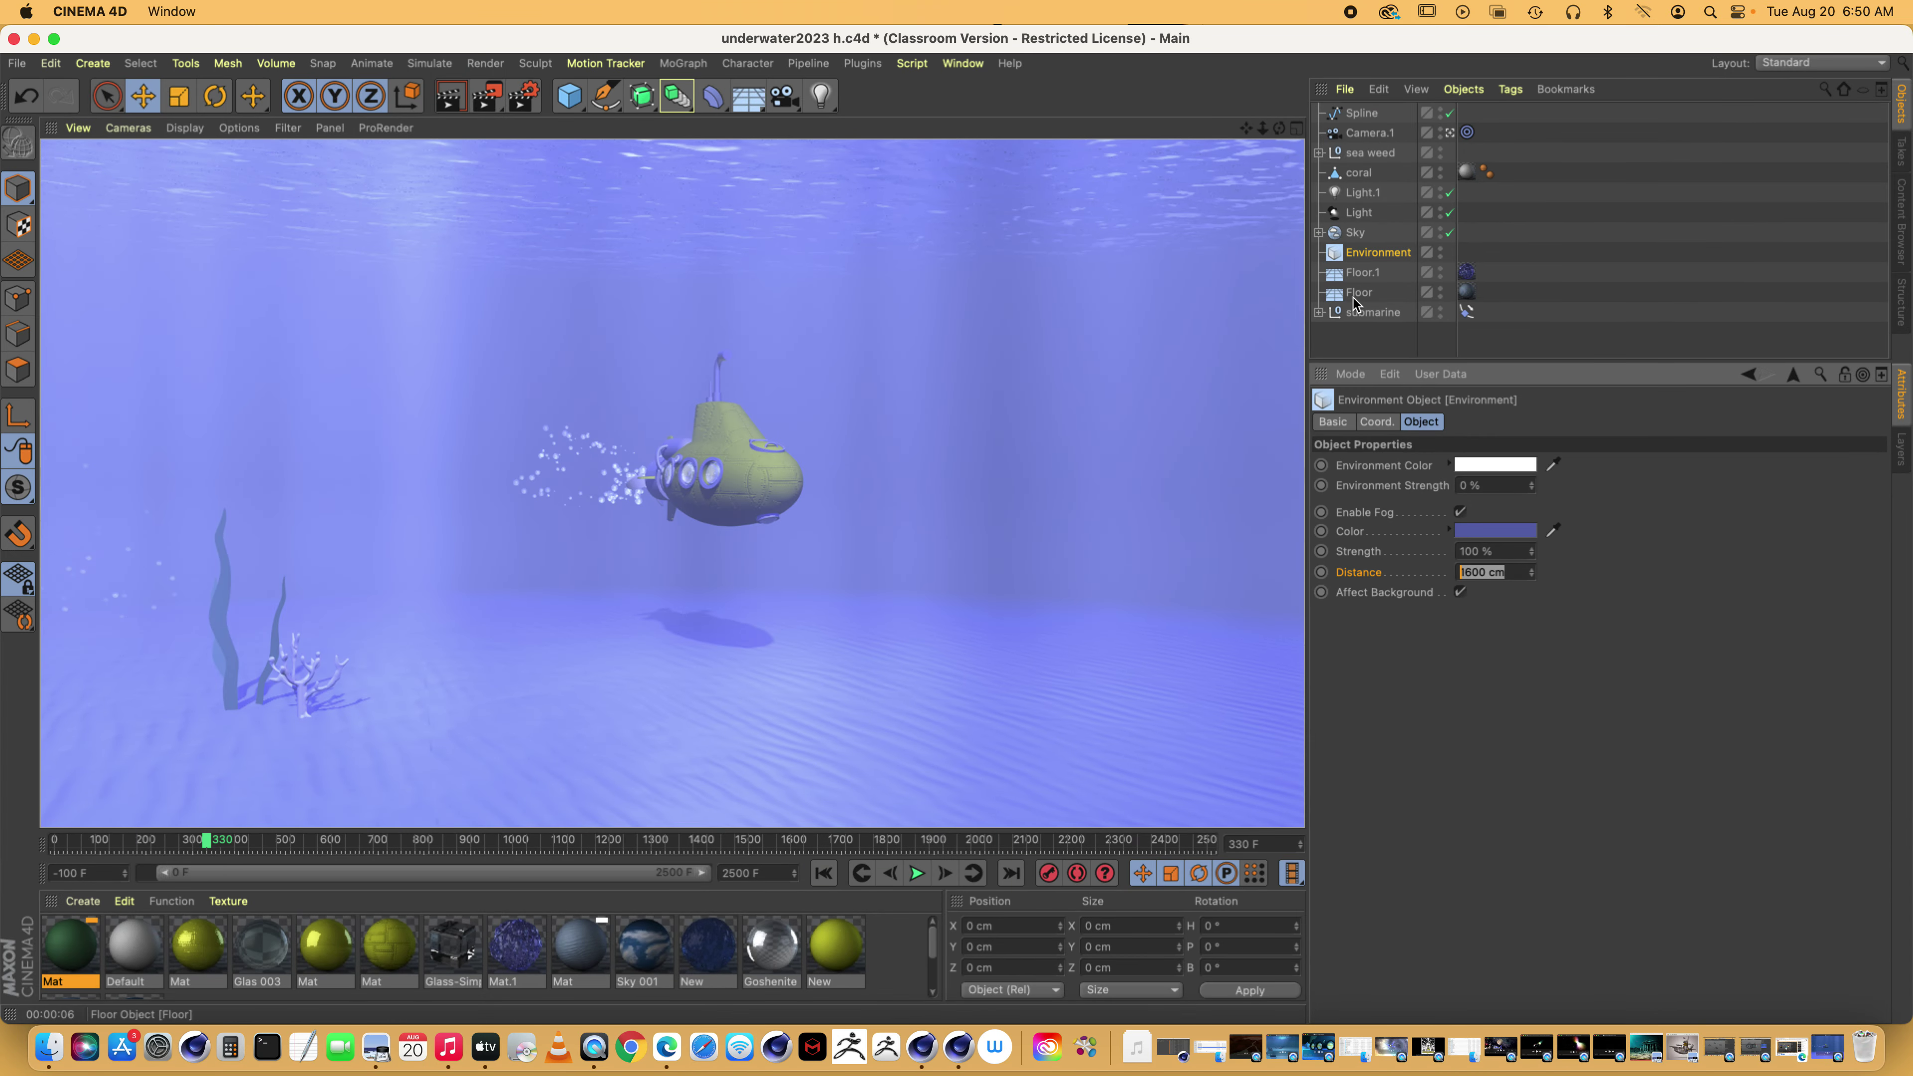
Start a new project and add a Floor object to the empty scene, viewed from a lower angle
{"action": "left_click", "coordinate": [17, 63]}
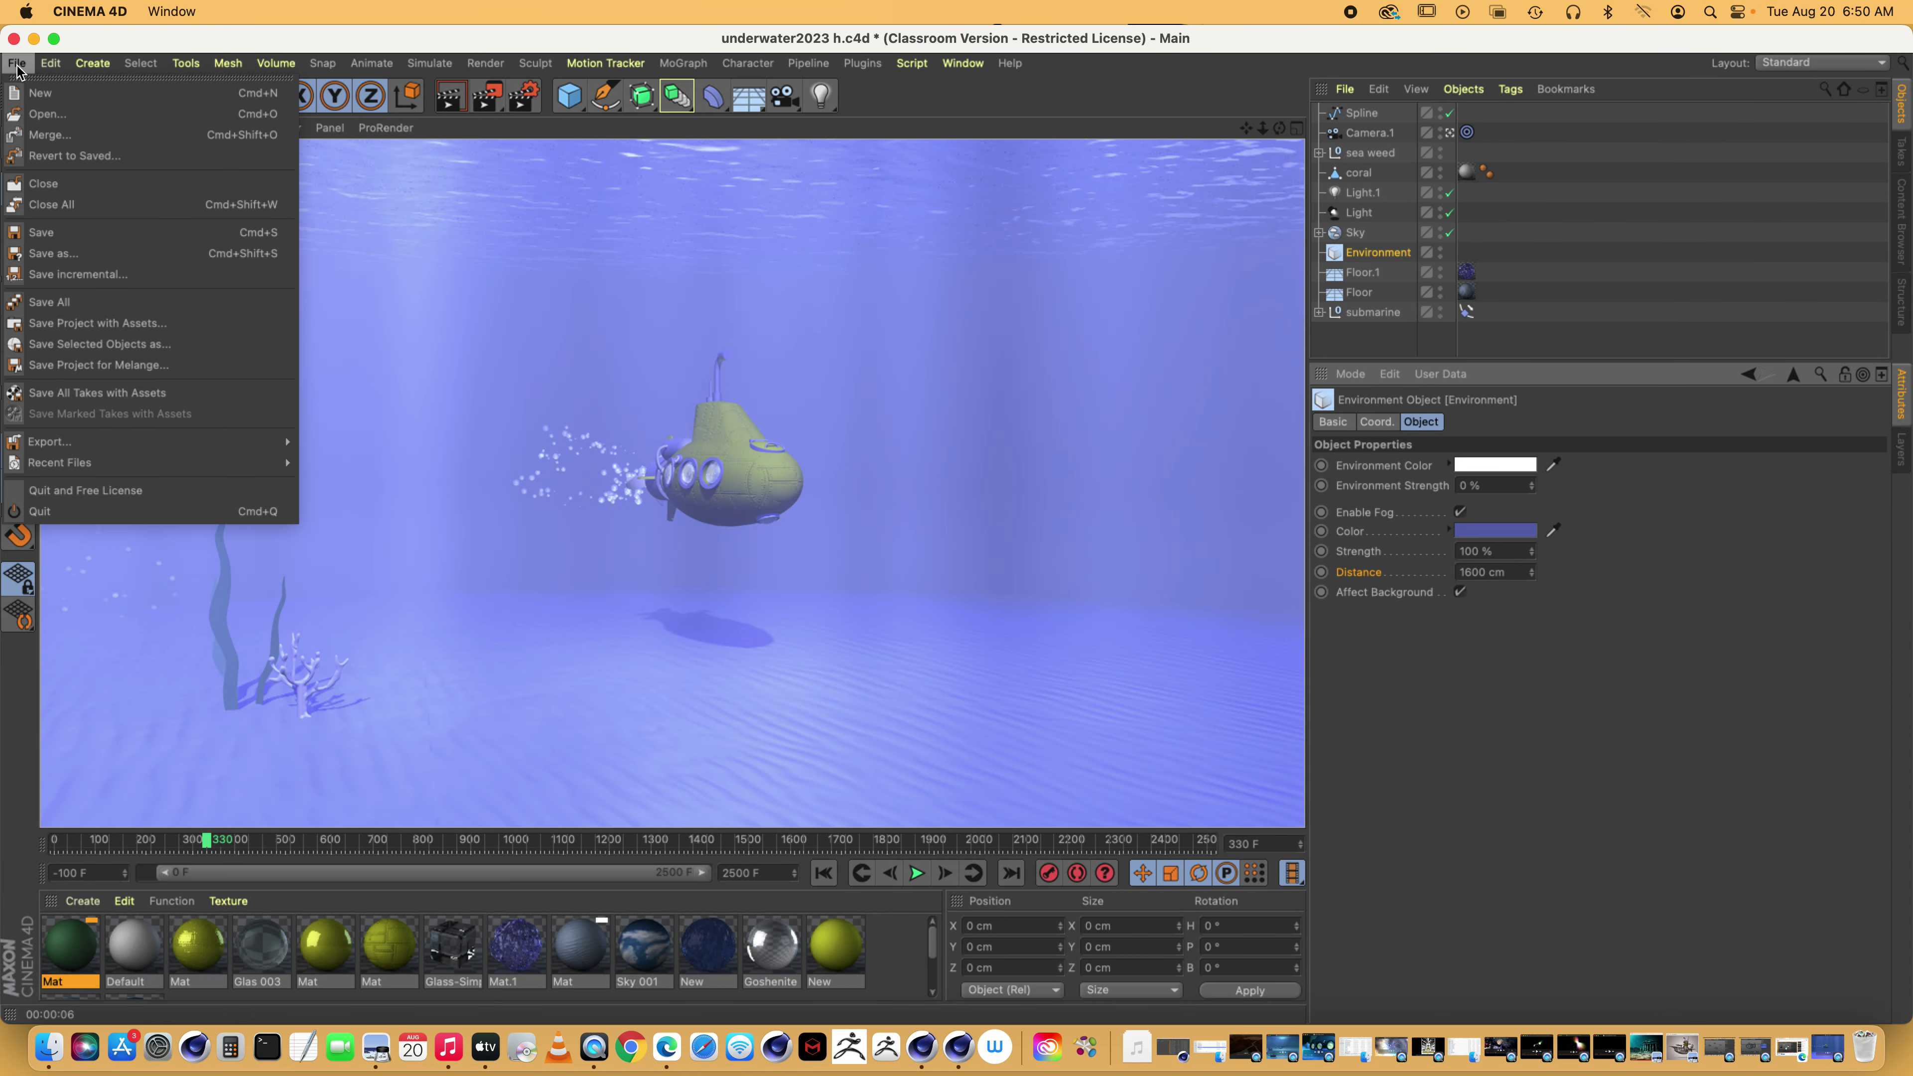
{"action": "left_click", "coordinate": [38, 93]}
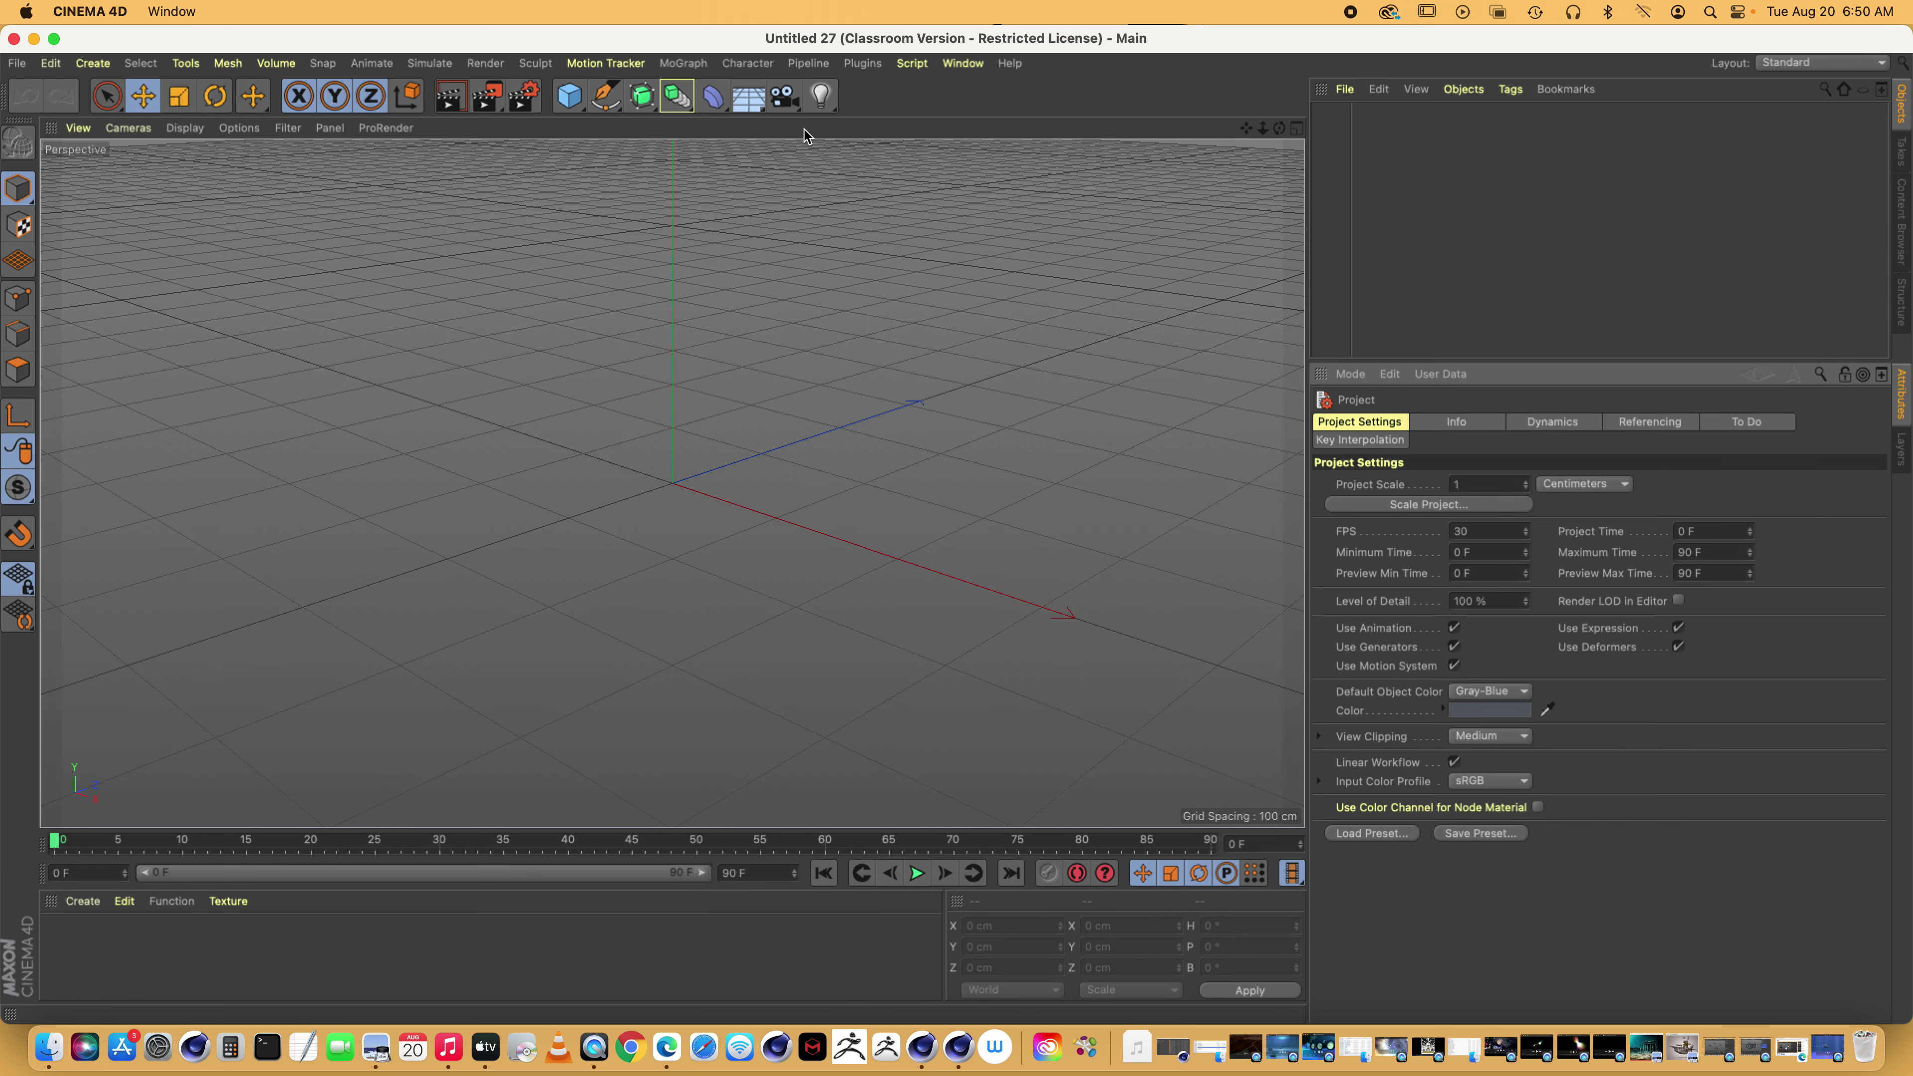
{"action": "left_click", "coordinate": [570, 104]}
{"action": "left_click", "coordinate": [749, 96]}
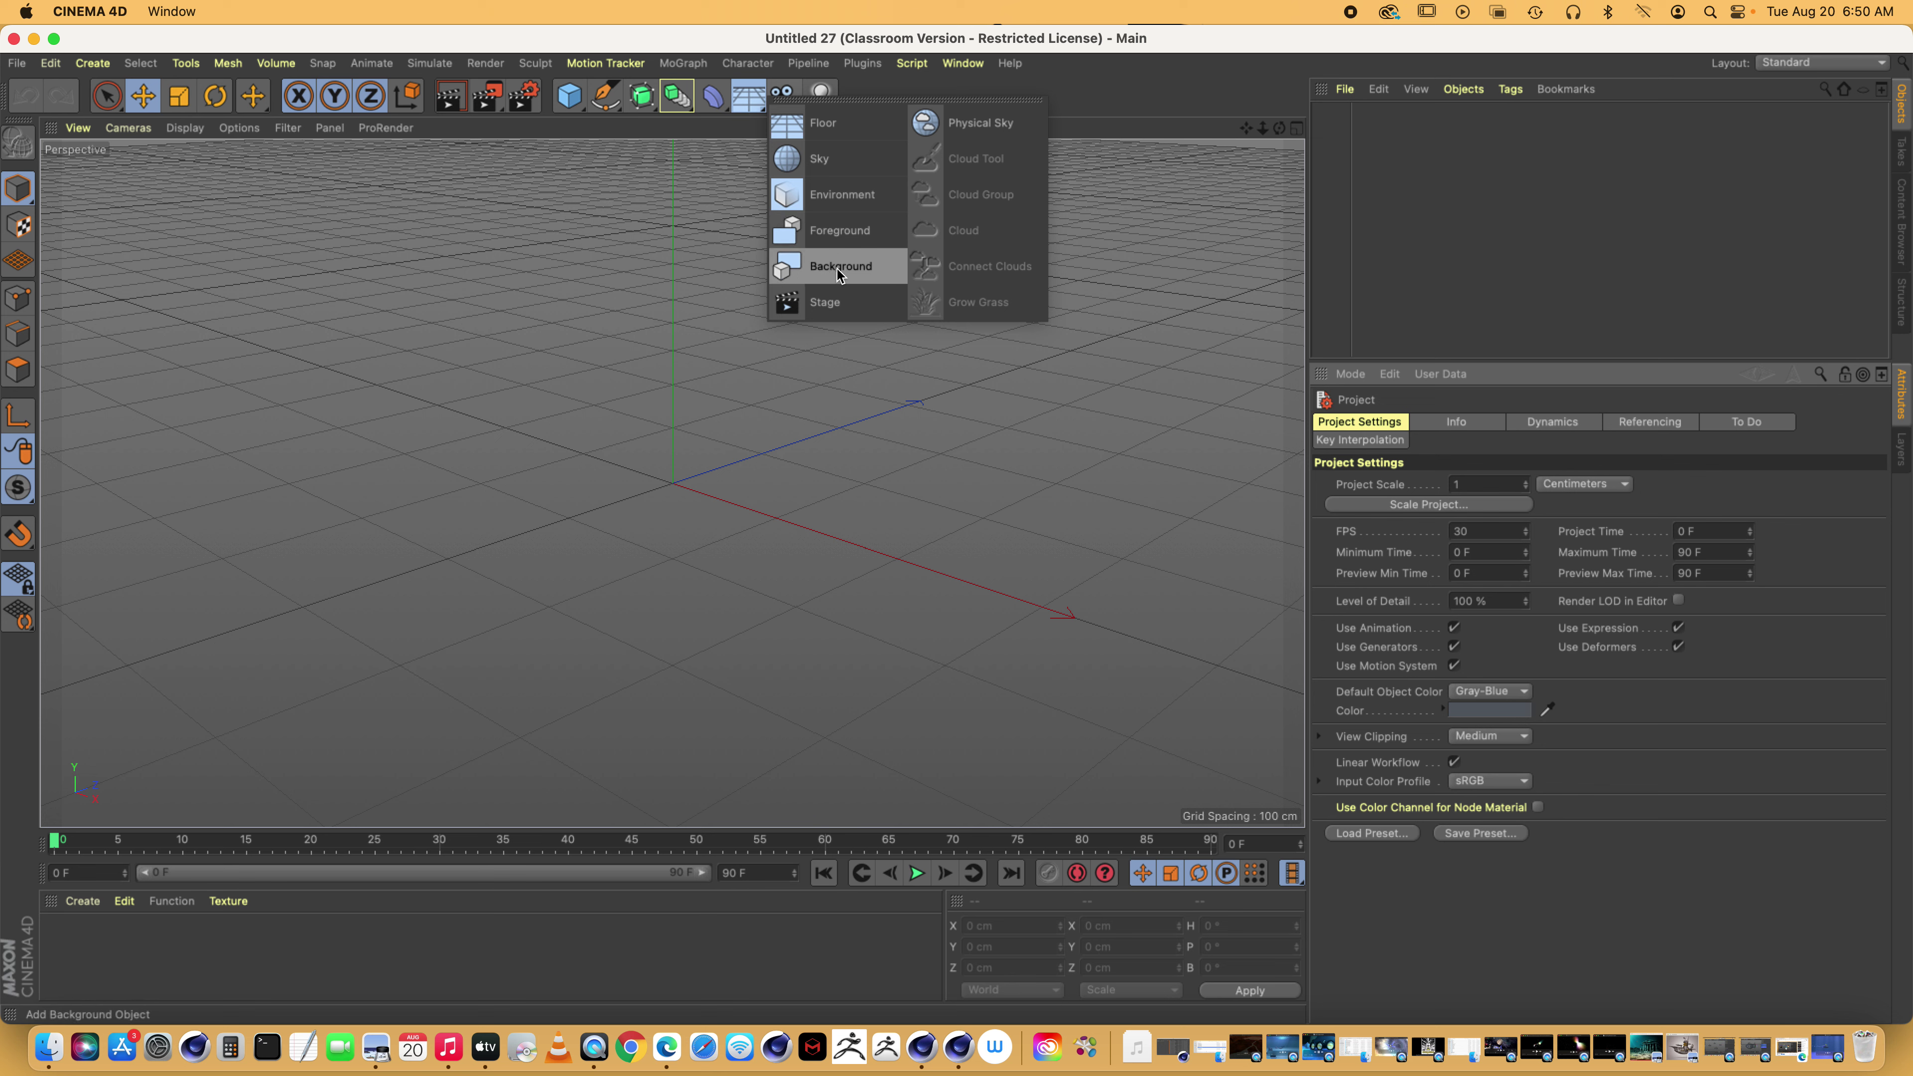
{"action": "left_click", "coordinate": [810, 123]}
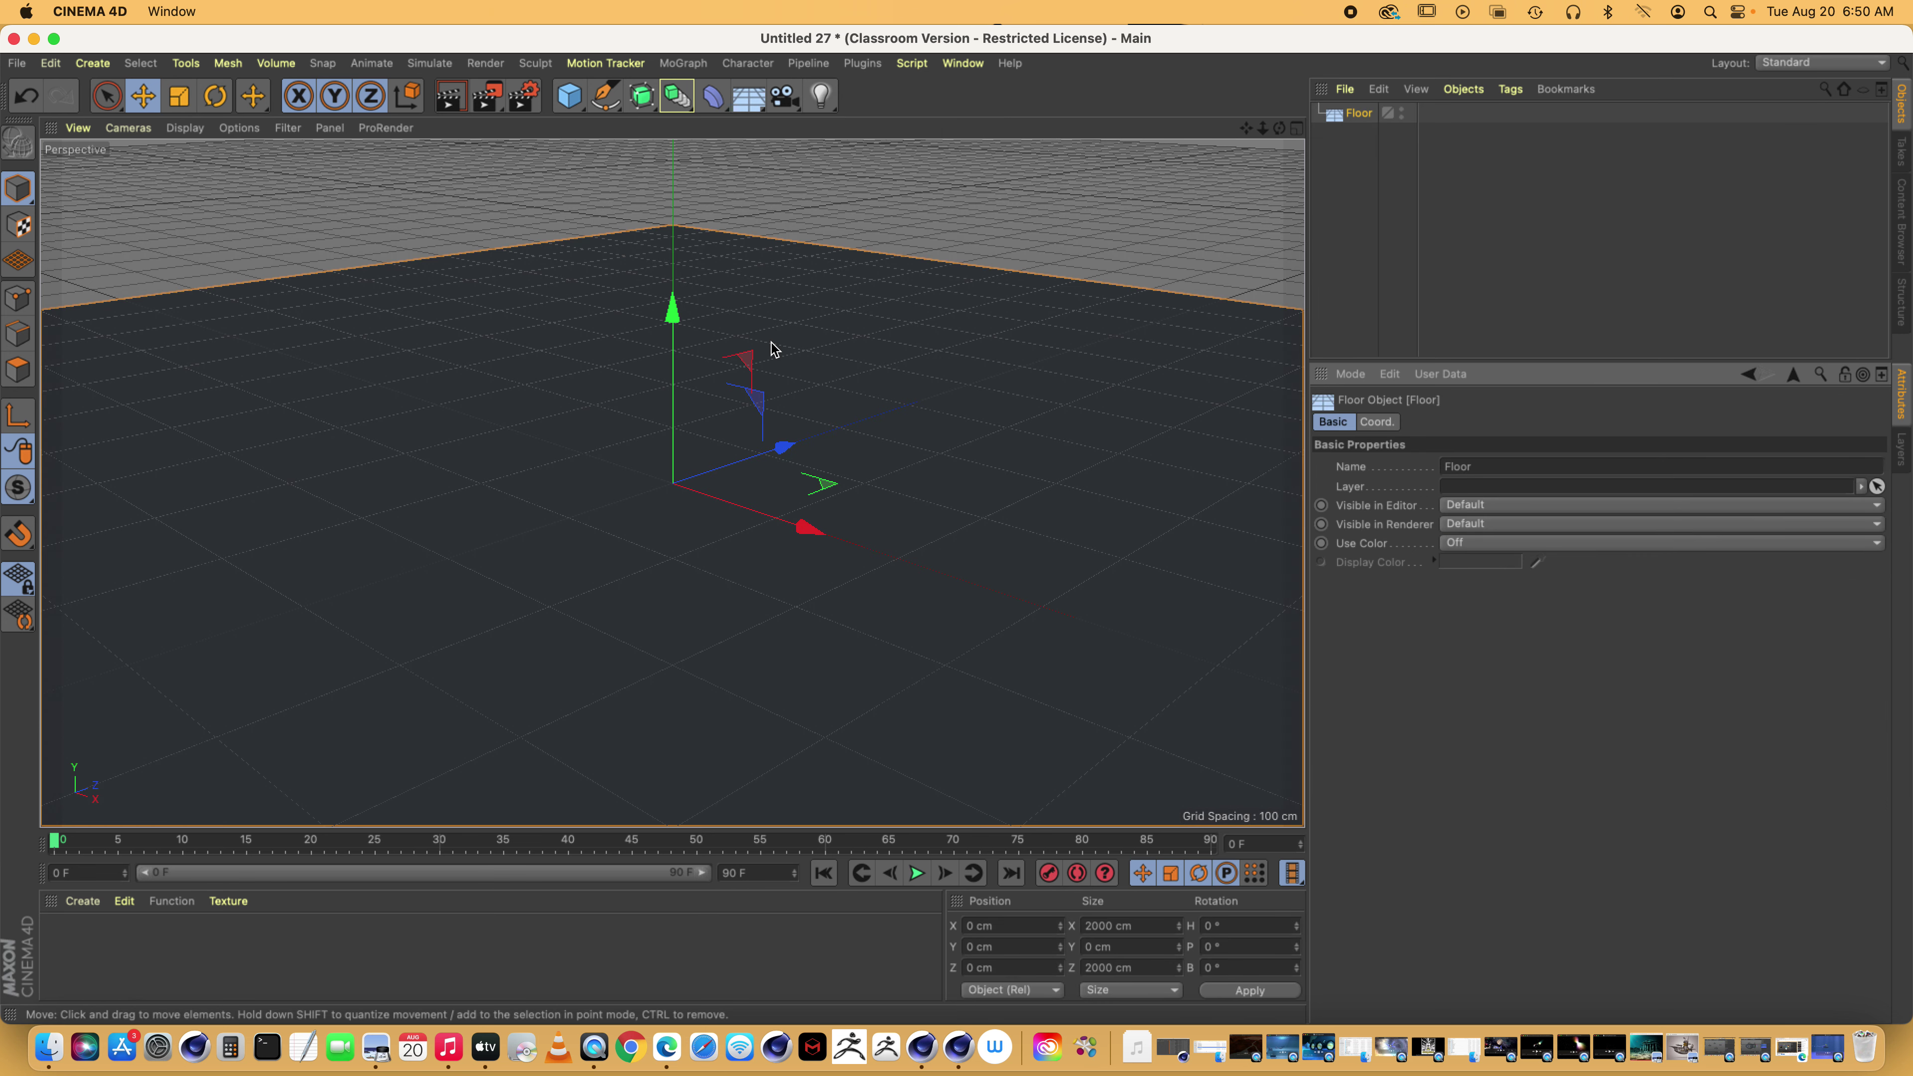
{"action": "left_click_drag", "start_coordinate": [1278, 128], "coordinate": [1278, 132]}
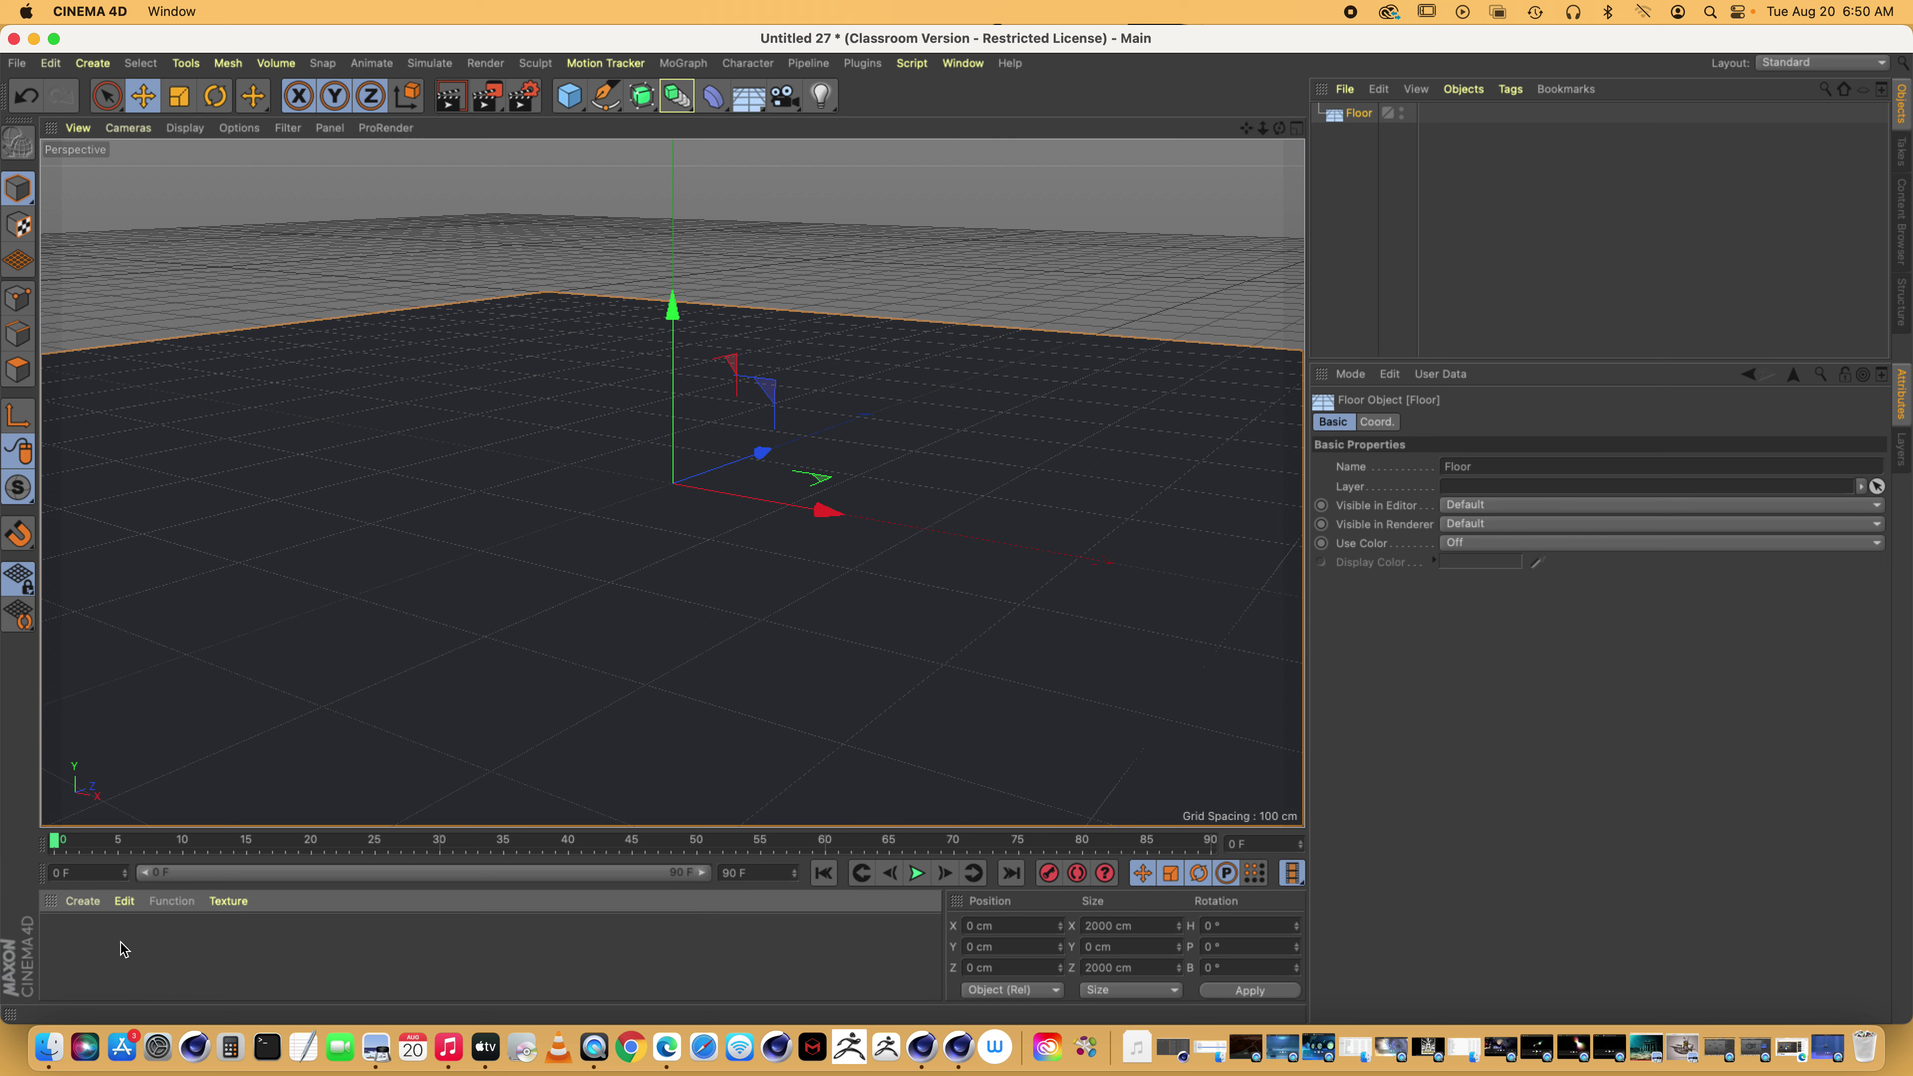
Create a new material and set its color to a light blue with H 229.203°, S 34.247 %, V 87 %
{"action": "left_click", "coordinate": [83, 900]}
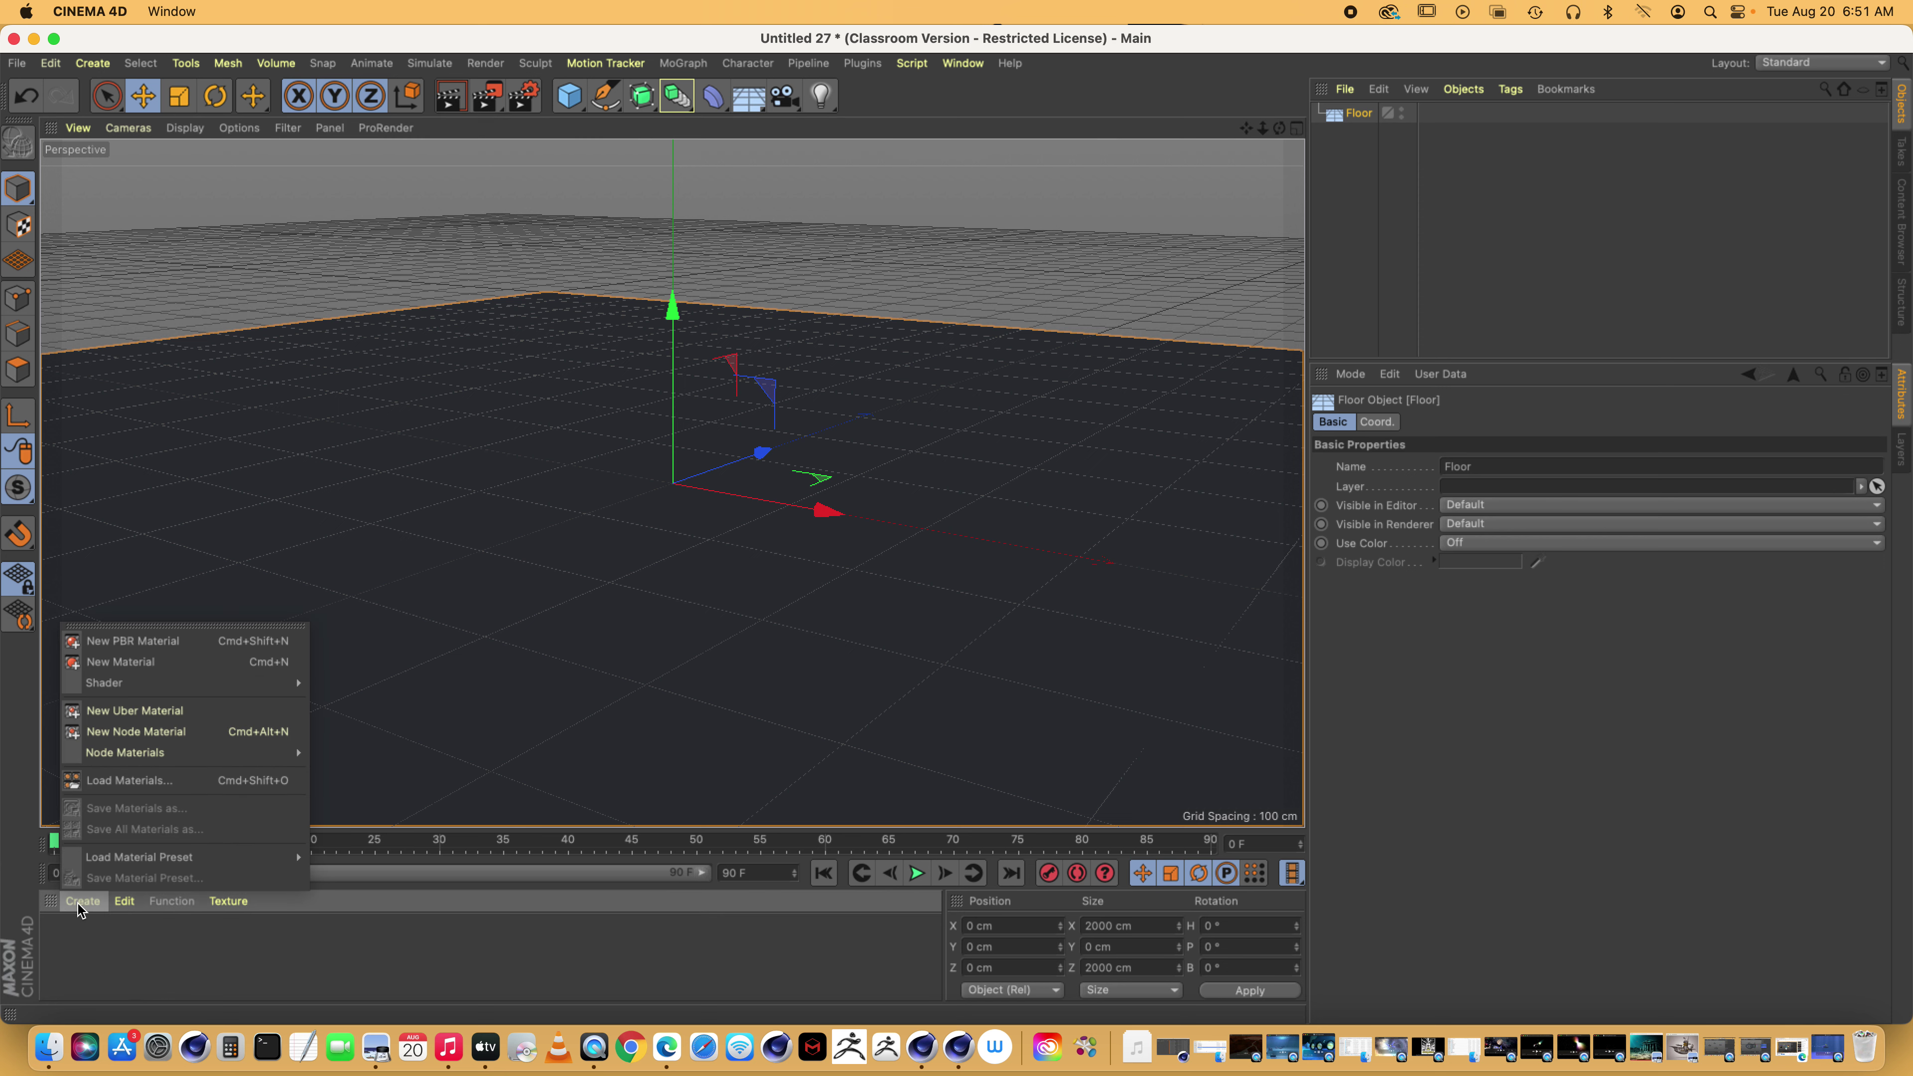
{"action": "left_click", "coordinate": [106, 676]}
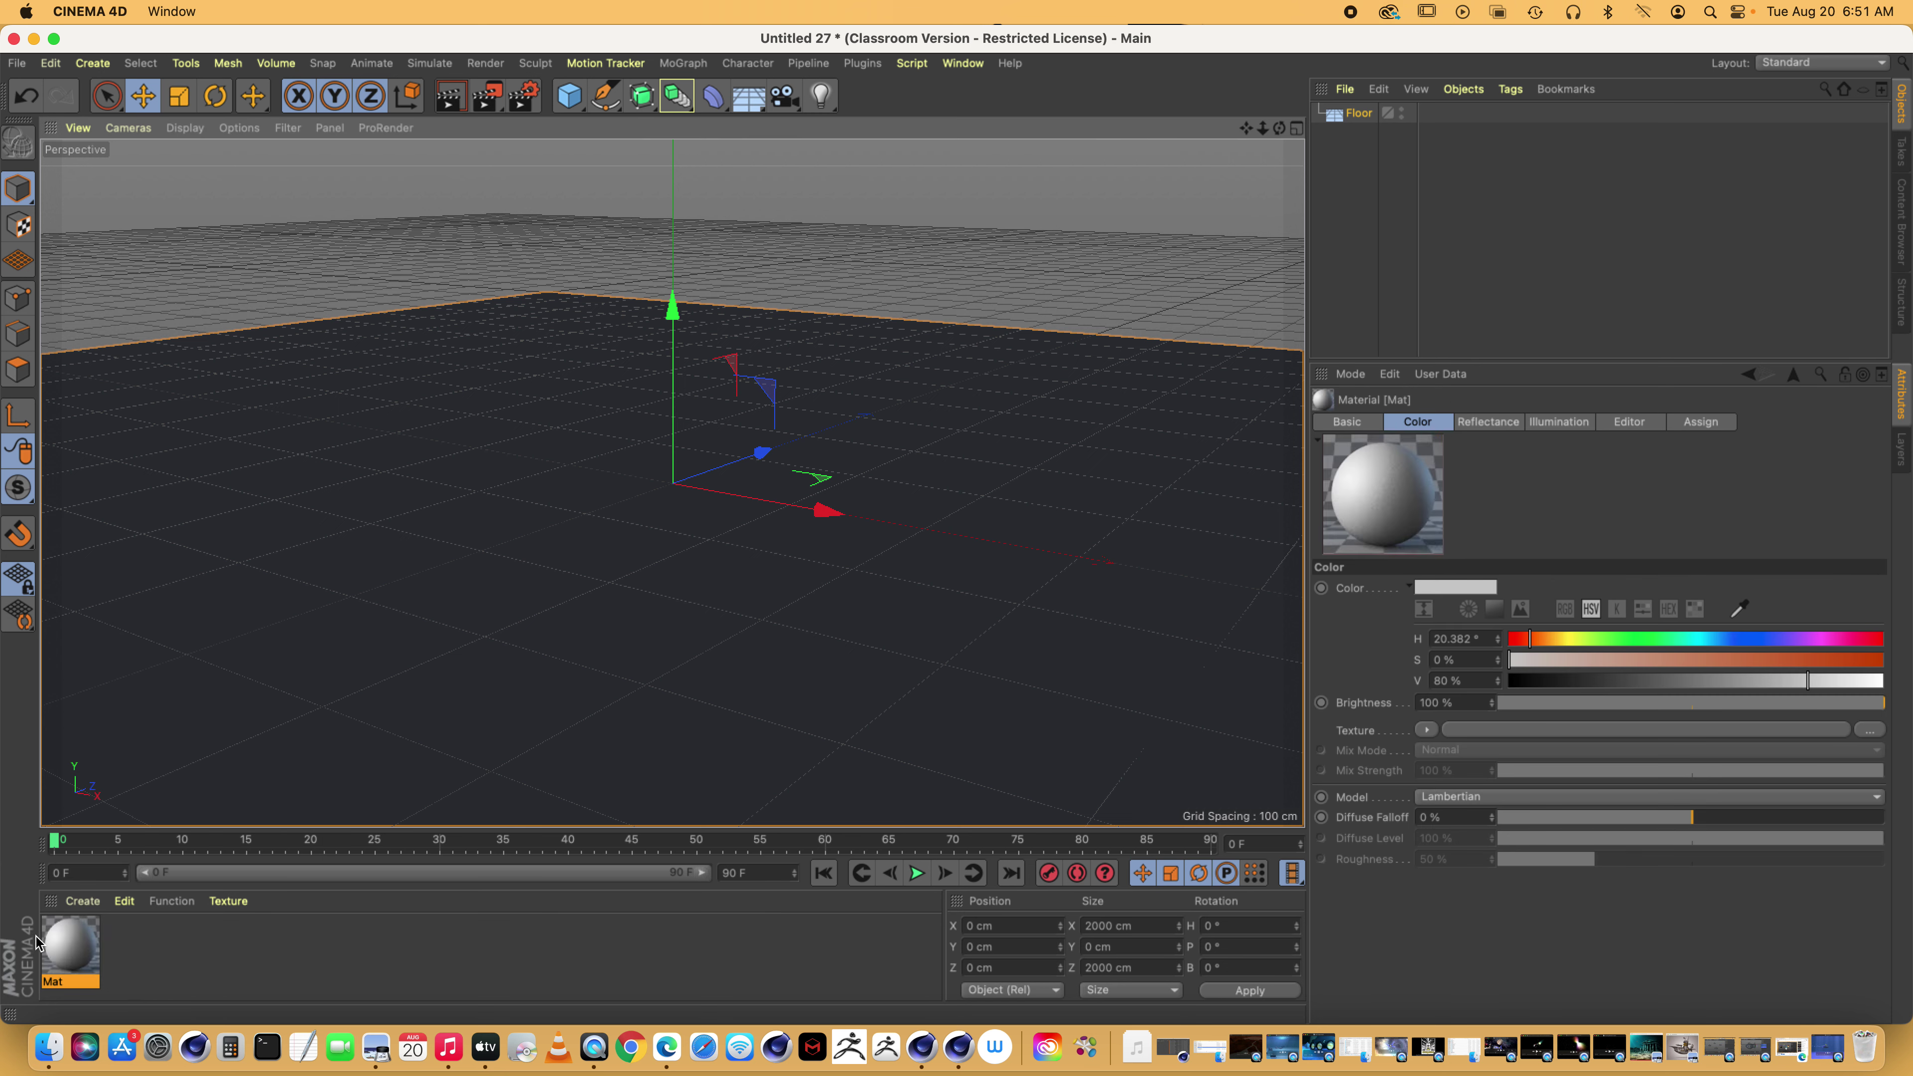
{"action": "double_click", "coordinate": [71, 946]}
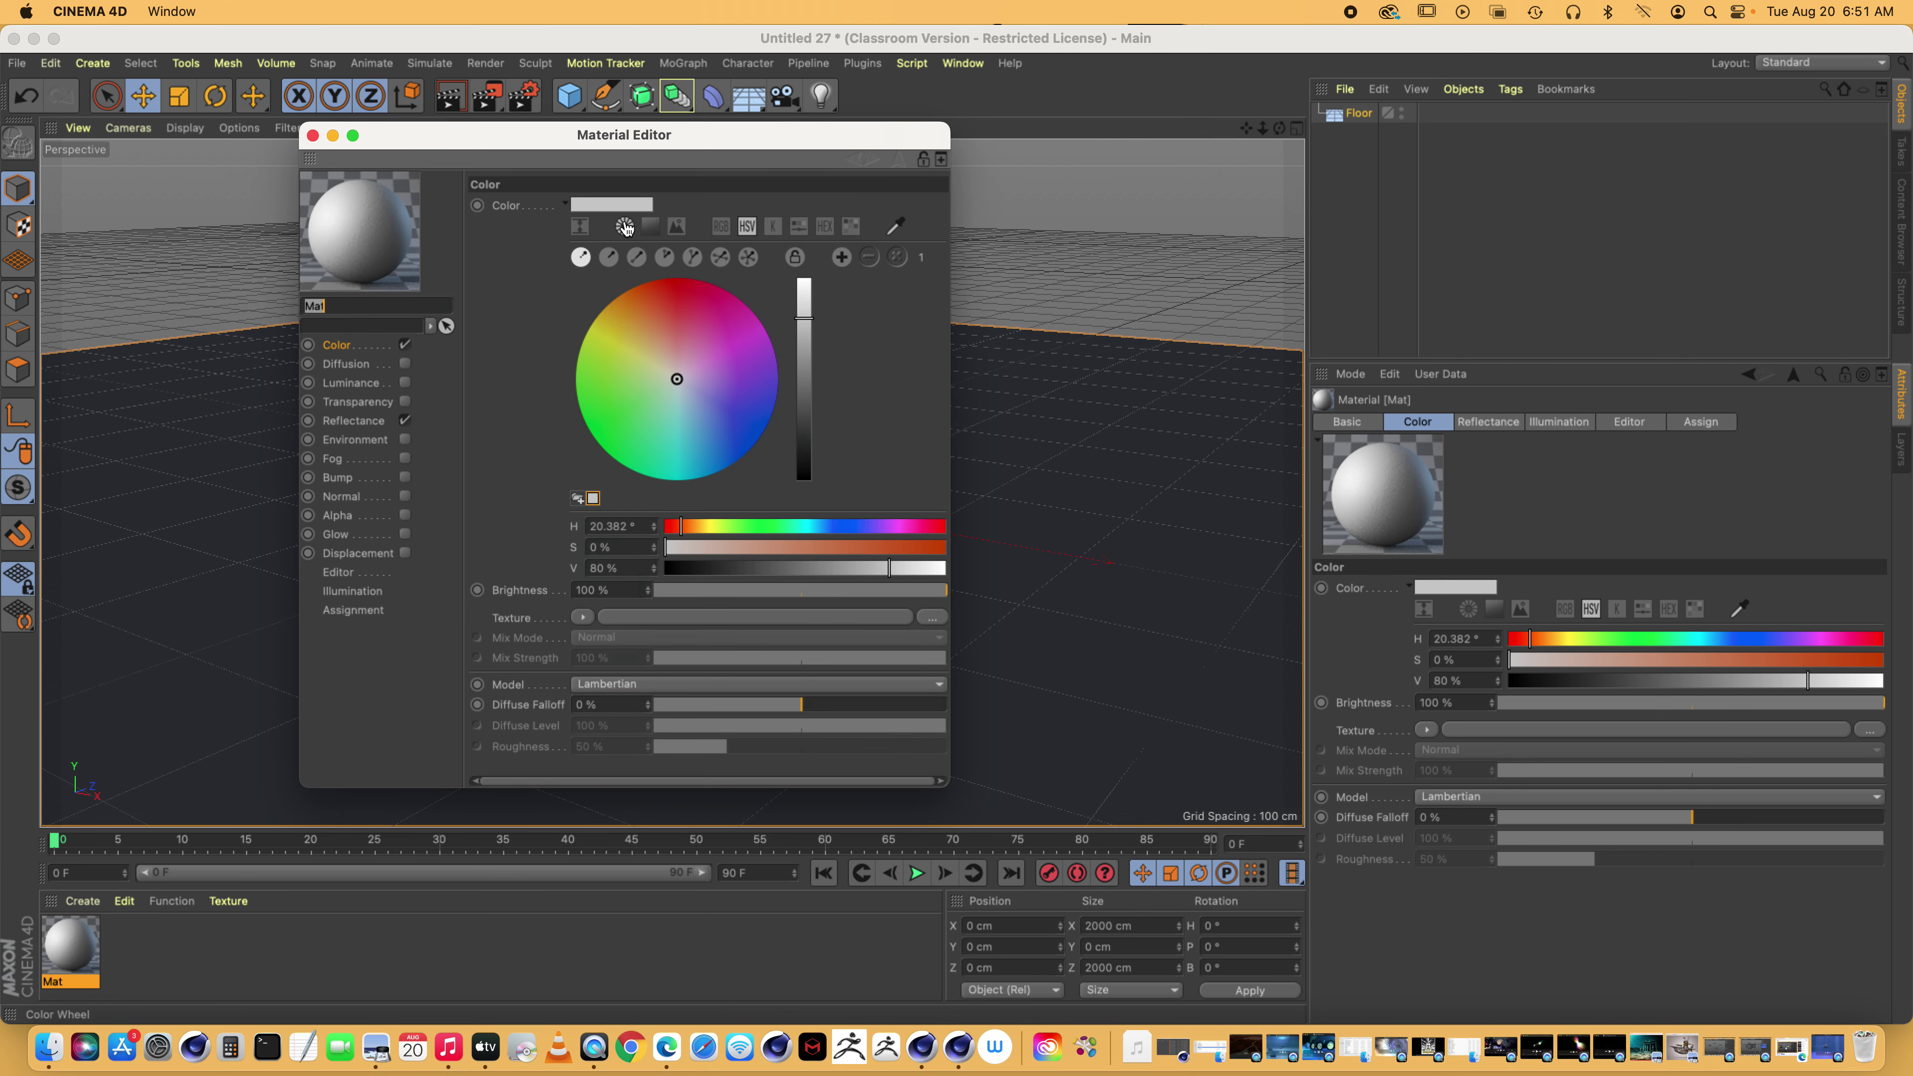
{"action": "left_click", "coordinate": [623, 226]}
{"action": "left_click", "coordinate": [622, 226]}
{"action": "left_click_drag", "start_coordinate": [726, 329], "coordinate": [703, 401]}
{"action": "left_click_drag", "start_coordinate": [806, 290], "coordinate": [804, 309]}
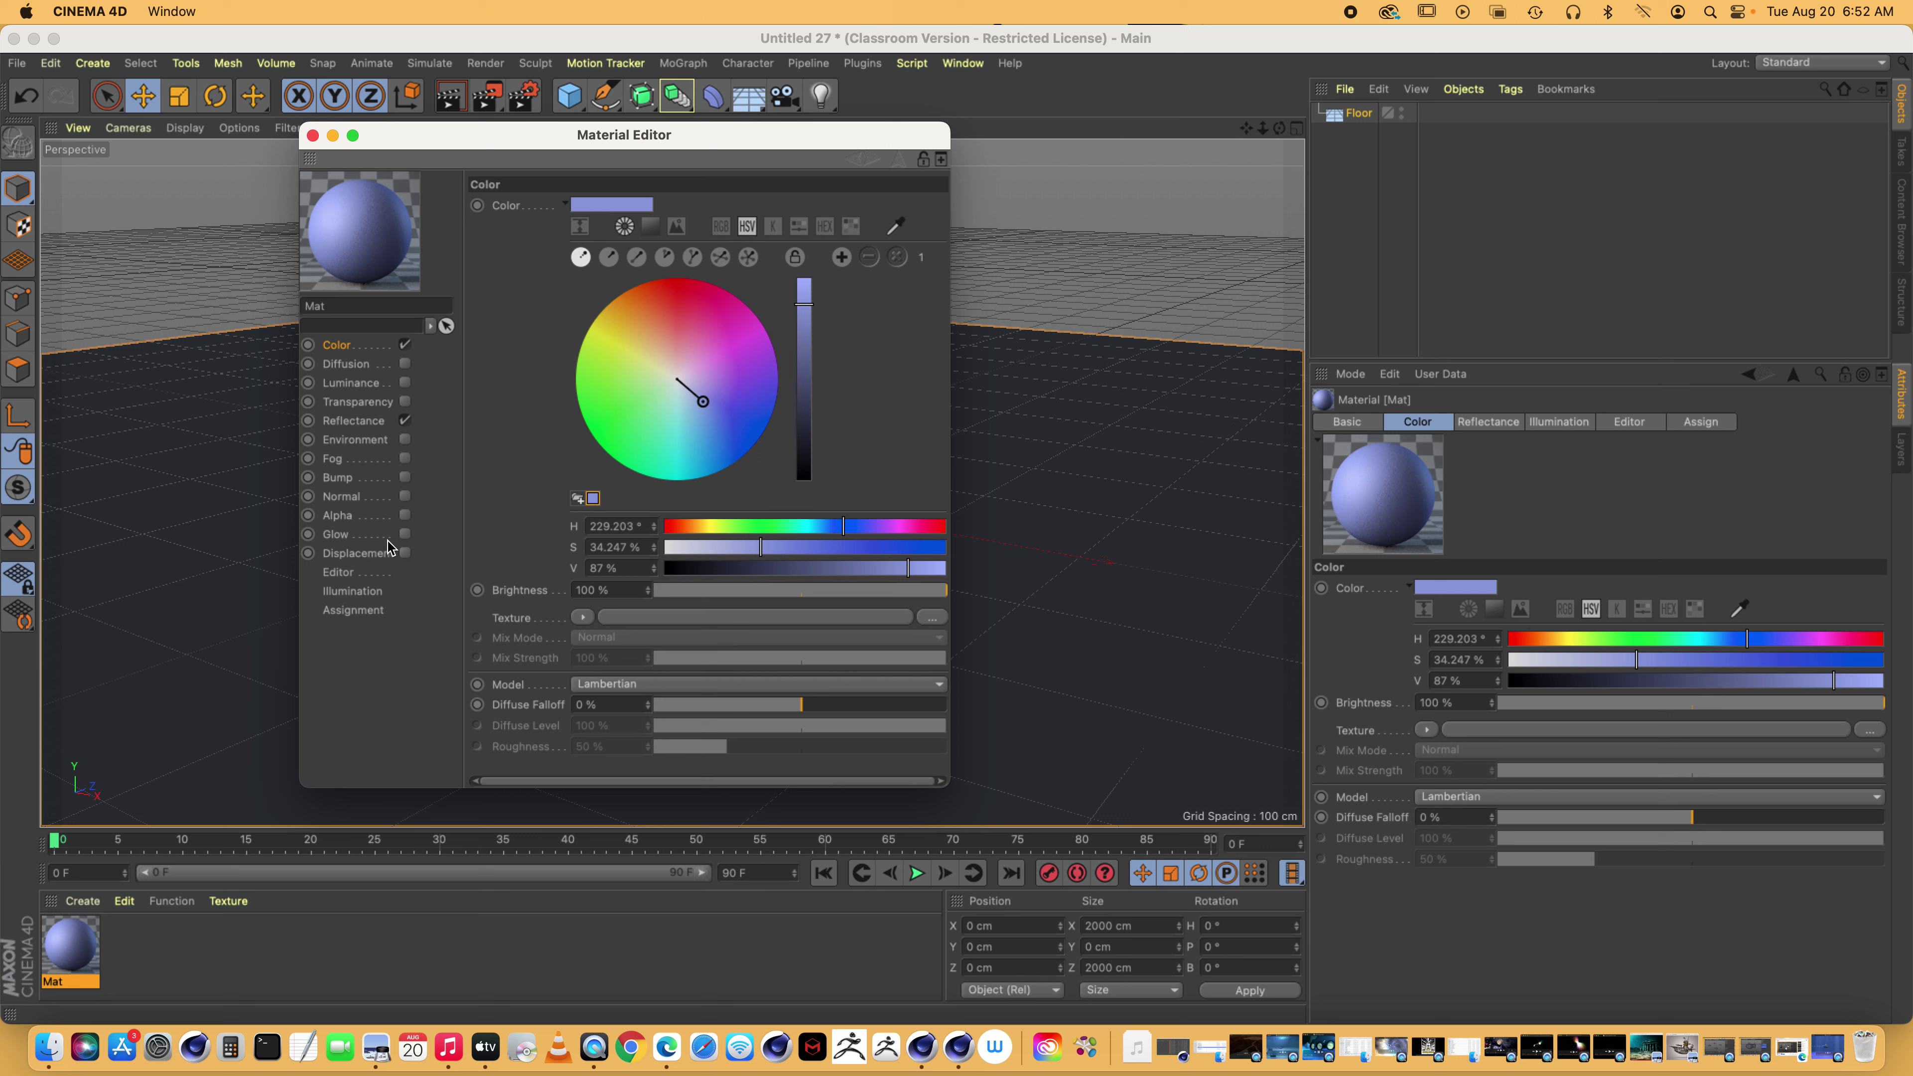
Enable the material's Bump channel and search this Mac for "waves" to find its texture image
{"action": "left_click", "coordinate": [405, 476]}
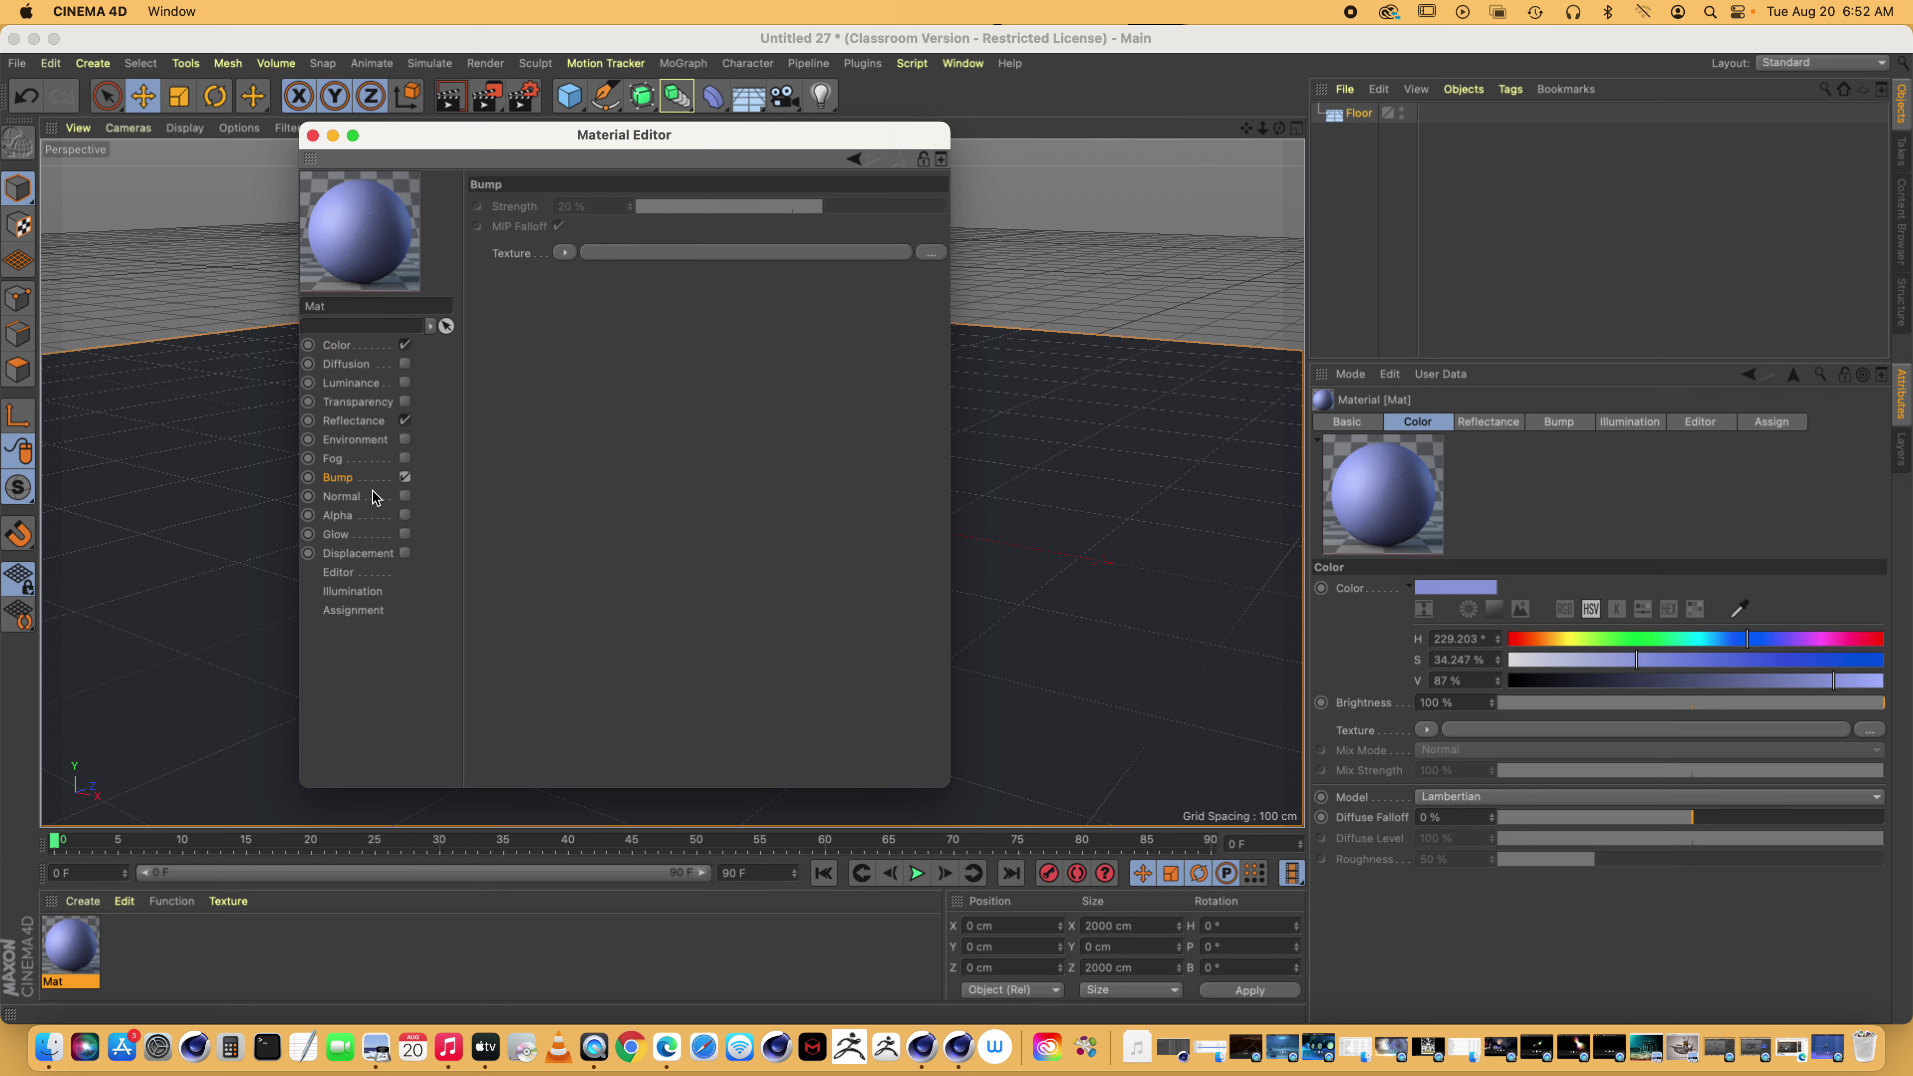
{"action": "left_click", "coordinate": [934, 255]}
{"action": "left_click", "coordinate": [931, 253]}
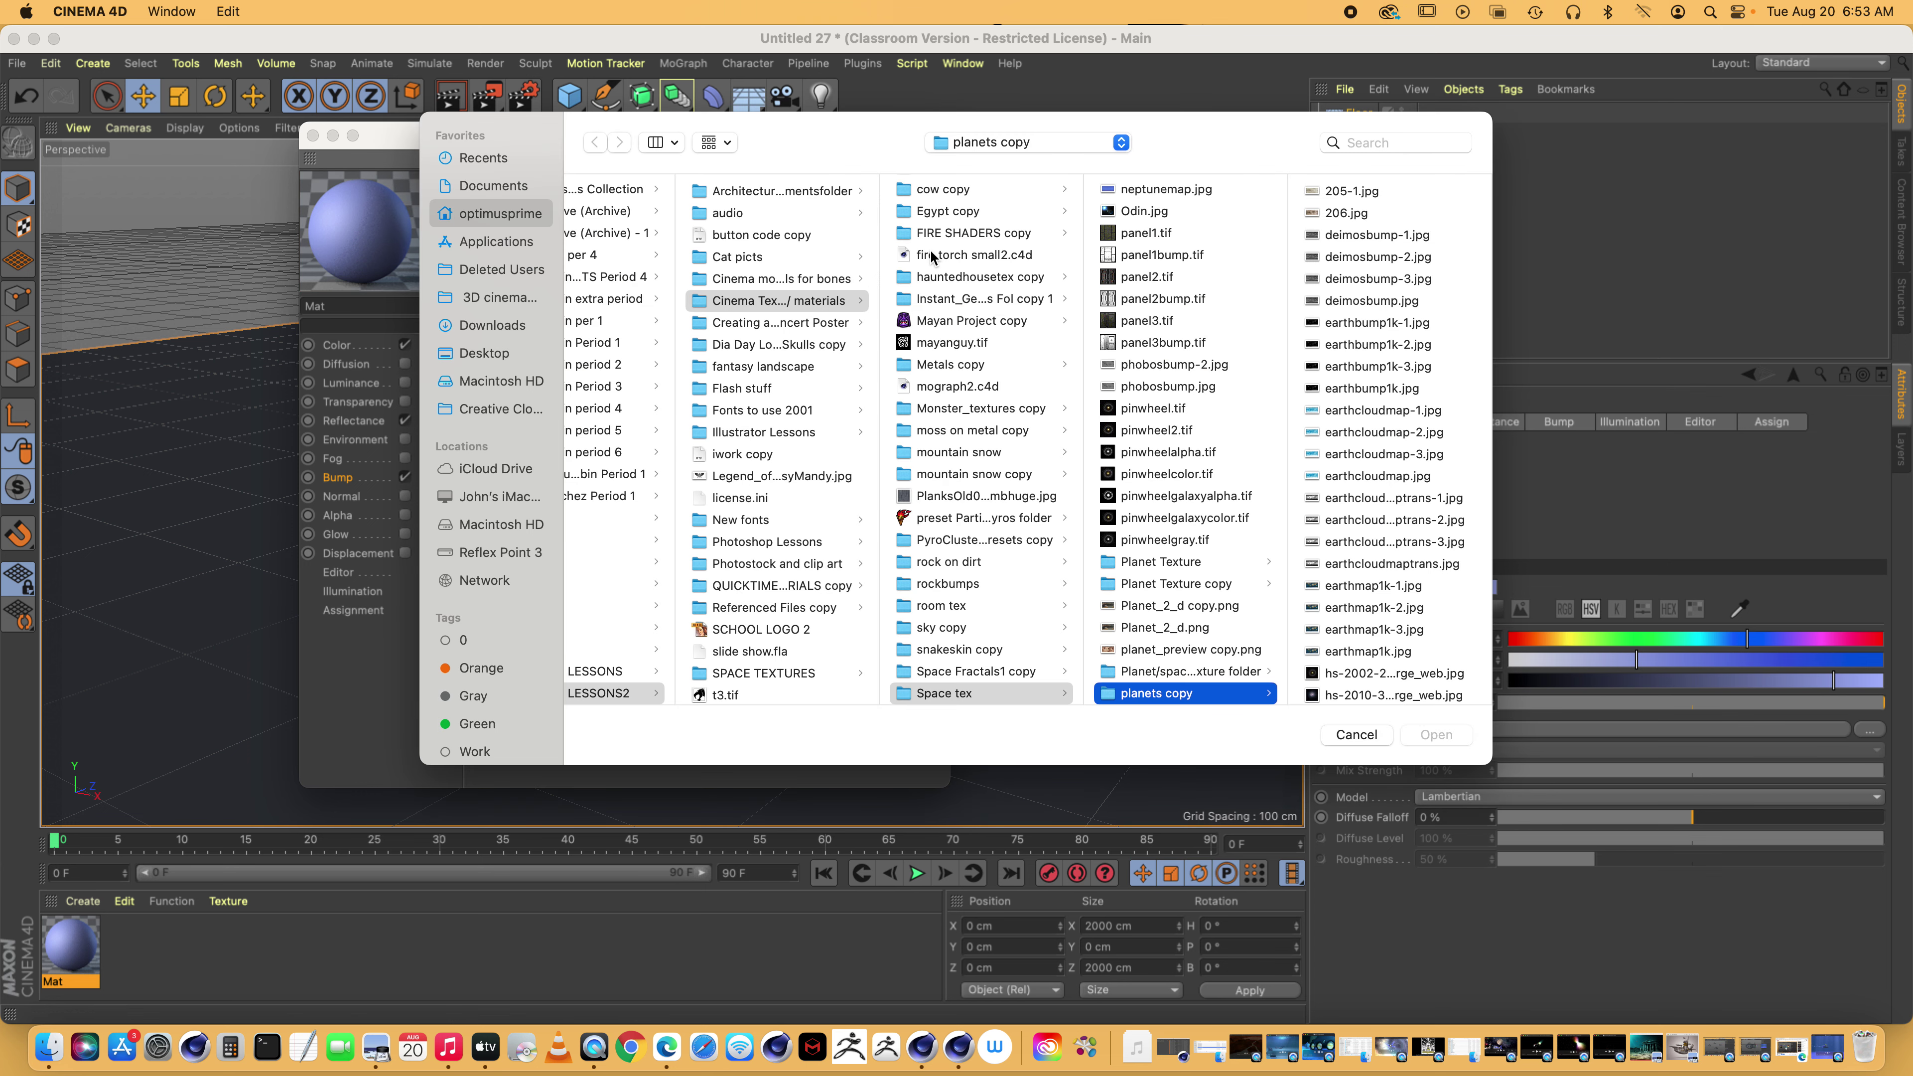
{"action": "left_click", "coordinate": [1402, 141]}
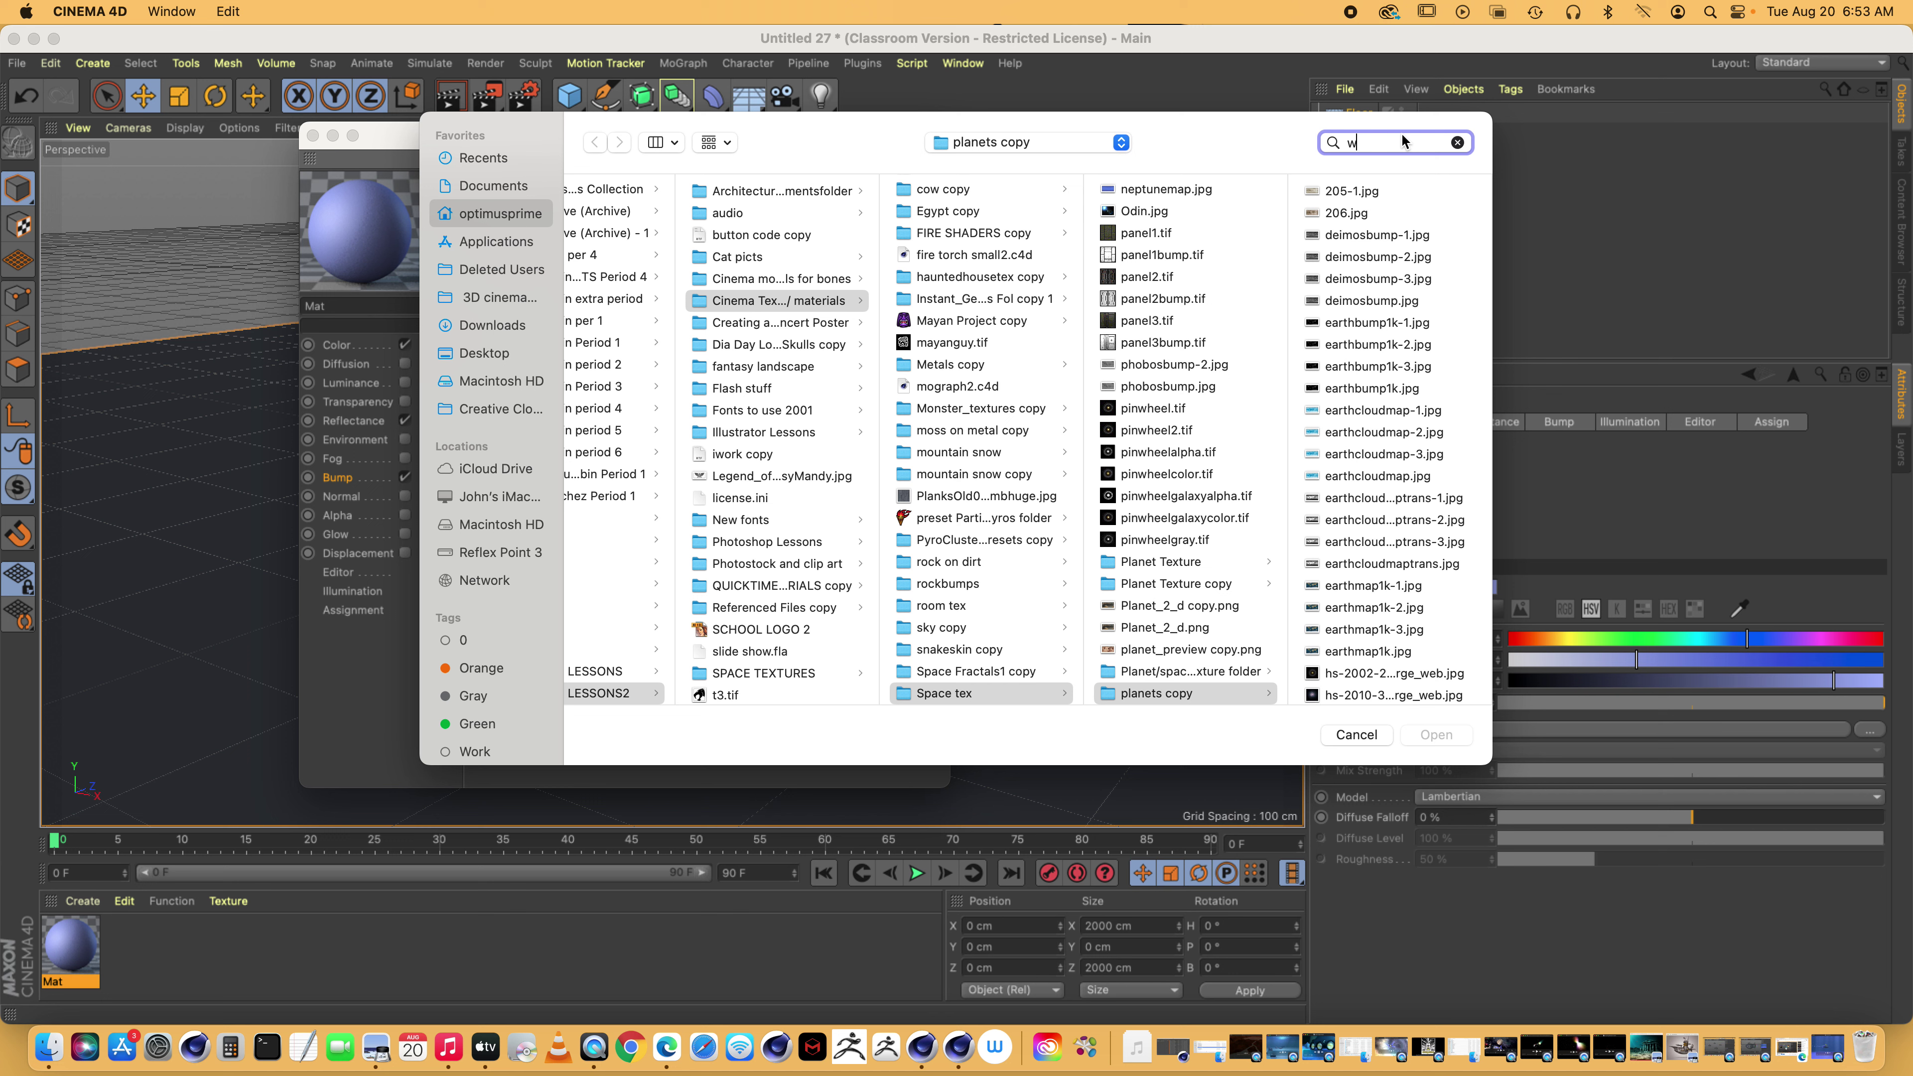
{"action": "type", "text": "waves"}
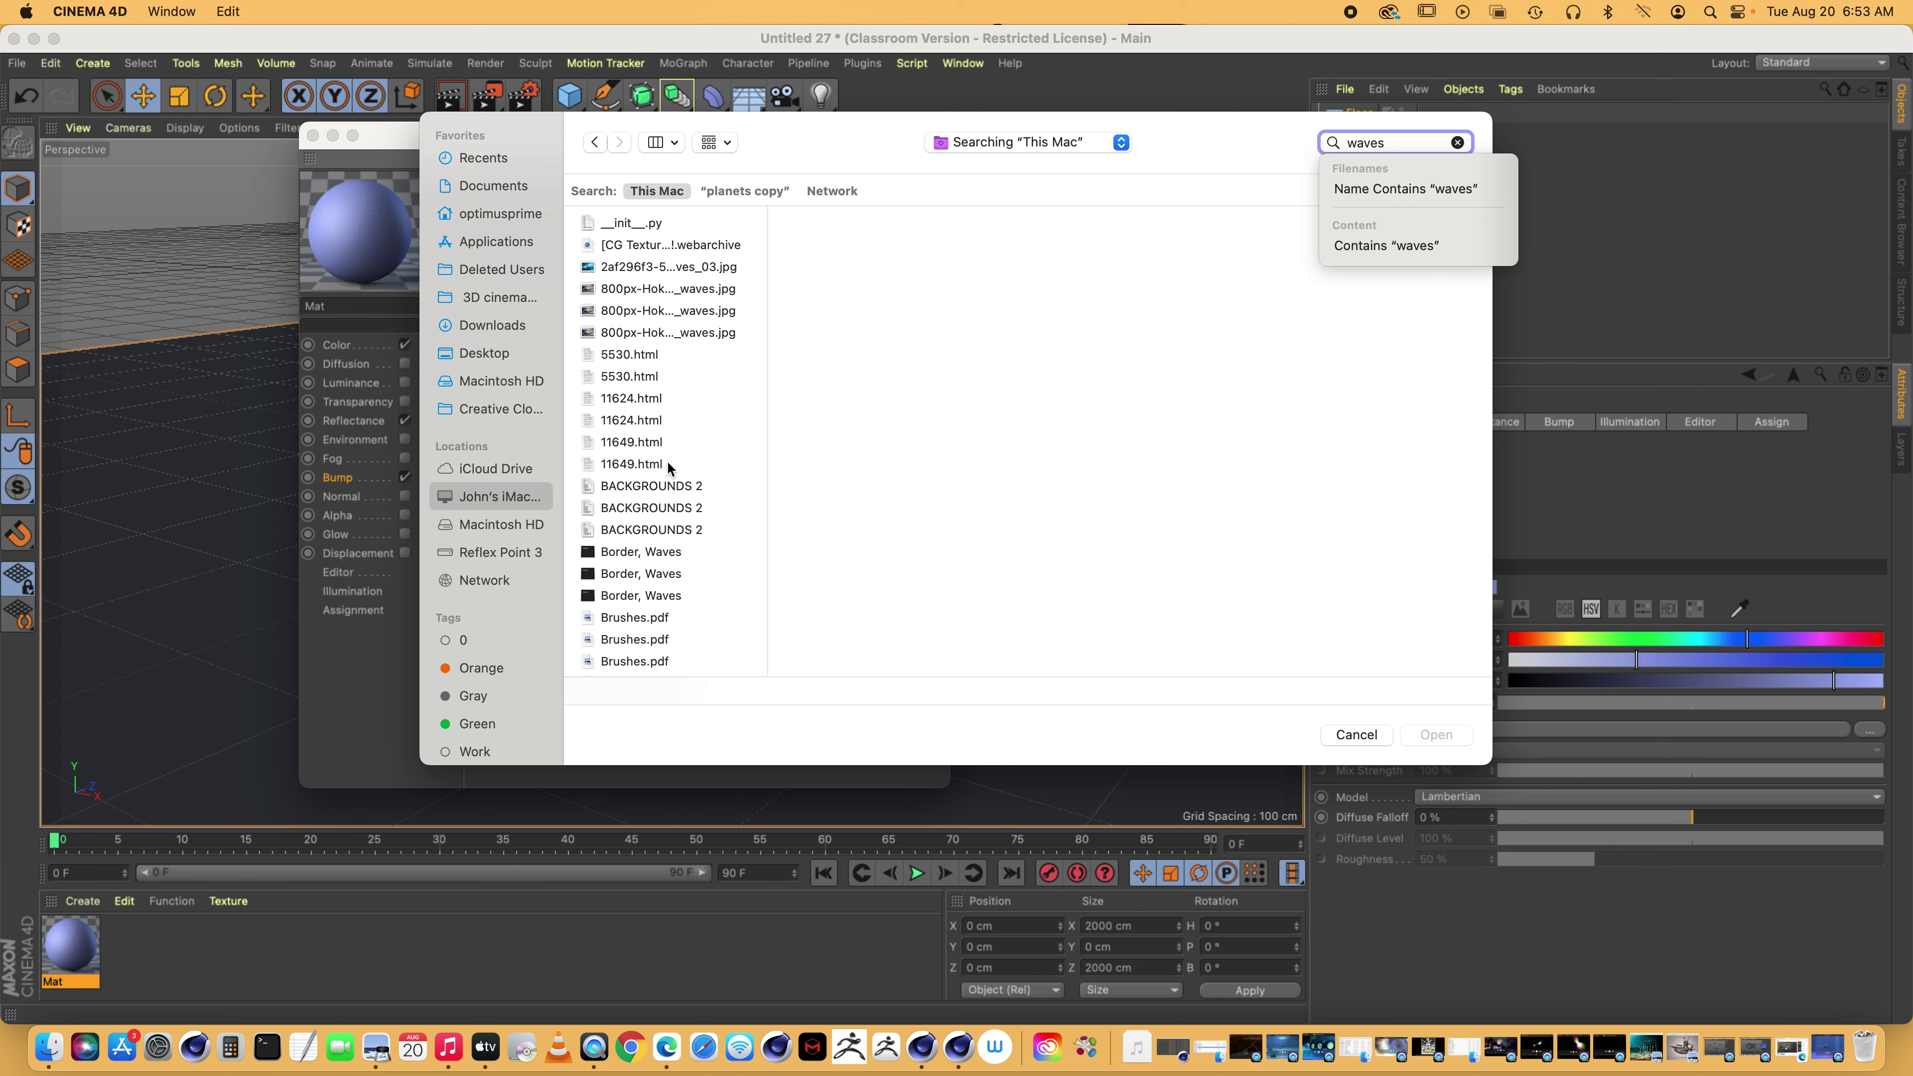
Load "Wavesnew copy.tif" as the material's bump texture and copy the image to the project location
{"action": "scroll", "coordinate": [668, 466], "scroll_direction": "down", "scroll_amount": 5}
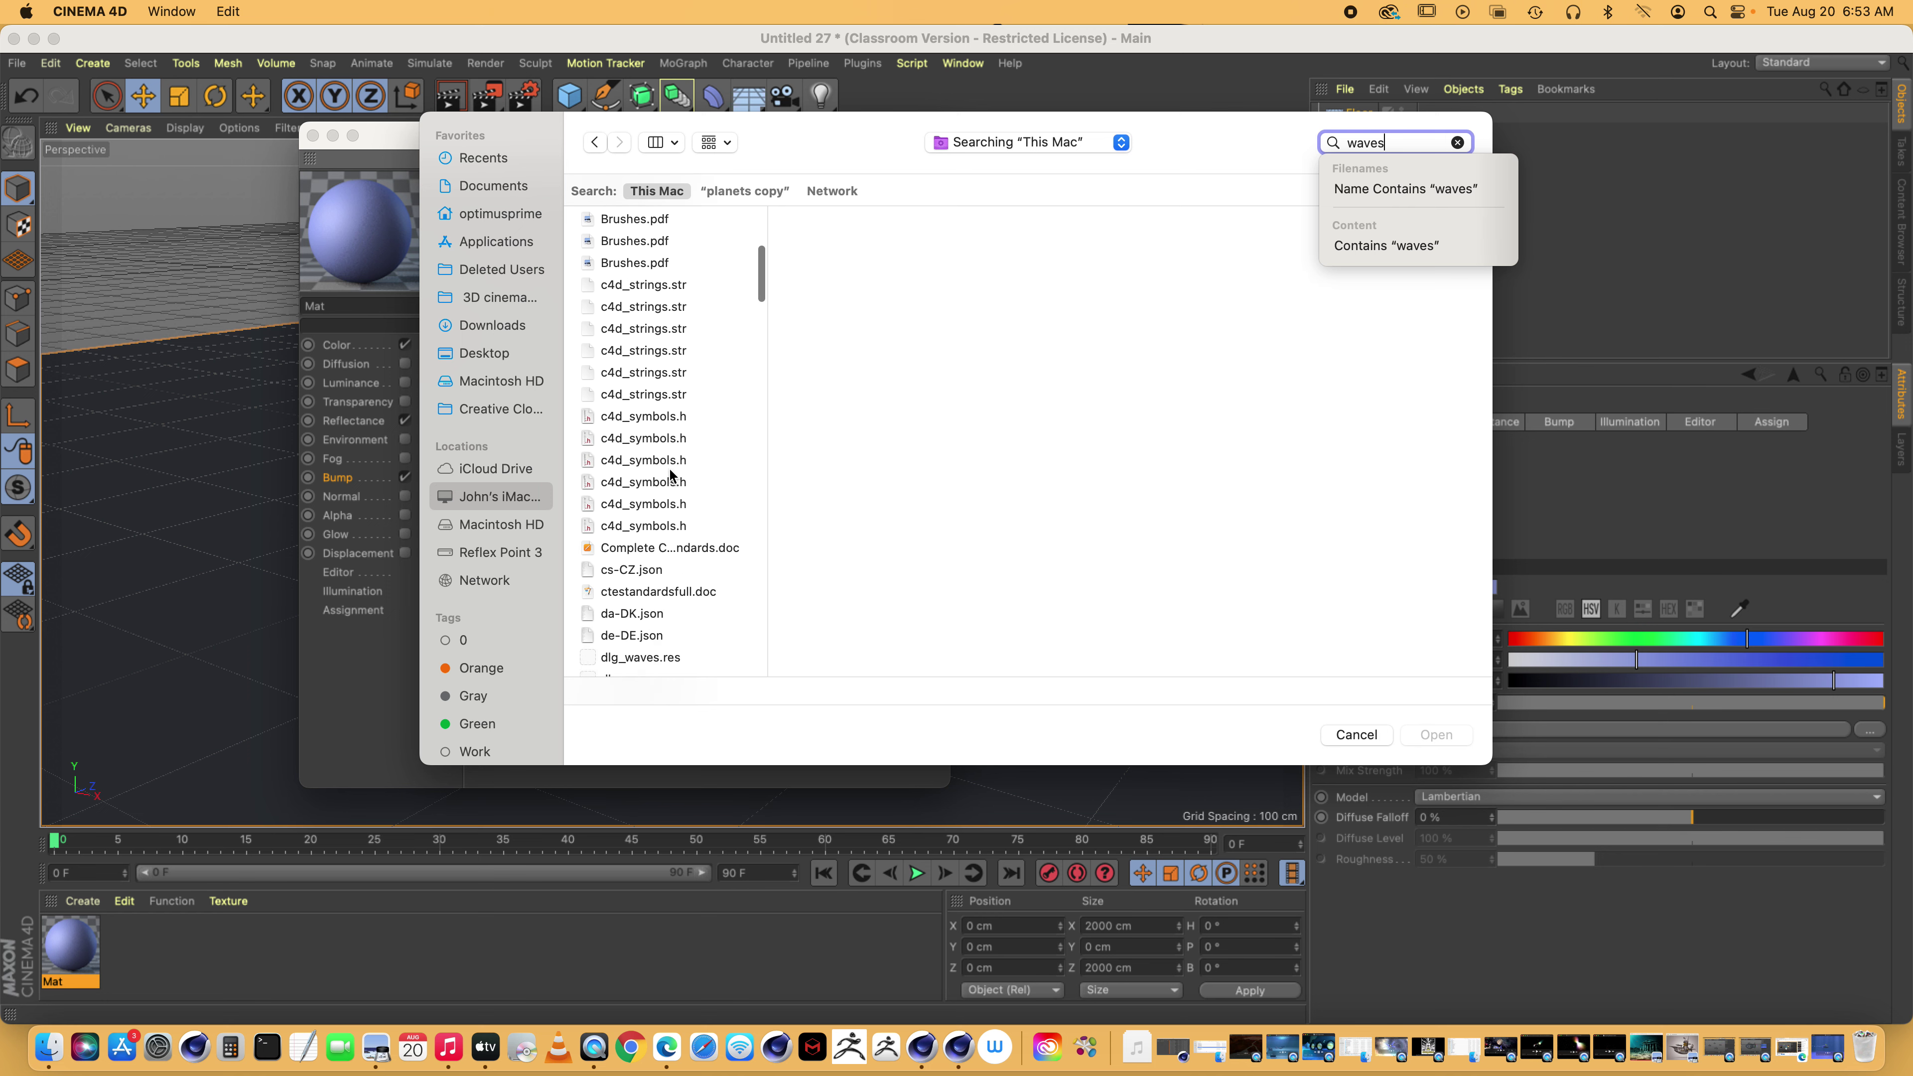
{"action": "scroll", "coordinate": [670, 471], "scroll_direction": "down", "scroll_amount": 15}
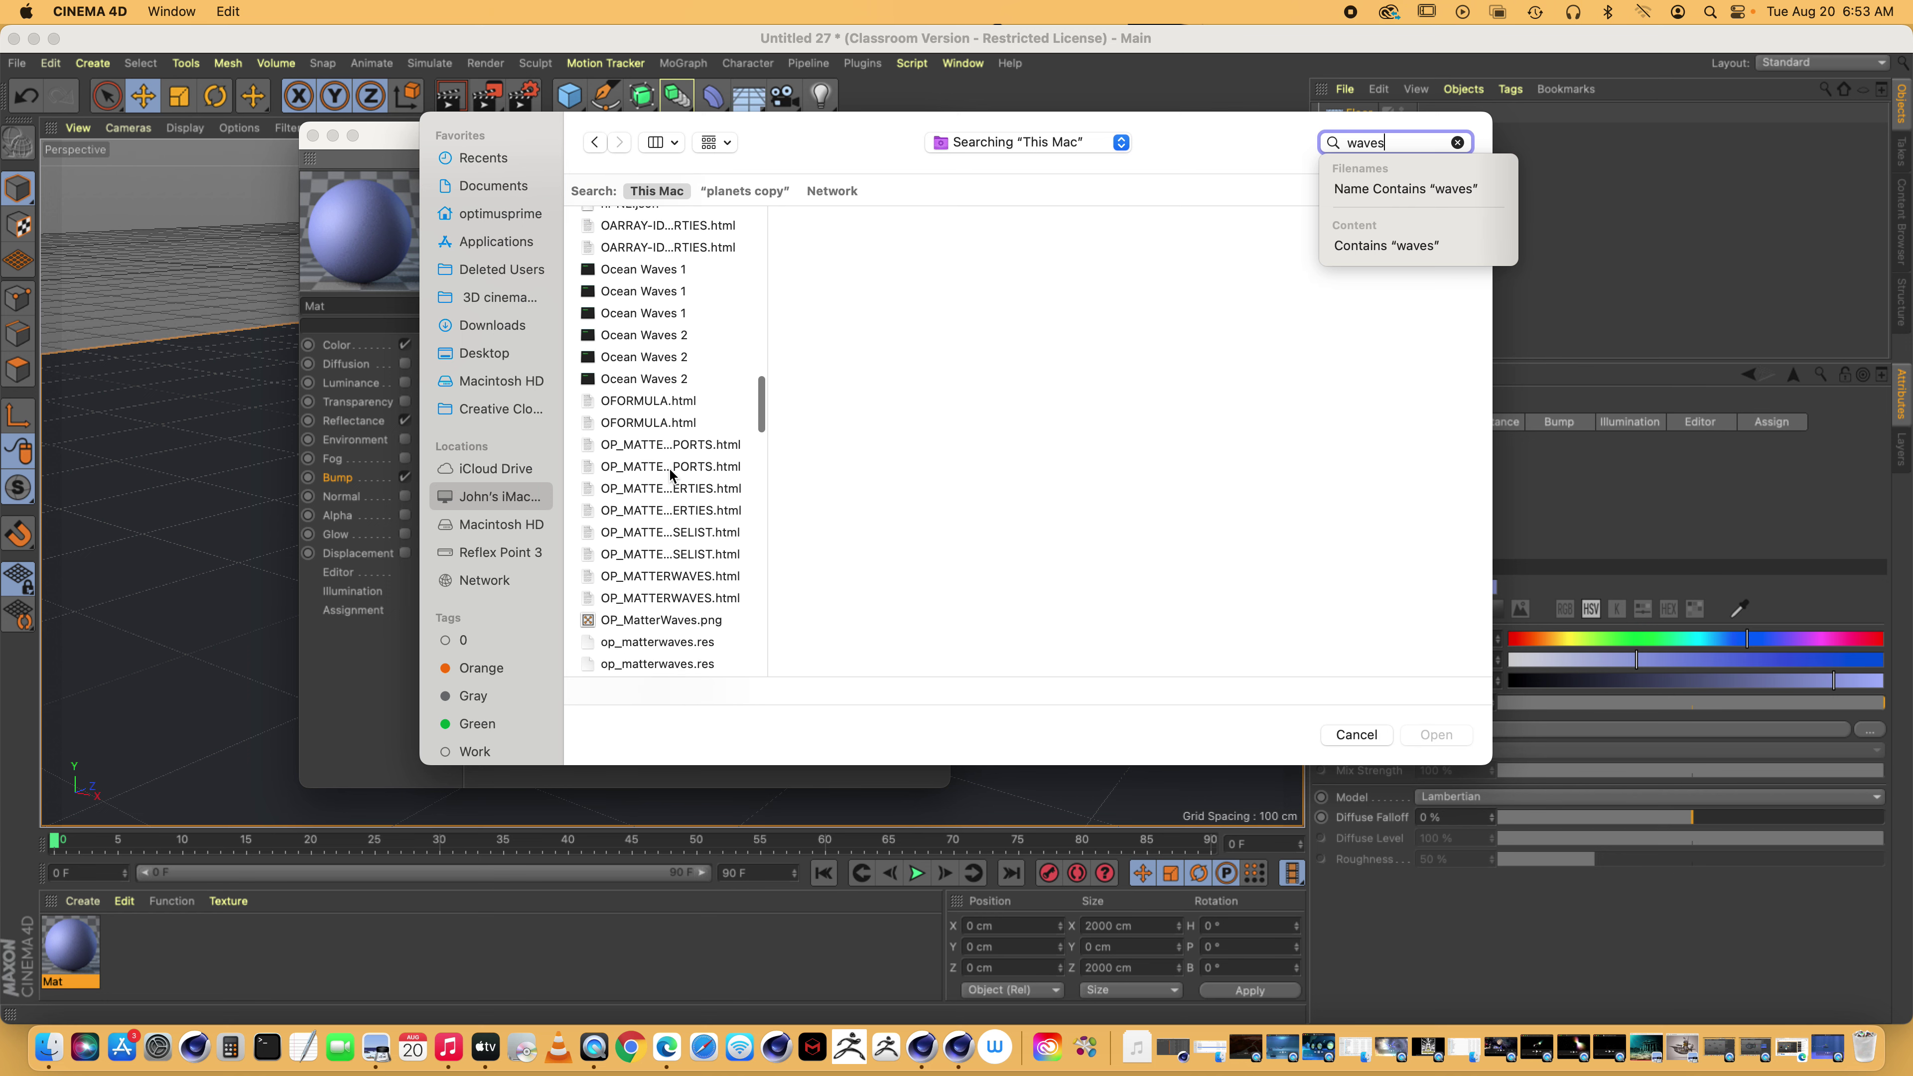
{"action": "scroll", "coordinate": [670, 471], "scroll_direction": "down", "scroll_amount": 10}
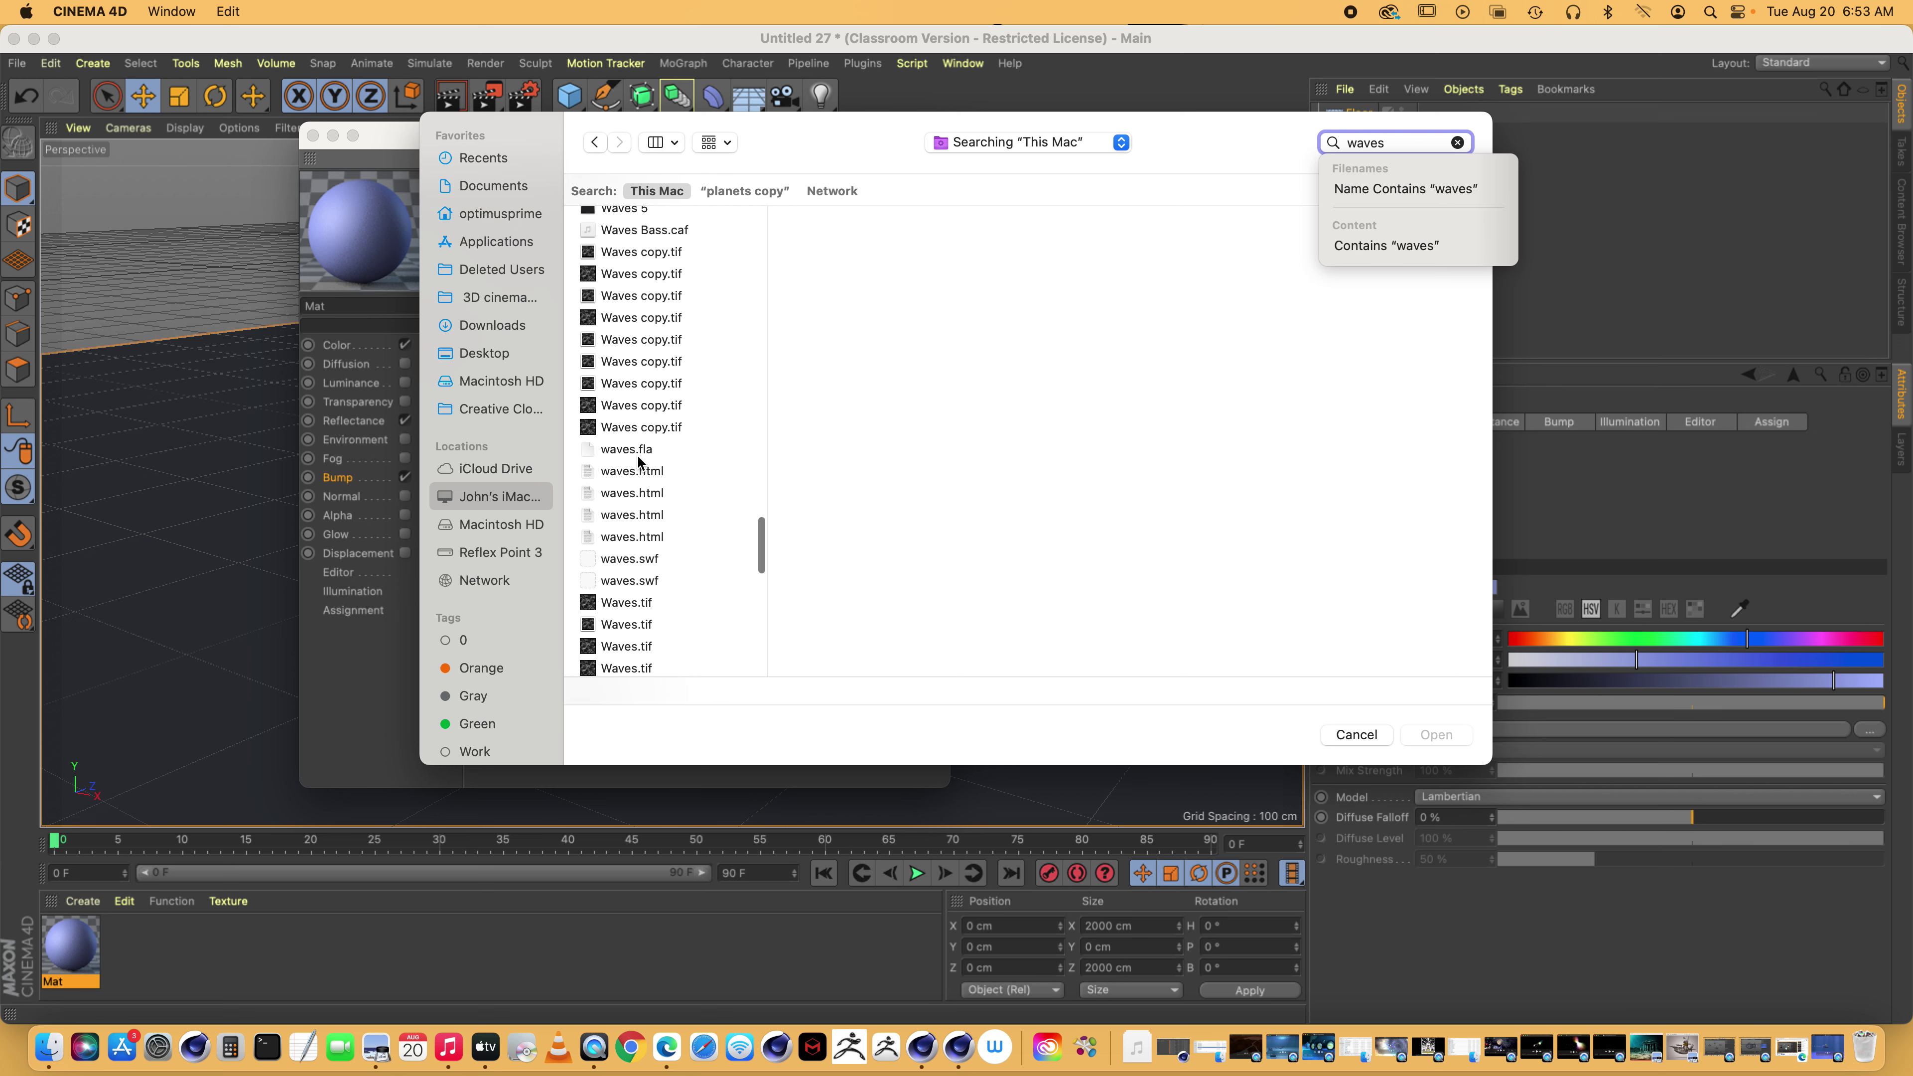
{"action": "left_click", "coordinate": [624, 405]}
{"action": "scroll", "coordinate": [625, 612], "scroll_direction": "down", "scroll_amount": 5}
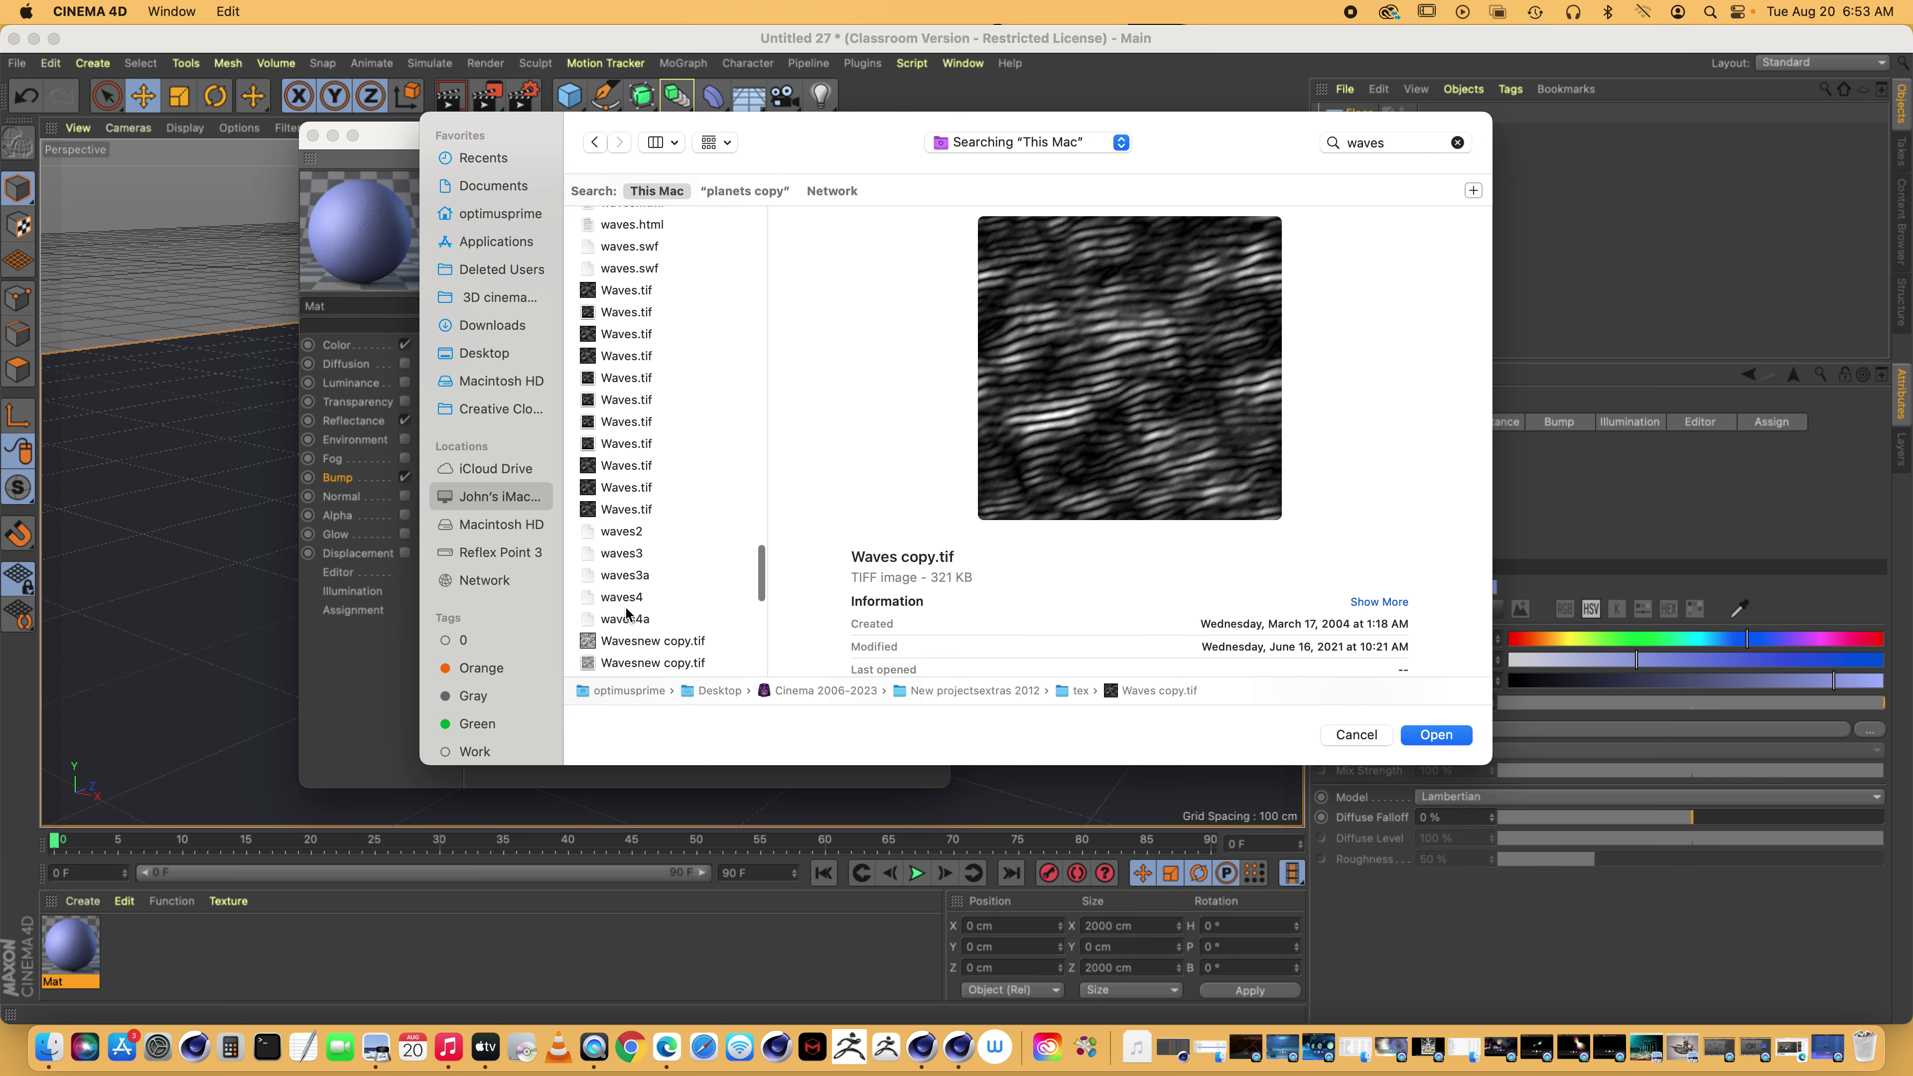
{"action": "scroll", "coordinate": [625, 612], "scroll_direction": "down", "scroll_amount": 4}
{"action": "left_click", "coordinate": [644, 528]}
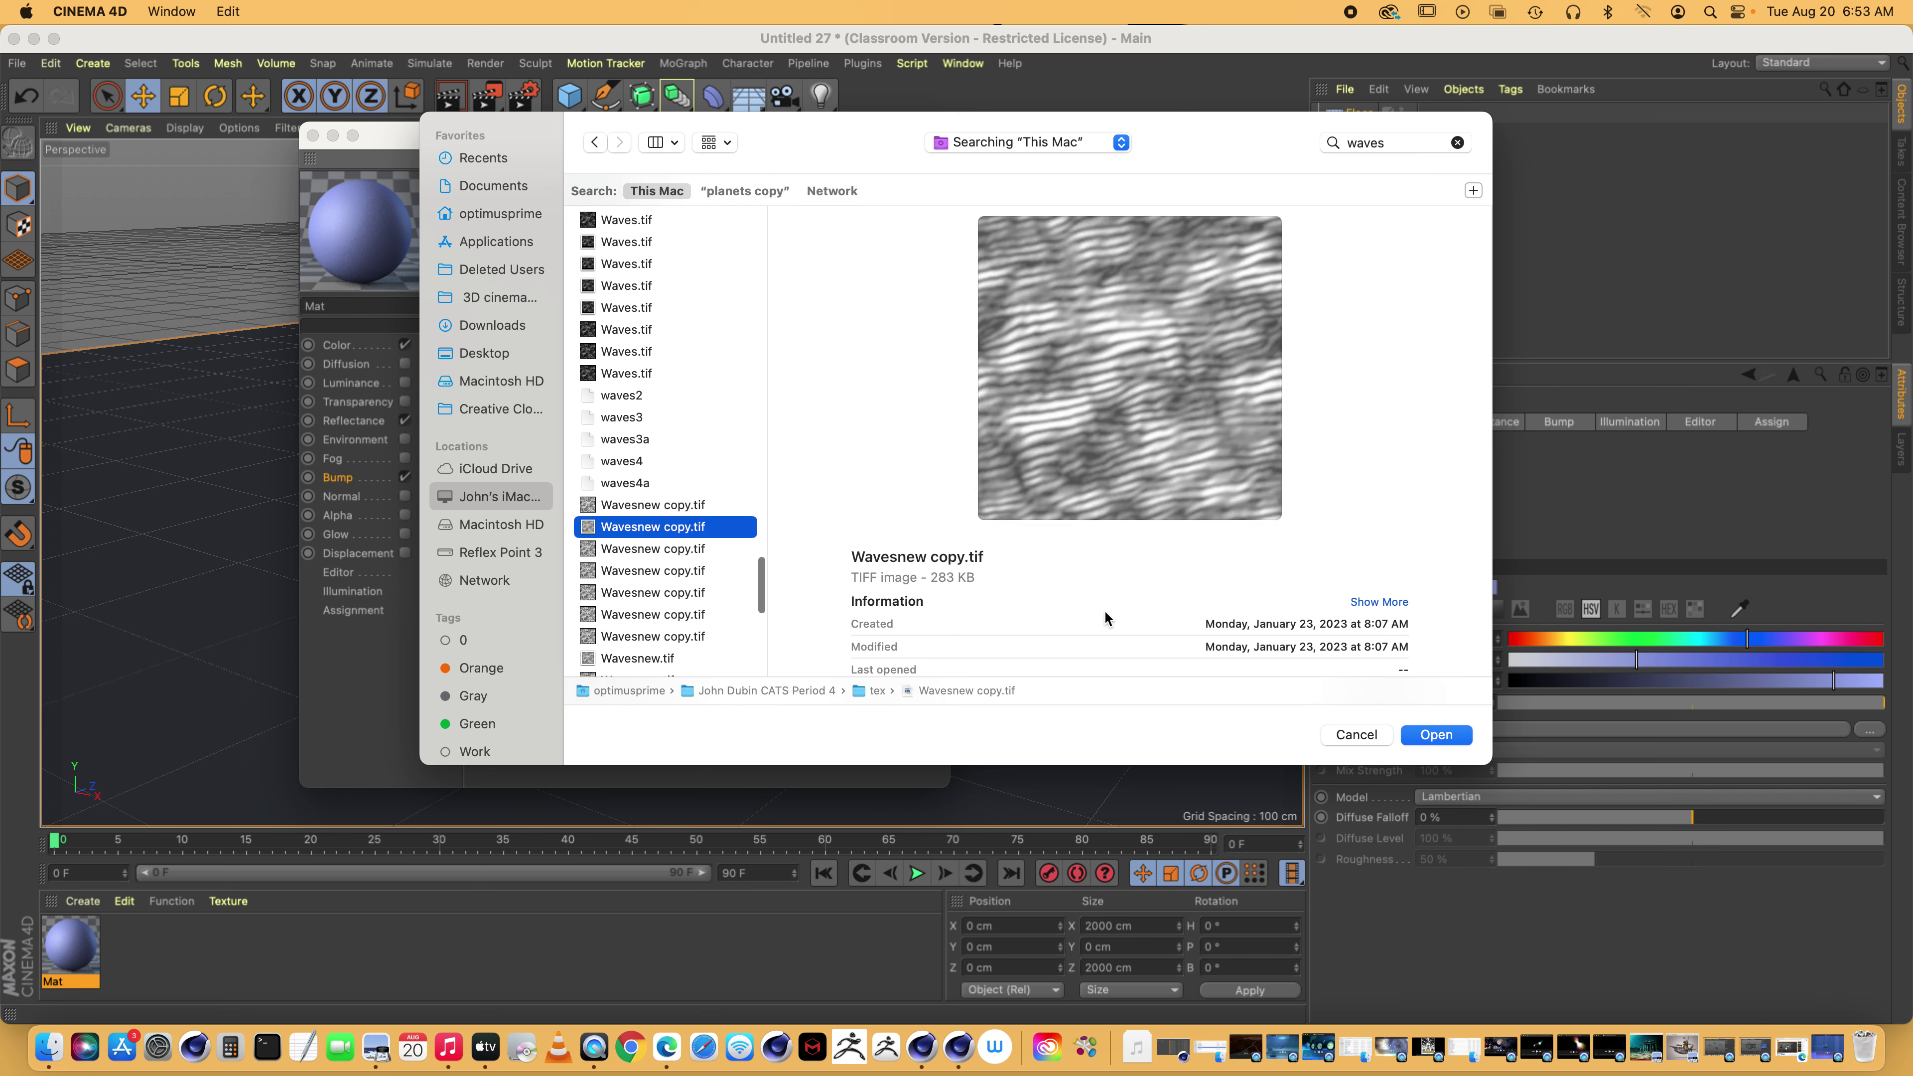
{"action": "left_click", "coordinate": [1442, 736]}
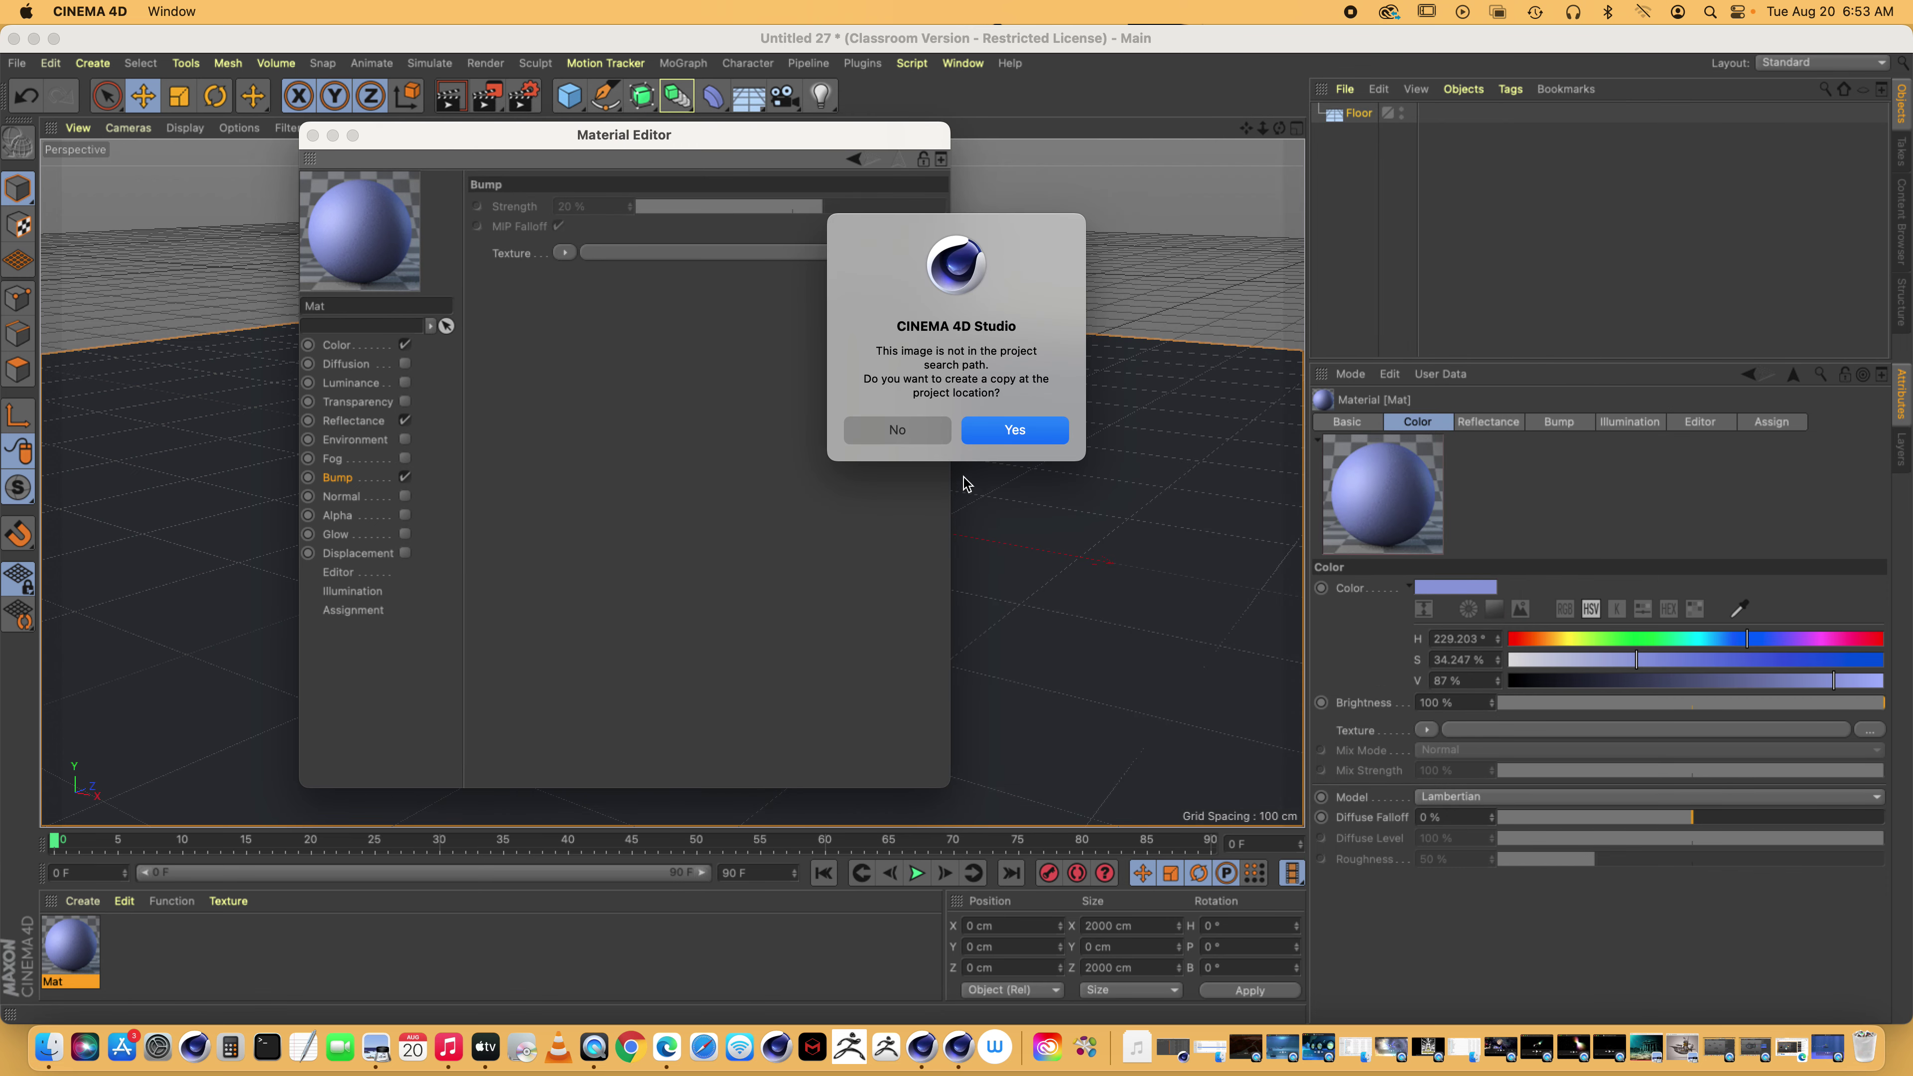
{"action": "left_click", "coordinate": [1009, 434]}
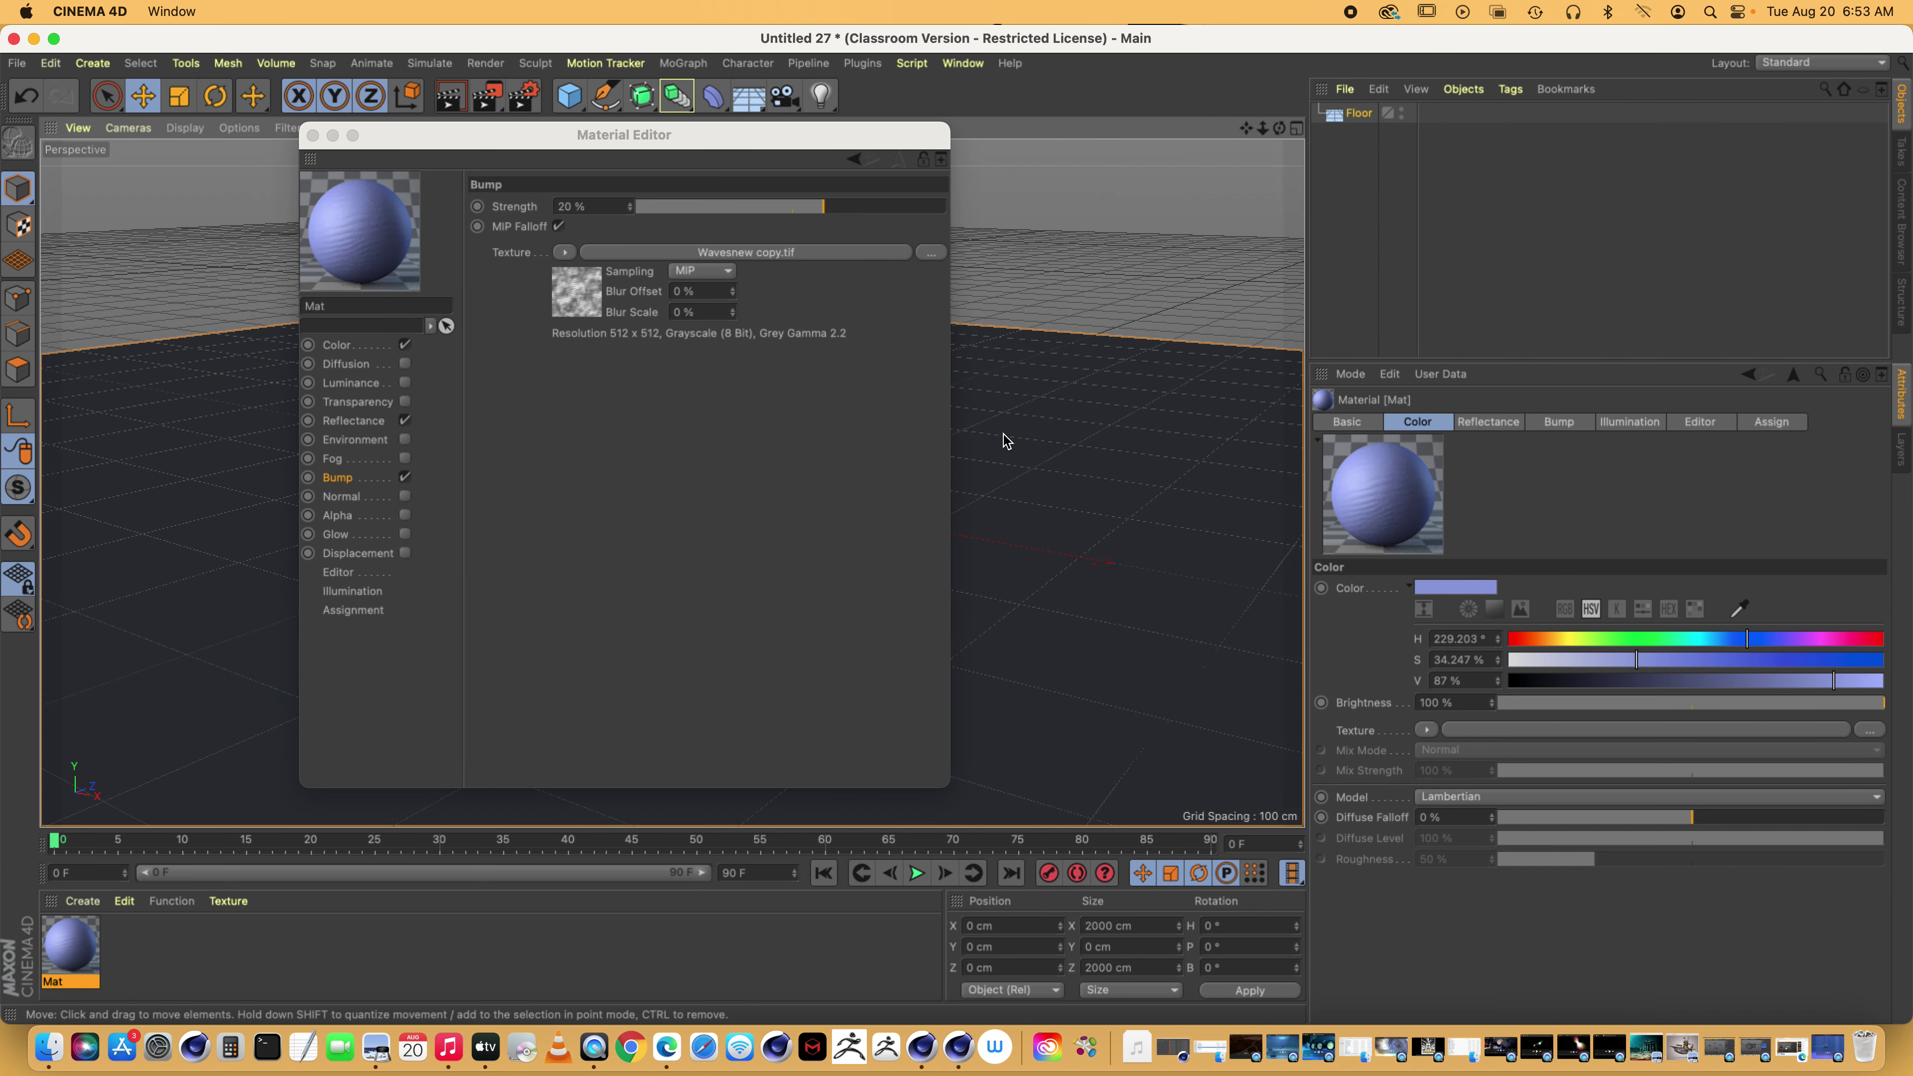
{"action": "left_click", "coordinate": [563, 312]}
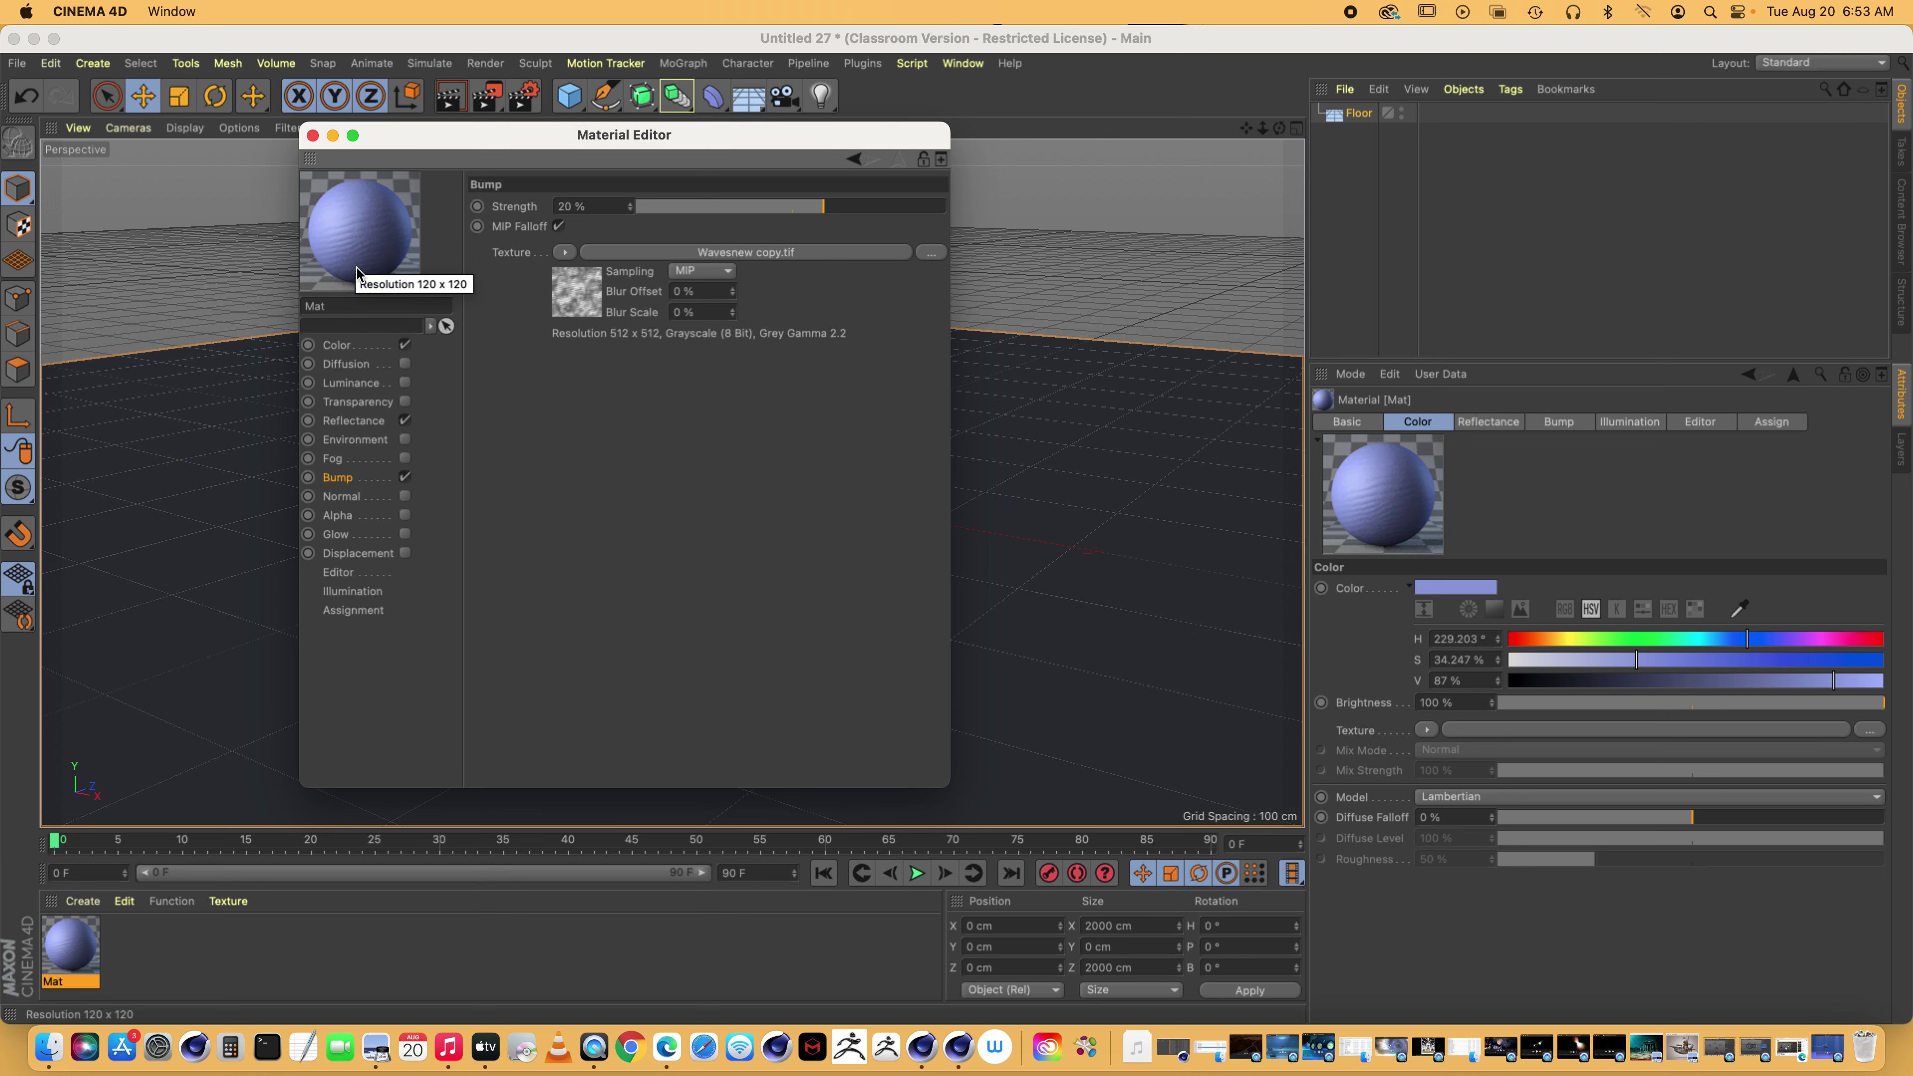
Close the Material Editor, apply the wave-textured material to the Floor object and test-render the view
{"action": "left_click", "coordinate": [313, 135]}
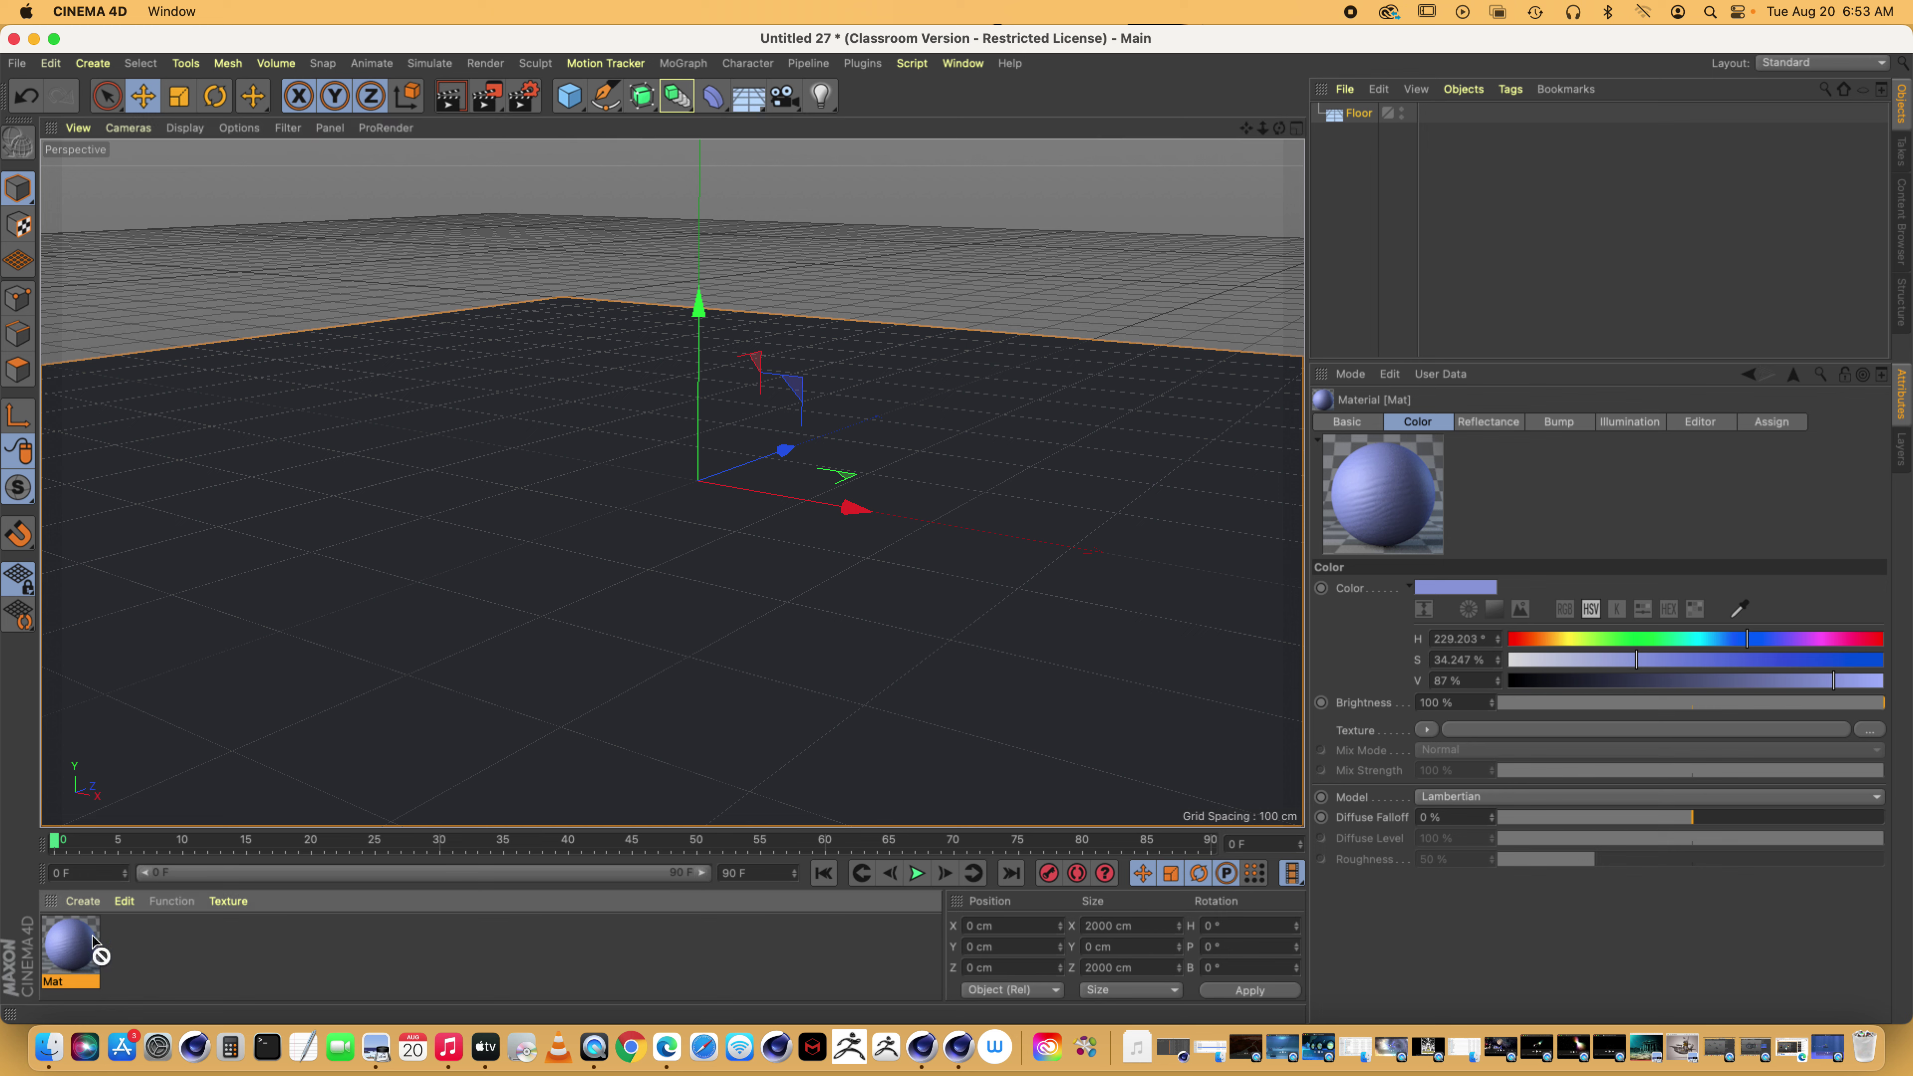
{"action": "left_click_drag", "start_coordinate": [70, 948], "coordinate": [747, 708]}
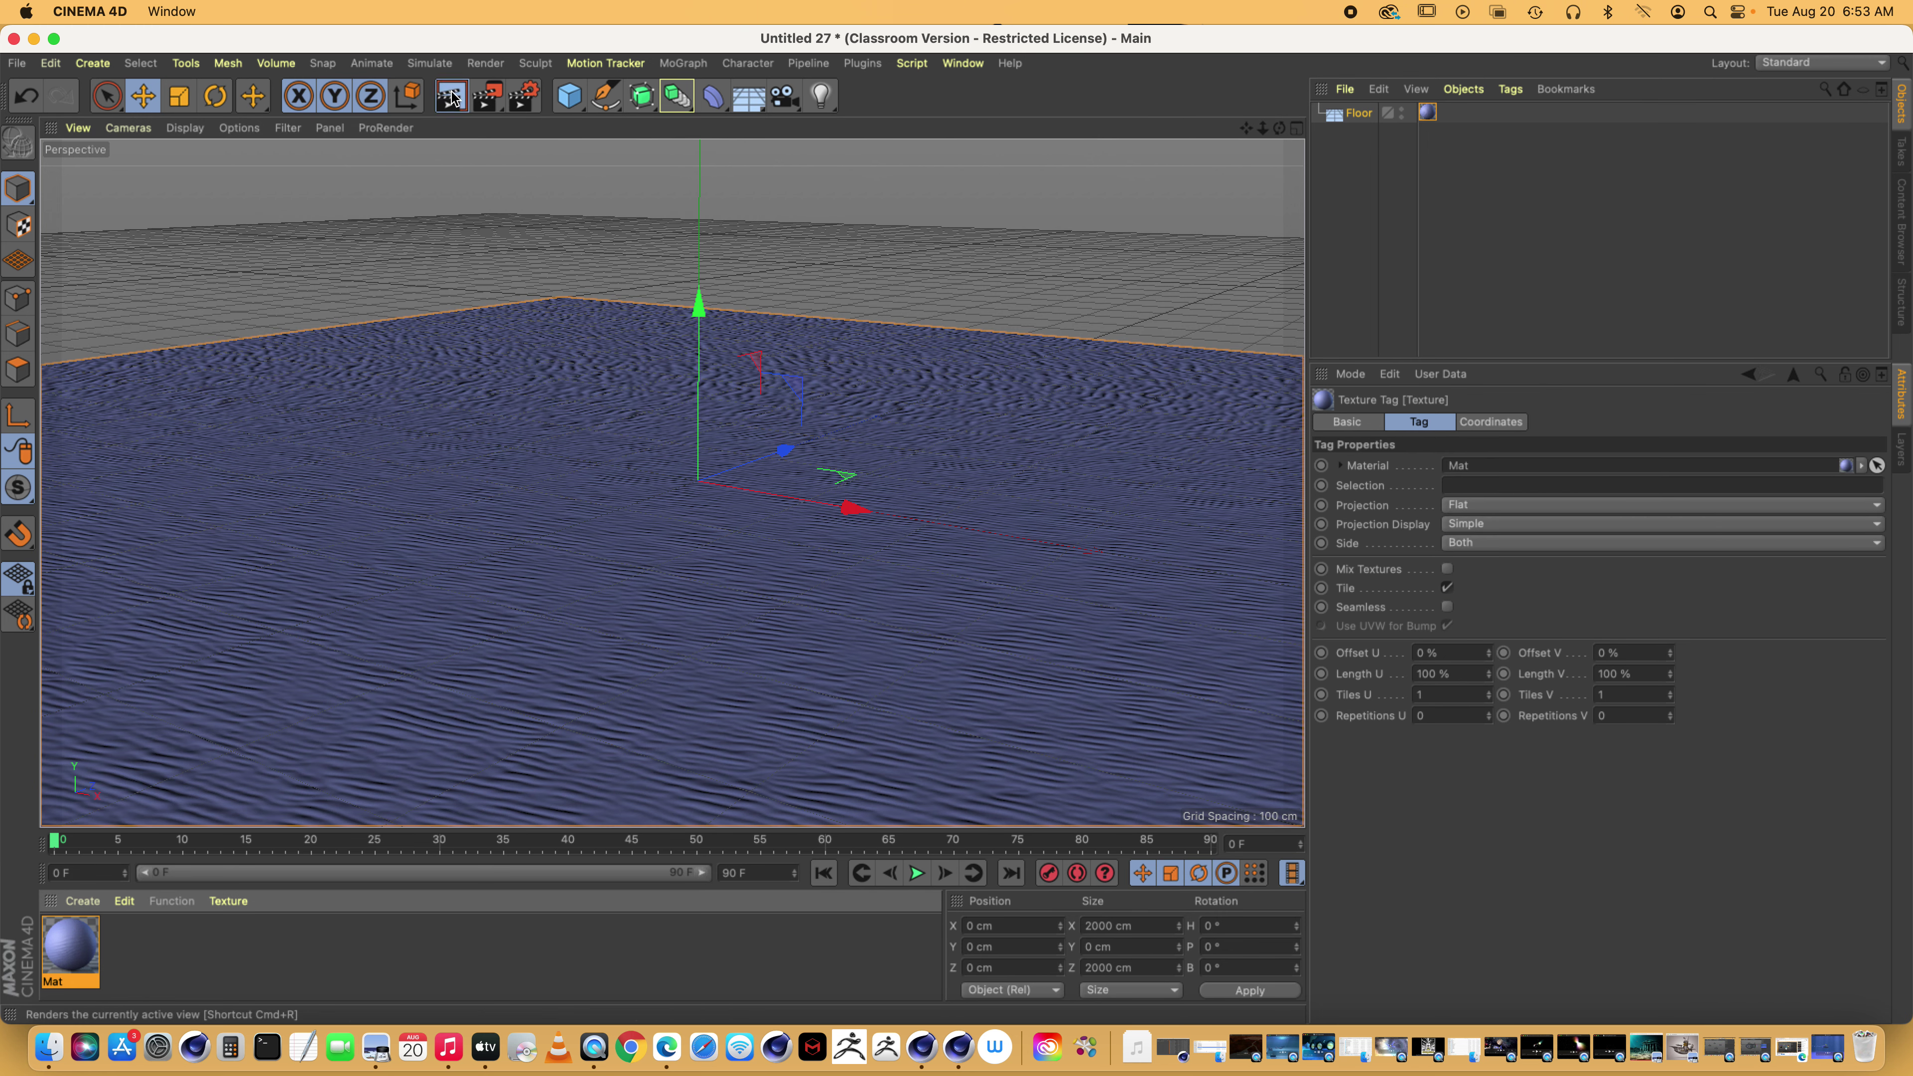
{"action": "left_click", "coordinate": [451, 105]}
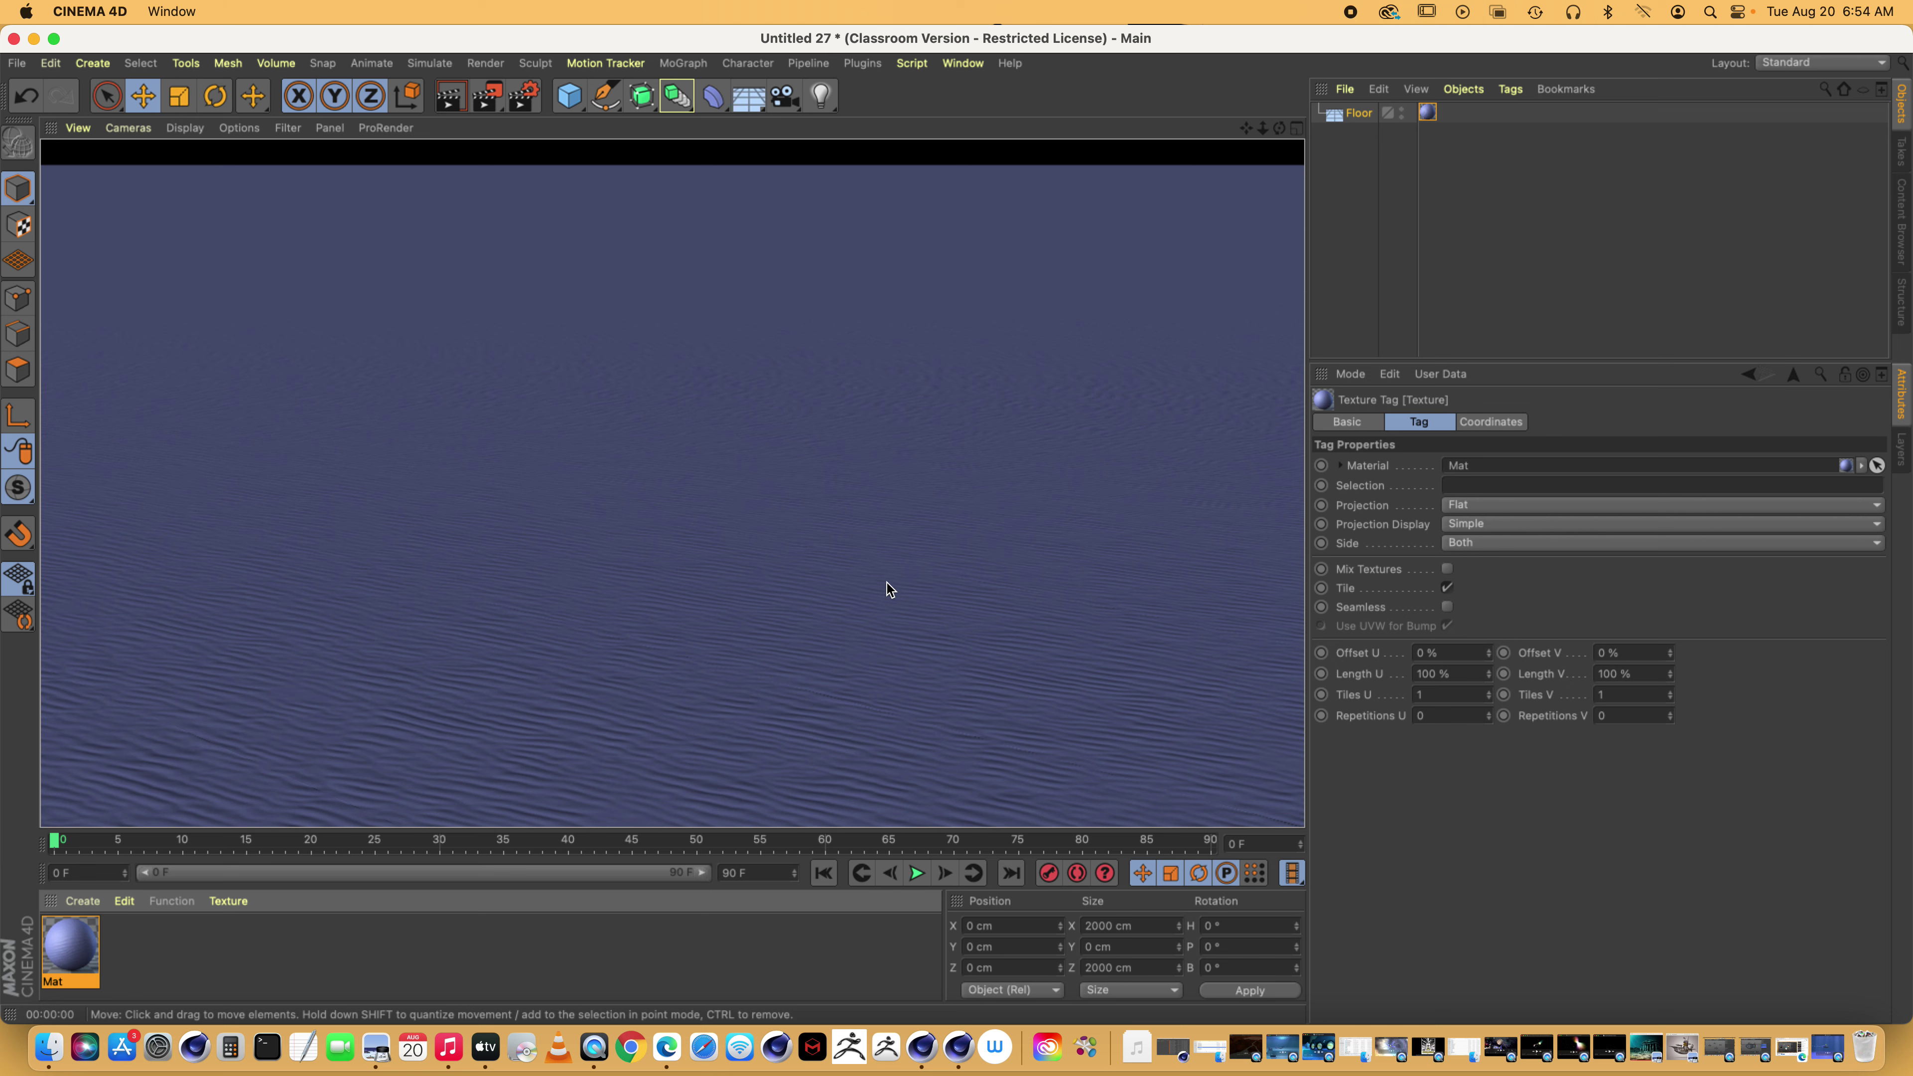
{"action": "left_click", "coordinate": [777, 143]}
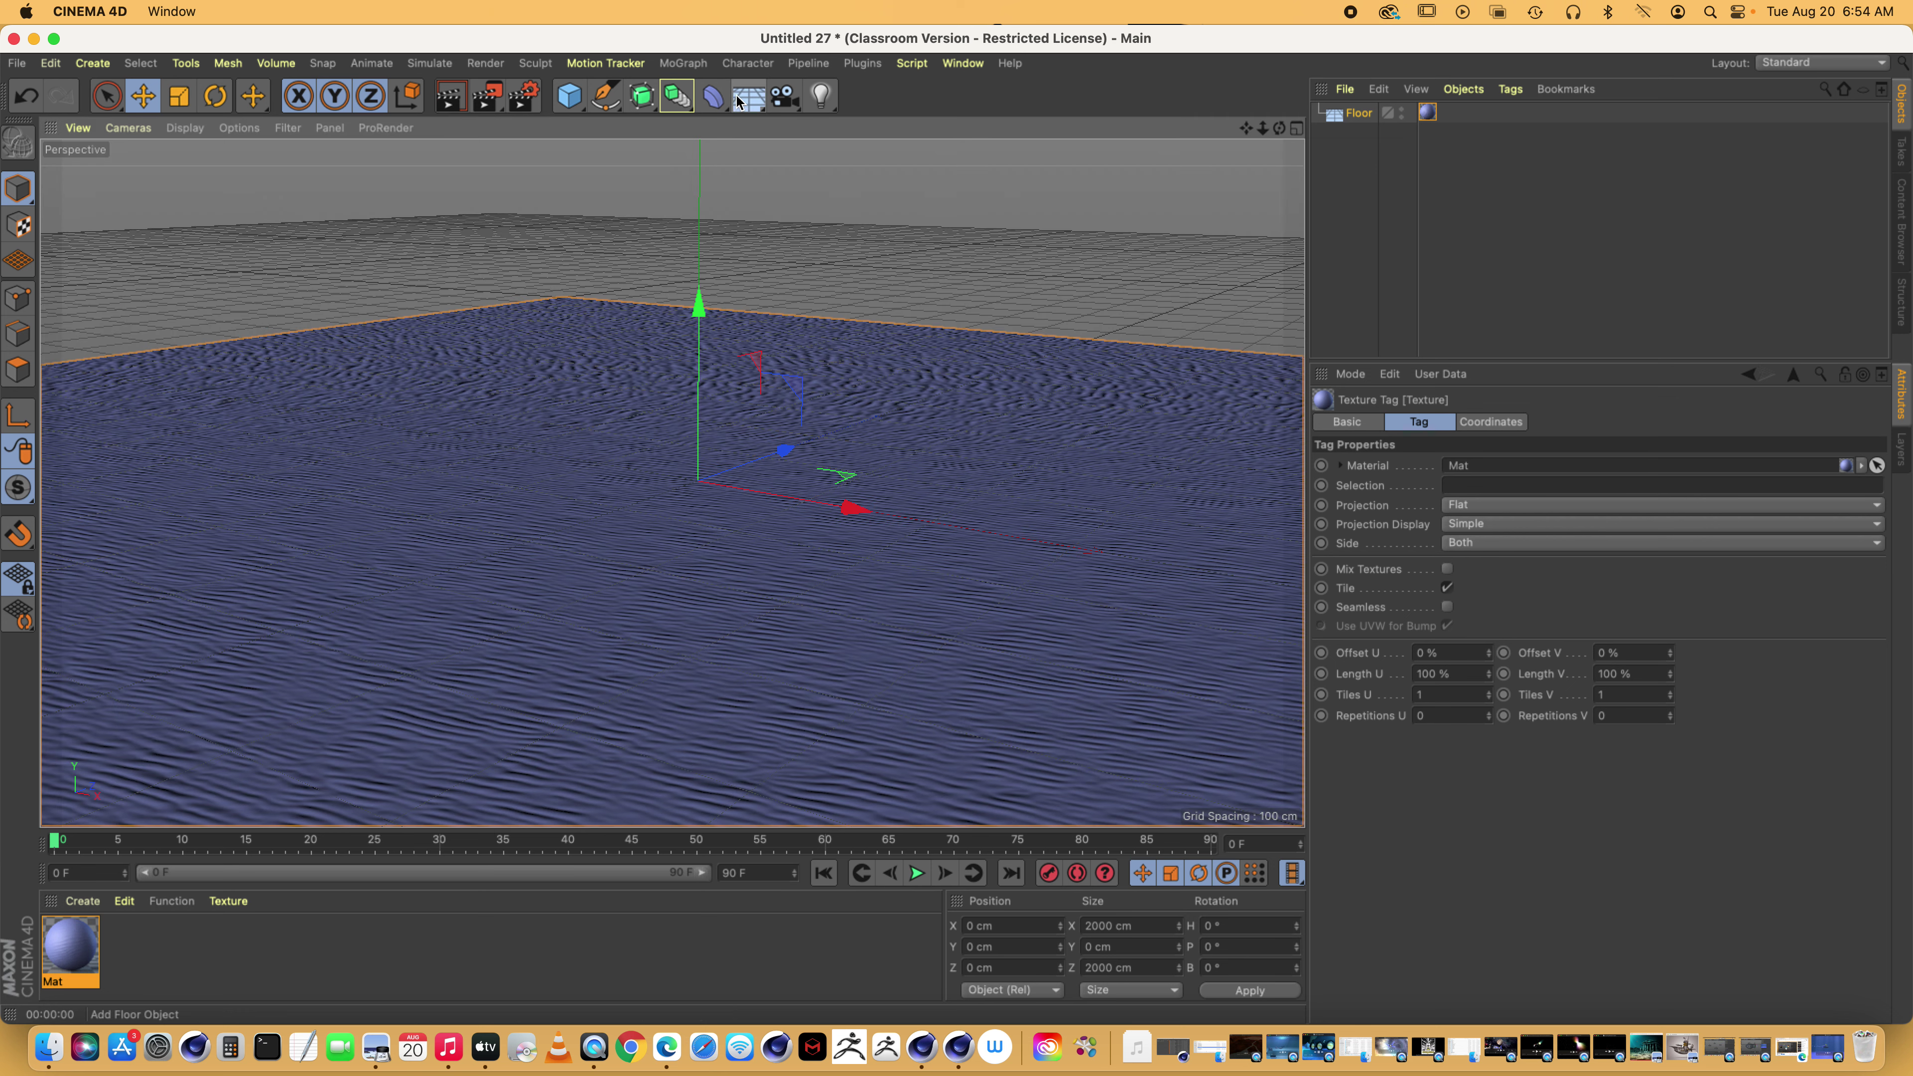
Add an Environment object and enable its fog with a blue color of H 228.22°, S 60.52 %, V 100 %
{"action": "left_click", "coordinate": [738, 100]}
{"action": "left_click", "coordinate": [836, 194]}
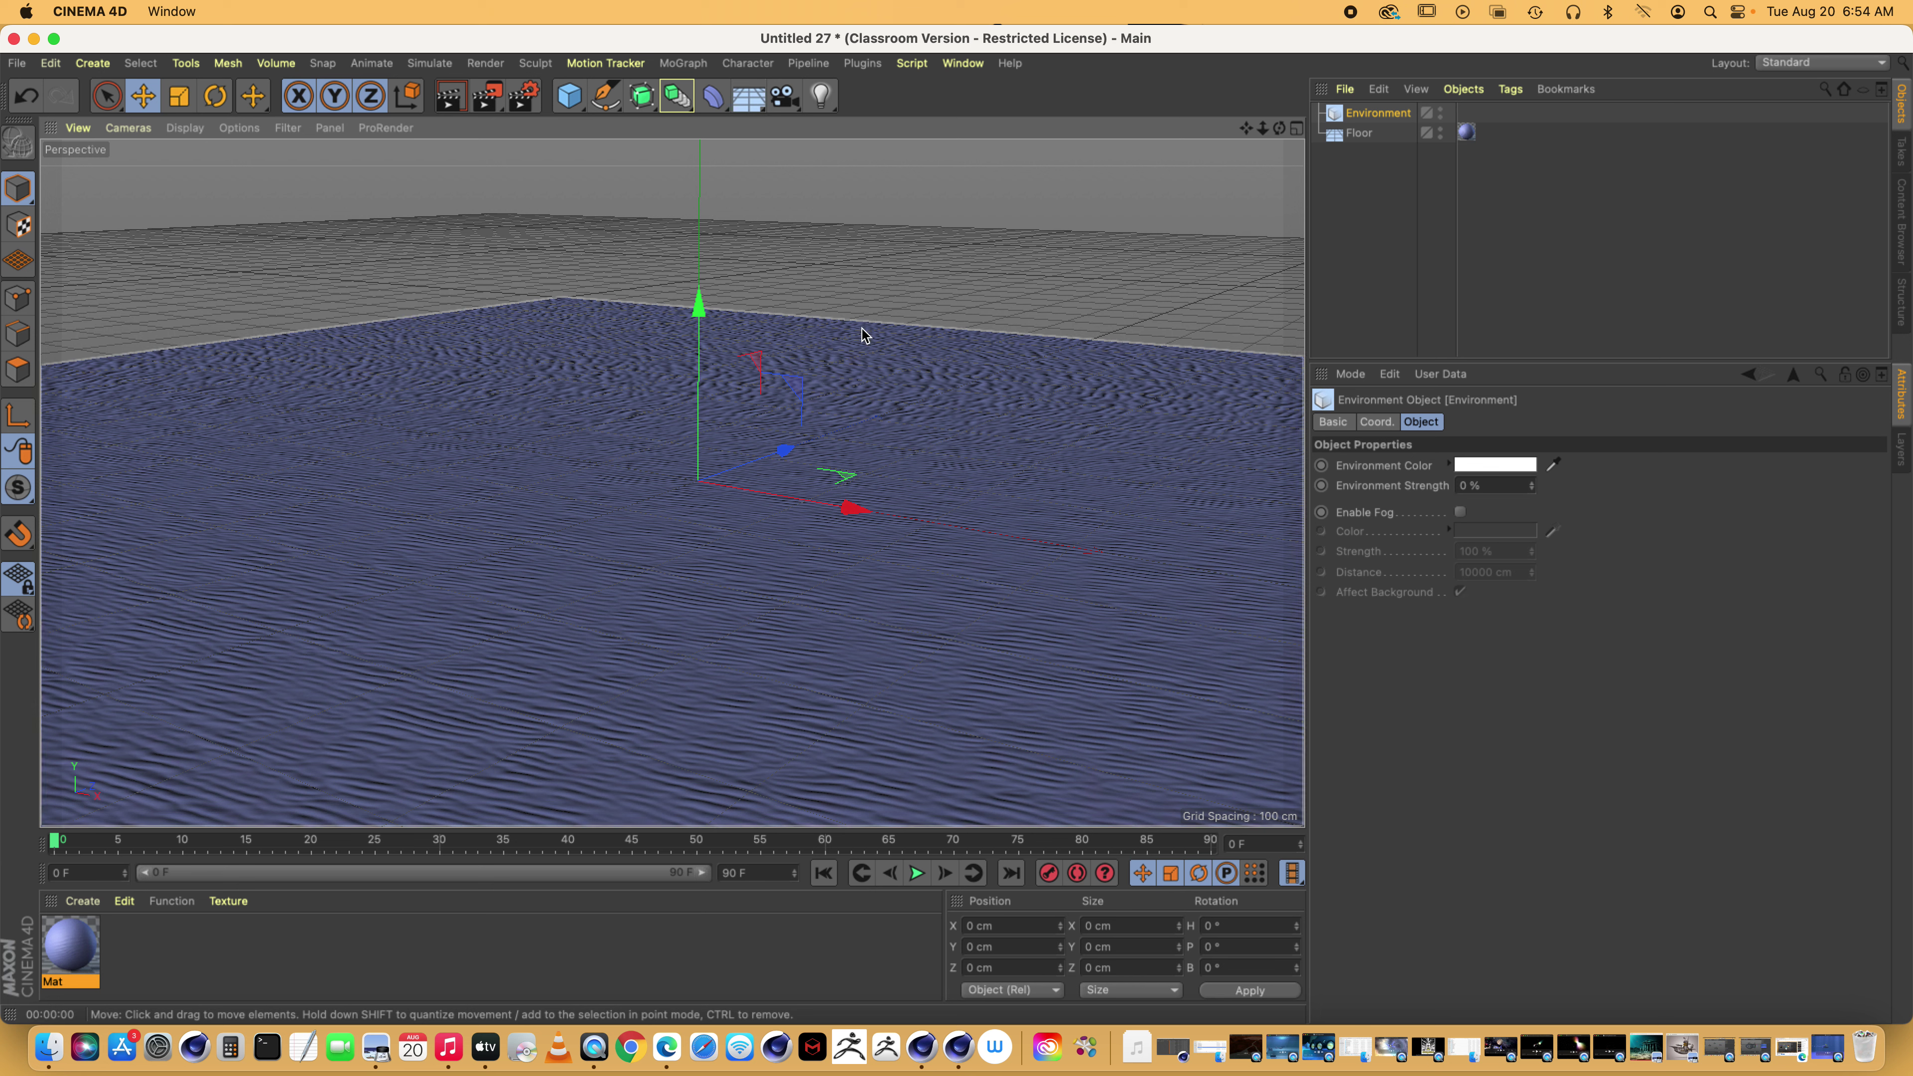
{"action": "left_click", "coordinate": [1459, 512]}
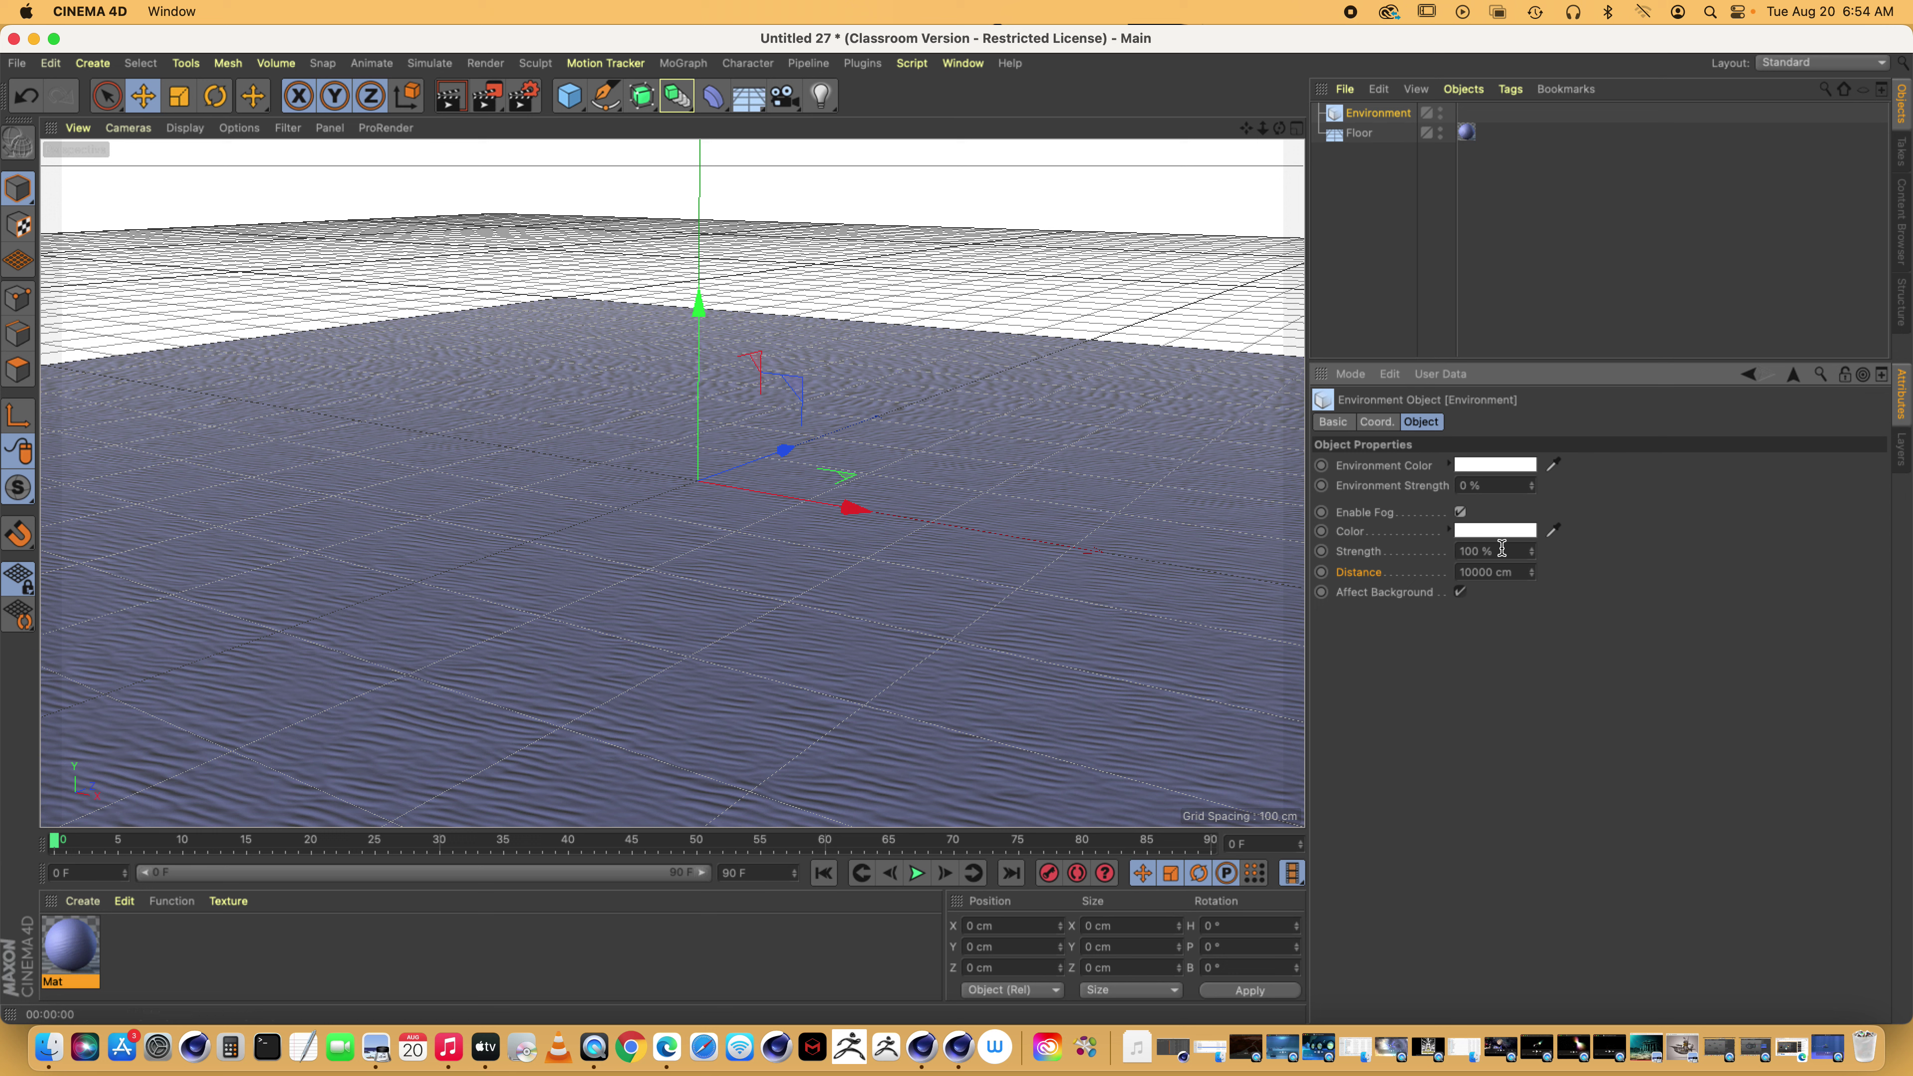
{"action": "left_click", "coordinate": [1494, 530]}
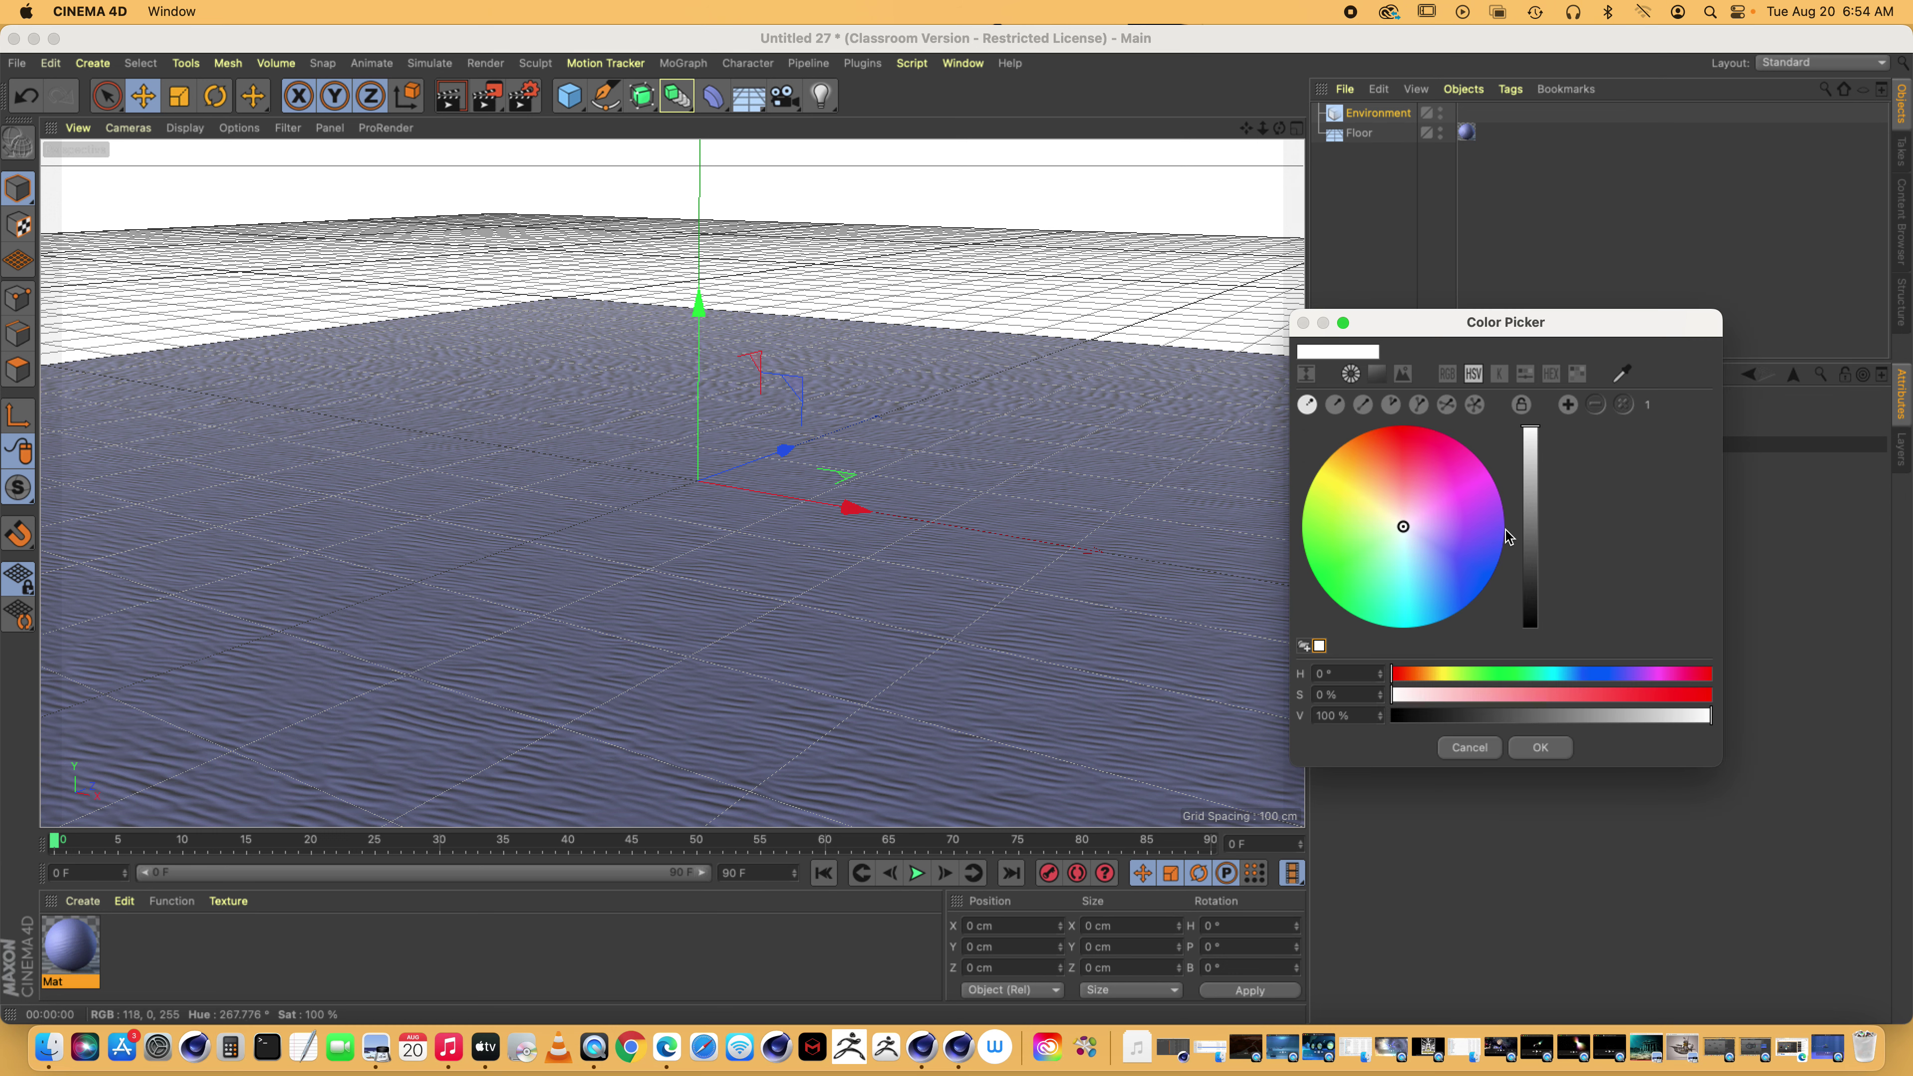
{"action": "left_click", "coordinate": [1474, 522]}
{"action": "left_click_drag", "start_coordinate": [1474, 521], "coordinate": [1448, 567]}
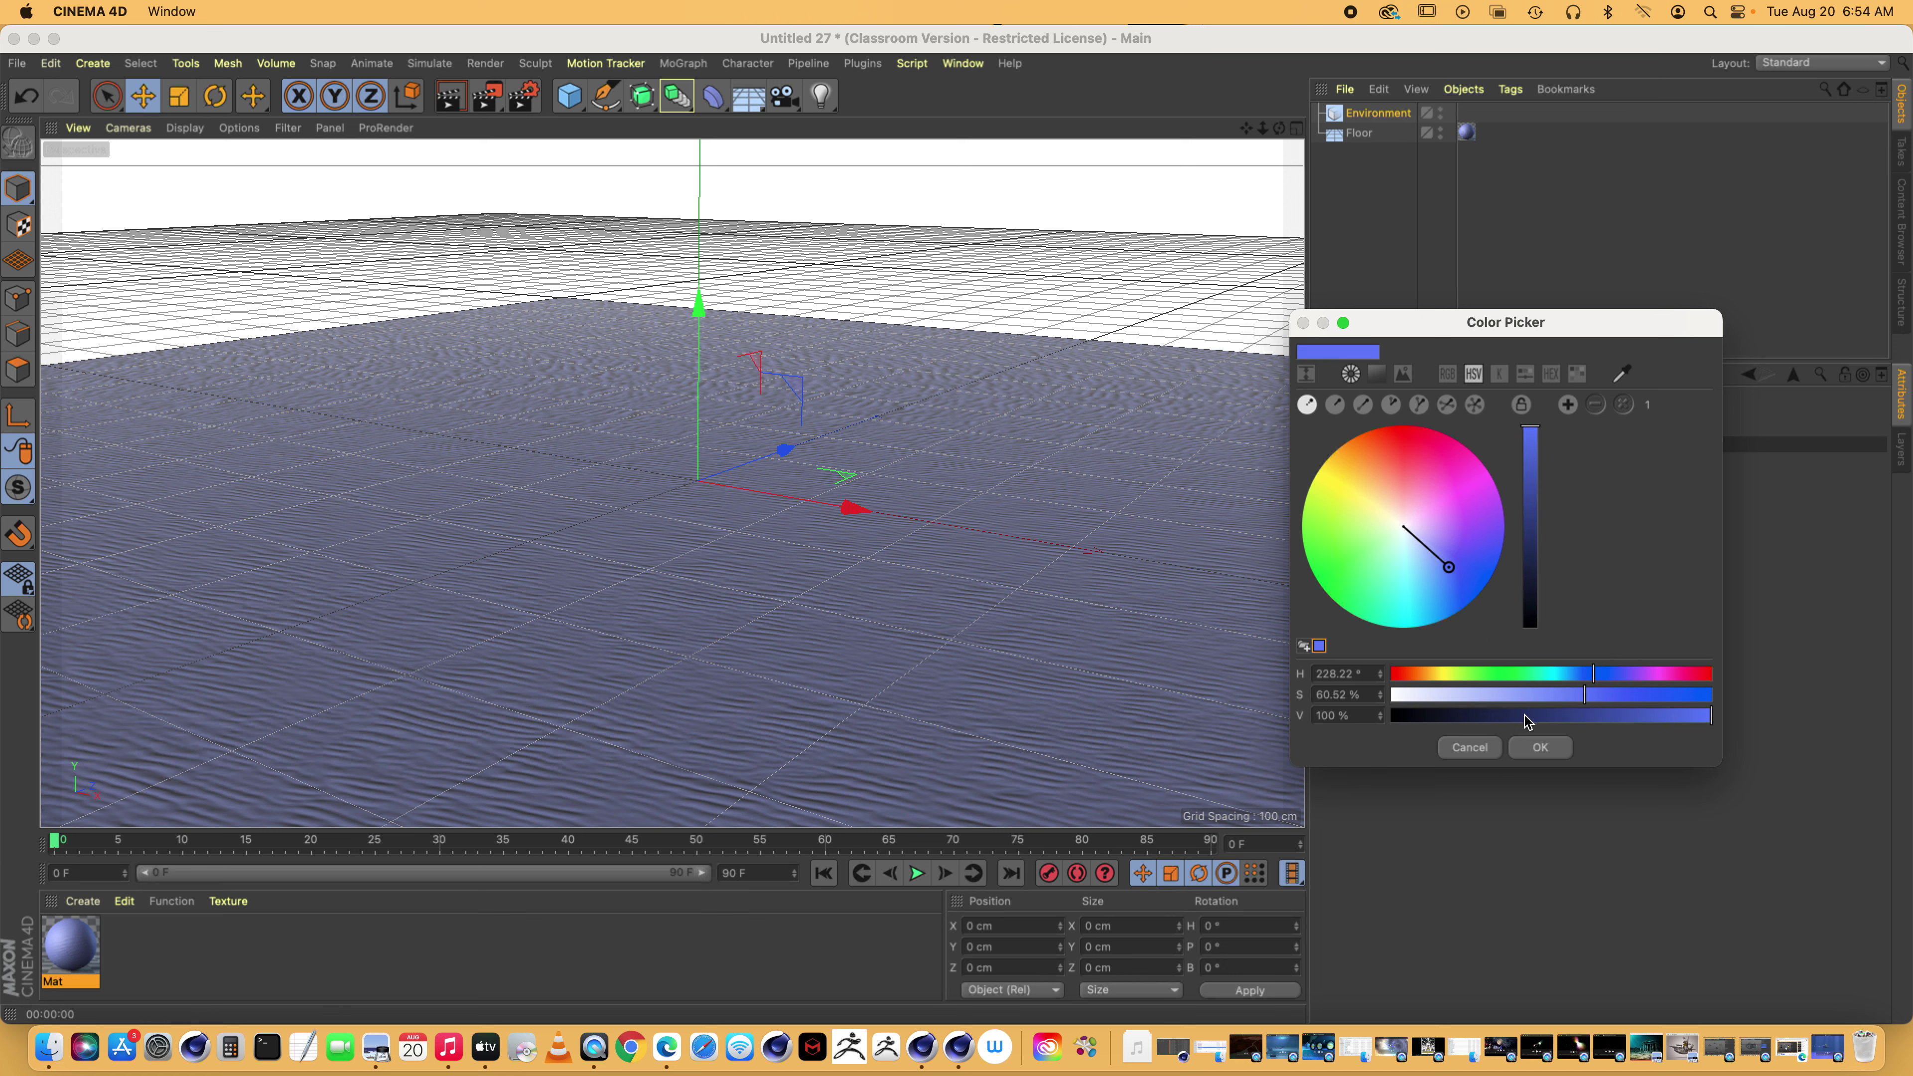
{"action": "left_click", "coordinate": [1537, 746]}
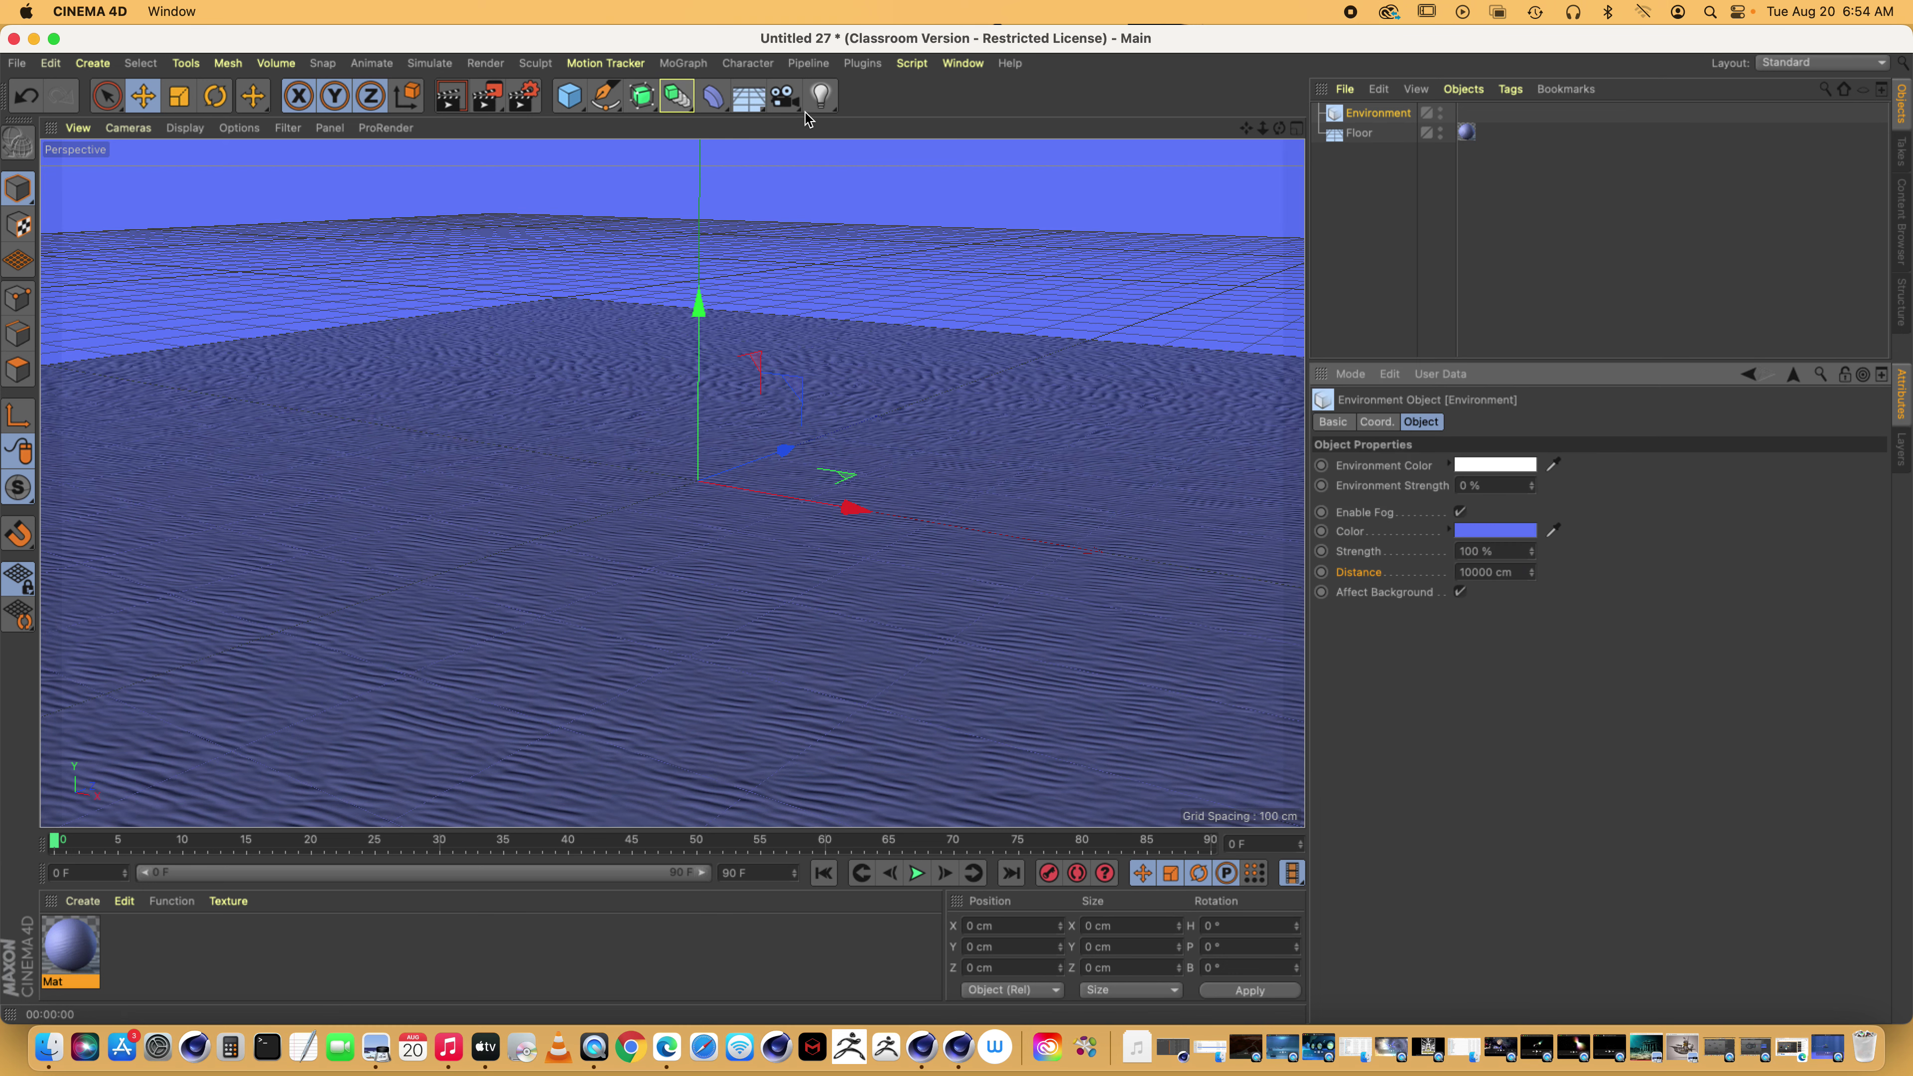
{"action": "left_click", "coordinate": [821, 95]}
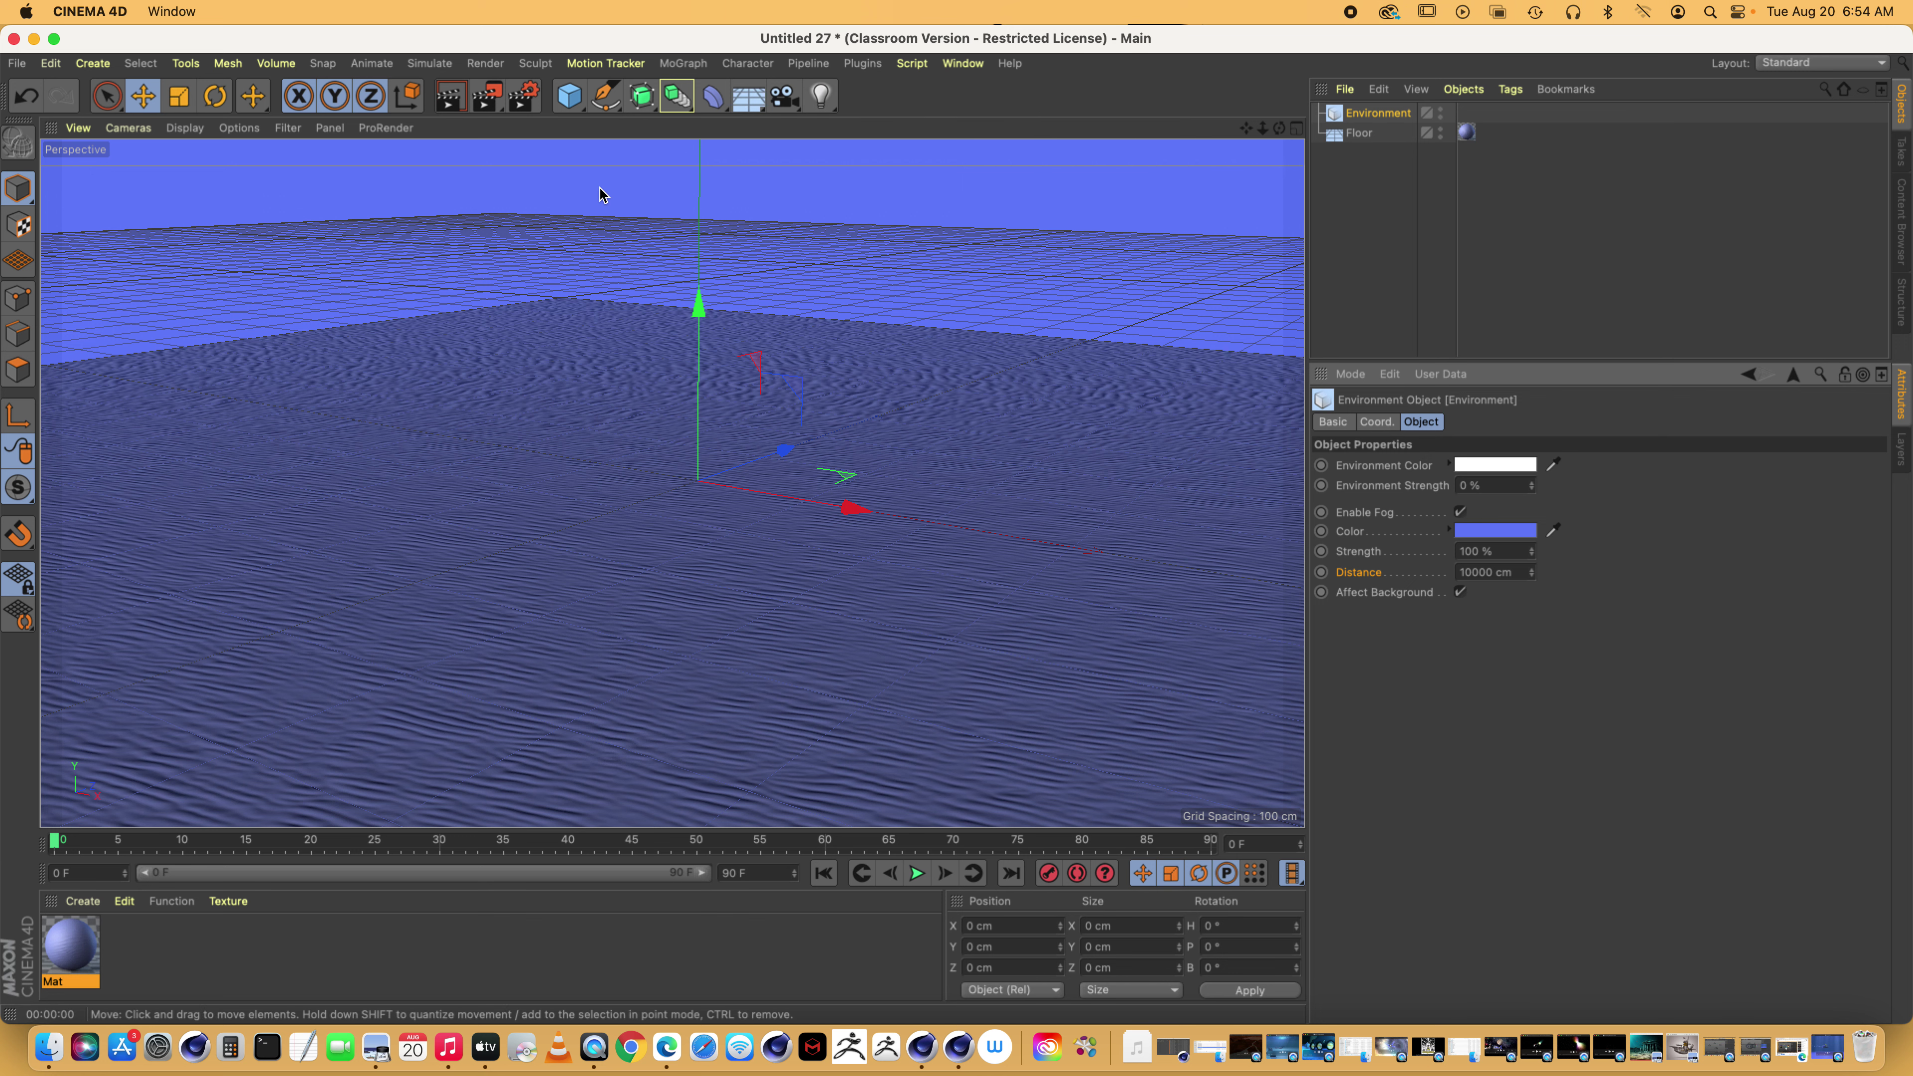
{"action": "left_click", "coordinate": [963, 63]}
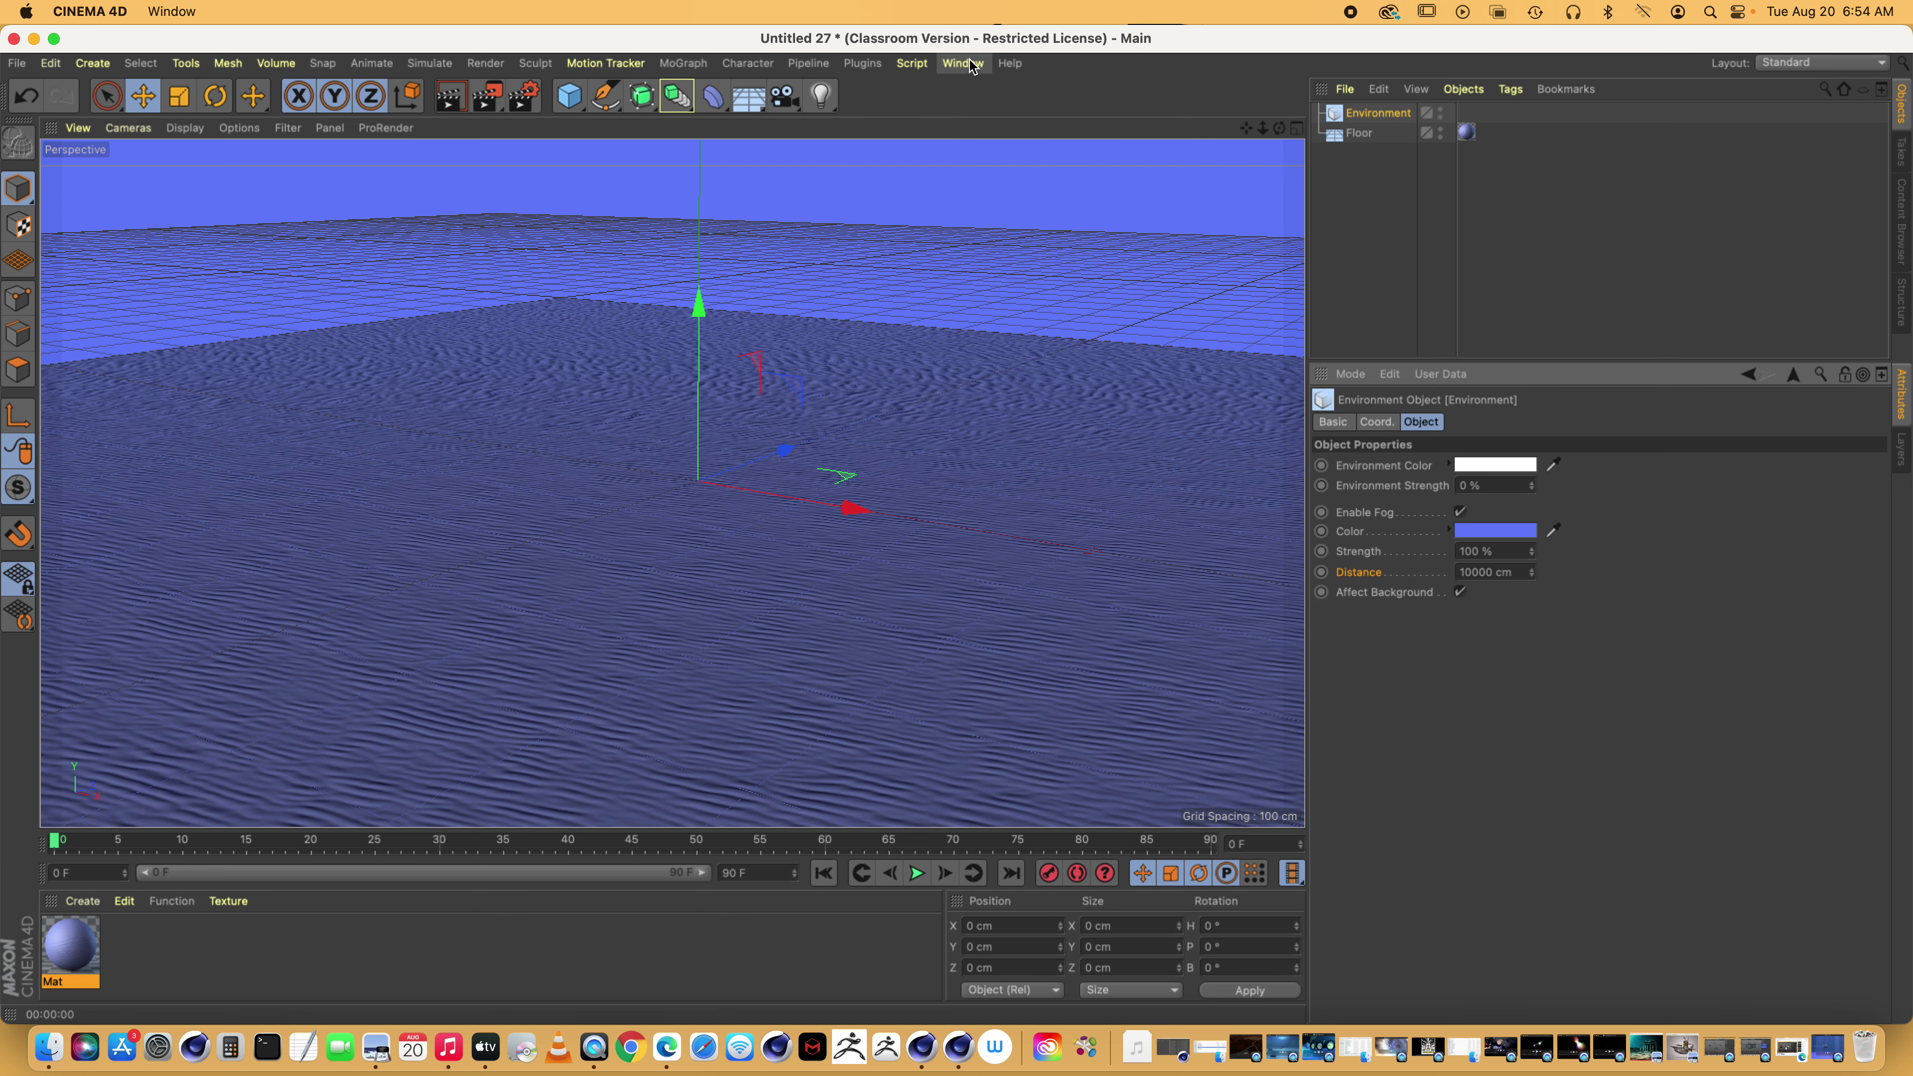
{"action": "mouse_move", "coordinate": [970, 67]}
{"action": "left_click", "coordinate": [824, 217]}
Add a Physical Sky object and load a blue sky preset with clouds, trying two neighbouring presets
{"action": "left_click", "coordinate": [749, 102]}
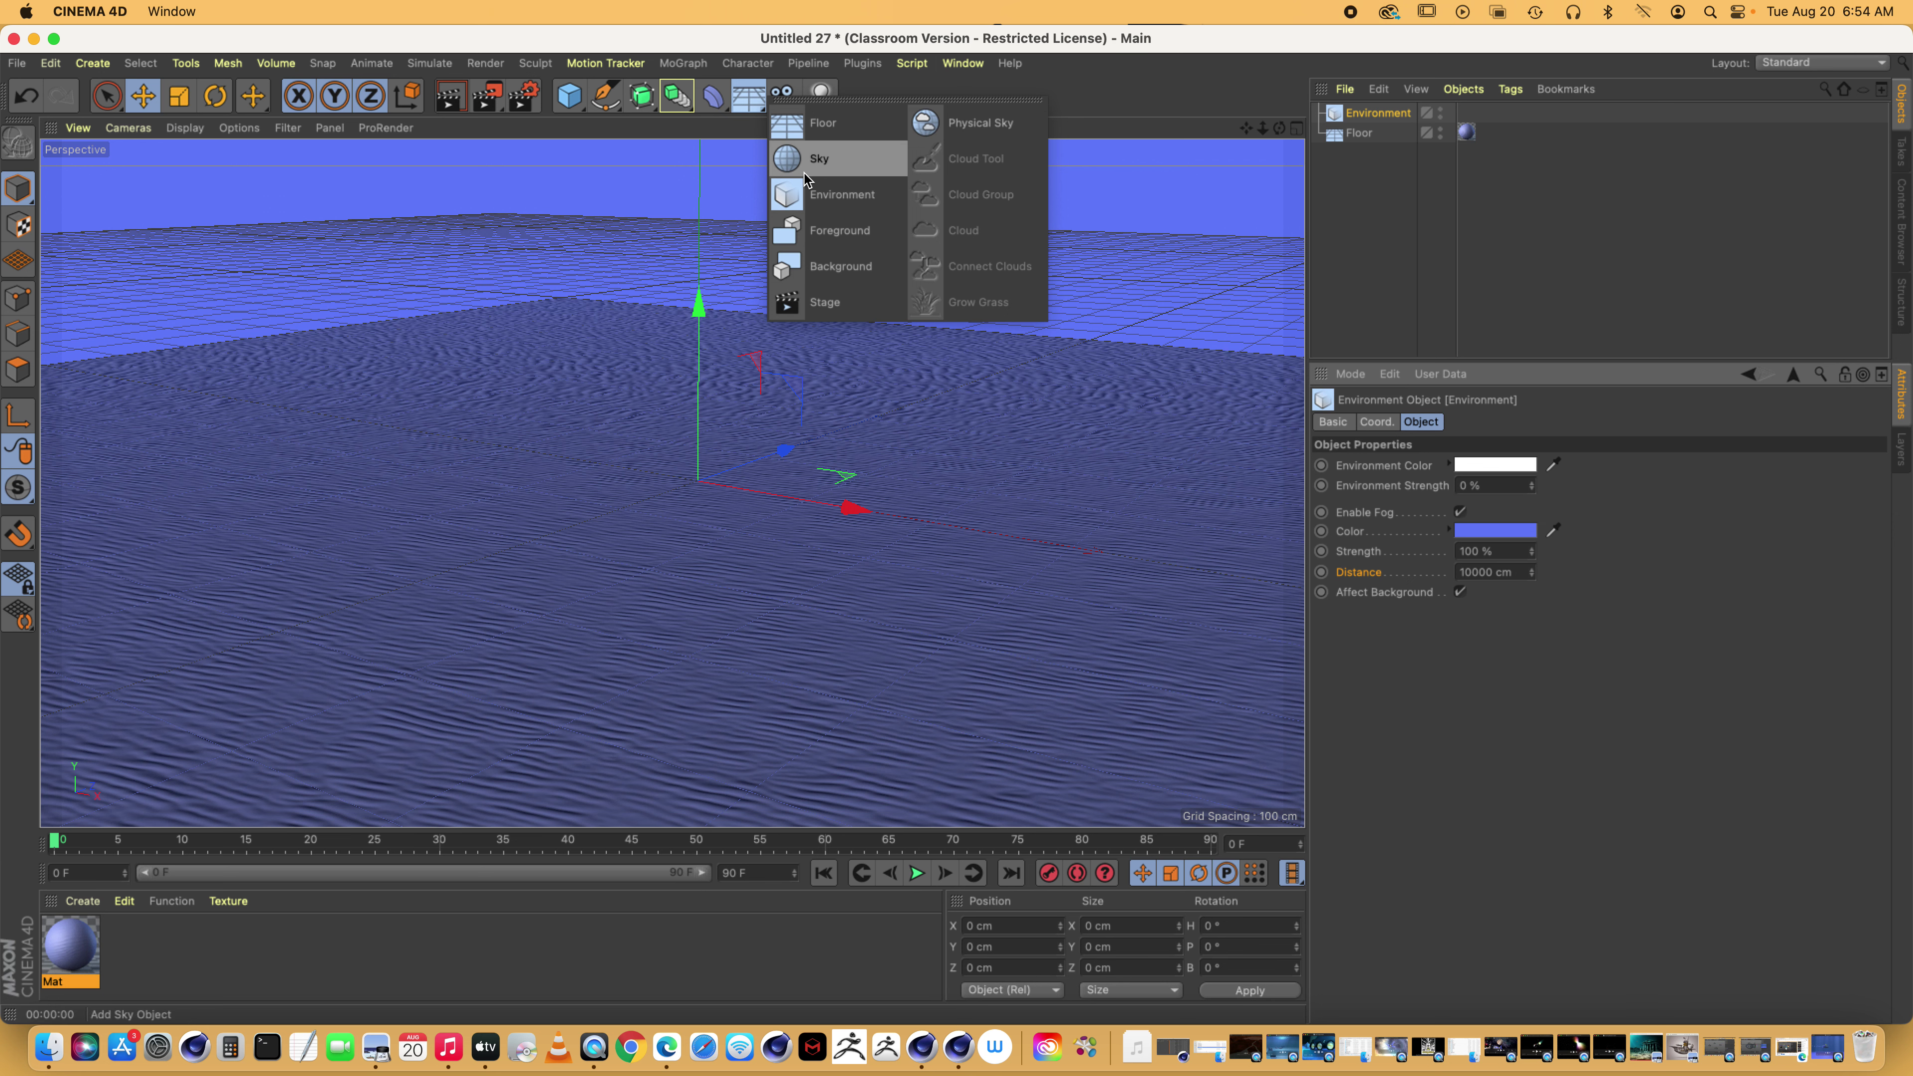
{"action": "left_click", "coordinate": [991, 125]}
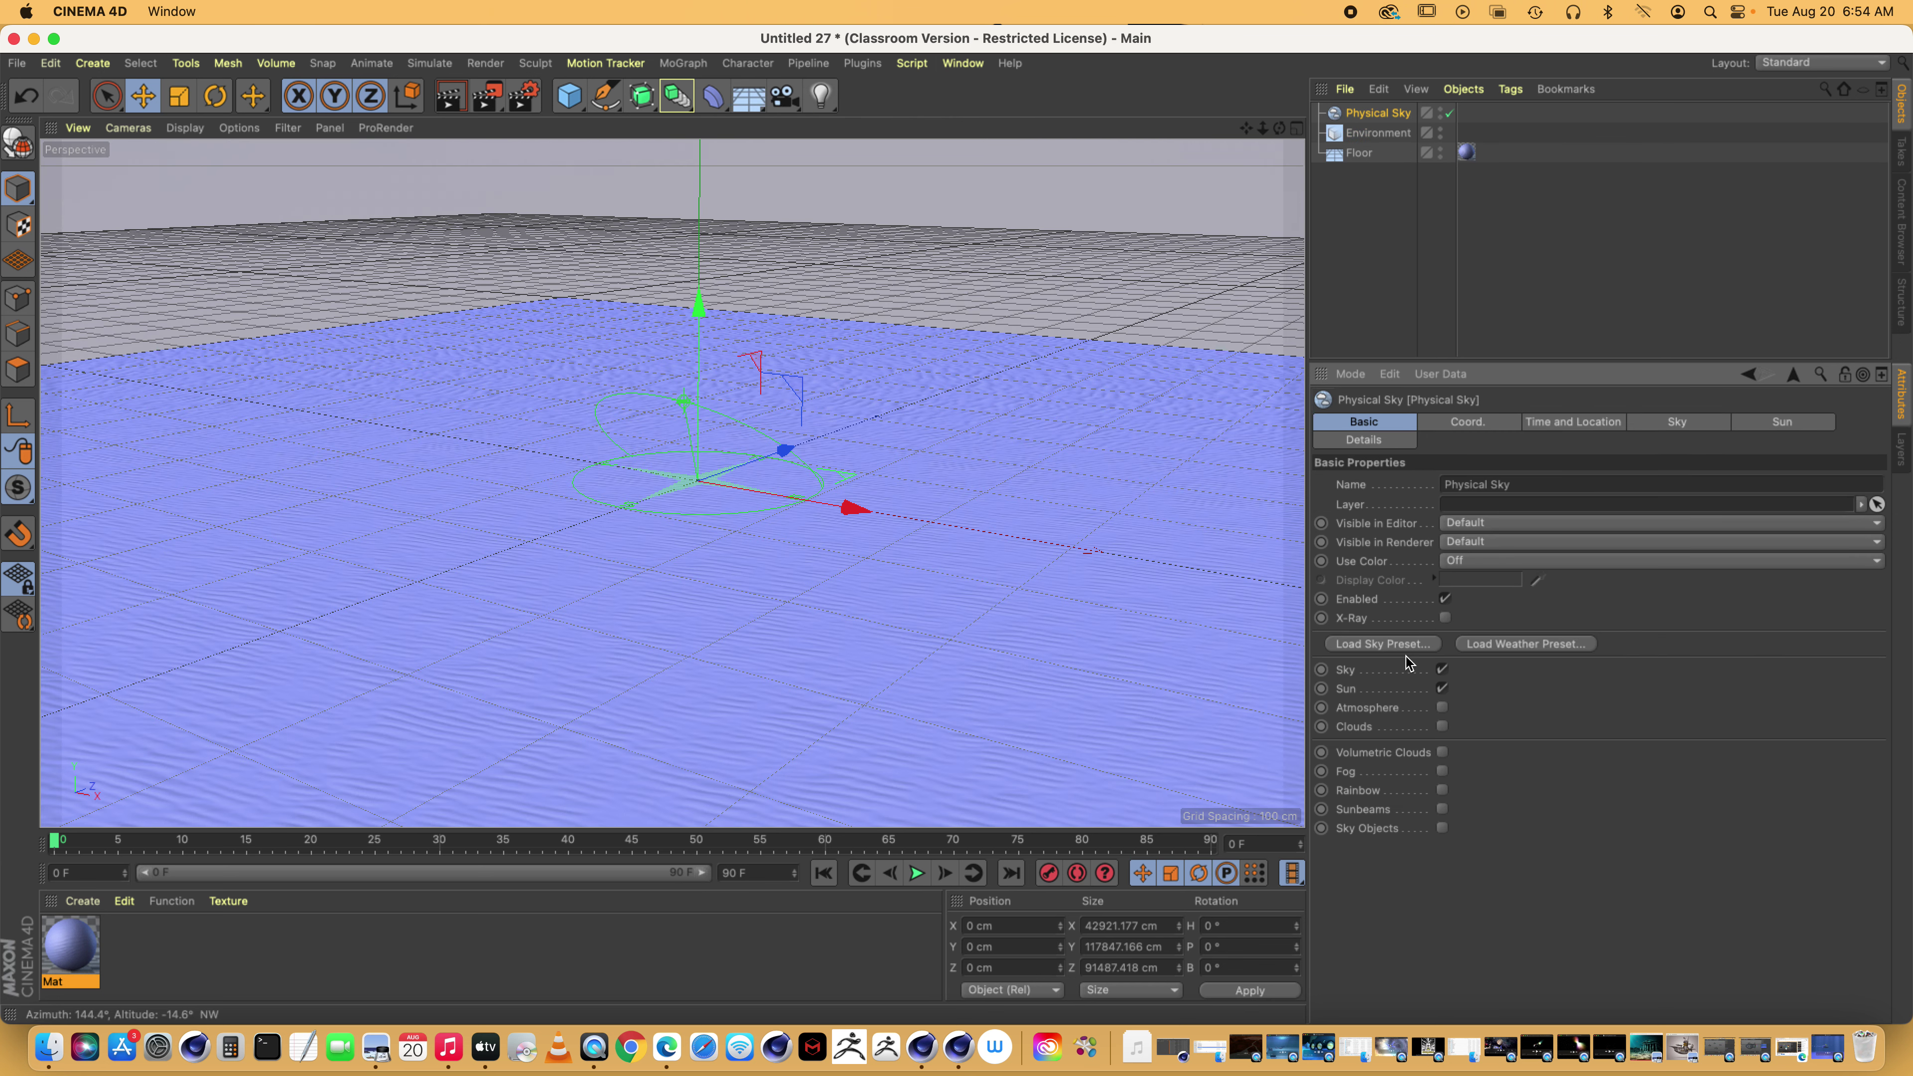
{"action": "left_click", "coordinate": [1397, 642]}
{"action": "scroll", "coordinate": [1437, 653], "scroll_direction": "down", "scroll_amount": 2}
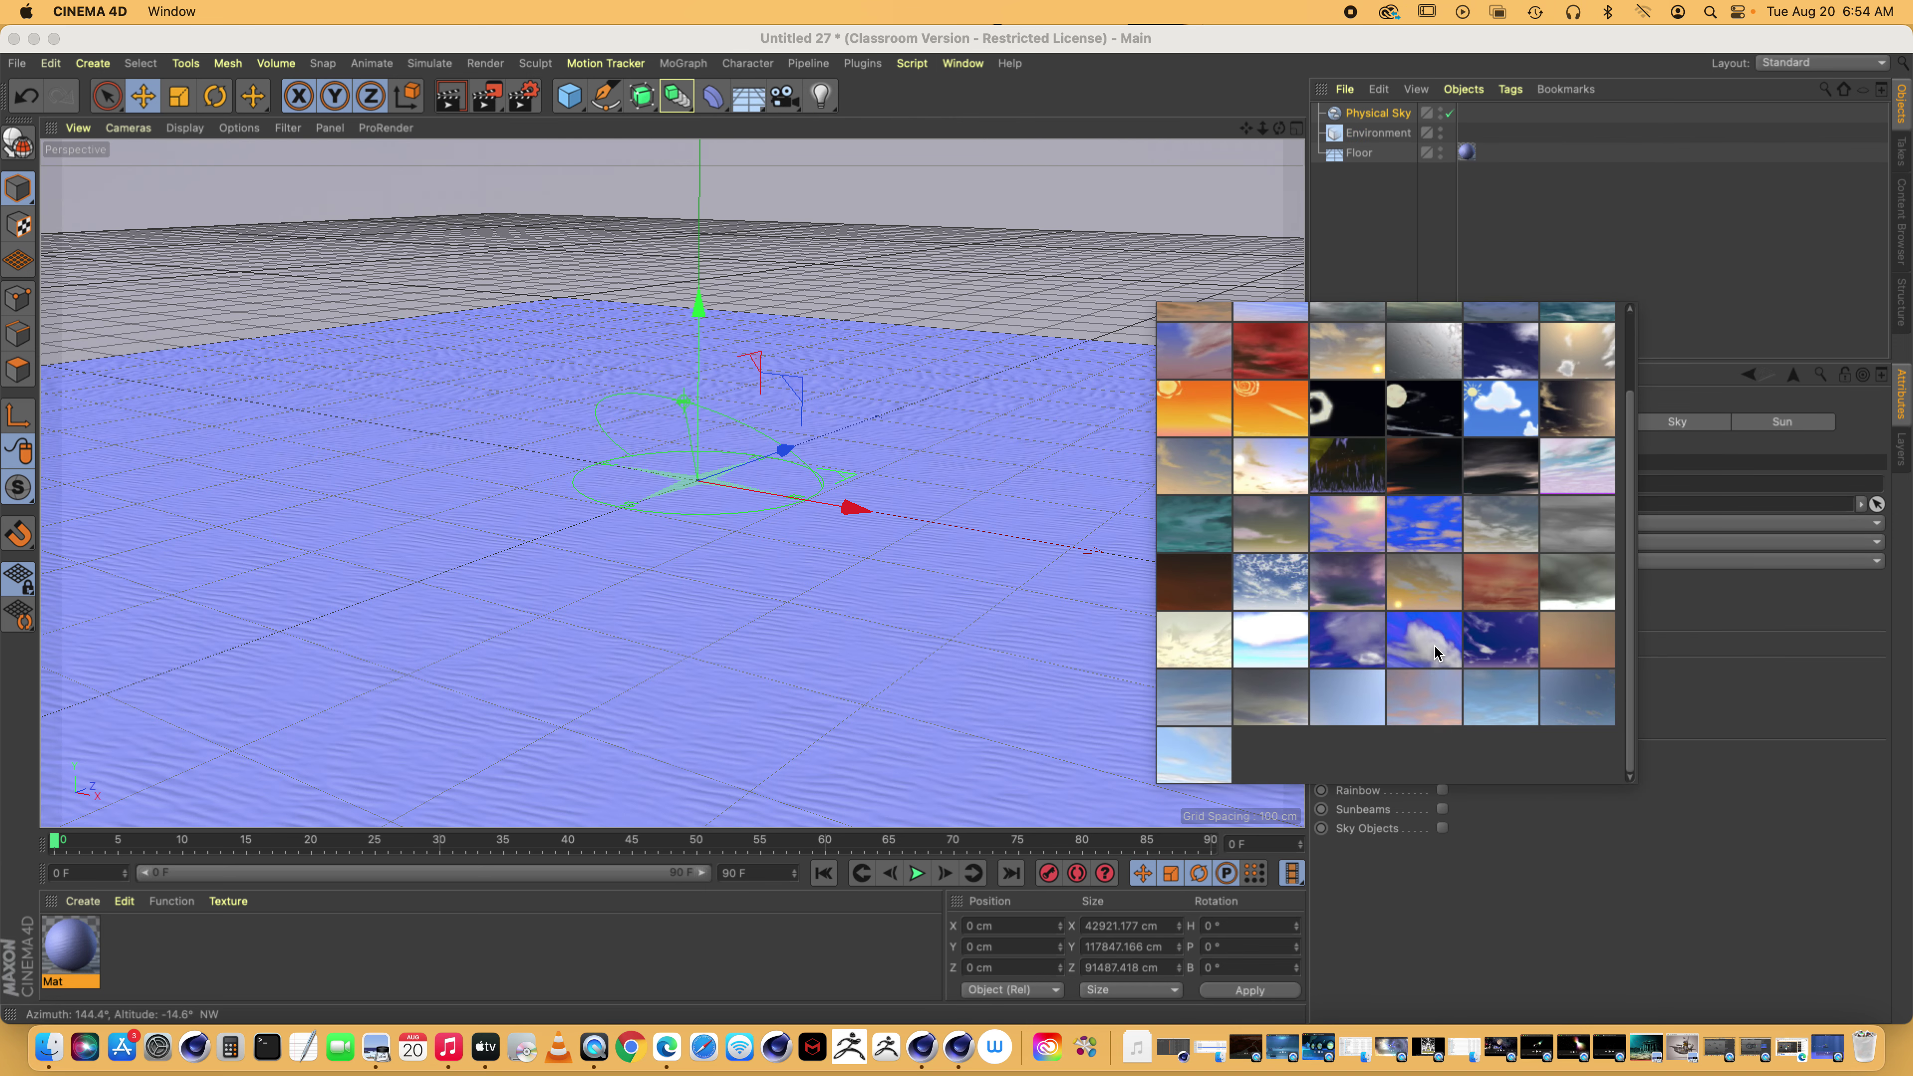
{"action": "left_click", "coordinate": [1444, 653]}
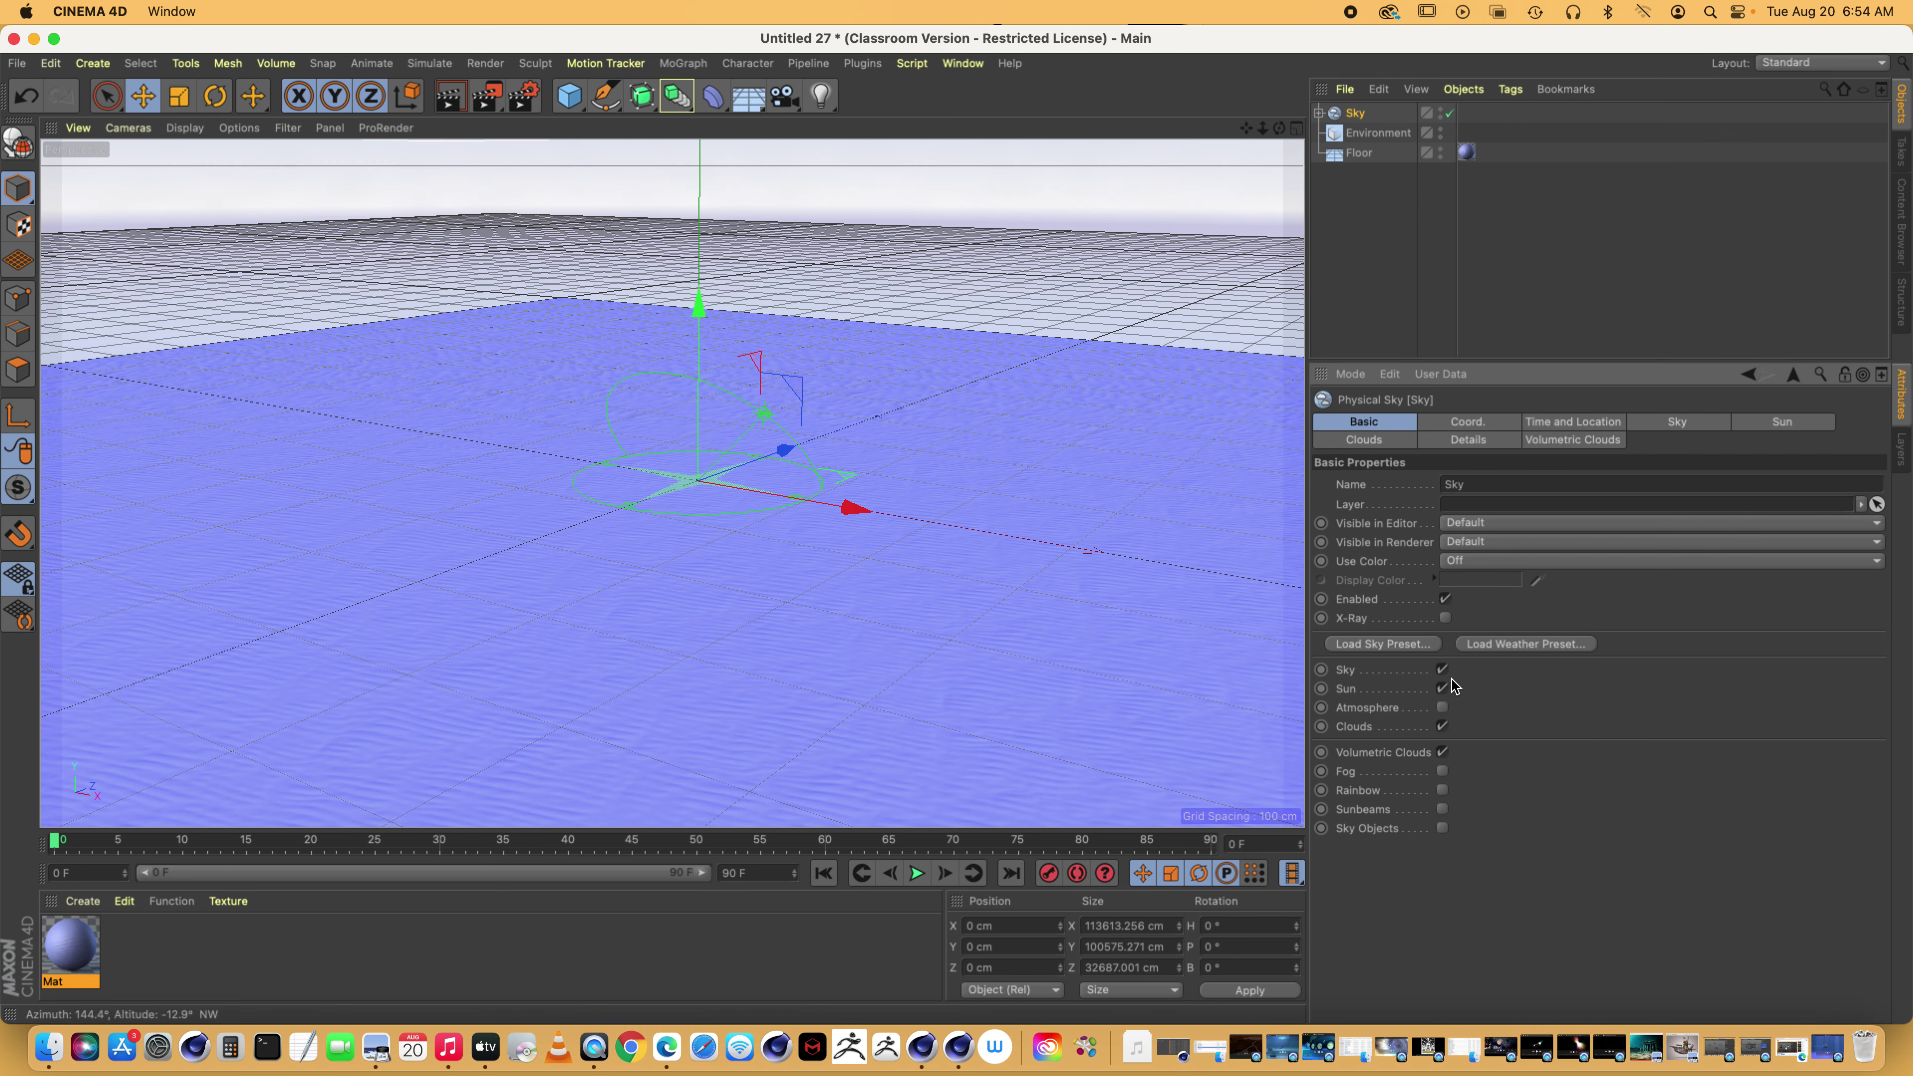
{"action": "left_click", "coordinate": [1383, 644]}
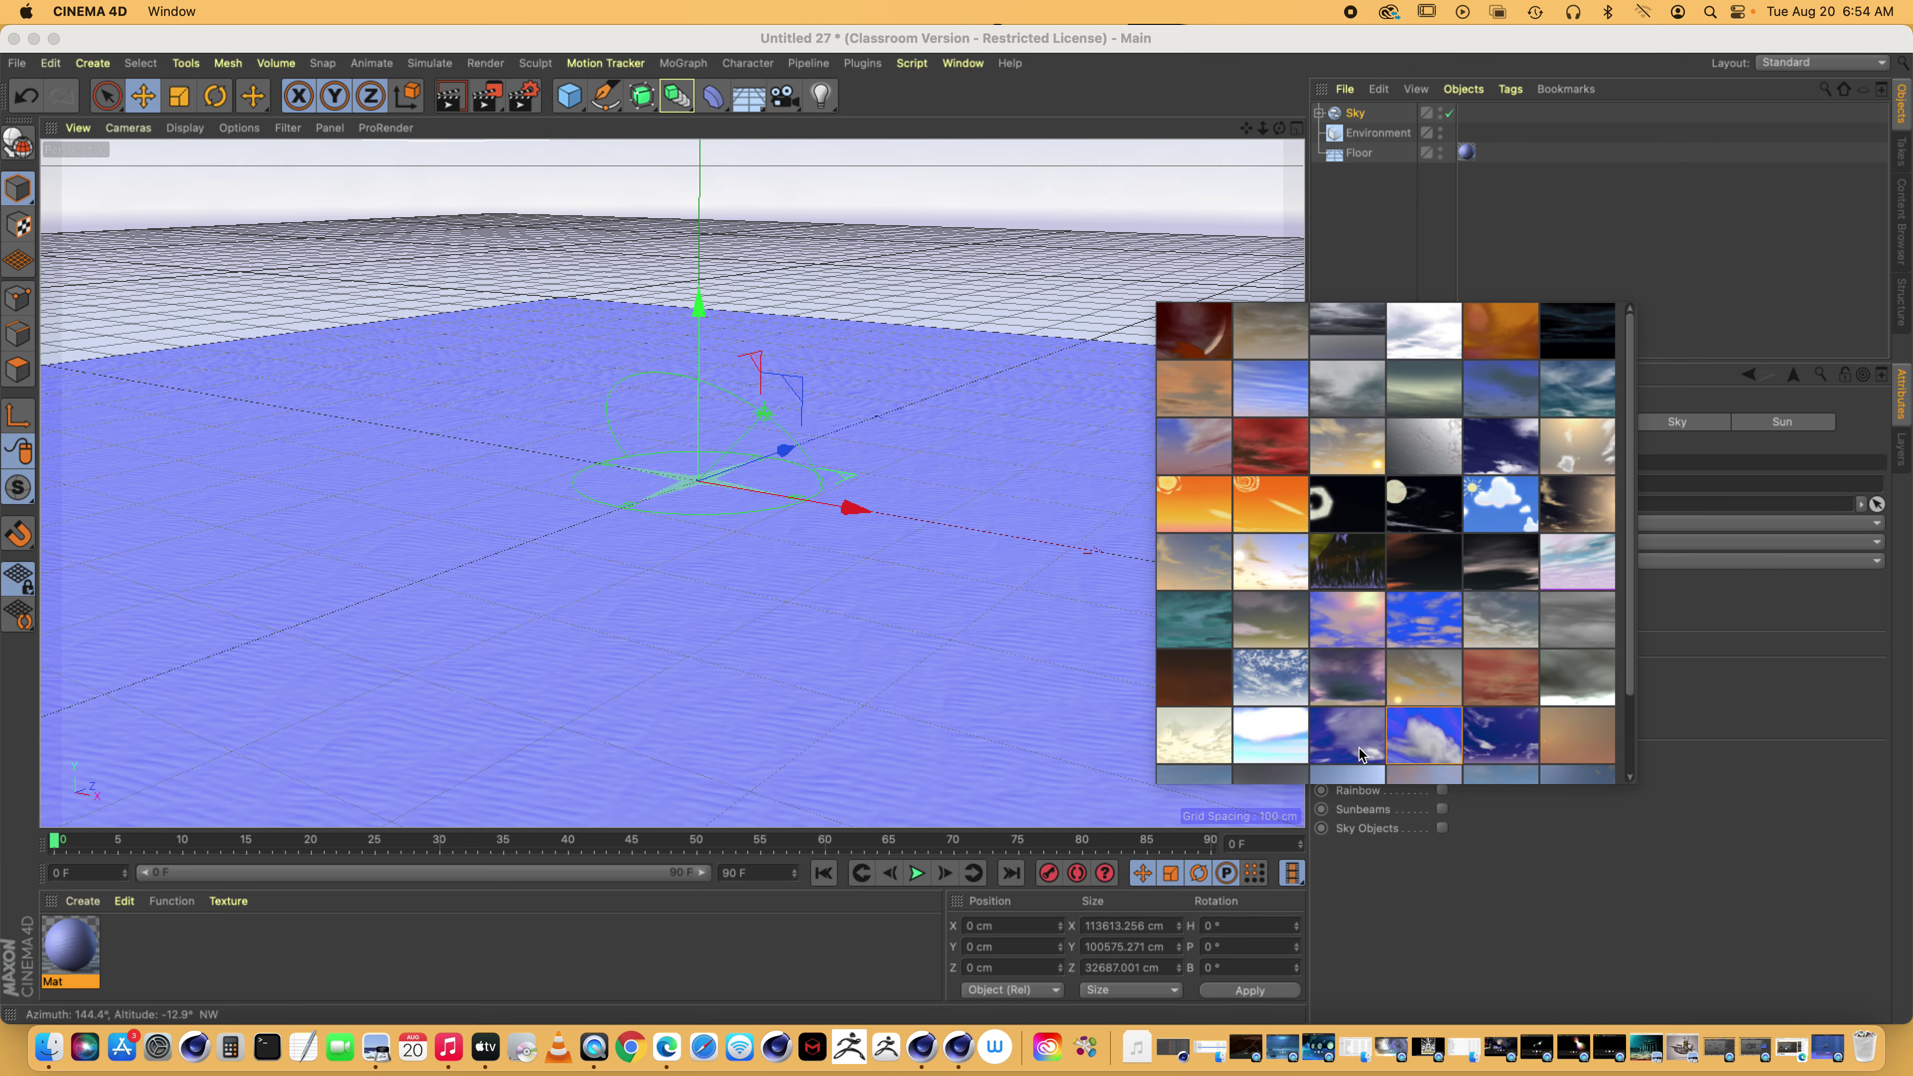
{"action": "left_click", "coordinate": [1387, 750]}
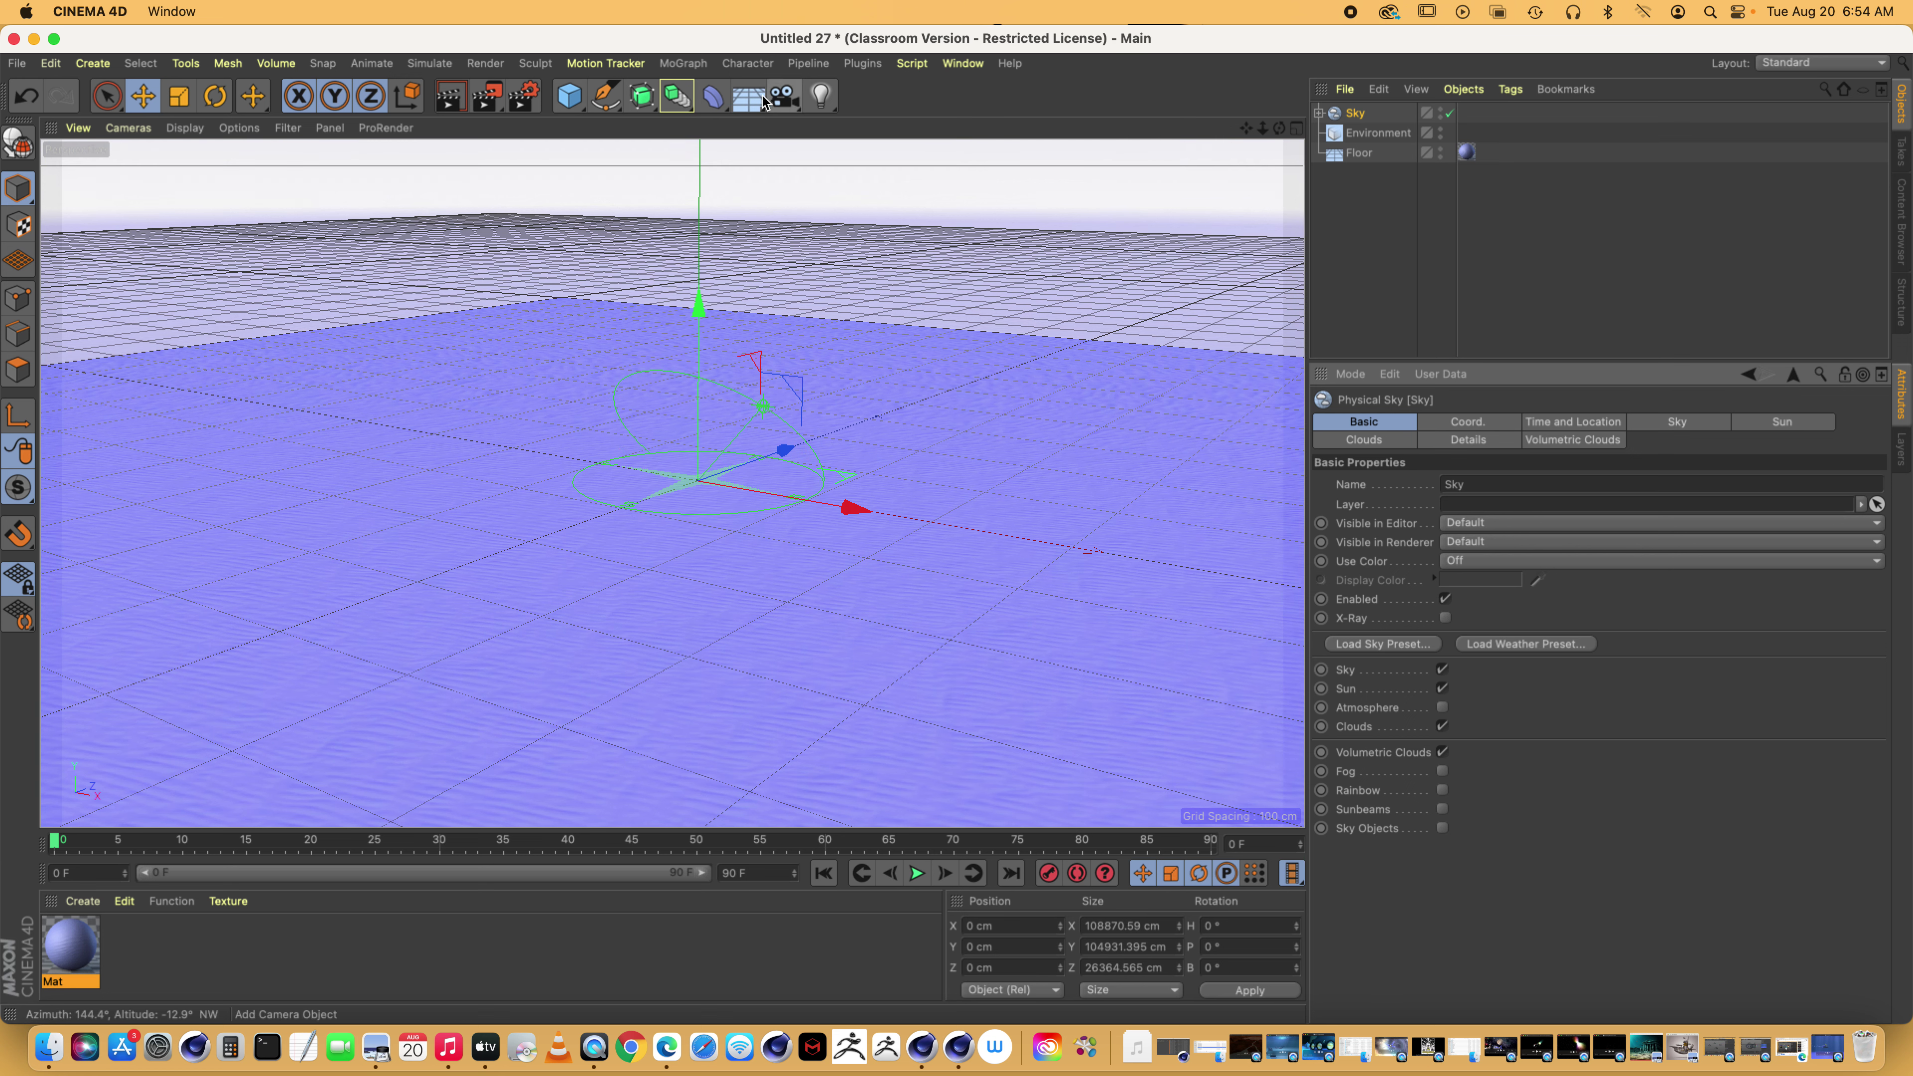
Add a second Floor object and raise it to about Y 261 cm above the first, viewing its underside
{"action": "left_click", "coordinate": [744, 106]}
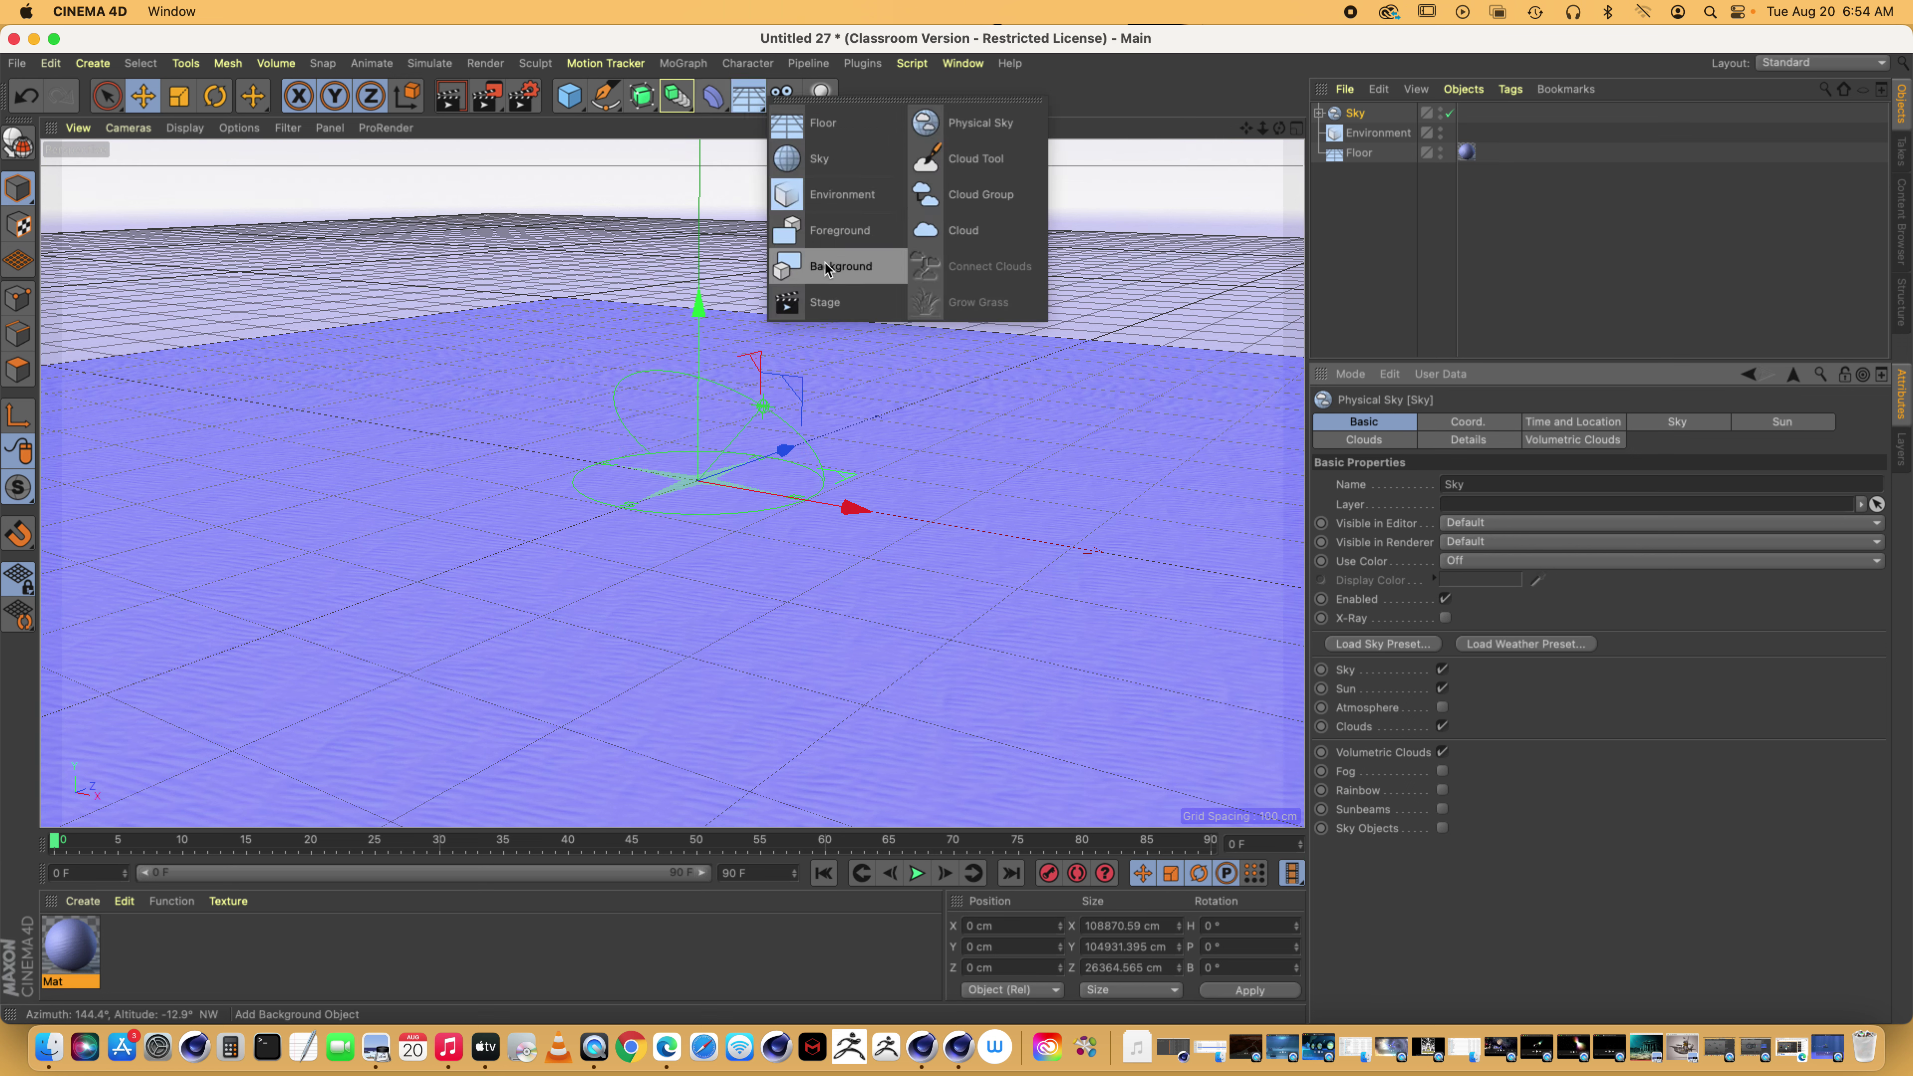
{"action": "left_click", "coordinate": [805, 126]}
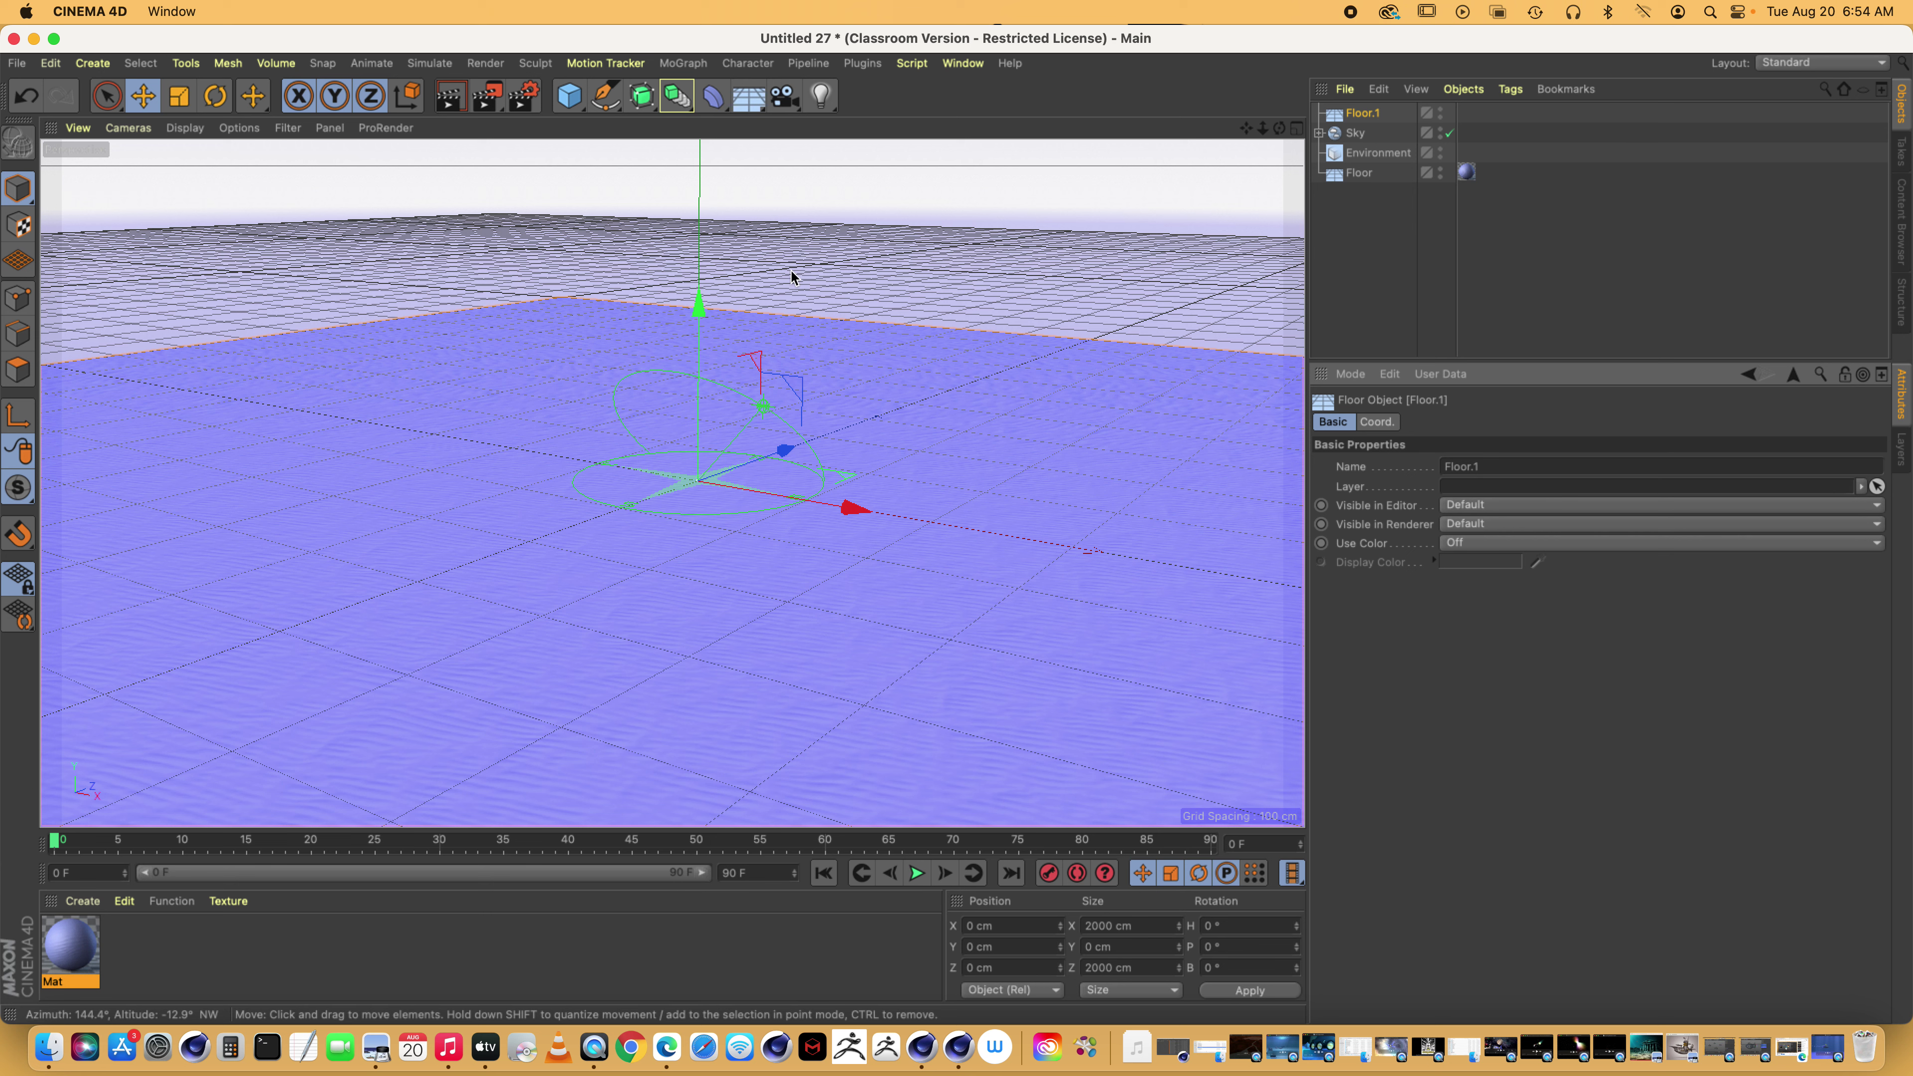
{"action": "left_click_drag", "start_coordinate": [687, 331], "coordinate": [723, 316]}
{"action": "left_click_drag", "start_coordinate": [1279, 129], "coordinate": [1245, 196]}
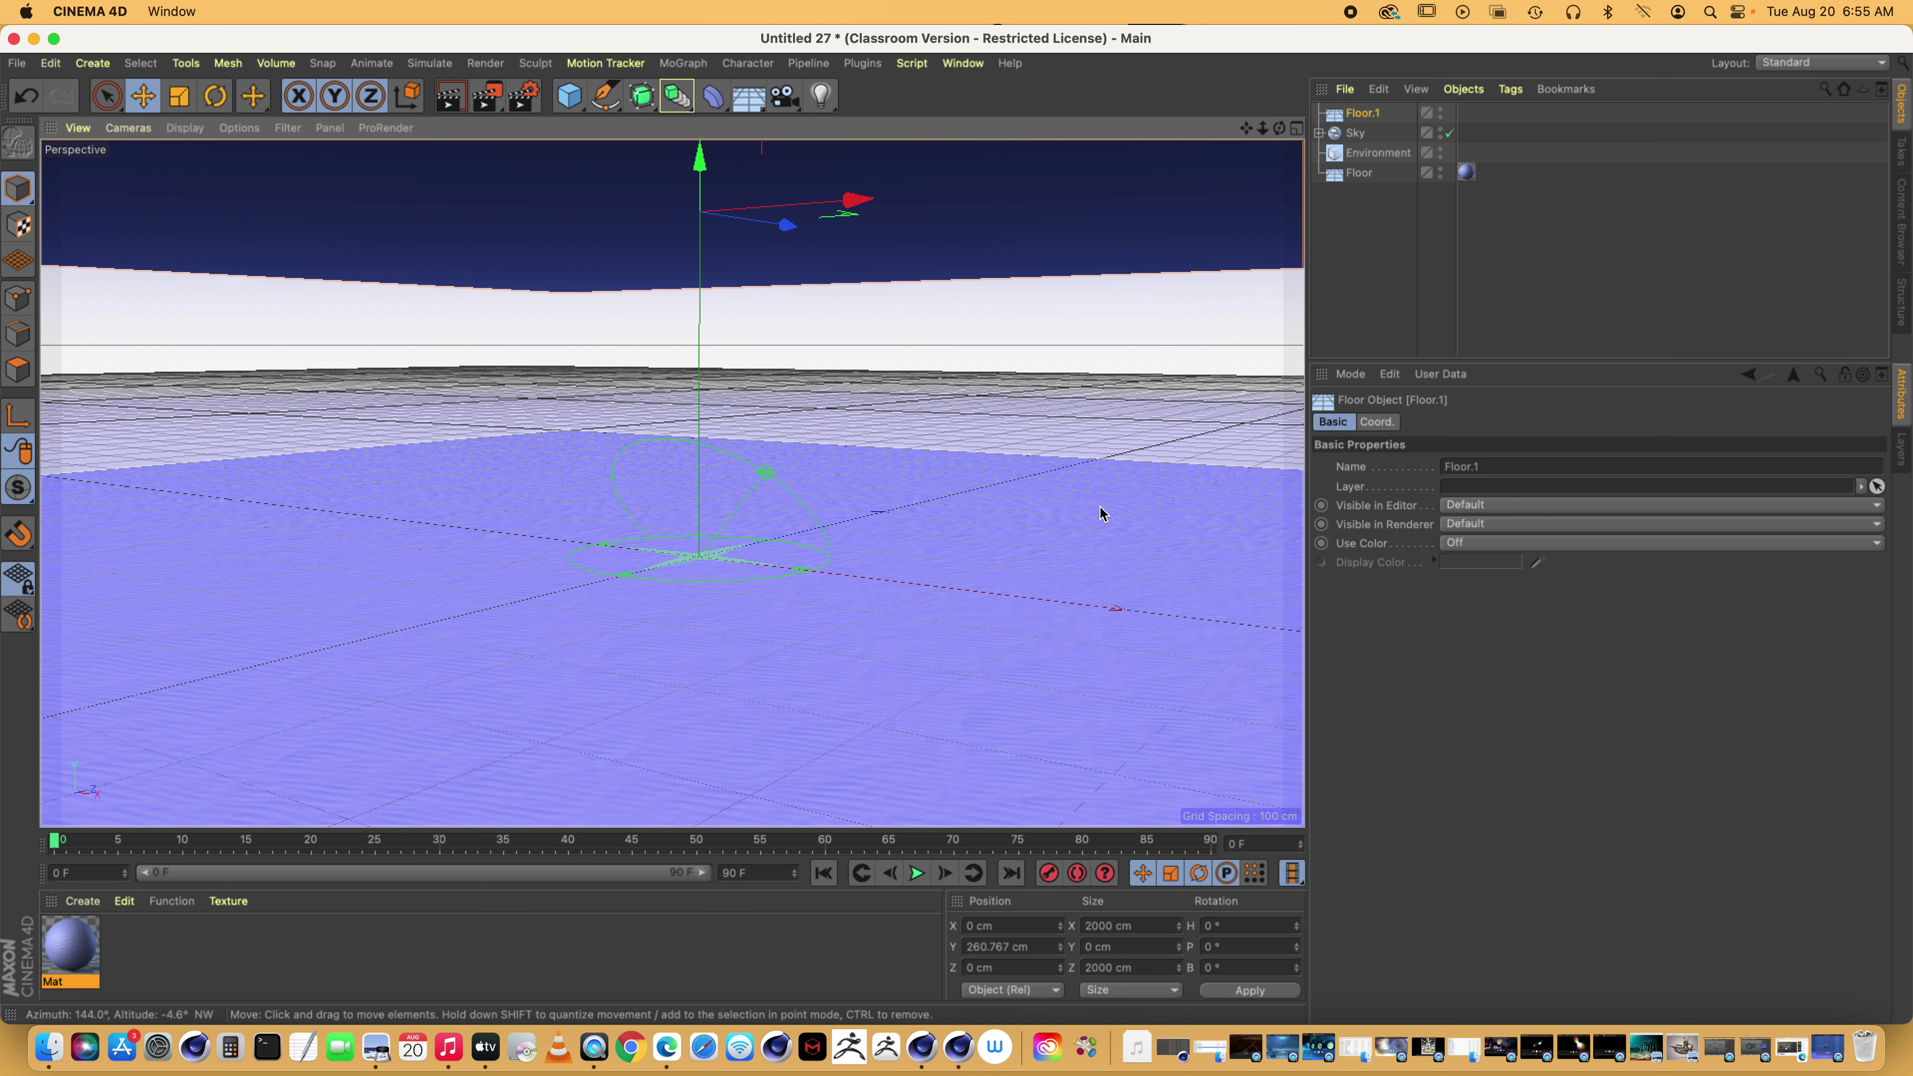
Switch to the underwater2023 h.c4d project and copy its dark blue Mat.1 water material
{"action": "left_click", "coordinate": [952, 64]}
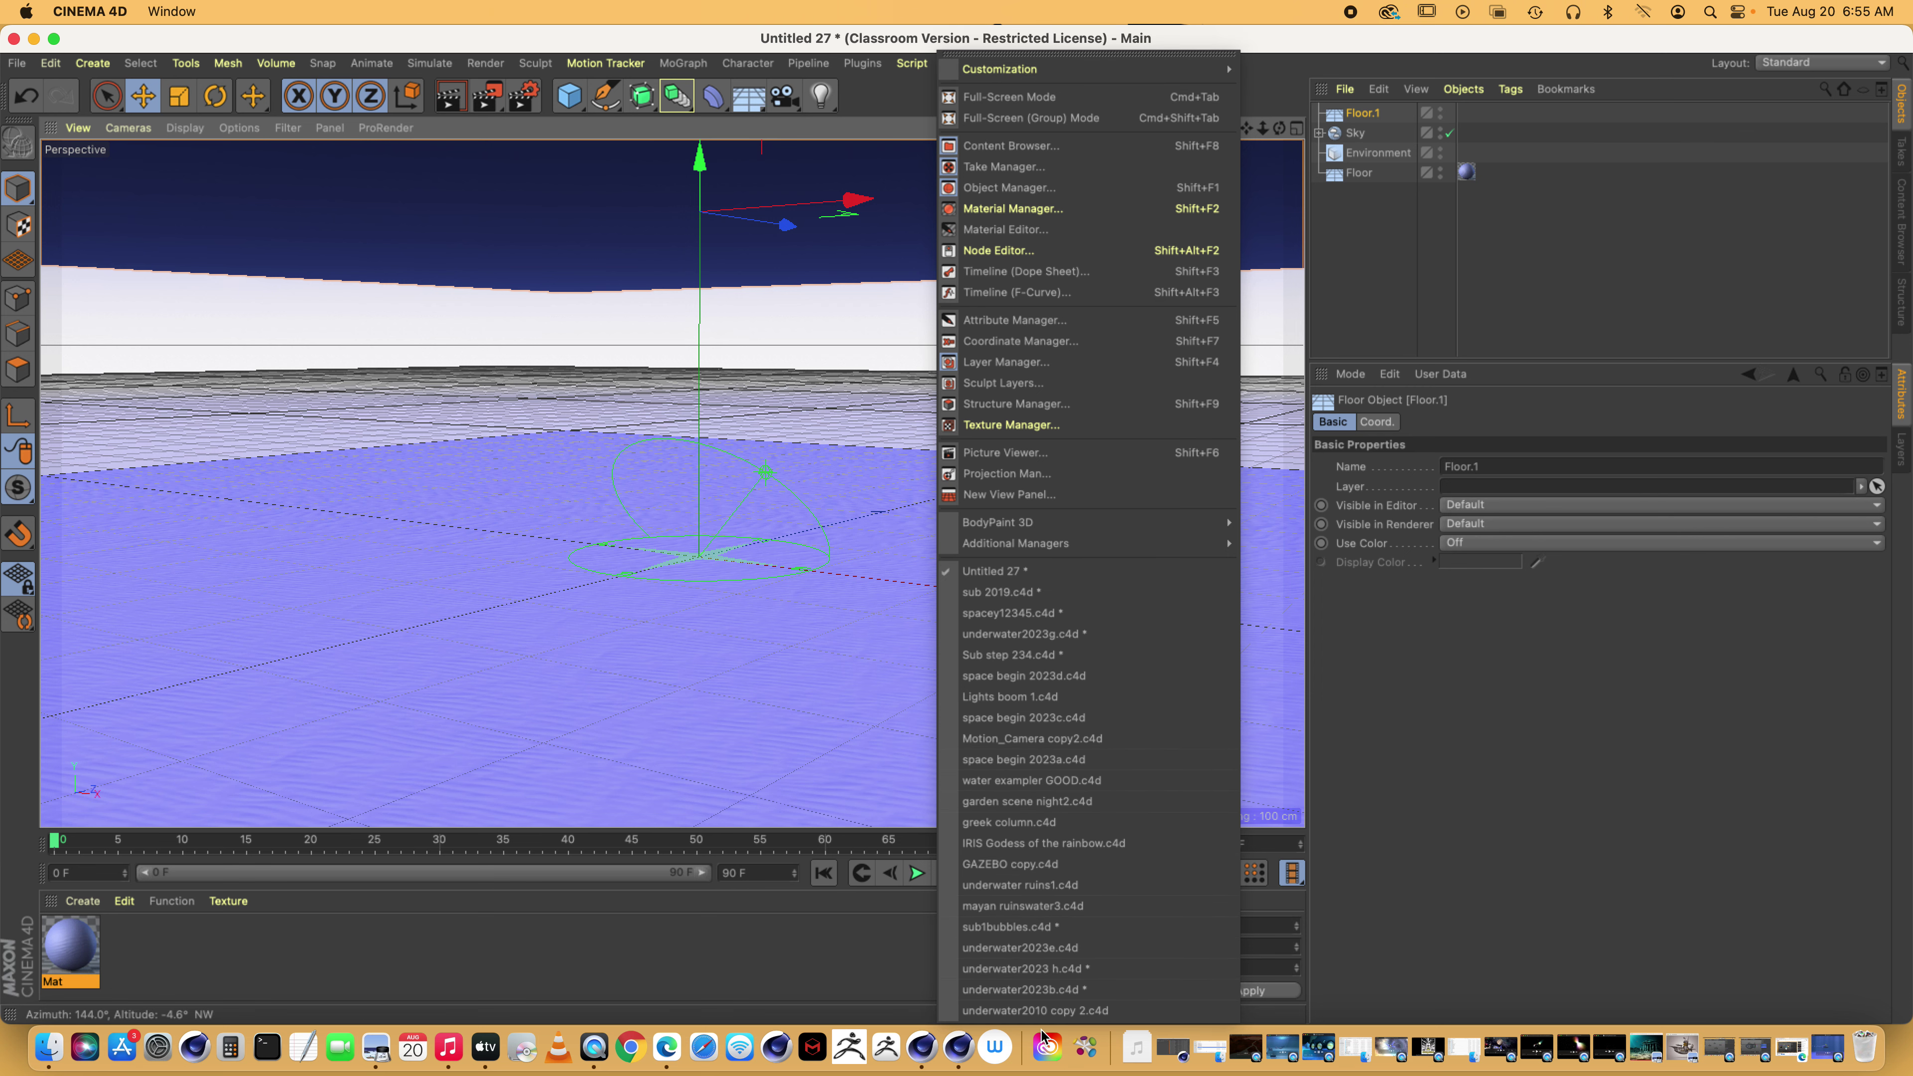
{"action": "left_click", "coordinate": [1036, 980]}
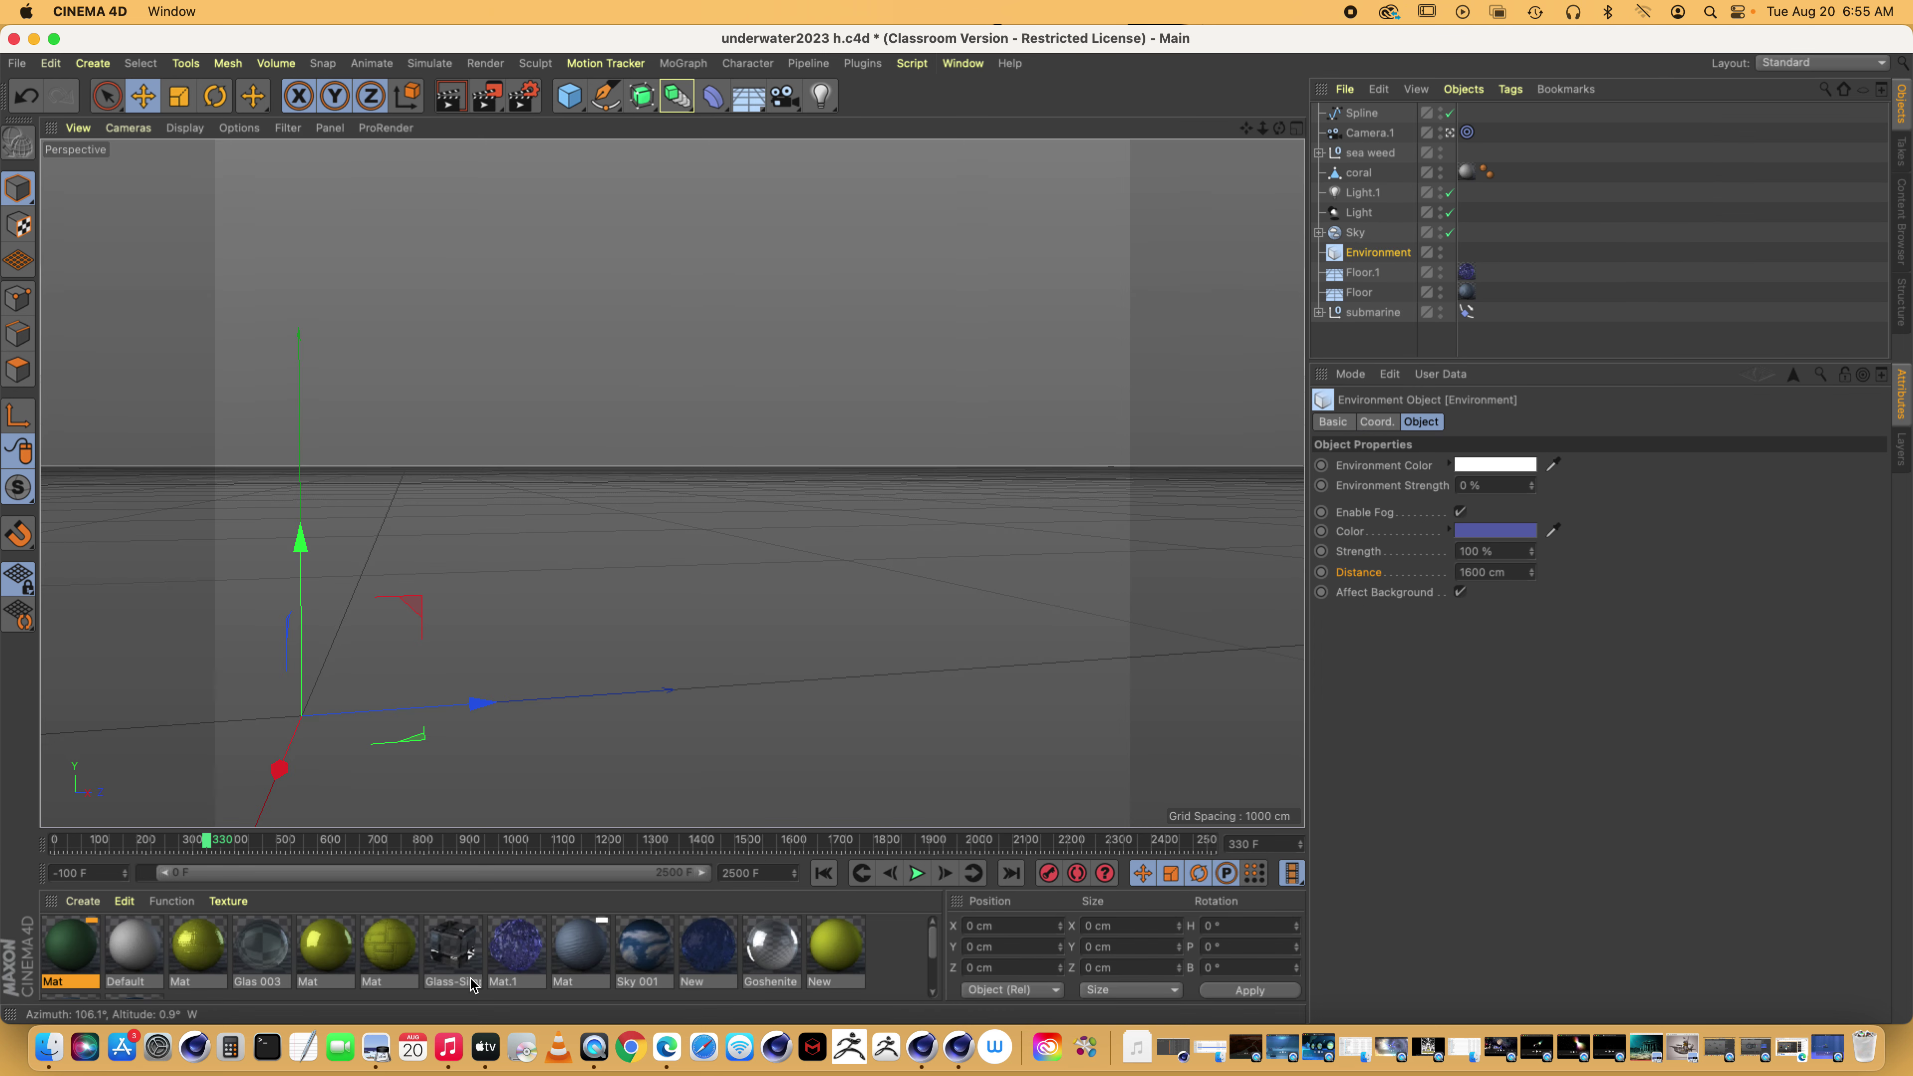
{"action": "left_click", "coordinate": [507, 953]}
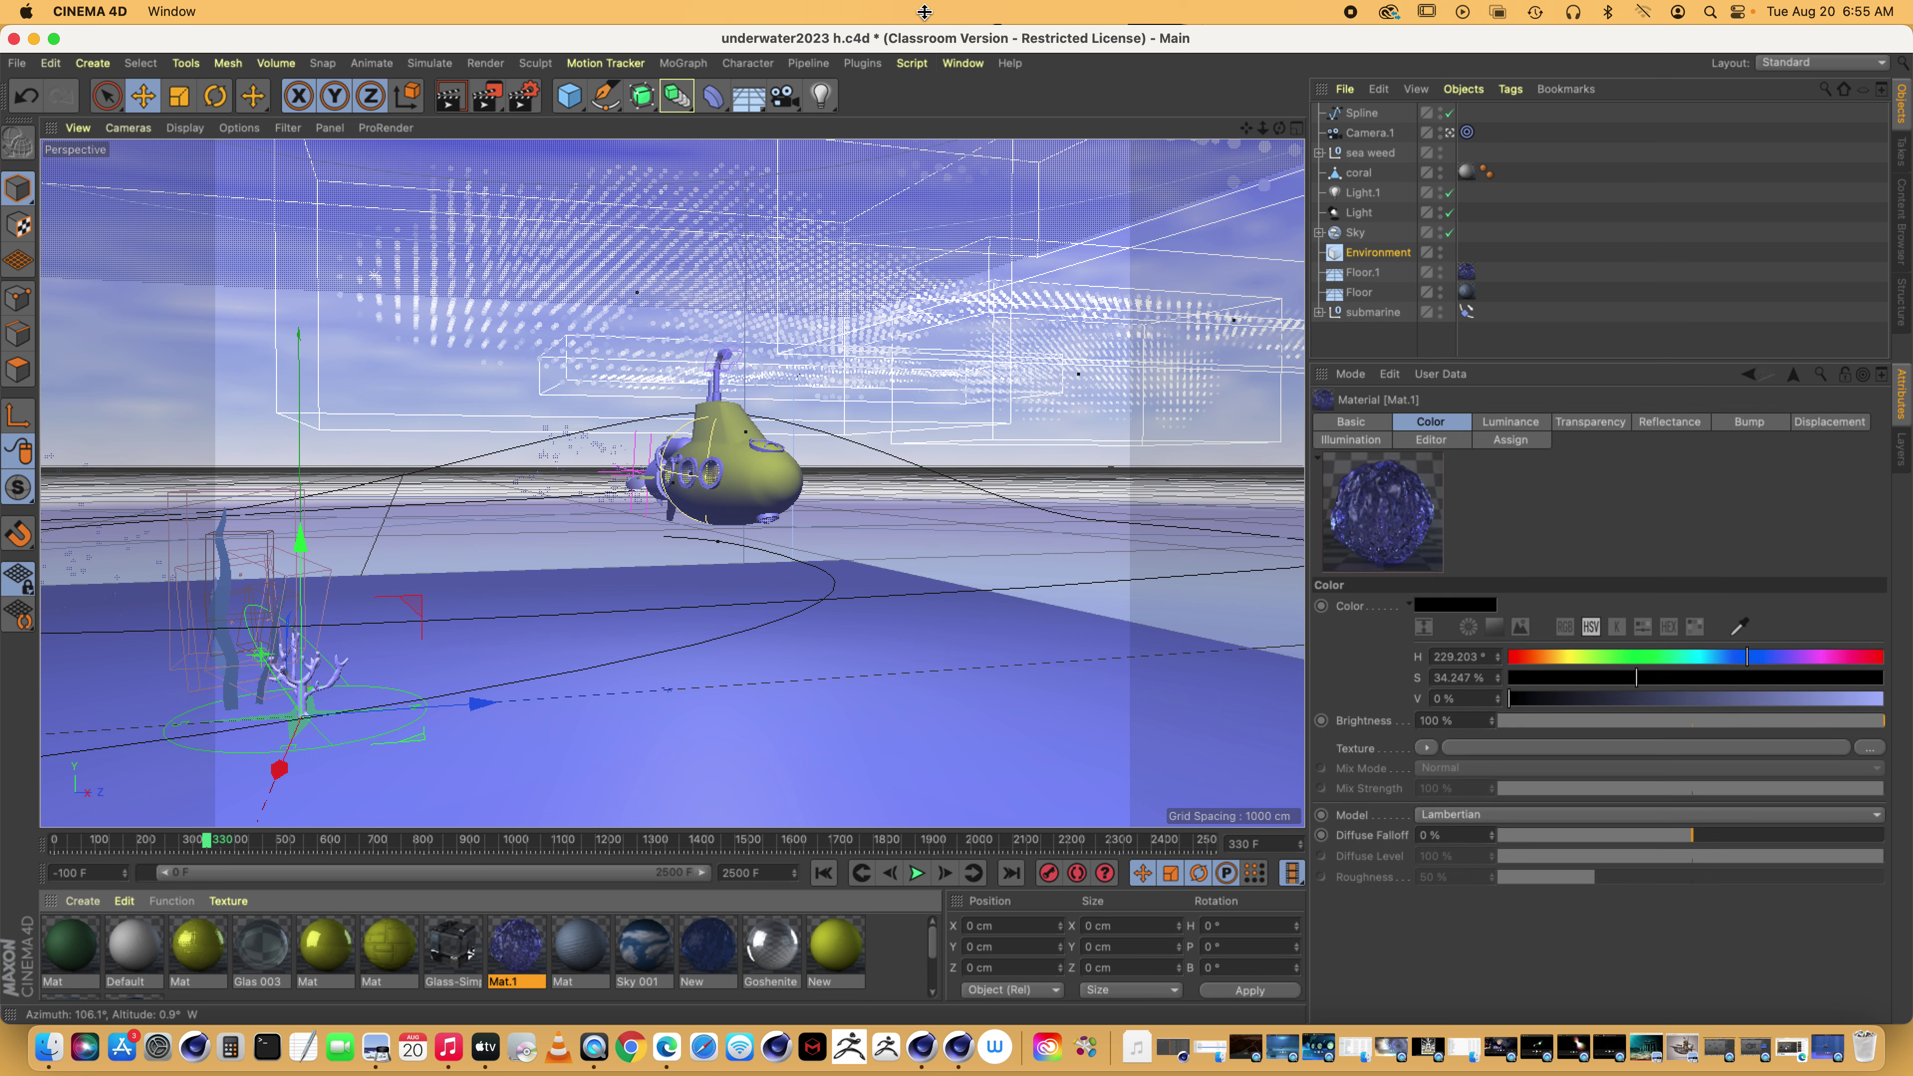
Return to the Untitled 27 project, paste the Mat.1 material and apply it to the raised Floor.1 object
{"action": "left_click", "coordinate": [963, 62]}
{"action": "mouse_move", "coordinate": [958, 69]}
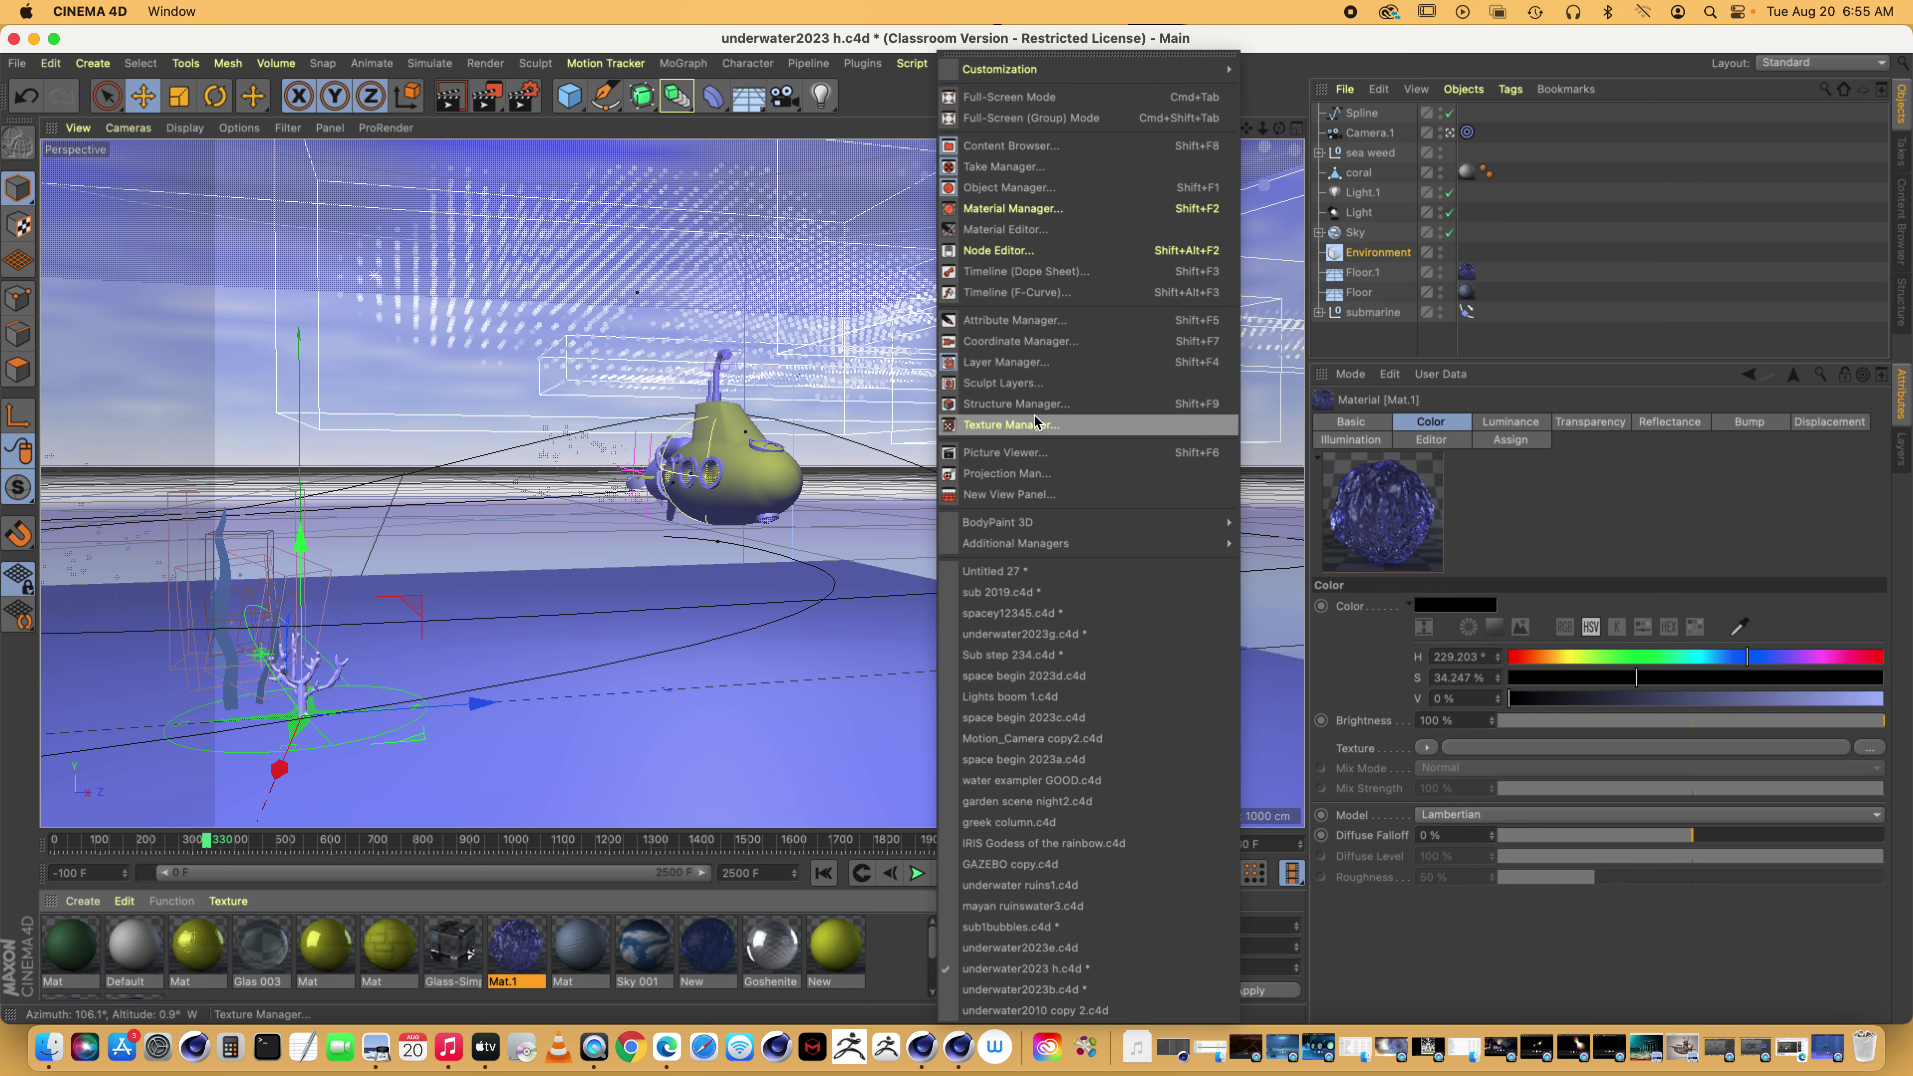
{"action": "left_click", "coordinate": [1026, 572]}
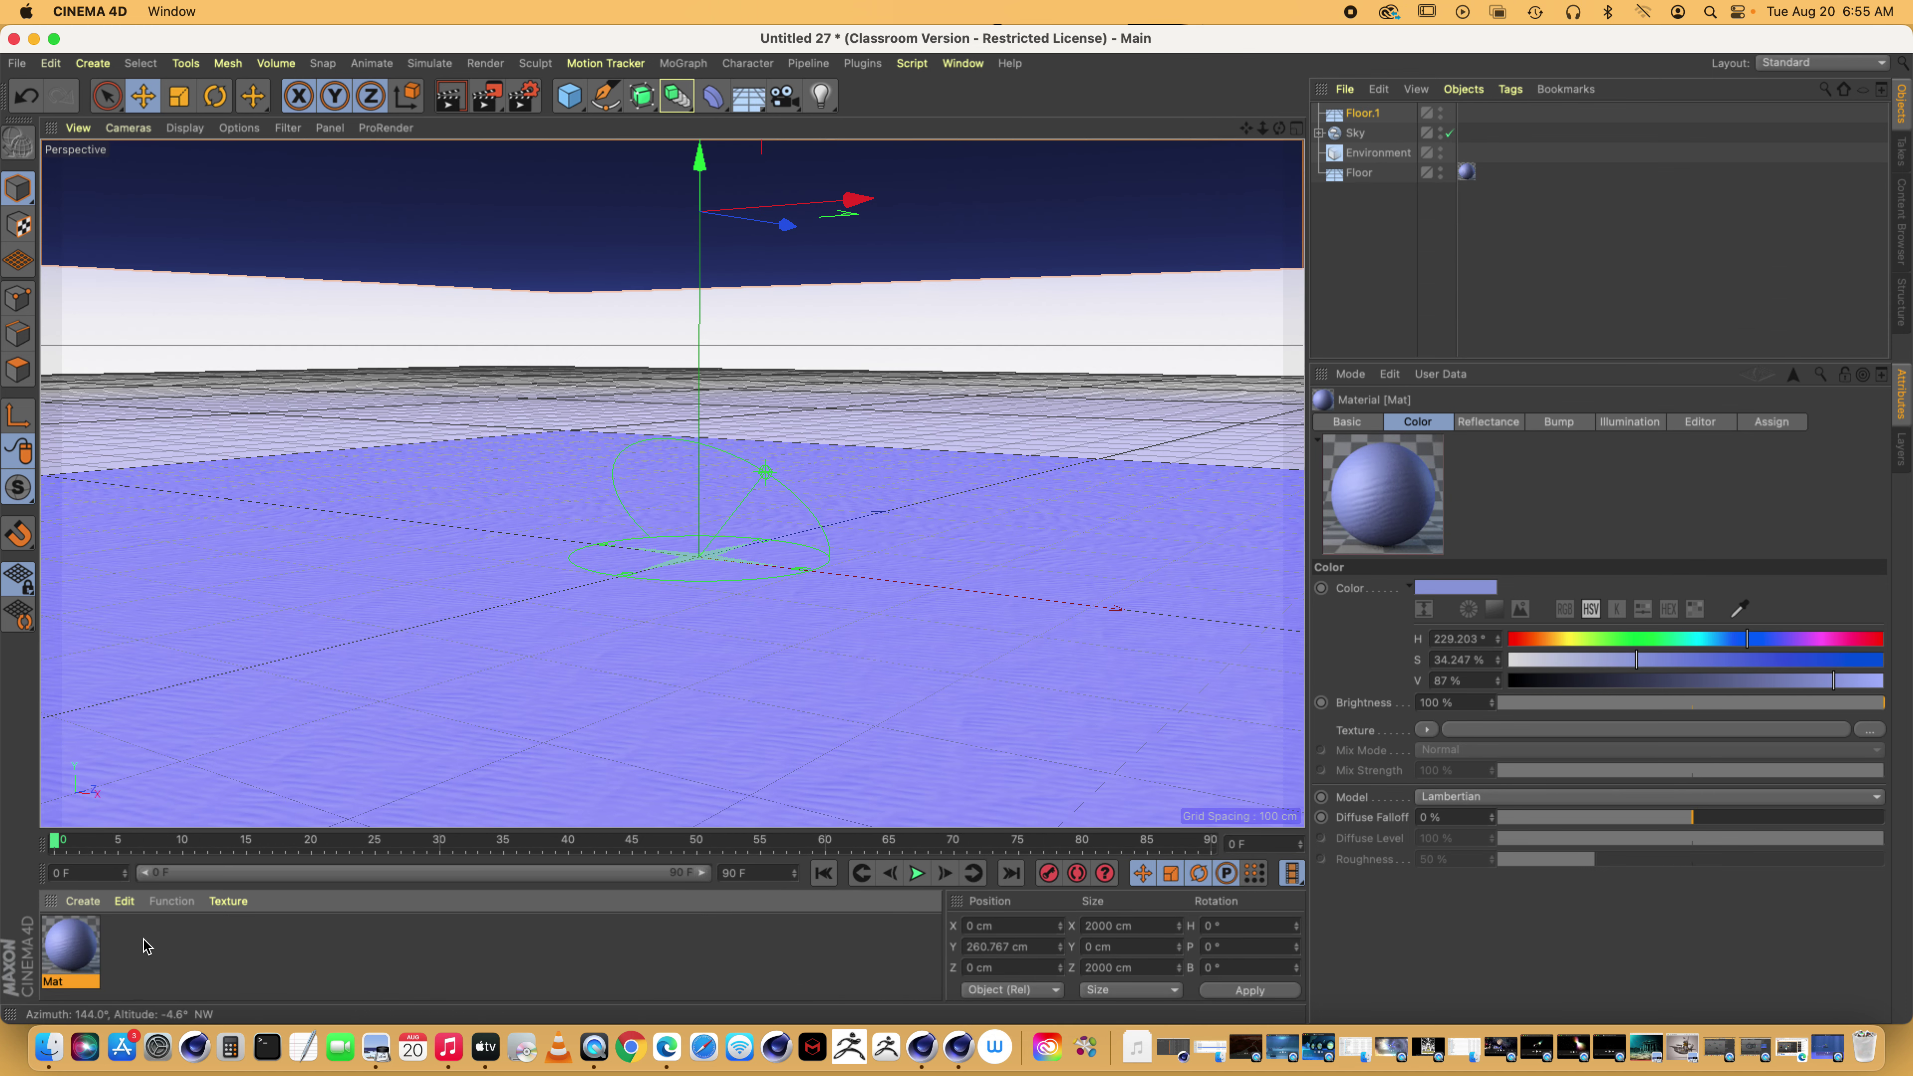
{"action": "left_click", "coordinate": [123, 903]}
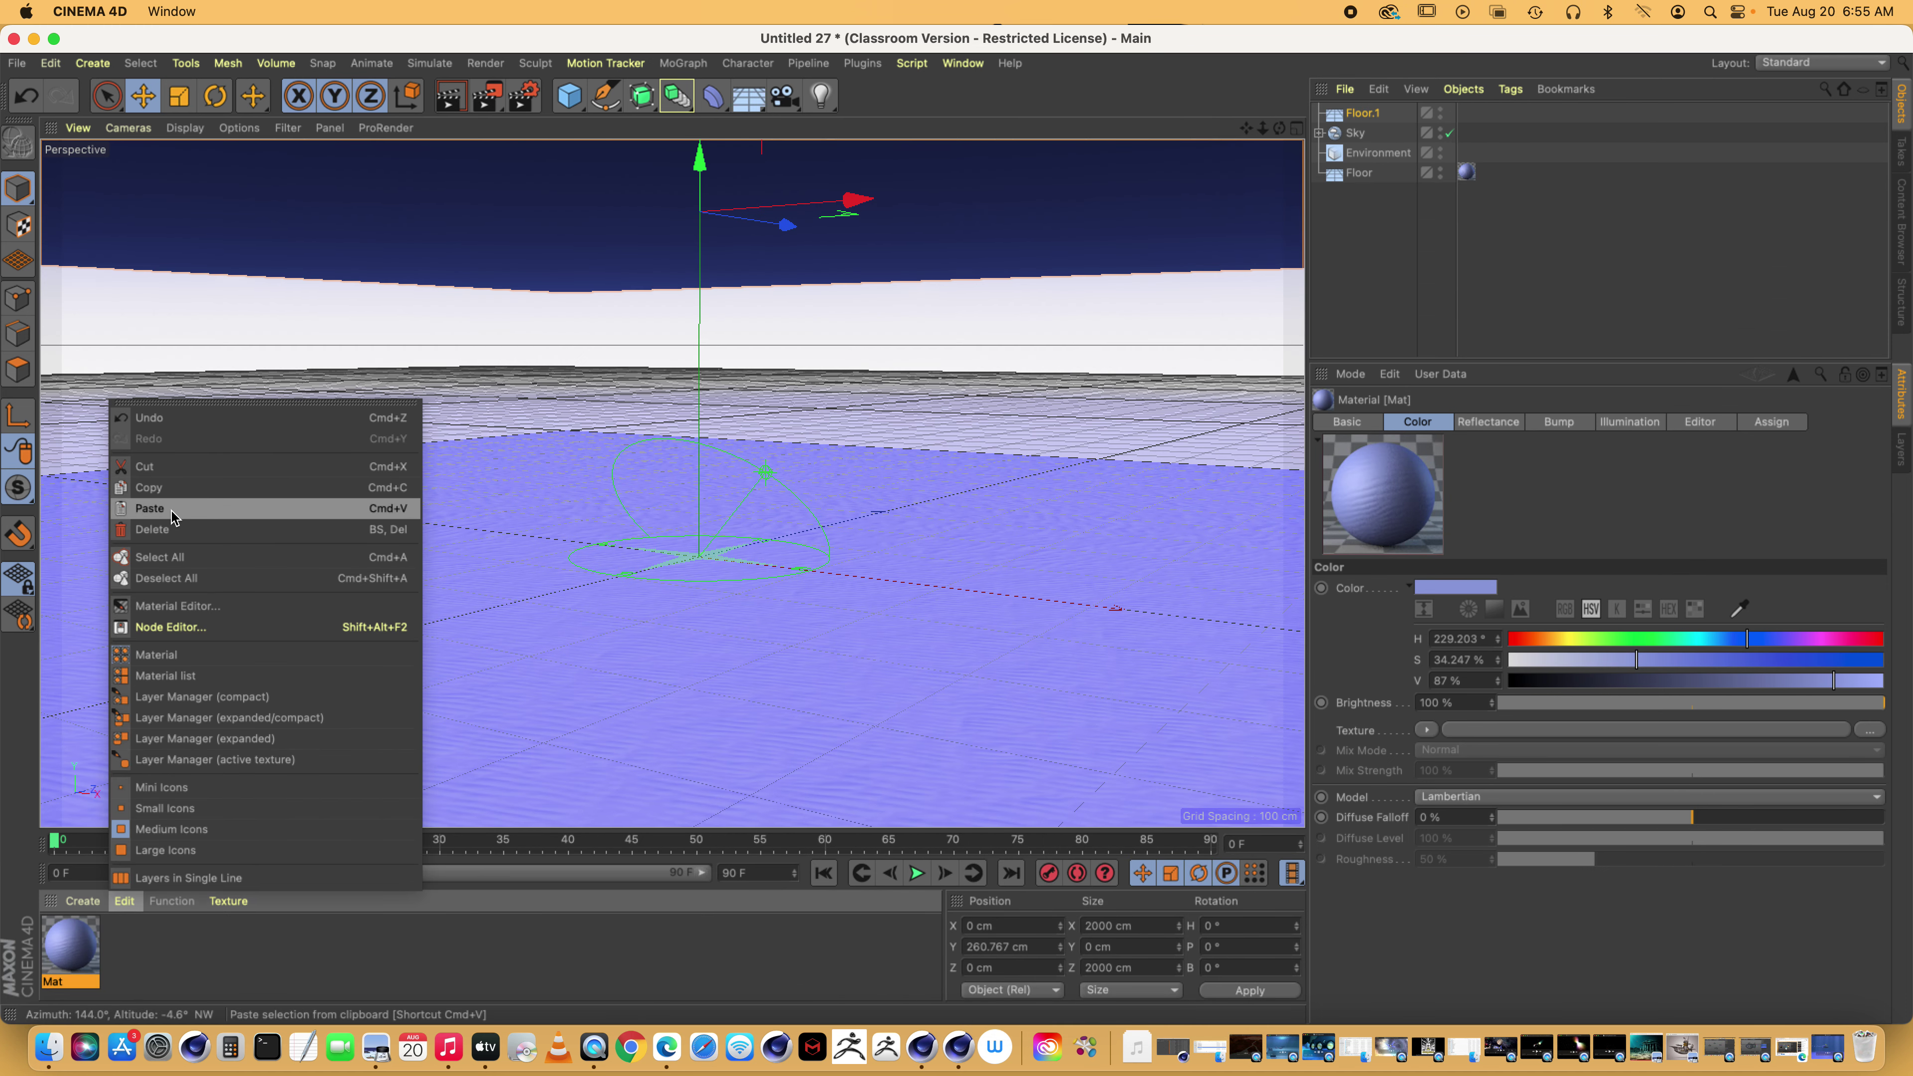
{"action": "left_click", "coordinate": [150, 508]}
{"action": "left_click_drag", "start_coordinate": [109, 923], "coordinate": [1365, 113]}
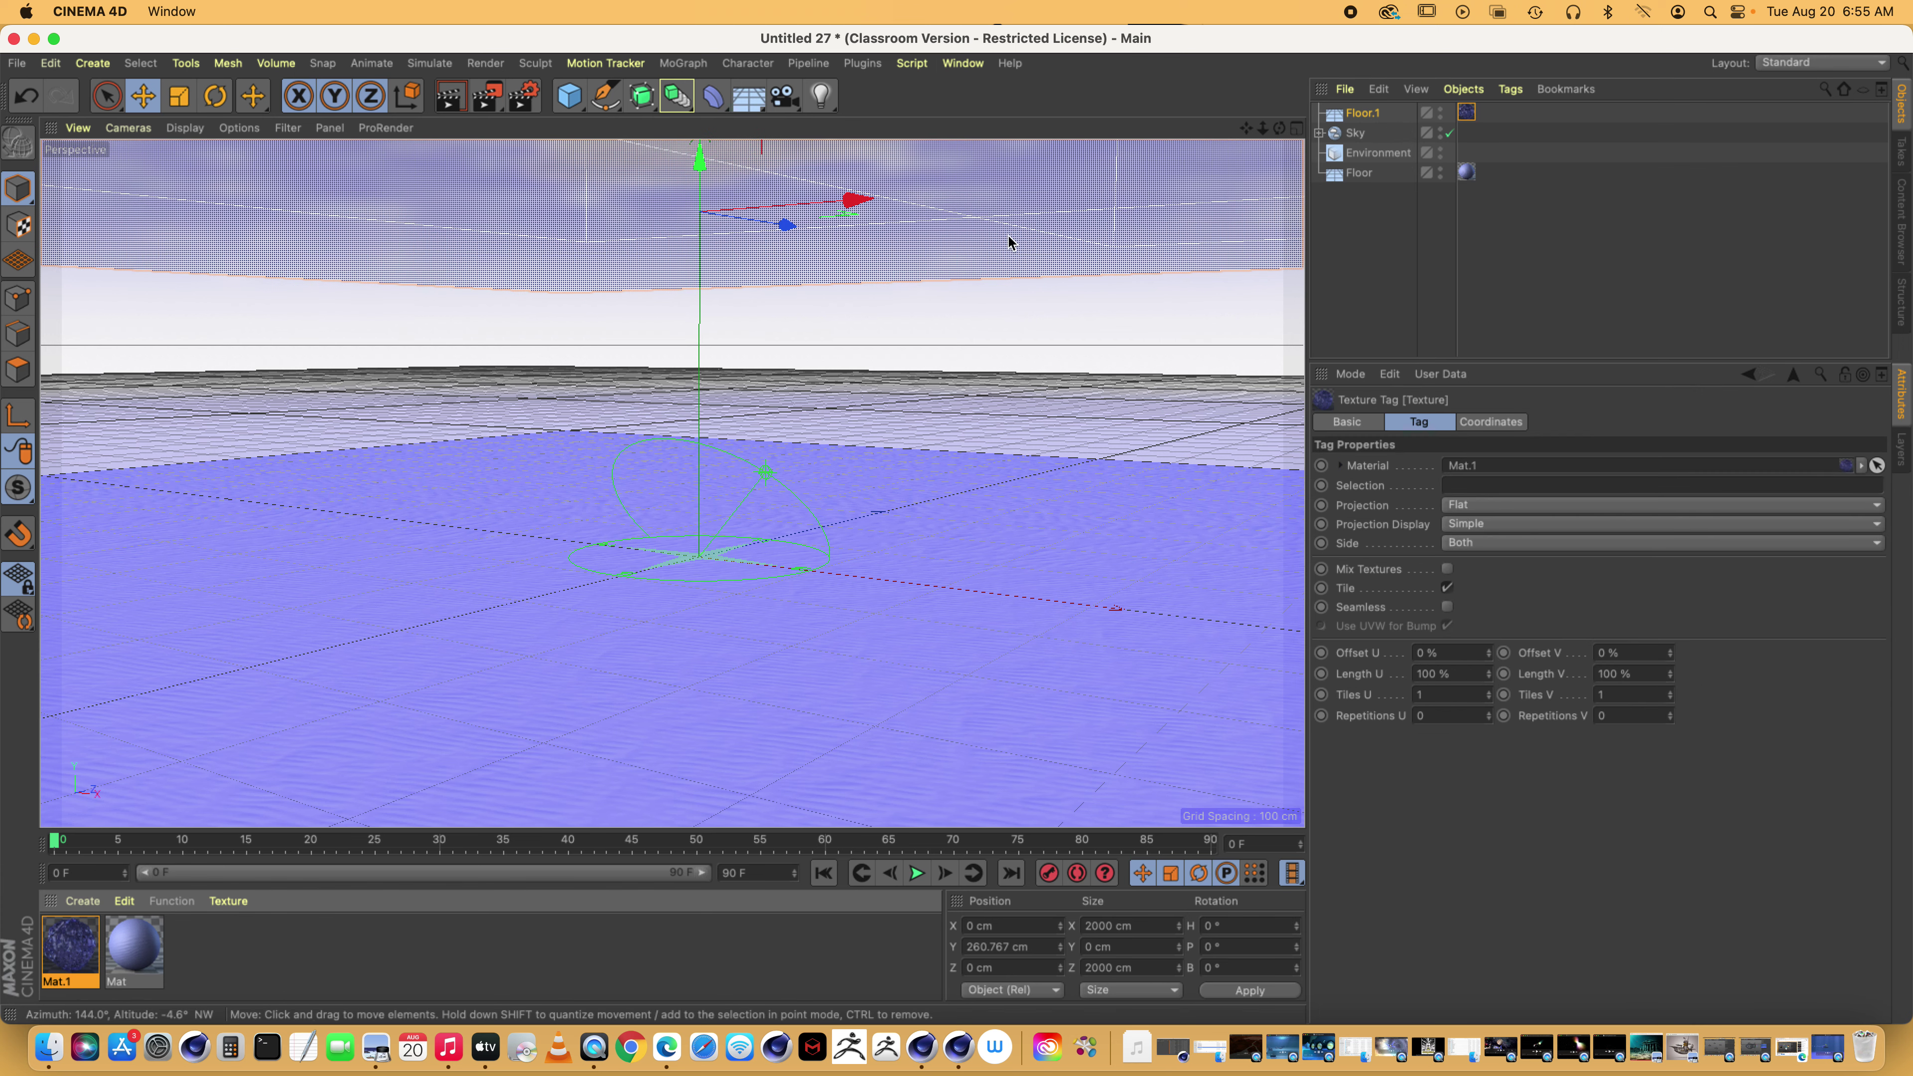
Render the current view to check the water material on the raised floor, then view the scene from higher above
{"action": "left_click_drag", "start_coordinate": [1279, 128], "coordinate": [1280, 162]}
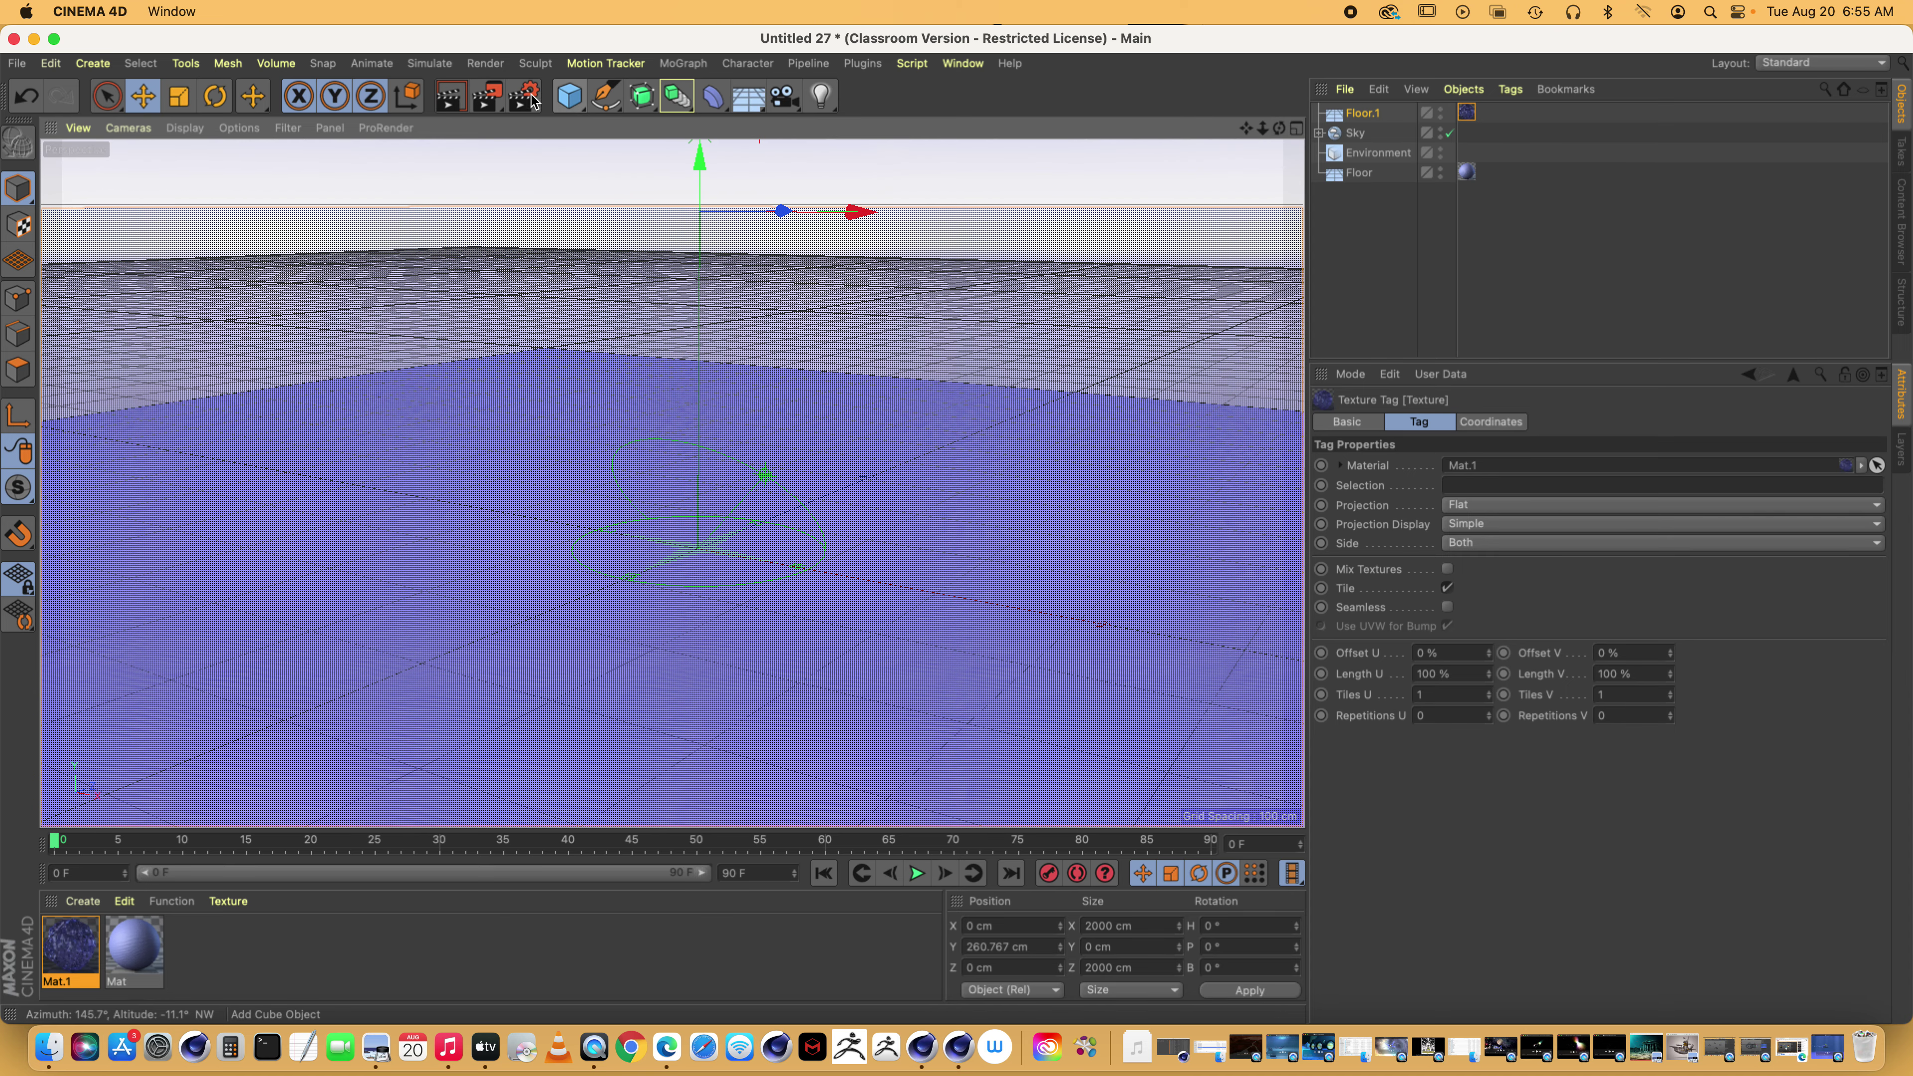
{"action": "left_click", "coordinate": [444, 103]}
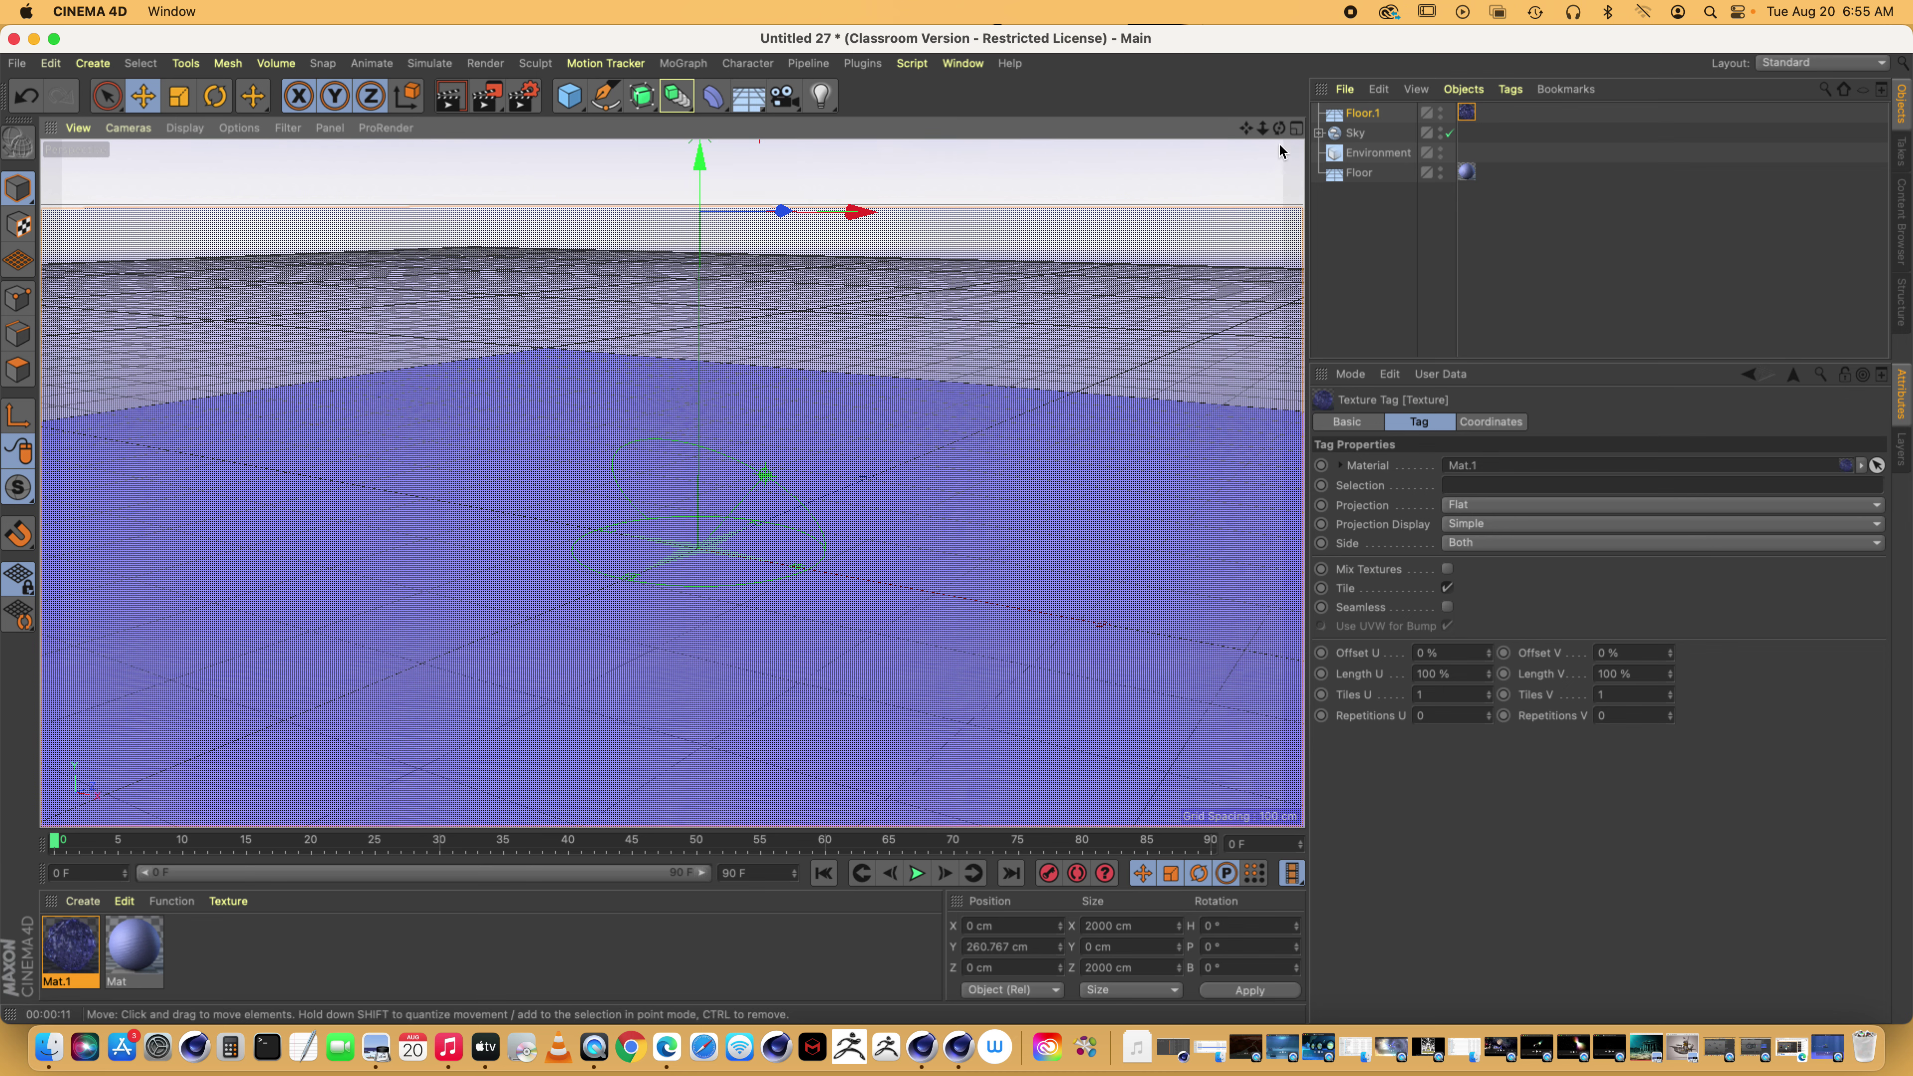
{"action": "left_click_drag", "start_coordinate": [1246, 128], "coordinate": [1302, 181]}
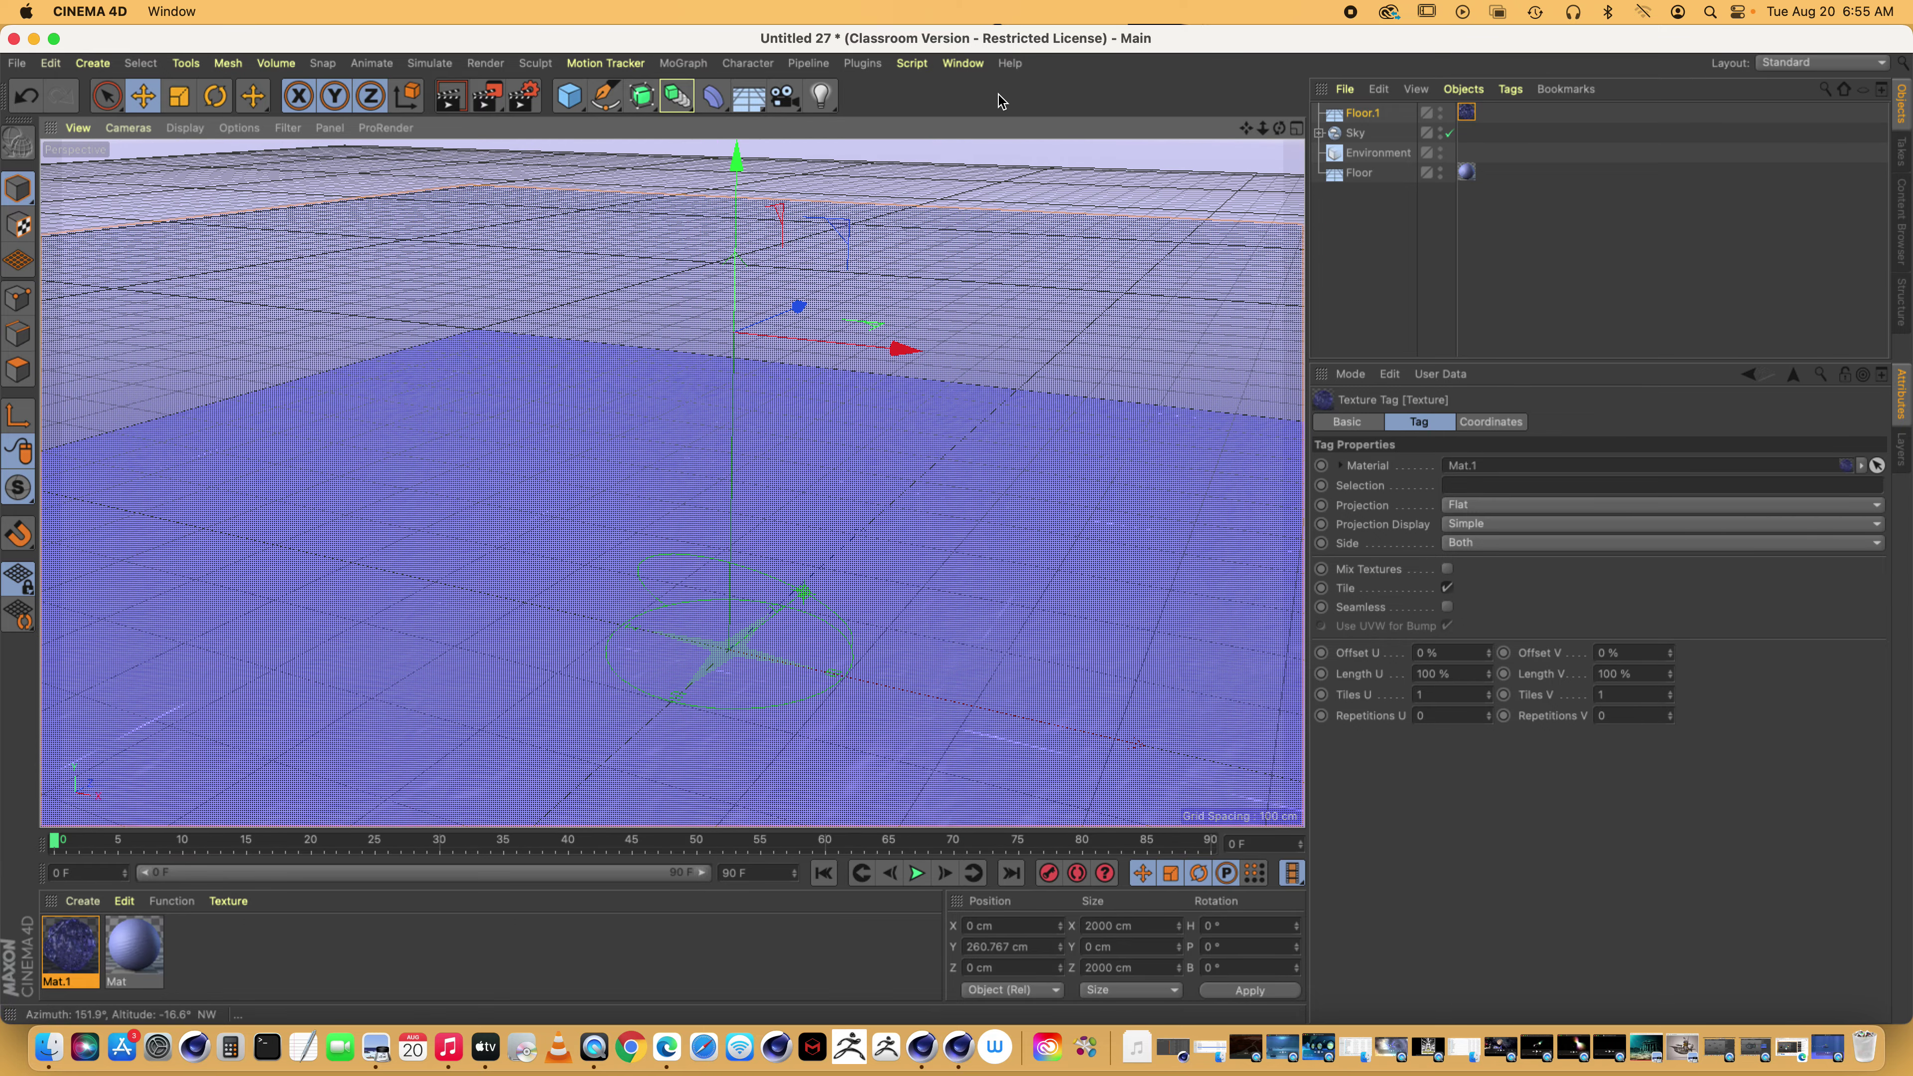
Switch to the underwater2023 h.c4d project and inspect its New material and the Mat.1 texture tag settings on Floor.1
{"action": "left_click", "coordinate": [963, 63]}
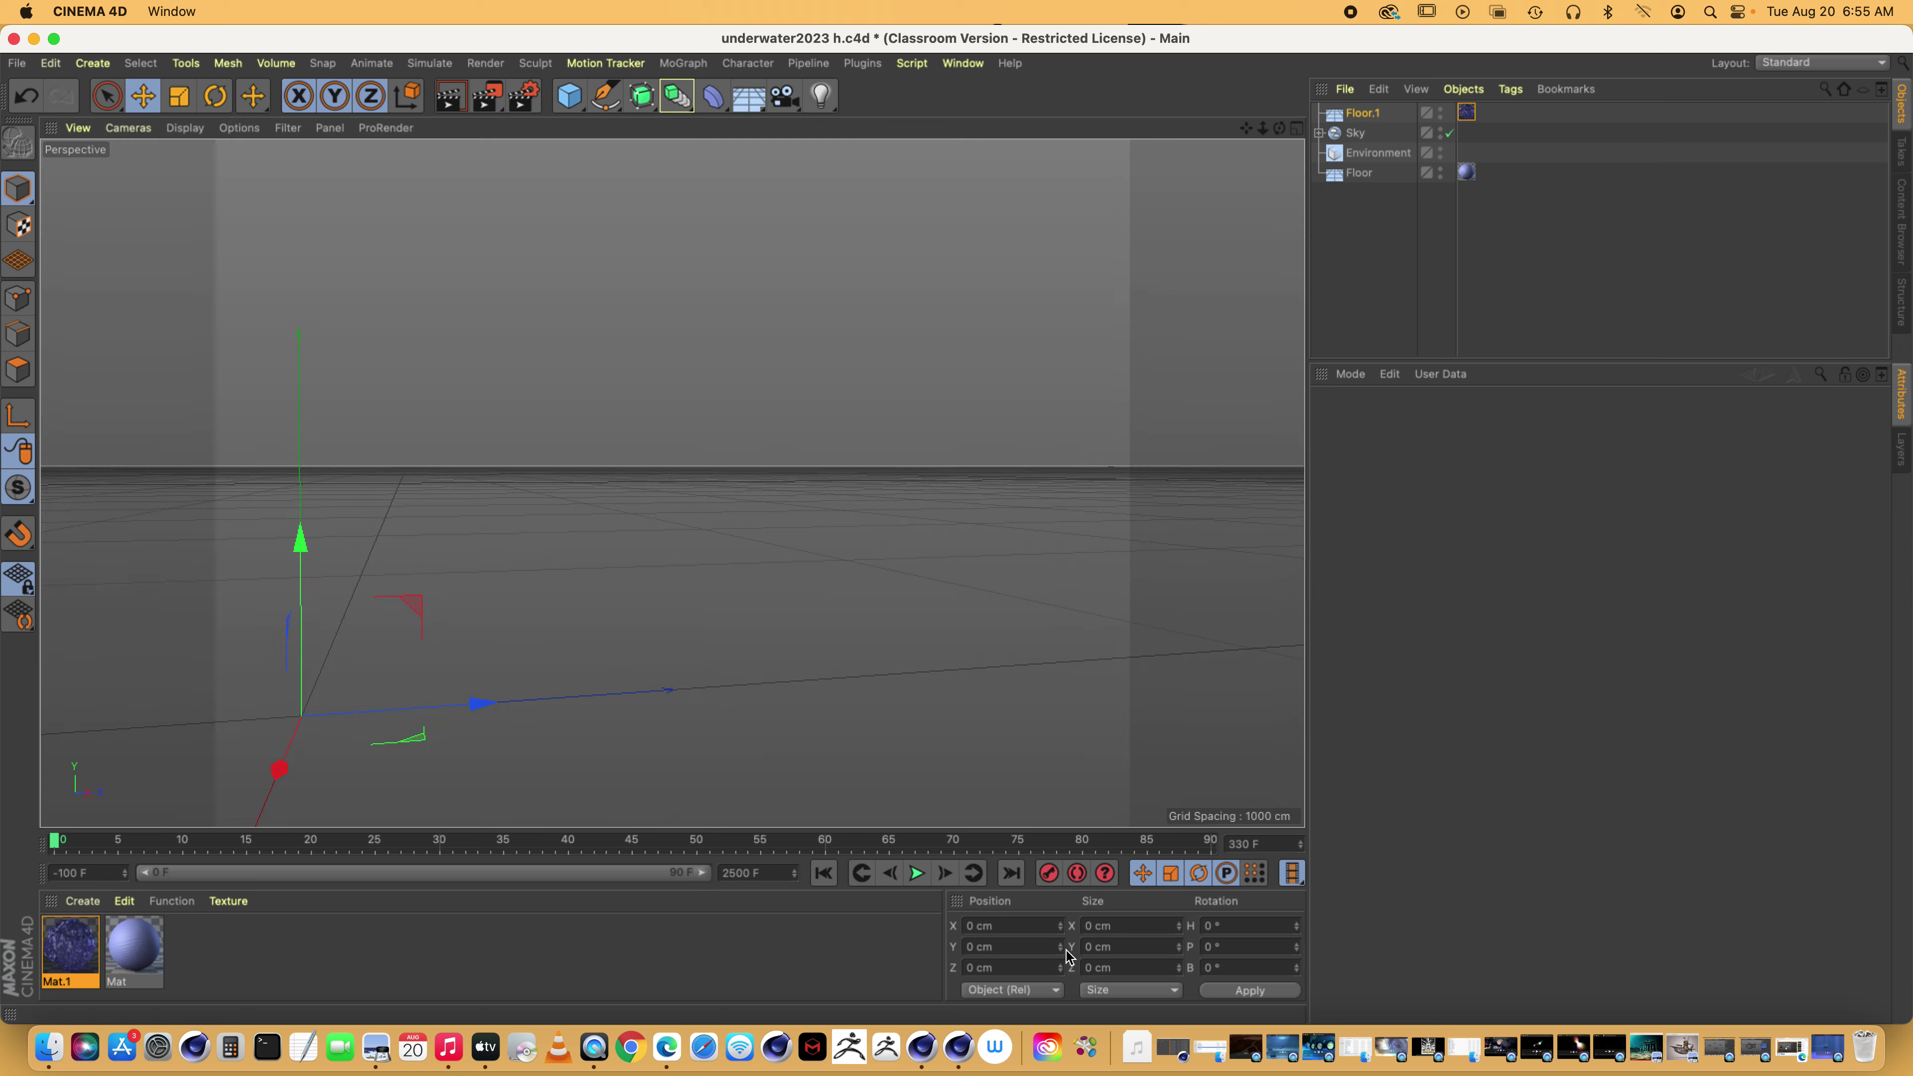
{"action": "left_click", "coordinate": [1053, 968]}
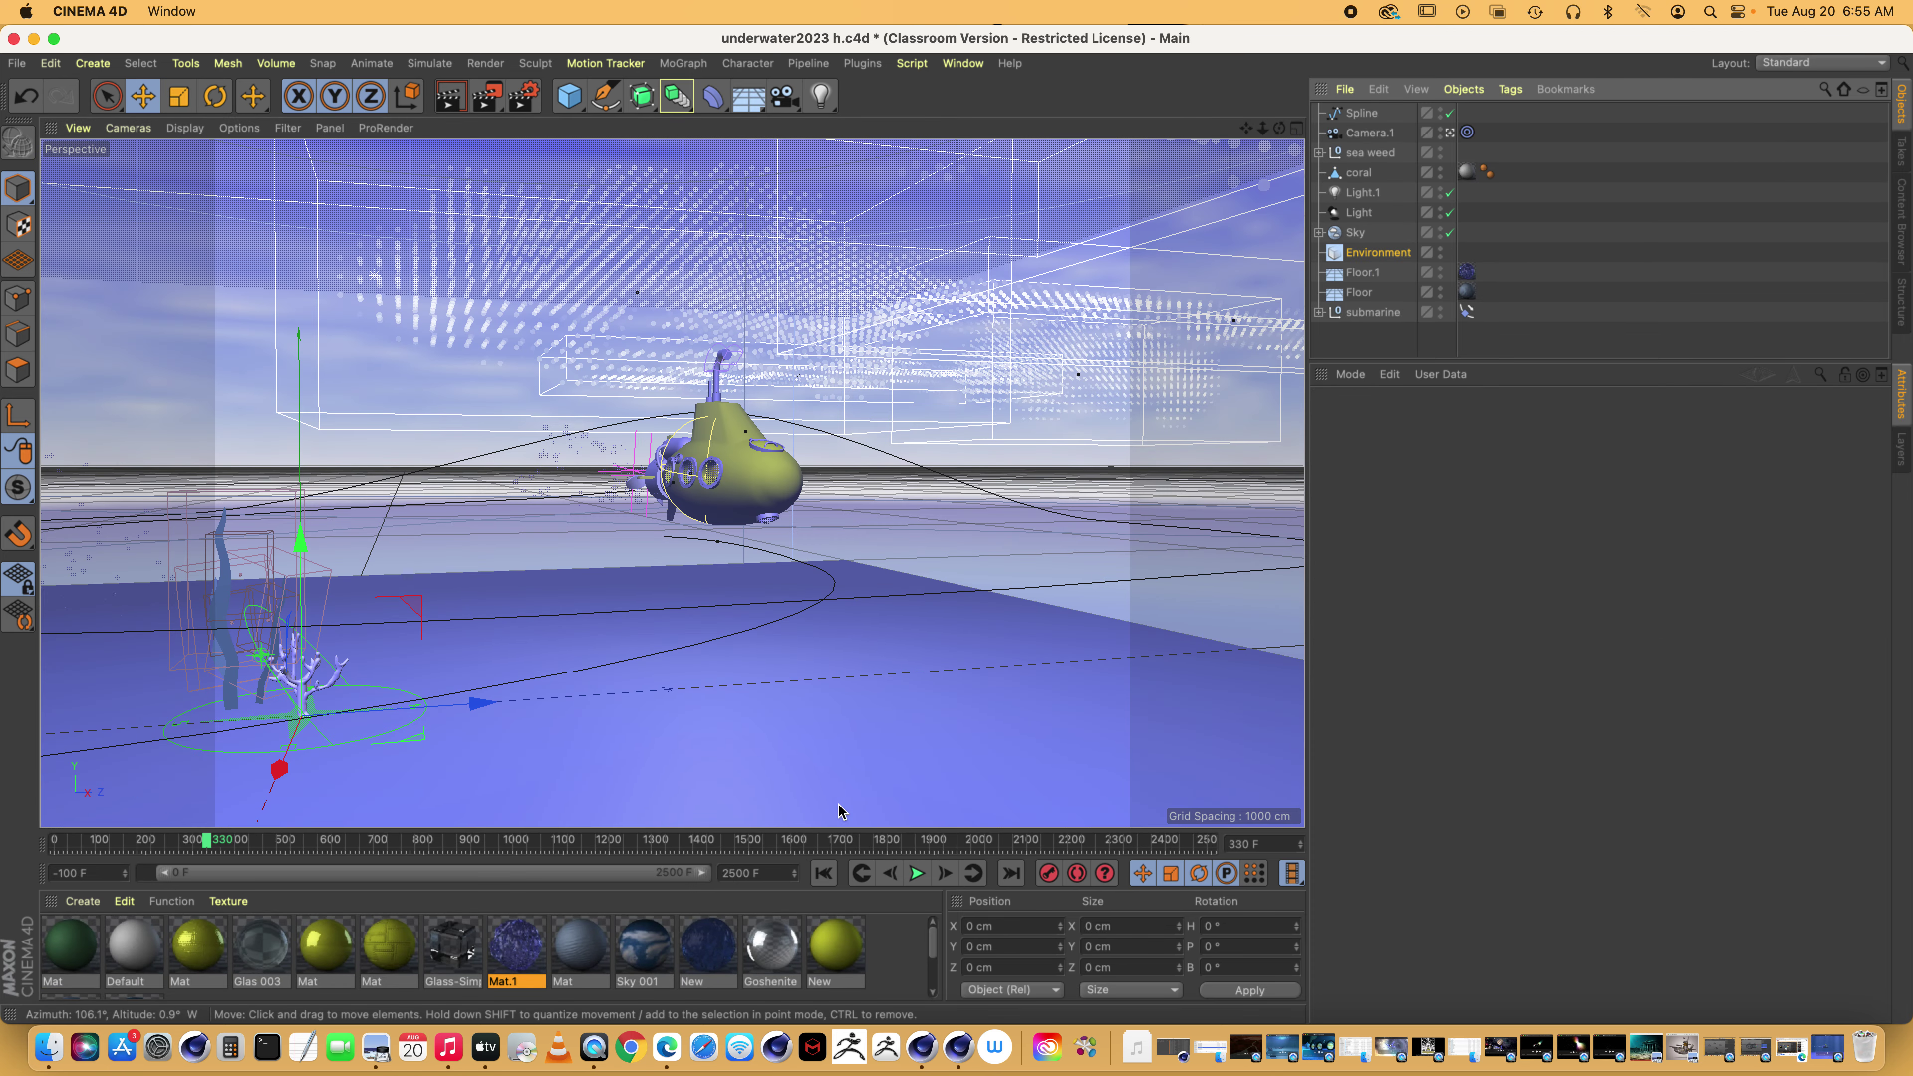
{"action": "left_click", "coordinate": [707, 948]}
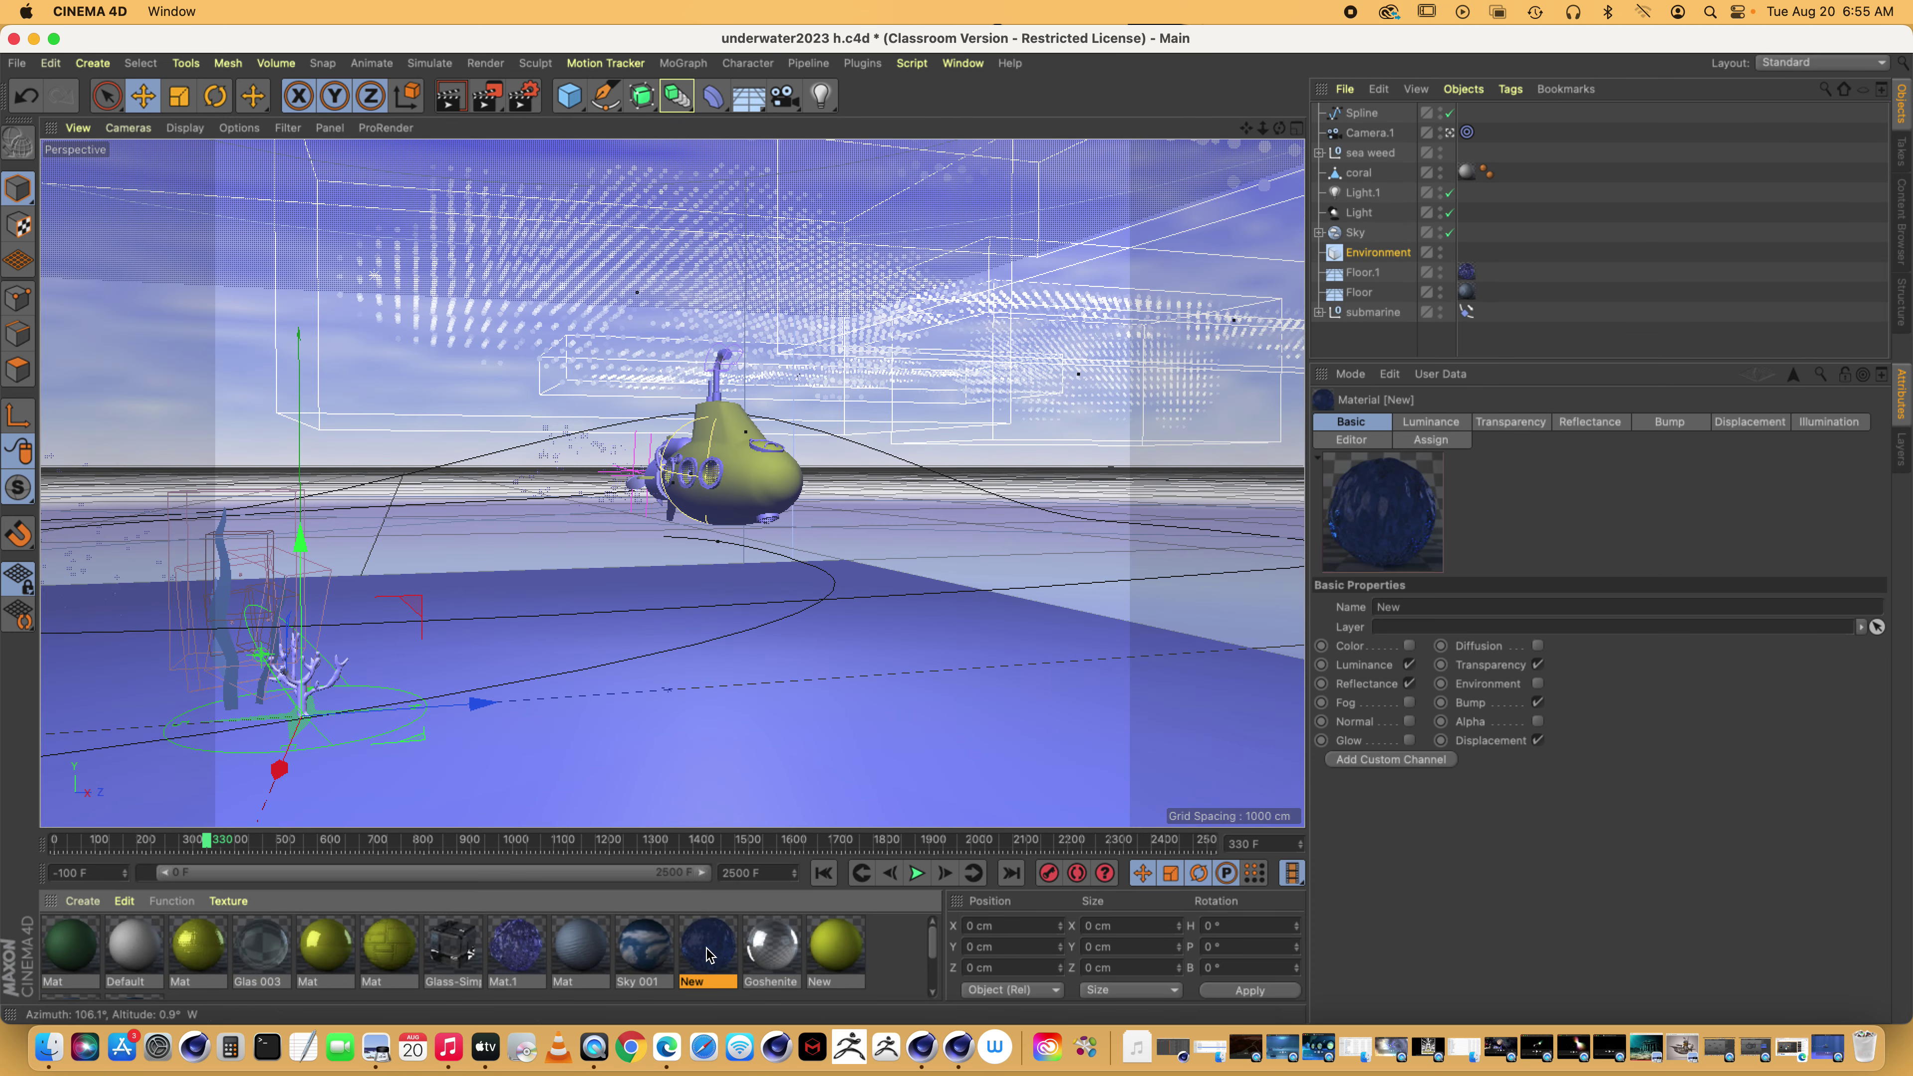
{"action": "left_click", "coordinate": [1466, 272]}
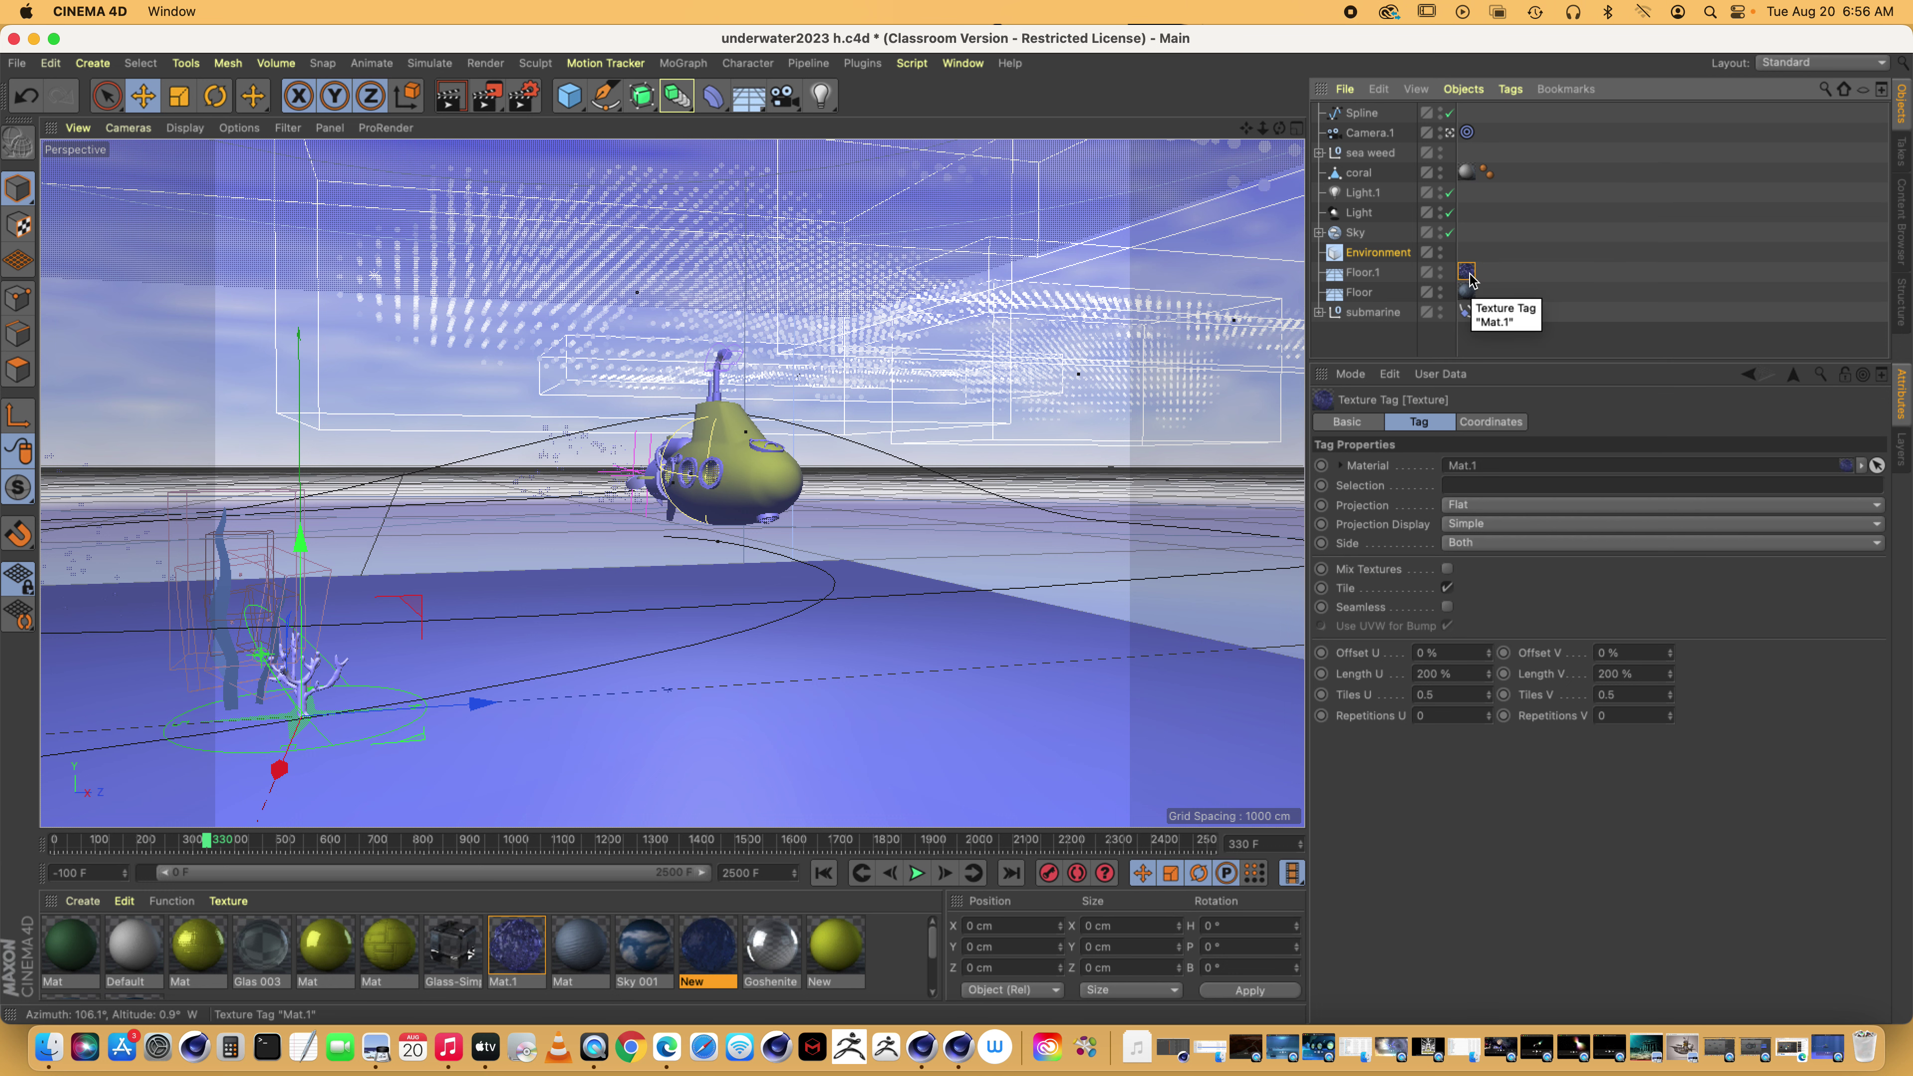
{"action": "scroll", "coordinate": [1062, 556], "scroll_direction": "up", "scroll_amount": 2}
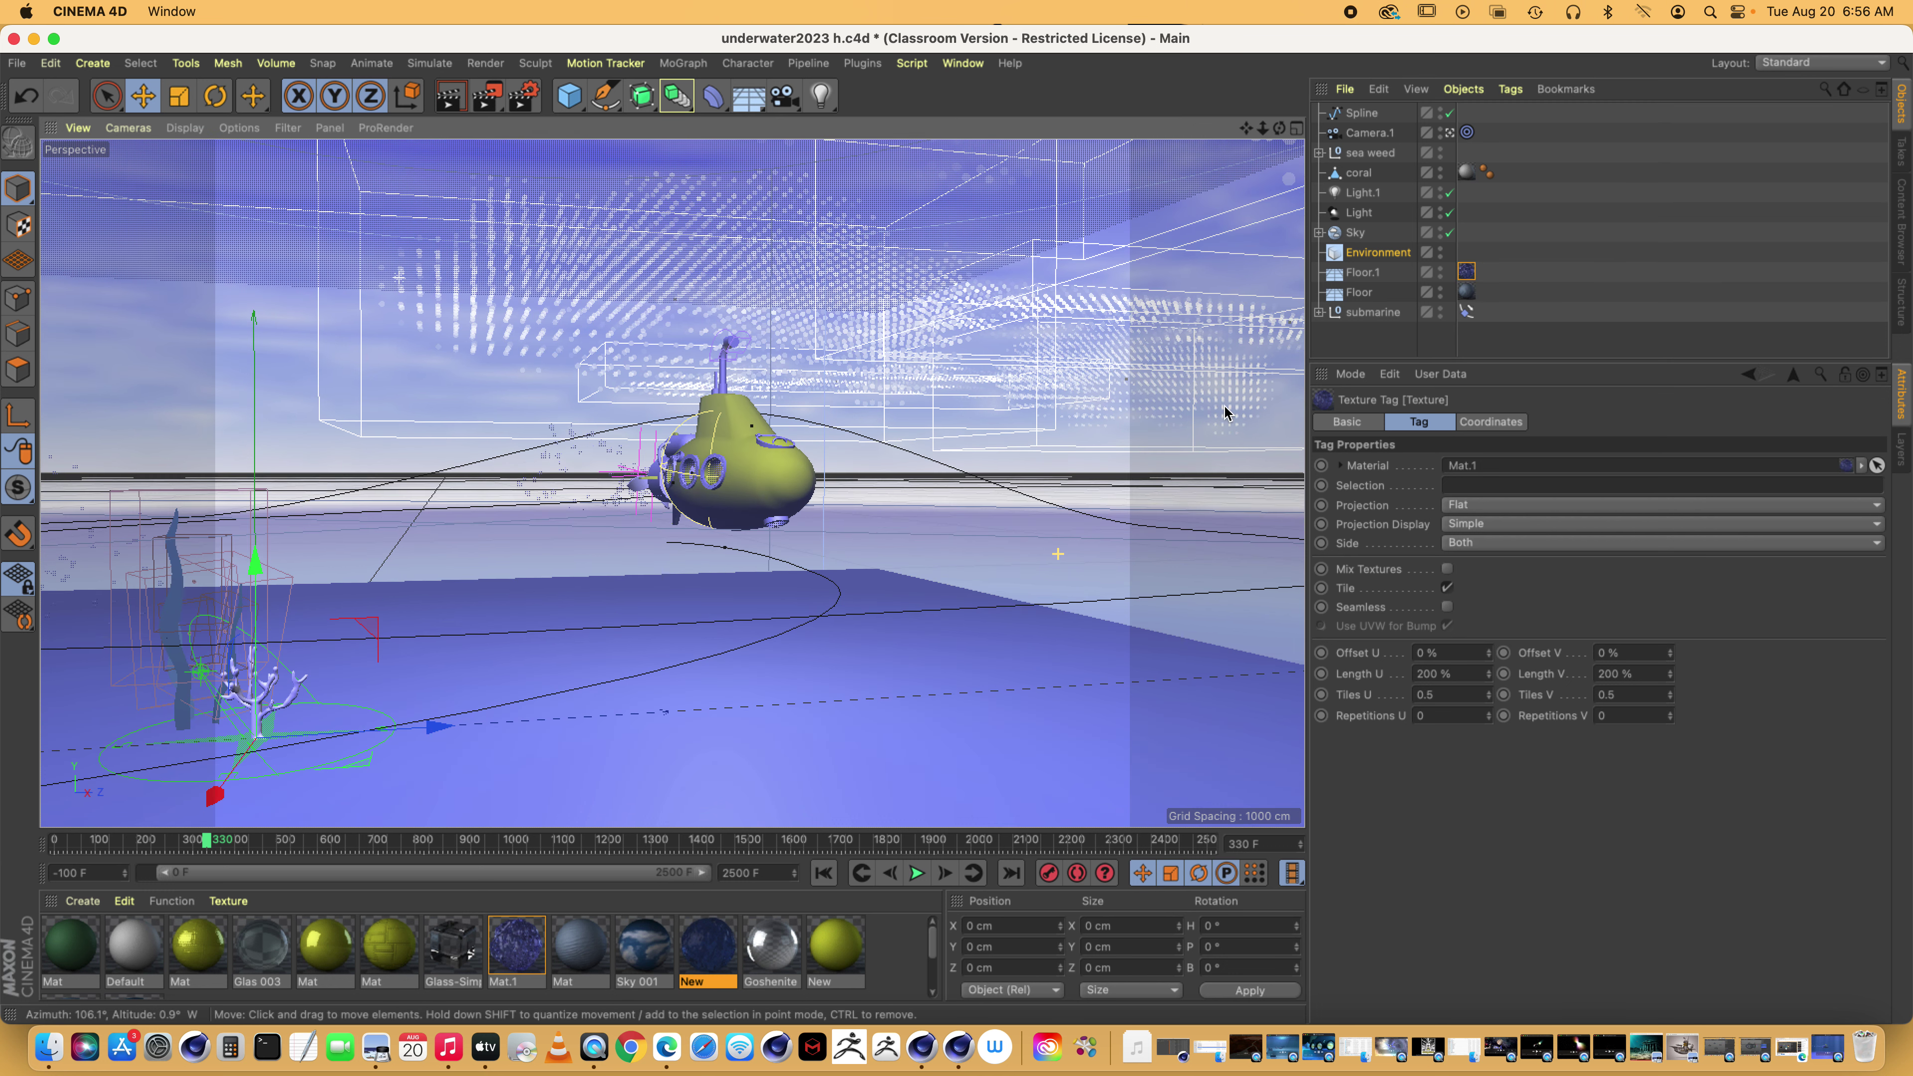
{"action": "left_click", "coordinate": [1362, 273]}
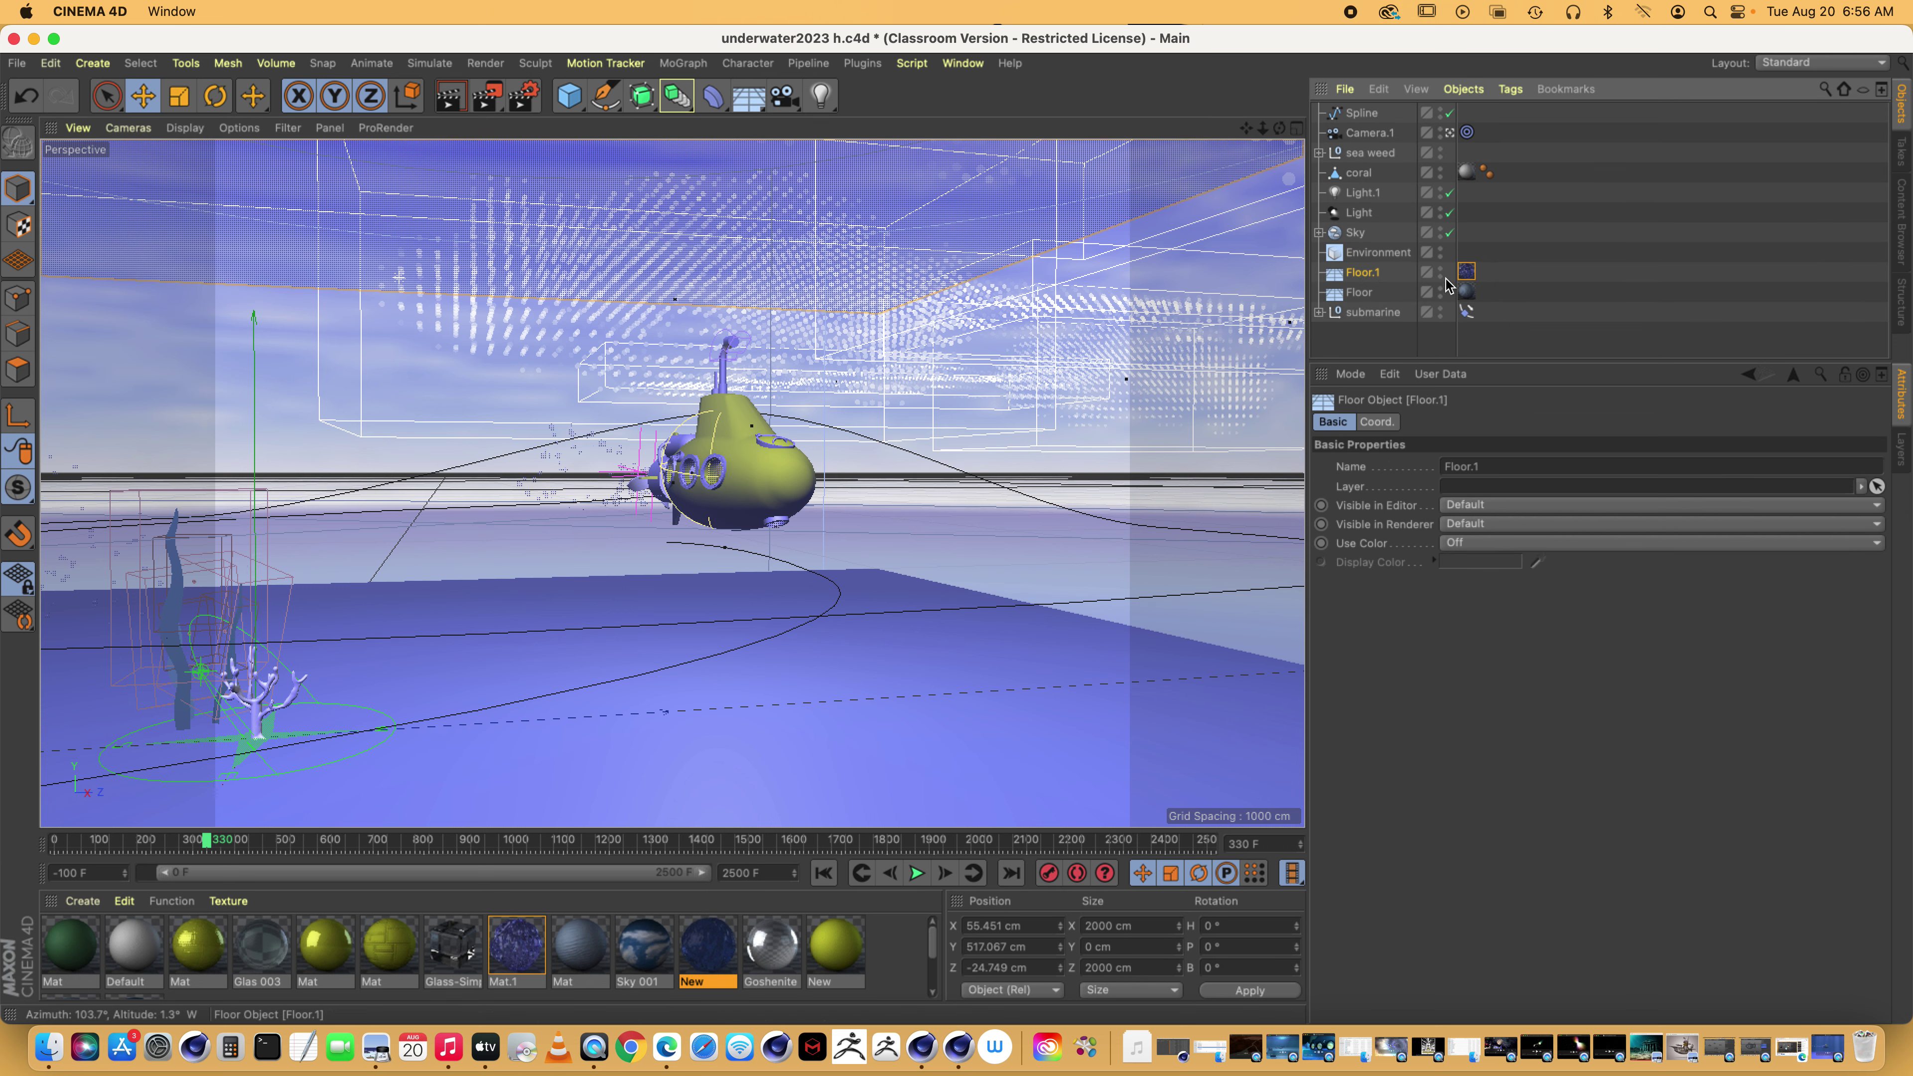
{"action": "left_click", "coordinate": [1466, 271]}
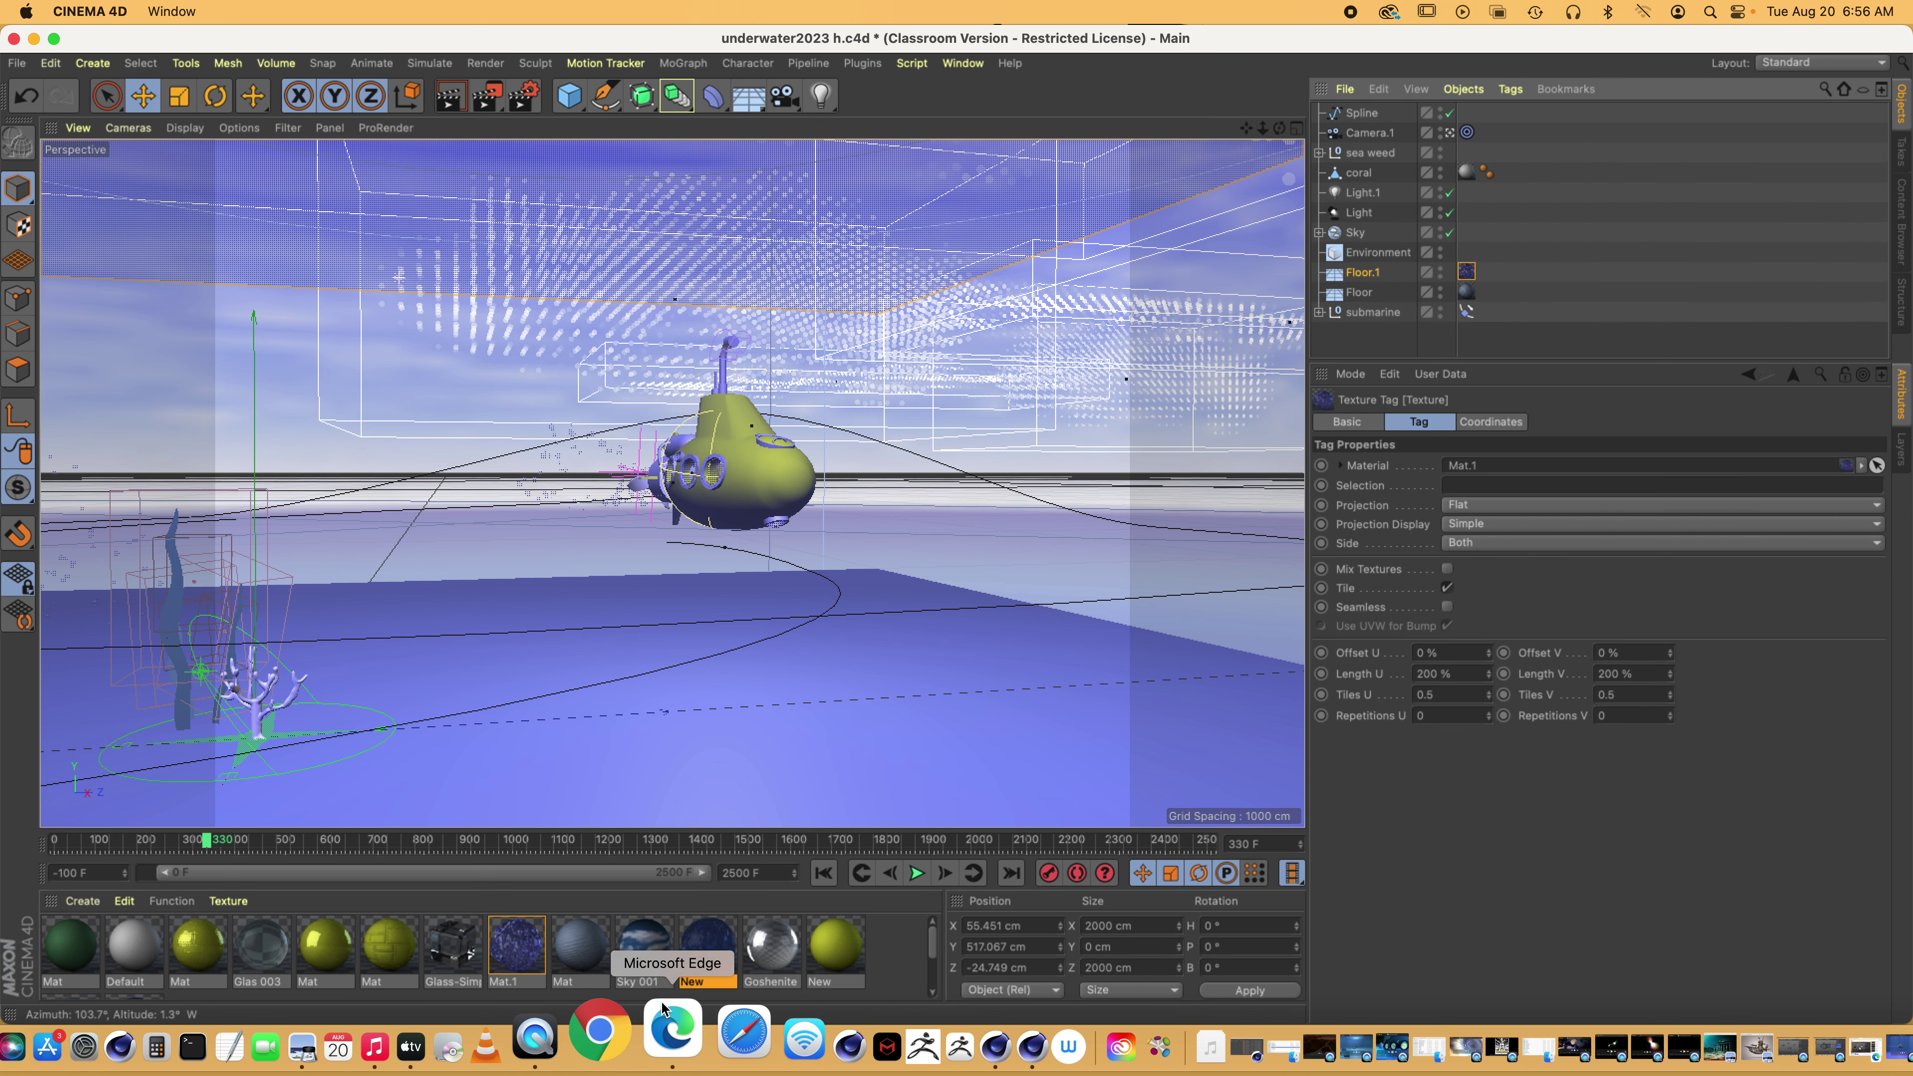
Select both the Mat.1 and New water materials and copy them
{"action": "left_click", "coordinate": [708, 942]}
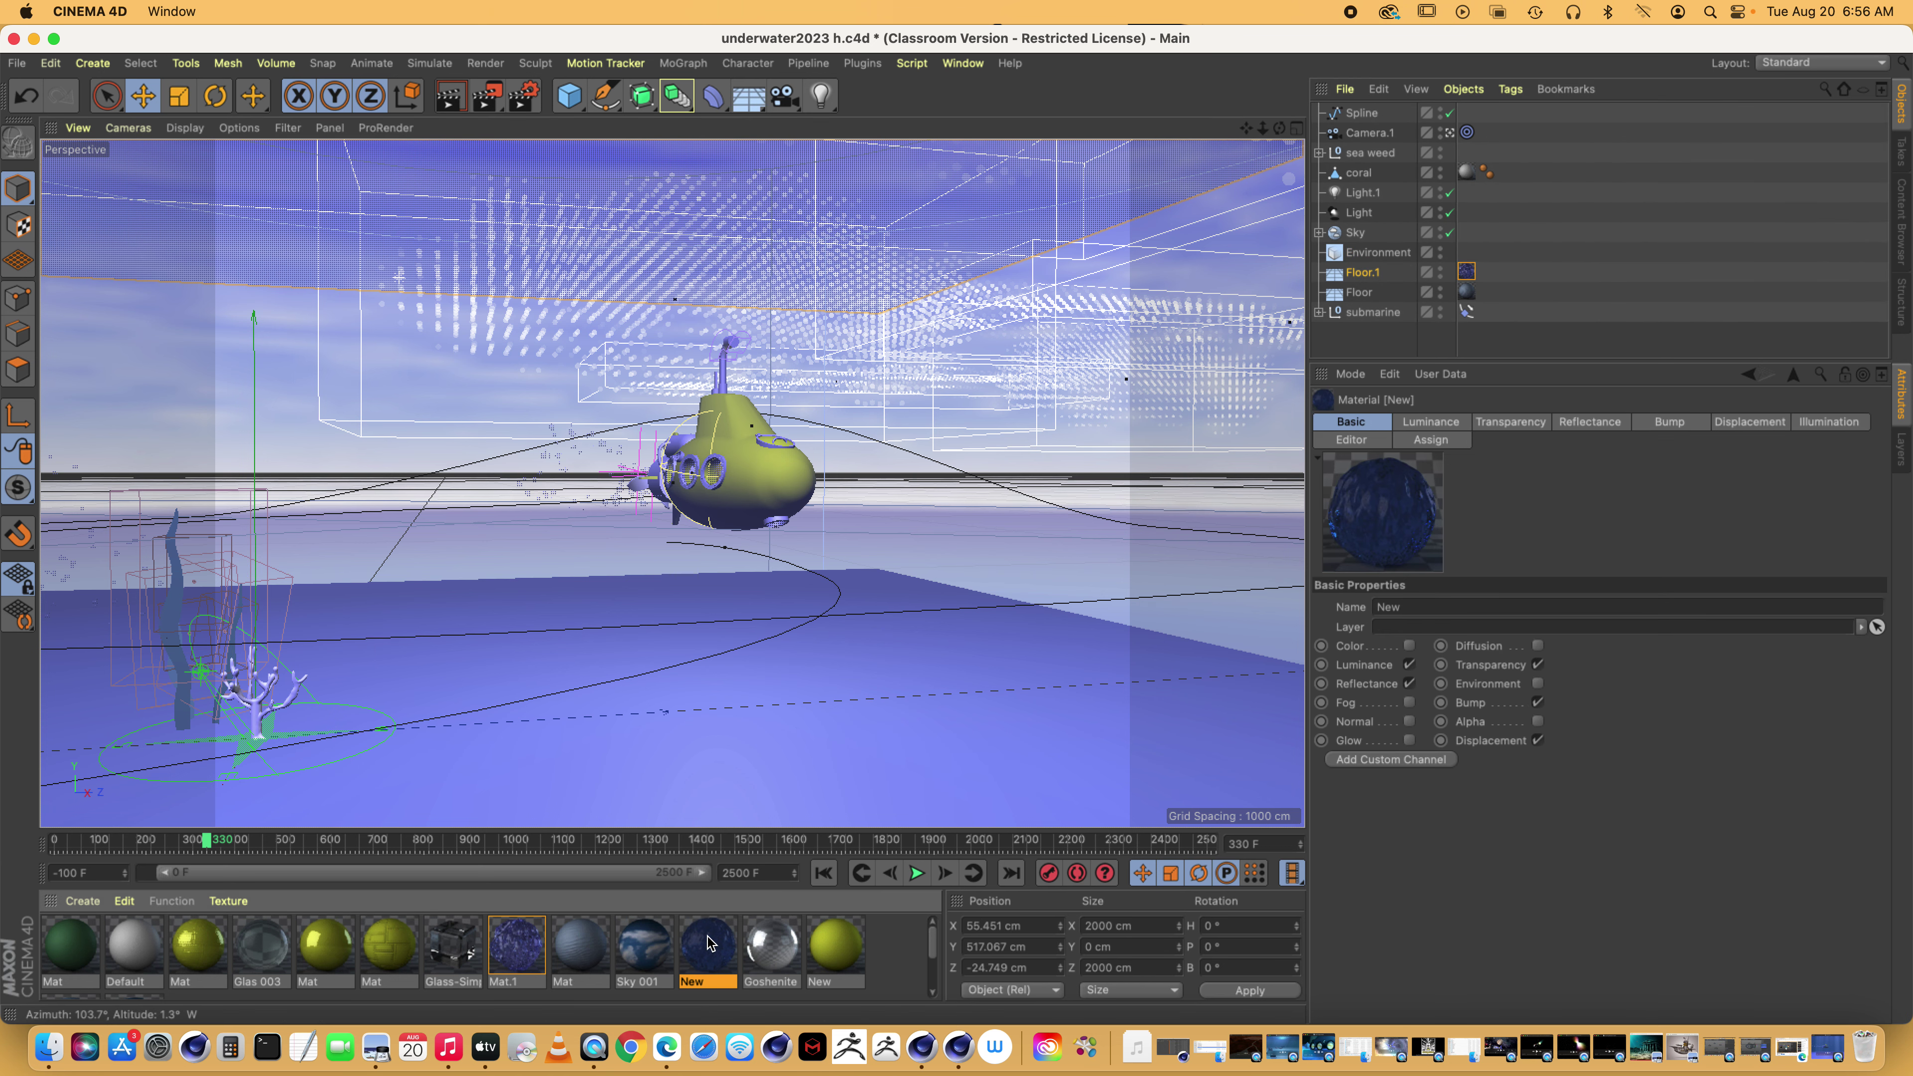
{"action": "left_click", "coordinate": [518, 969]}
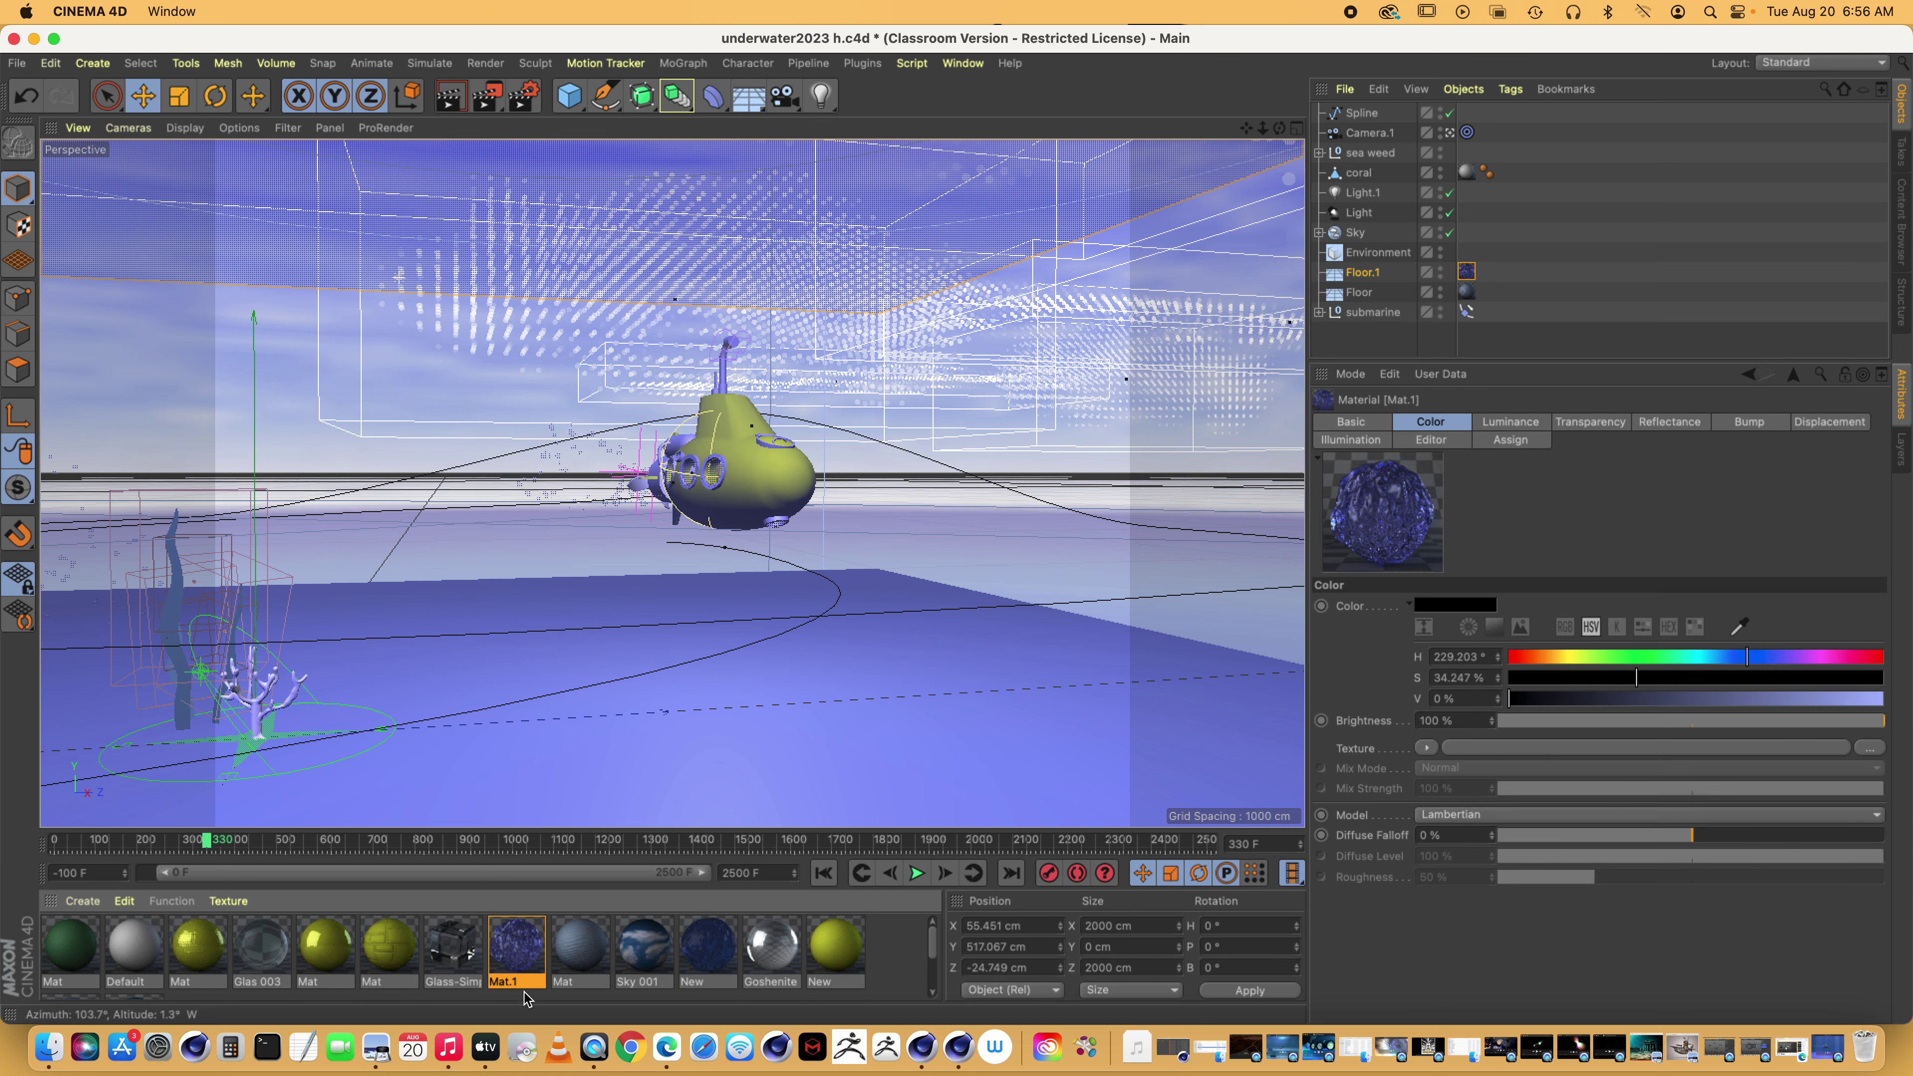
{"action": "left_click", "coordinate": [693, 970], "text": "shift"}
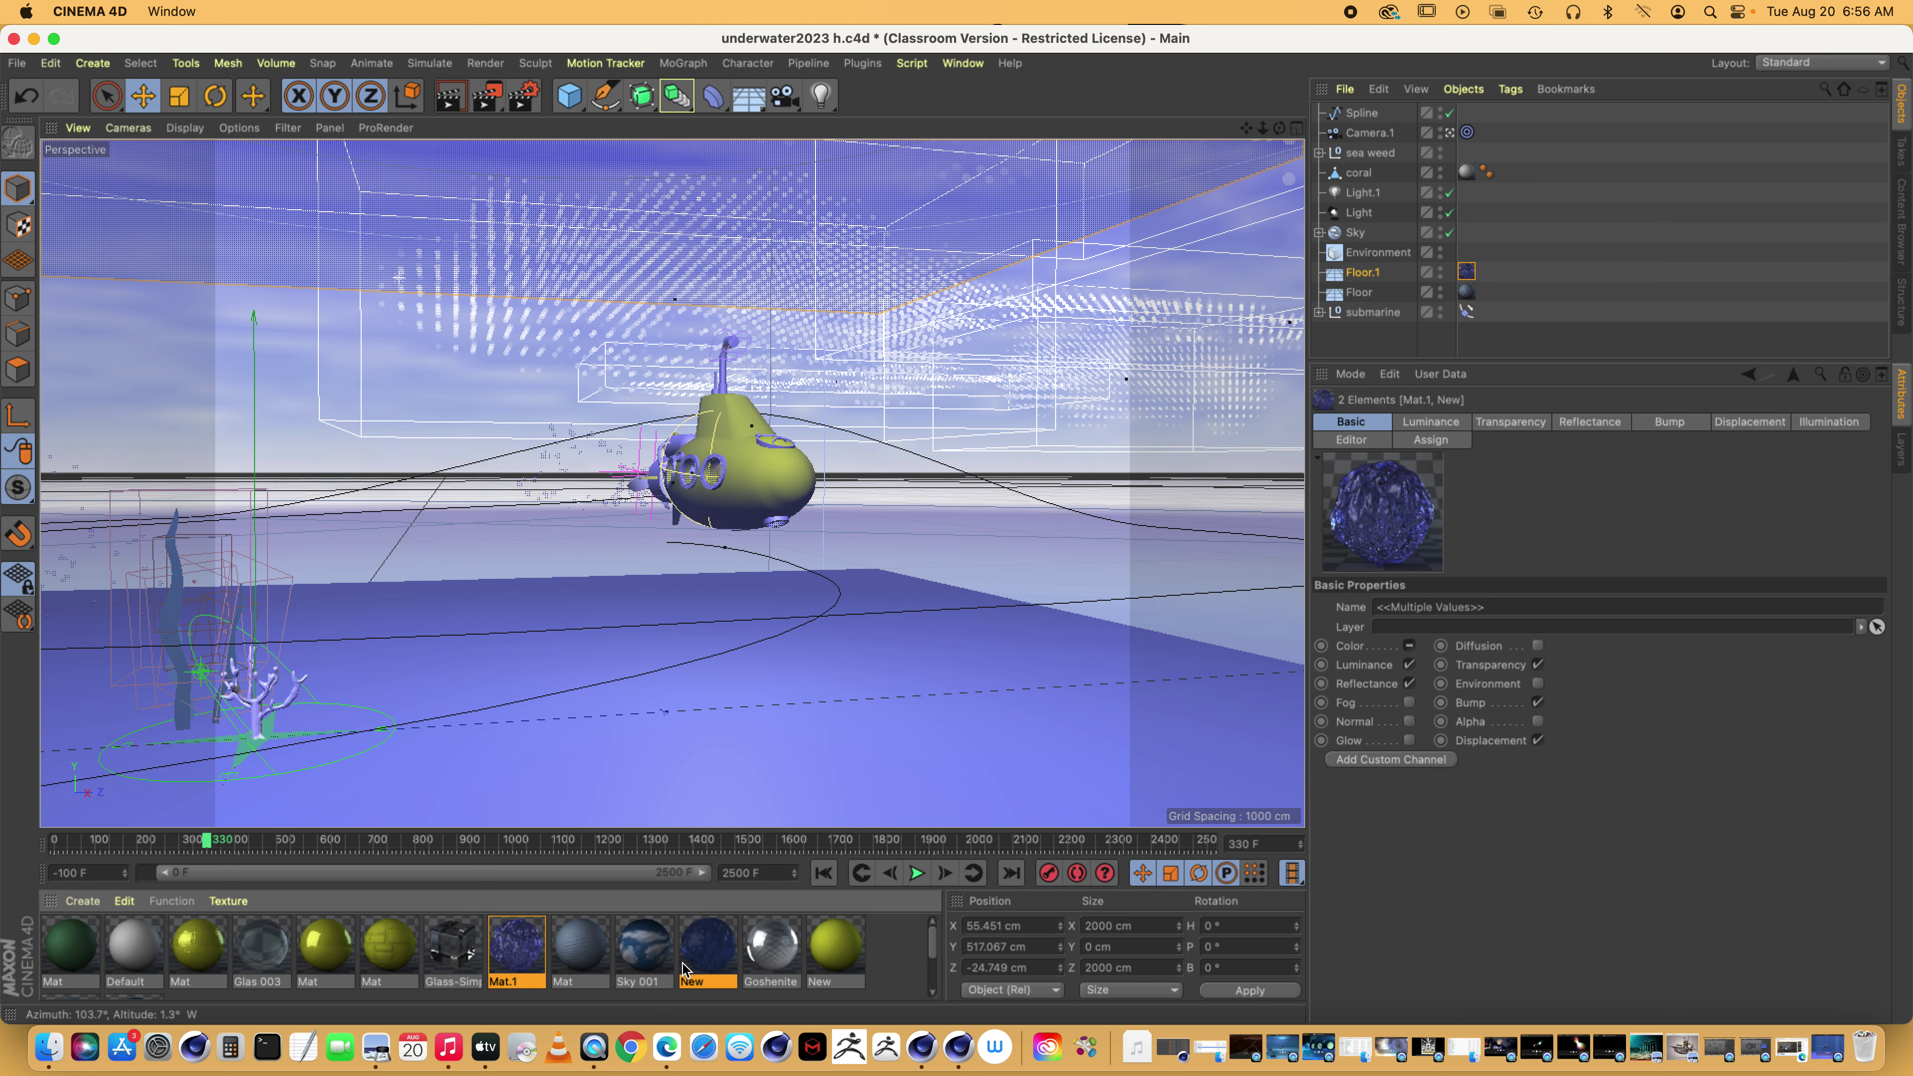
Switch to the water exampler GOOD.c4d project and render its view past the missing-asset warning to examine the water materials
{"action": "left_click", "coordinate": [963, 62]}
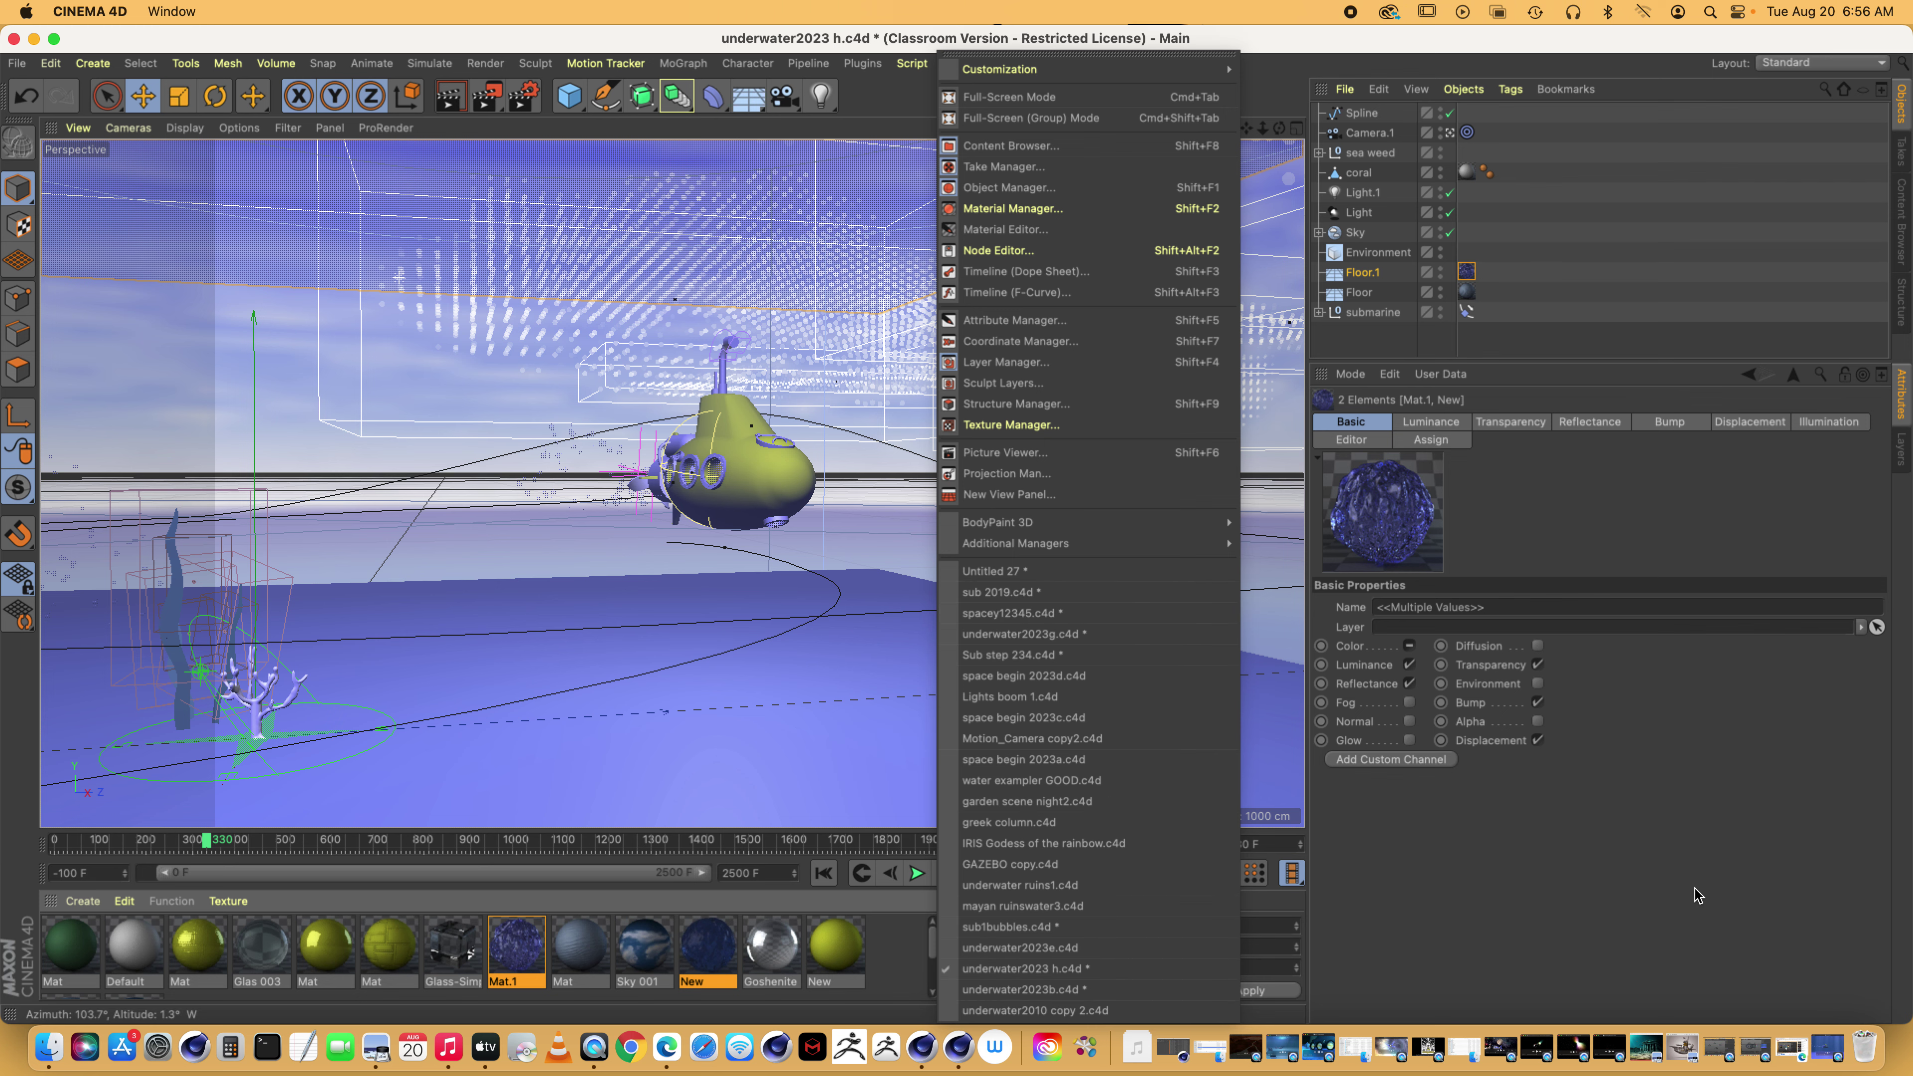
{"action": "left_click", "coordinate": [1062, 783]}
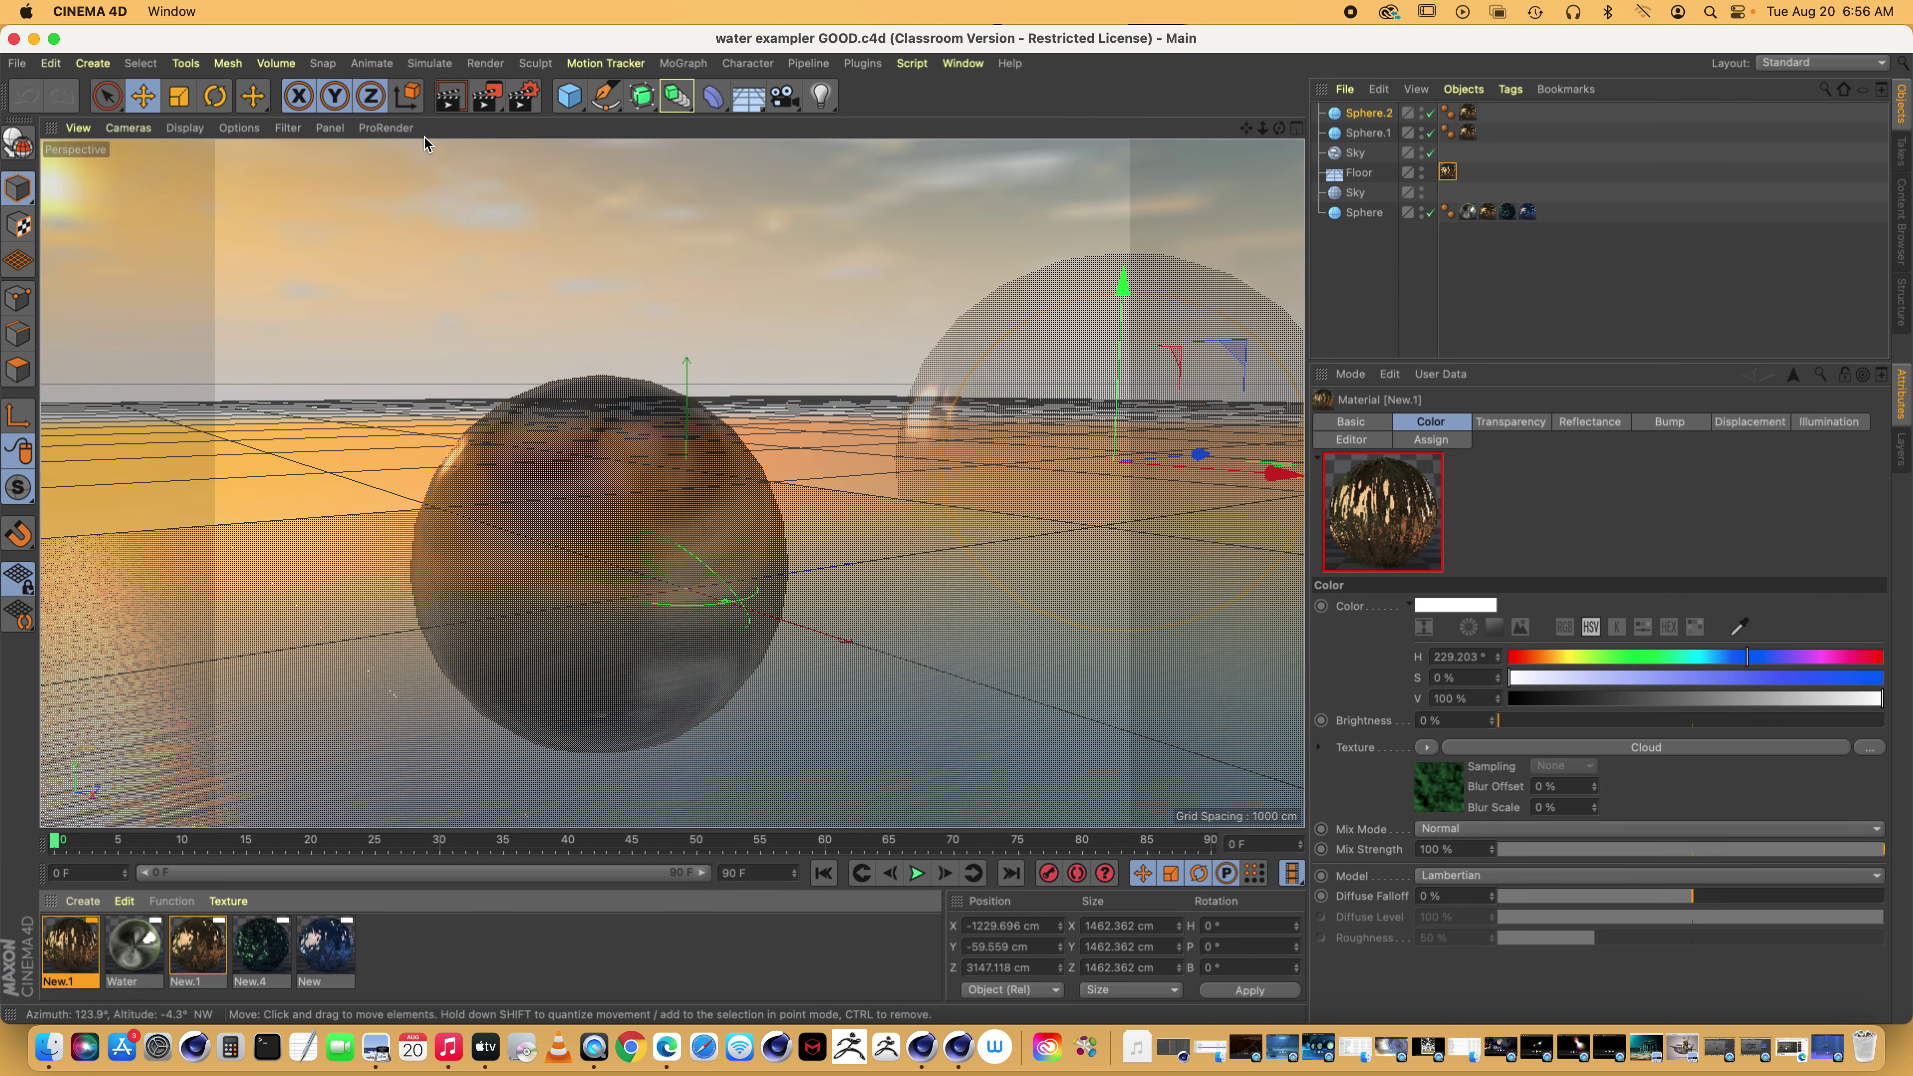
{"action": "left_click", "coordinate": [458, 100]}
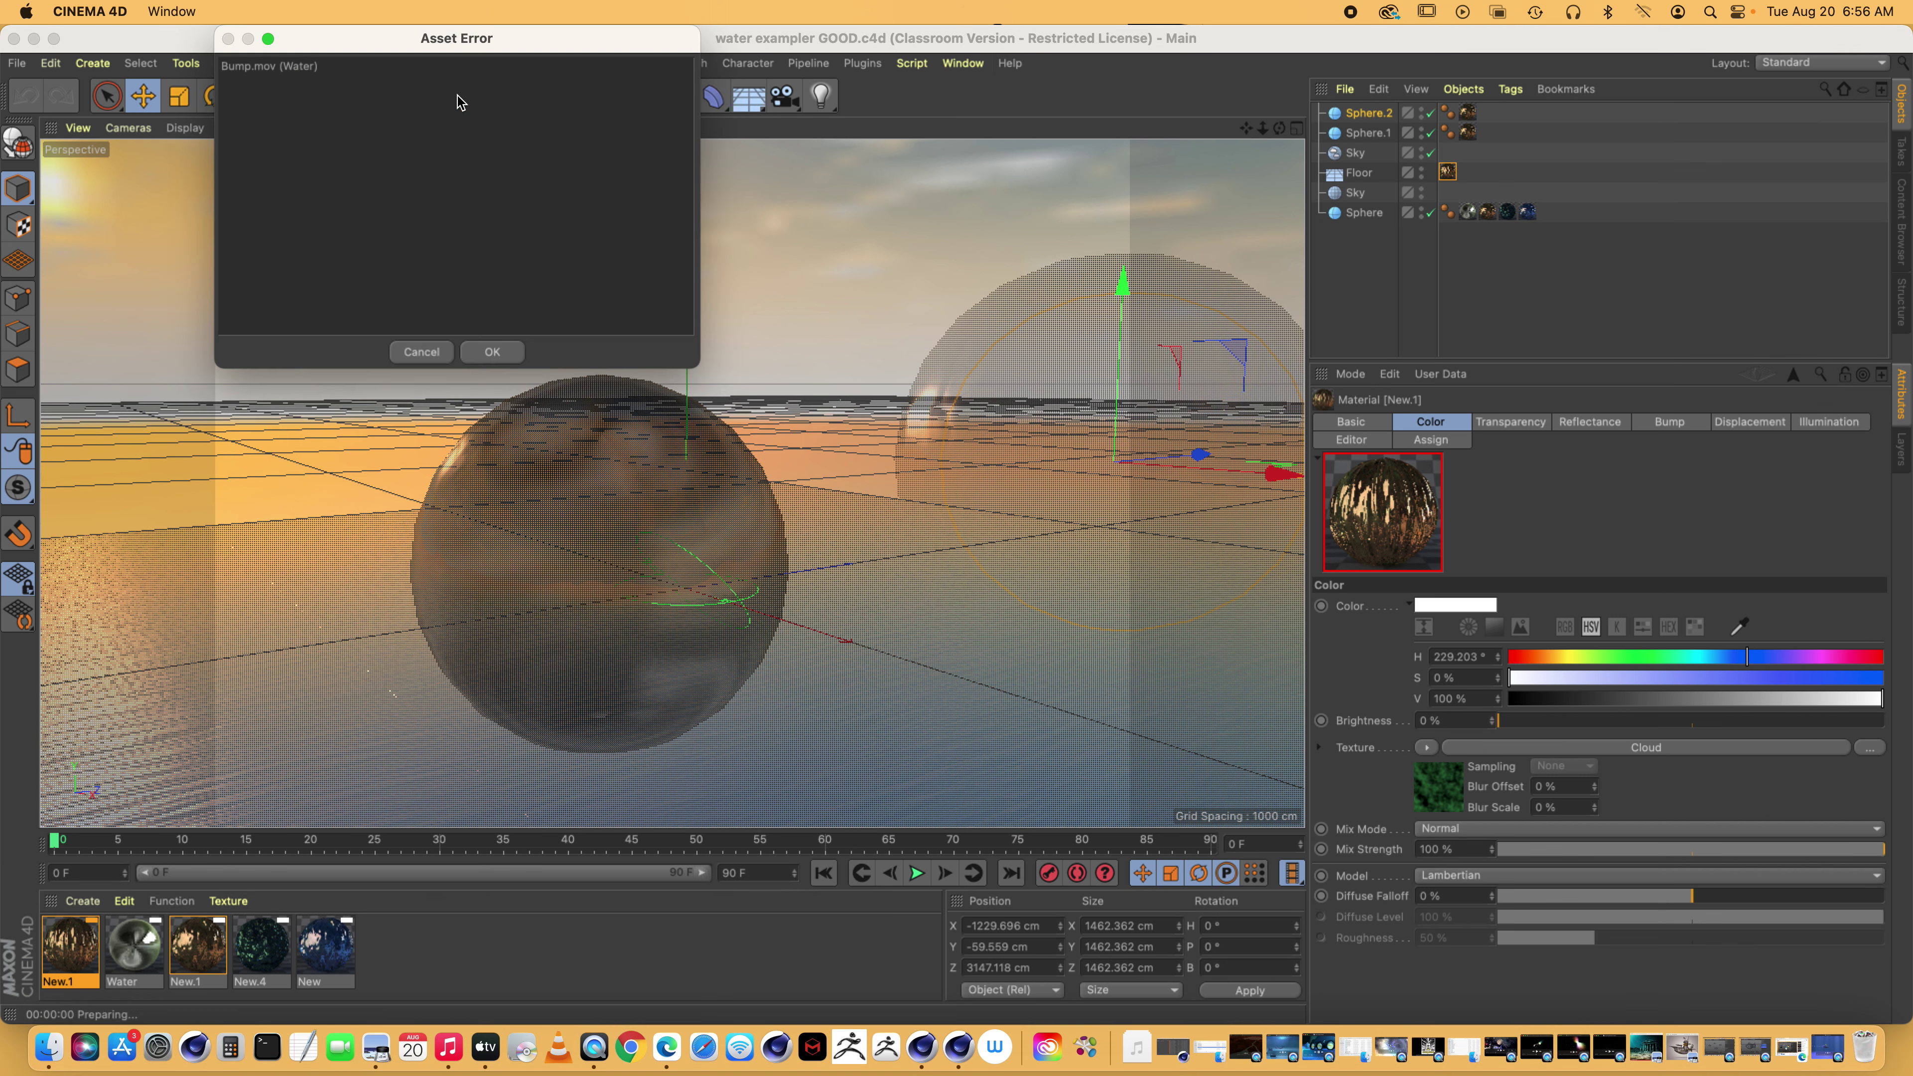
{"action": "left_click", "coordinate": [493, 352]}
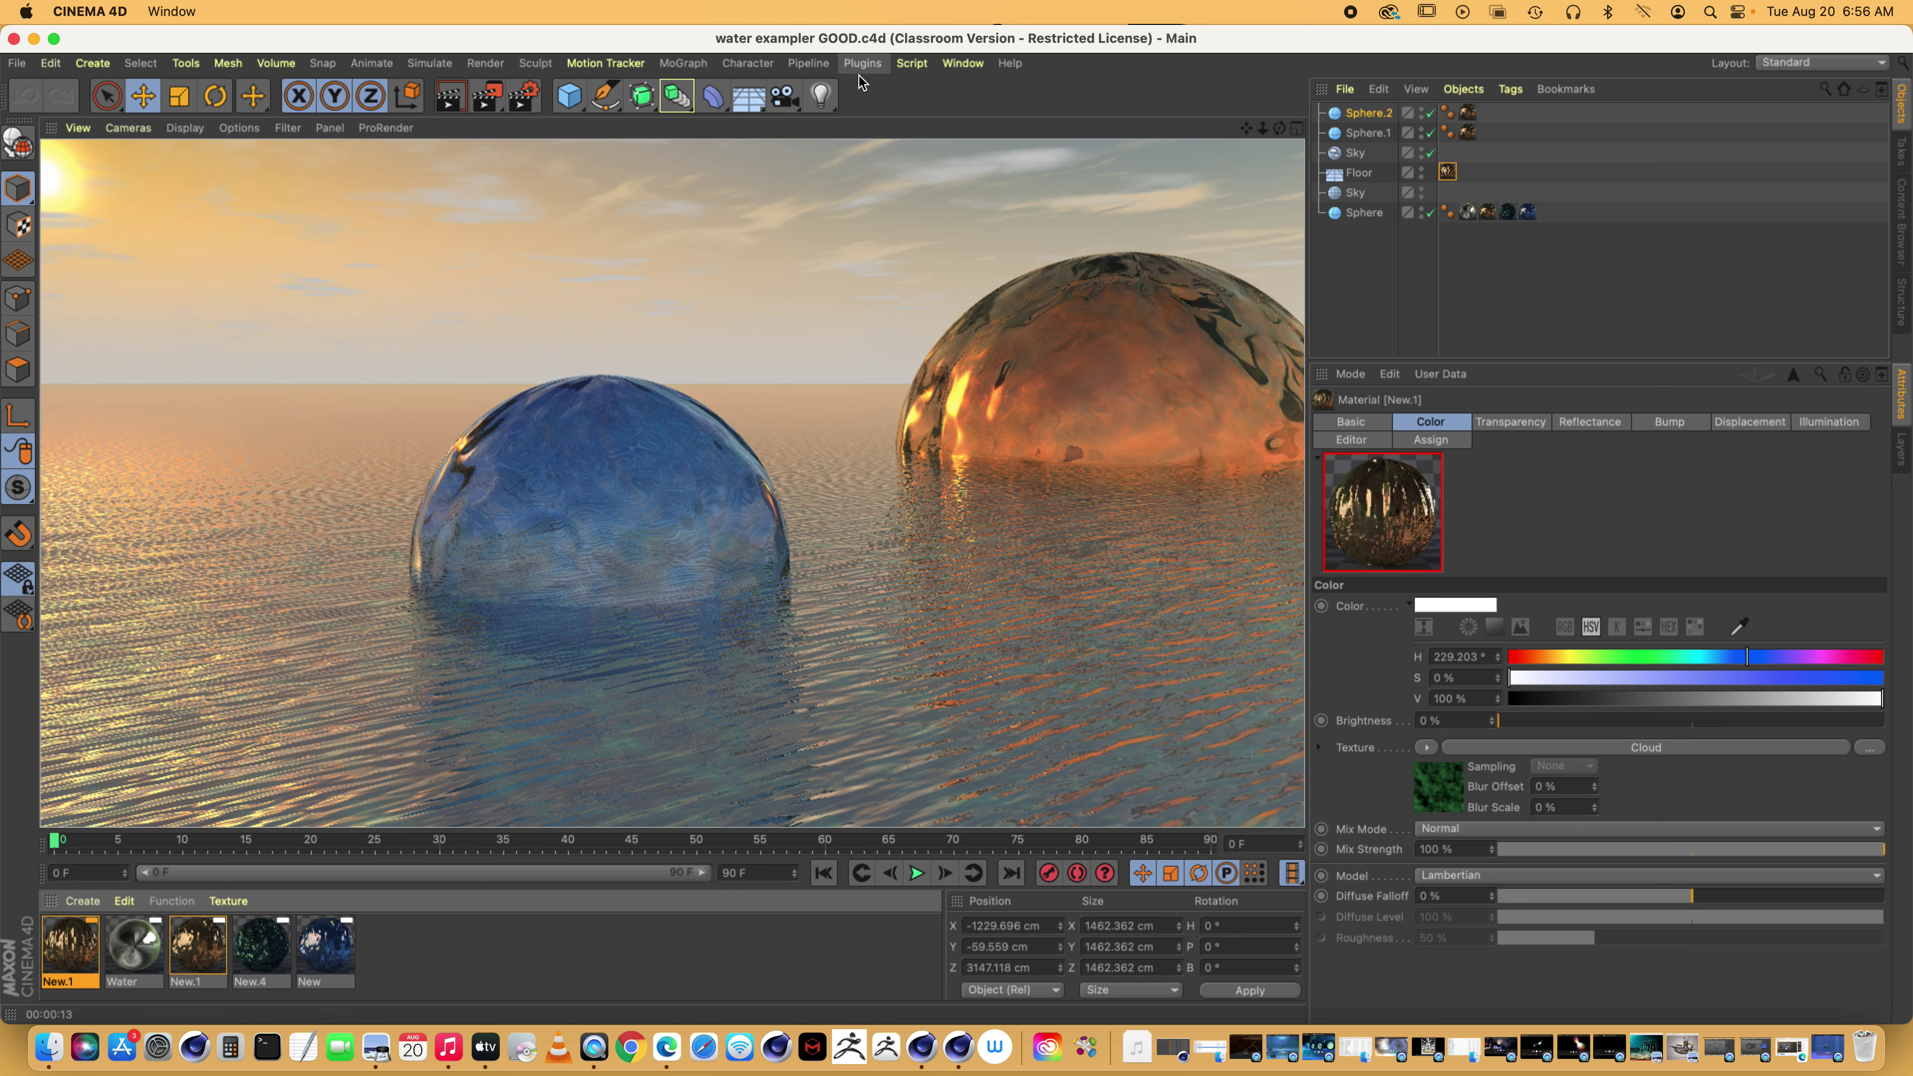
Return to the Untitled 27 project and paste the copied Mat.1 and New materials with no existing material selected
{"action": "left_click", "coordinate": [962, 63]}
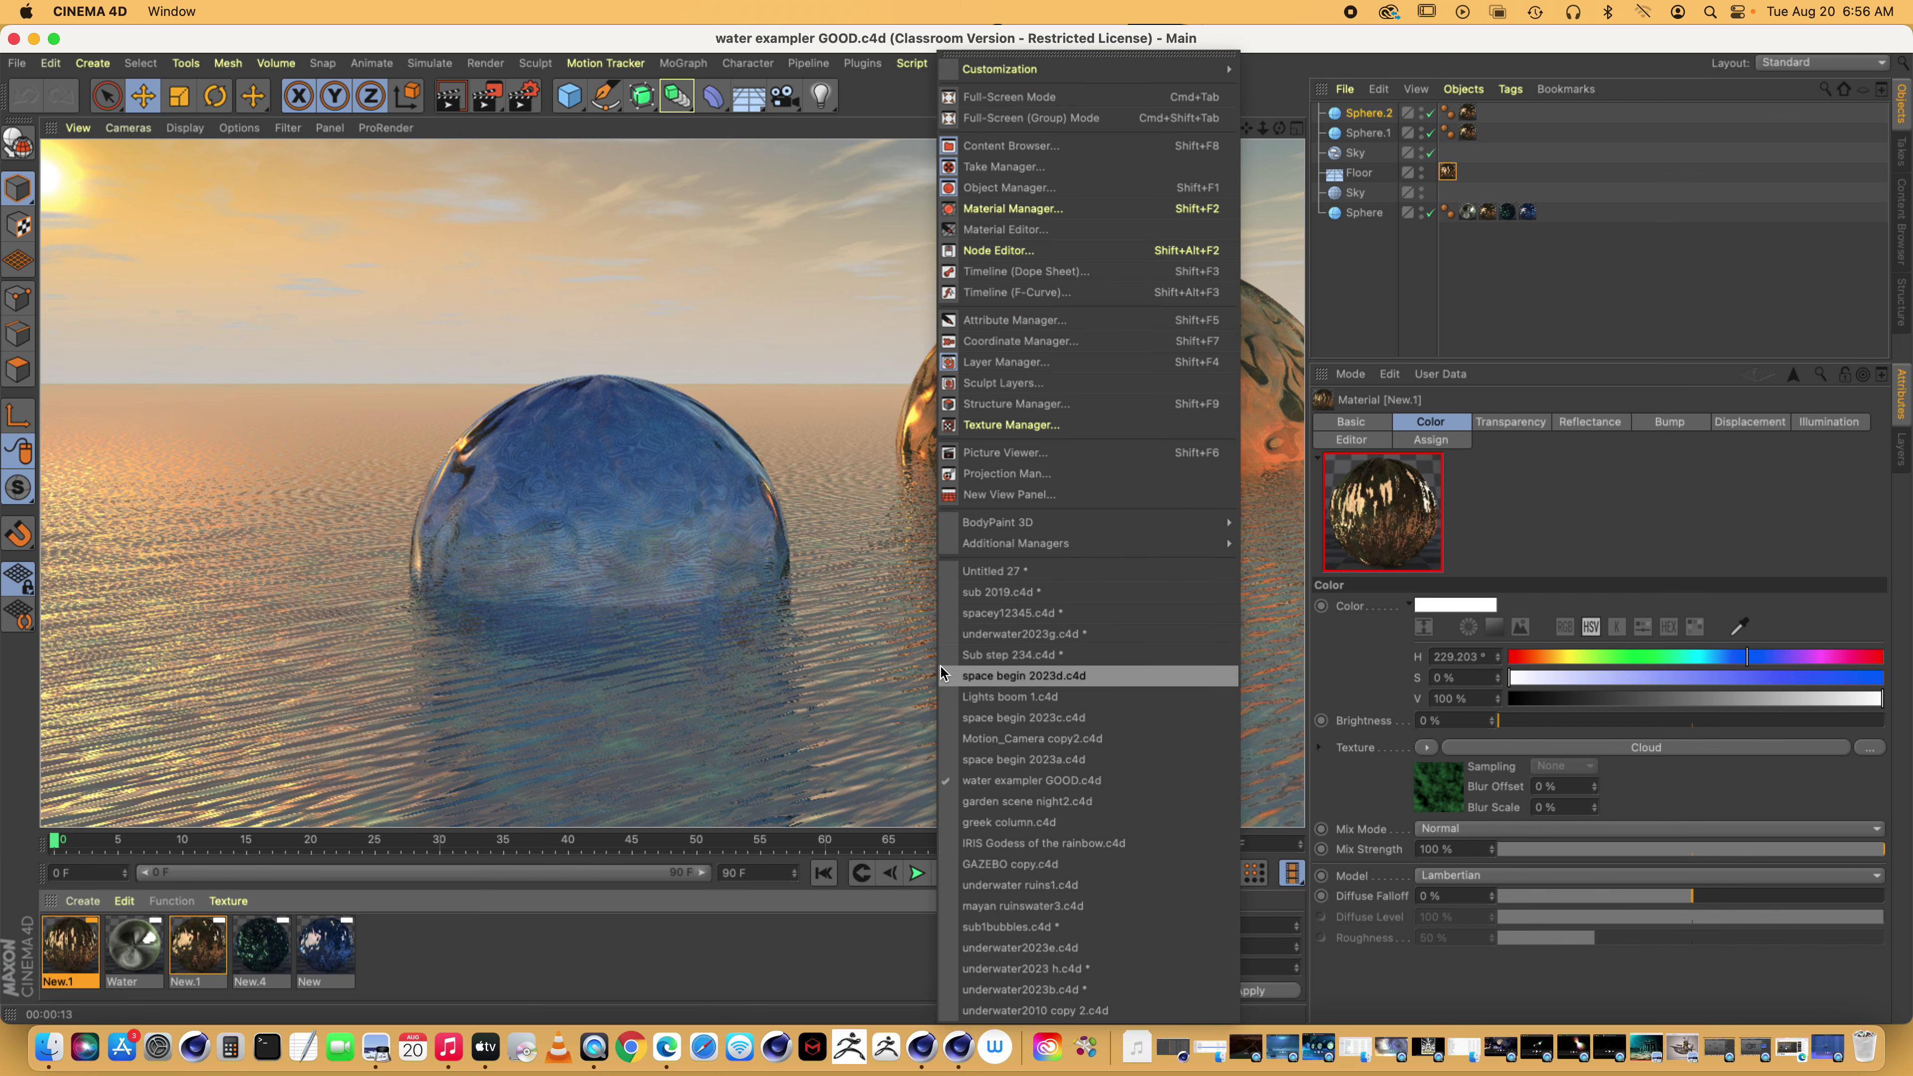
{"action": "left_click", "coordinate": [959, 574]}
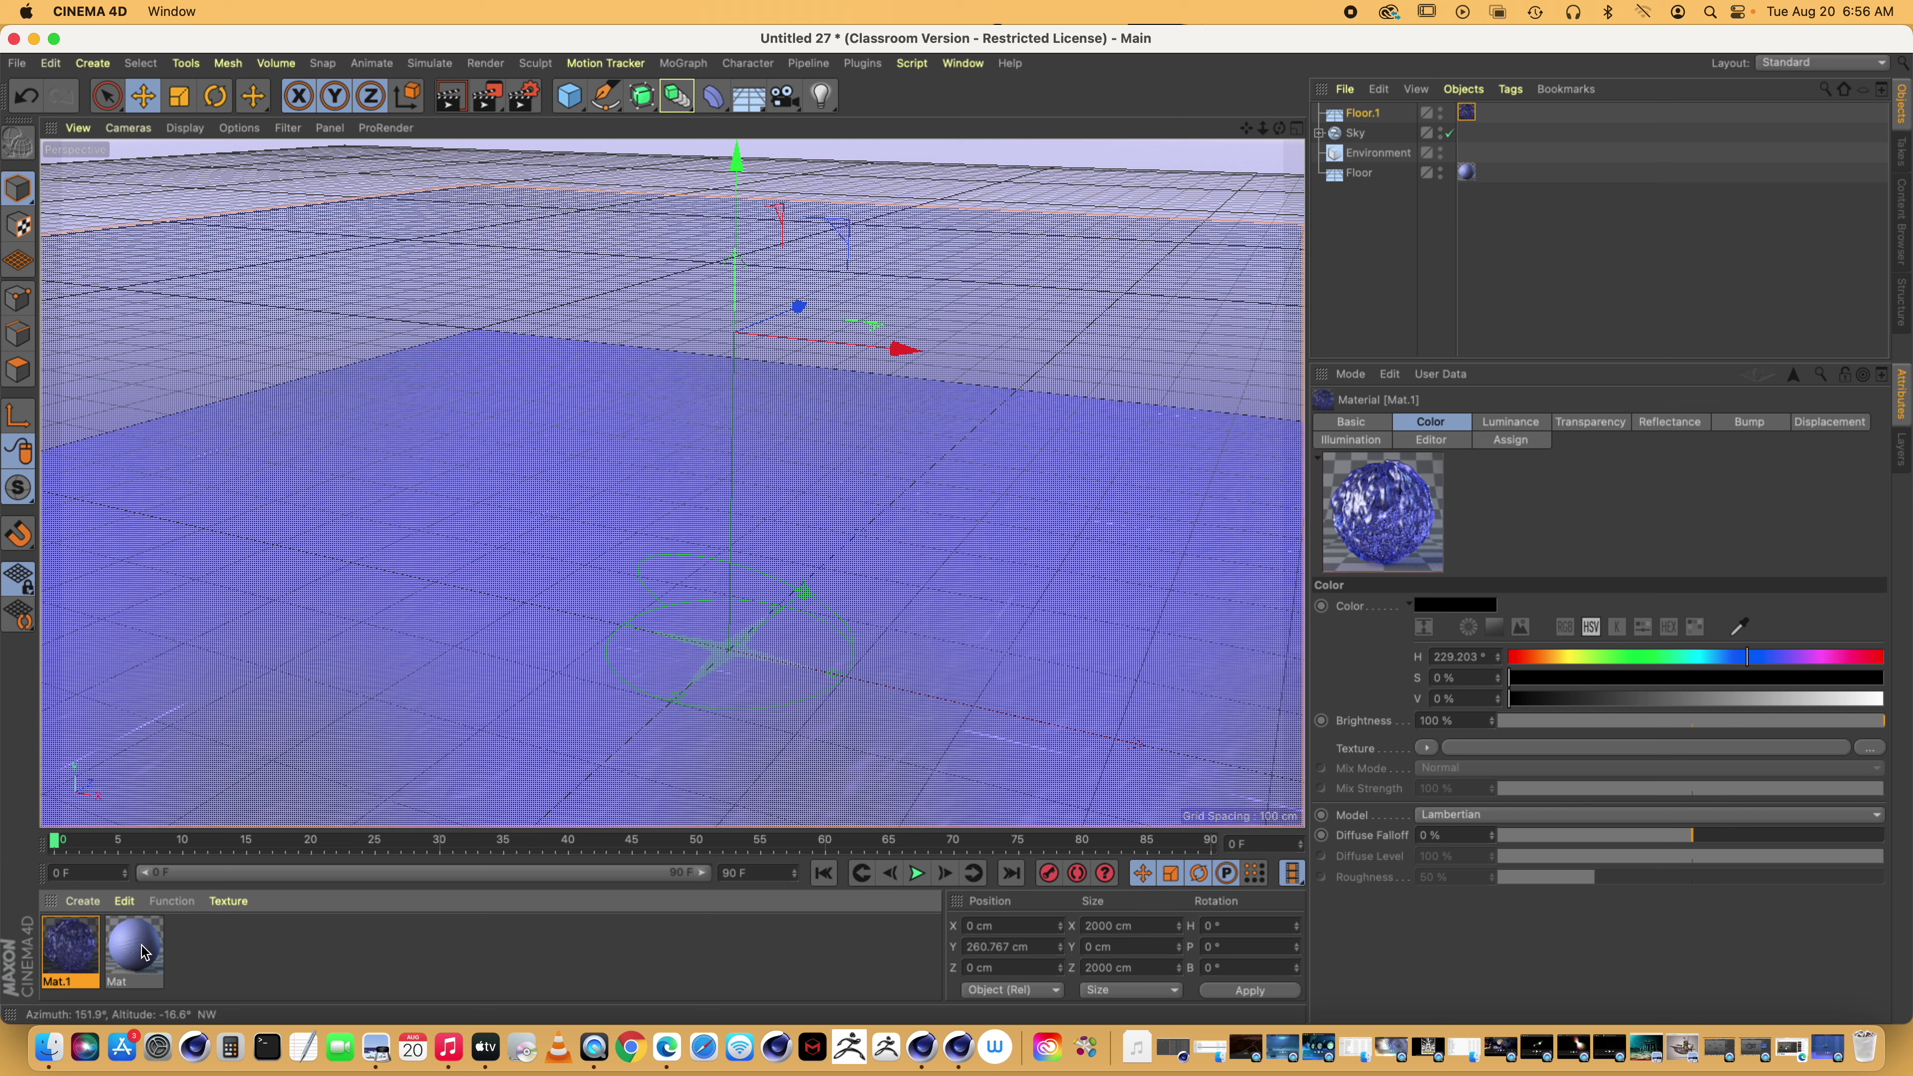
{"action": "left_click", "coordinate": [256, 963]}
{"action": "left_click", "coordinate": [124, 900]}
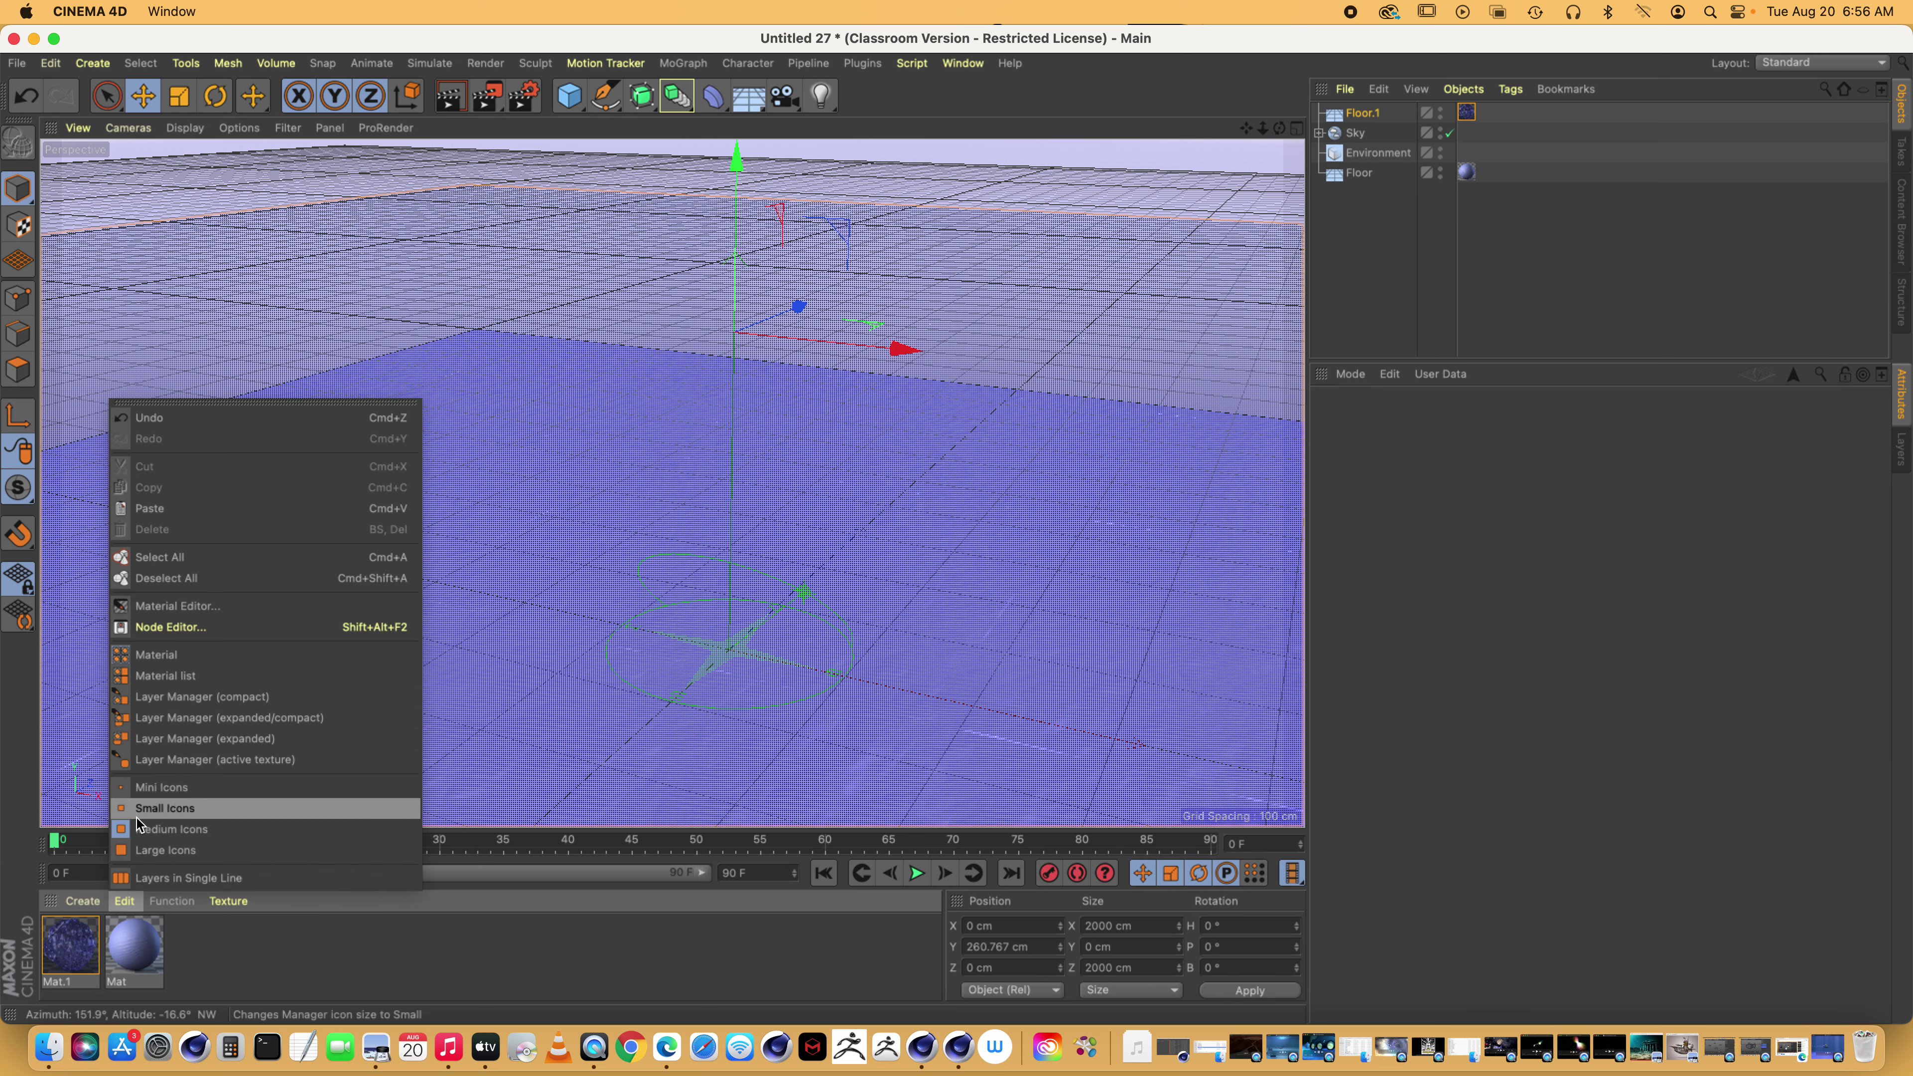
{"action": "left_click", "coordinate": [150, 507]}
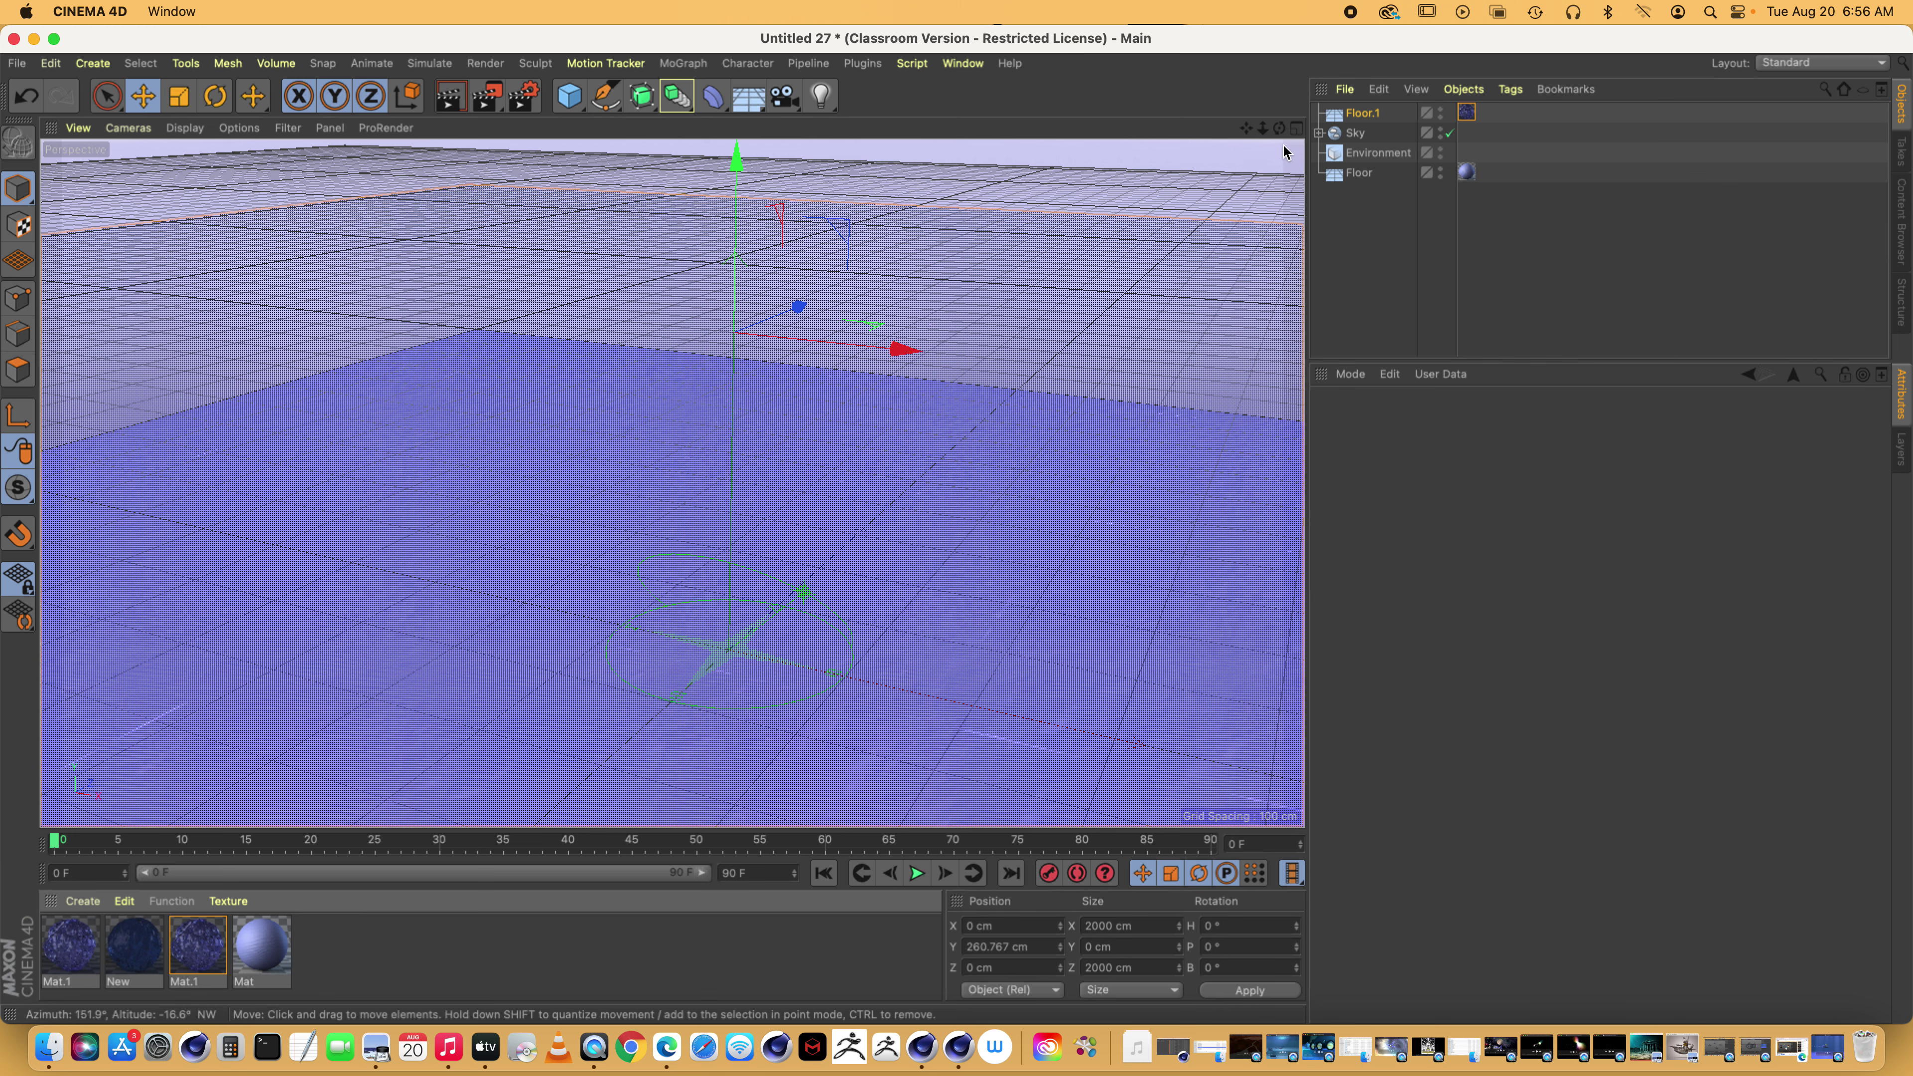
Render the scene from a lower, frontal angle and compare it with the rendered underwater2023 h.c4d scene
{"action": "left_click_drag", "start_coordinate": [1246, 128], "coordinate": [672, 484]}
{"action": "left_click_drag", "start_coordinate": [1279, 128], "coordinate": [1205, 102]}
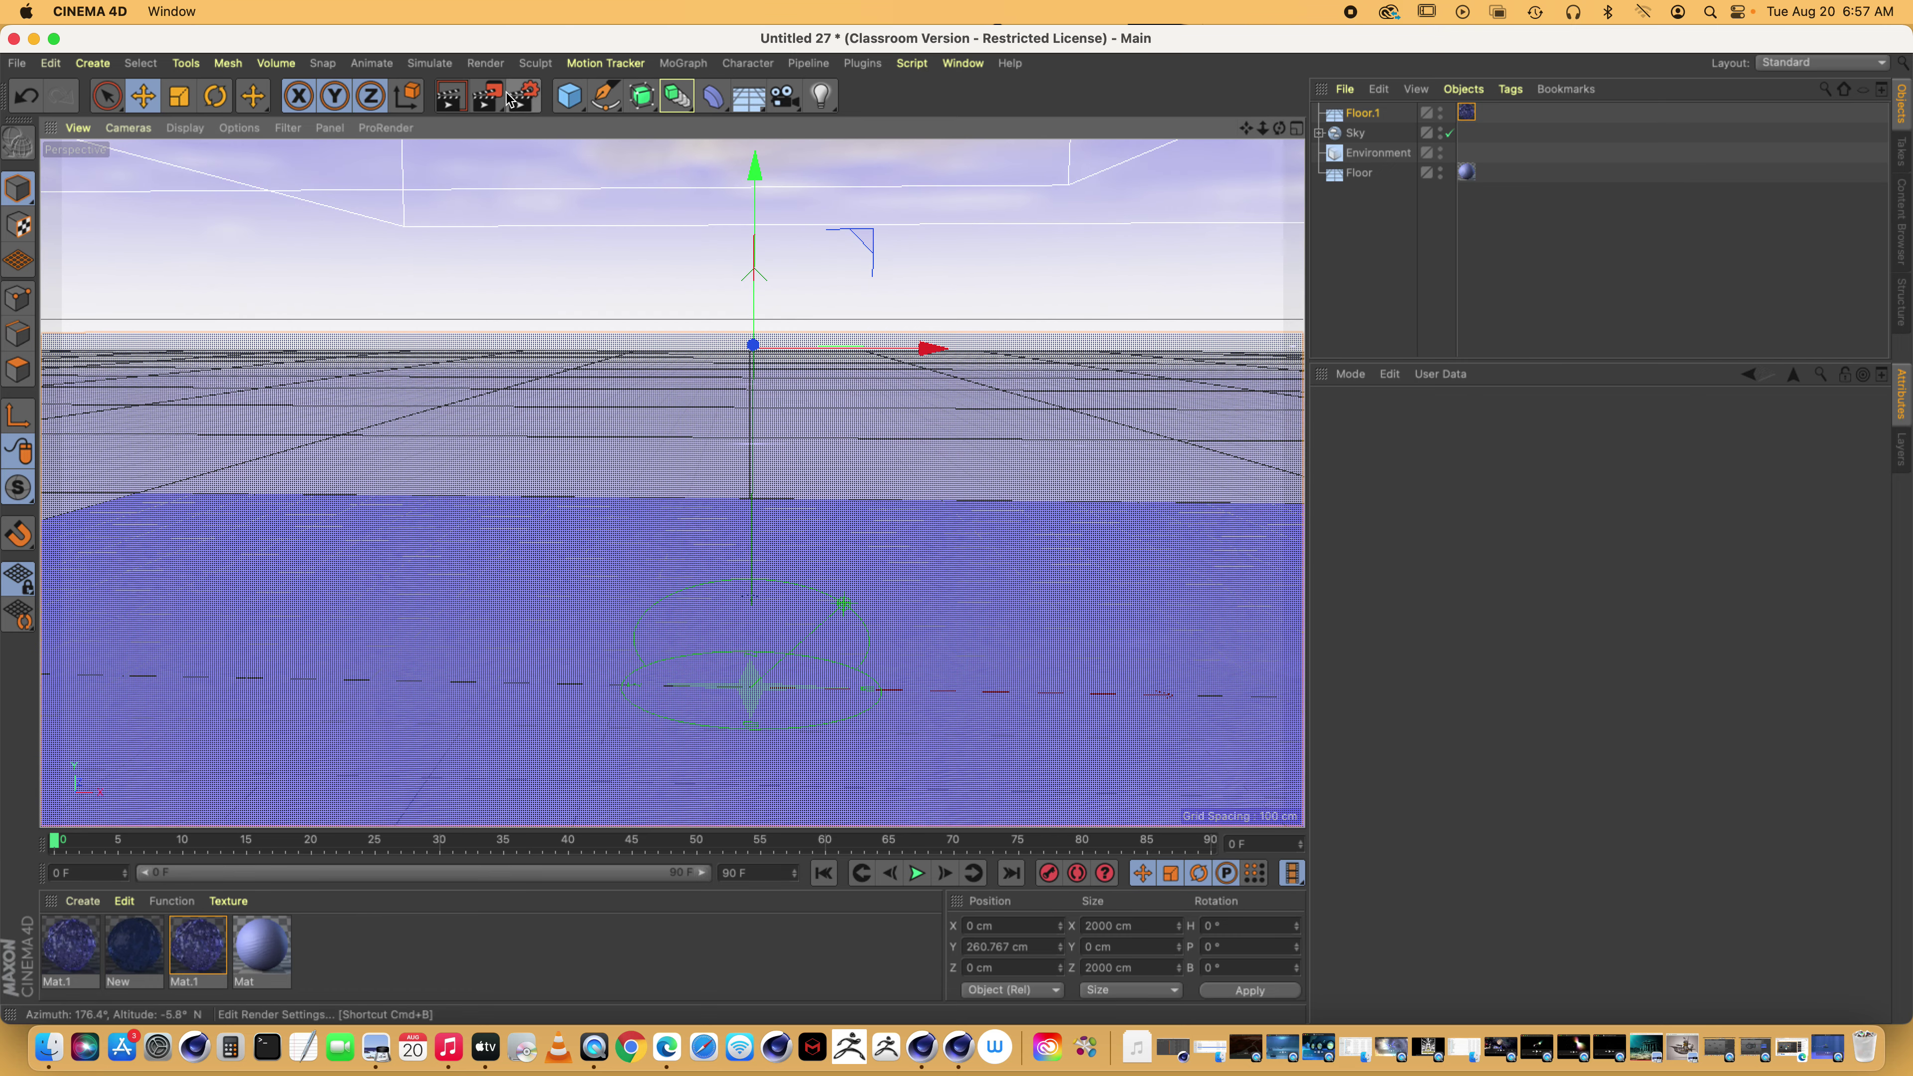
{"action": "left_click", "coordinate": [447, 101]}
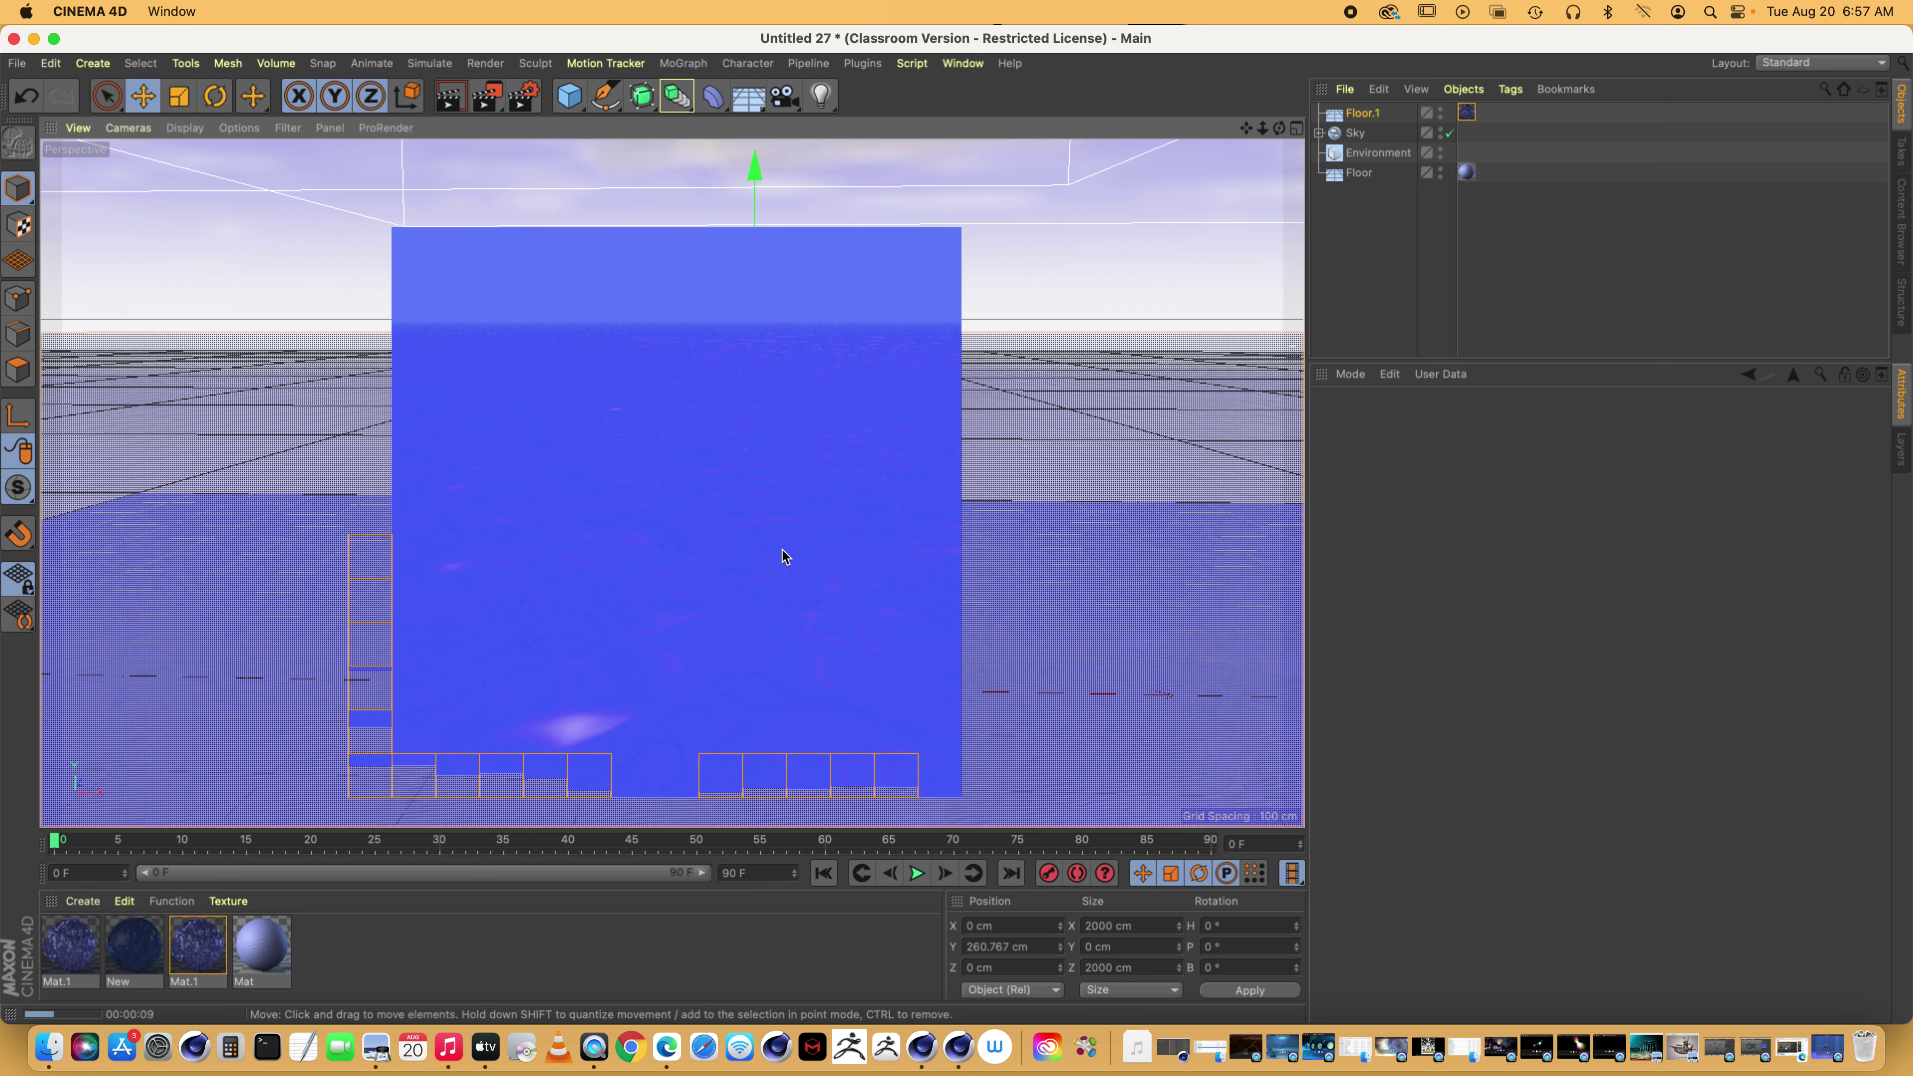
{"action": "left_click", "coordinate": [963, 64]}
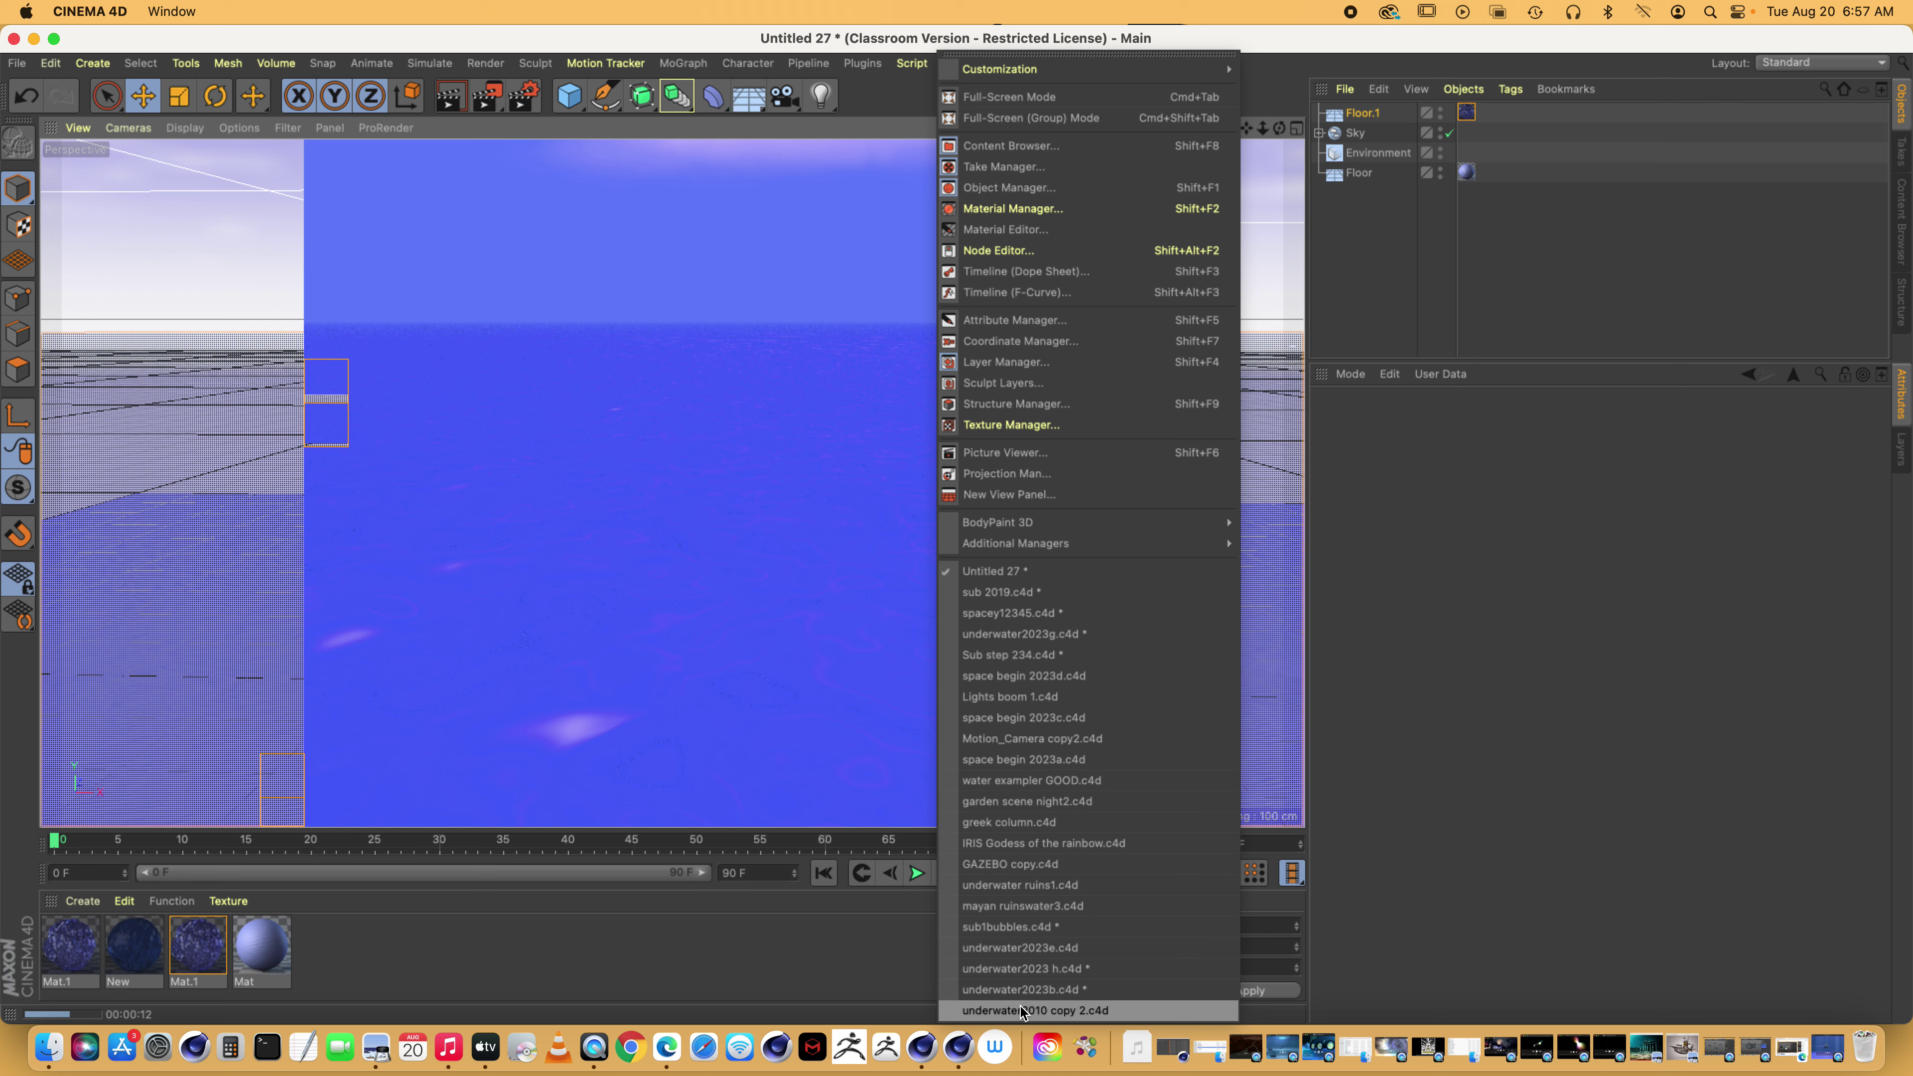
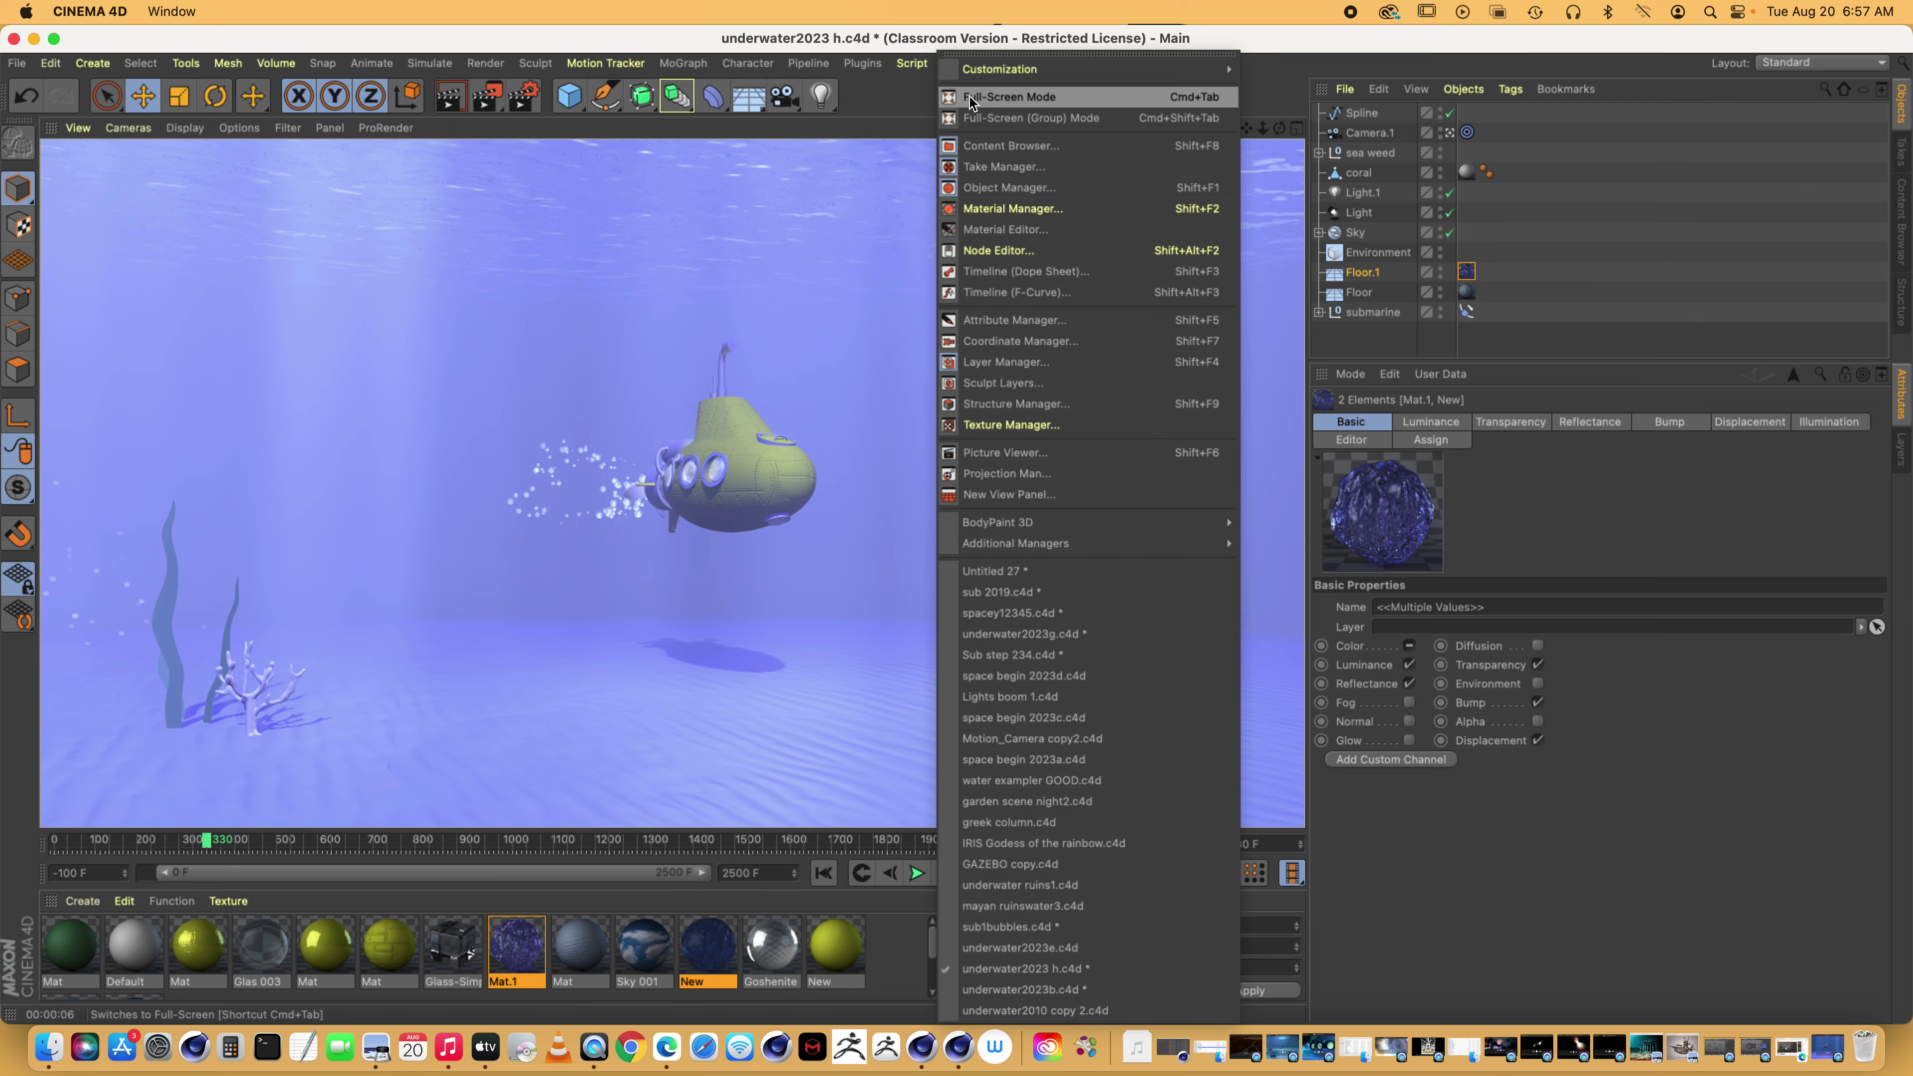
Return to the Untitled 27 project and apply the New material to the raised Floor.1 object in addition to Mat.1
{"action": "left_click", "coordinate": [1043, 578]}
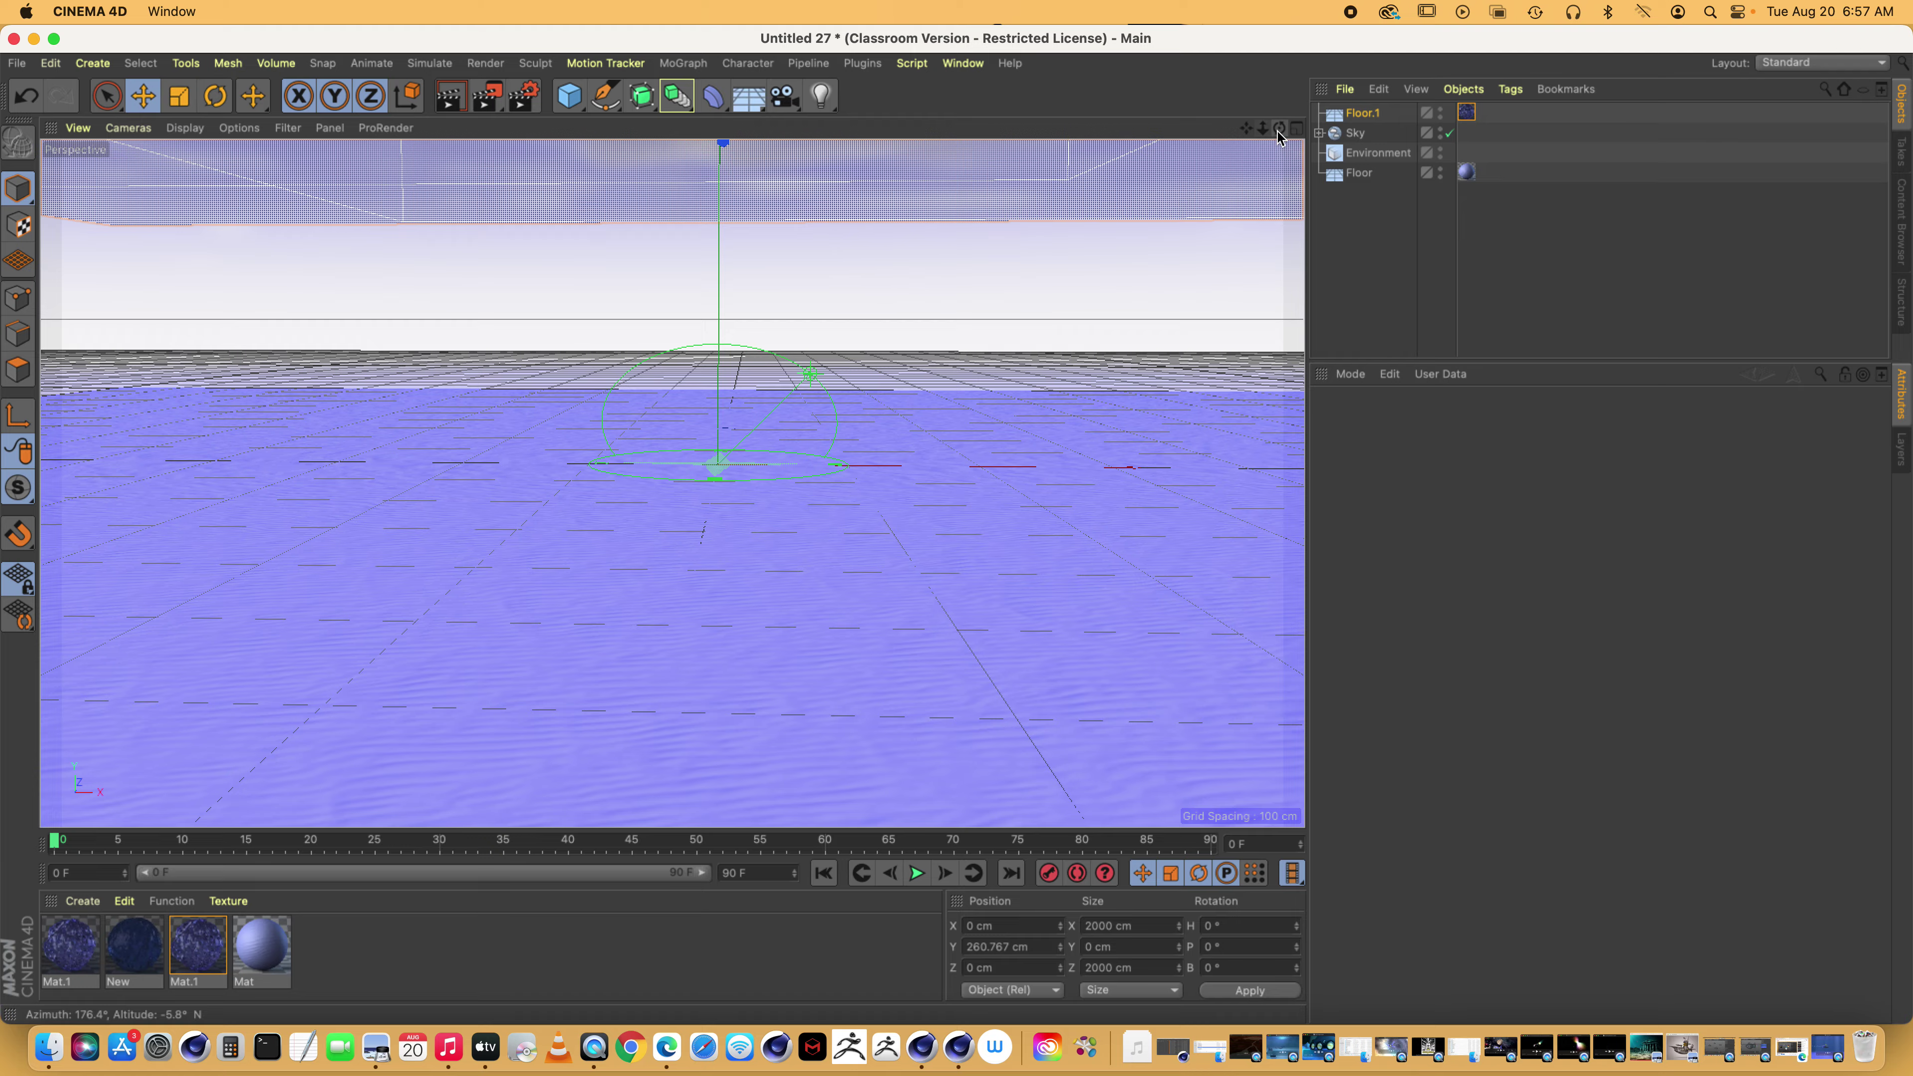
{"action": "left_click_drag", "start_coordinate": [1279, 127], "coordinate": [1235, 130]}
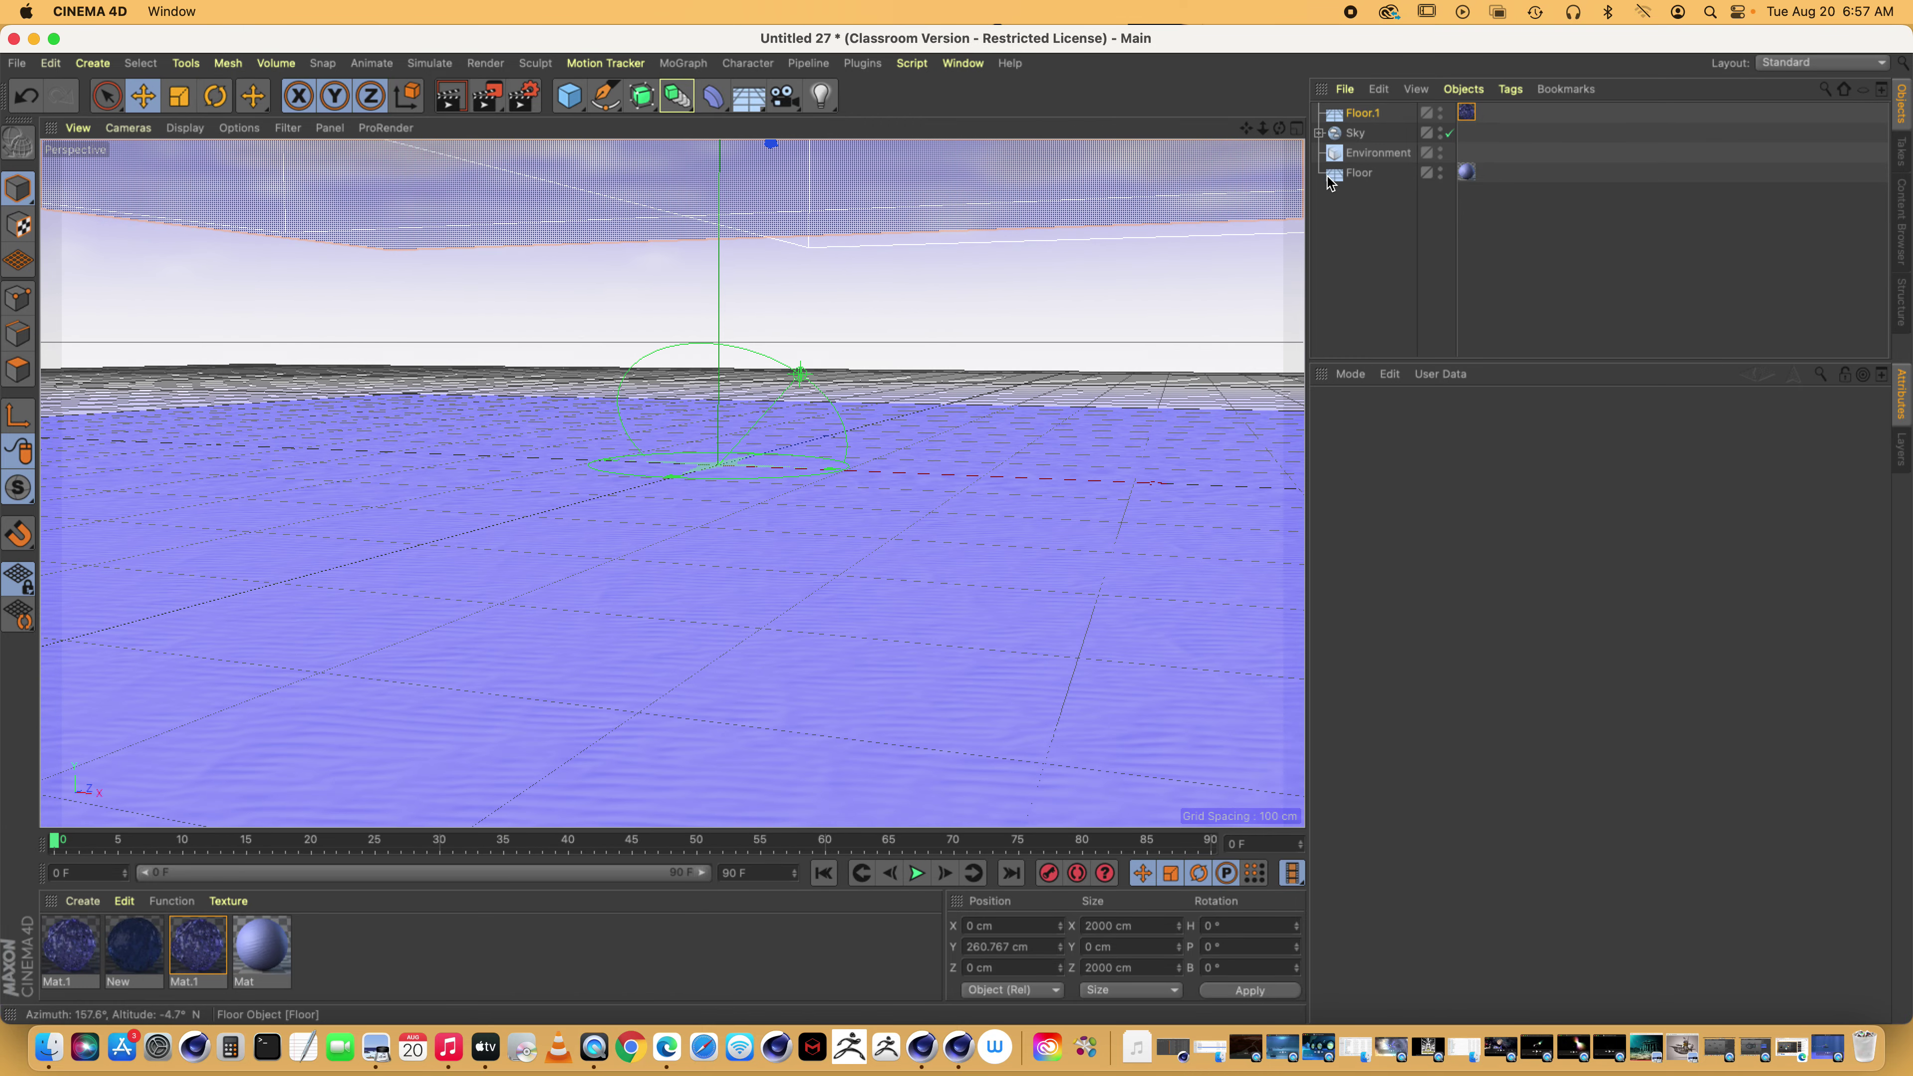
{"action": "left_click_drag", "start_coordinate": [151, 948], "coordinate": [1478, 130]}
{"action": "left_click_drag", "start_coordinate": [134, 961], "coordinate": [1369, 123]}
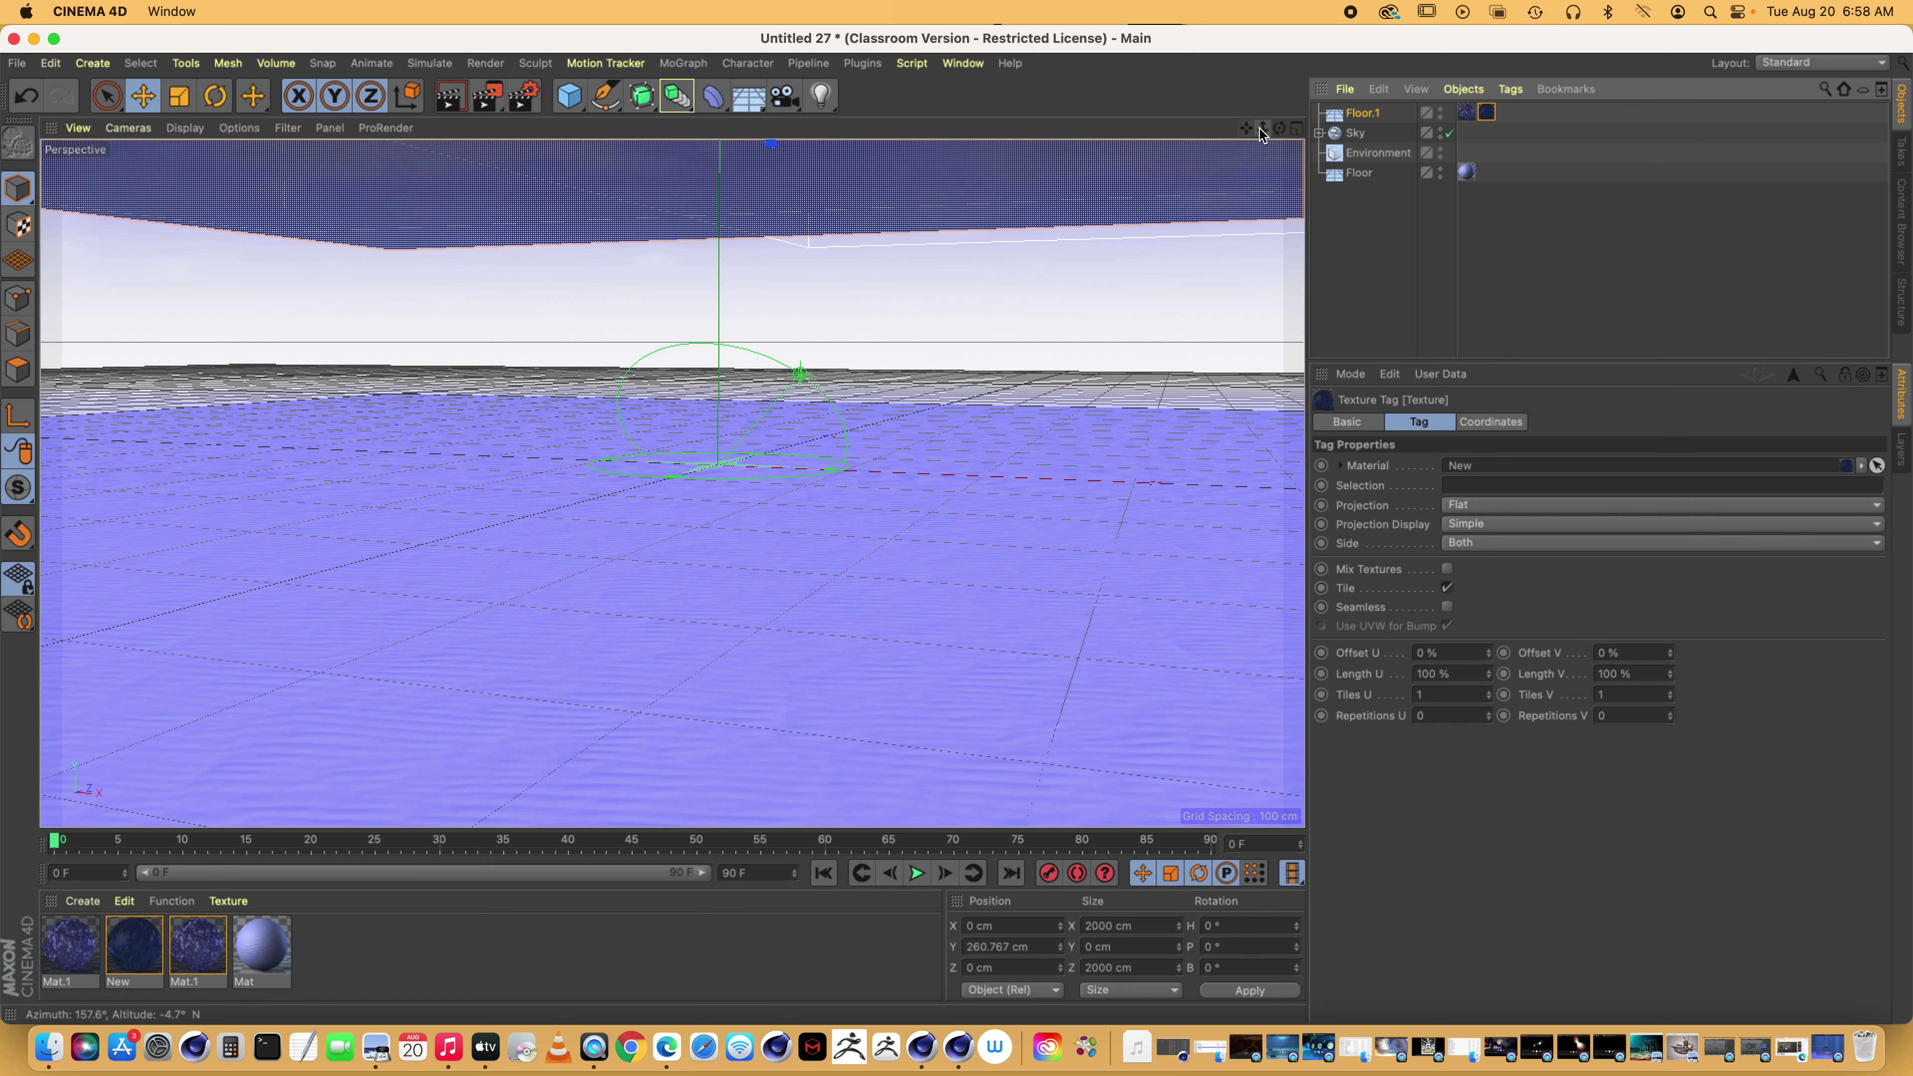
Add a Light object and tint its color pale blue, about hue 224° and saturation 30%
{"action": "left_click_drag", "start_coordinate": [1263, 128], "coordinate": [1262, 139]}
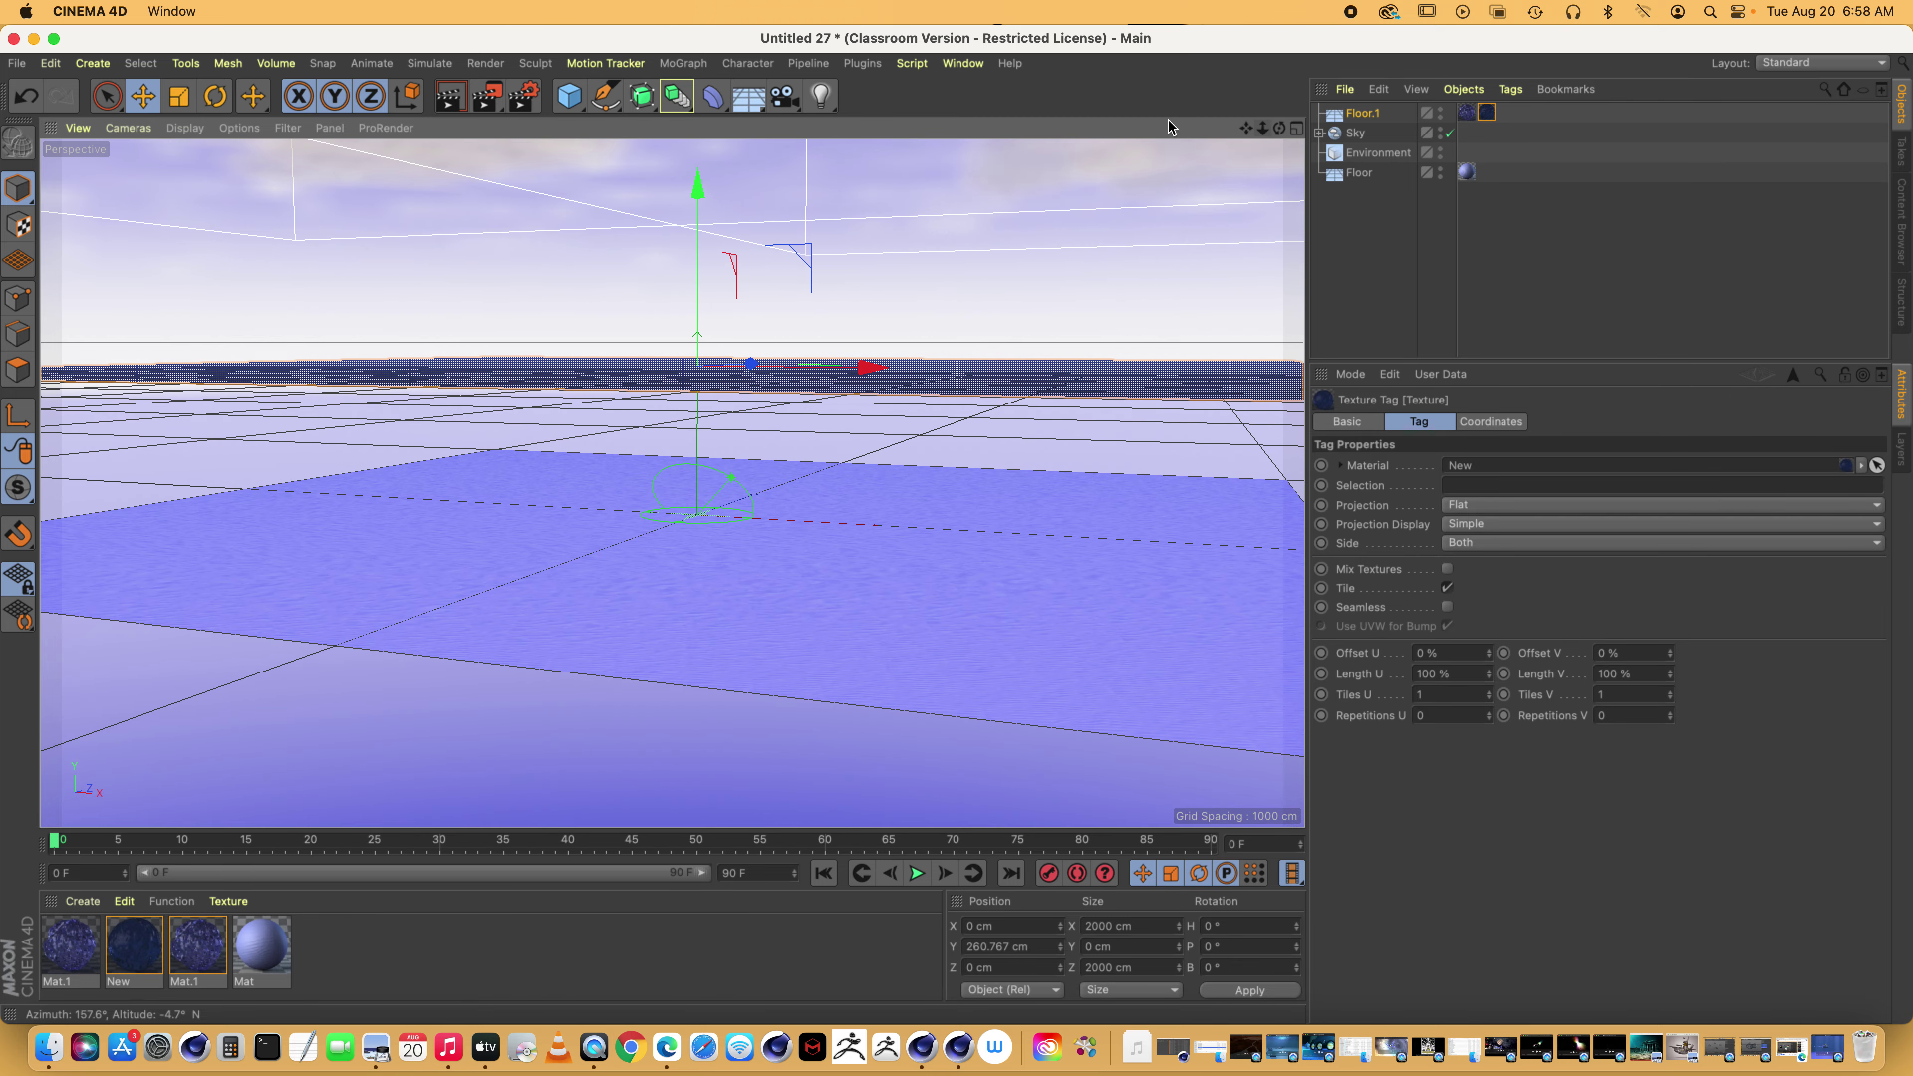
{"action": "left_click_drag", "start_coordinate": [820, 96], "coordinate": [901, 134]}
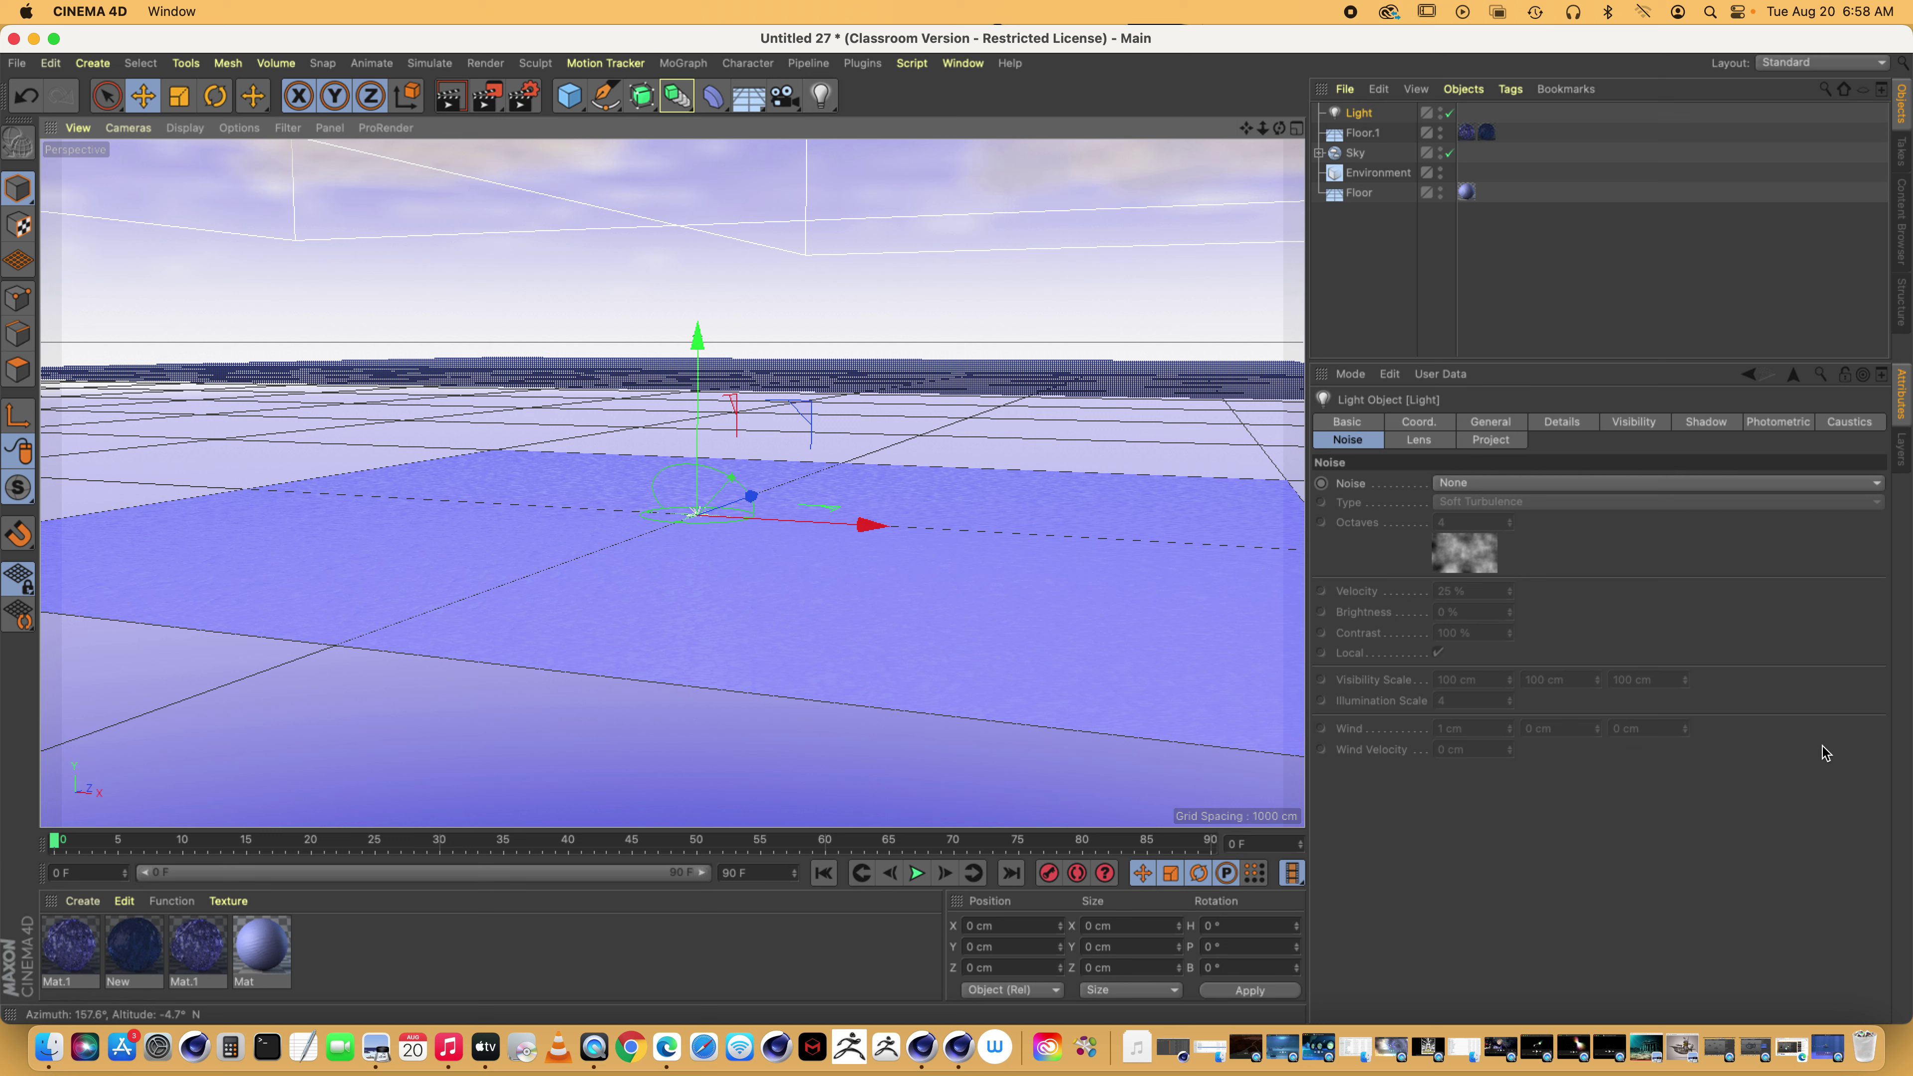
{"action": "left_click", "coordinate": [1491, 421]}
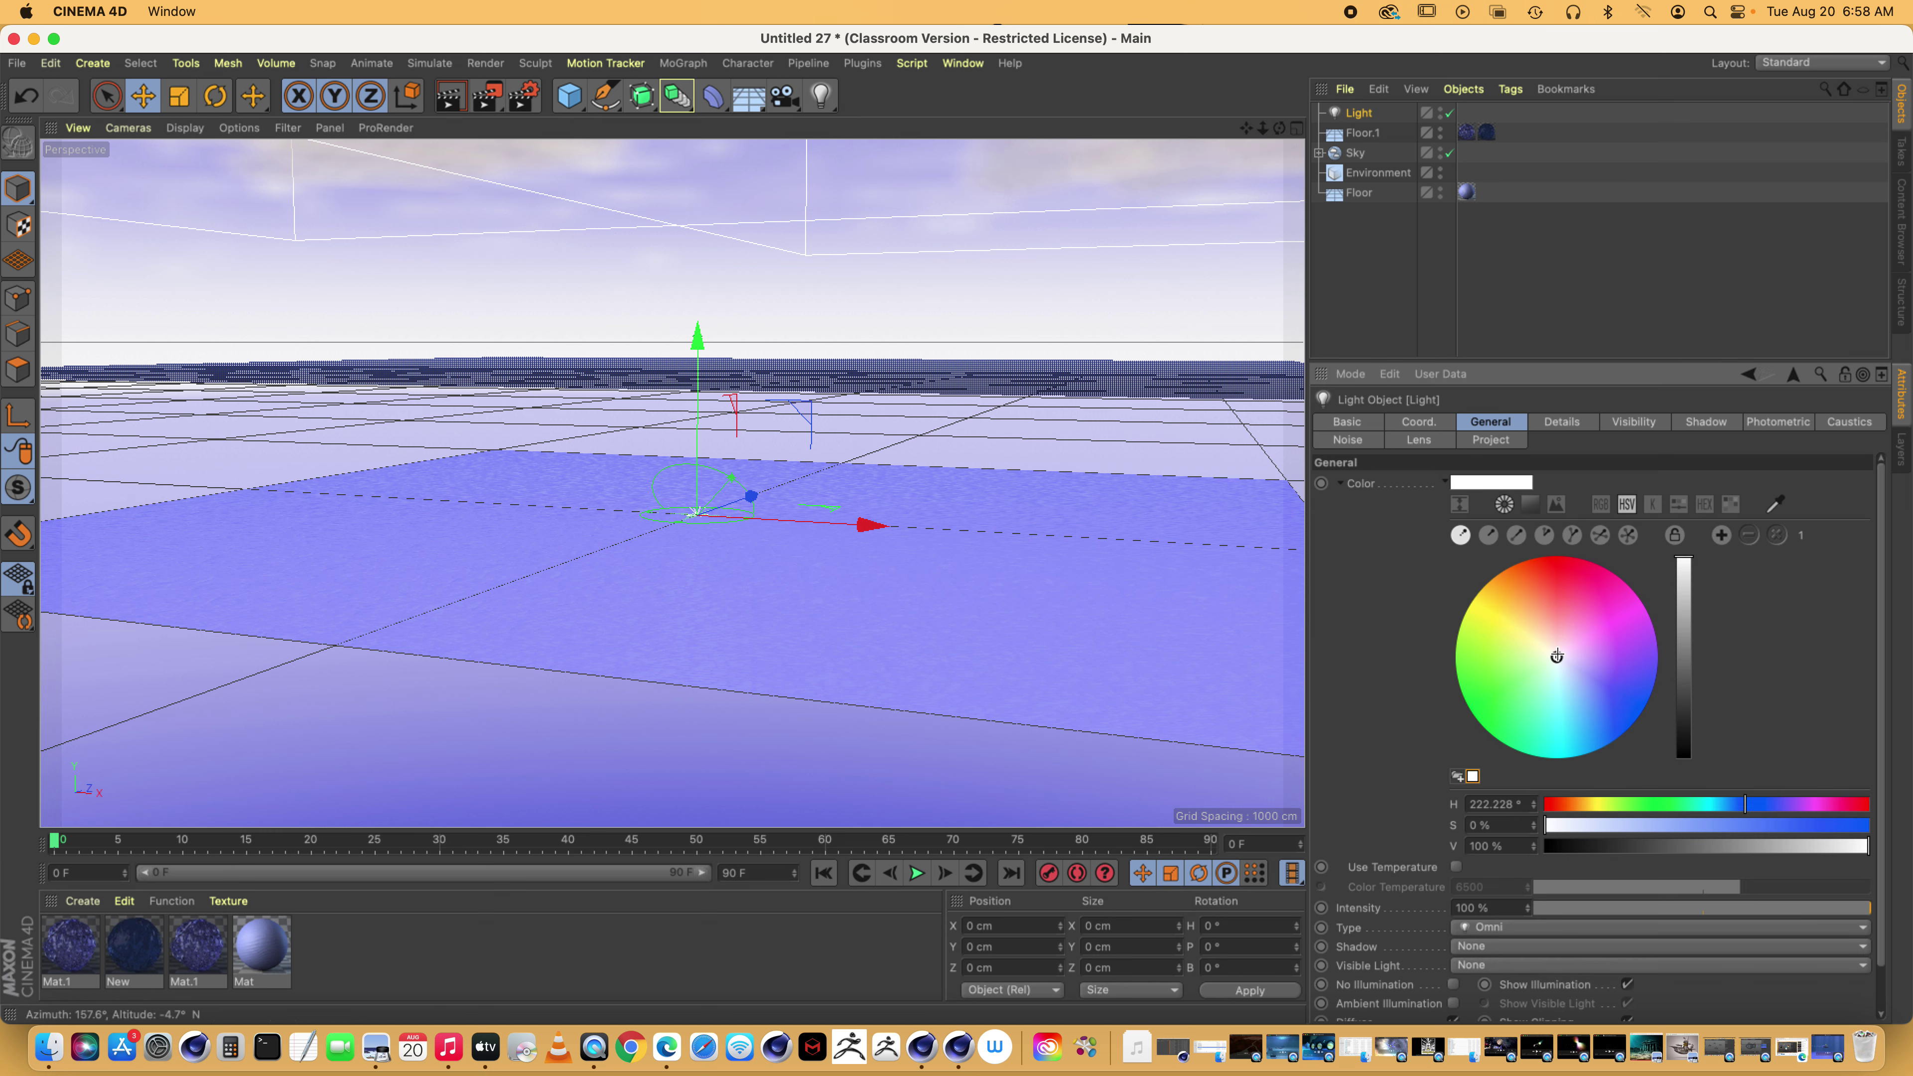
{"action": "left_click", "coordinate": [1580, 684]}
{"action": "left_click_drag", "start_coordinate": [1580, 683], "coordinate": [1577, 678]}
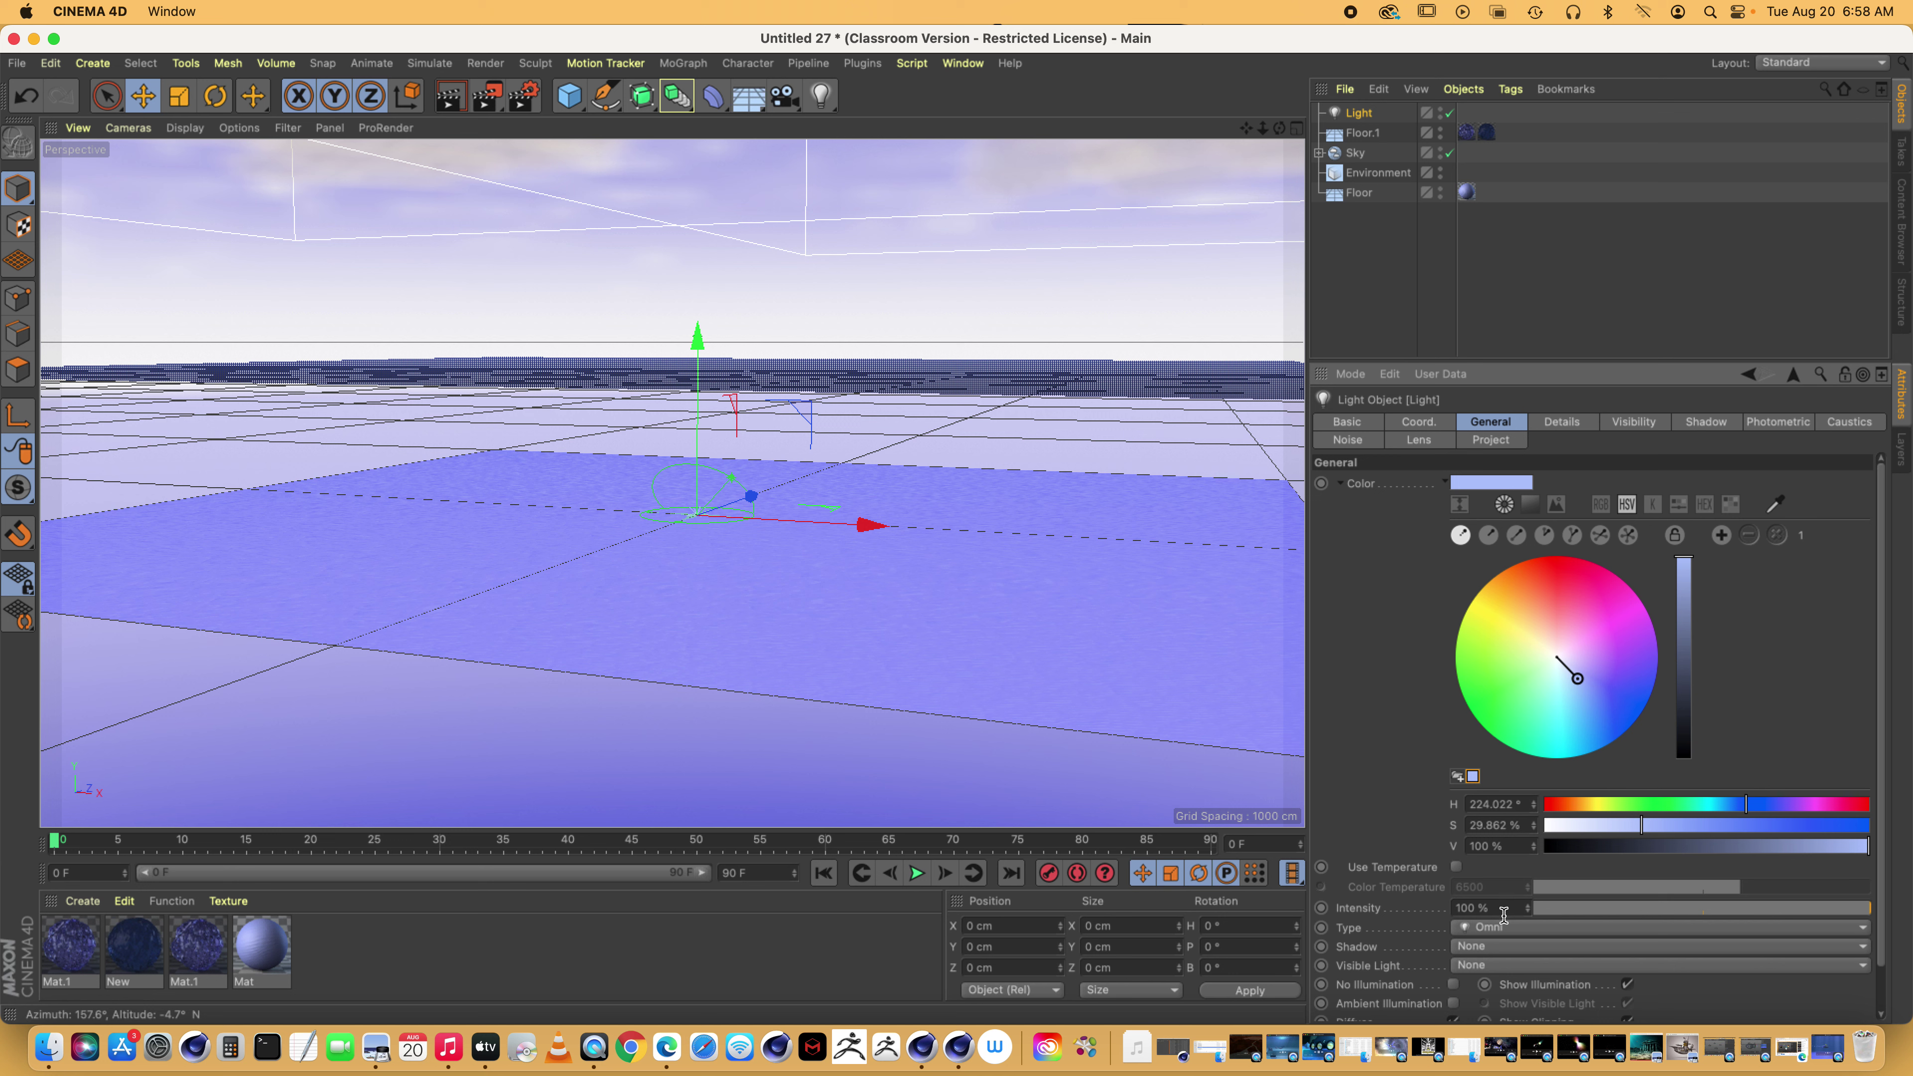
Reselect the Light object and change its light type to IES
{"action": "key", "text": "0"}
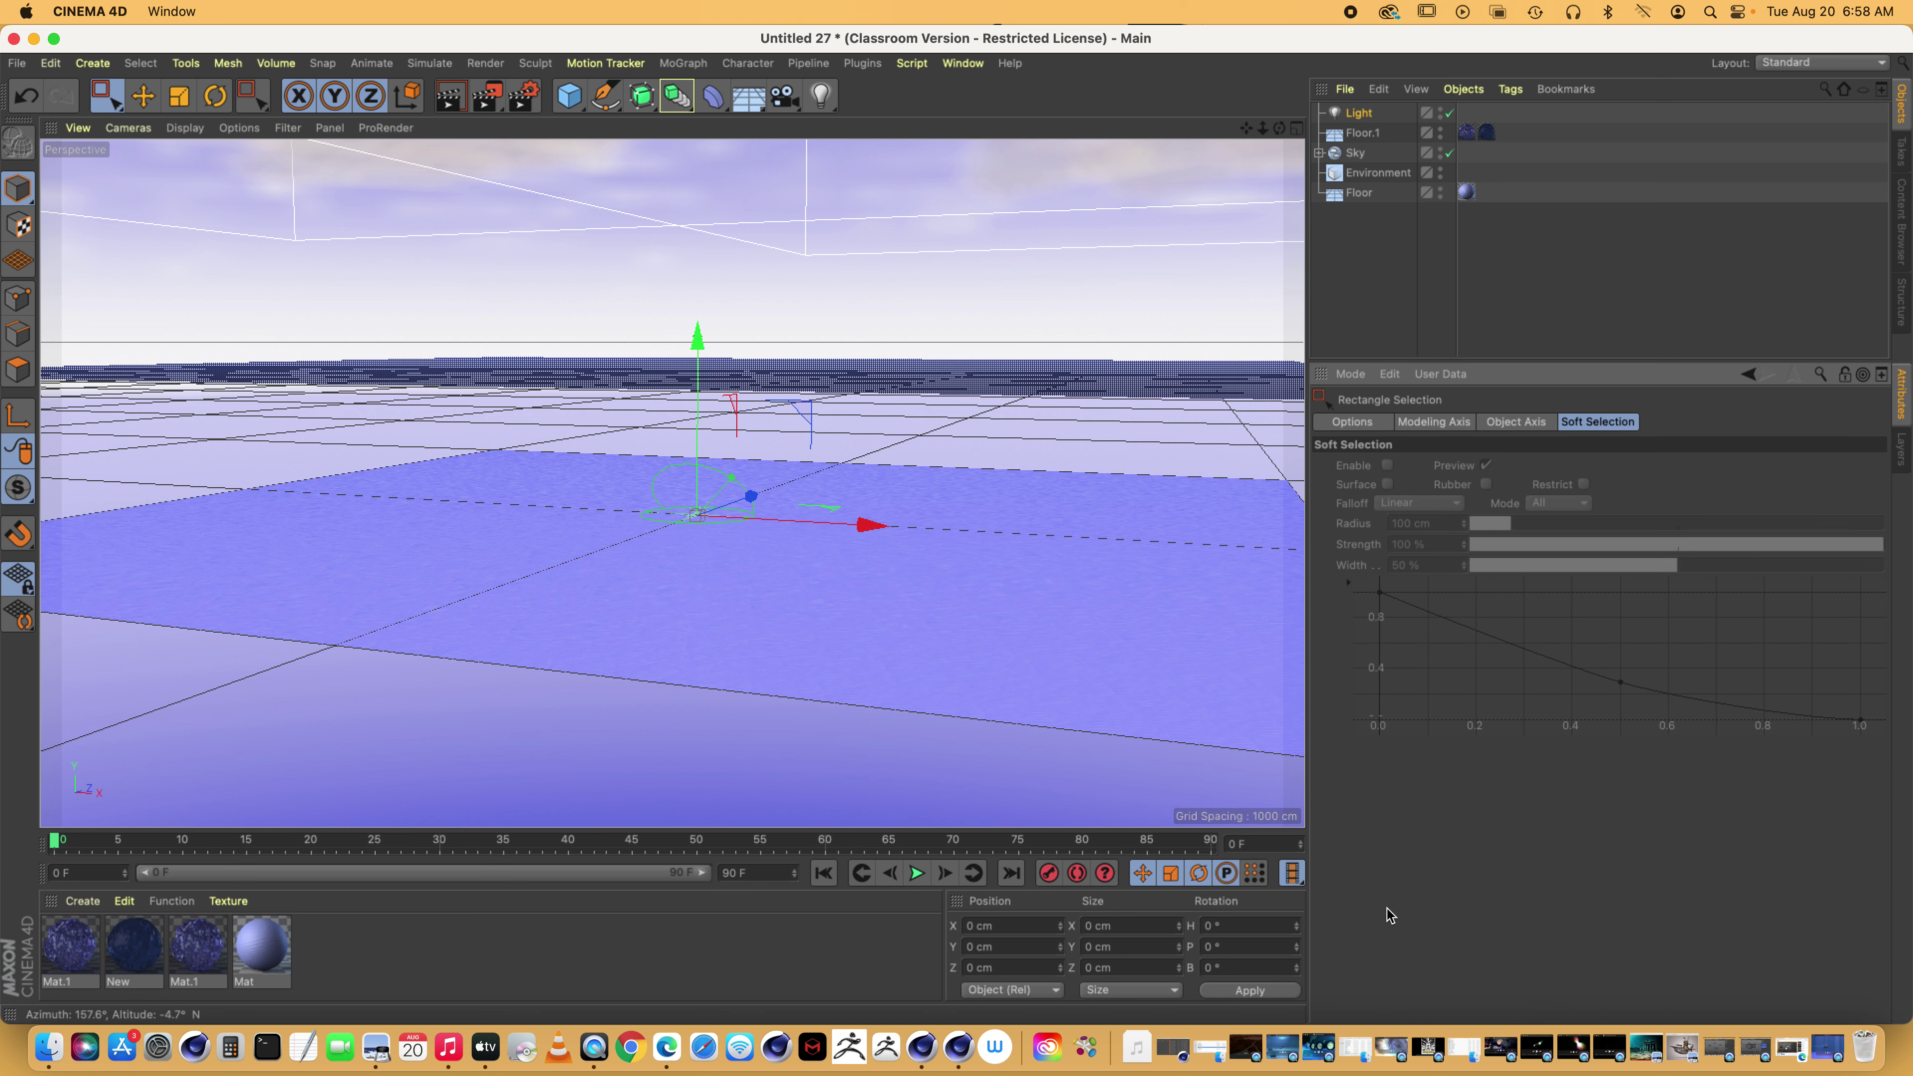
{"action": "left_click", "coordinate": [1358, 114]}
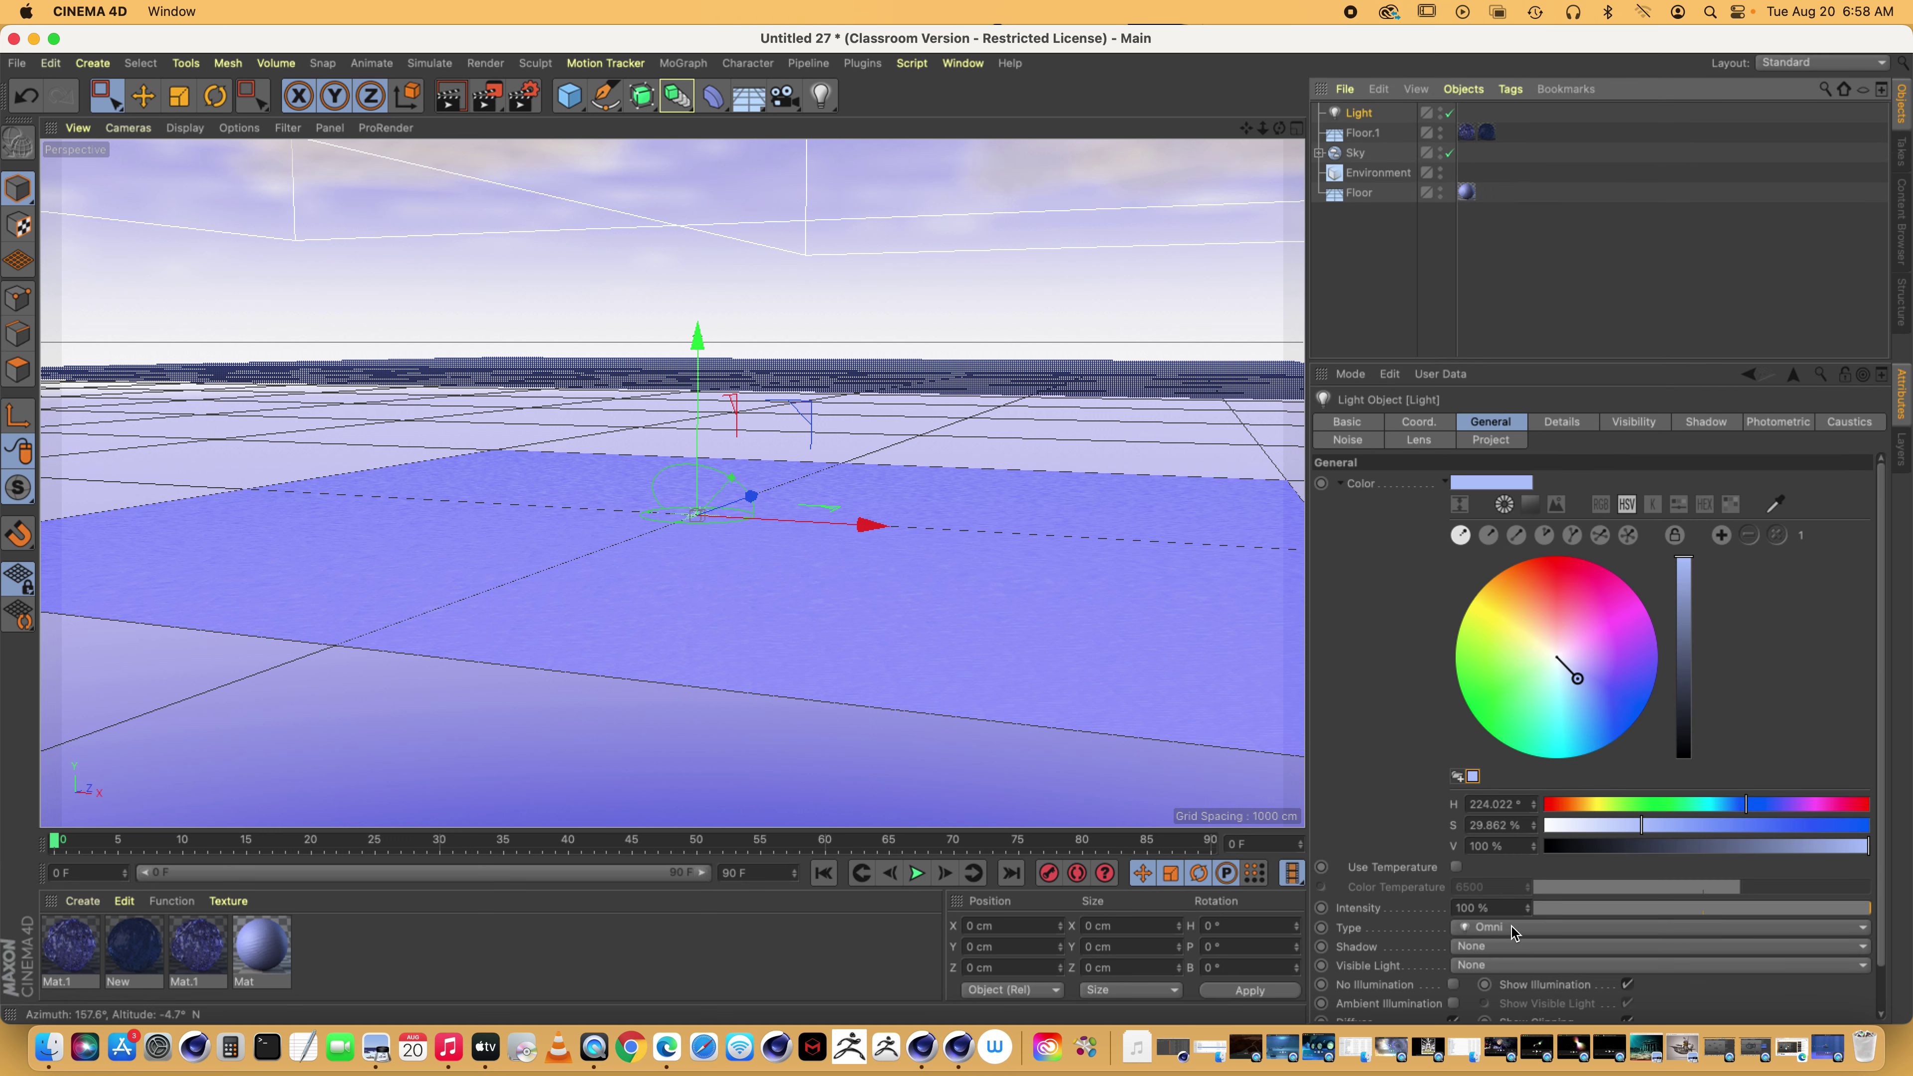
{"action": "scroll", "coordinate": [1499, 927], "scroll_direction": "down", "scroll_amount": 2}
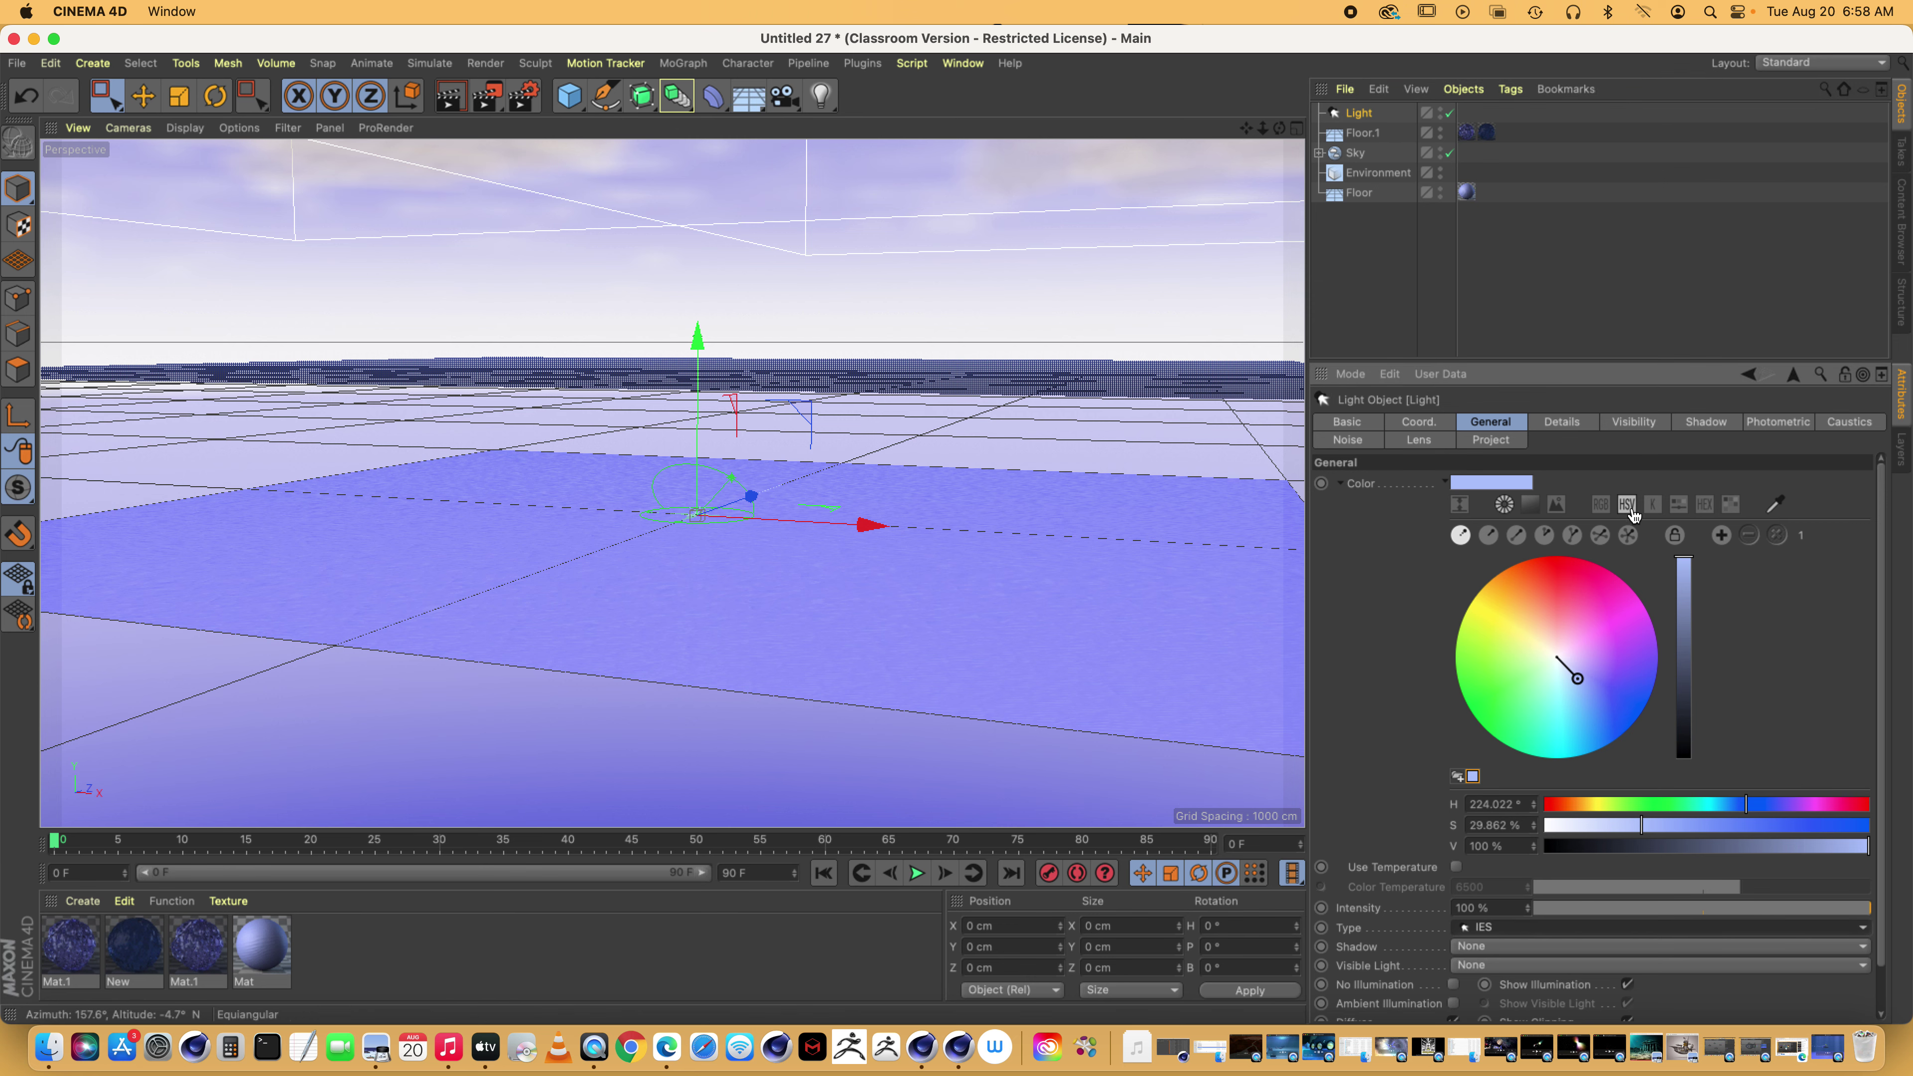
Set the Light object's intensity to 200% and its type to Parallel Spot
{"action": "left_click", "coordinate": [1504, 506]}
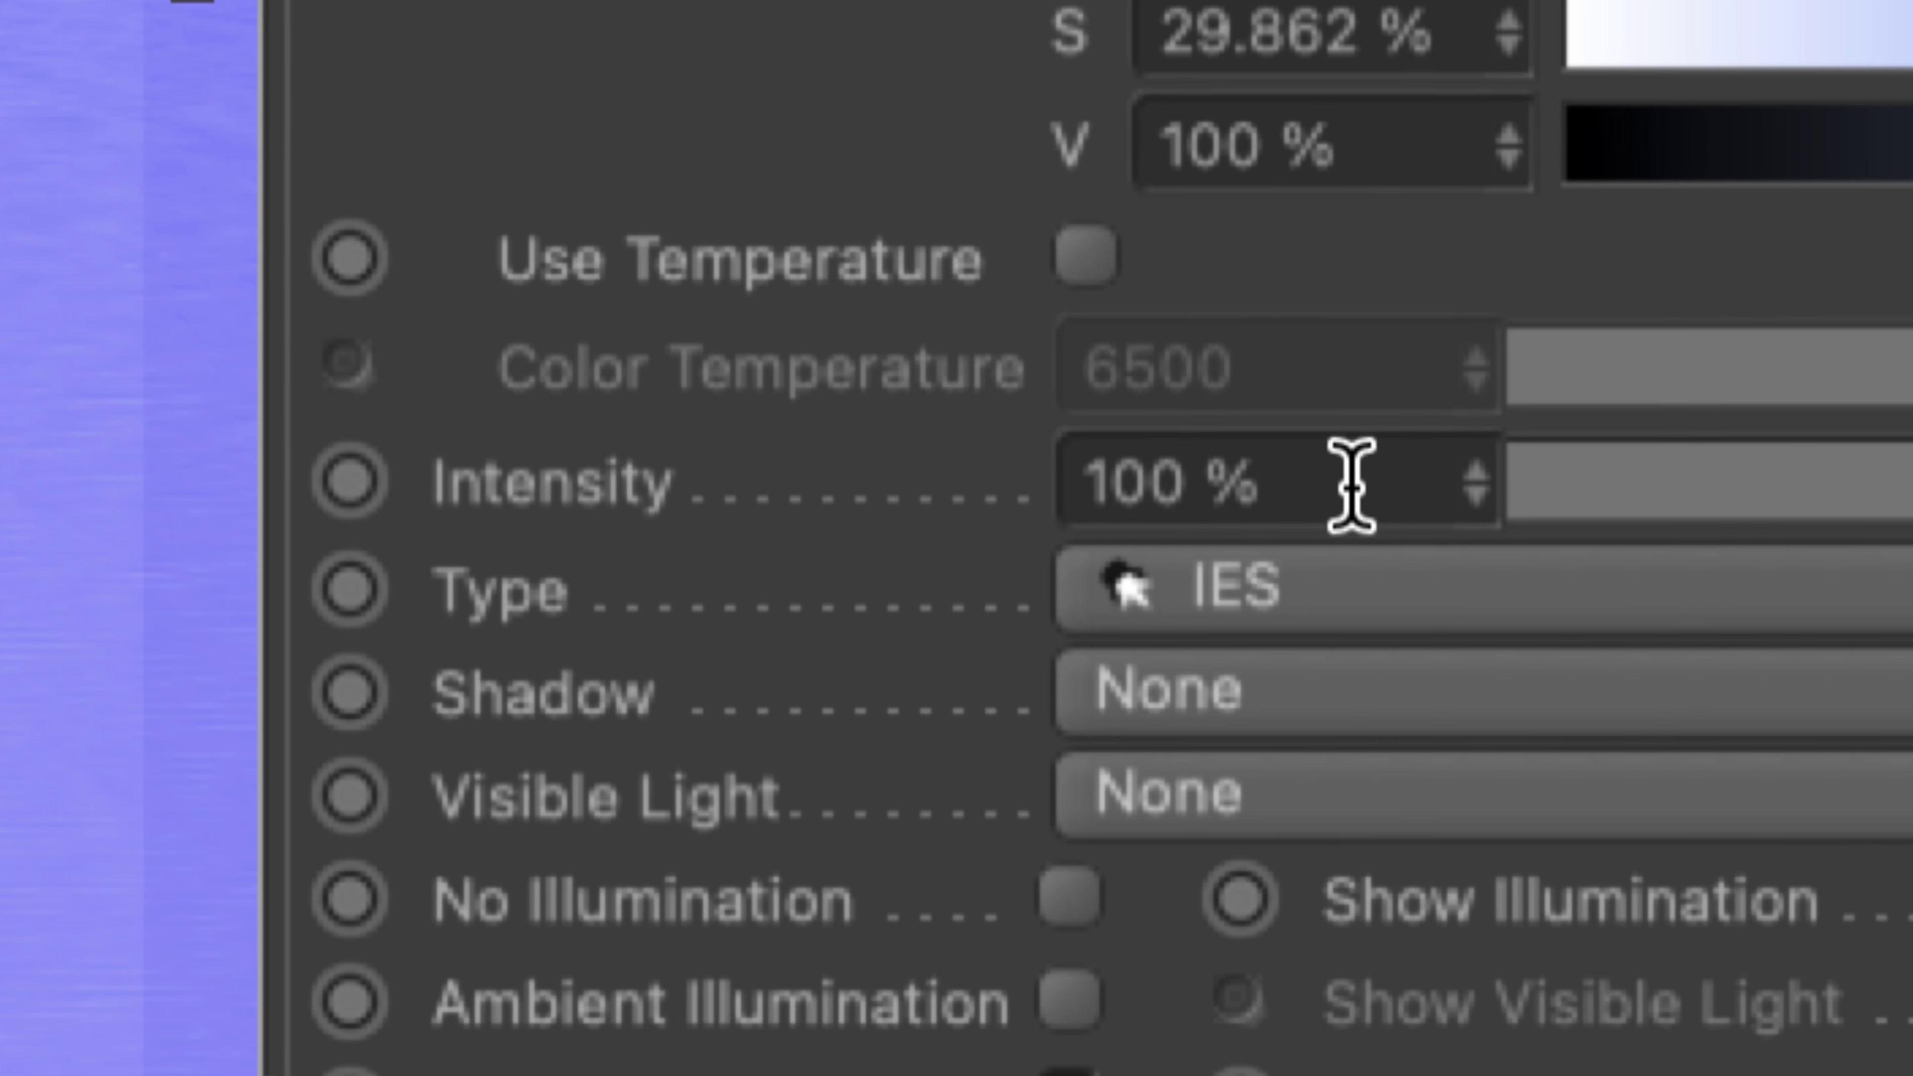
{"action": "left_click", "coordinate": [1504, 637]}
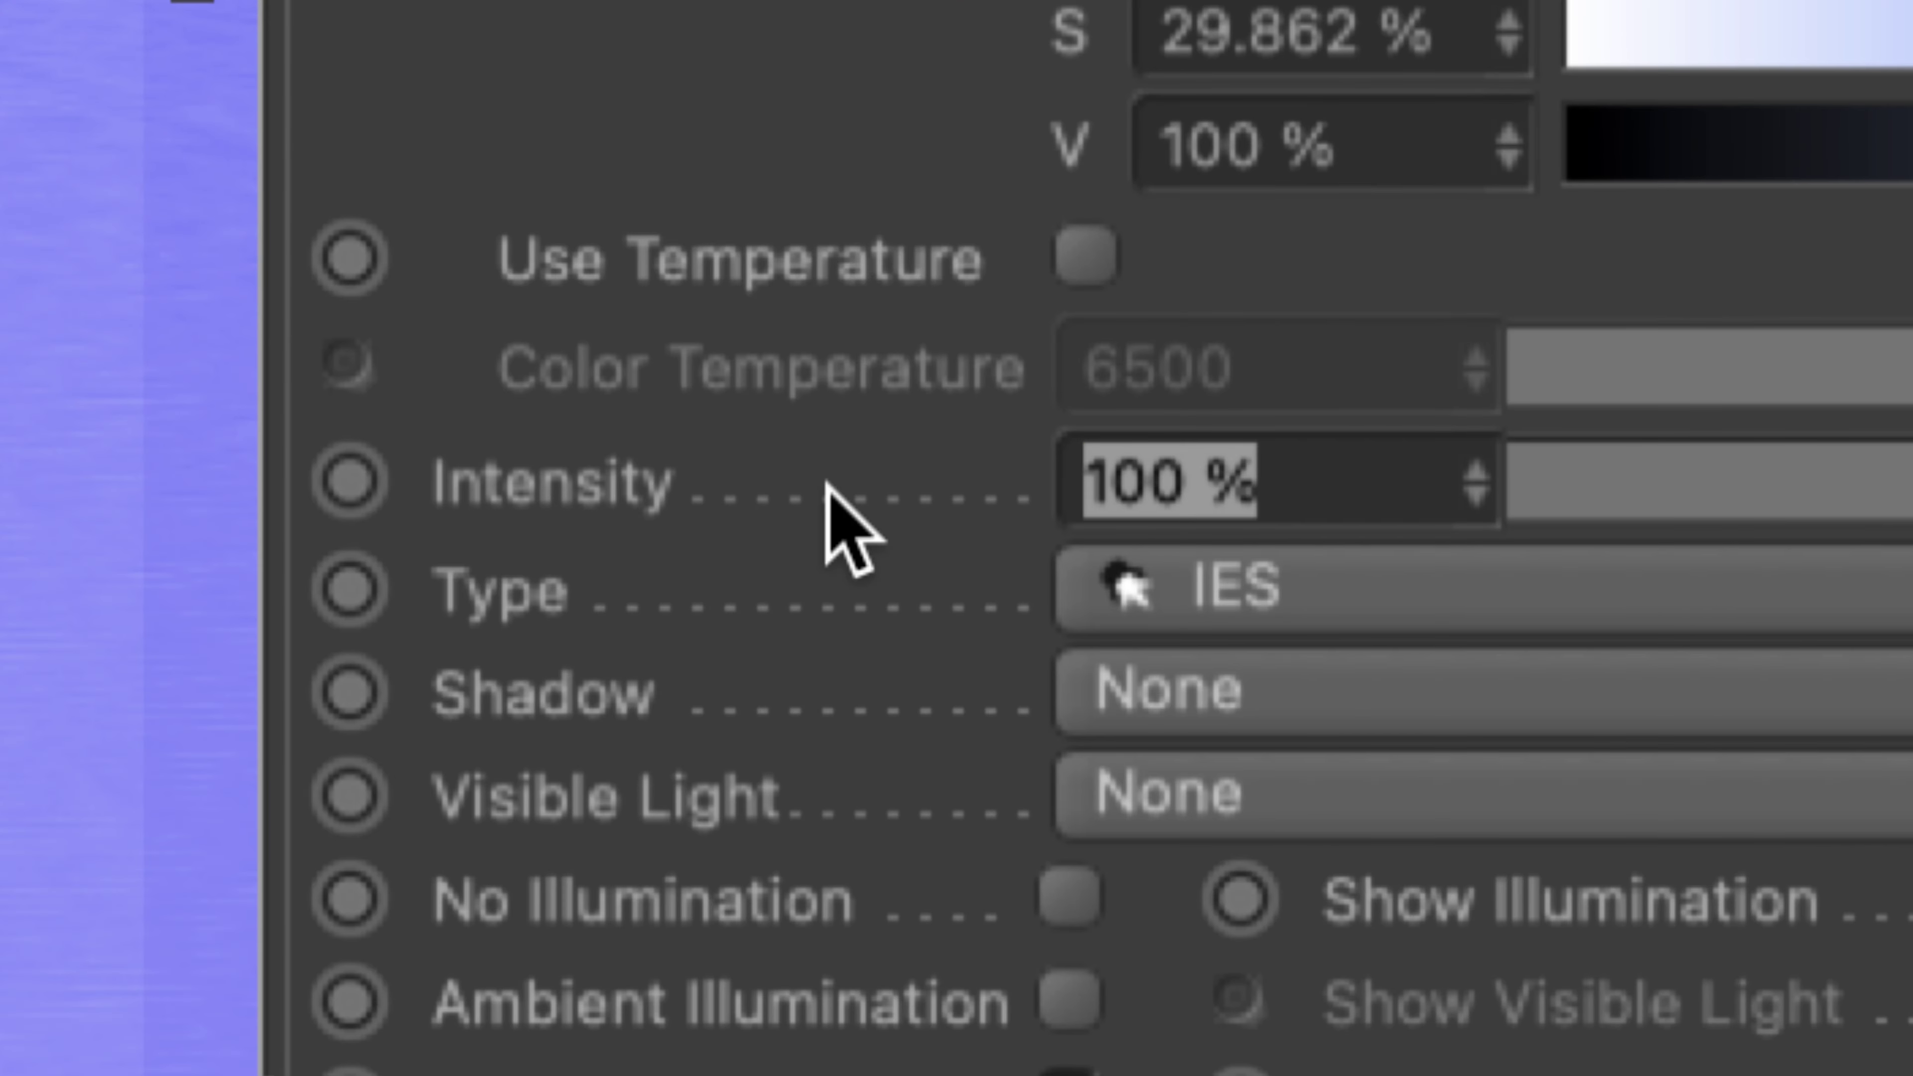
{"action": "type", "text": "200"}
{"action": "left_click", "coordinate": [1214, 592]}
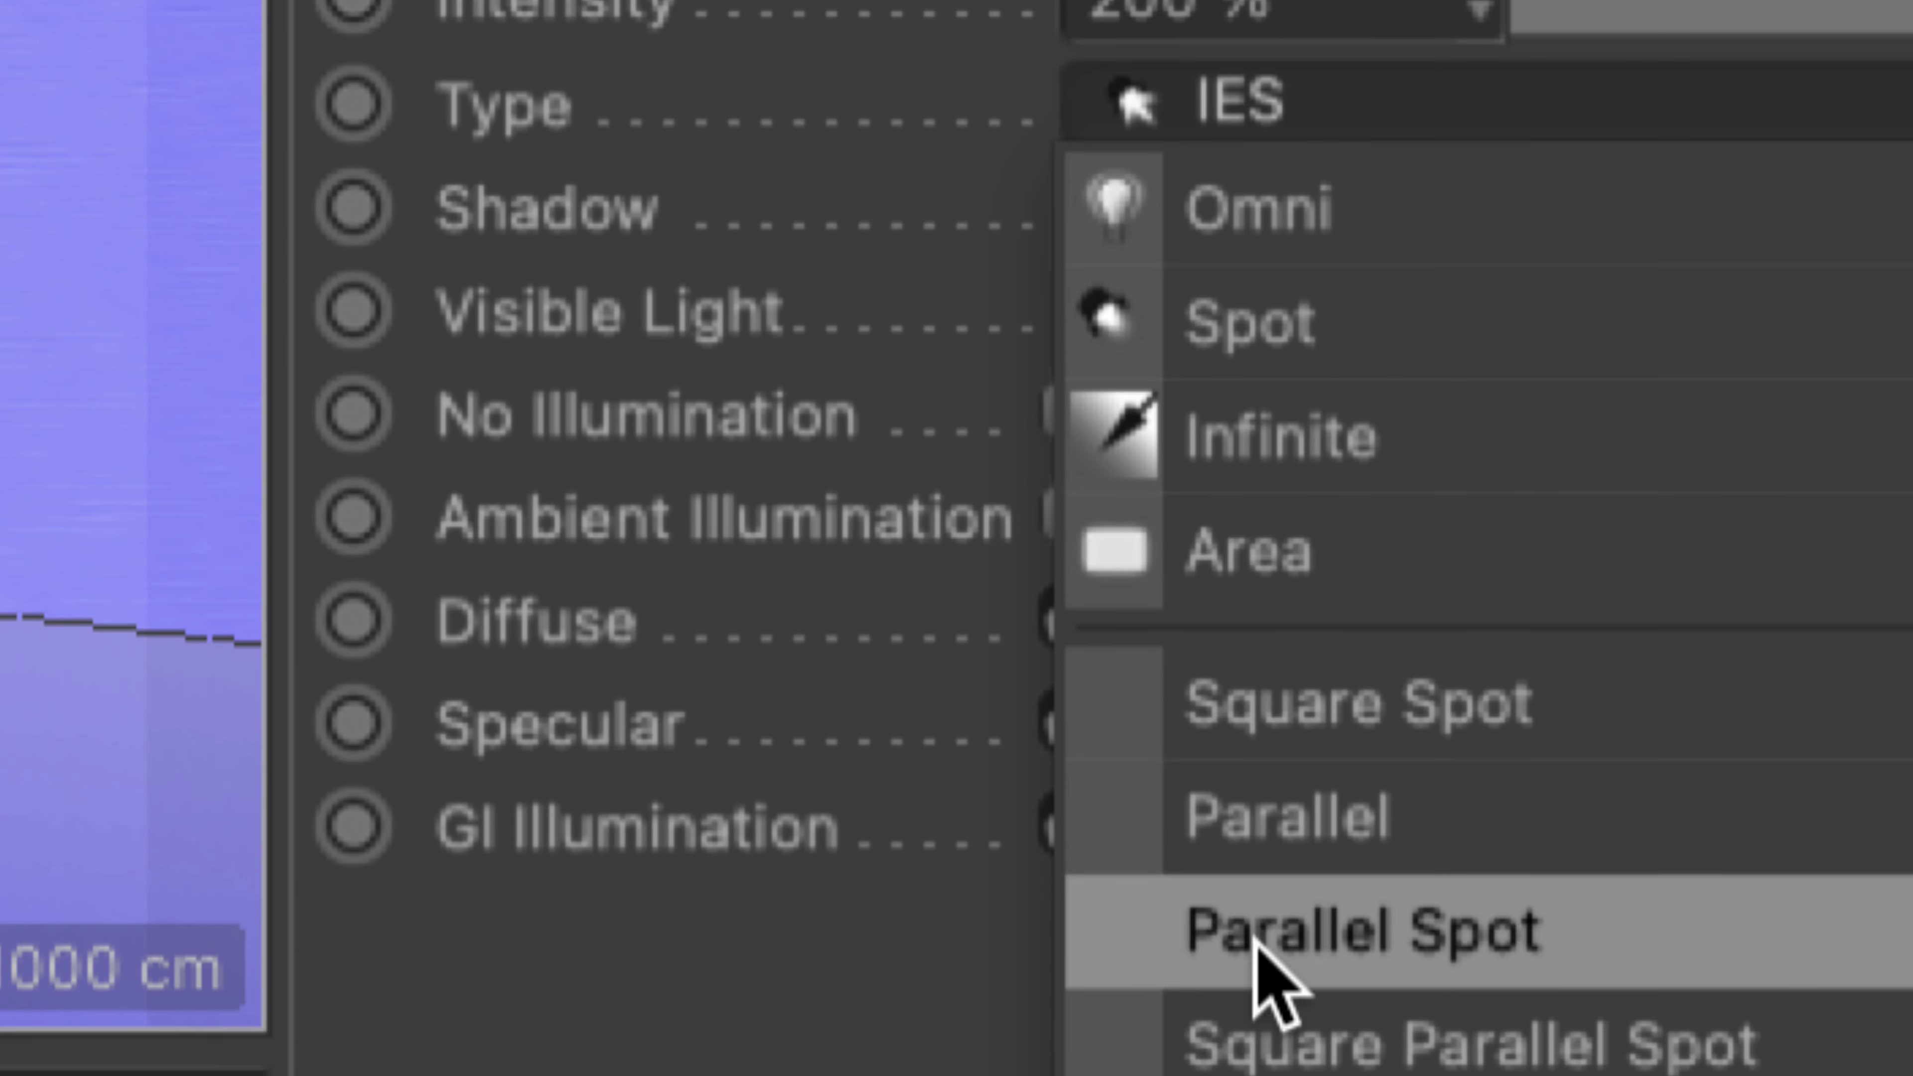
{"action": "left_click", "coordinate": [1254, 938]}
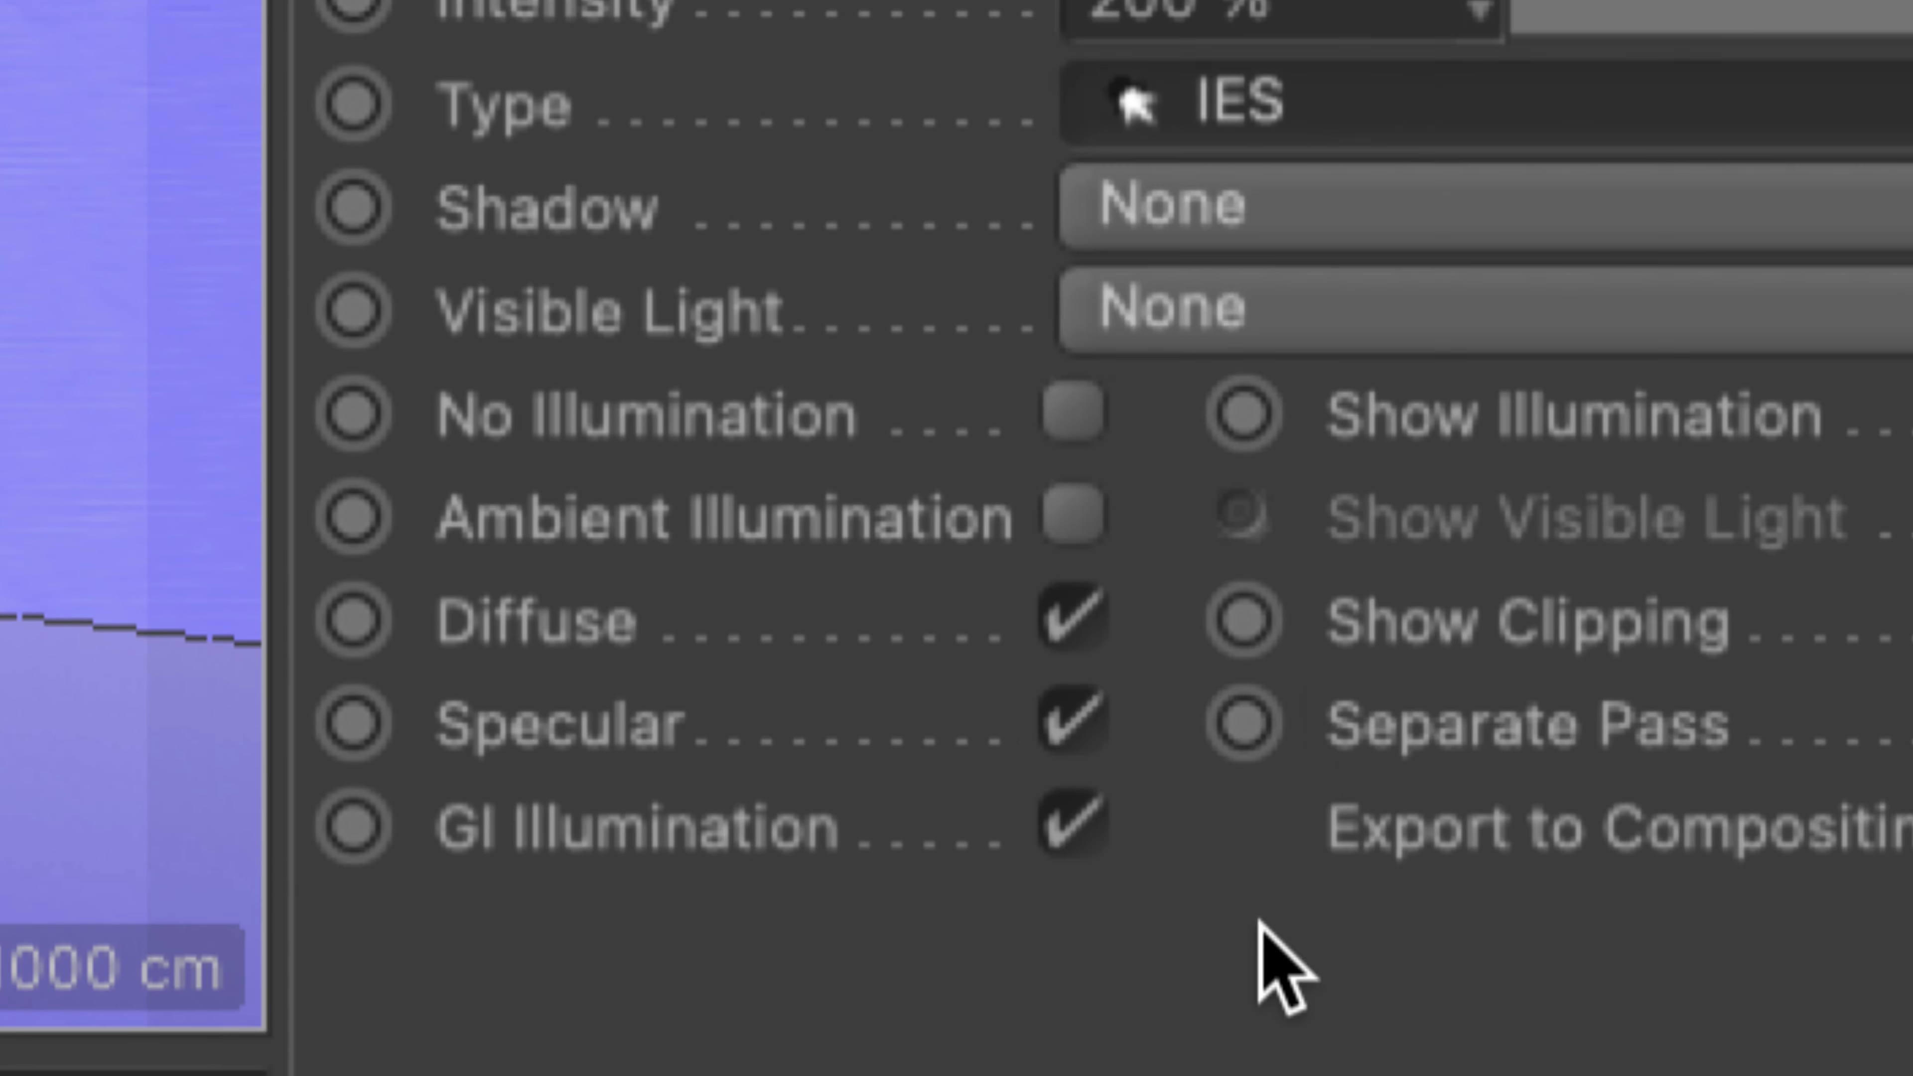
Give the light Raytraced (Hard) shadows and Volumetric visible light
{"action": "left_click", "coordinate": [1227, 219]}
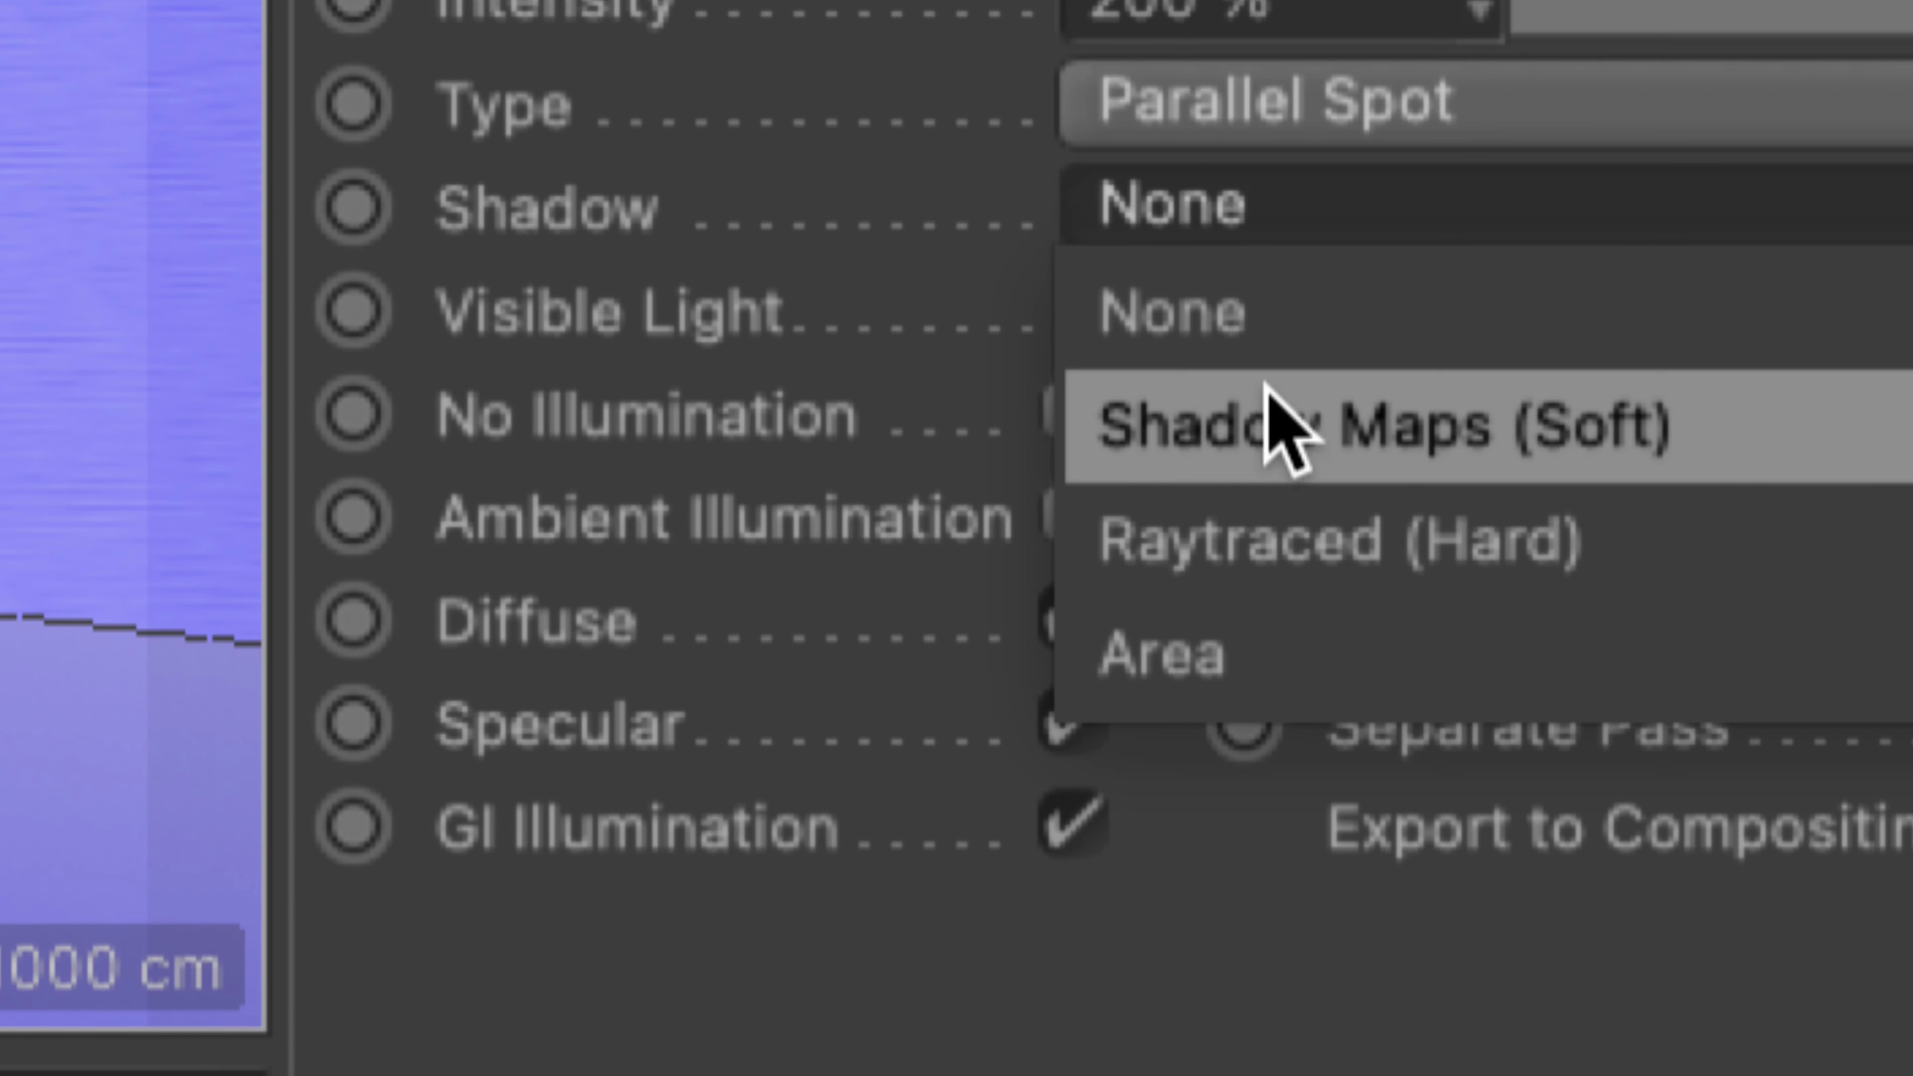
{"action": "left_click", "coordinate": [1273, 535]}
{"action": "left_click", "coordinate": [1188, 298]}
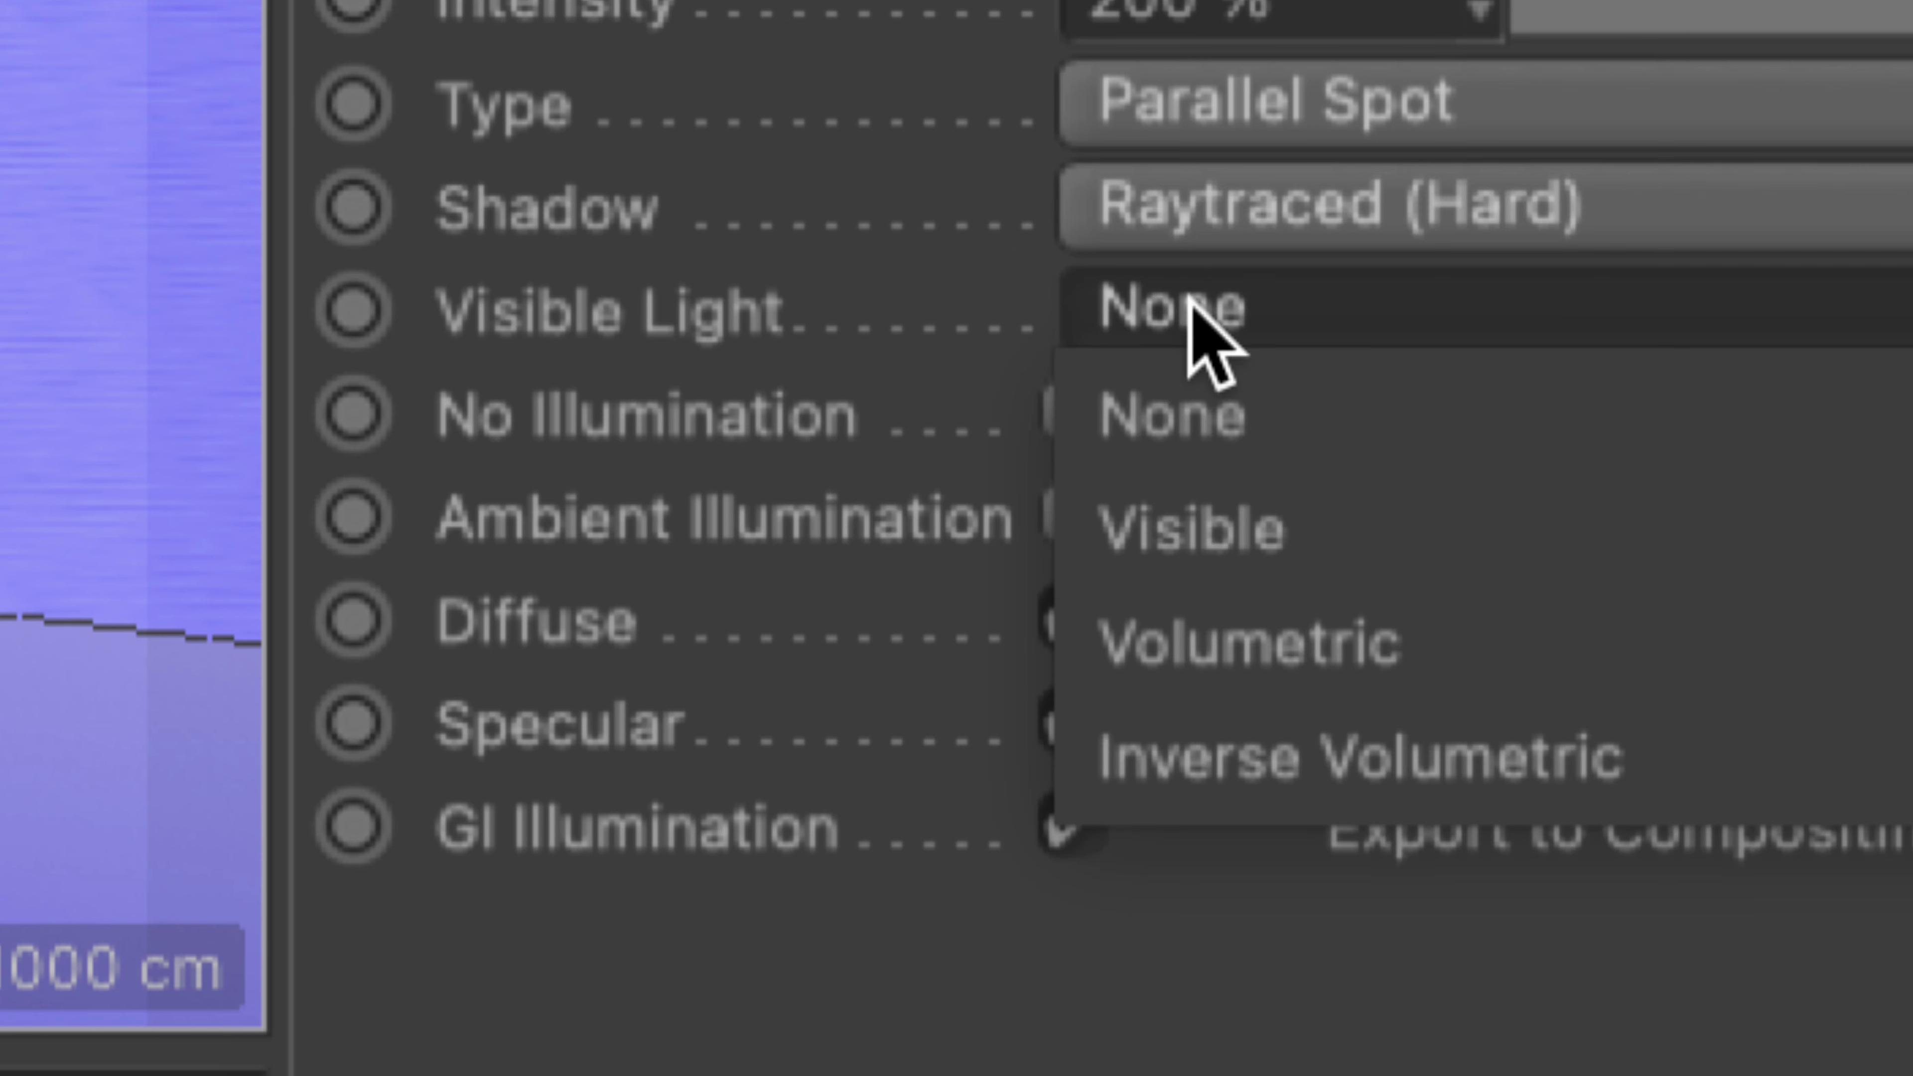
{"action": "left_click", "coordinate": [1232, 625]}
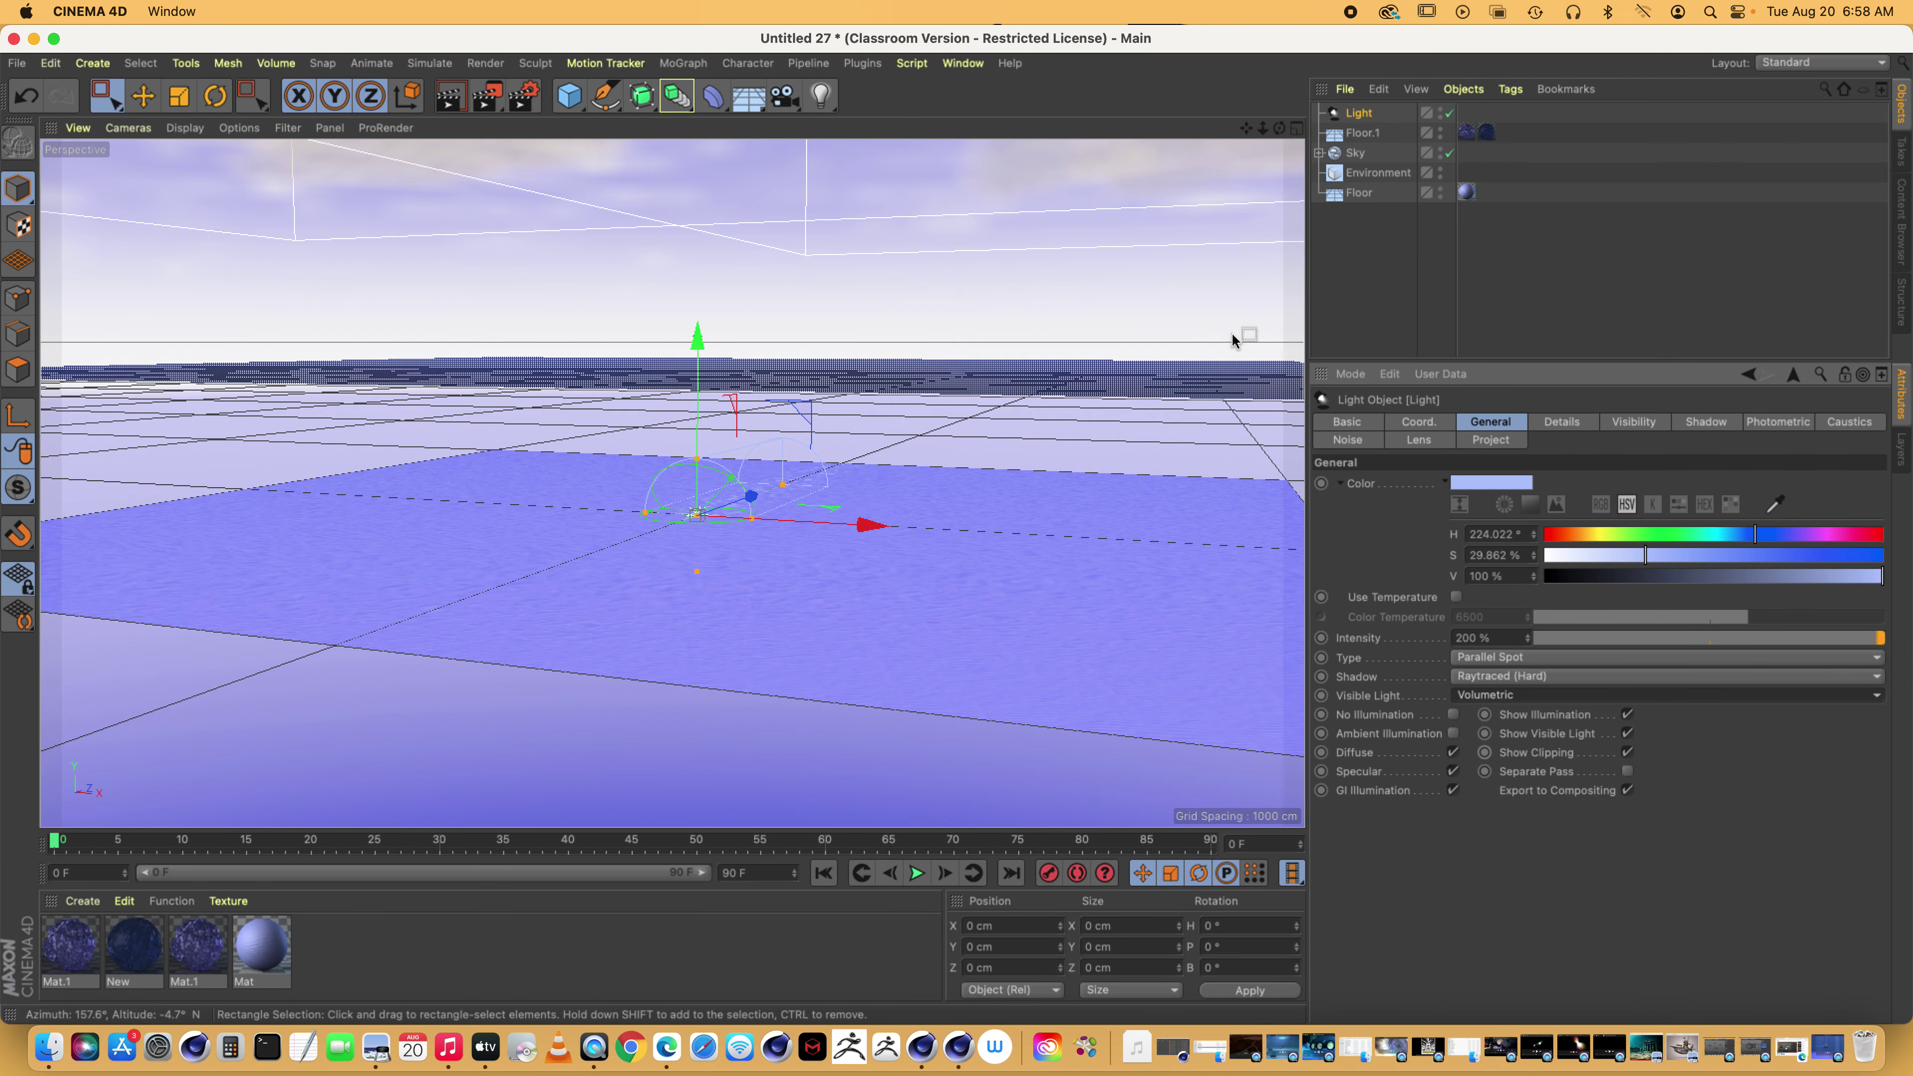
Switch to the underwater2023 h.c4d project, render its view, and examine the general settings of Light.1 and Light
{"action": "left_click", "coordinate": [962, 62]}
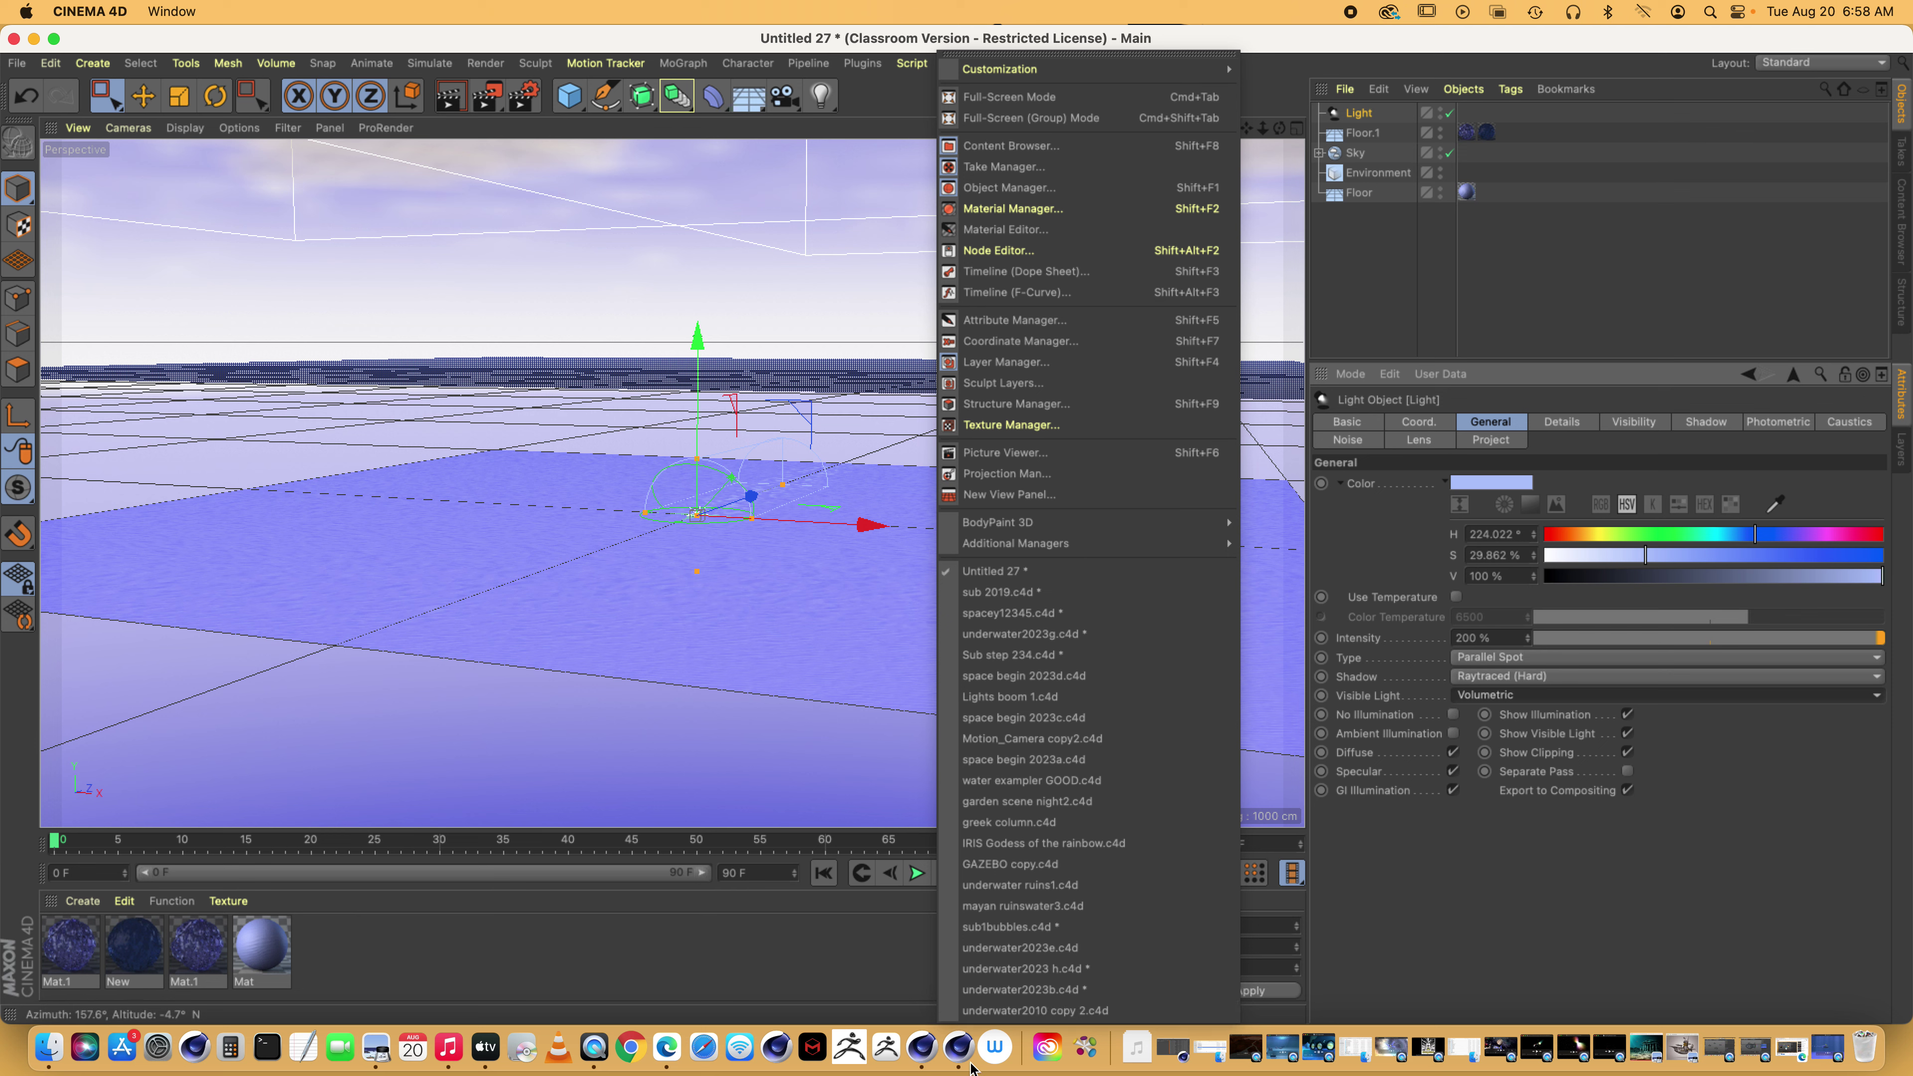
{"action": "left_click", "coordinate": [992, 970]}
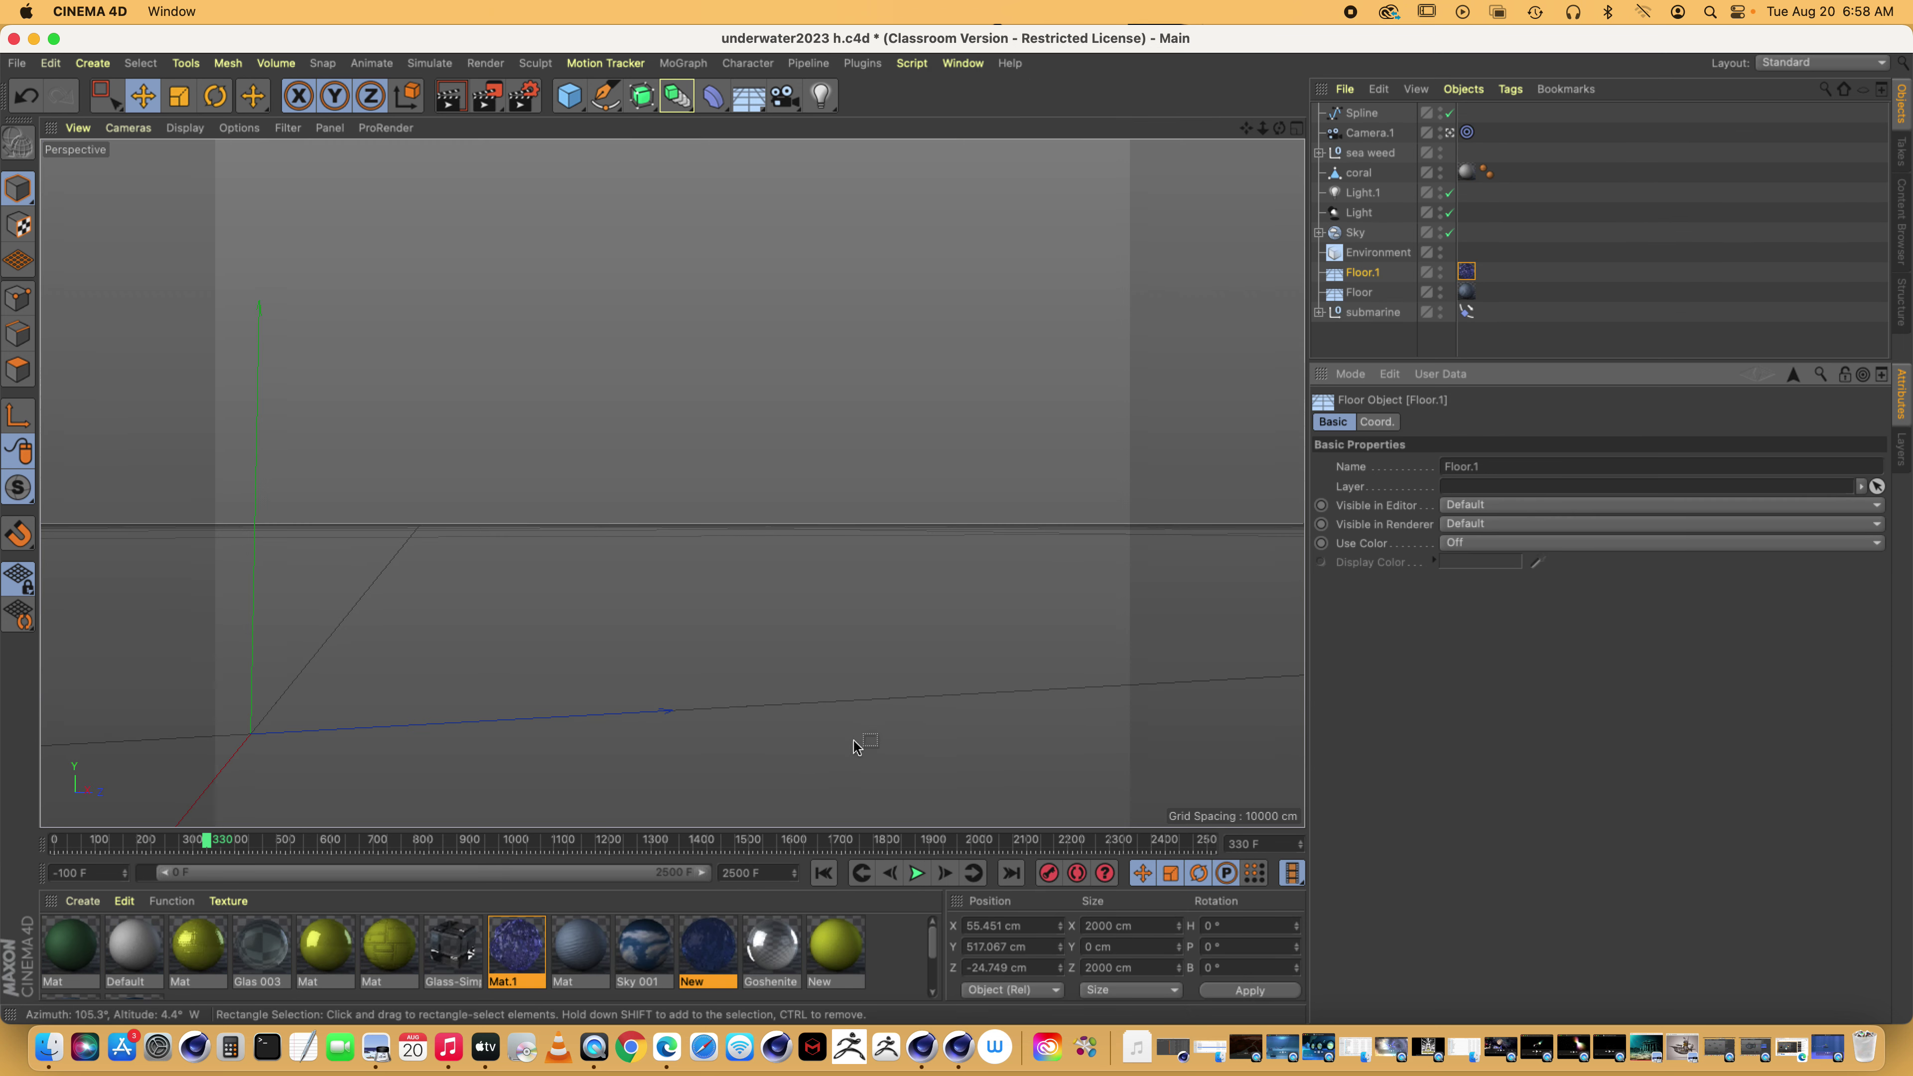
{"action": "left_click", "coordinate": [449, 107]}
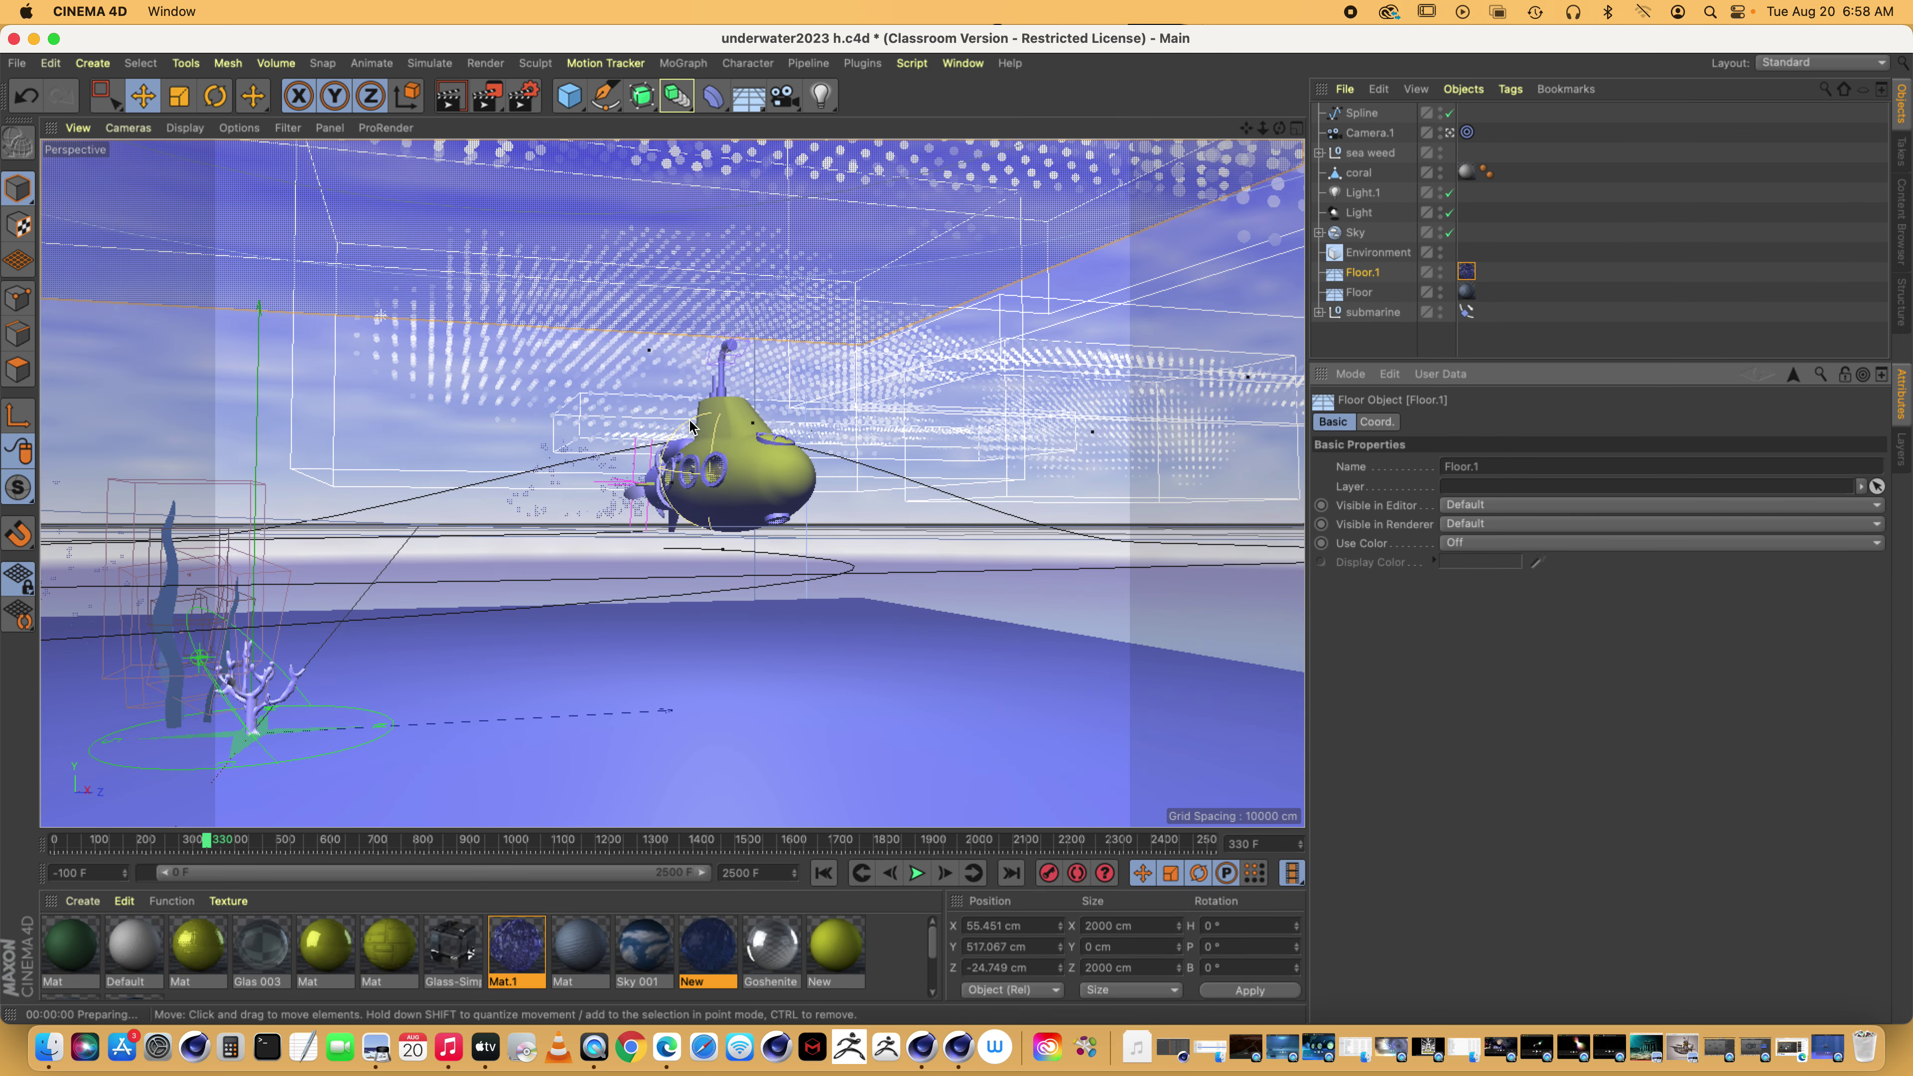
{"action": "left_click", "coordinate": [1362, 193]}
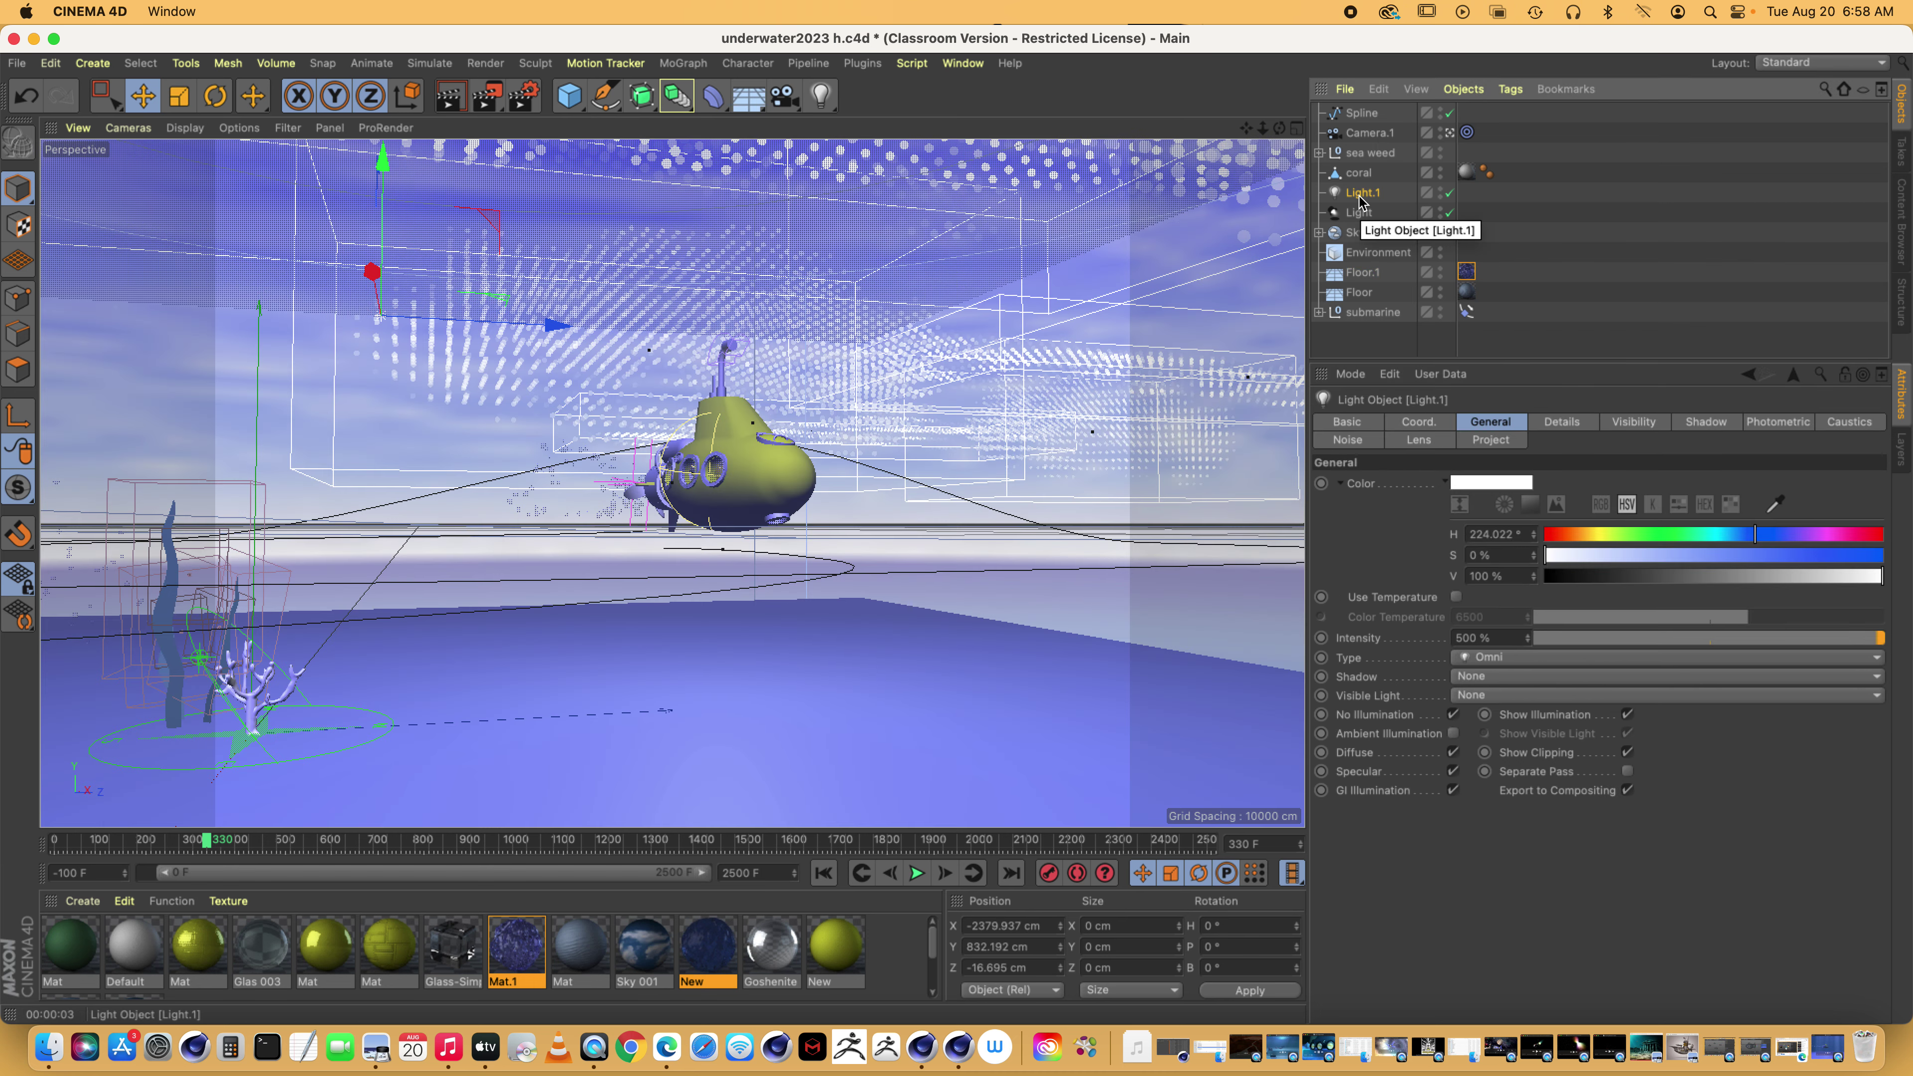
{"action": "left_click", "coordinate": [1362, 215]}
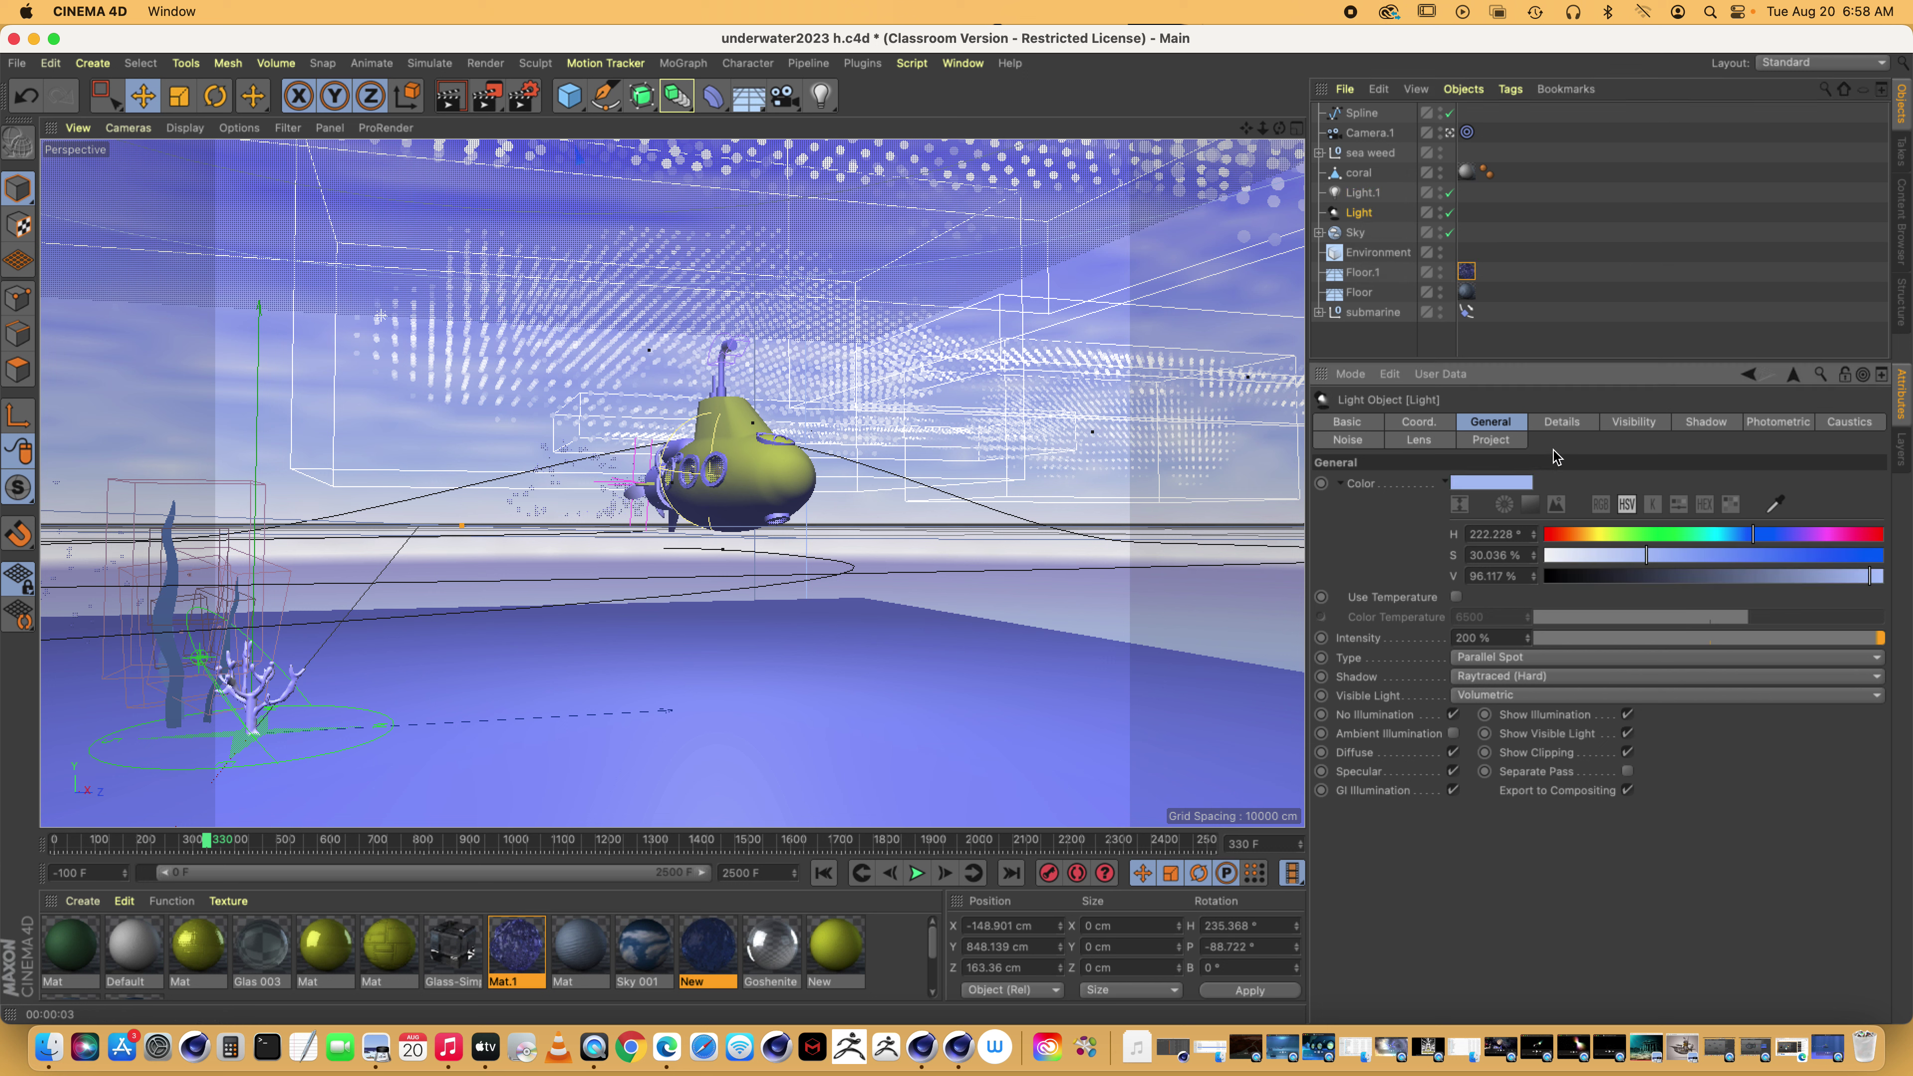
{"action": "left_click", "coordinate": [450, 98]}
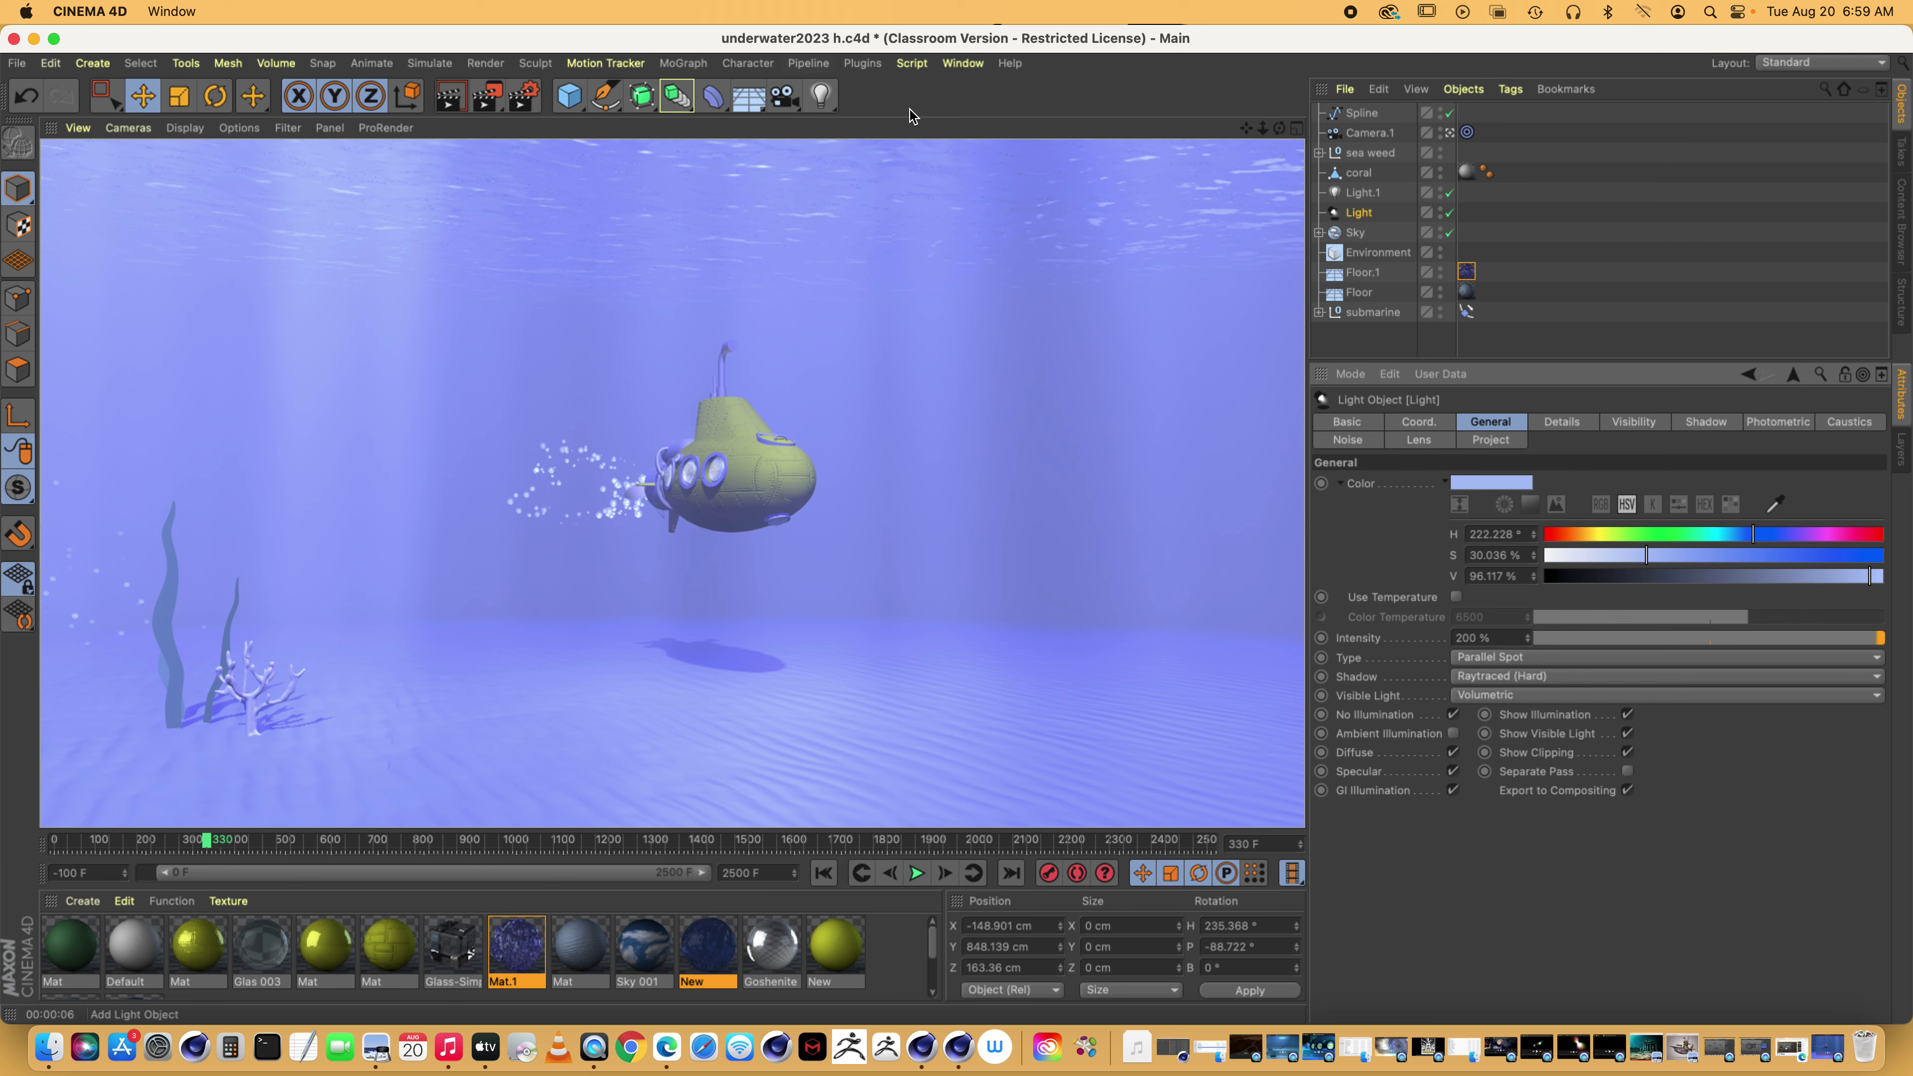
Return to the Untitled 27 project and enable No Illumination for the Light object
{"action": "left_click", "coordinate": [962, 63]}
{"action": "mouse_move", "coordinate": [964, 70]}
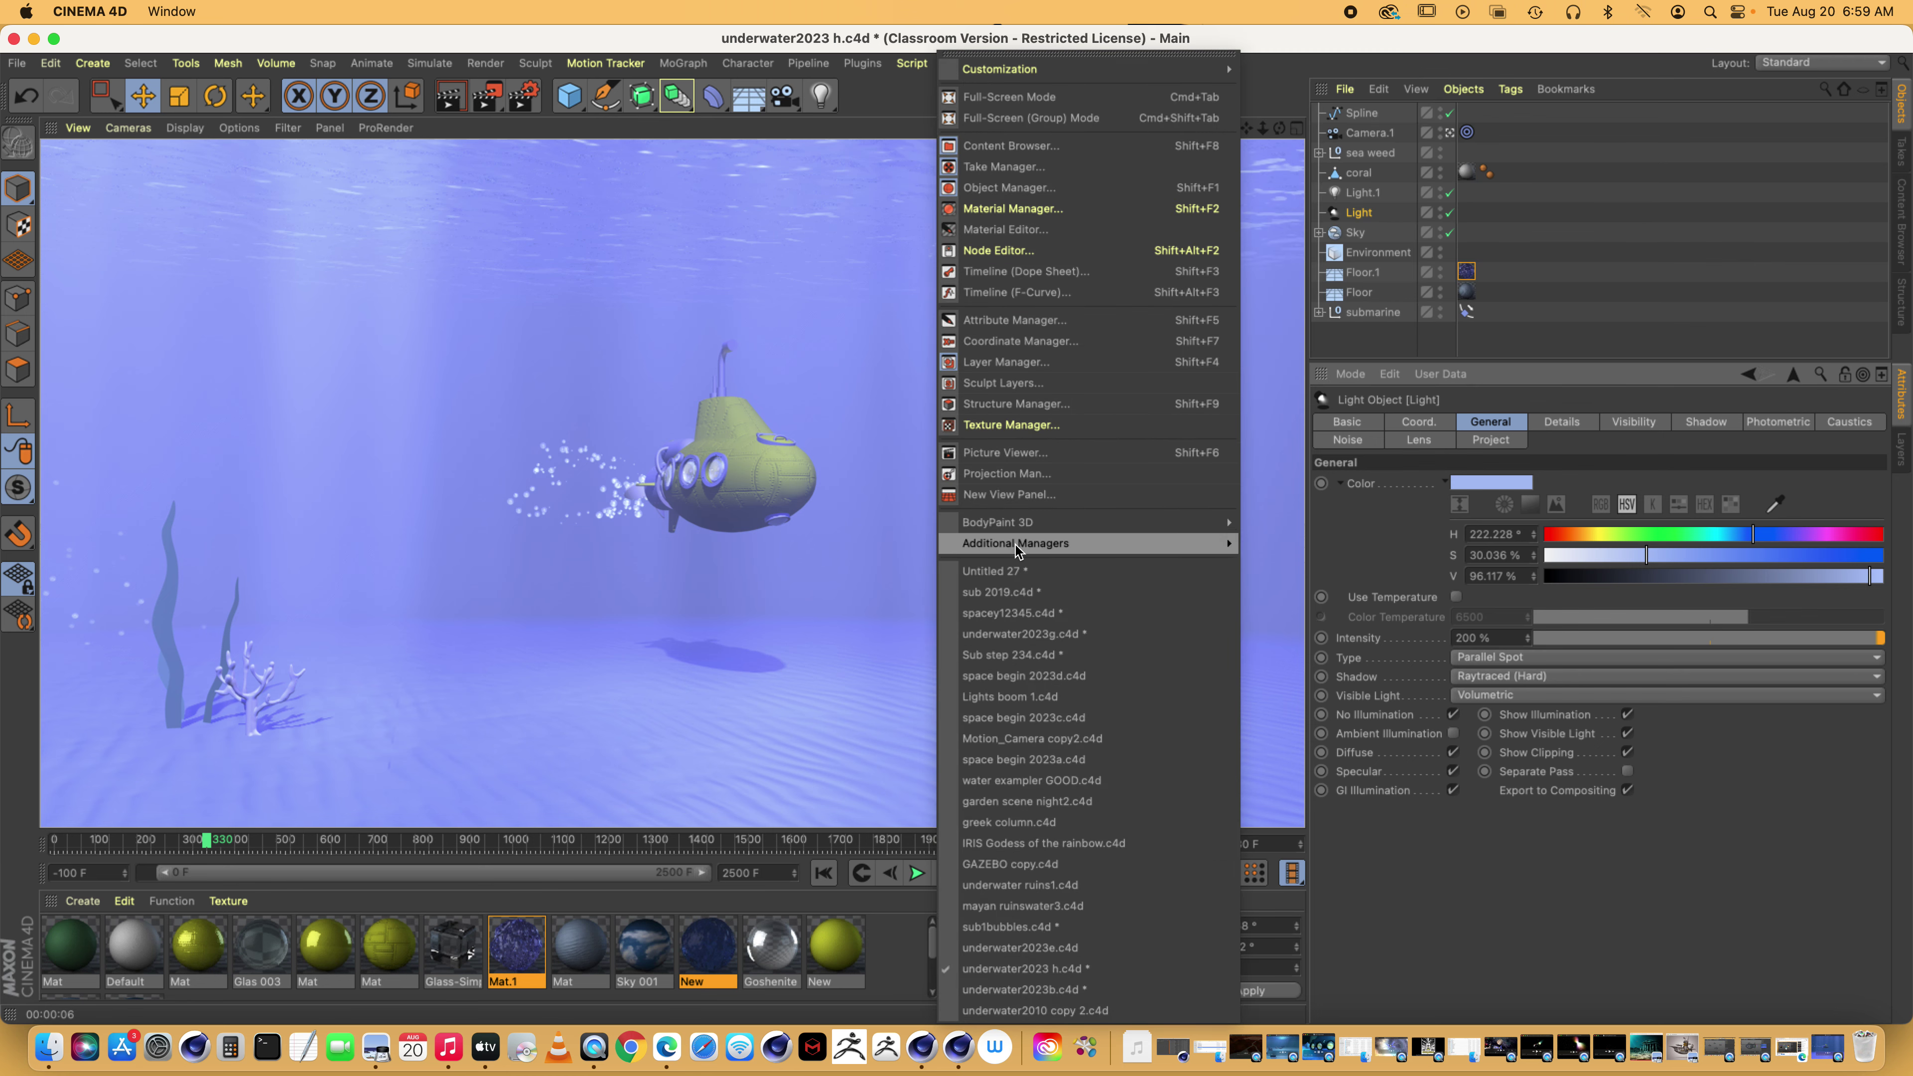
{"action": "left_click", "coordinate": [993, 570]}
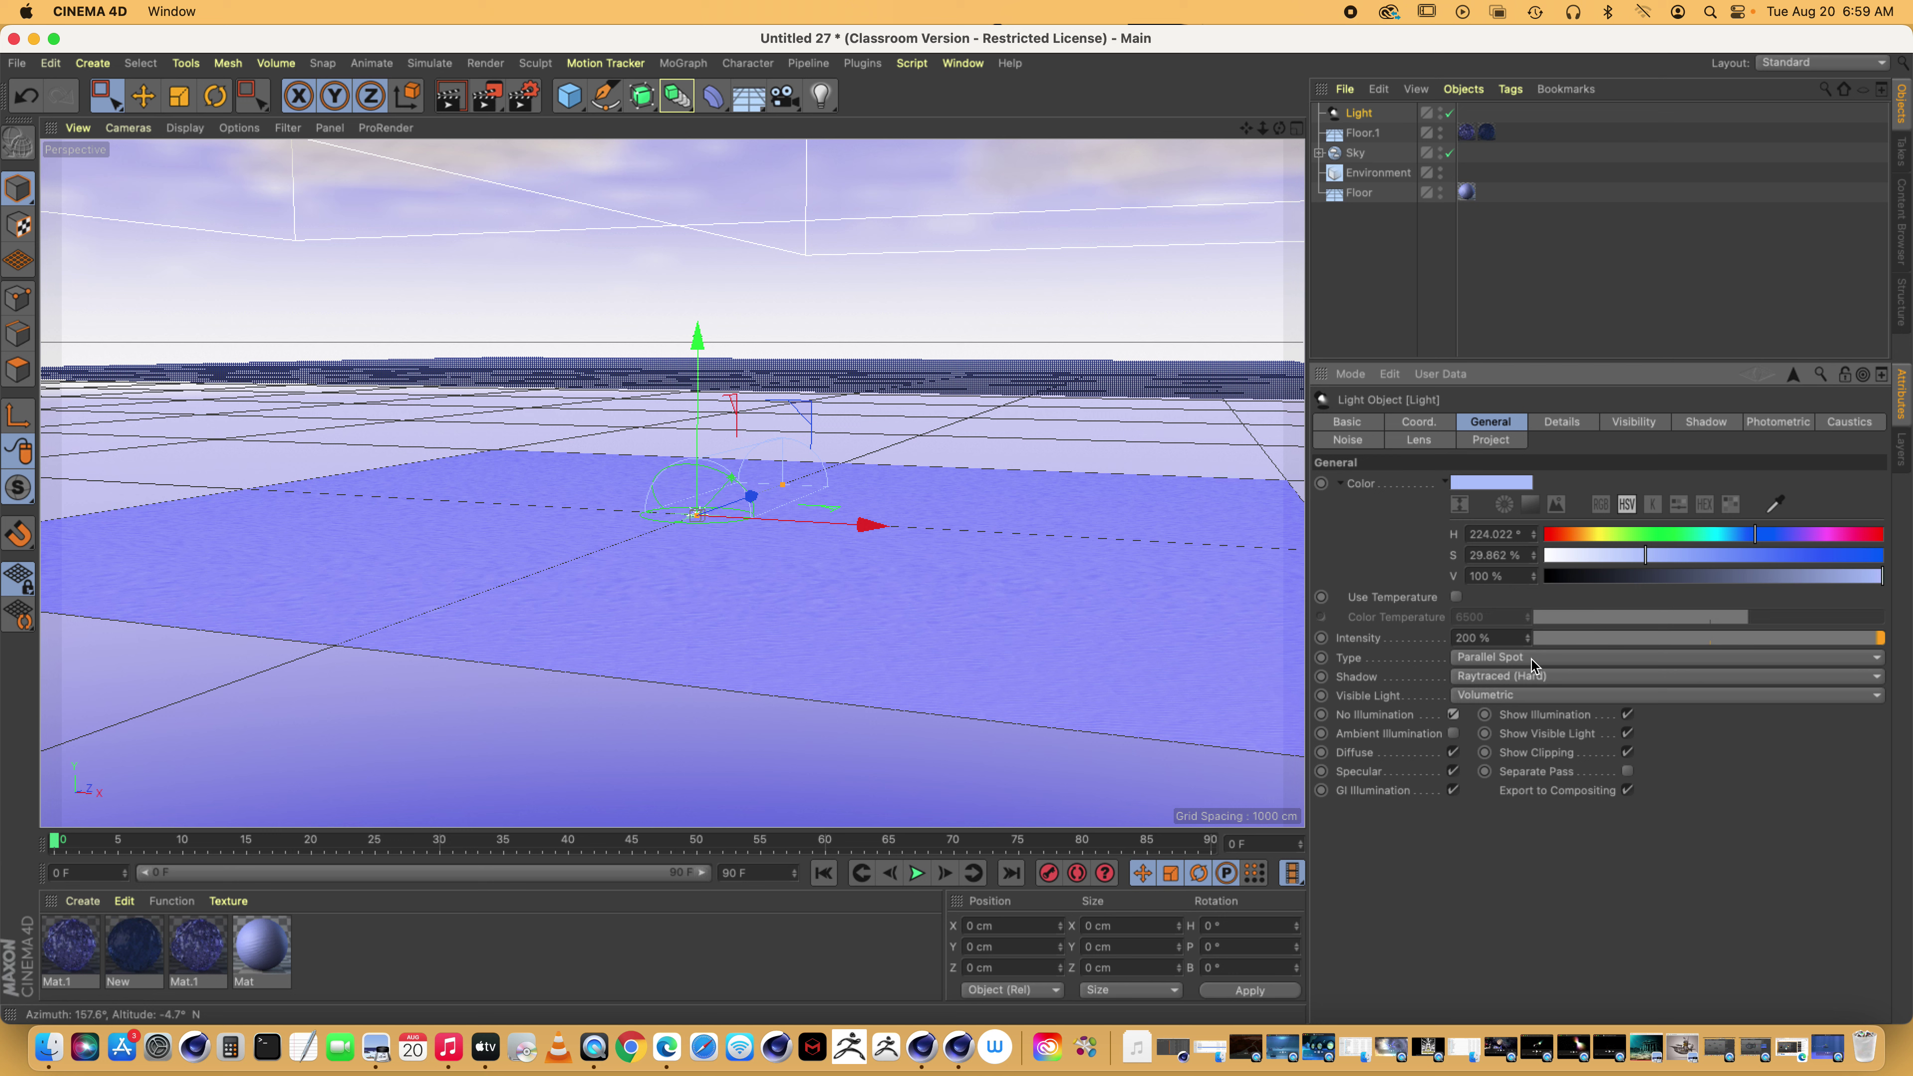
{"action": "left_click", "coordinate": [1365, 640]}
Set the light's outer radius to 1000 cm in its detail settings
{"action": "left_click", "coordinate": [1579, 427]}
{"action": "left_click_drag", "start_coordinate": [1487, 523], "coordinate": [1359, 522]}
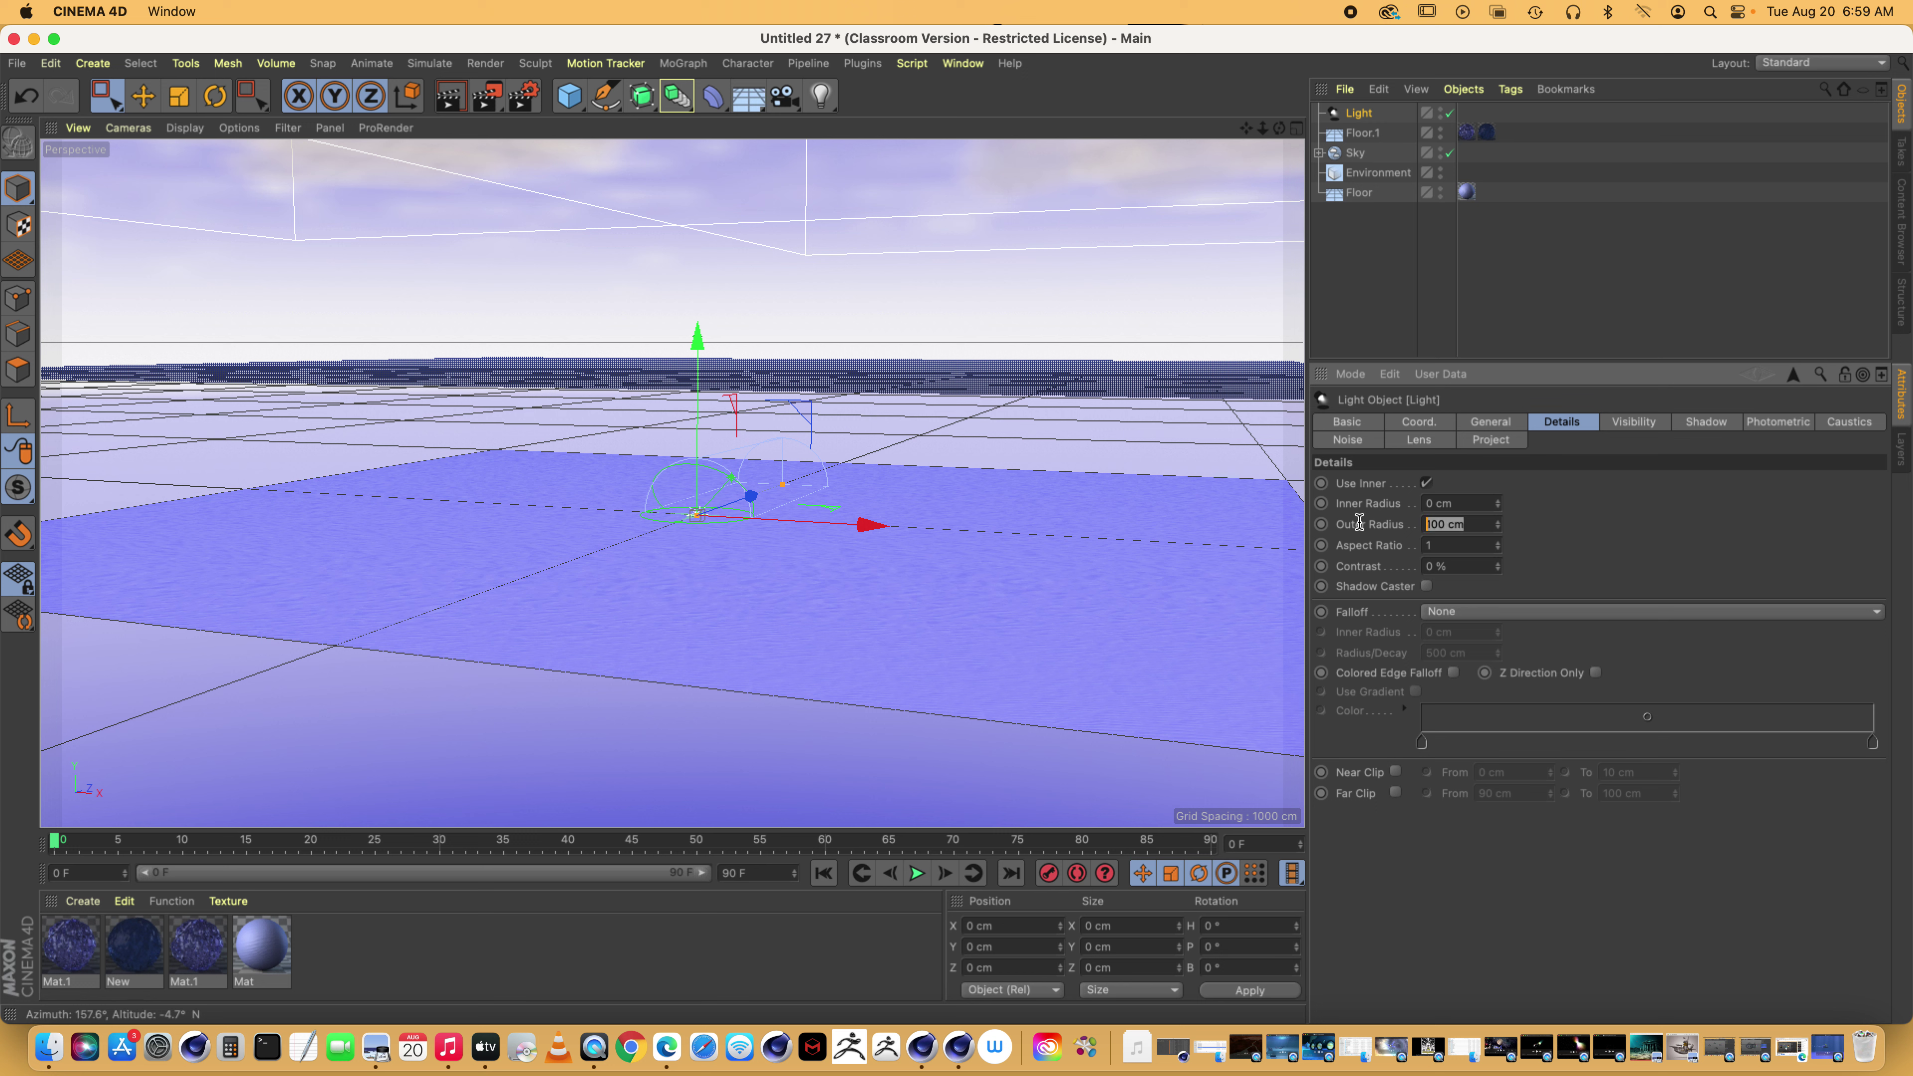
{"action": "type", "text": "1"}
{"action": "key", "text": "Return"}
{"action": "mouse_move", "coordinate": [1263, 128]}
{"action": "left_mouse_down"}
{"action": "mouse_move", "coordinate": [1235, 181]}
{"action": "mouse_move", "coordinate": [1256, 140]}
{"action": "left_mouse_up"}
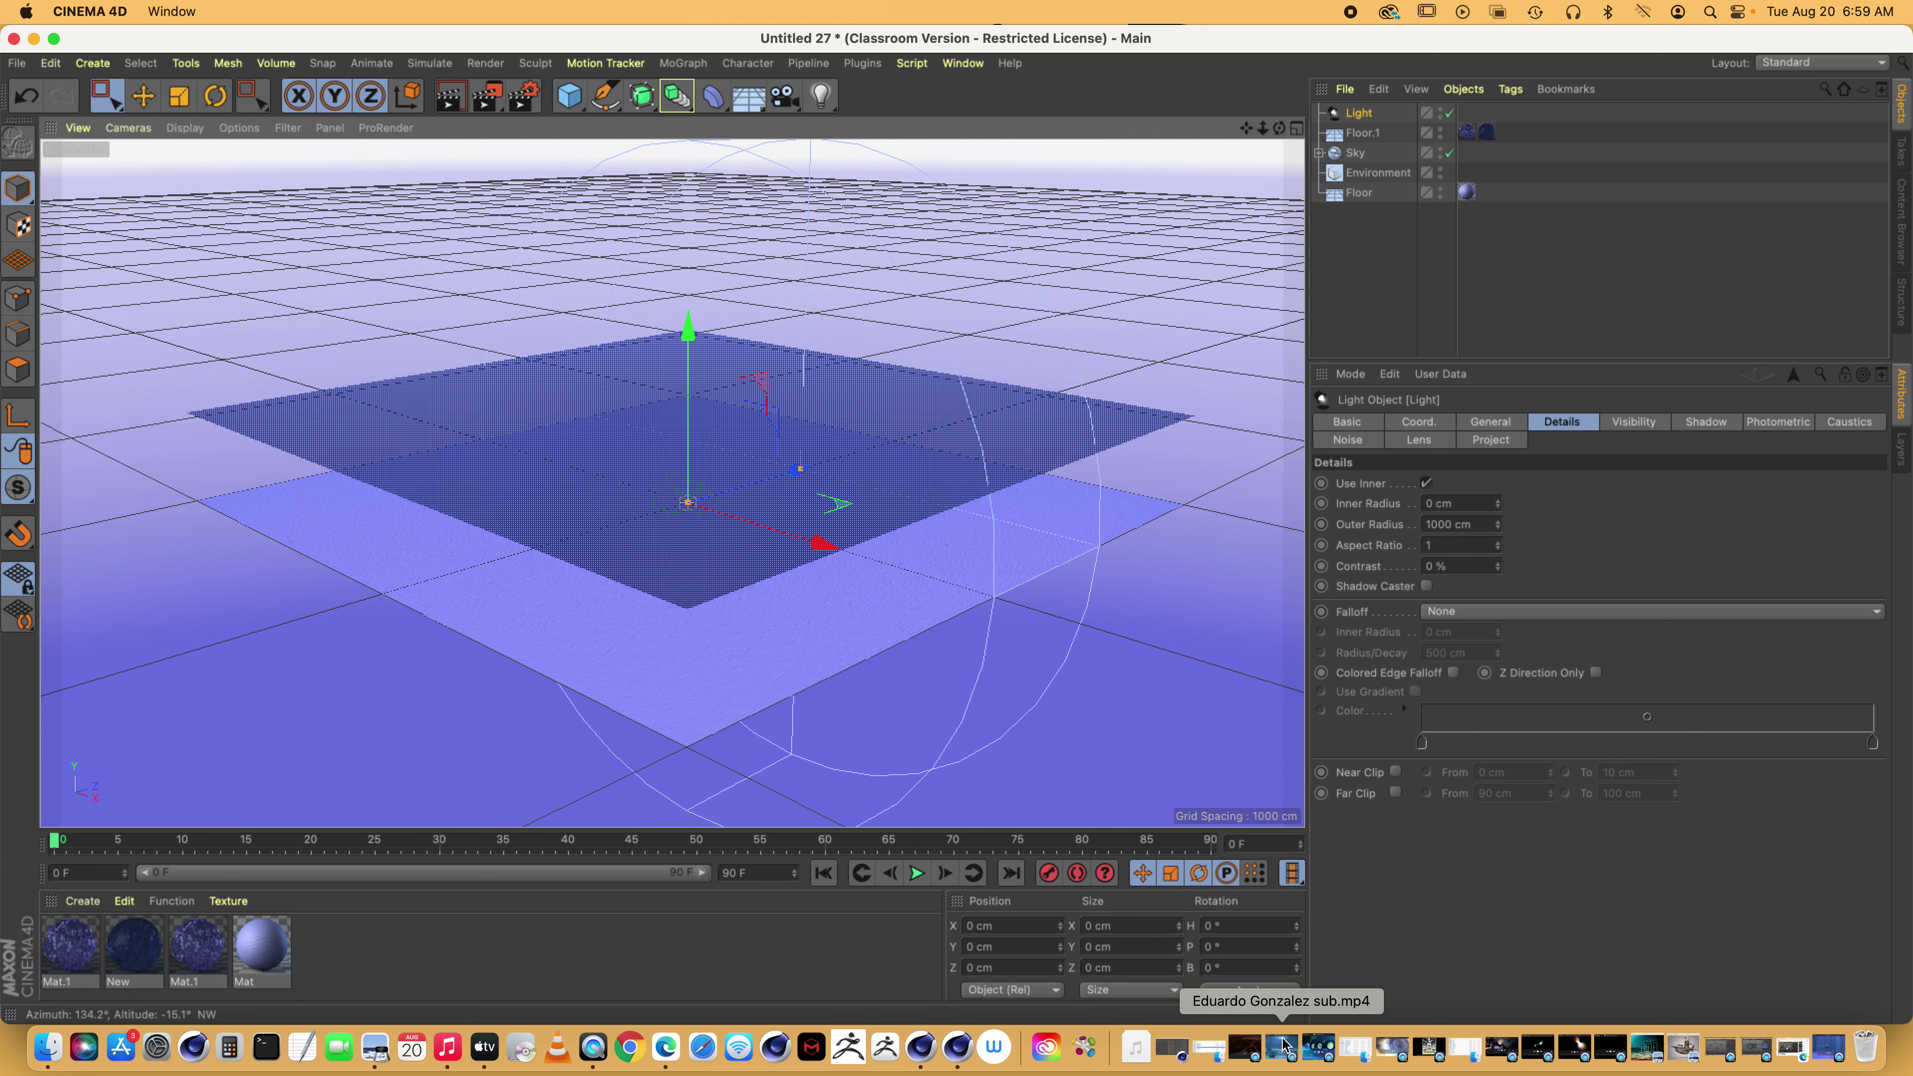
{"action": "left_click", "coordinate": [1212, 947]}
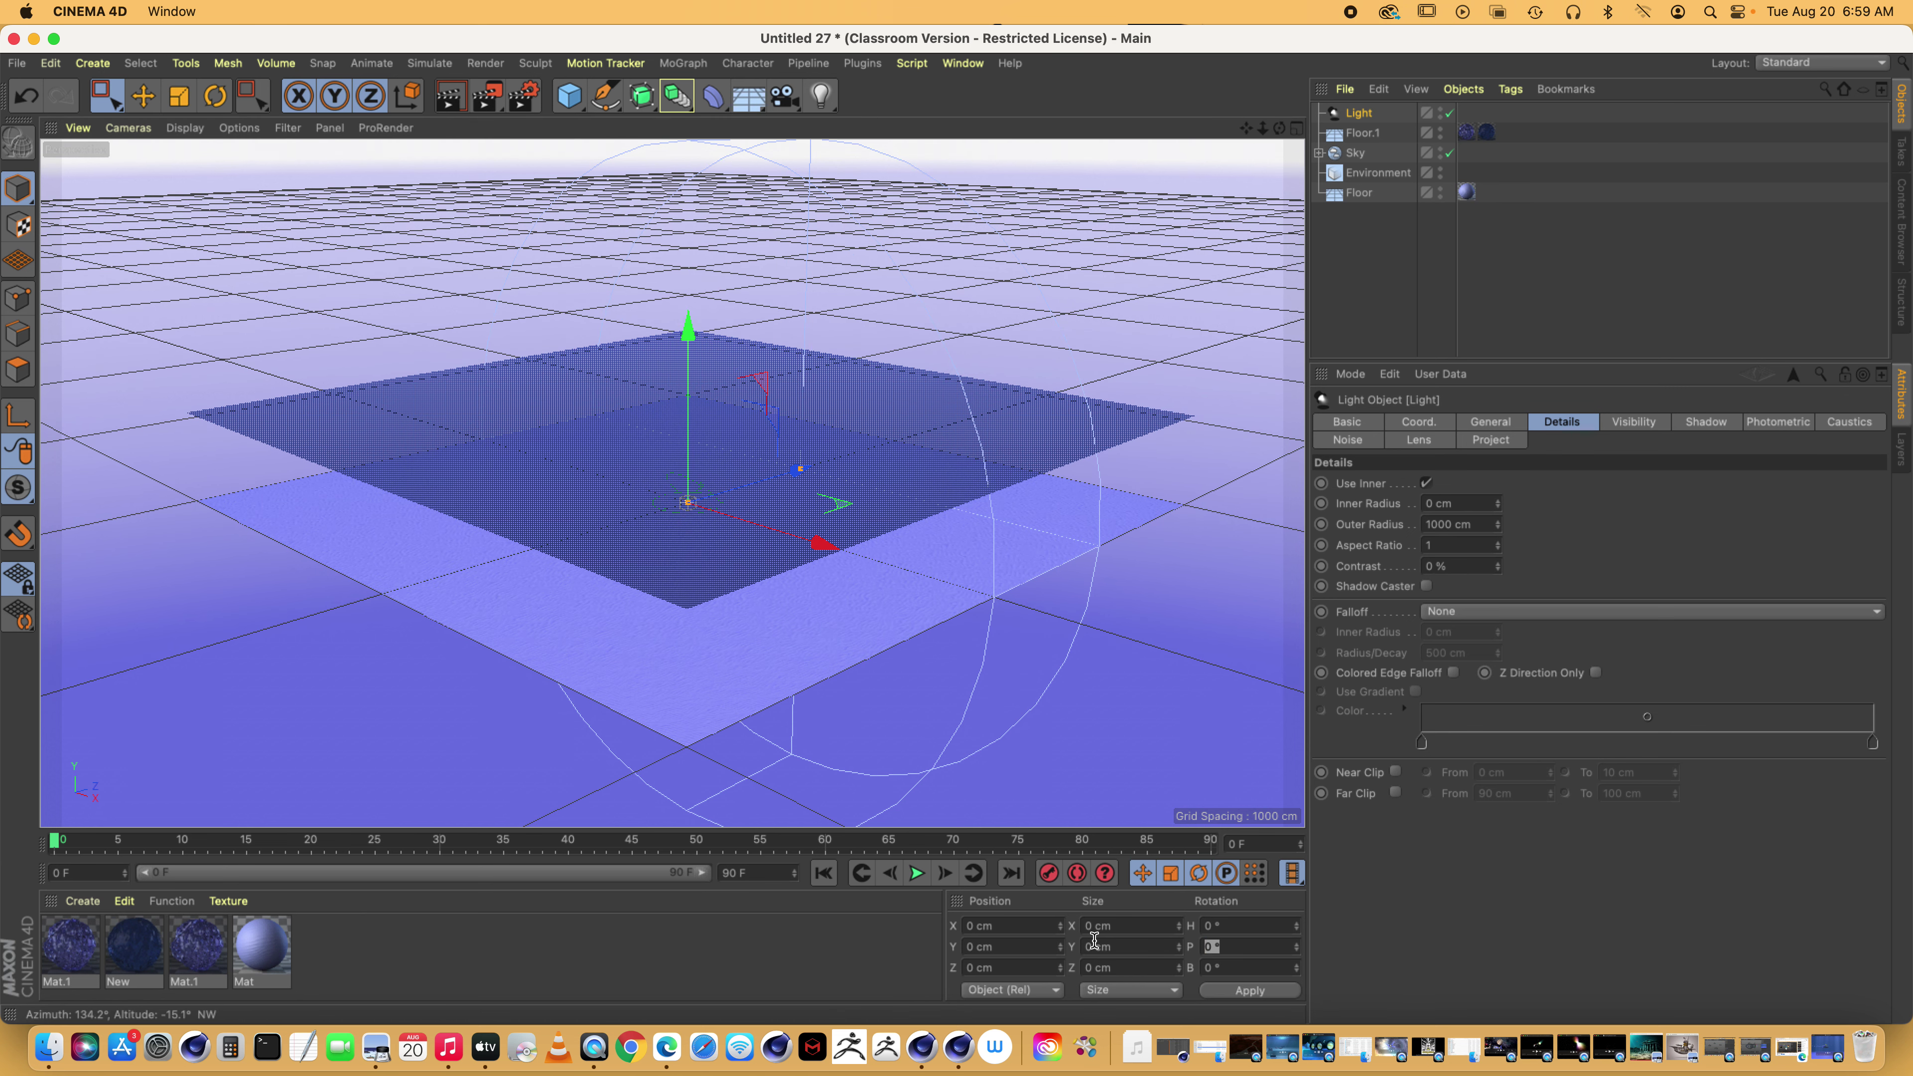
{"action": "type", "text": "90"}
{"action": "key", "text": "Return"}
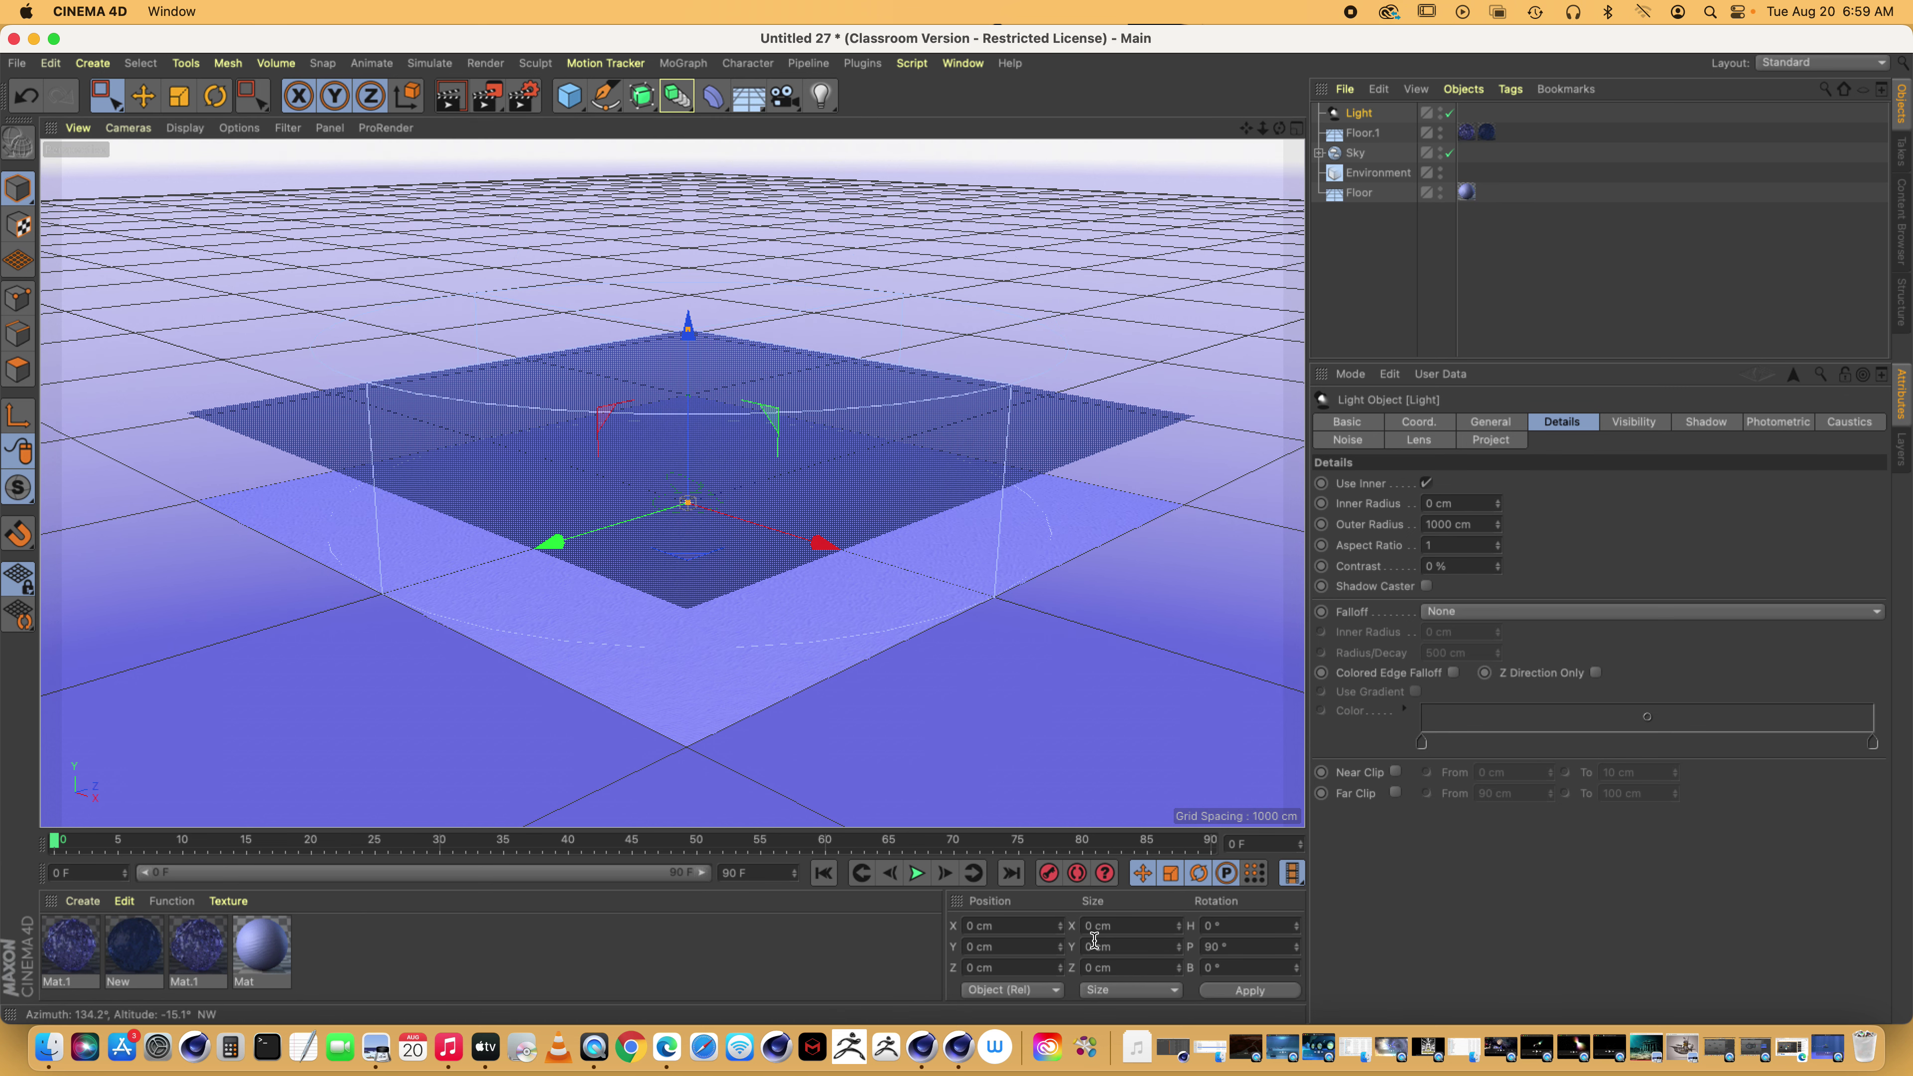
Set the light's pitch rotation to -90° so the beam points straight down
{"action": "double_click", "coordinate": [1217, 947]}
{"action": "key", "text": "BackSpace"}
{"action": "type", "text": "-90"}
{"action": "key", "text": "Return"}
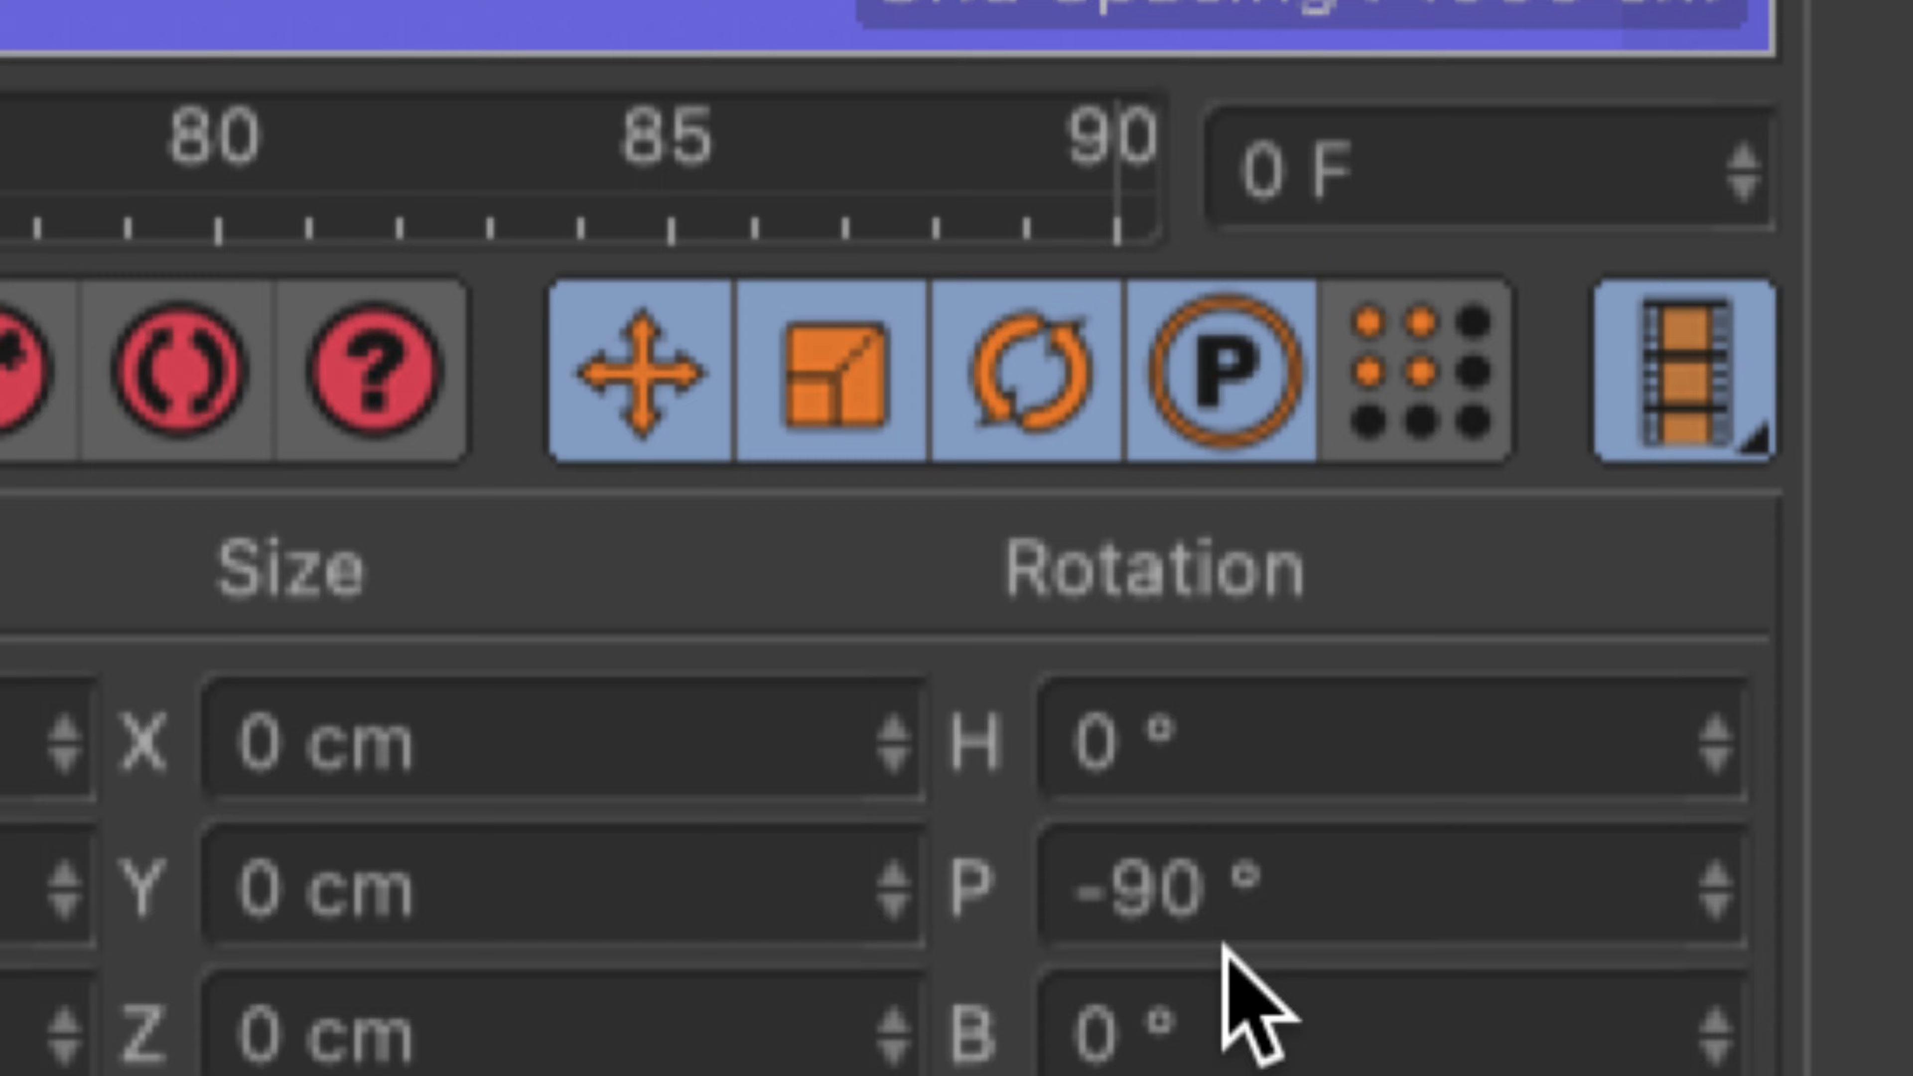
{"action": "left_click_drag", "start_coordinate": [1233, 947], "coordinate": [1187, 942]}
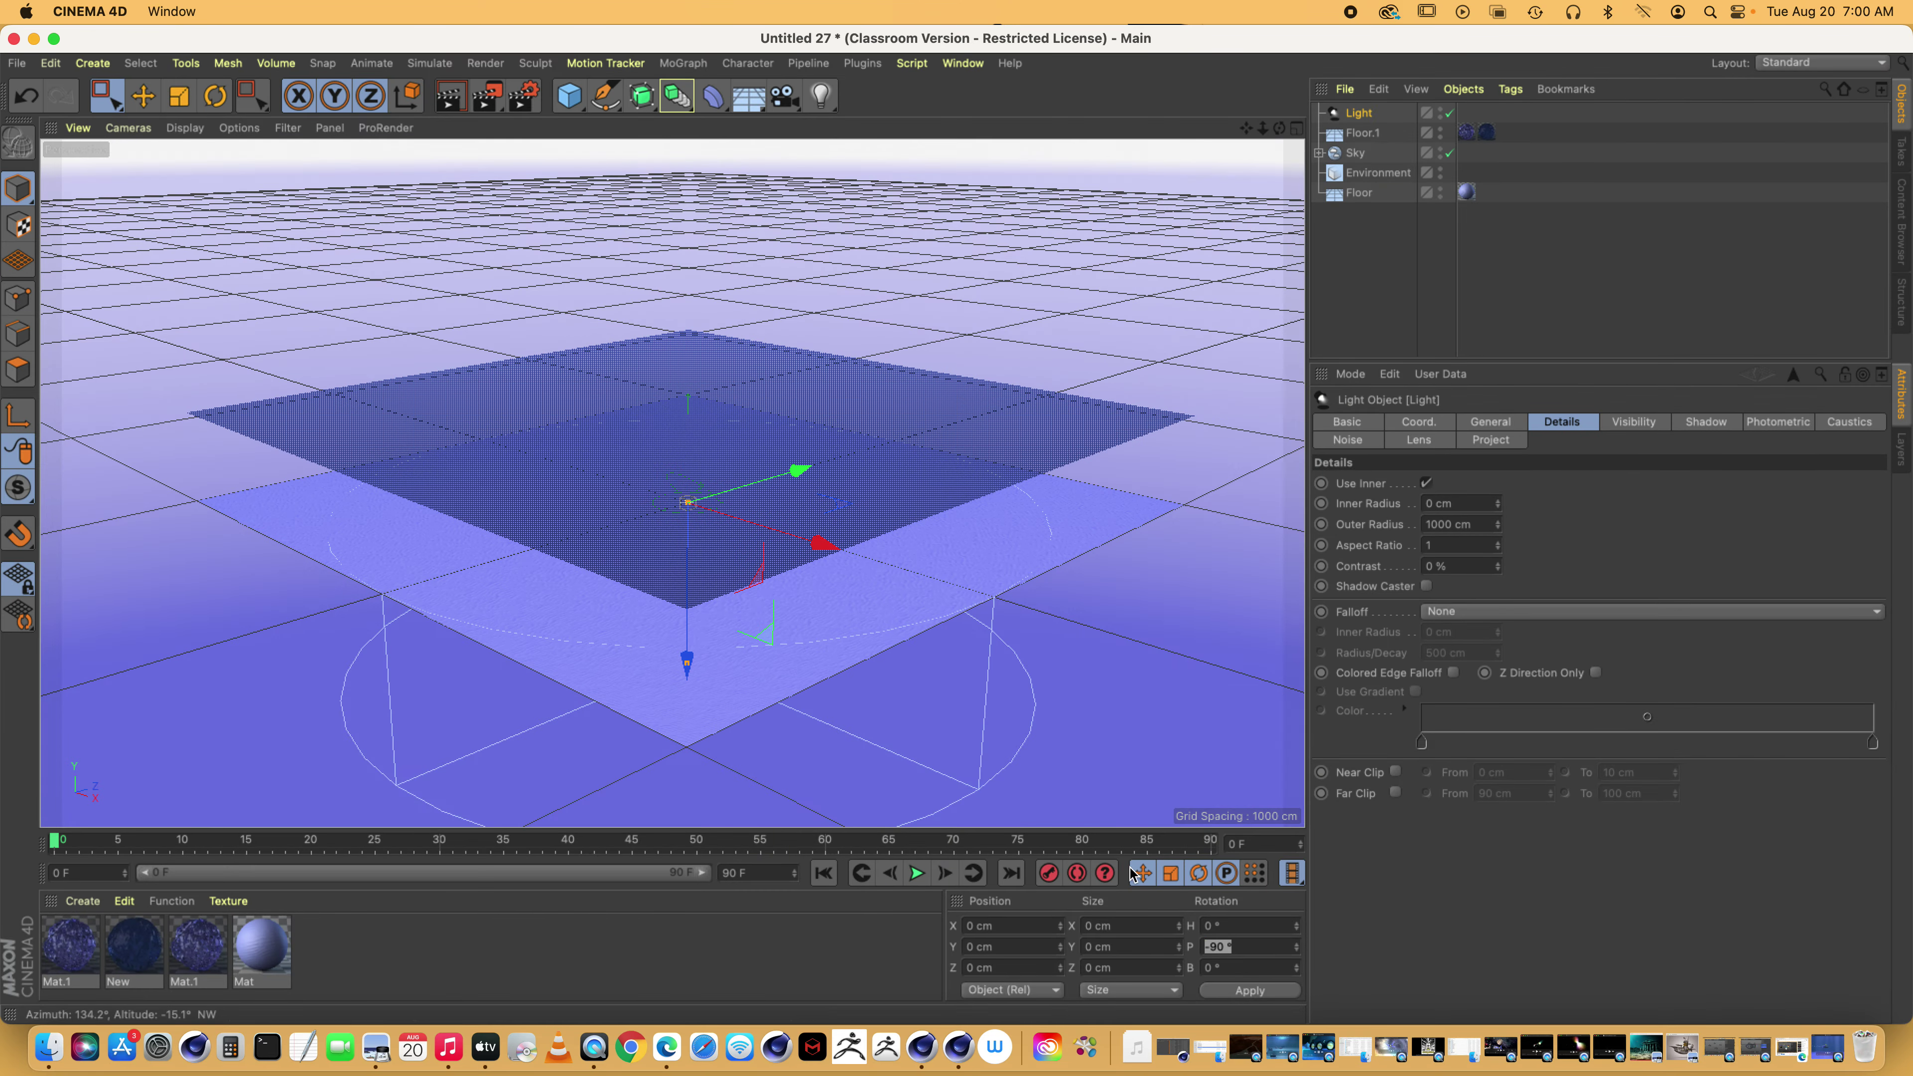
Raise the light to about 742 cm above the ocean floor and extend its visible beam to about 1245 cm, reaching below the floor
{"action": "left_click_drag", "start_coordinate": [698, 636], "coordinate": [716, 424]}
{"action": "left_click_drag", "start_coordinate": [1258, 146], "coordinate": [858, 310], "text": "alt"}
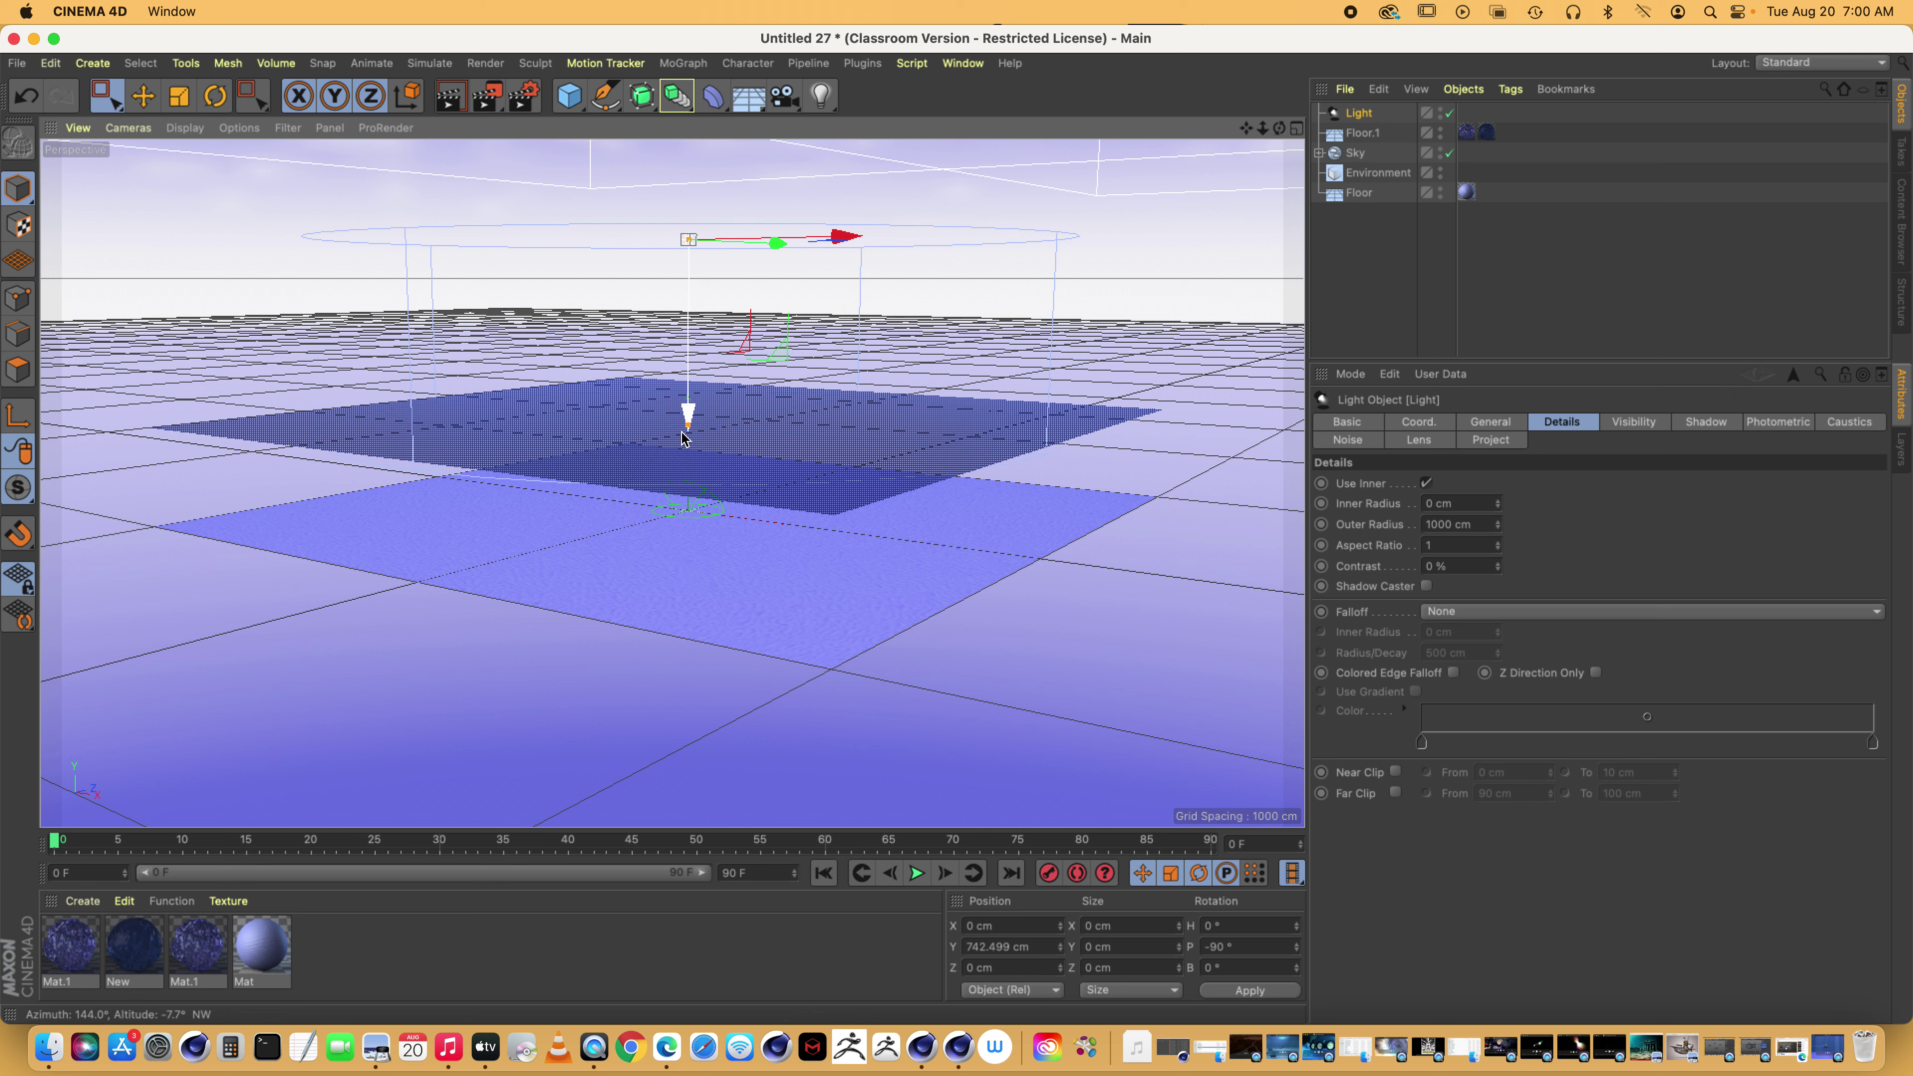
{"action": "left_click_drag", "start_coordinate": [683, 416], "coordinate": [652, 688]}
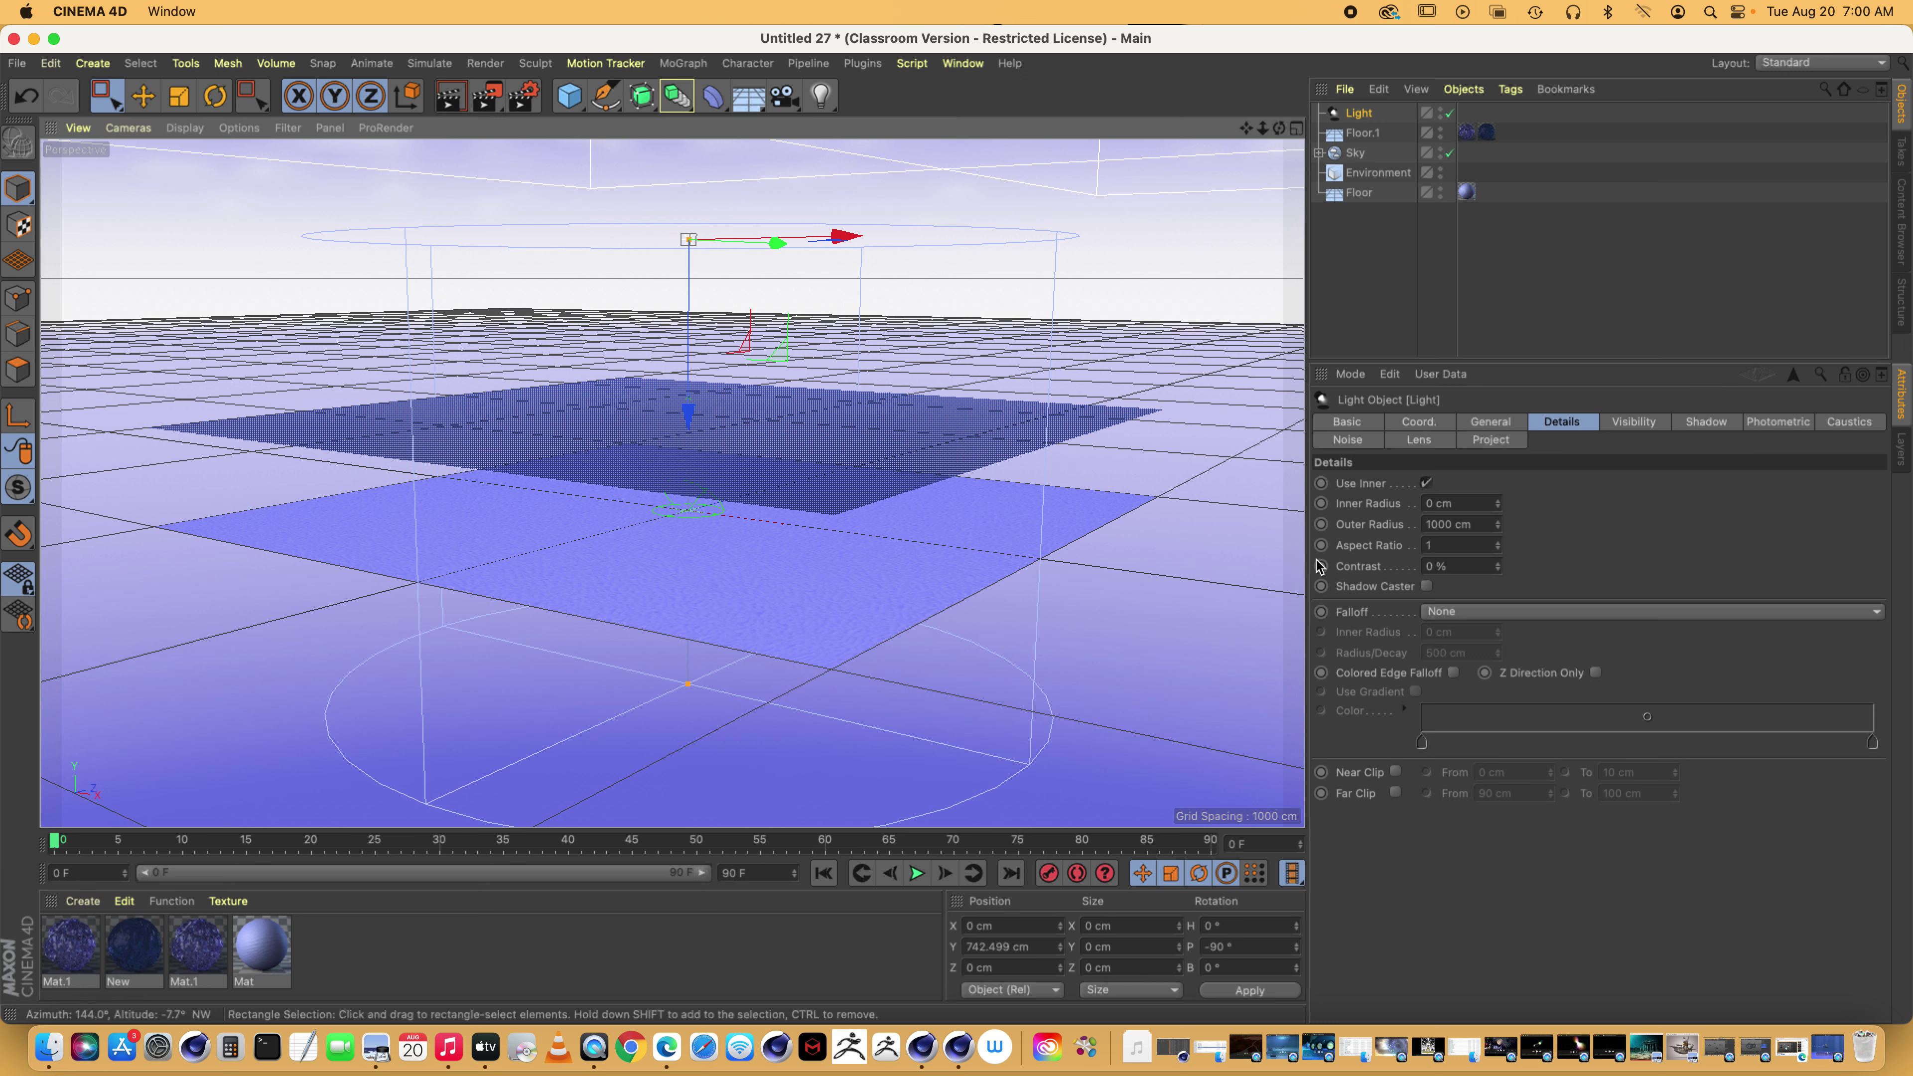
Set the light's inner radius to 650 cm
{"action": "left_click_drag", "start_coordinate": [1465, 503], "coordinate": [1386, 503]}
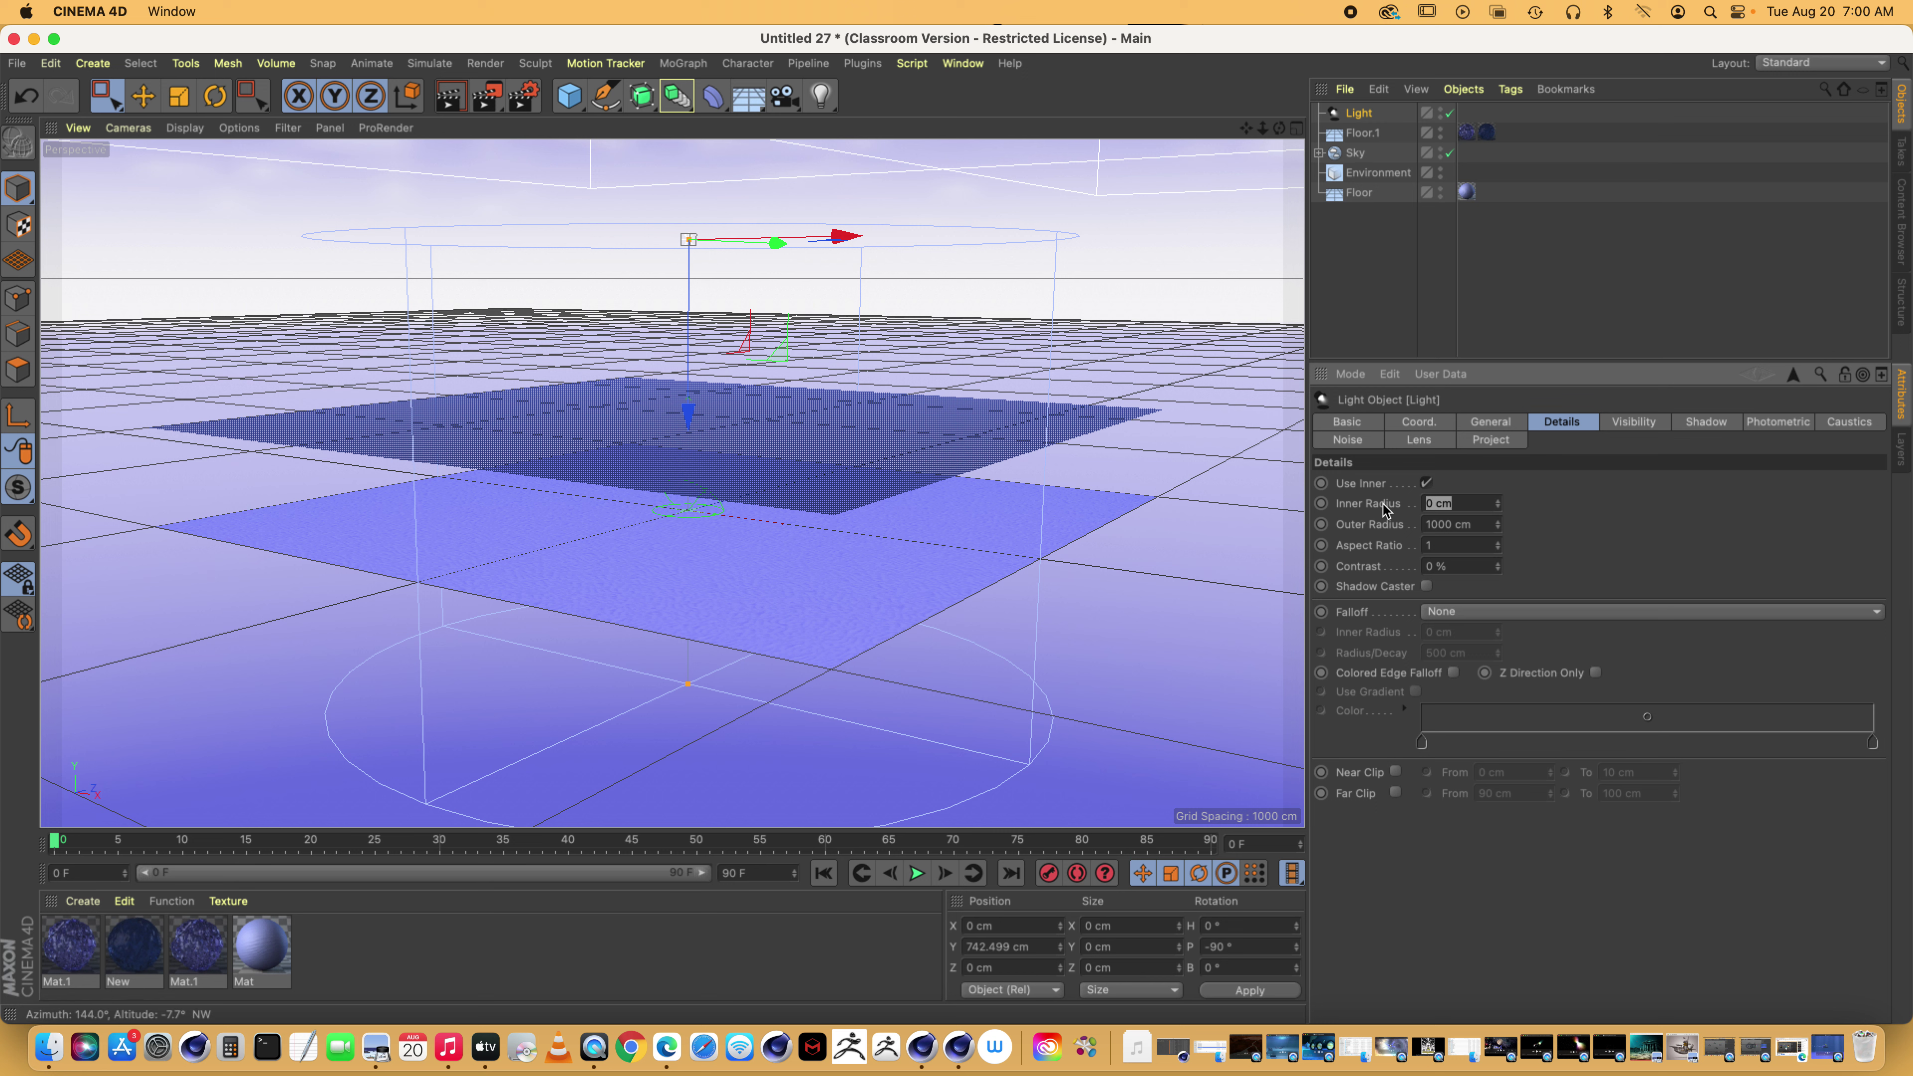
{"action": "type", "text": "650"}
{"action": "key", "text": "Return"}
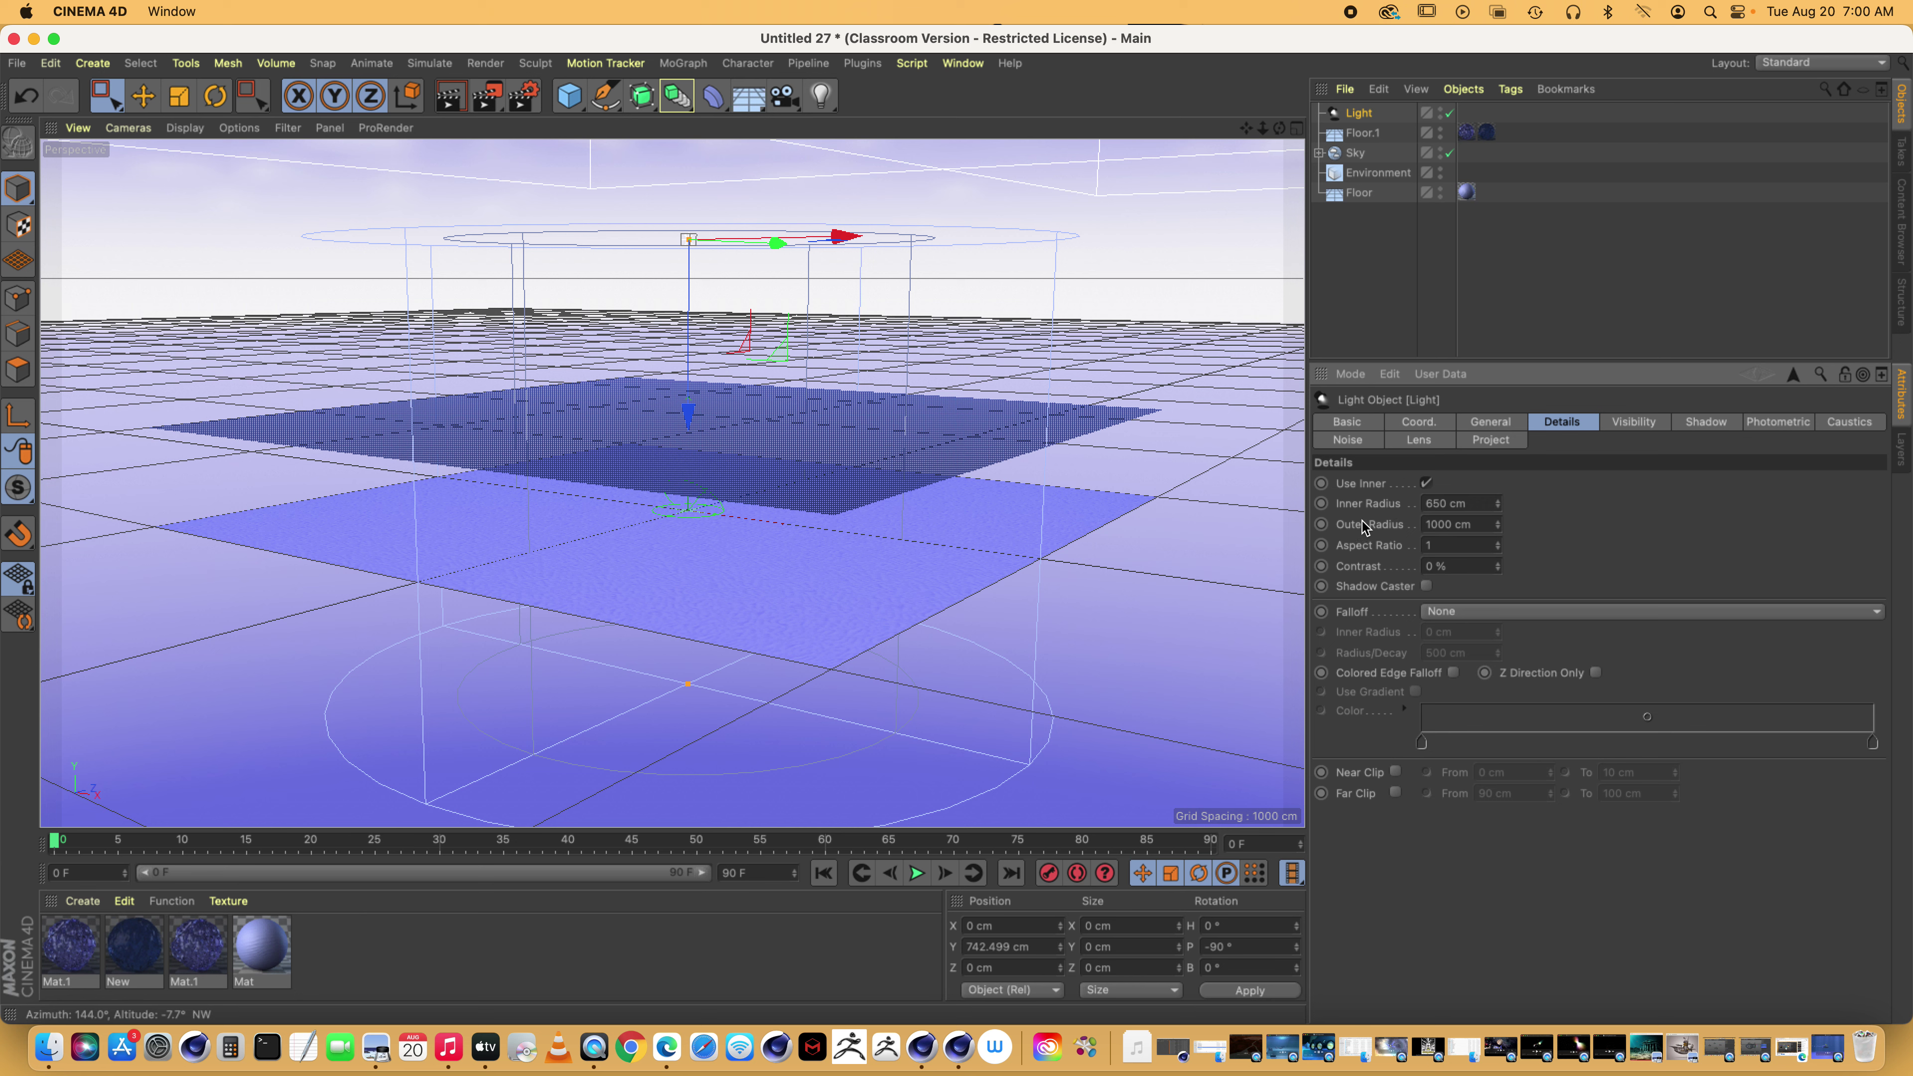
Set the light's falloff in its detail settings to Linear
{"action": "left_click_drag", "start_coordinate": [1279, 127], "coordinate": [1275, 234]}
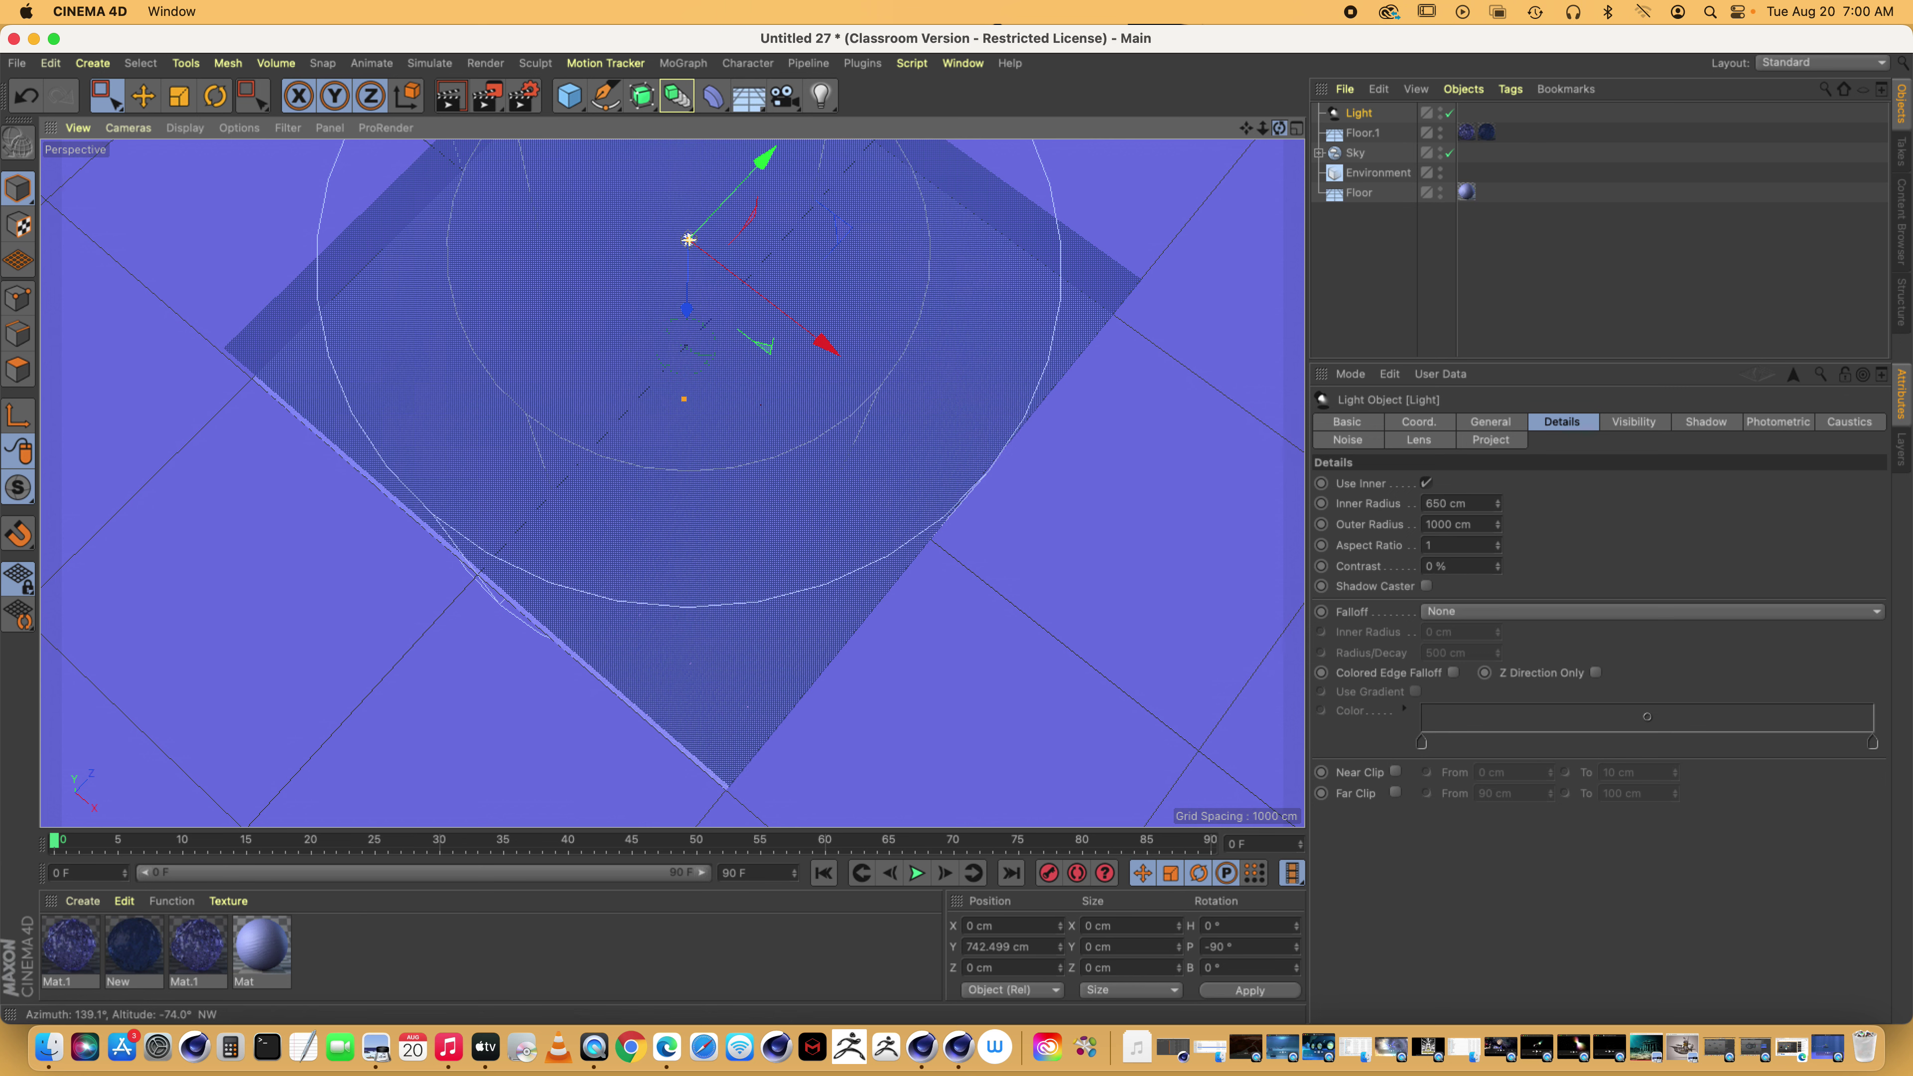
{"action": "left_click_drag", "start_coordinate": [1278, 128], "coordinate": [1275, 203]}
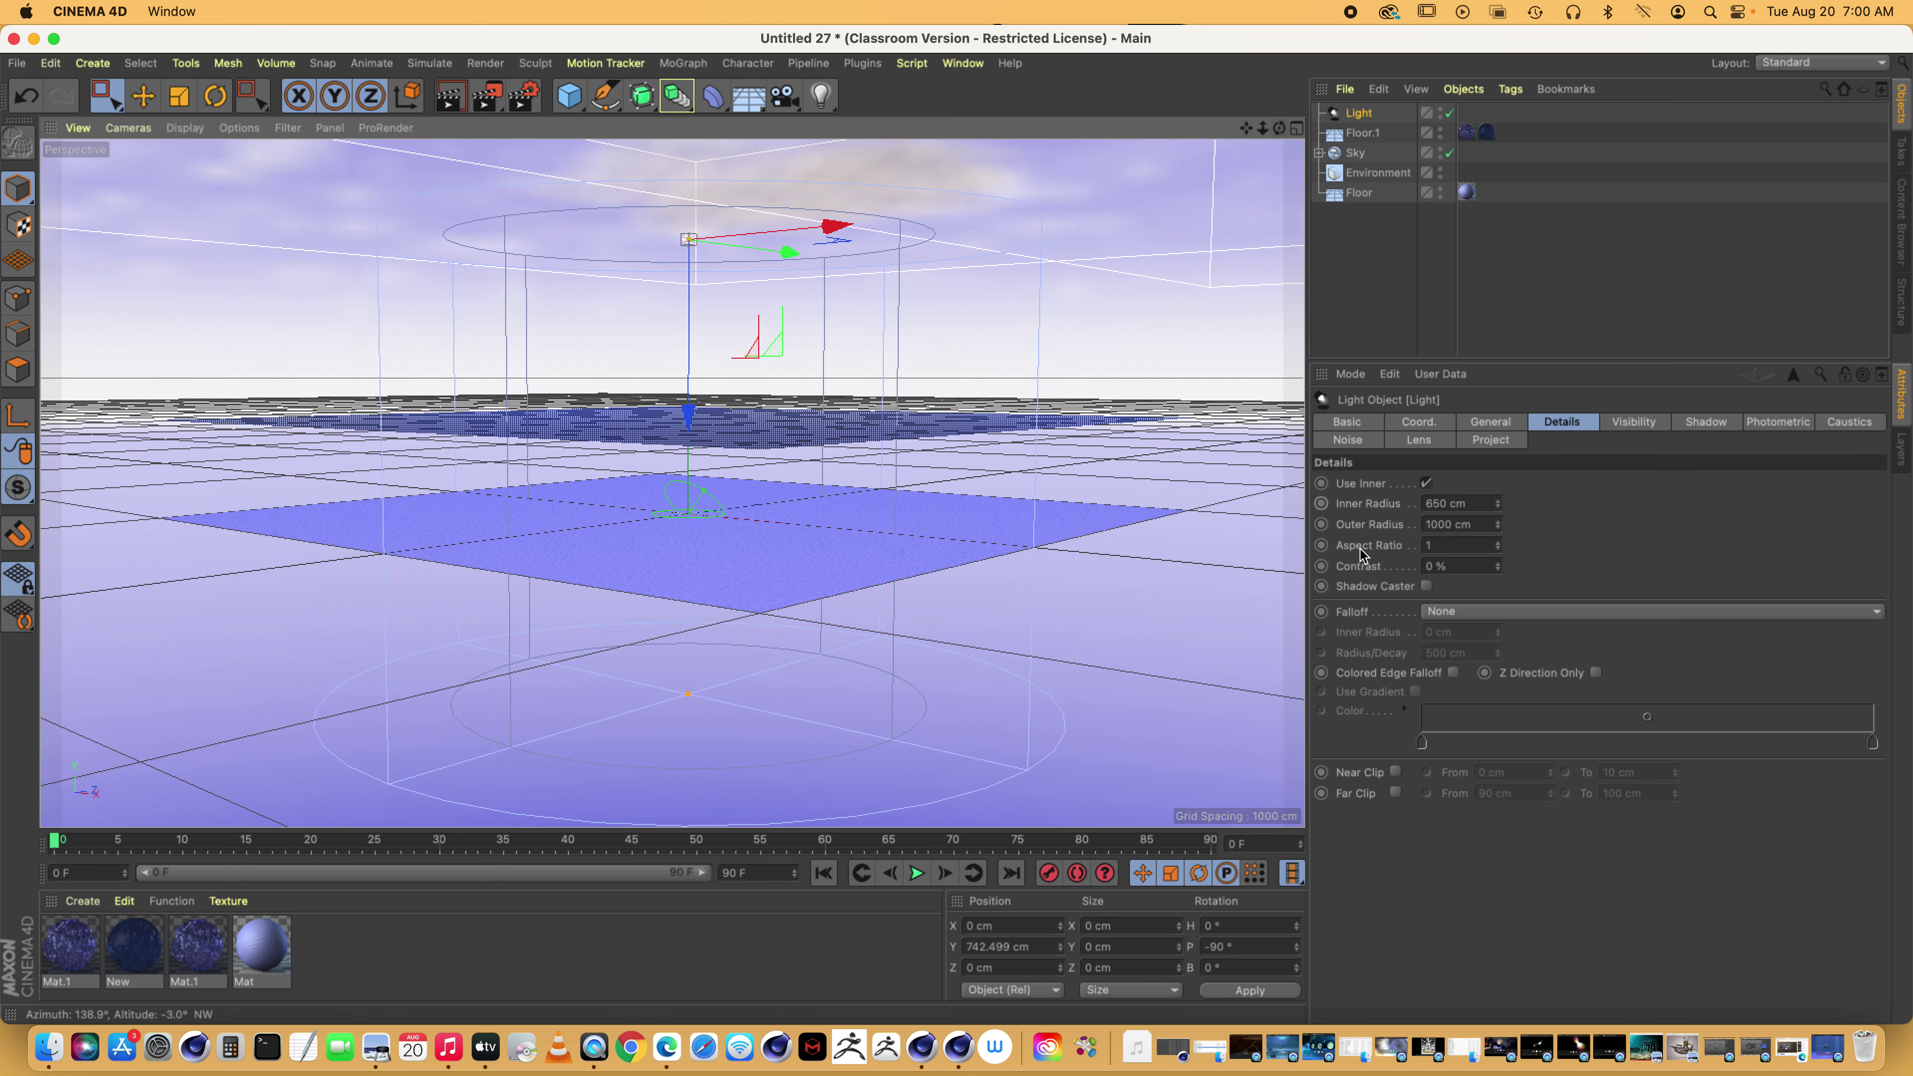
{"action": "left_click", "coordinate": [1483, 611]}
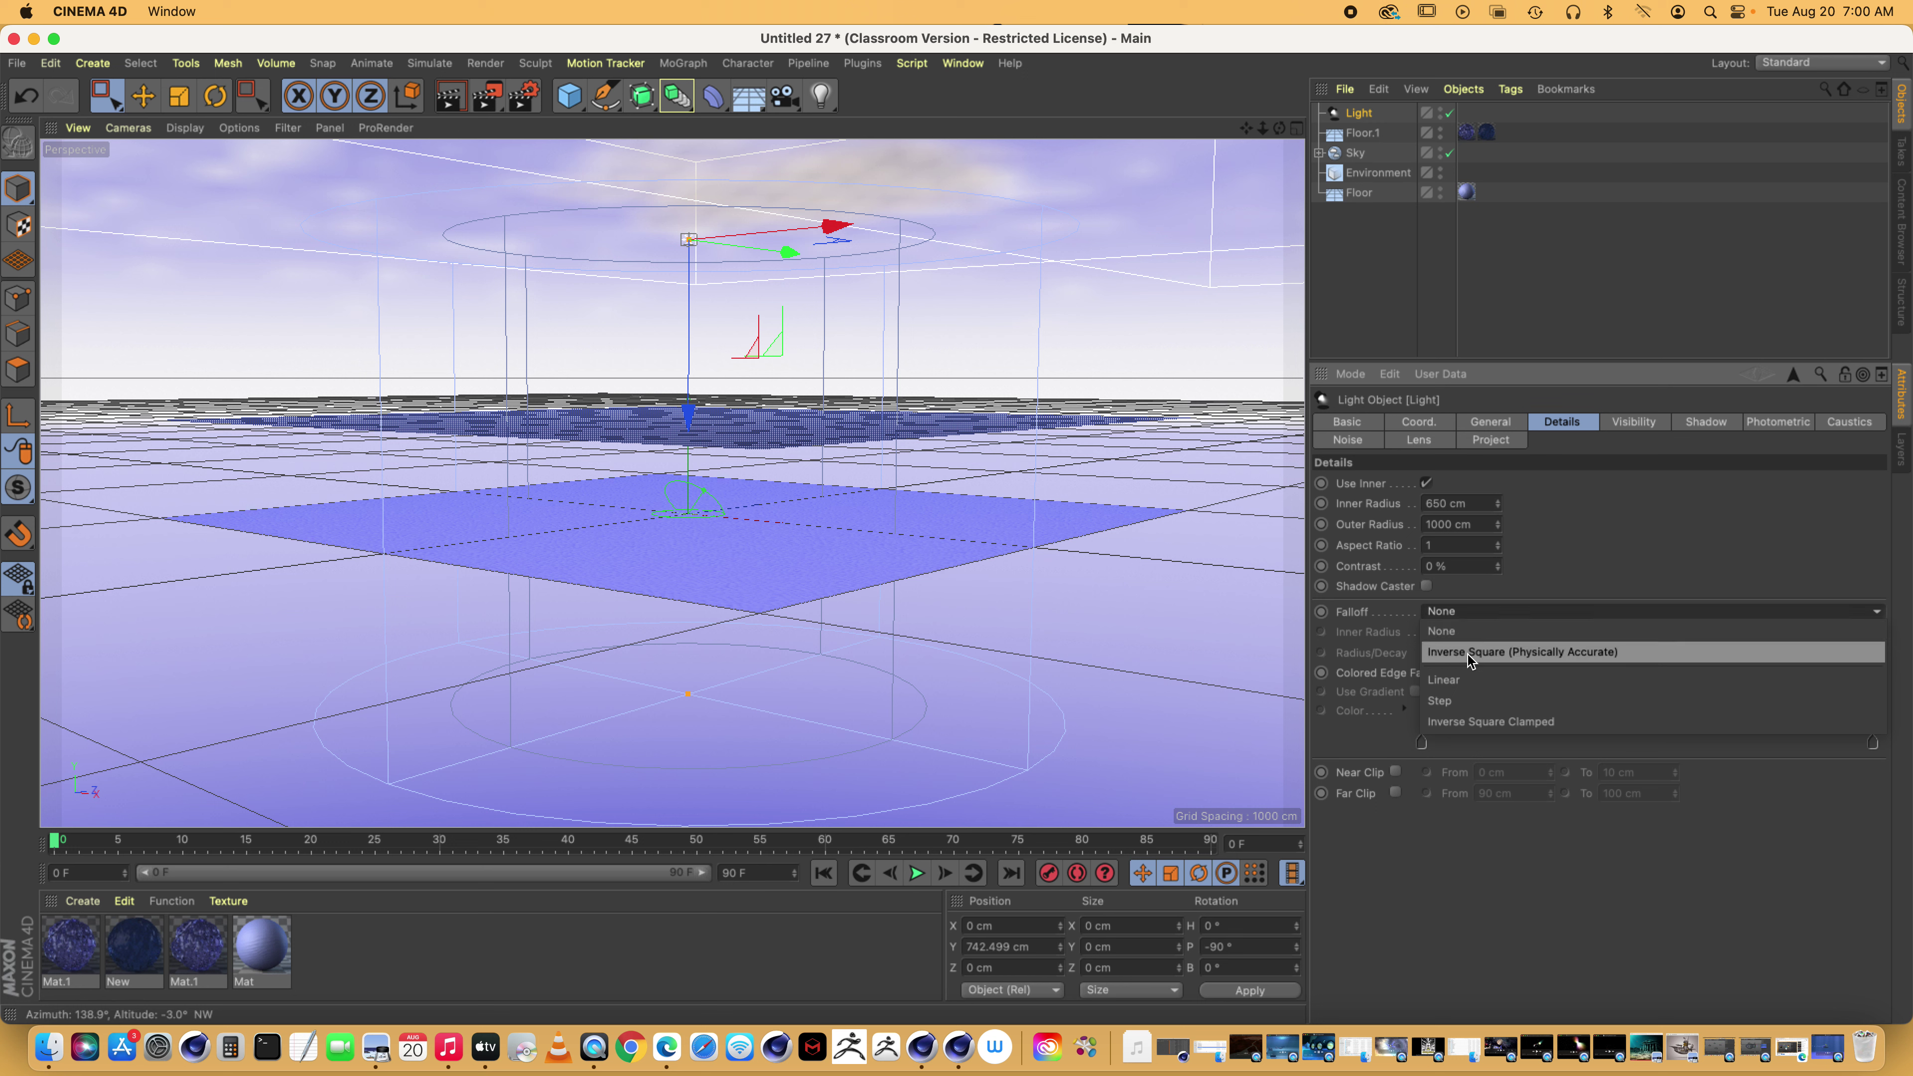
{"action": "left_click", "coordinate": [1465, 680]}
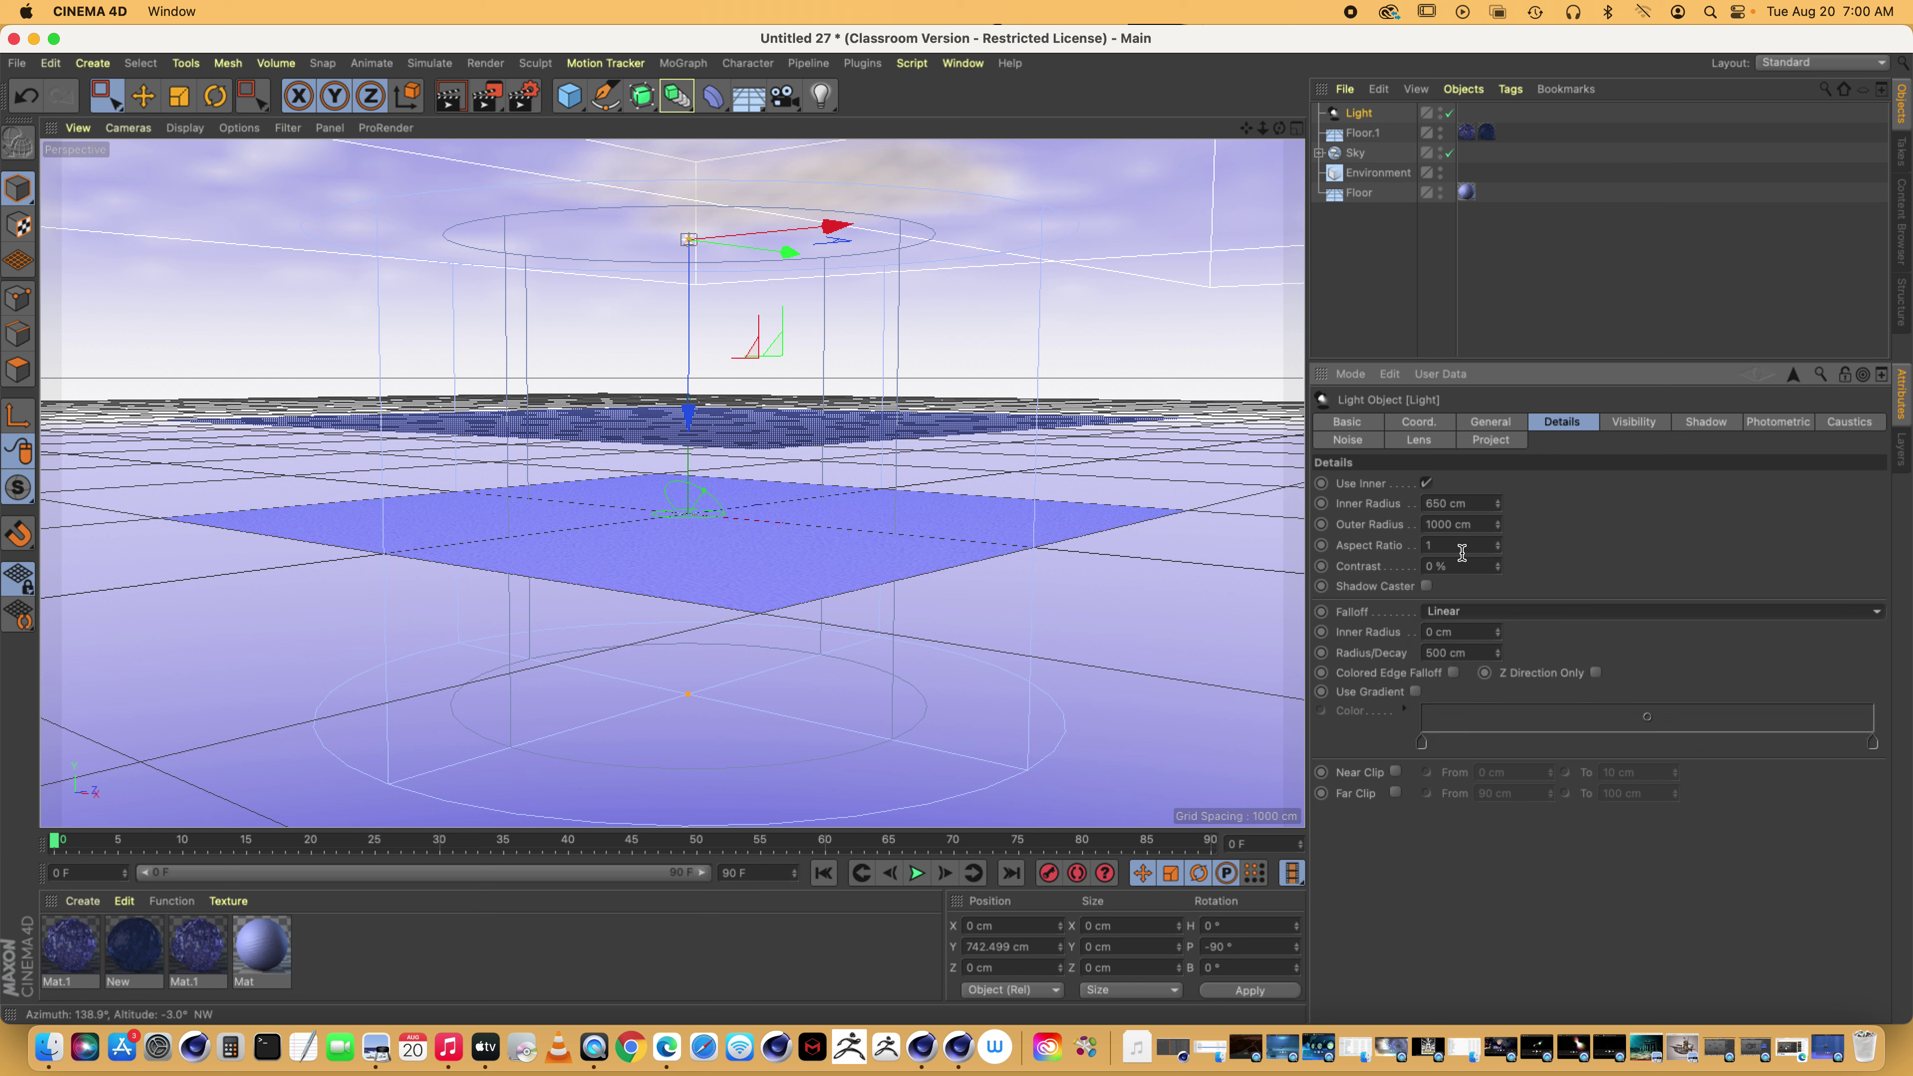
{"action": "left_click_drag", "start_coordinate": [1279, 128], "coordinate": [1278, 178]}
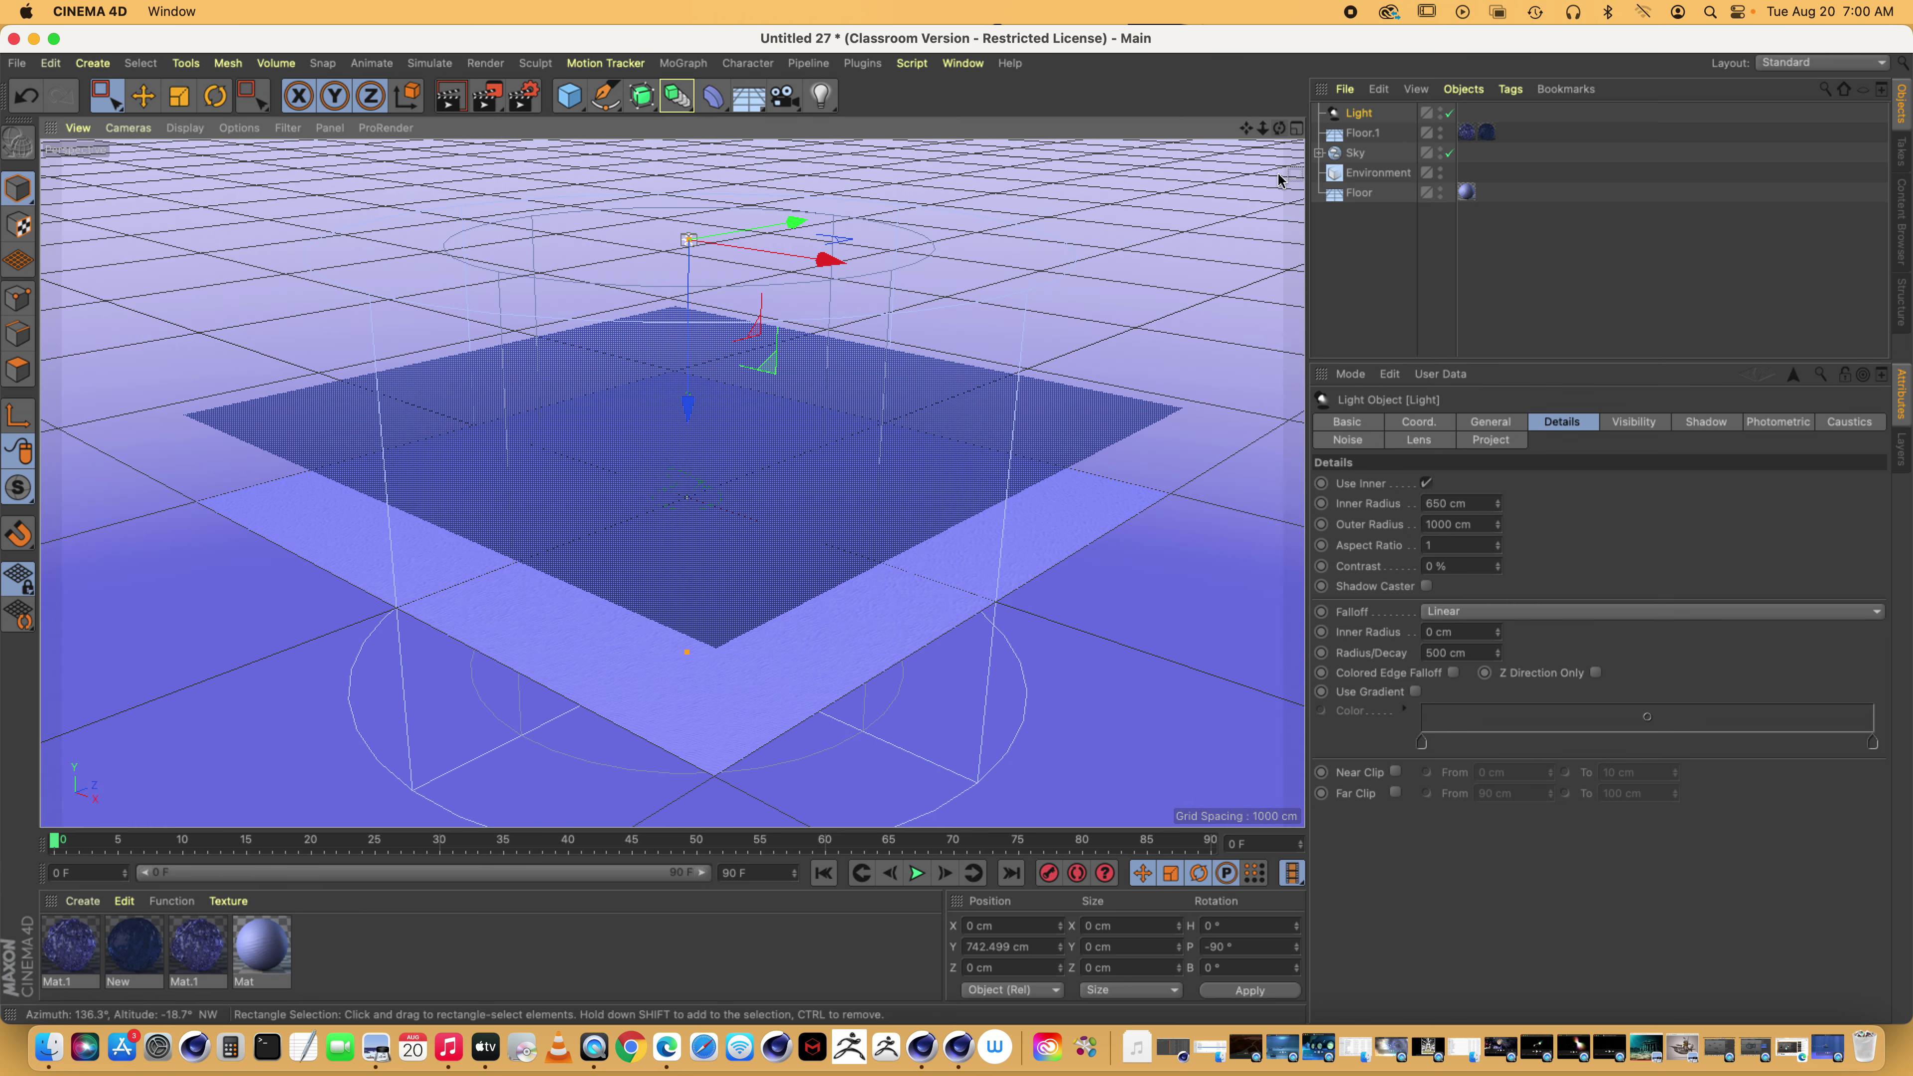
{"action": "left_click", "coordinate": [1345, 612]}
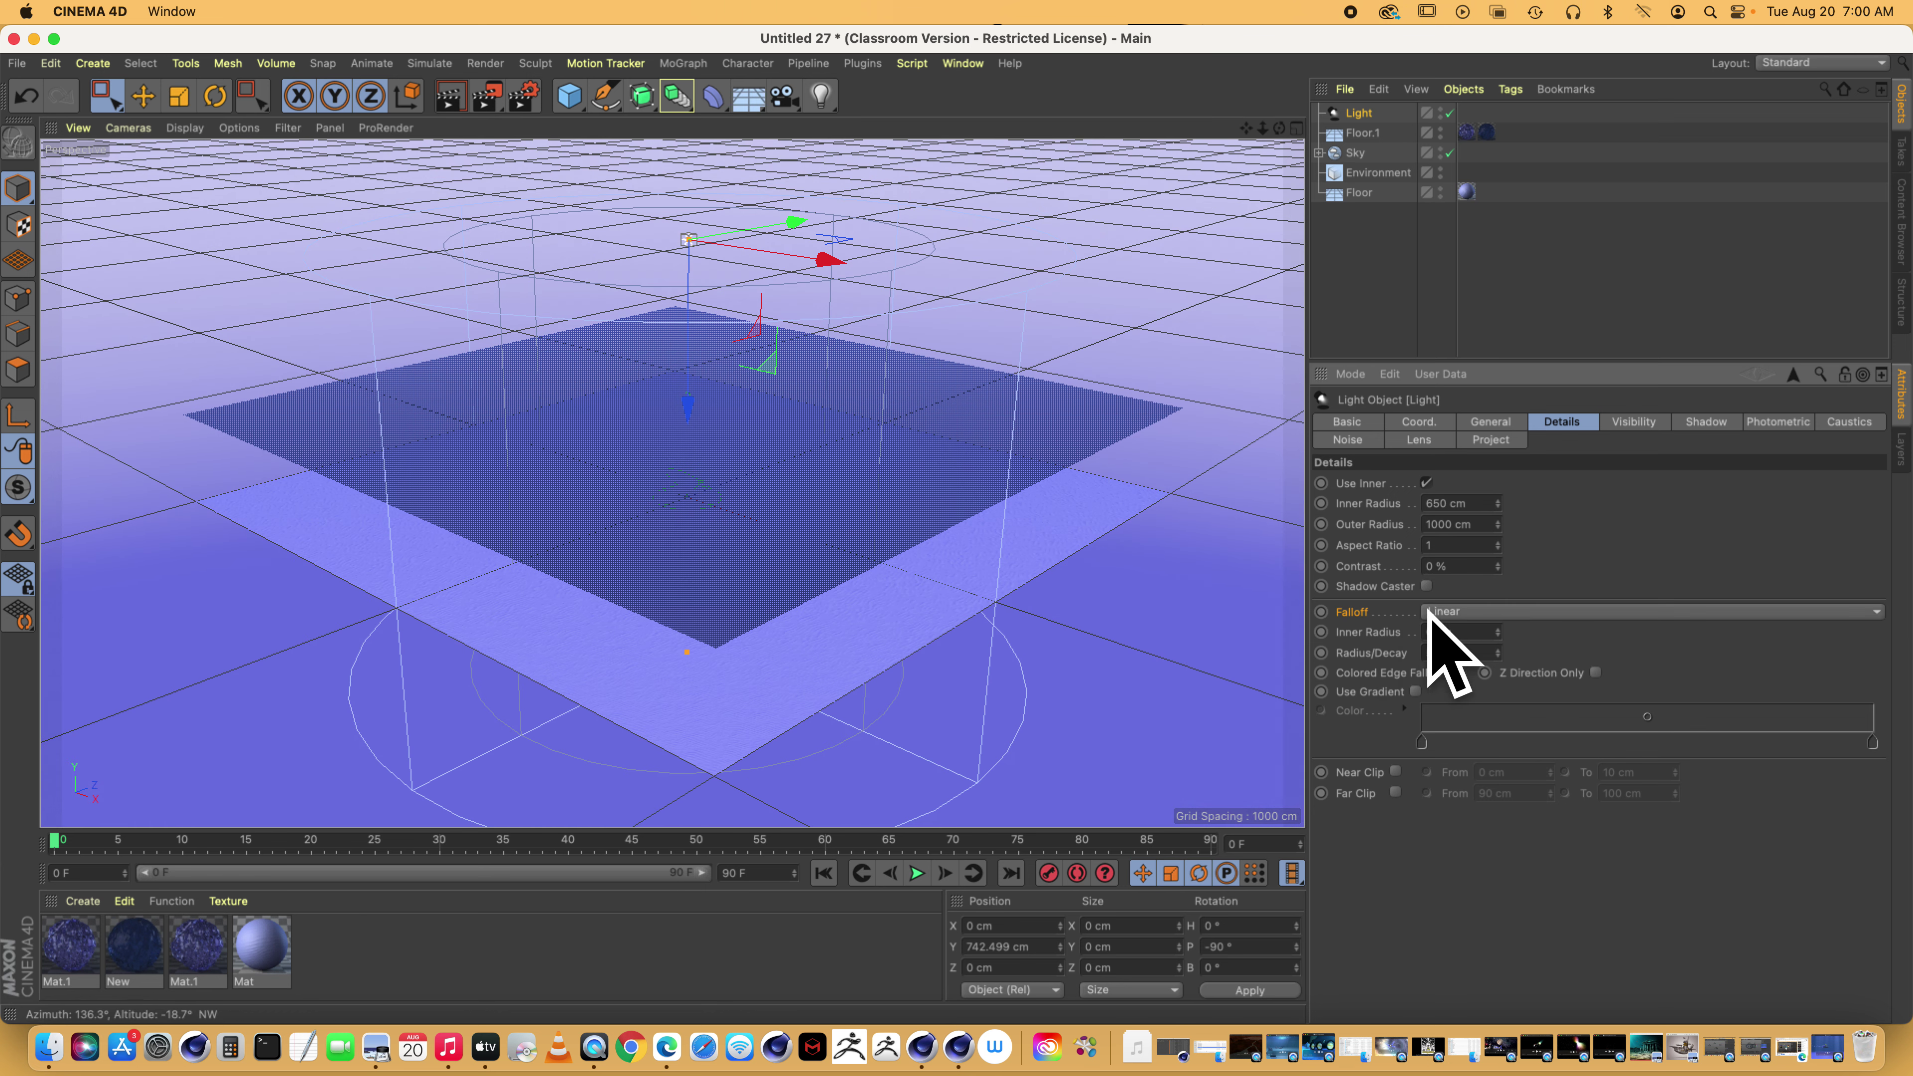
{"action": "left_click", "coordinate": [1365, 508]}
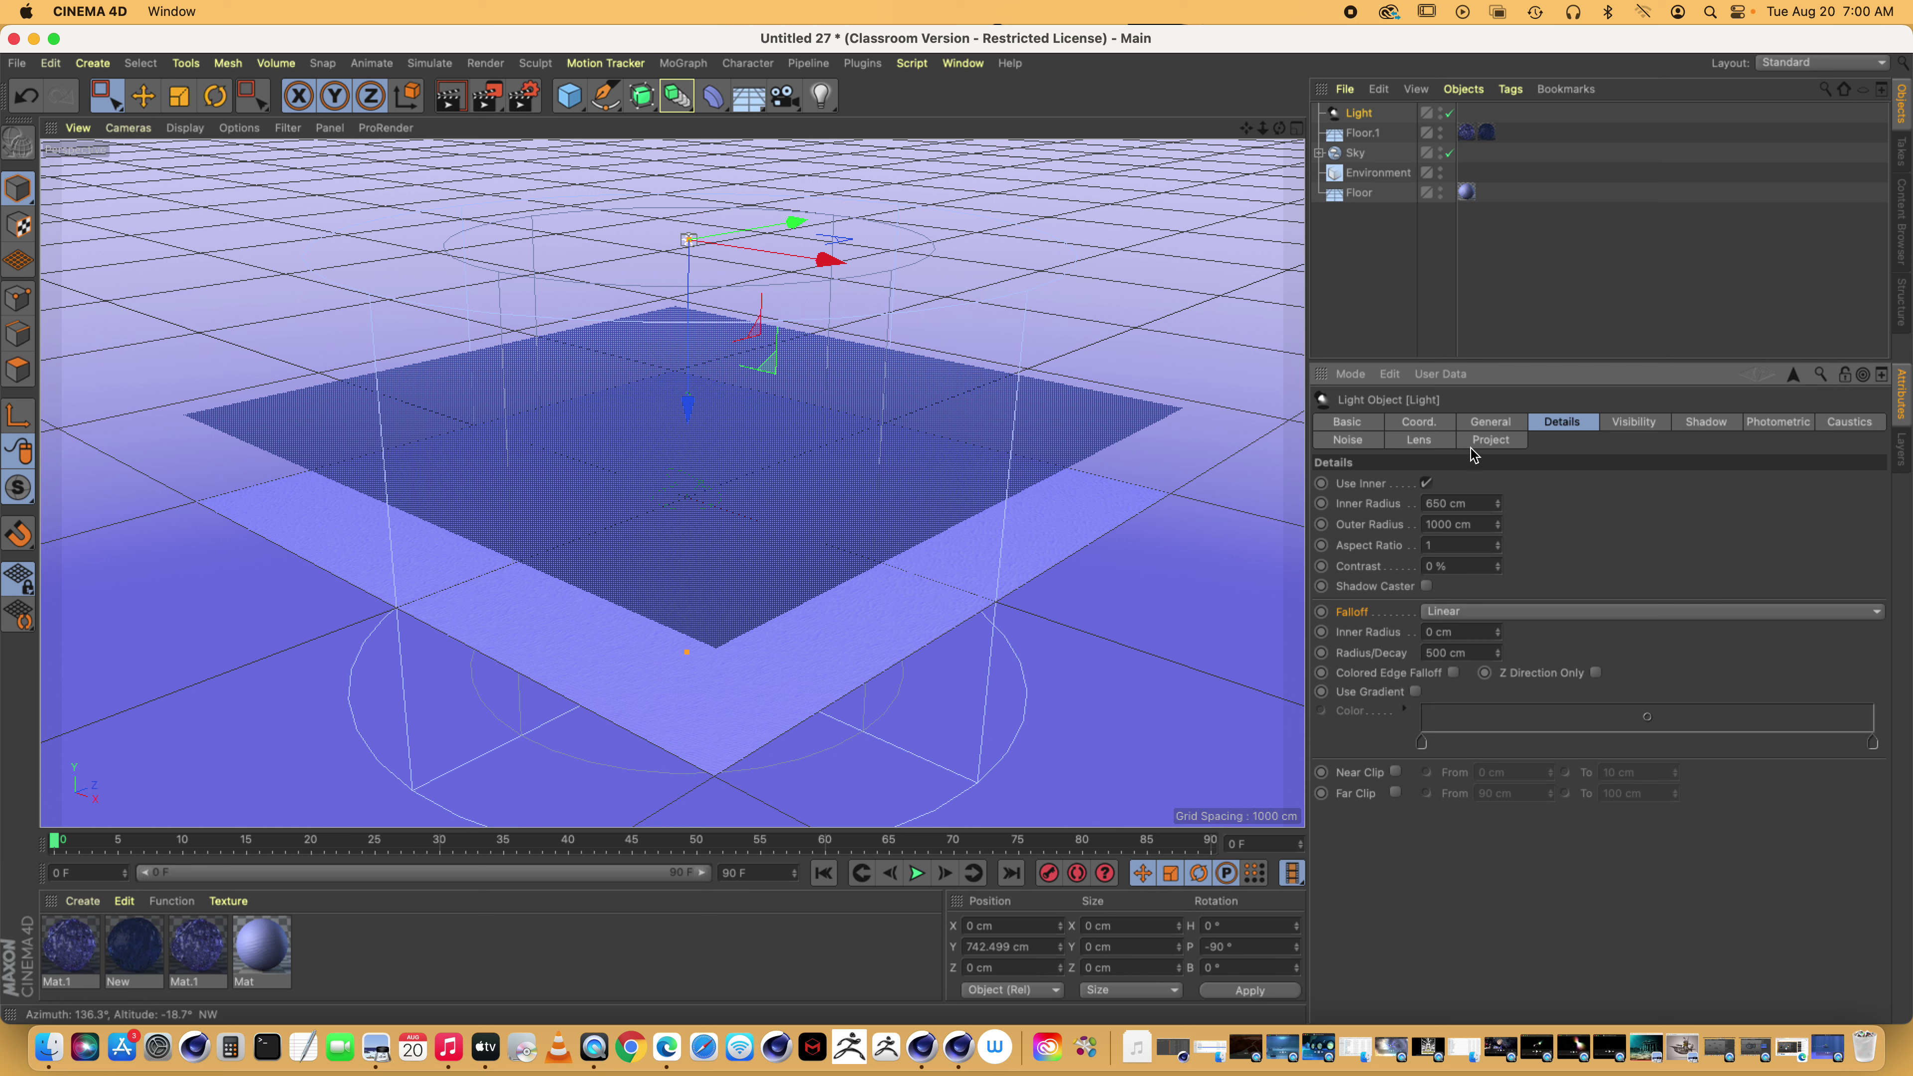
Set the light's outer distance to 1500 cm in its visibility settings
{"action": "left_click", "coordinate": [1632, 424]}
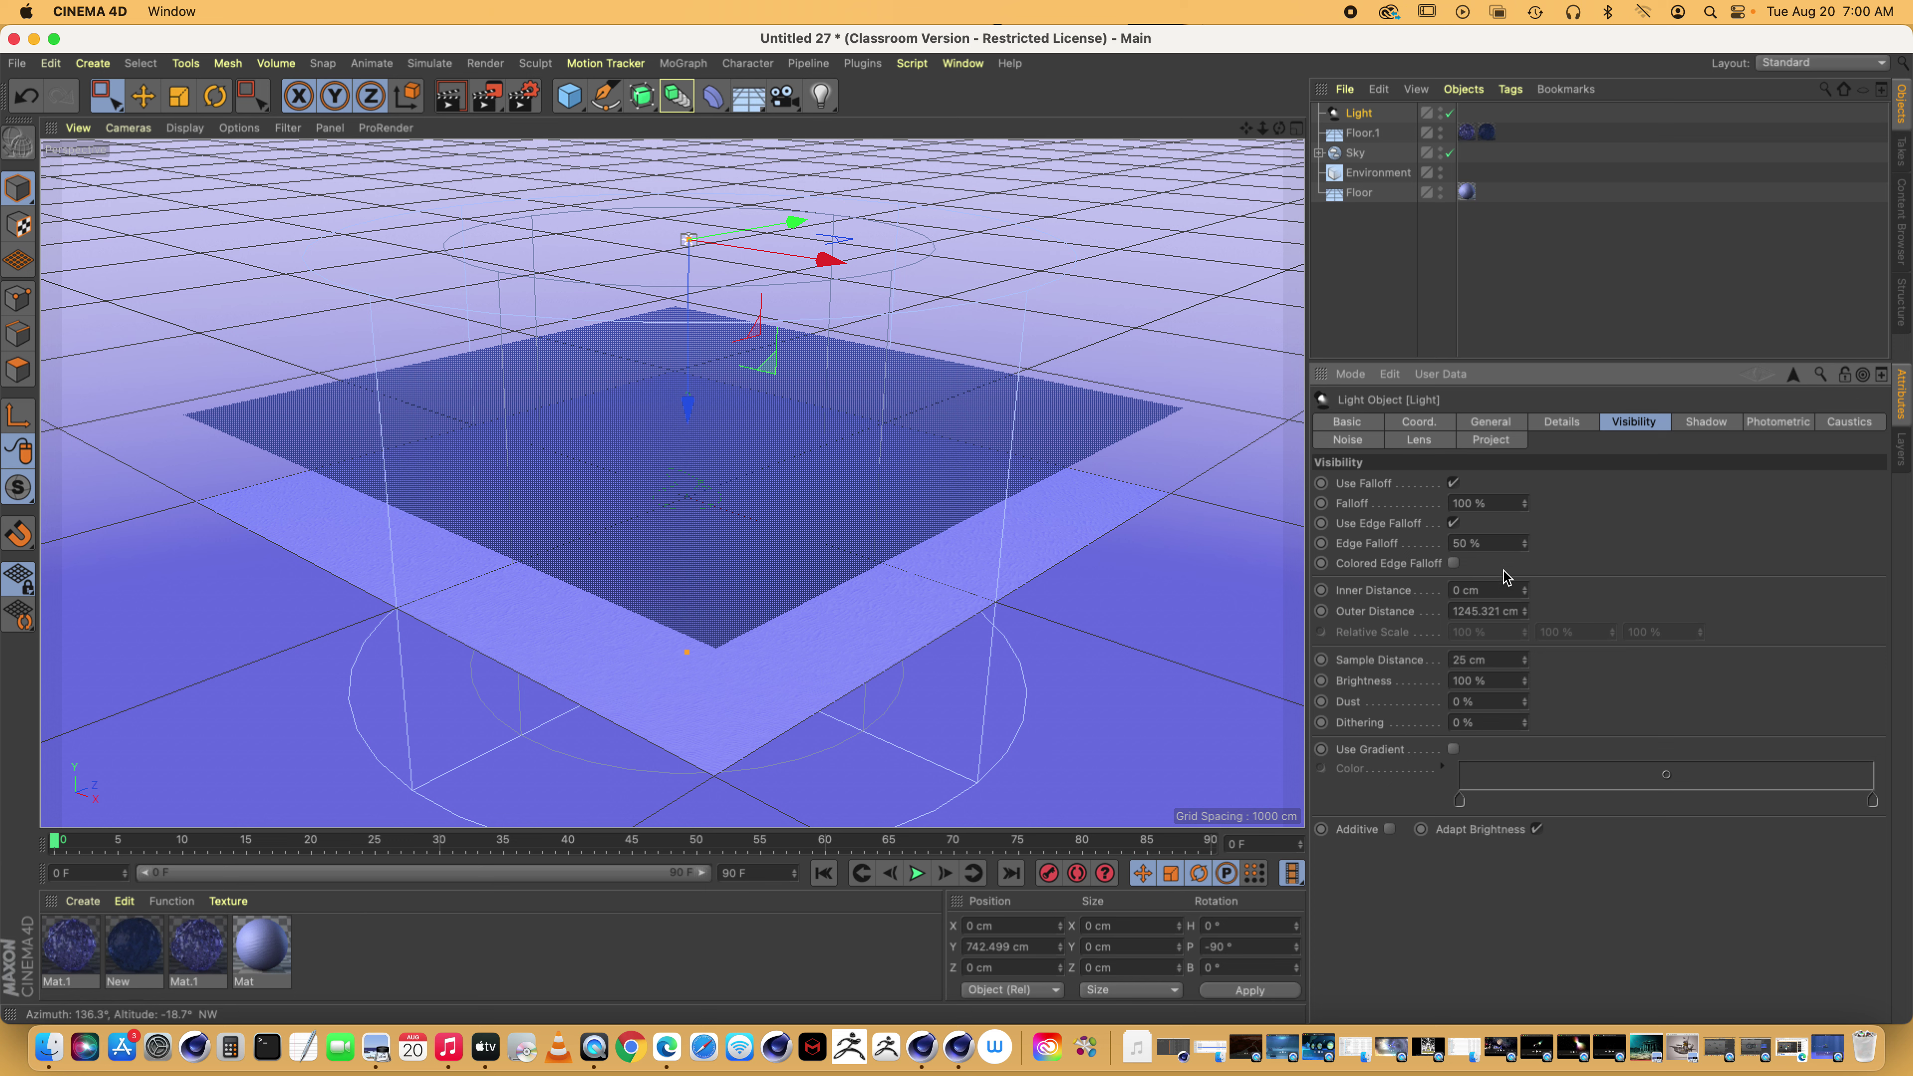
{"action": "left_click_drag", "start_coordinate": [1493, 588], "coordinate": [1396, 588]}
{"action": "left_click_drag", "start_coordinate": [1279, 127], "coordinate": [1282, 130]}
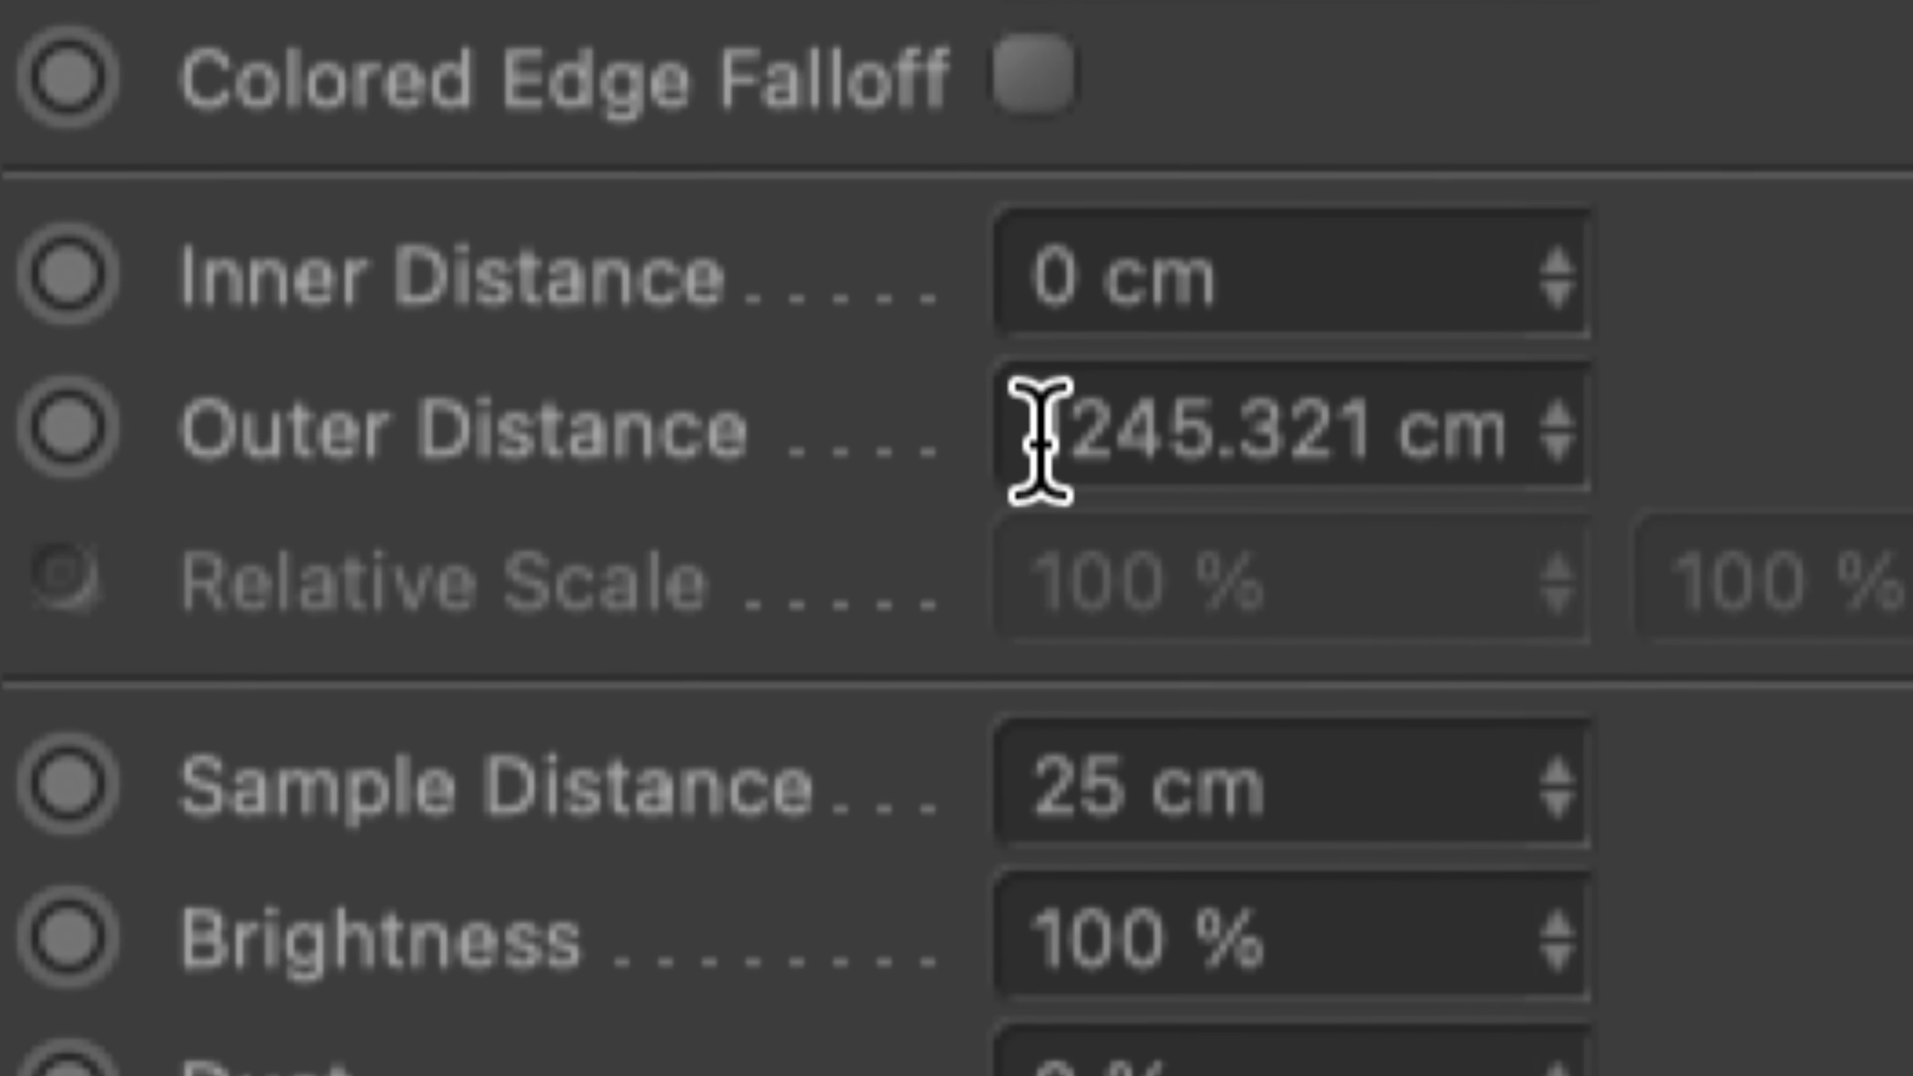
{"action": "left_click_drag", "start_coordinate": [1040, 441], "coordinate": [1511, 435]}
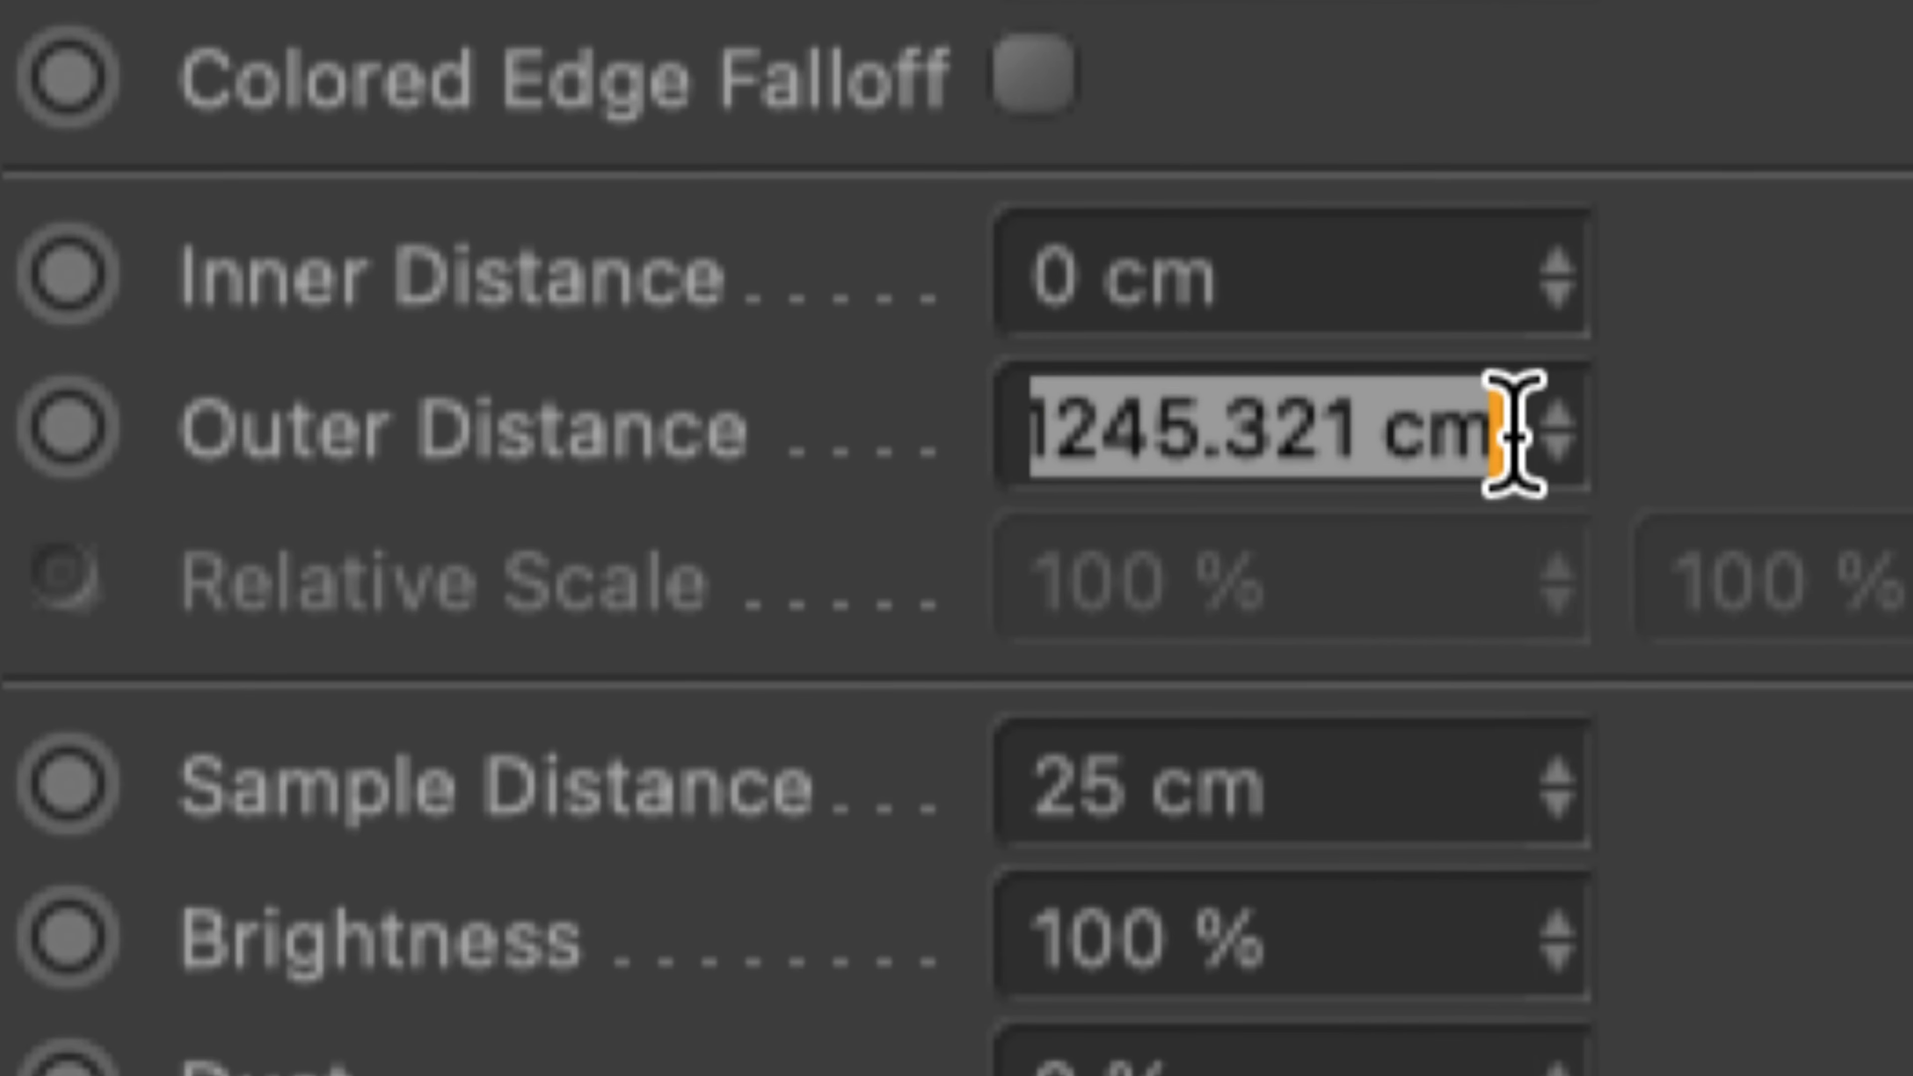
{"action": "type", "text": "1500"}
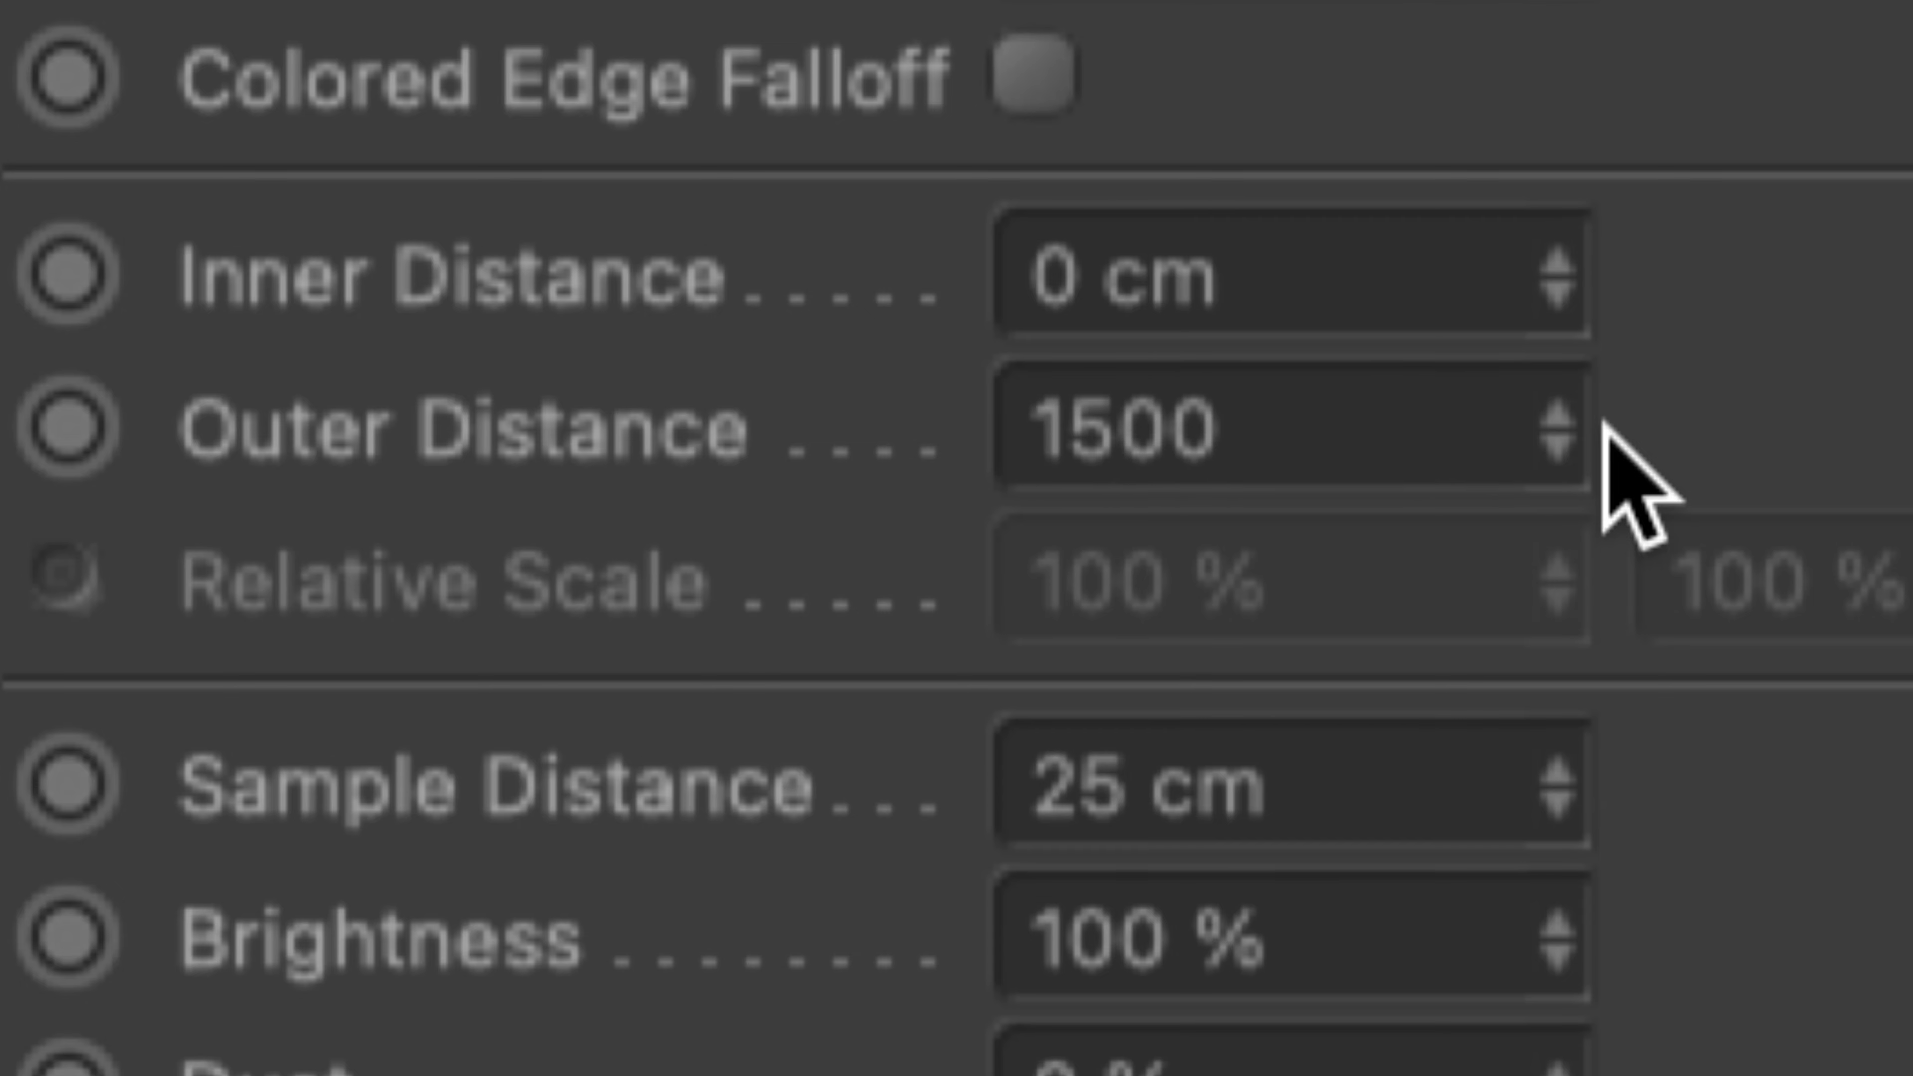
{"action": "key", "text": "Return"}
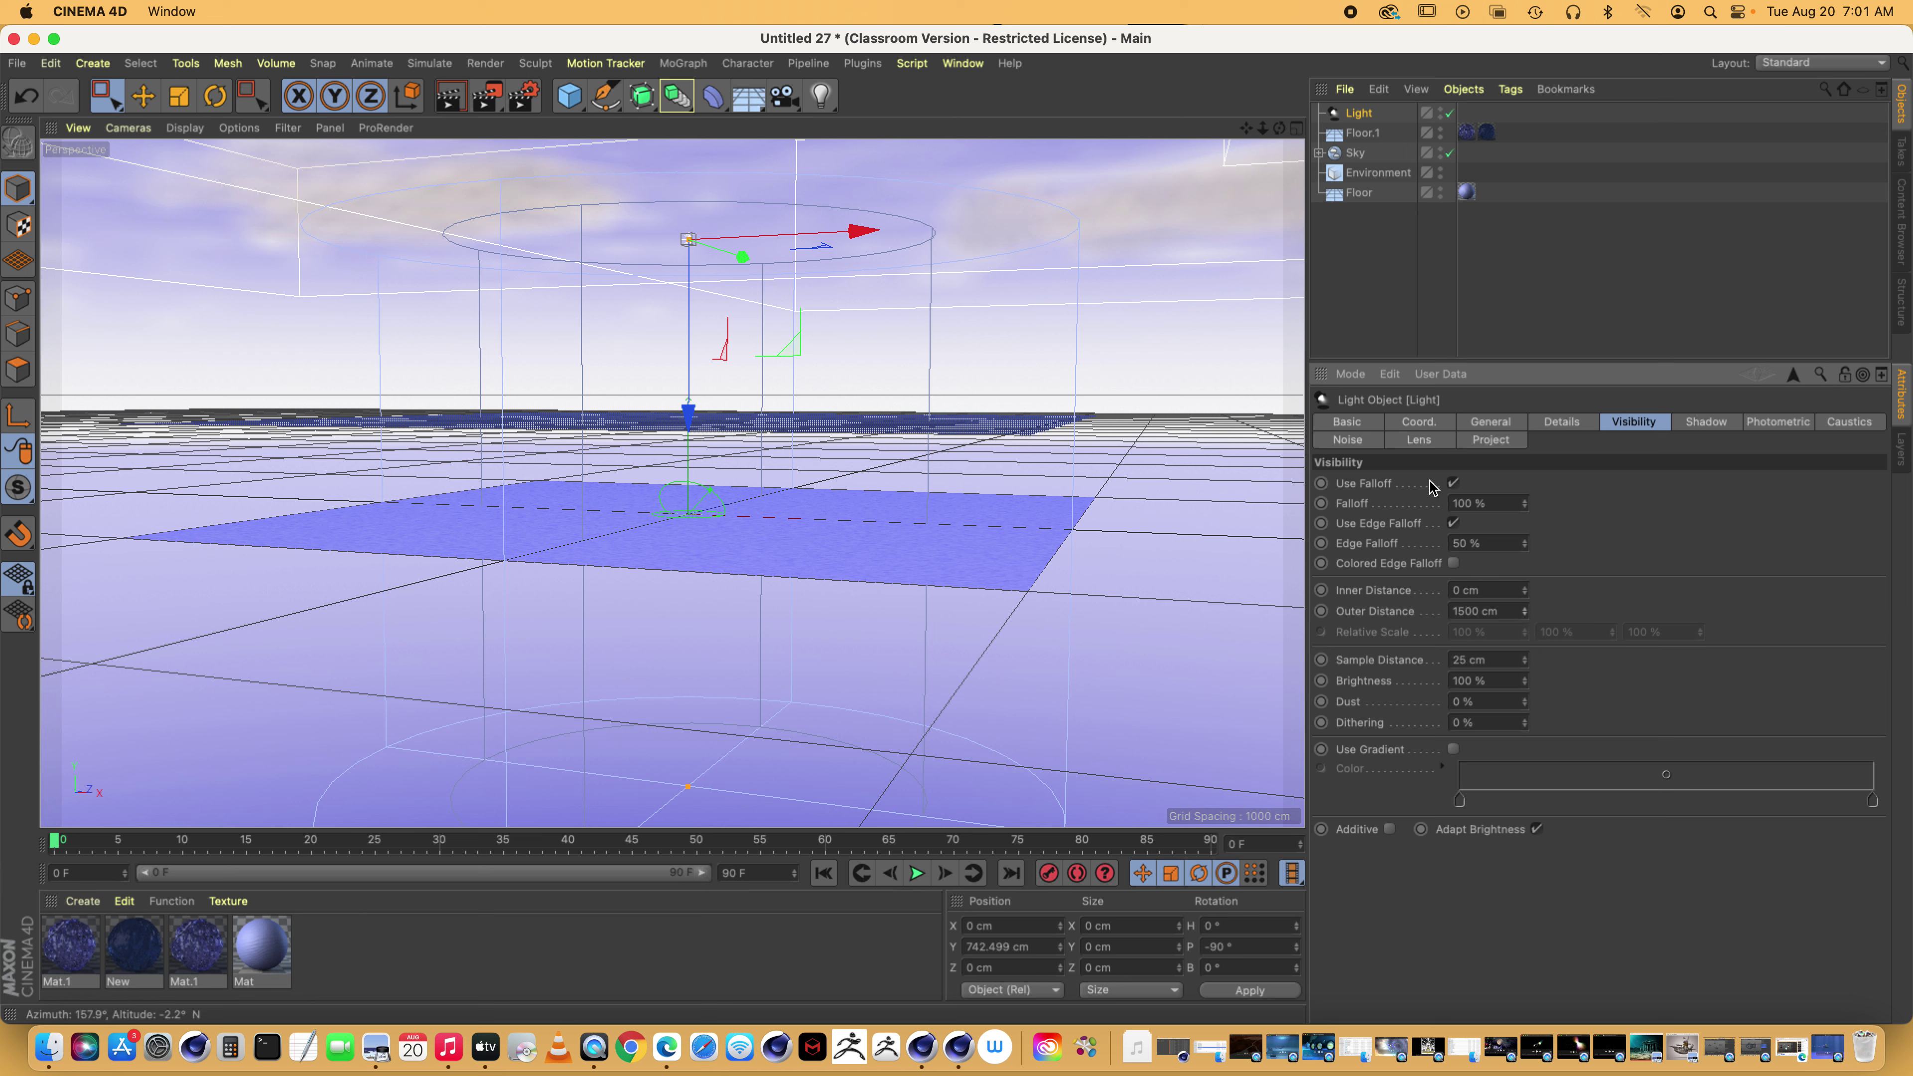
Move the light vertically to a height of about 645 cm and set its visibility inner distance to 850 cm
{"action": "left_click_drag", "start_coordinate": [688, 413], "coordinate": [710, 347]}
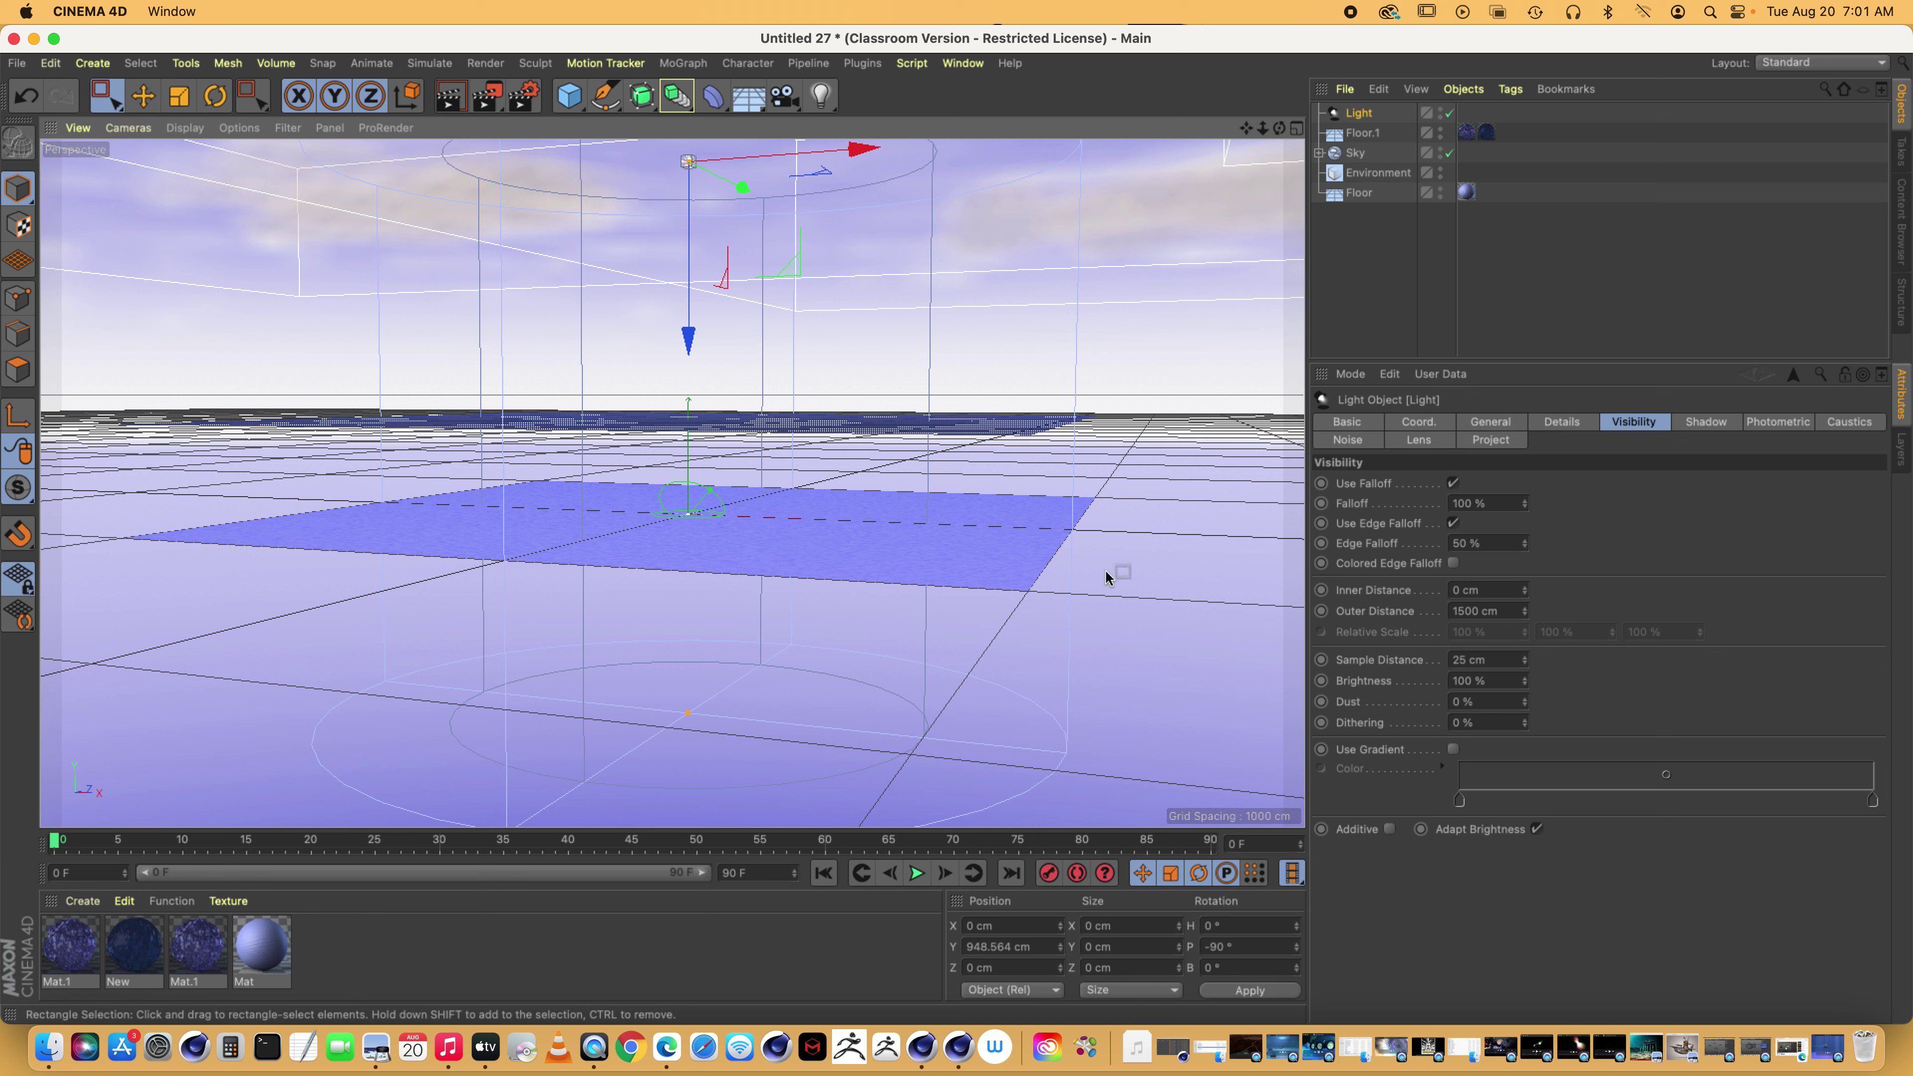
{"action": "left_click_drag", "start_coordinate": [688, 340], "coordinate": [700, 278]}
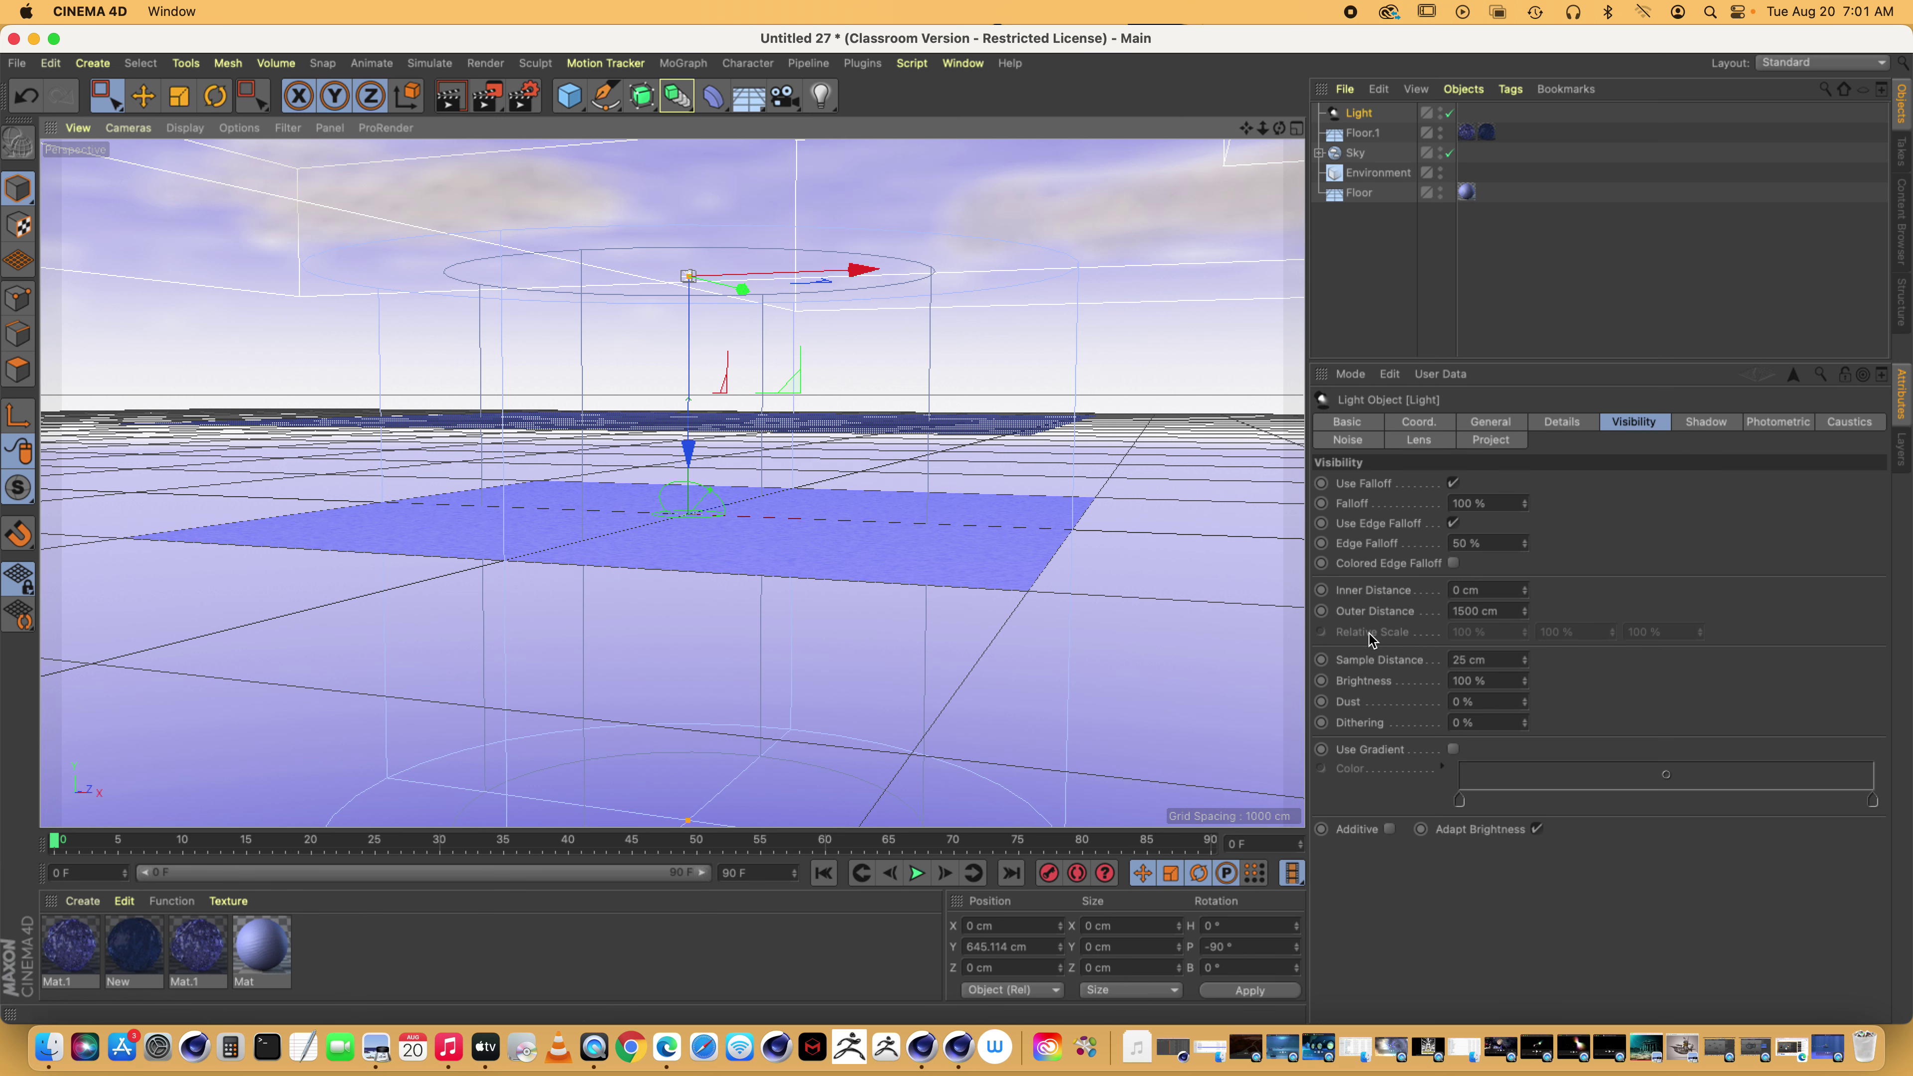
{"action": "left_click", "coordinate": [1505, 593]}
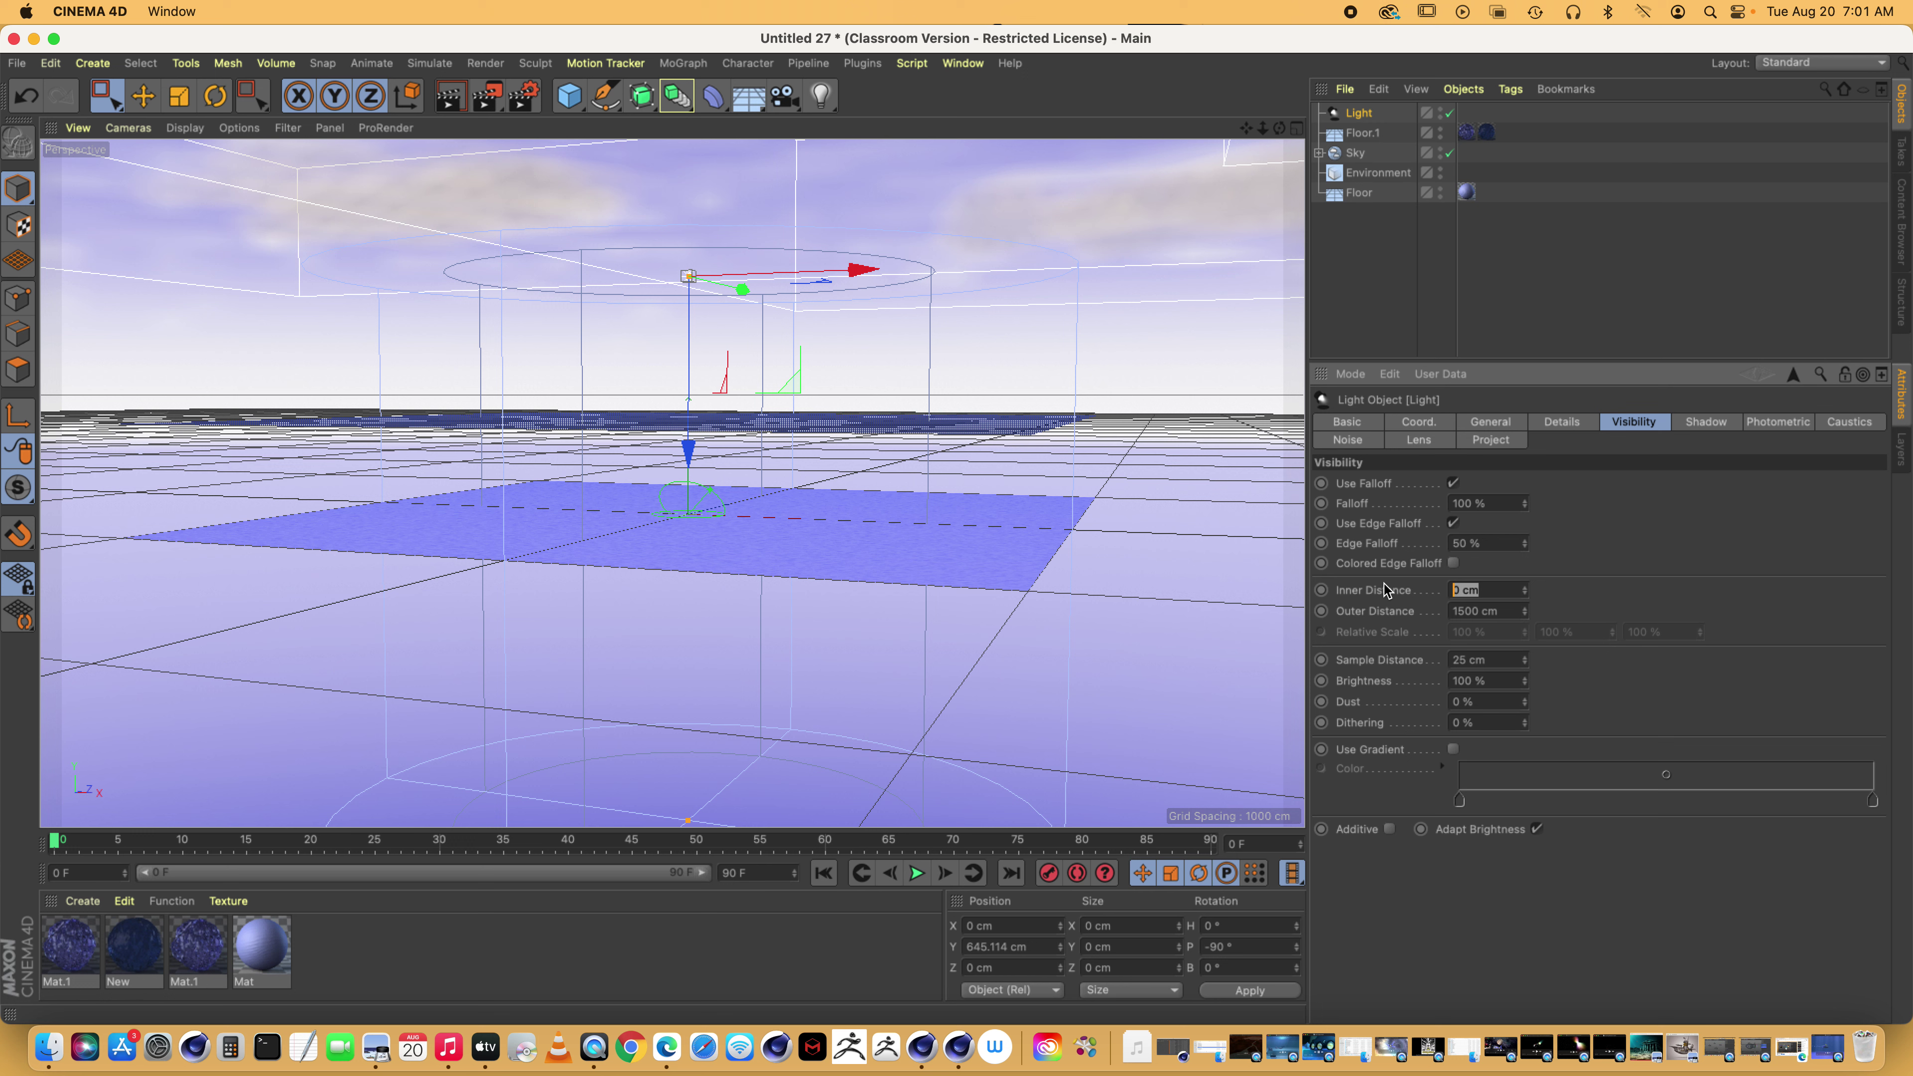
{"action": "type", "text": "750"}
{"action": "key", "text": "Return"}
{"action": "left_click", "coordinate": [1502, 590]}
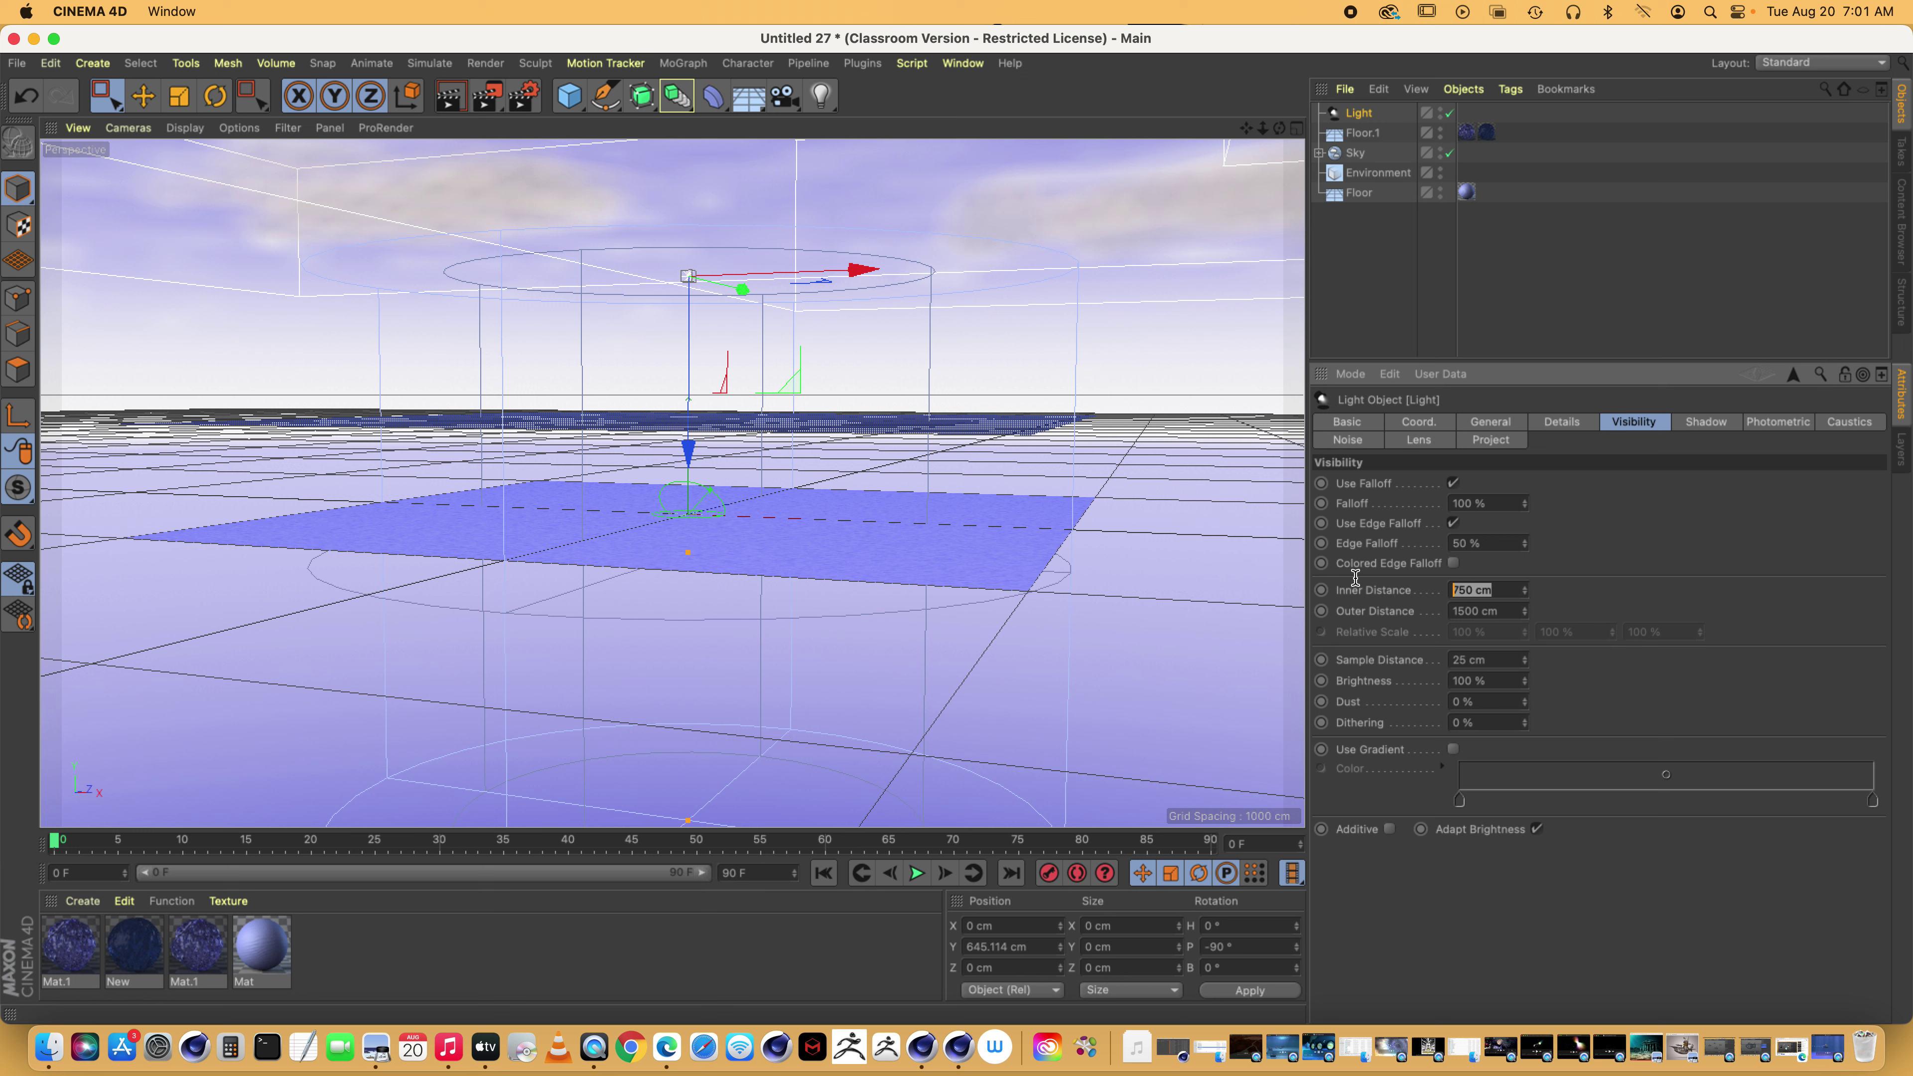
{"action": "type", "text": "850"}
{"action": "key", "text": "Return"}
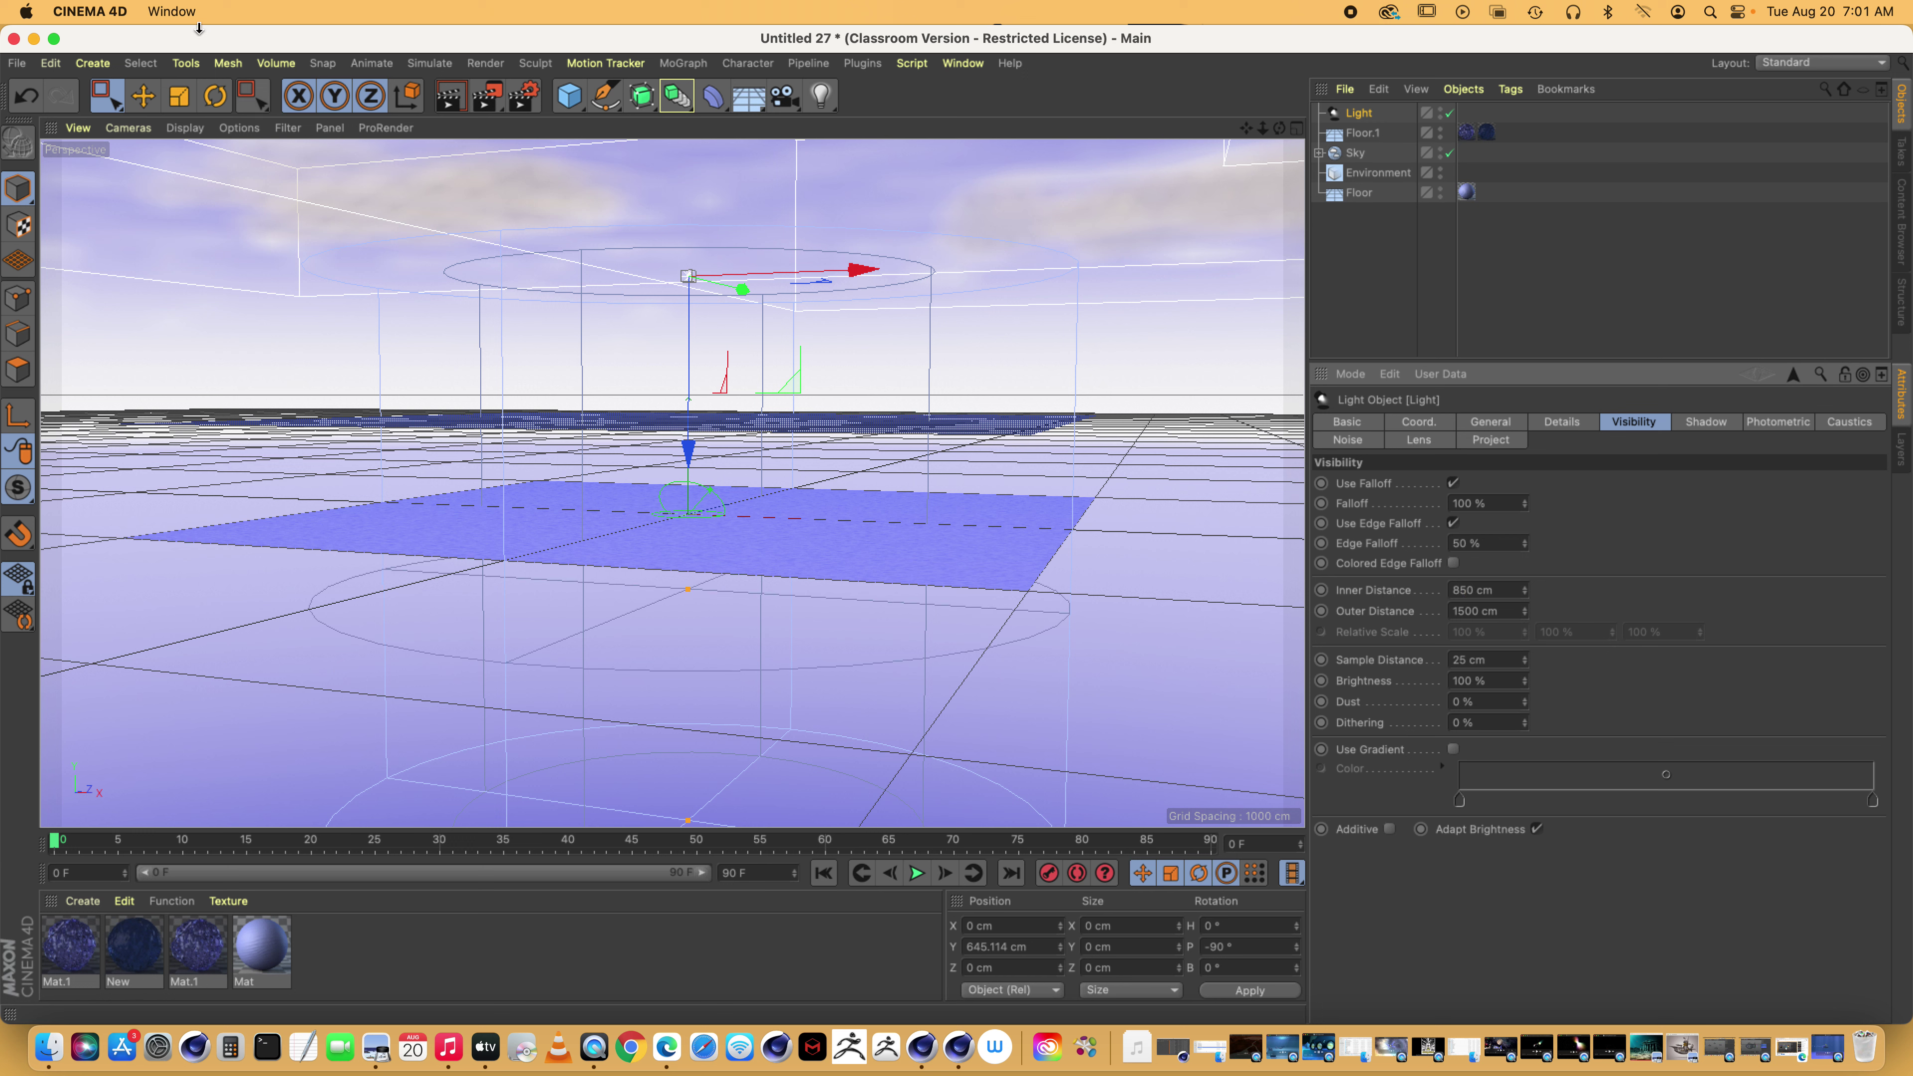
Render the view above the water surface and again from below it to examine the volumetric light
{"action": "left_click", "coordinate": [448, 99]}
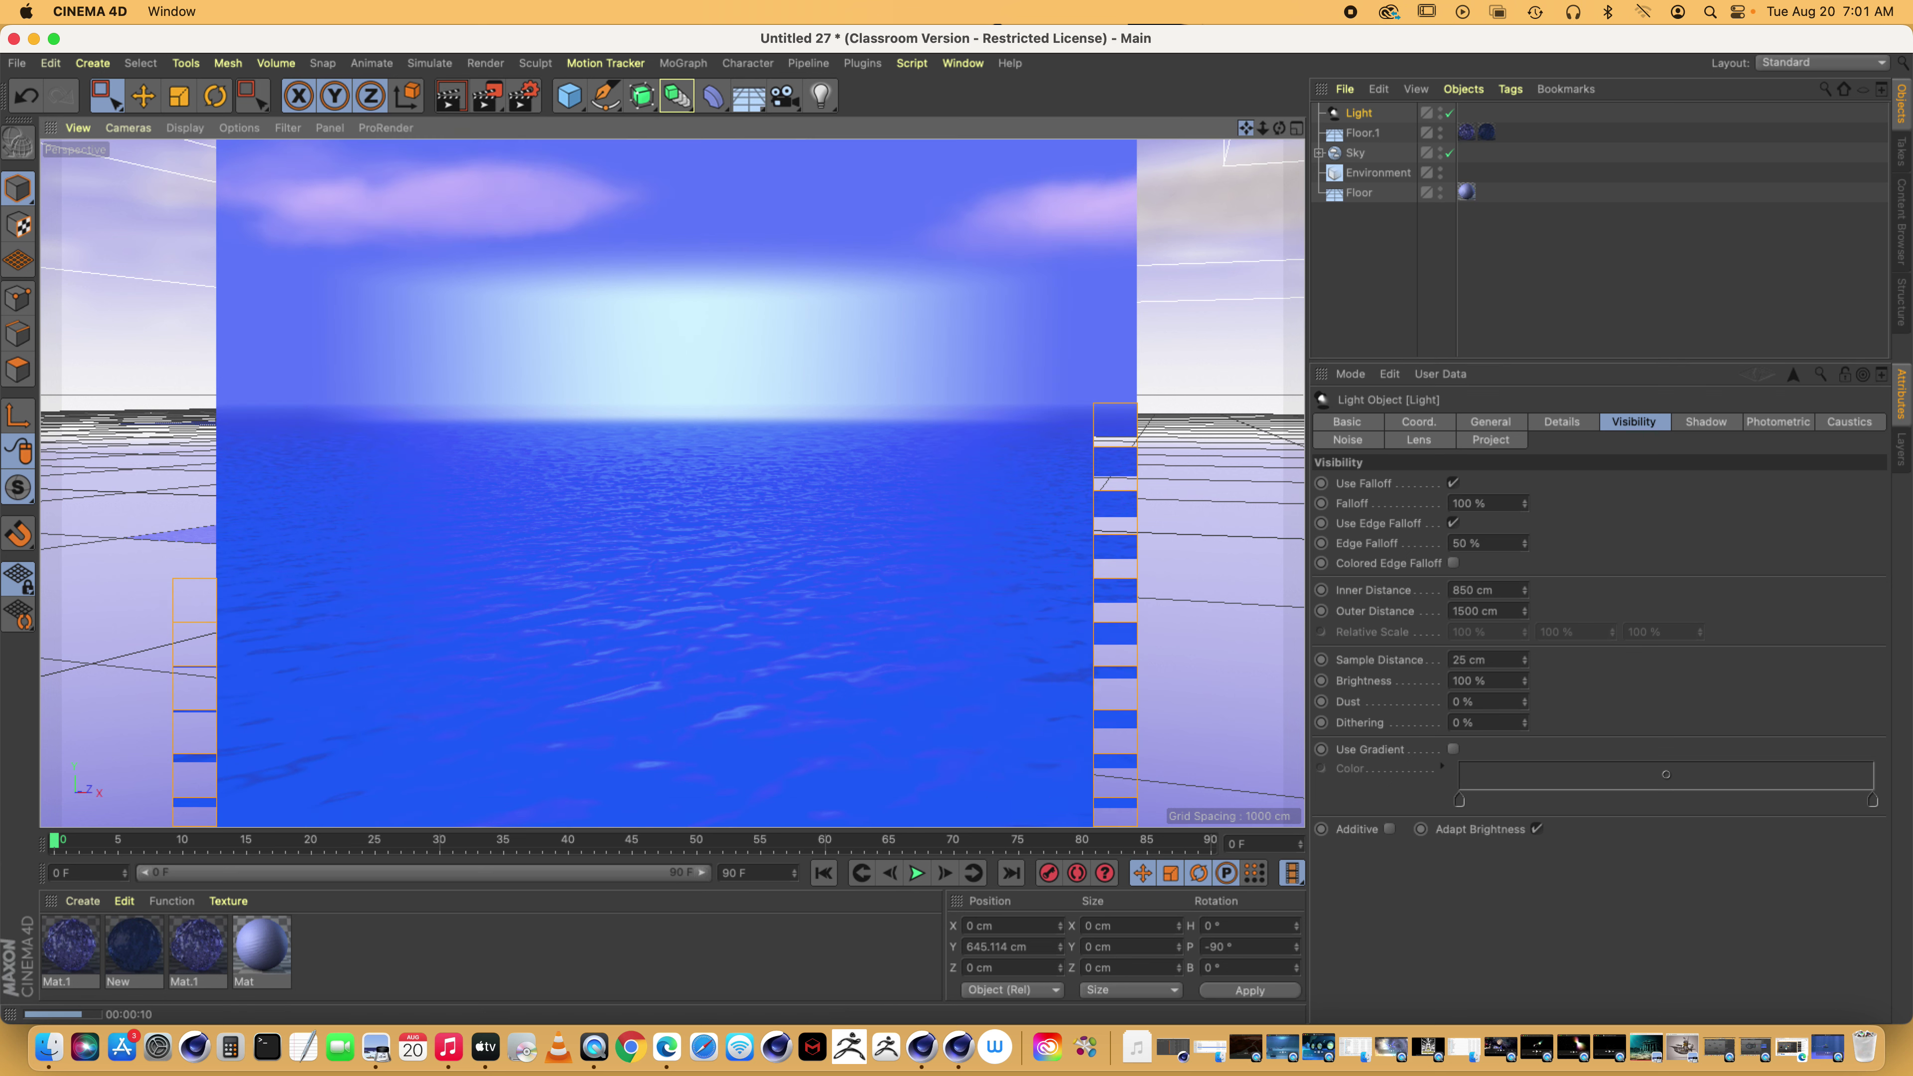
{"action": "left_click_drag", "start_coordinate": [1279, 127], "coordinate": [1280, 196]}
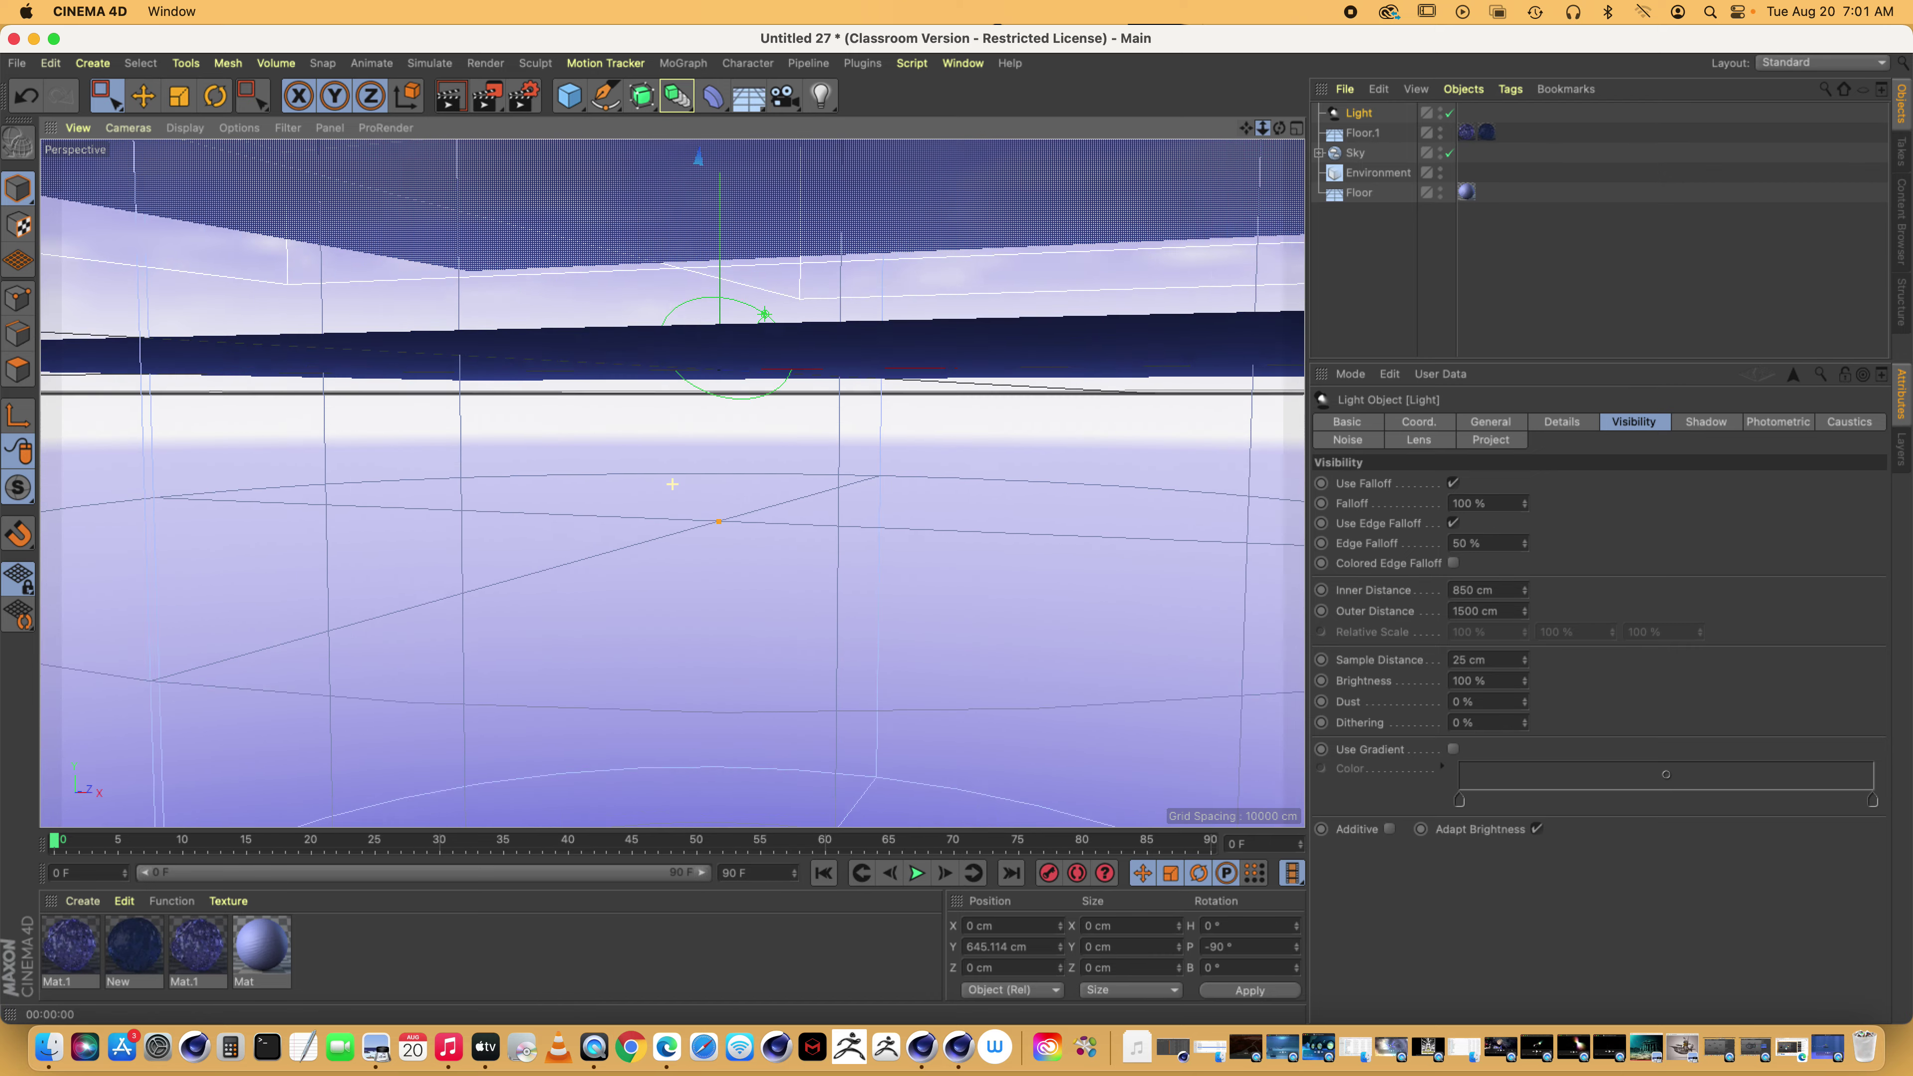
{"action": "left_click_drag", "start_coordinate": [673, 484], "coordinate": [1250, 129]}
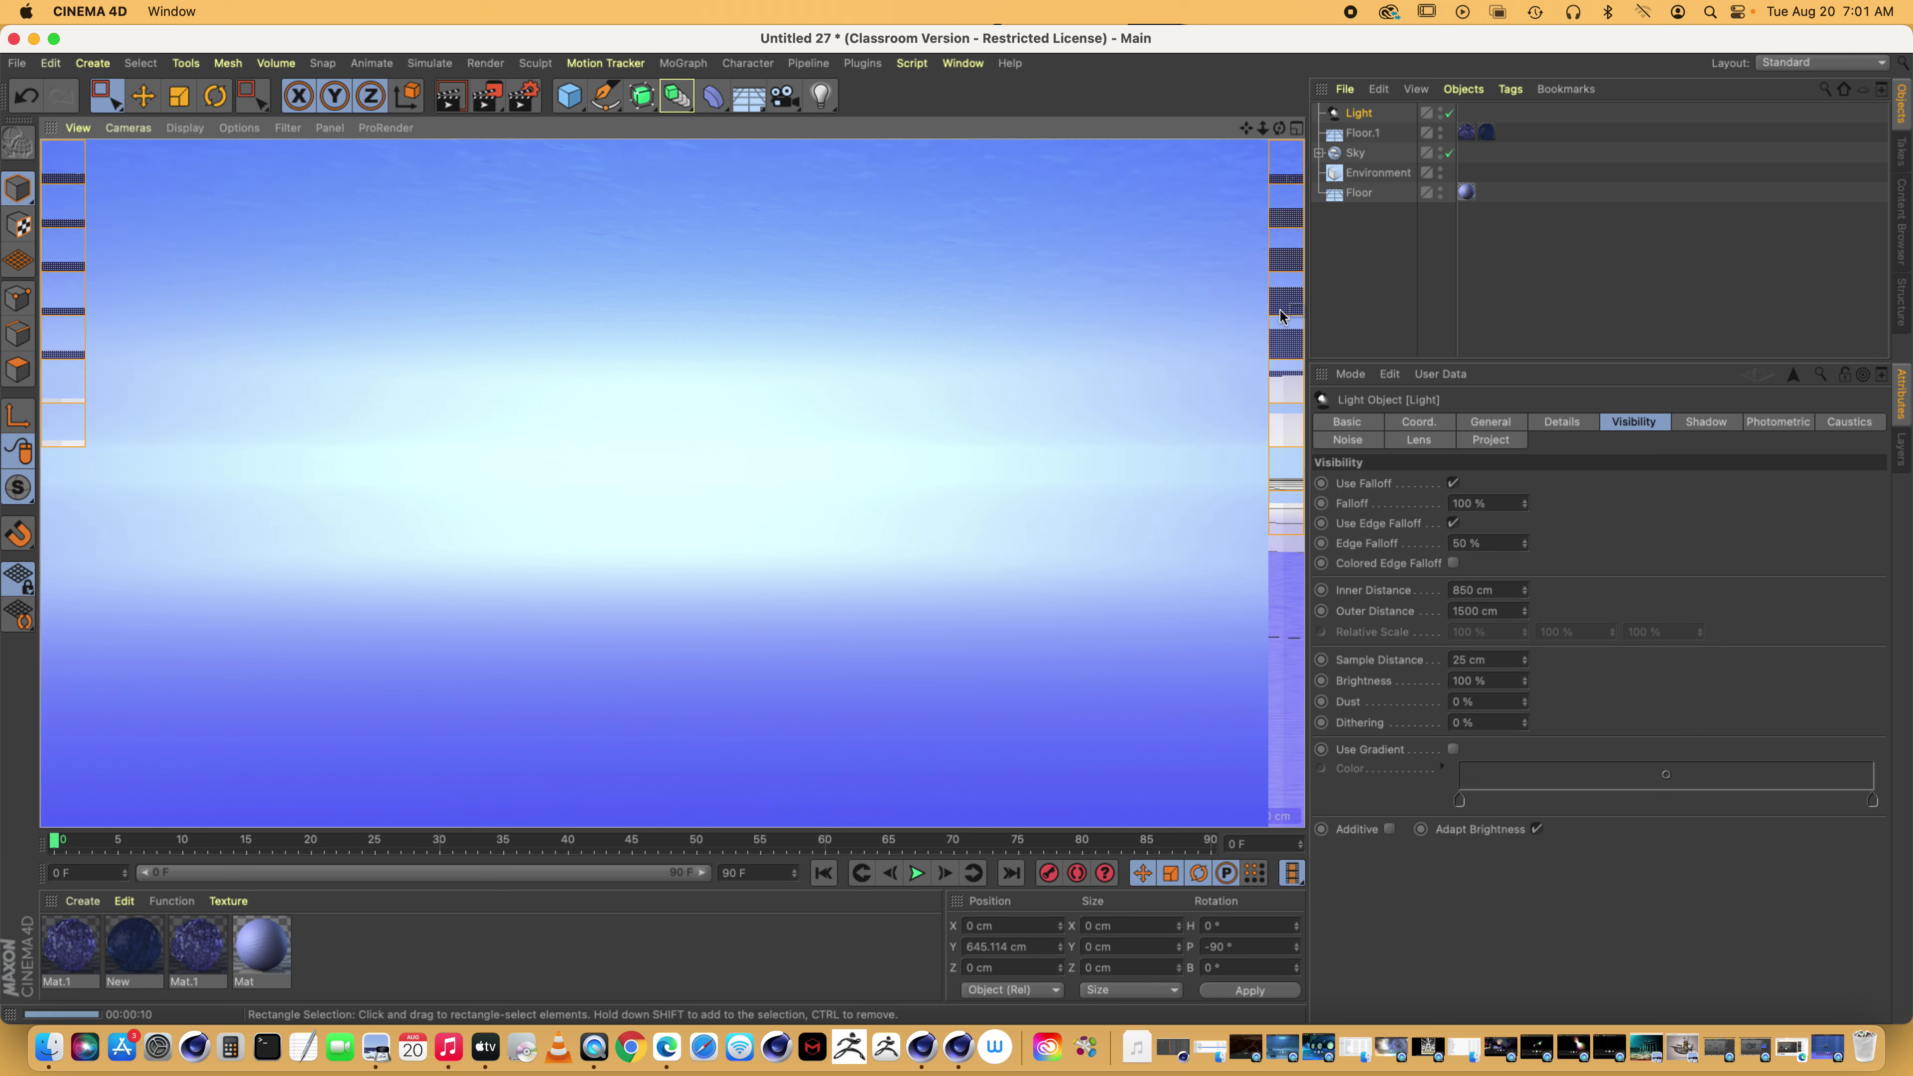
Change the light's color to a more saturated blue, with a hue of about 227° and saturation of about 49%
{"action": "left_click", "coordinate": [1578, 423]}
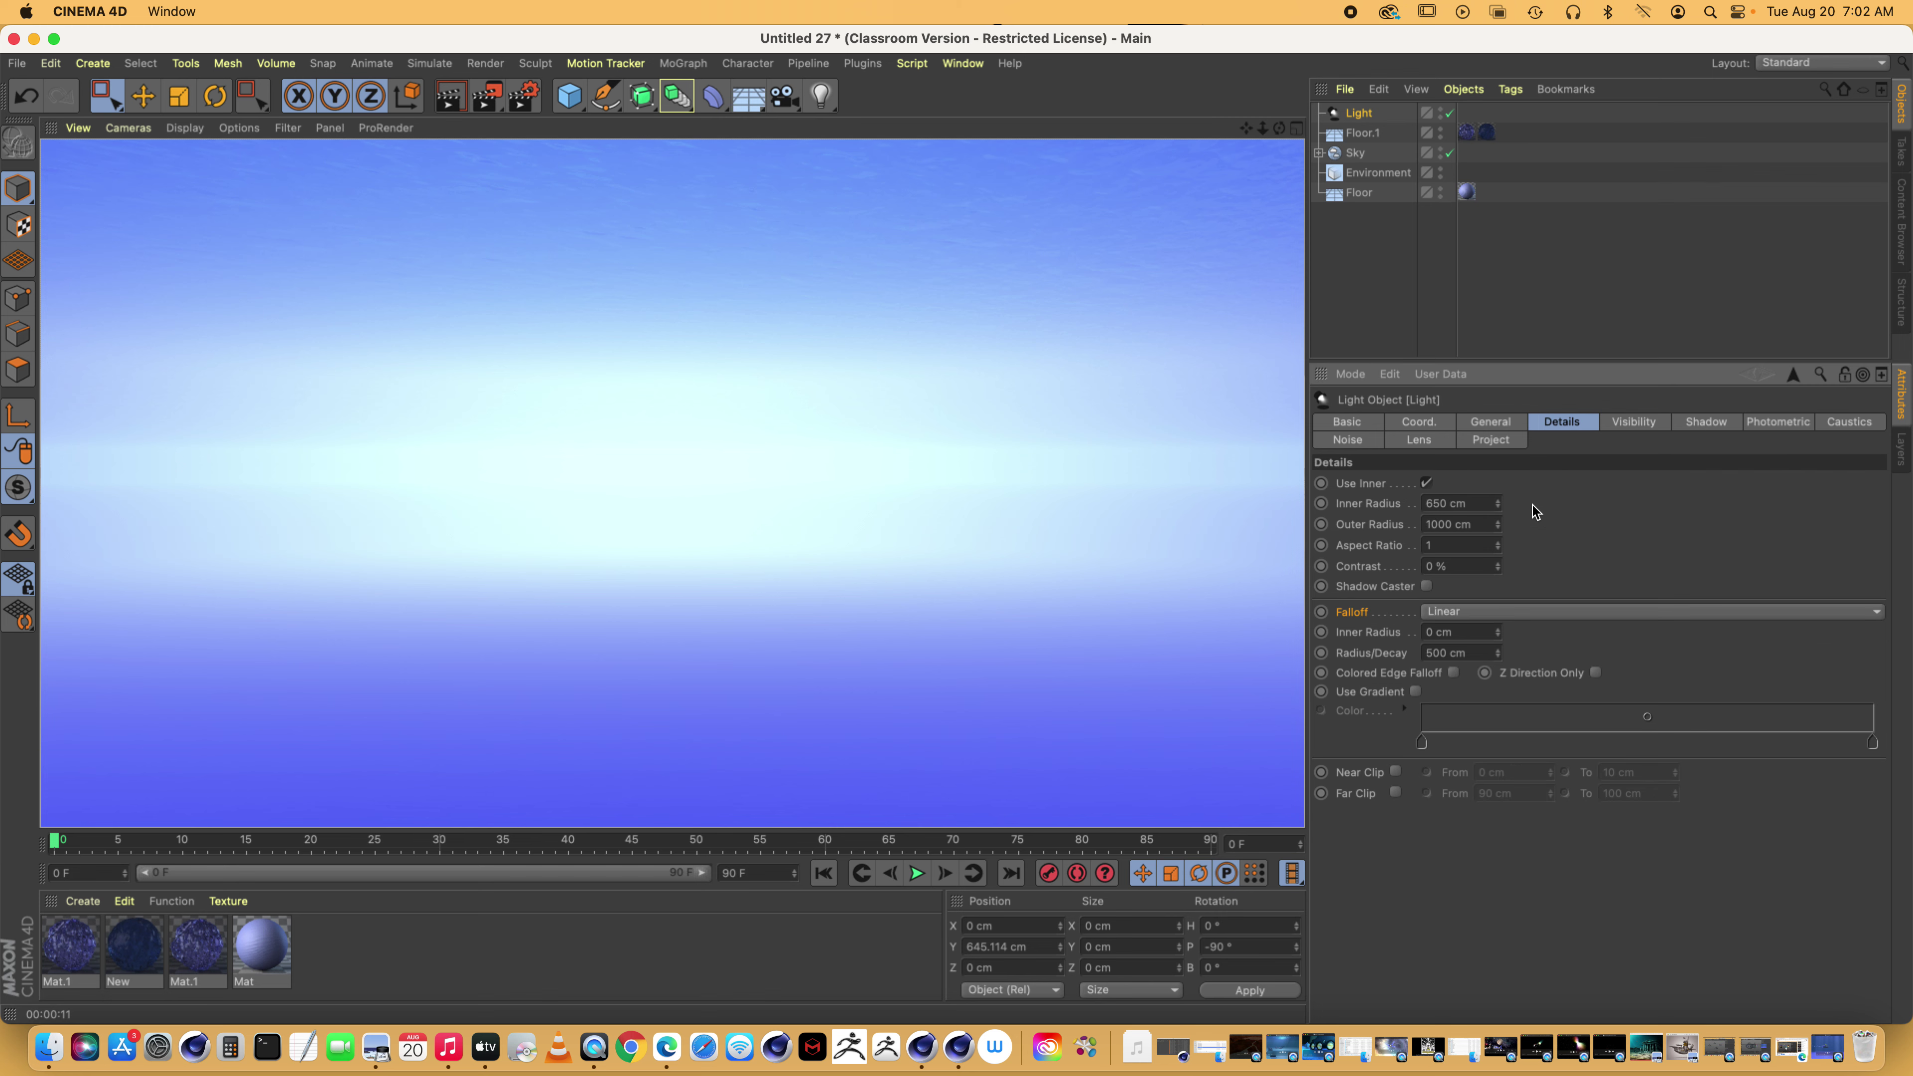
{"action": "left_click", "coordinate": [1499, 423]}
{"action": "left_click", "coordinate": [1504, 504]}
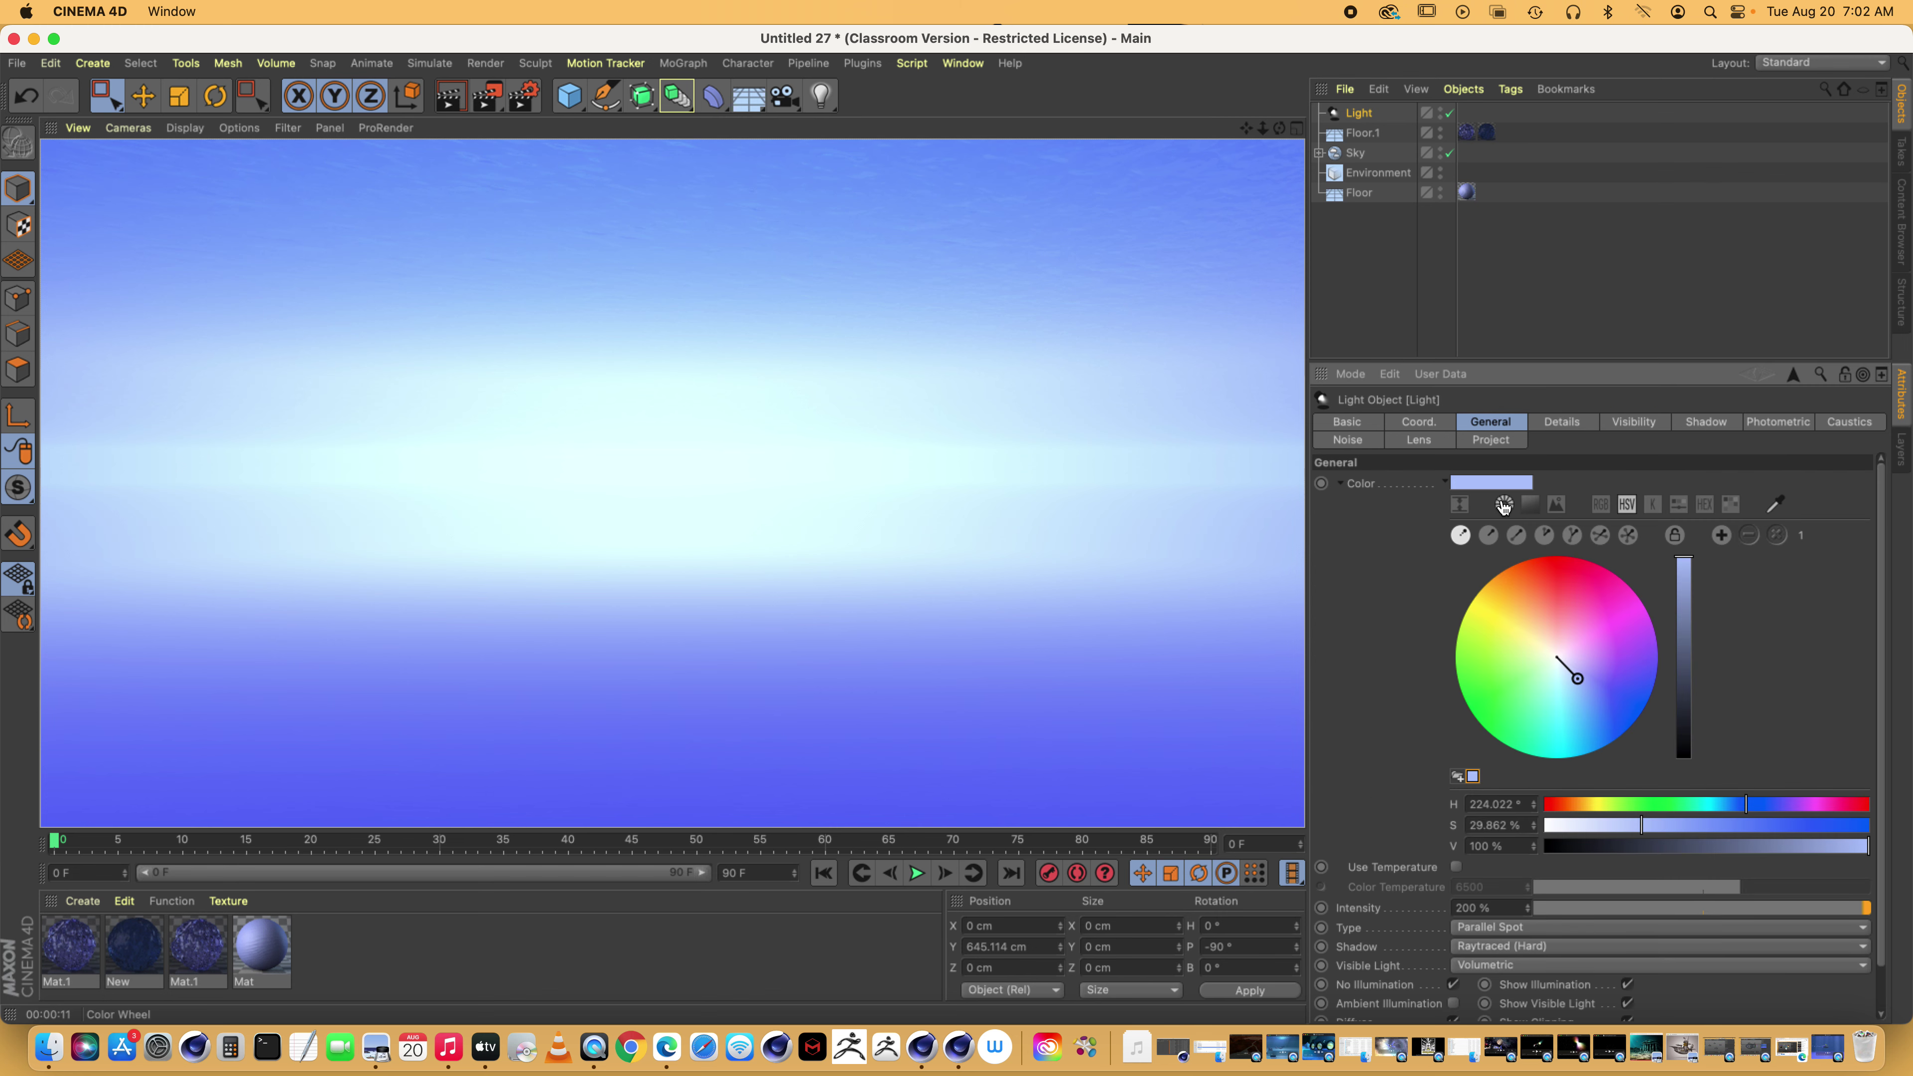
{"action": "left_click", "coordinate": [1594, 687]}
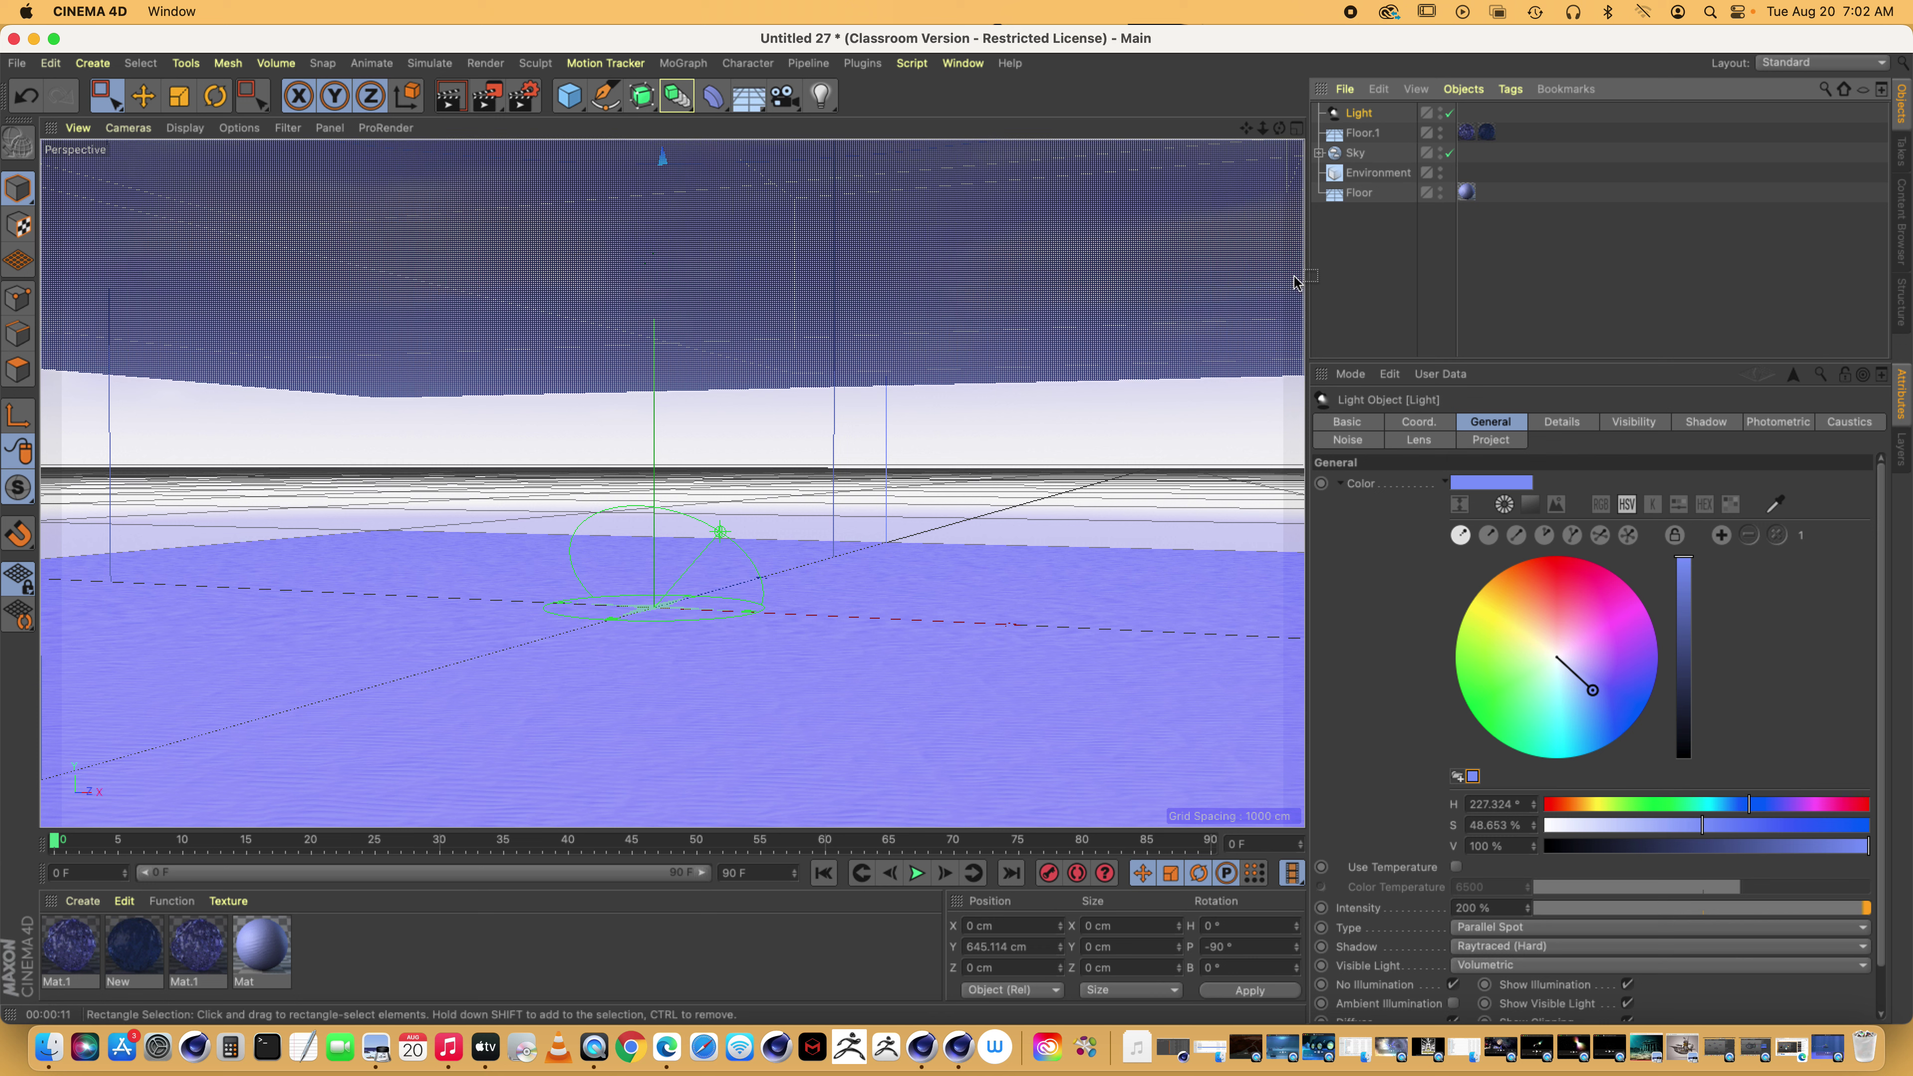
Enable the light's noise for both illumination and visibility, using the Hard Turbulence type
{"action": "left_click", "coordinate": [1627, 423]}
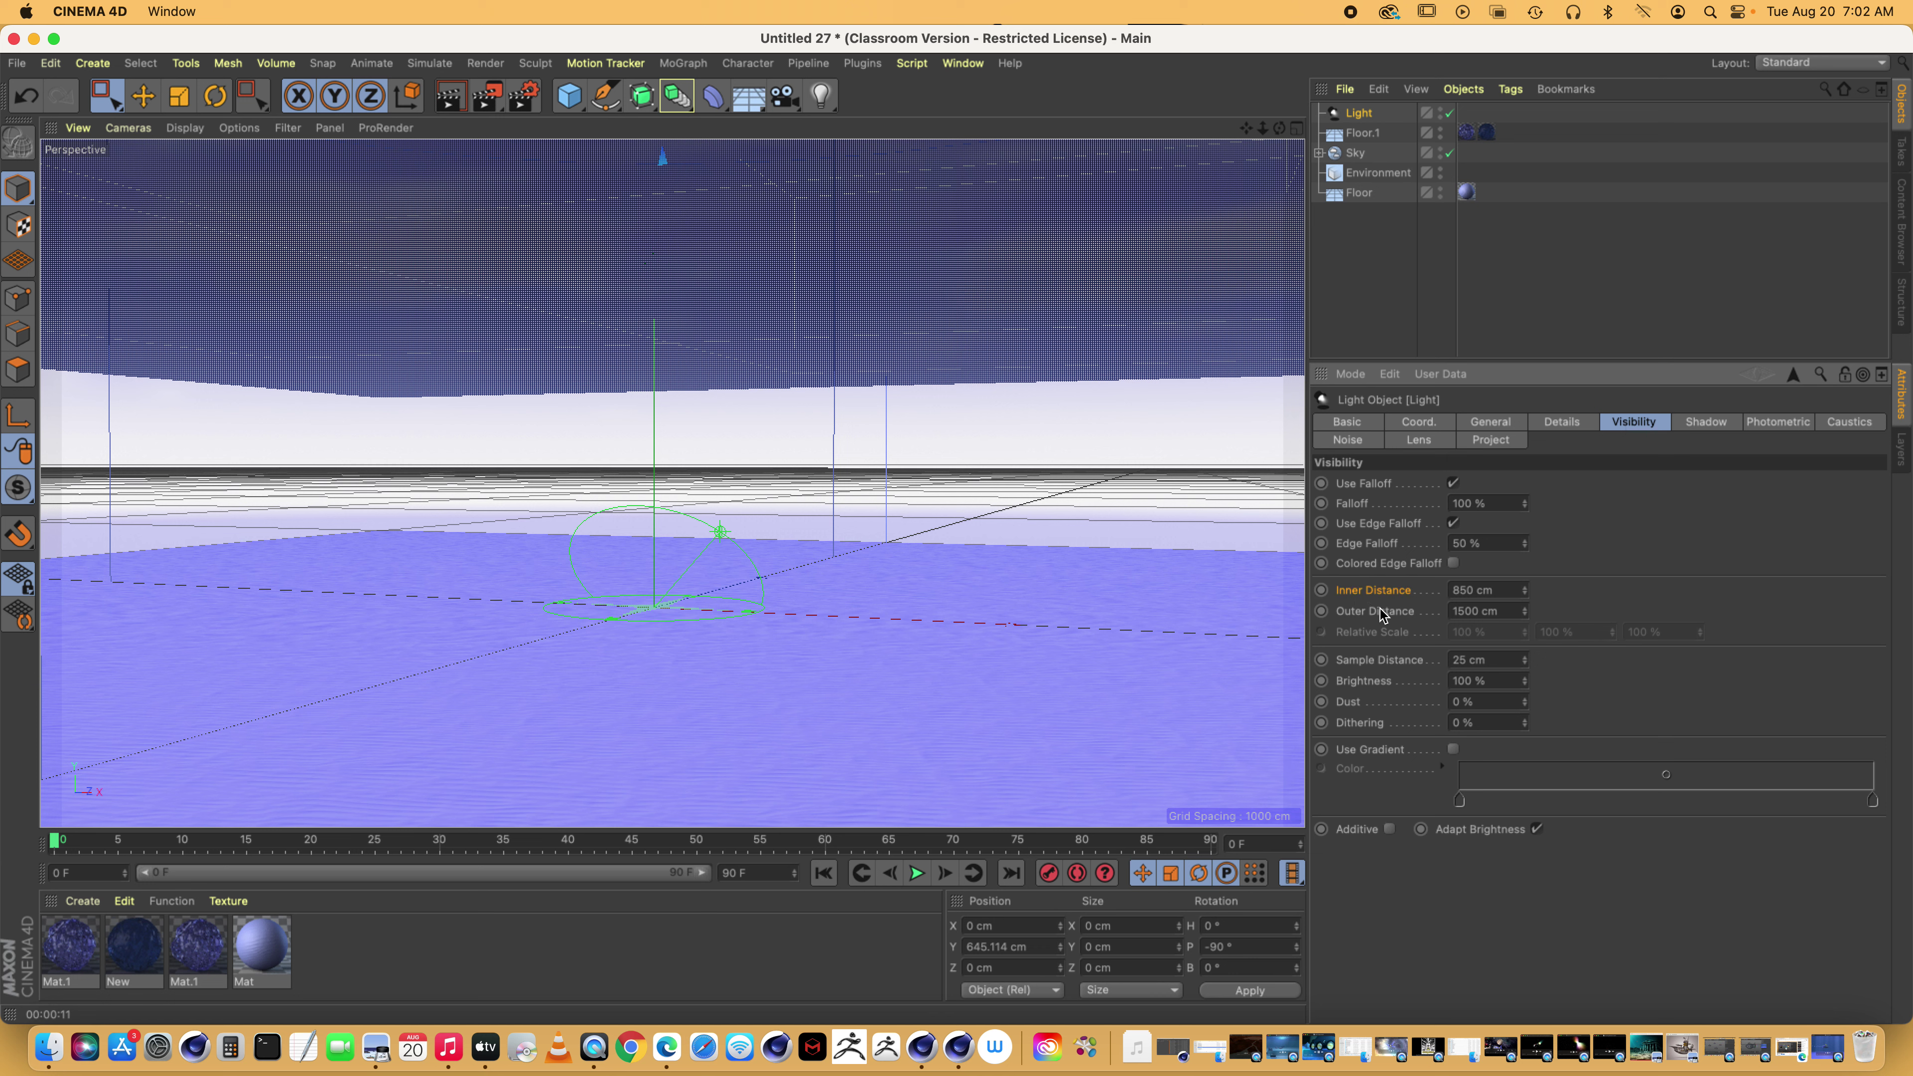
{"action": "left_click", "coordinate": [1580, 422]}
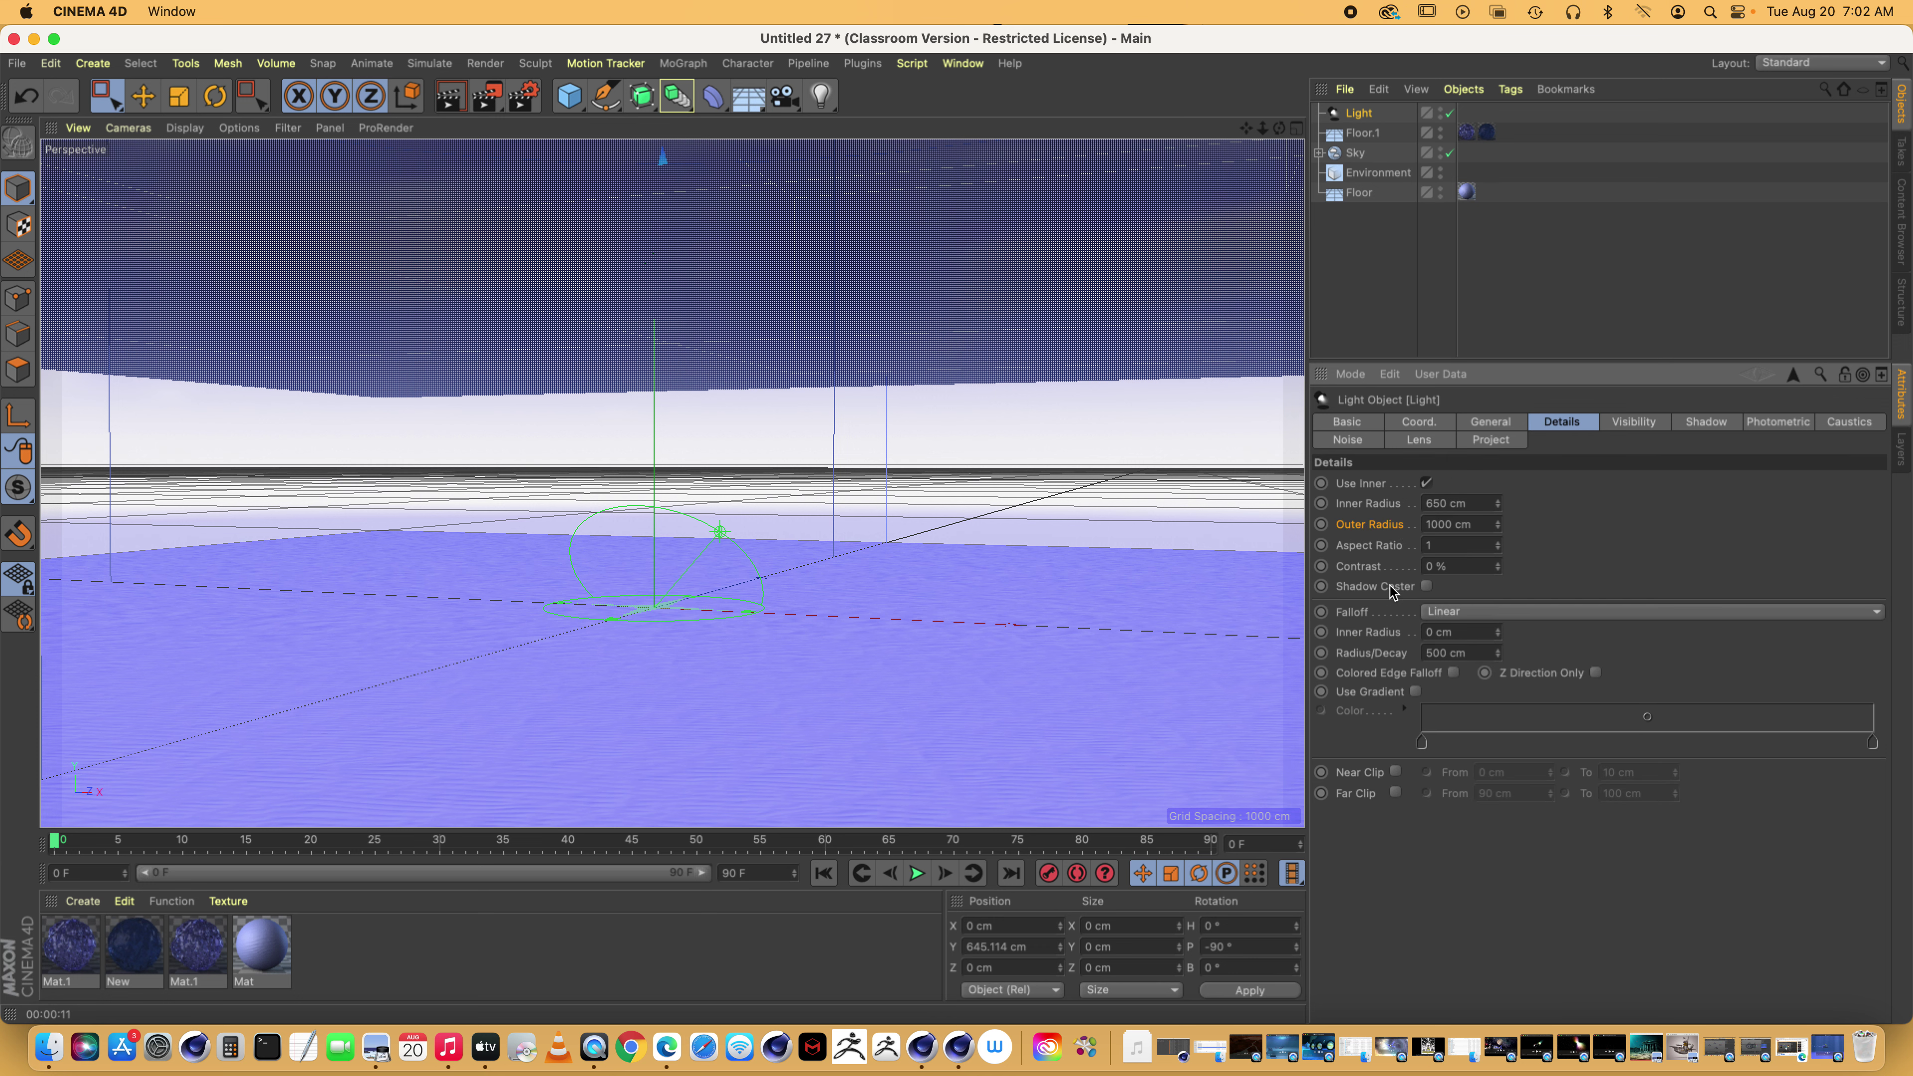
{"action": "left_click", "coordinate": [1636, 423]}
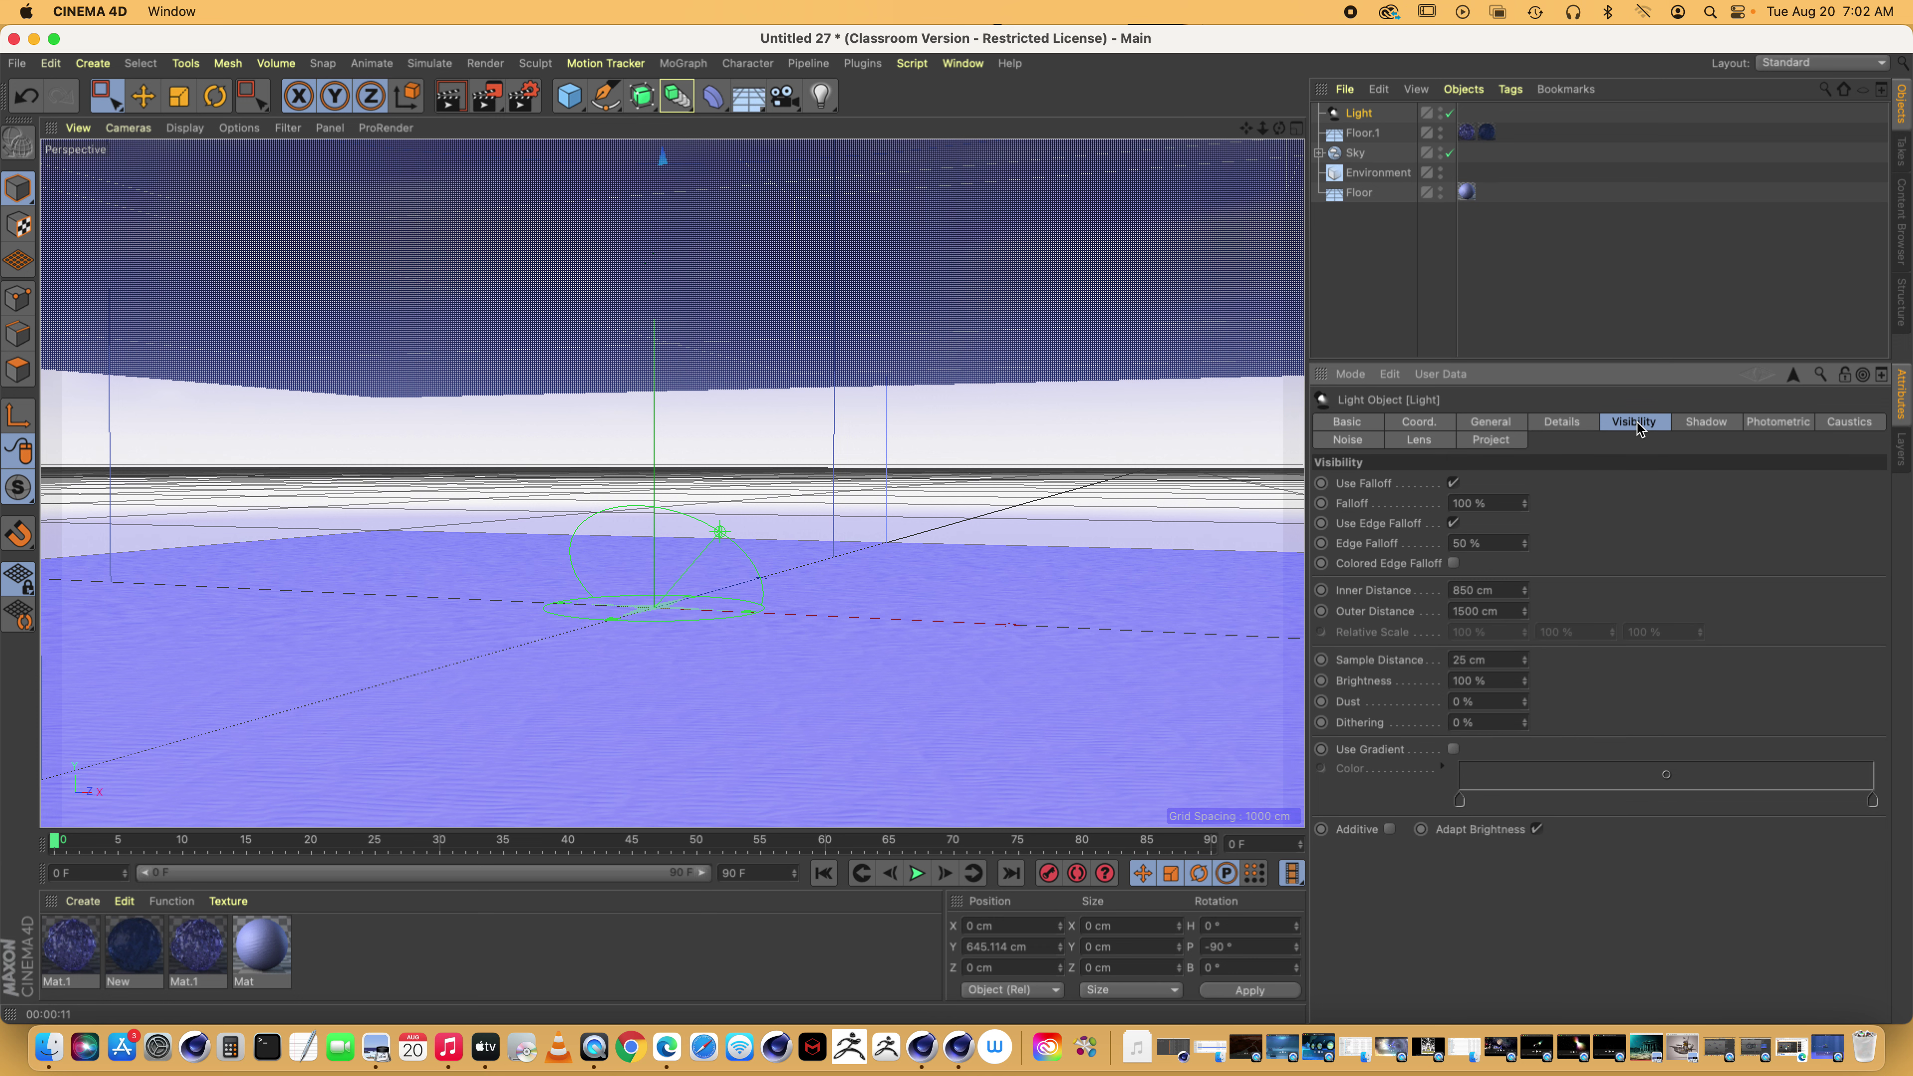
{"action": "left_click", "coordinate": [1353, 443]}
{"action": "left_click", "coordinate": [1468, 486]}
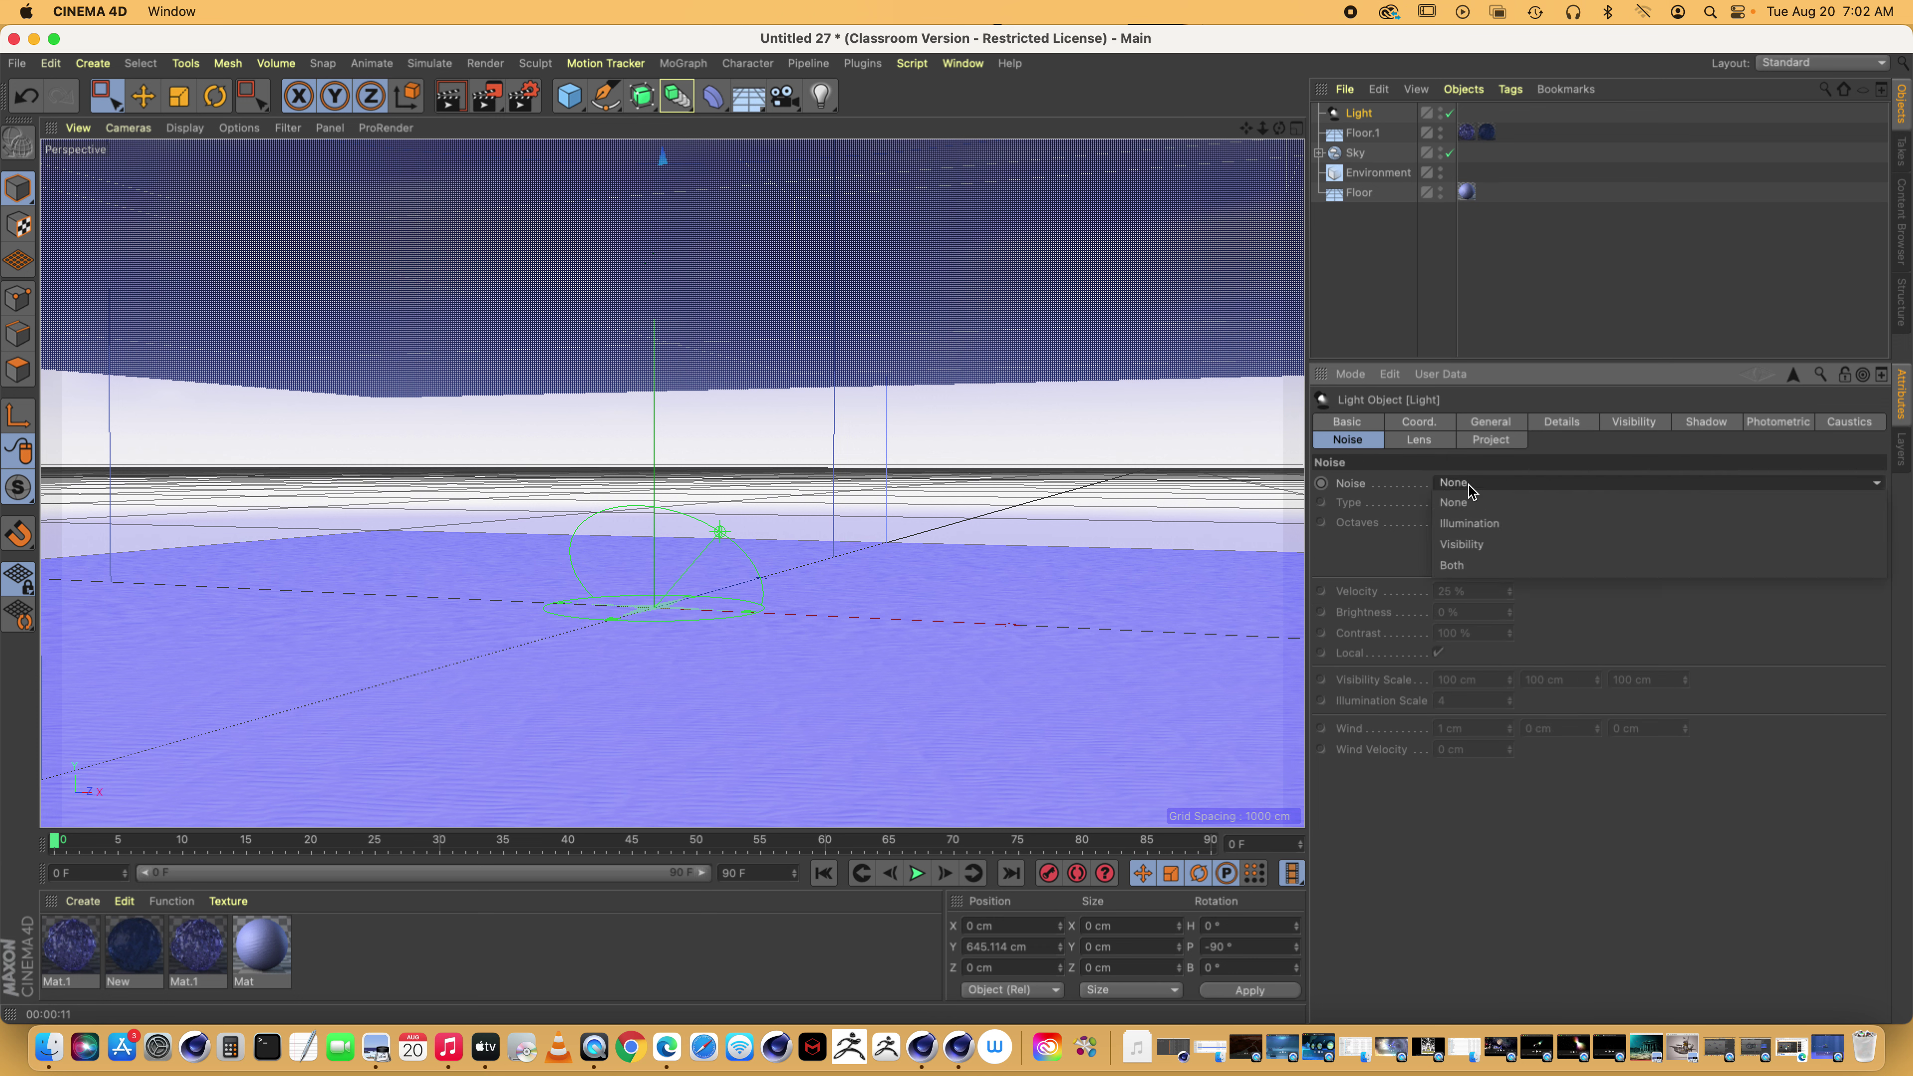
{"action": "left_click", "coordinate": [1474, 565]}
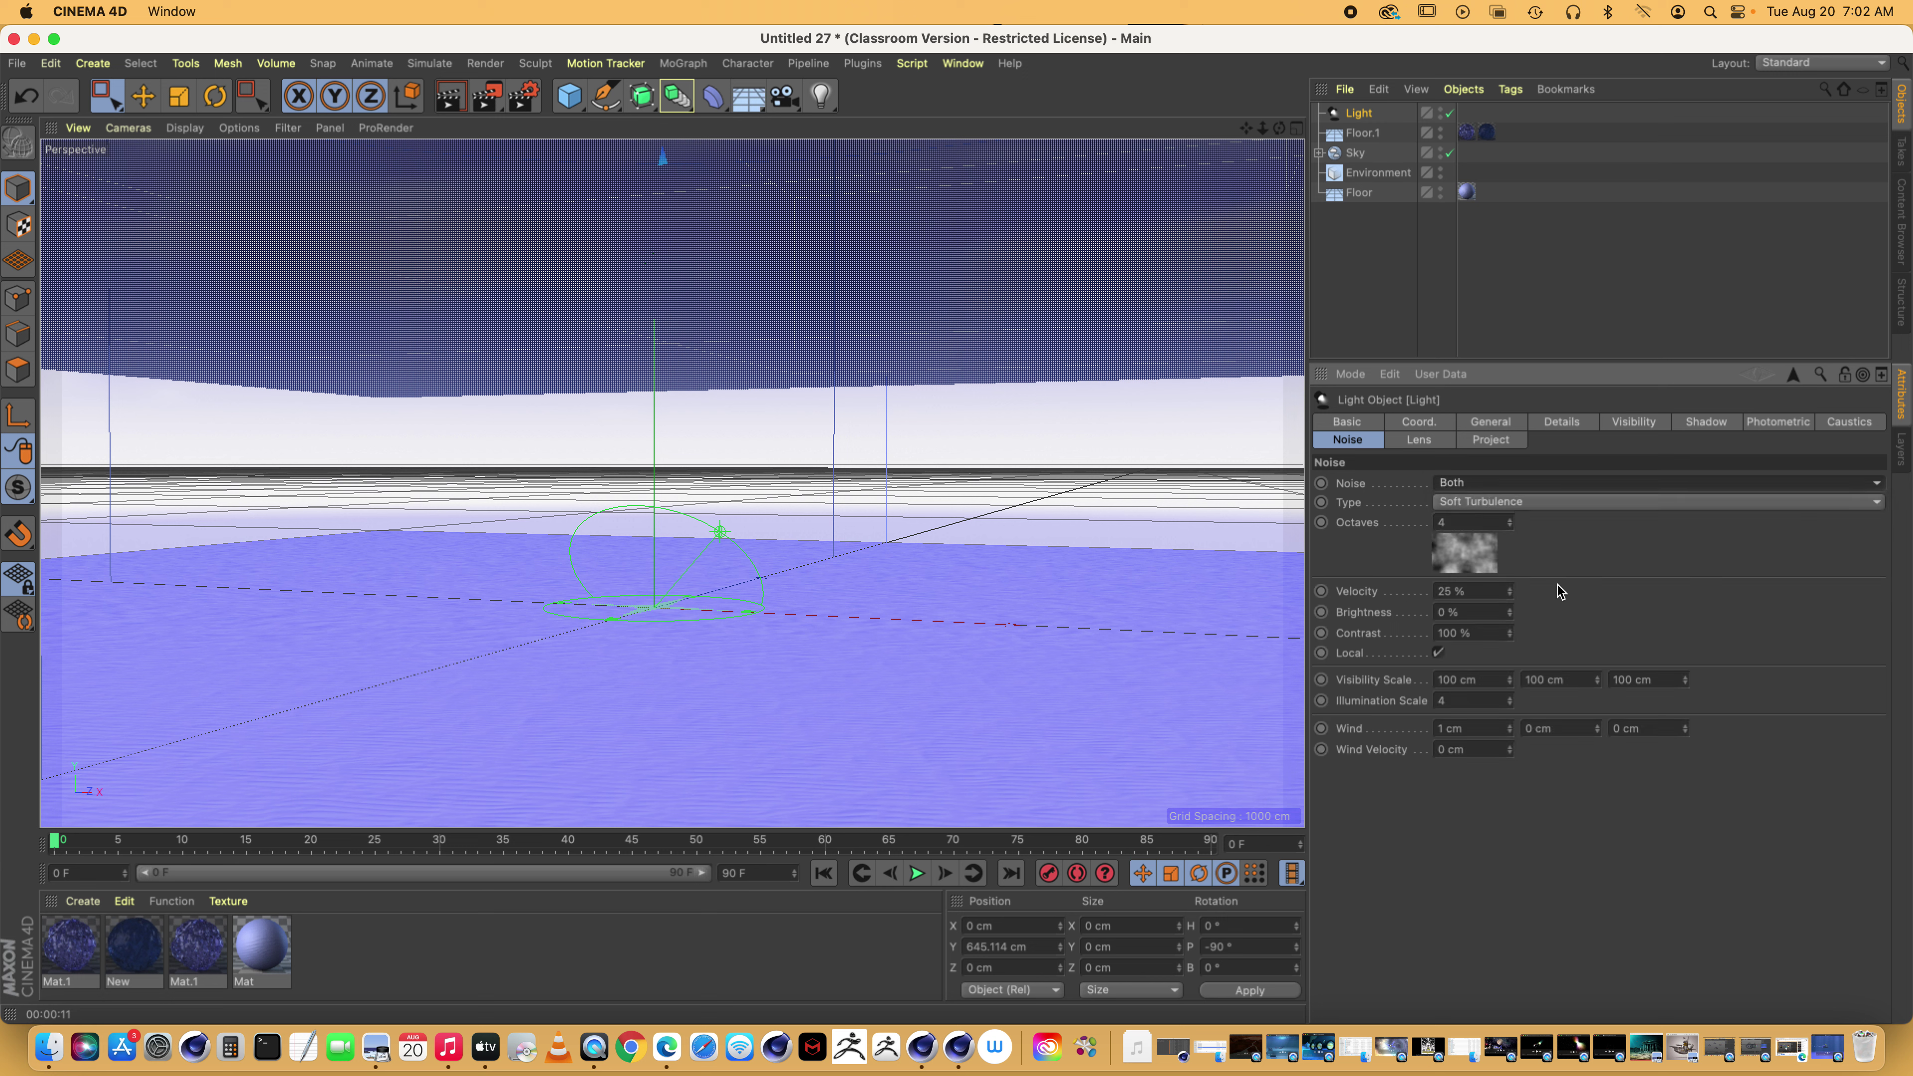
{"action": "left_click", "coordinate": [1495, 501]}
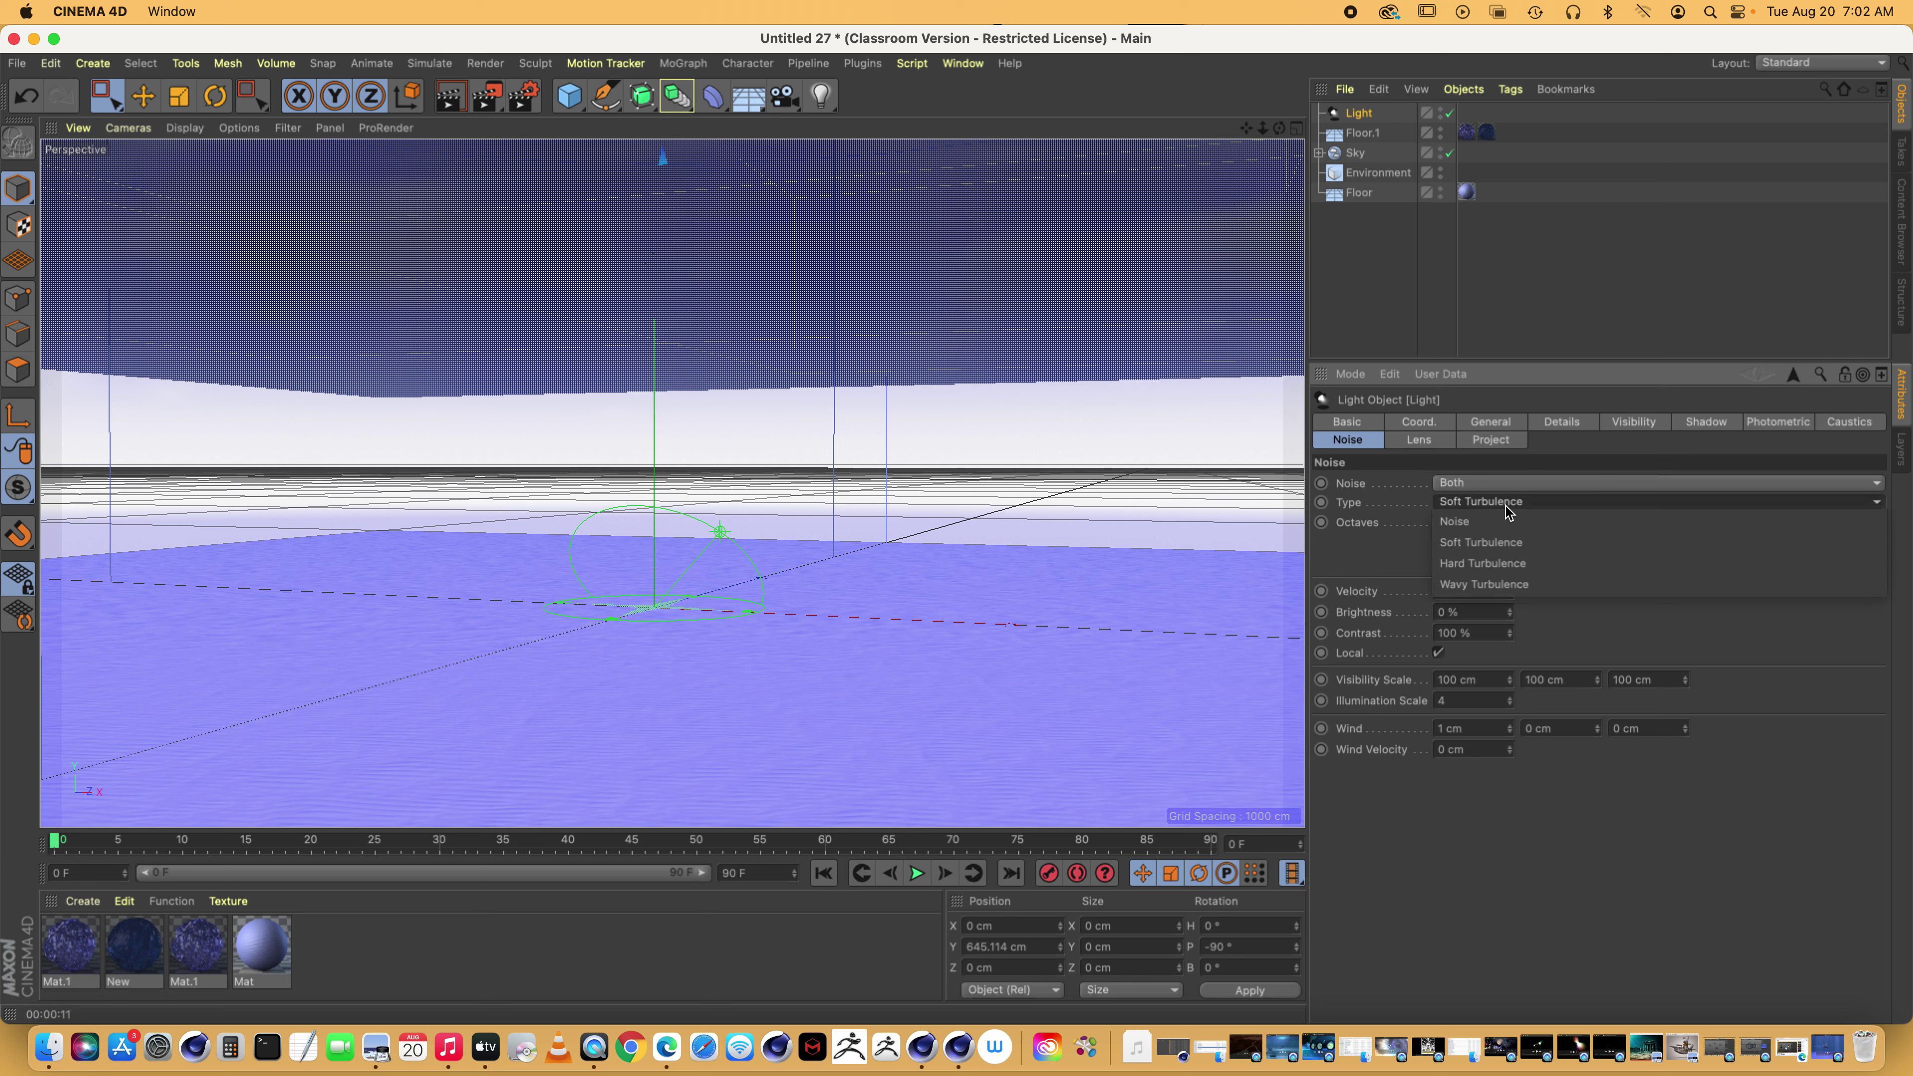
{"action": "left_click", "coordinate": [1506, 567]}
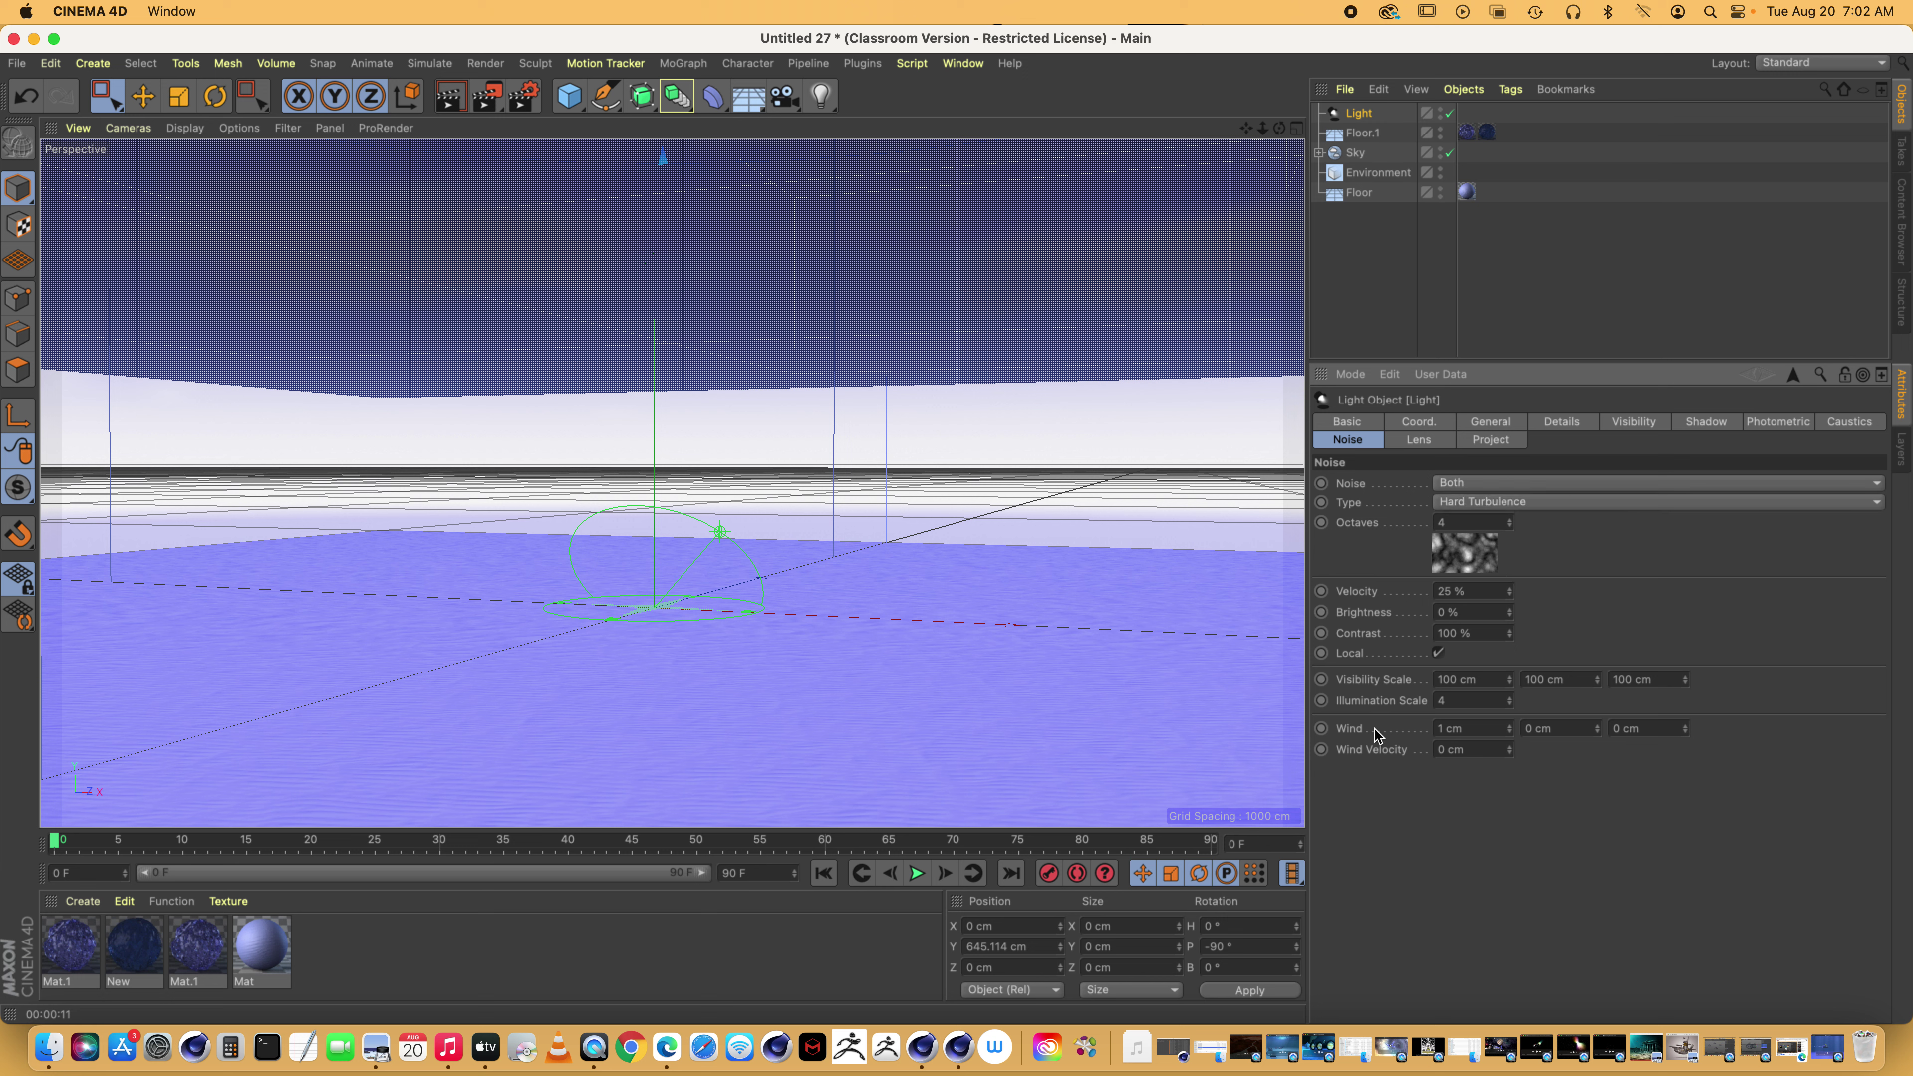
Set the third visibility scale value of the light's noise to 1500 cm and the noise brightness to 5%
{"action": "left_click", "coordinate": [1648, 681]}
{"action": "type", "text": "1"}
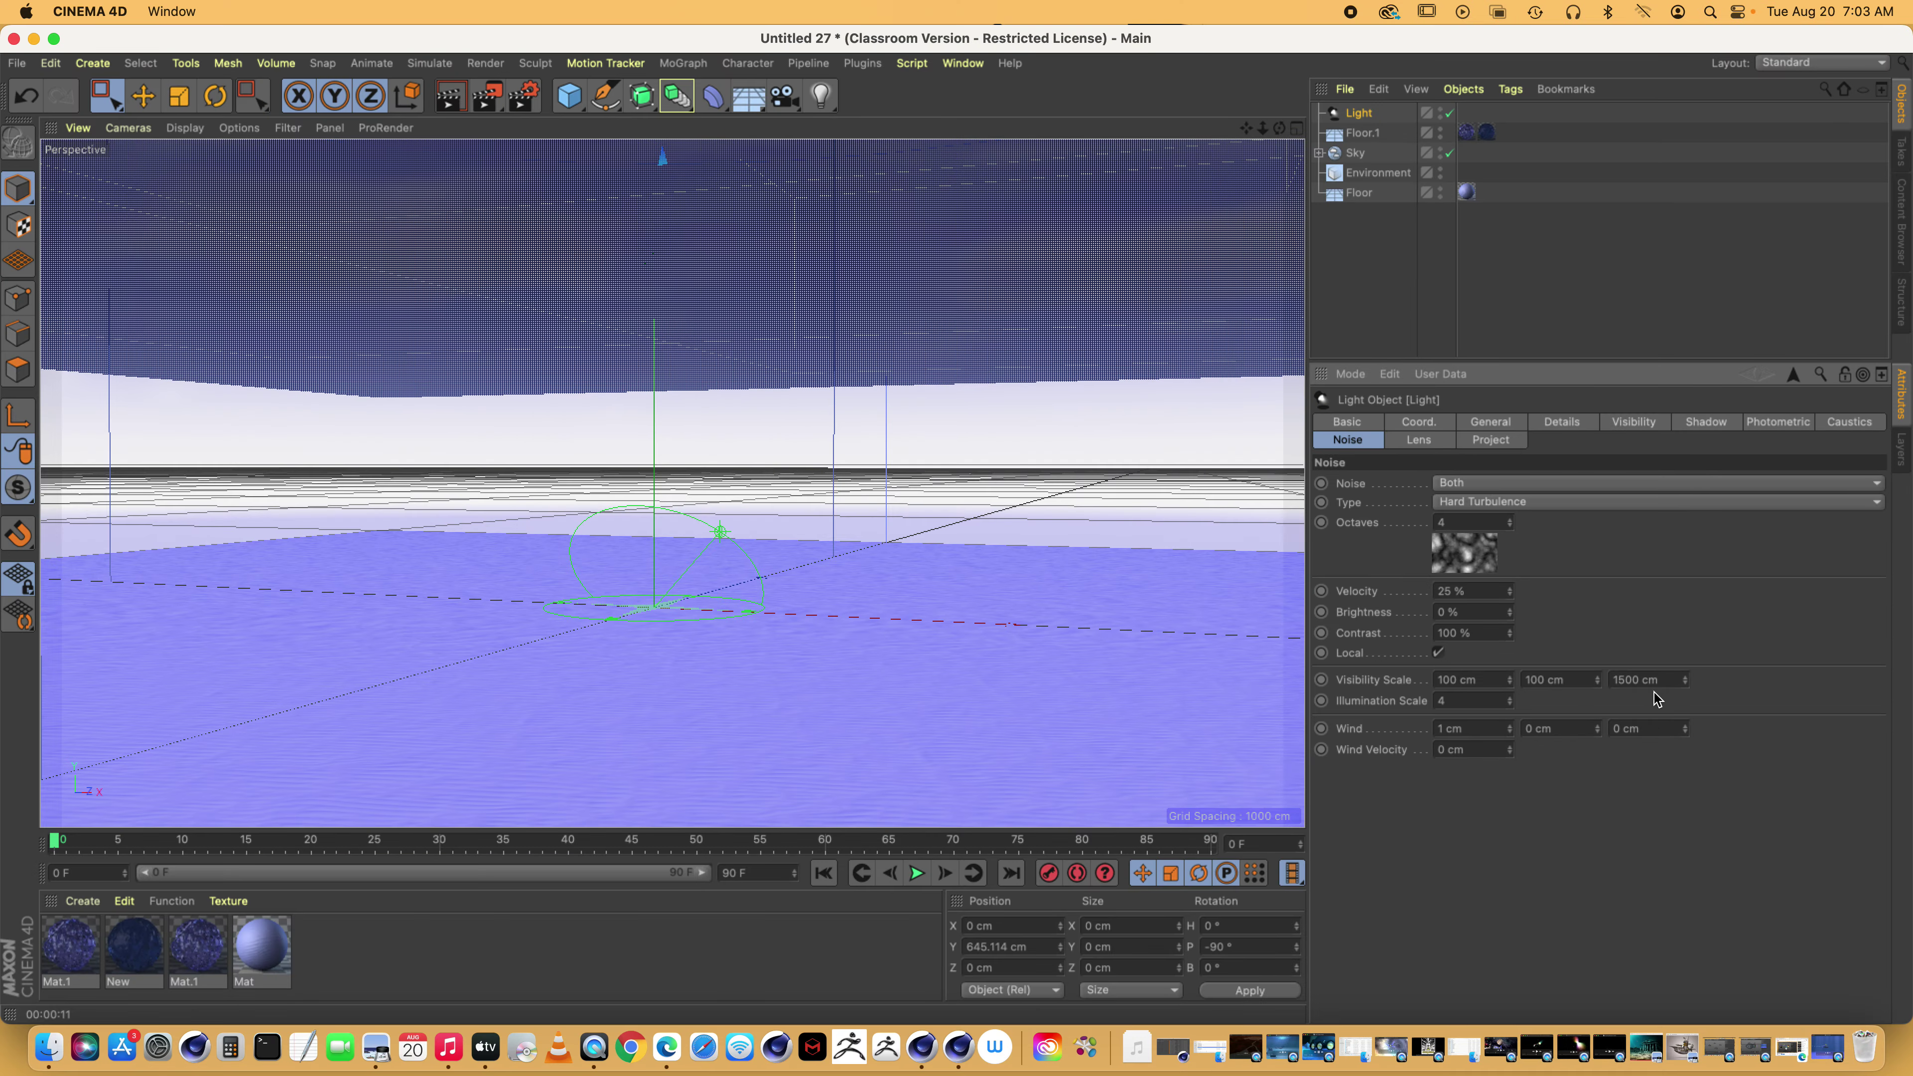
{"action": "left_click", "coordinate": [1558, 682]}
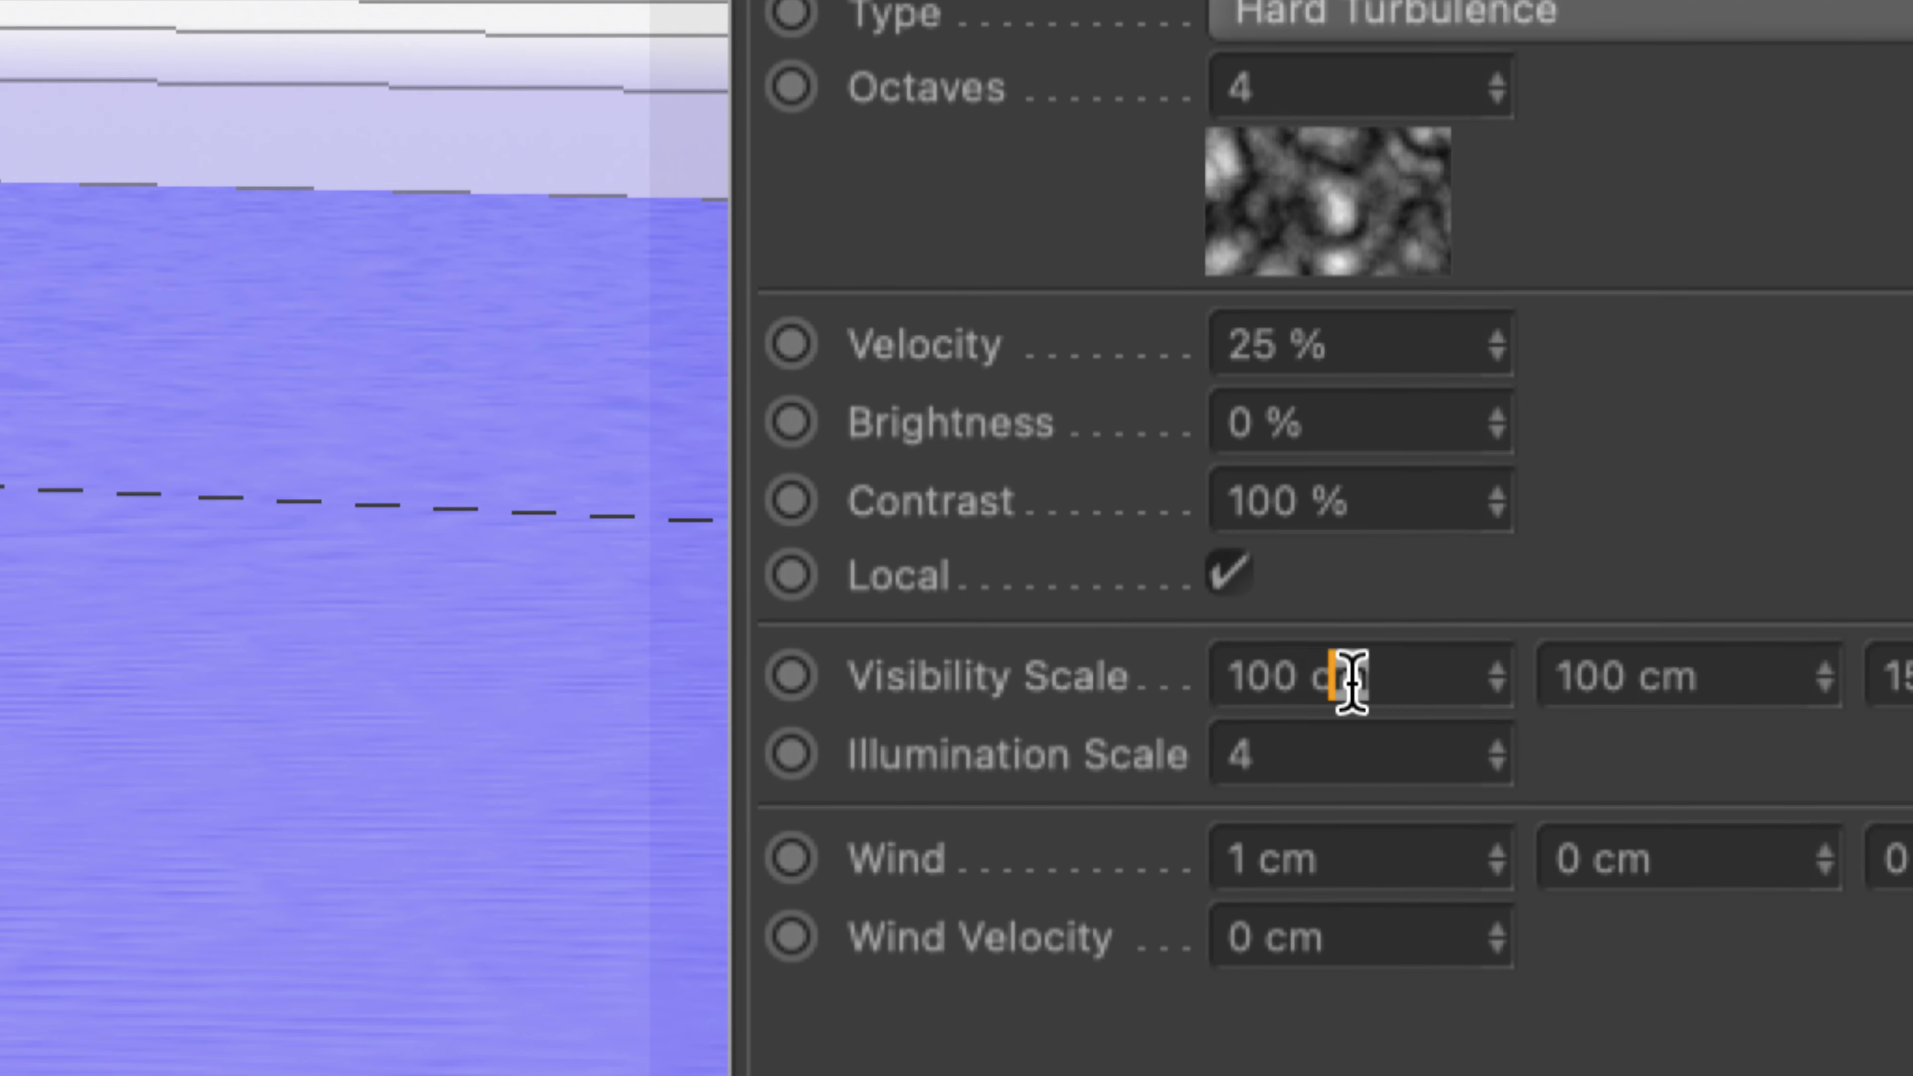
{"action": "left_click", "coordinate": [1470, 679]}
{"action": "left_click", "coordinate": [1717, 675]}
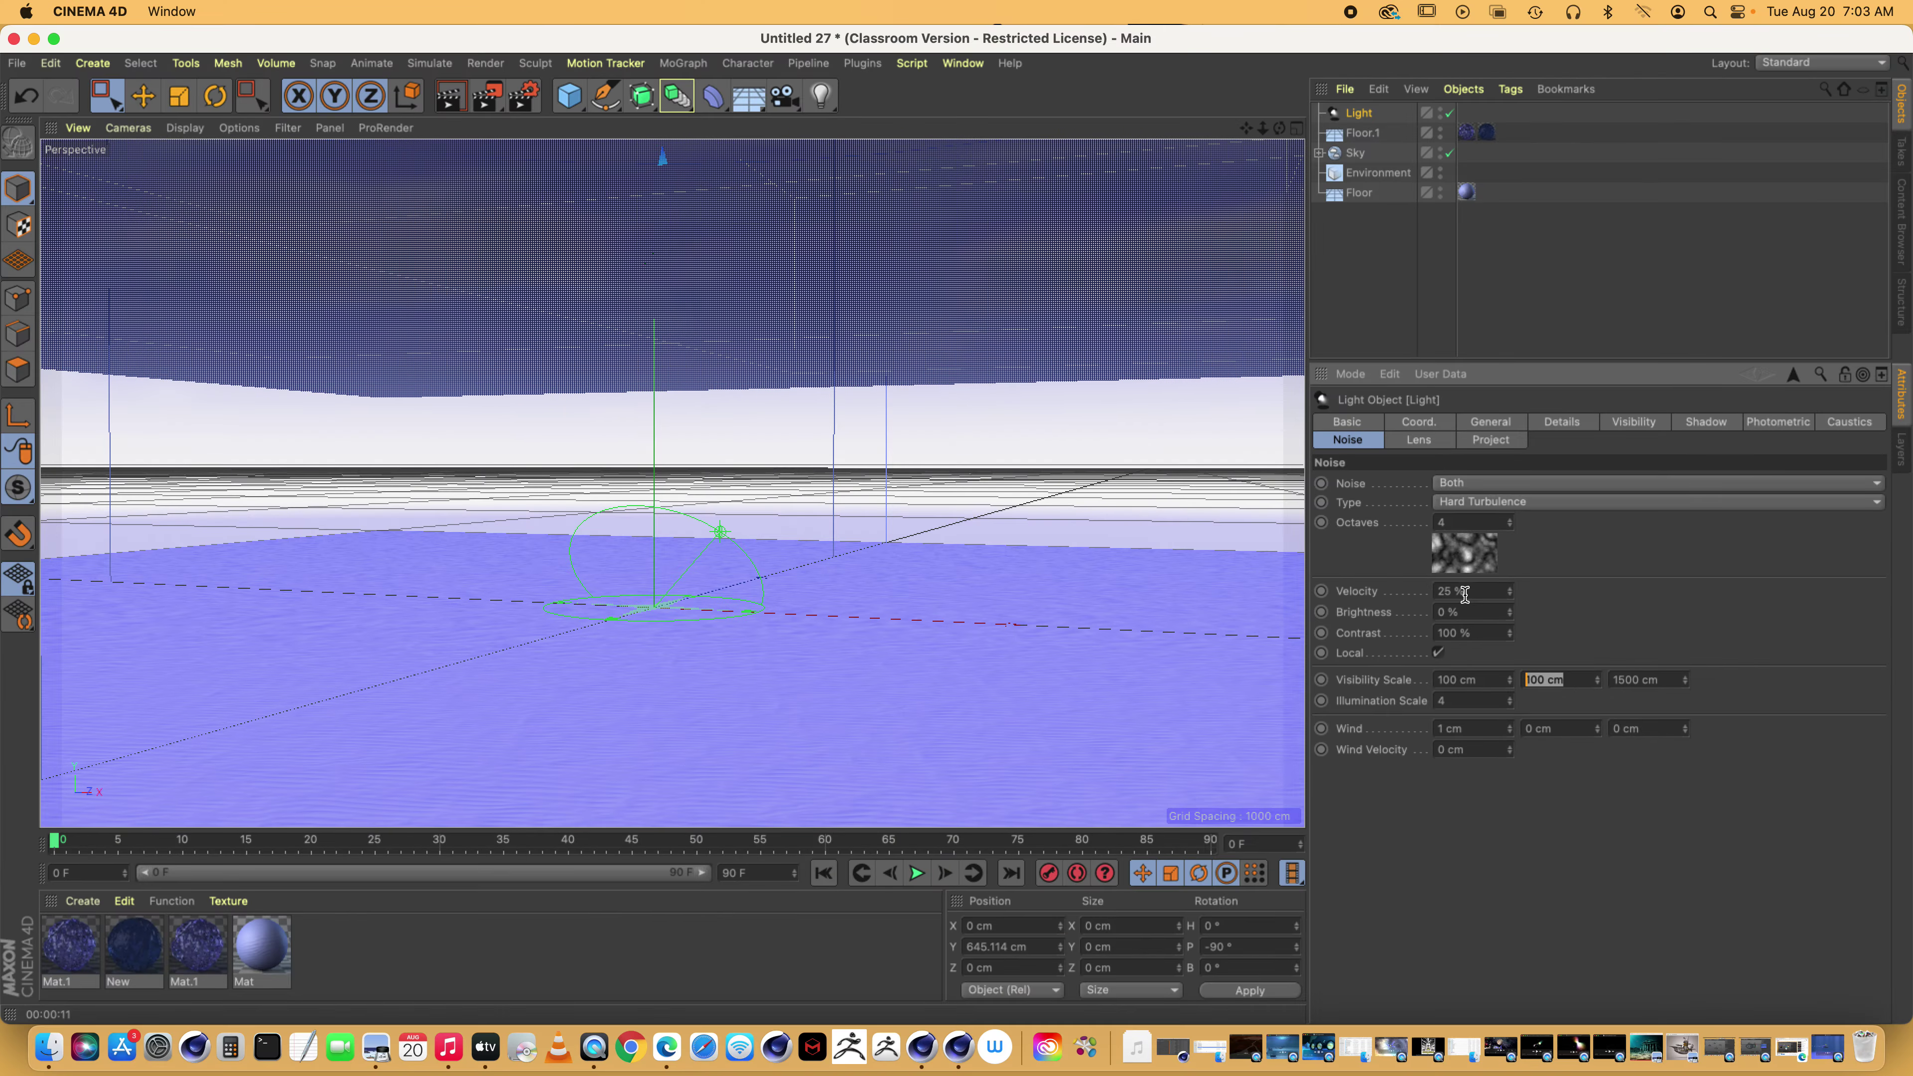
{"action": "left_click", "coordinate": [1450, 612]}
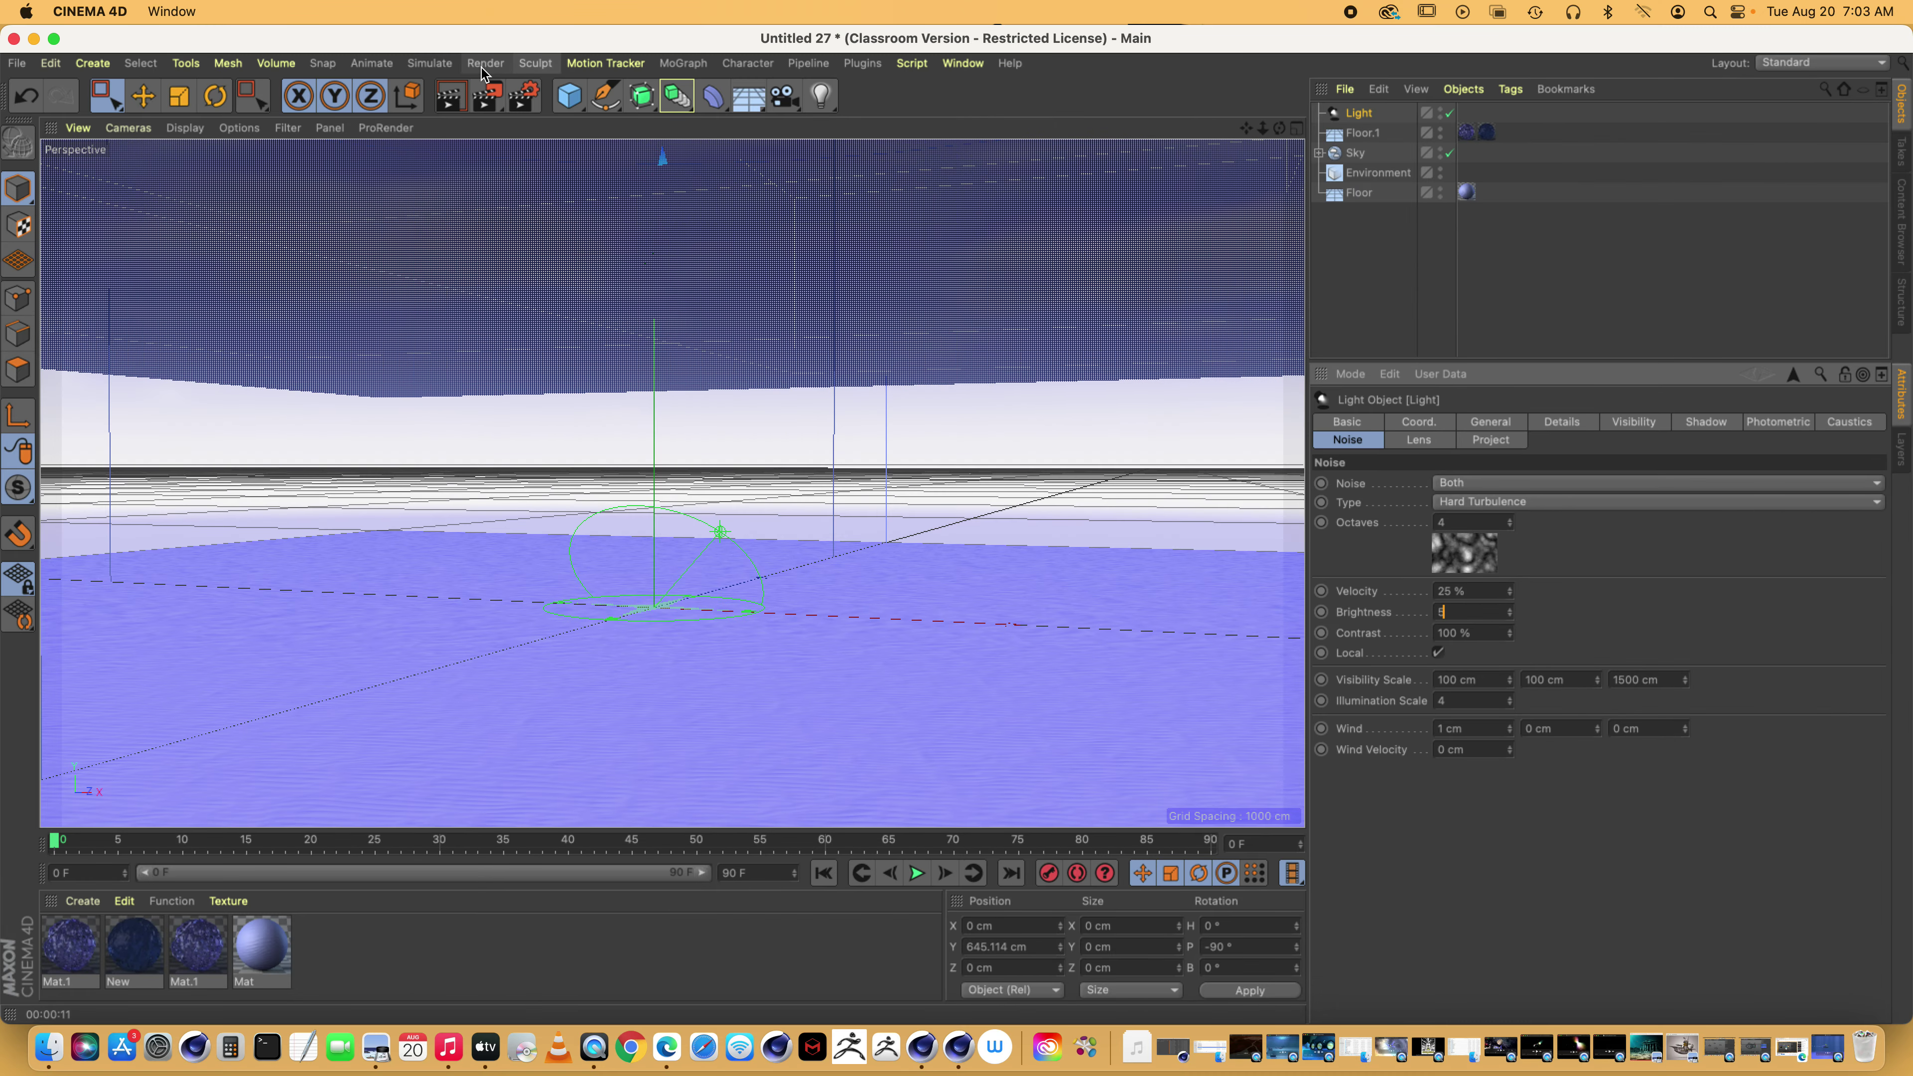
Switch to the scene underwater2023 h.c4d and render its view to compare its light's noise settings
{"action": "left_click", "coordinate": [960, 63]}
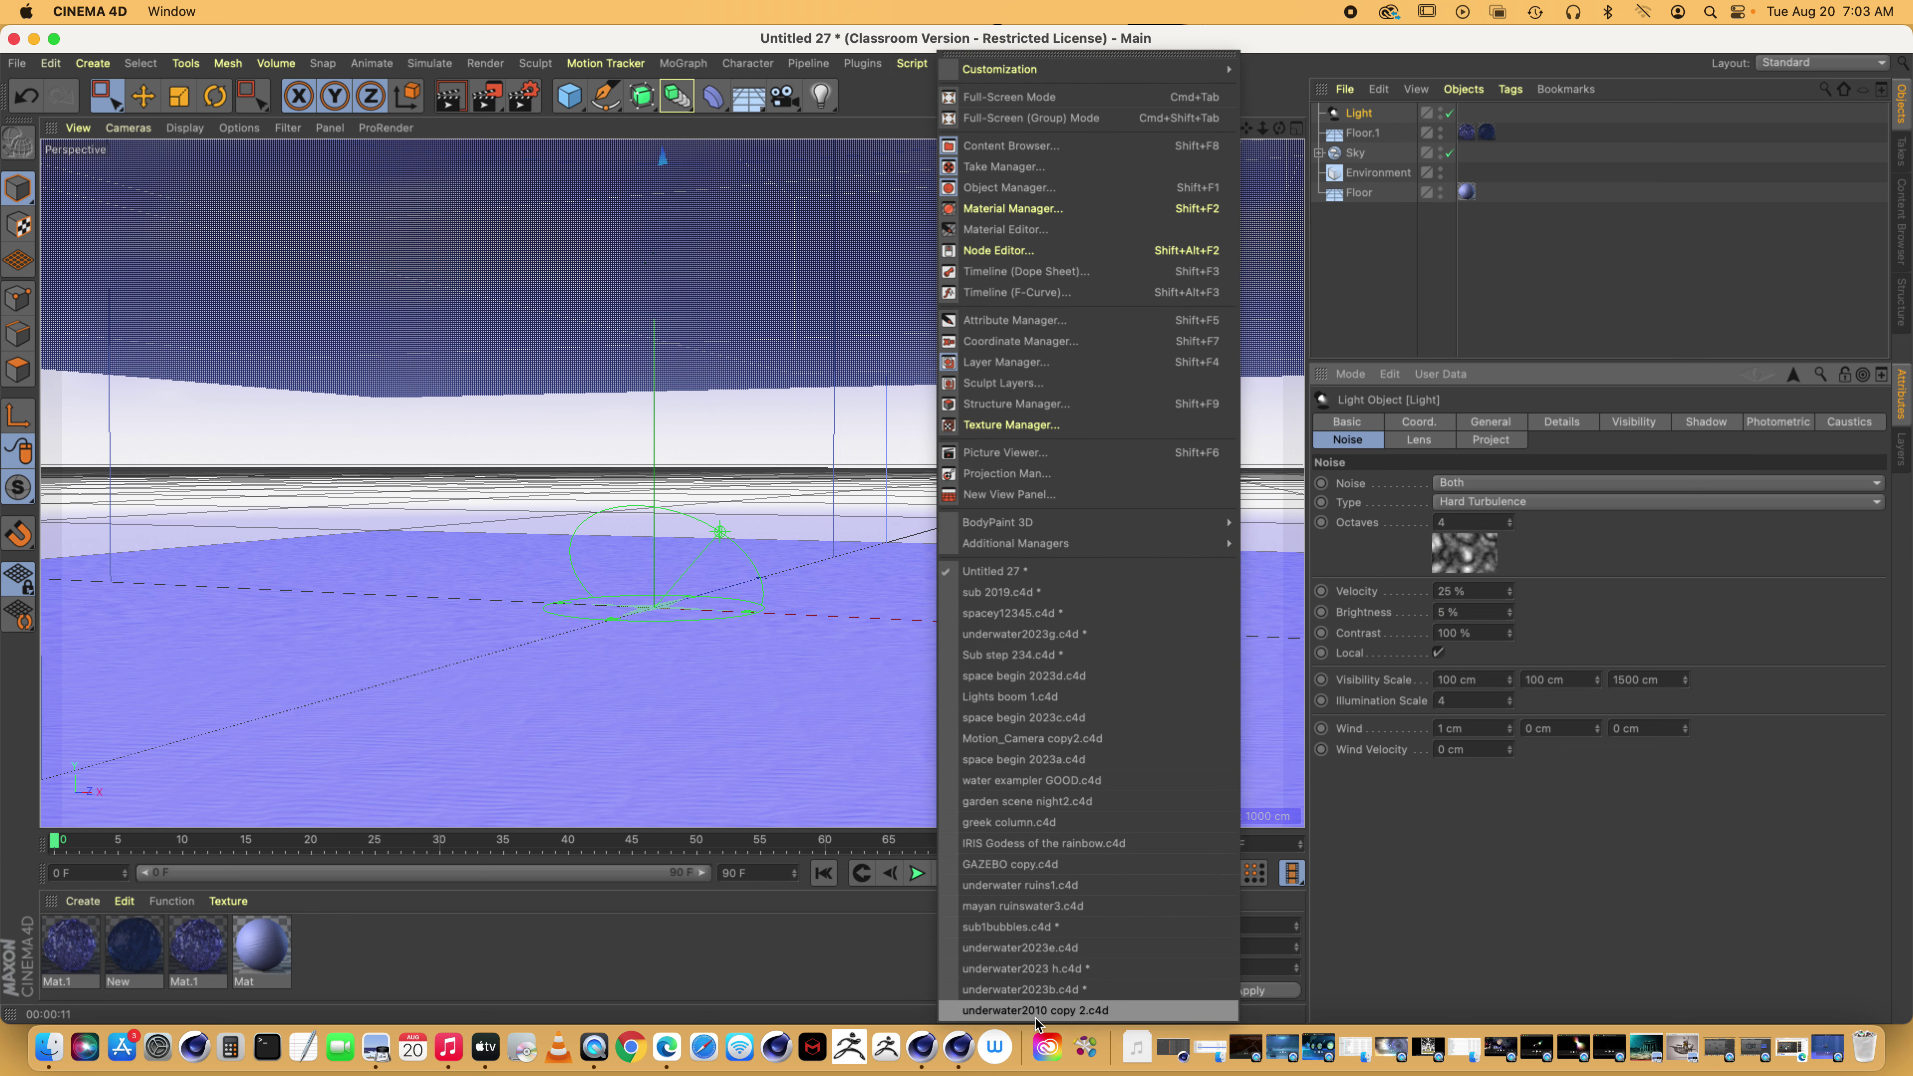
{"action": "left_click", "coordinate": [1043, 971]}
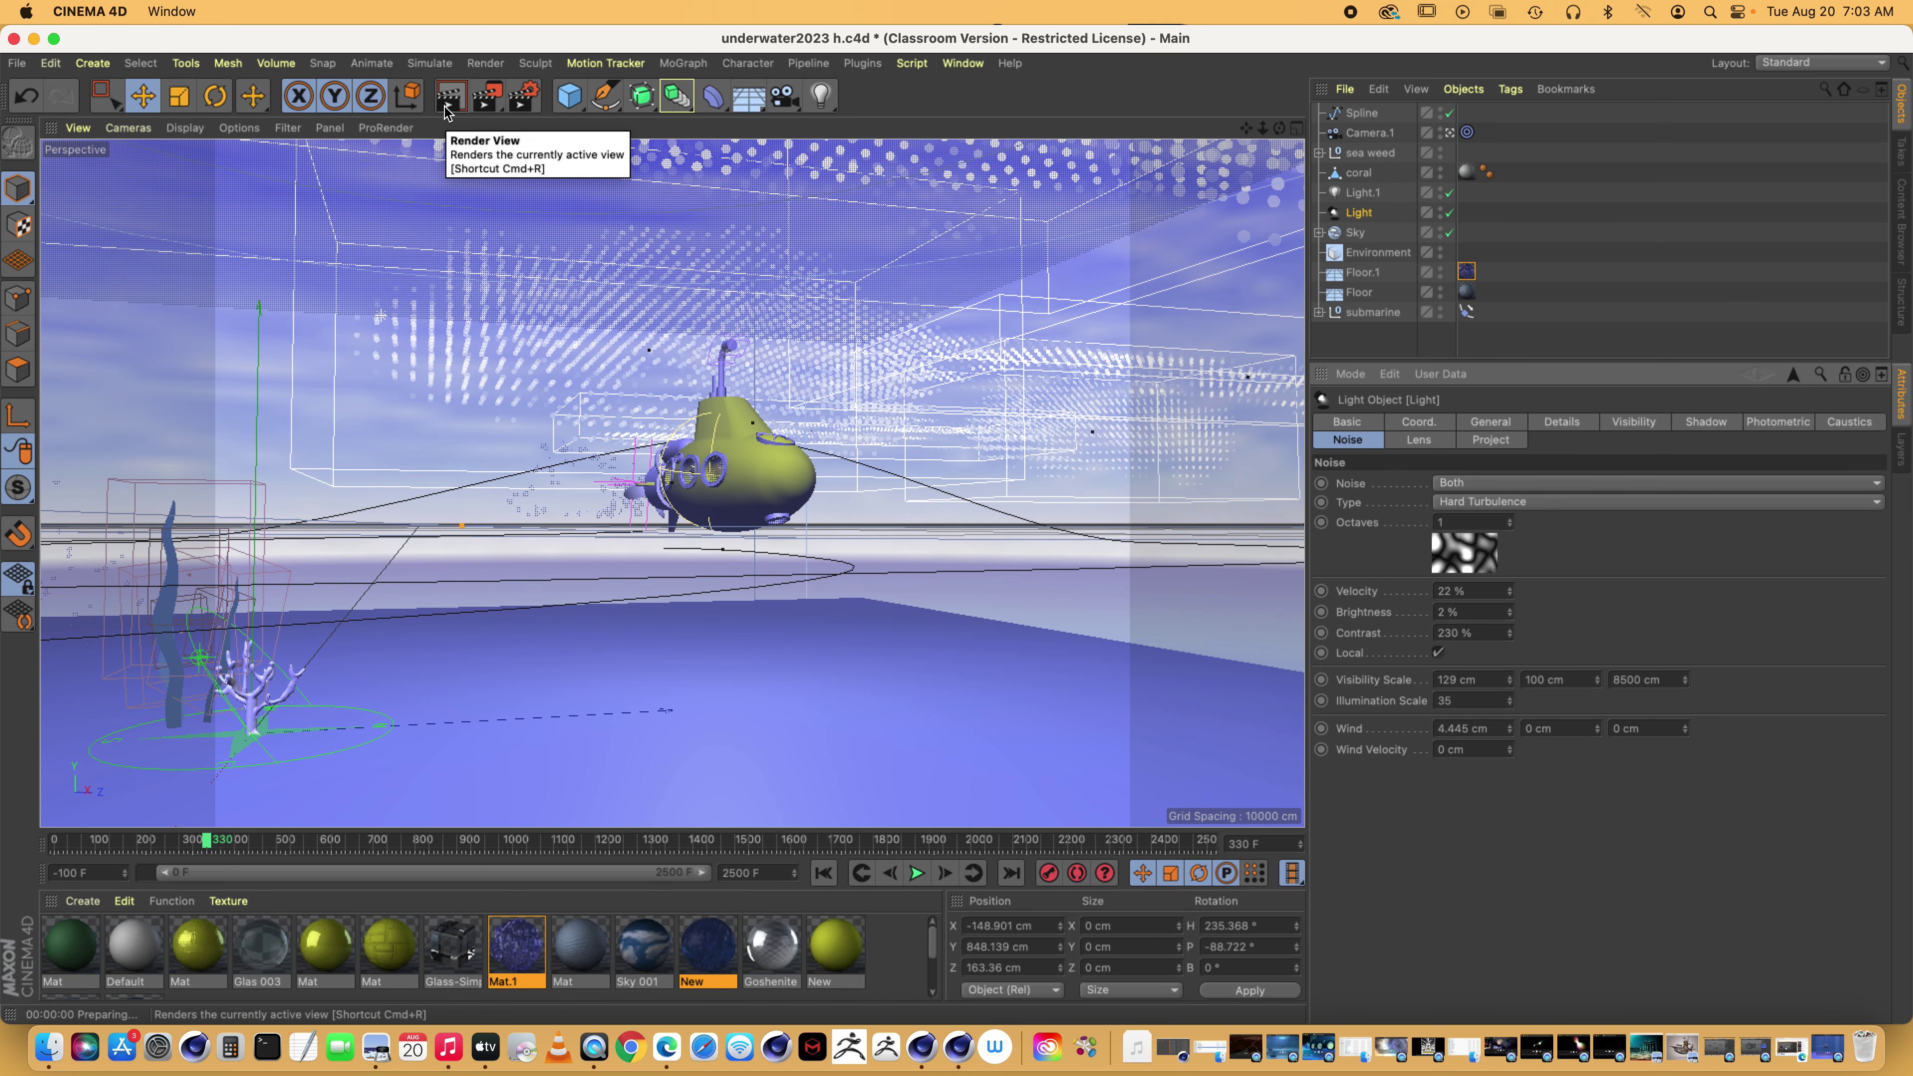
{"action": "left_click", "coordinate": [449, 110]}
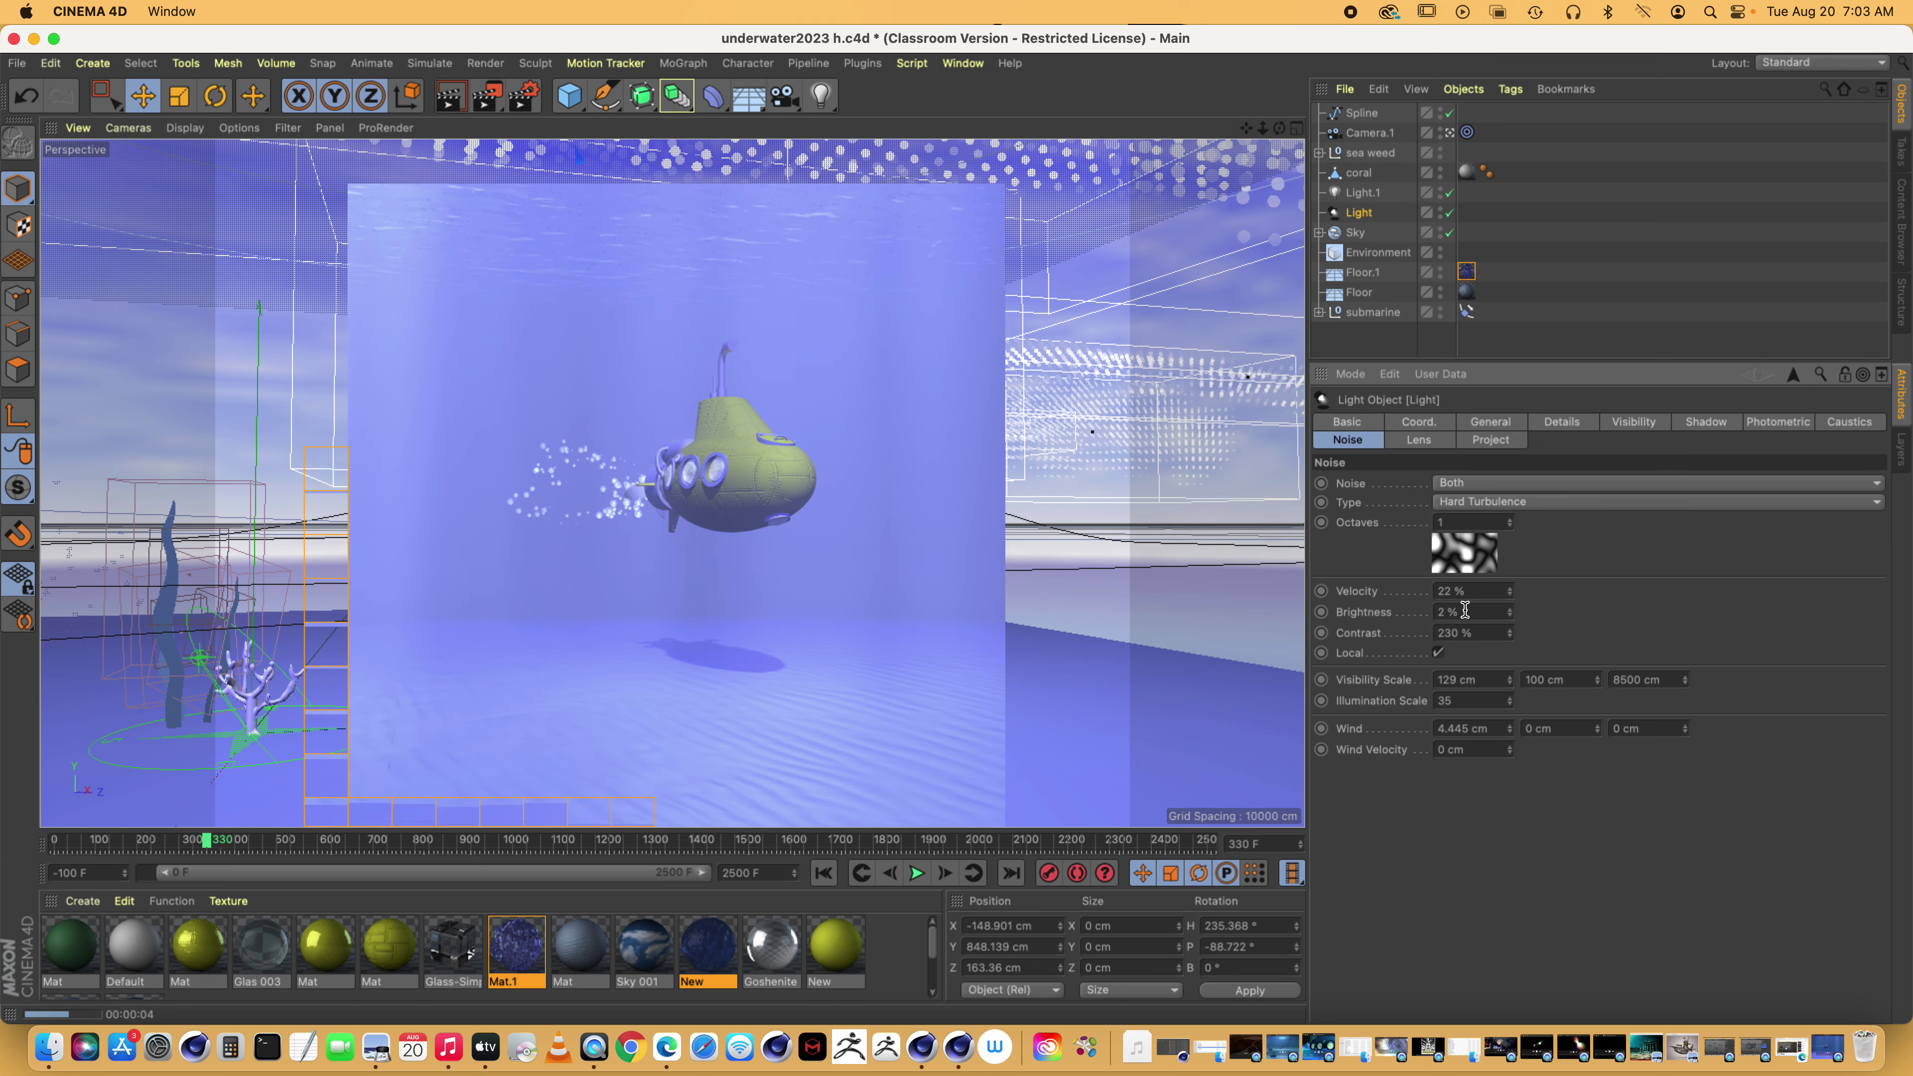
{"action": "left_click", "coordinate": [1463, 635]}
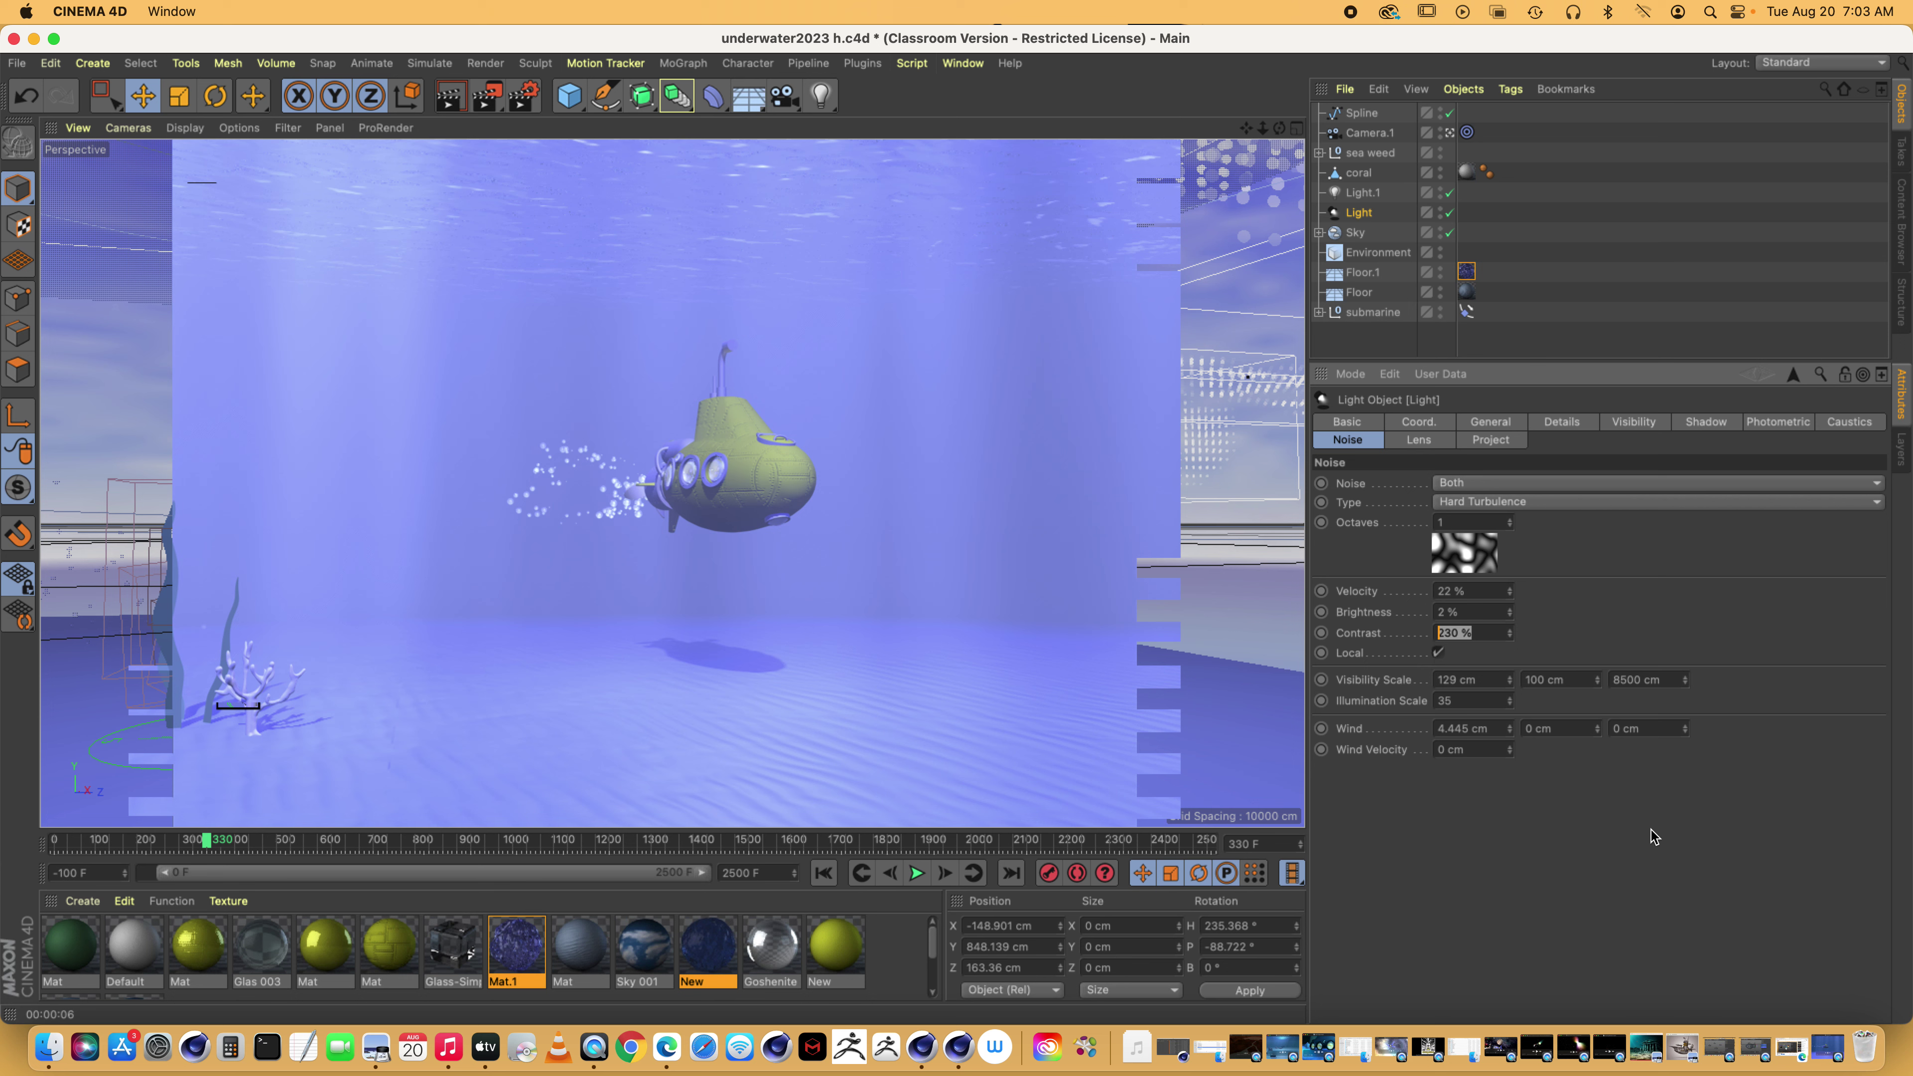
Return to the Untitled 27 scene and set the light's noise contrast to 40%
{"action": "left_click", "coordinate": [963, 63]}
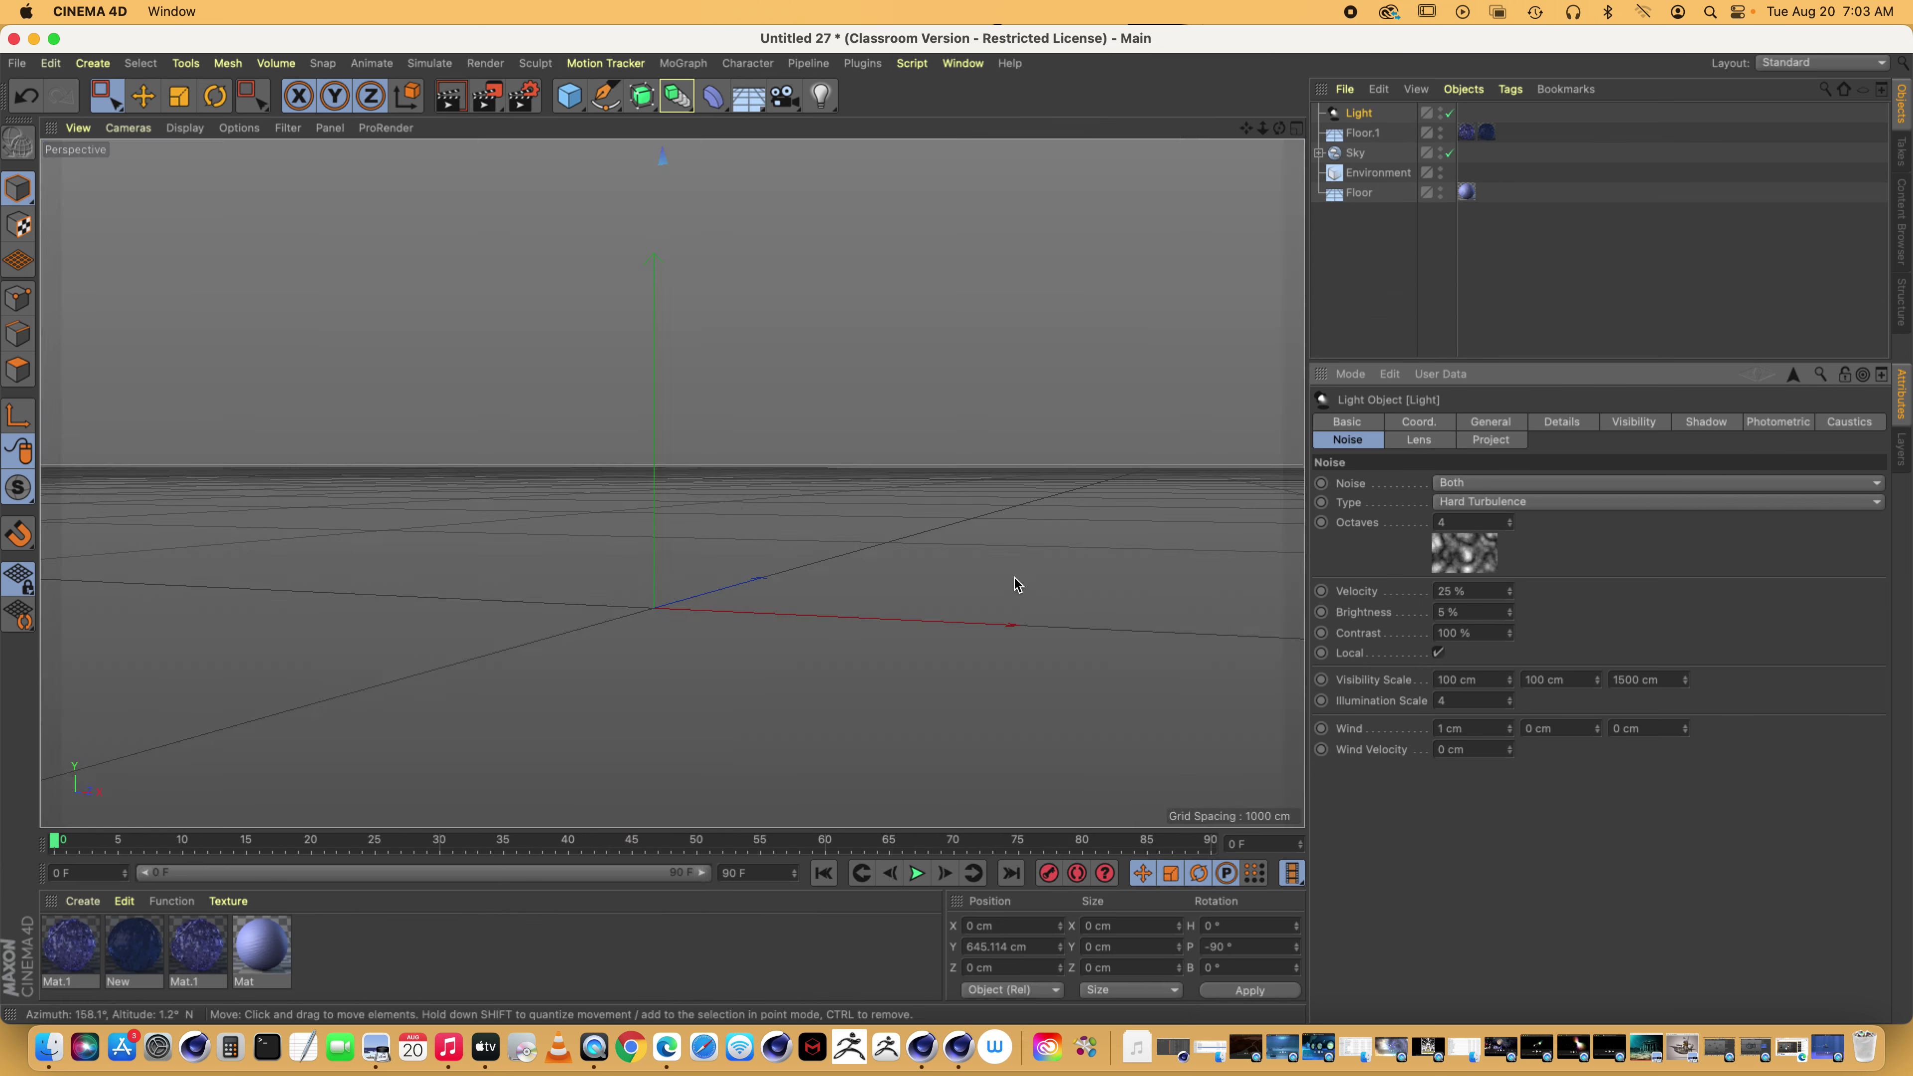
{"action": "left_click", "coordinate": [1016, 574]}
{"action": "double_click", "coordinate": [1471, 612]}
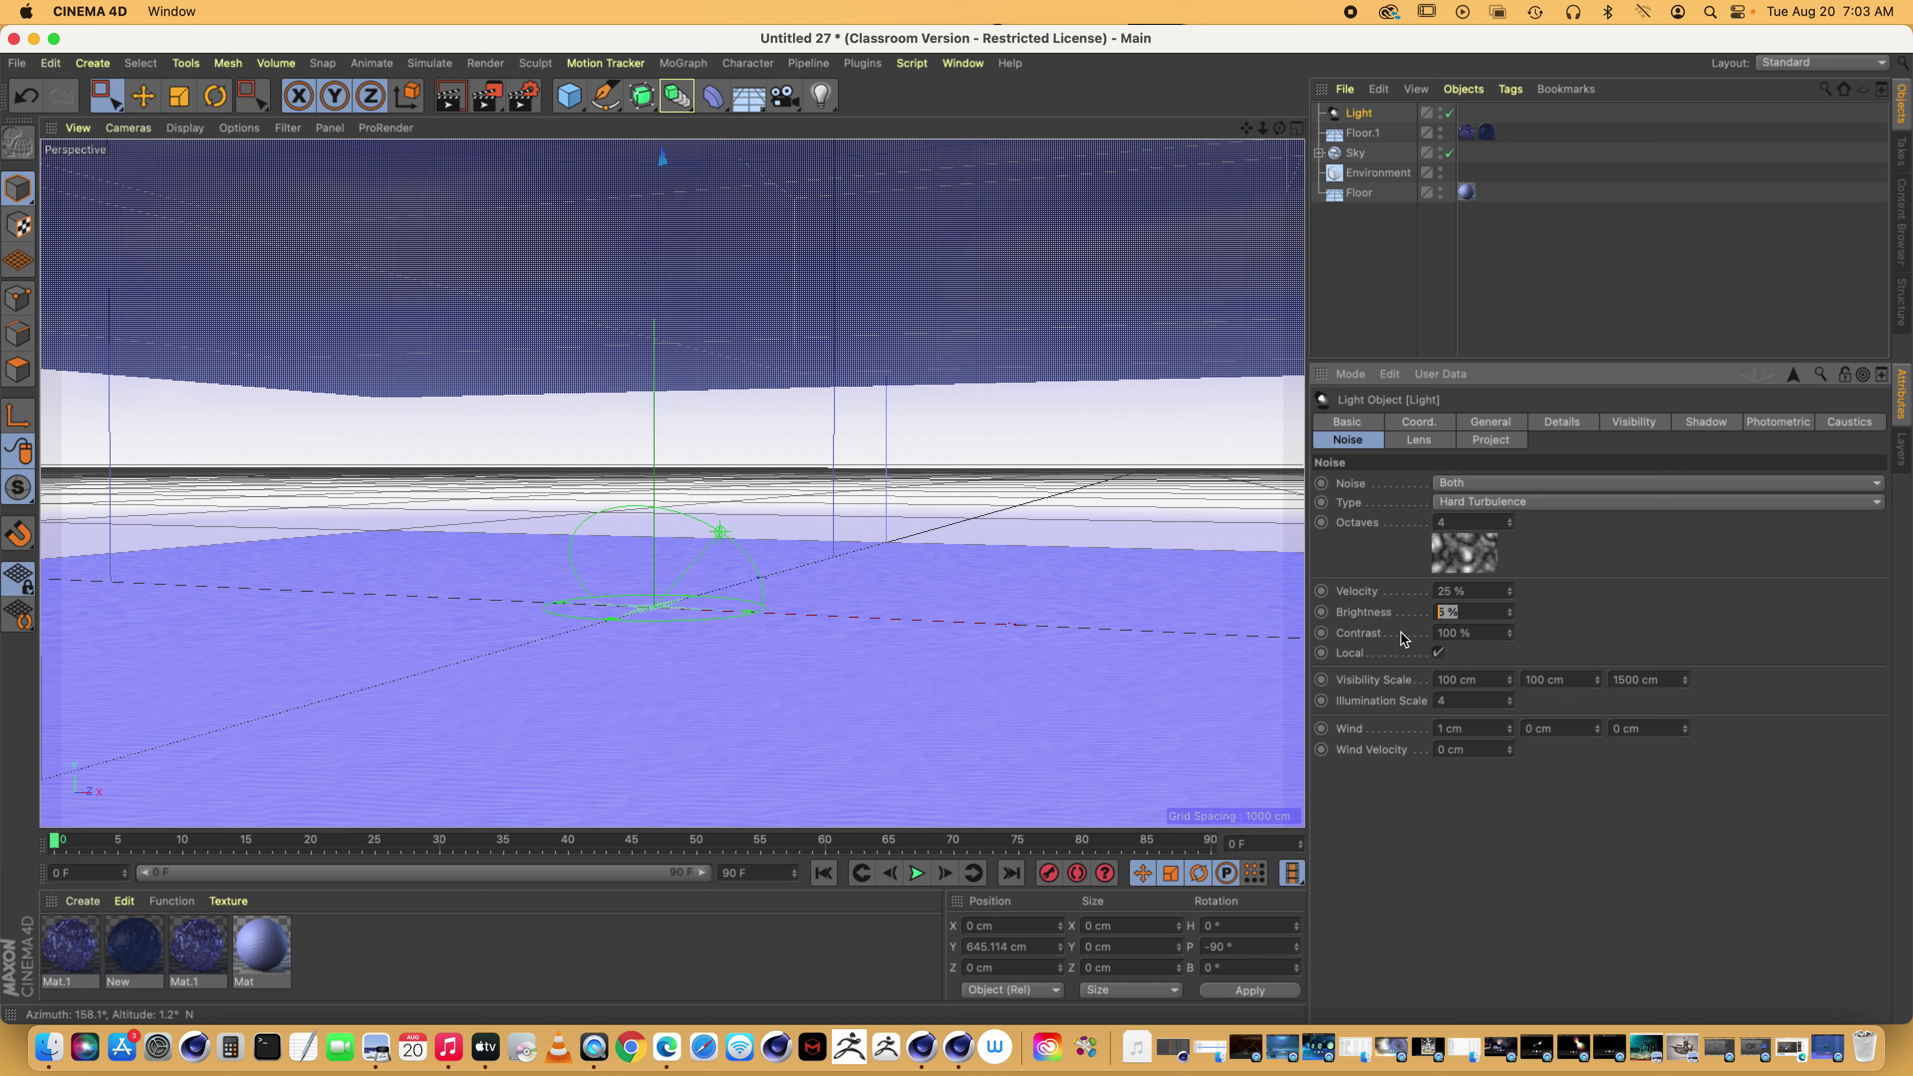
{"action": "left_click", "coordinate": [1486, 633]}
{"action": "left_click", "coordinate": [1387, 628]}
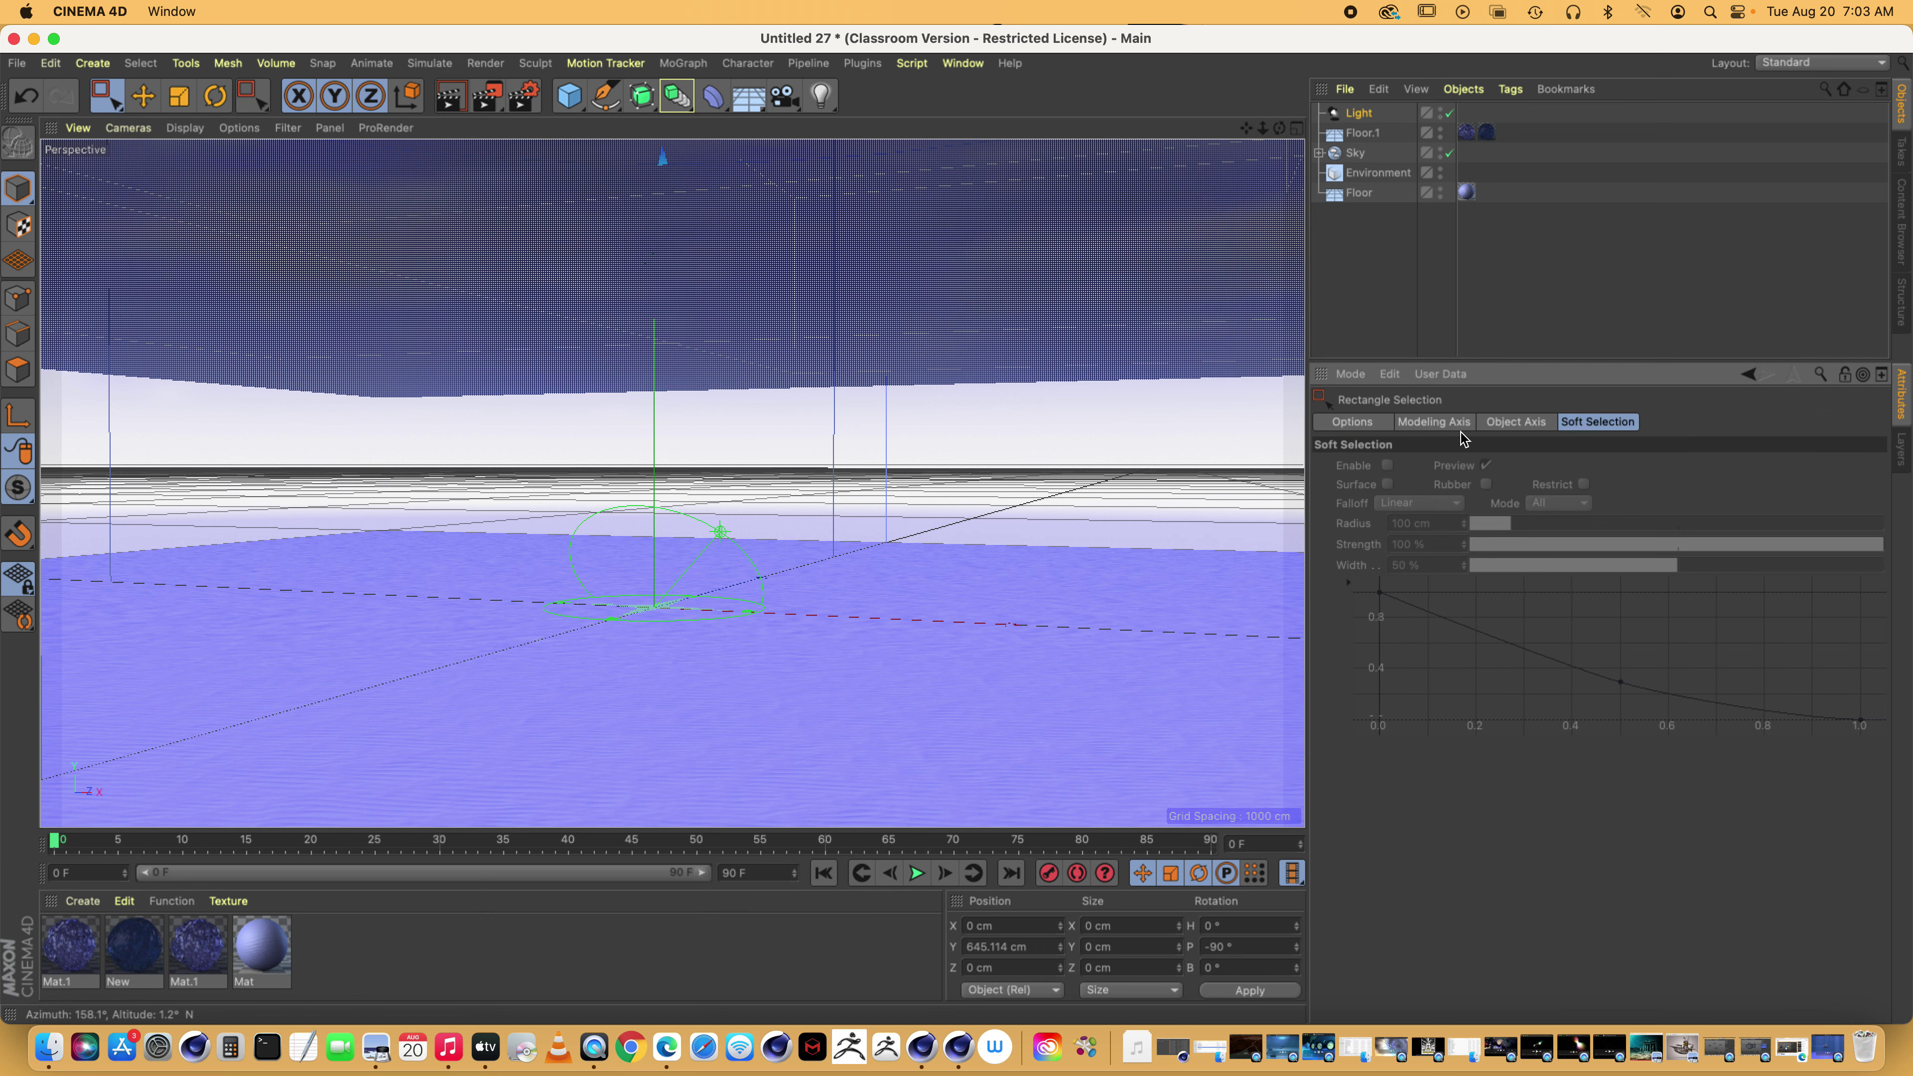
{"action": "left_click", "coordinate": [1360, 114]}
{"action": "left_click", "coordinate": [1476, 633]}
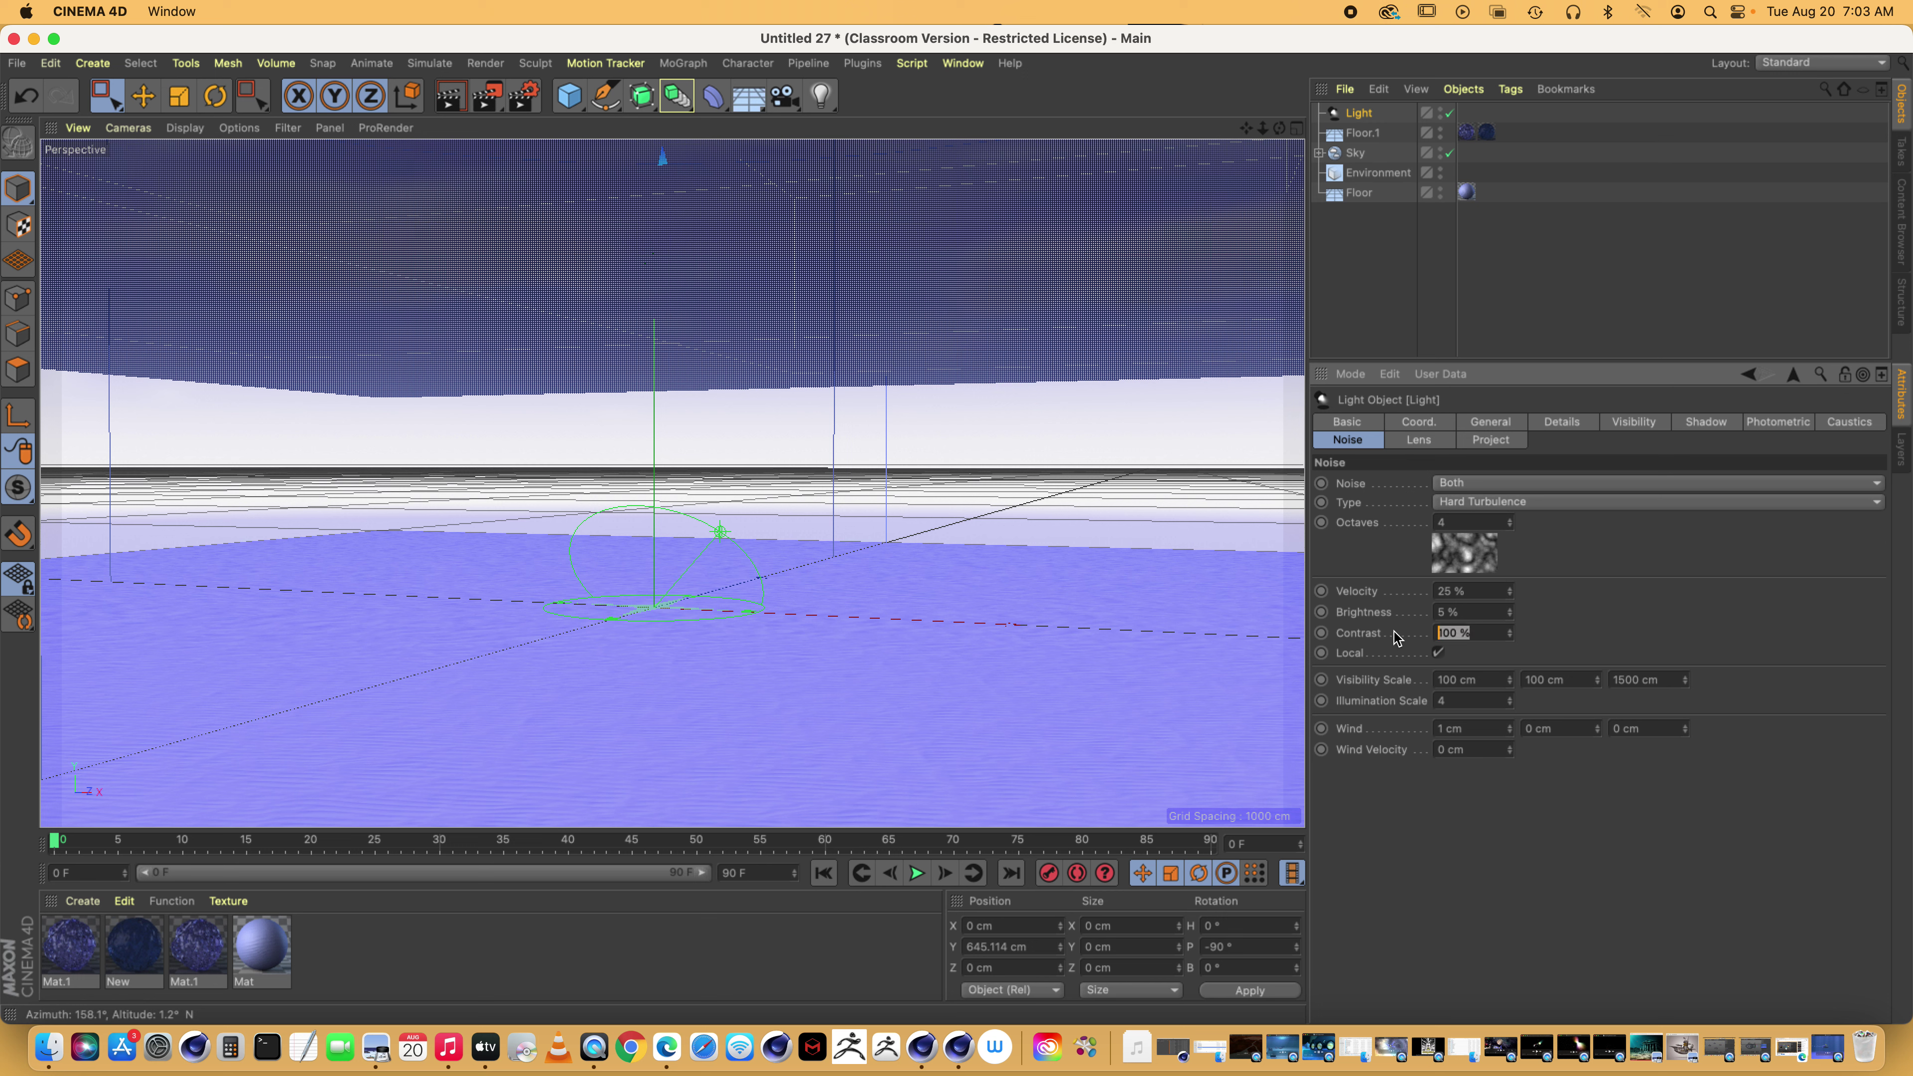
{"action": "type", "text": "40"}
Increase the noise illumination scale to 26.6 and render the view from beneath the water surface
{"action": "left_click", "coordinate": [1510, 698]}
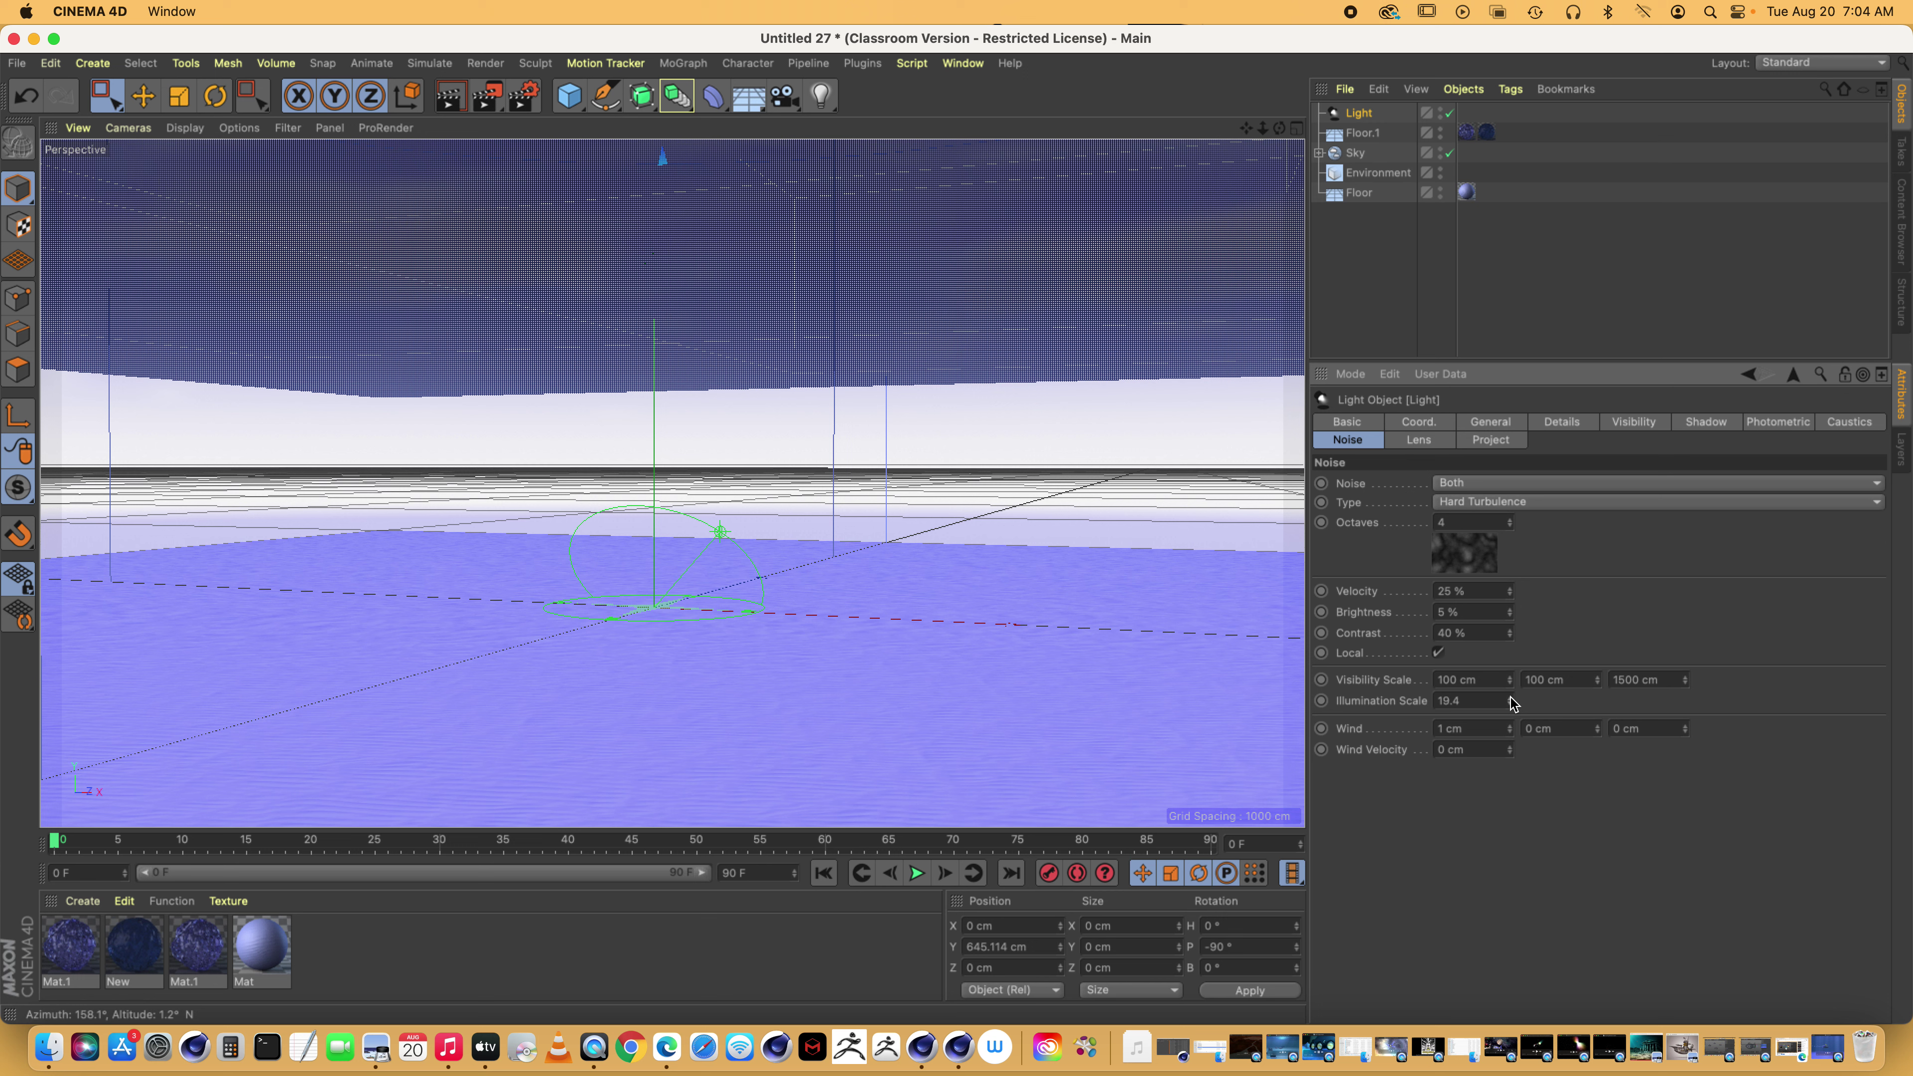
{"action": "left_click", "coordinate": [1510, 699]}
{"action": "left_click", "coordinate": [450, 97]}
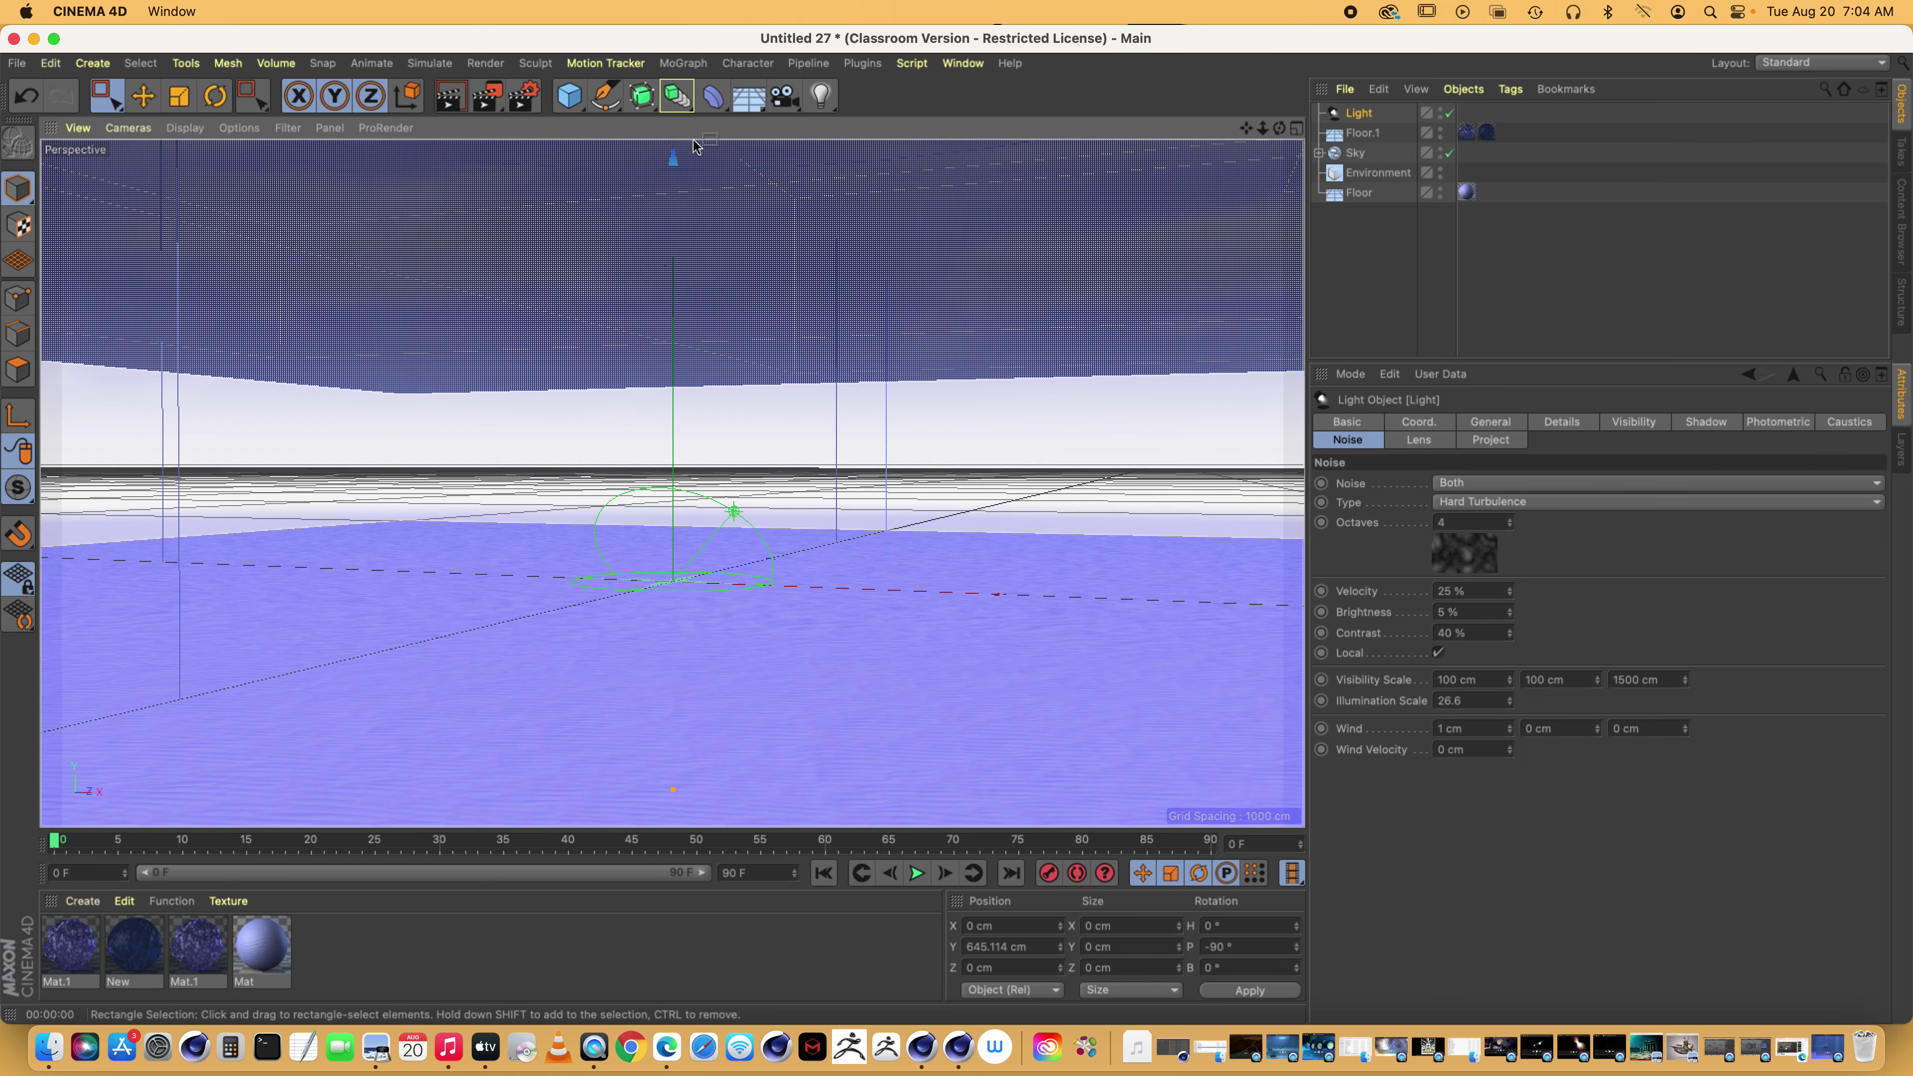
{"action": "key", "text": "ctrl+r"}
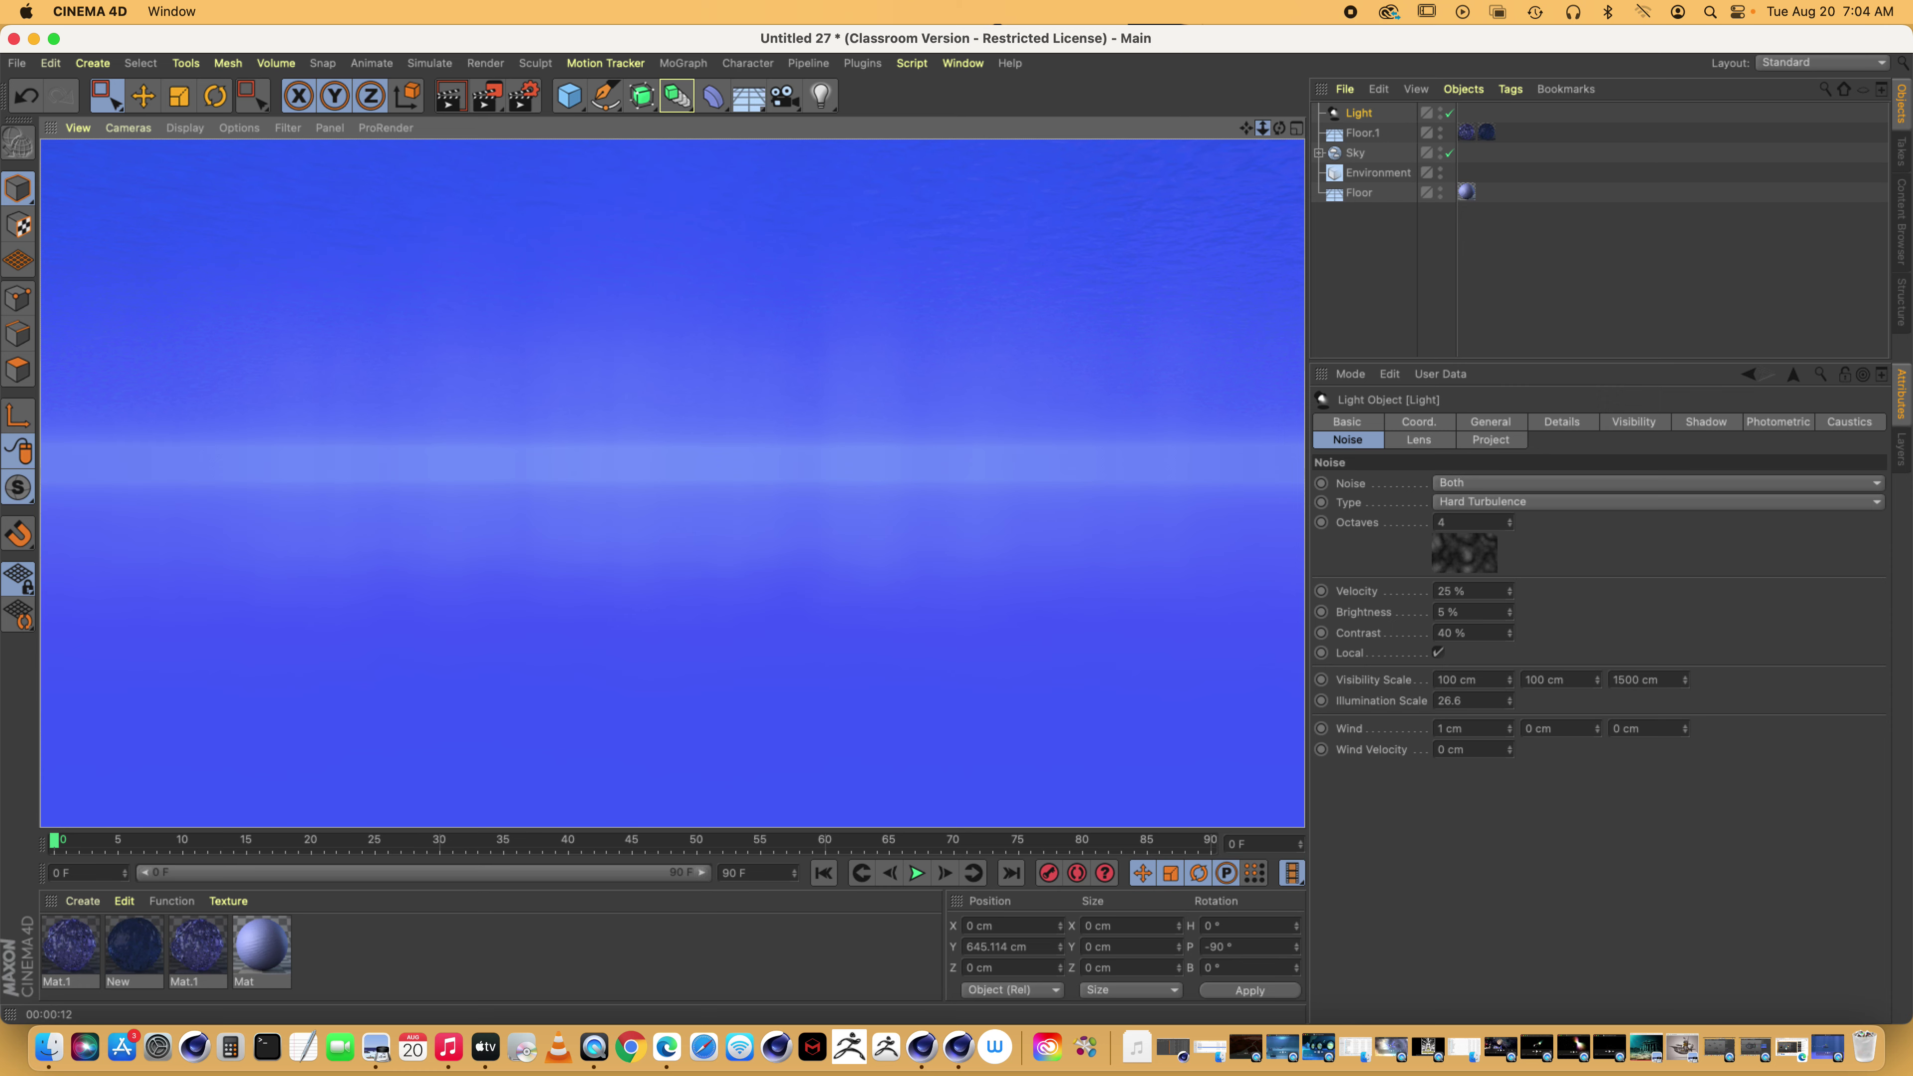
{"action": "left_click_drag", "start_coordinate": [1262, 128], "coordinate": [1263, 166]}
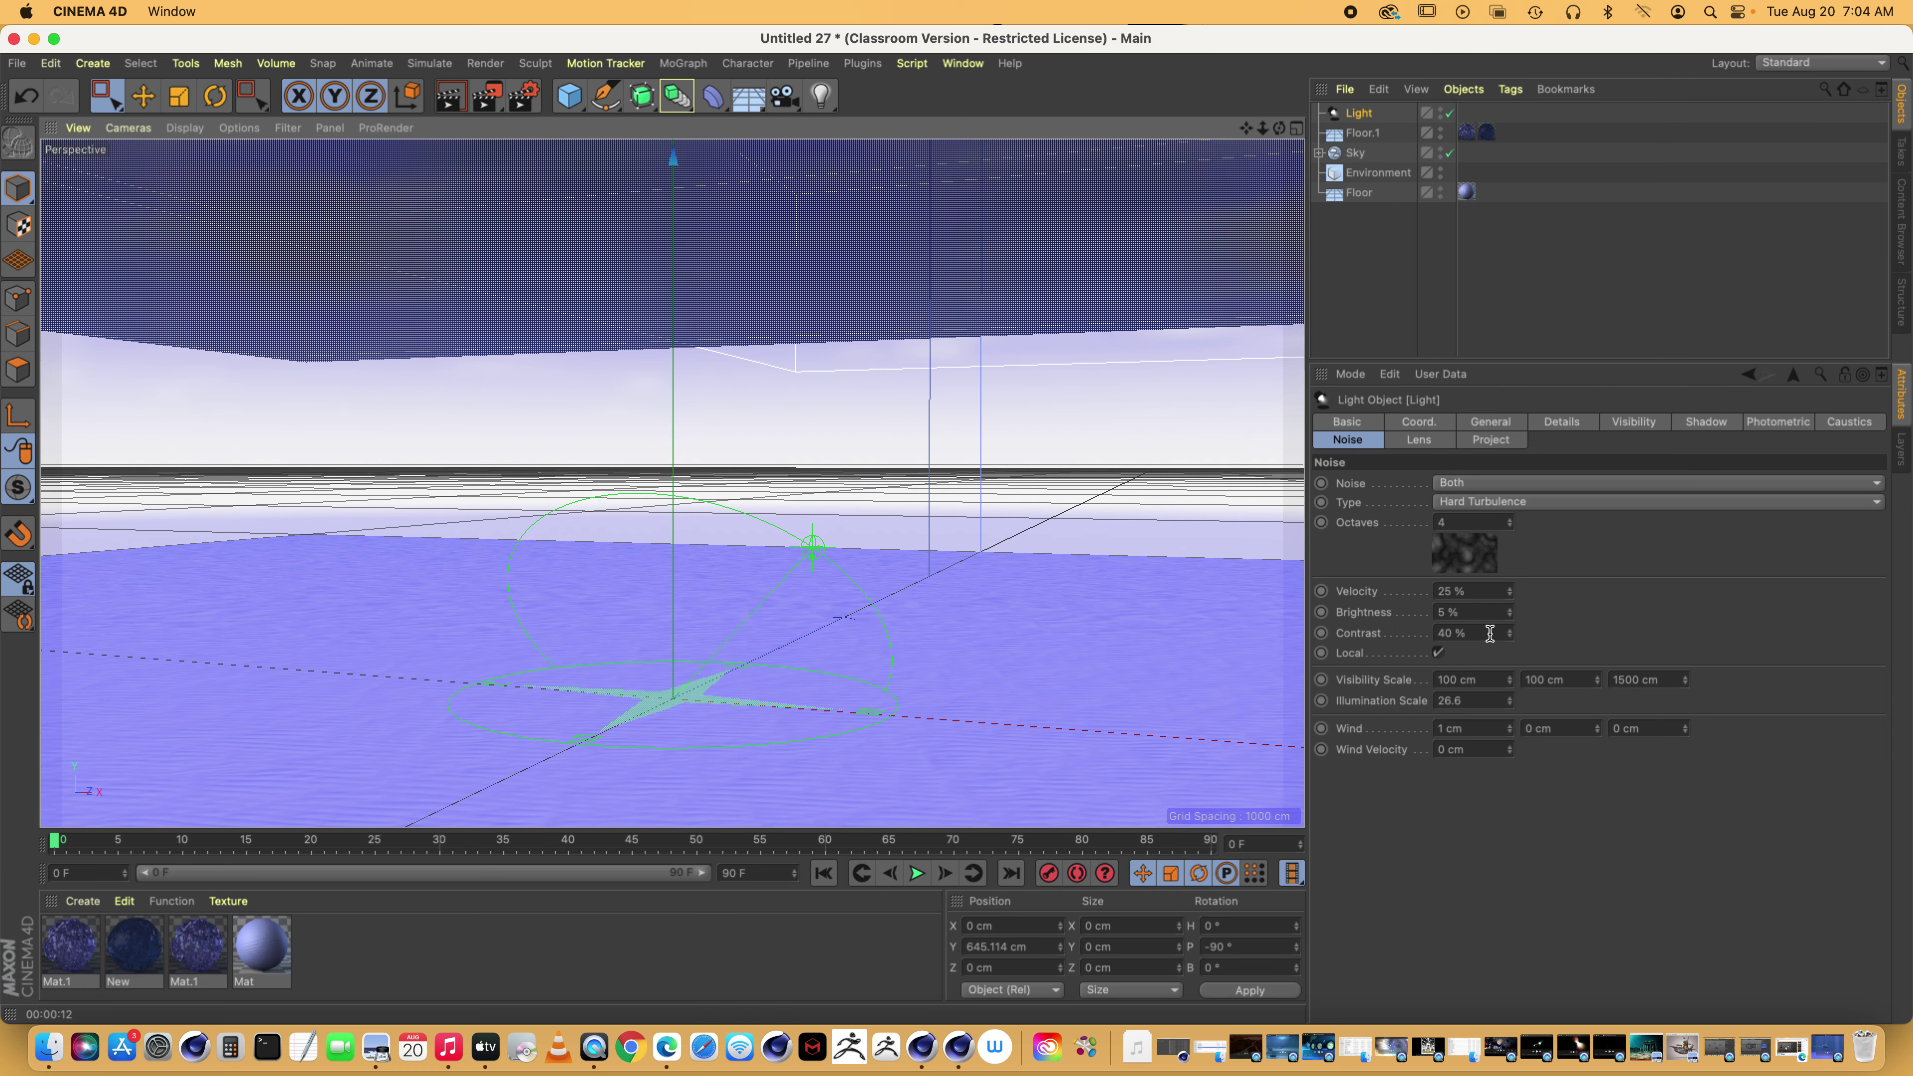
Raise the light's noise brightness to 18 % and contrast to 80 %, and stop the preview render
{"action": "left_click_drag", "start_coordinate": [1509, 634], "coordinate": [1514, 620]}
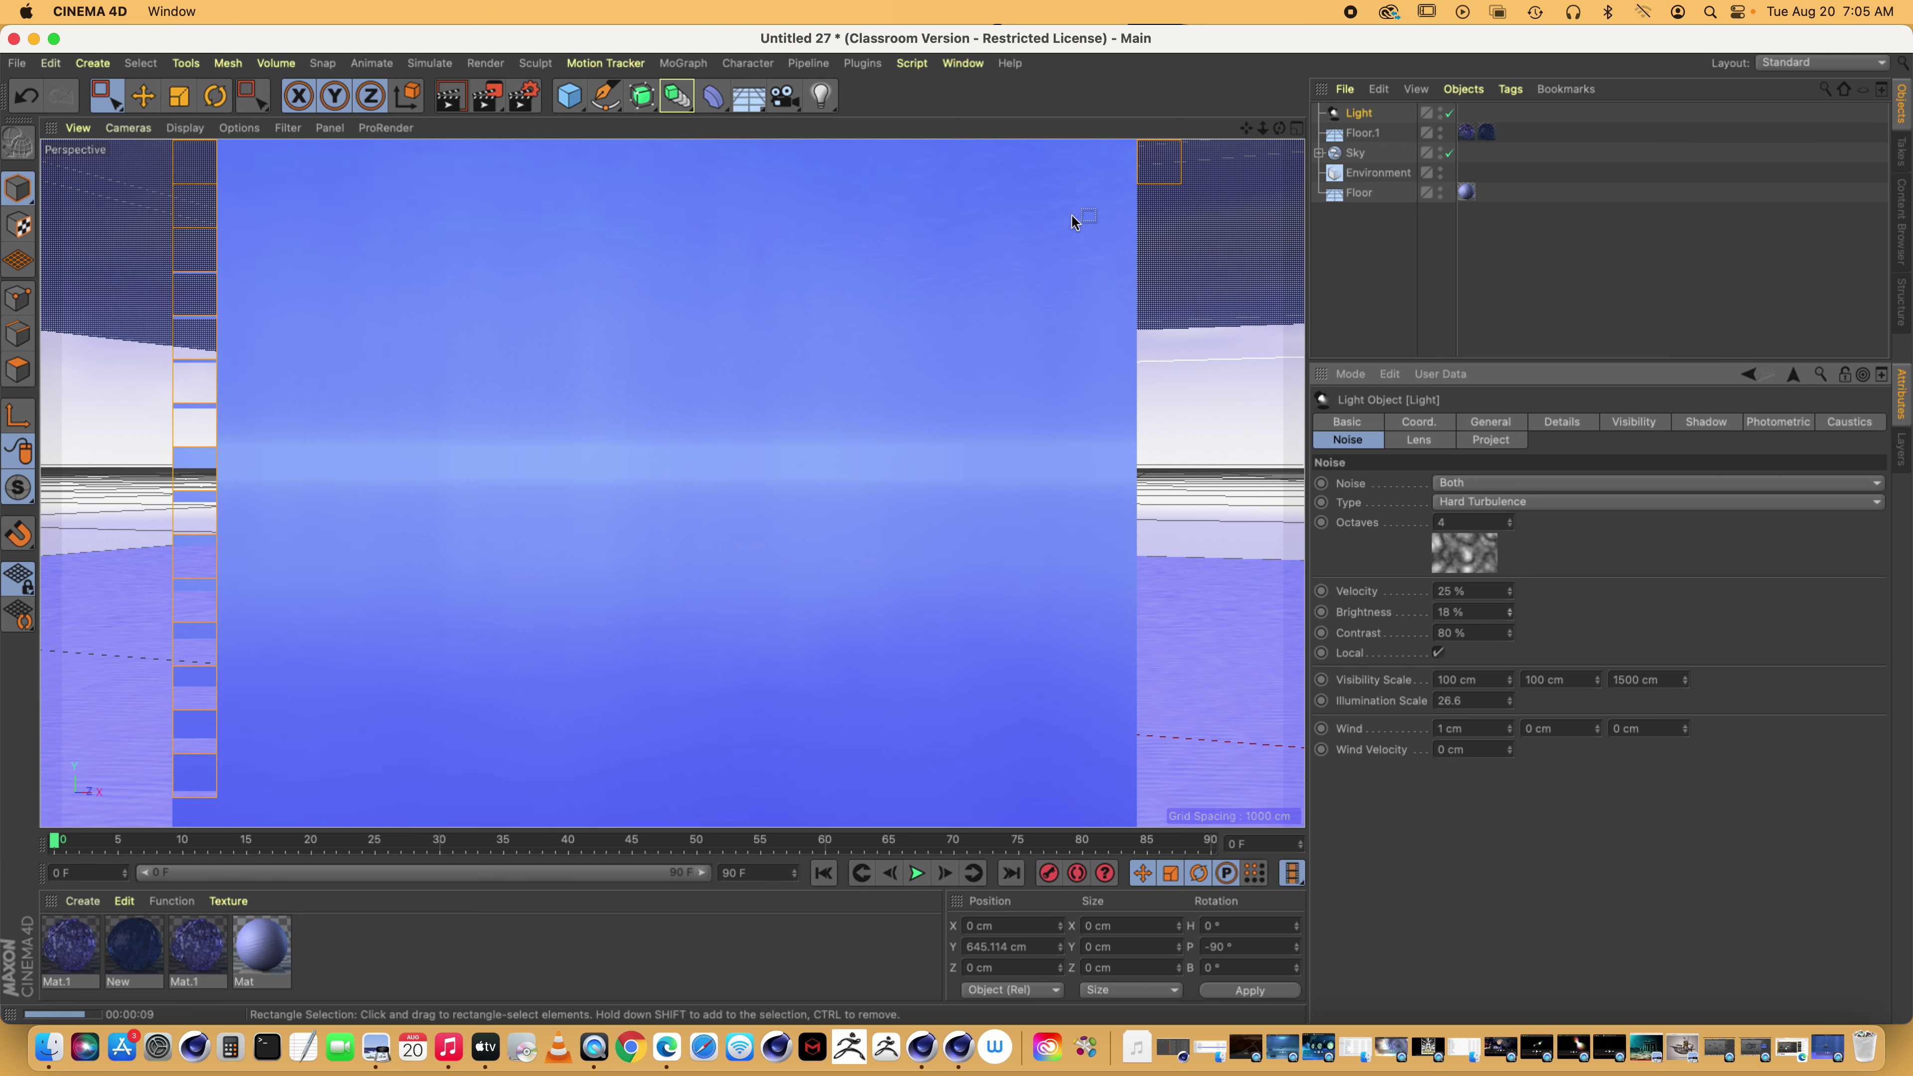
{"action": "key", "text": "Escape"}
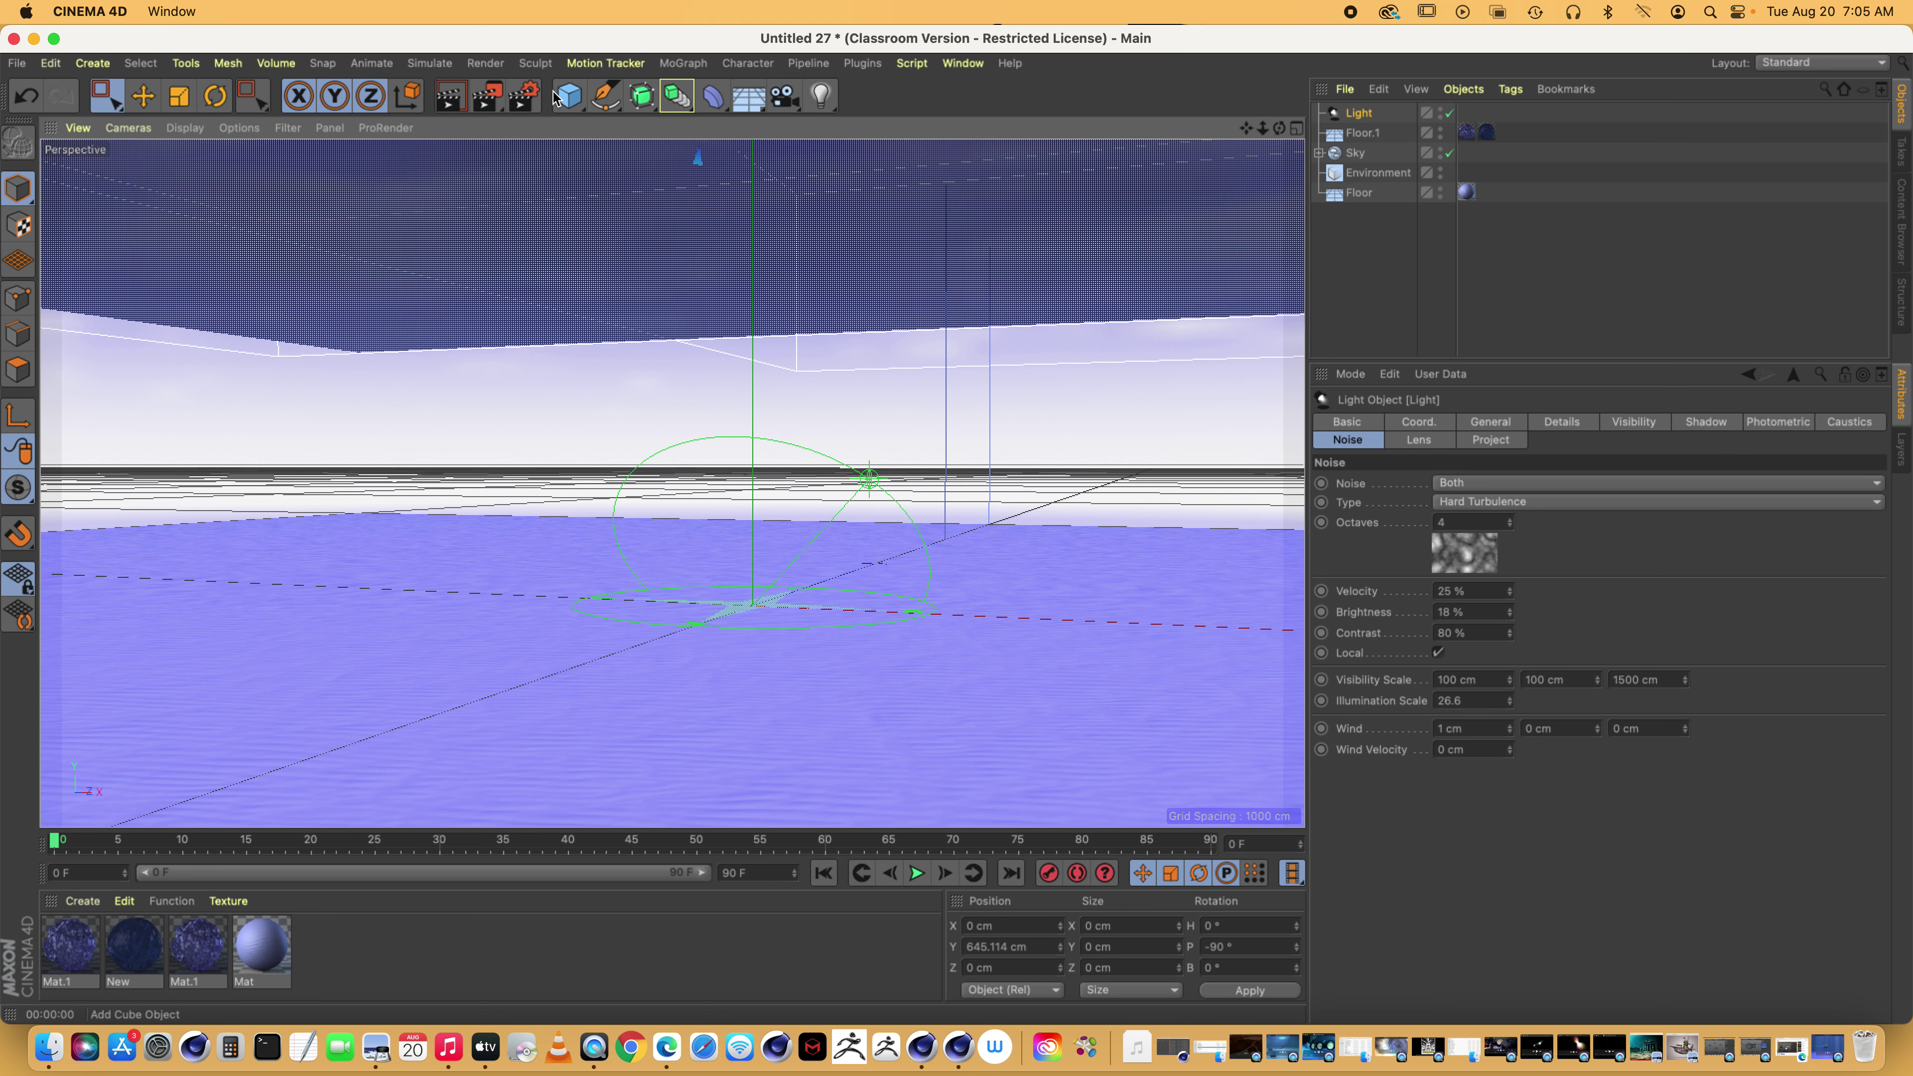
{"action": "left_click", "coordinate": [569, 96]}
{"action": "left_click", "coordinate": [720, 130]}
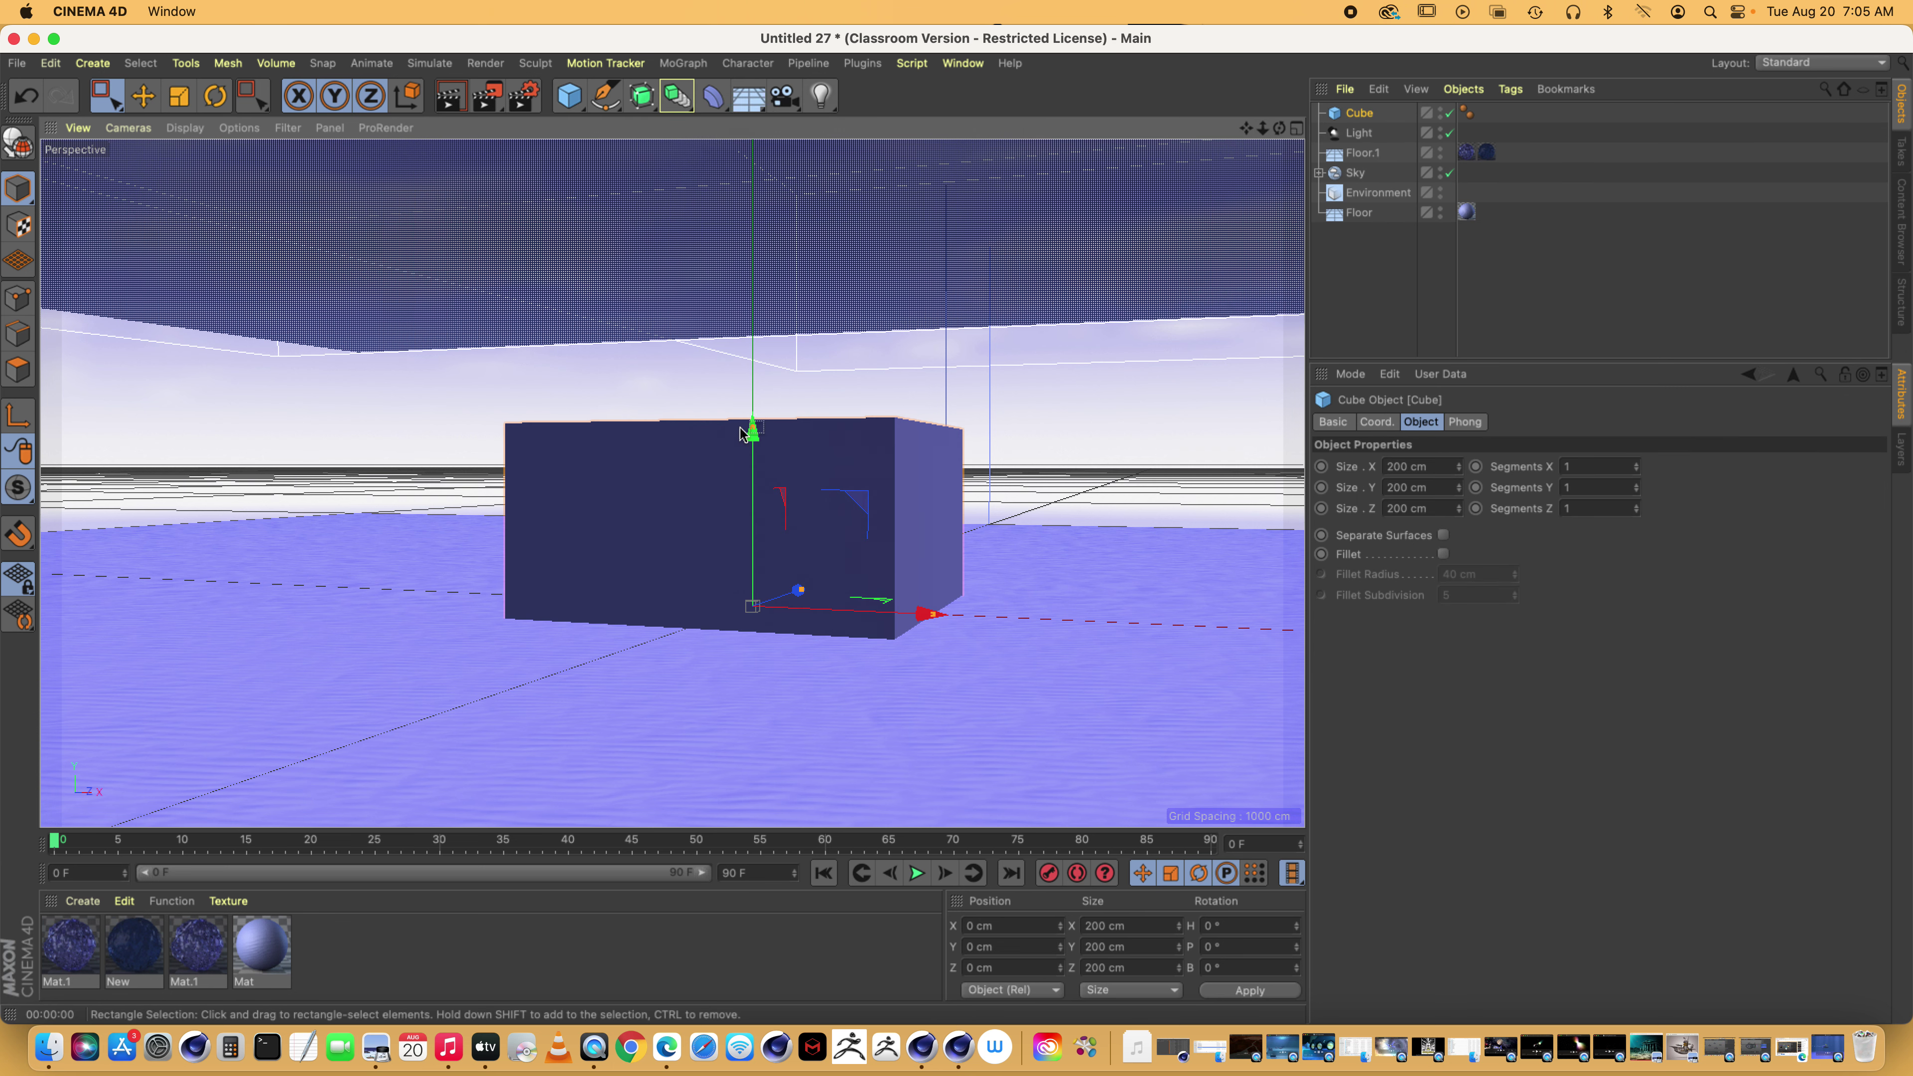
{"action": "scroll", "coordinate": [672, 483], "scroll_direction": "down", "scroll_amount": 6}
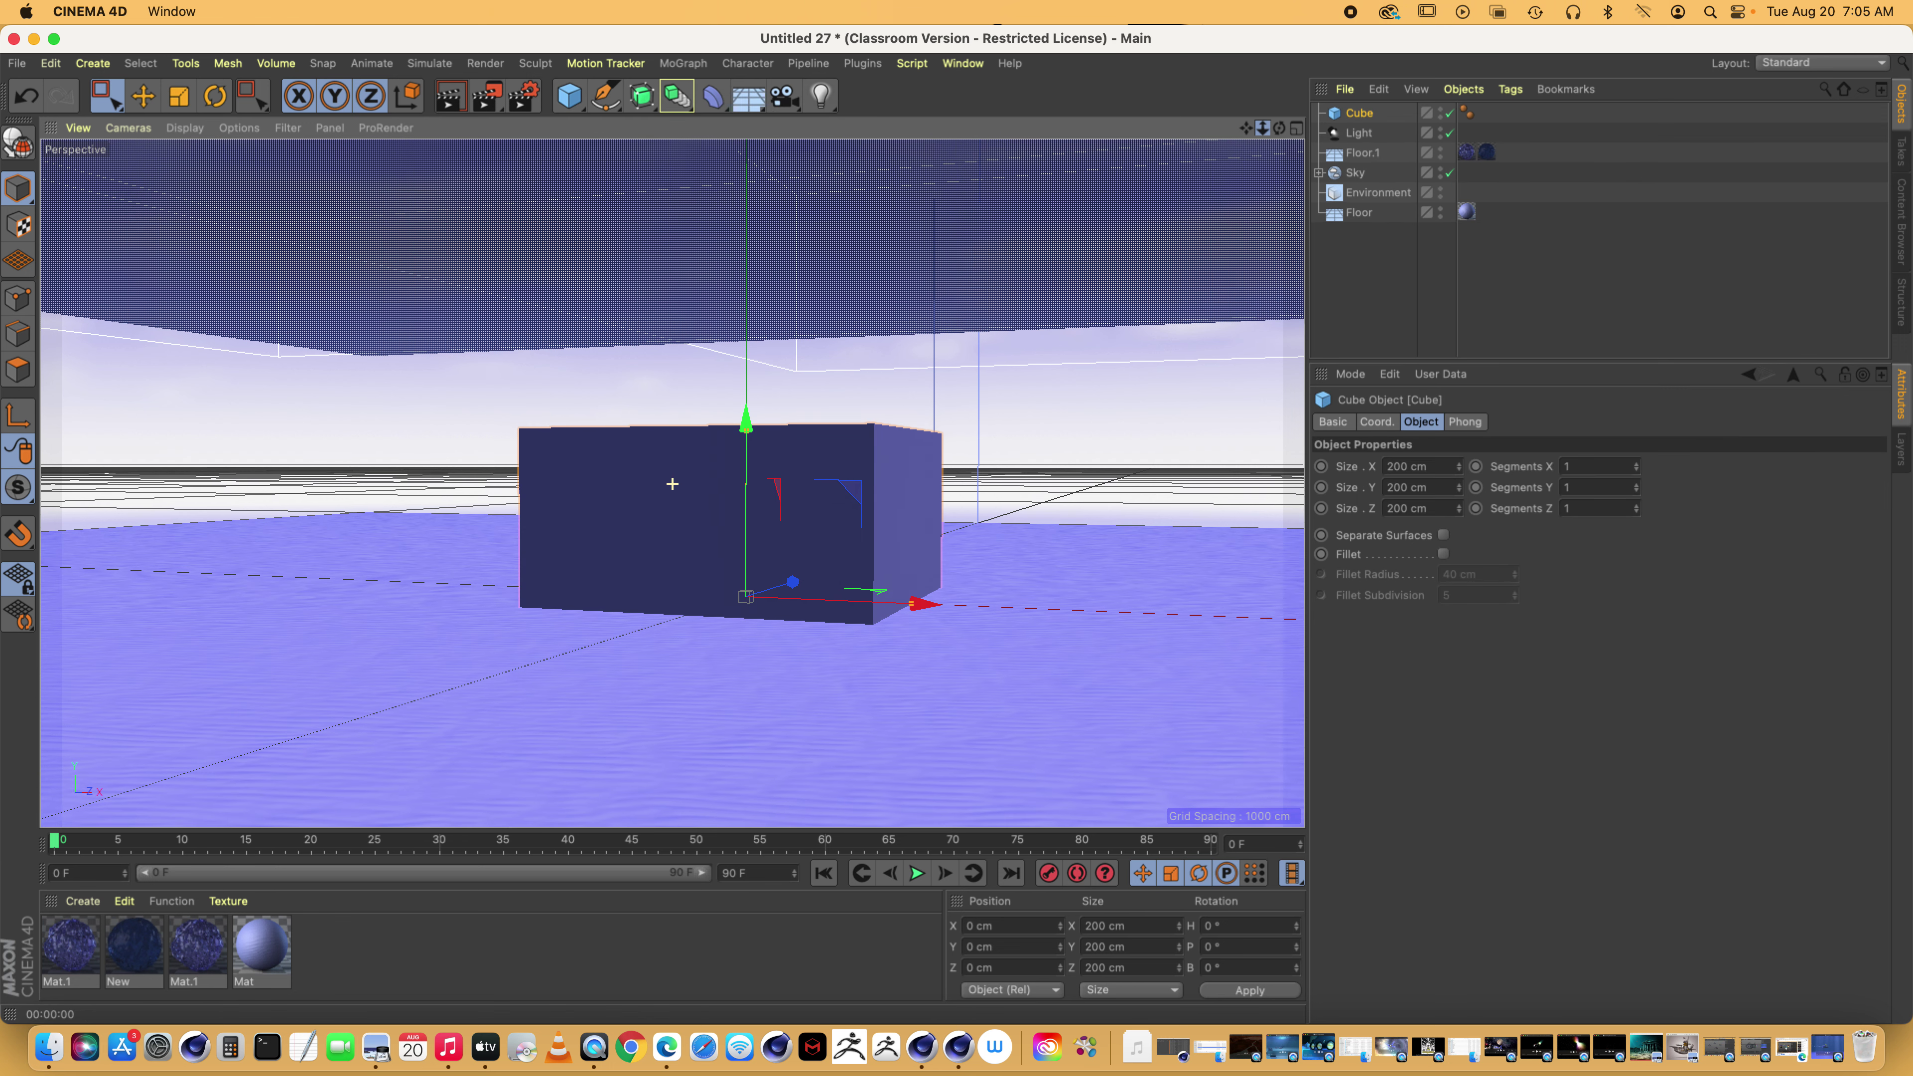
{"action": "scroll", "coordinate": [672, 483], "scroll_direction": "down", "scroll_amount": 5}
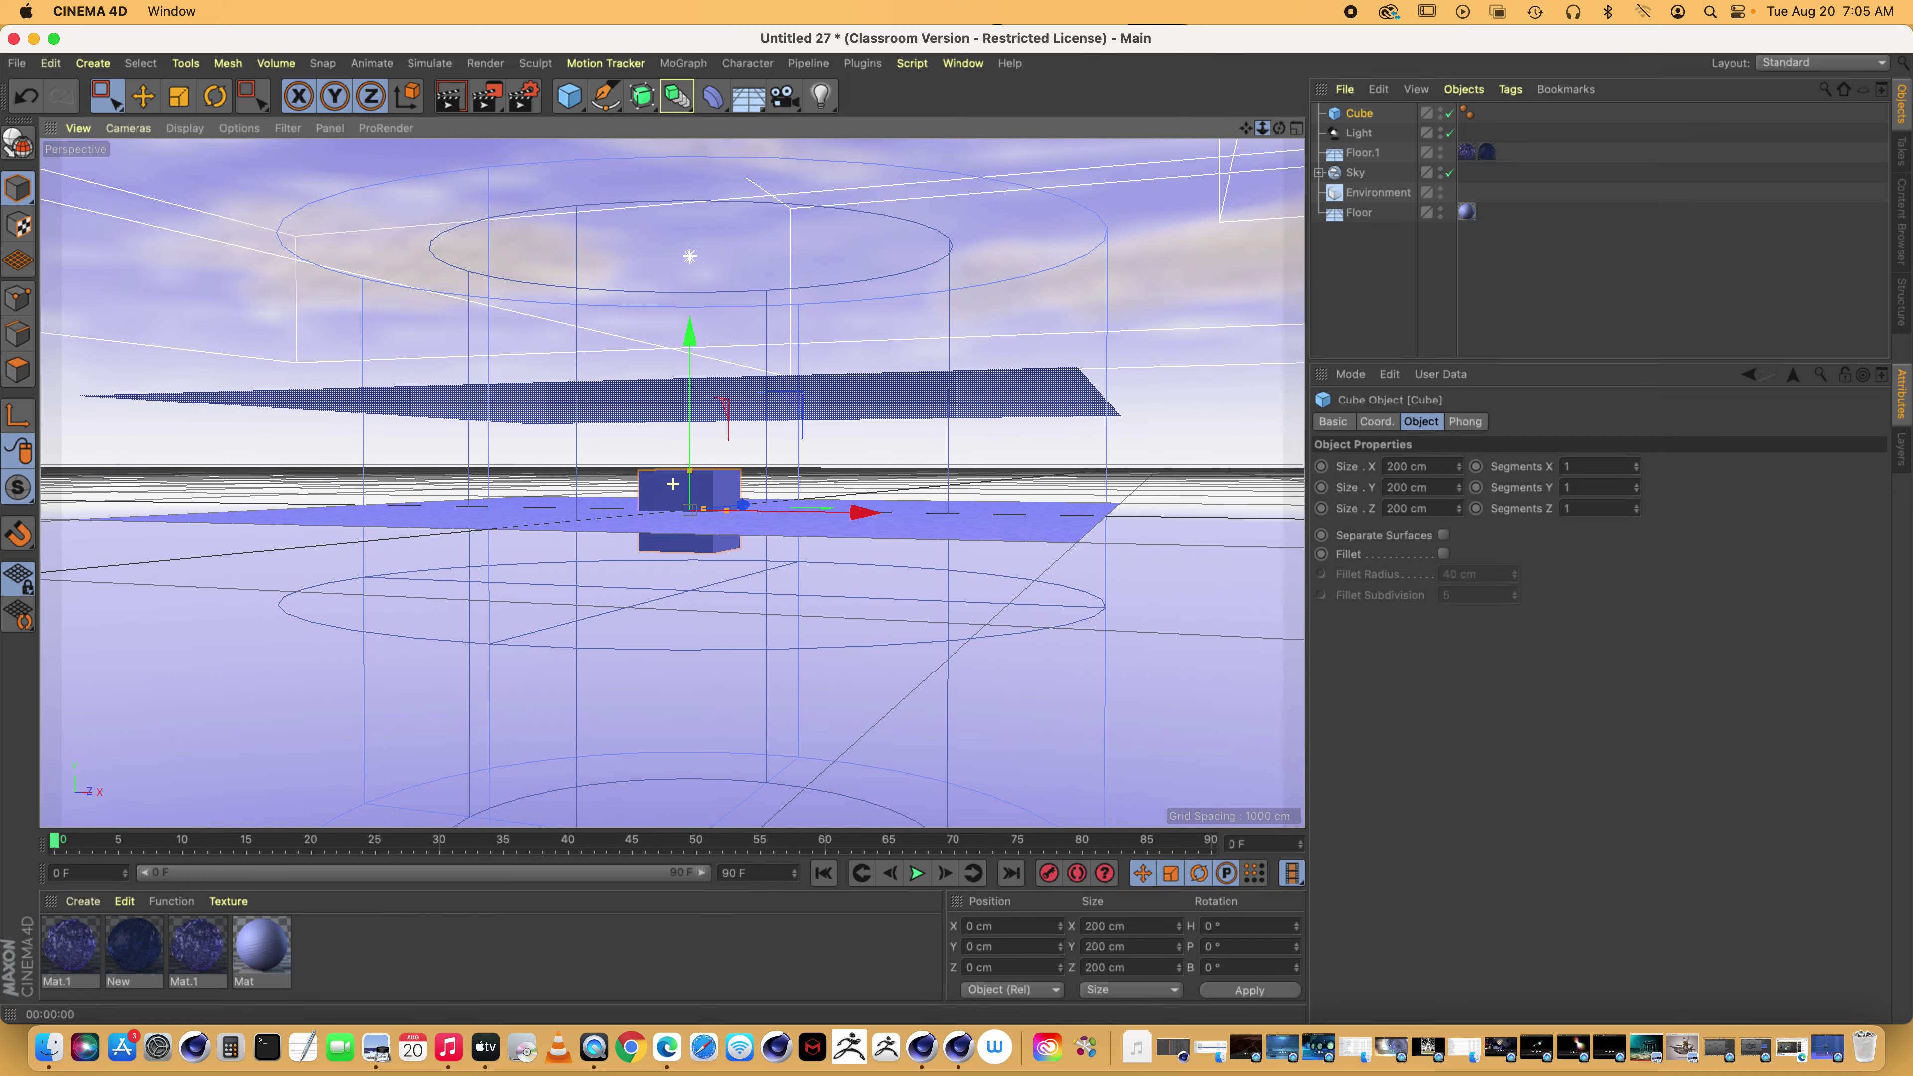
{"action": "scroll", "coordinate": [672, 484], "scroll_direction": "down", "scroll_amount": 1}
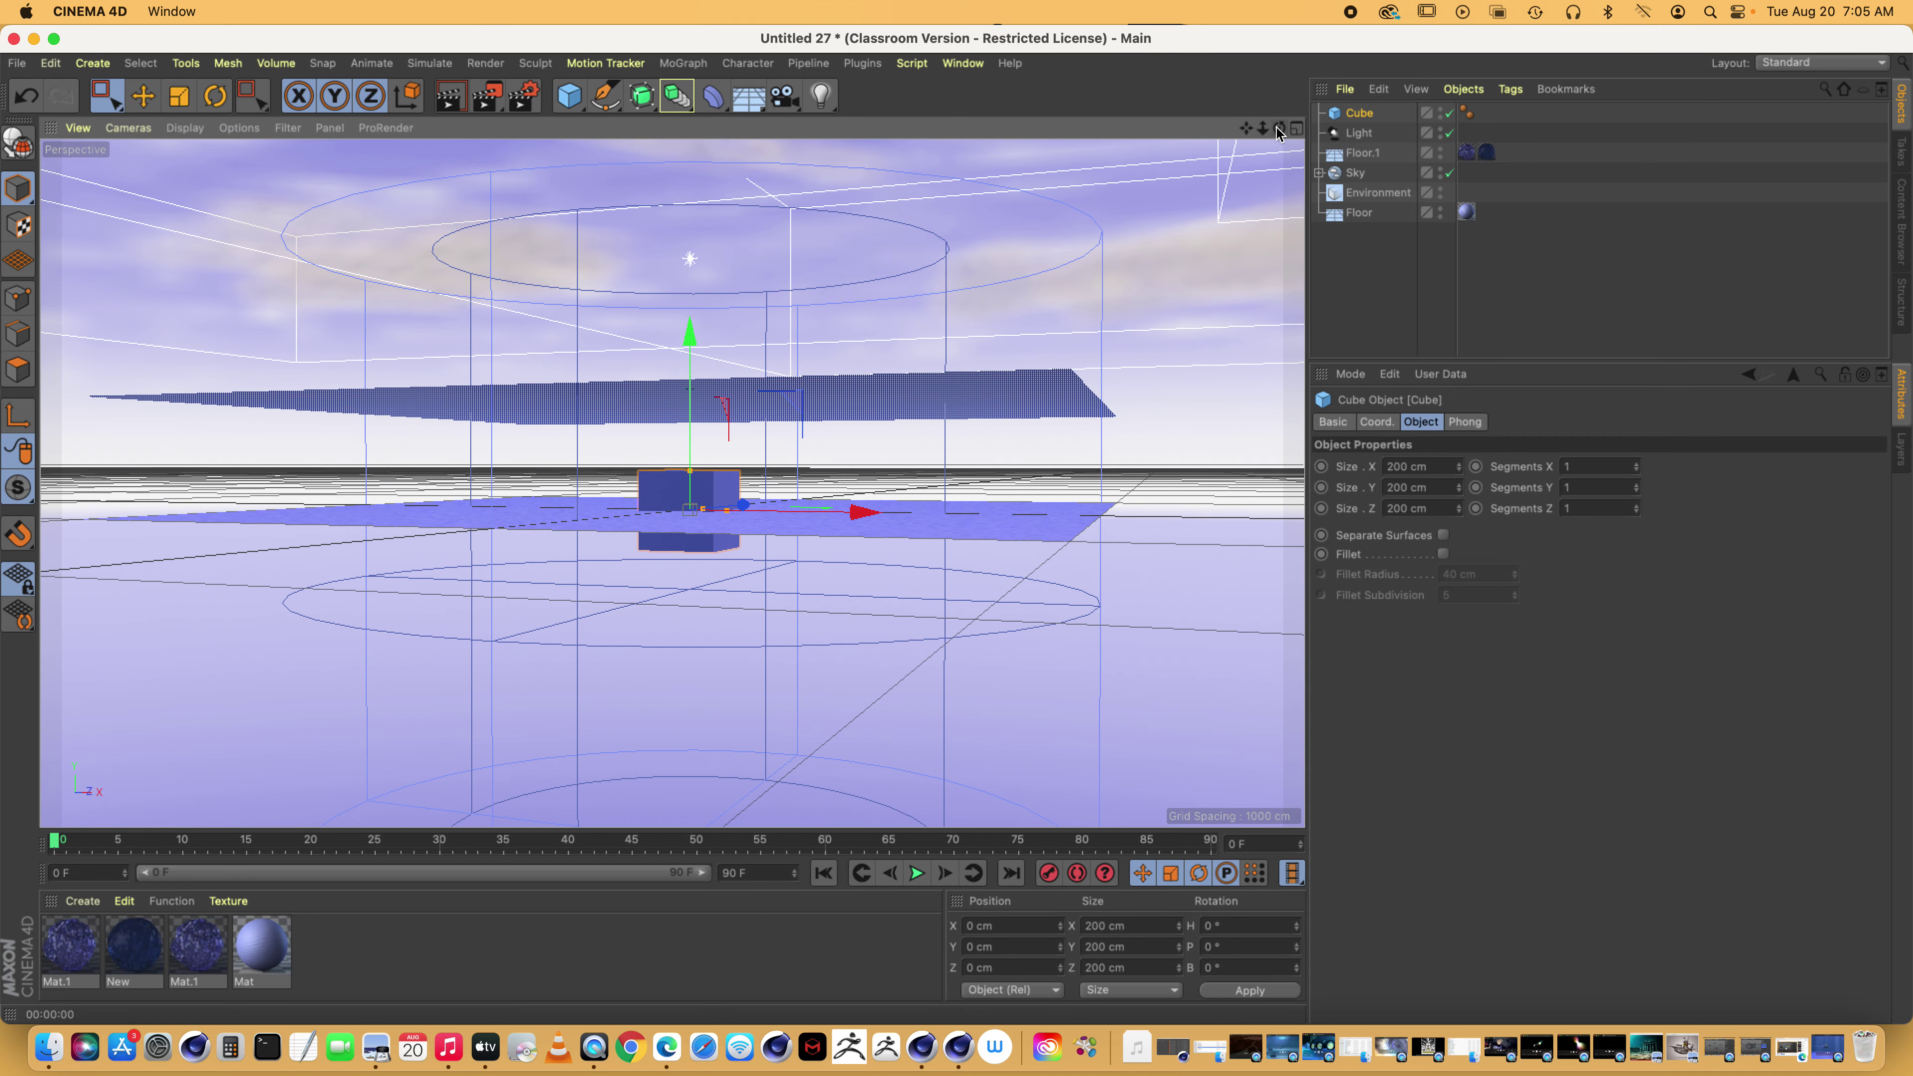
{"action": "left_click_drag", "start_coordinate": [1267, 130], "coordinate": [1314, 132]}
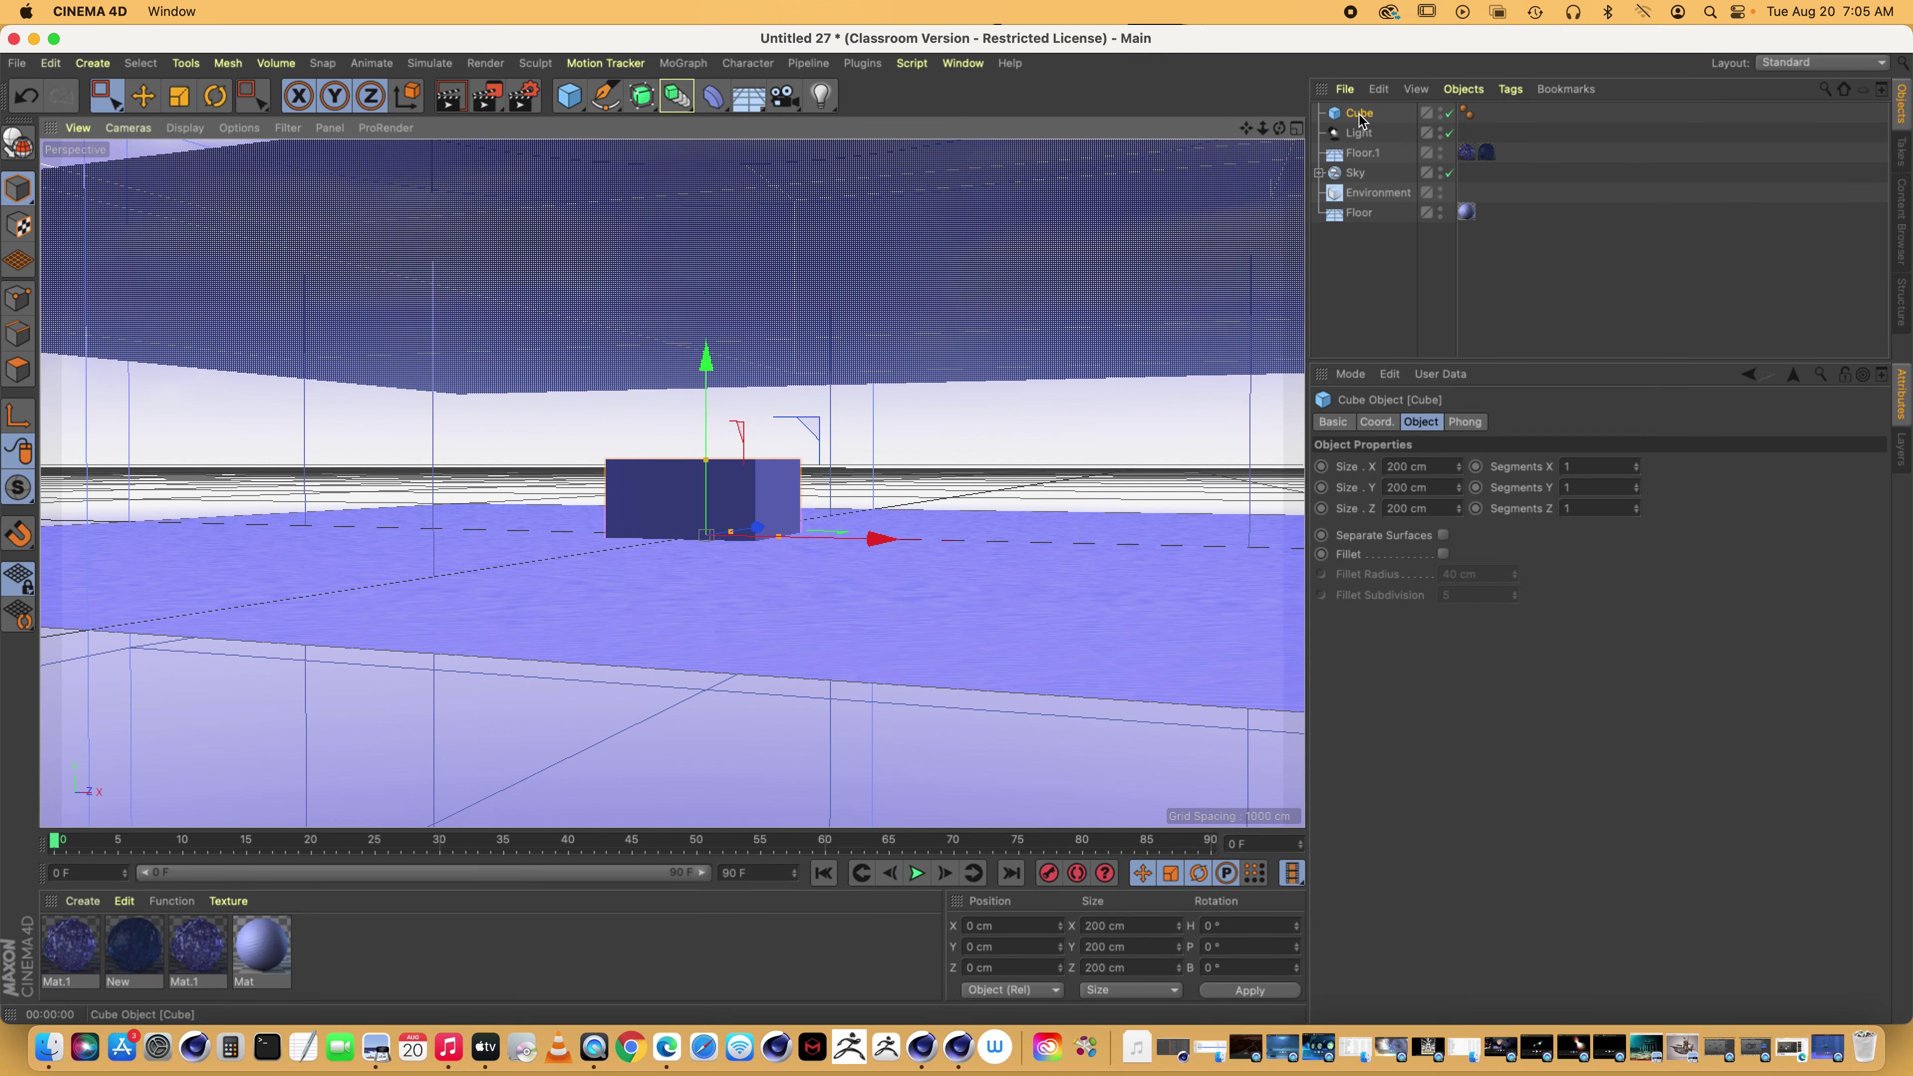
{"action": "key", "text": "Delete"}
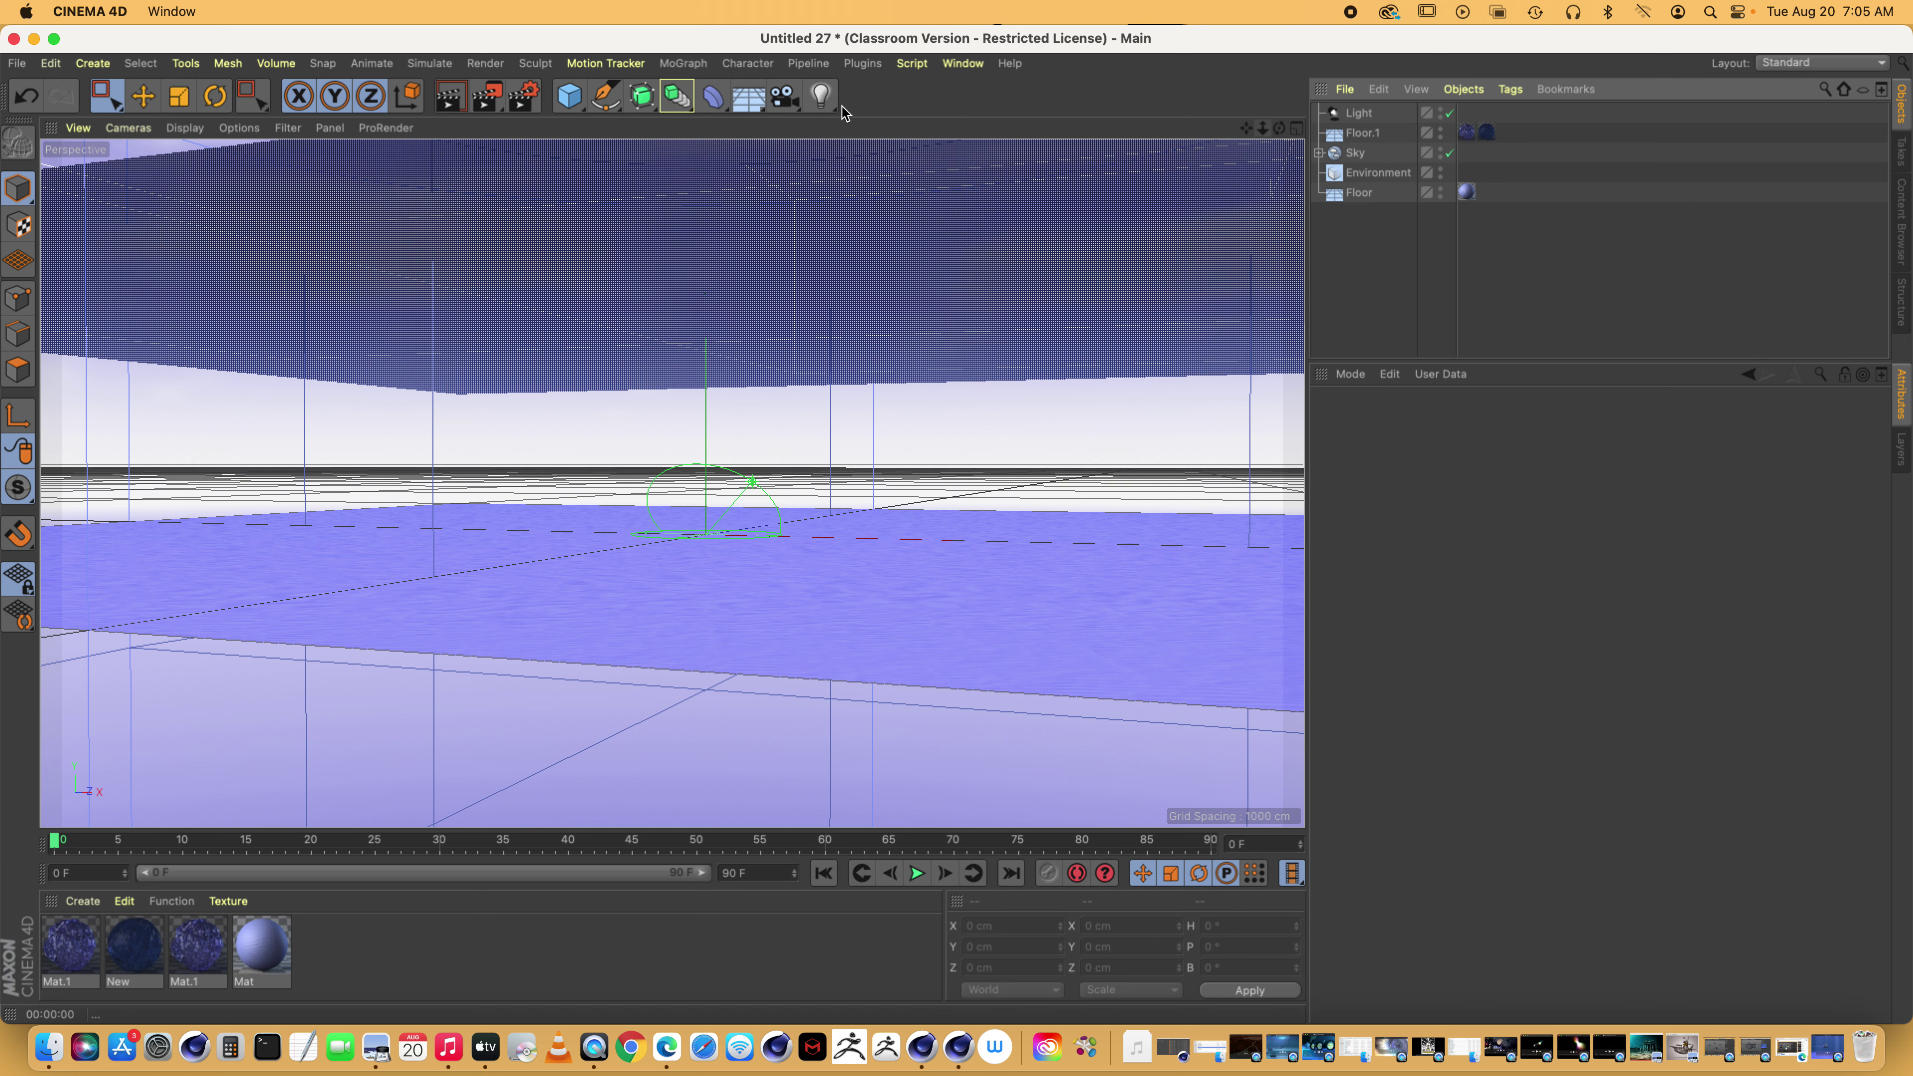
Switch to the underwater2023 h.c4d project and examine its light's noise, detail and visibility settings
{"action": "left_click", "coordinate": [967, 63]}
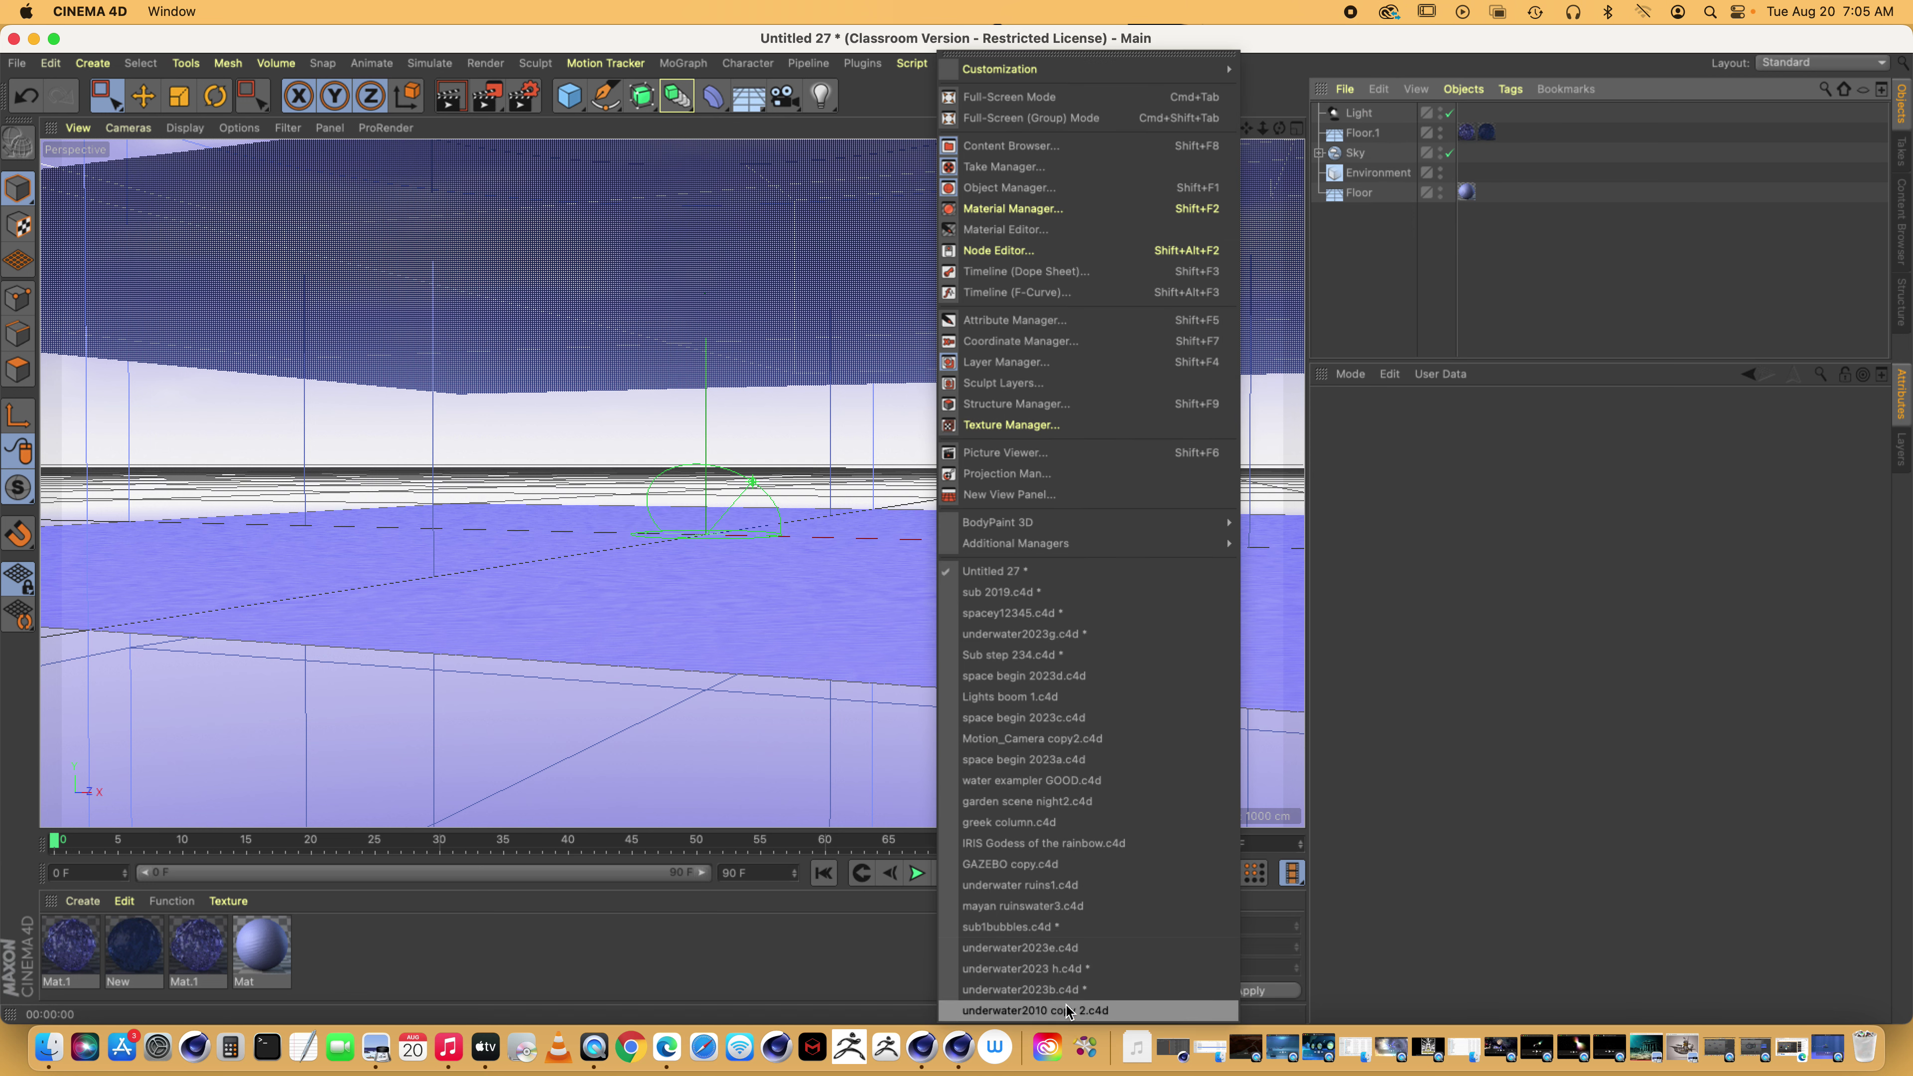
{"action": "left_click", "coordinate": [1053, 969]}
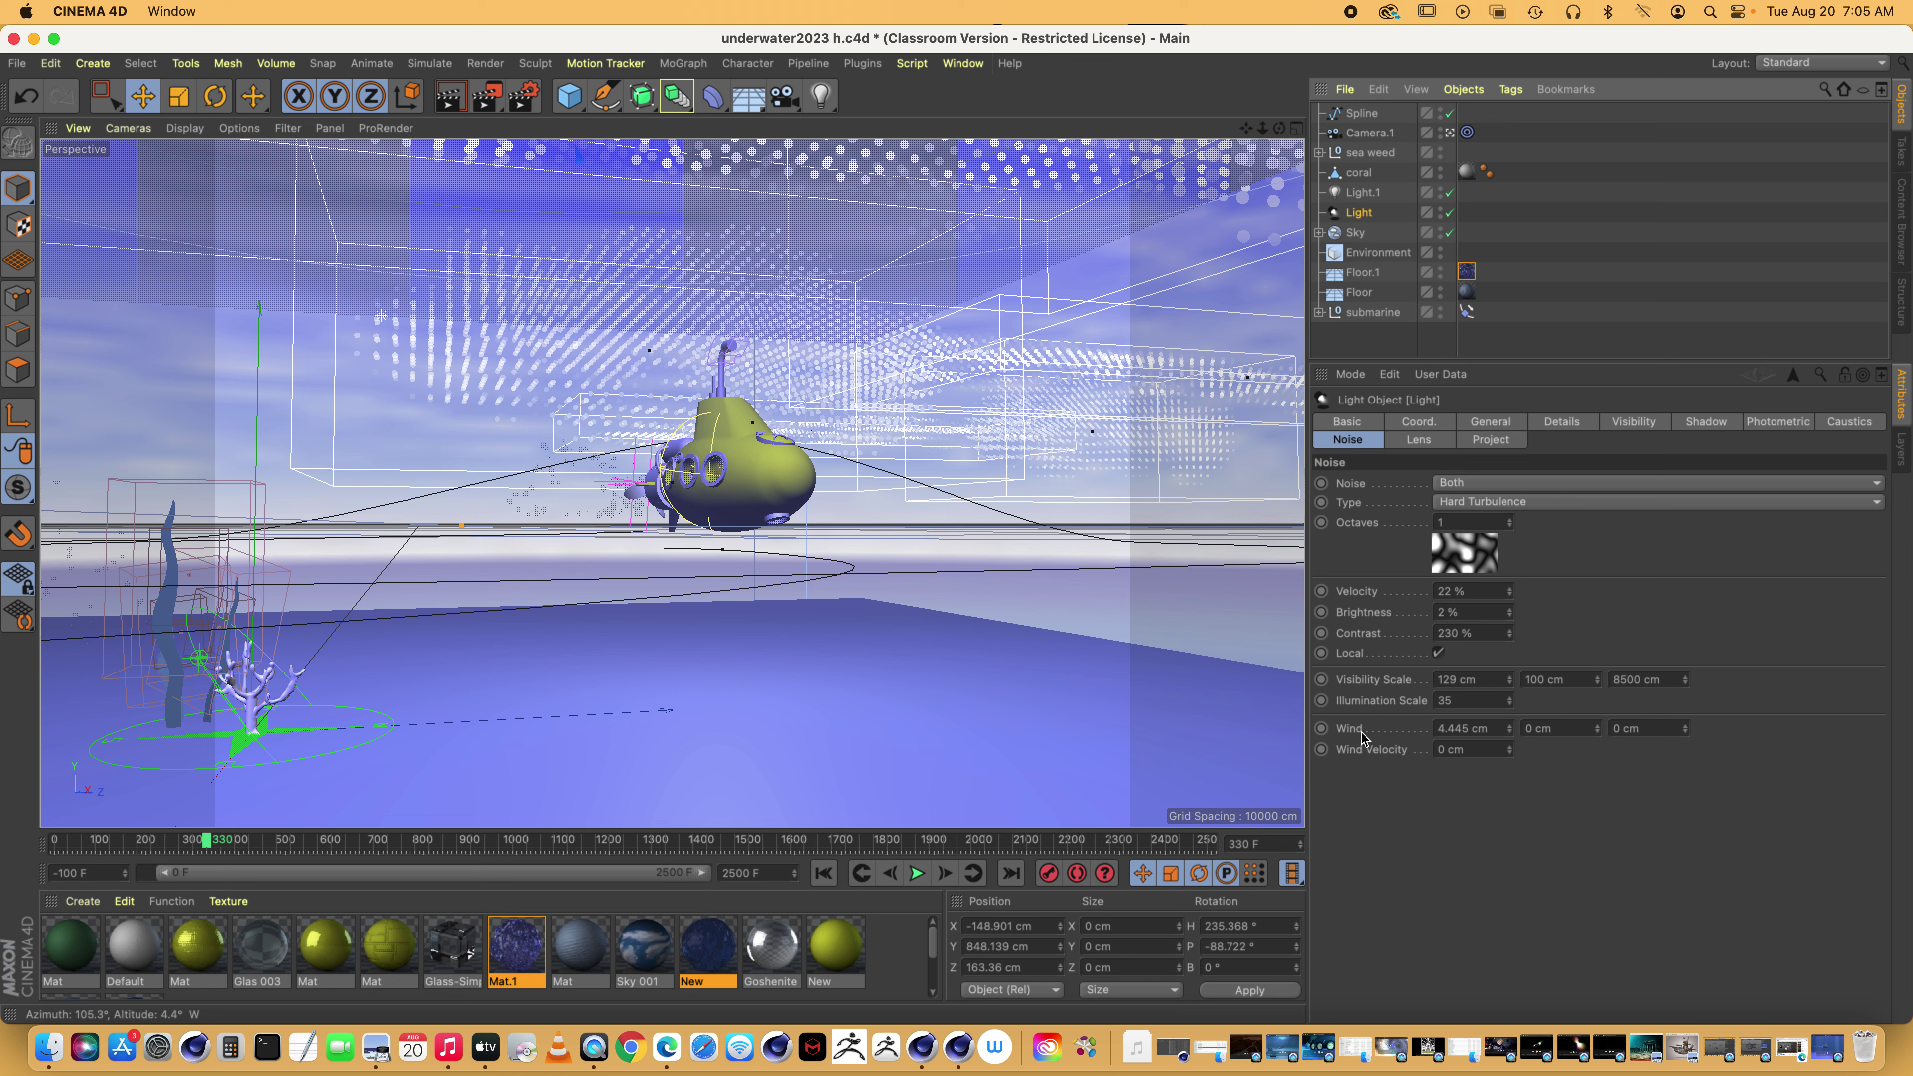
{"action": "left_click", "coordinate": [1557, 424]}
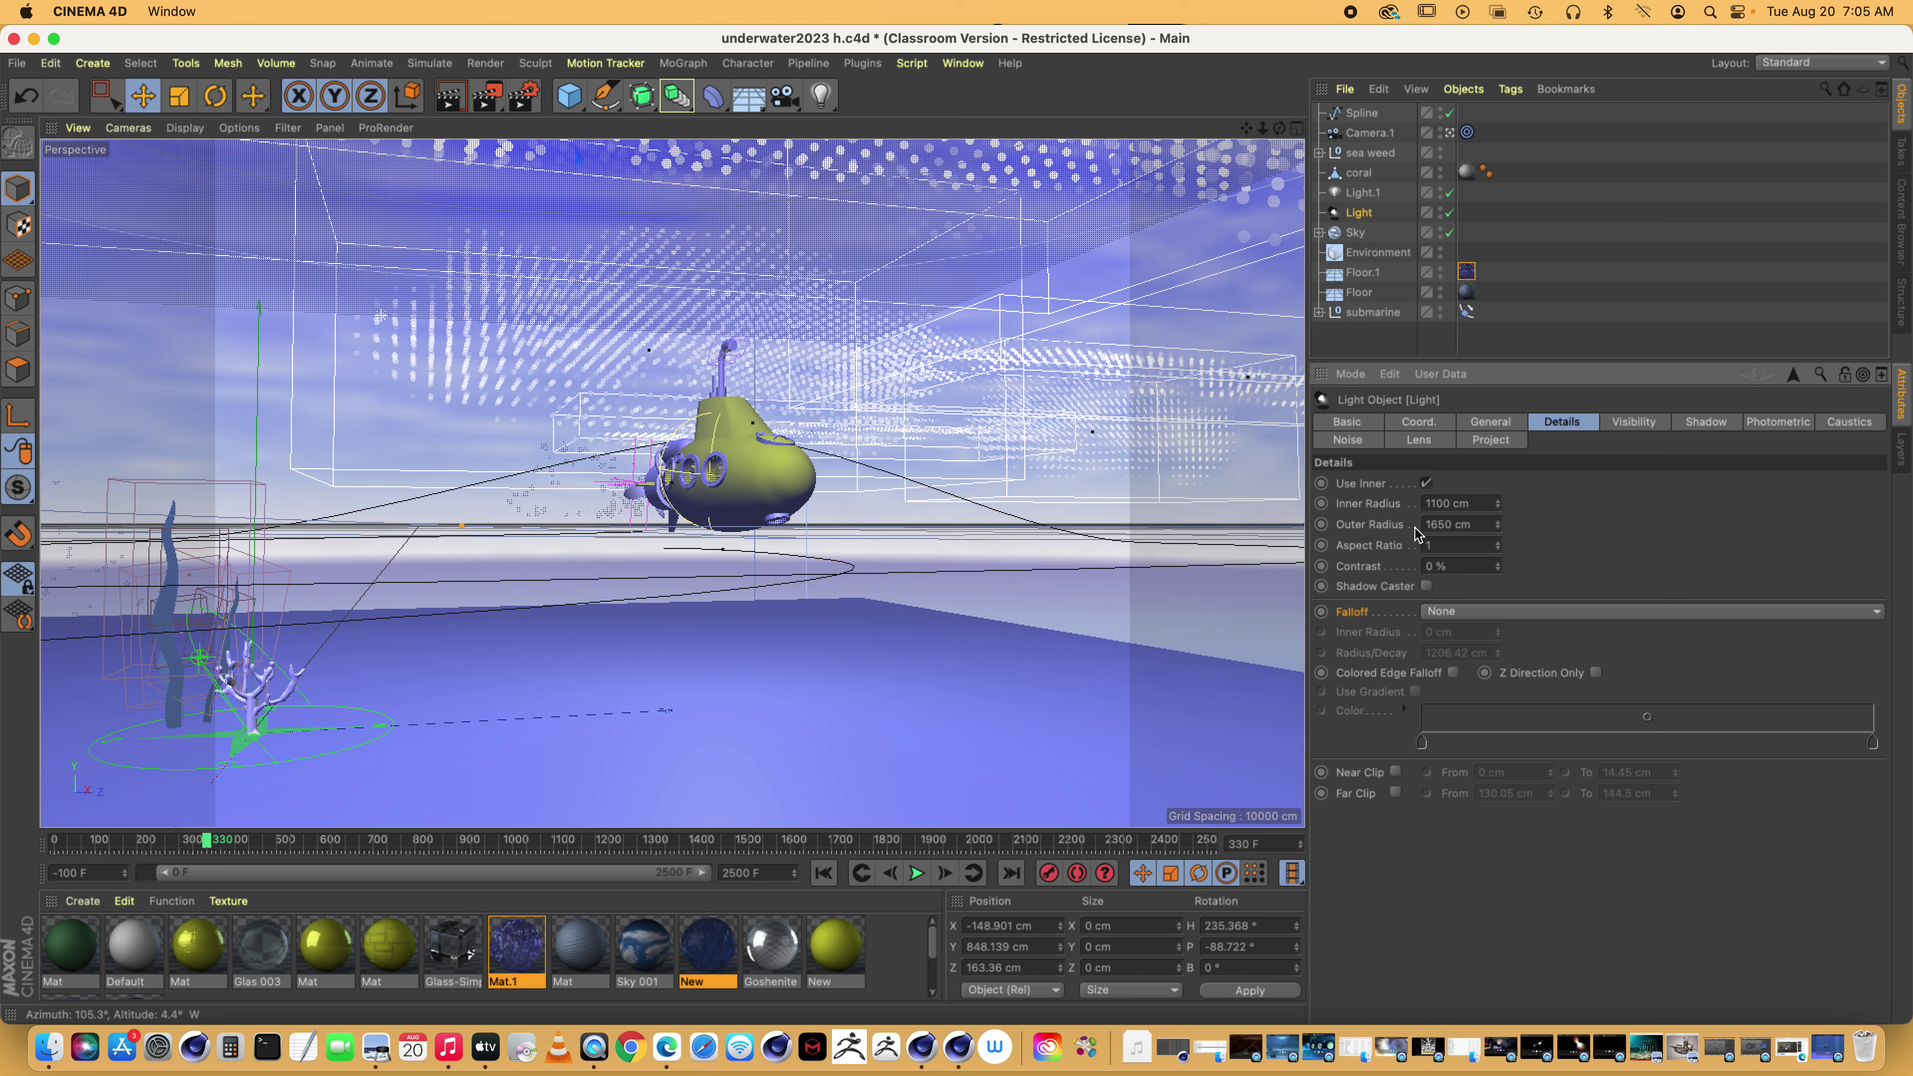
{"action": "left_click", "coordinate": [1634, 423]}
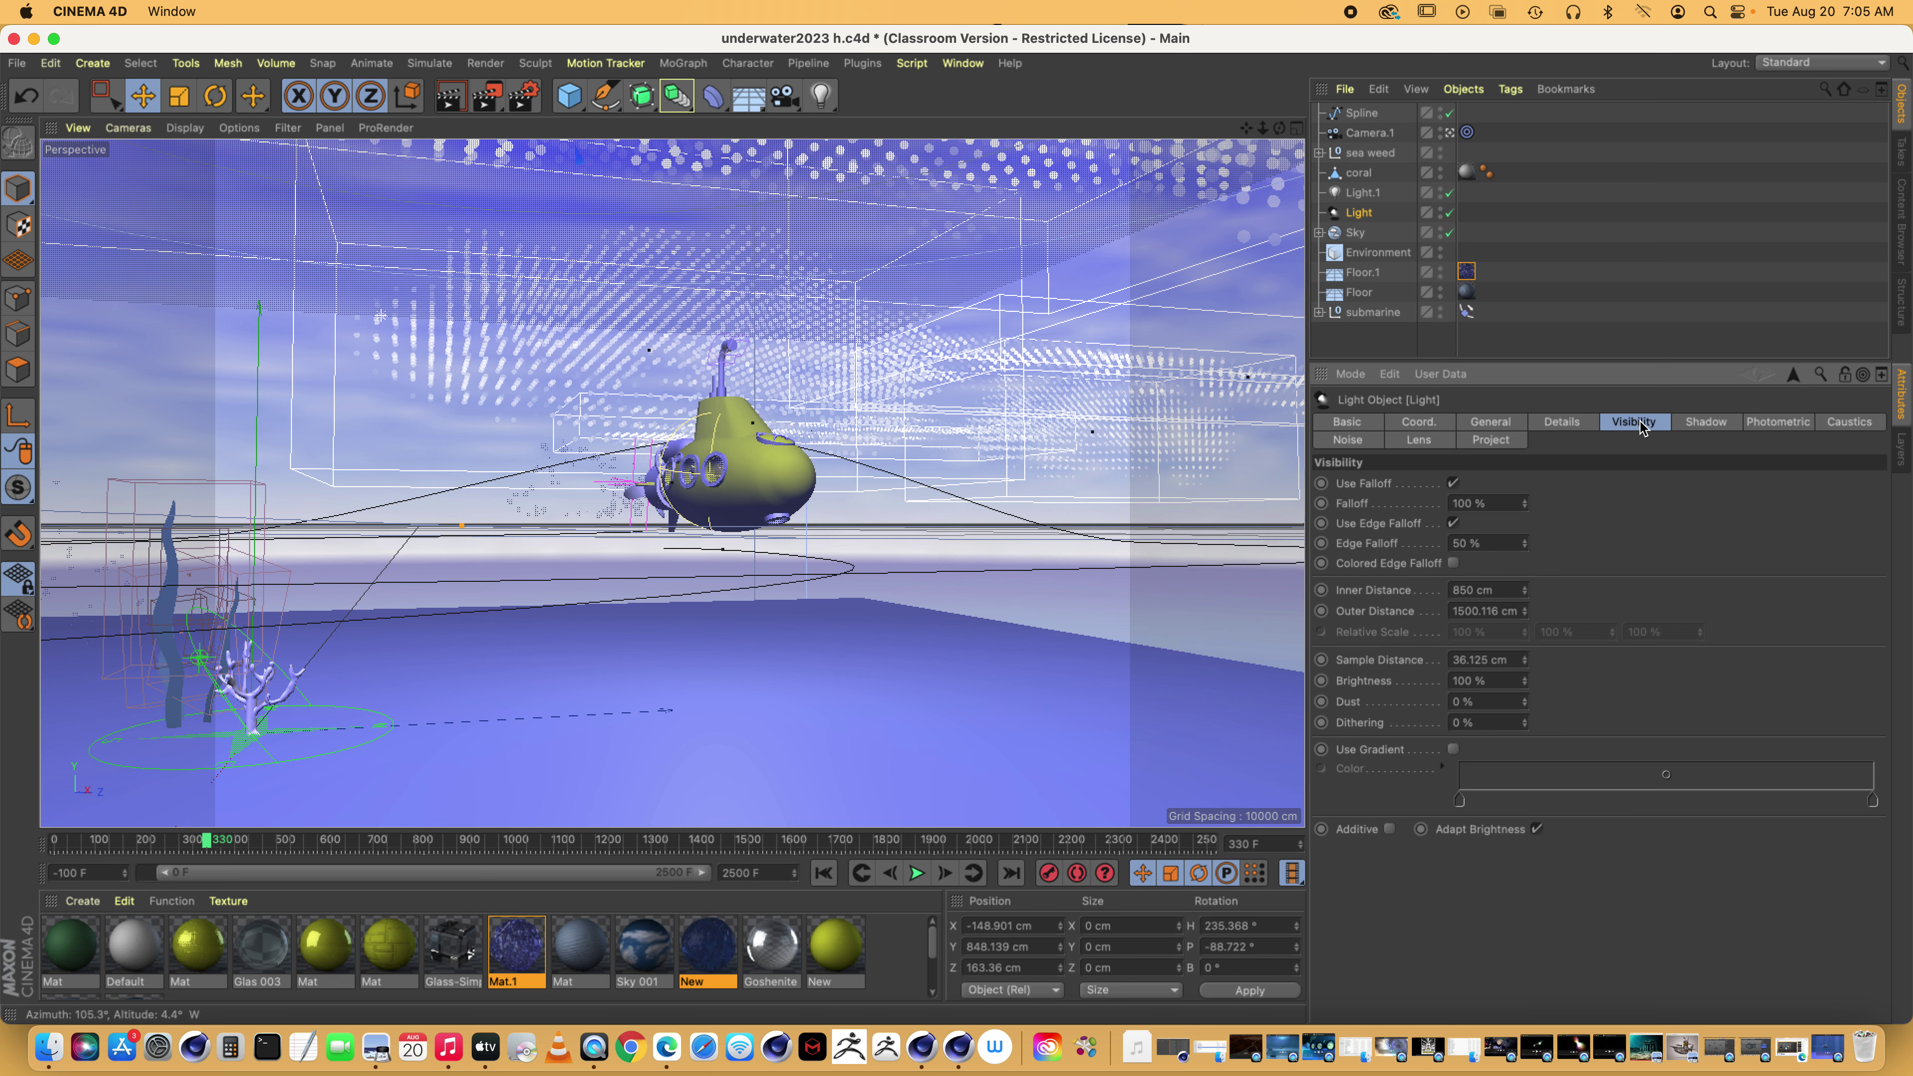
Return to the Untitled 27 project and set the light's inner radius to 1000 cm and outer radius to 1700 cm
{"action": "left_click", "coordinate": [962, 63]}
{"action": "mouse_move", "coordinate": [960, 68]}
{"action": "left_click", "coordinate": [988, 571]}
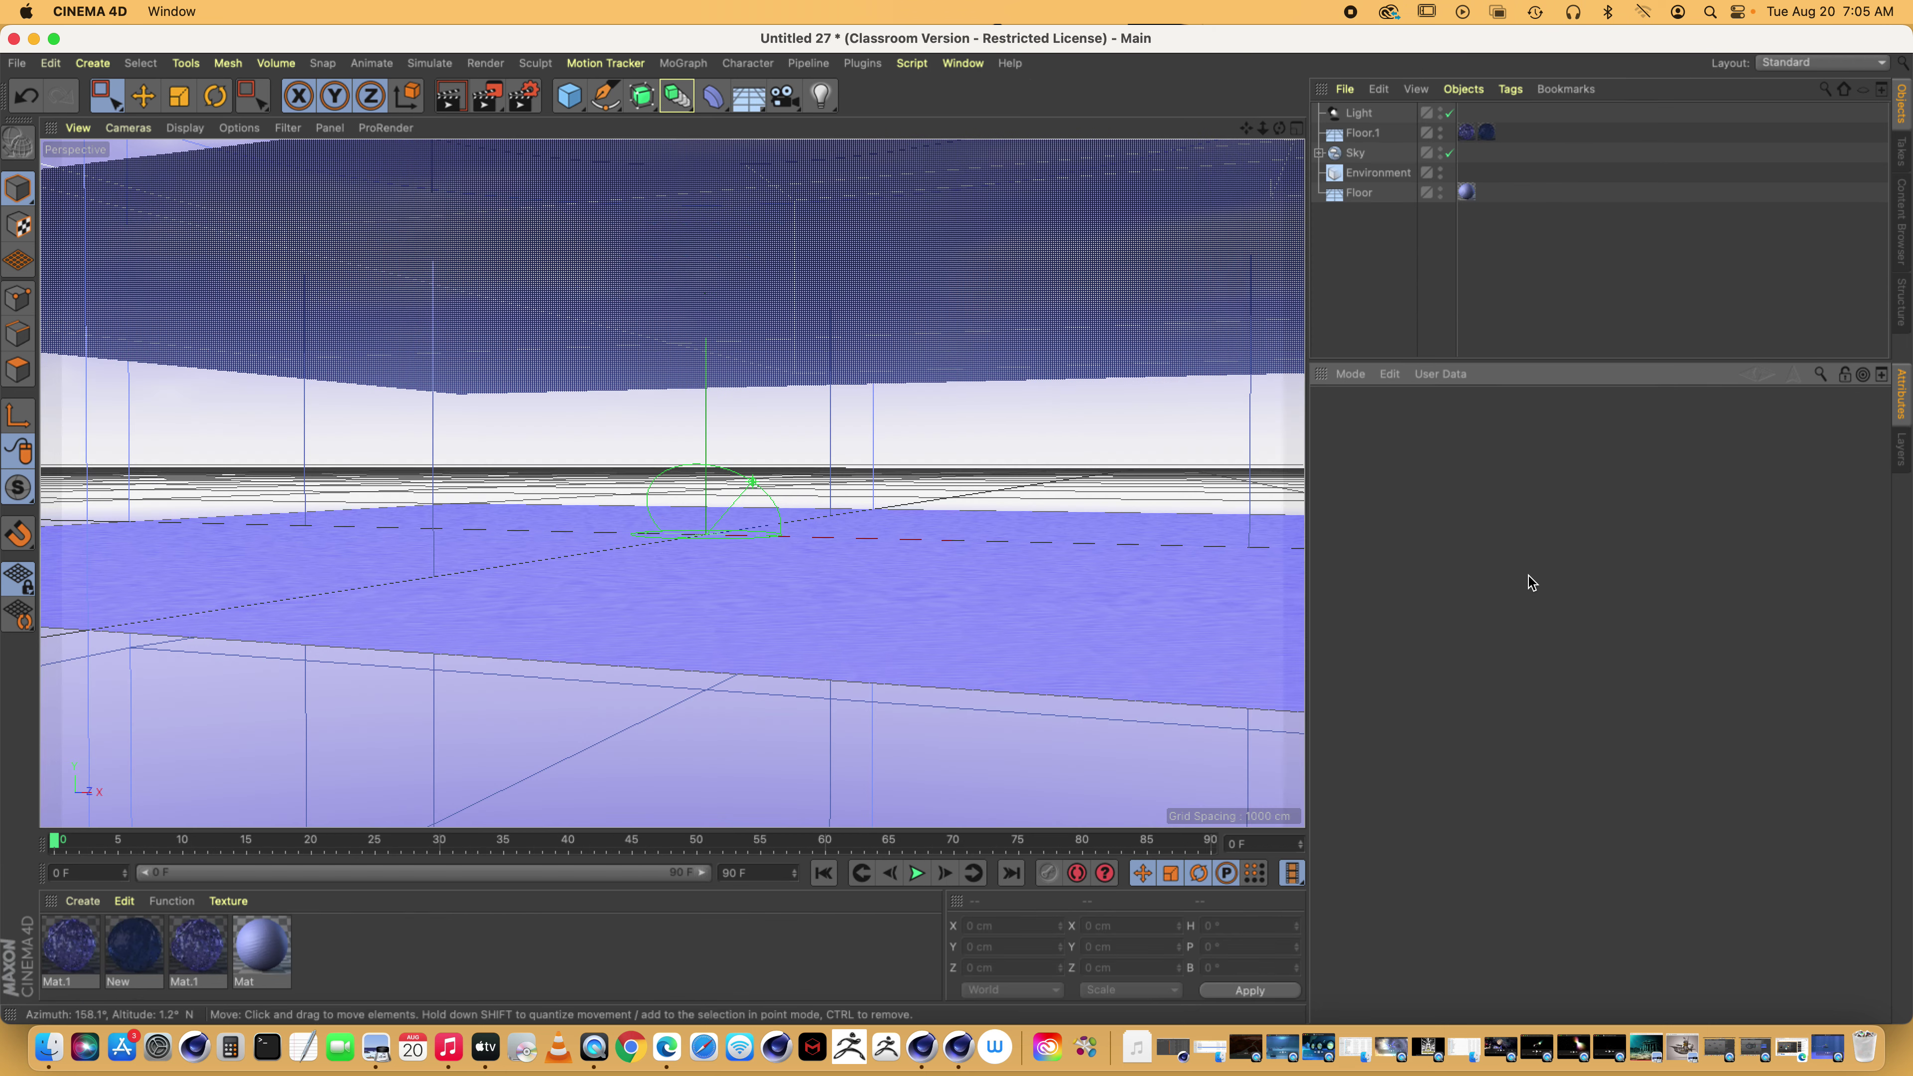
{"action": "left_click", "coordinate": [1358, 113]}
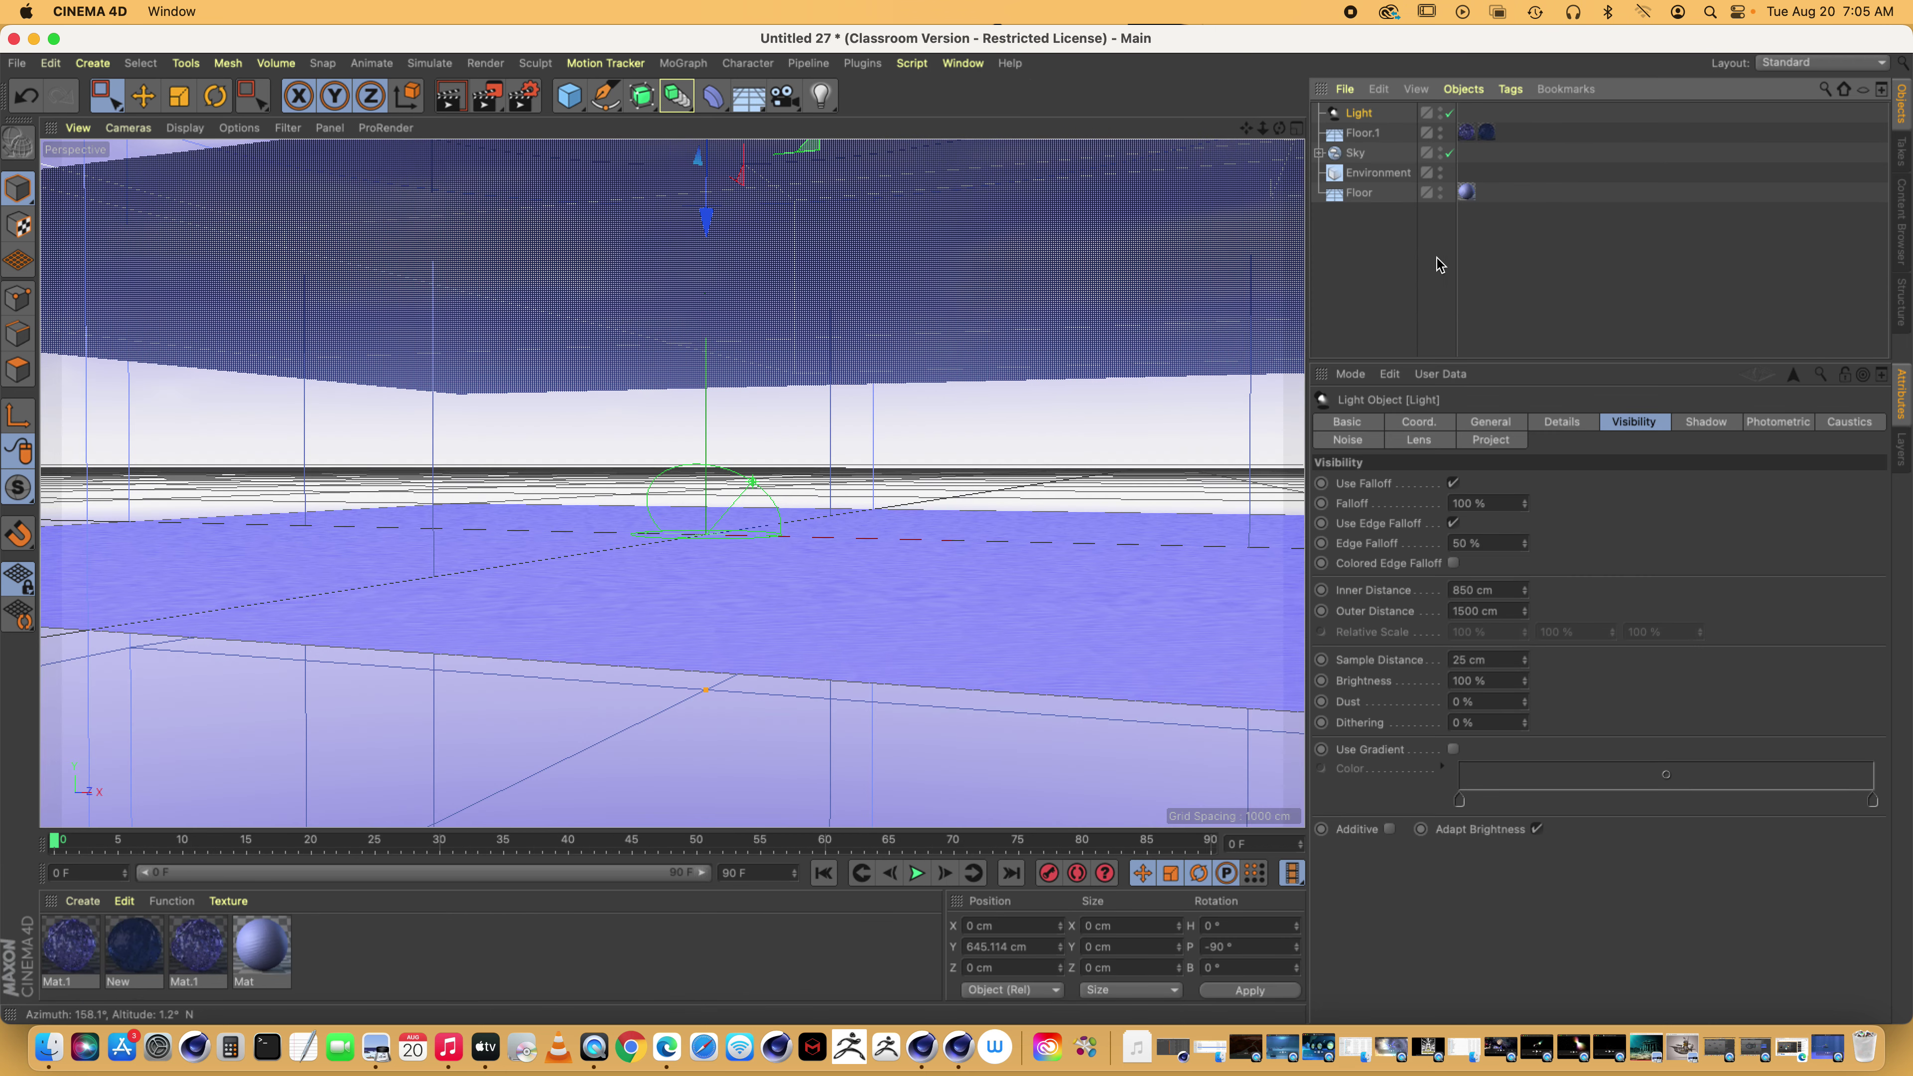
{"action": "left_click_drag", "start_coordinate": [1505, 593], "coordinate": [1407, 586]}
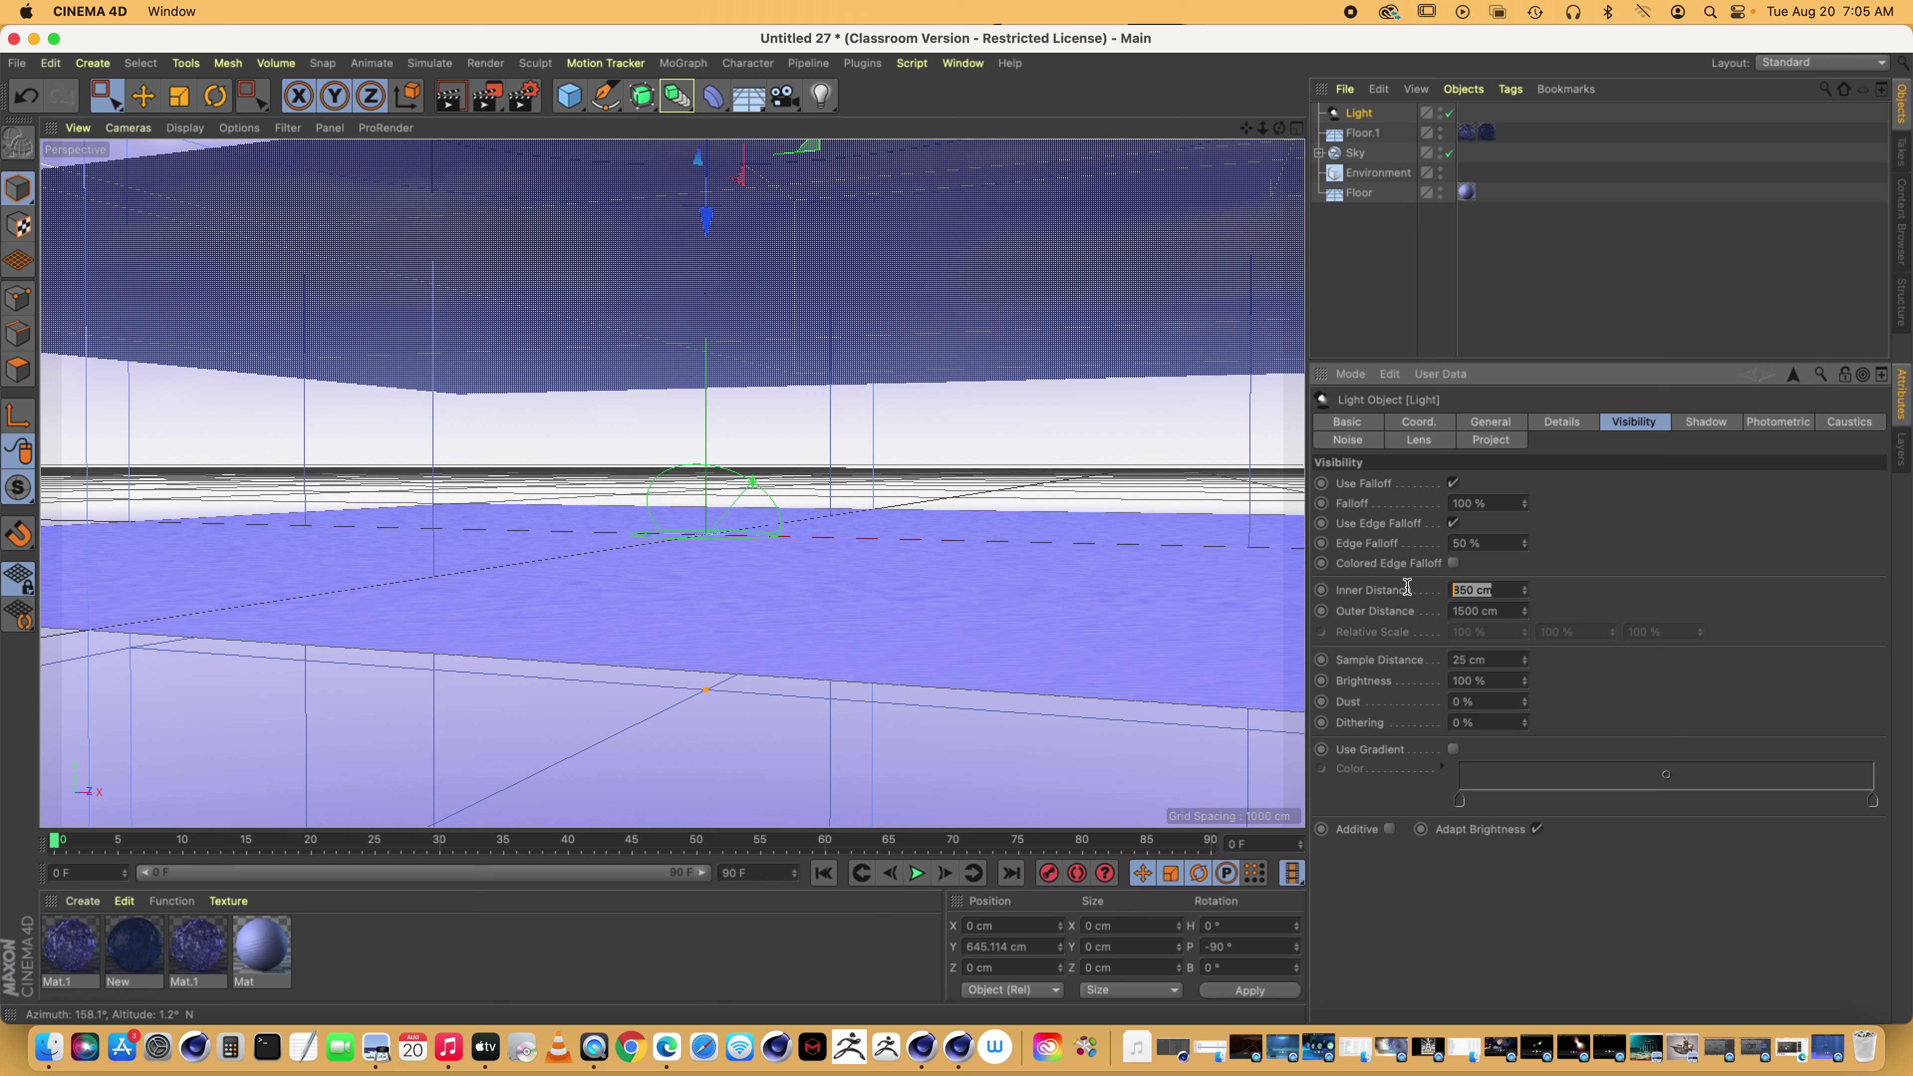
{"action": "left_click", "coordinate": [1570, 424]}
{"action": "left_click_drag", "start_coordinate": [1482, 502], "coordinate": [1326, 503]}
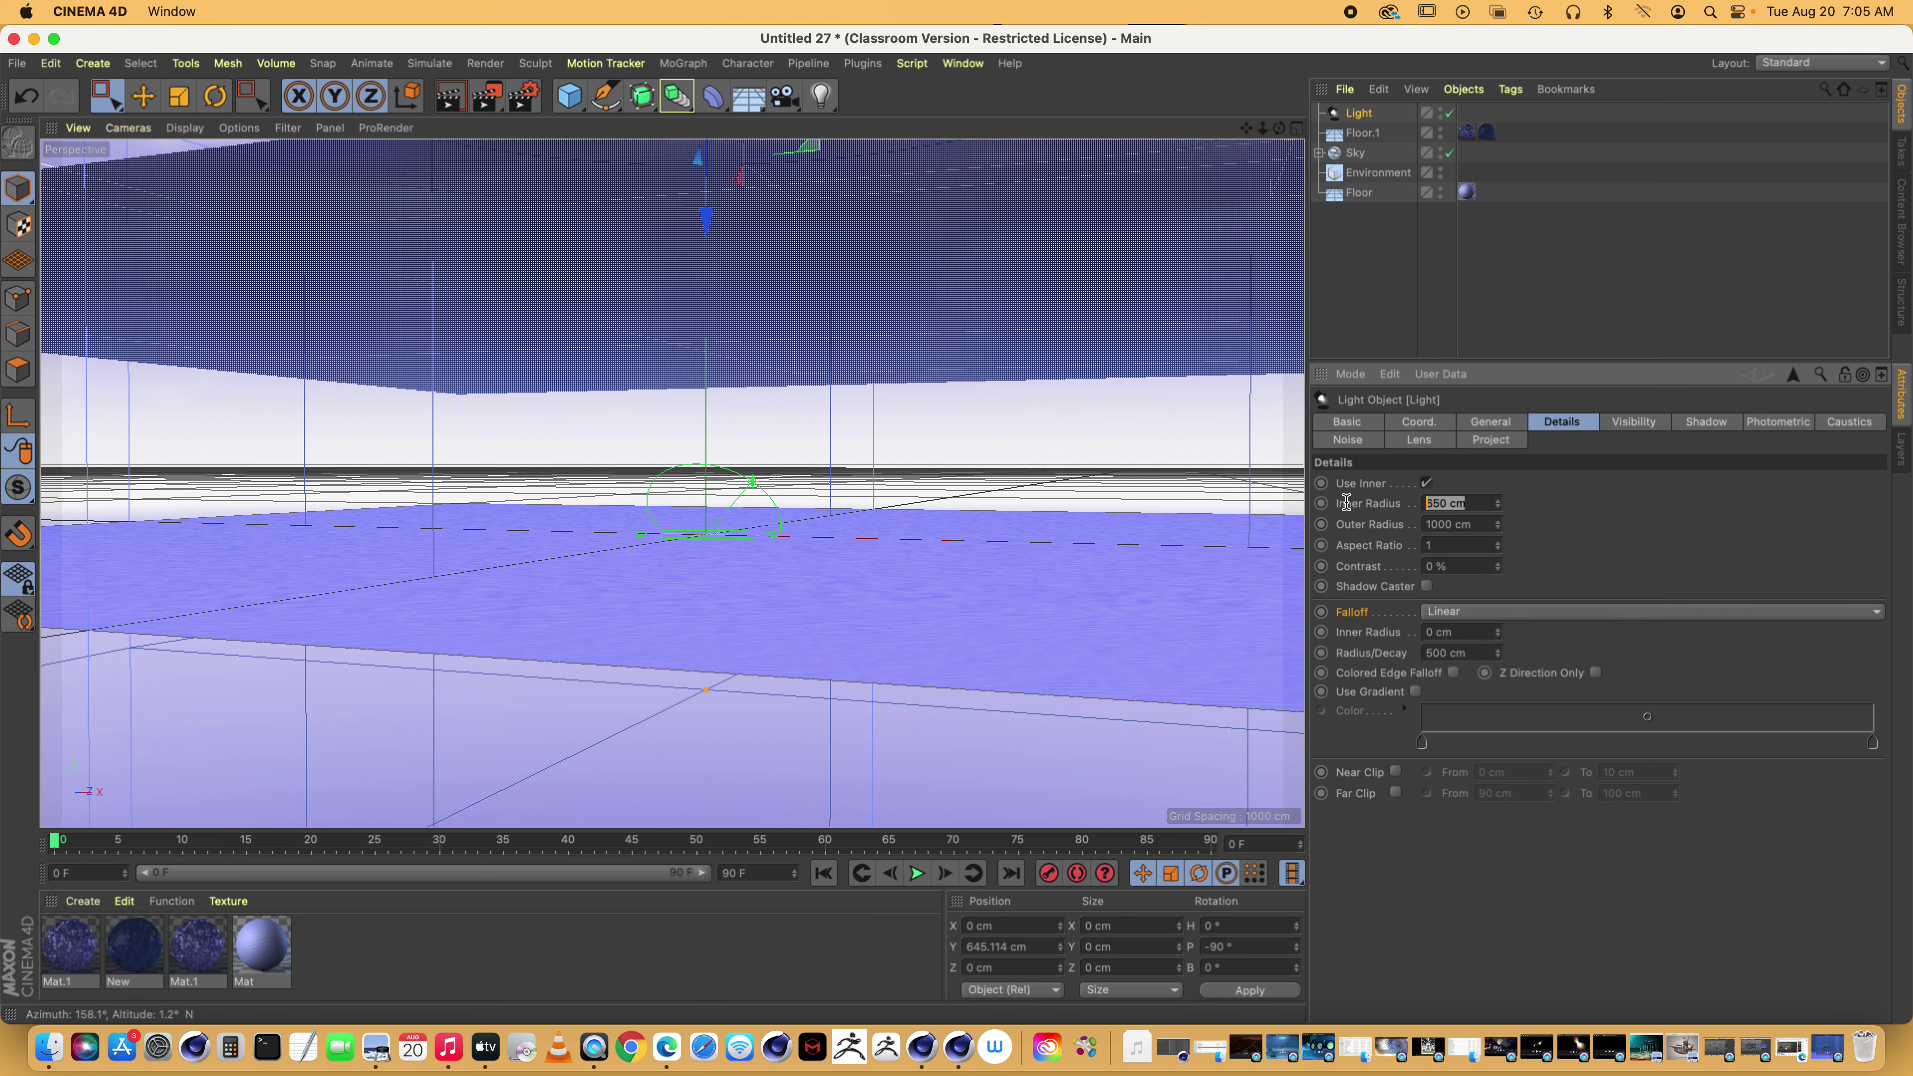
{"action": "type", "text": "1000"}
{"action": "left_click_drag", "start_coordinate": [1480, 524], "coordinate": [1410, 525]}
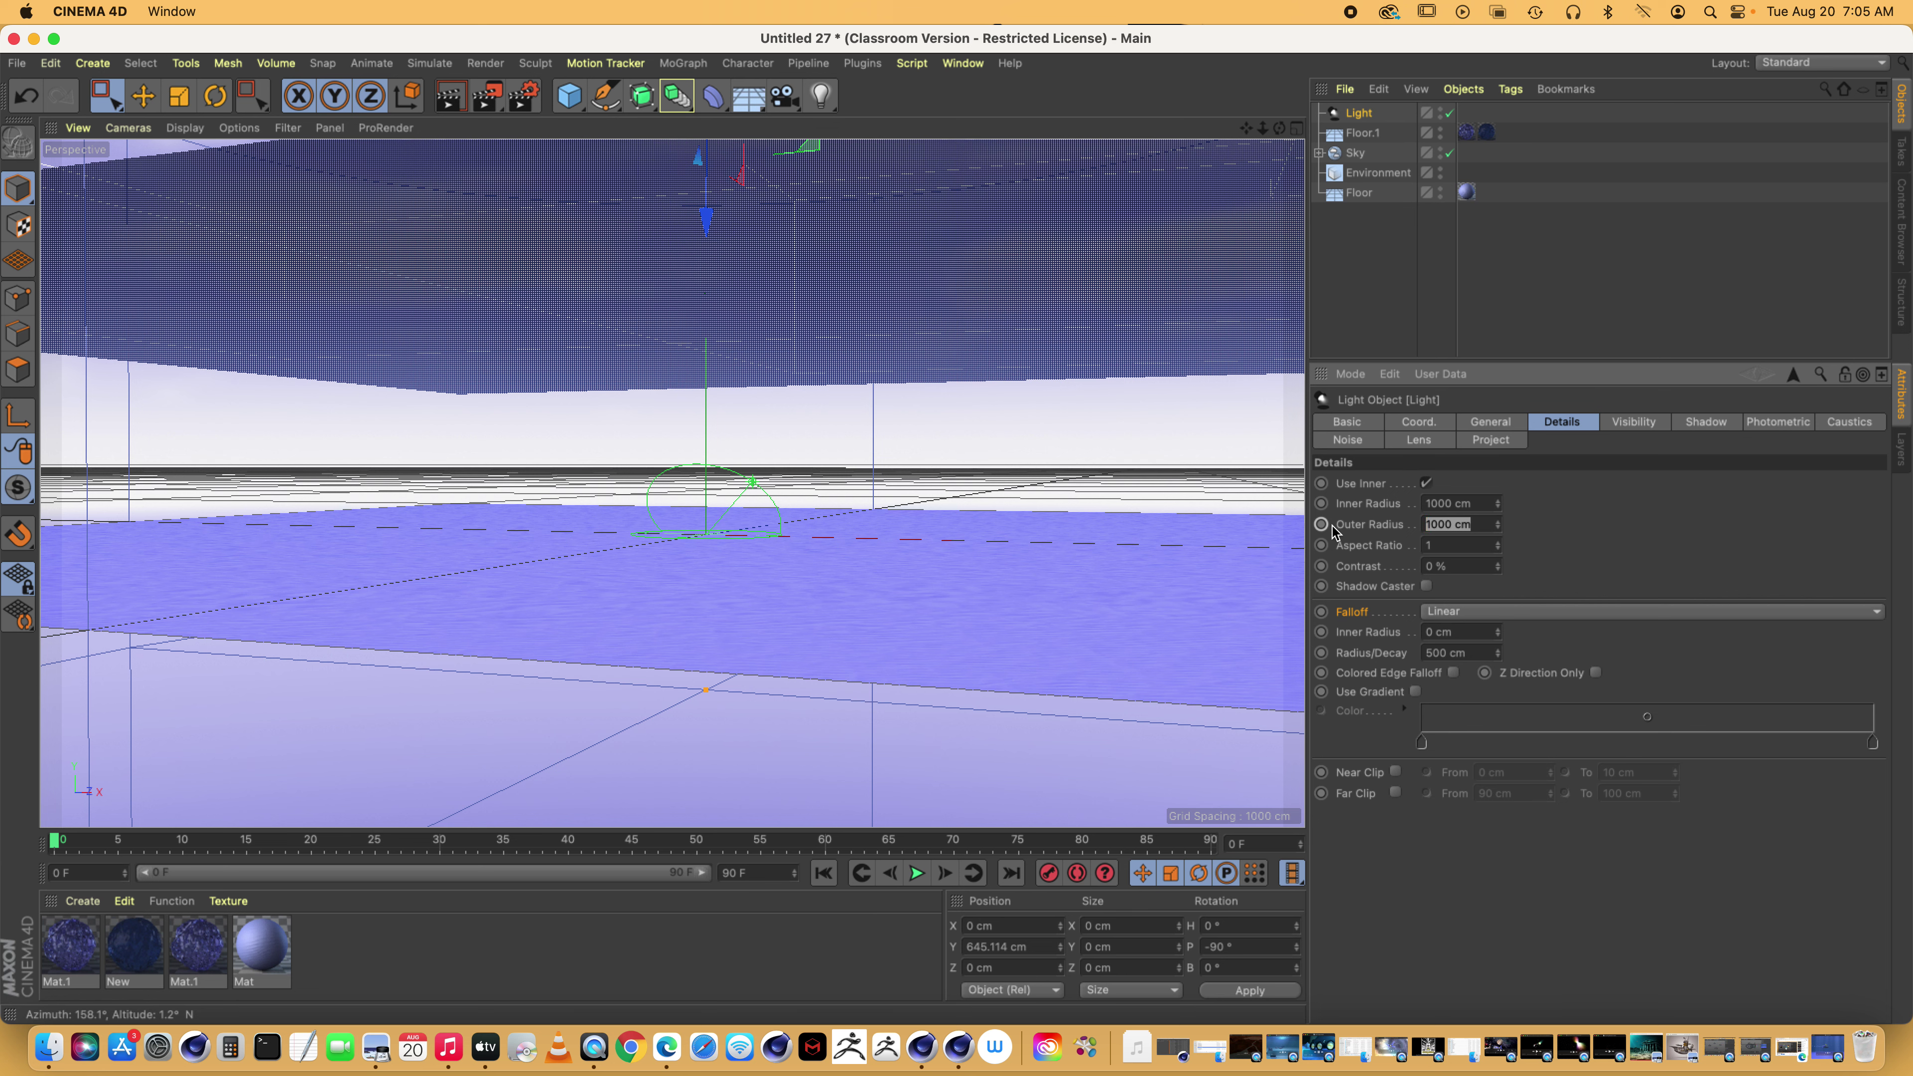
{"action": "type", "text": "1700"}
{"action": "key", "text": "Return"}
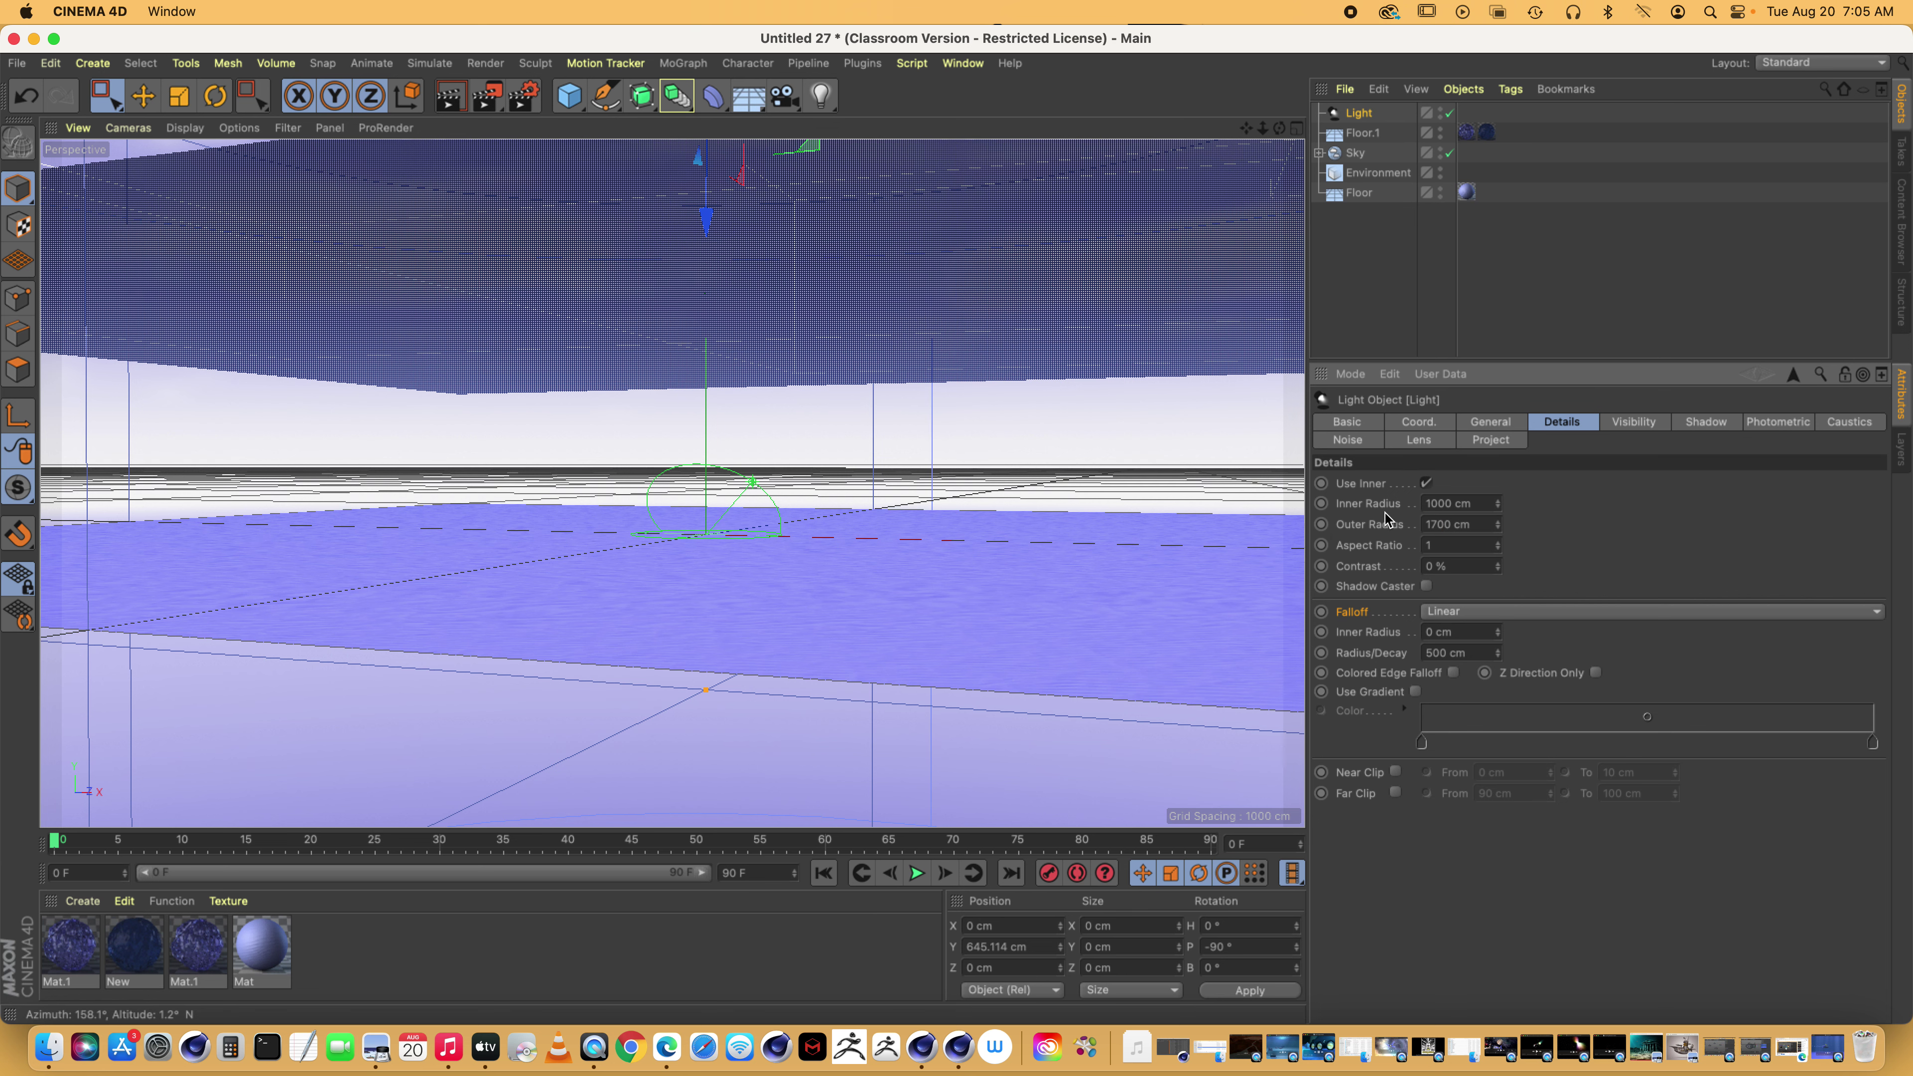
Lower the light's noise contrast to 46 %
{"action": "mouse_move", "coordinate": [1262, 127]}
{"action": "left_mouse_down"}
{"action": "mouse_move", "coordinate": [1220, 135]}
{"action": "mouse_move", "coordinate": [1285, 135]}
{"action": "left_mouse_up"}
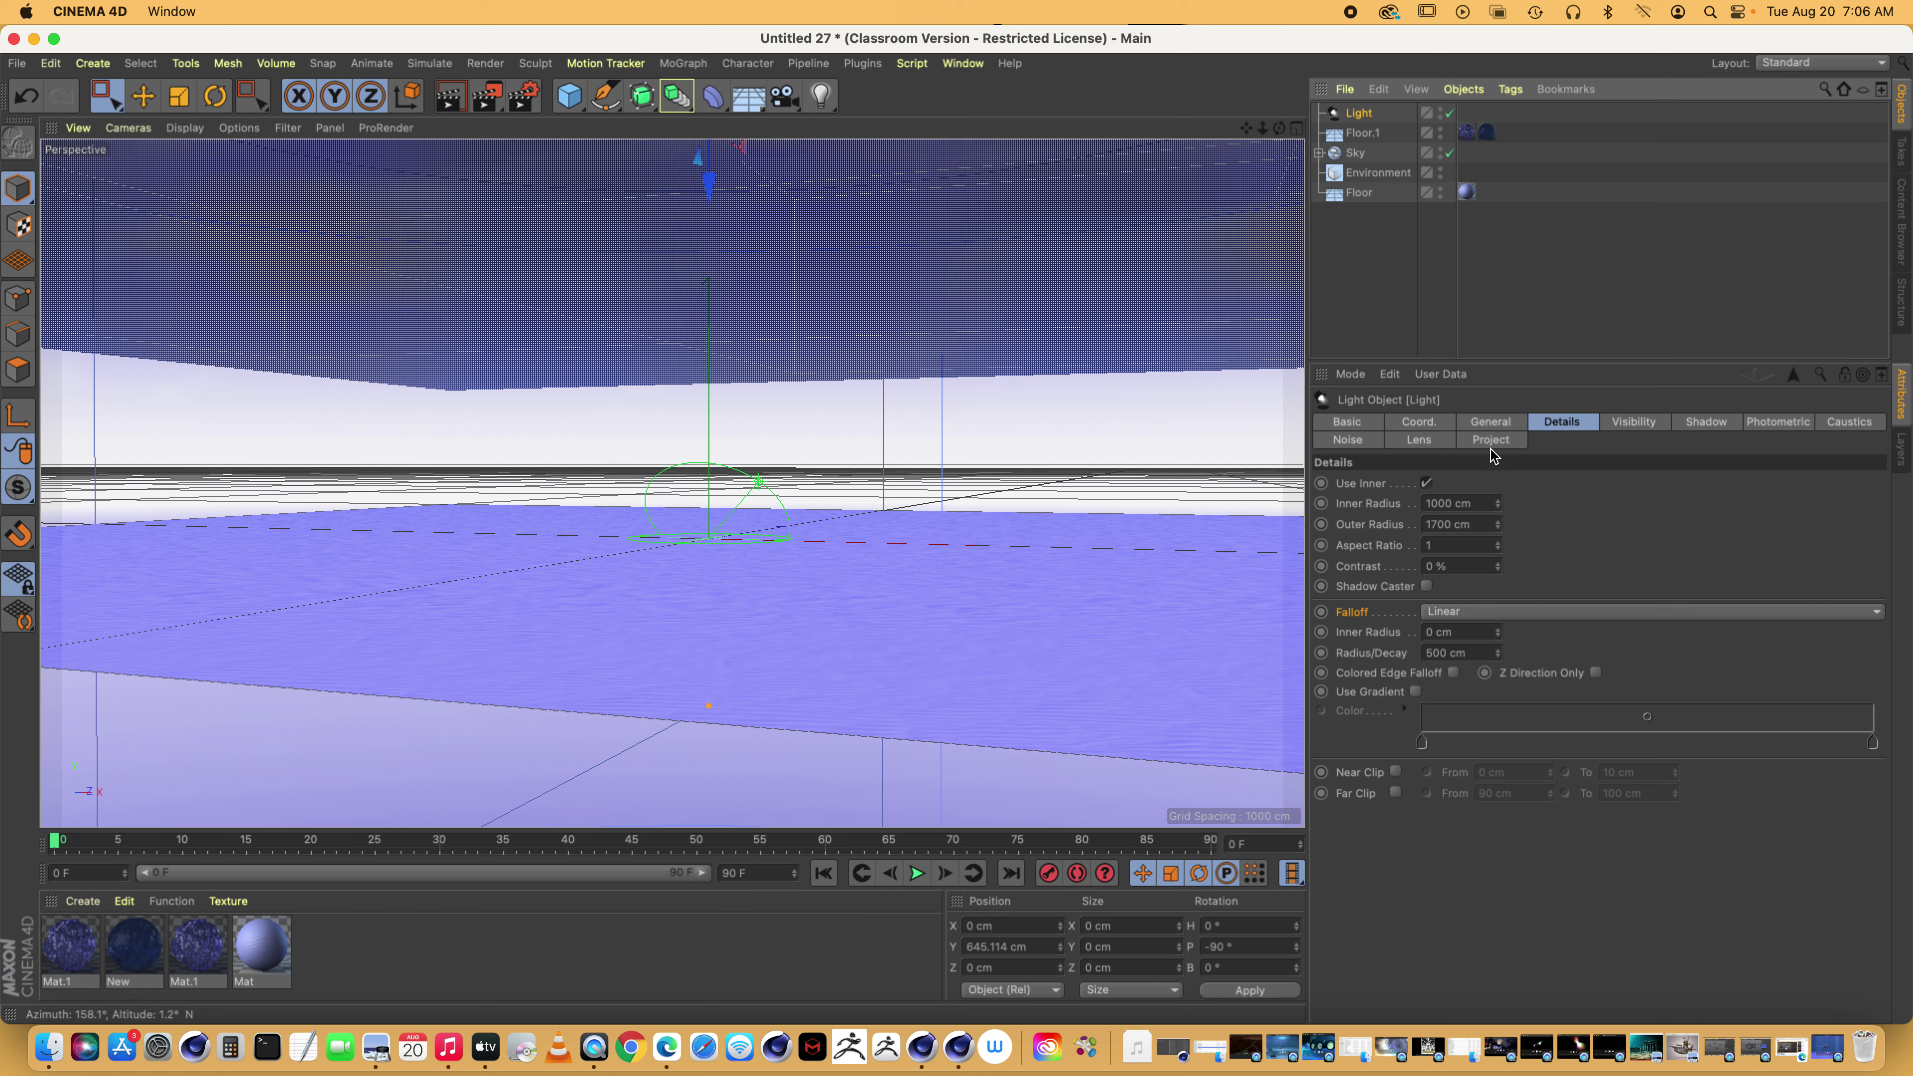
{"action": "left_click", "coordinate": [1420, 443]}
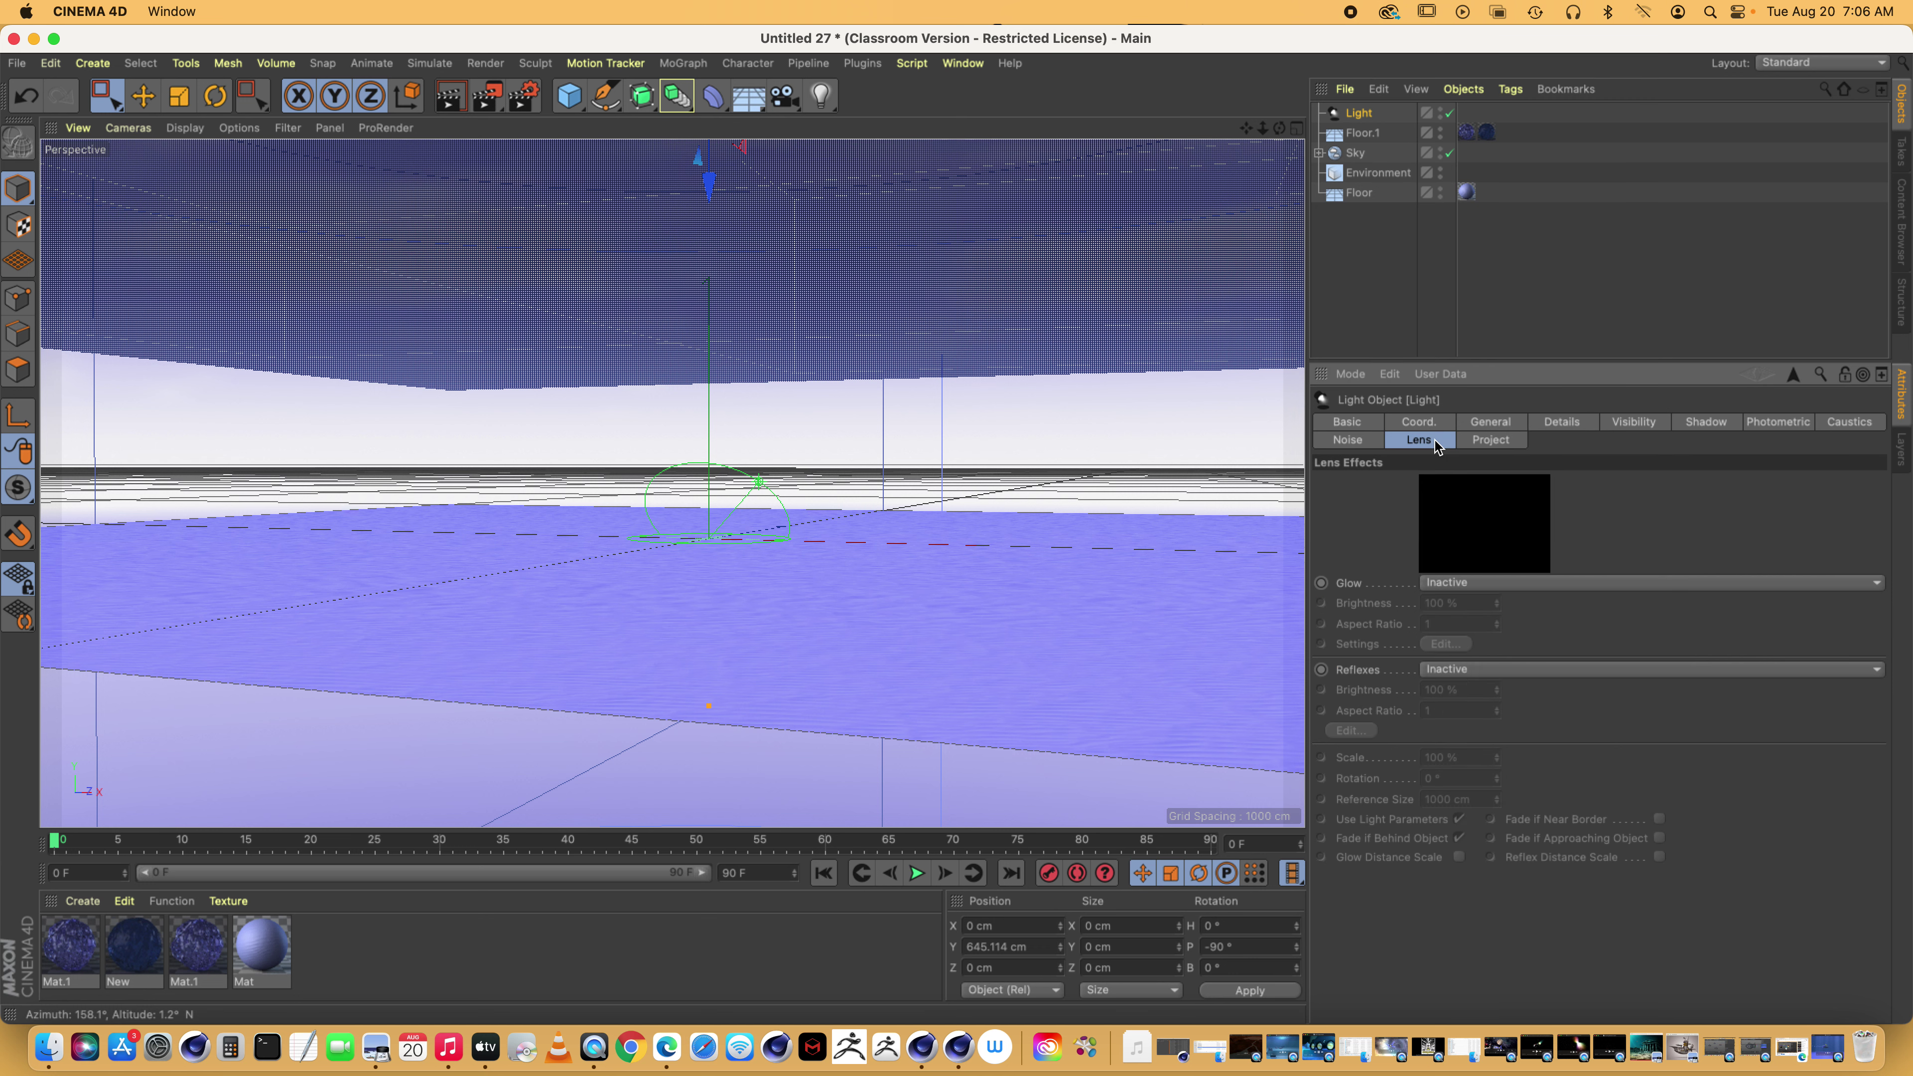
{"action": "left_click", "coordinate": [1347, 444]}
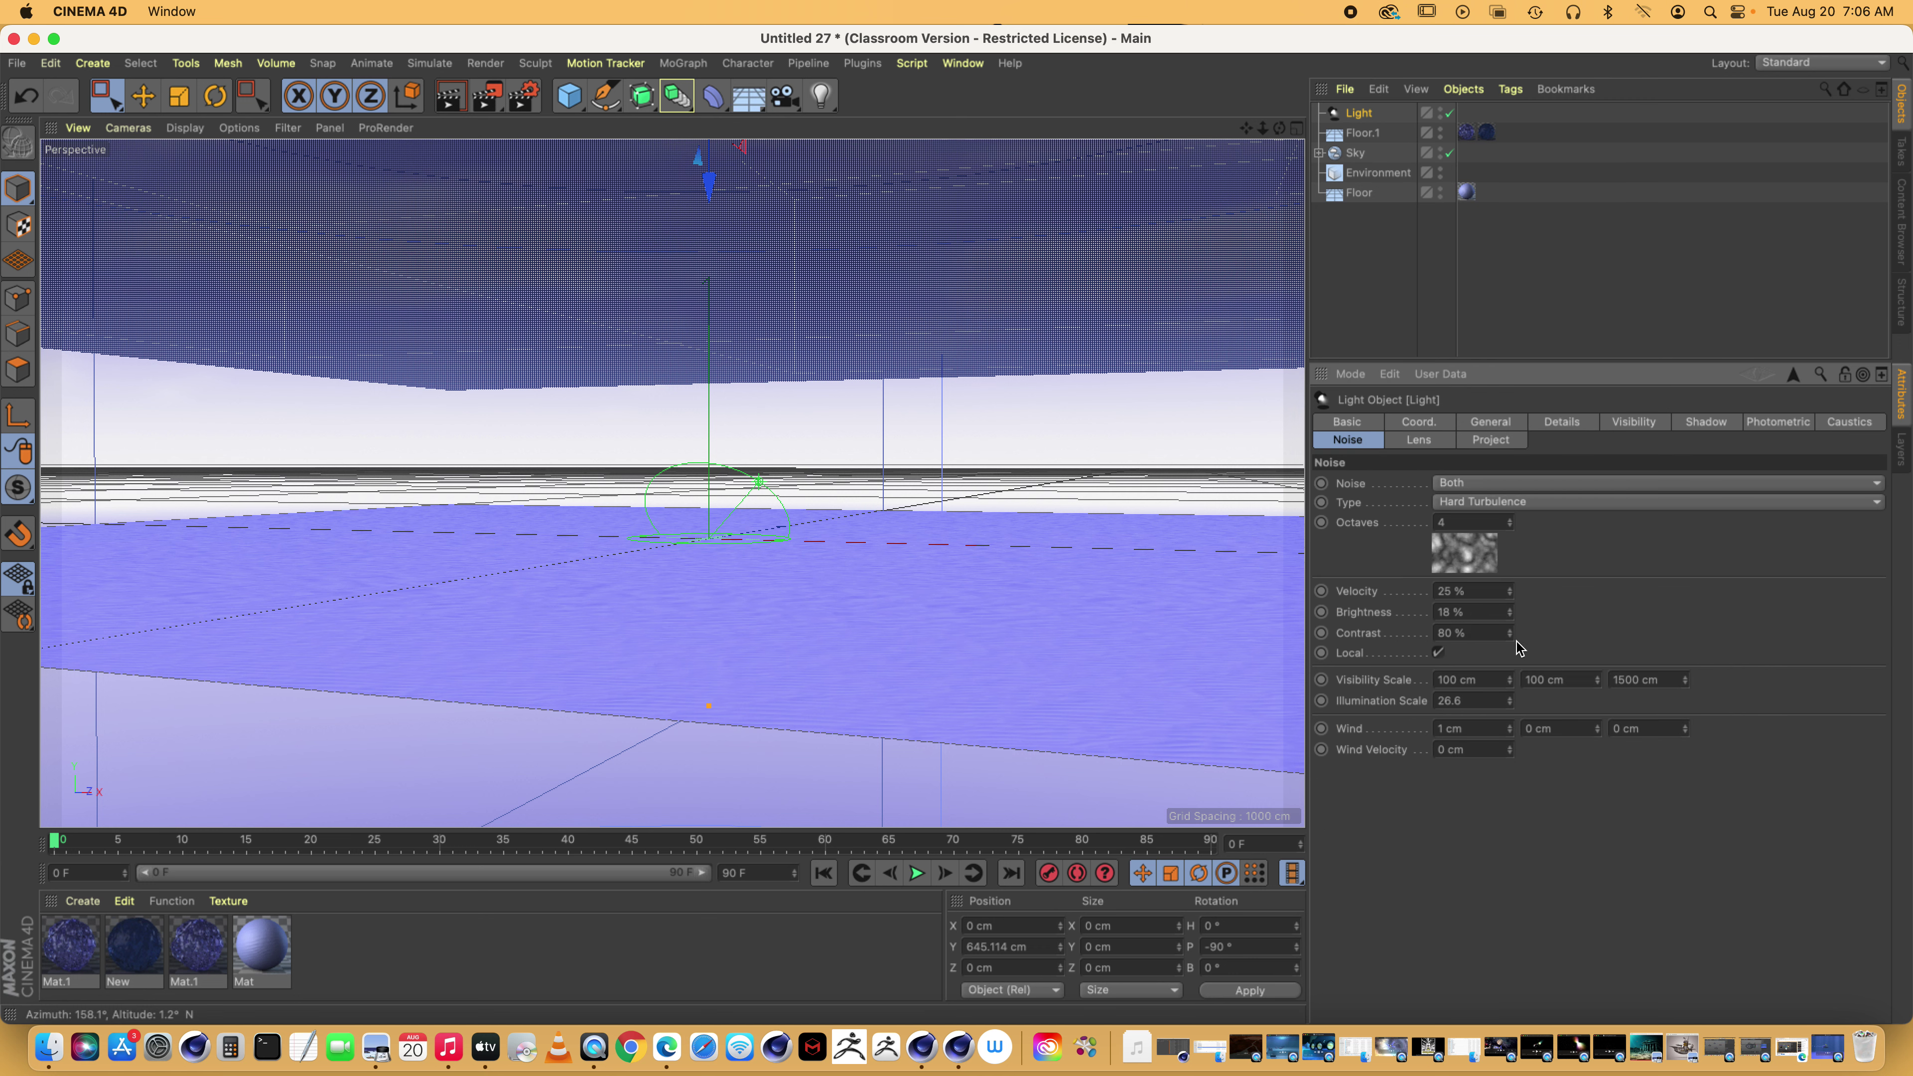
{"action": "left_click_drag", "start_coordinate": [1509, 634], "coordinate": [1511, 641]}
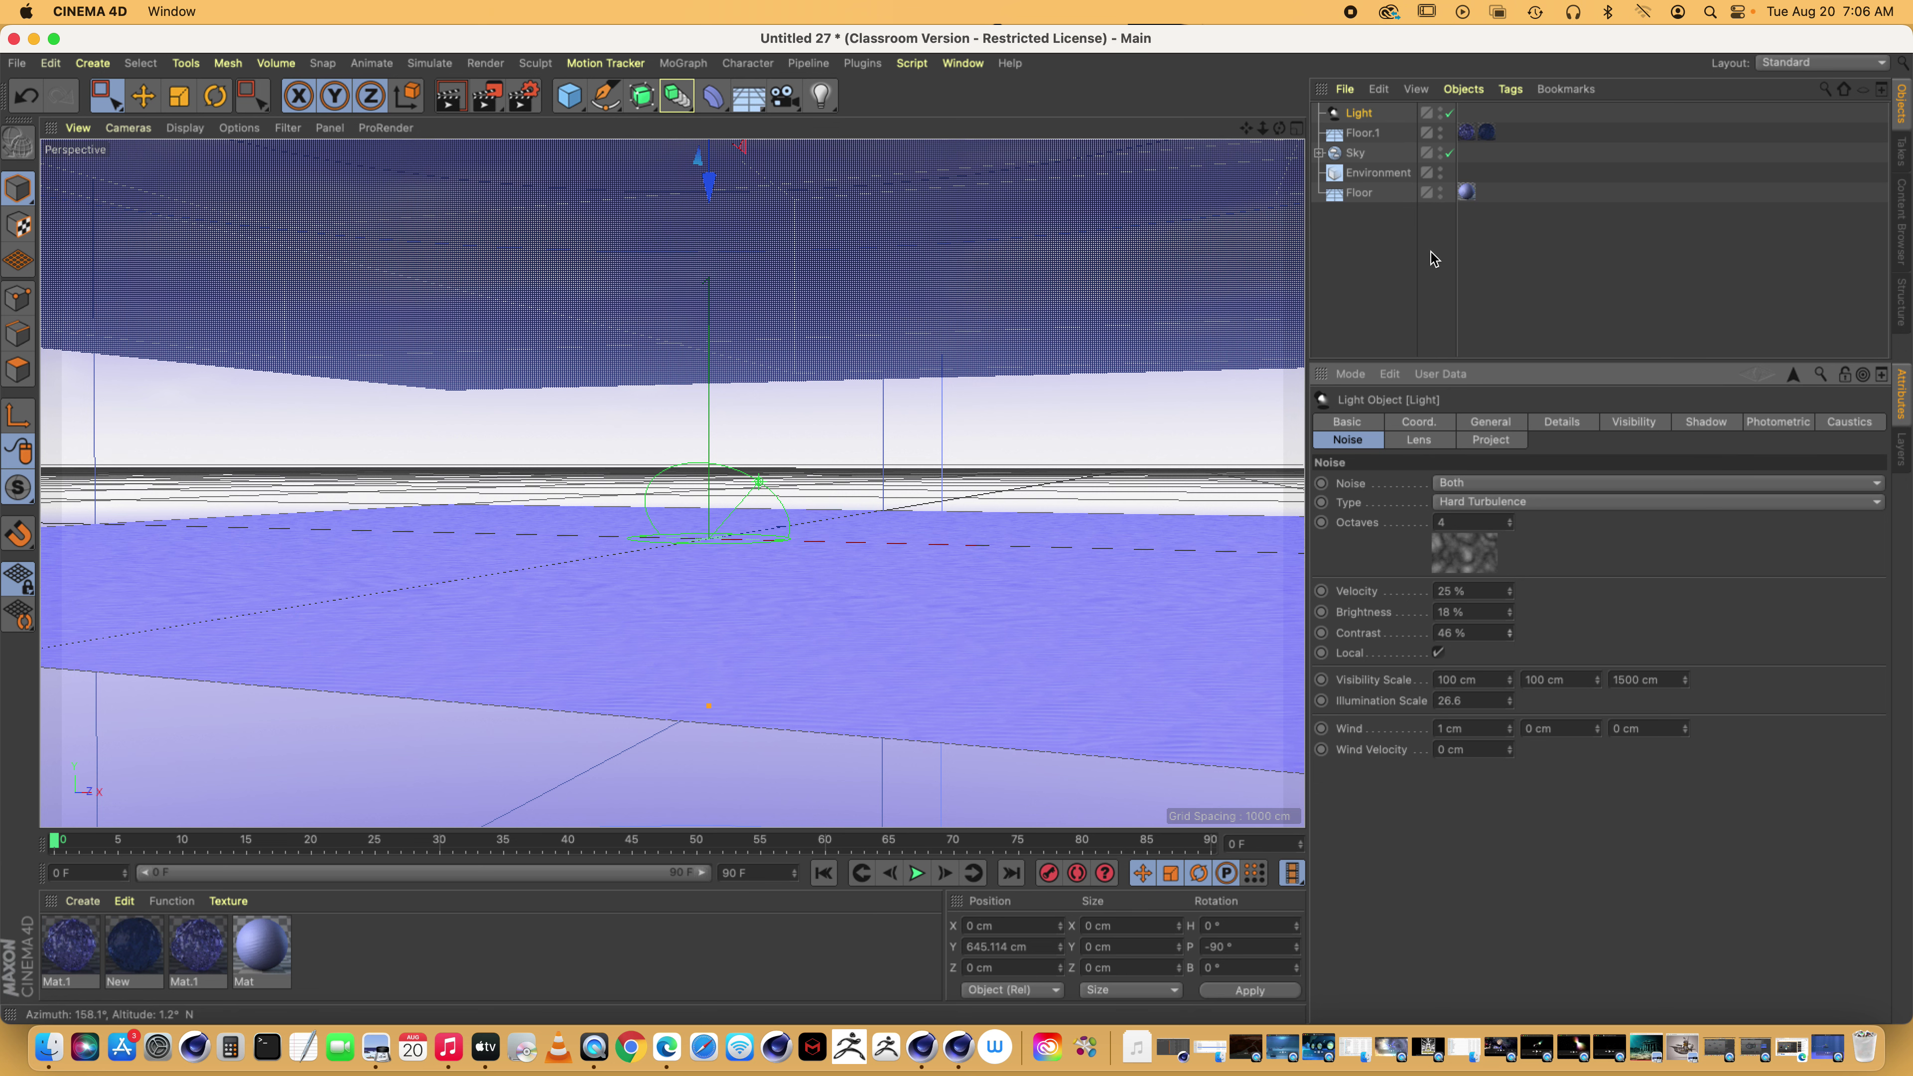
Reopen the underwater2023 h.c4d project and compare its light's detail, visibility and noise settings
{"action": "left_click", "coordinate": [962, 64]}
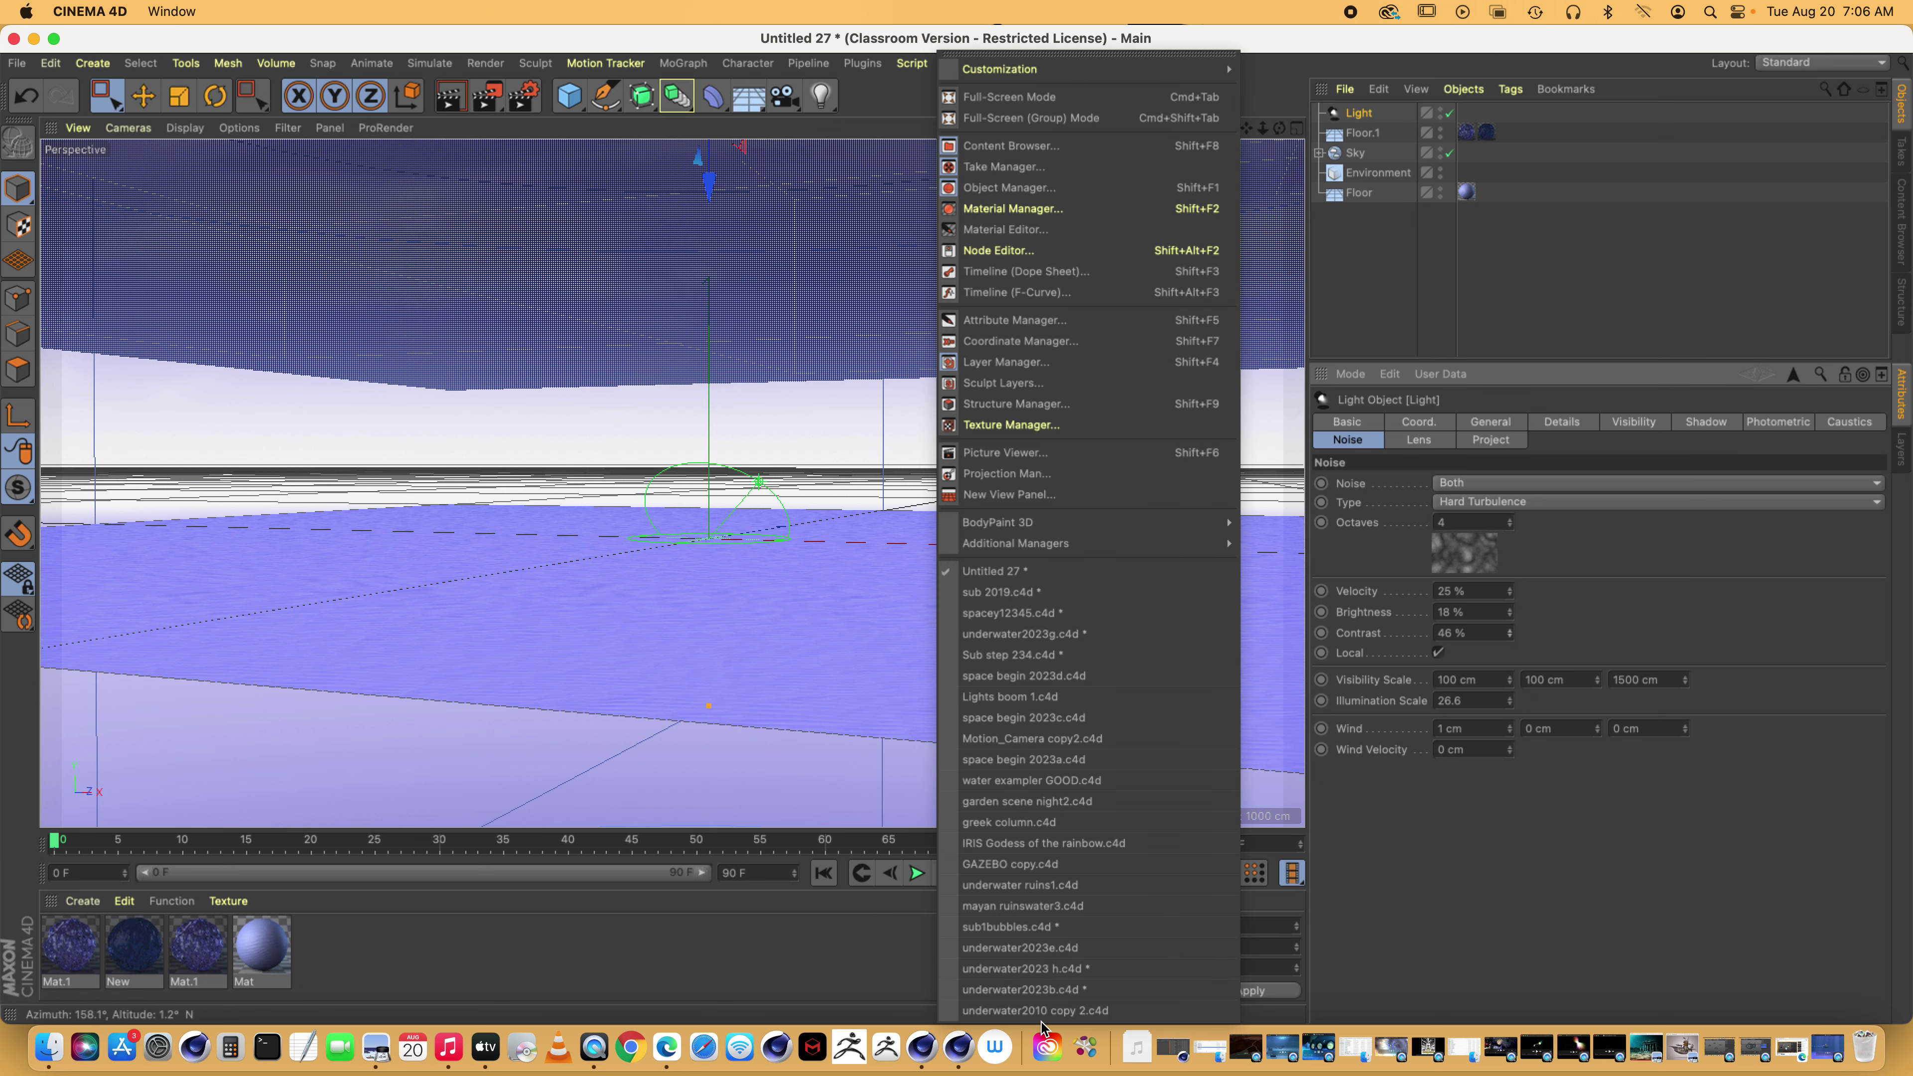
{"action": "left_click", "coordinate": [1062, 968]}
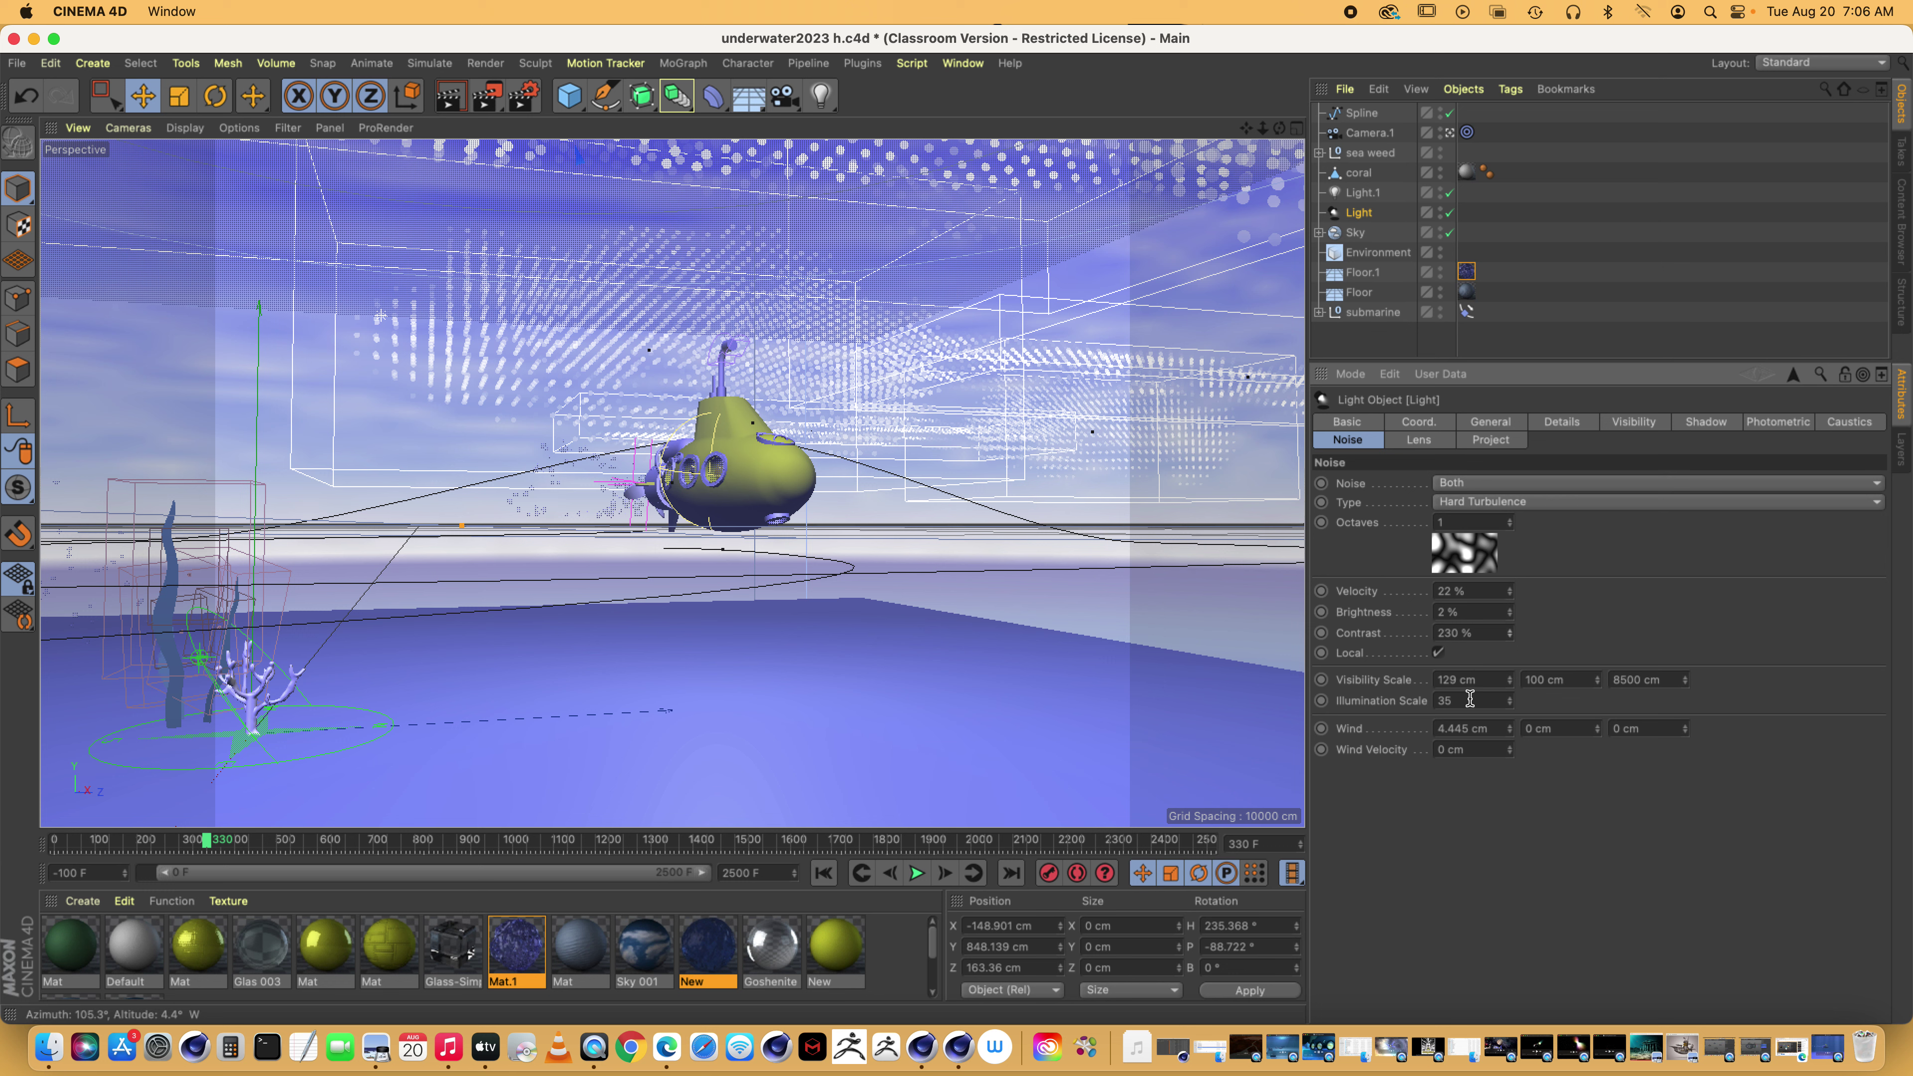
{"action": "left_click", "coordinate": [1561, 425]}
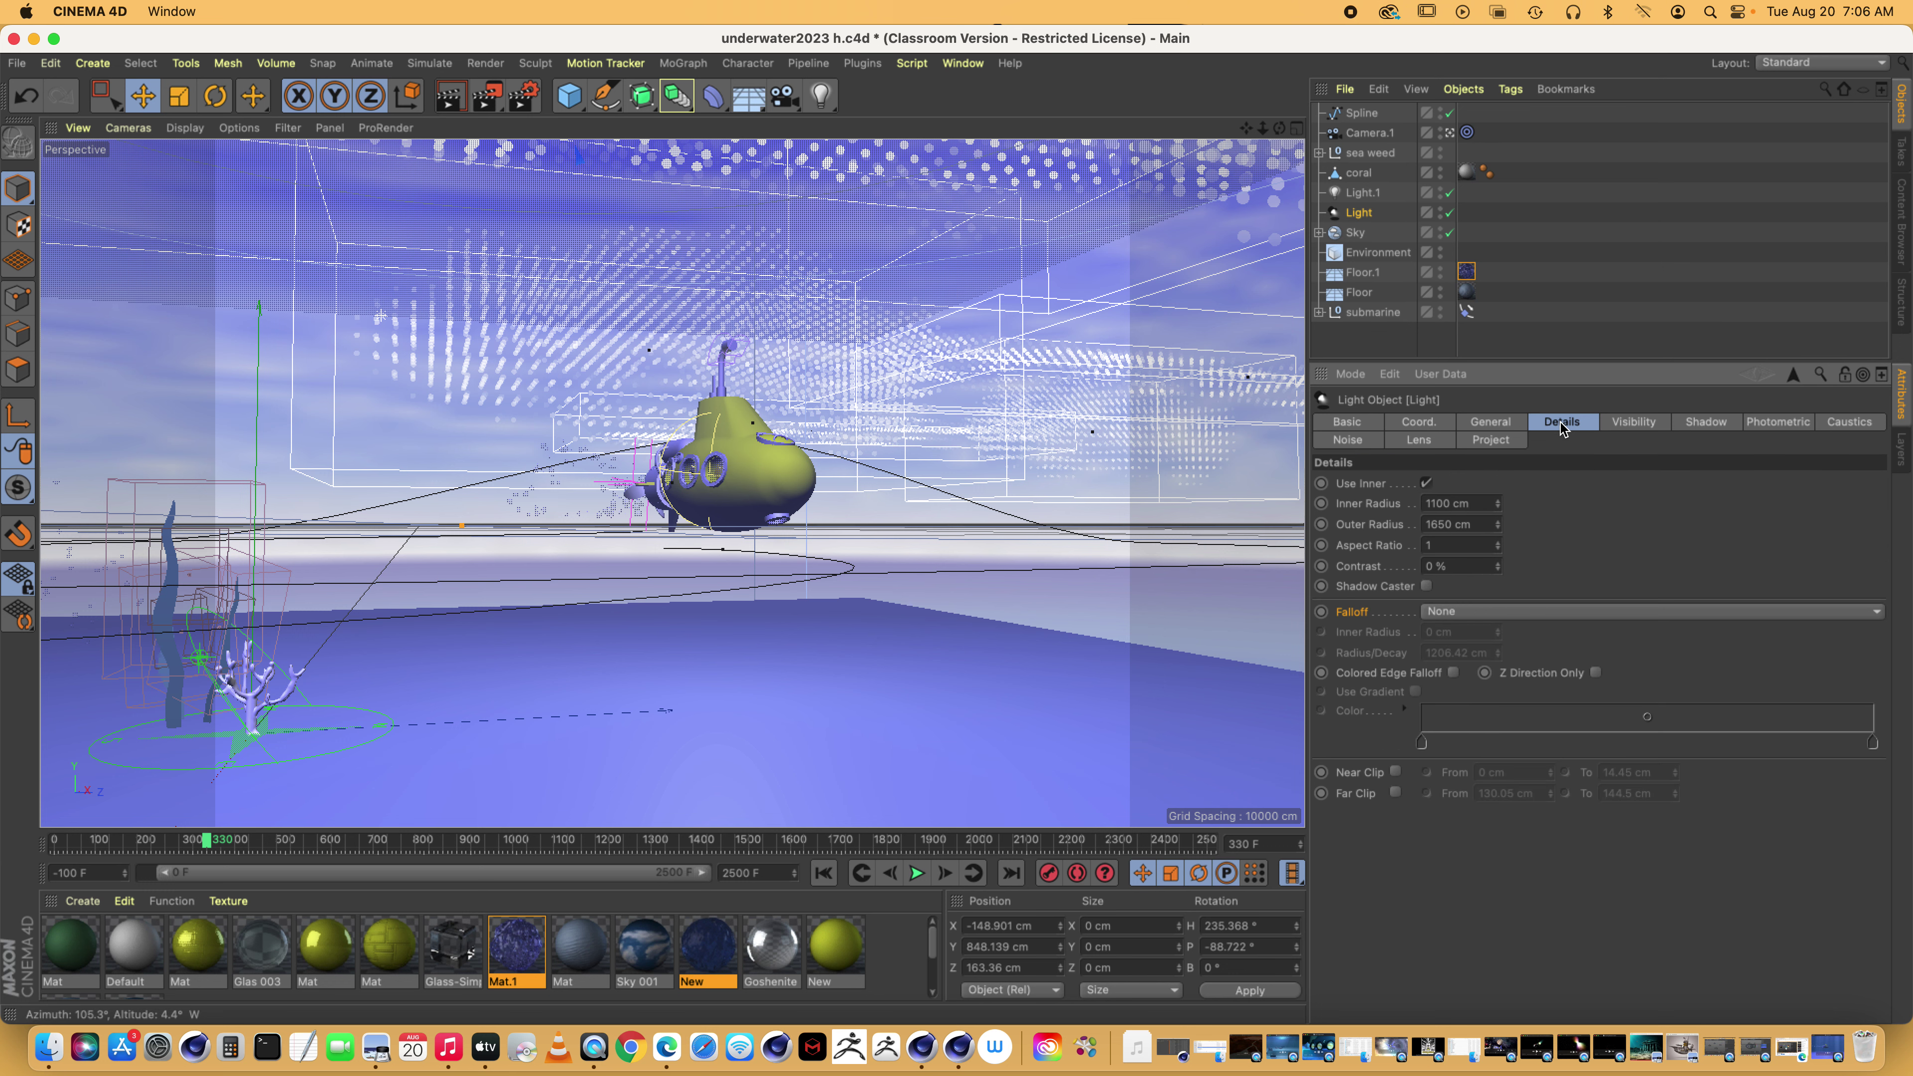
{"action": "left_click", "coordinate": [1648, 430]}
{"action": "left_click", "coordinate": [1358, 446]}
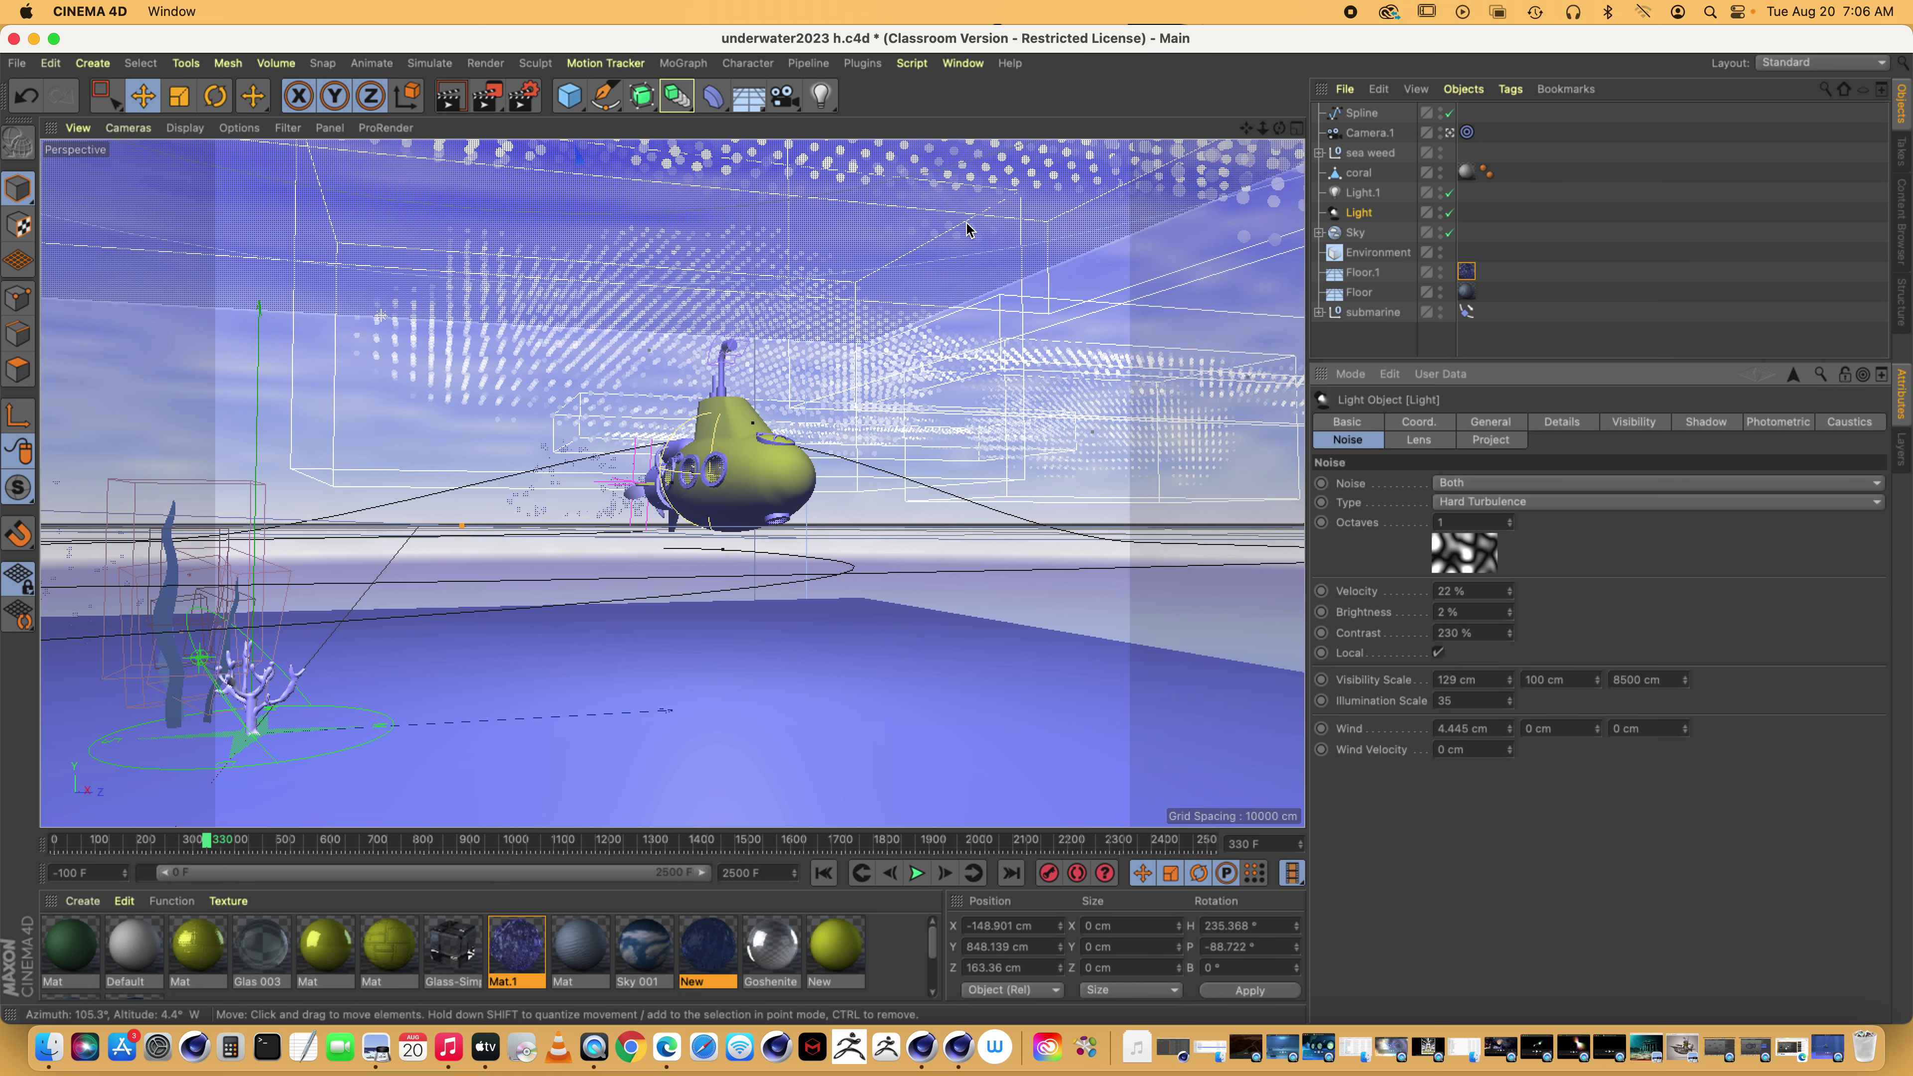
Back in the Untitled 27 project, set the light's noise brightness to 2 % and contrast to 30 %
{"action": "left_click", "coordinate": [963, 63]}
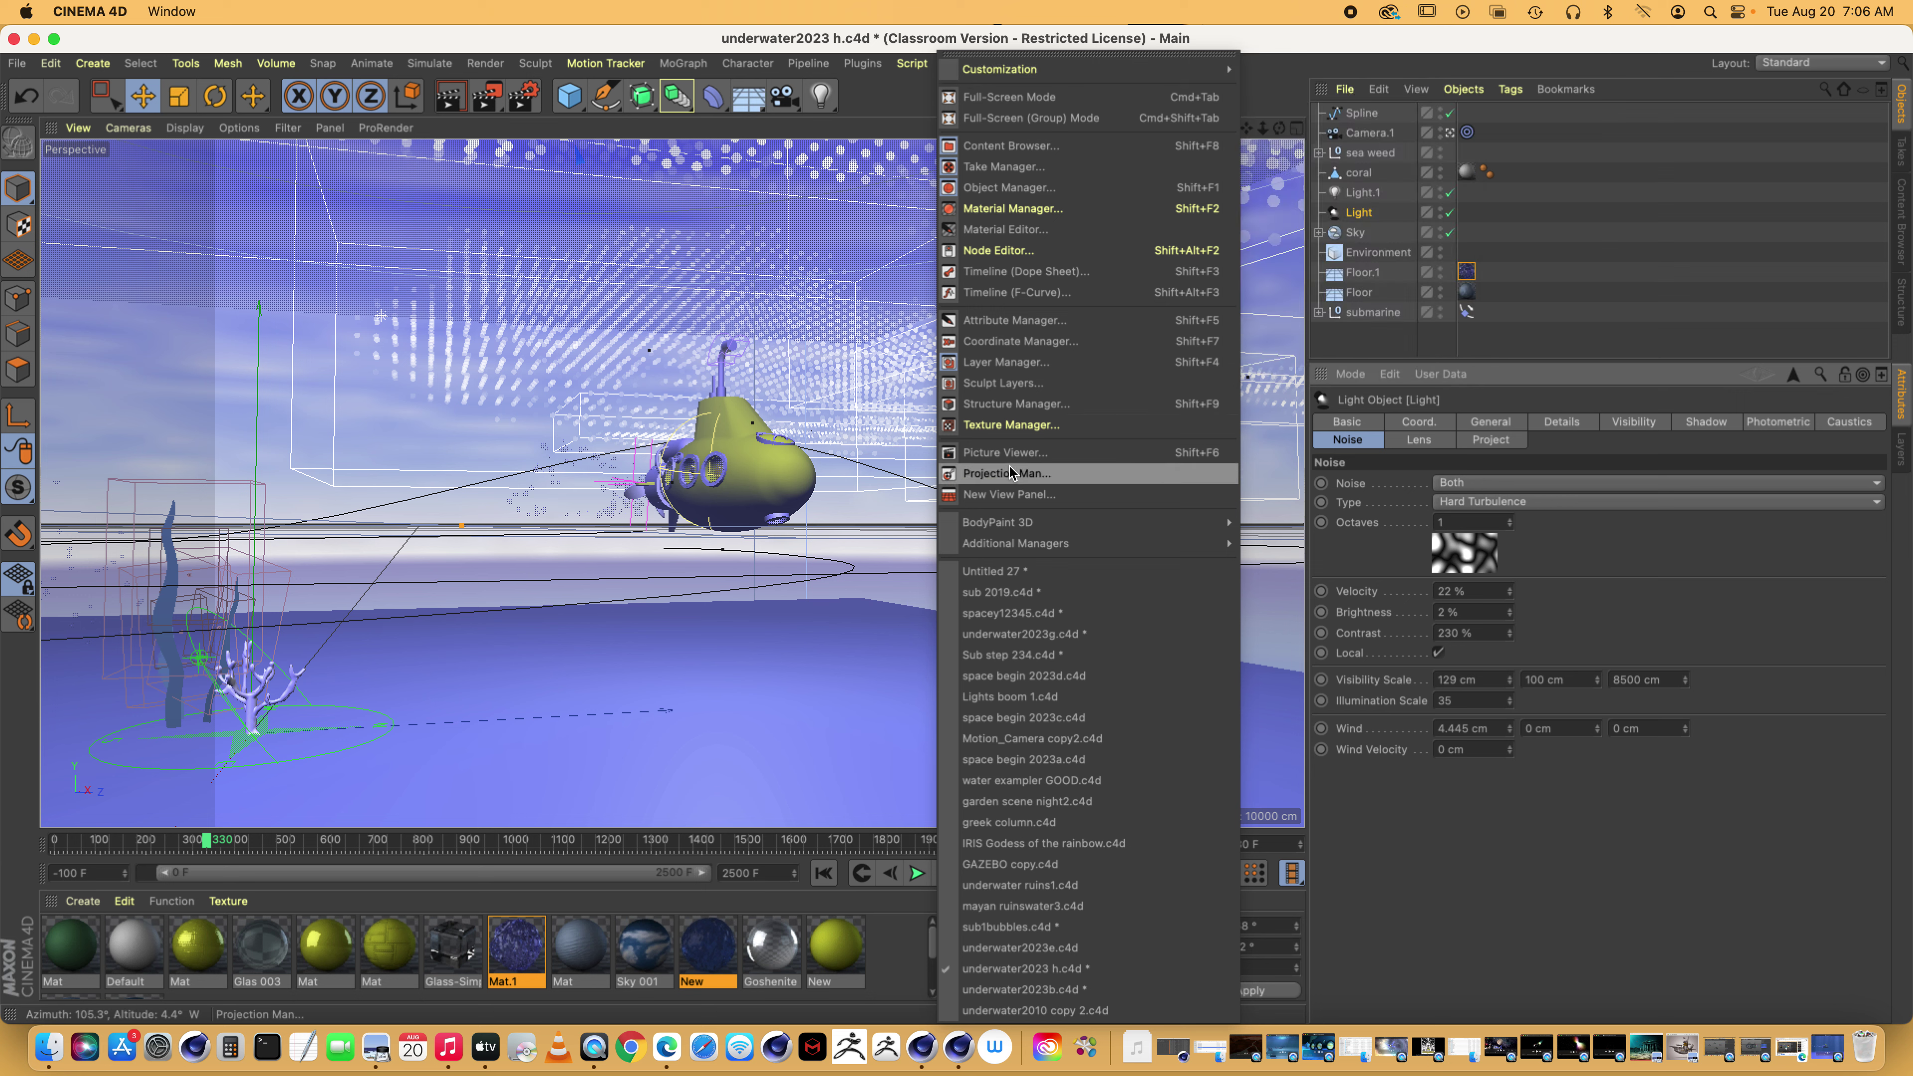
{"action": "left_click", "coordinate": [1030, 577]}
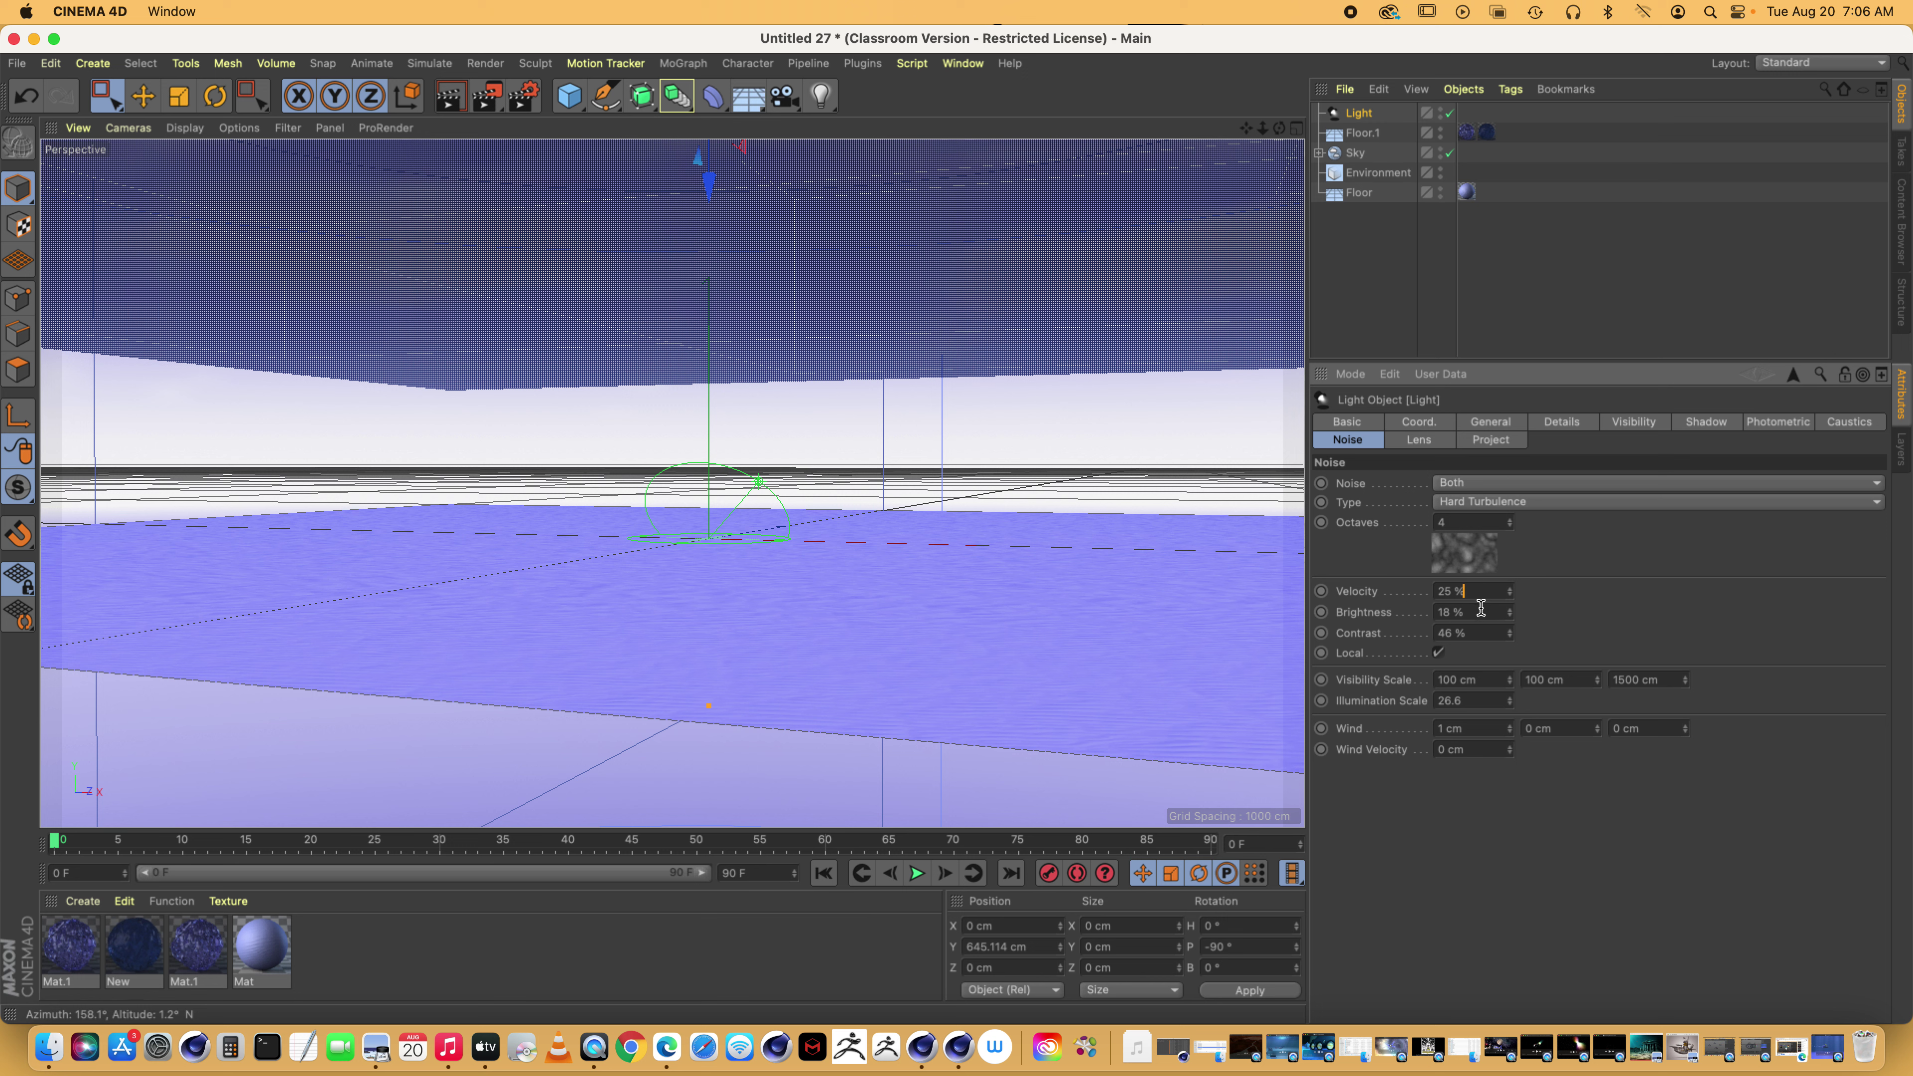
{"action": "left_click", "coordinate": [1480, 609]}
{"action": "type", "text": "2"}
{"action": "left_click", "coordinate": [1483, 630]}
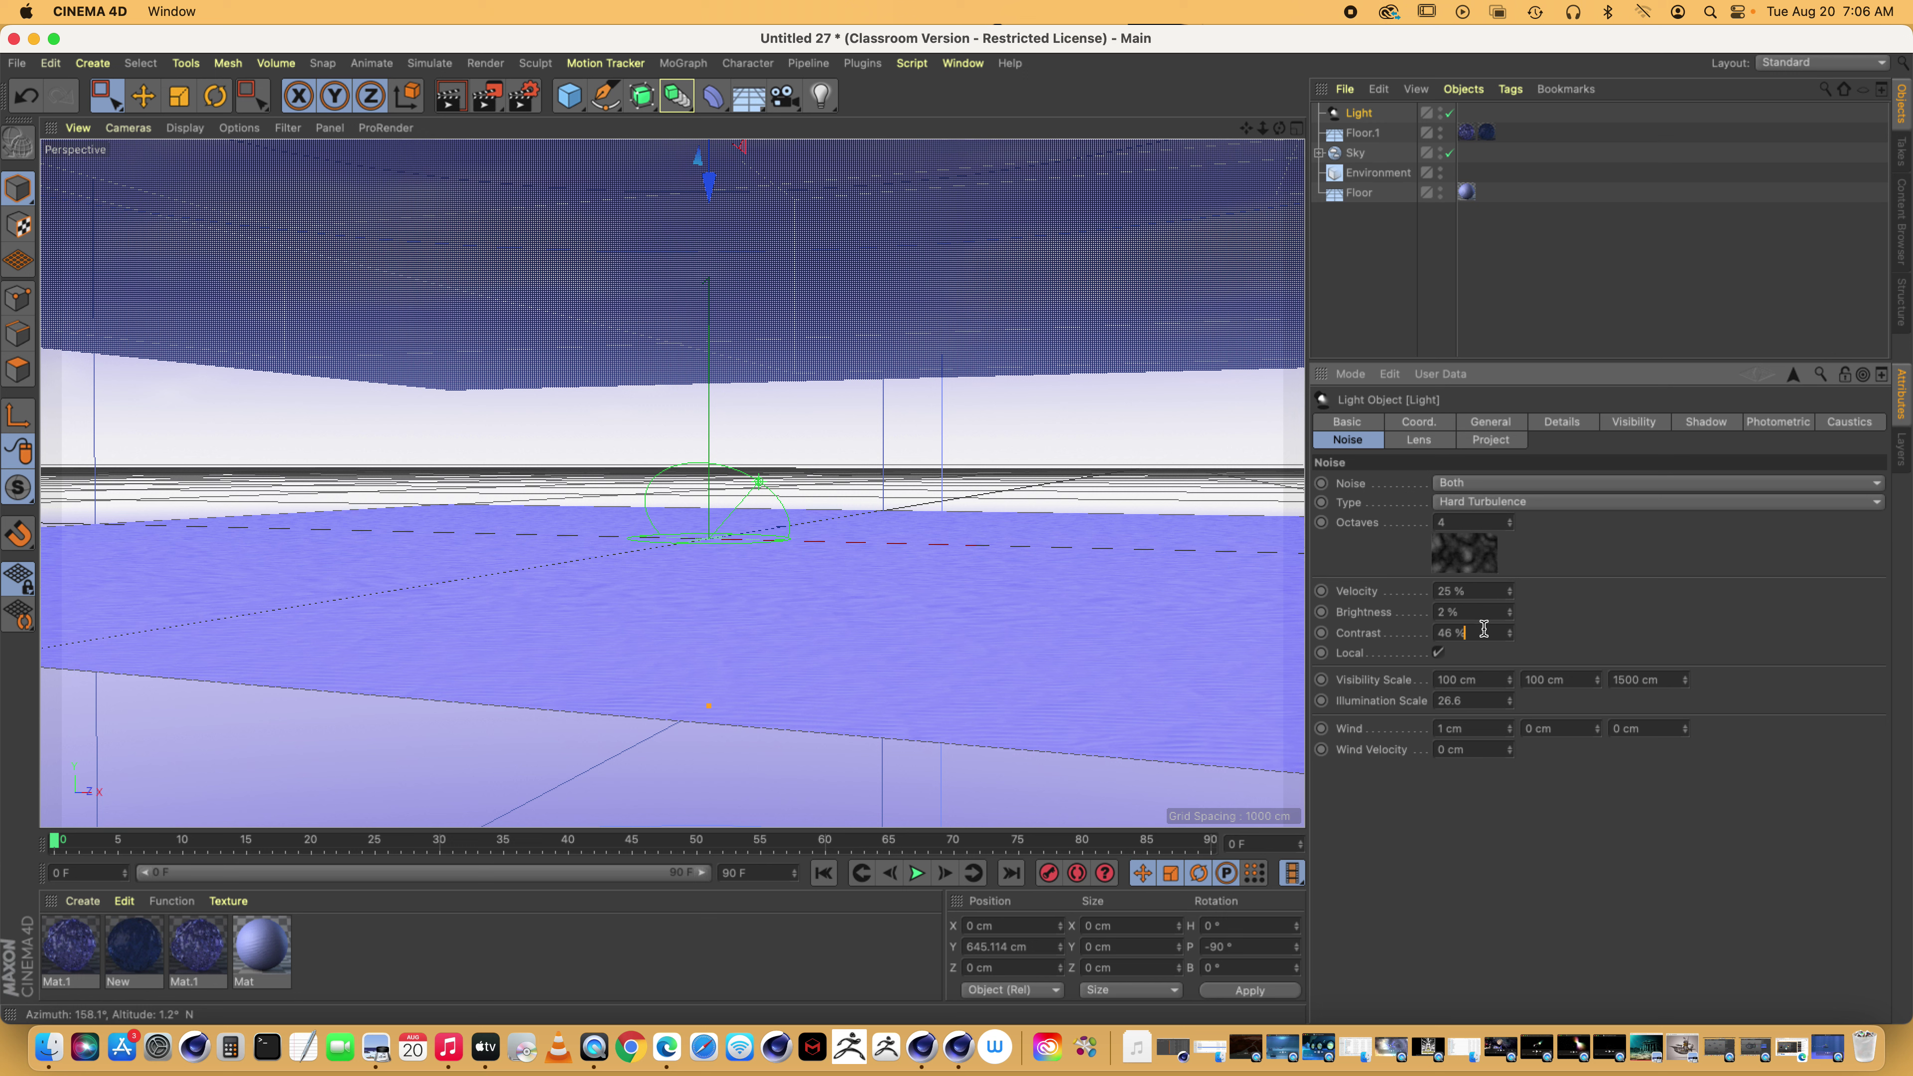
{"action": "key", "text": "BackSpace"}
{"action": "key", "text": "BackSpace"}
{"action": "key", "text": "BackSpace"}
{"action": "key", "text": "BackSpace"}
{"action": "type", "text": "30"}
{"action": "key", "text": "Return"}
Set the light's noise illumination scale to 35 and its velocity to 22 %
{"action": "left_click", "coordinate": [1485, 700]}
{"action": "type", "text": "3"}
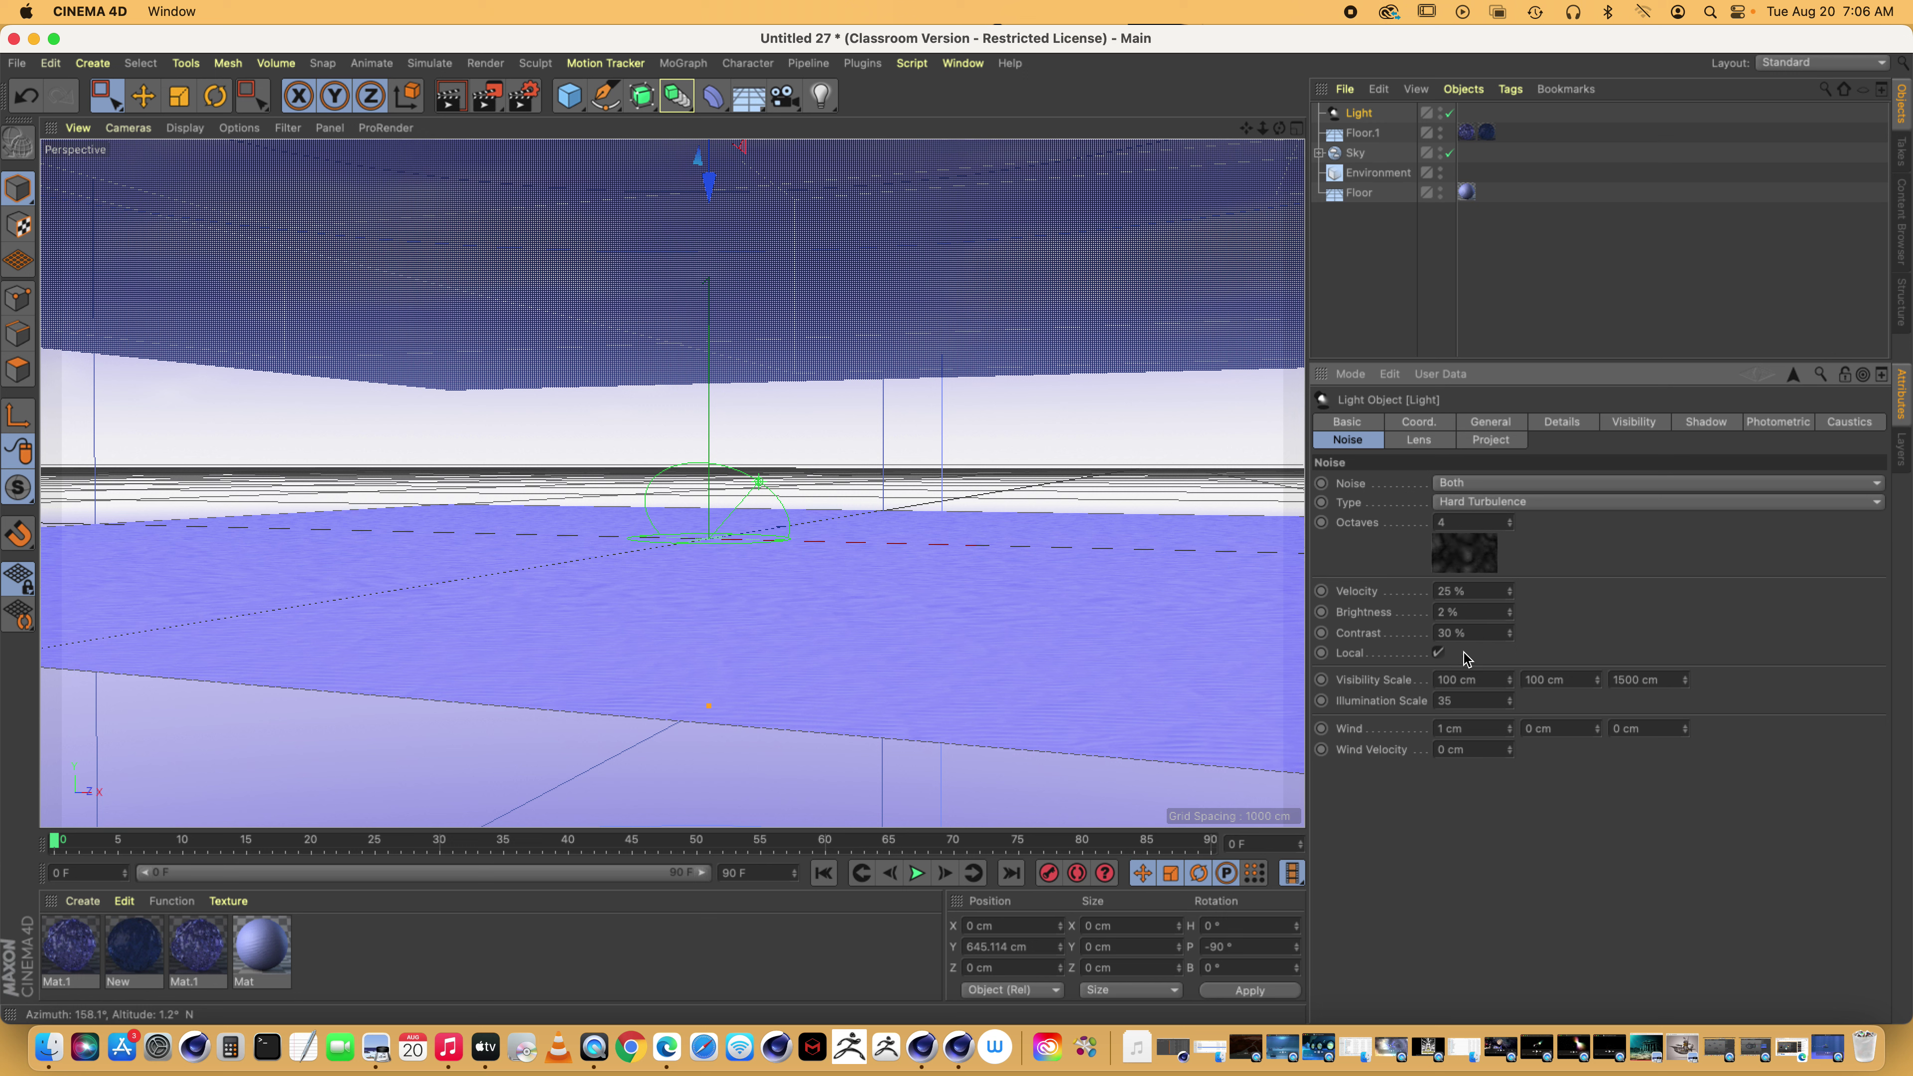
{"action": "left_click", "coordinate": [1480, 590]}
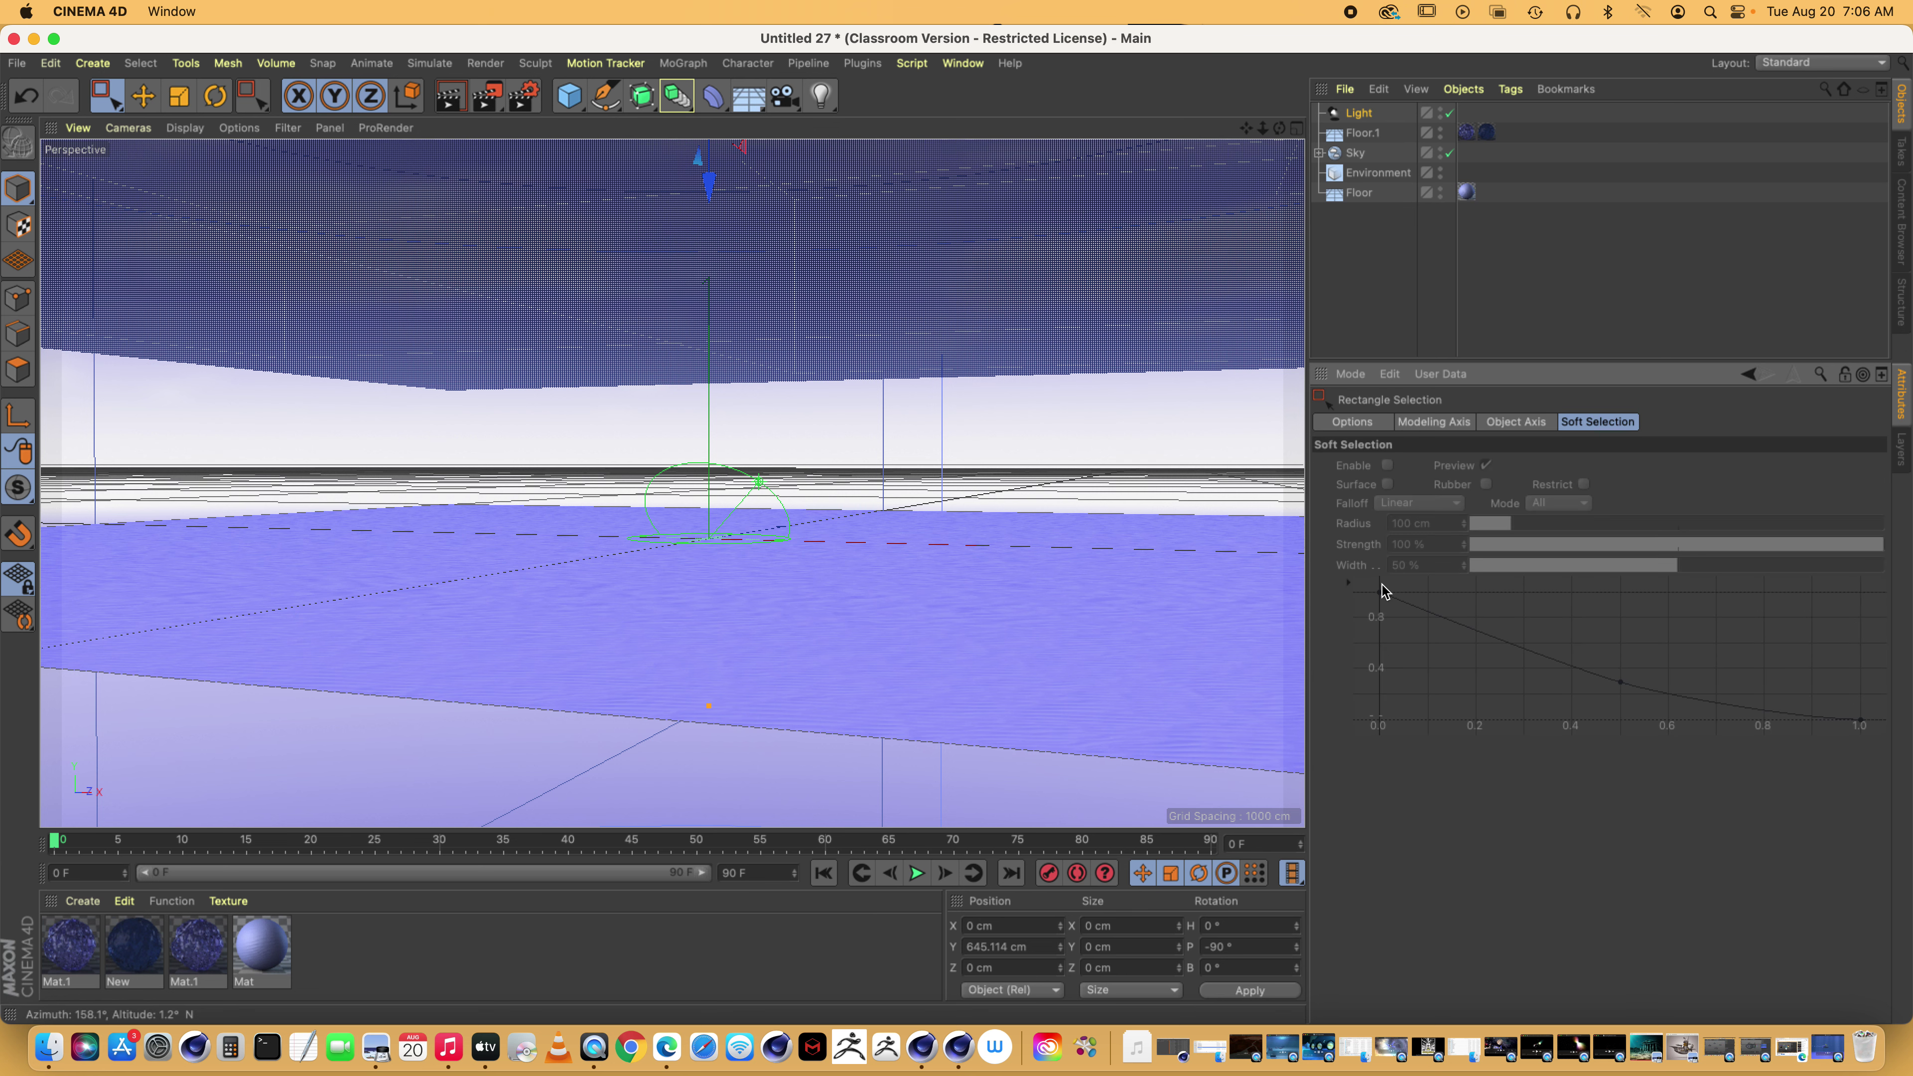
{"action": "left_click", "coordinate": [1430, 309]}
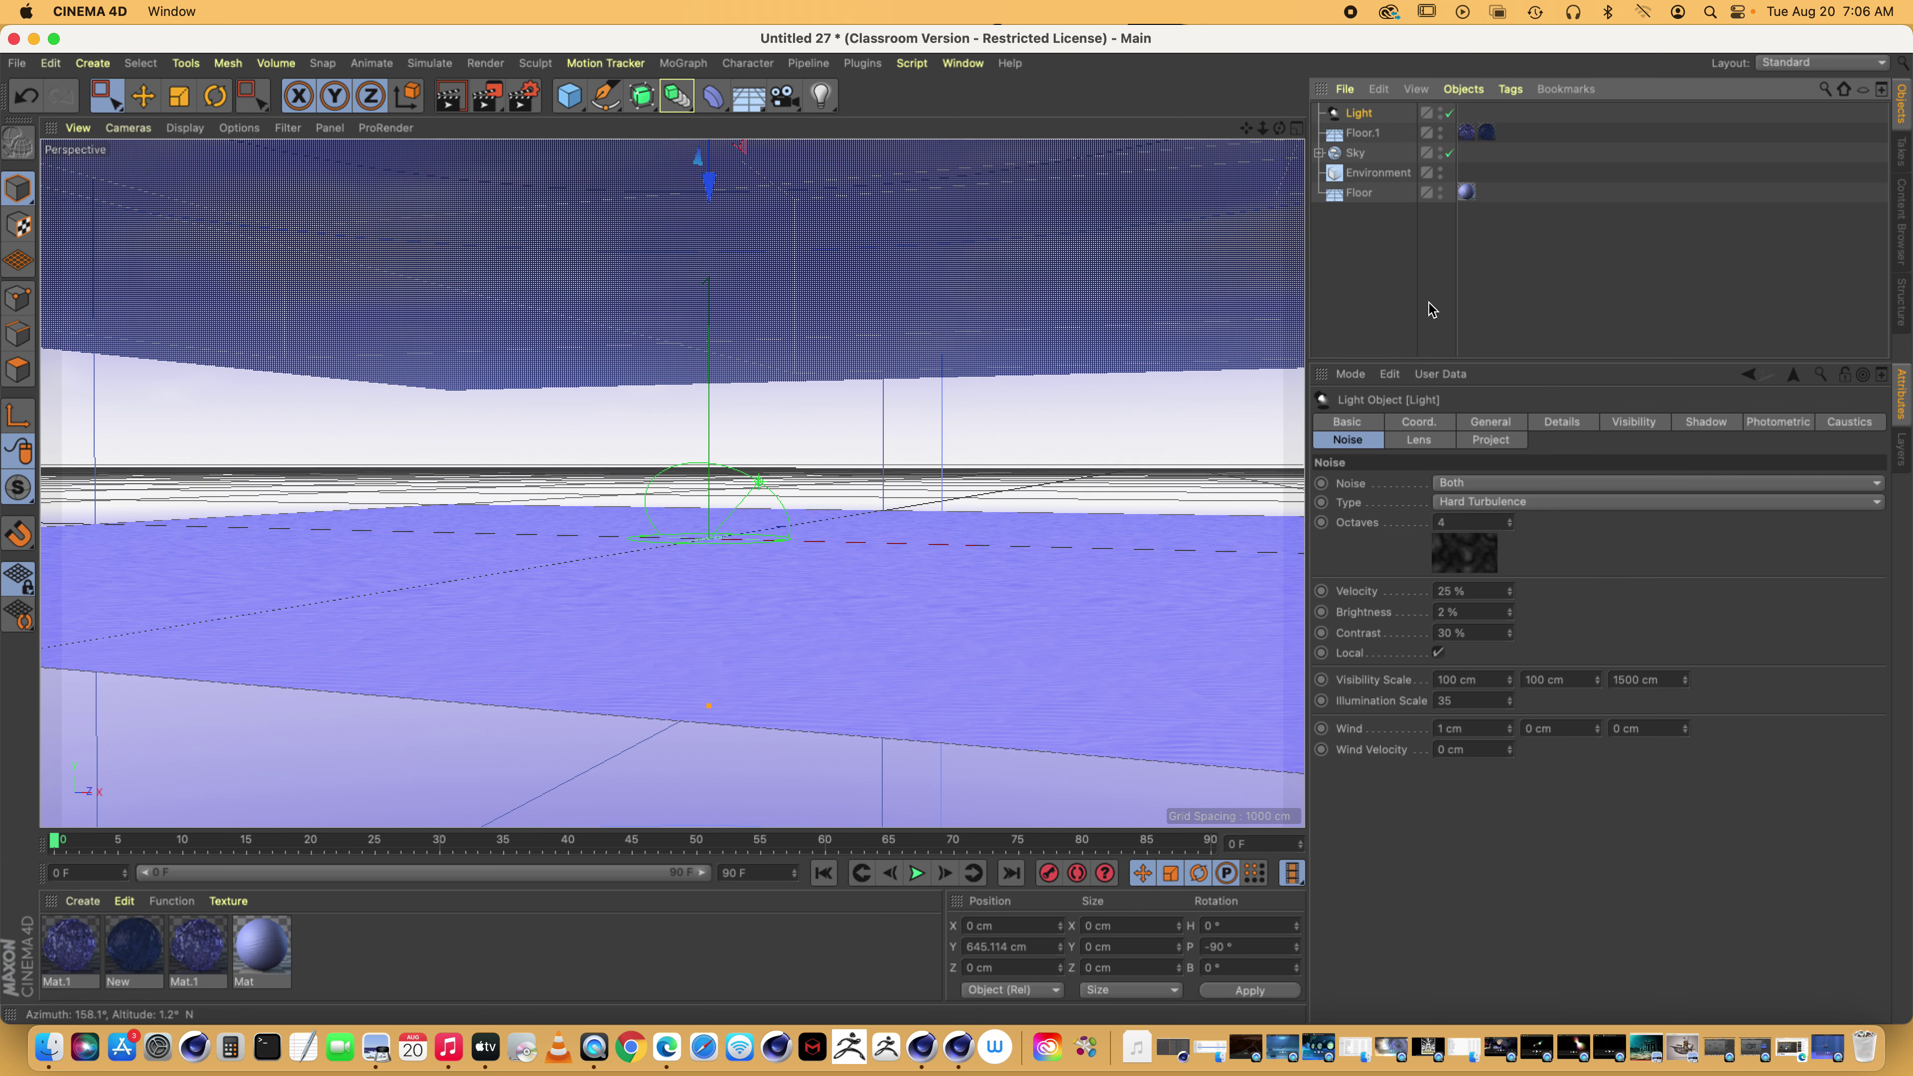
{"action": "left_click", "coordinate": [1482, 591]}
{"action": "type", "text": "22"}
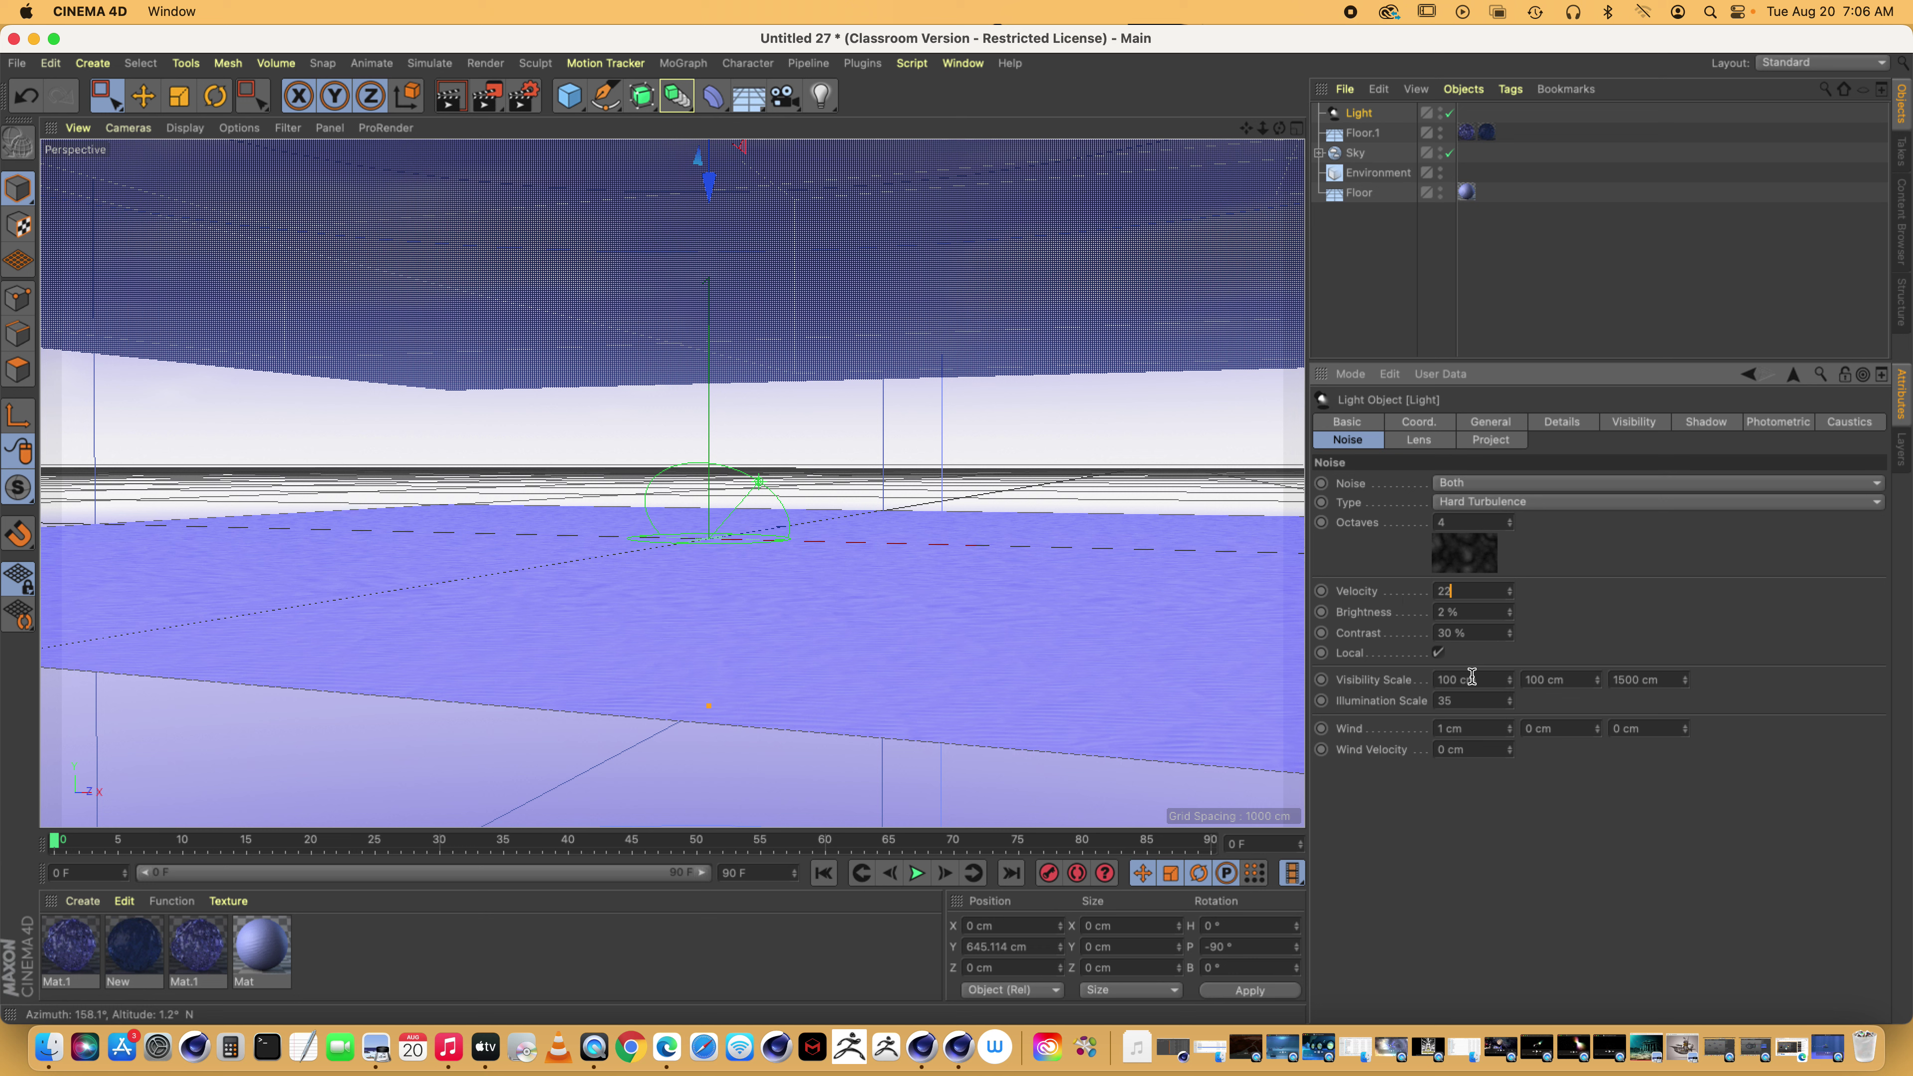
{"action": "key", "text": "Return"}
Set the first visibility scale value of the light's noise to 139 cm
{"action": "key", "text": "9"}
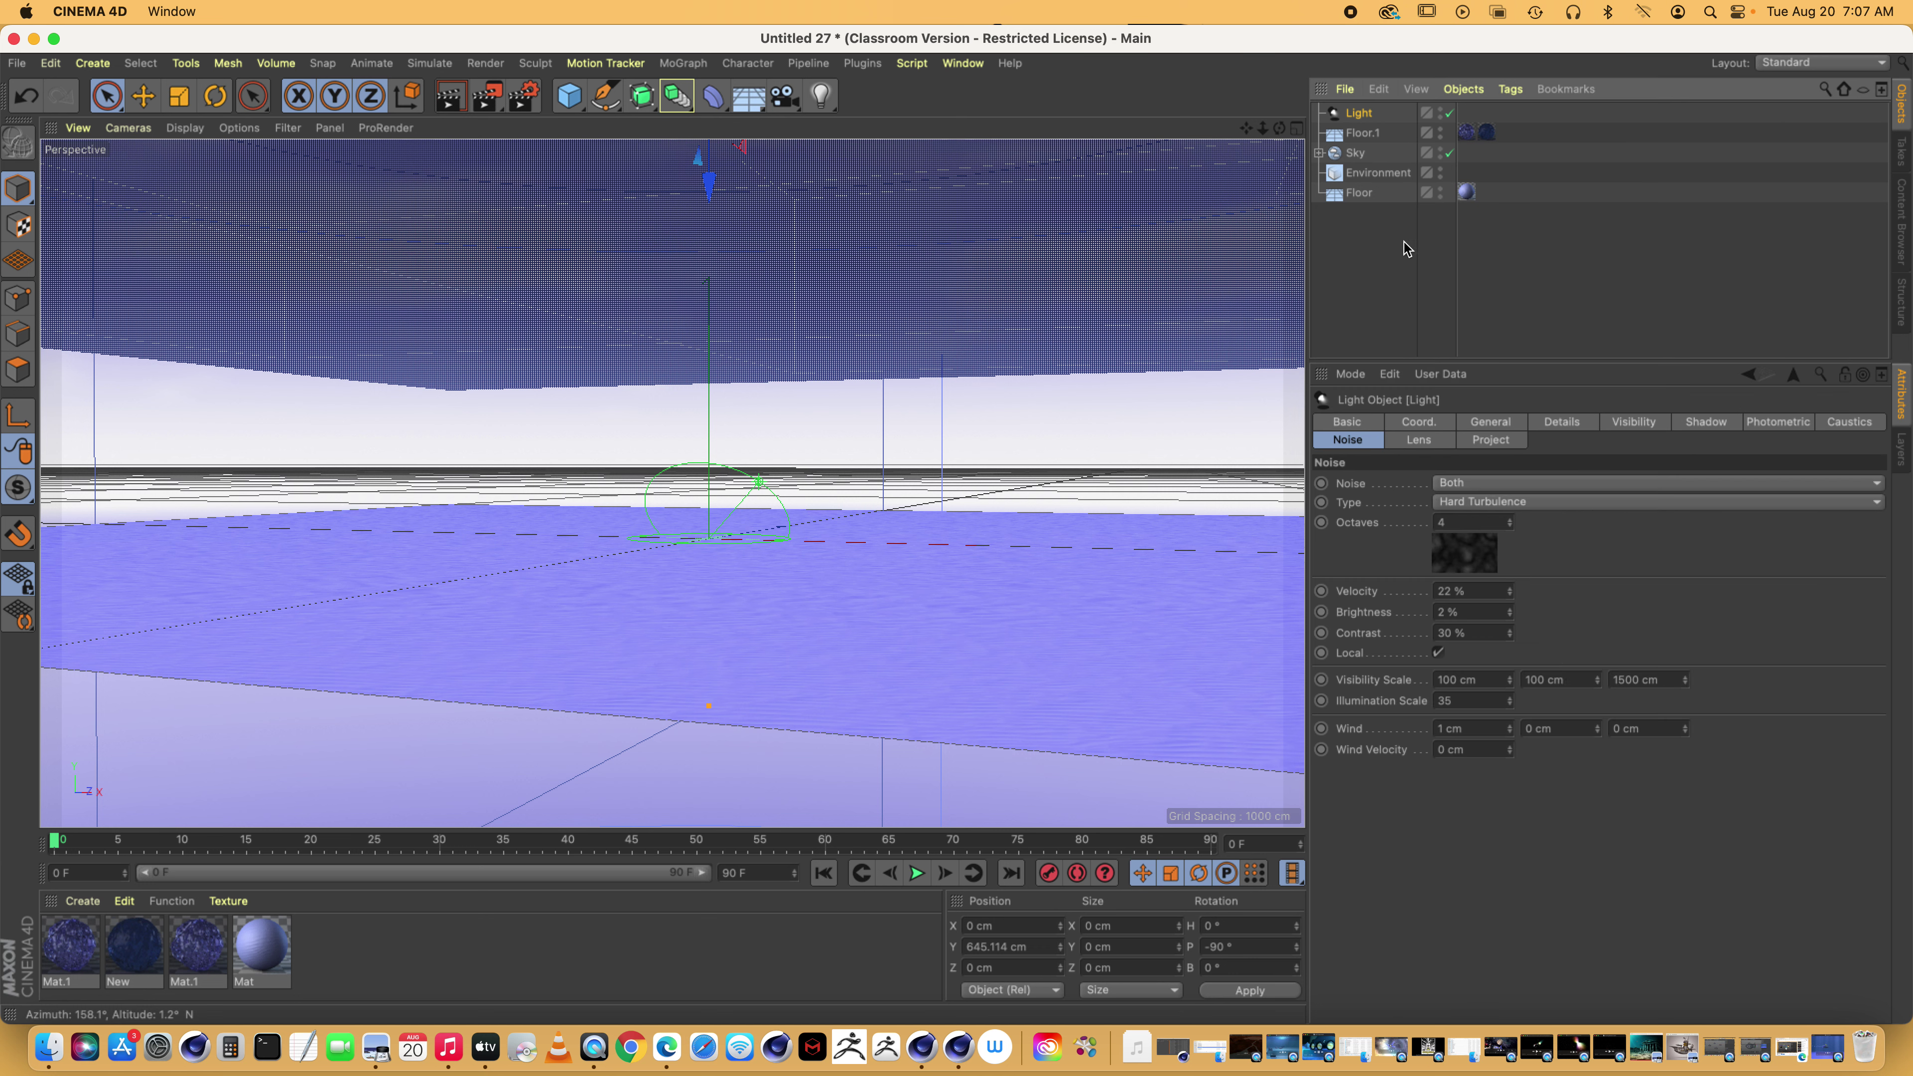
{"action": "left_click", "coordinate": [1482, 679]}
{"action": "type", "text": "1"}
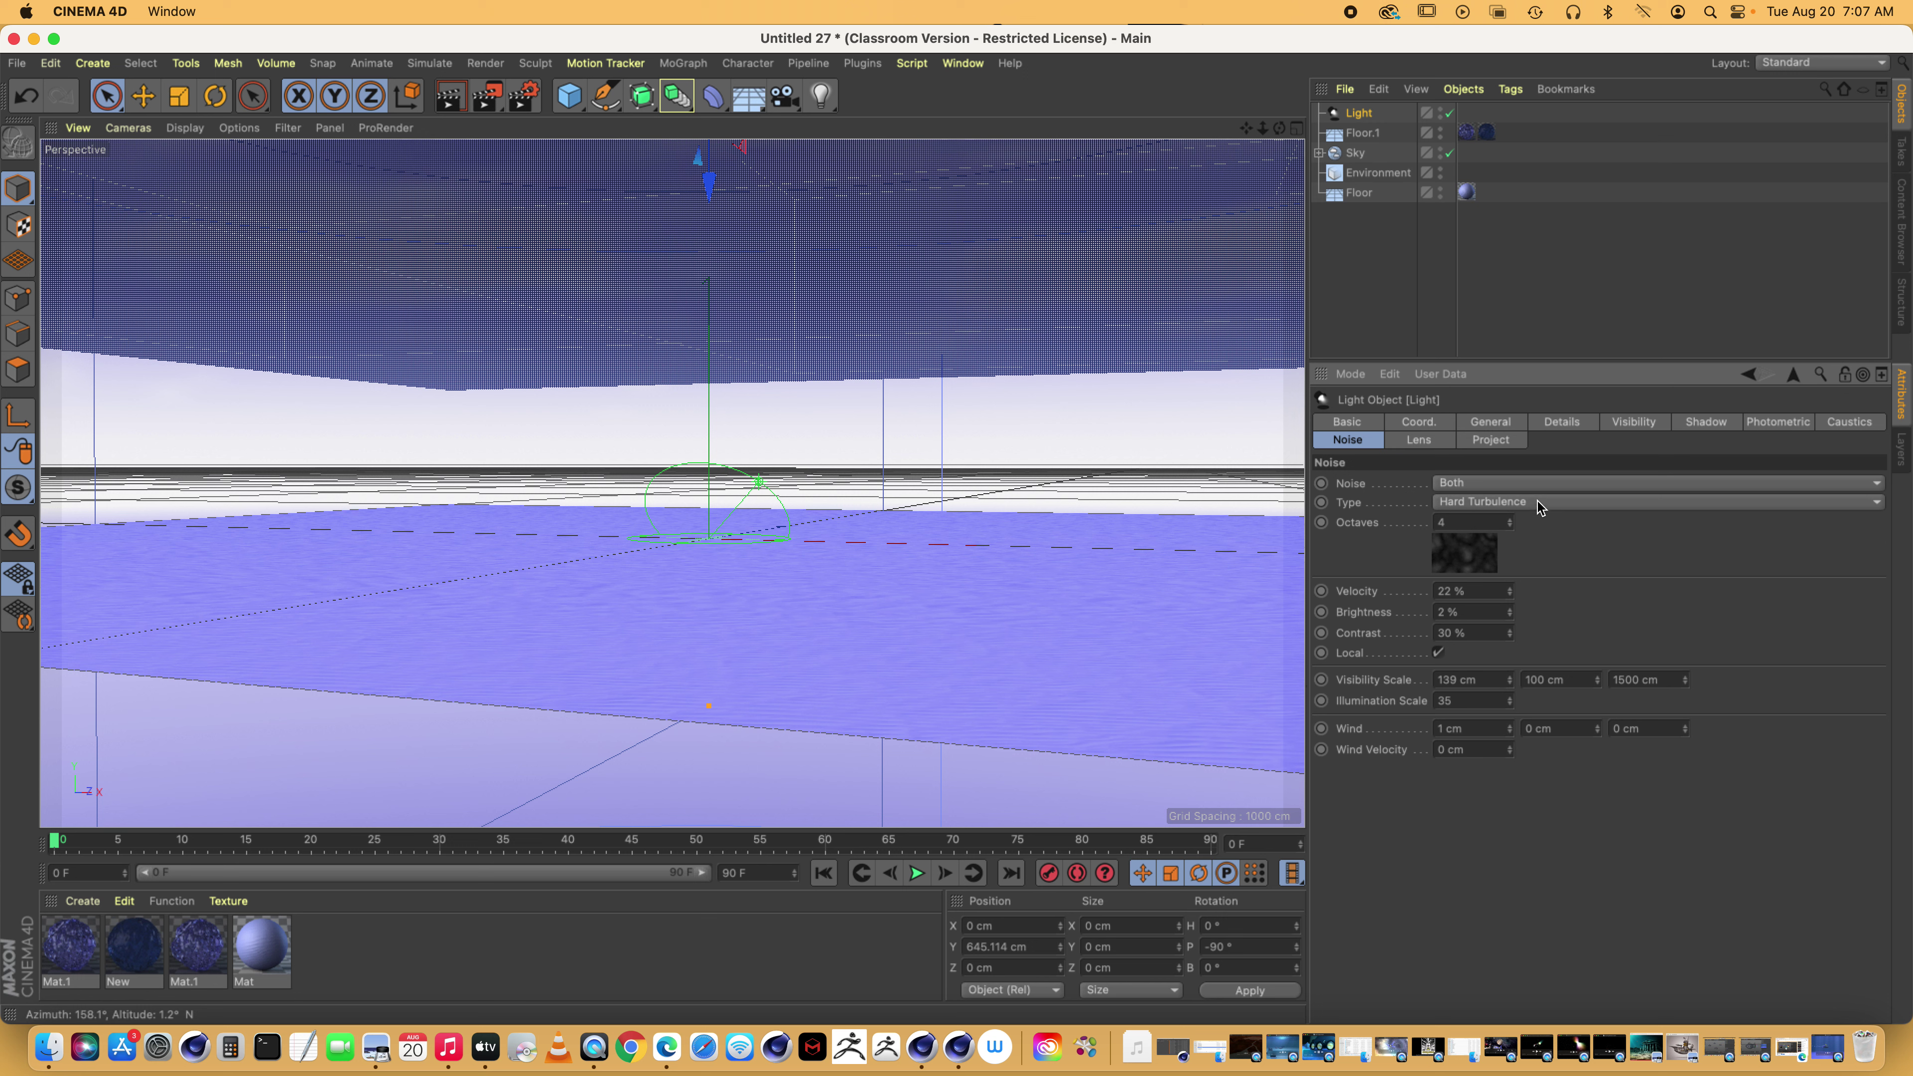
Try the Soft Turbulence noise type on the light and return it to Hard Turbulence
{"action": "left_click", "coordinate": [1507, 504]}
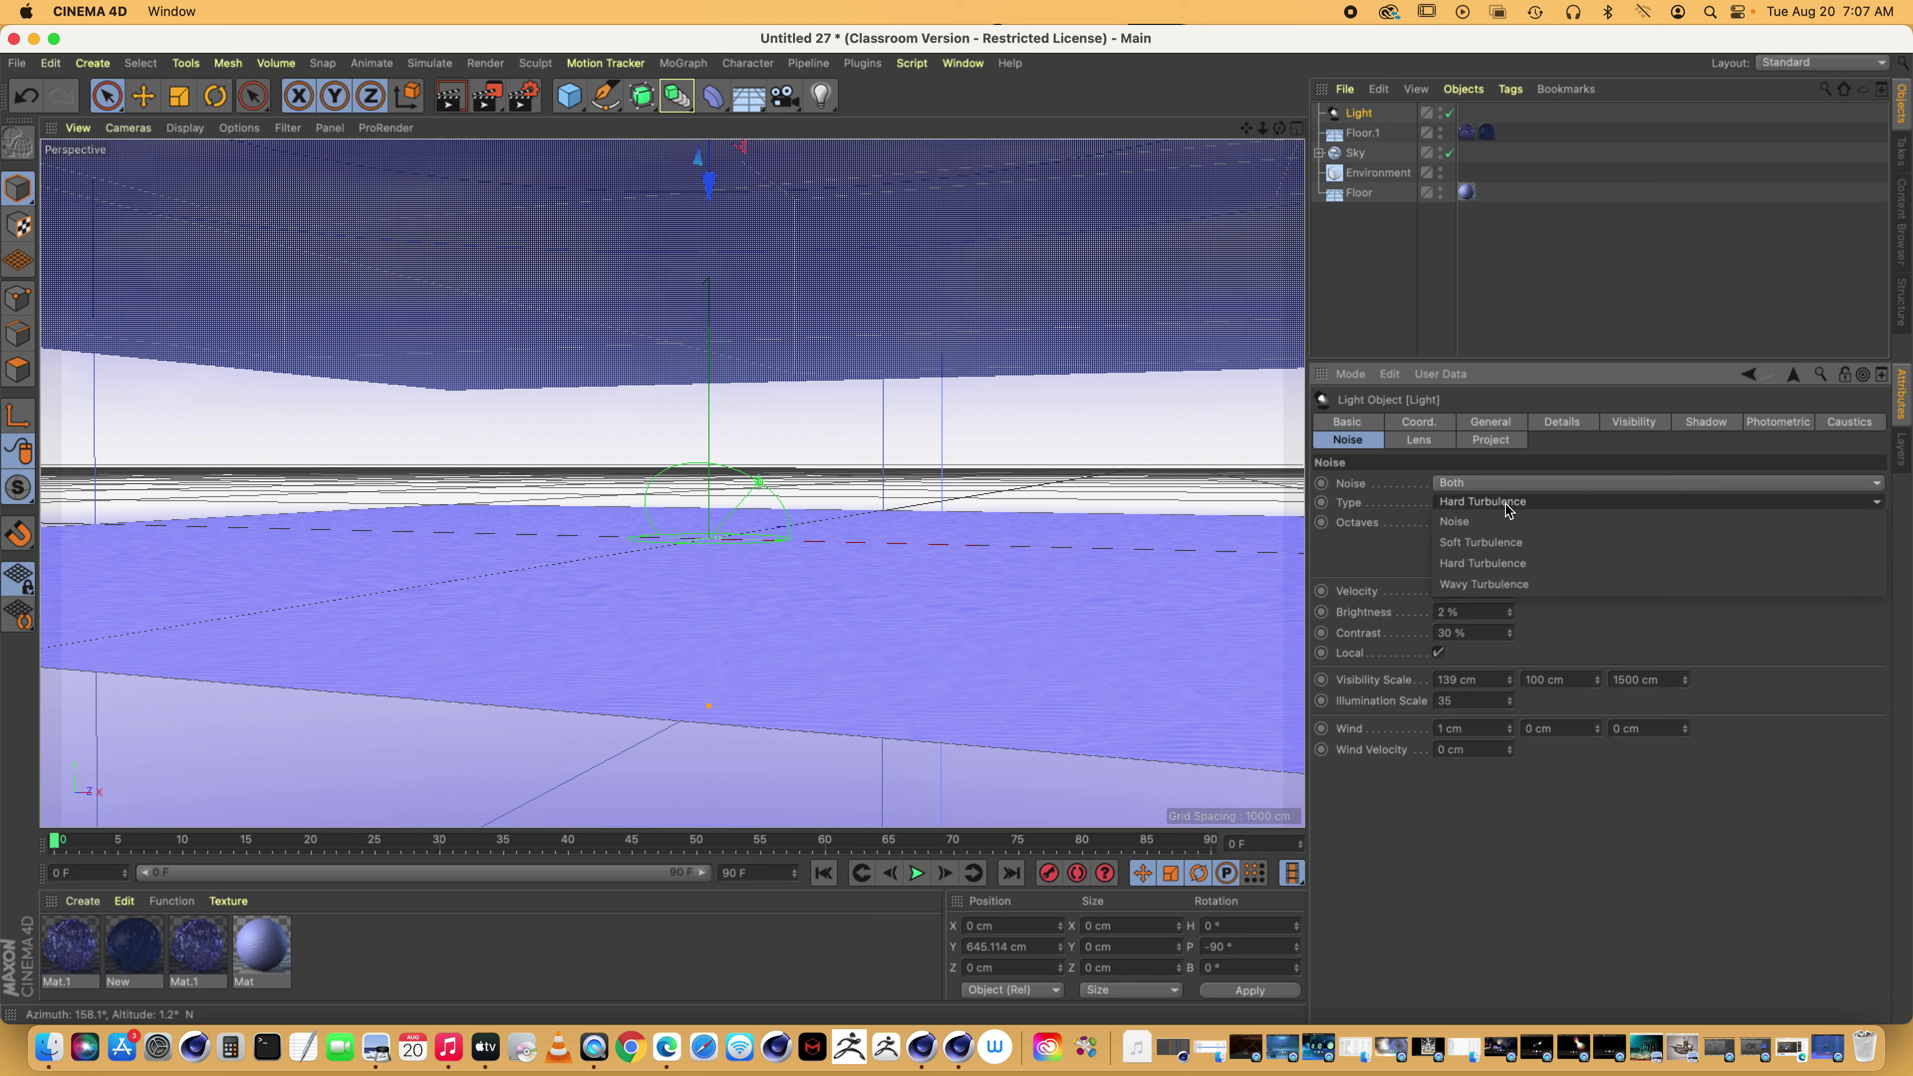
{"action": "left_click", "coordinate": [1495, 544]}
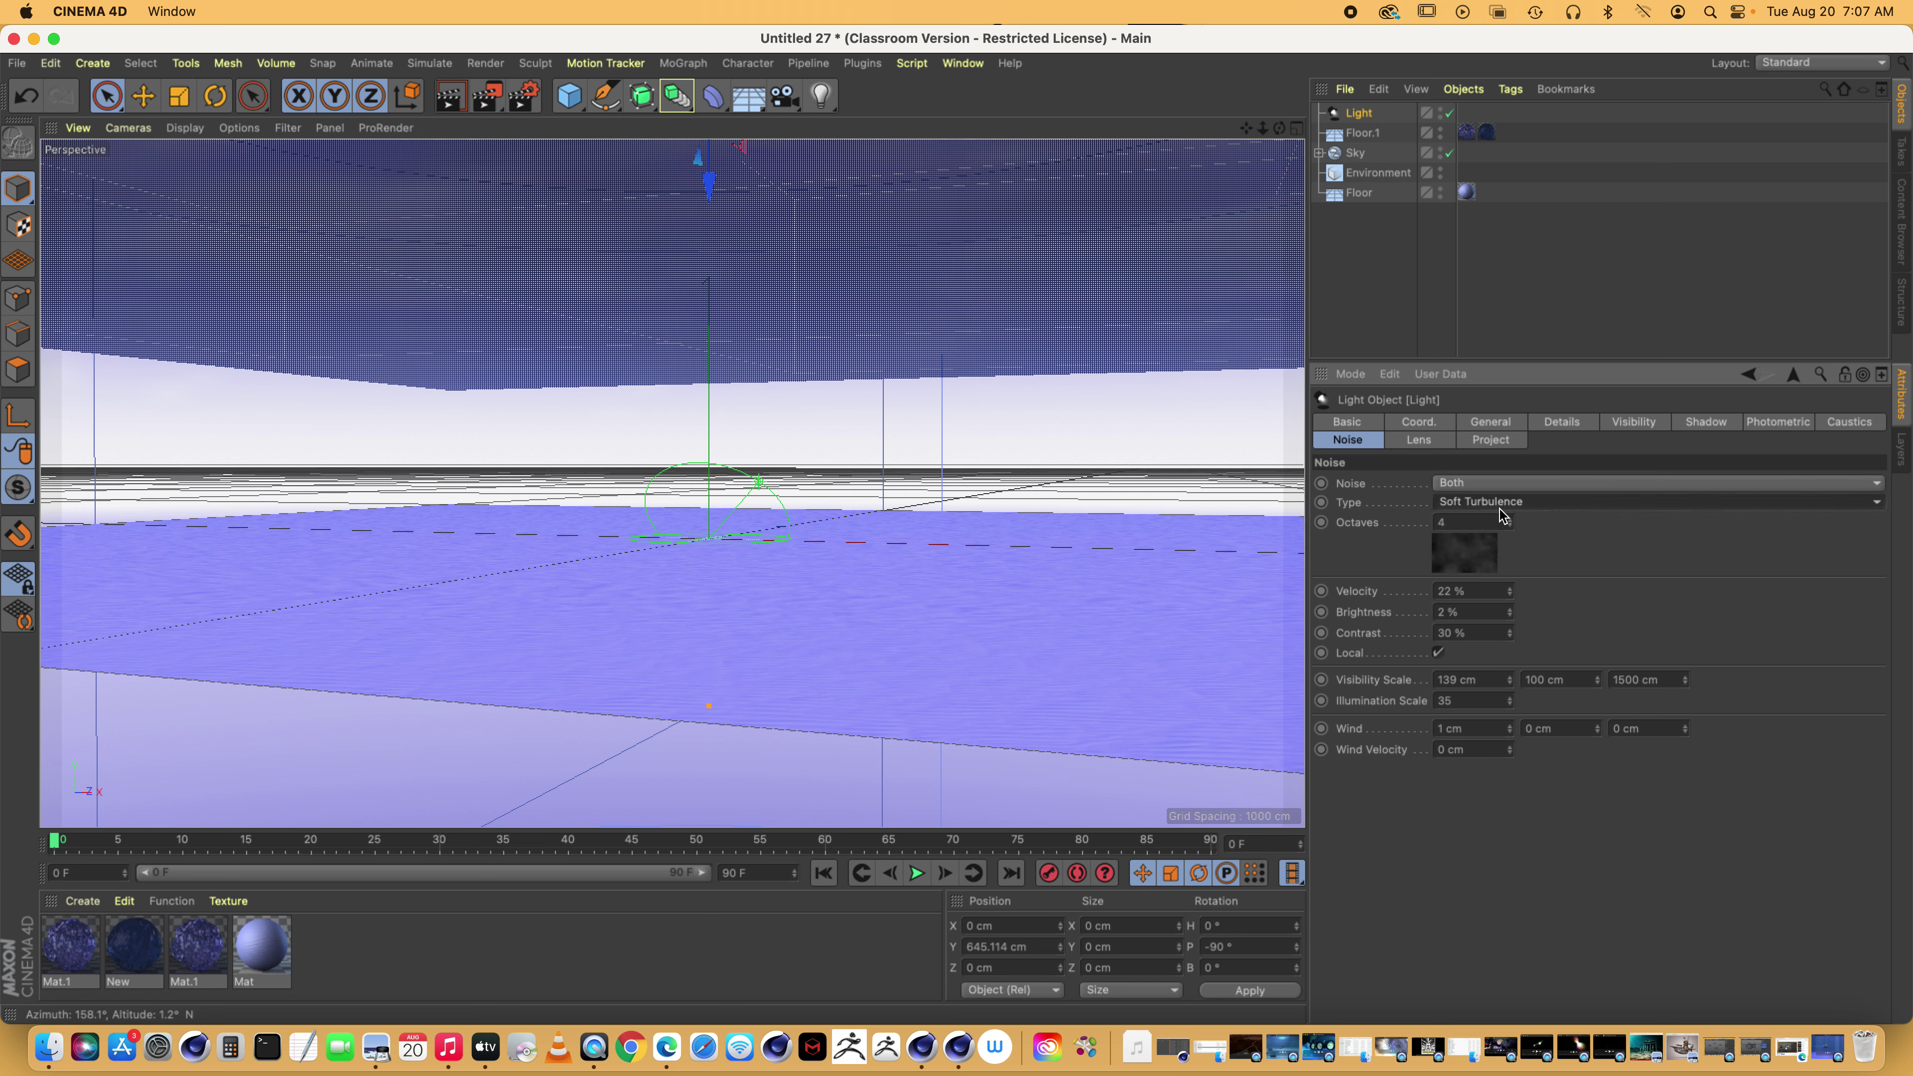
{"action": "left_click", "coordinate": [1499, 505]}
{"action": "left_click", "coordinate": [1478, 571]}
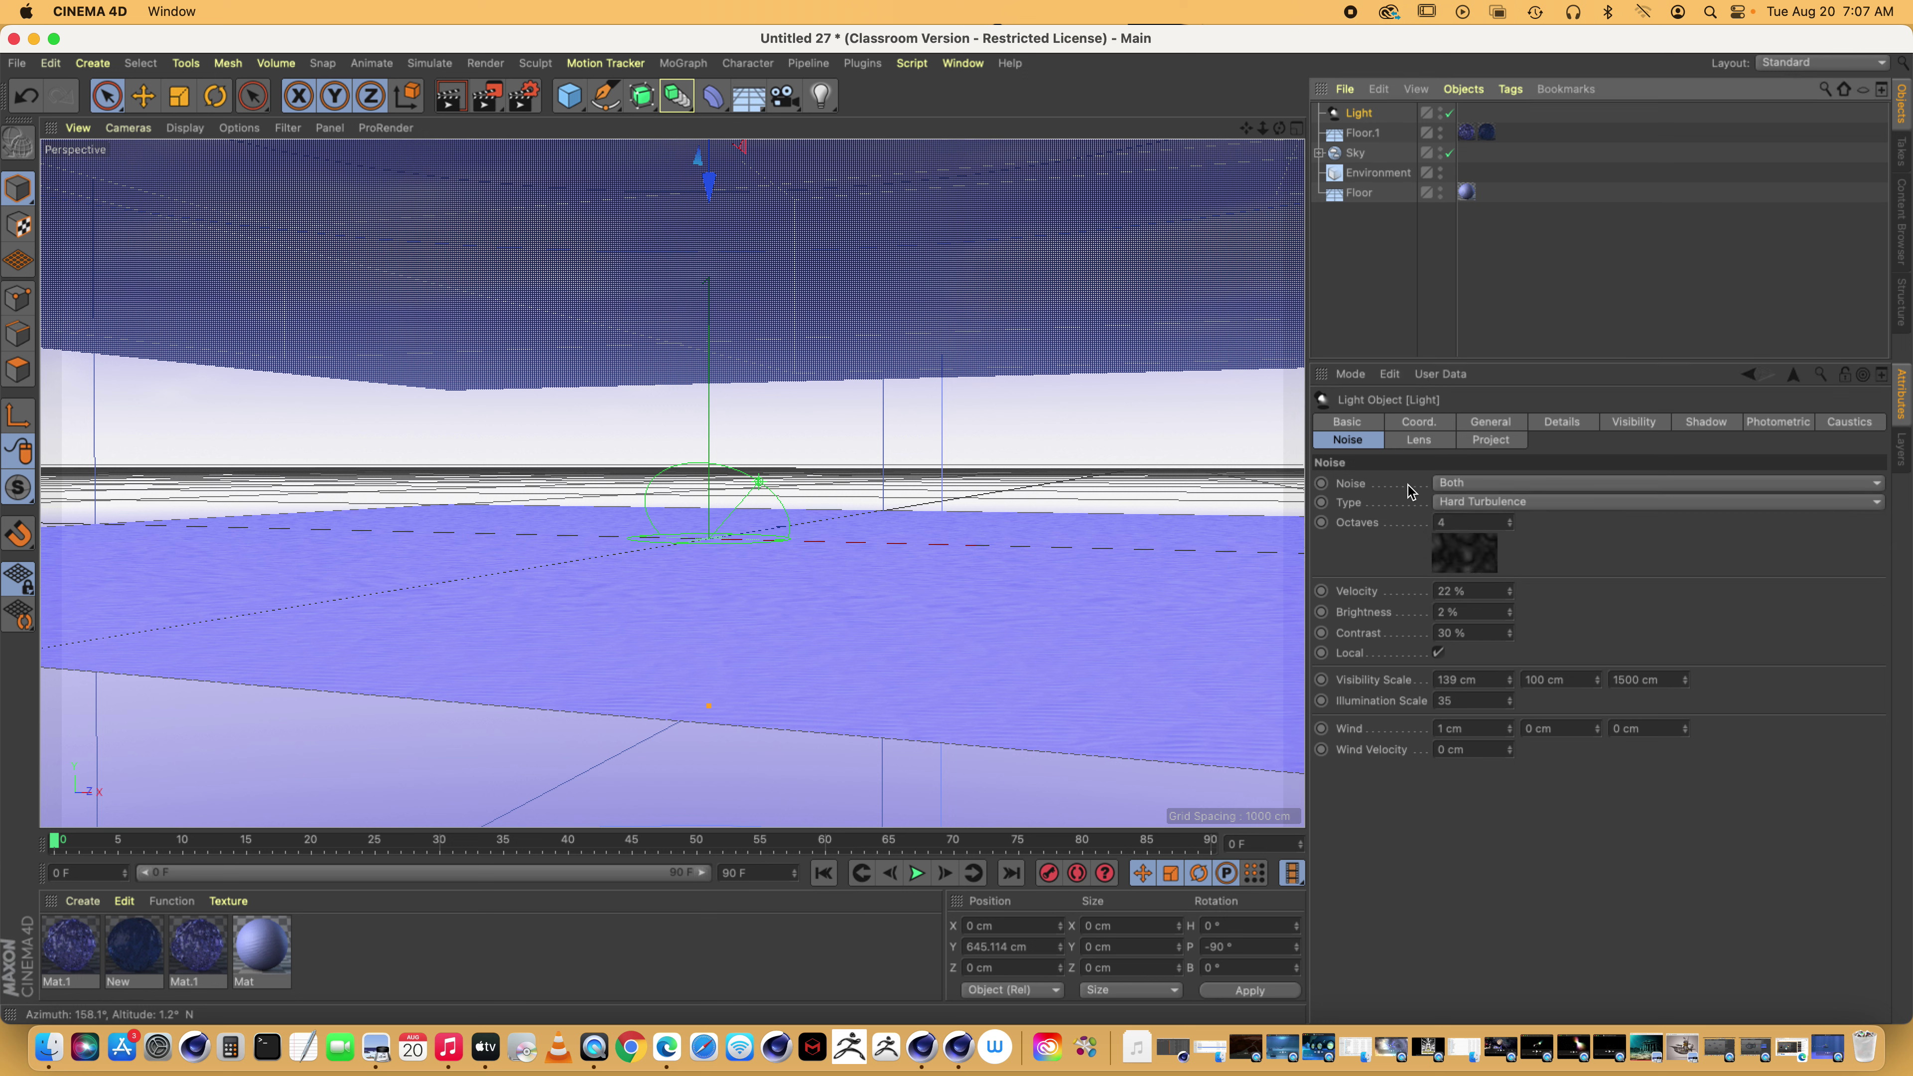
Raise the light's noise contrast to 203 % and render the perspective view
{"action": "left_click", "coordinate": [1510, 630]}
{"action": "left_click_drag", "start_coordinate": [1509, 633], "coordinate": [1512, 635]}
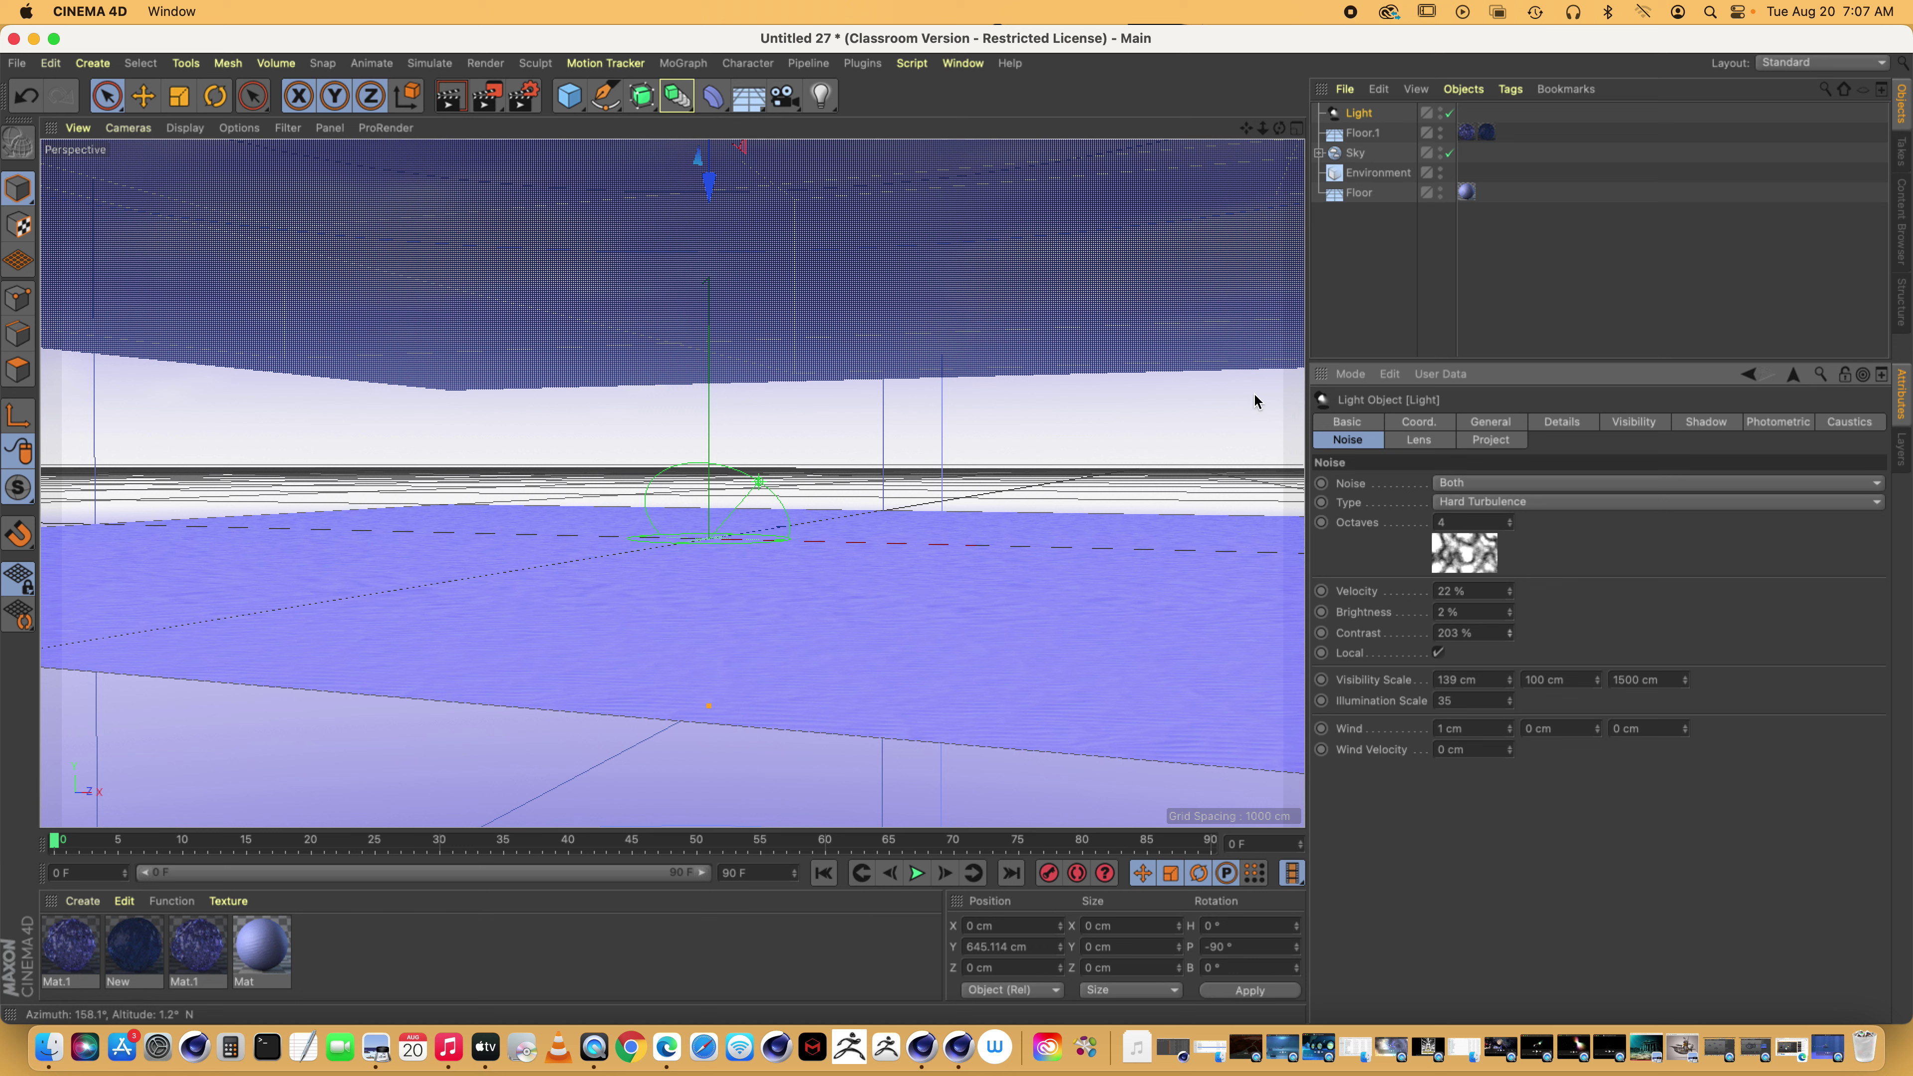
{"action": "left_click", "coordinate": [450, 97]}
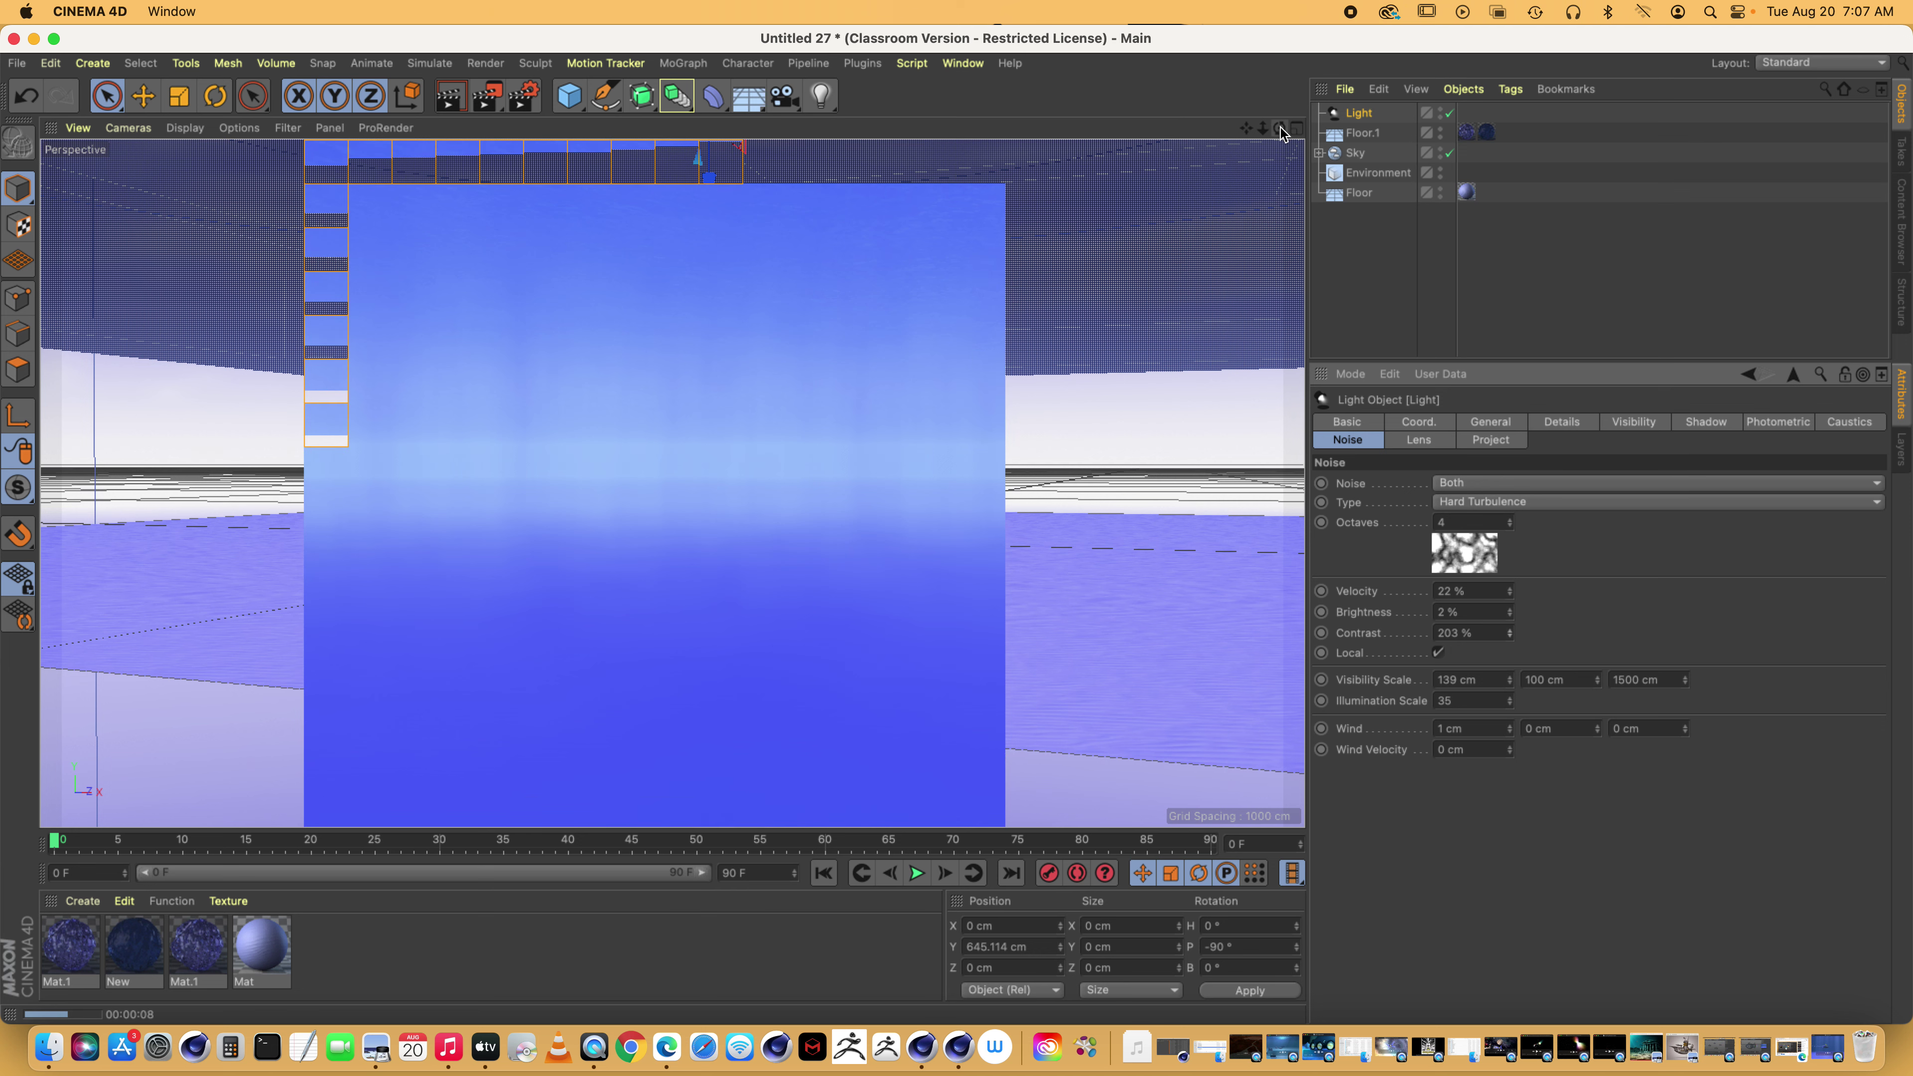
Move the upper floor, Floor.1, up to about Y 600.5 cm and render the view
{"action": "left_click_drag", "start_coordinate": [1263, 128], "coordinate": [1281, 173]}
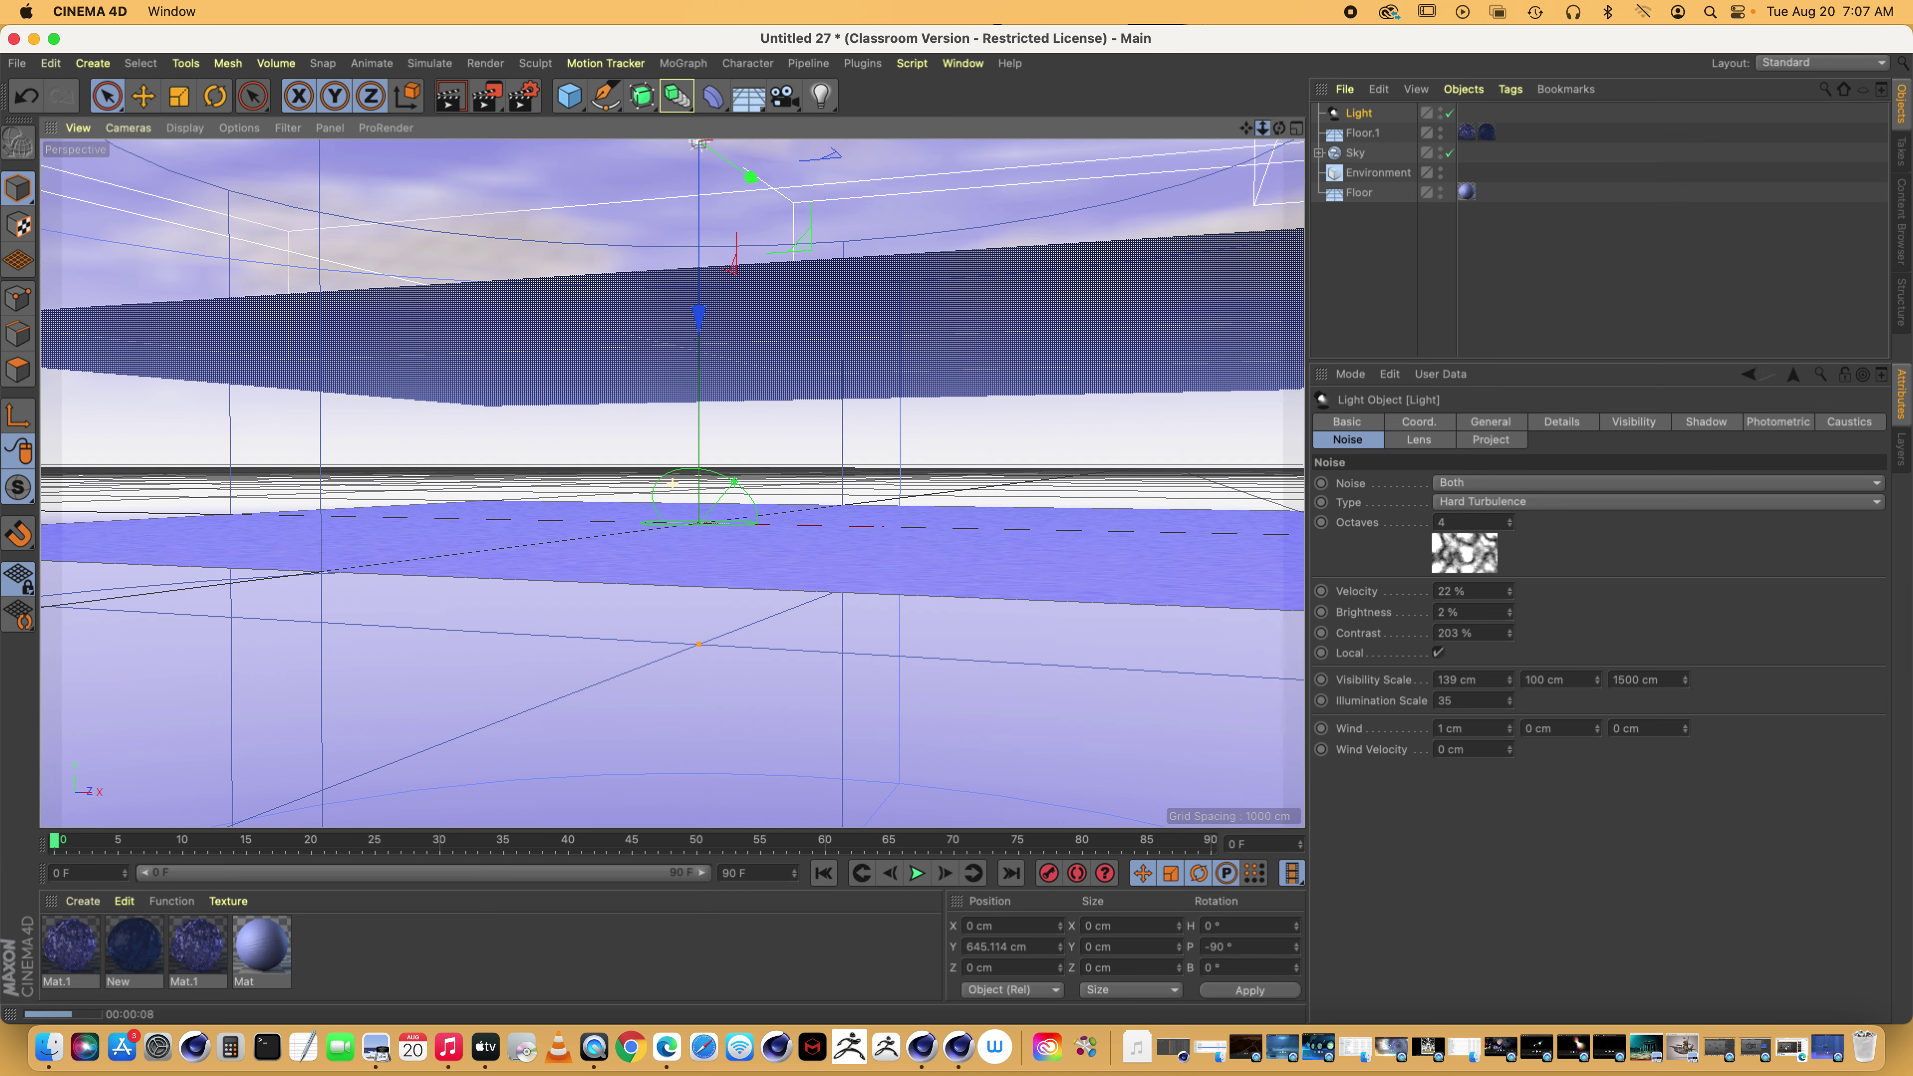
{"action": "left_click", "coordinate": [685, 194]}
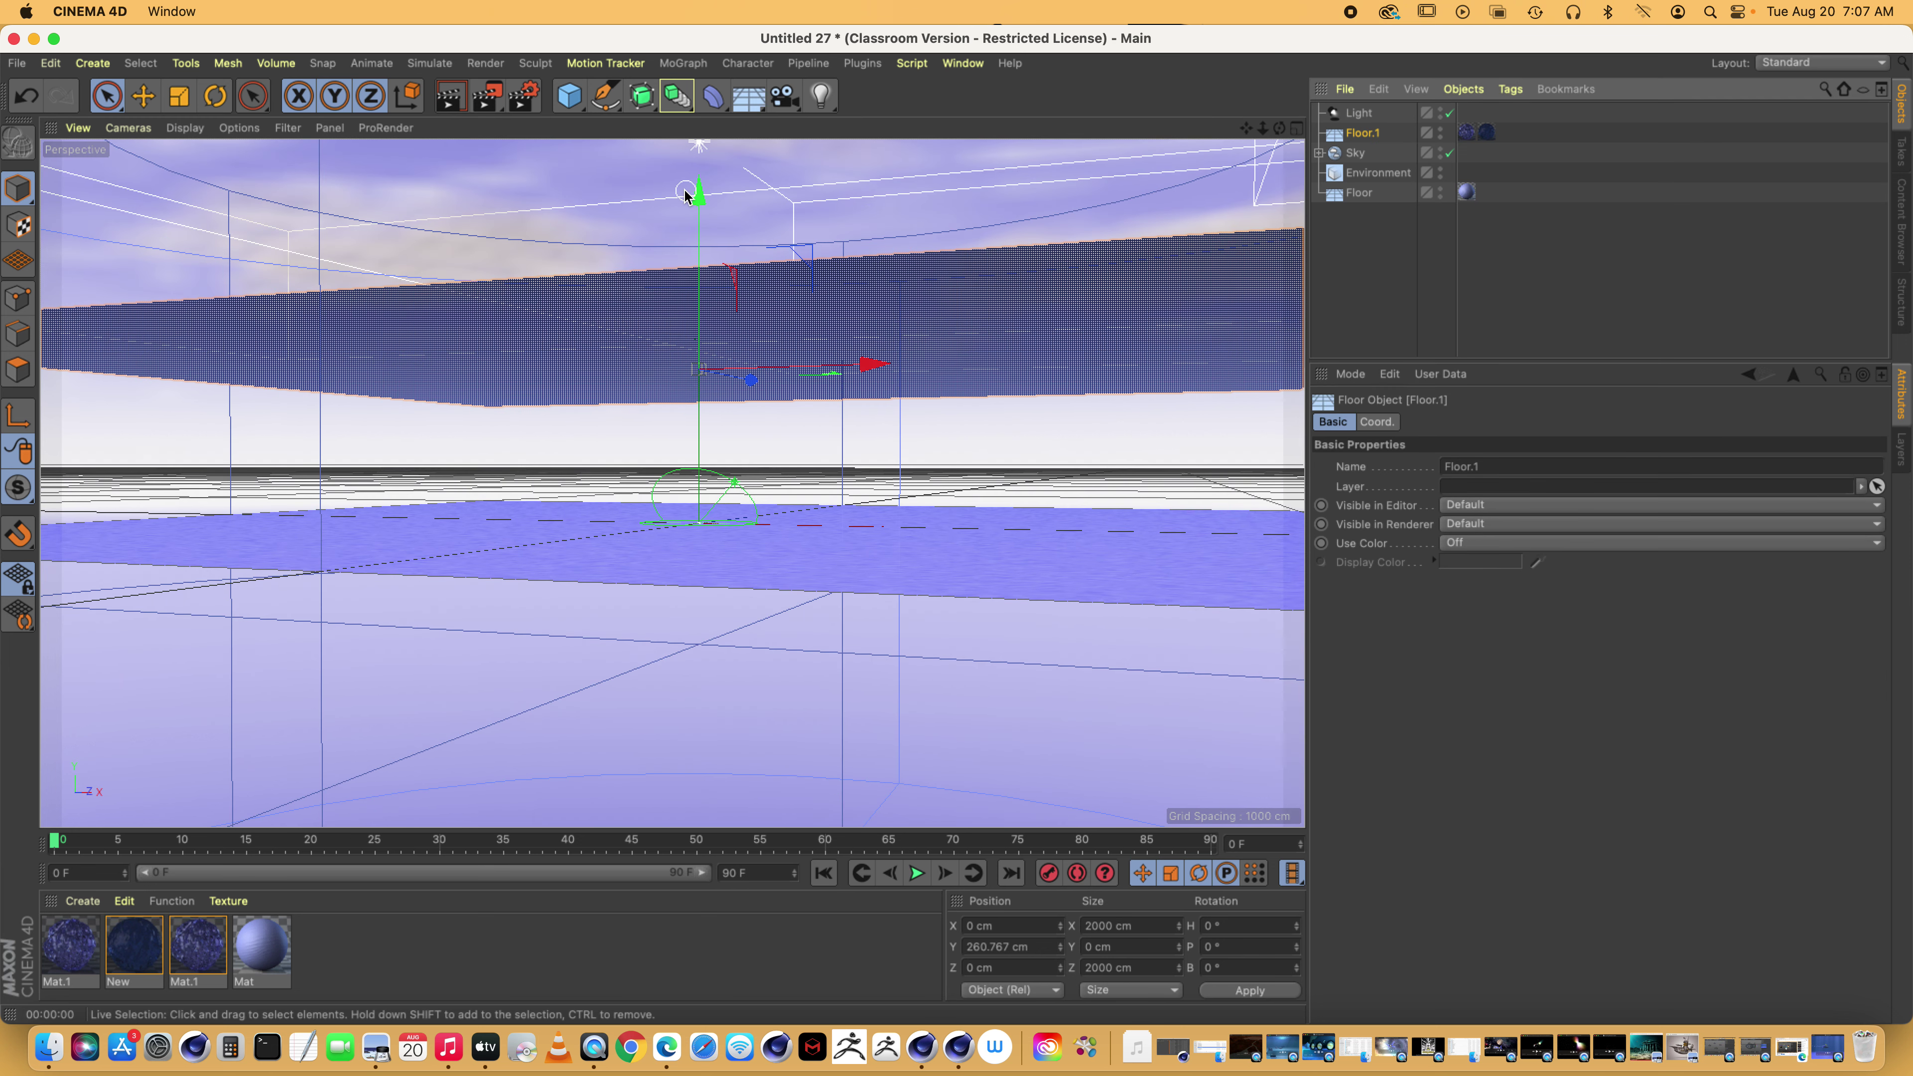
{"action": "mouse_move", "coordinate": [685, 194]}
{"action": "left_mouse_down"}
{"action": "mouse_move", "coordinate": [698, 142]}
{"action": "mouse_move", "coordinate": [699, 166]}
{"action": "left_mouse_up"}
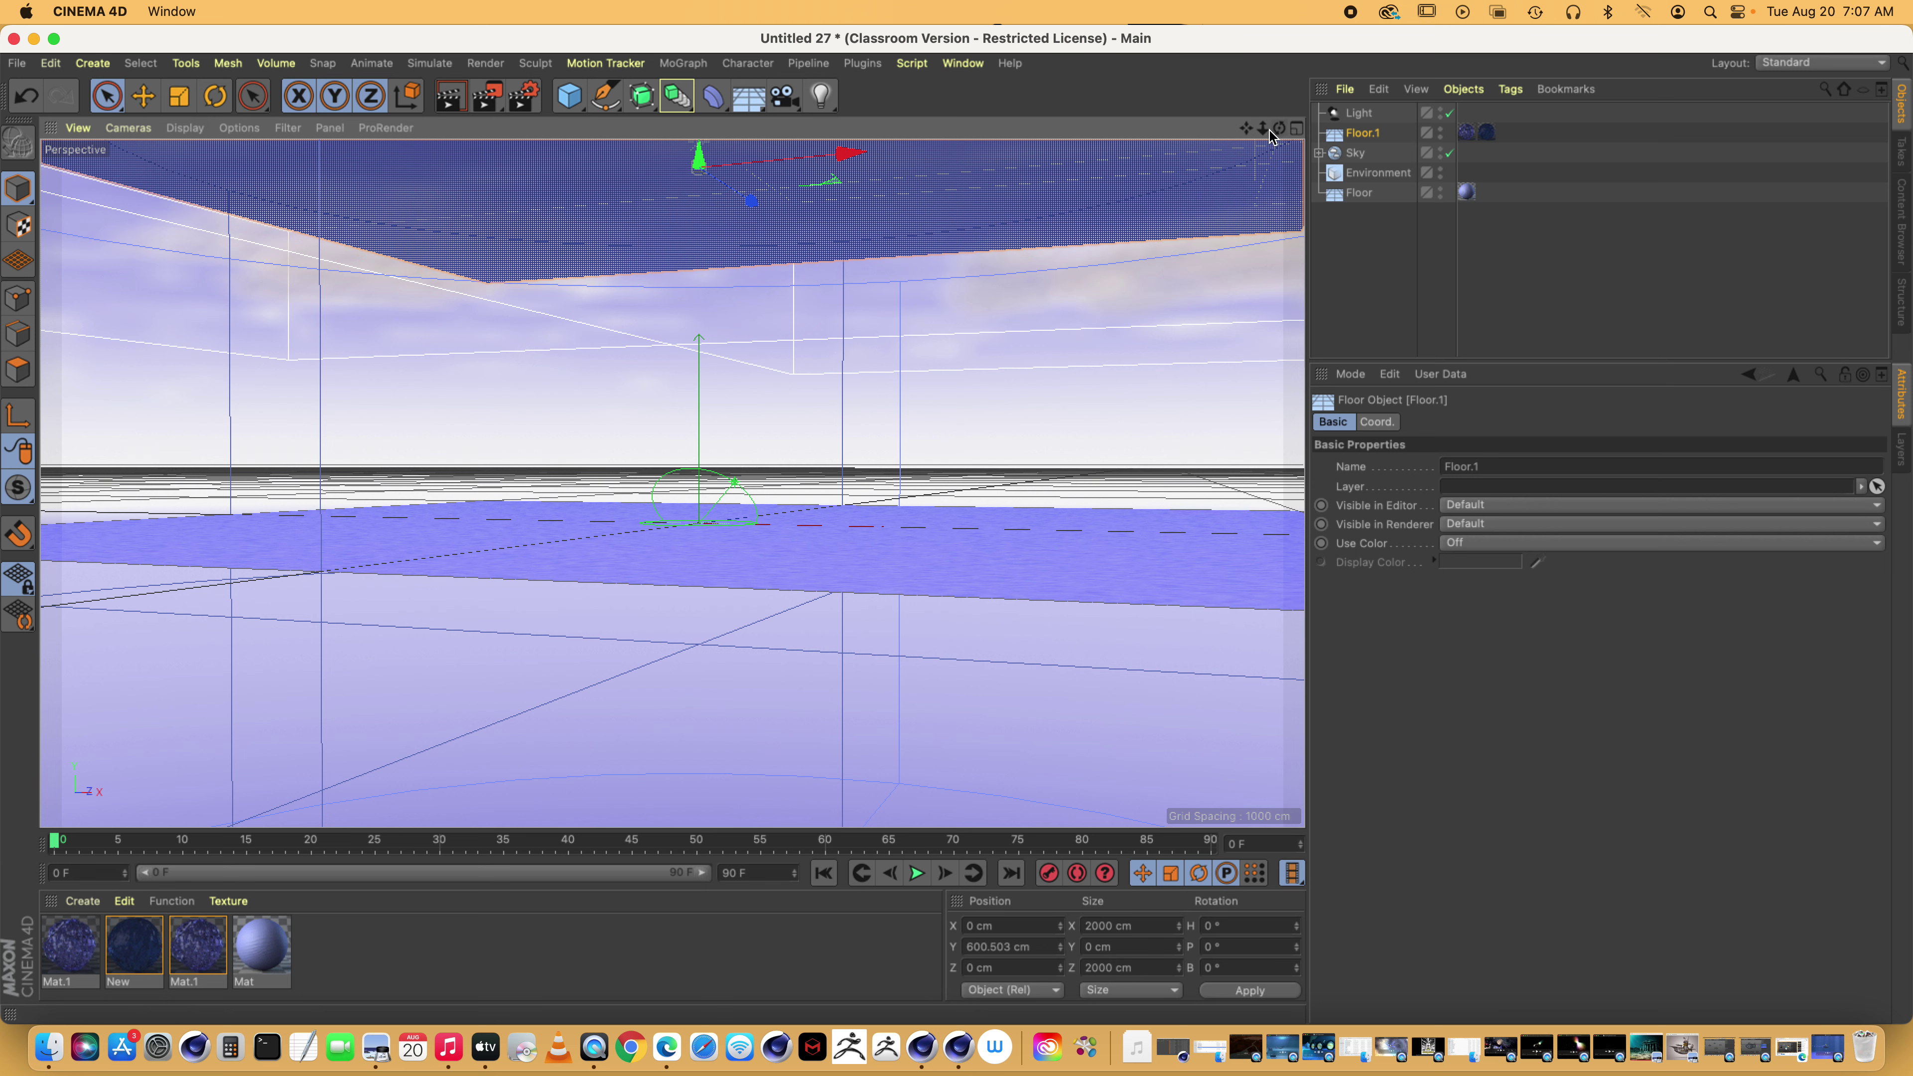
{"action": "left_click_drag", "start_coordinate": [1256, 132], "coordinate": [1284, 136]}
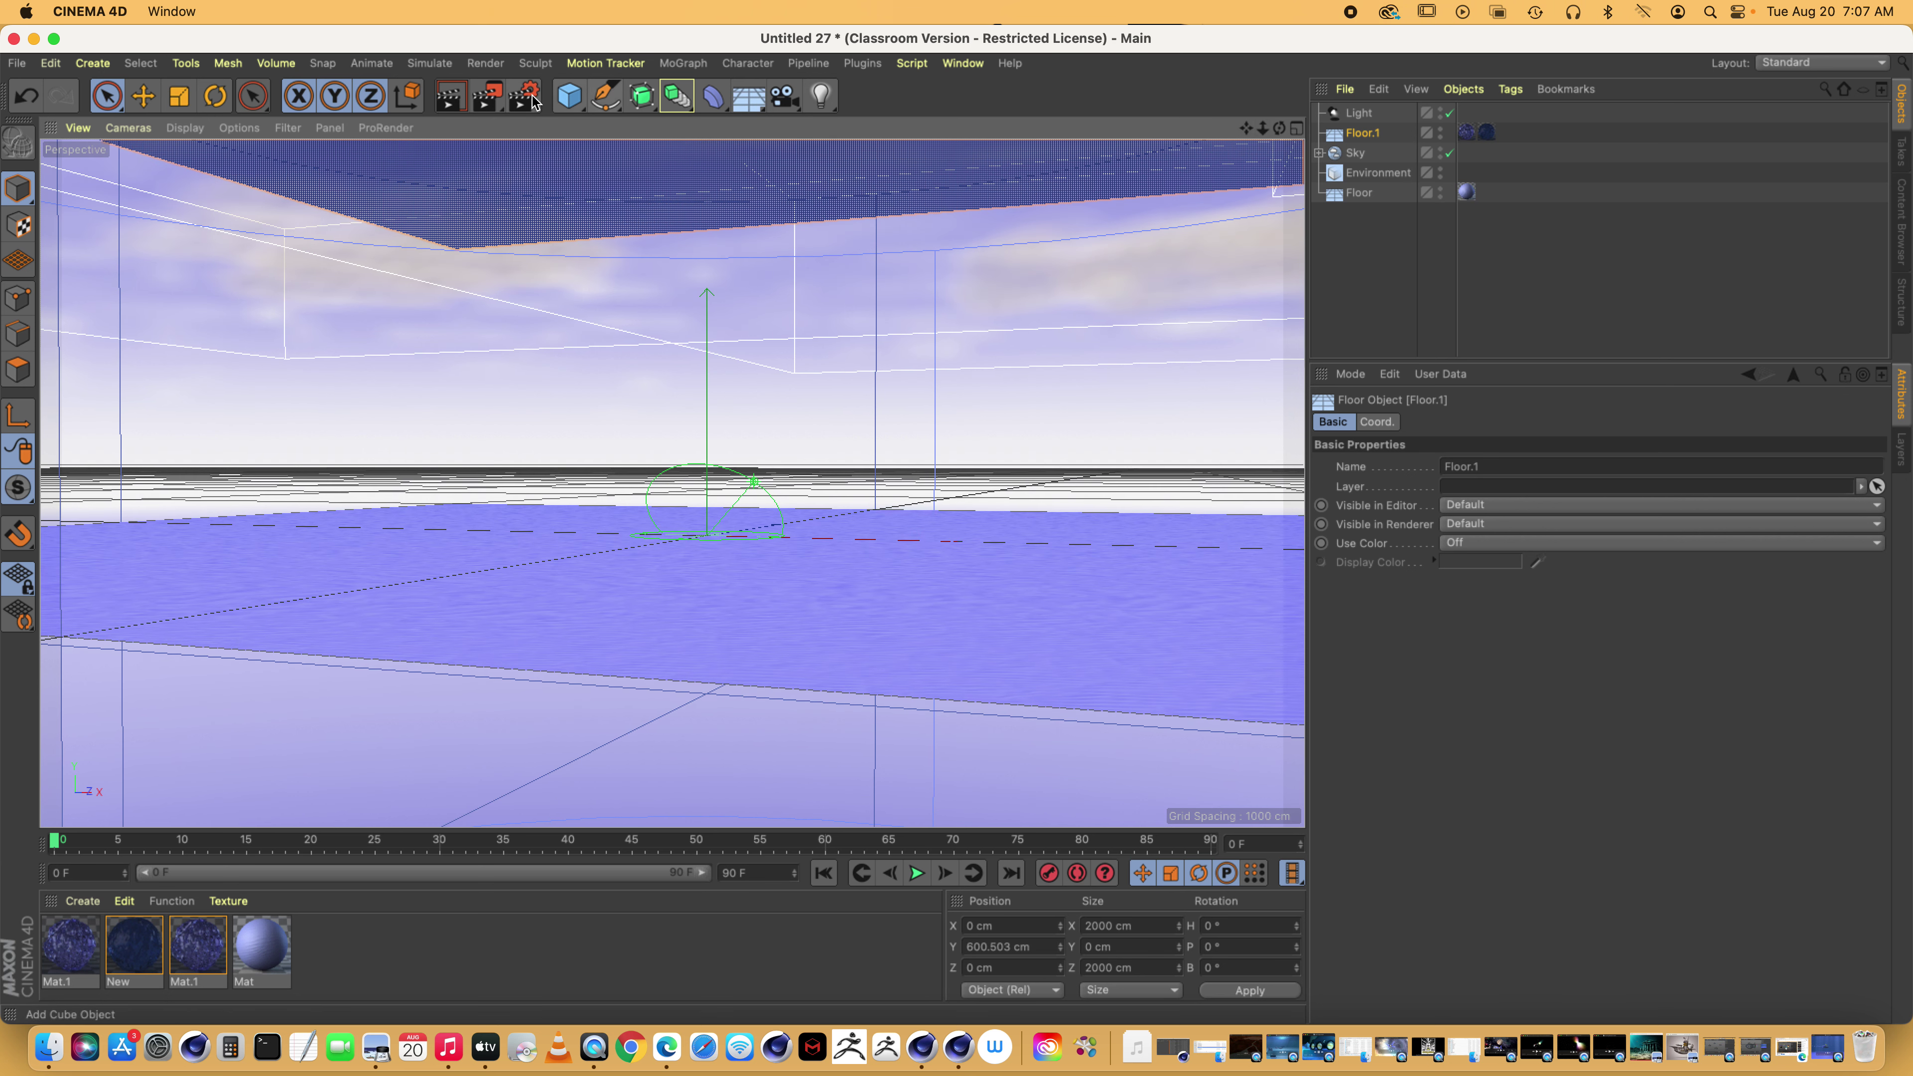
{"action": "left_click", "coordinate": [448, 98]}
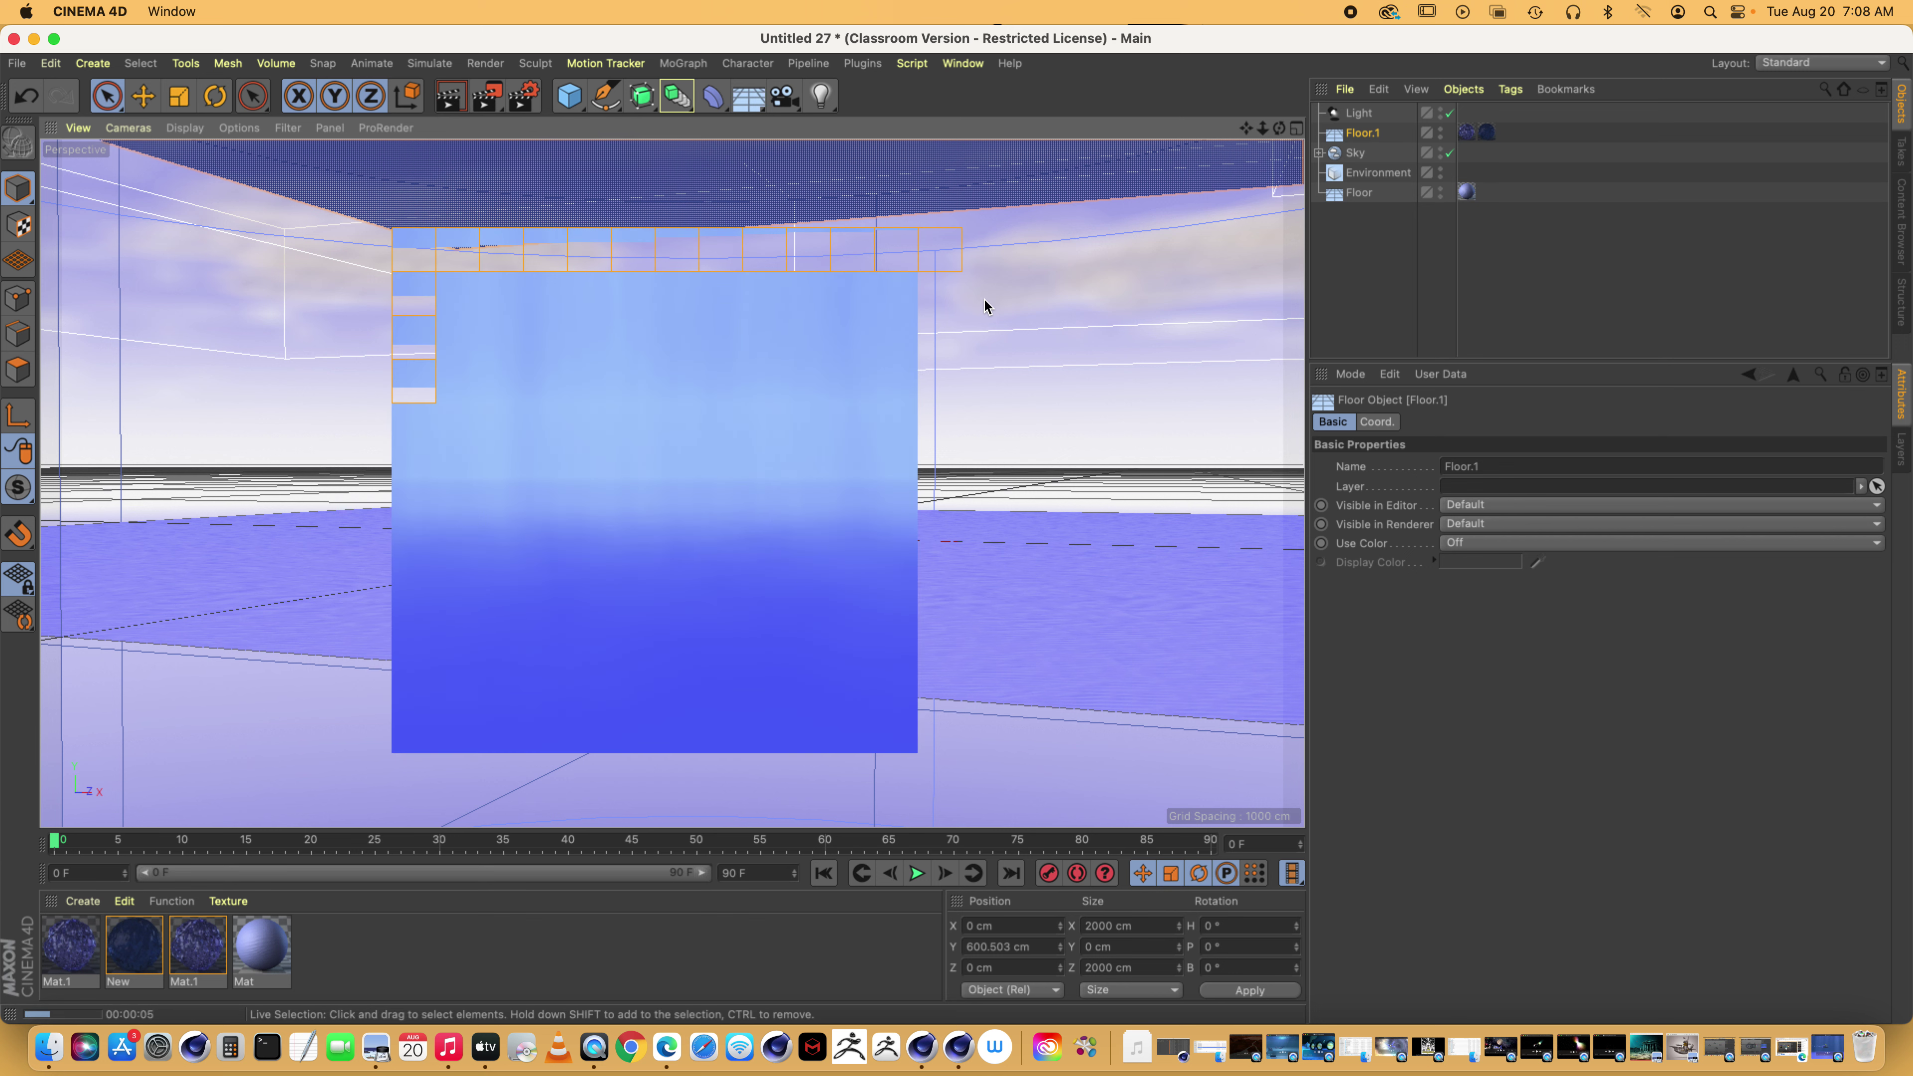
Turn off No Illumination in the light's general settings and render the view
{"action": "left_click", "coordinate": [1358, 112]}
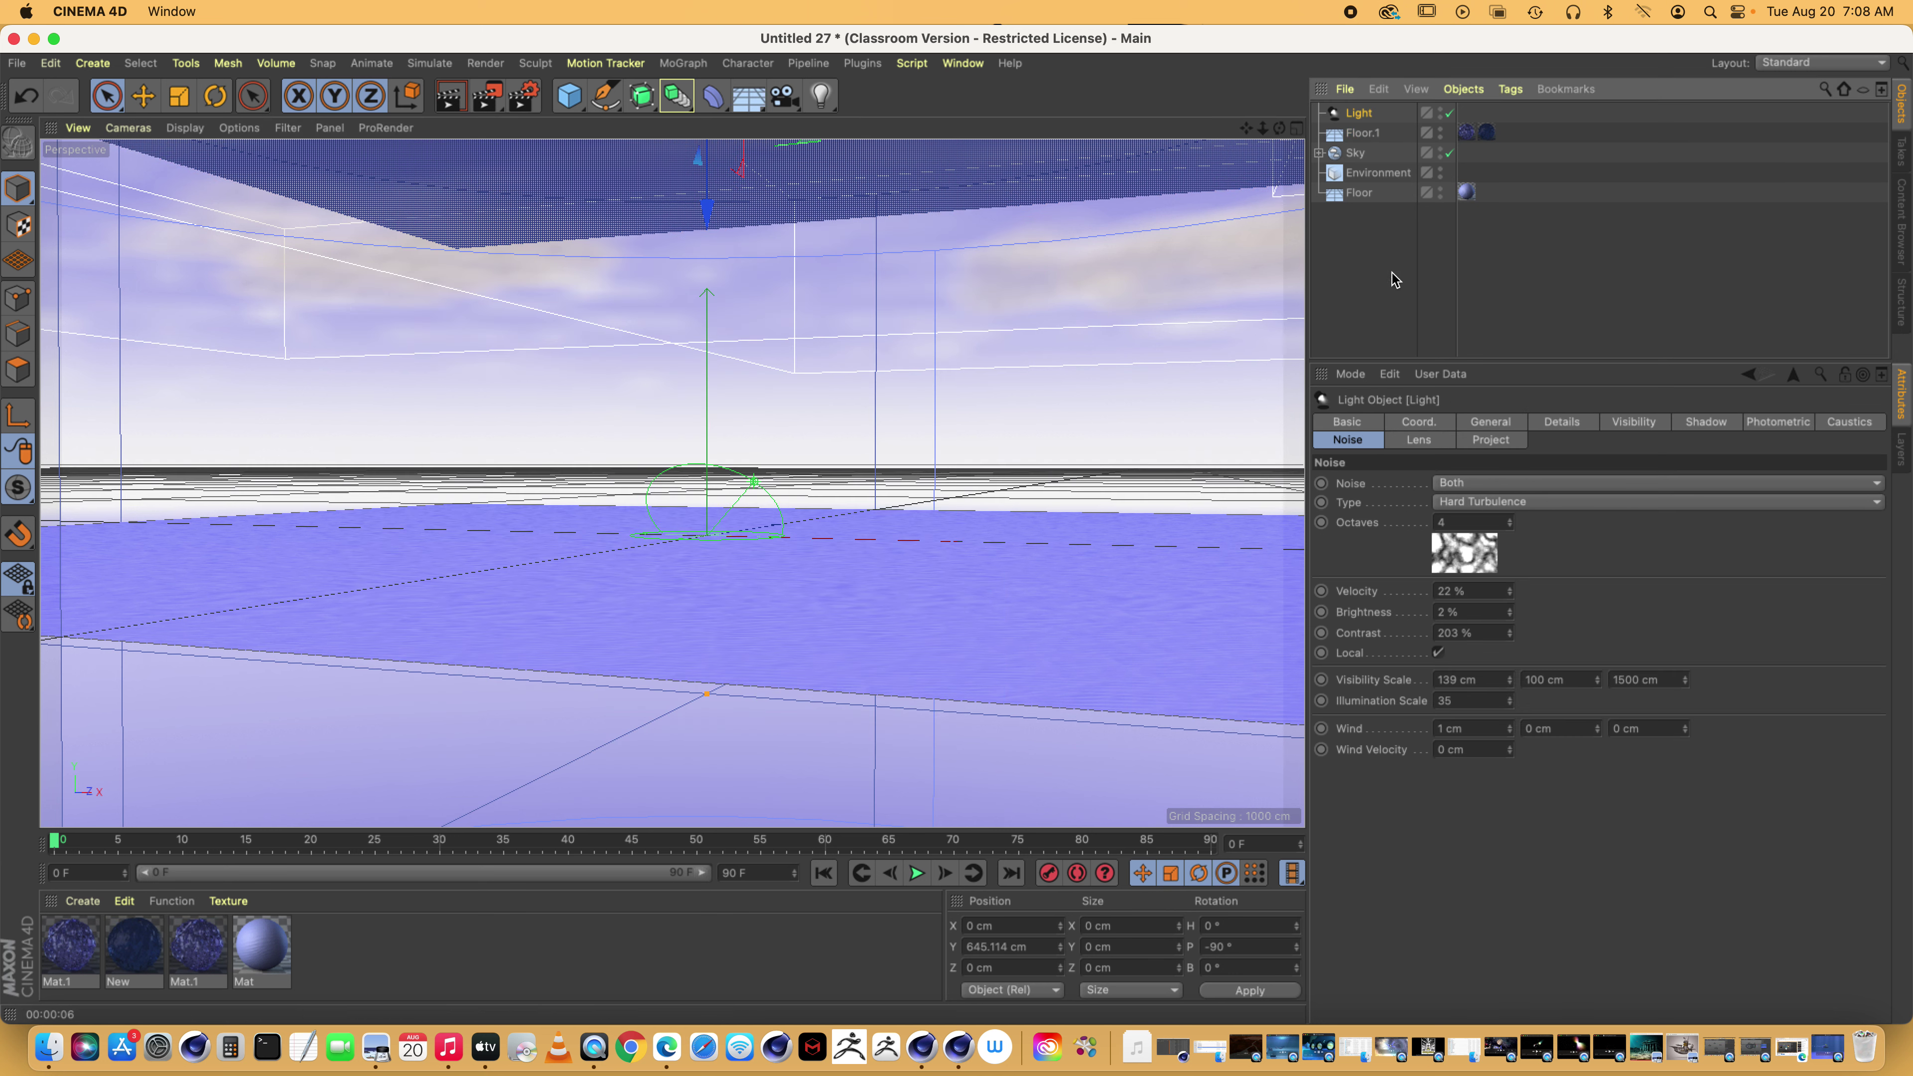
{"action": "left_click", "coordinate": [1490, 422]}
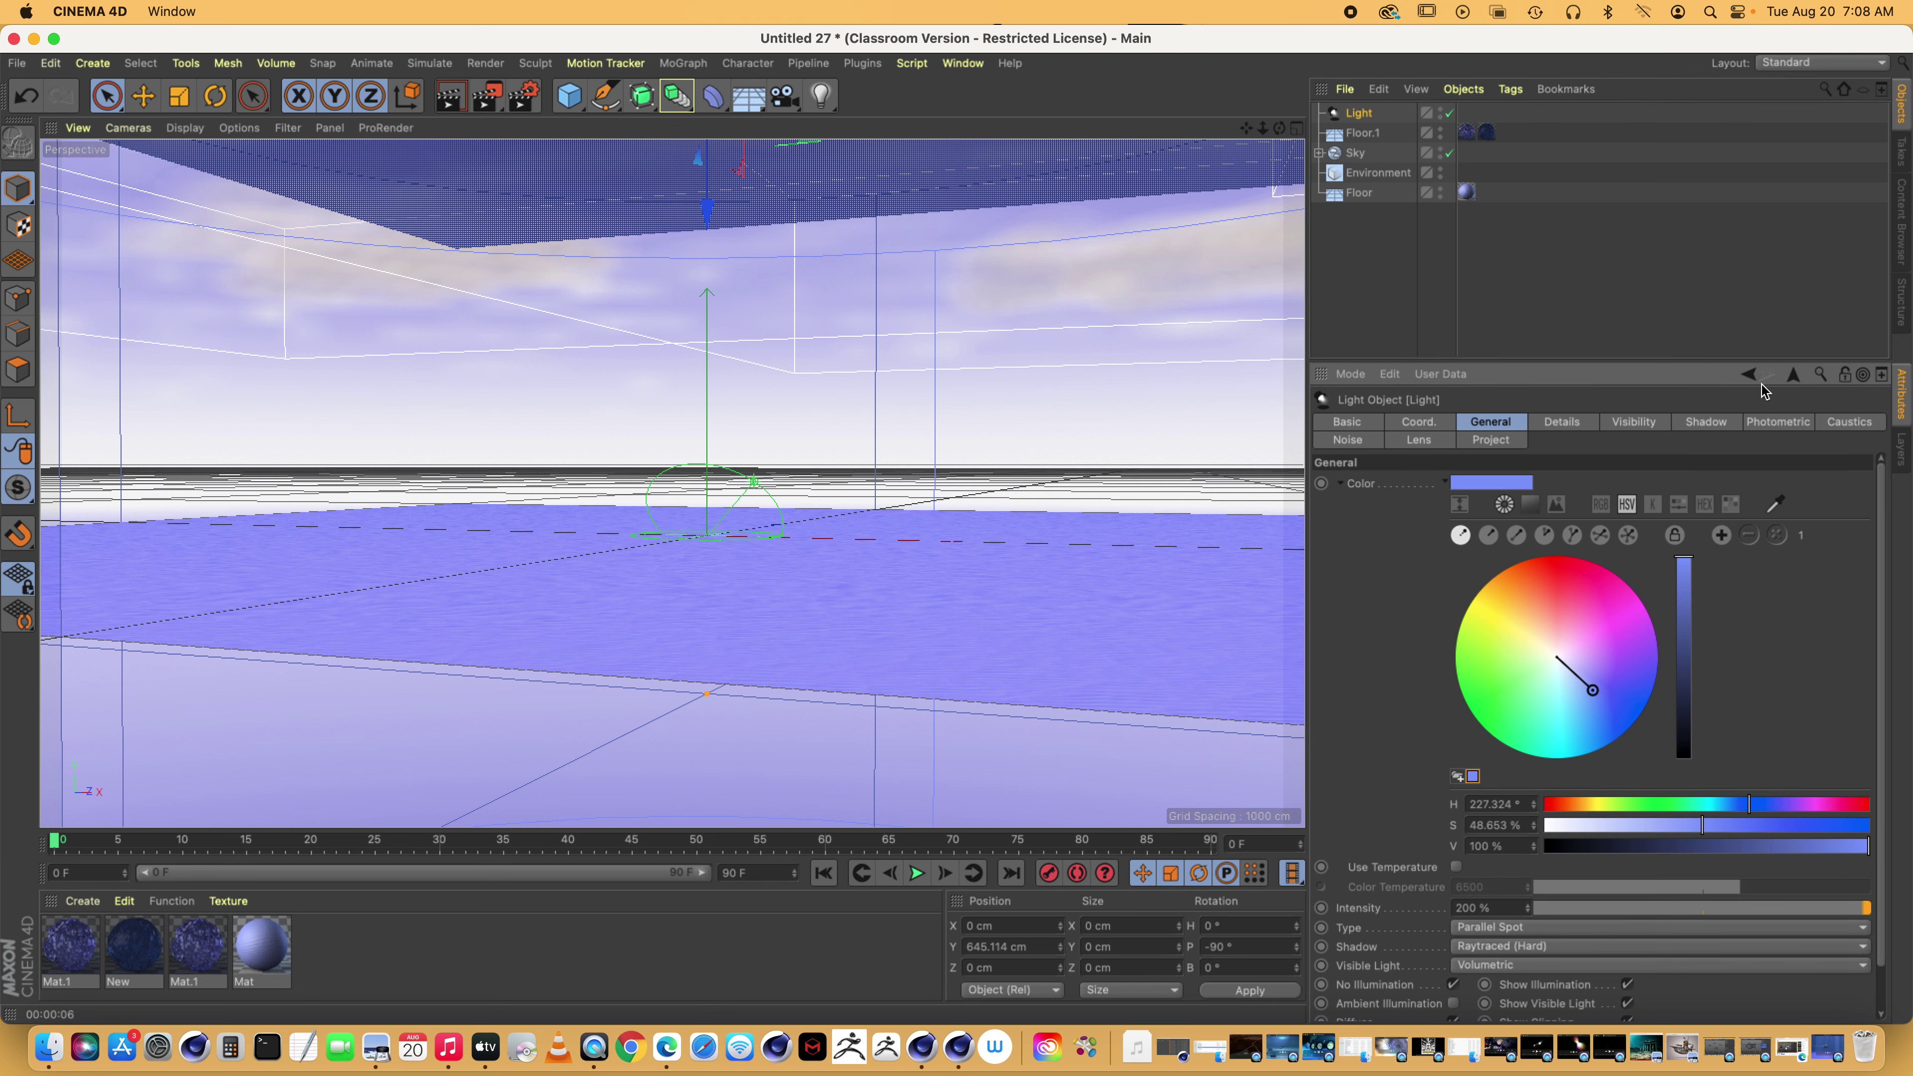
{"action": "left_click_drag", "start_coordinate": [1668, 369], "coordinate": [1645, 235]}
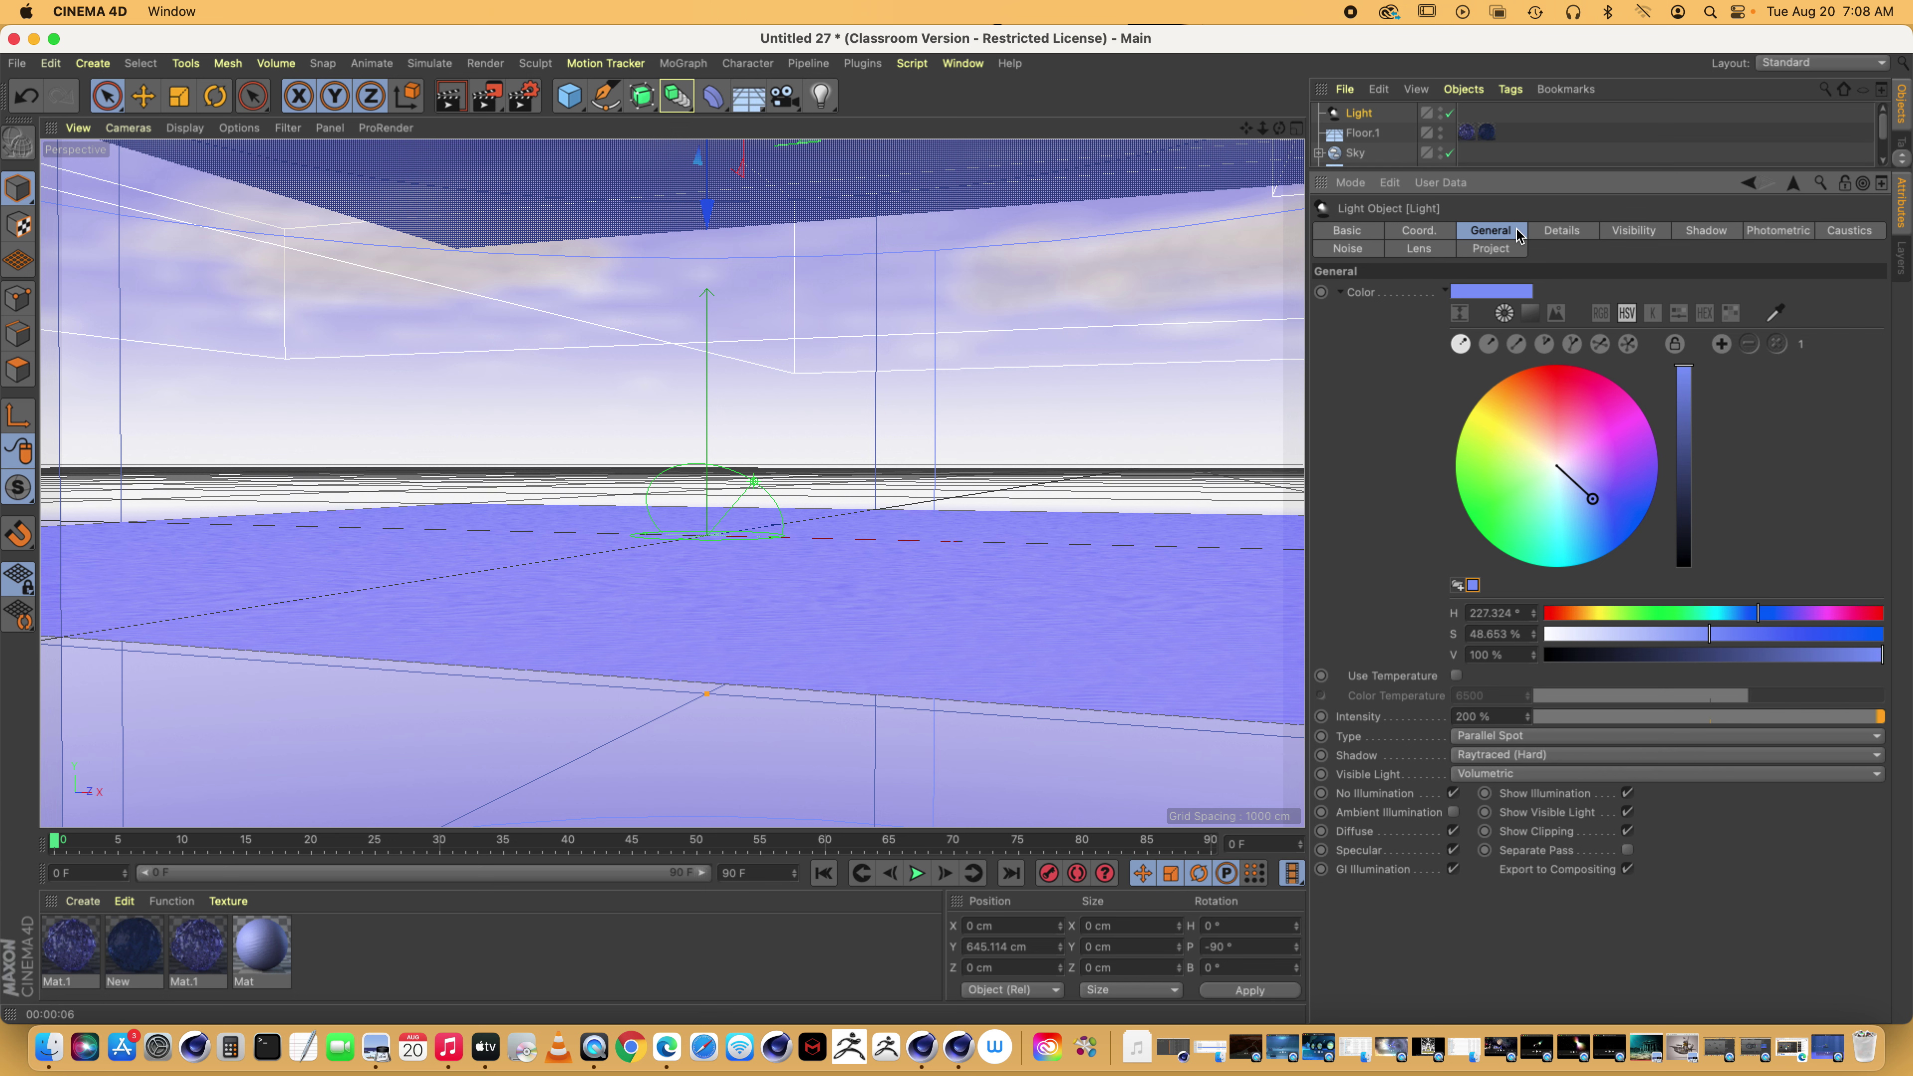
{"action": "left_click", "coordinate": [1453, 793]}
{"action": "left_click", "coordinate": [452, 102]}
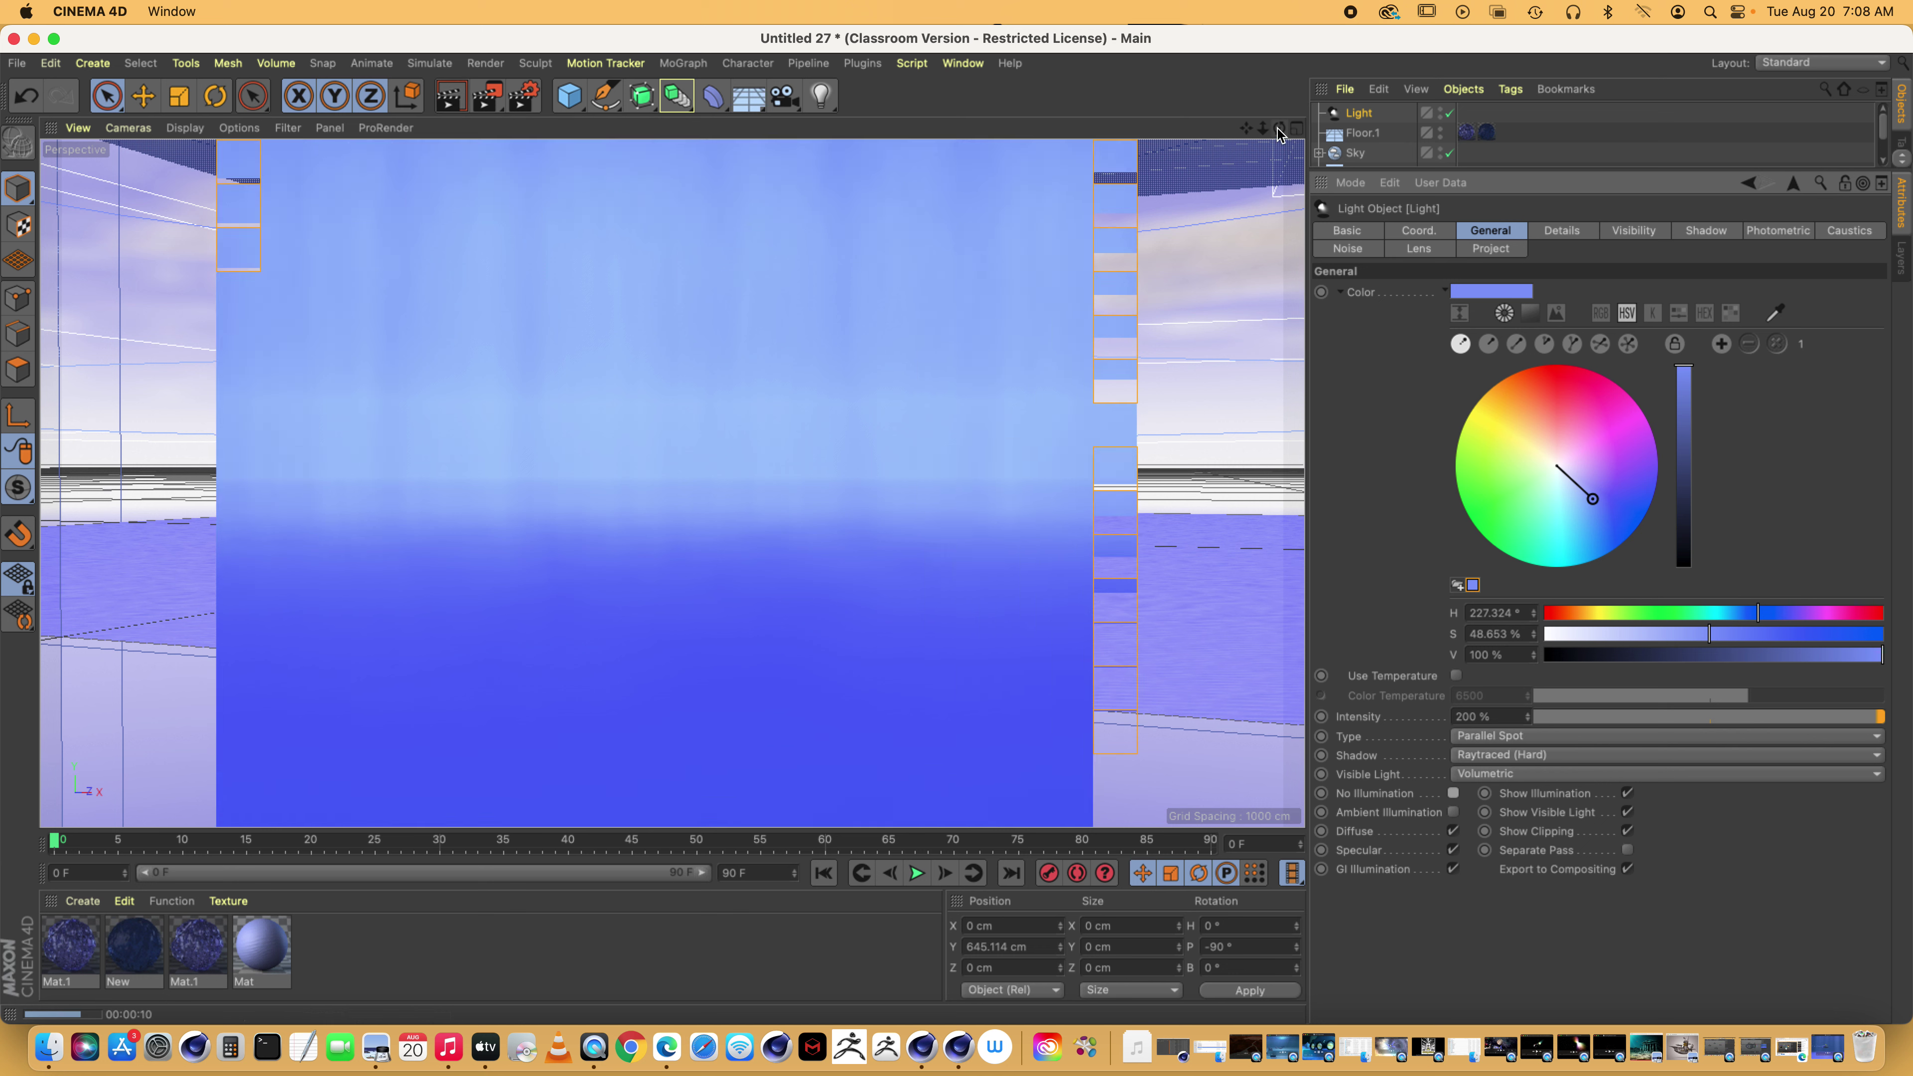
Raise the light to about Y 1084 cm, above the upper floor, and render the scene from far and near
{"action": "mouse_move", "coordinate": [1263, 128]}
{"action": "left_mouse_down"}
{"action": "mouse_move", "coordinate": [1265, 162]}
{"action": "mouse_move", "coordinate": [1266, 132]}
{"action": "left_mouse_up"}
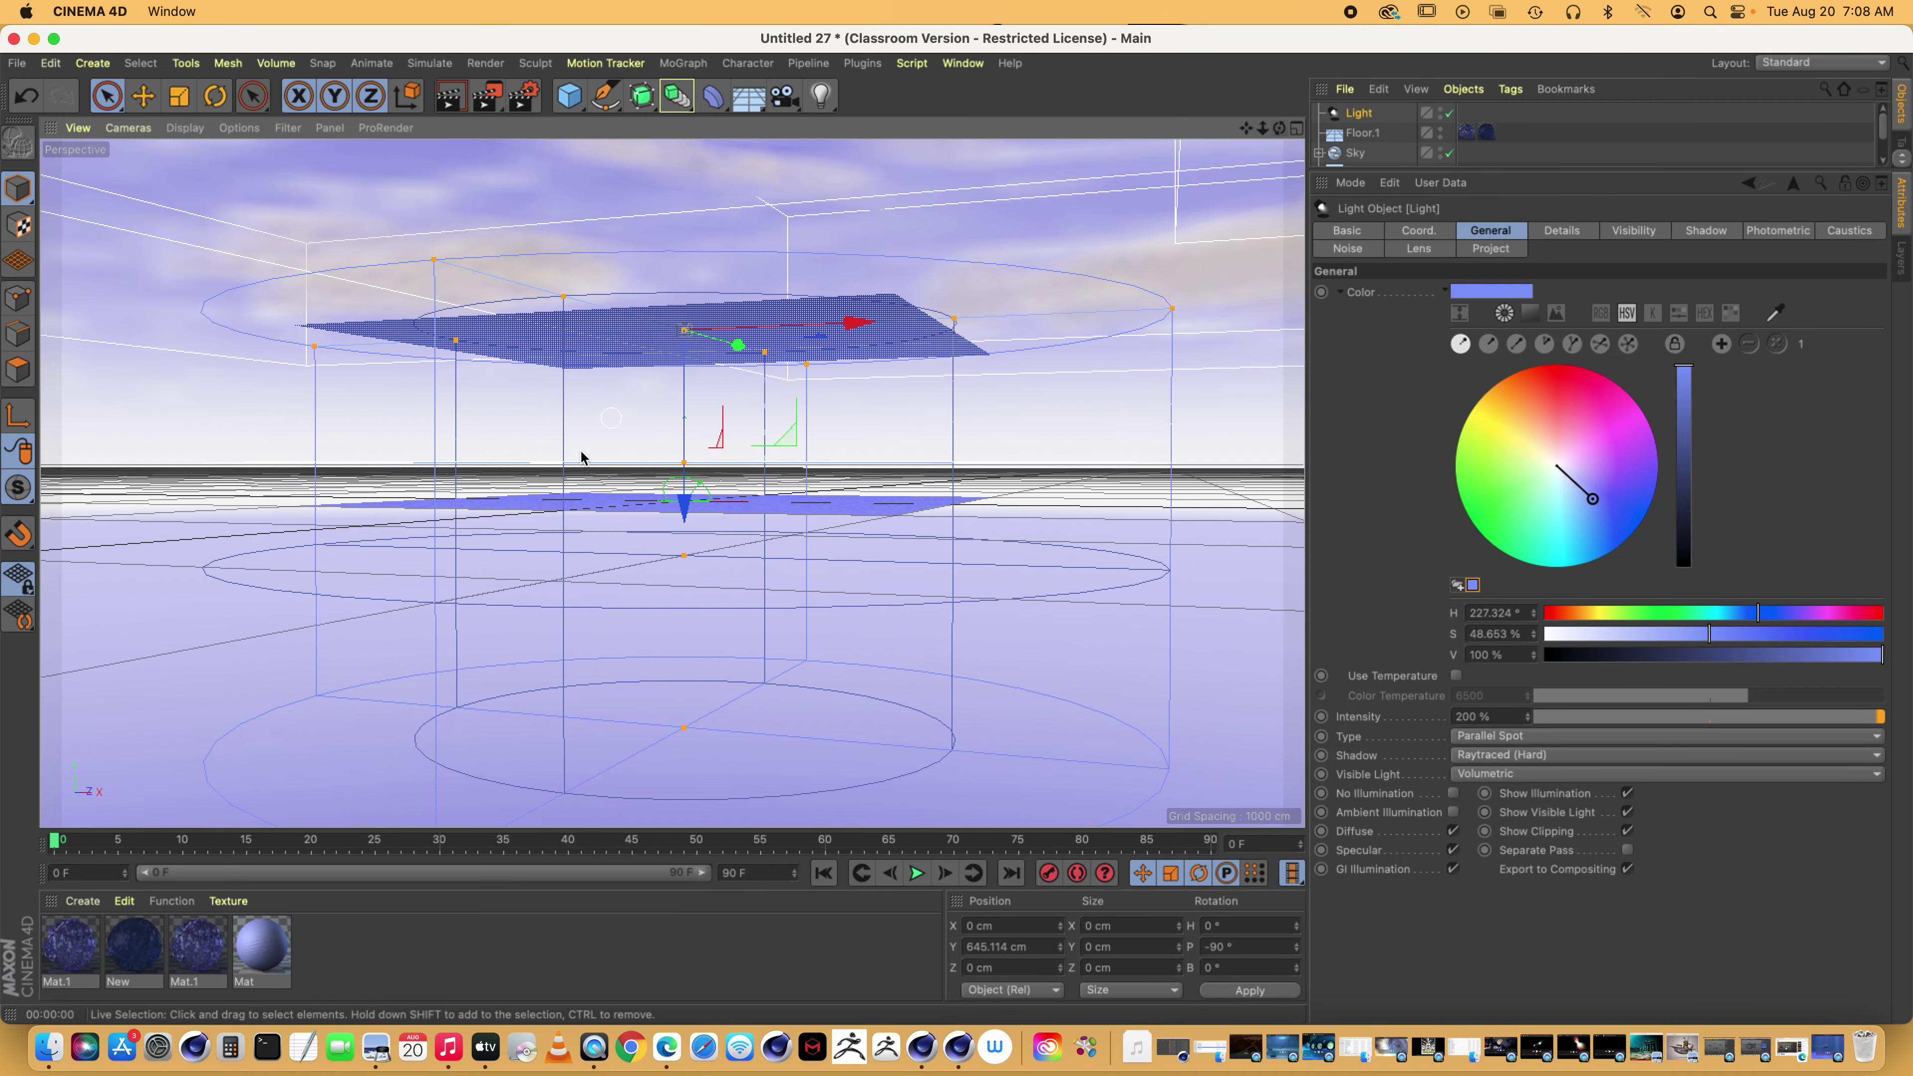
{"action": "left_click_drag", "start_coordinate": [682, 504], "coordinate": [682, 410]}
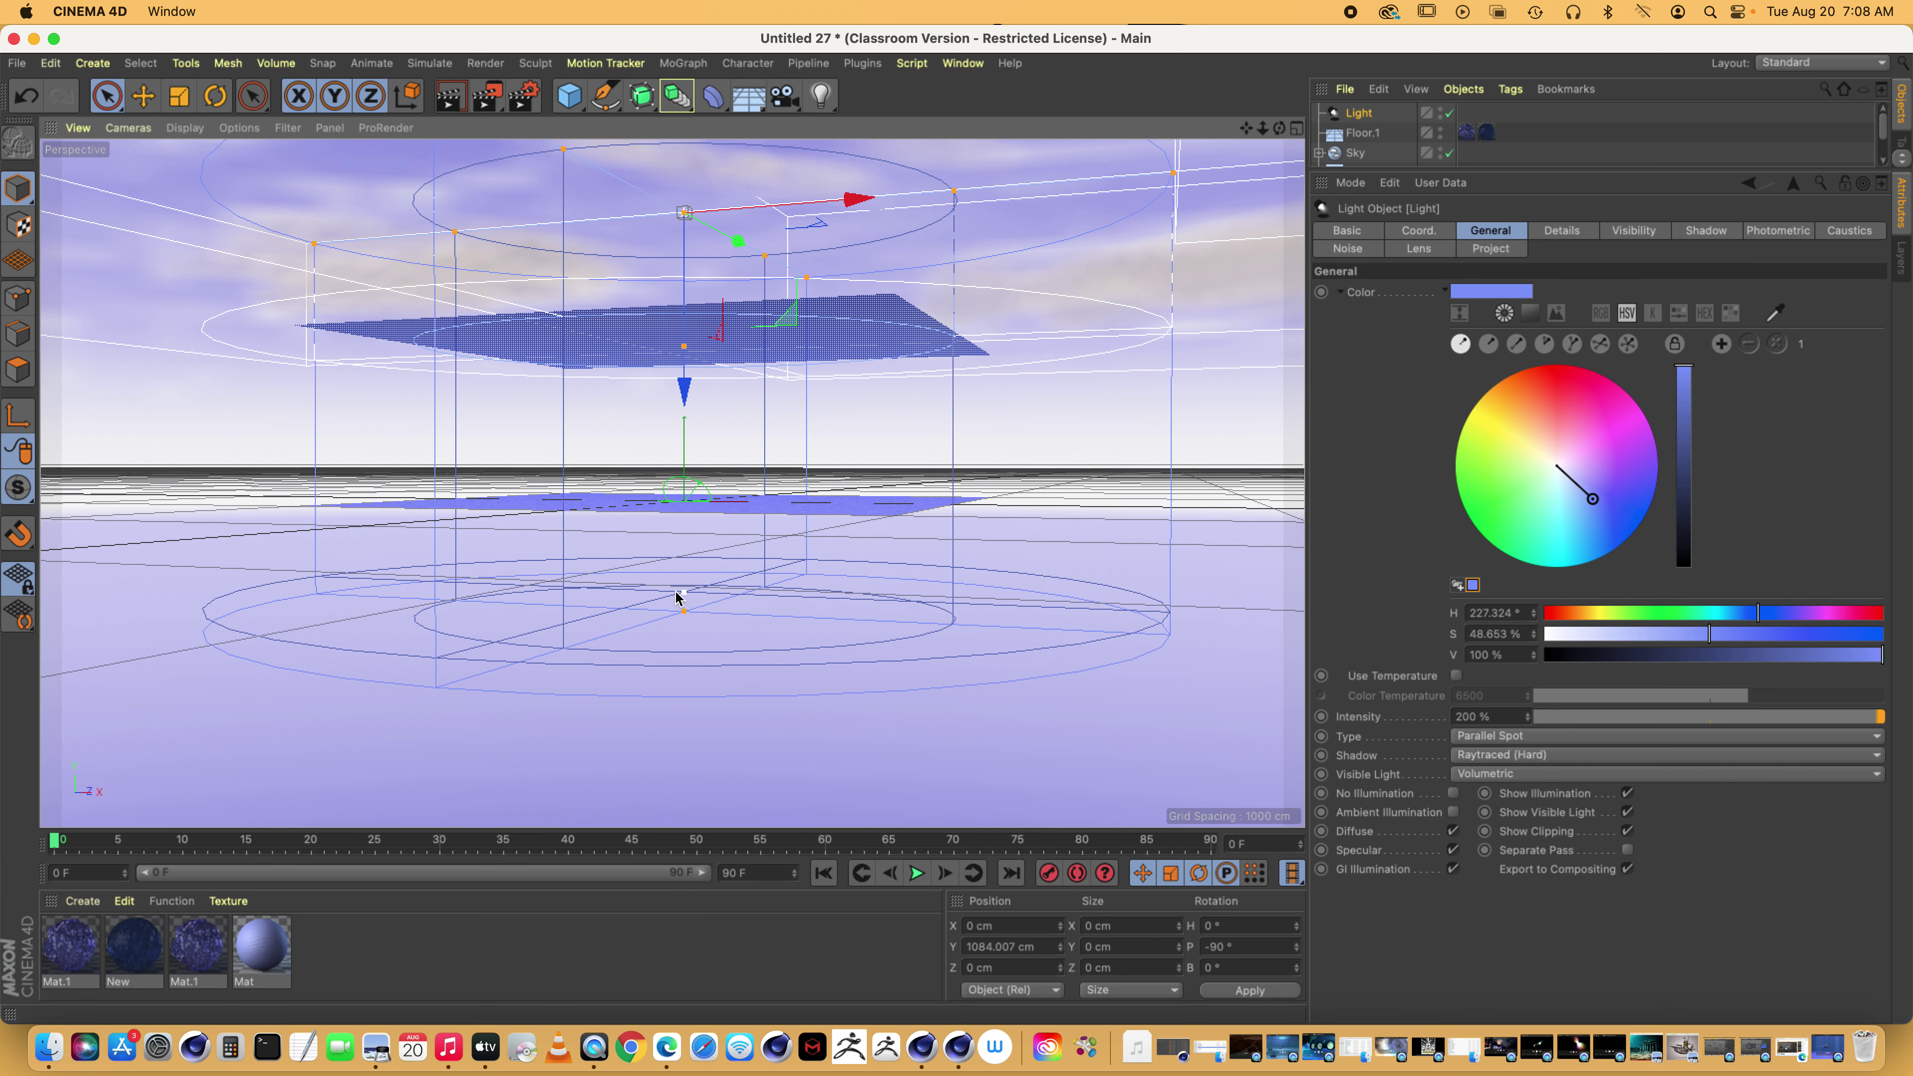
{"action": "left_click", "coordinate": [1629, 232]}
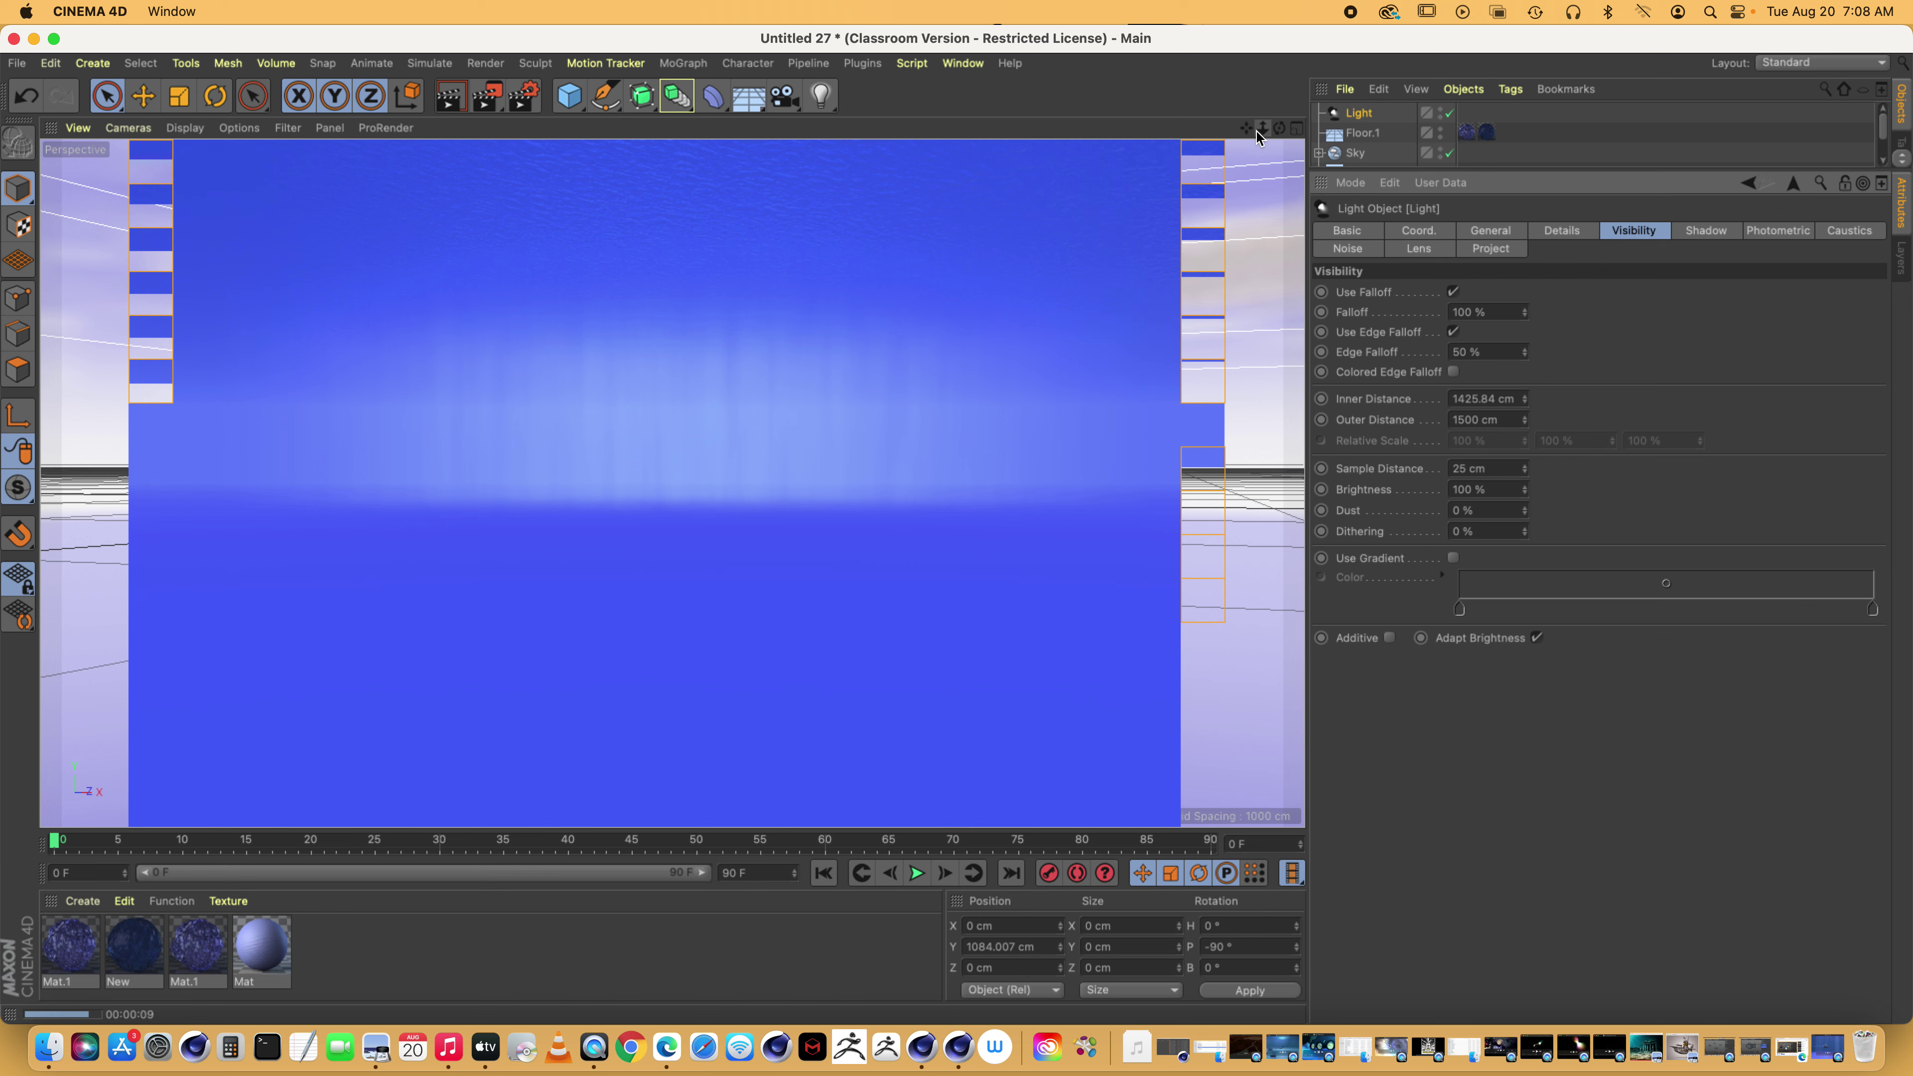
{"action": "left_click_drag", "start_coordinate": [1257, 132], "coordinate": [1226, 132]}
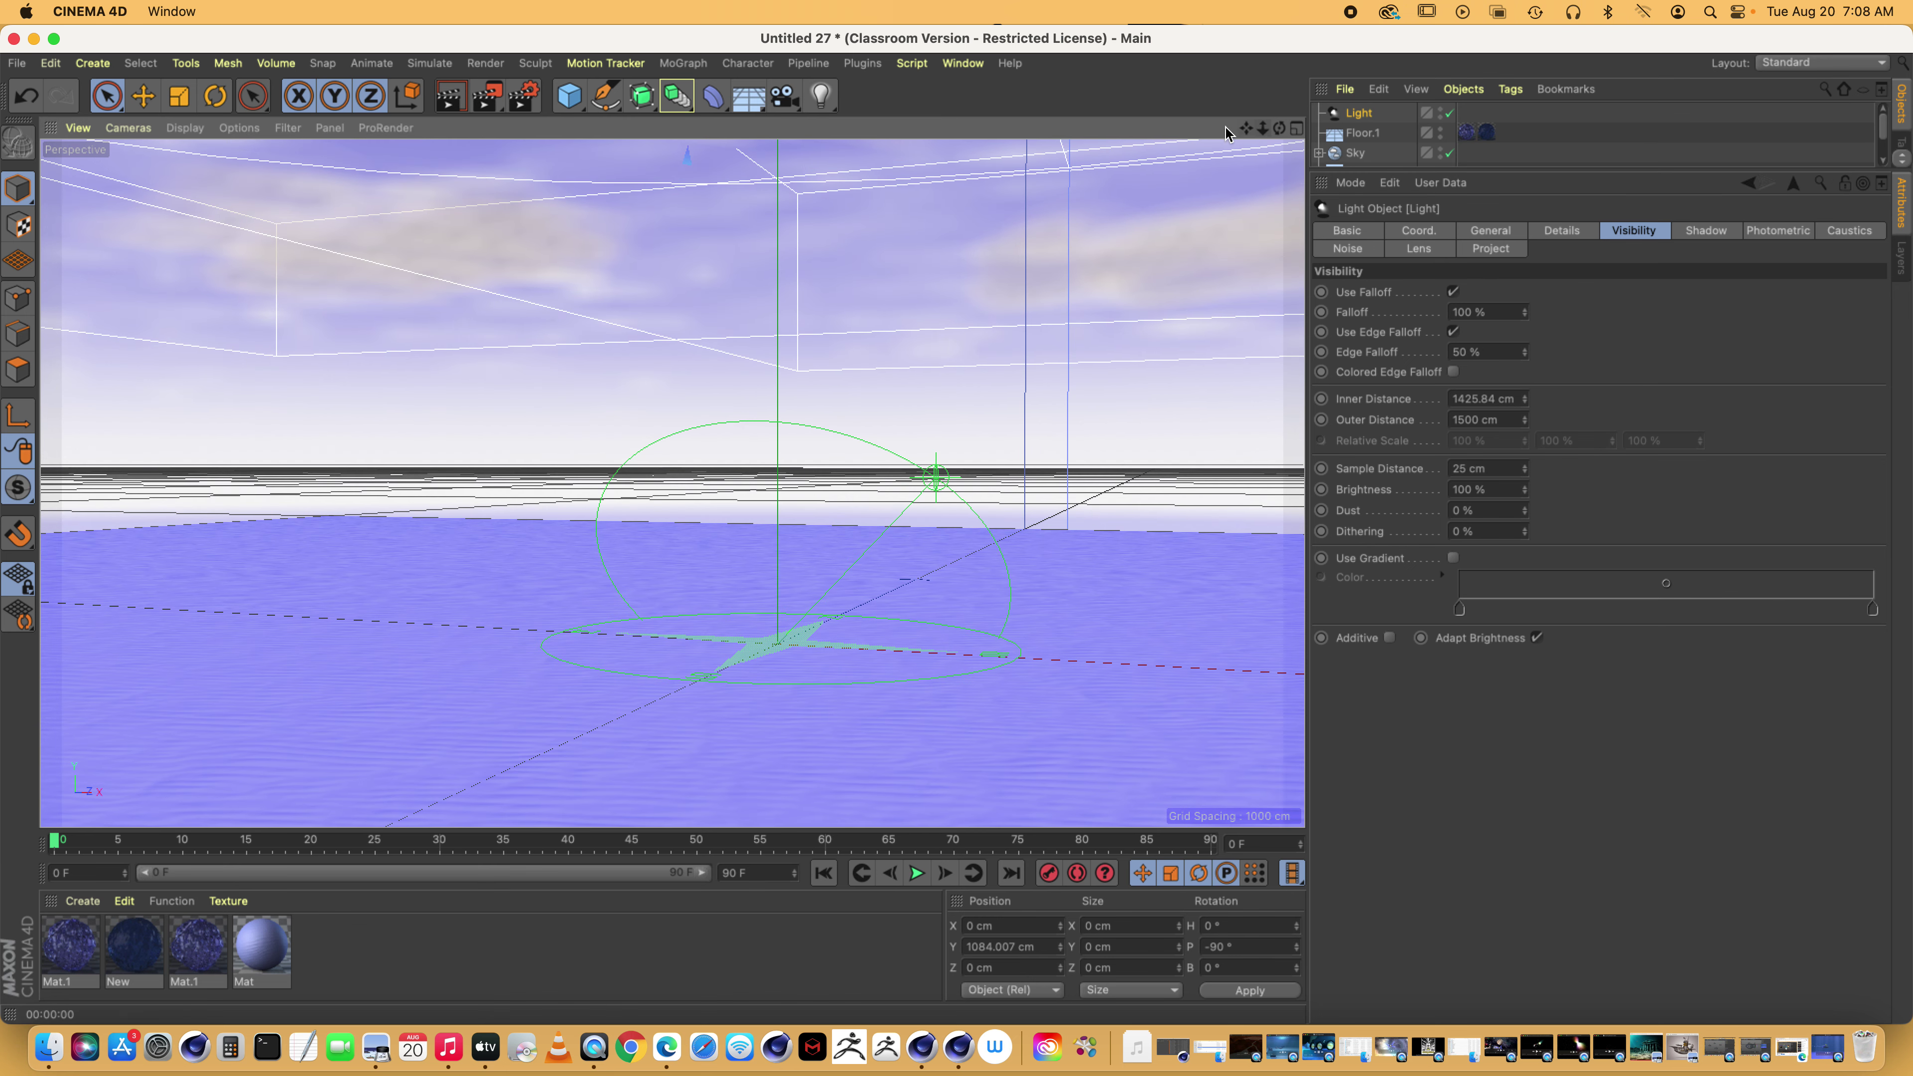
{"action": "left_click", "coordinate": [450, 97]}
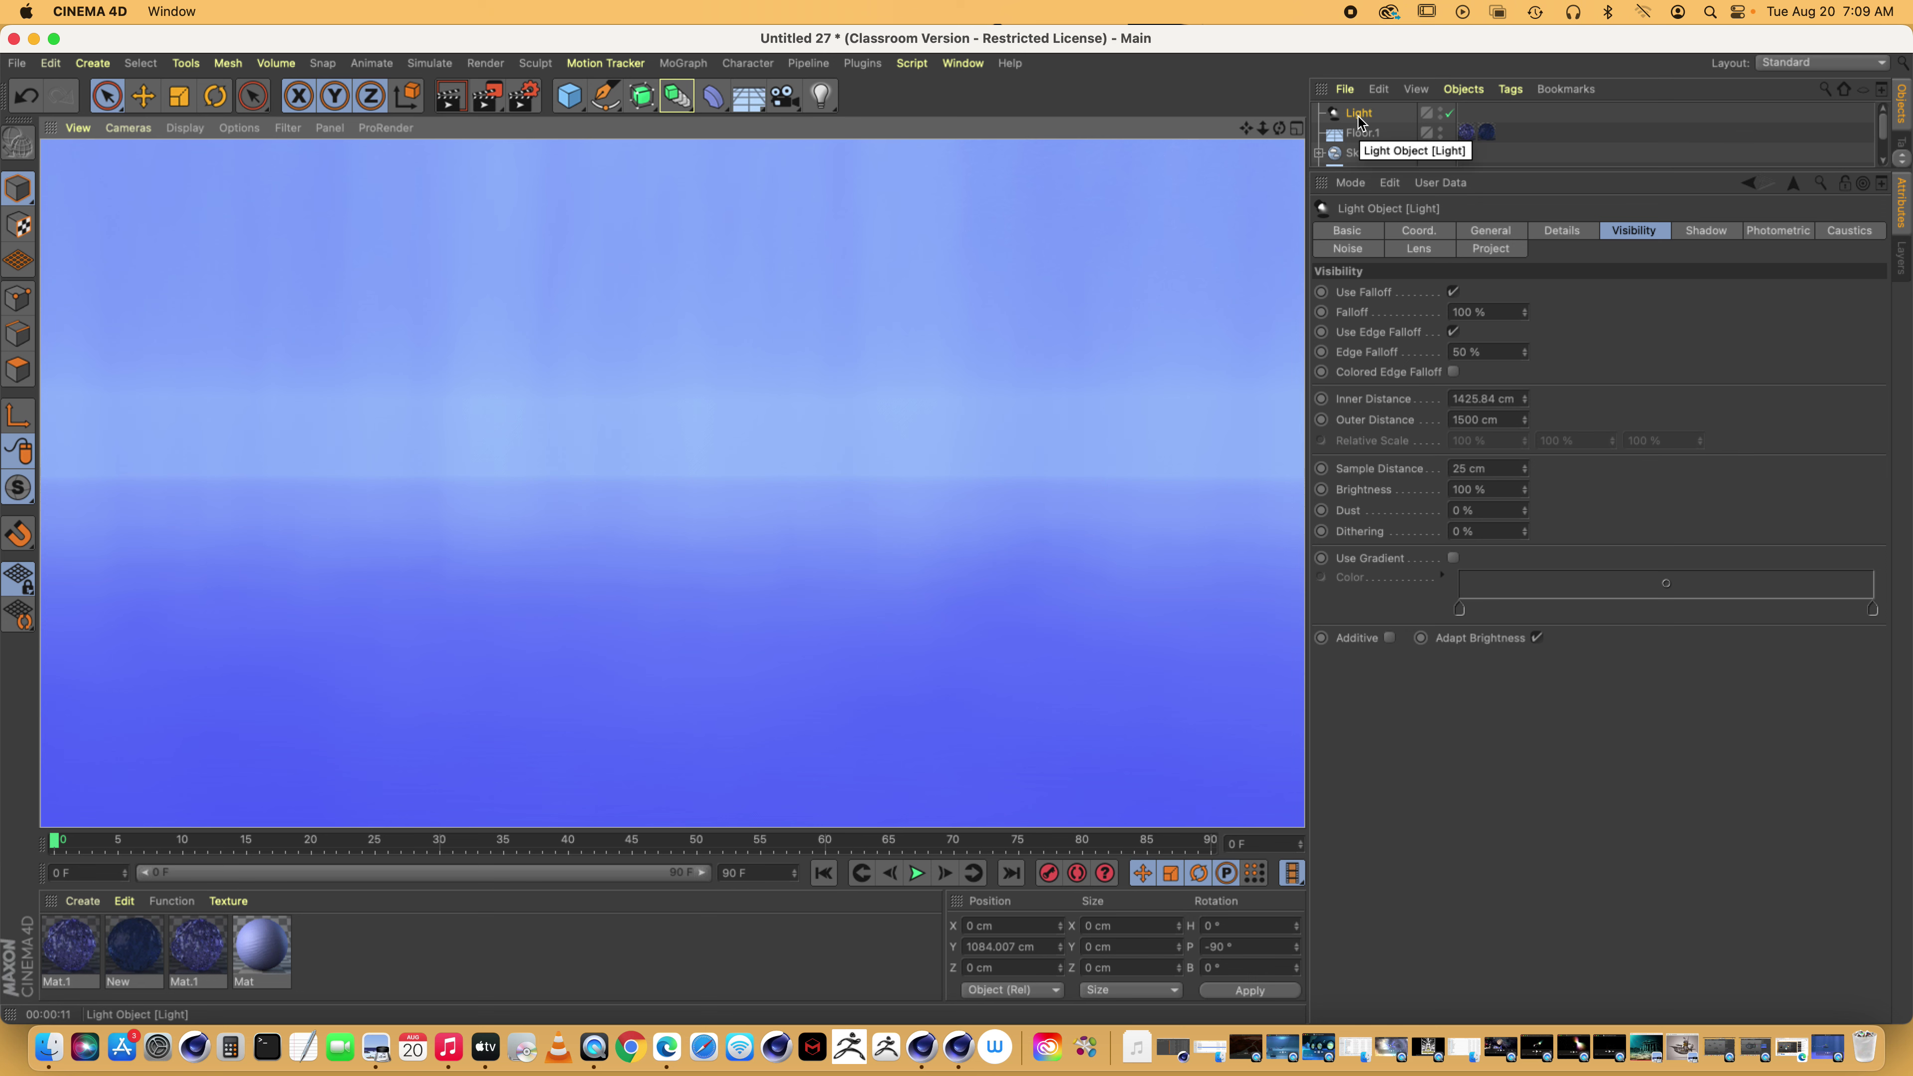
Rotate the light to tilt its beam to a pitch of about -79.9°
{"action": "left_click", "coordinate": [1114, 632]}
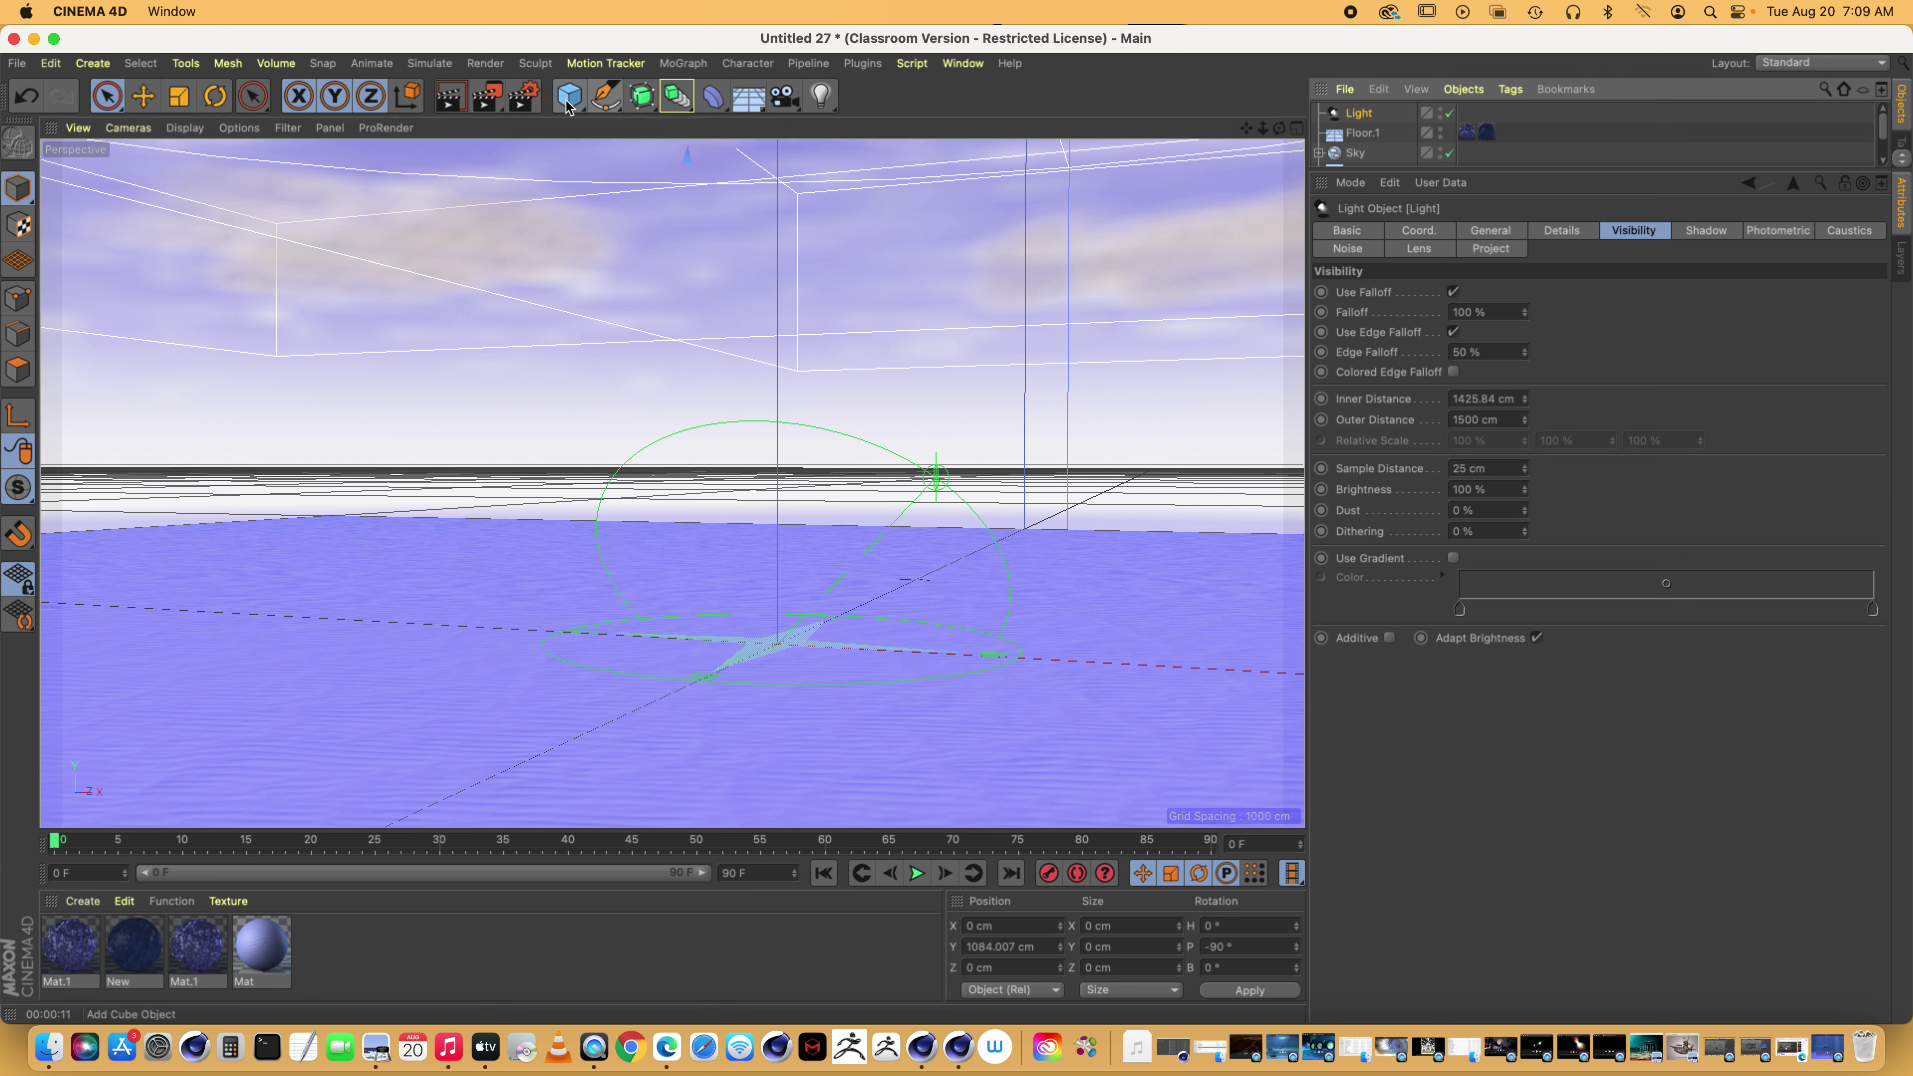
{"action": "left_click", "coordinate": [215, 95]}
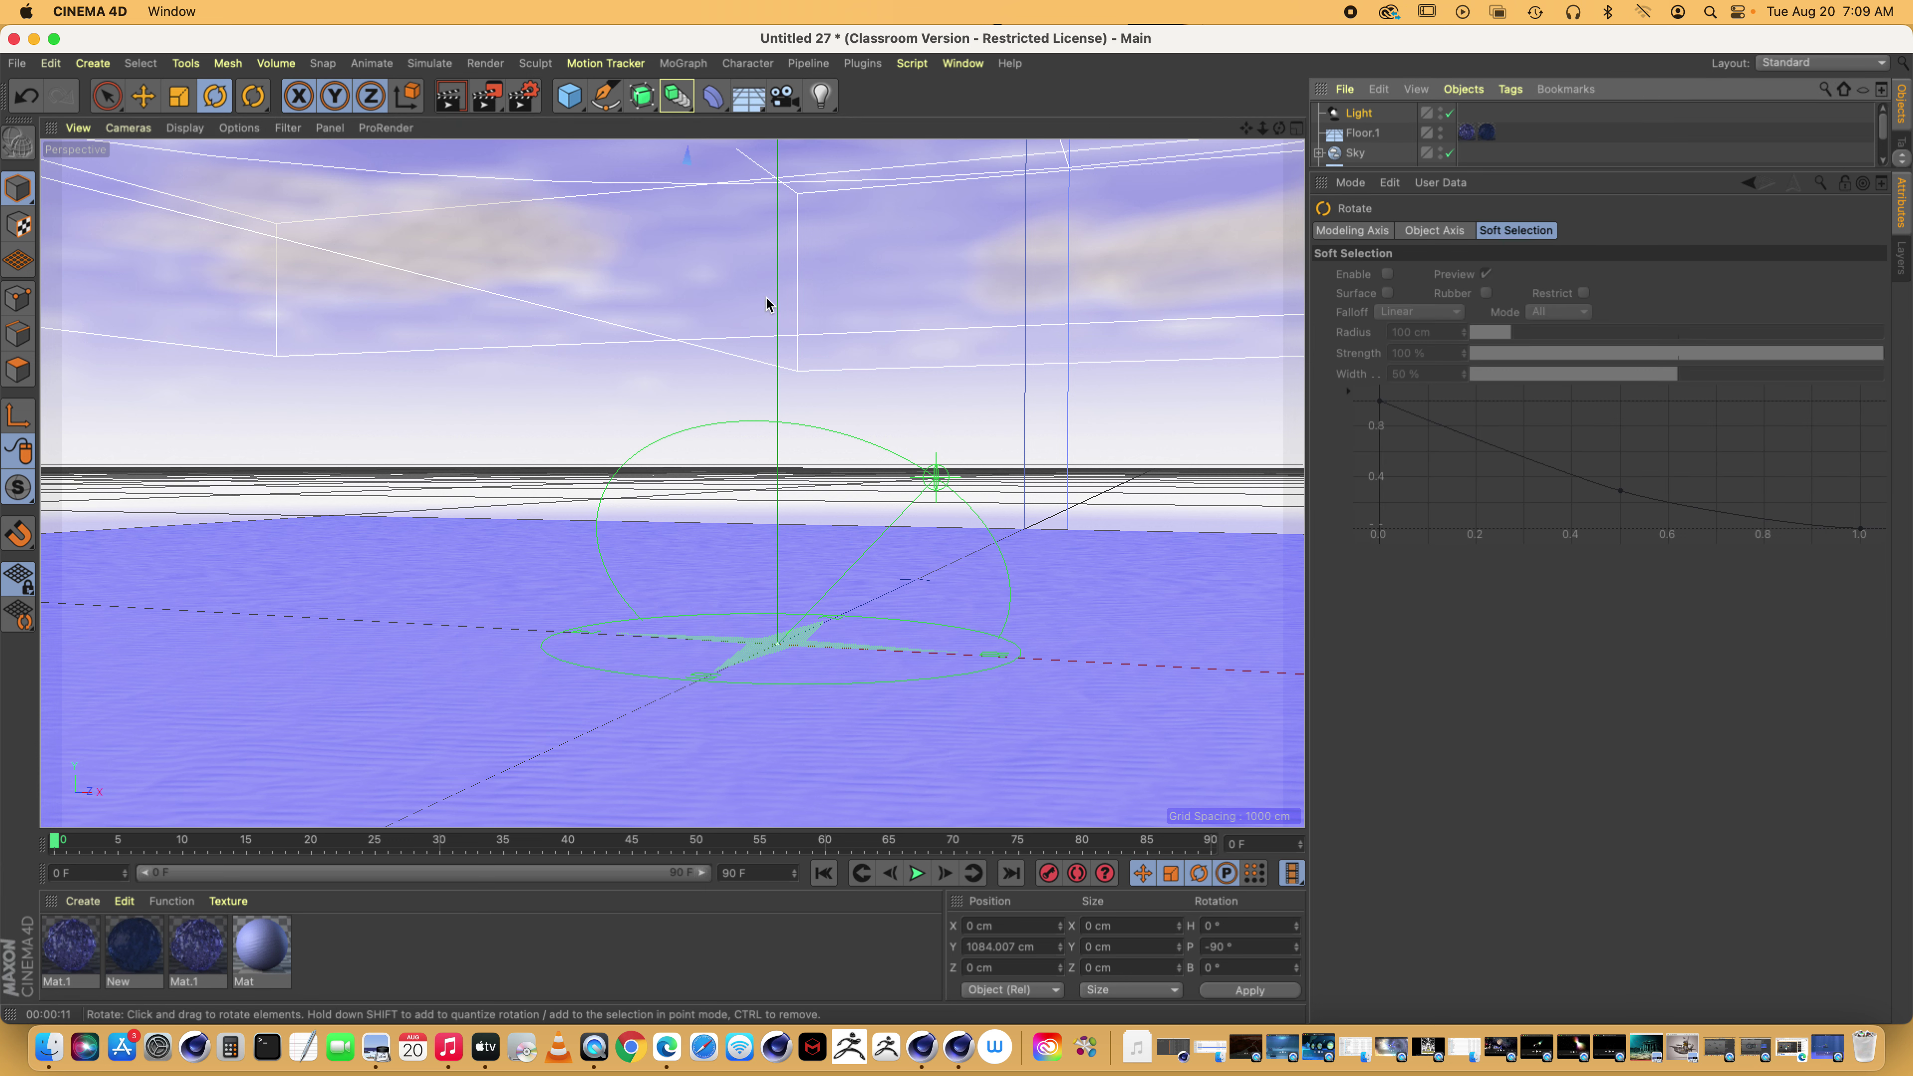
{"action": "mouse_move", "coordinate": [1263, 130]}
{"action": "left_mouse_down"}
{"action": "mouse_move", "coordinate": [1265, 173]}
{"action": "mouse_move", "coordinate": [1264, 135]}
{"action": "left_mouse_up"}
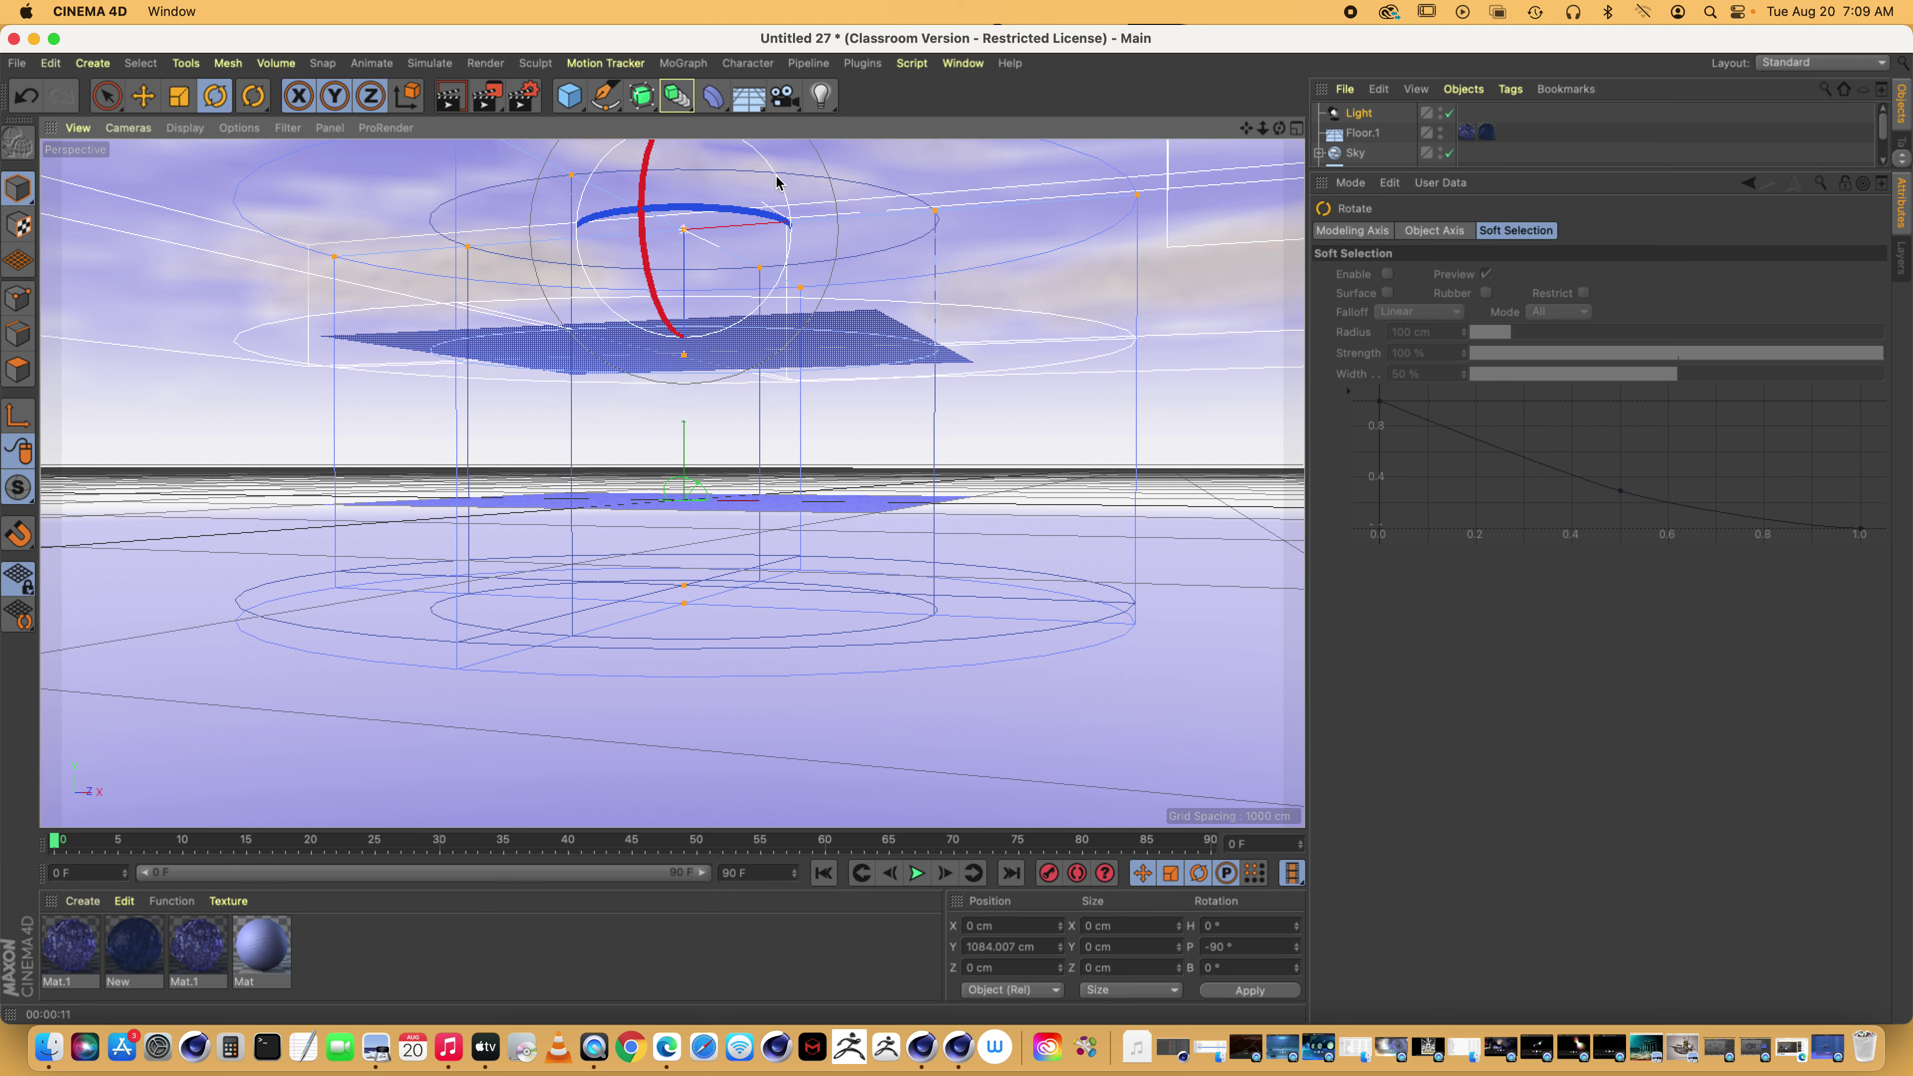
{"action": "left_click_drag", "start_coordinate": [780, 185], "coordinate": [768, 162]}
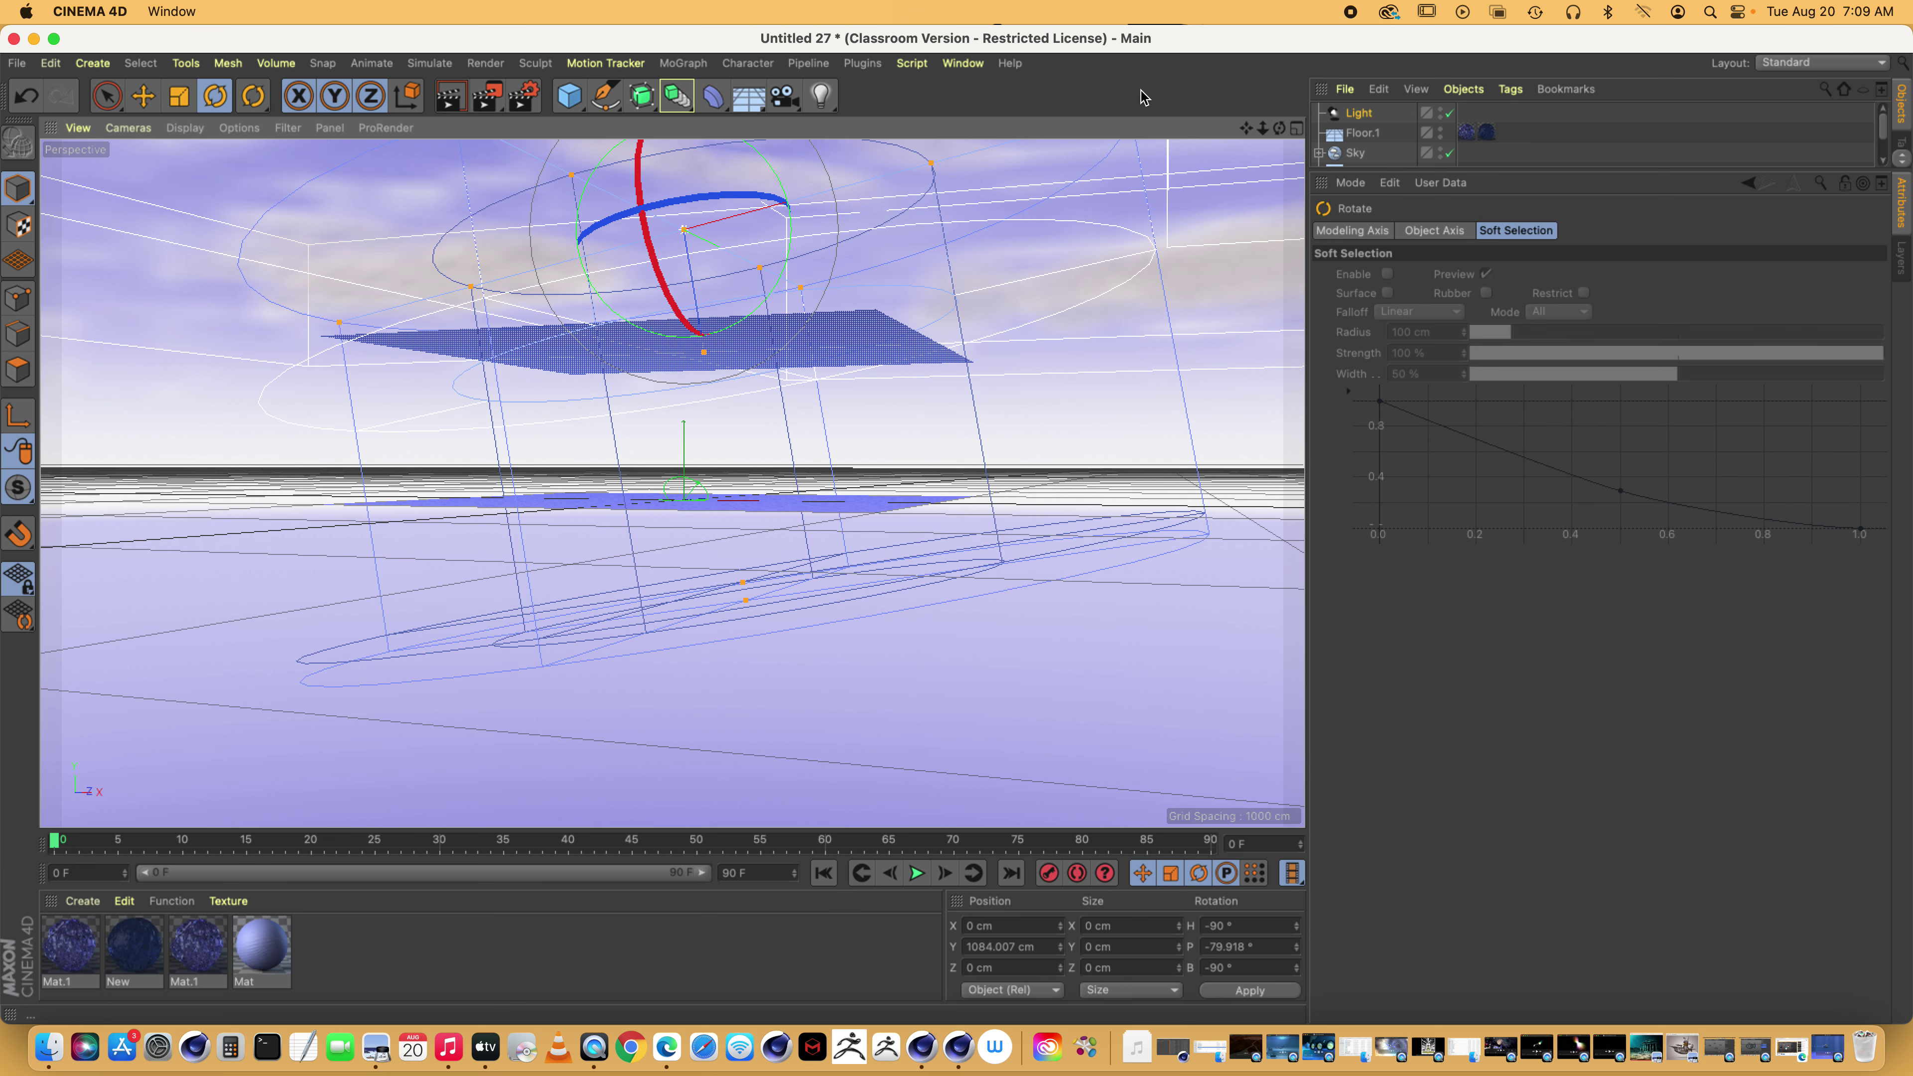
Move the tilted light back along its beam axis to about X -8.4 cm, Y 1131.5 cm
{"action": "left_click_drag", "start_coordinate": [1265, 132], "coordinate": [1145, 141]}
{"action": "left_click", "coordinate": [142, 95]}
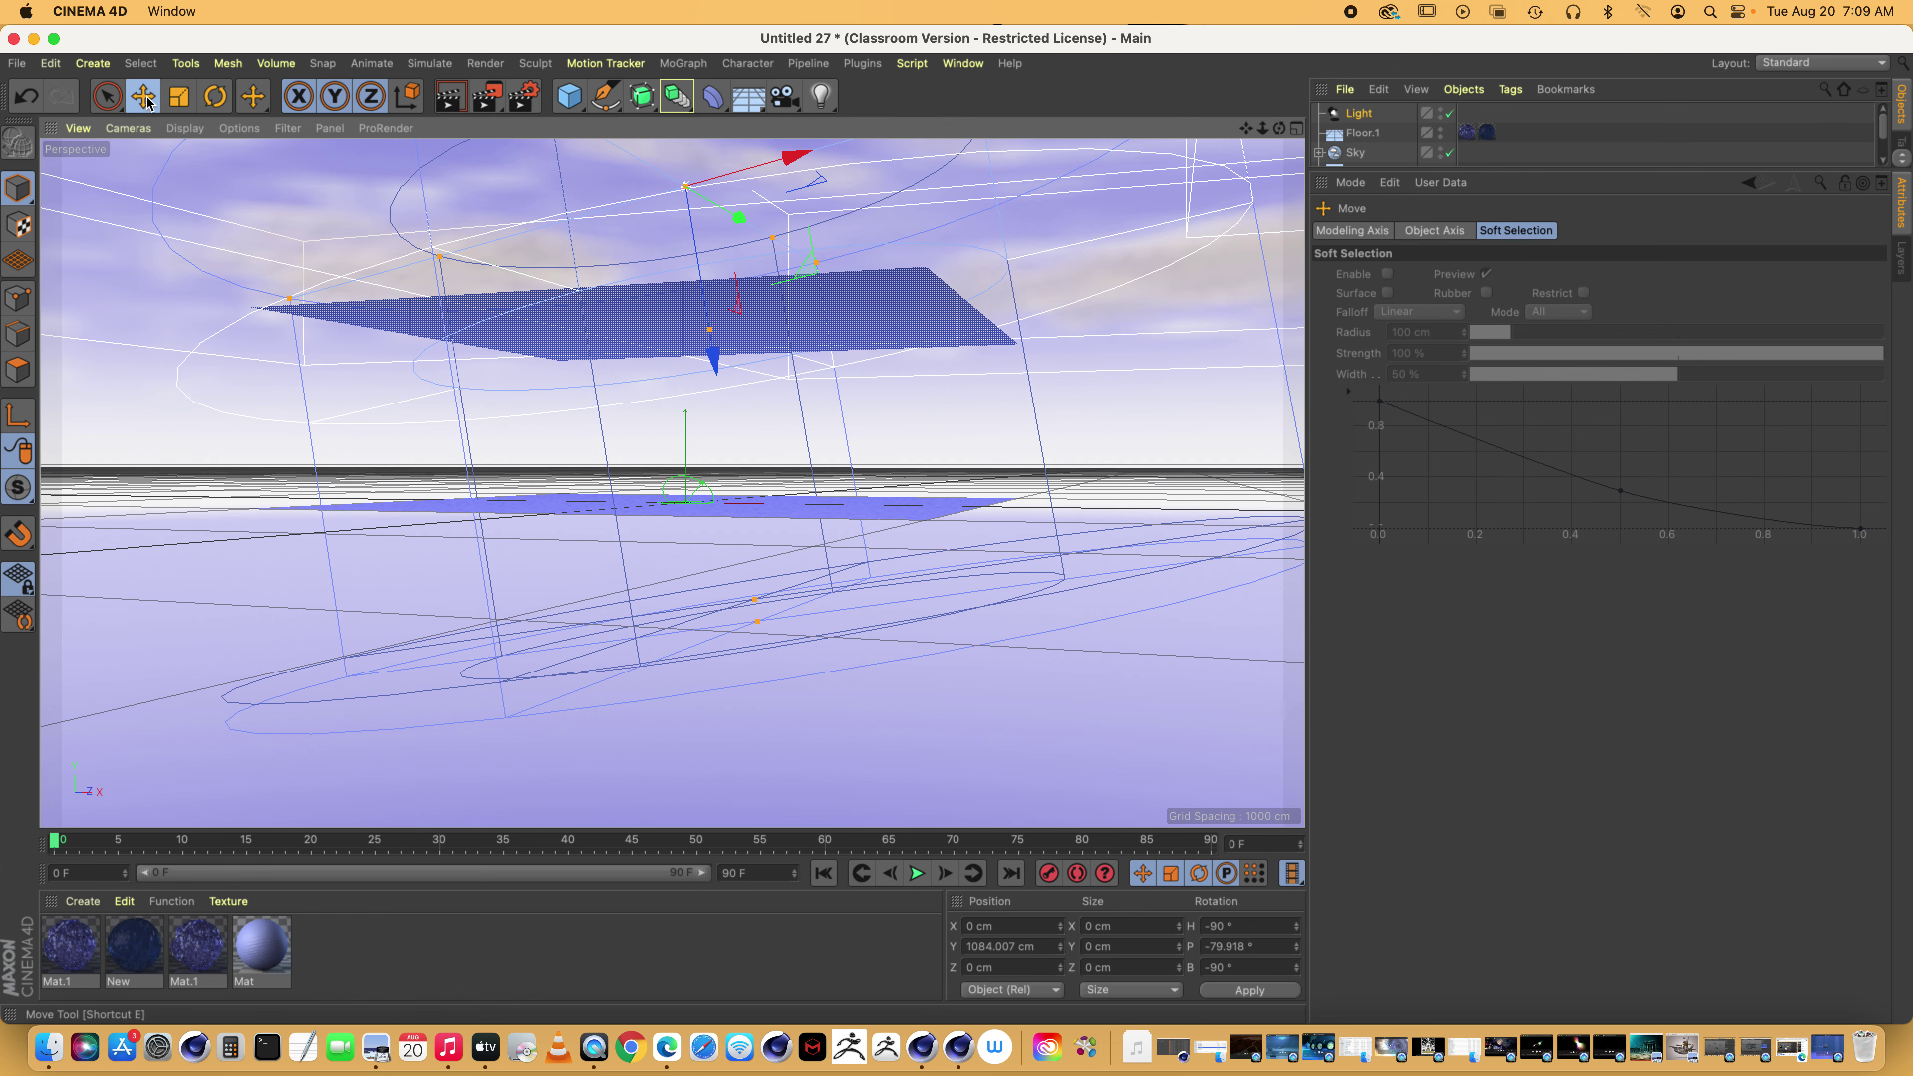
{"action": "mouse_move", "coordinate": [721, 359]}
{"action": "left_mouse_down"}
{"action": "mouse_move", "coordinate": [714, 322]}
{"action": "mouse_move", "coordinate": [717, 345]}
{"action": "left_mouse_up"}
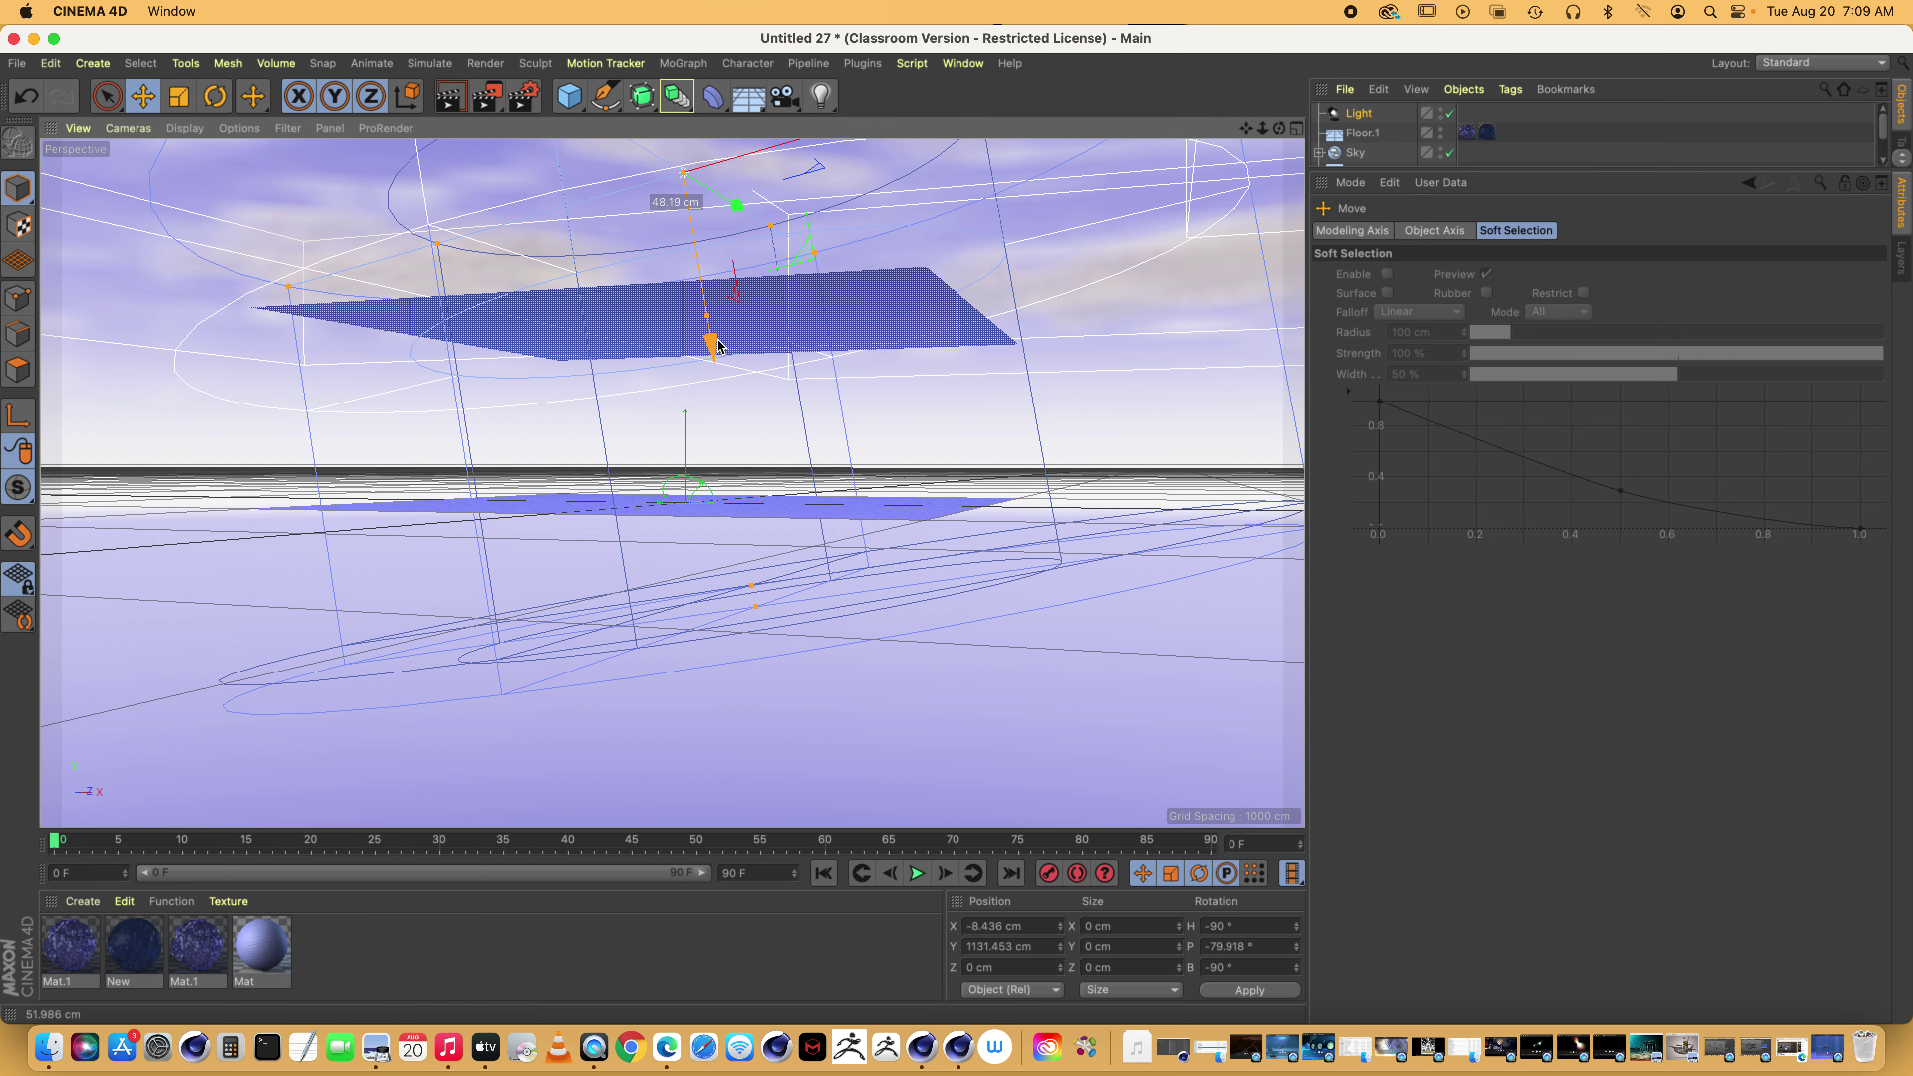
Set the light's intensity to 326 % and its color to a paler blue with about 28.6 % saturation, and render the view
{"action": "left_click", "coordinate": [1359, 112]}
{"action": "left_click", "coordinate": [1510, 231]}
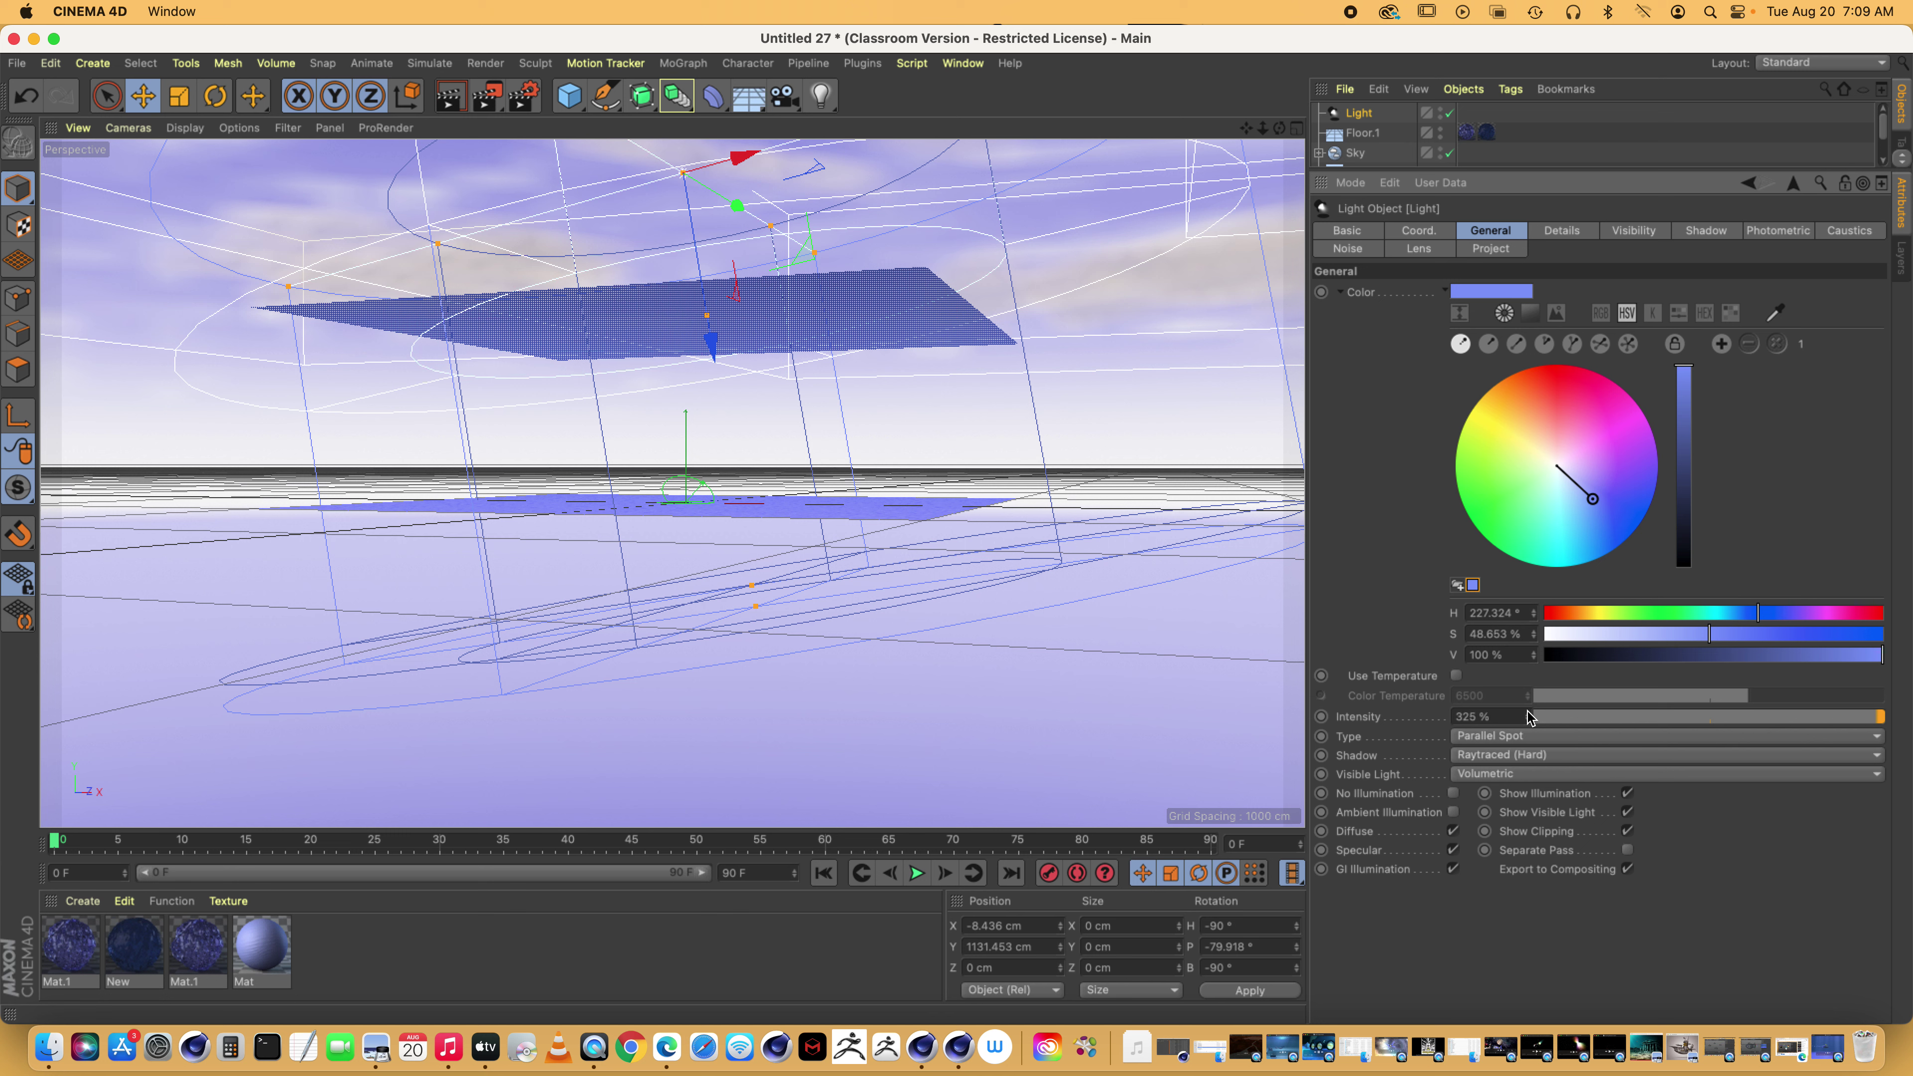
{"action": "left_click", "coordinate": [1577, 484]}
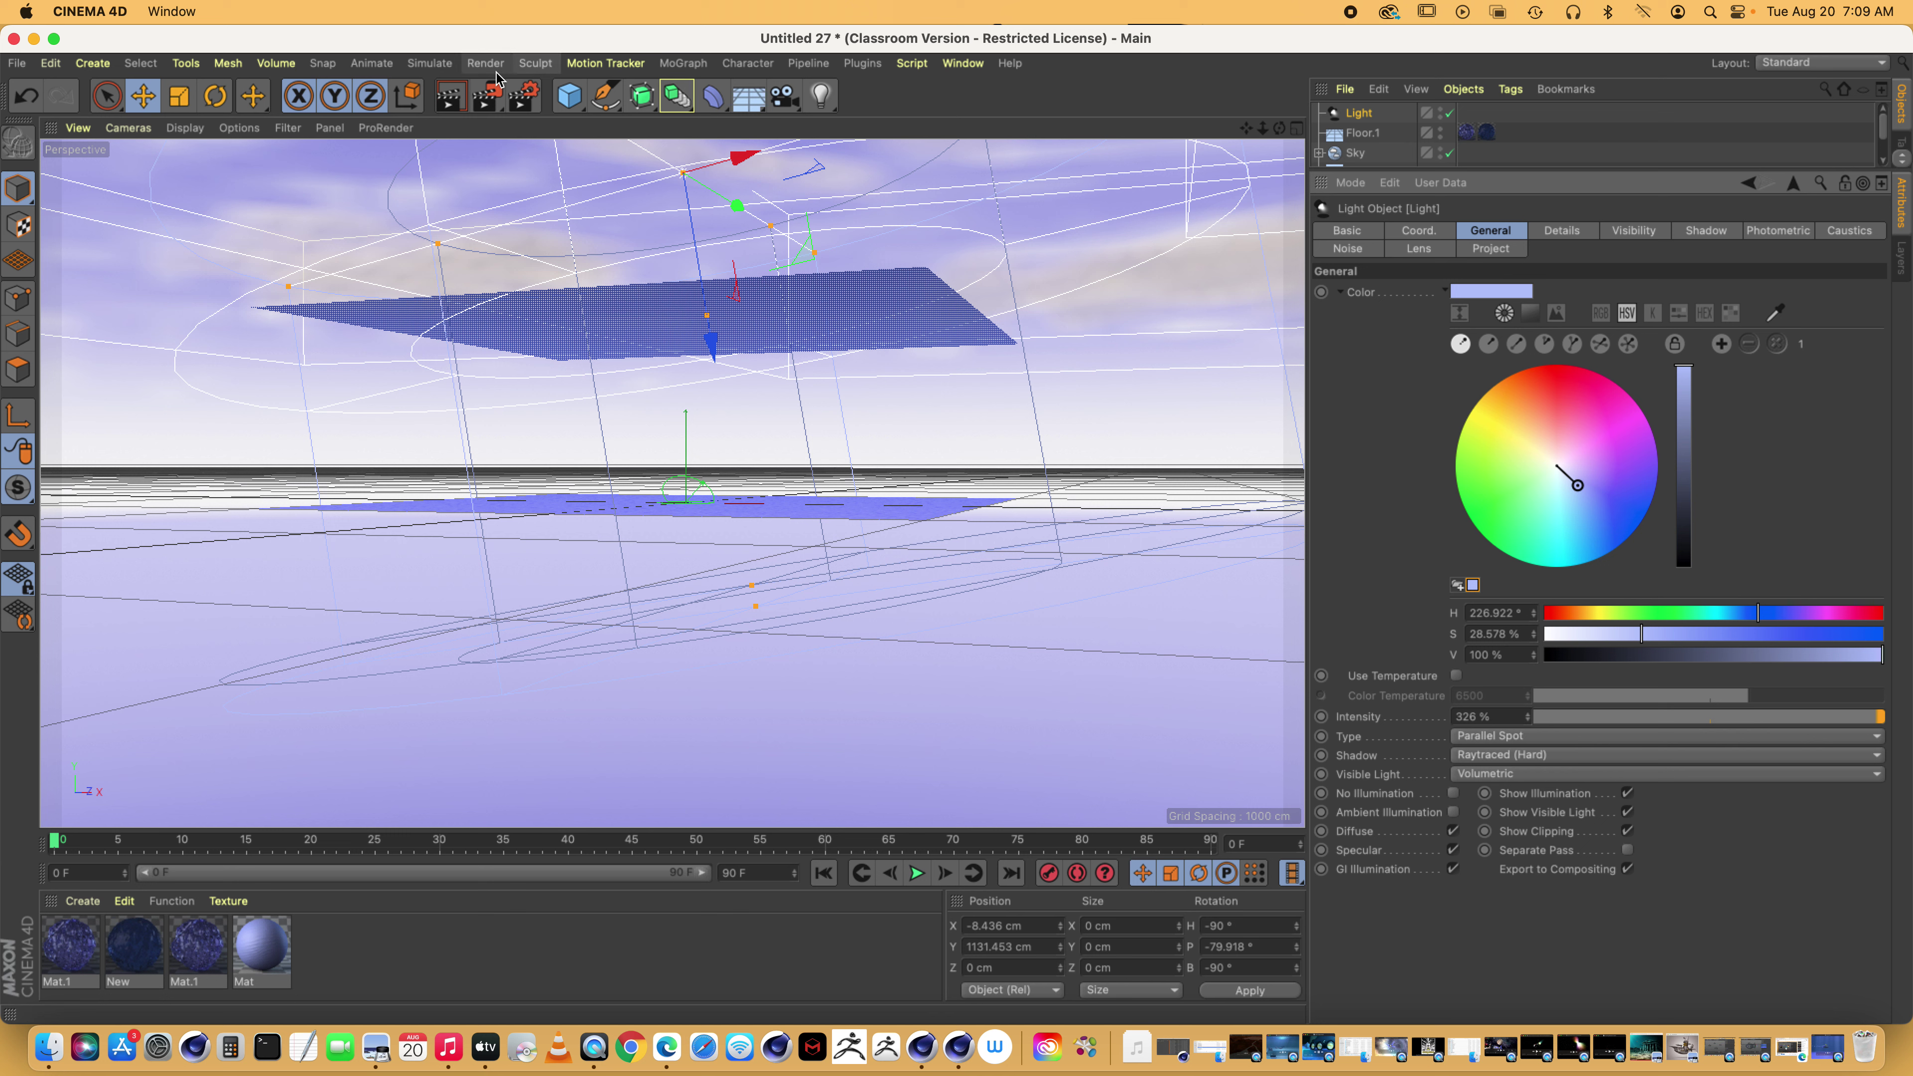
{"action": "left_click", "coordinate": [450, 98]}
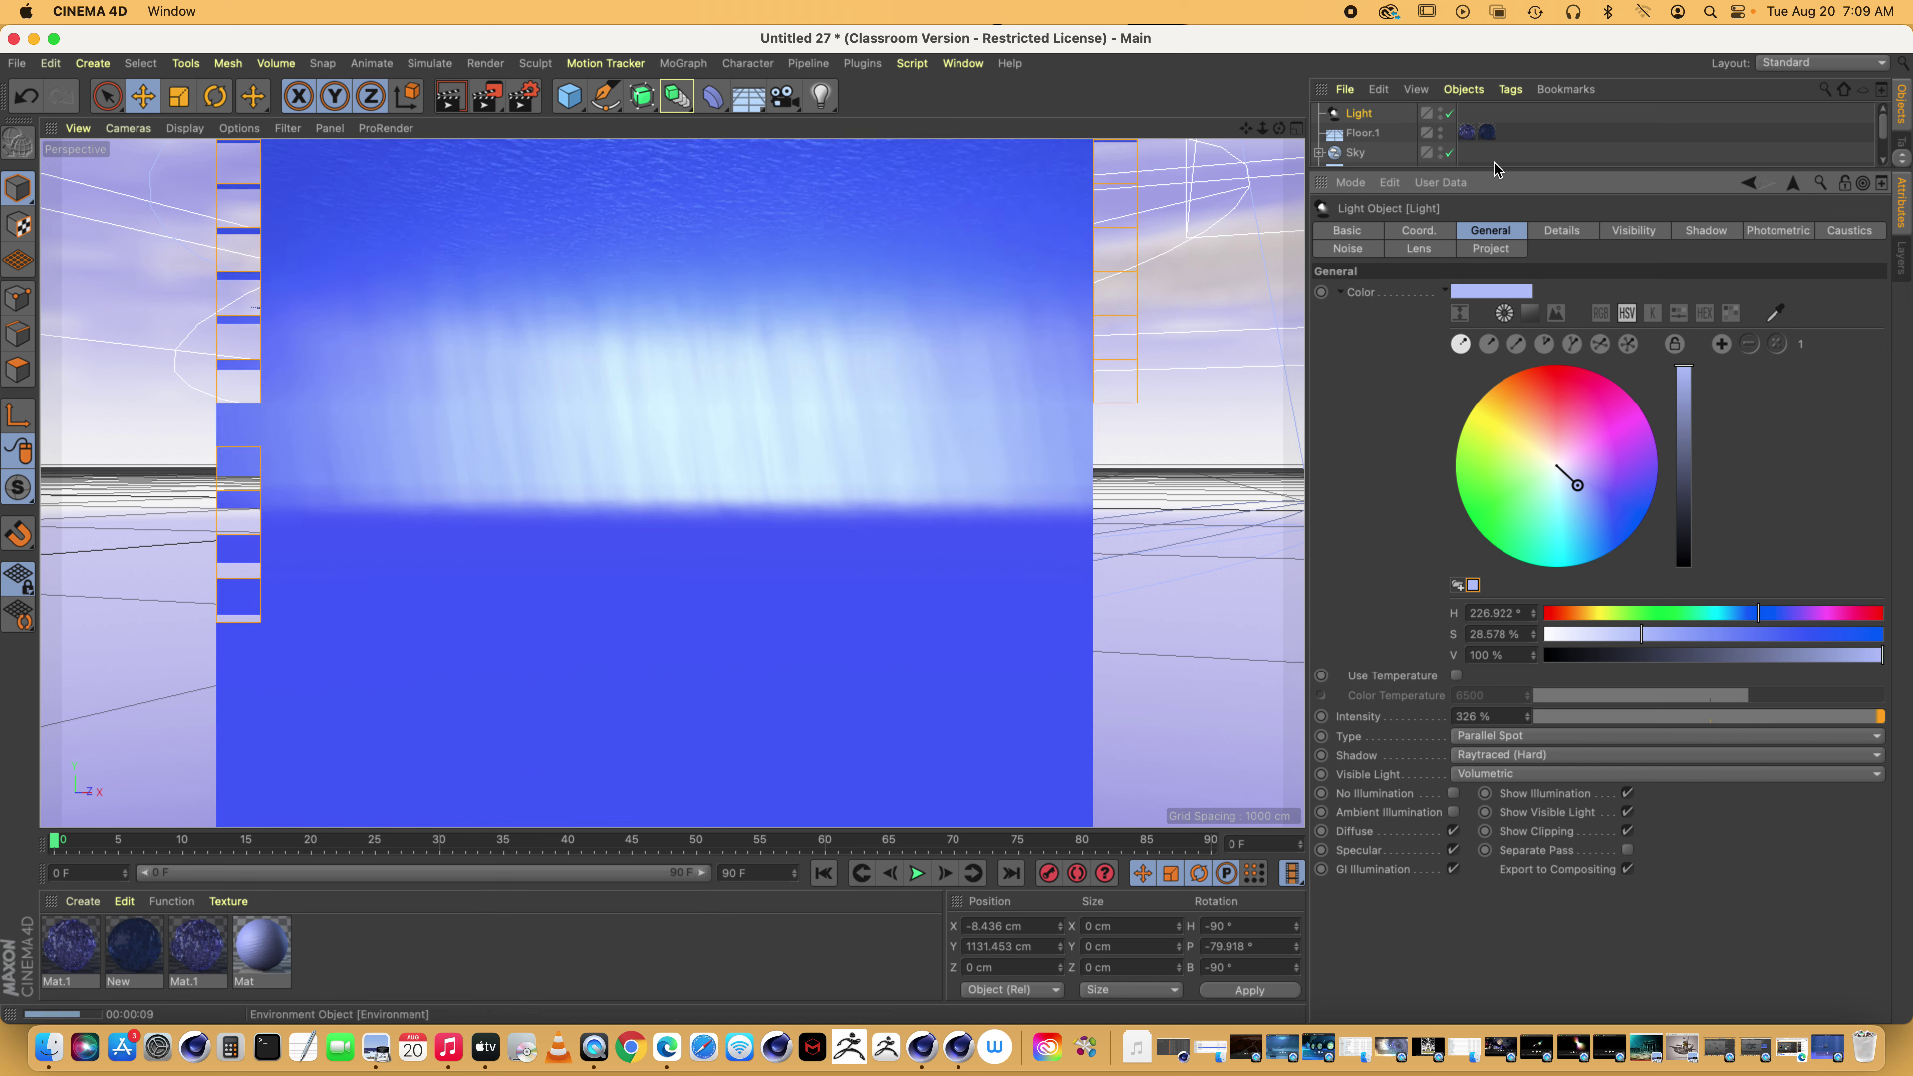
Review the light's details and general settings and render a closer view of the light rays over the lower floor
{"action": "left_click", "coordinate": [1565, 233]}
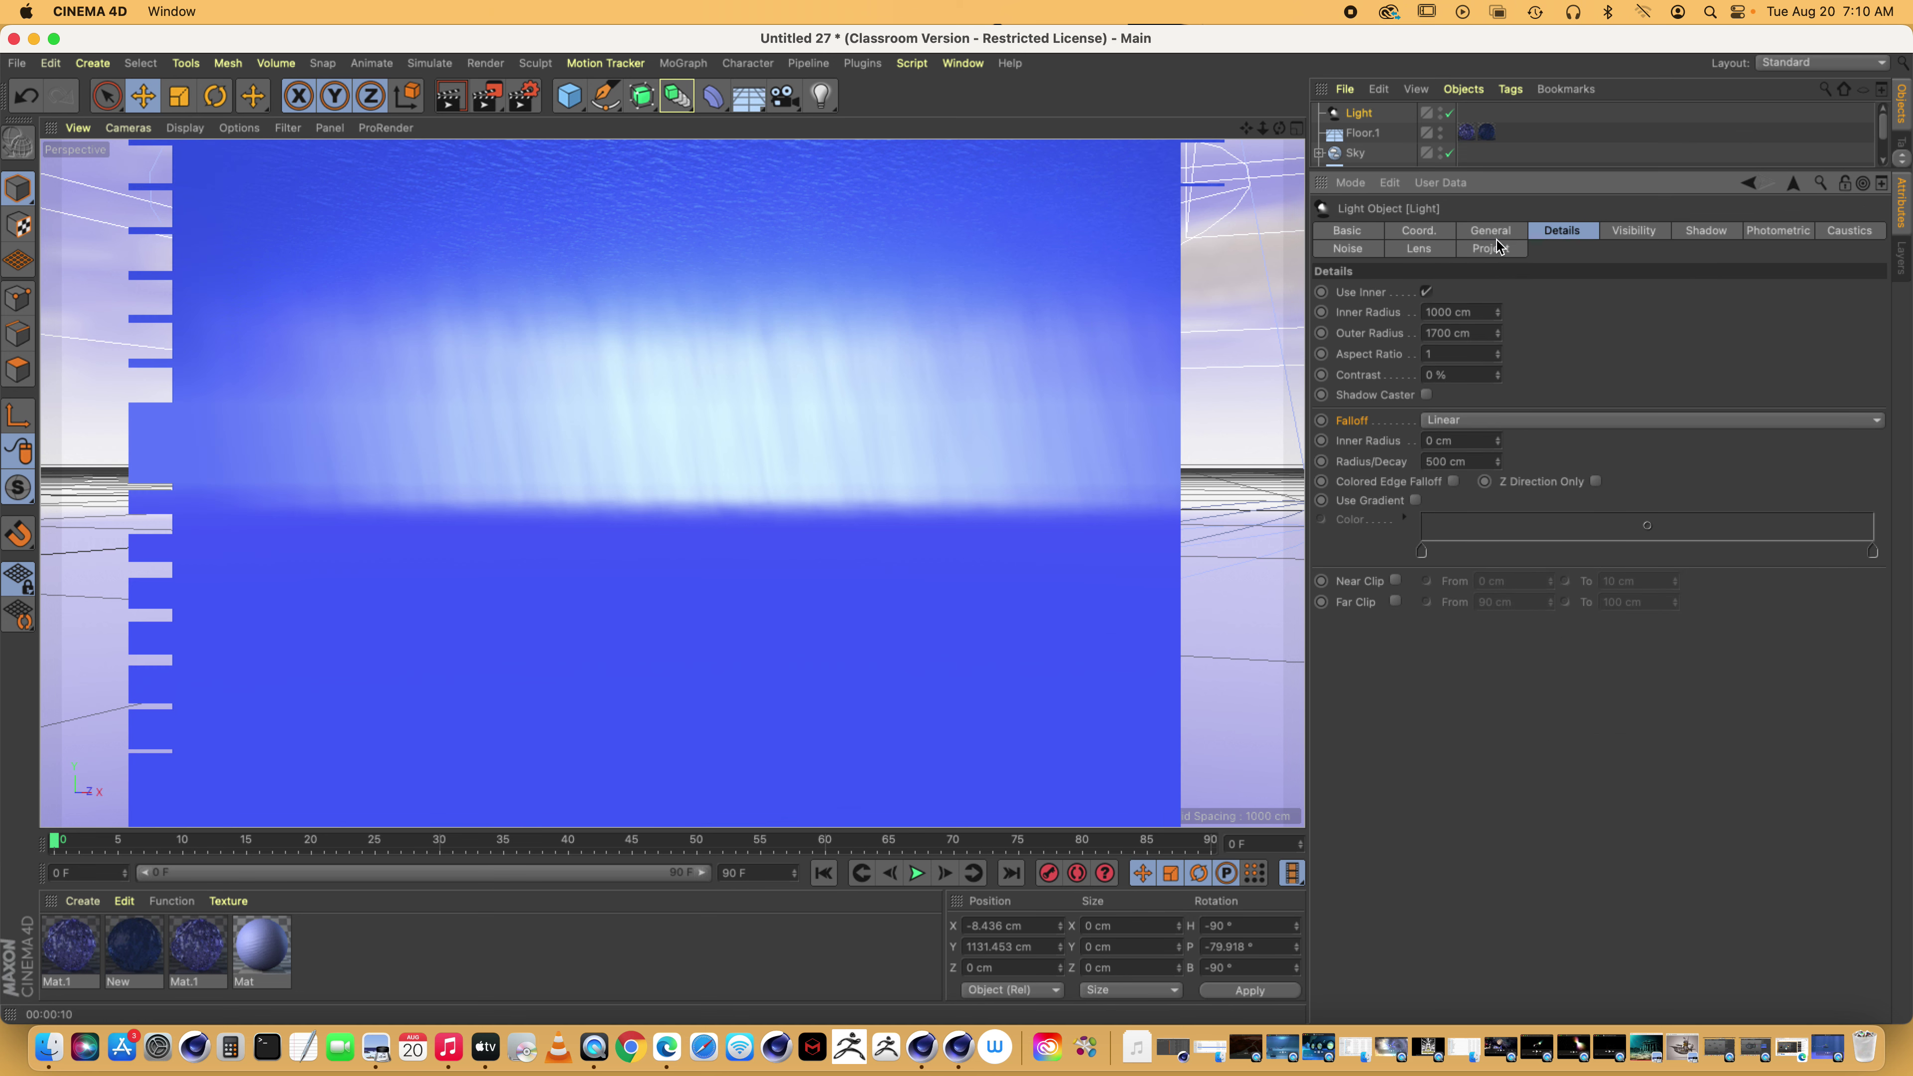
{"action": "left_click", "coordinate": [1481, 245]}
{"action": "left_click", "coordinate": [1484, 230]}
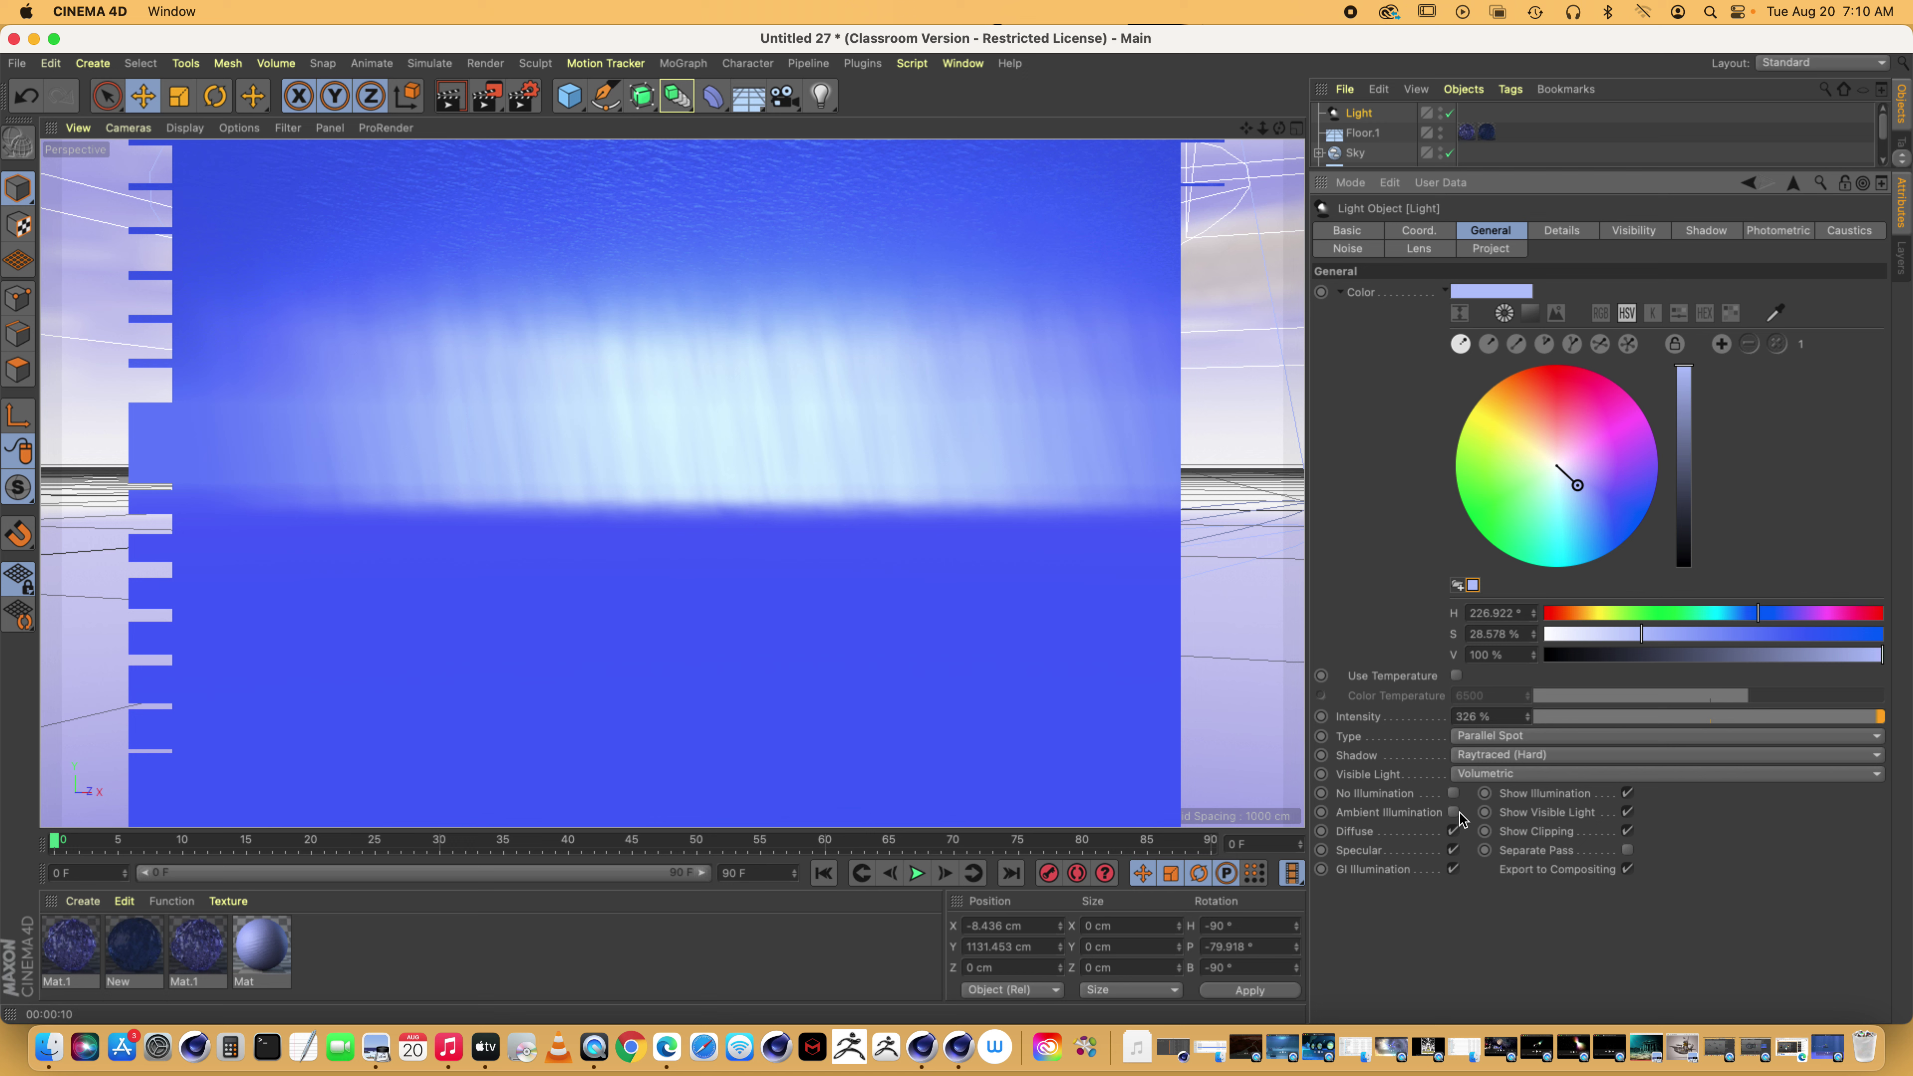
{"action": "left_click_drag", "start_coordinate": [1263, 128], "coordinate": [1229, 168]}
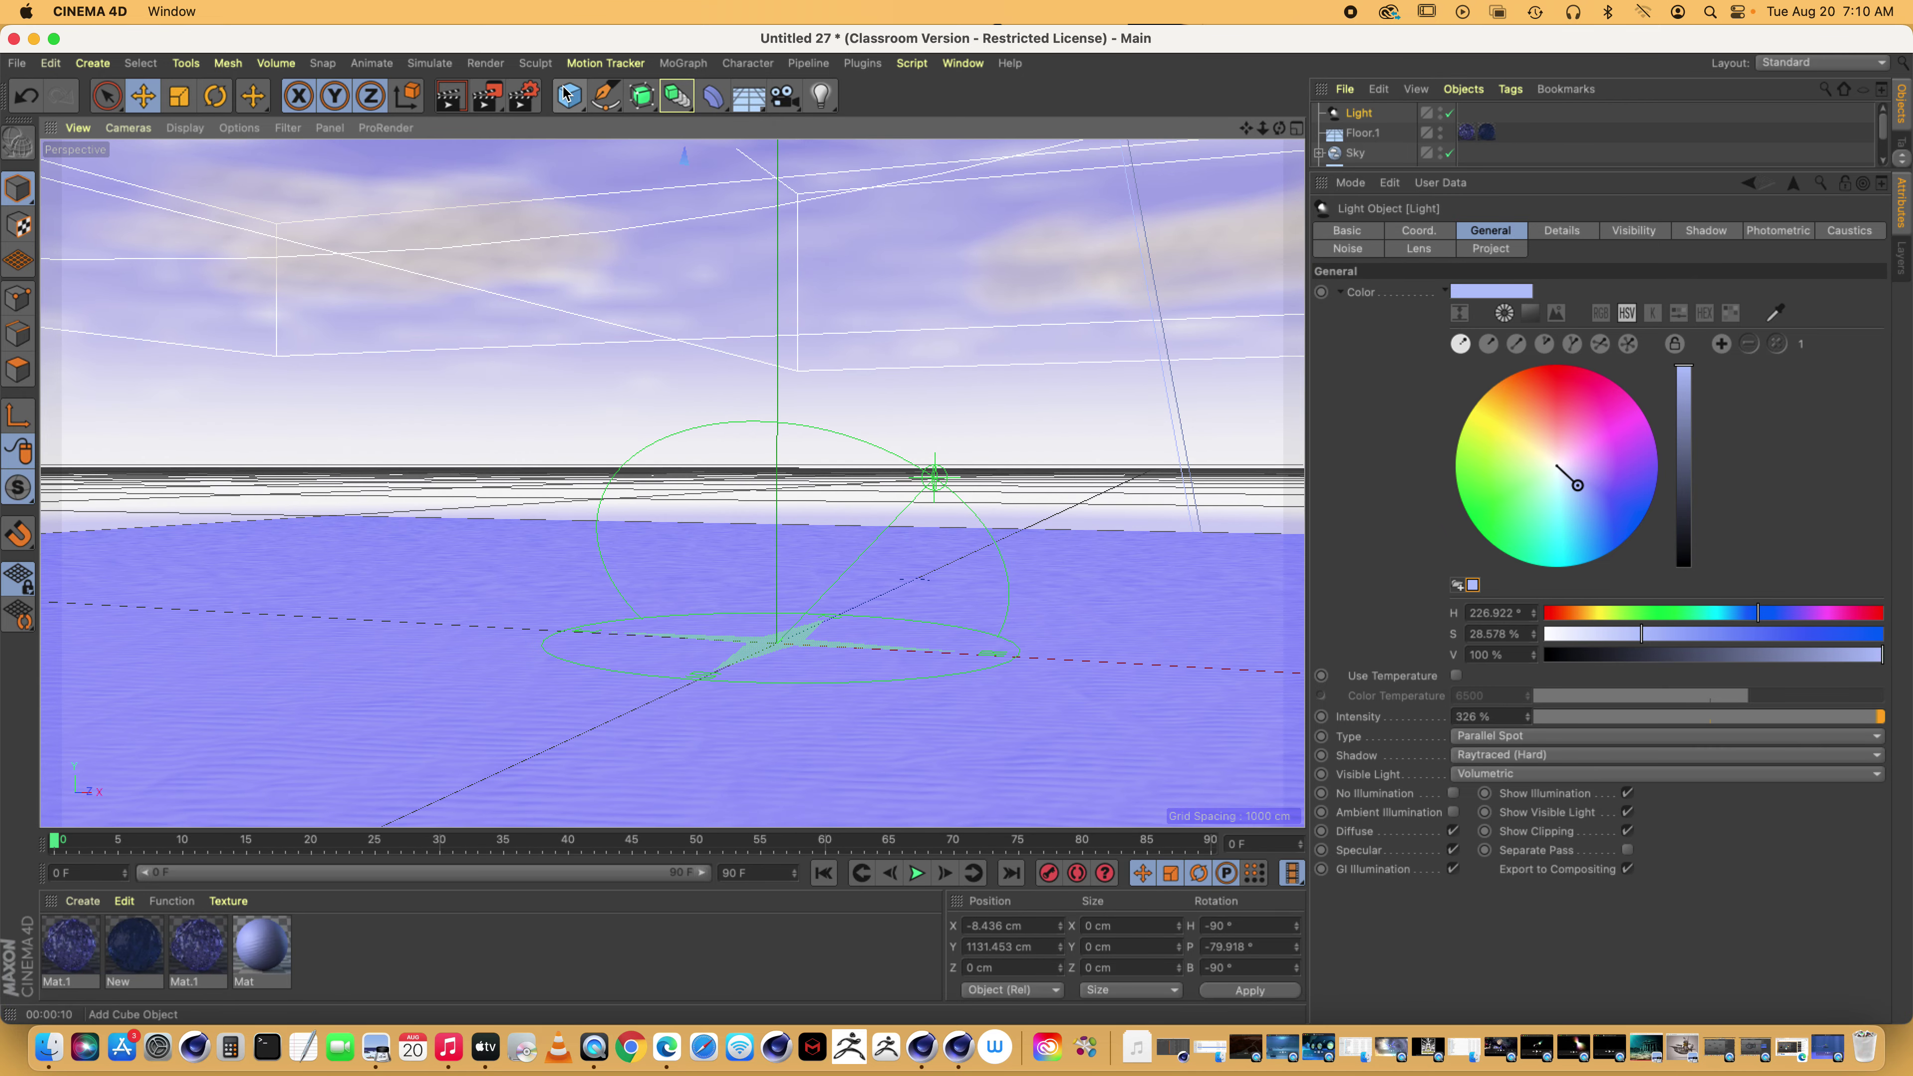
{"action": "left_click", "coordinate": [451, 98]}
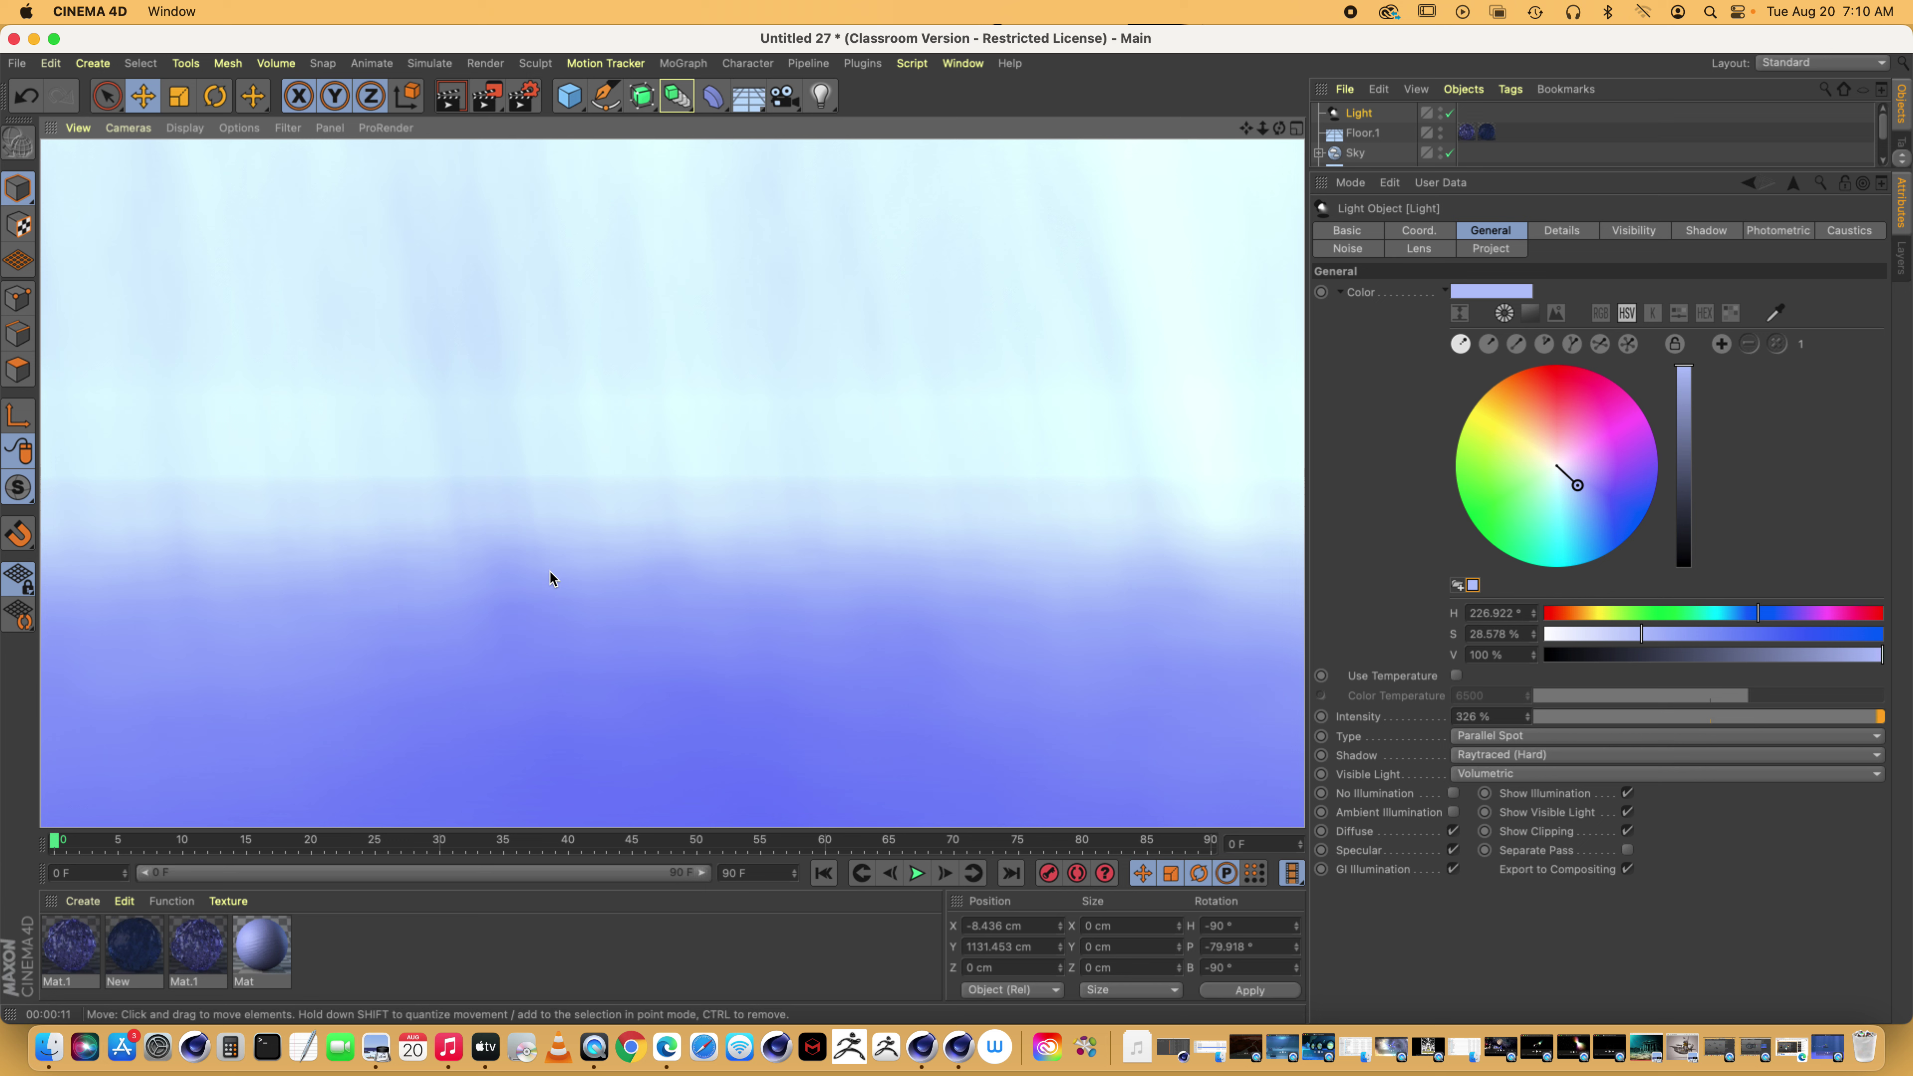
Add a sphere with a radius of about 28 cm and place it above the lower floor at about X -73 cm, Y 68 cm
{"action": "left_click", "coordinate": [570, 95]}
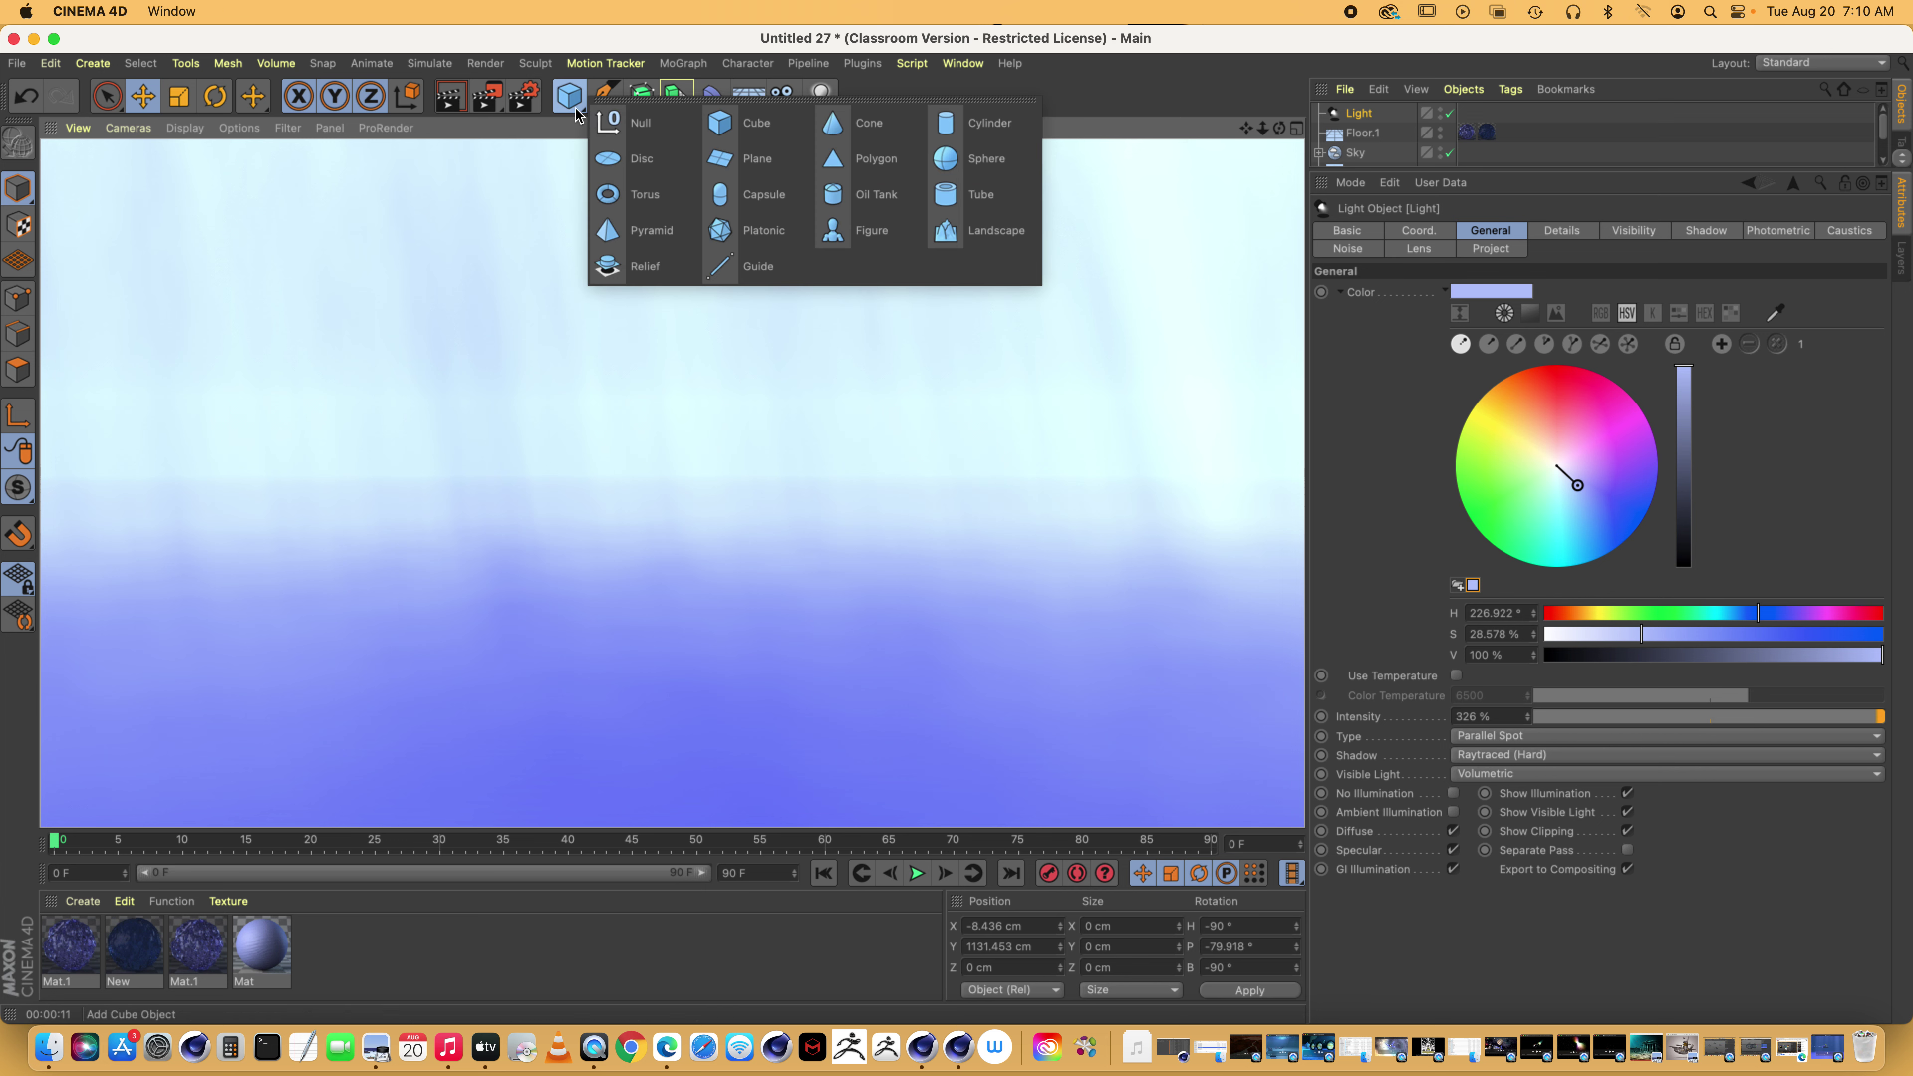
{"action": "left_click", "coordinate": [985, 159]}
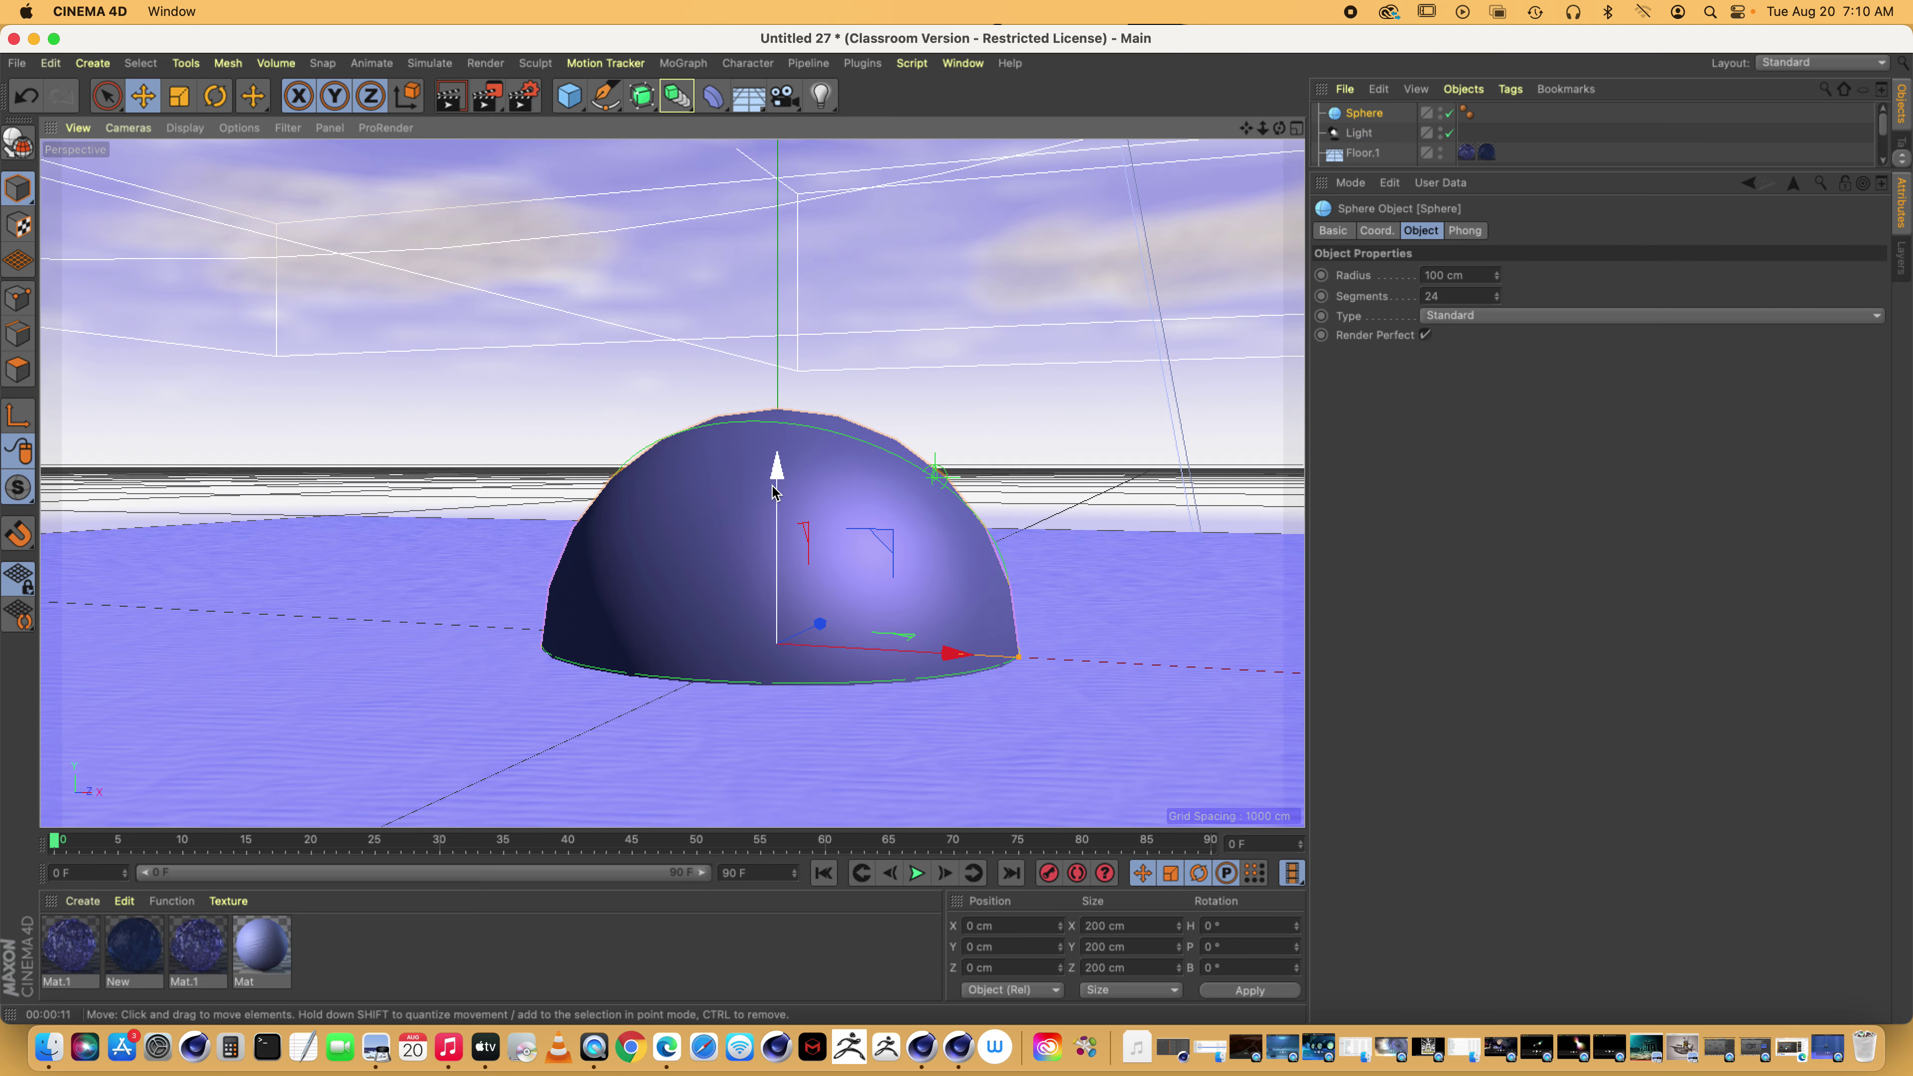
{"action": "left_click_drag", "start_coordinate": [773, 453], "coordinate": [774, 313]}
{"action": "left_click_drag", "start_coordinate": [1016, 482], "coordinate": [667, 456]}
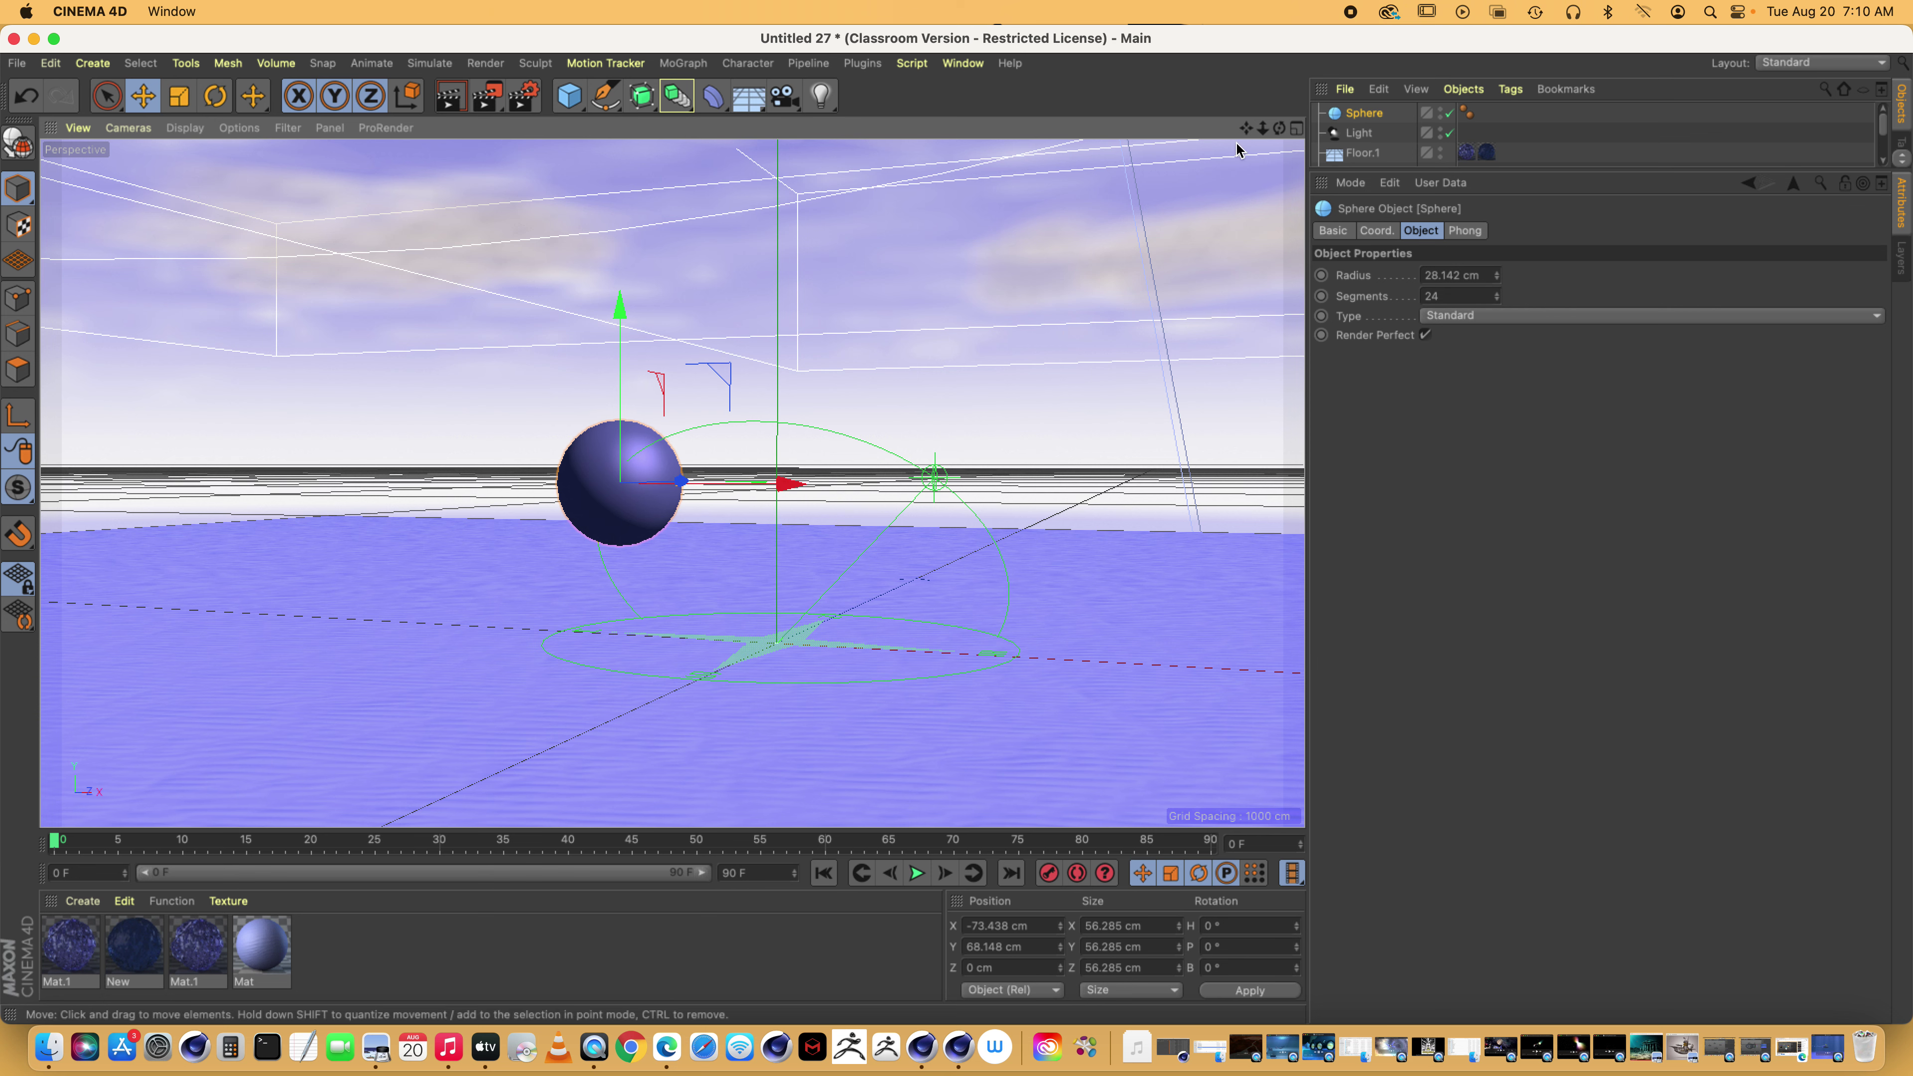
Move the sphere back along Z to about 103.5 cm and render the view
{"action": "left_click_drag", "start_coordinate": [1279, 127], "coordinate": [1110, 213]}
{"action": "left_click_drag", "start_coordinate": [704, 472], "coordinate": [826, 453]}
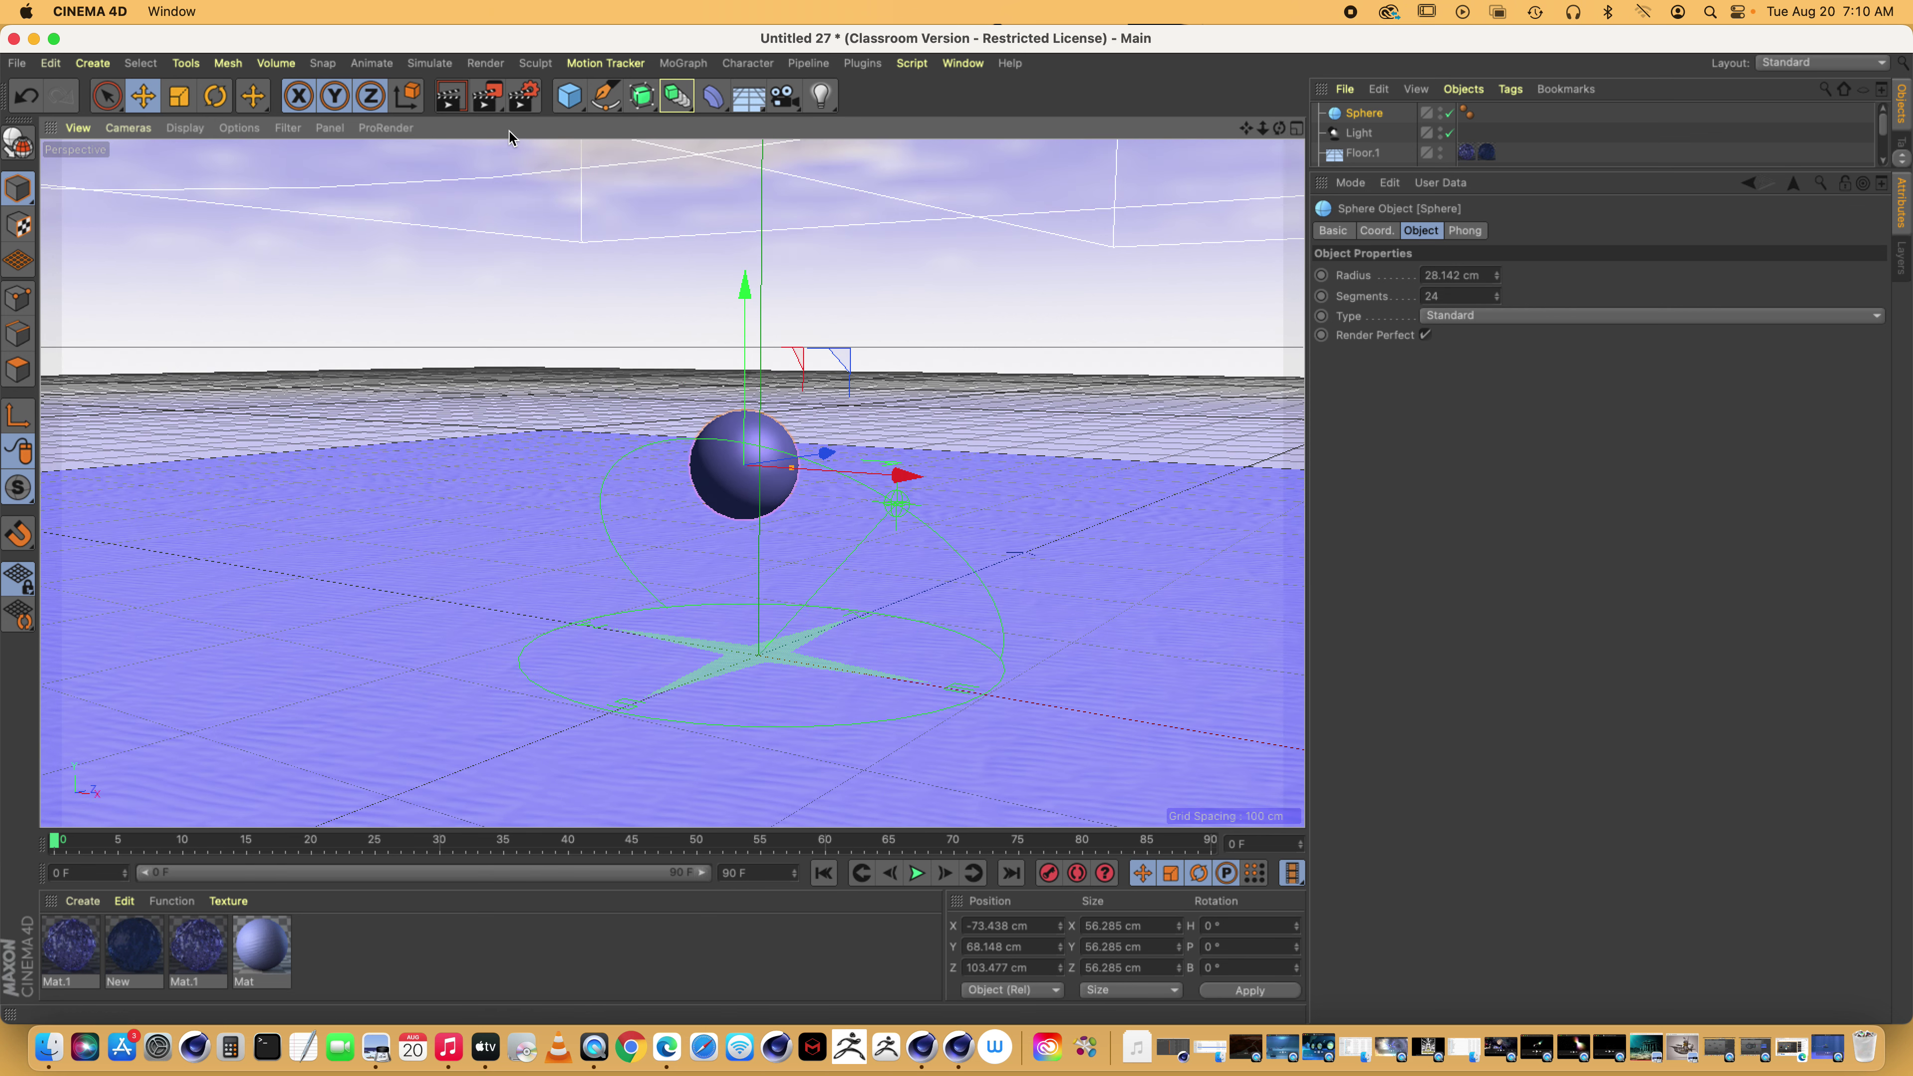
{"action": "left_click", "coordinate": [450, 97]}
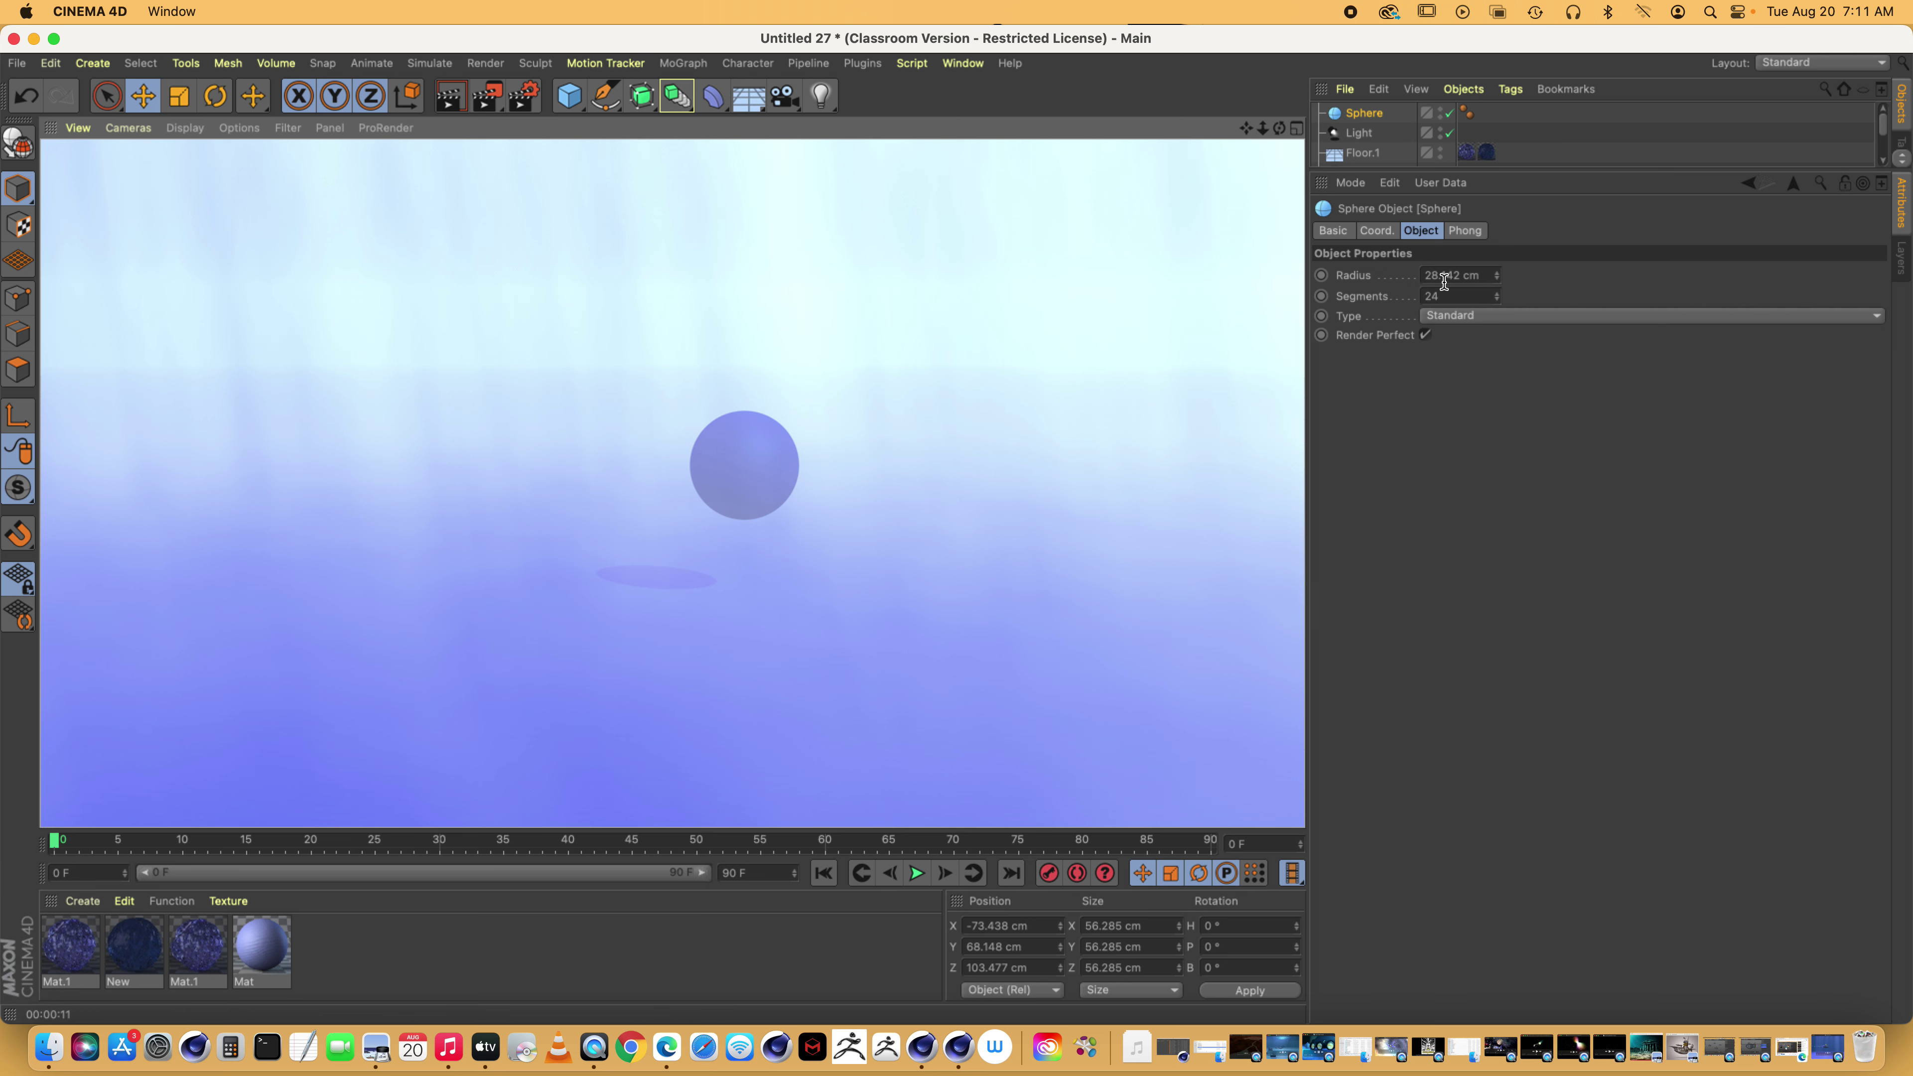
Deepen the volumetric light's blue color to about hue 226.2° and 44.4 % saturation, and render the view
{"action": "left_click", "coordinate": [1358, 134]}
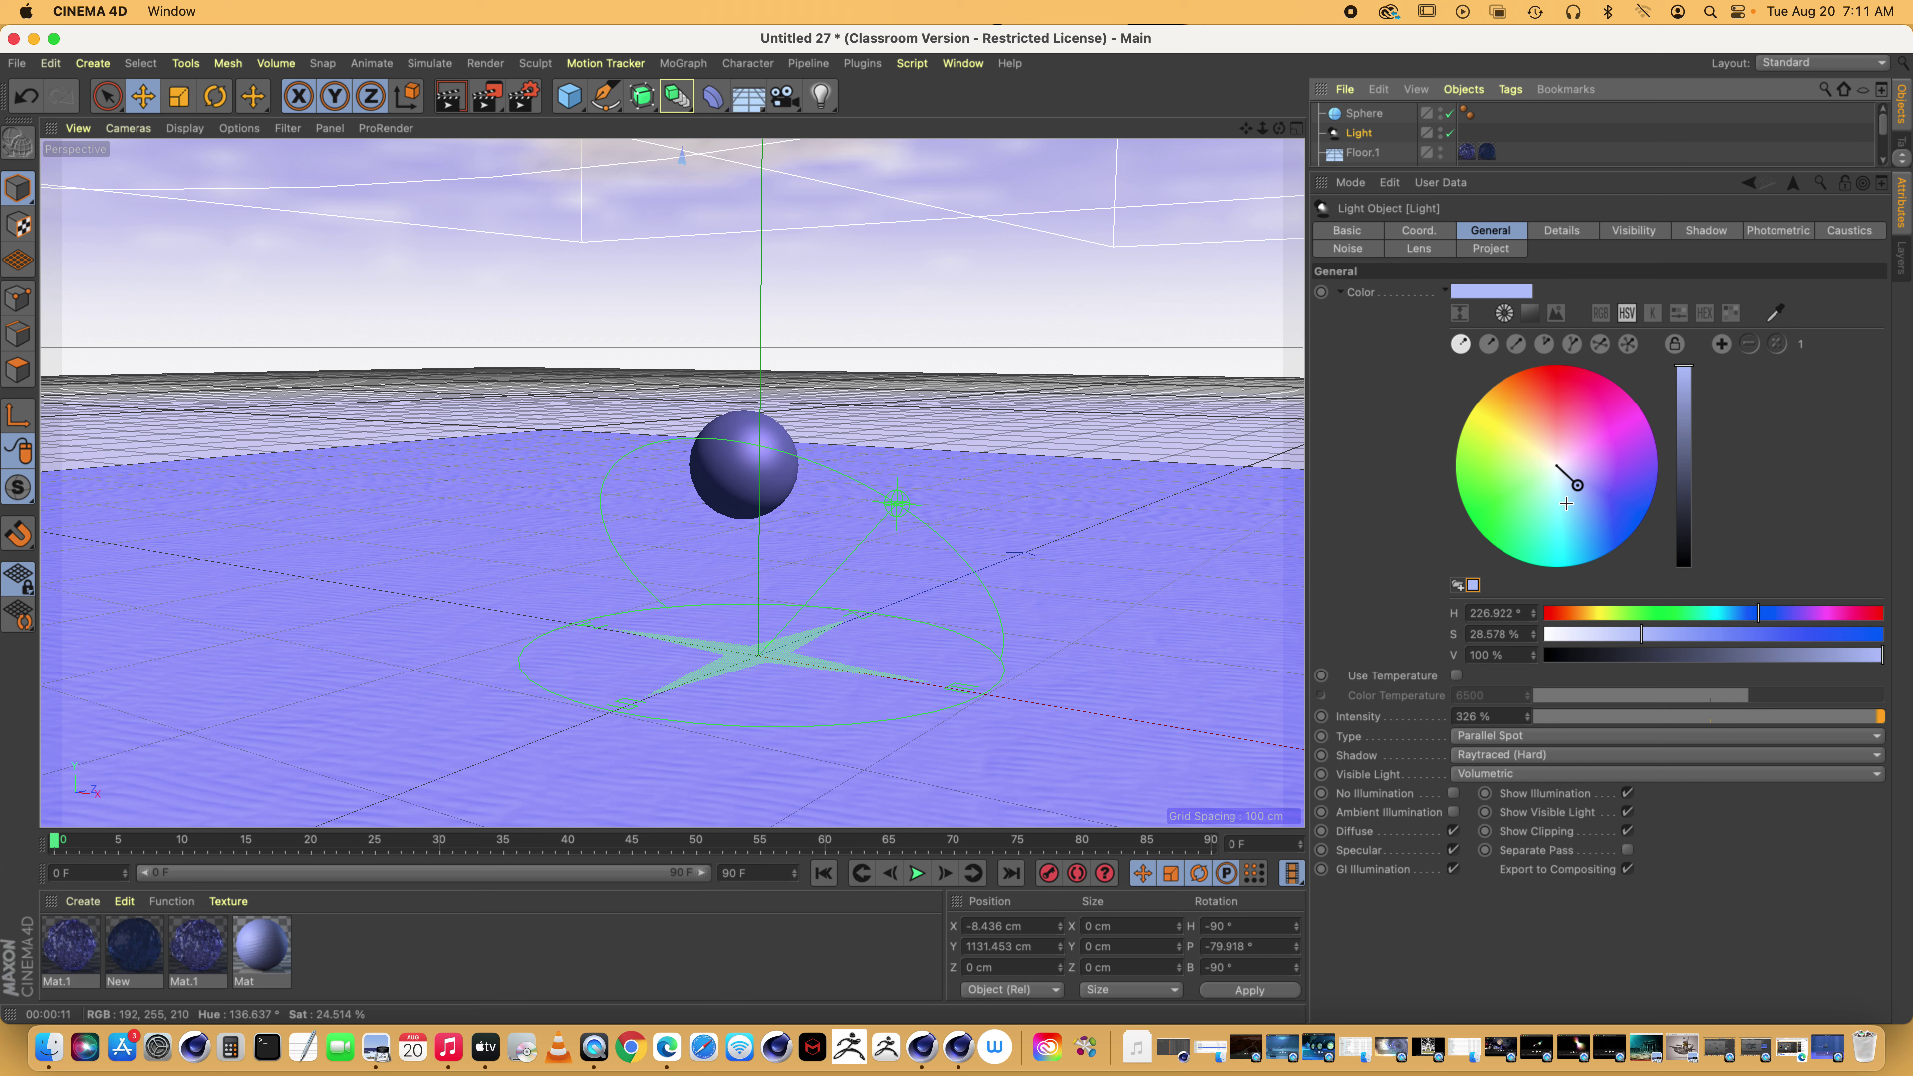
{"action": "left_click_drag", "start_coordinate": [1594, 498], "coordinate": [1588, 497]}
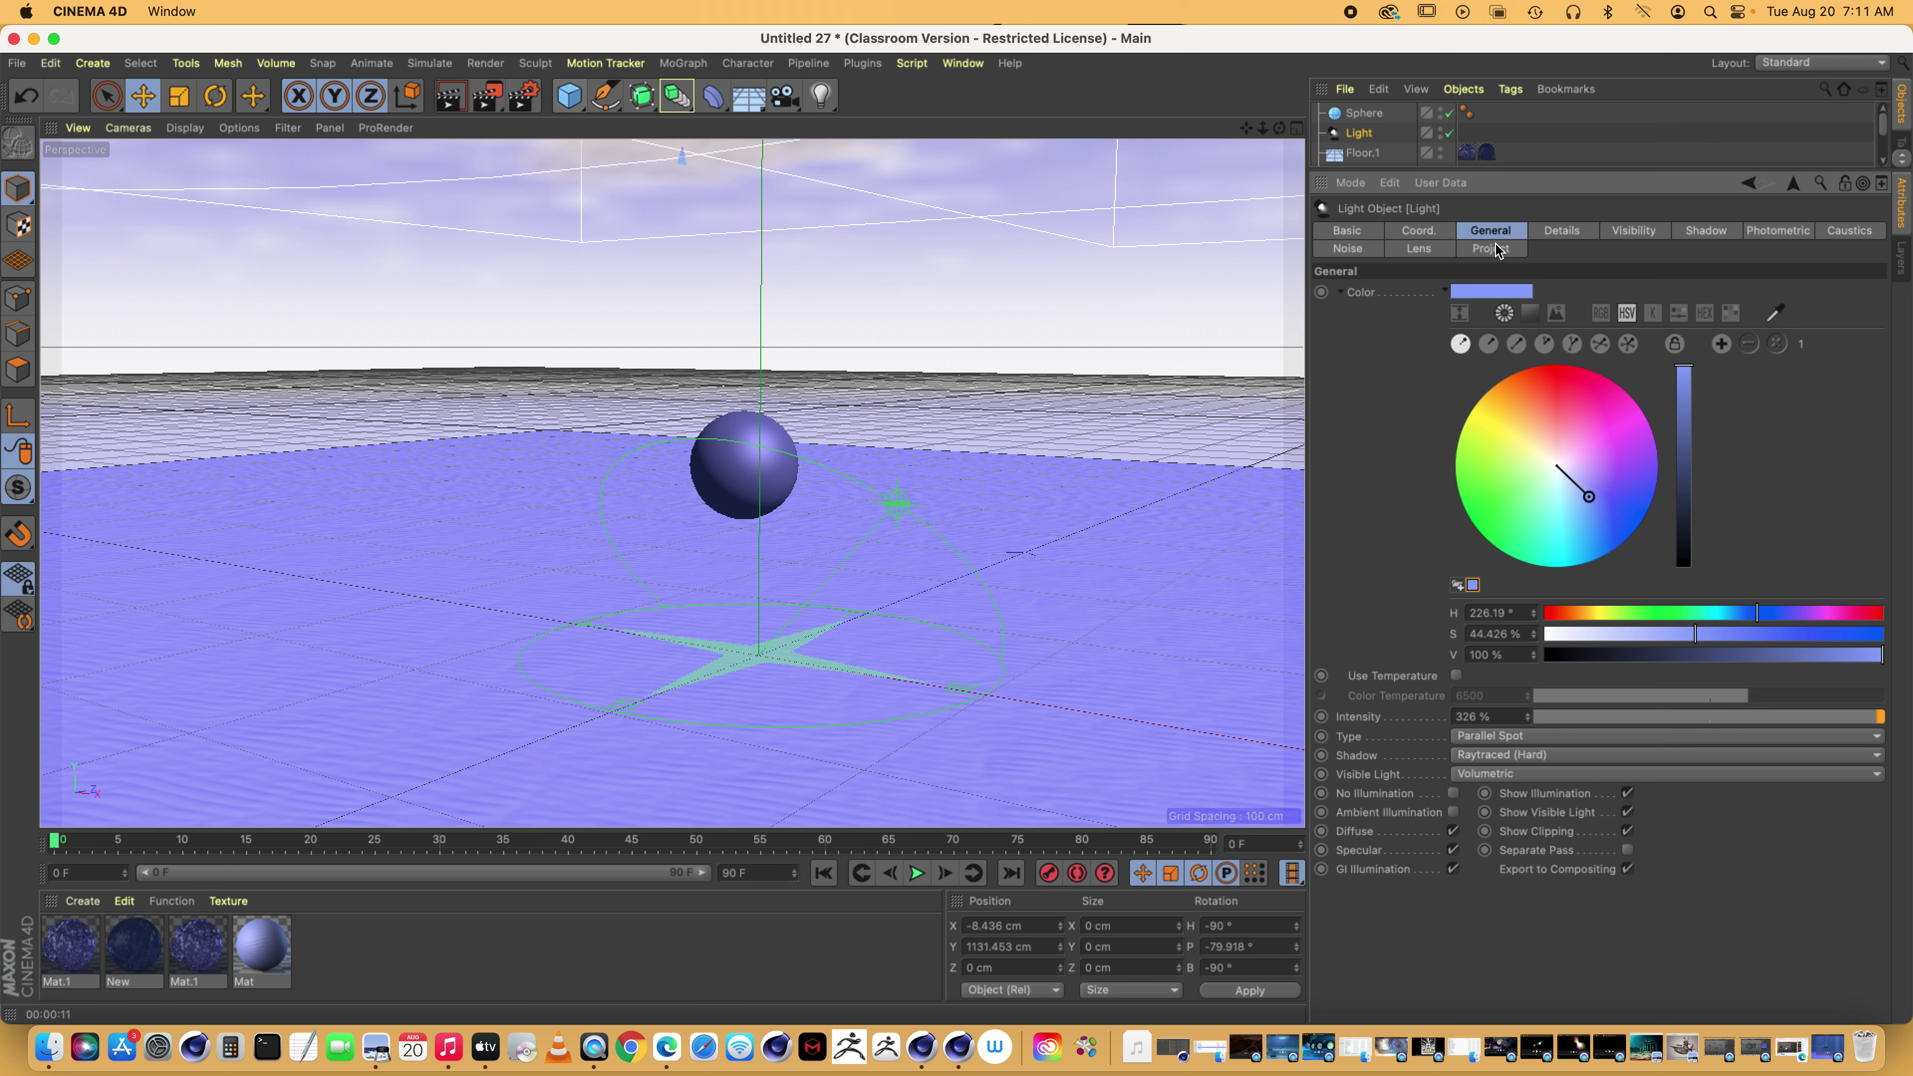
{"action": "left_click", "coordinate": [443, 100]}
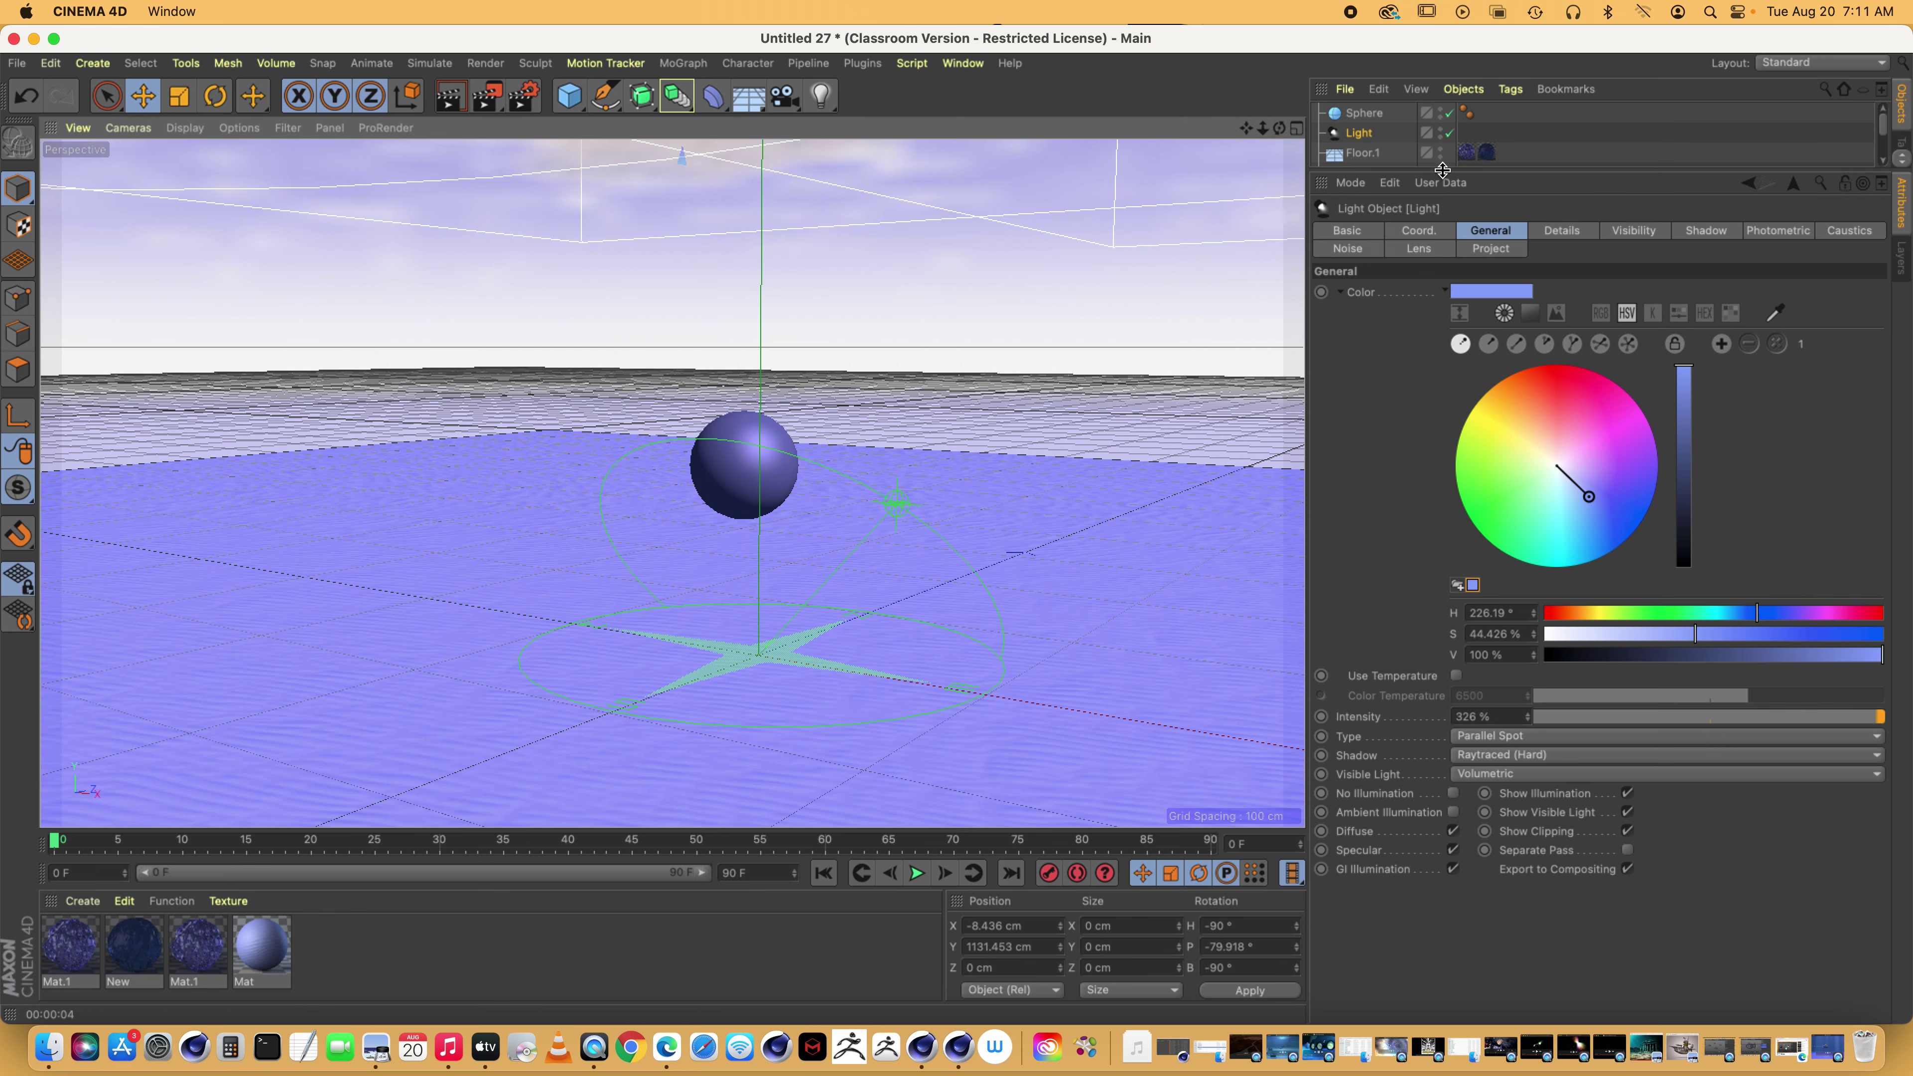
Enlarge the object list to reach the Environment object and set its fog distance to 16 cm
{"action": "left_click_drag", "start_coordinate": [1447, 169], "coordinate": [1445, 271]}
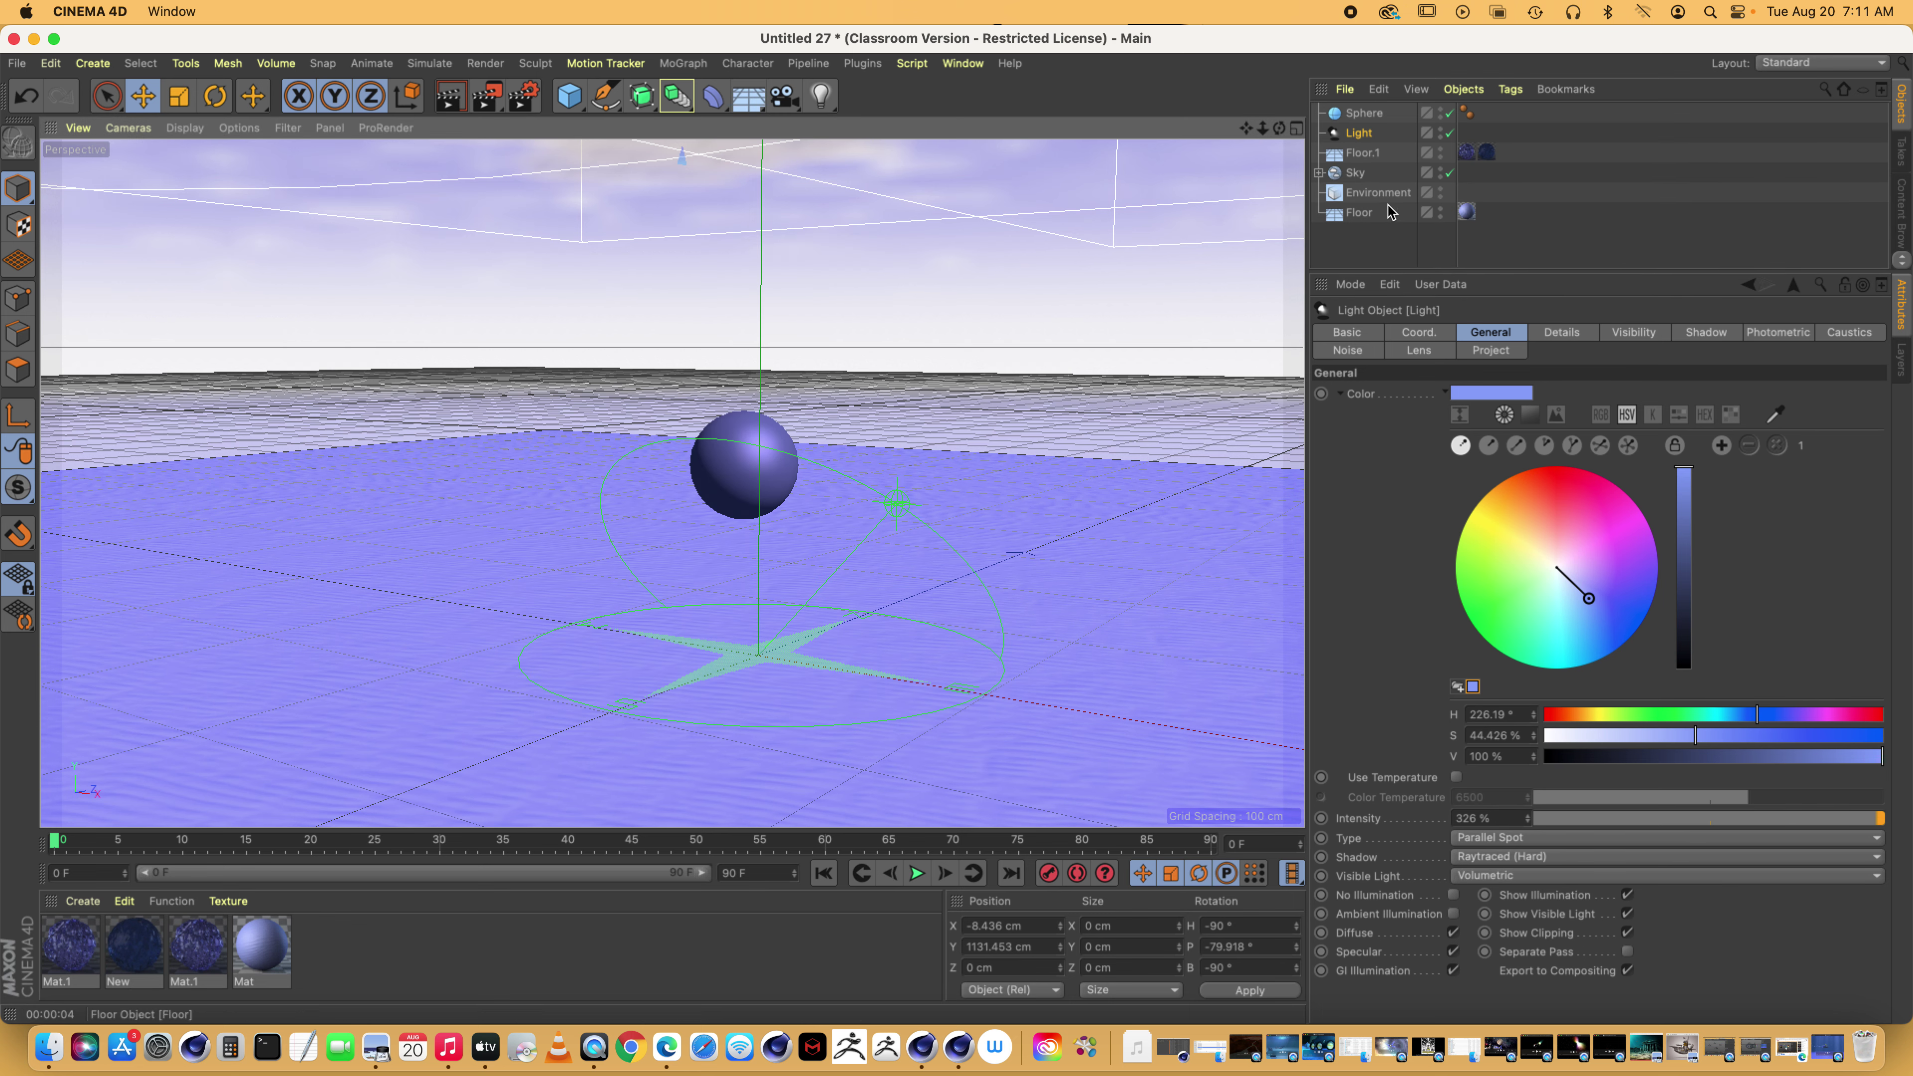
{"action": "left_click", "coordinate": [1363, 193]}
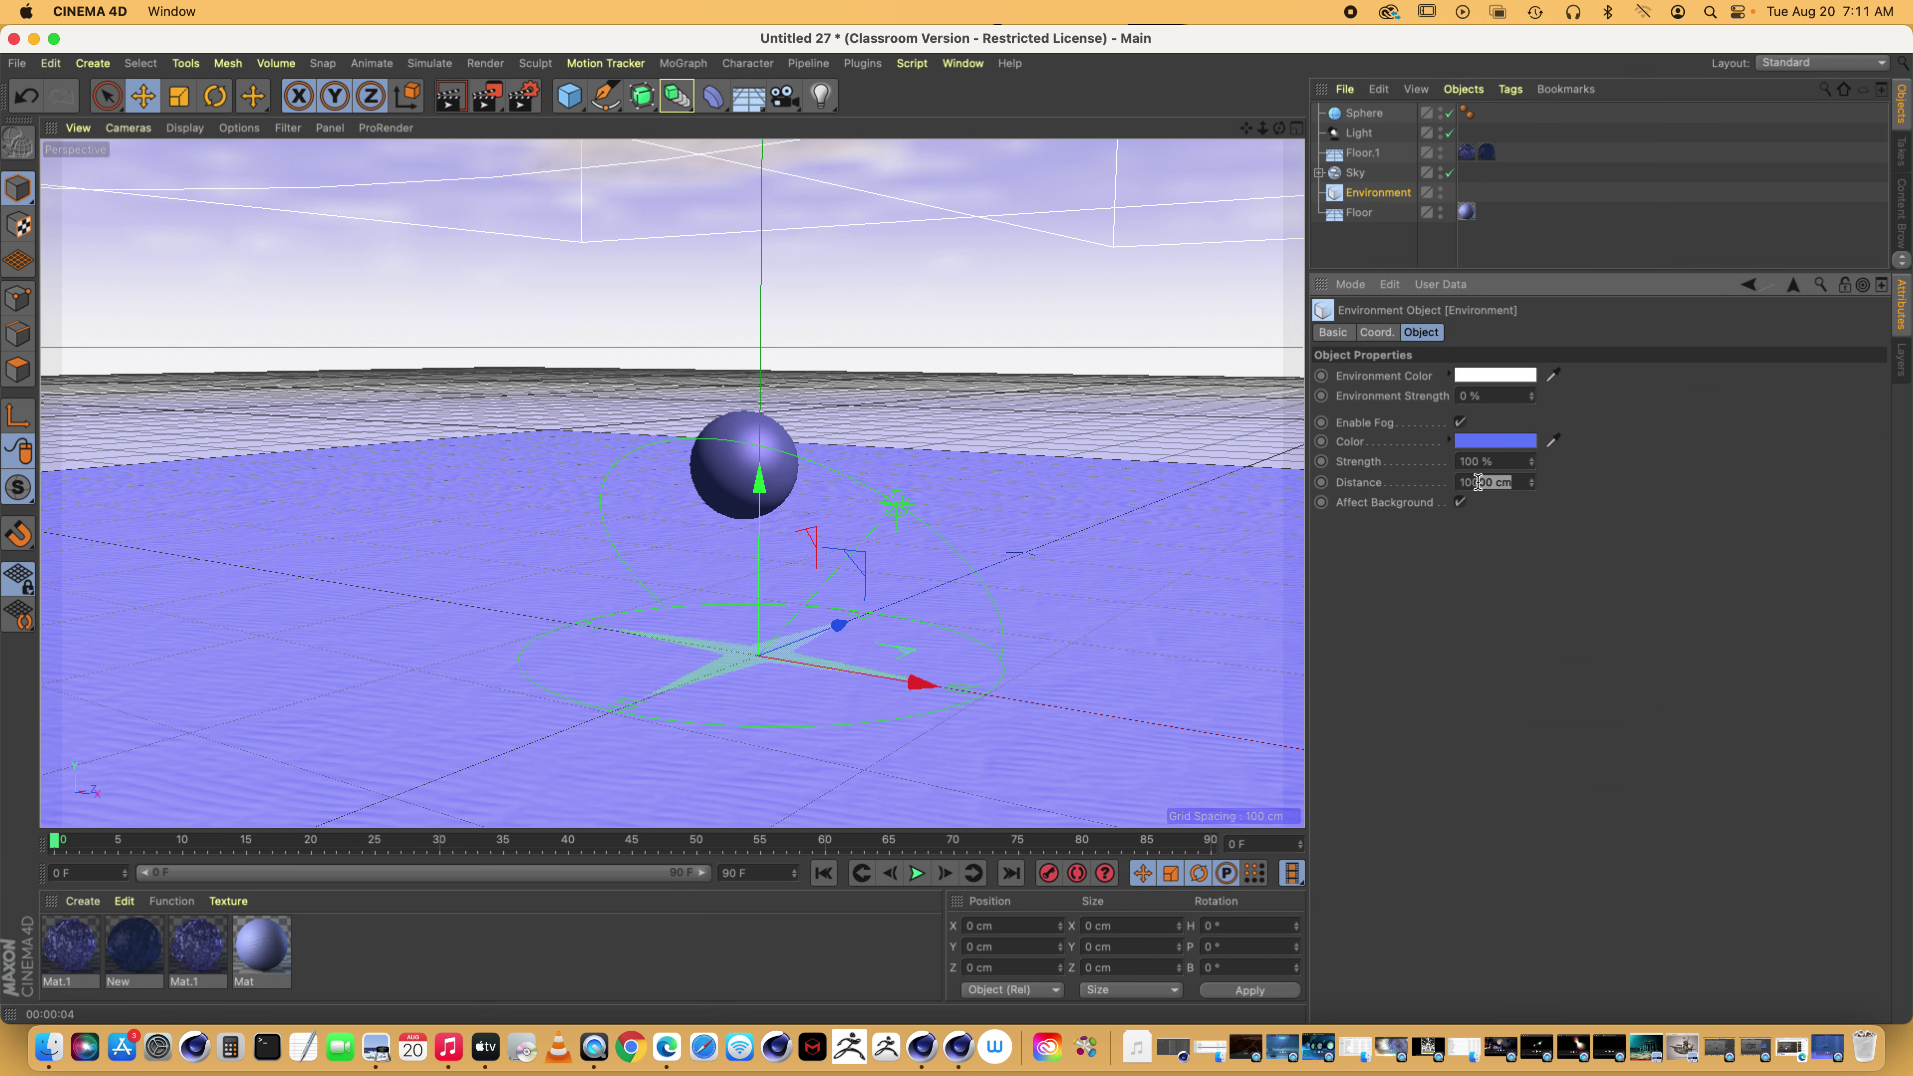
{"action": "left_click", "coordinate": [1519, 483]}
{"action": "type", "text": "16.00"}
{"action": "key", "text": "Return"}
{"action": "key", "text": "0"}
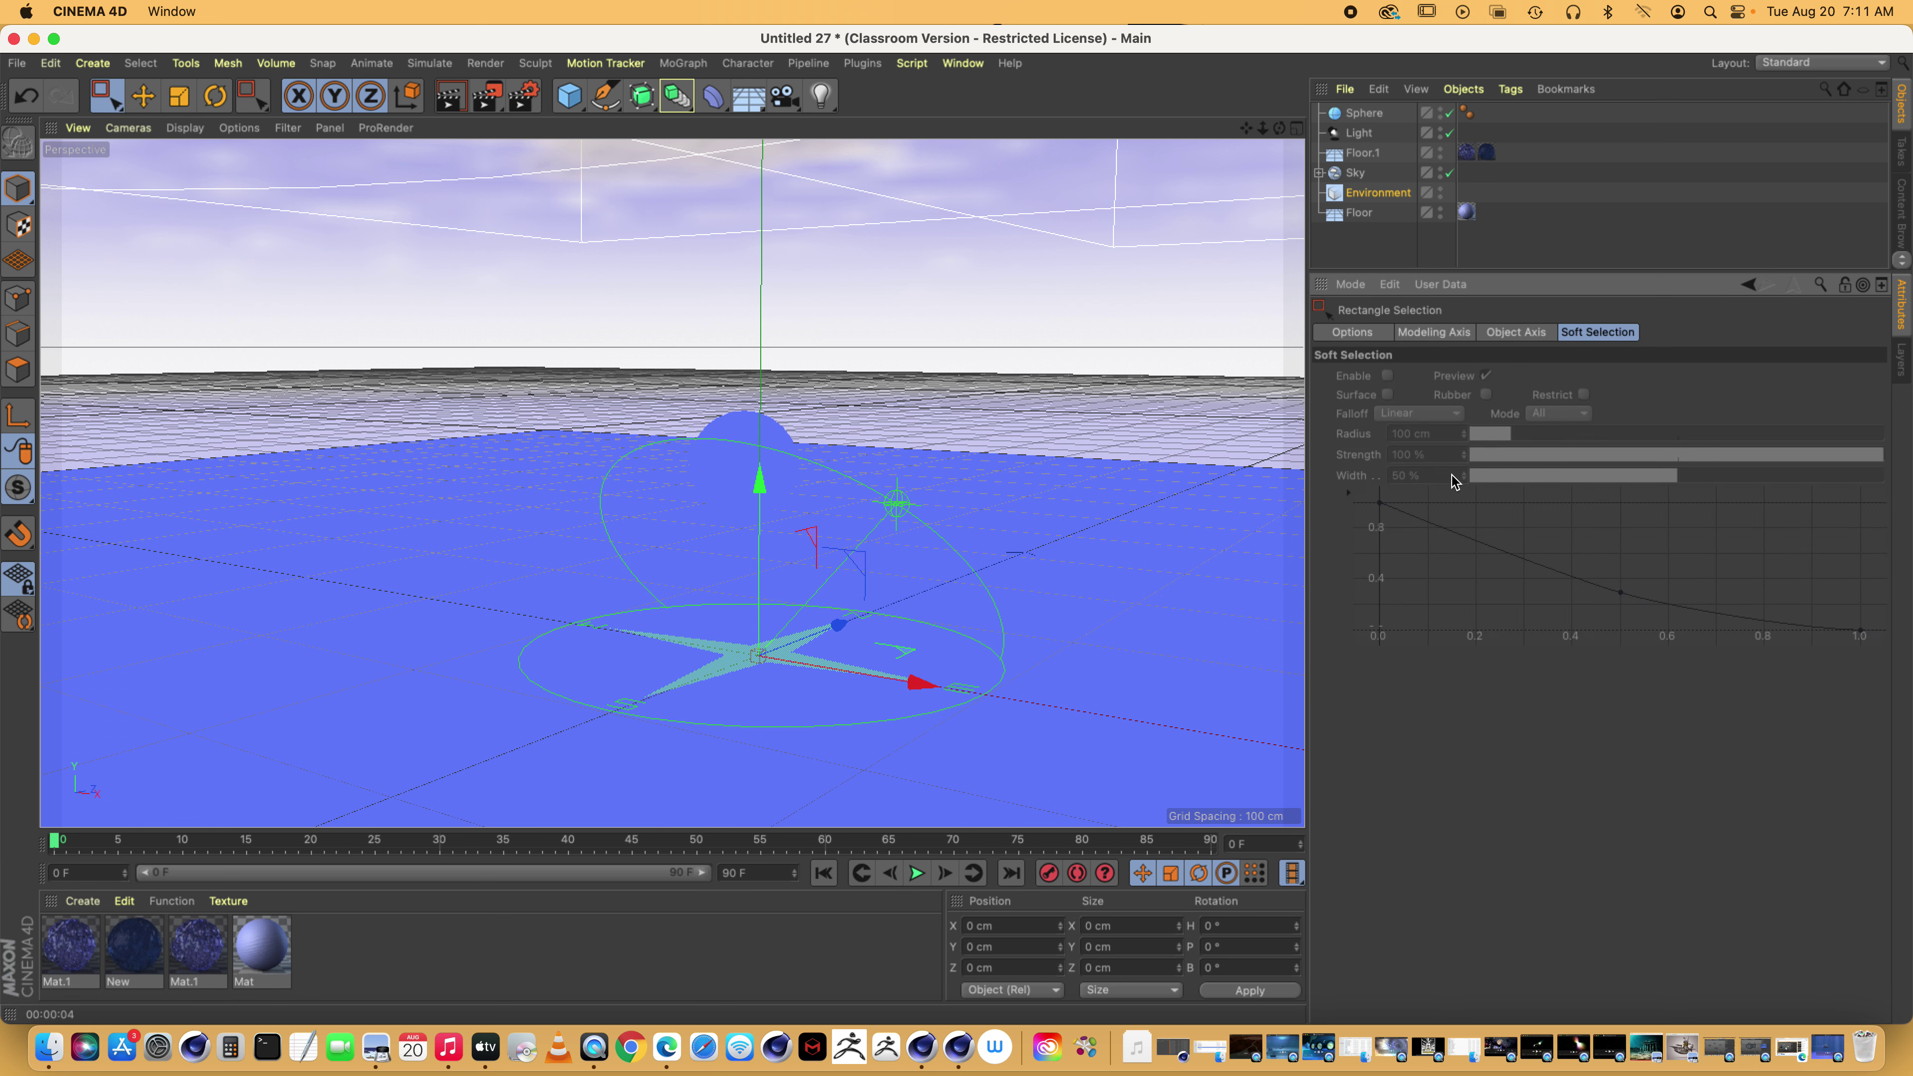
{"action": "left_click", "coordinate": [1377, 193]}
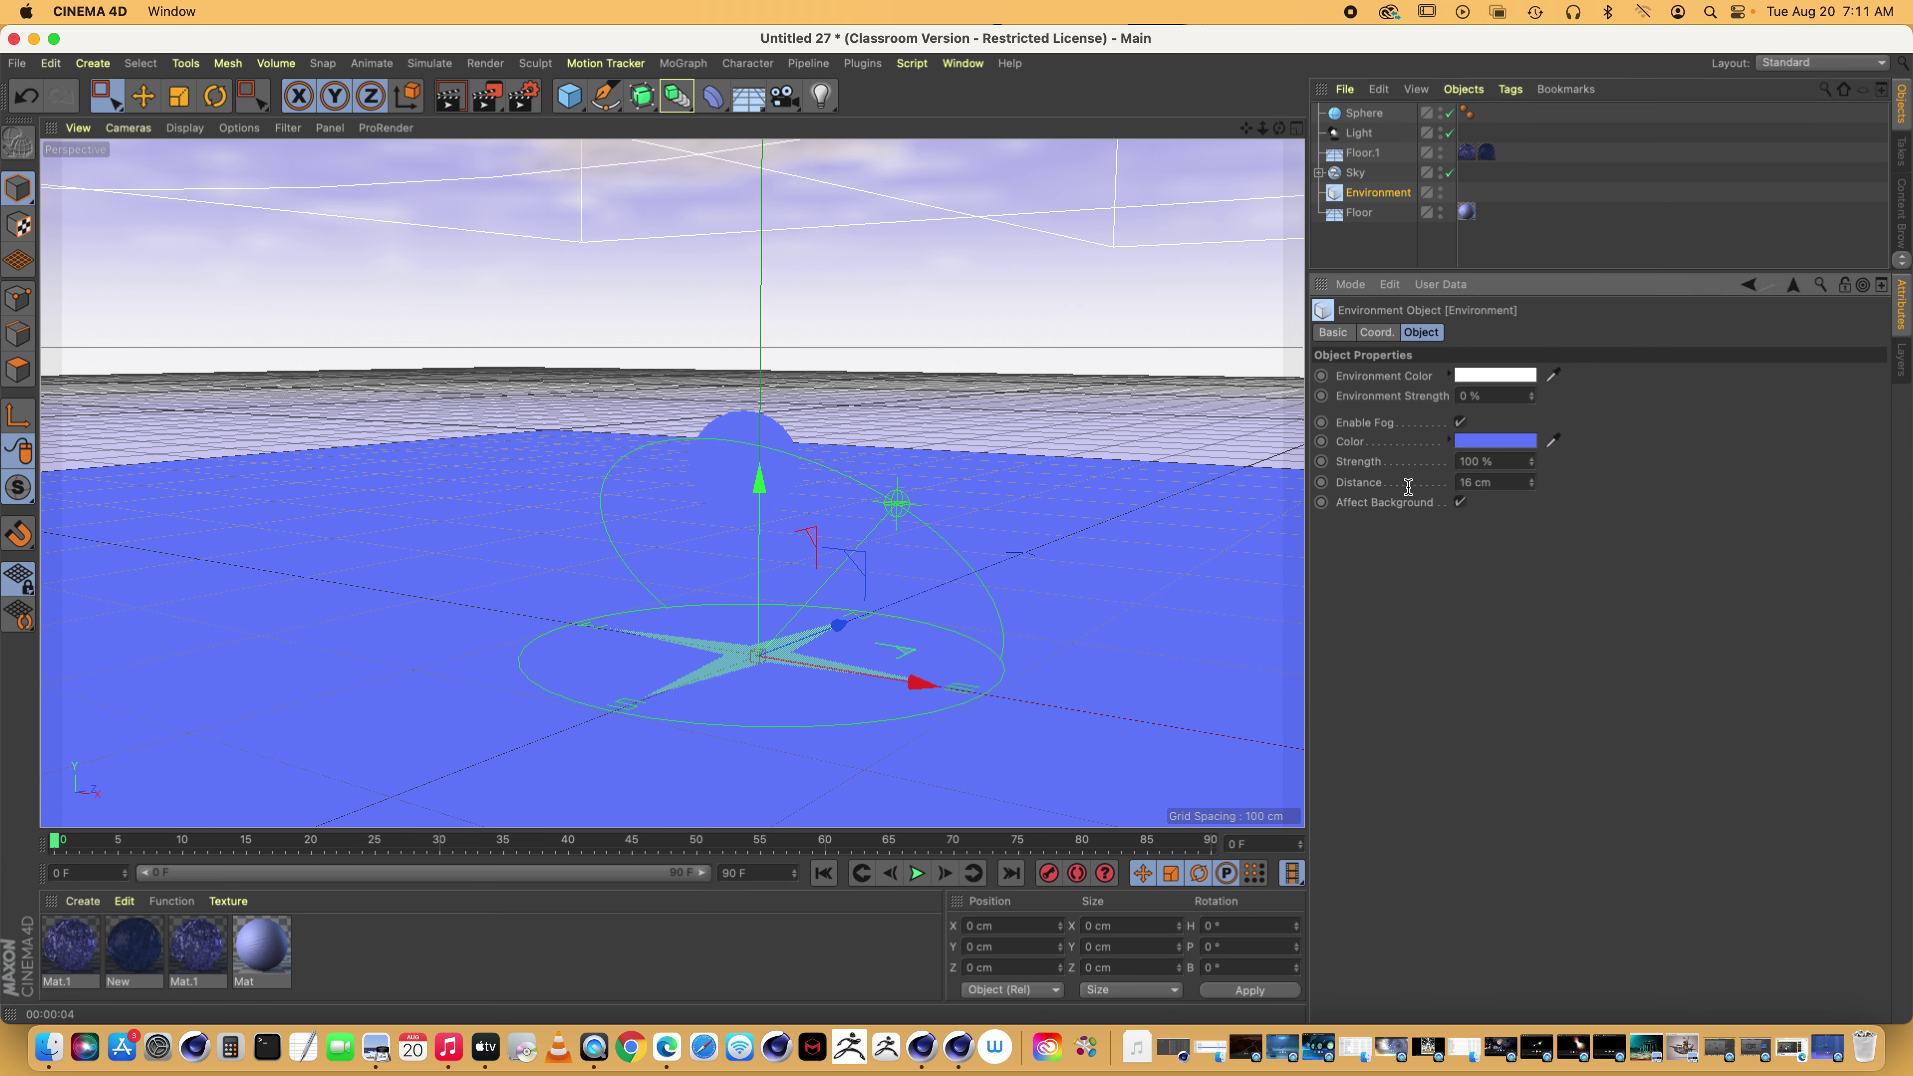
{"action": "key", "text": "0"}
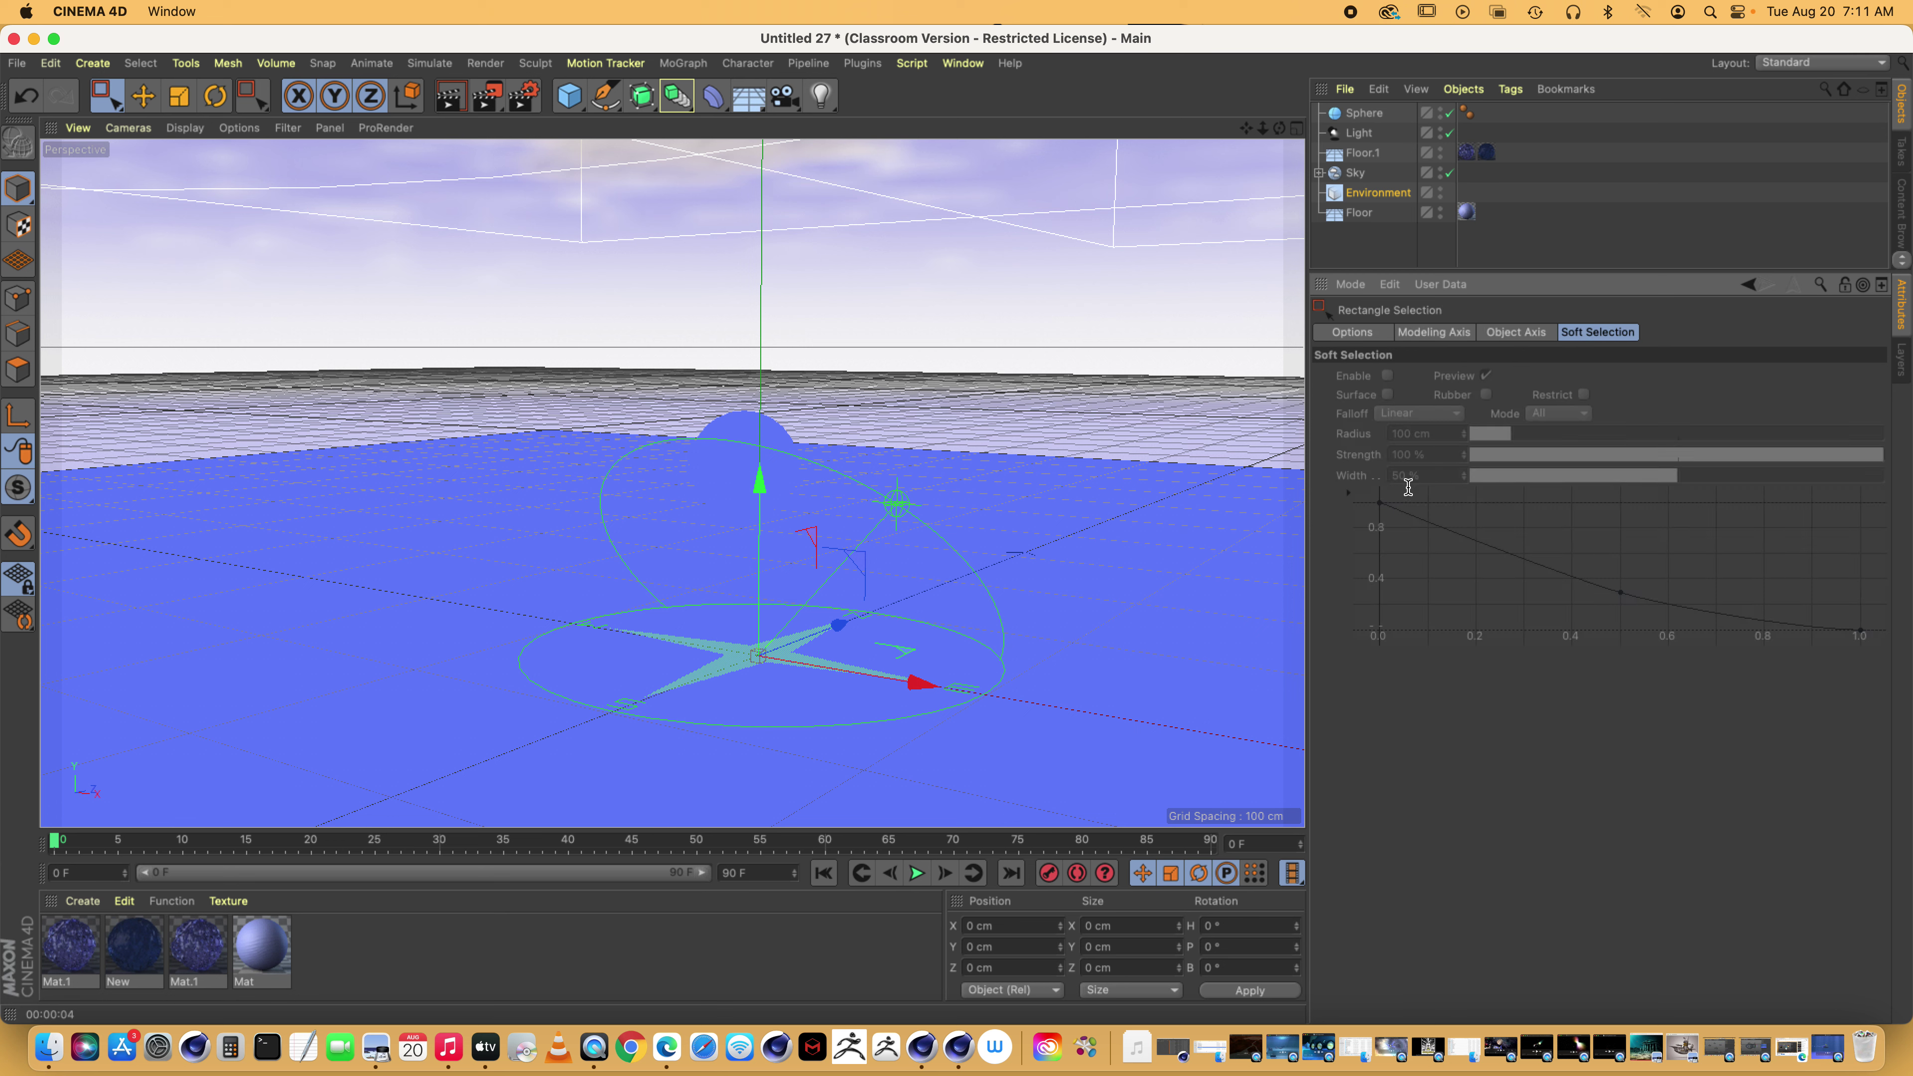
Set the Environment object's fog distance to 1800 cm
{"action": "left_click", "coordinate": [1377, 195]}
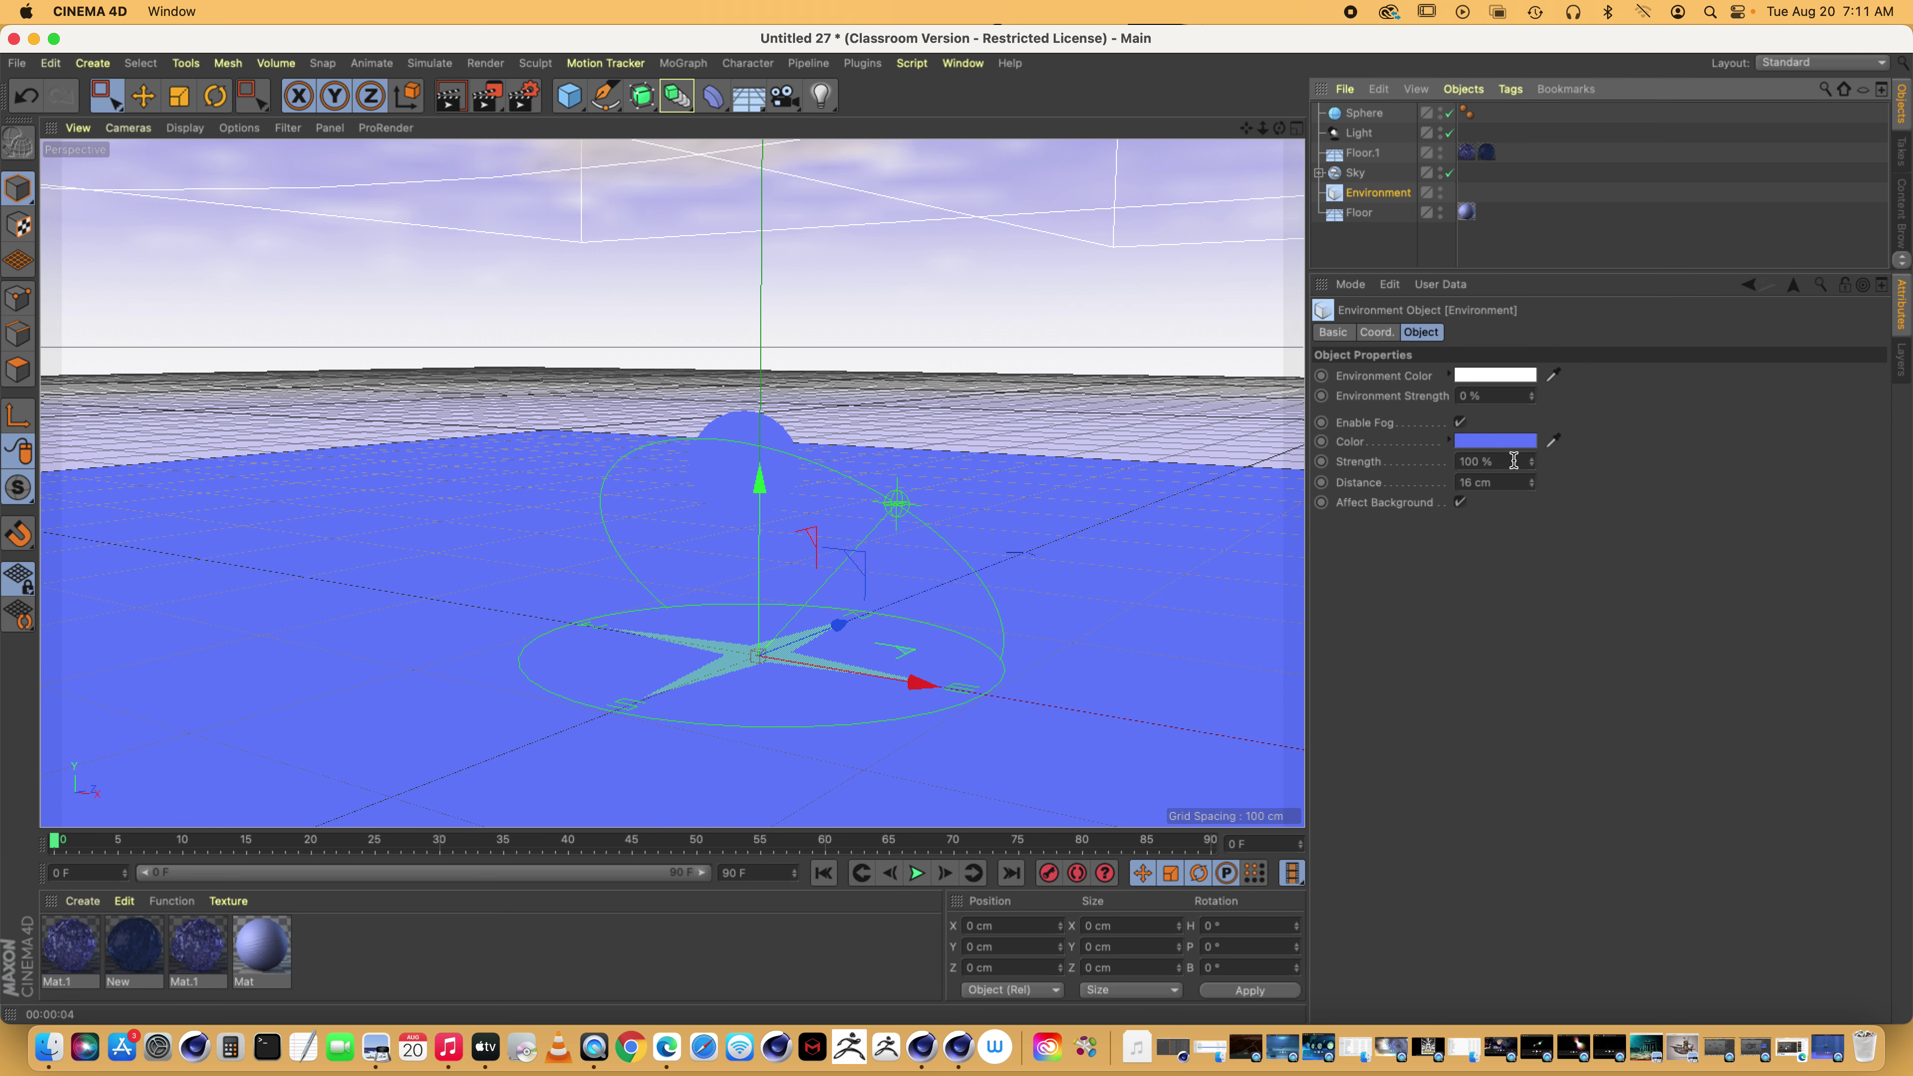
{"action": "left_click", "coordinate": [1491, 482]}
{"action": "type", "text": "1800"}
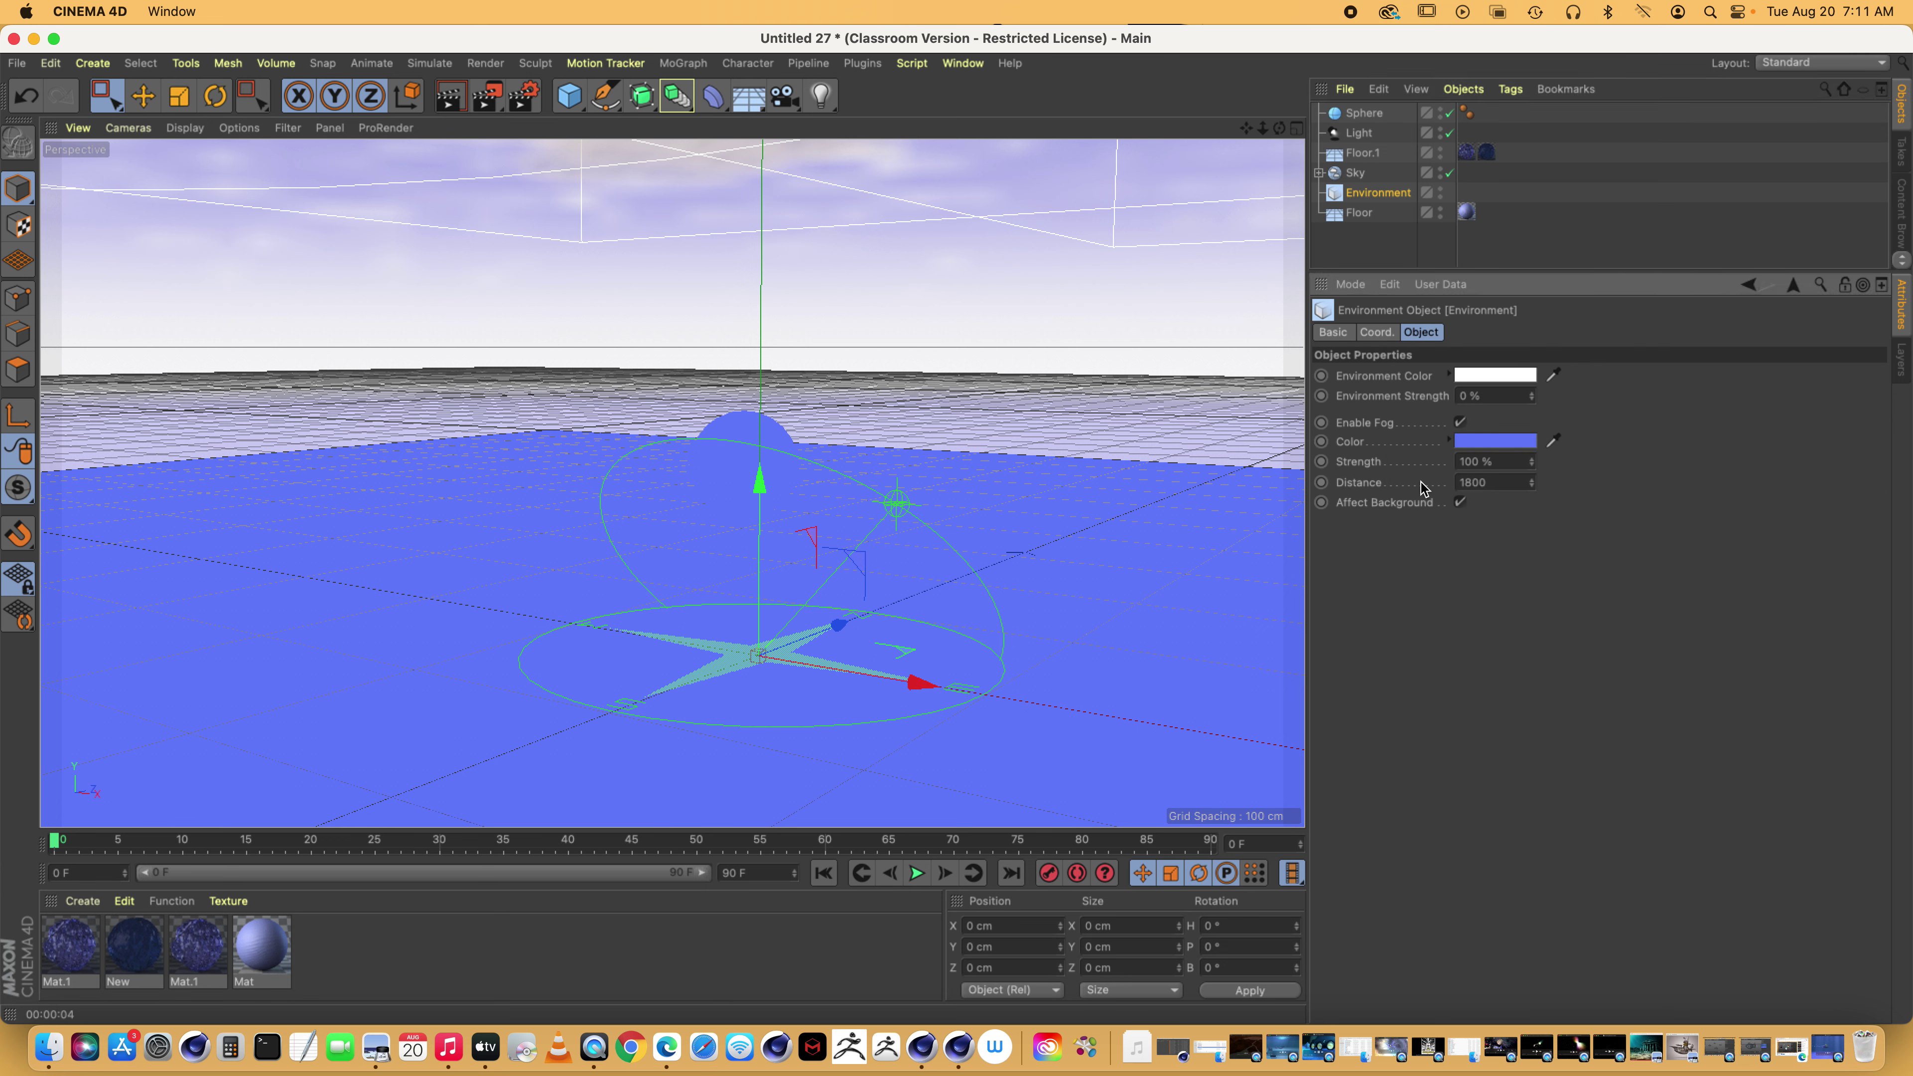
{"action": "key", "text": "Return"}
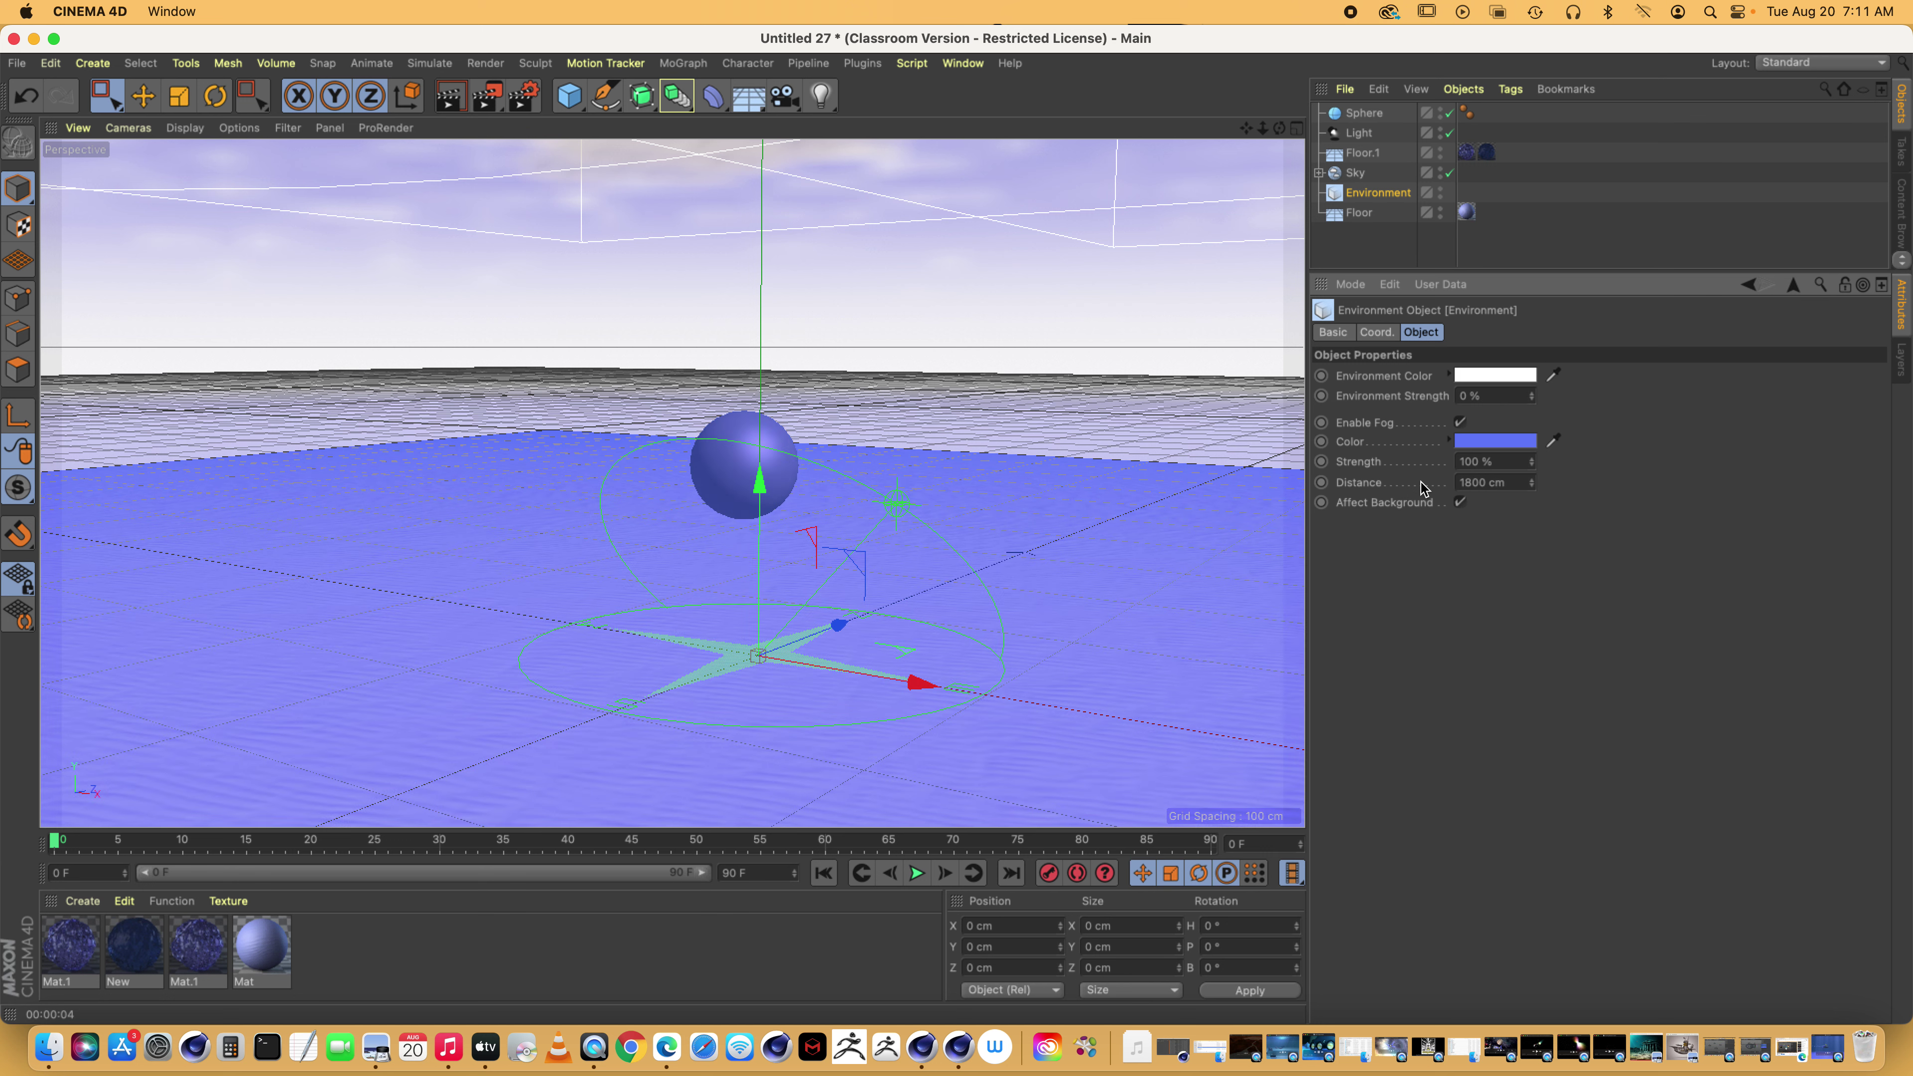
Darken the fog color to about hue 230.7°, 69.4 % saturation and 90 % value, and render the view
{"action": "left_click", "coordinate": [1495, 441]}
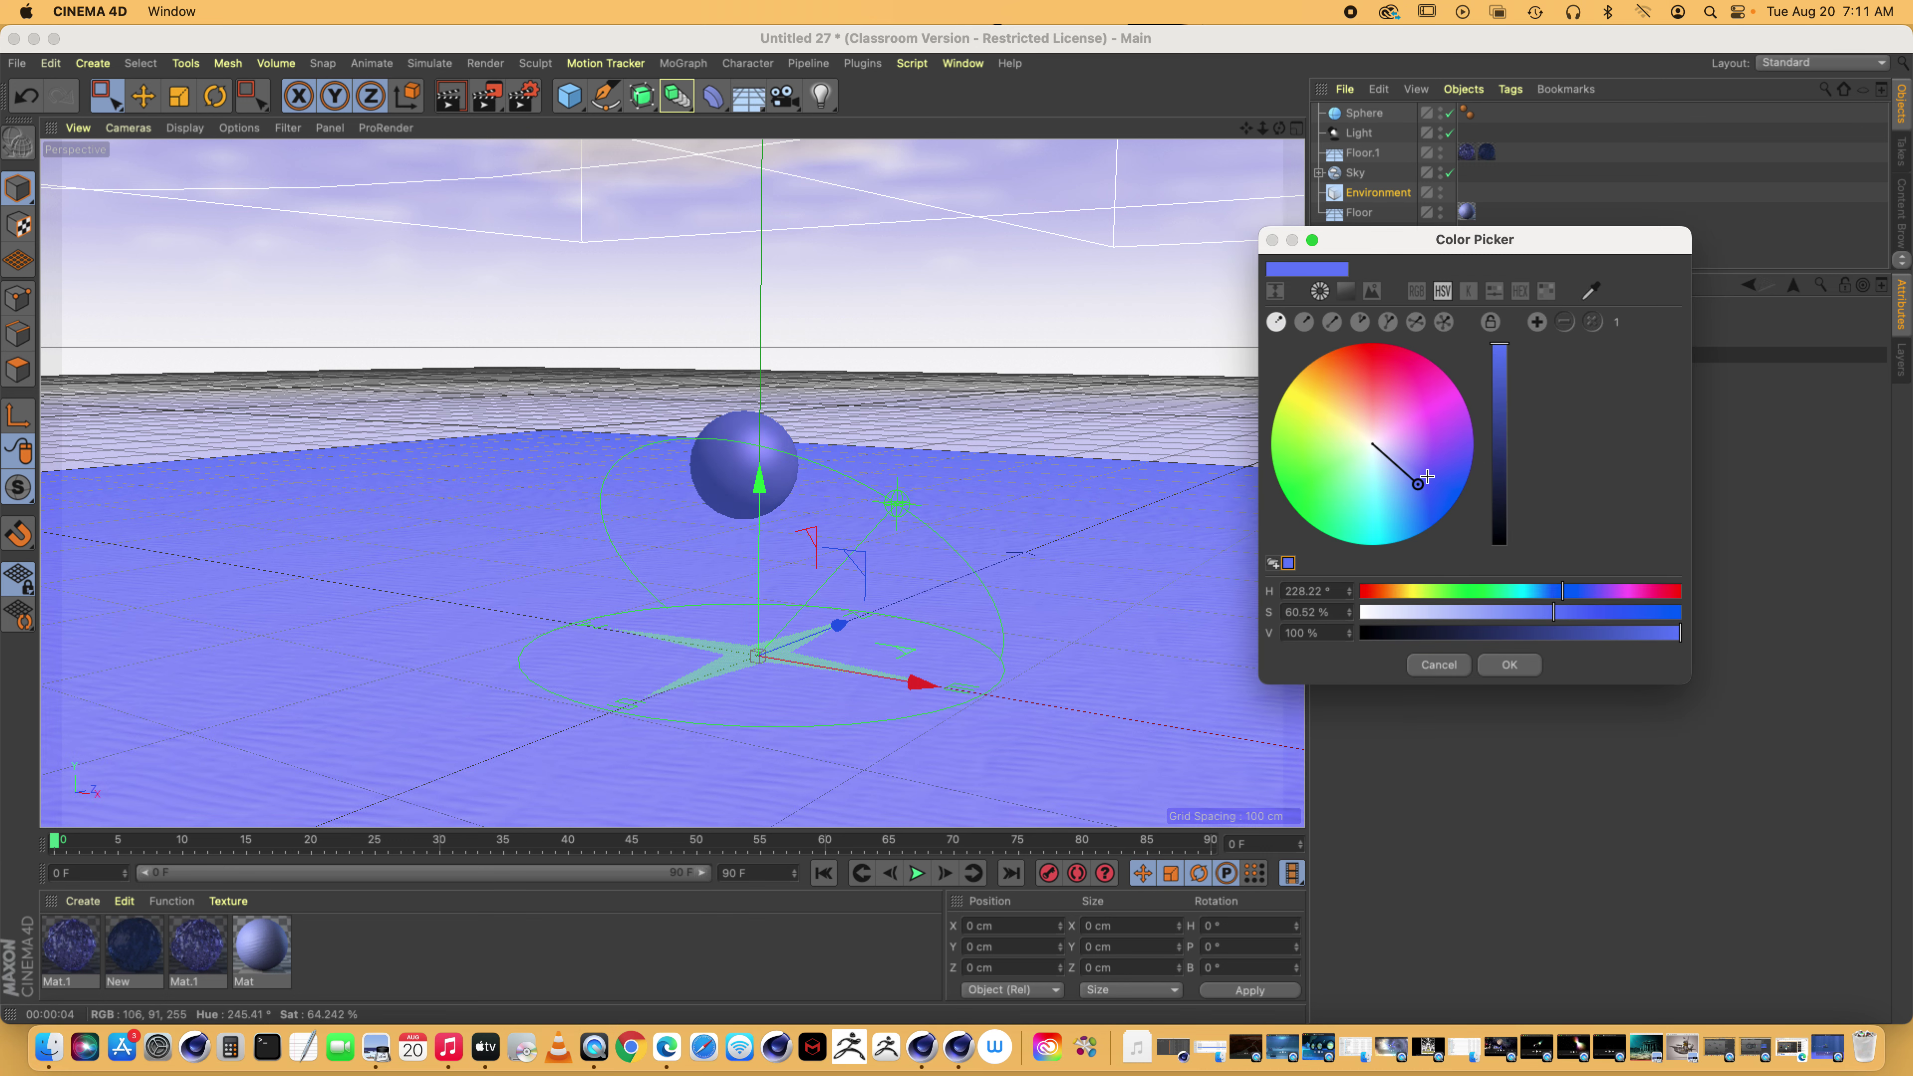
{"action": "left_click", "coordinate": [1499, 362]}
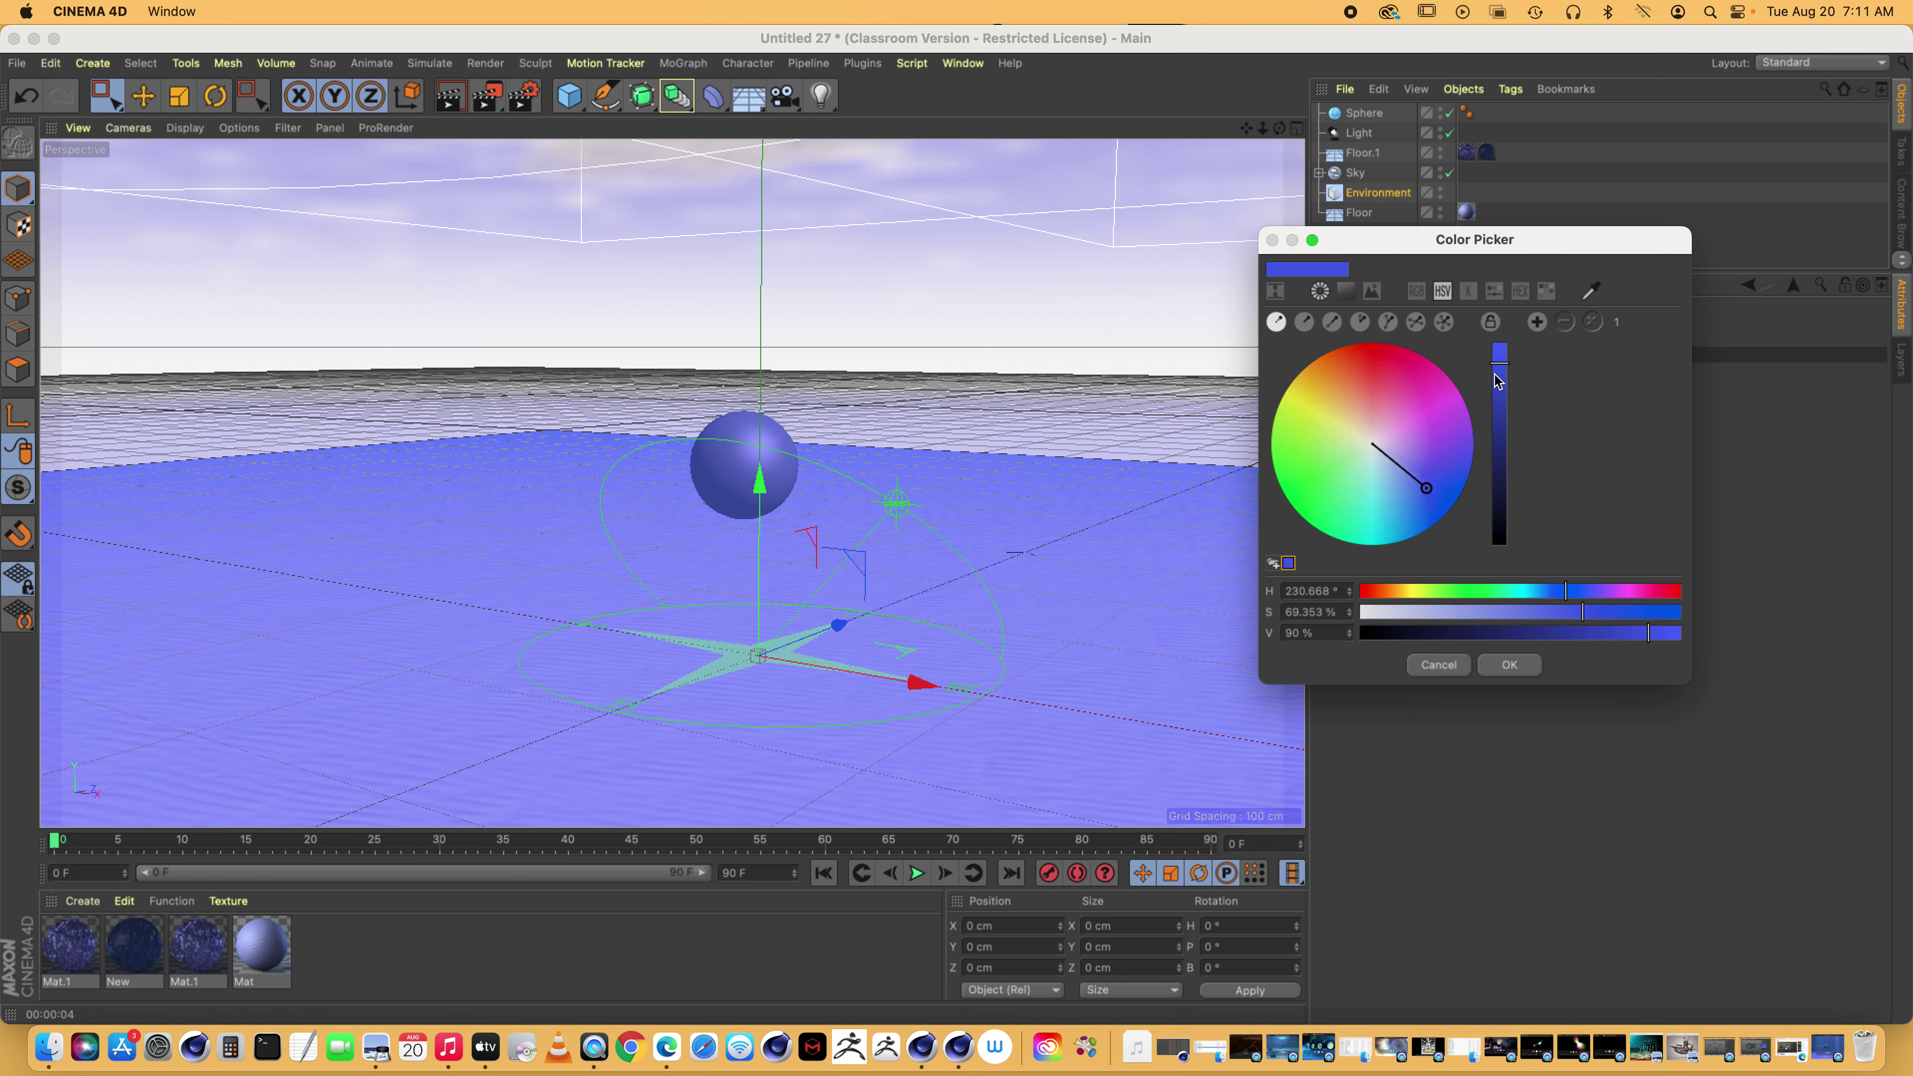
{"action": "left_click", "coordinate": [1494, 670]}
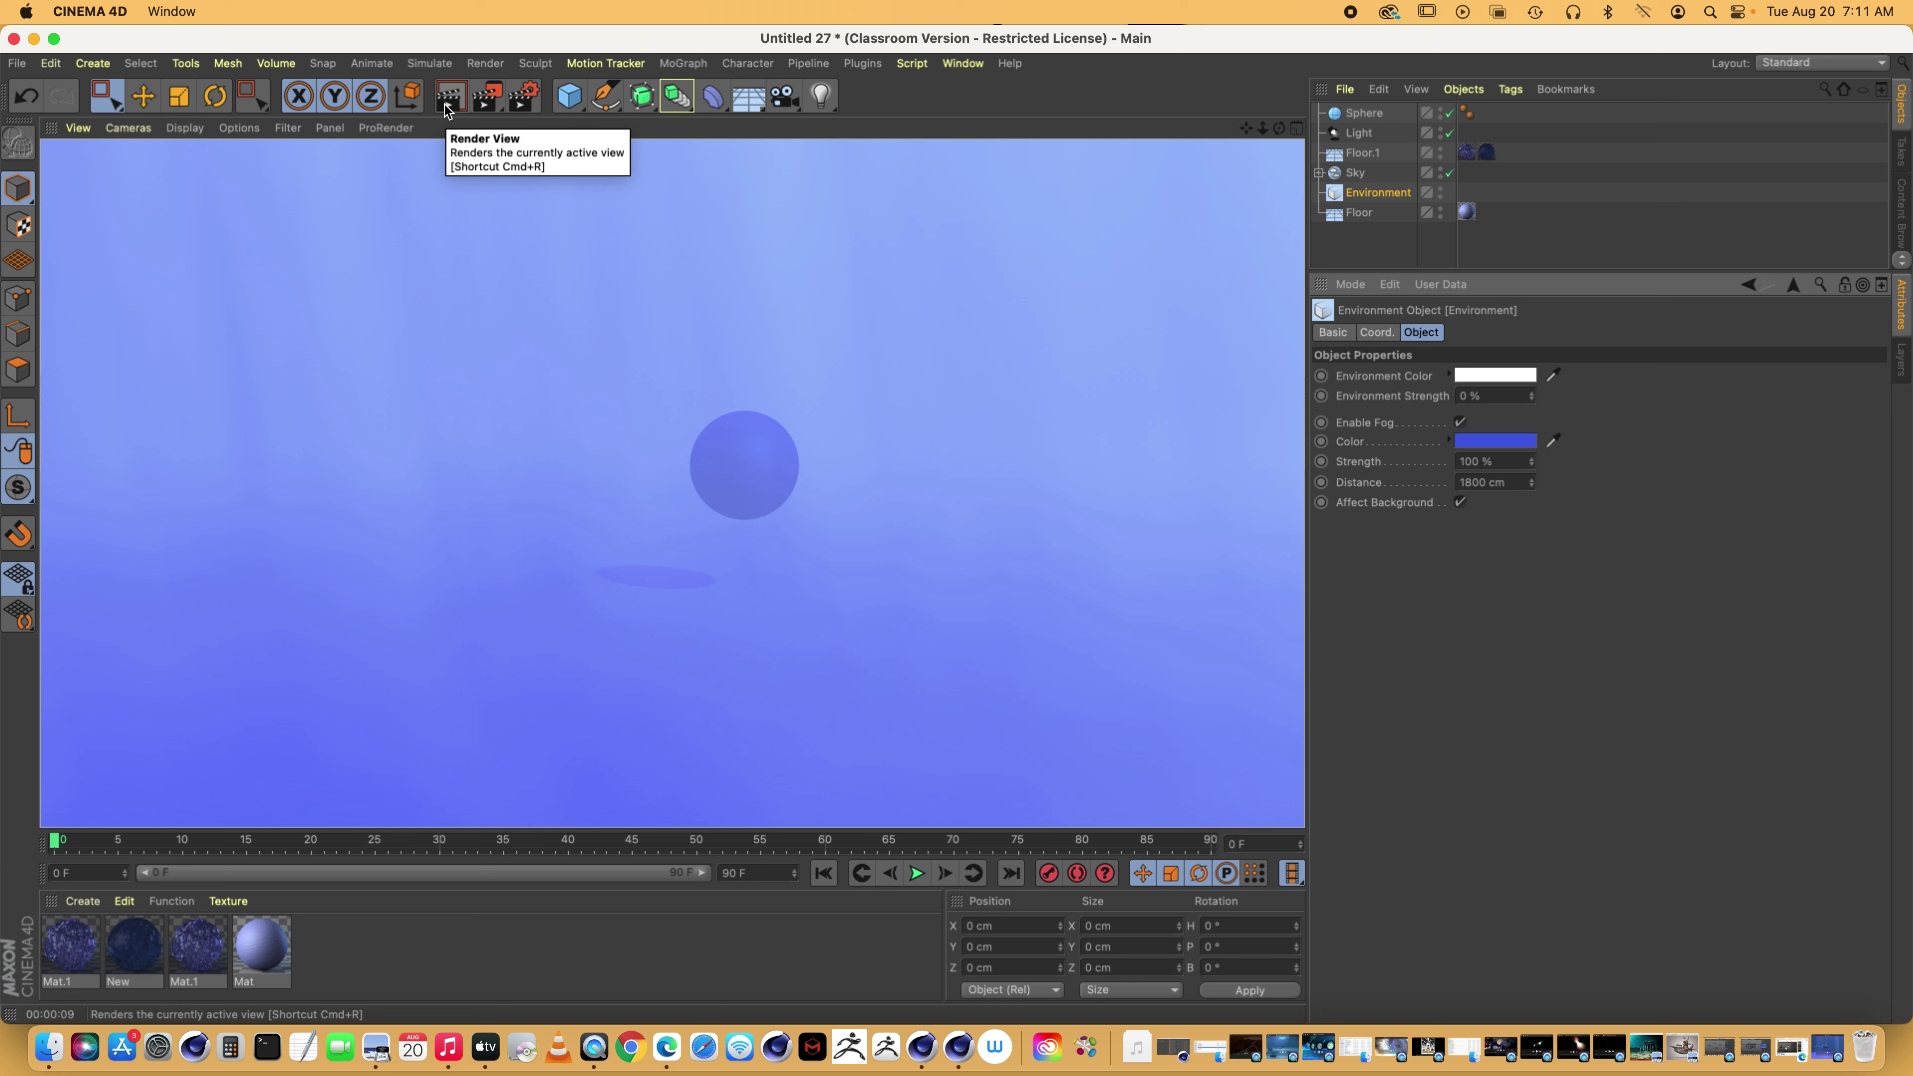
Increase the Environment object's fog distance to 2000 cm and render the view
{"action": "left_click", "coordinate": [1532, 486]}
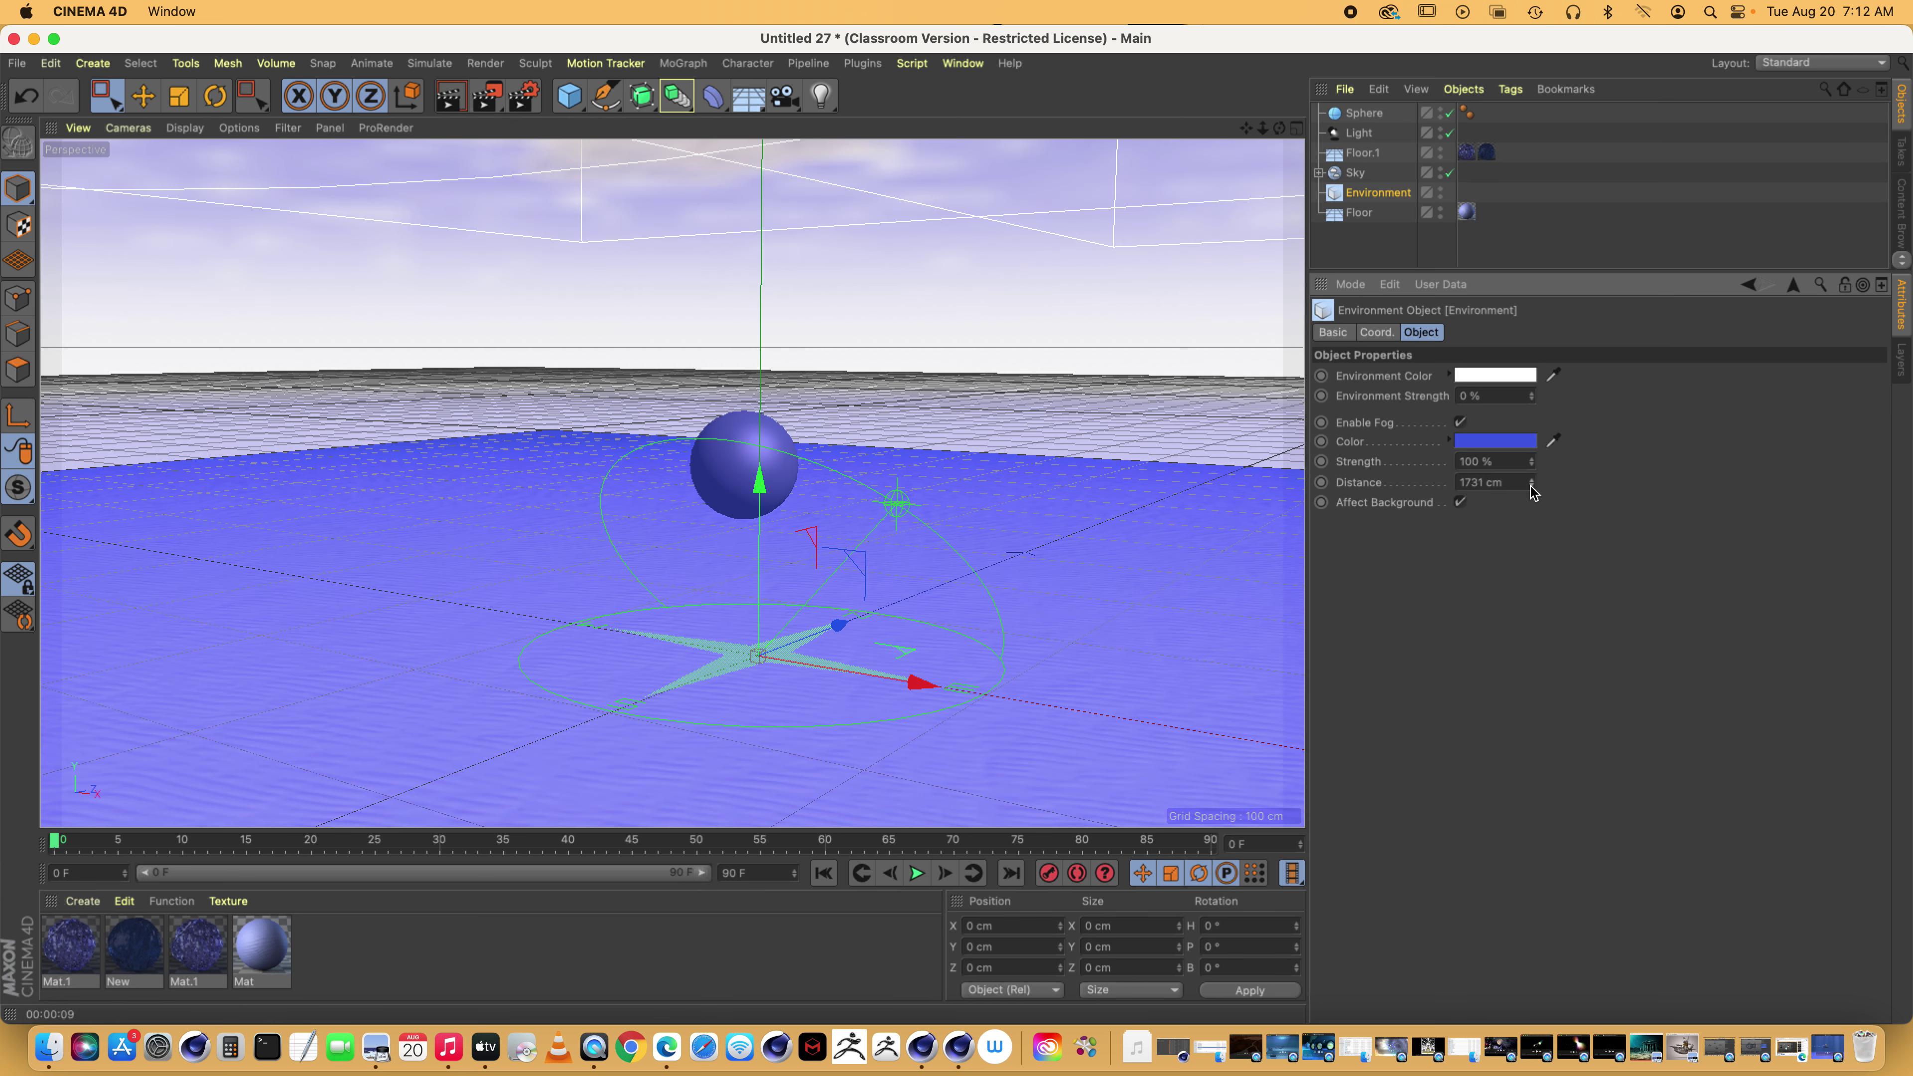
{"action": "left_click_drag", "start_coordinate": [1532, 491], "coordinate": [1341, 482]}
{"action": "type", "text": "2000"}
{"action": "key", "text": "Return"}
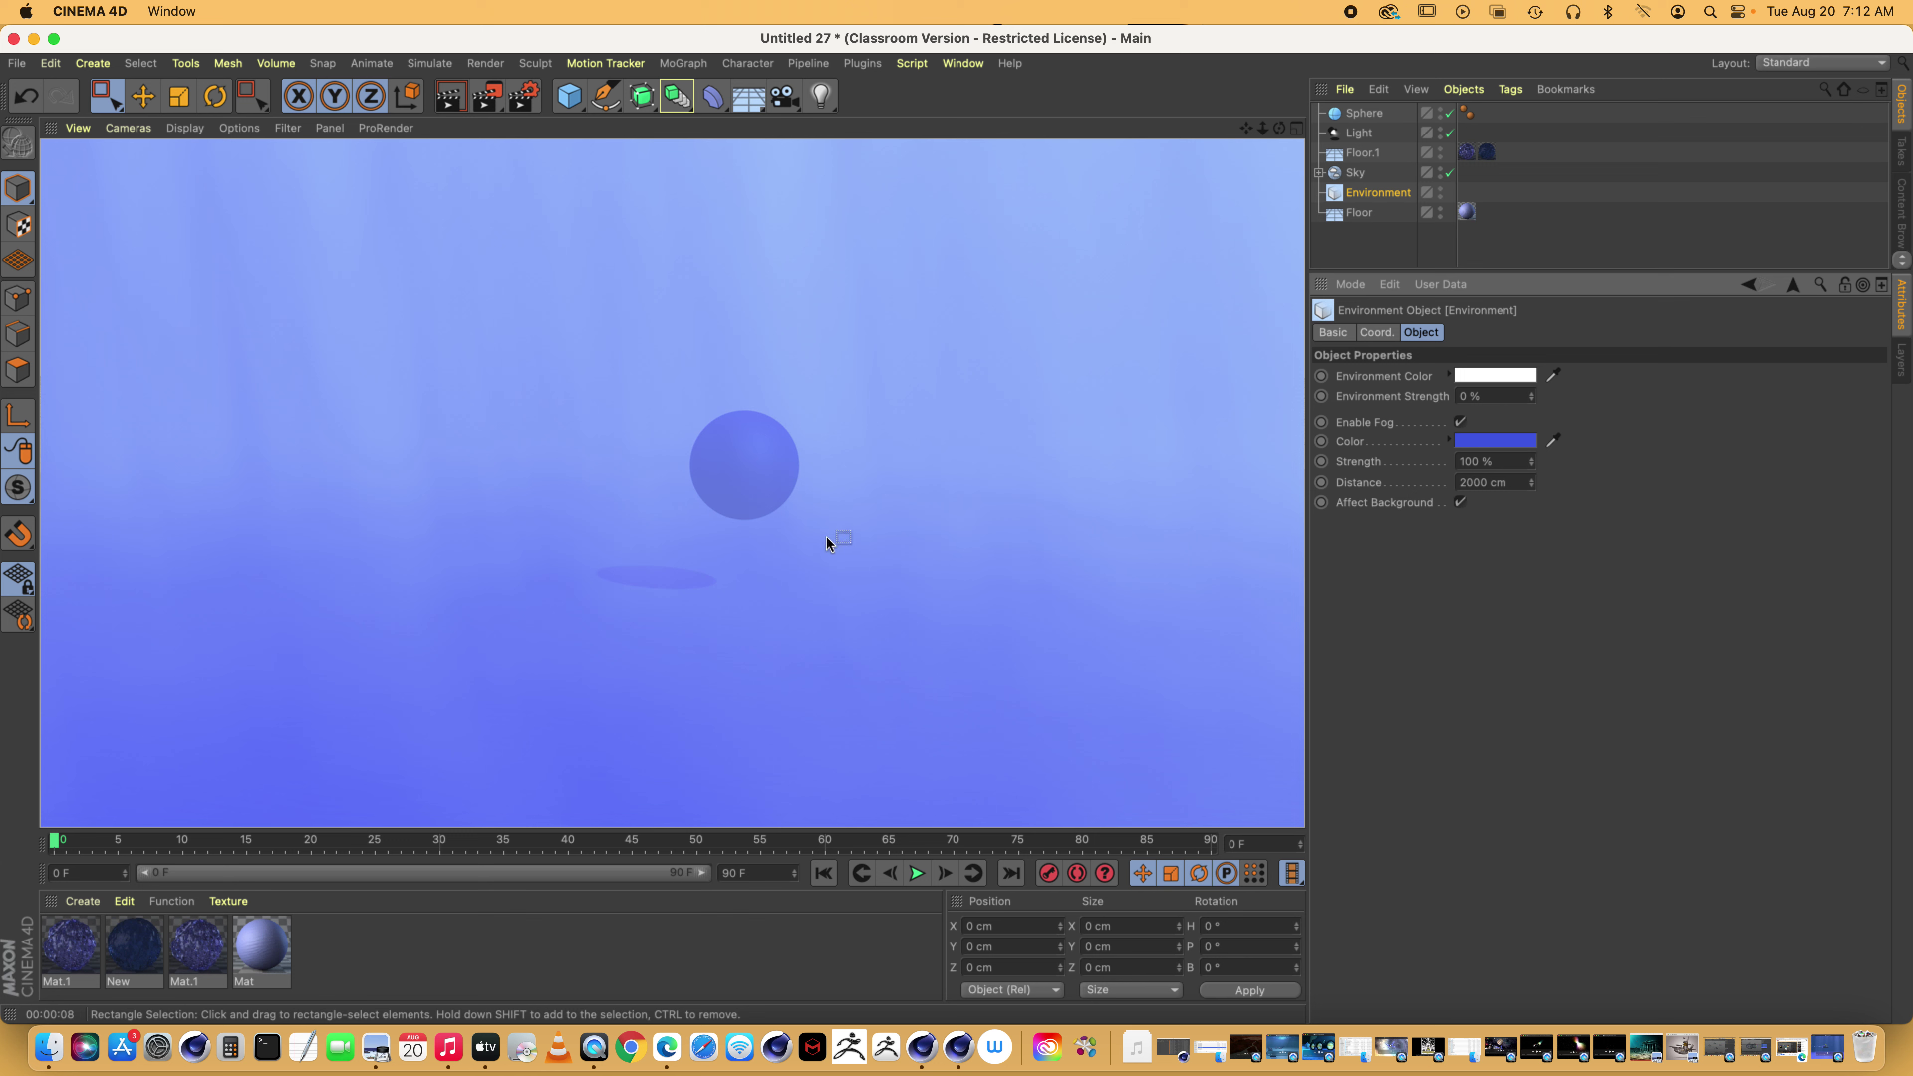
Set the lower floor's texture tiling to 0.5 in both U and V
{"action": "left_click", "coordinate": [1363, 155]}
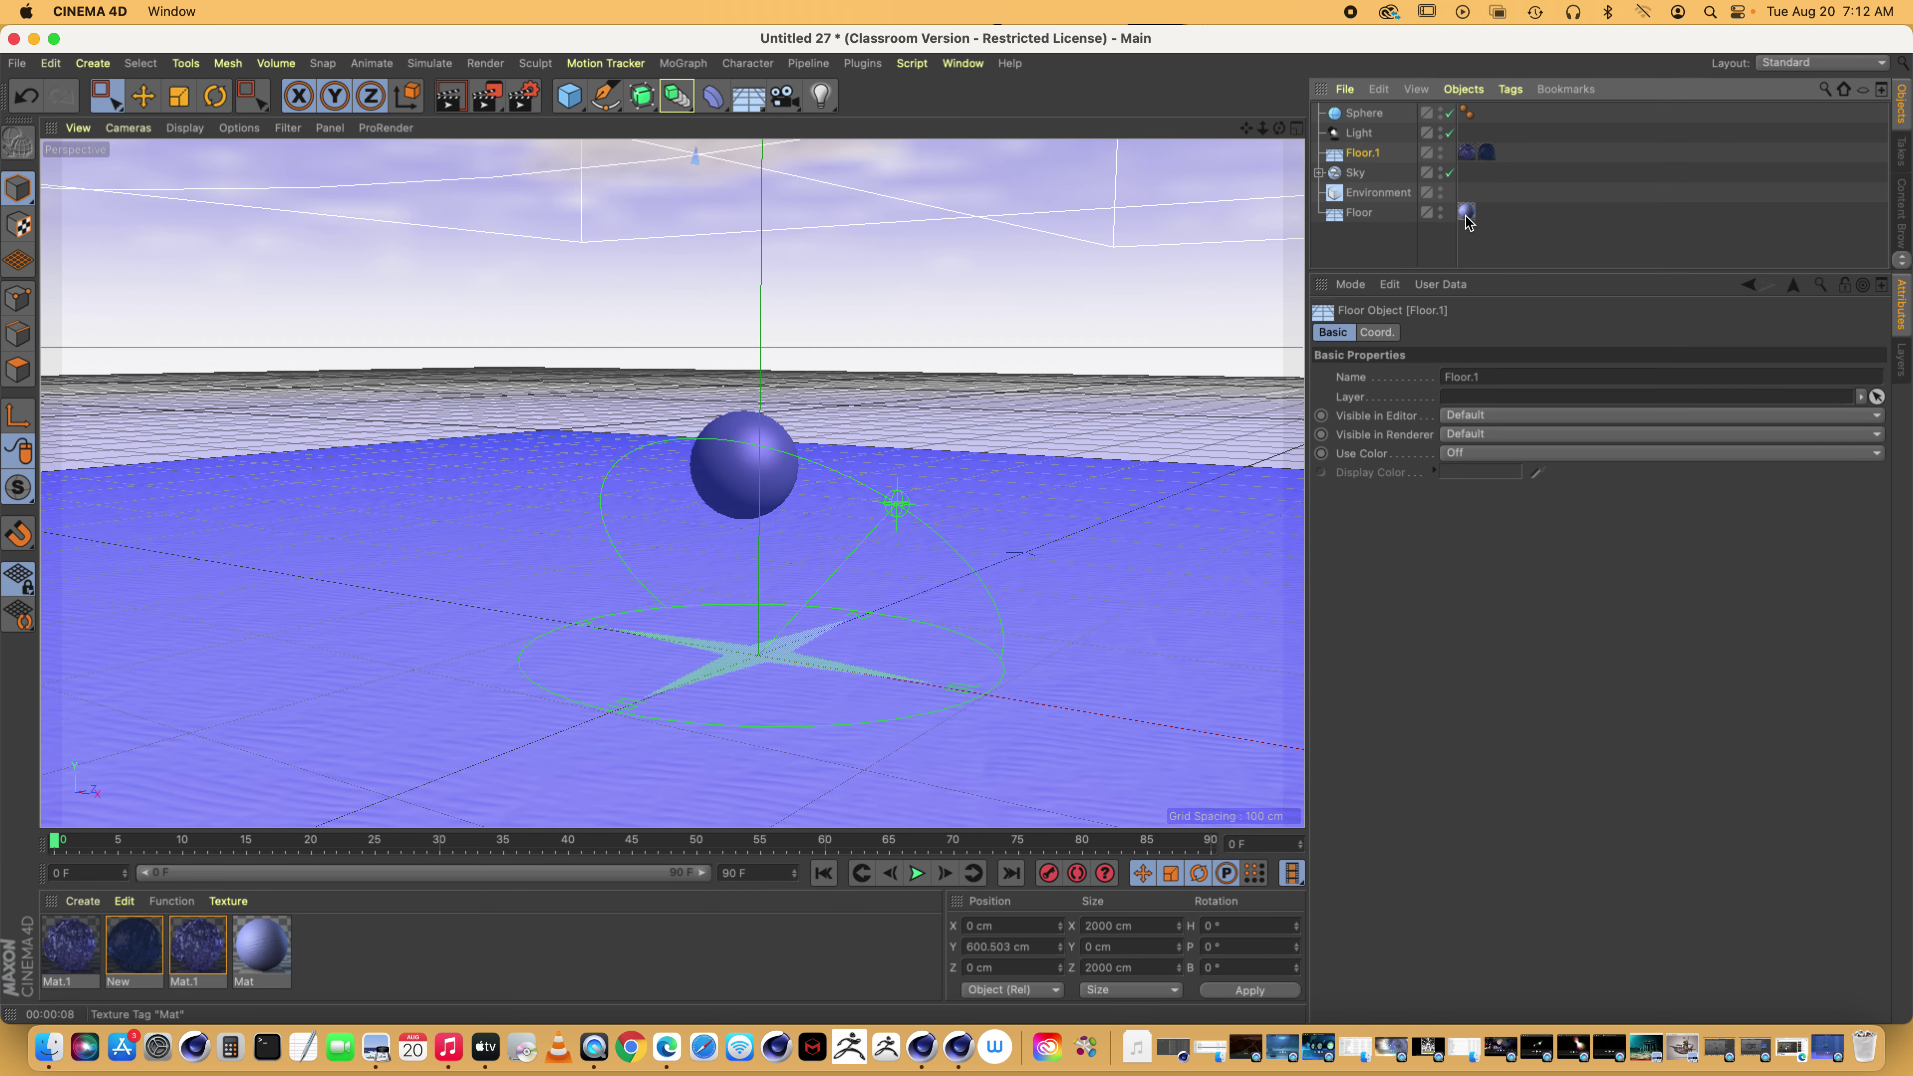
{"action": "left_click", "coordinate": [1466, 211]}
{"action": "double_click", "coordinate": [1421, 605]}
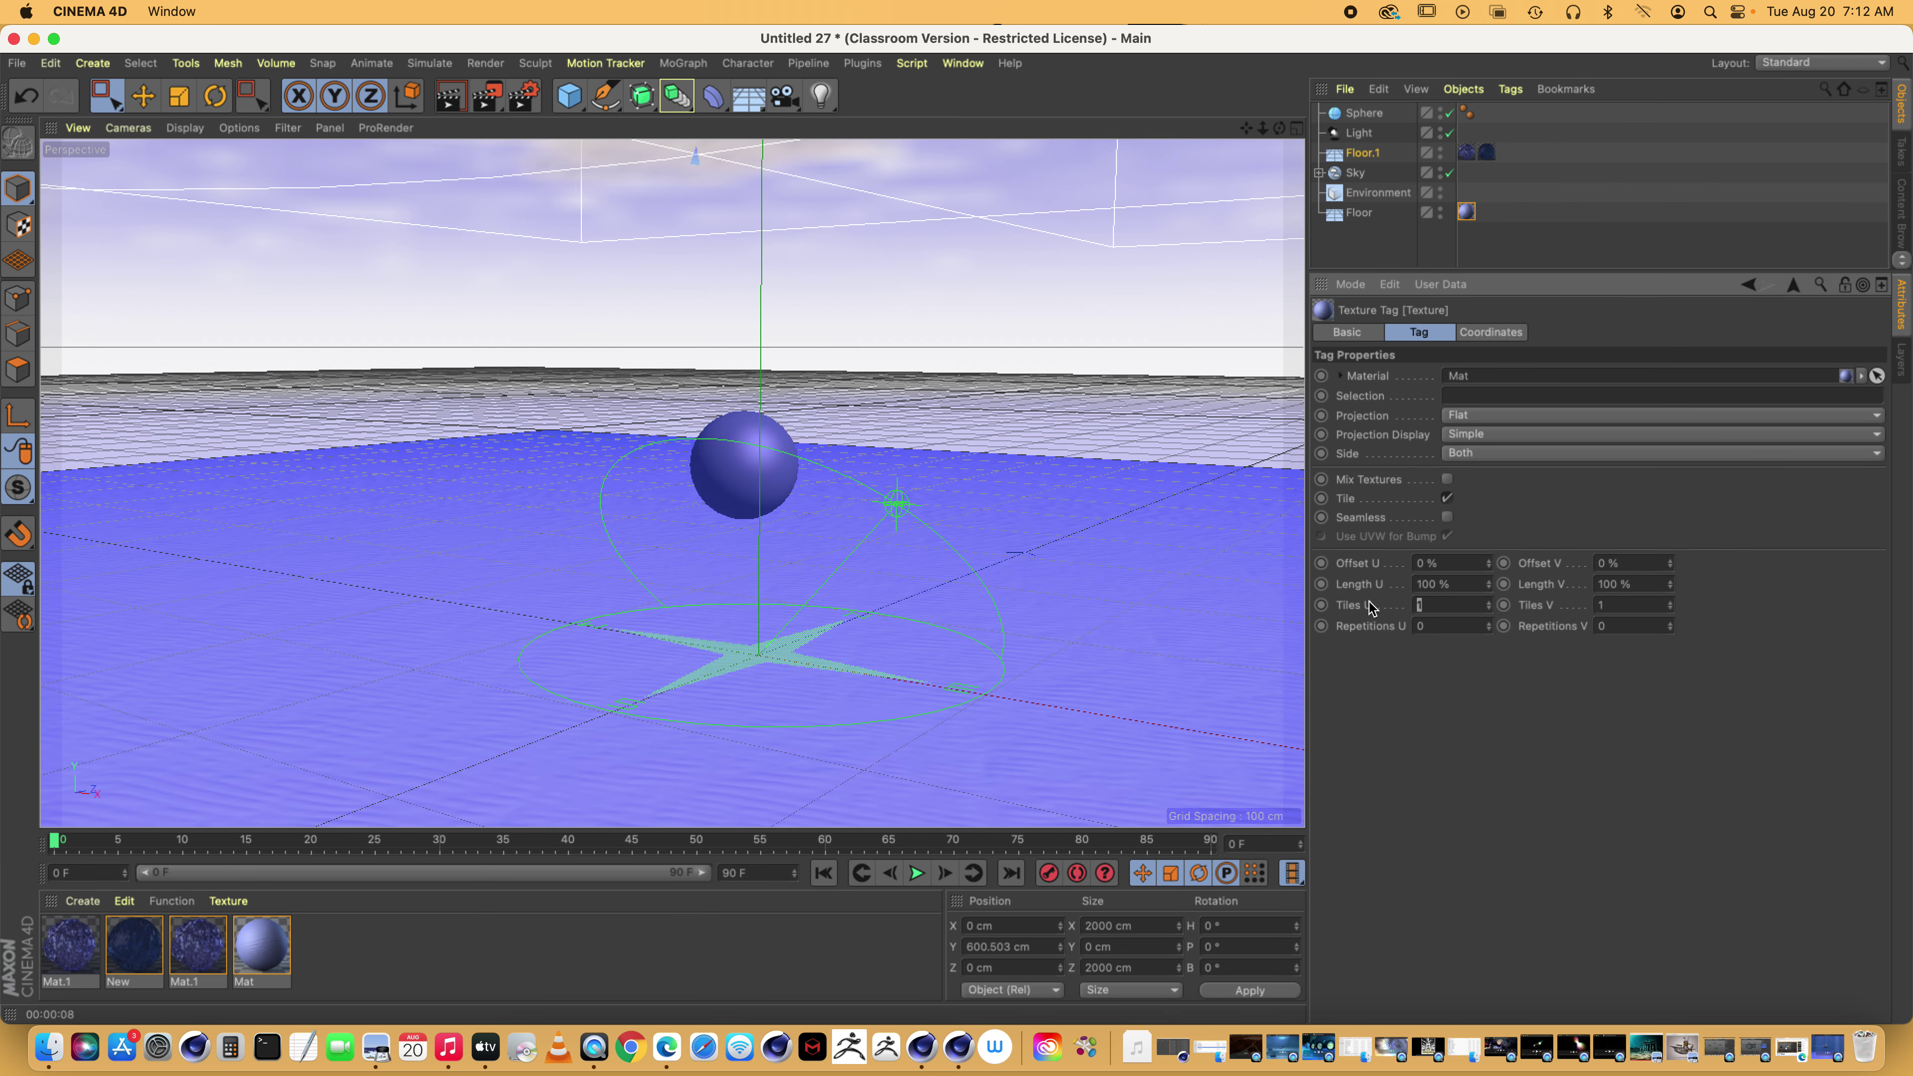
{"action": "type", "text": ".5"}
{"action": "double_click", "coordinate": [1626, 612]}
{"action": "type", "text": ".5"}
{"action": "key", "text": "Return"}
Raise the bump strength of the lower floor's Mat material to about 64 % and render the view
{"action": "double_click", "coordinate": [253, 943]}
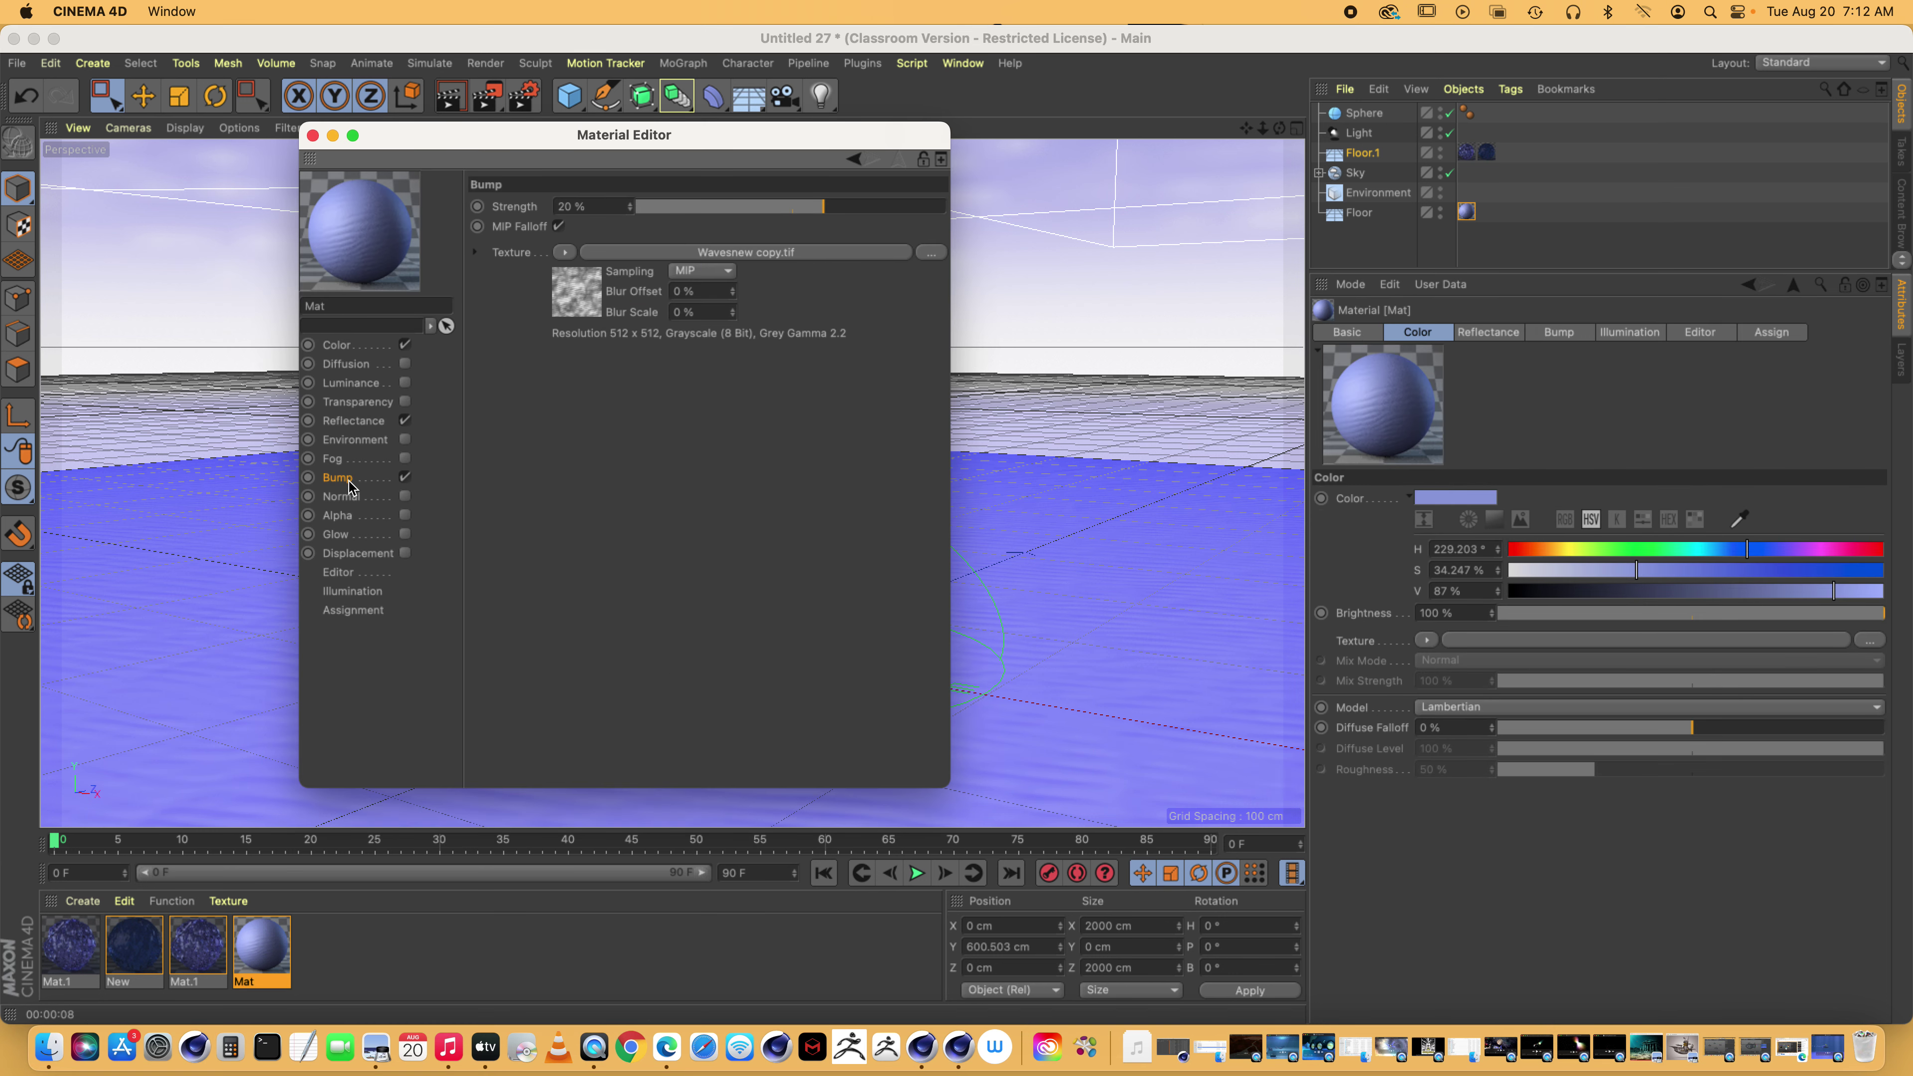
{"action": "left_click_drag", "start_coordinate": [821, 210], "coordinate": [898, 207]}
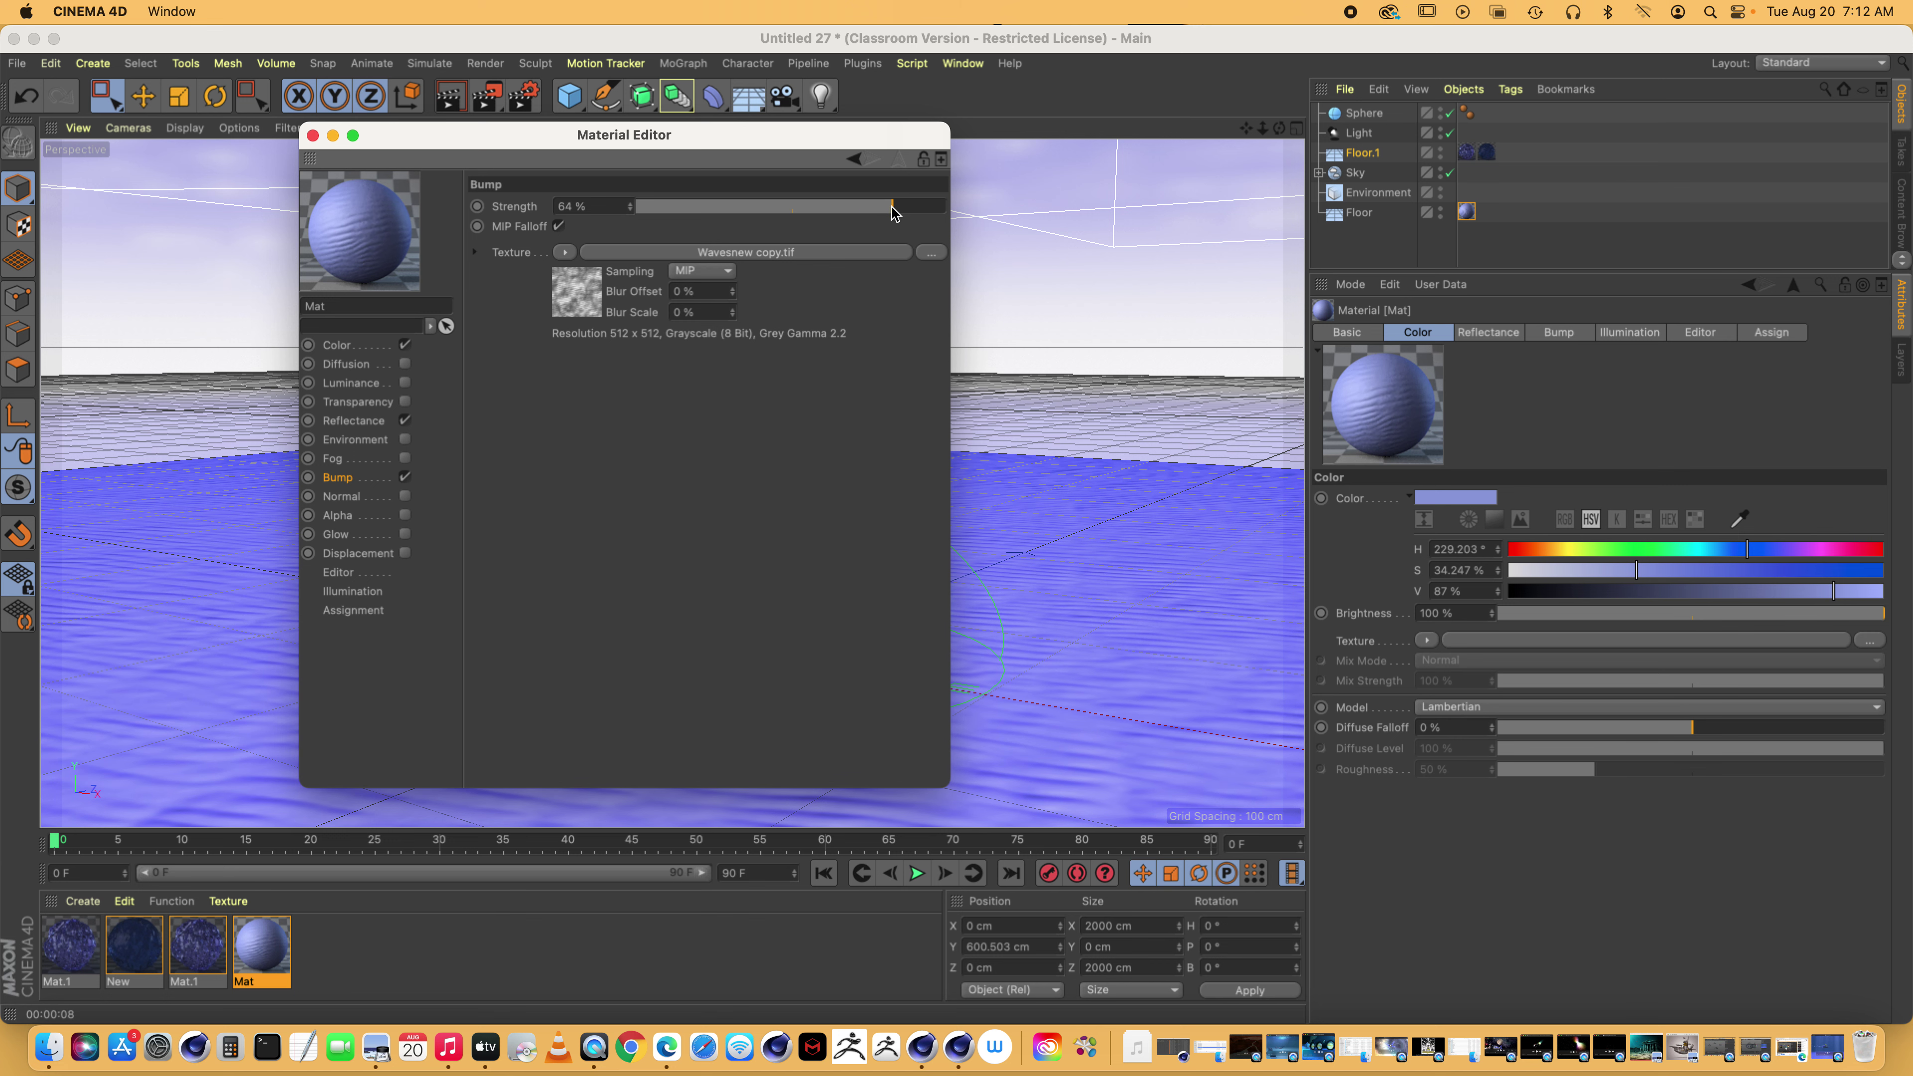
{"action": "left_click", "coordinate": [313, 135]}
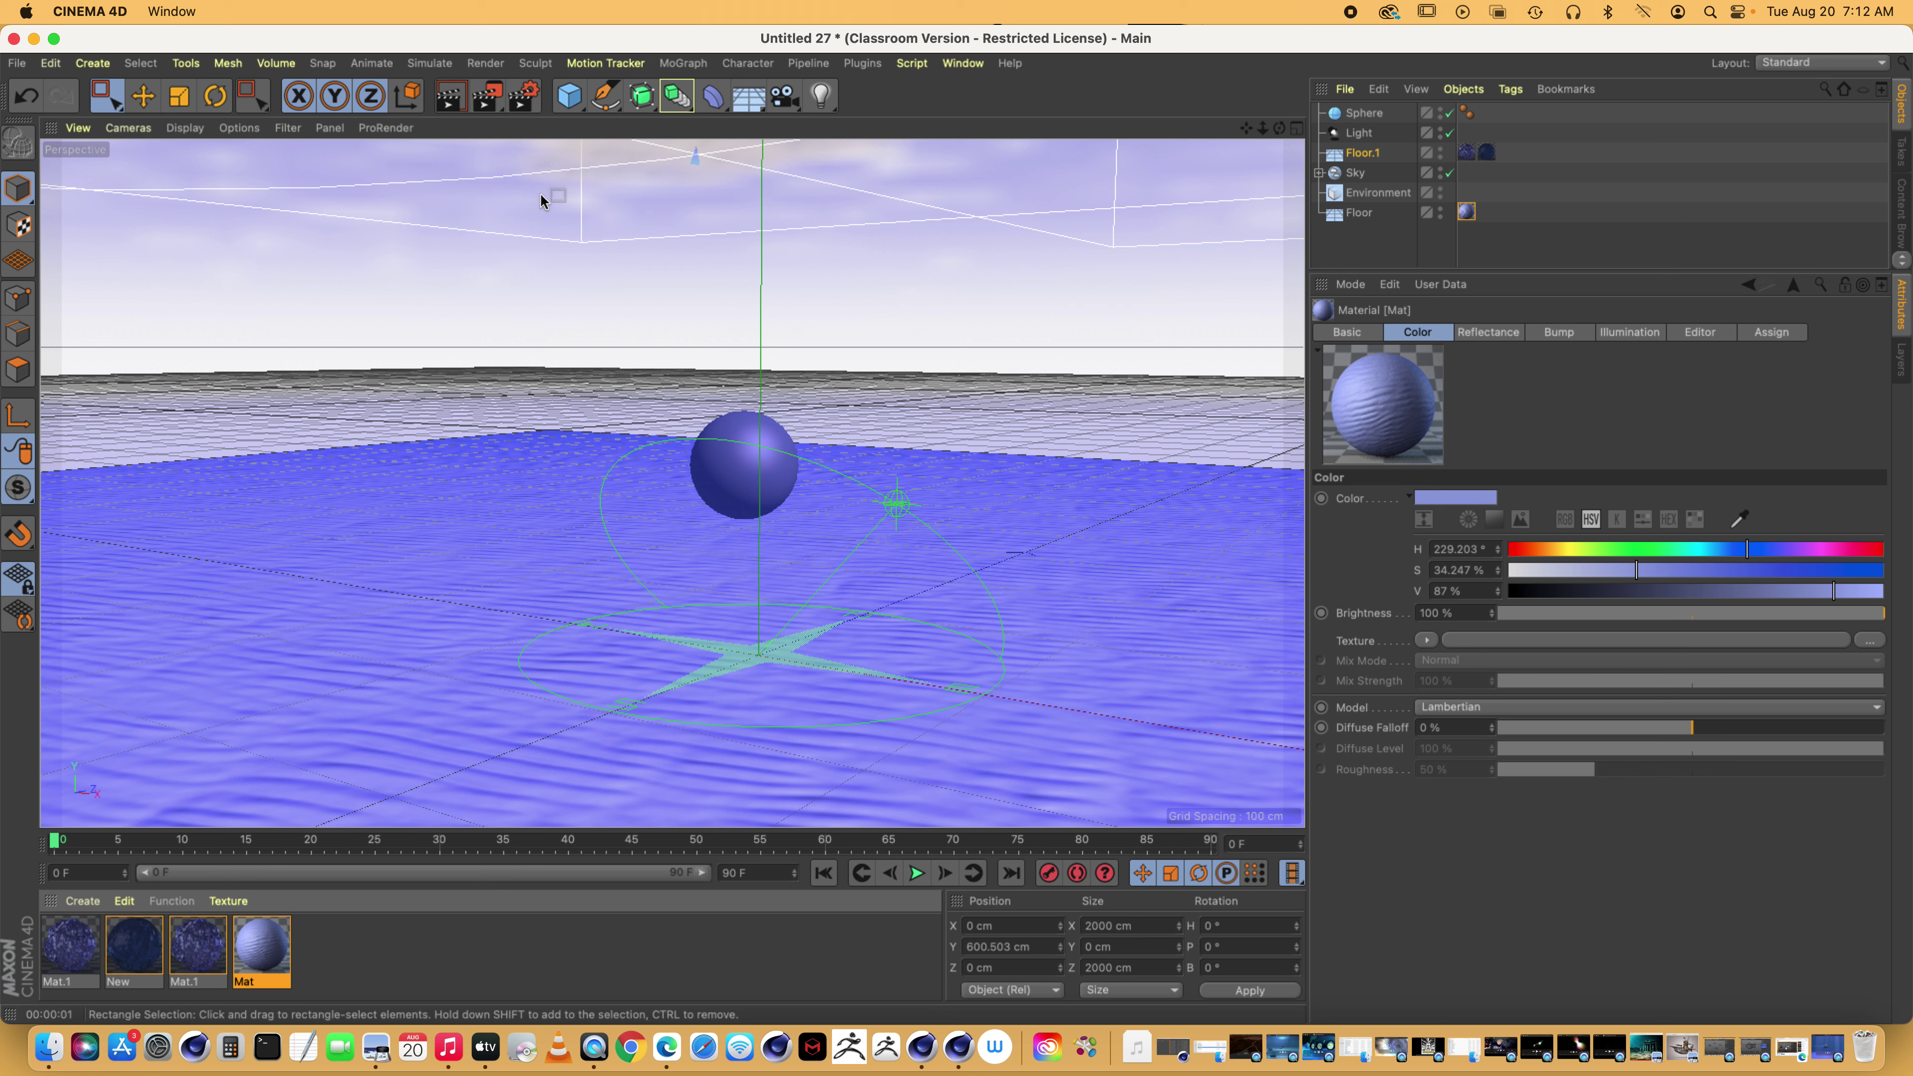
{"action": "key", "text": "super+r"}
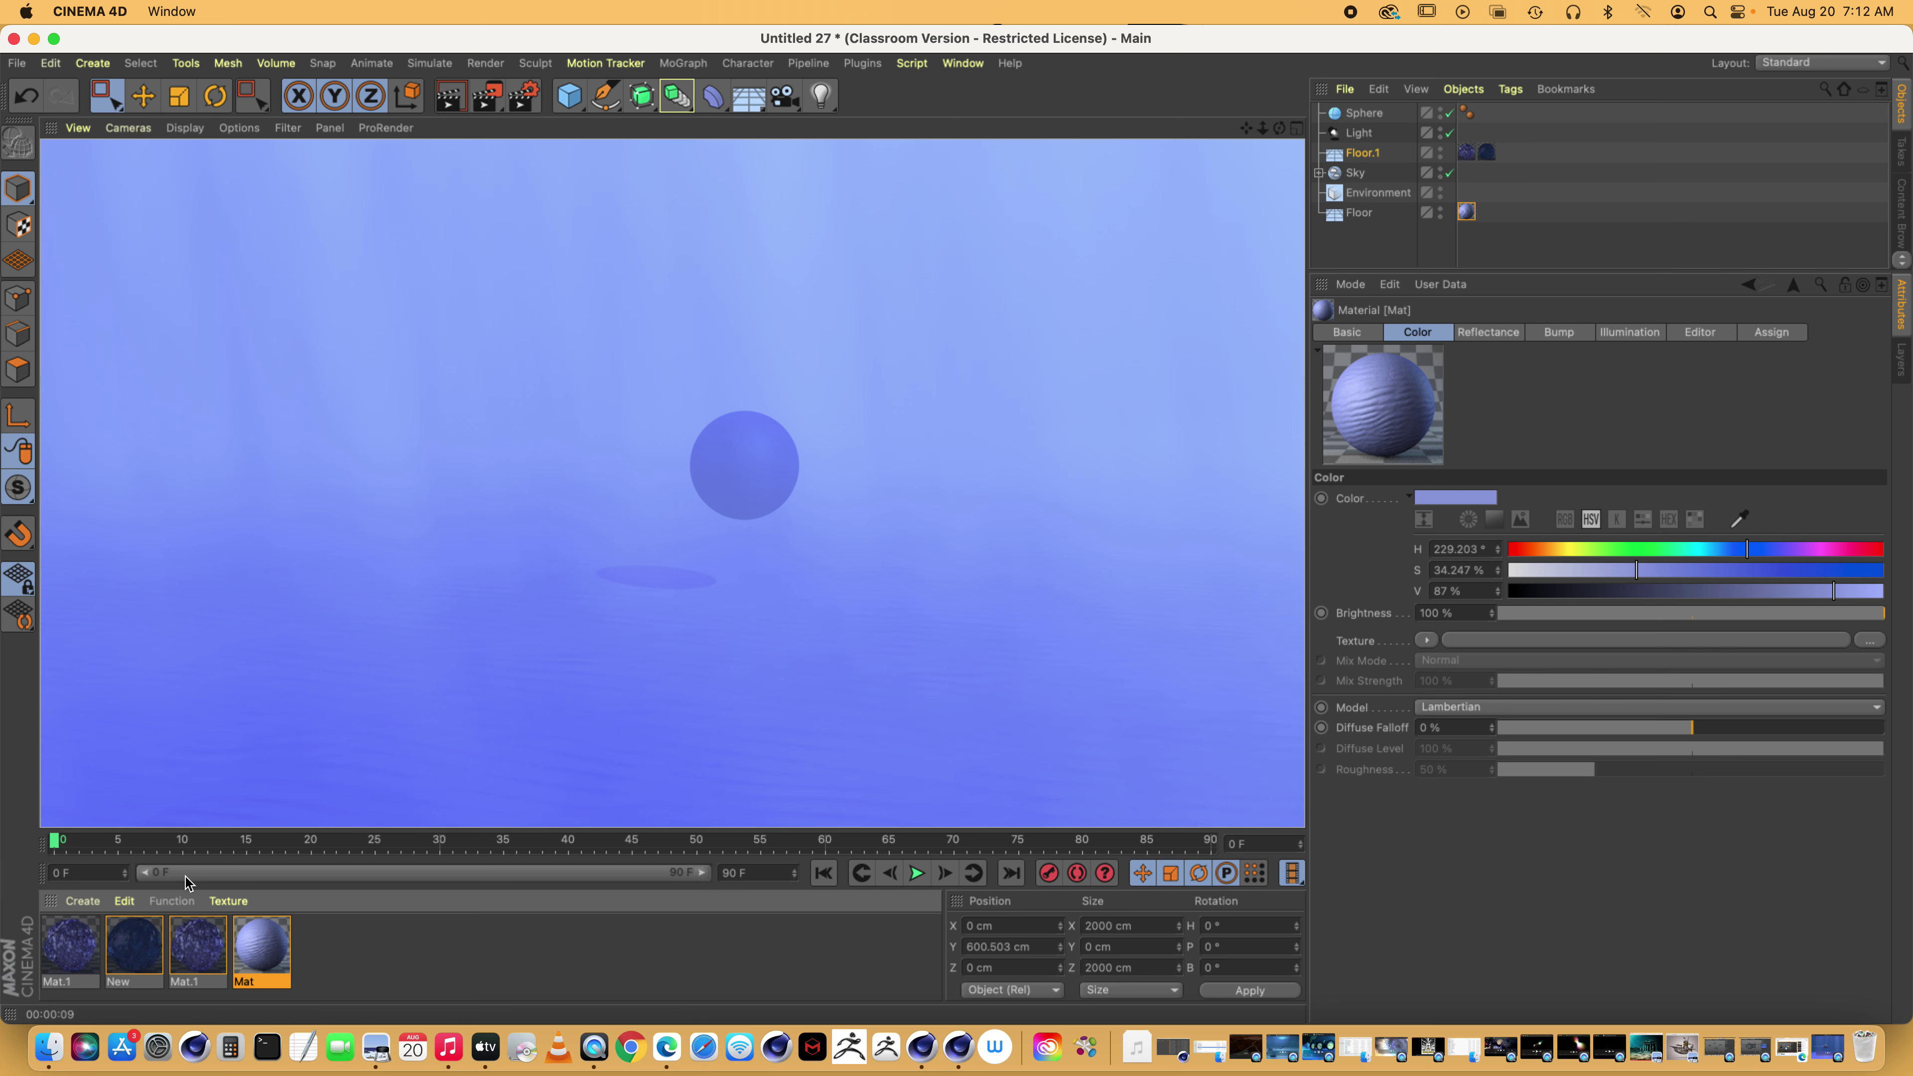
Add an omni light and place it above the floor at about X -234 cm, Y 233 cm
{"action": "left_click_drag", "start_coordinate": [189, 957], "coordinate": [595, 437]}
{"action": "left_click", "coordinate": [821, 98]}
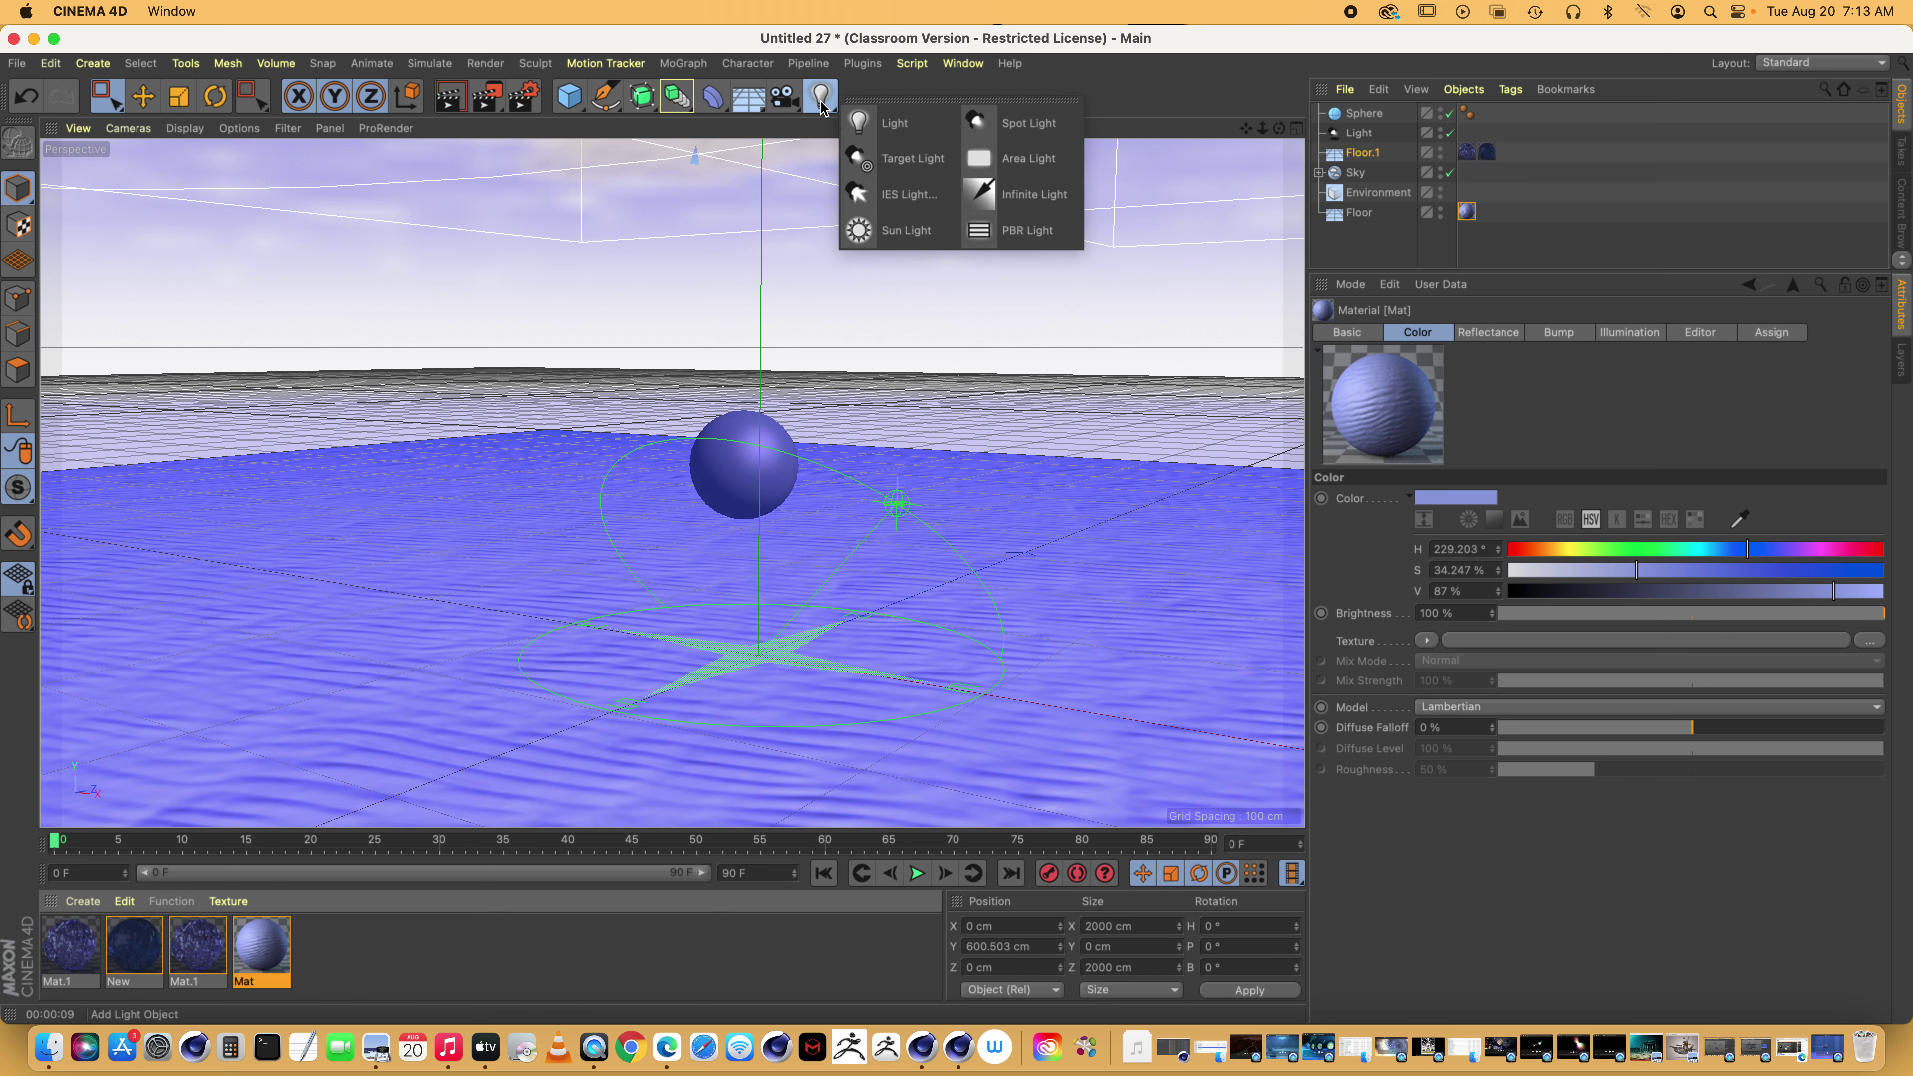
{"action": "left_click", "coordinate": [894, 122]}
{"action": "left_click_drag", "start_coordinate": [883, 681], "coordinate": [504, 611]}
{"action": "left_click_drag", "start_coordinate": [376, 422], "coordinate": [408, 161]}
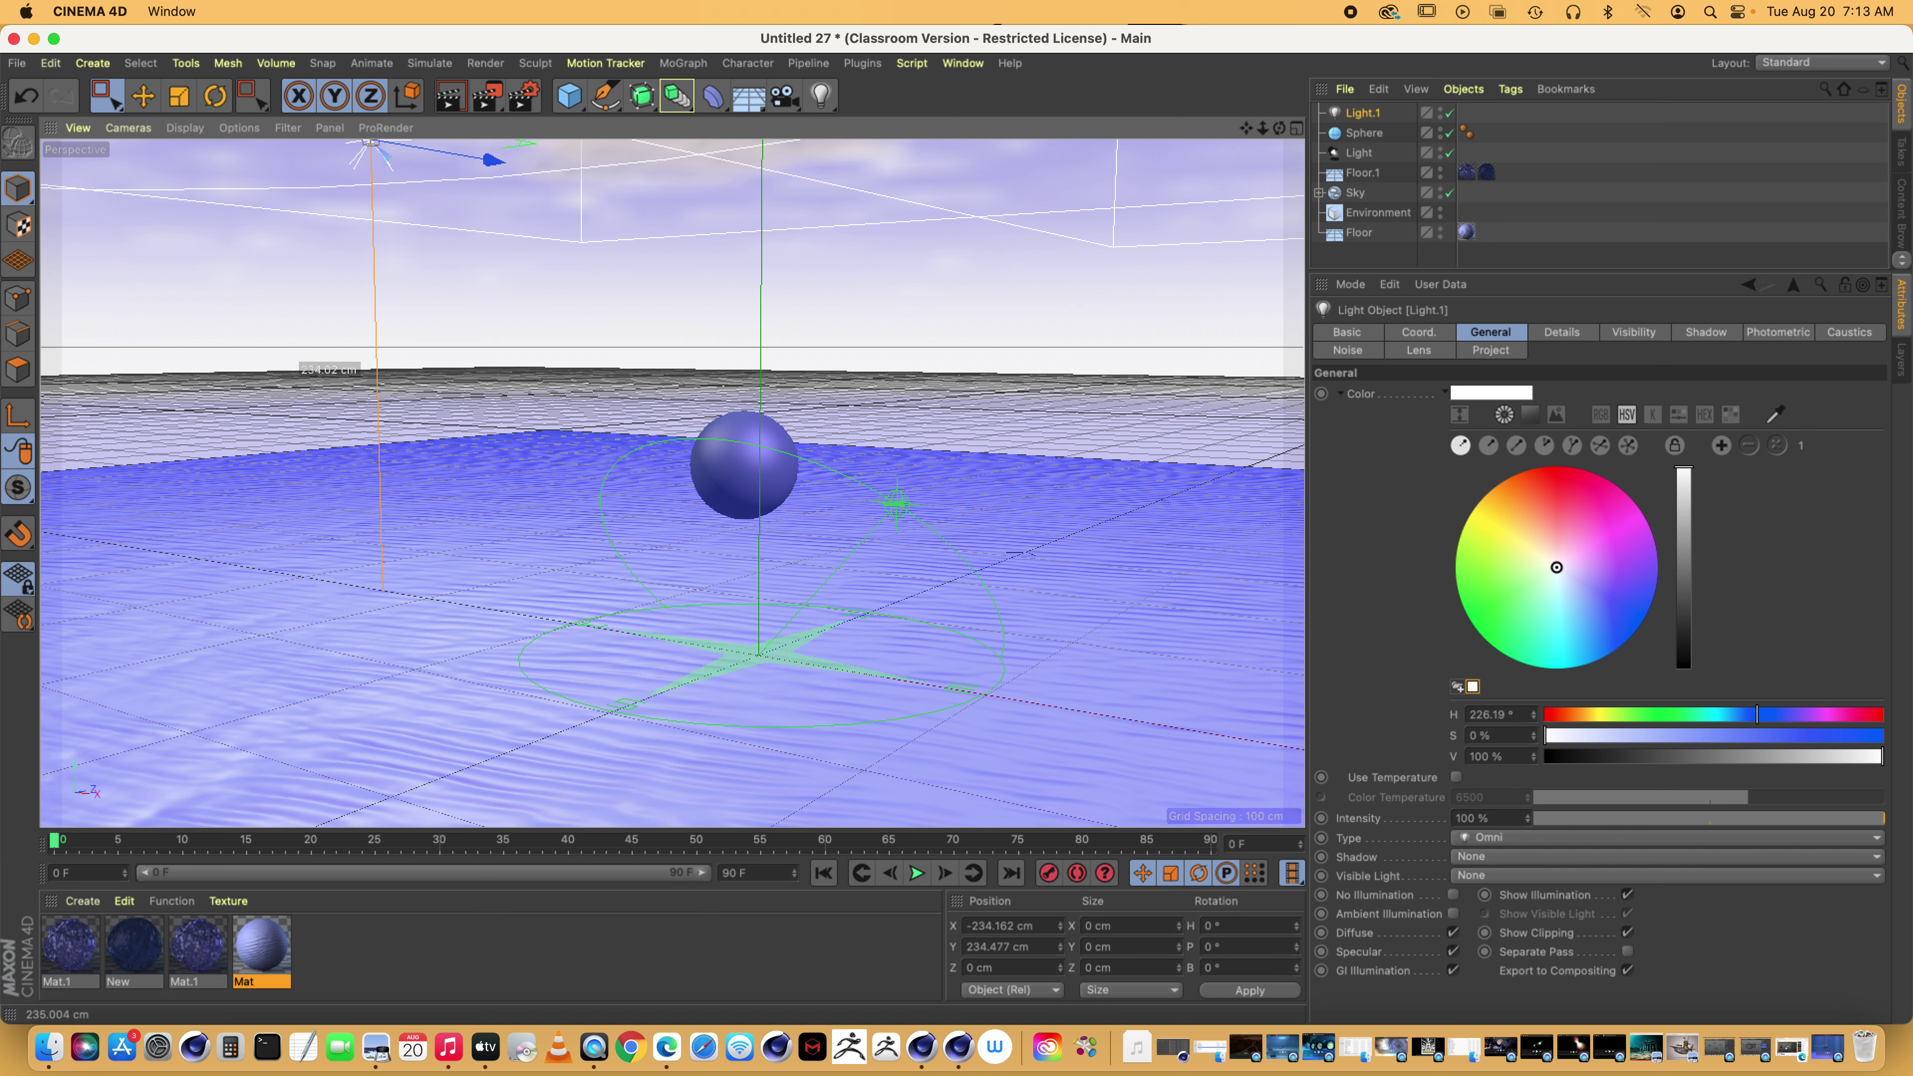
Switch to the underwater2023 h.c4d scene and review the general, details, noise and lens settings of its Light.1
{"action": "left_click", "coordinate": [978, 65]}
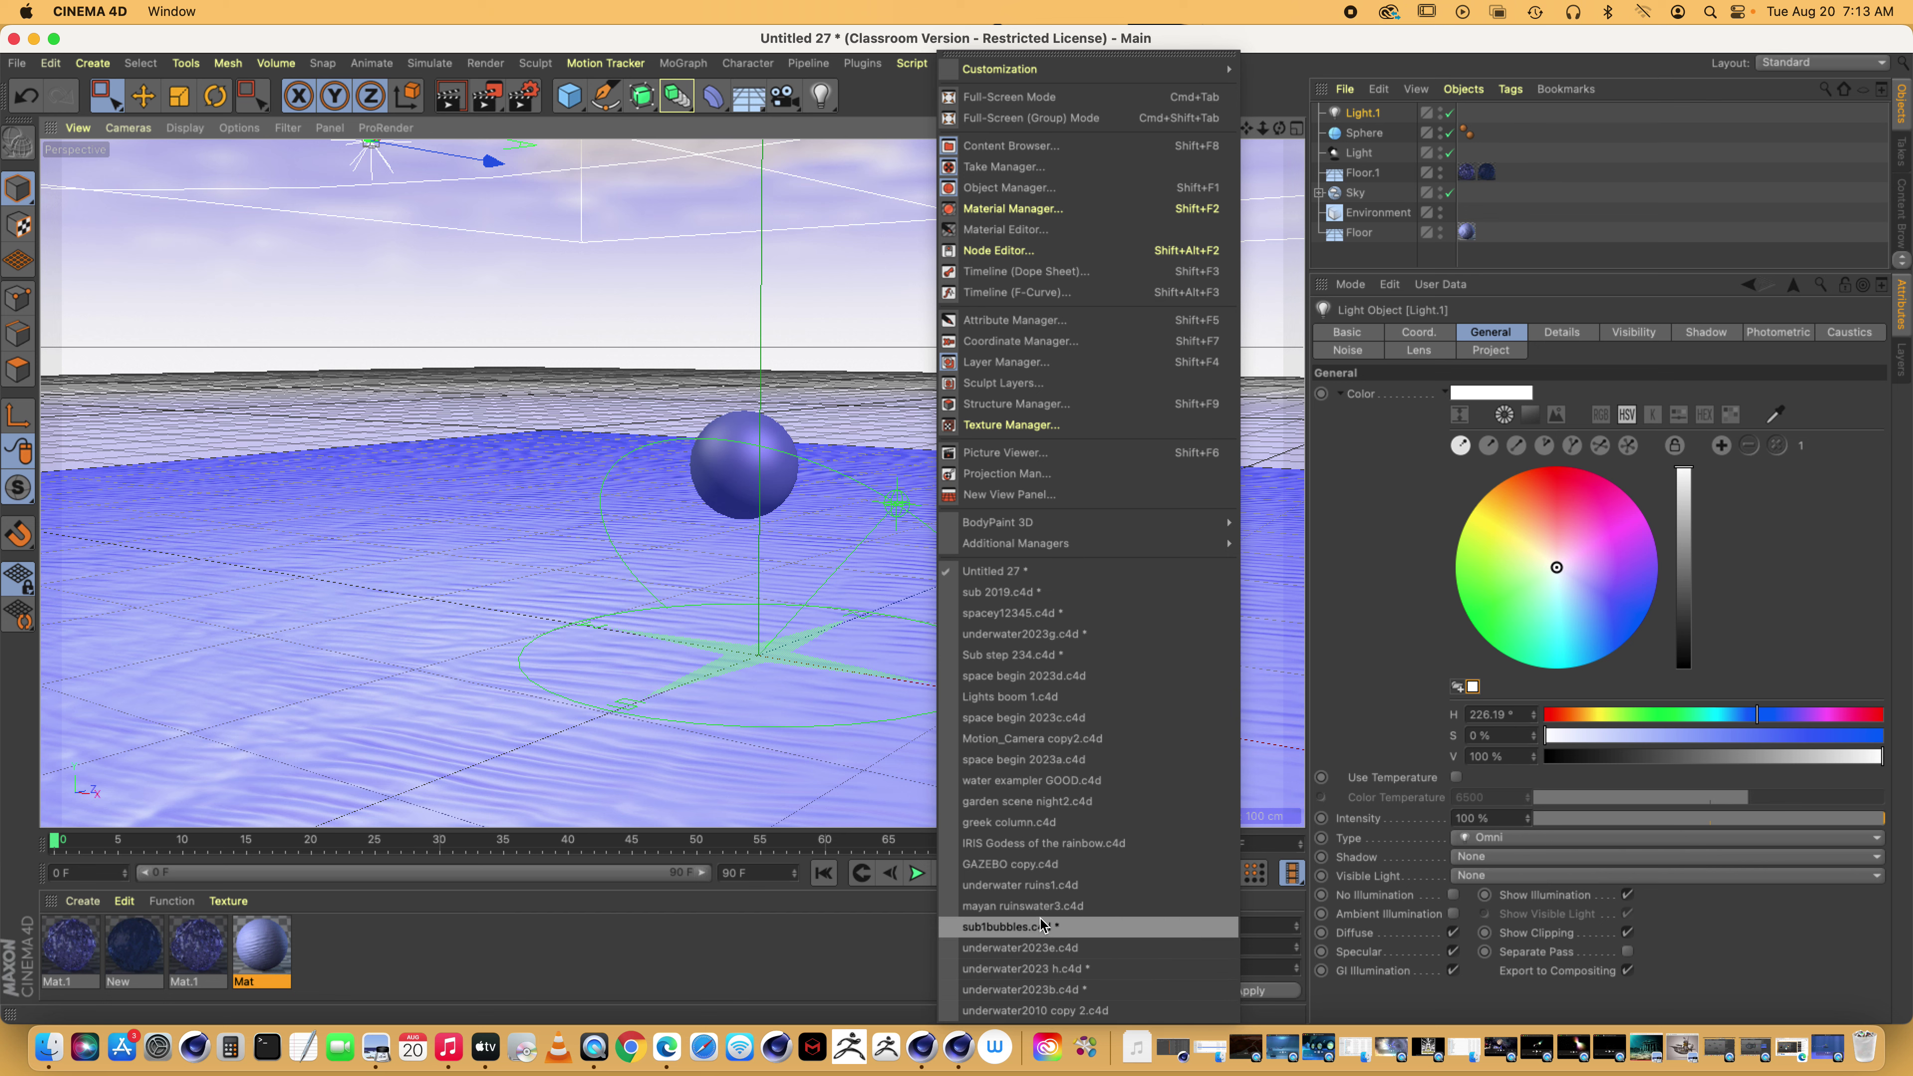
{"action": "left_click", "coordinate": [1036, 970]}
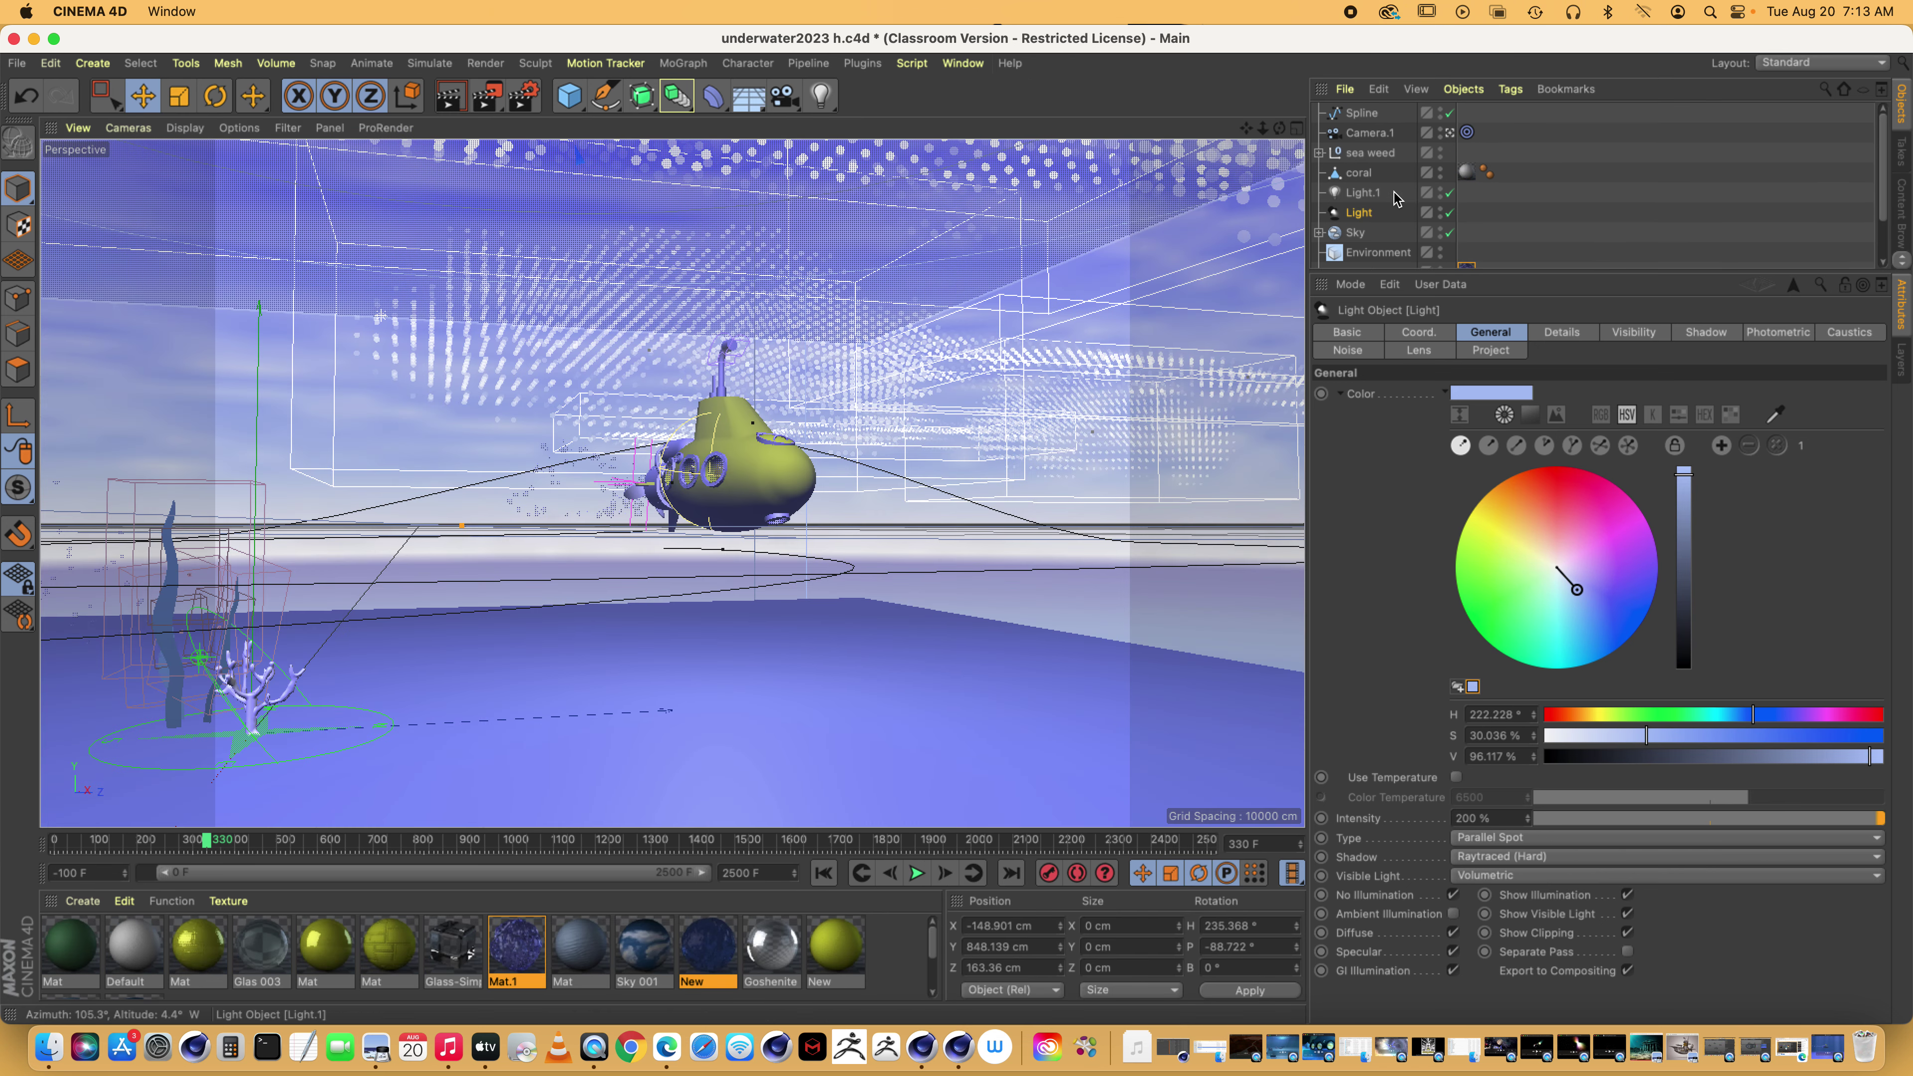
{"action": "left_click", "coordinate": [1369, 197]}
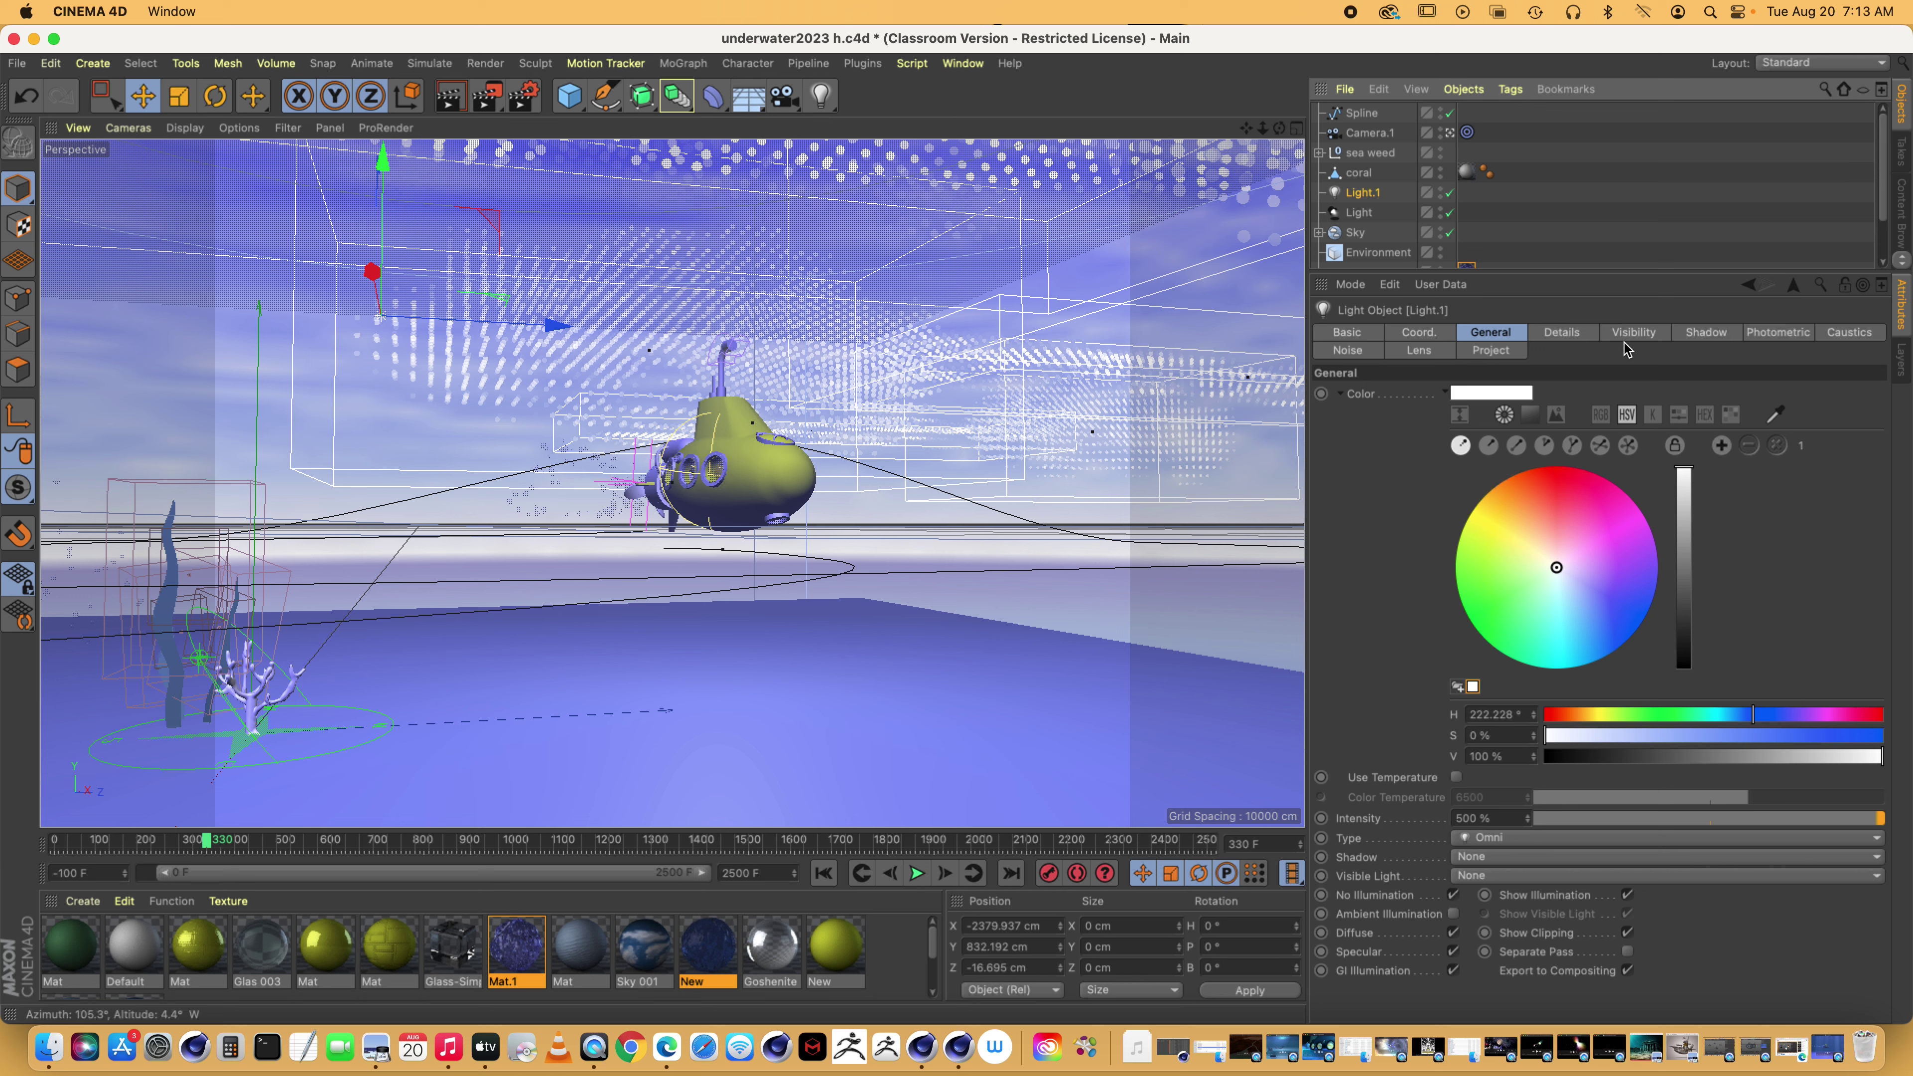
{"action": "left_click", "coordinate": [1572, 339]}
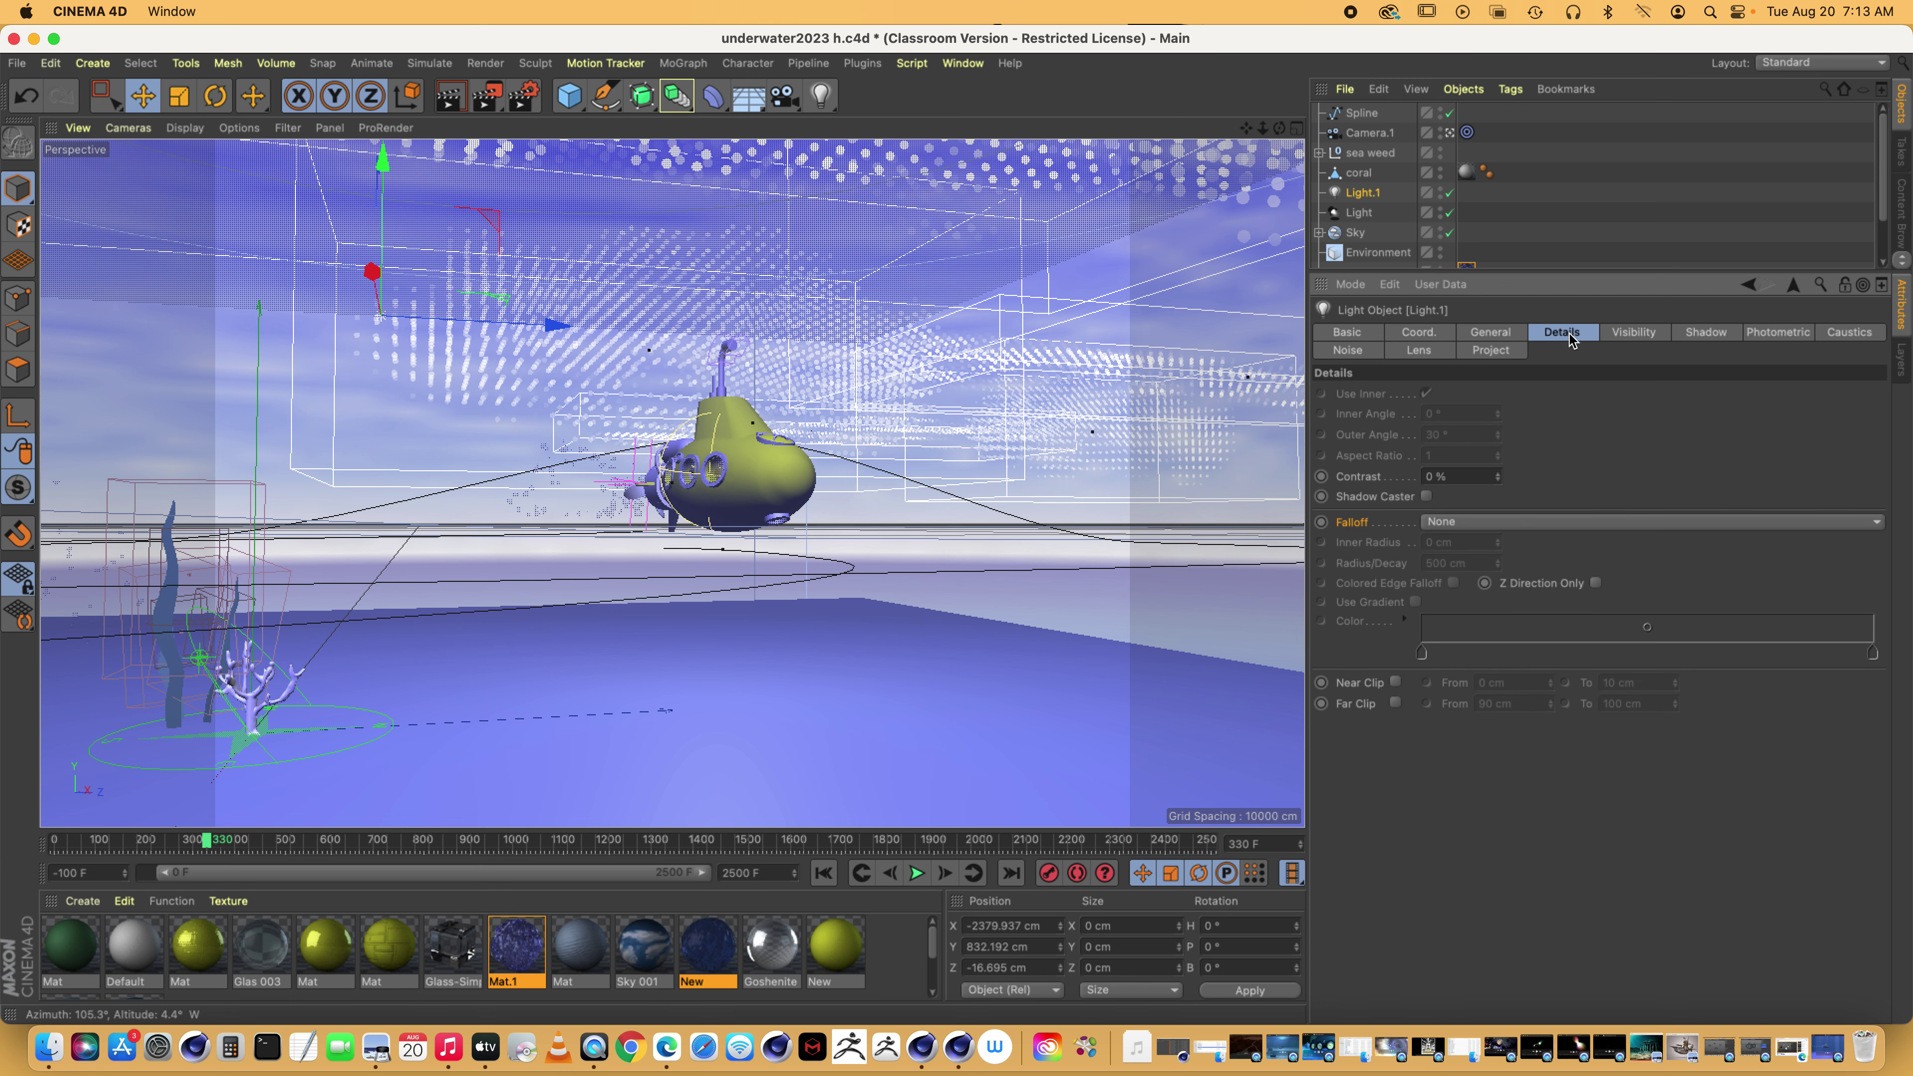
{"action": "left_click", "coordinate": [1360, 353]}
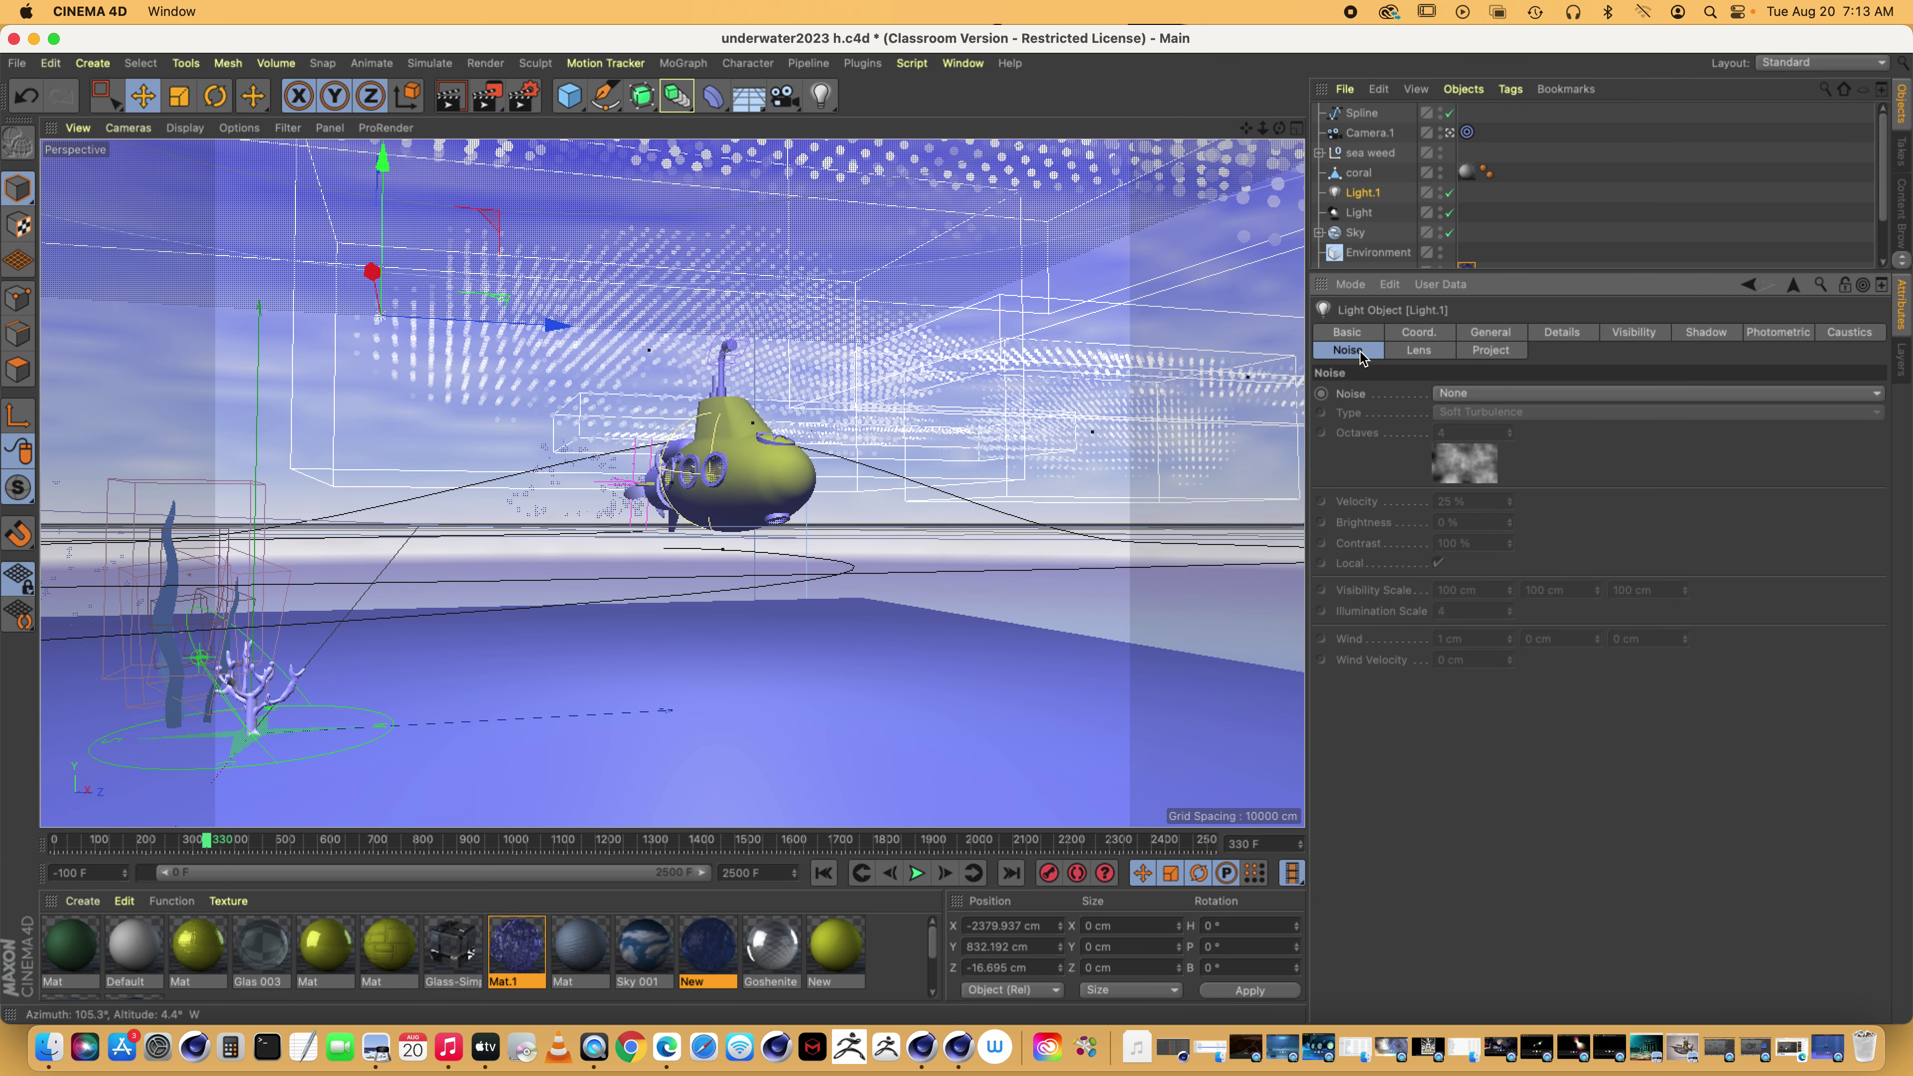
{"action": "left_click", "coordinate": [1415, 353]}
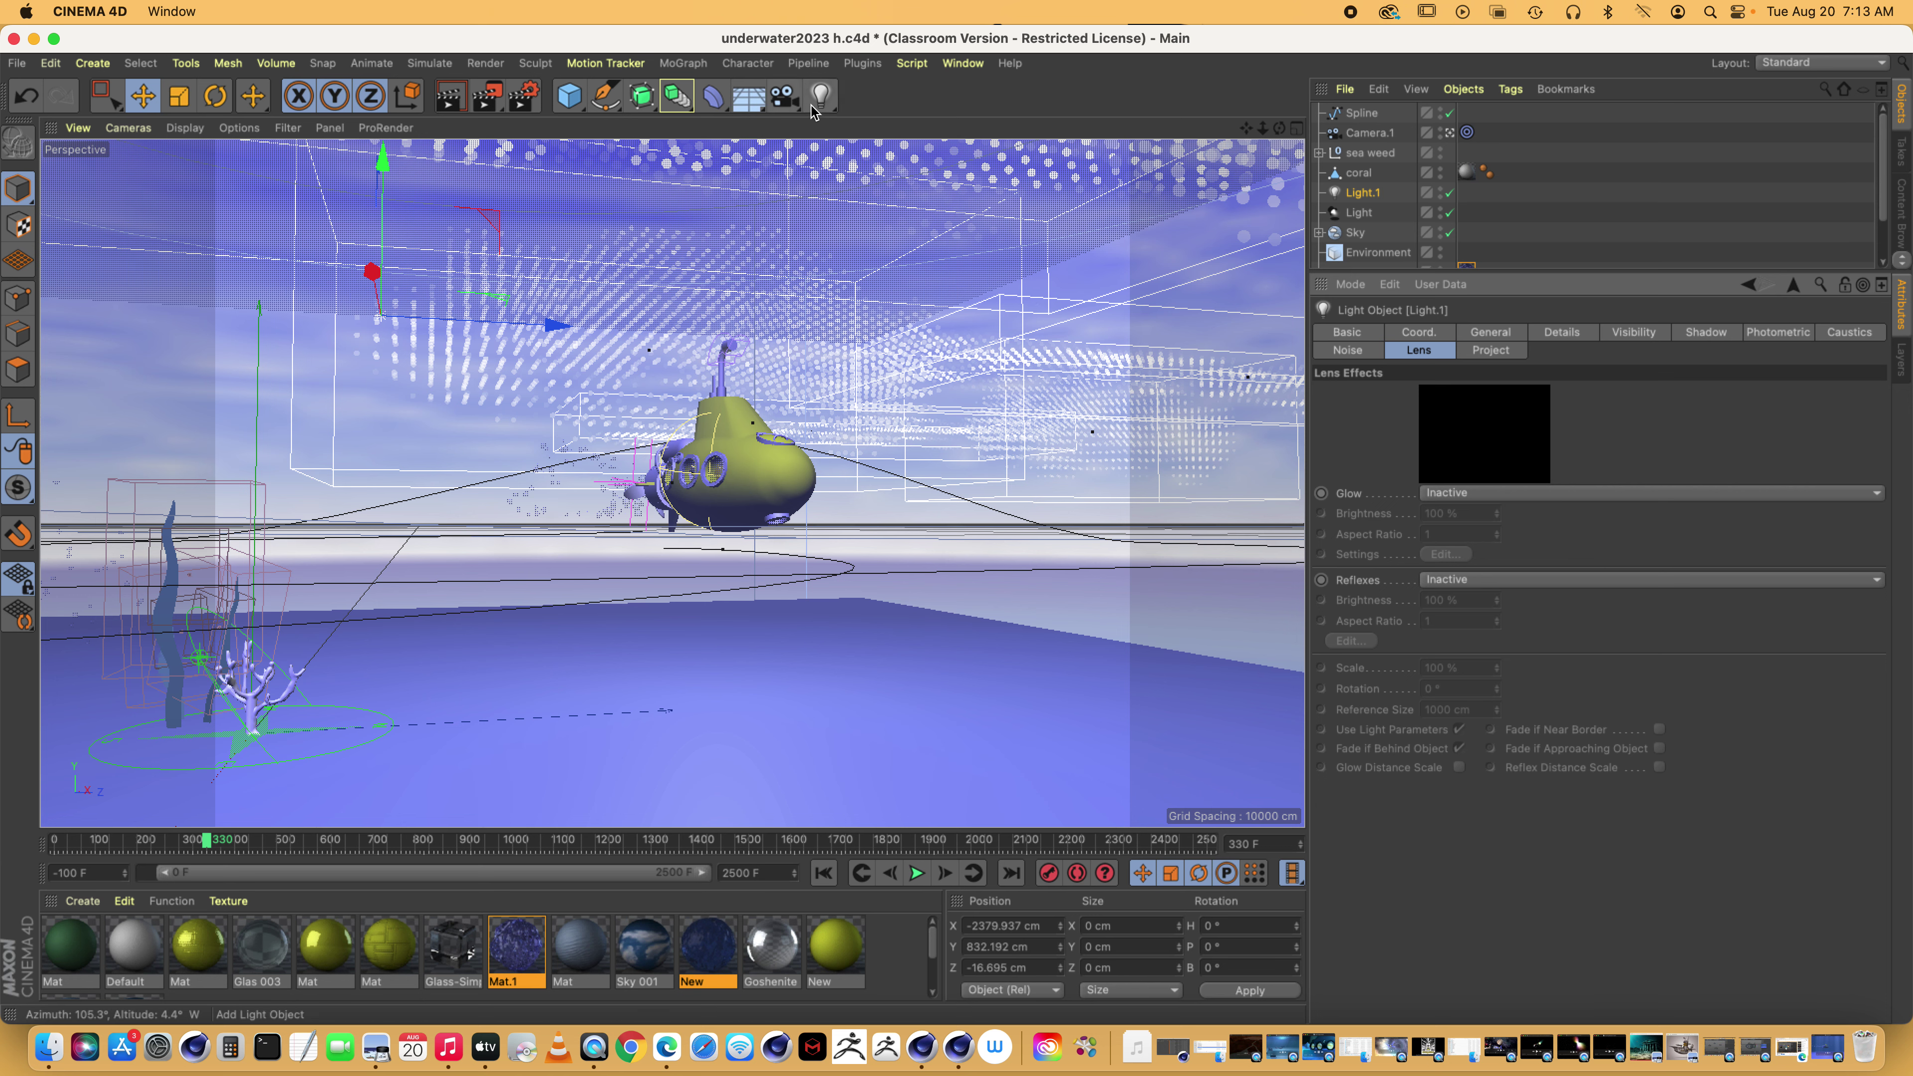
Compare the general settings of Light.1 in underwater2023 h.c4d with the Light.1 in Untitled 27, ending in the Untitled 27 scene
{"action": "left_click", "coordinate": [964, 65]}
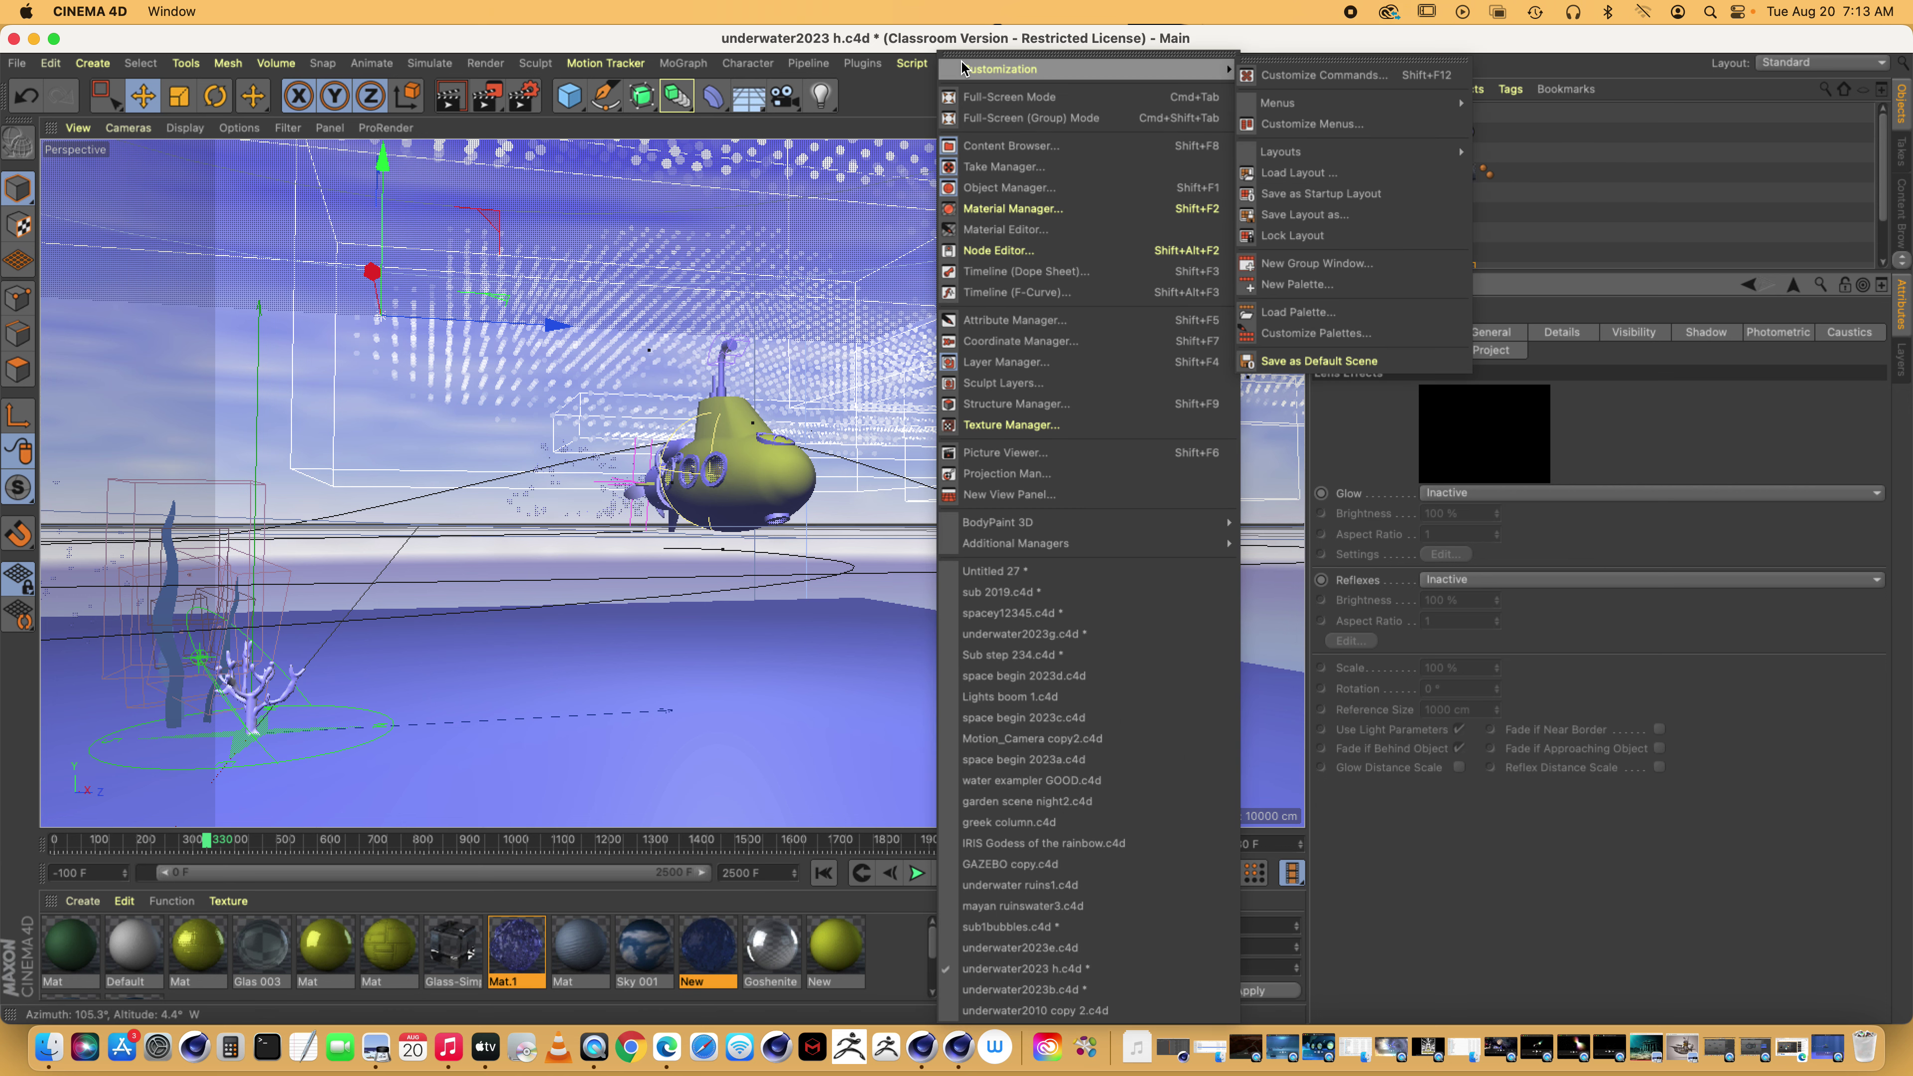
{"action": "left_click", "coordinate": [991, 570]}
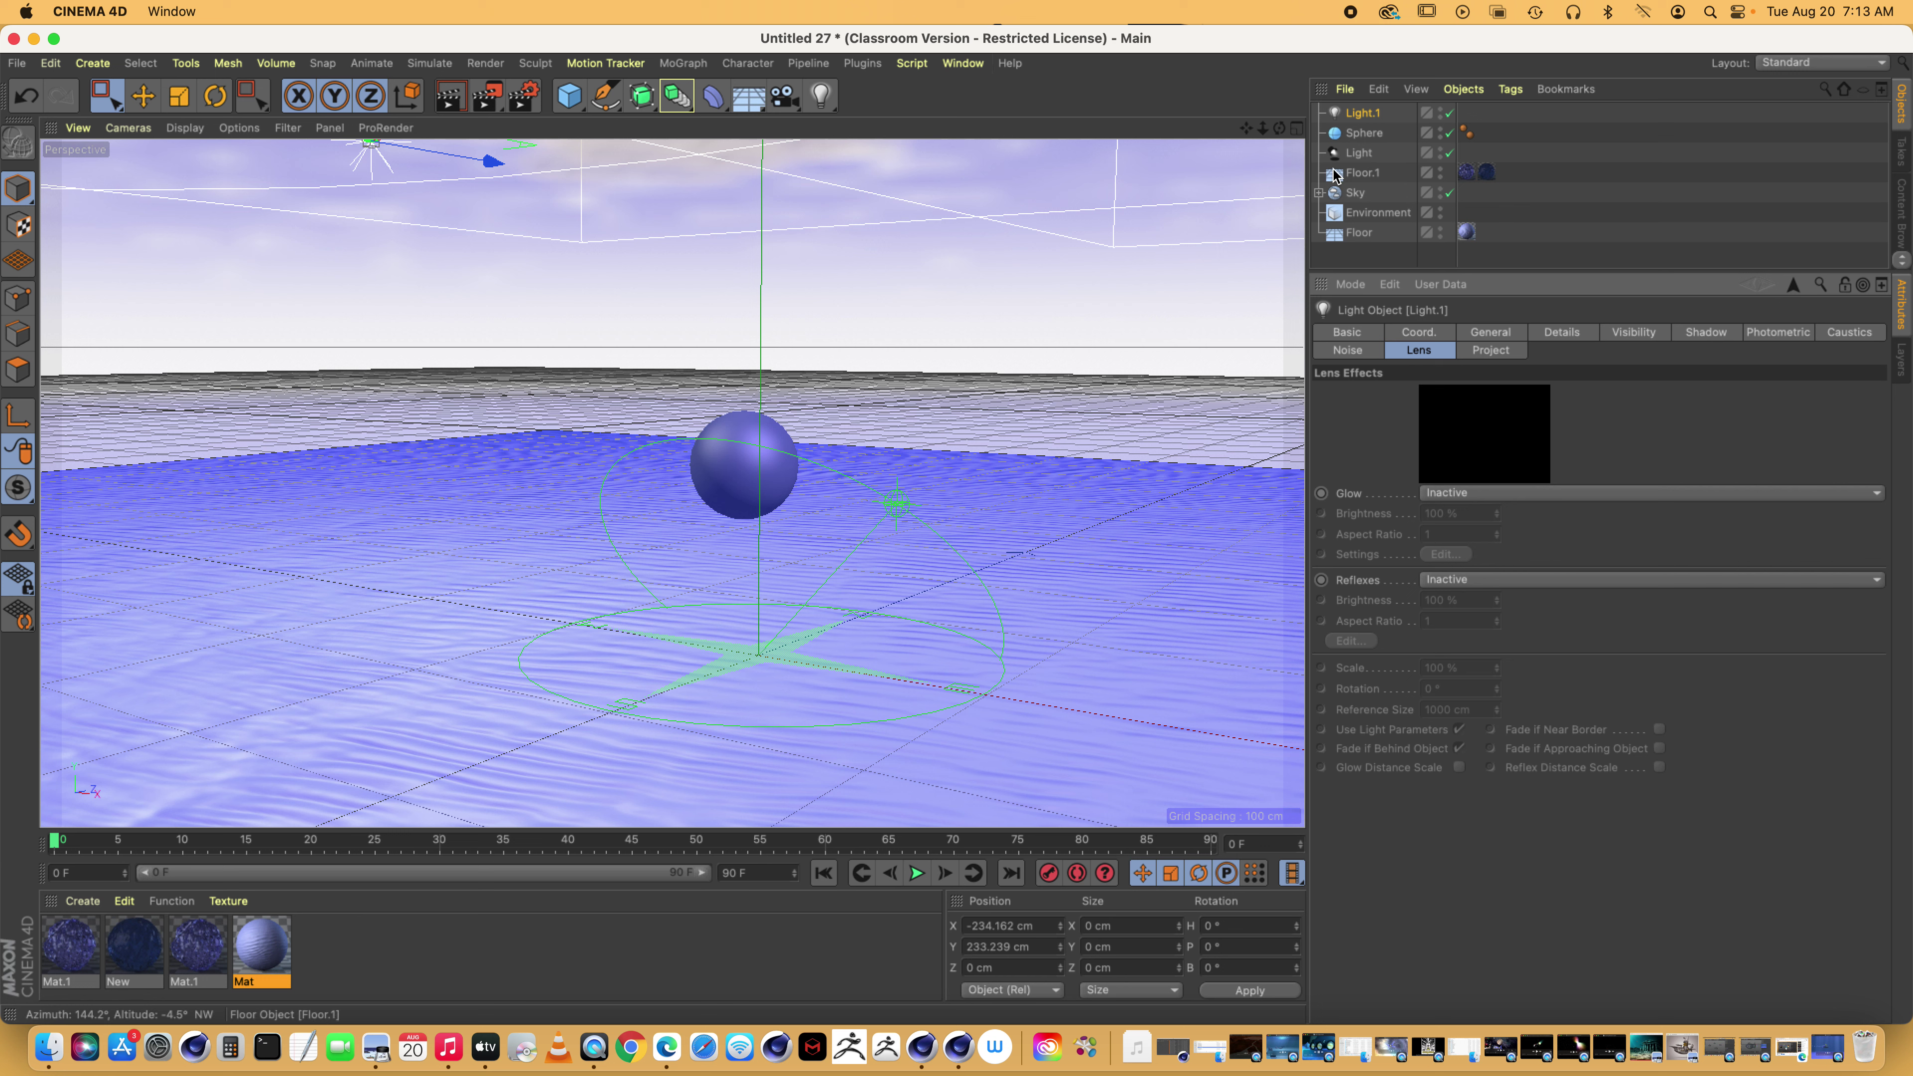
{"action": "left_click", "coordinate": [964, 63]}
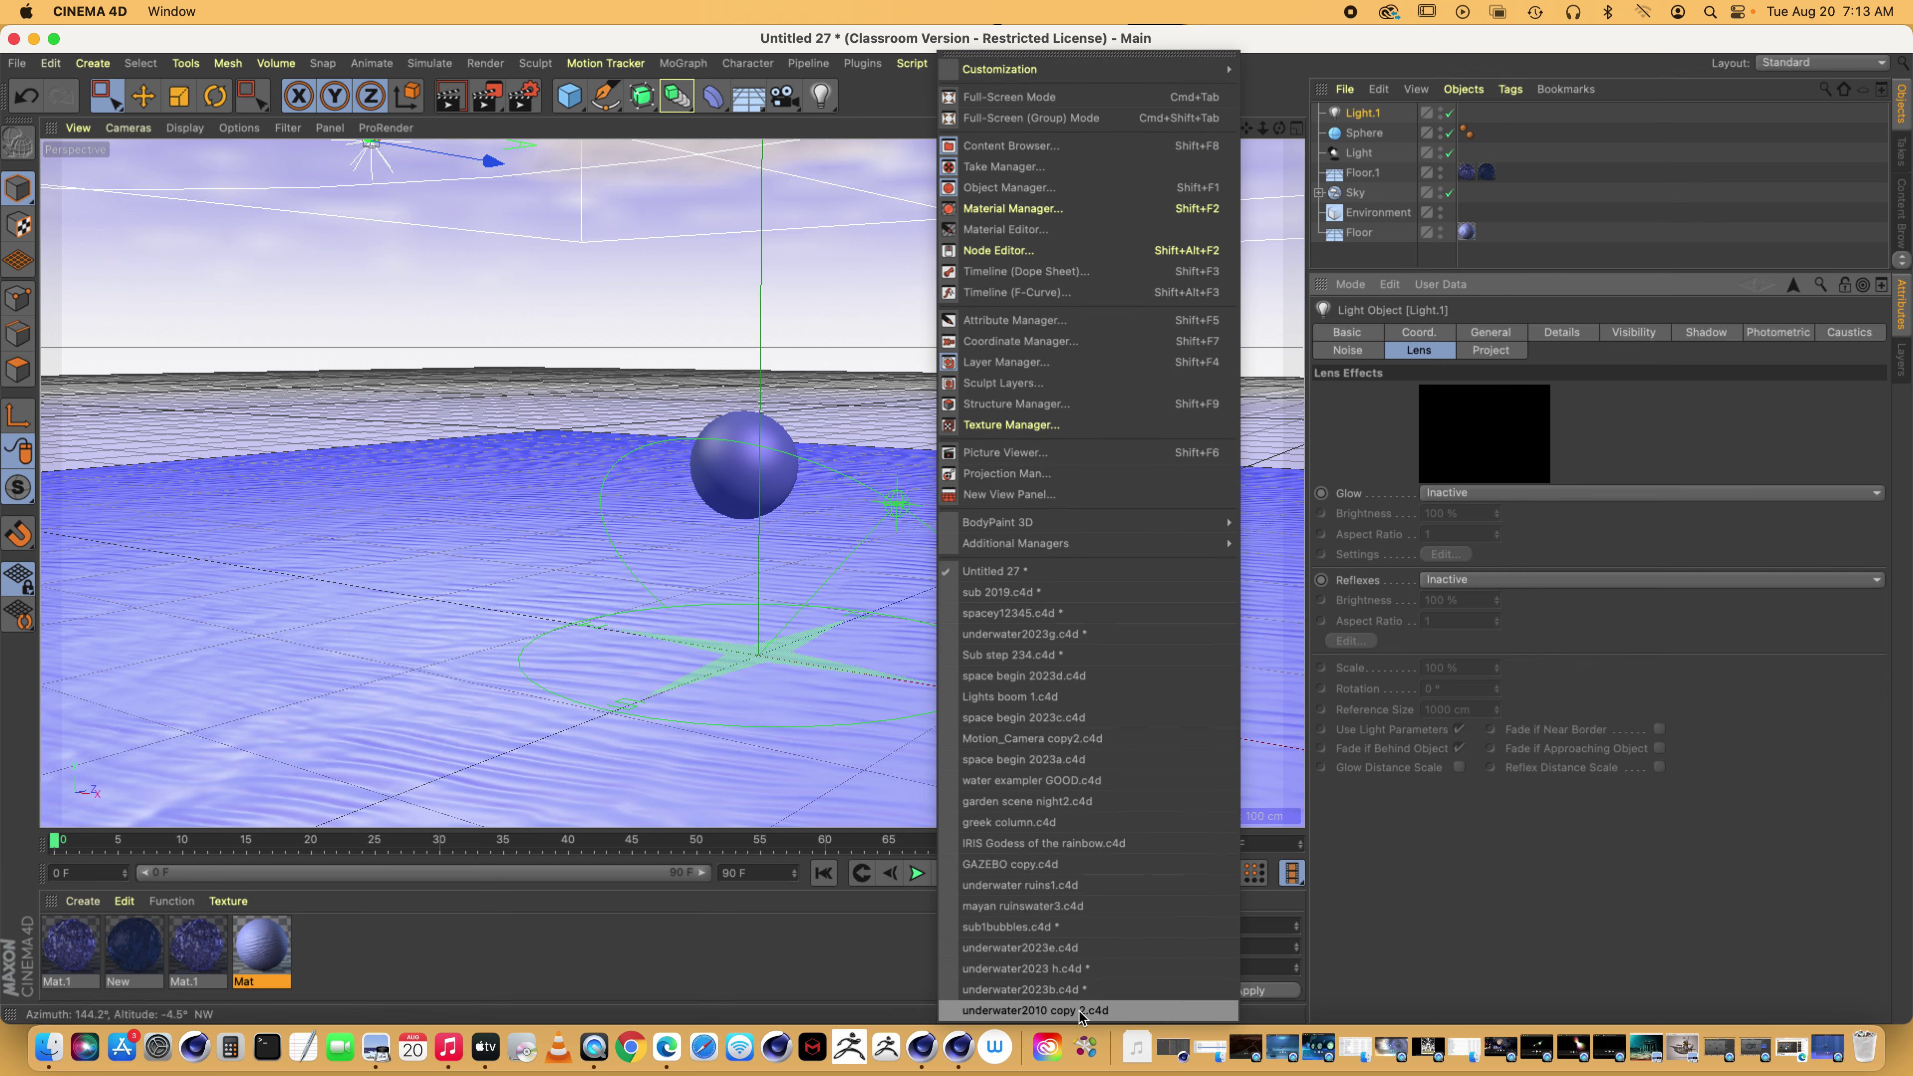
{"action": "left_click", "coordinate": [1041, 968]}
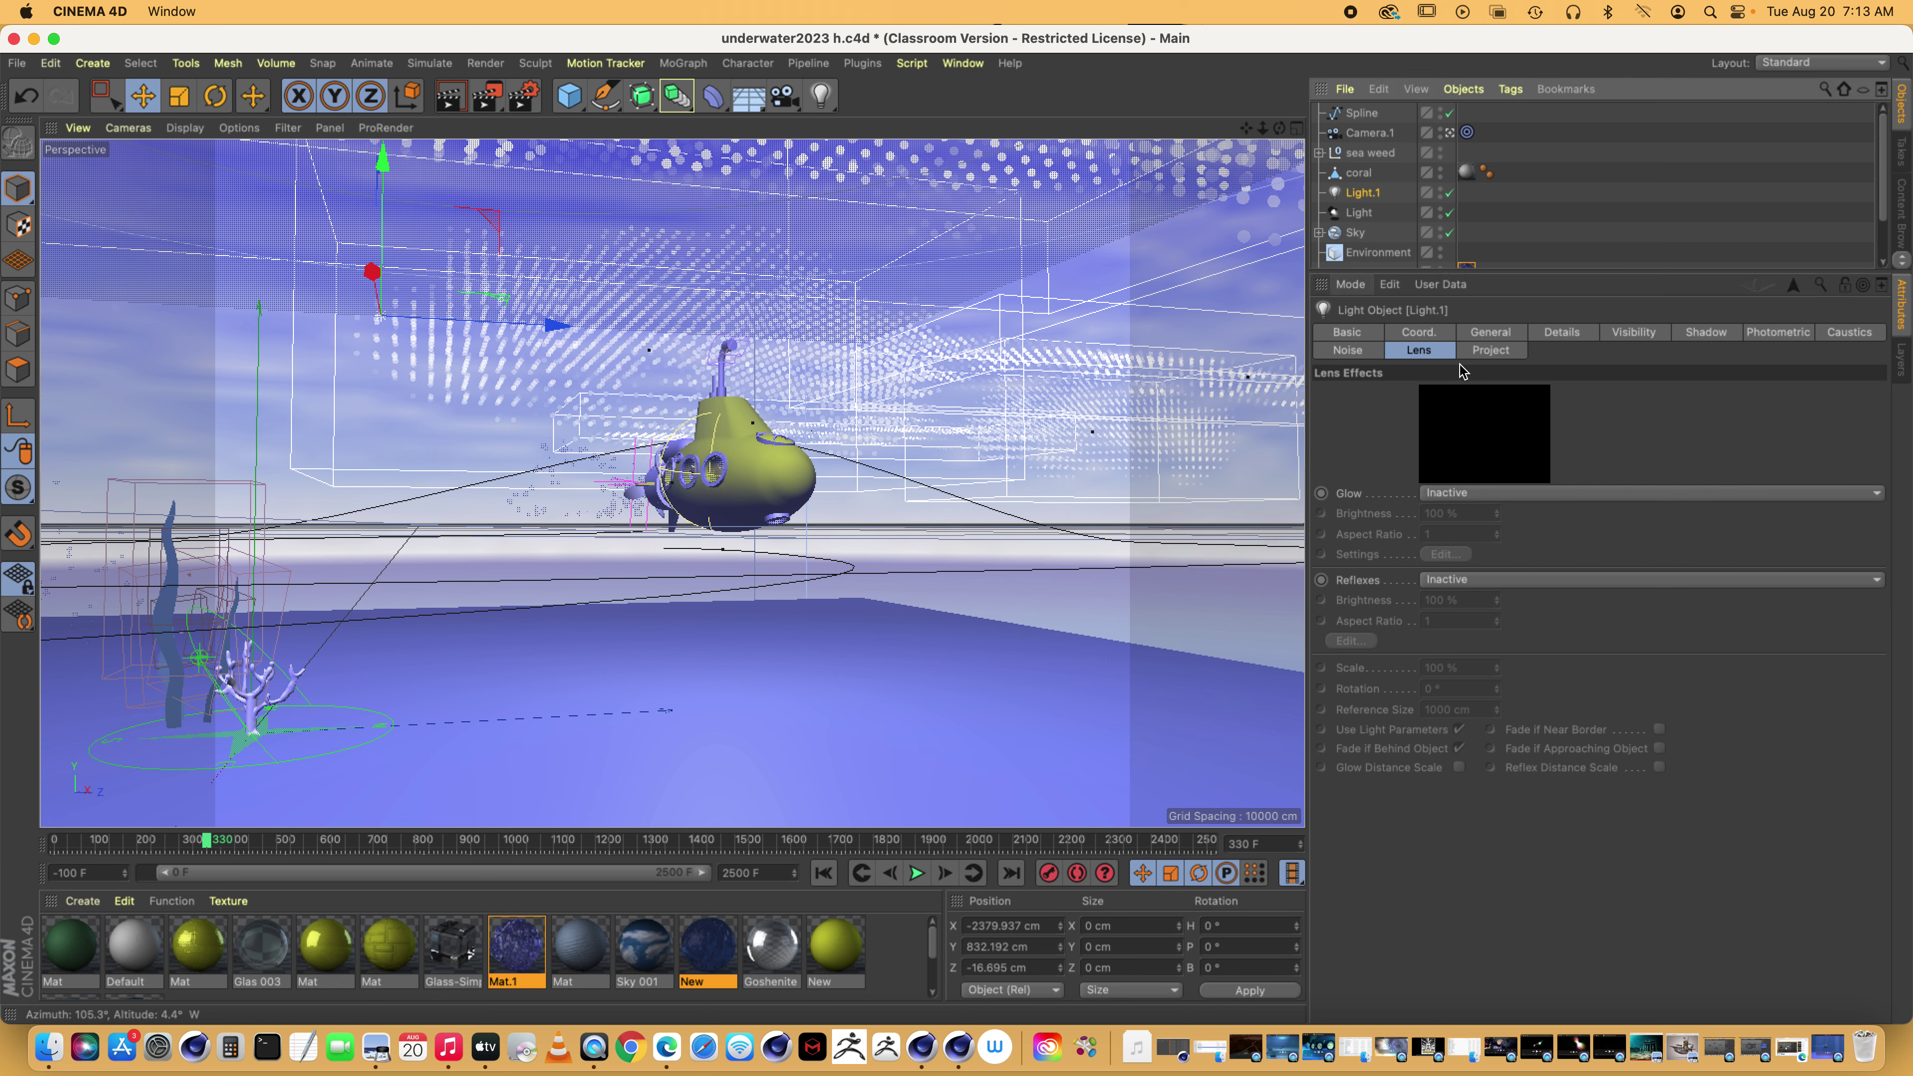
{"action": "left_click", "coordinate": [1492, 336]}
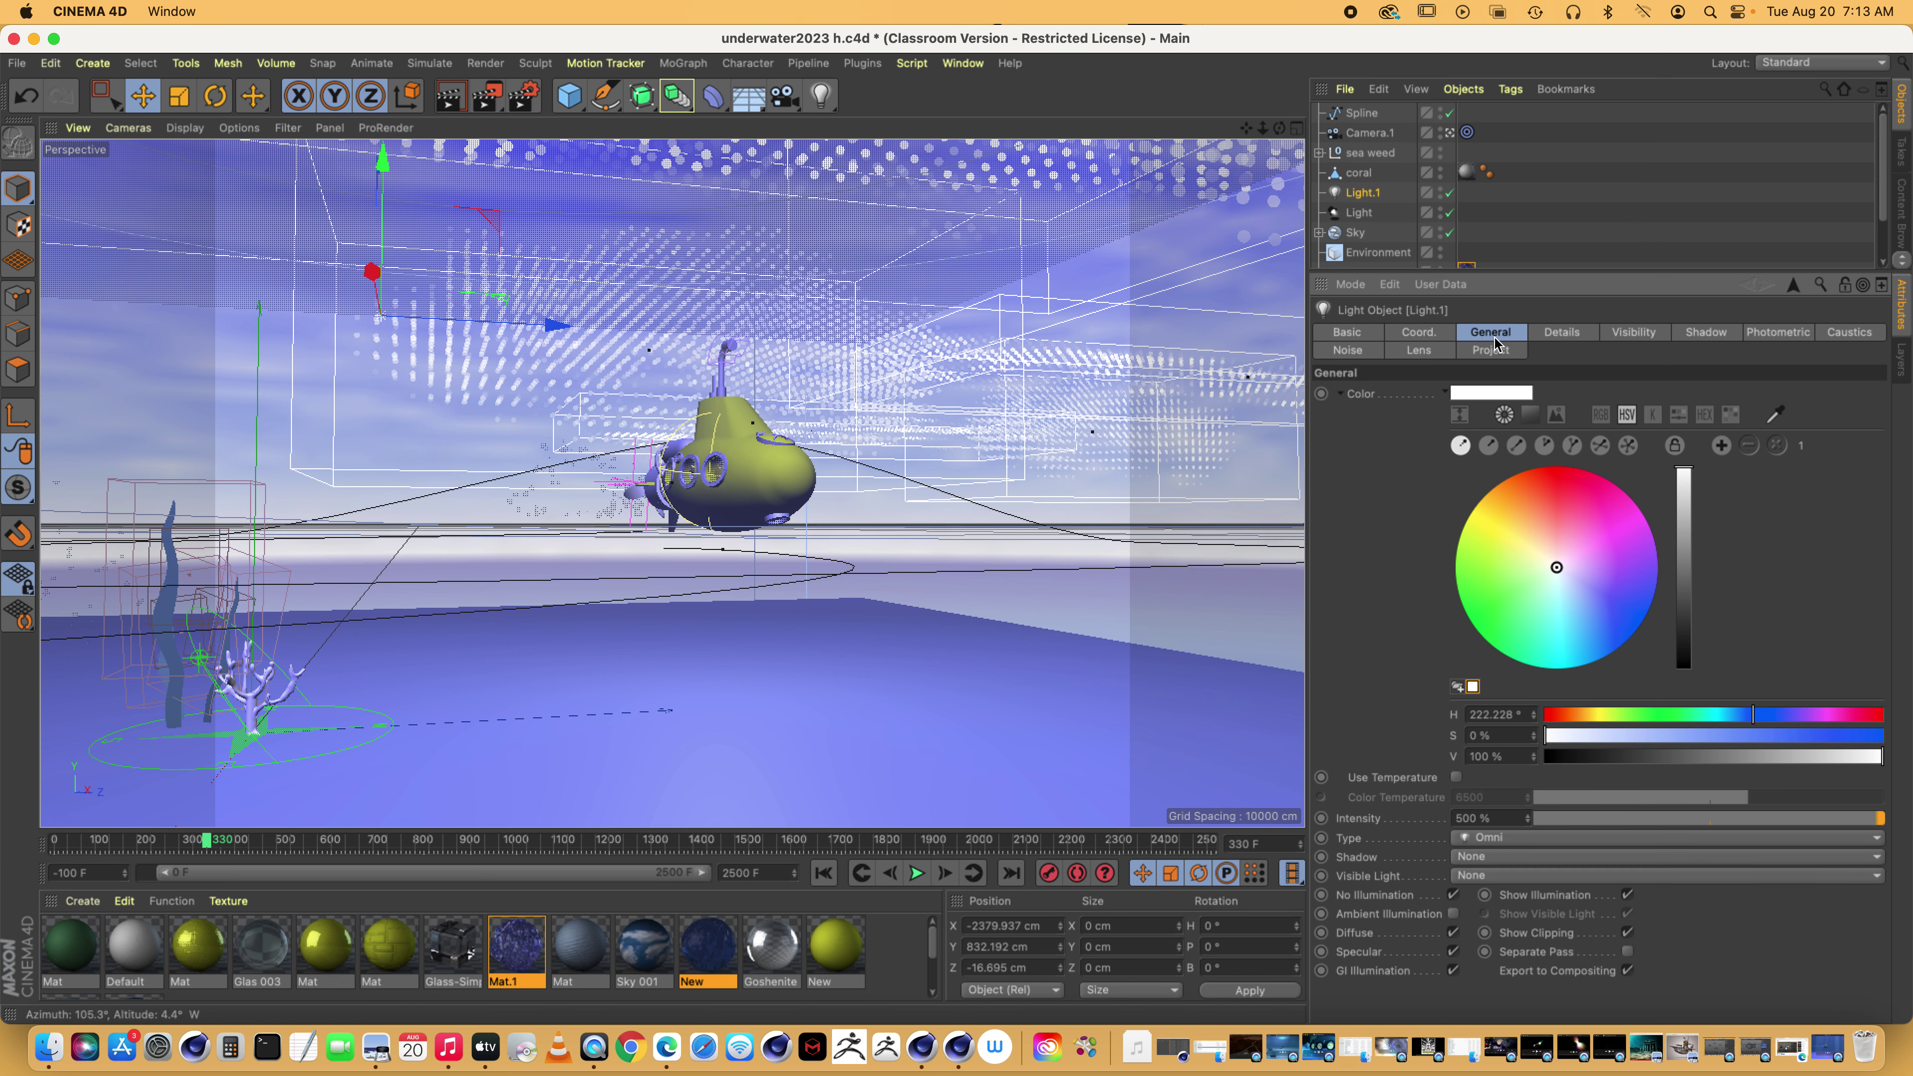
{"action": "left_click", "coordinate": [962, 62]}
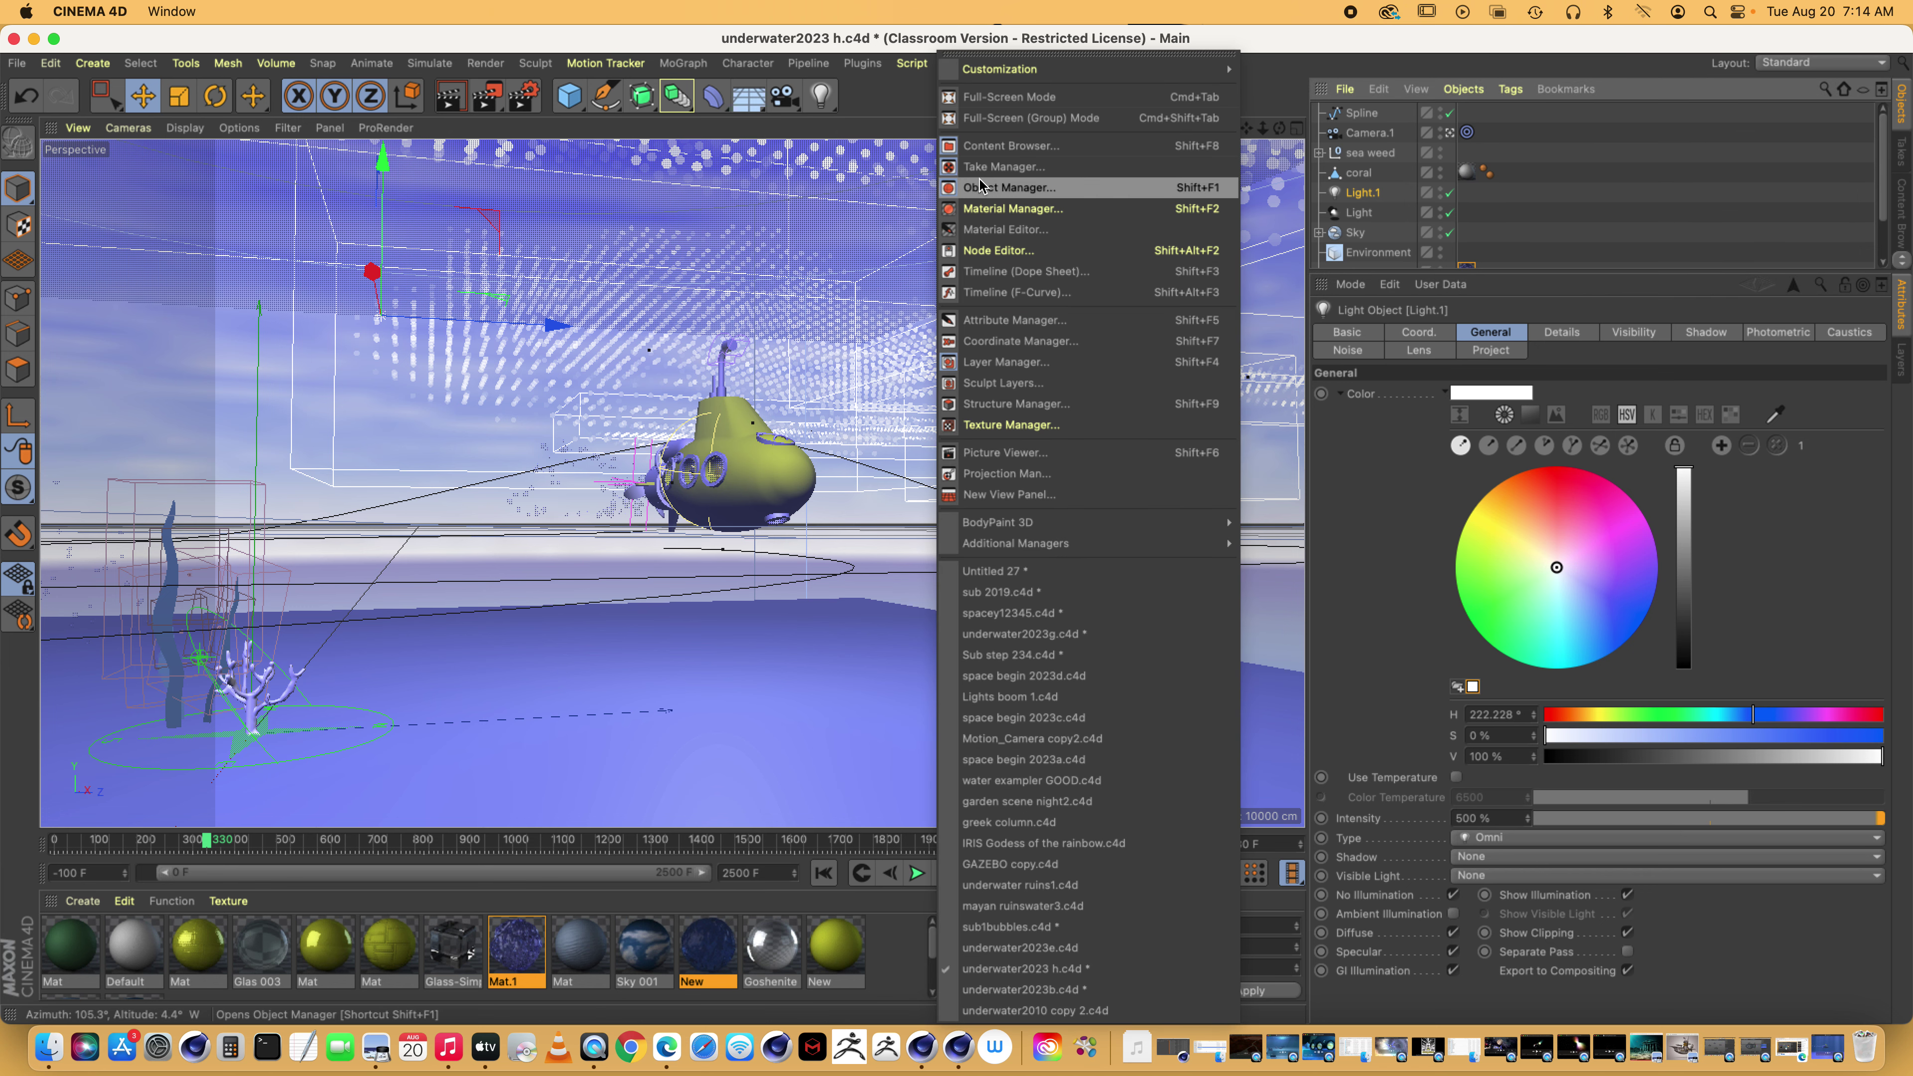
{"action": "left_click", "coordinate": [967, 33]}
{"action": "left_click", "coordinate": [971, 64]}
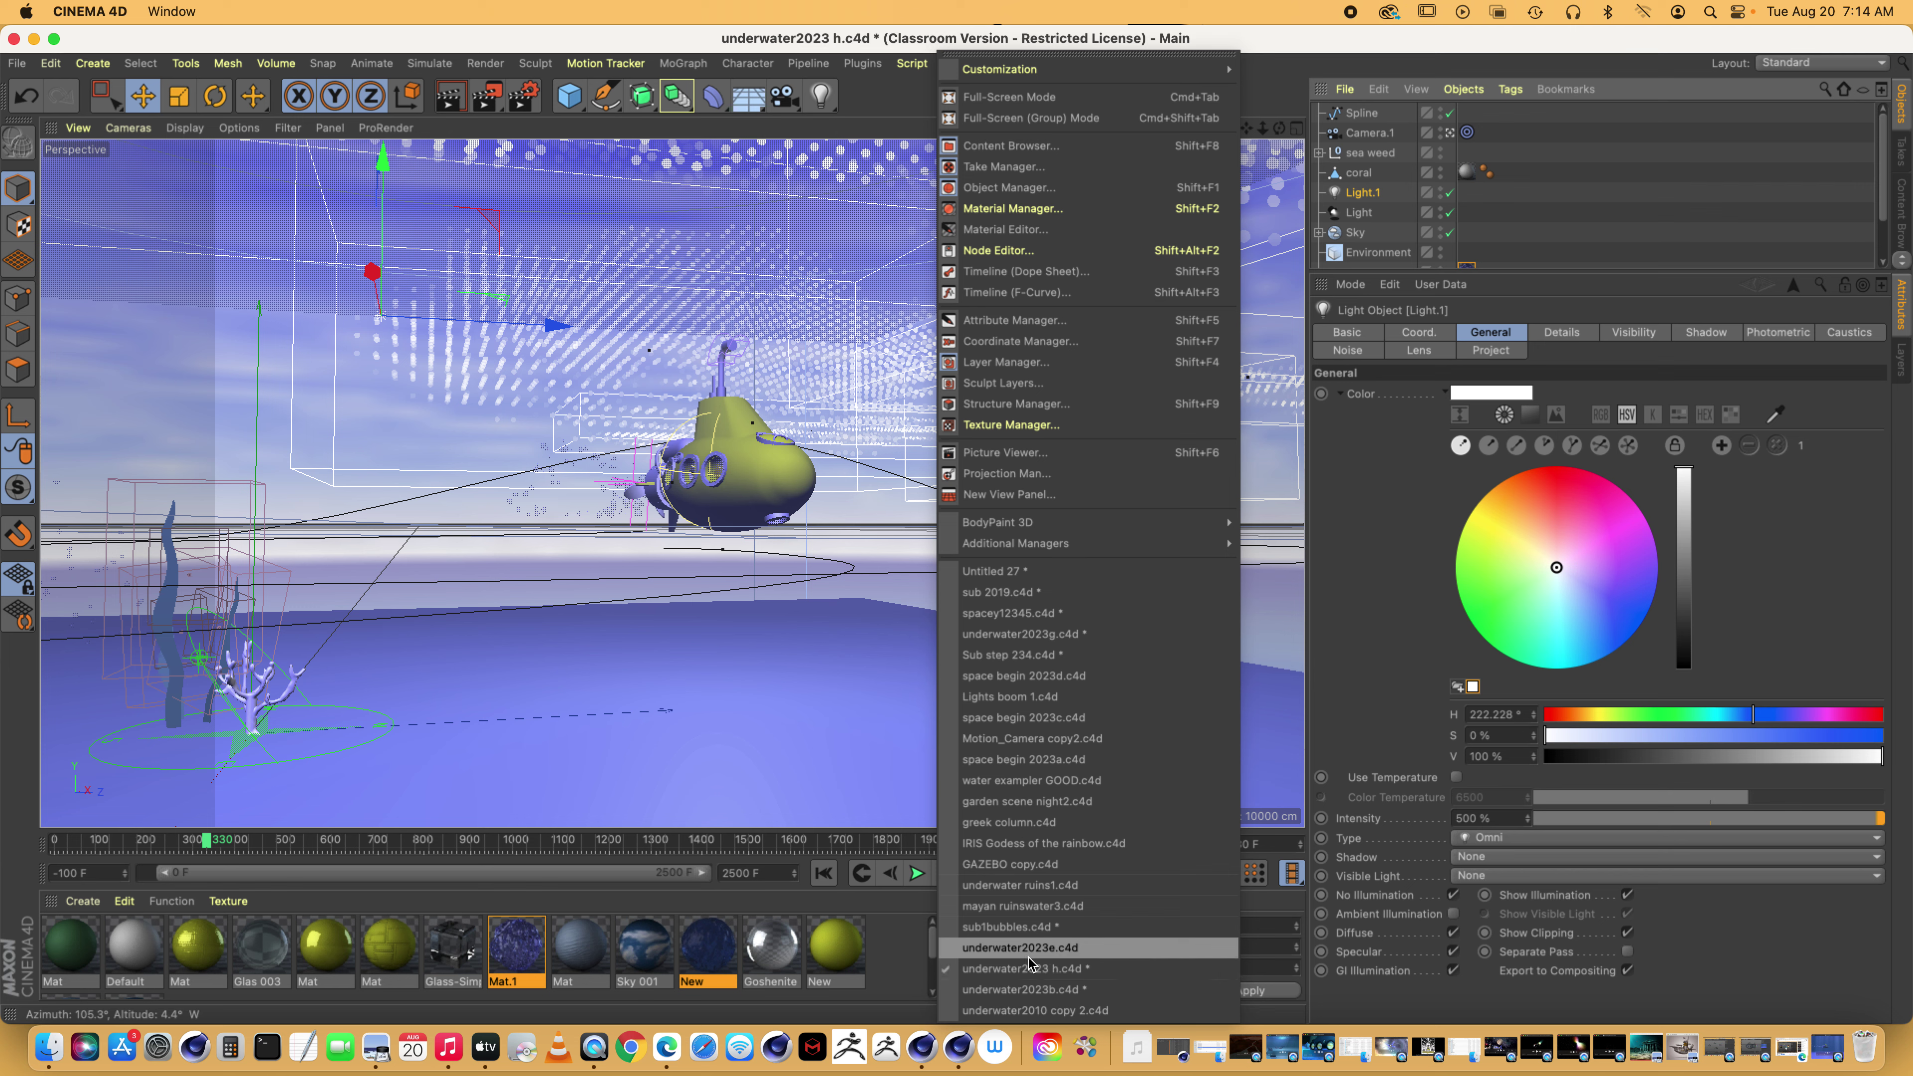
{"action": "left_click", "coordinate": [1008, 577]}
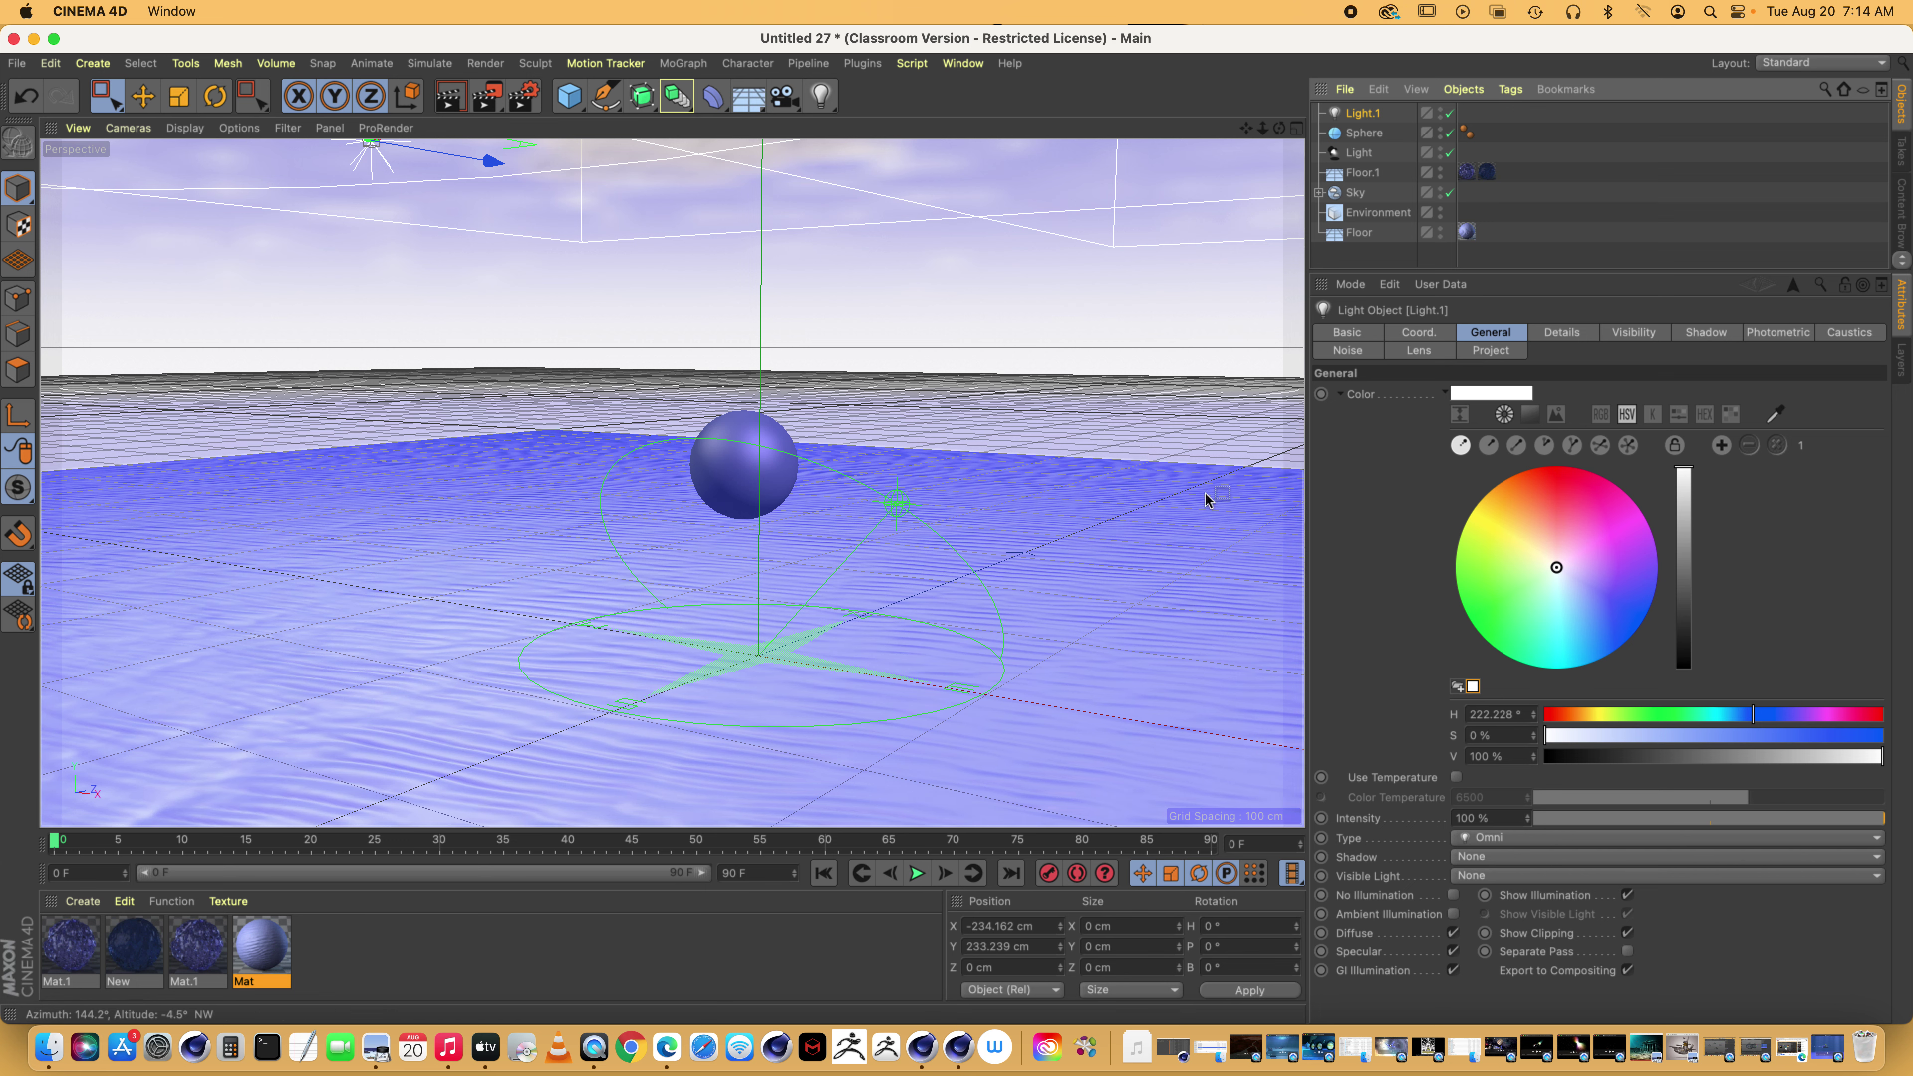
Raise Light.1 to about Y 790 cm, turn on its No Illumination option and render the view
{"action": "left_click_drag", "start_coordinate": [1262, 128], "coordinate": [527, 272]}
{"action": "left_click_drag", "start_coordinate": [606, 223], "coordinate": [591, 141]}
{"action": "left_click_drag", "start_coordinate": [1262, 127], "coordinate": [1270, 131]}
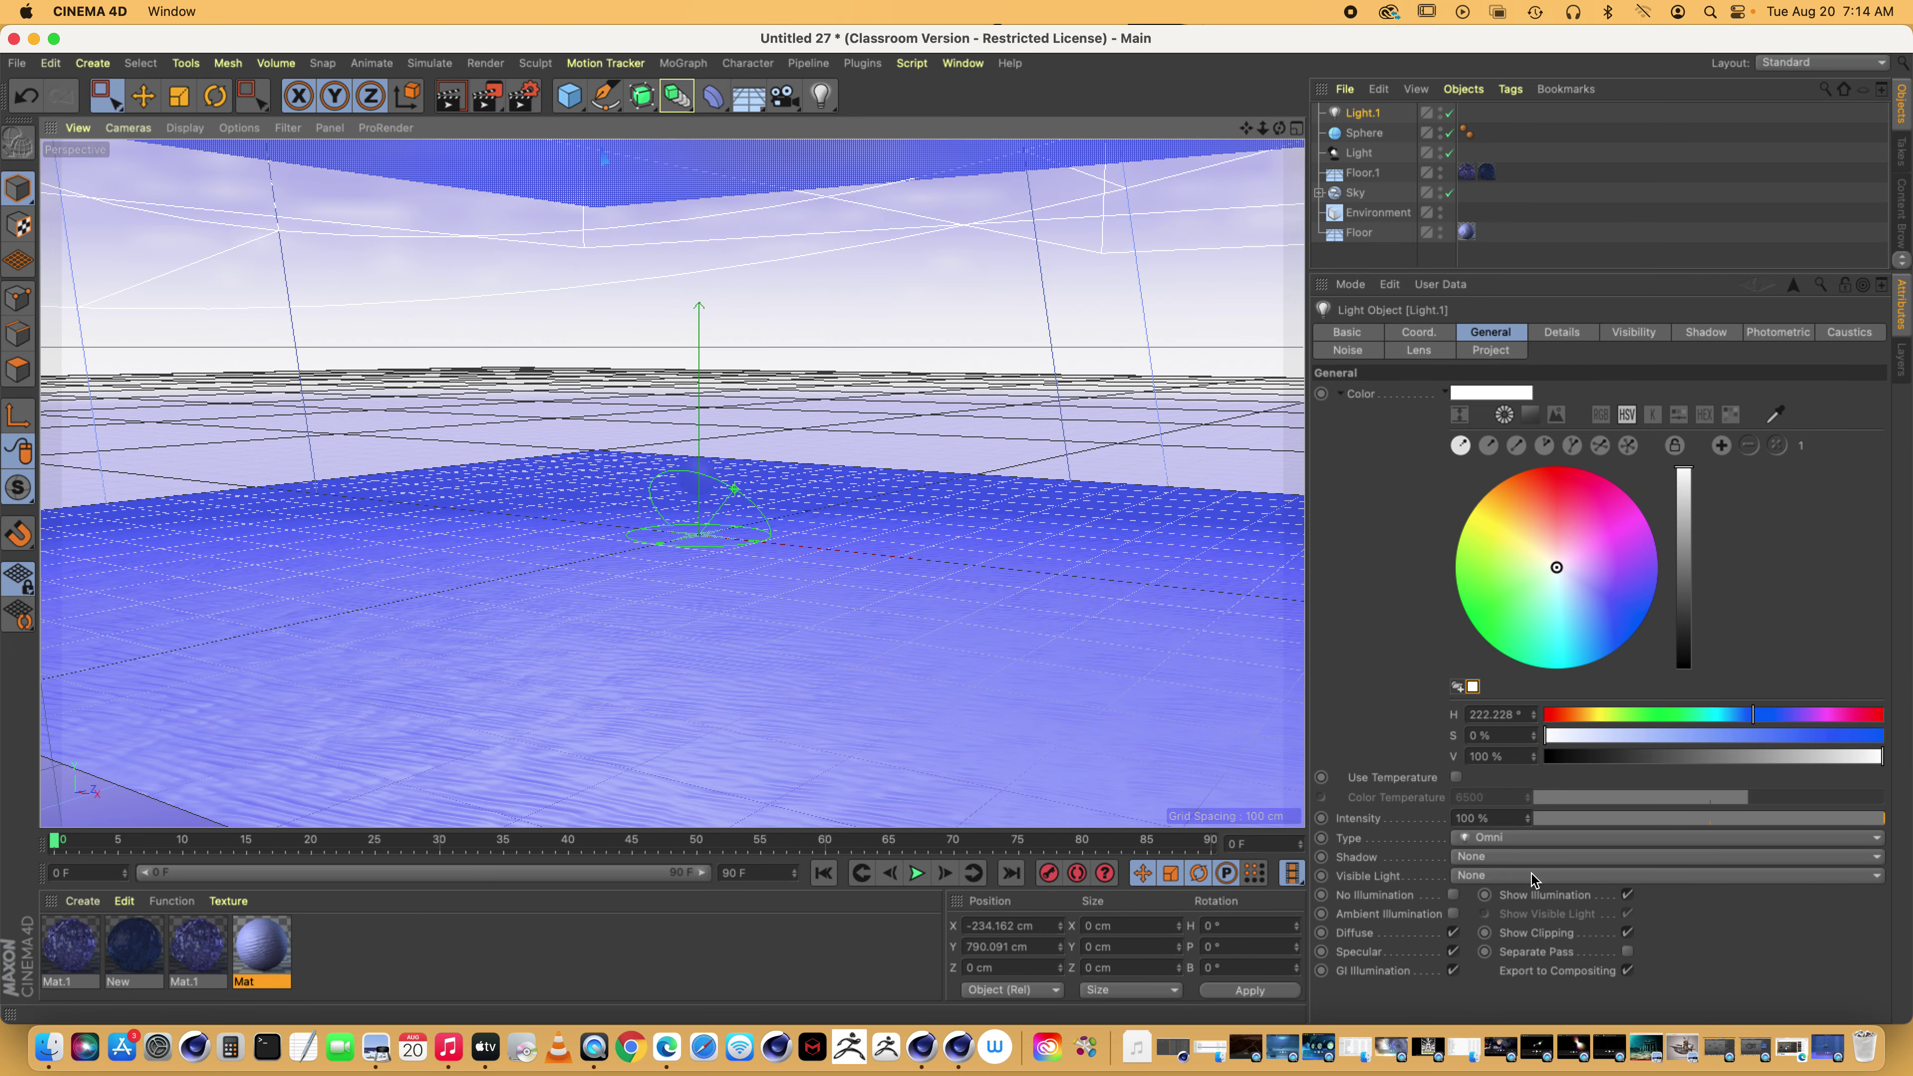
{"action": "left_click", "coordinate": [1452, 894]}
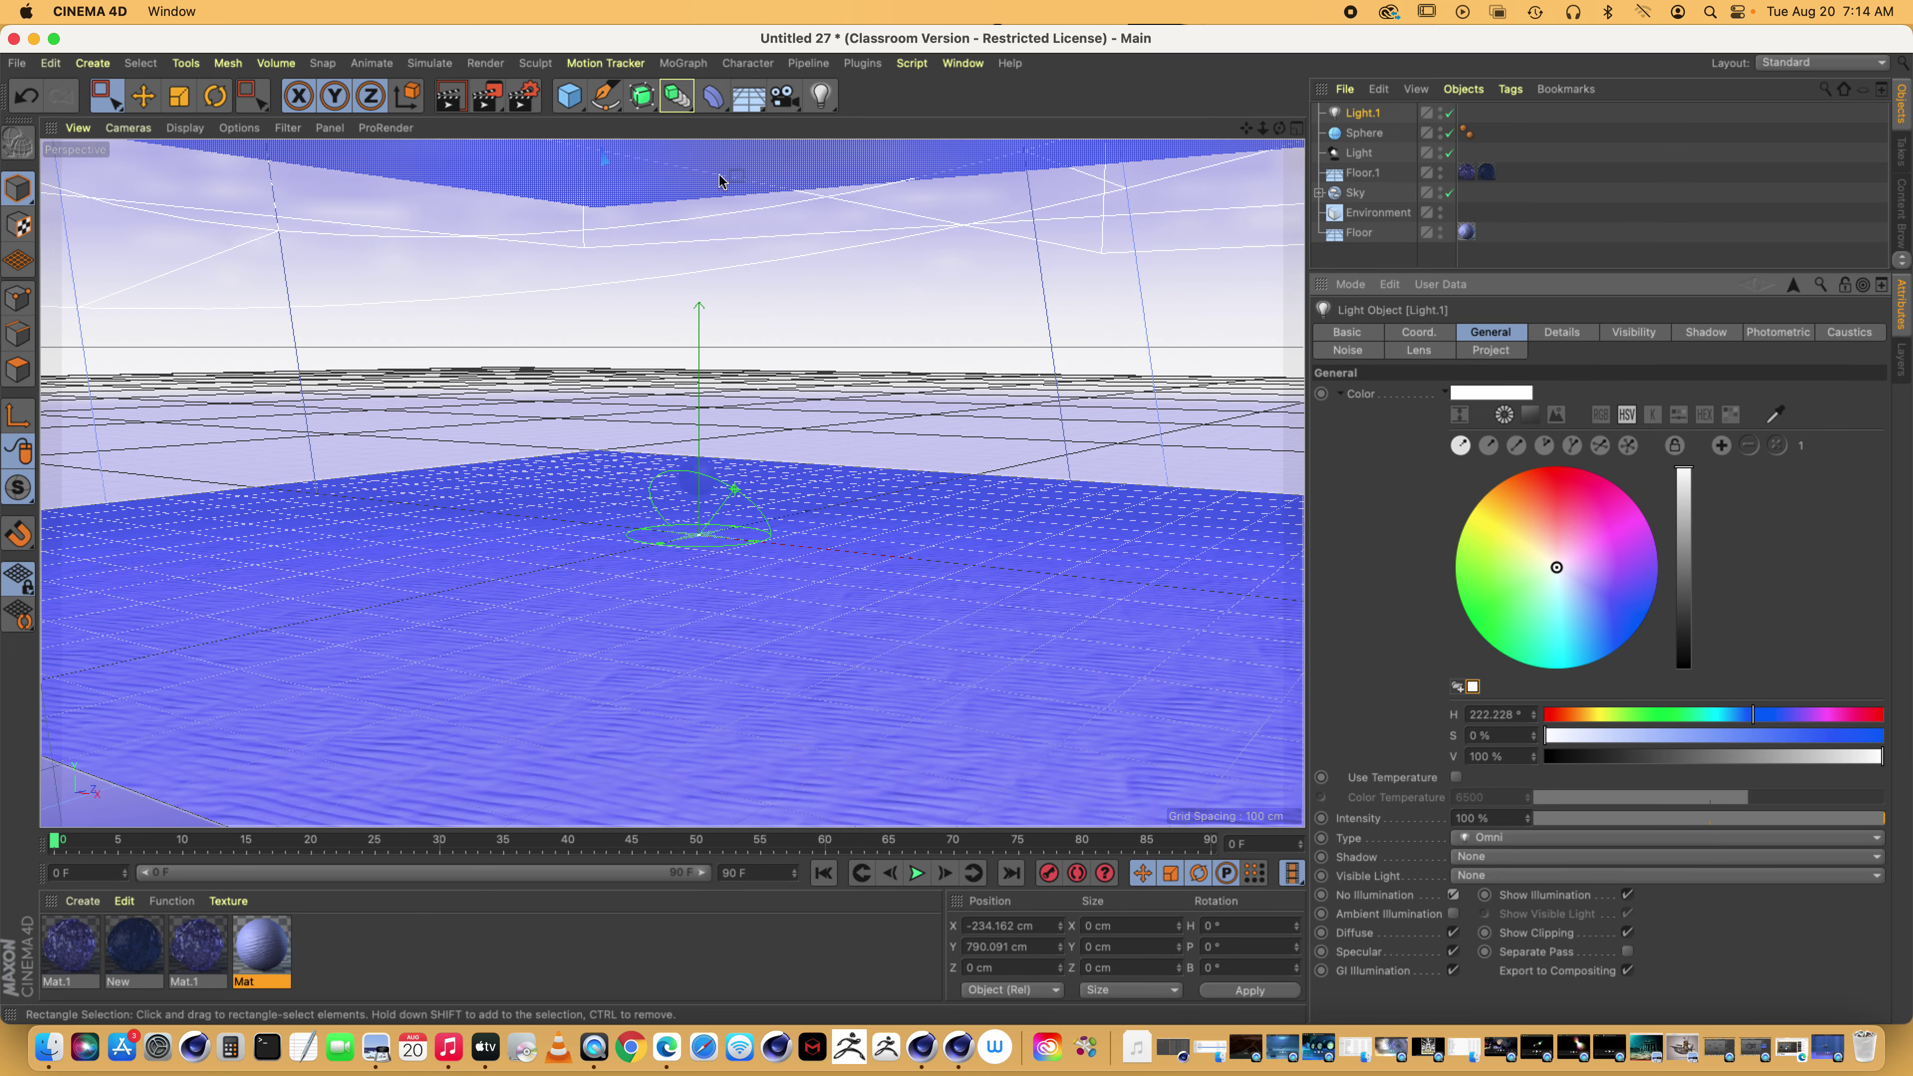
{"action": "left_click", "coordinate": [449, 100]}
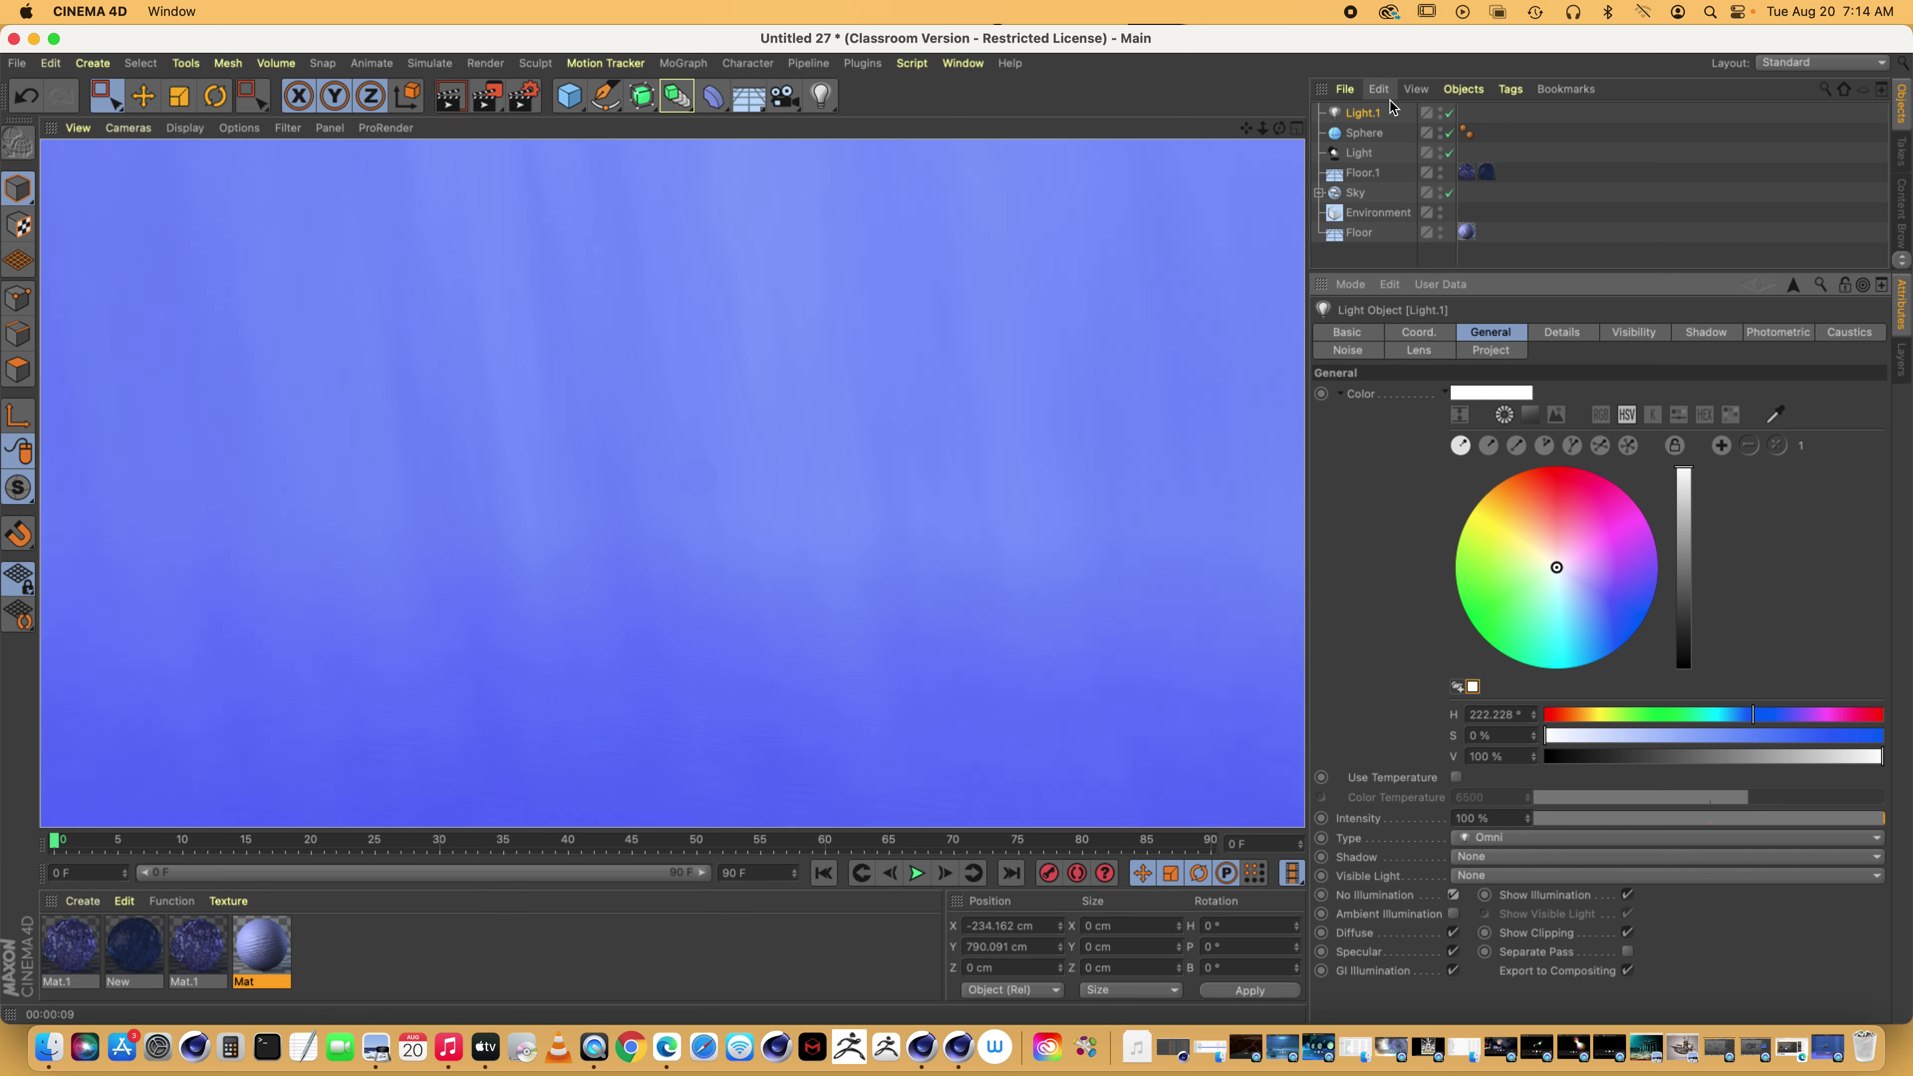
Move the sphere nearer the viewer, to about X 369 cm, Y 173 cm, Z -585 cm, and render the view
{"action": "left_click", "coordinate": [672, 484]}
{"action": "scroll", "coordinate": [672, 484], "scroll_direction": "up", "scroll_amount": 6}
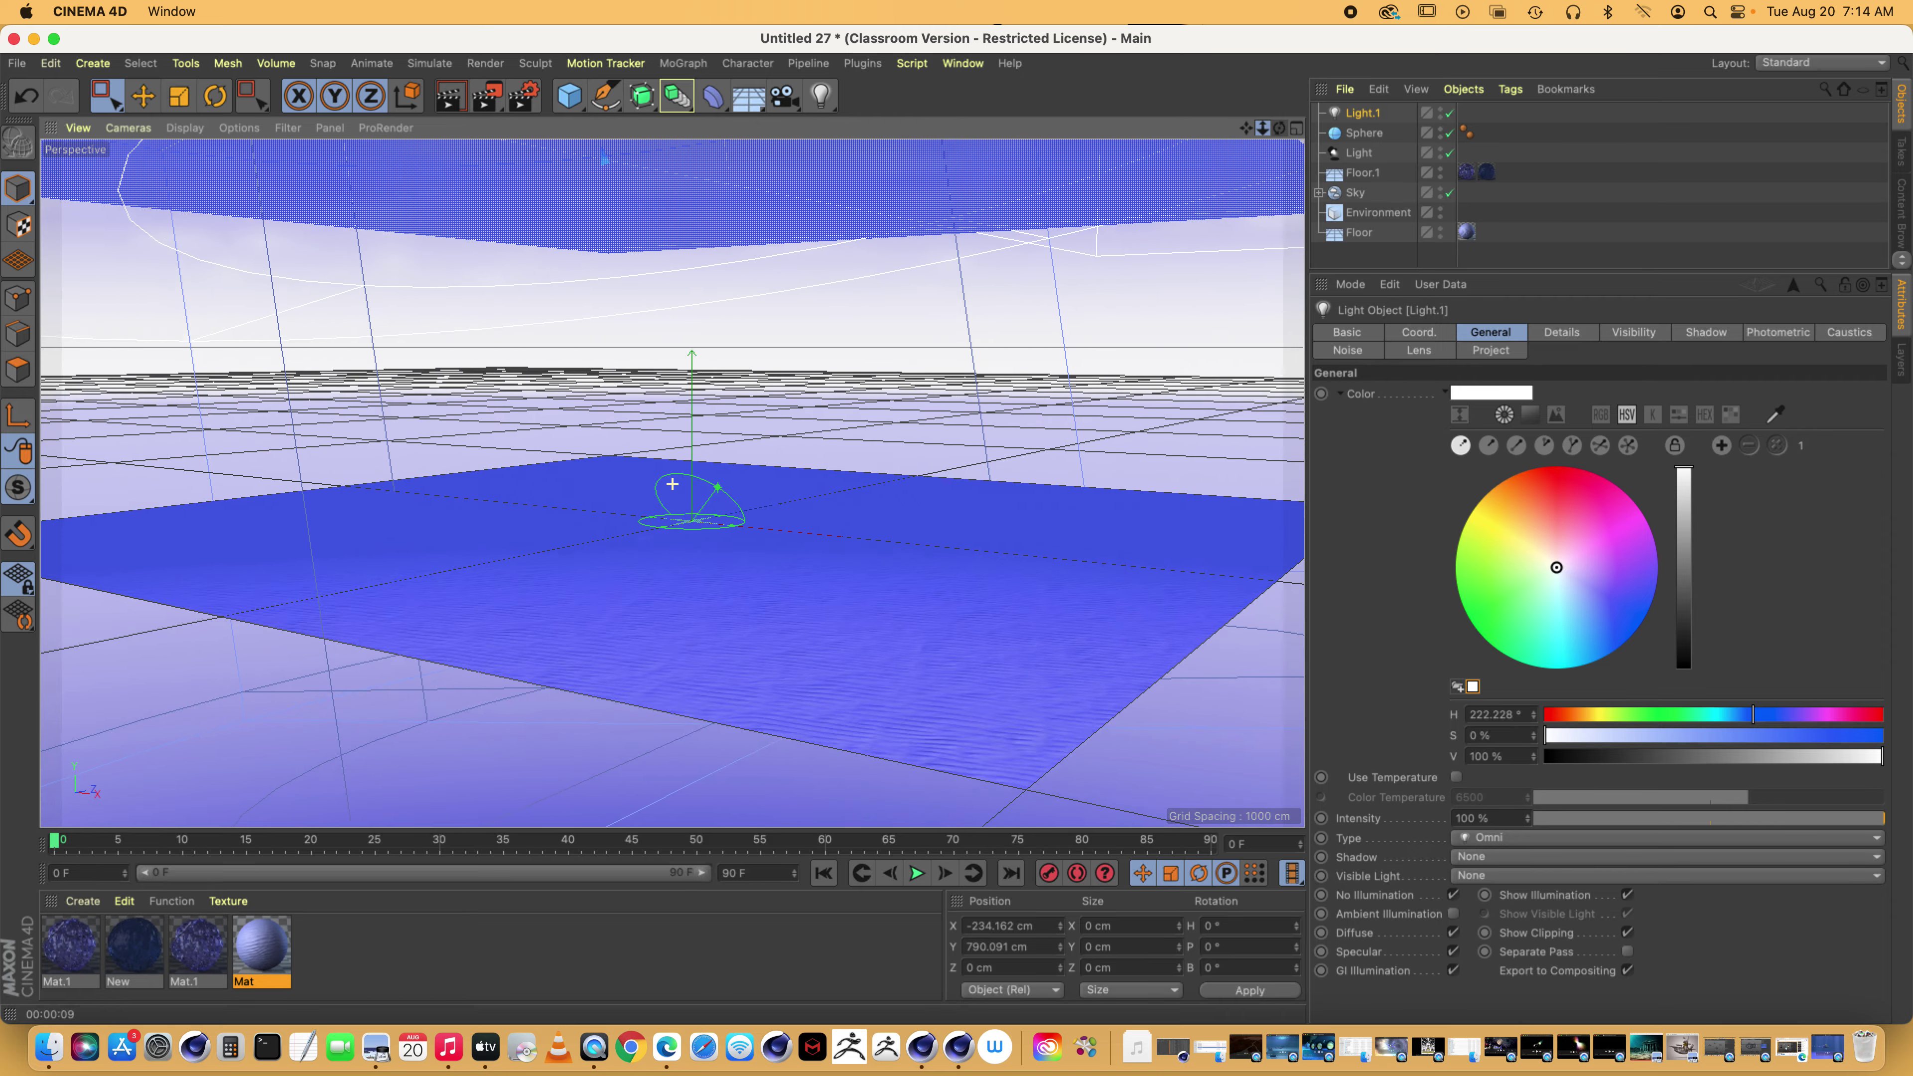
{"action": "left_click", "coordinate": [1363, 133]}
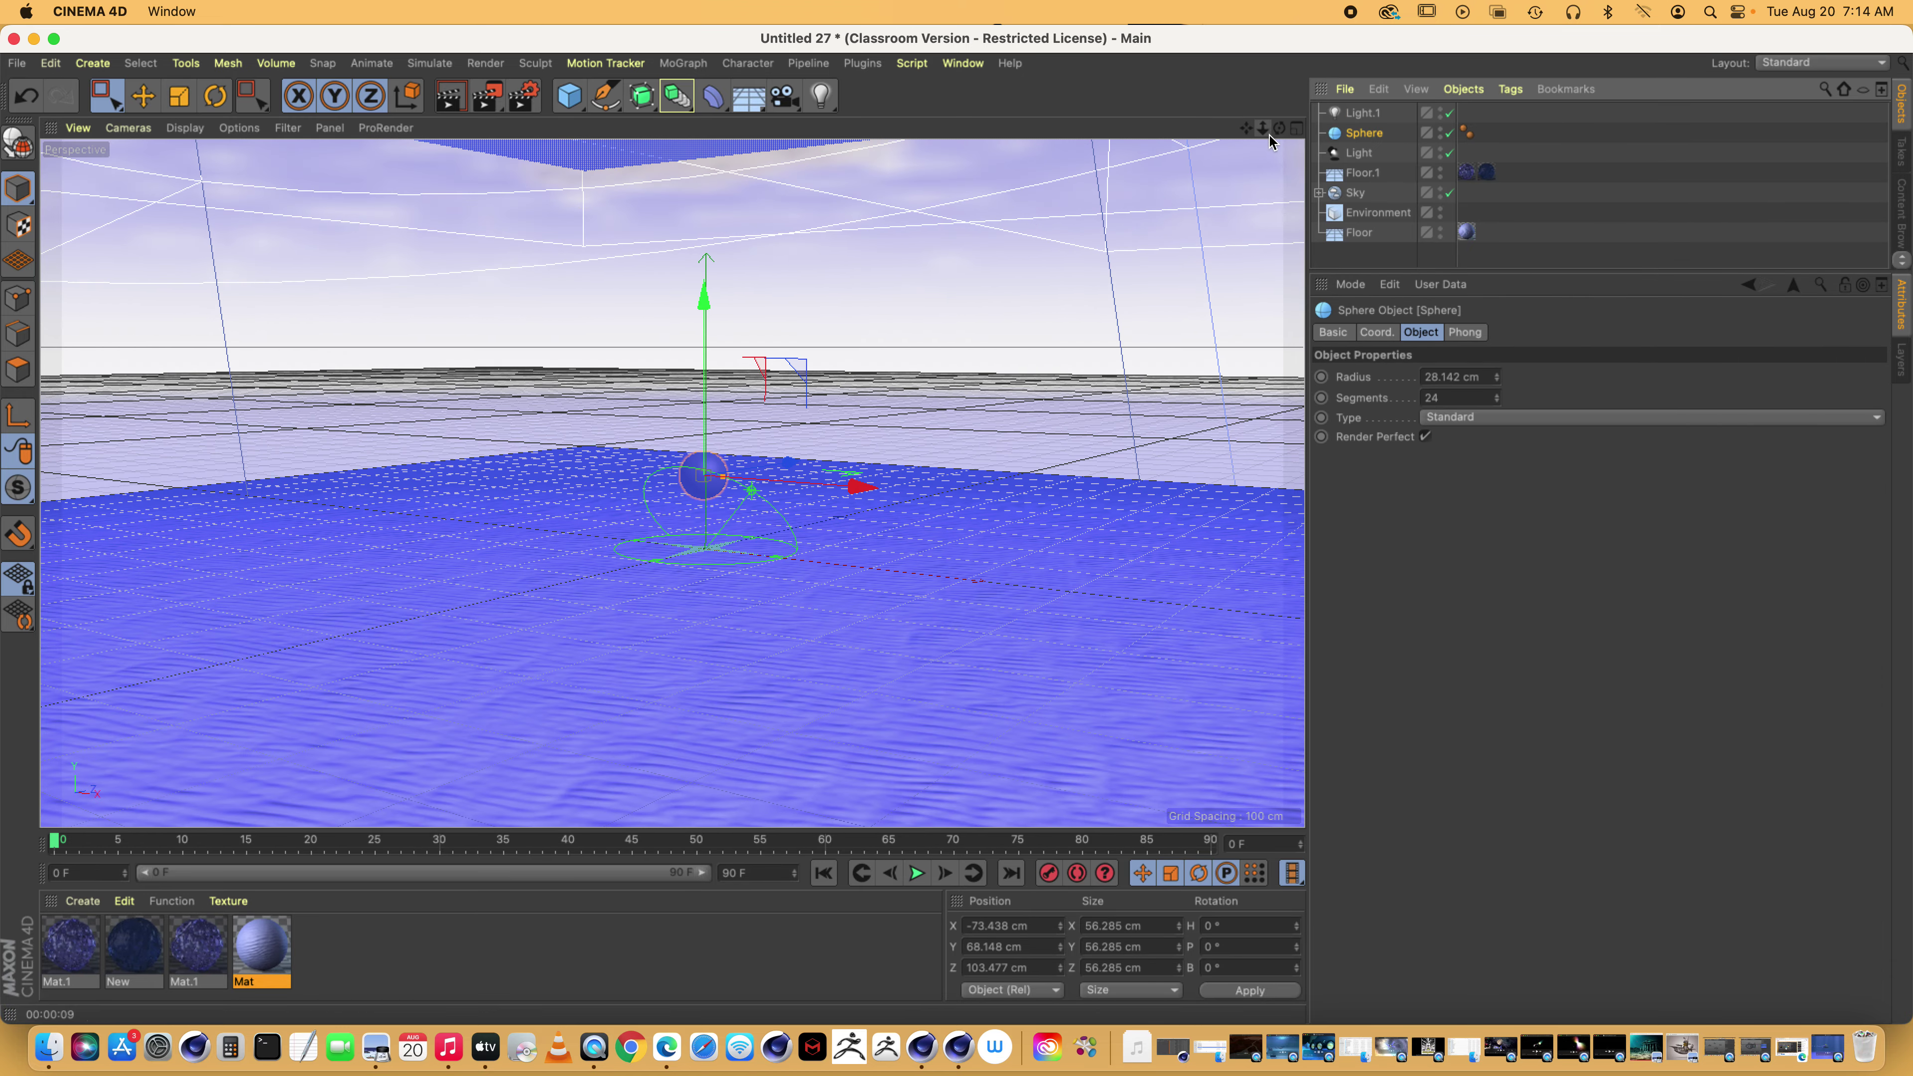
{"action": "left_click_drag", "start_coordinate": [780, 460], "coordinate": [675, 320]}
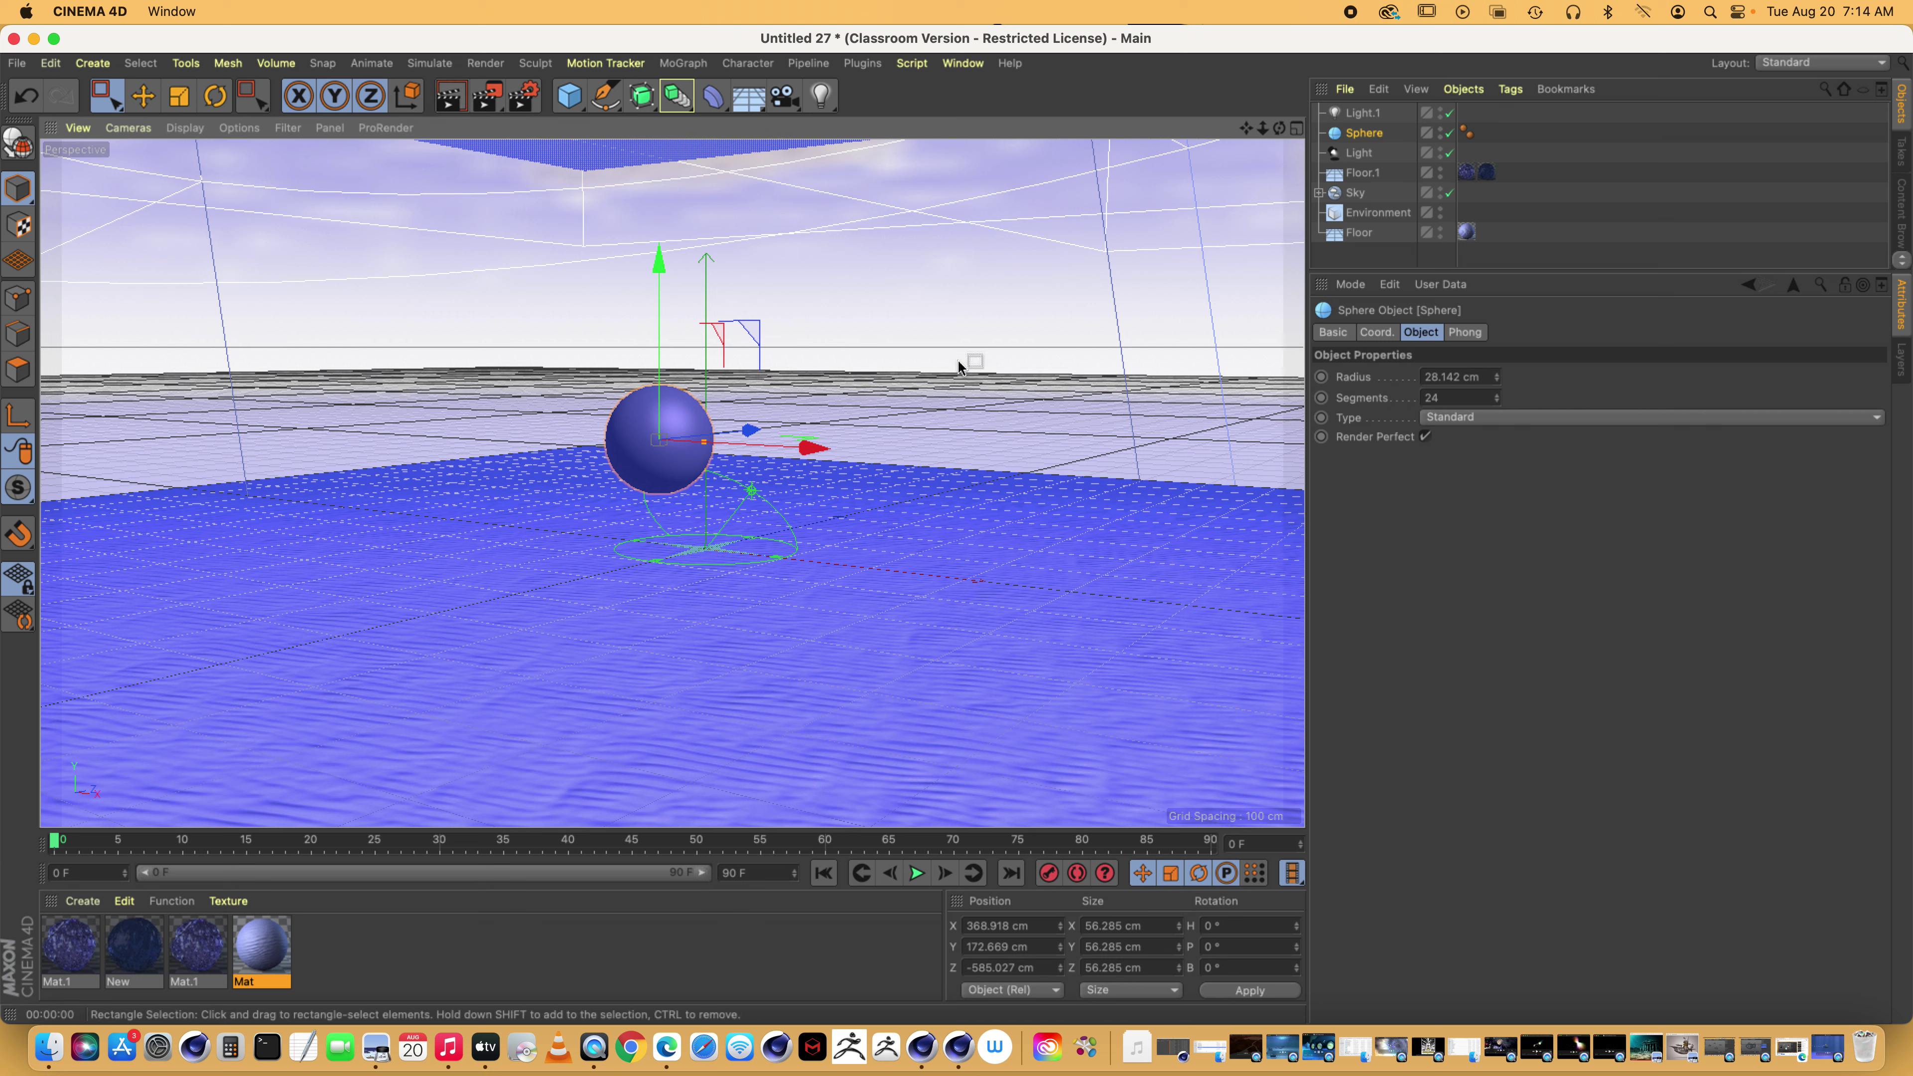
{"action": "key", "text": "super+r"}
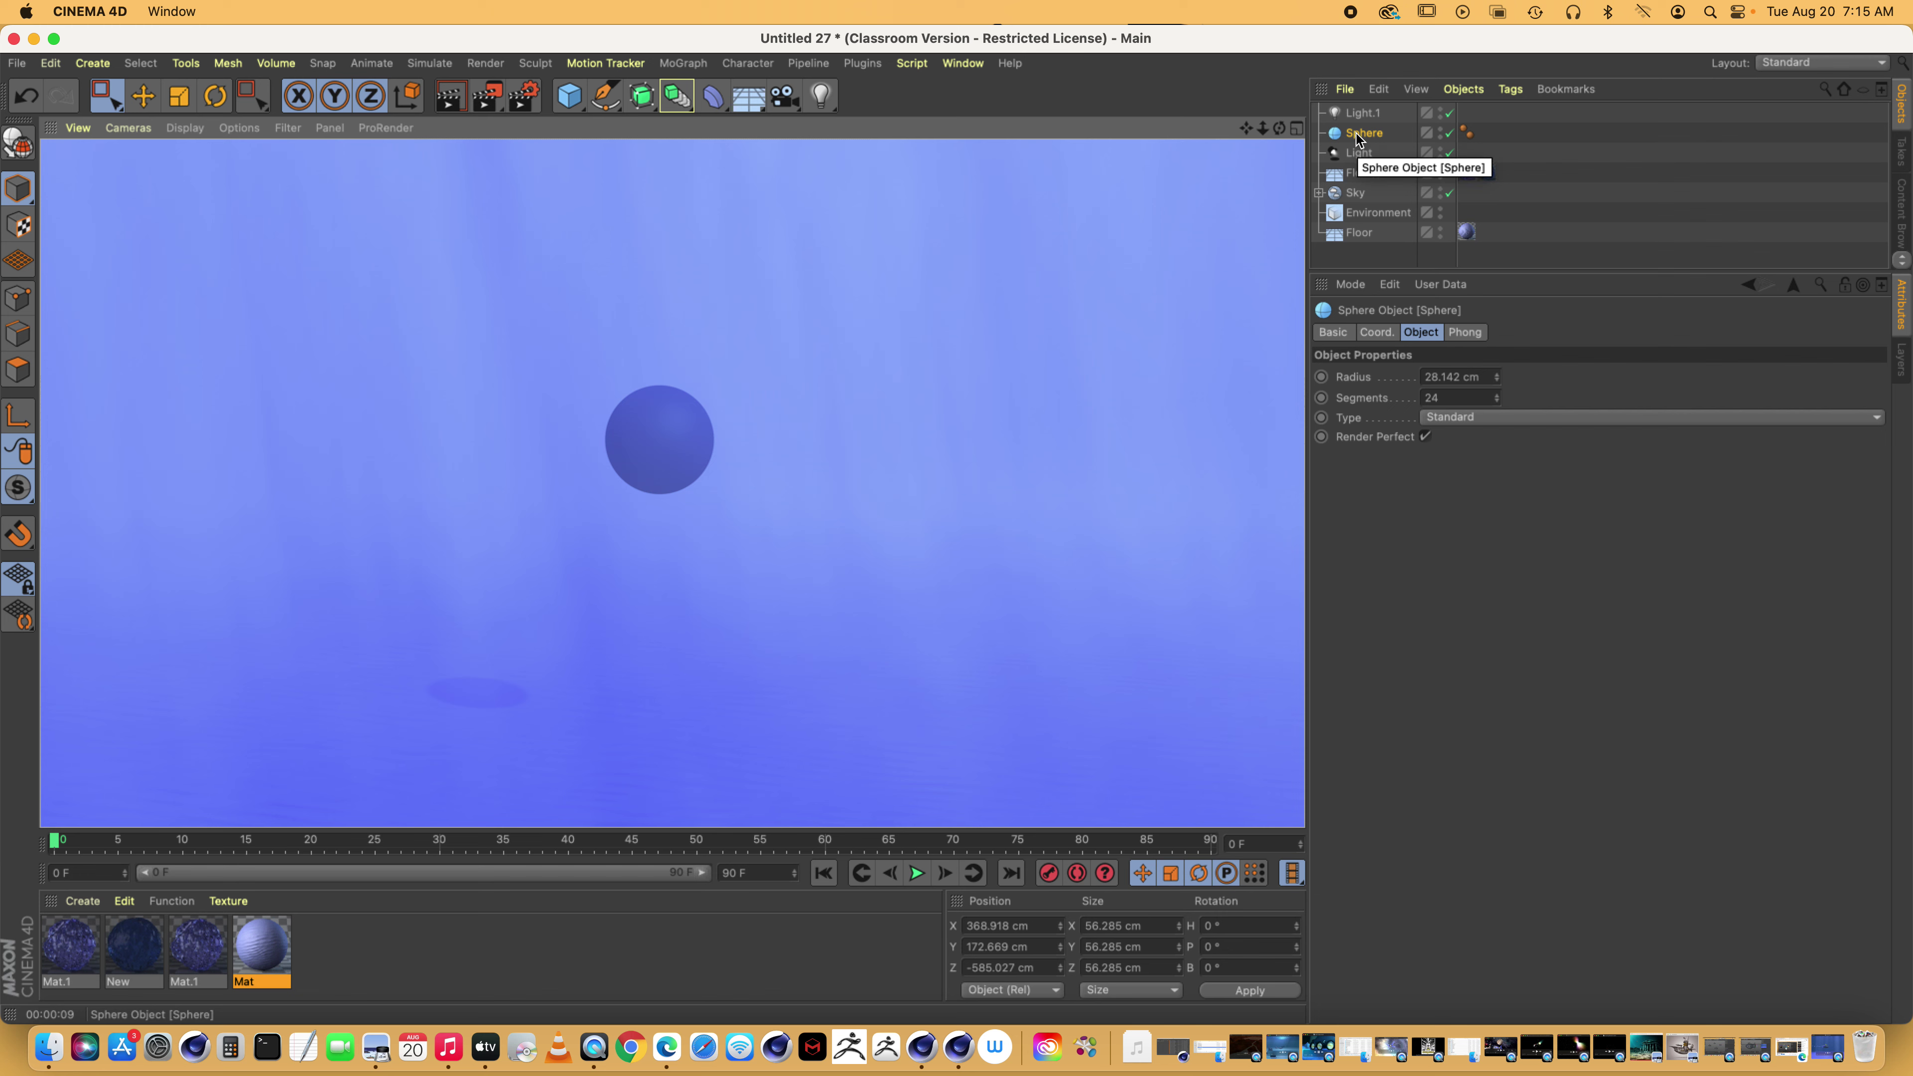
Set the noise of the volumetric Light to a visibility scale of 500, 500 and 2000 cm and an illumination scale of 100
{"action": "left_click", "coordinate": [1357, 152]}
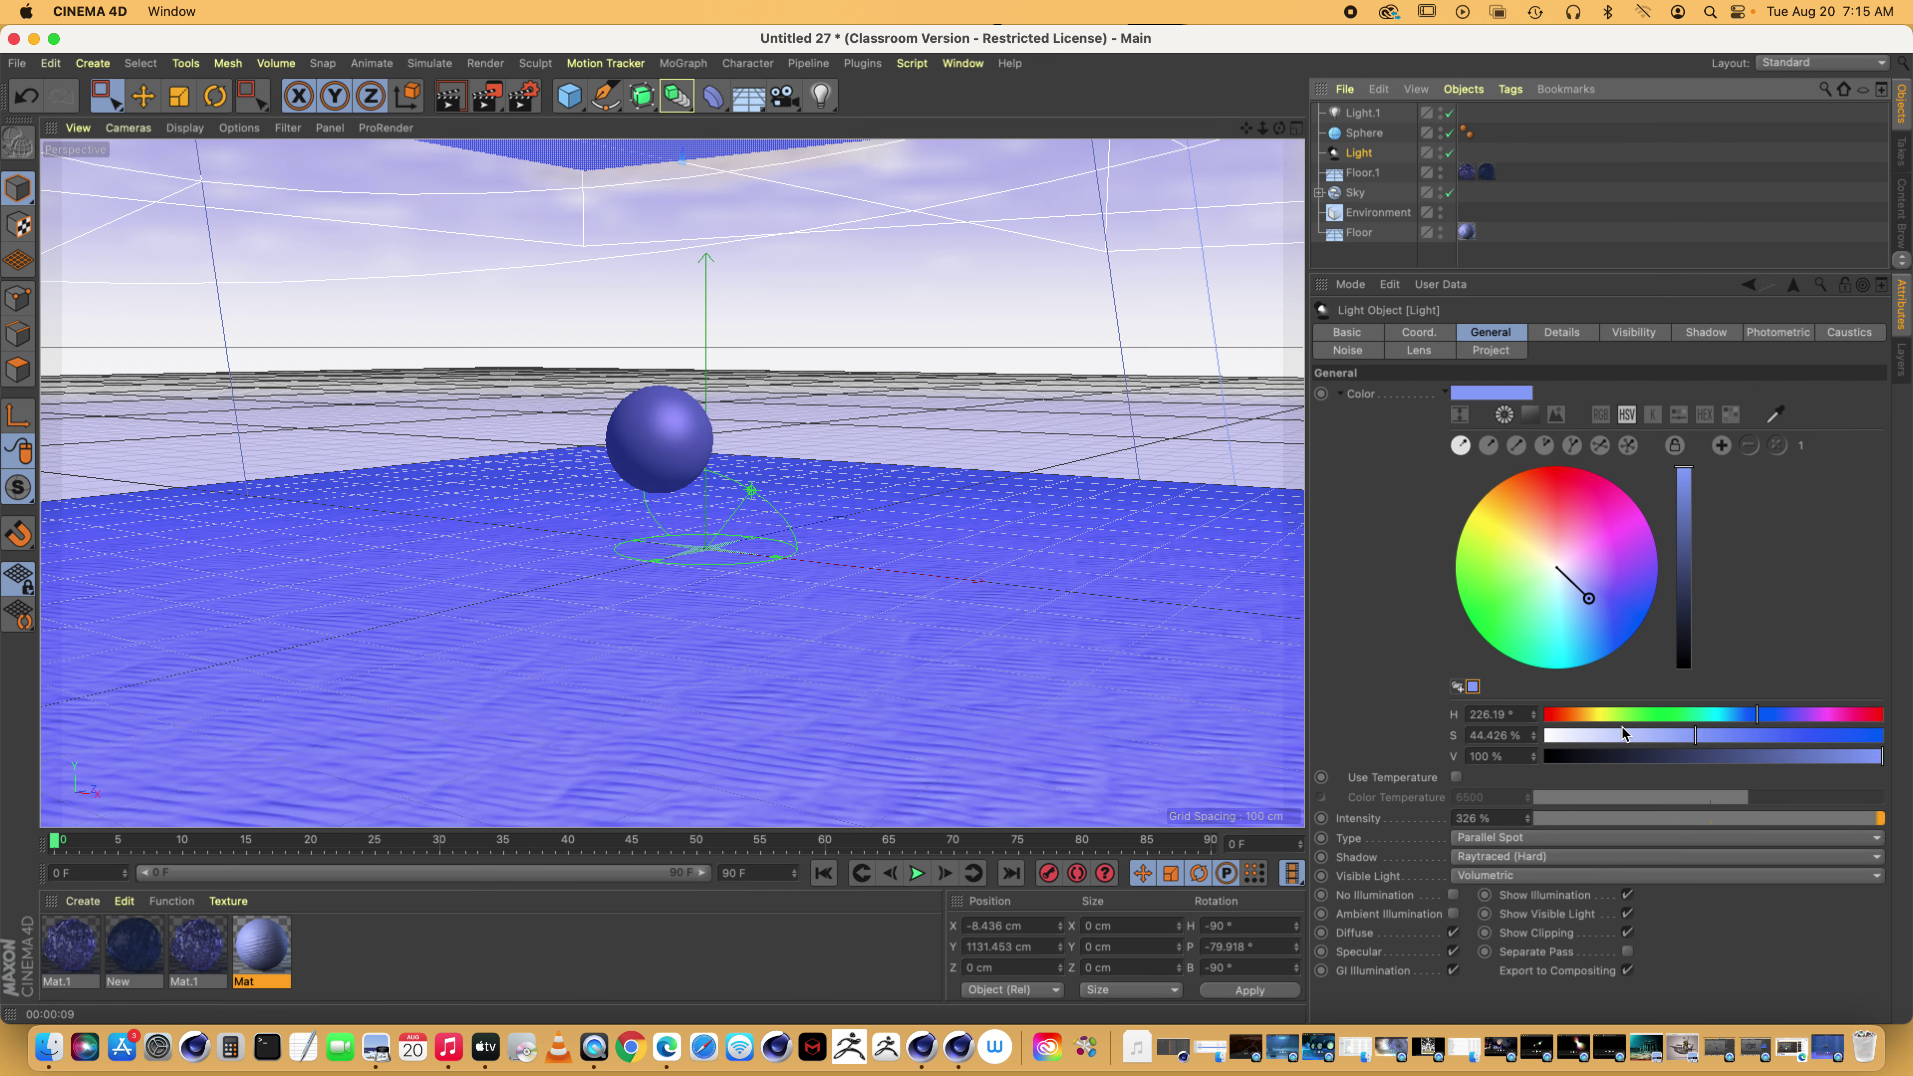
{"action": "left_click", "coordinate": [1340, 351]}
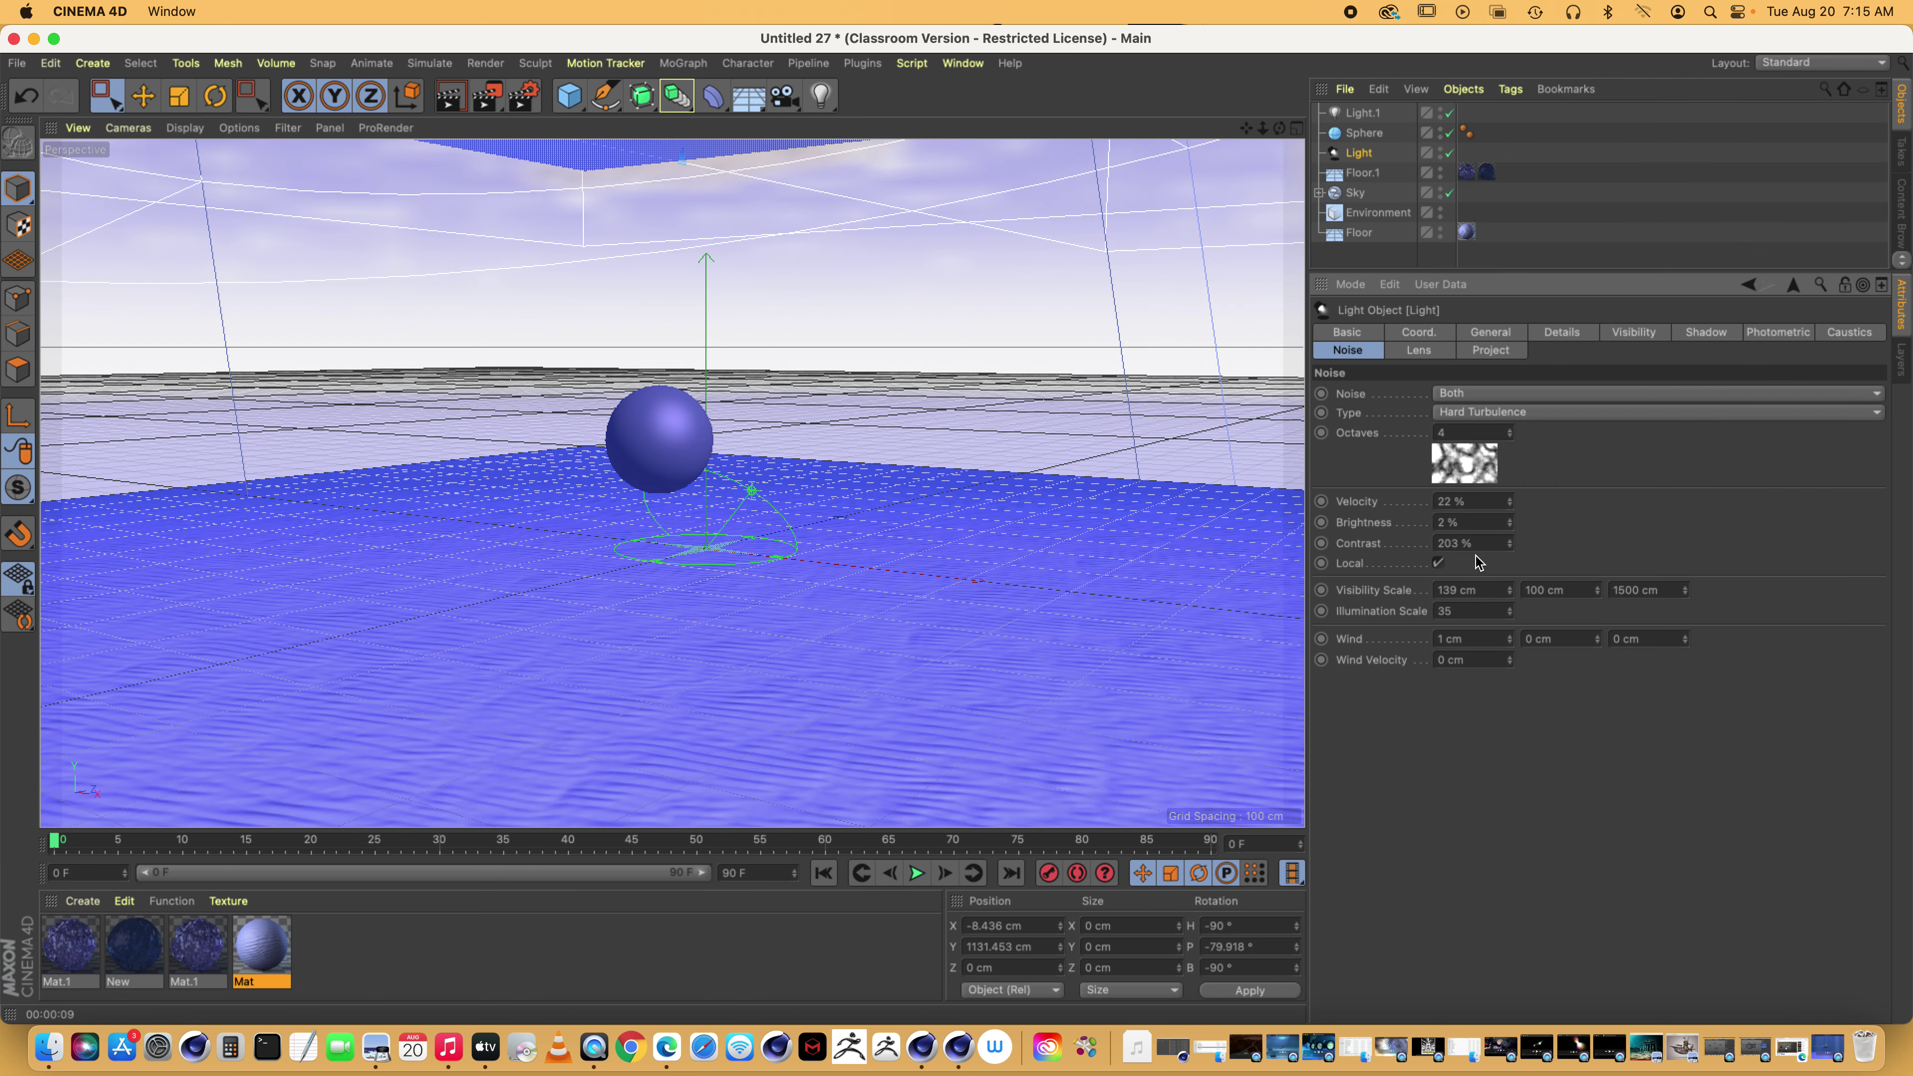
{"action": "left_click", "coordinate": [1579, 593]}
{"action": "type", "text": "500"}
{"action": "left_click", "coordinate": [1473, 589]}
{"action": "type", "text": "50"}
{"action": "left_click", "coordinate": [1661, 590]}
{"action": "type", "text": "2000"}
{"action": "key", "text": "Tab"}
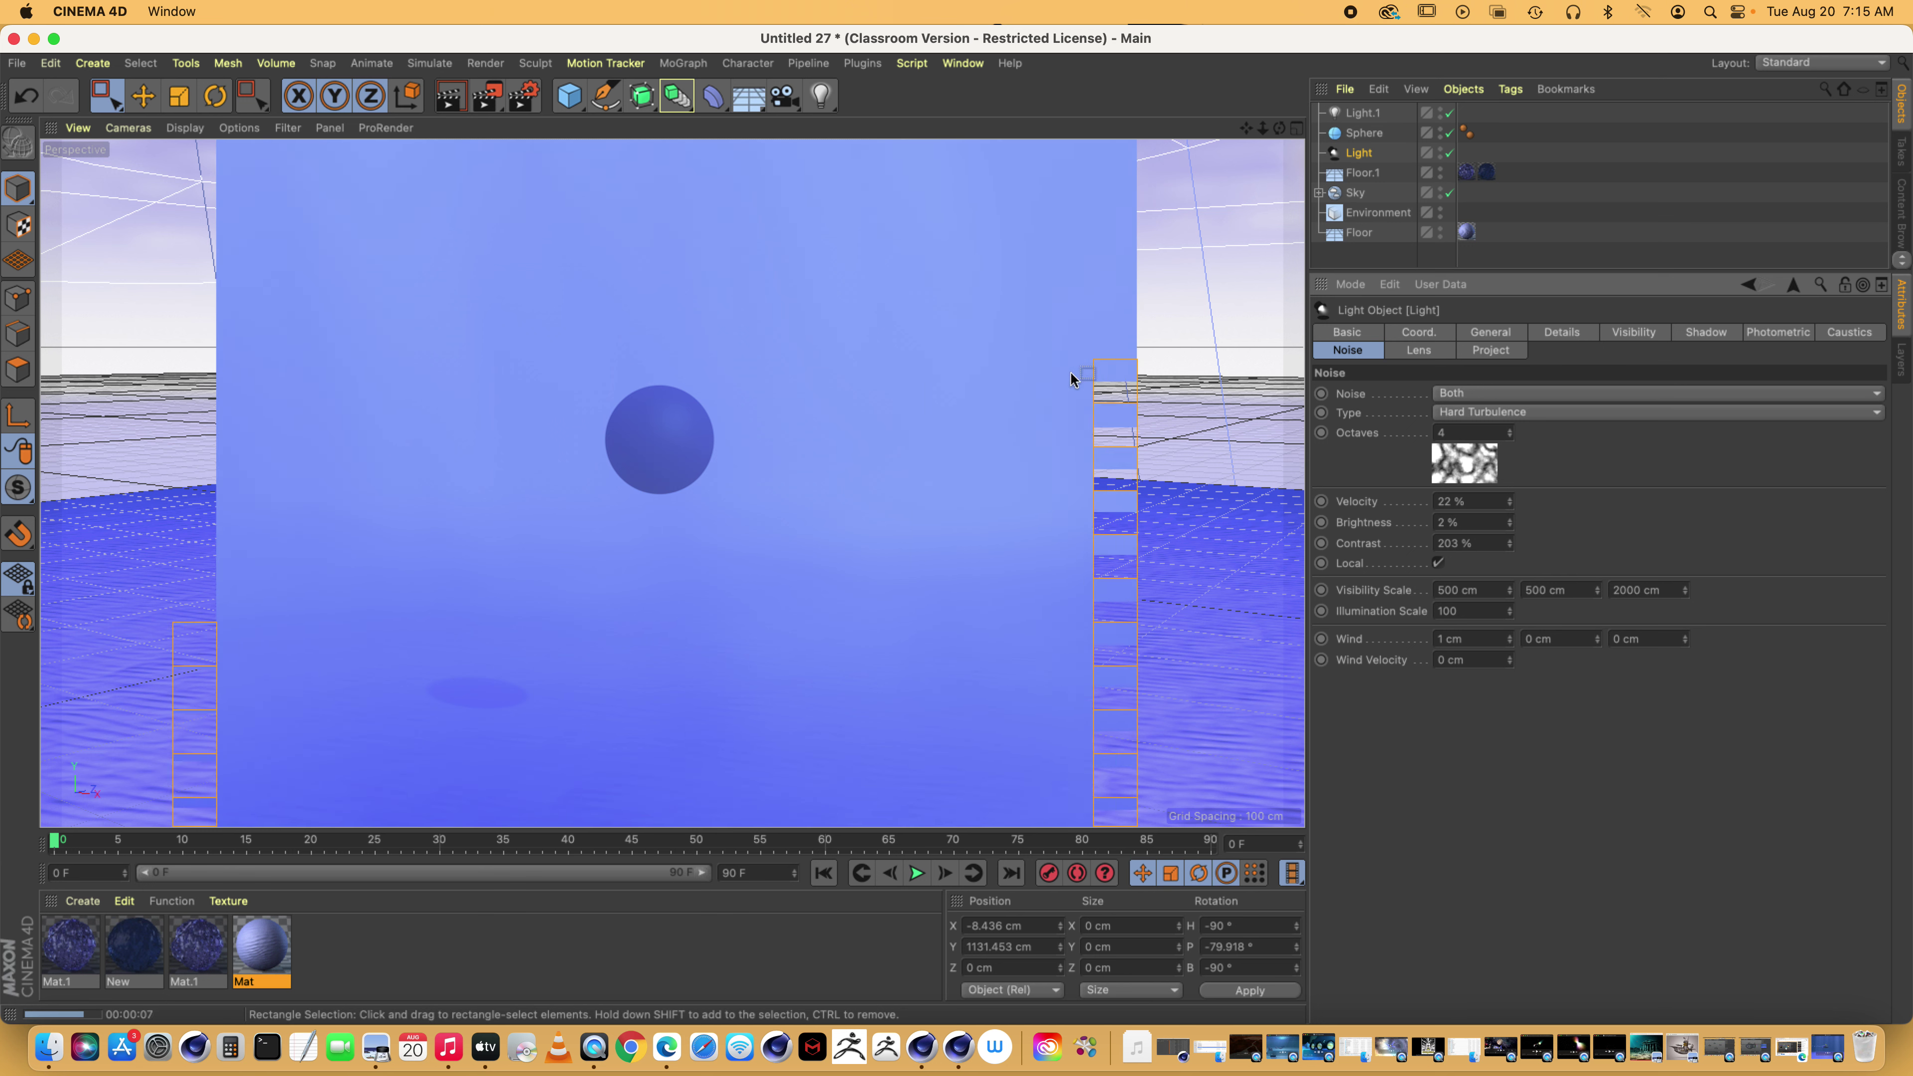
Set the first two noise visibility scale values of the Light to 200 cm each and render the view
{"action": "left_click", "coordinate": [1429, 590]}
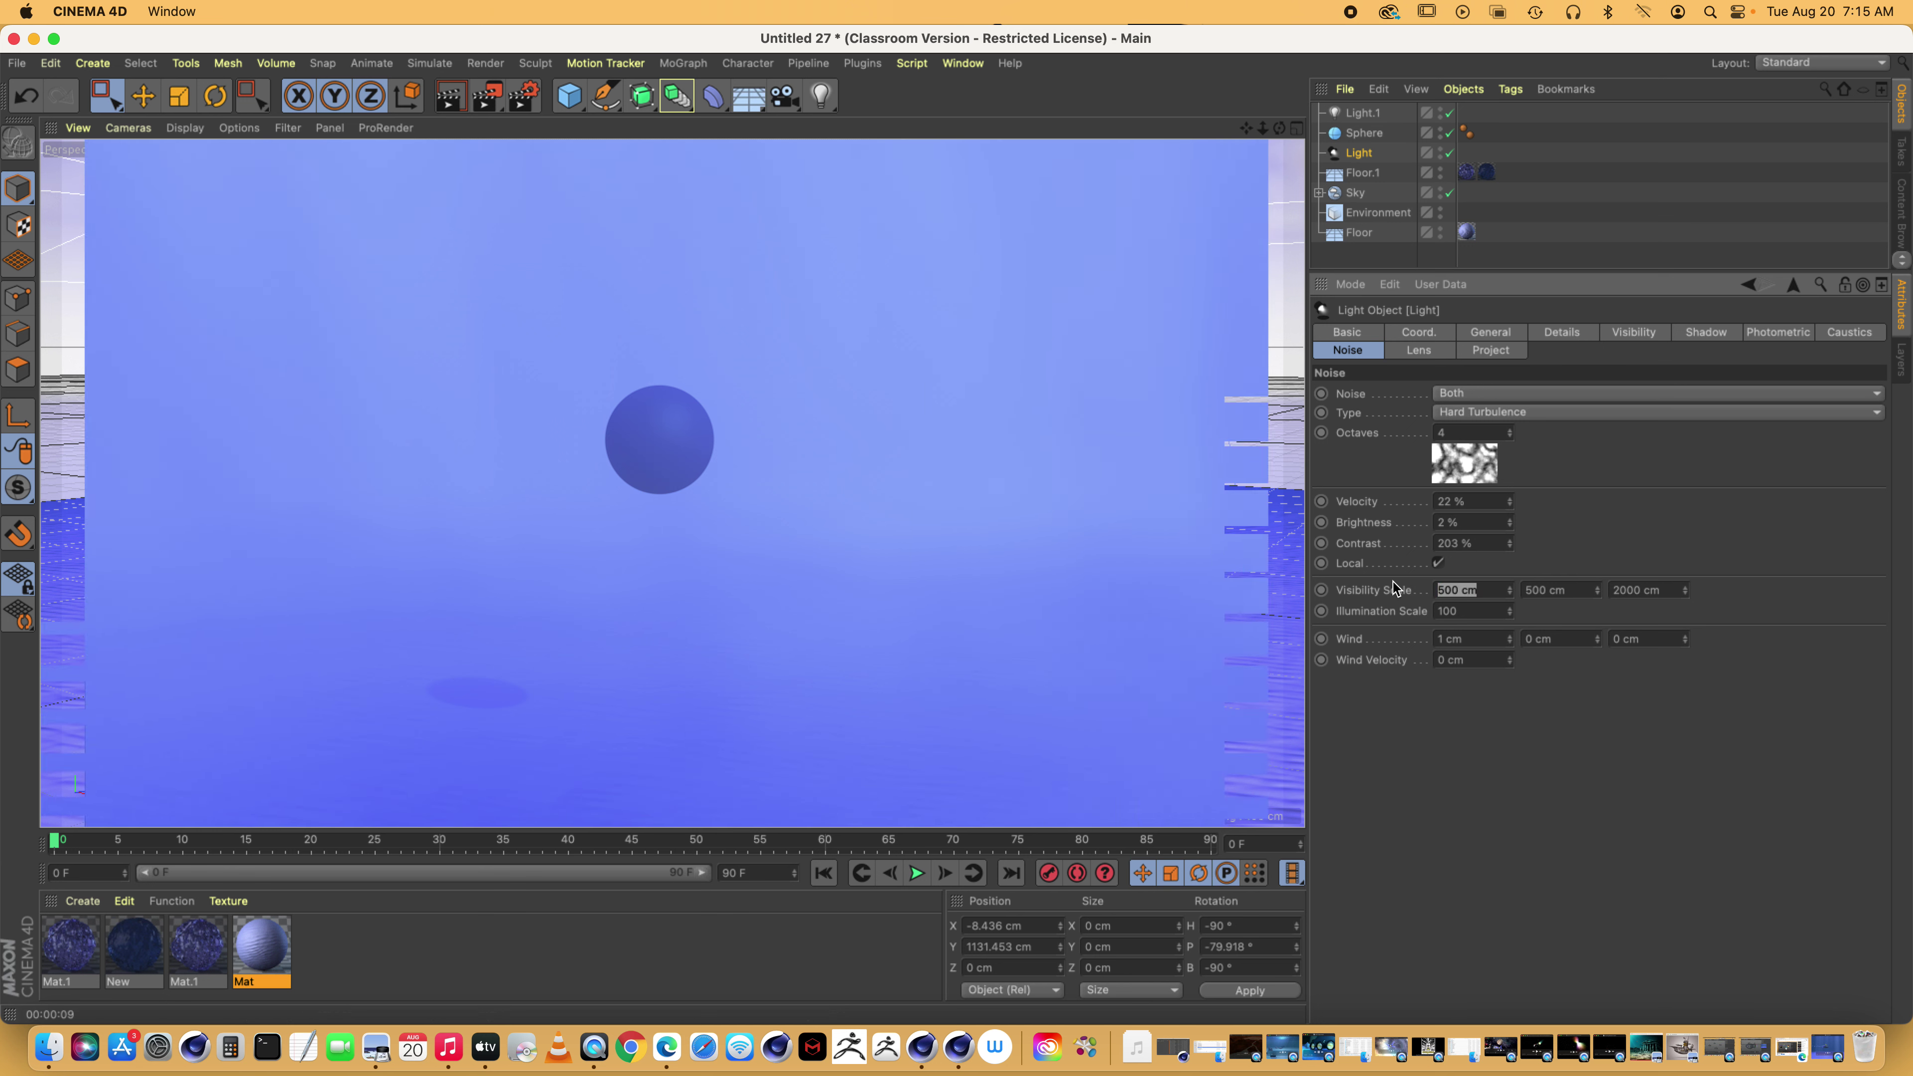
{"action": "type", "text": "200"}
{"action": "key", "text": "Return"}
{"action": "key", "text": "Tab"}
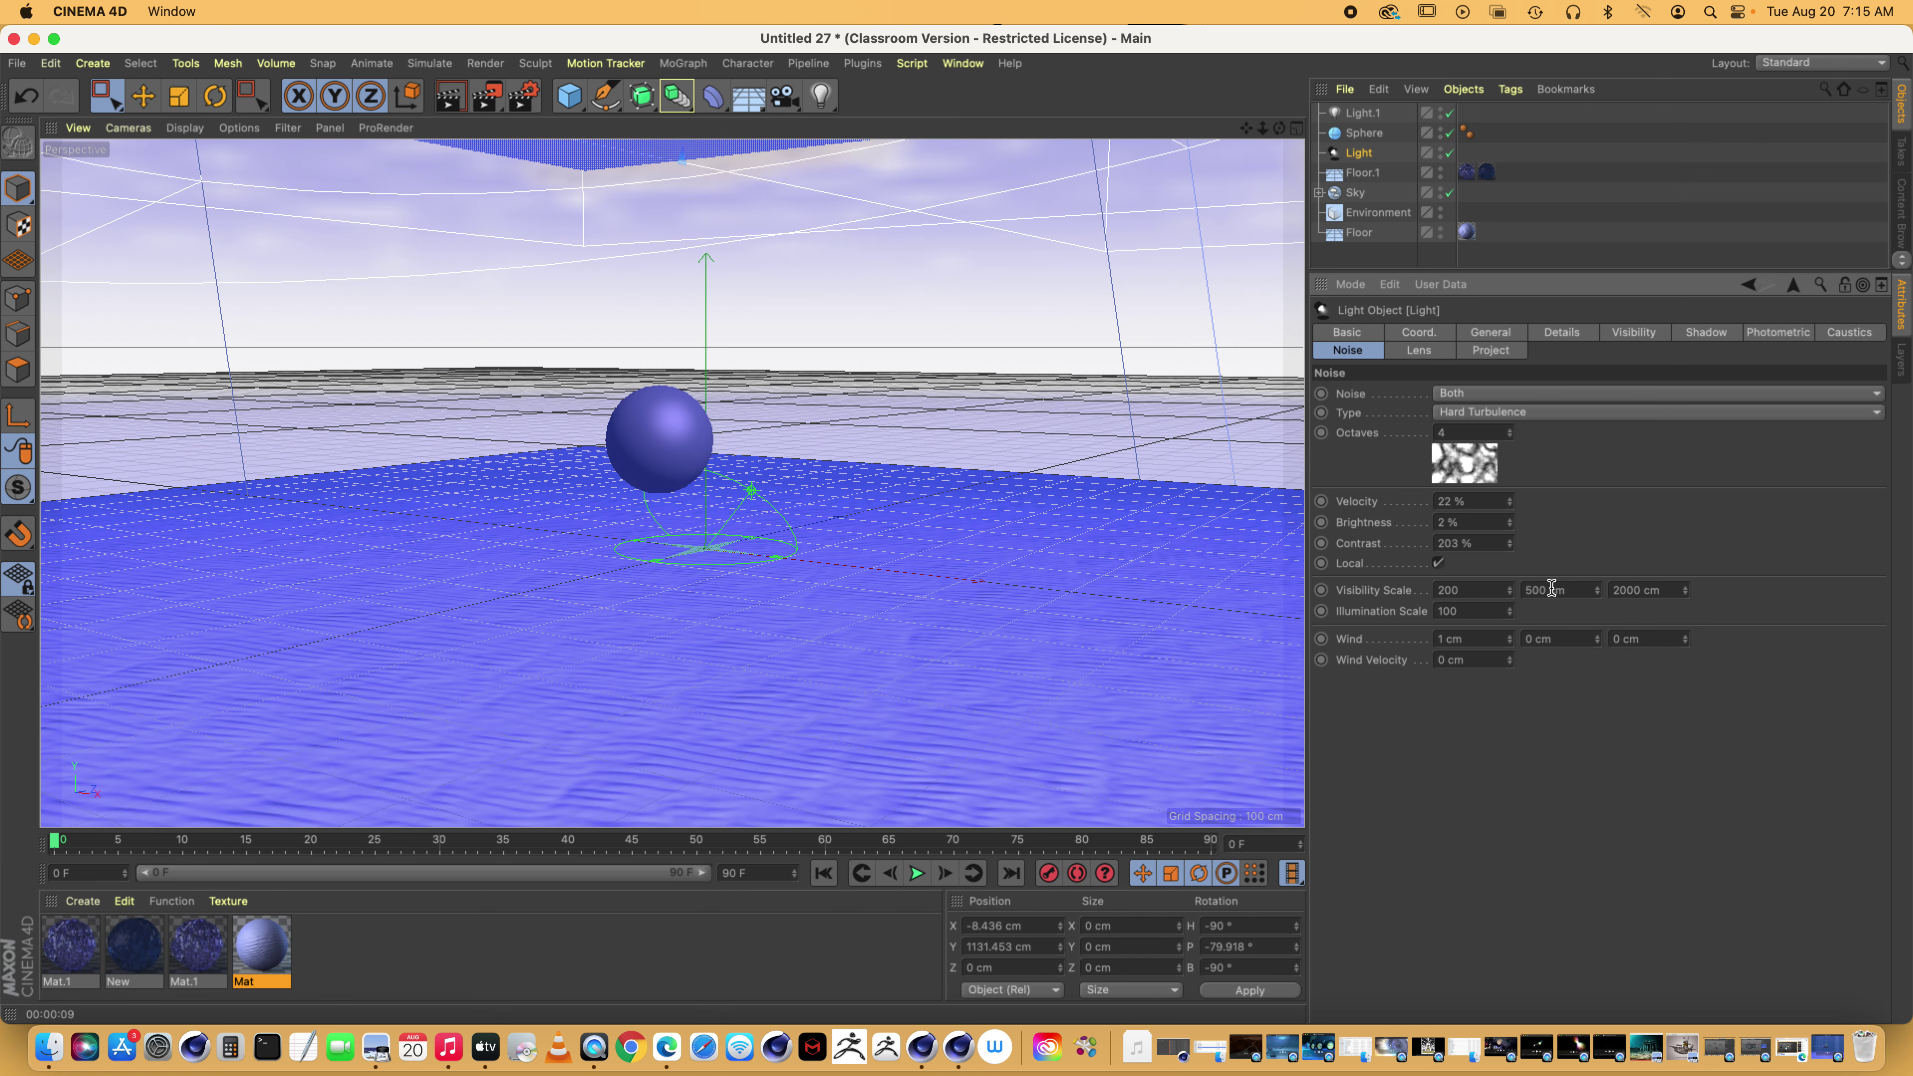
{"action": "type", "text": "200"}
{"action": "key", "text": "Return"}
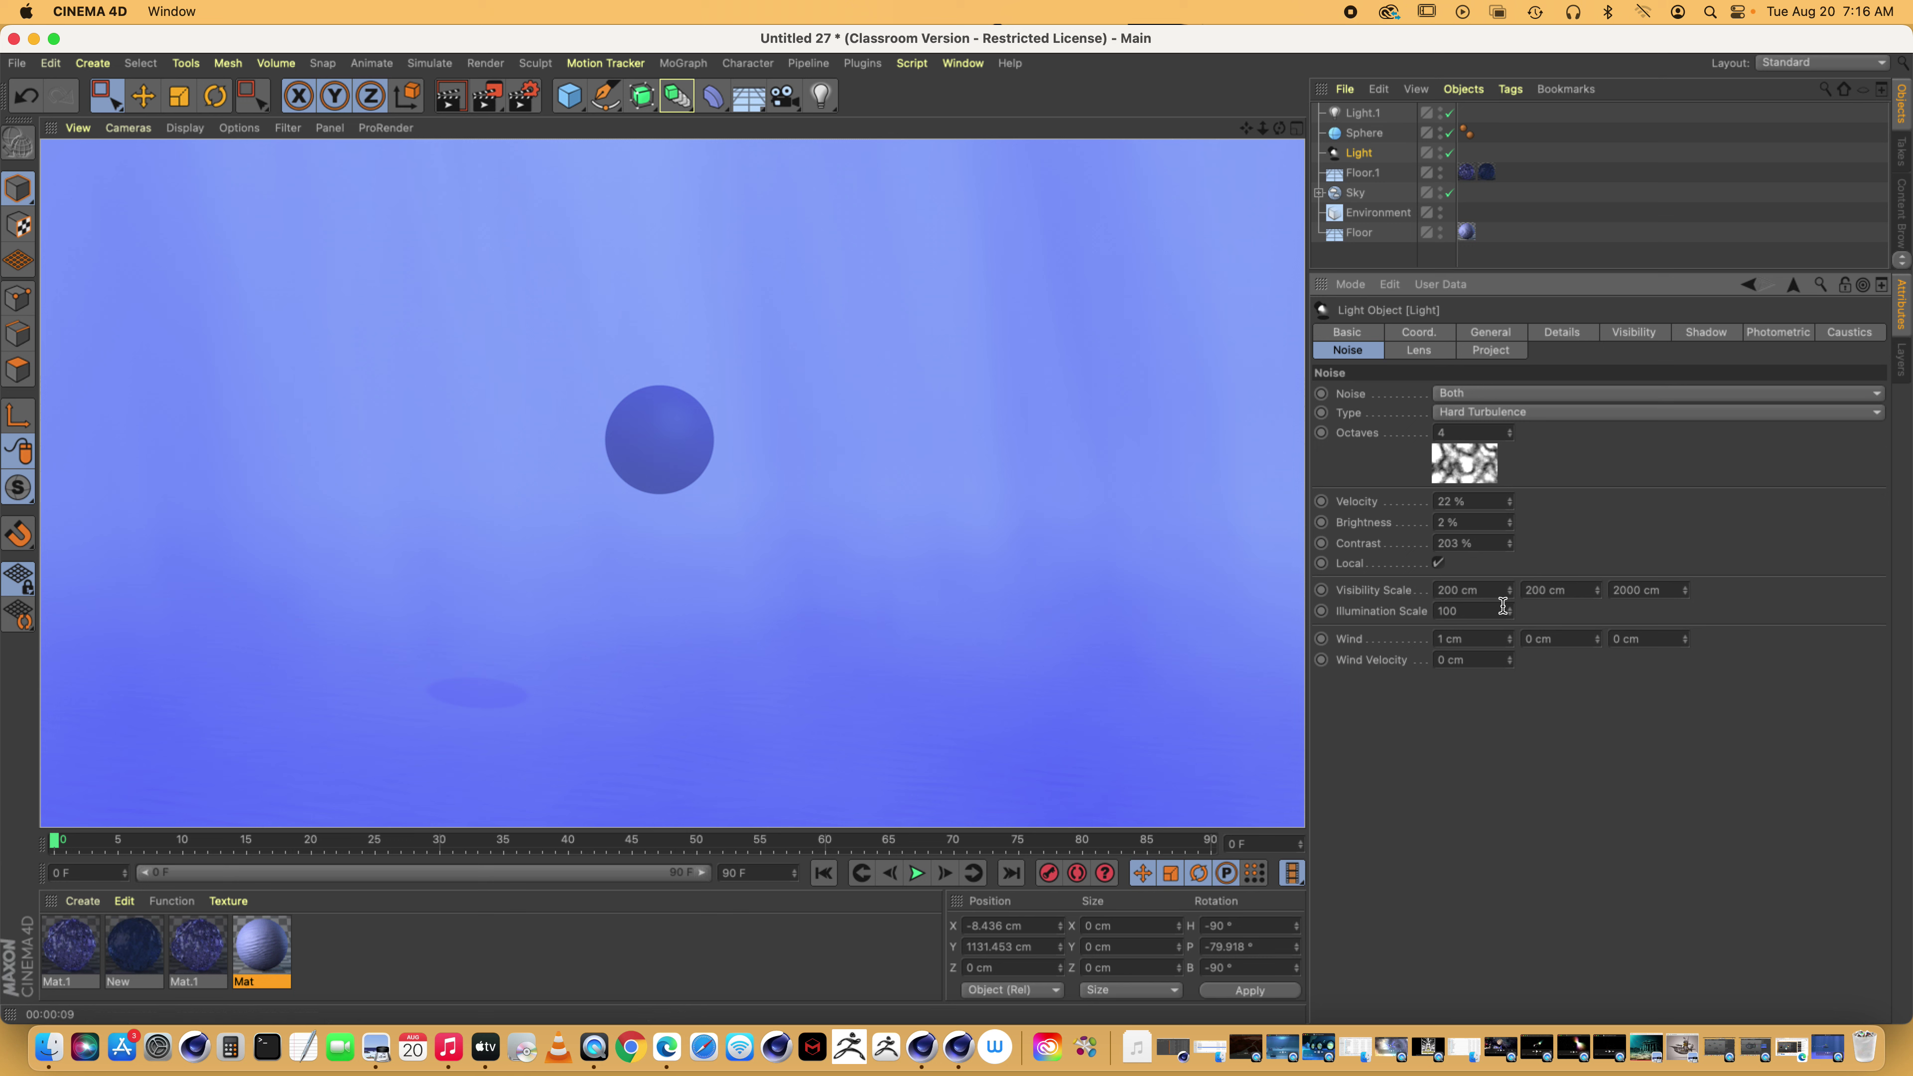
Set the intensity of the volumetric Light to 450 % and render the view
{"action": "left_click", "coordinate": [1505, 333]}
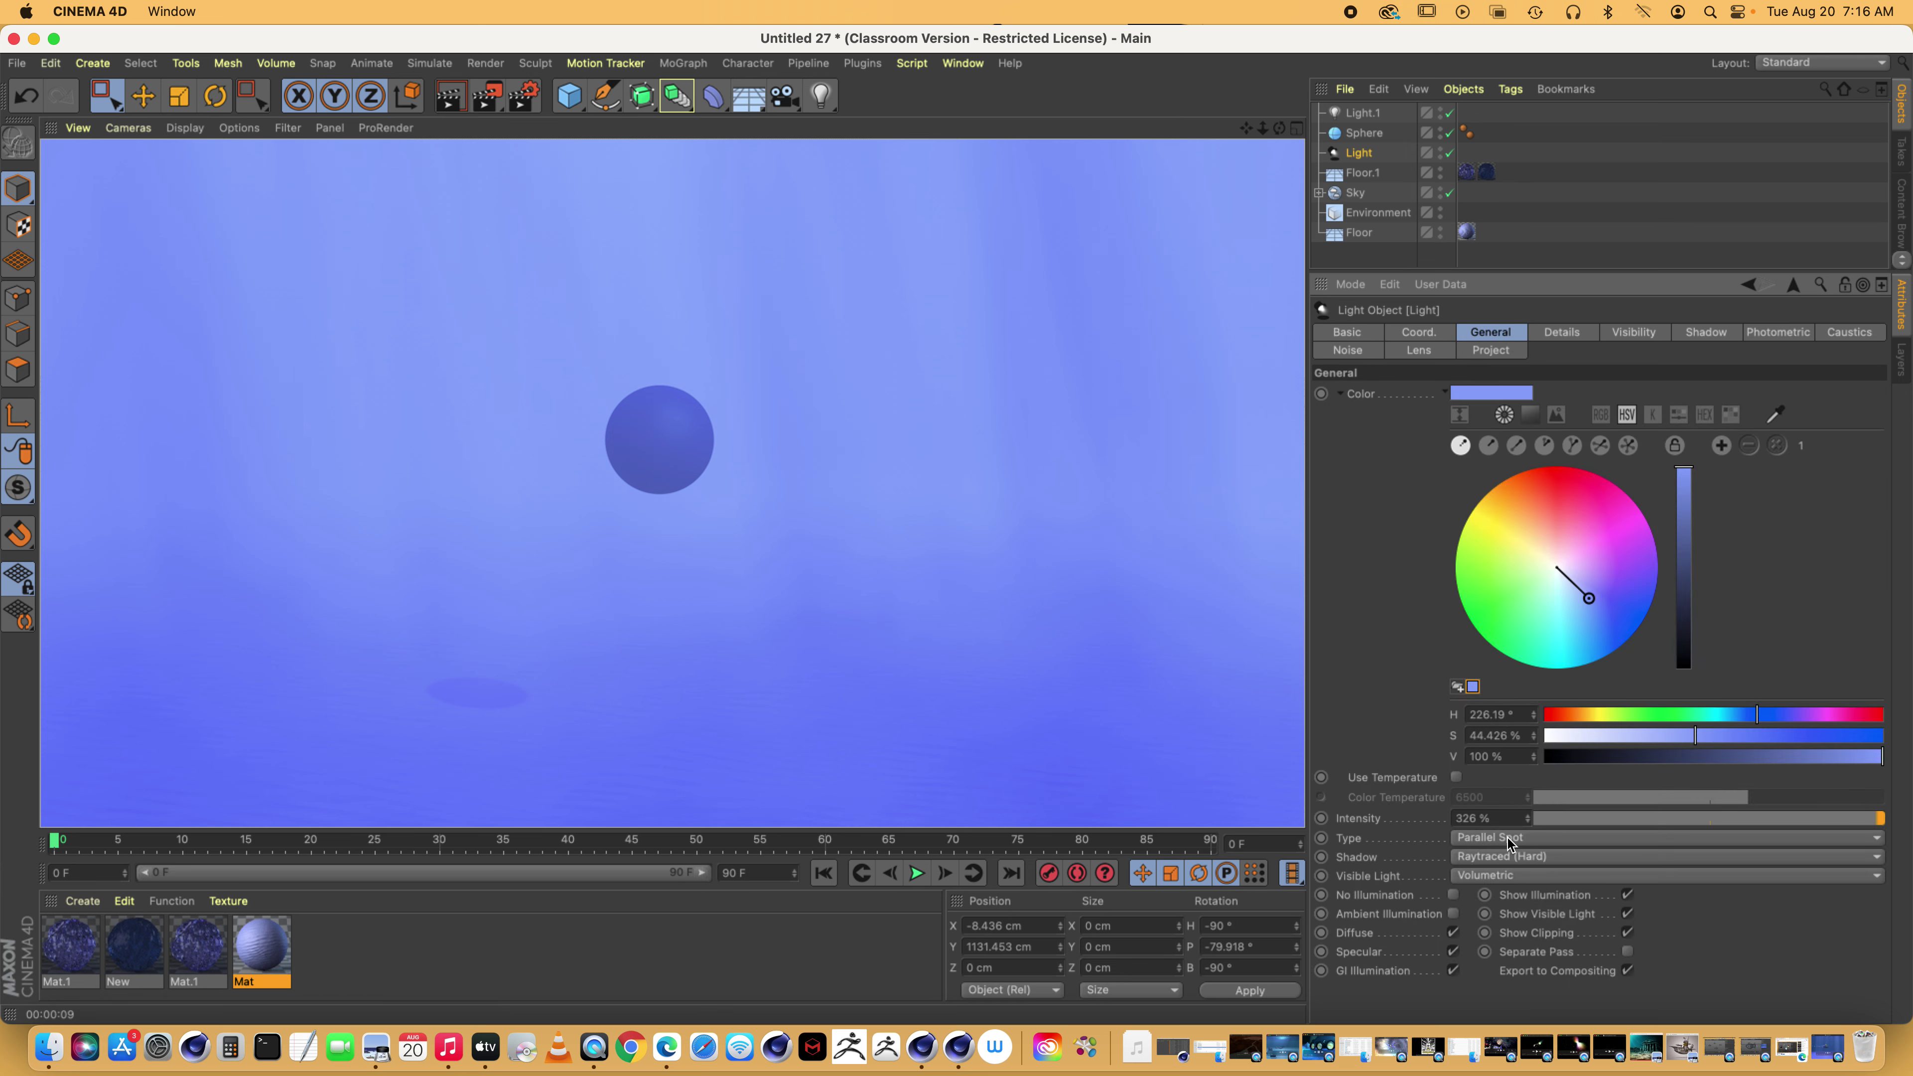
{"action": "left_click", "coordinate": [1502, 818]}
{"action": "type", "text": "450"}
{"action": "key", "text": "Return"}
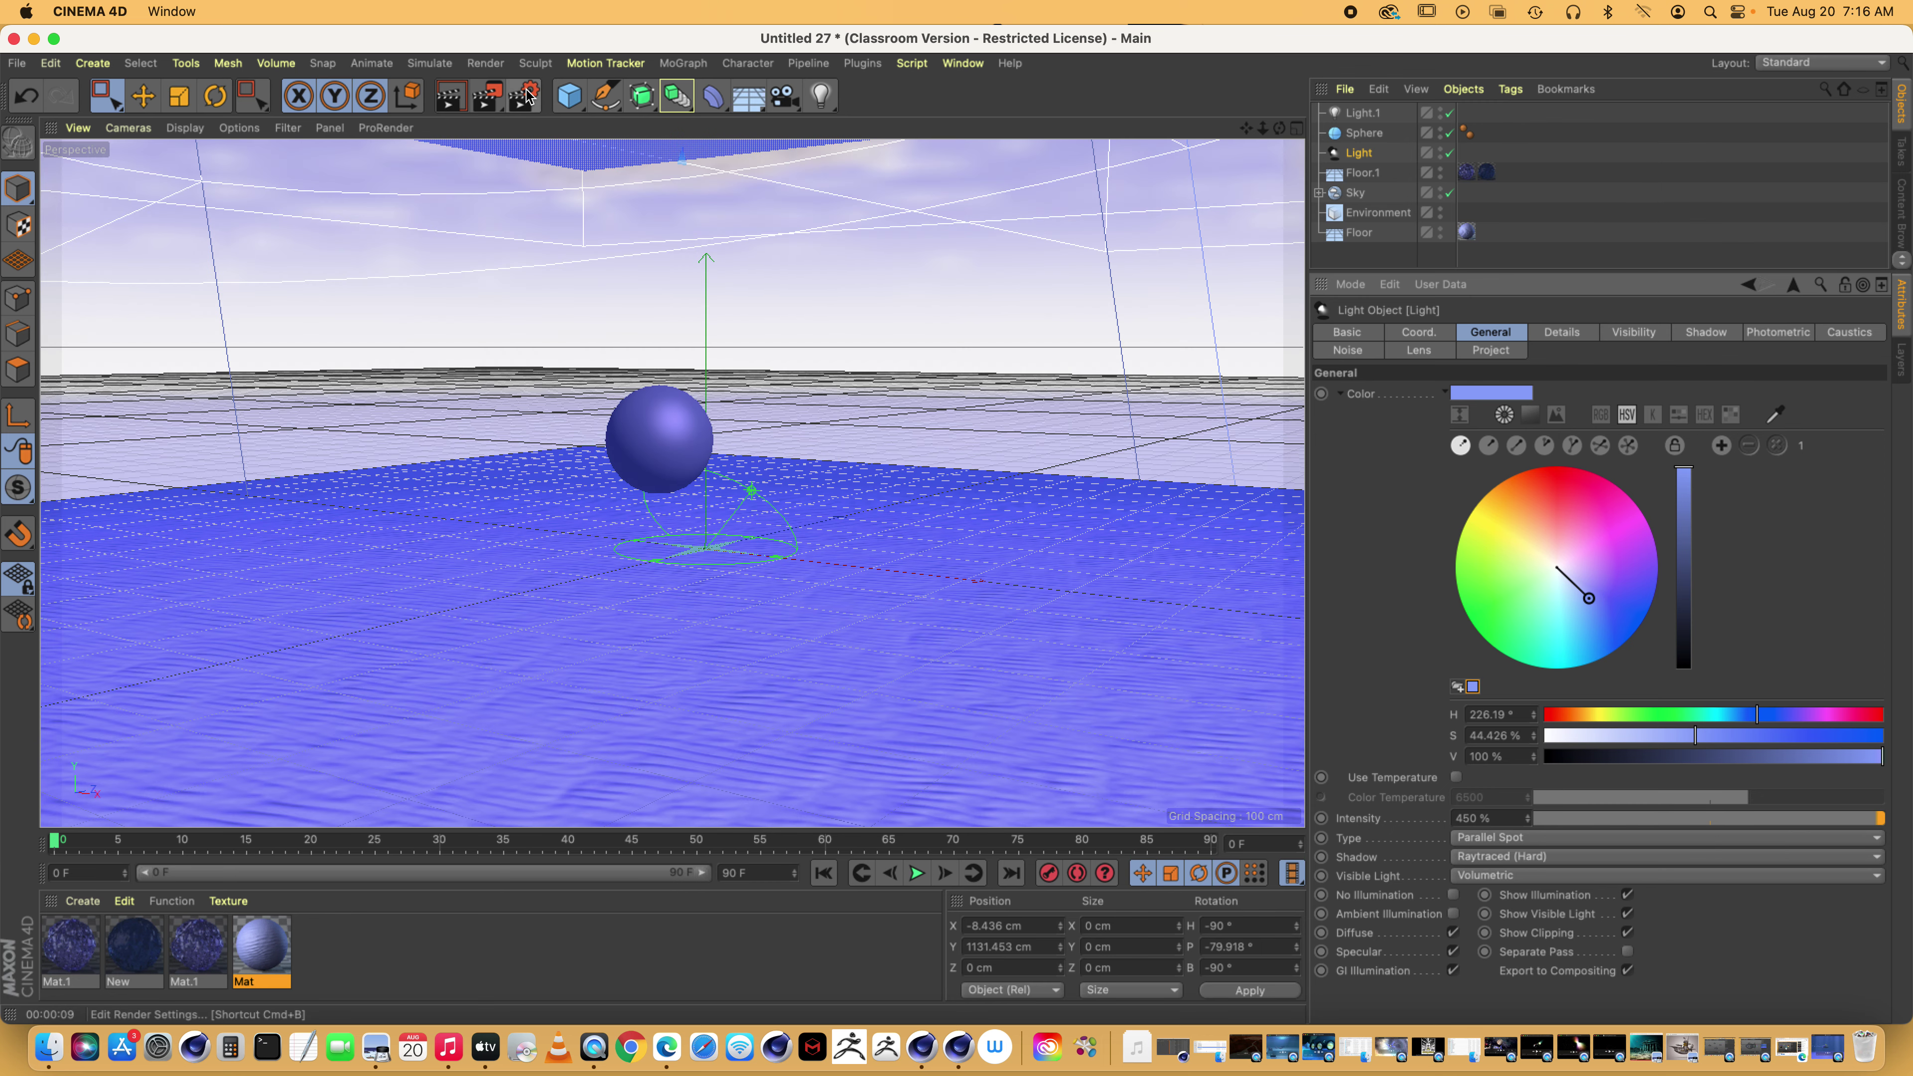
{"action": "left_click", "coordinate": [448, 105]}
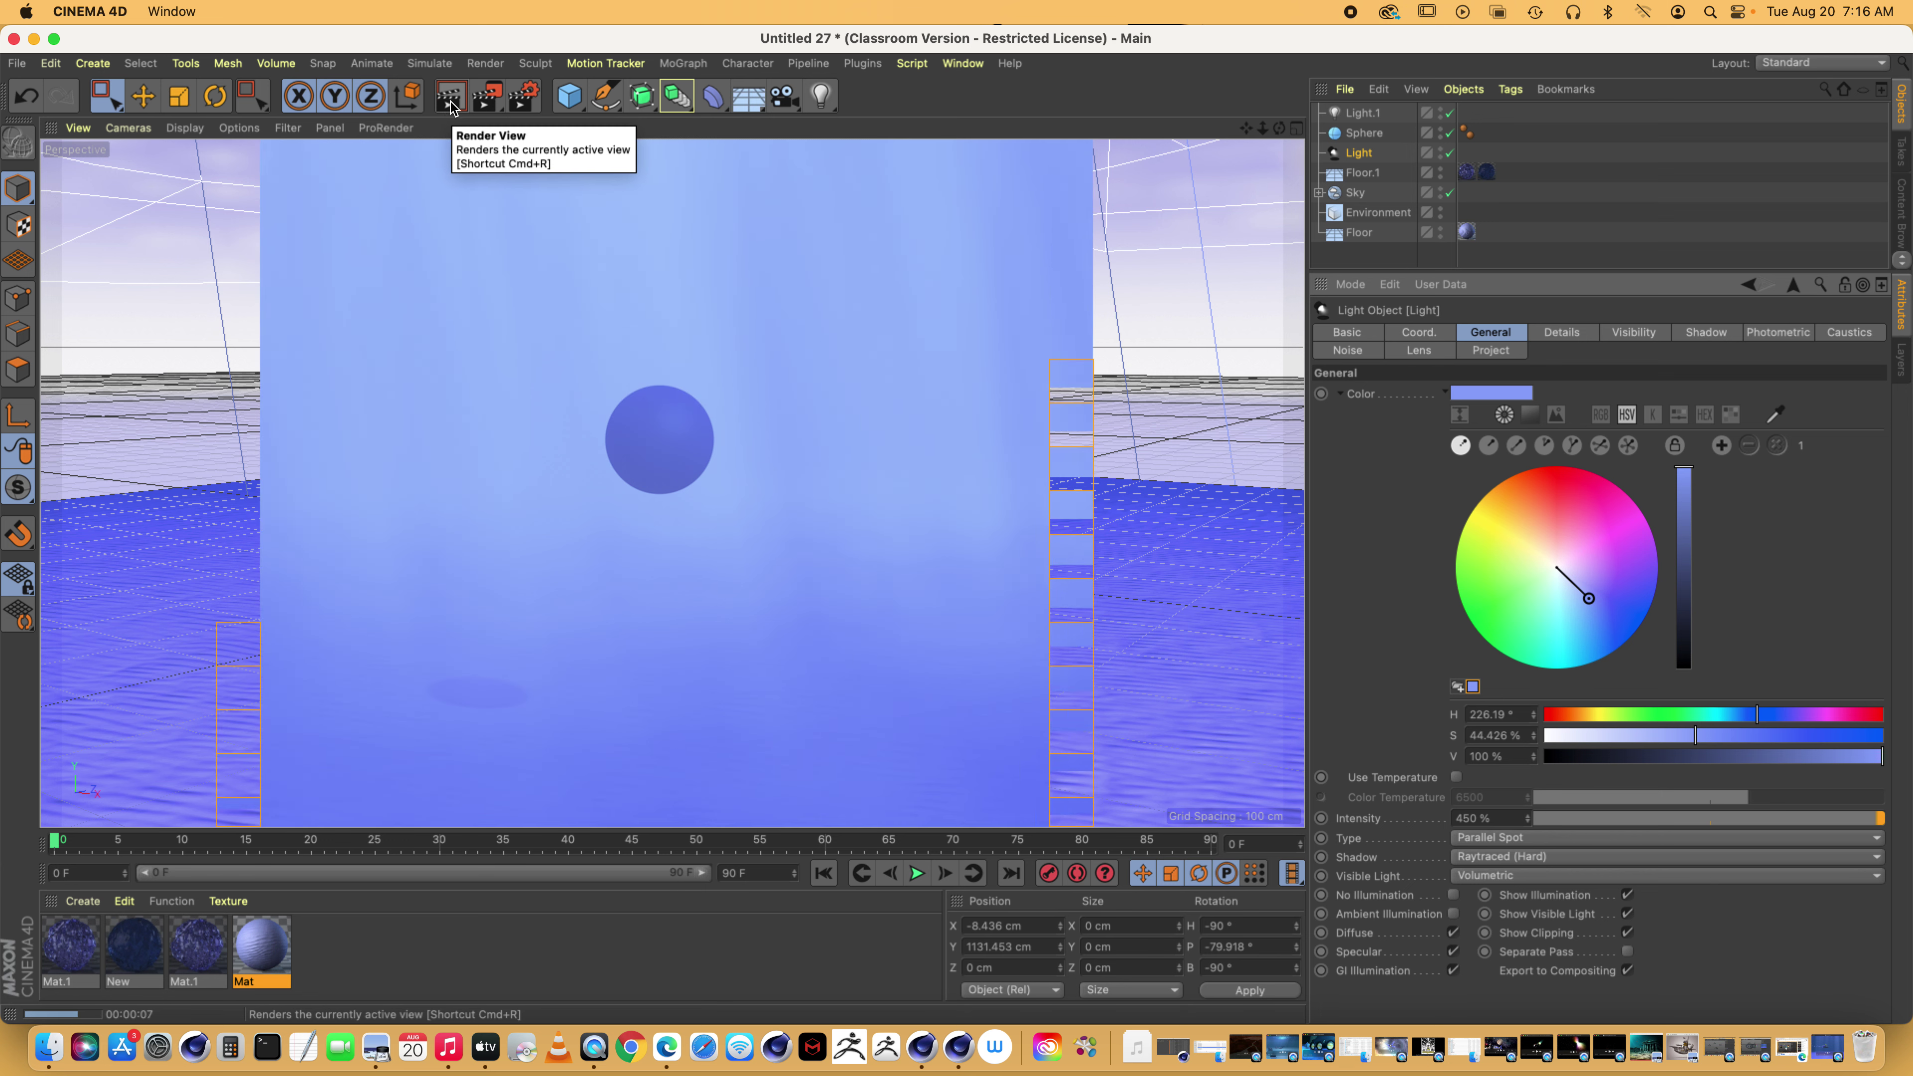
Set the Light's noise contrast to 126 %, its illumination scale to about 86.6 and the second wind value to 34 cm
{"action": "left_click", "coordinate": [1564, 334]}
{"action": "left_click", "coordinate": [1348, 351]}
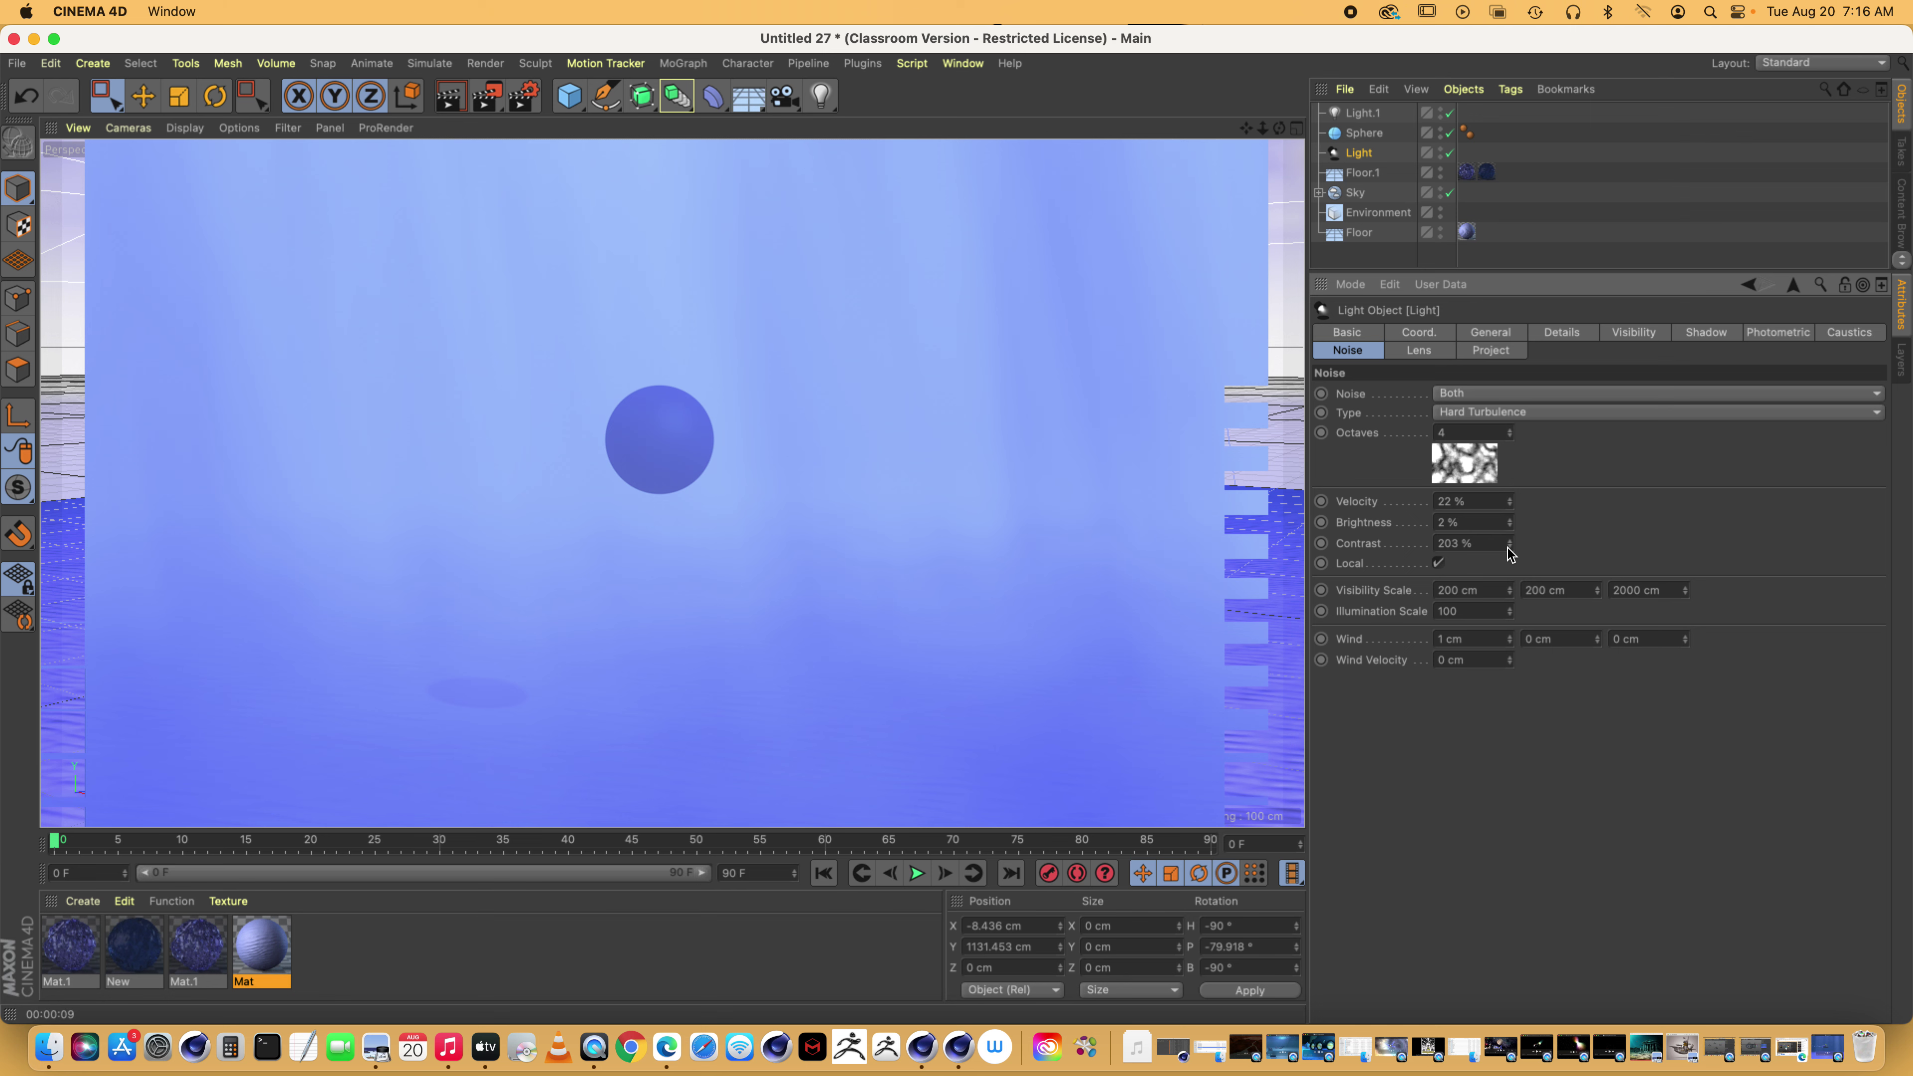
{"action": "left_click_drag", "start_coordinate": [1509, 544], "coordinate": [1506, 548]}
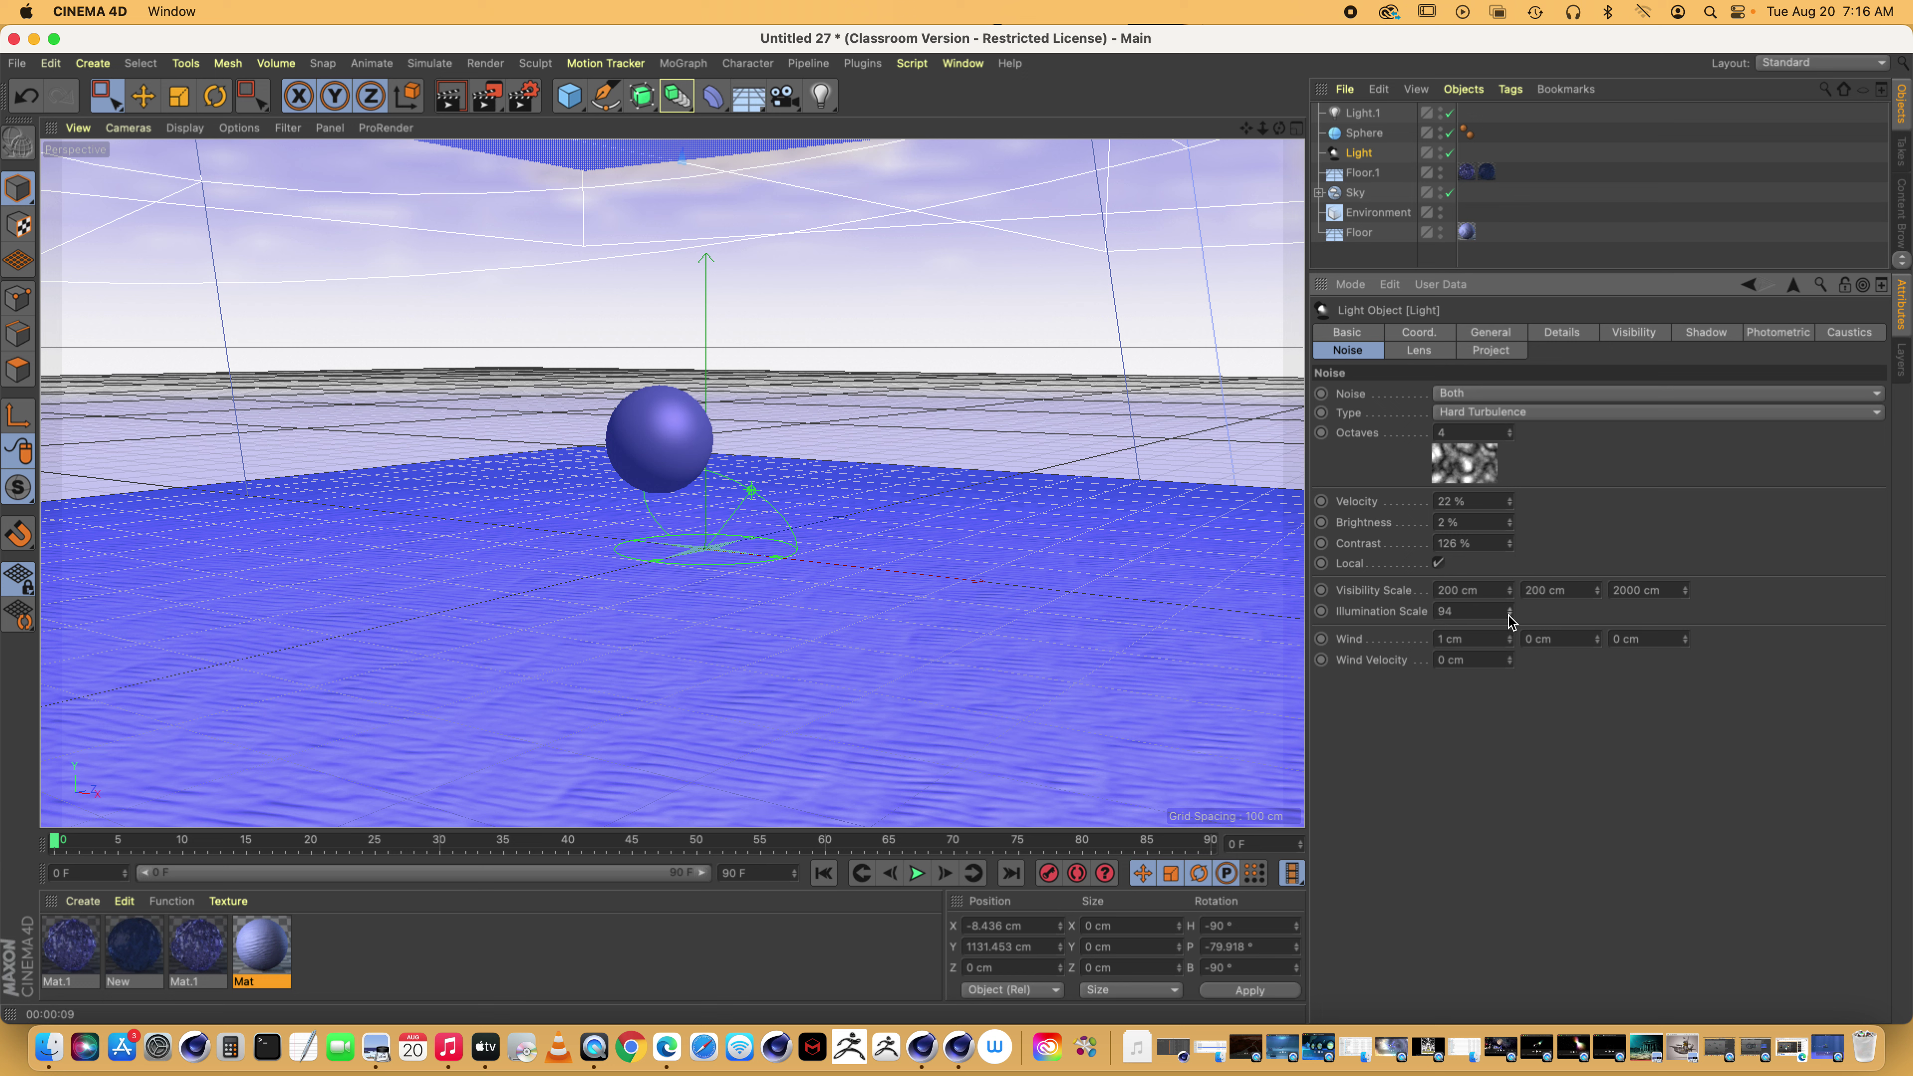
{"action": "left_click_drag", "start_coordinate": [1510, 621], "coordinate": [1510, 624]}
Try the Visibility and Illumination noise modes on the Light and restore the Both mode
{"action": "left_click", "coordinate": [1501, 393]}
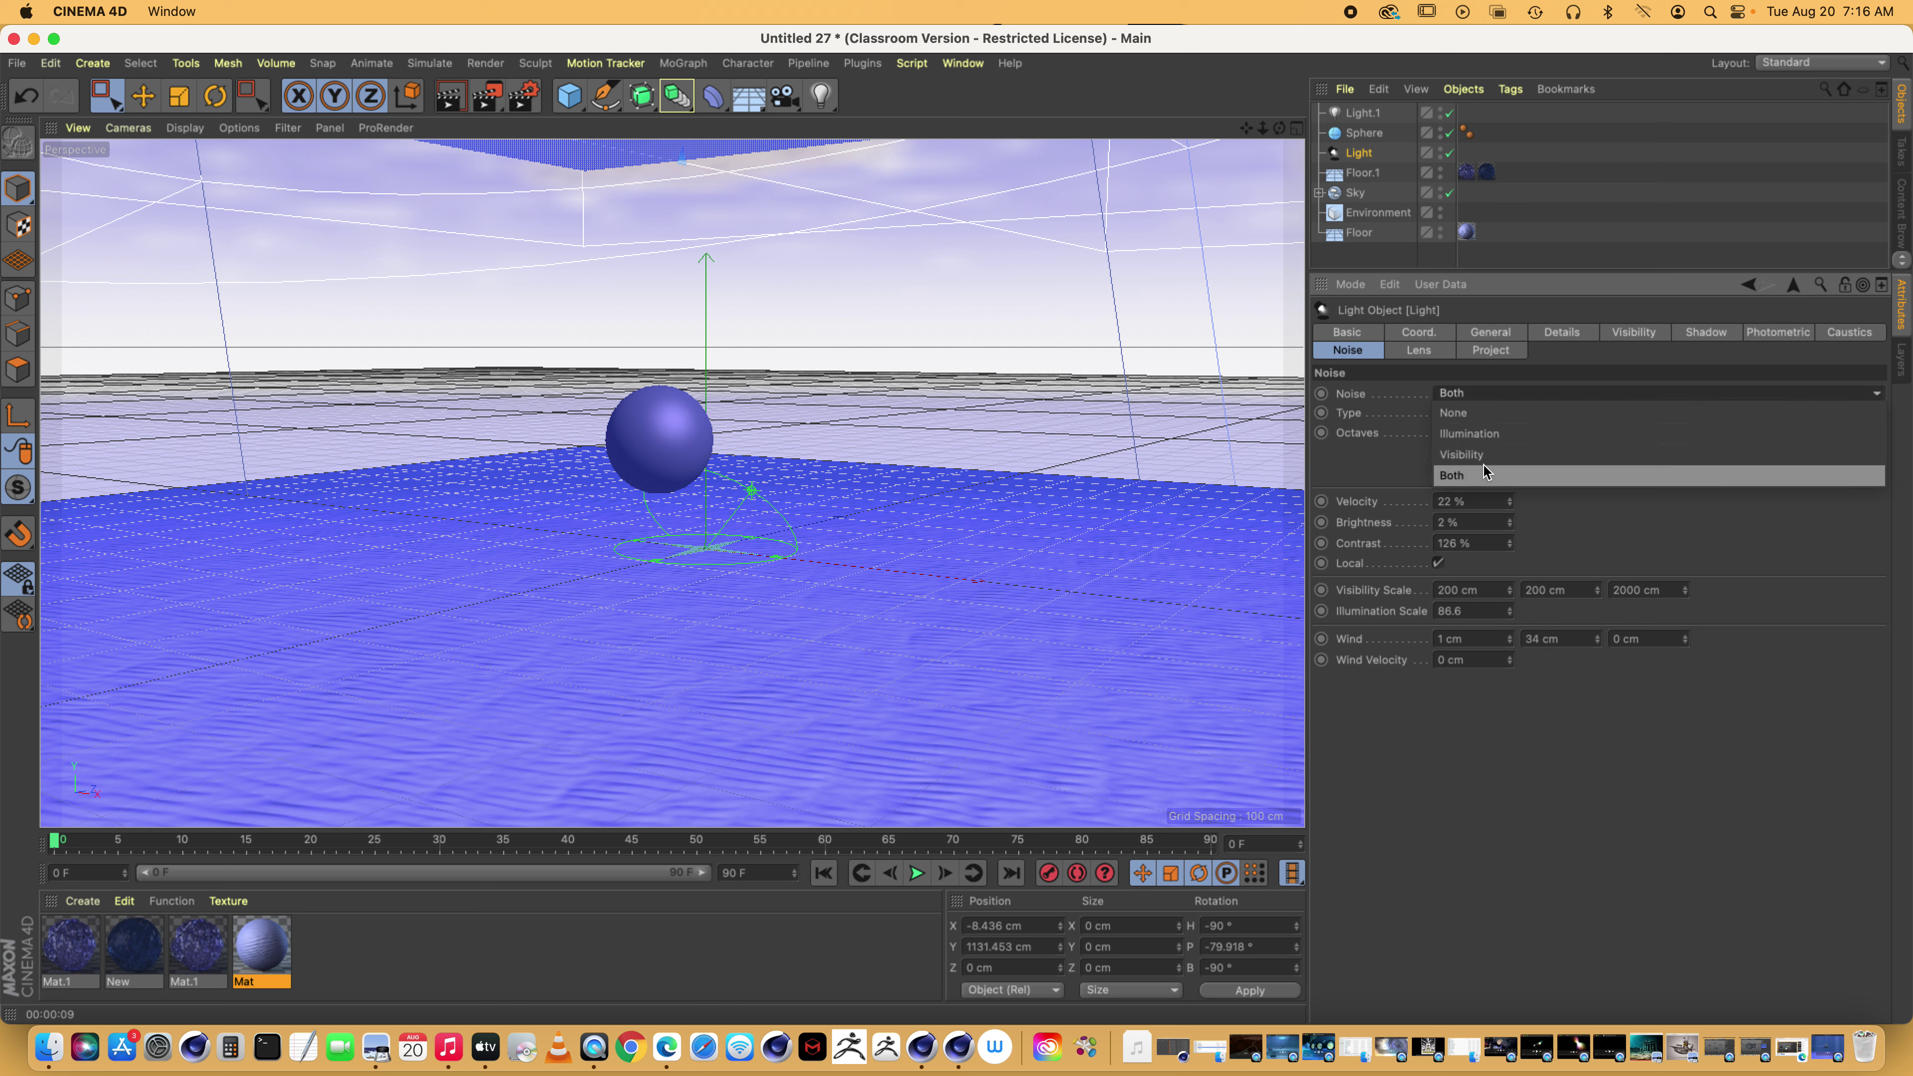
{"action": "left_click", "coordinate": [1488, 455]}
{"action": "left_click", "coordinate": [1506, 392]}
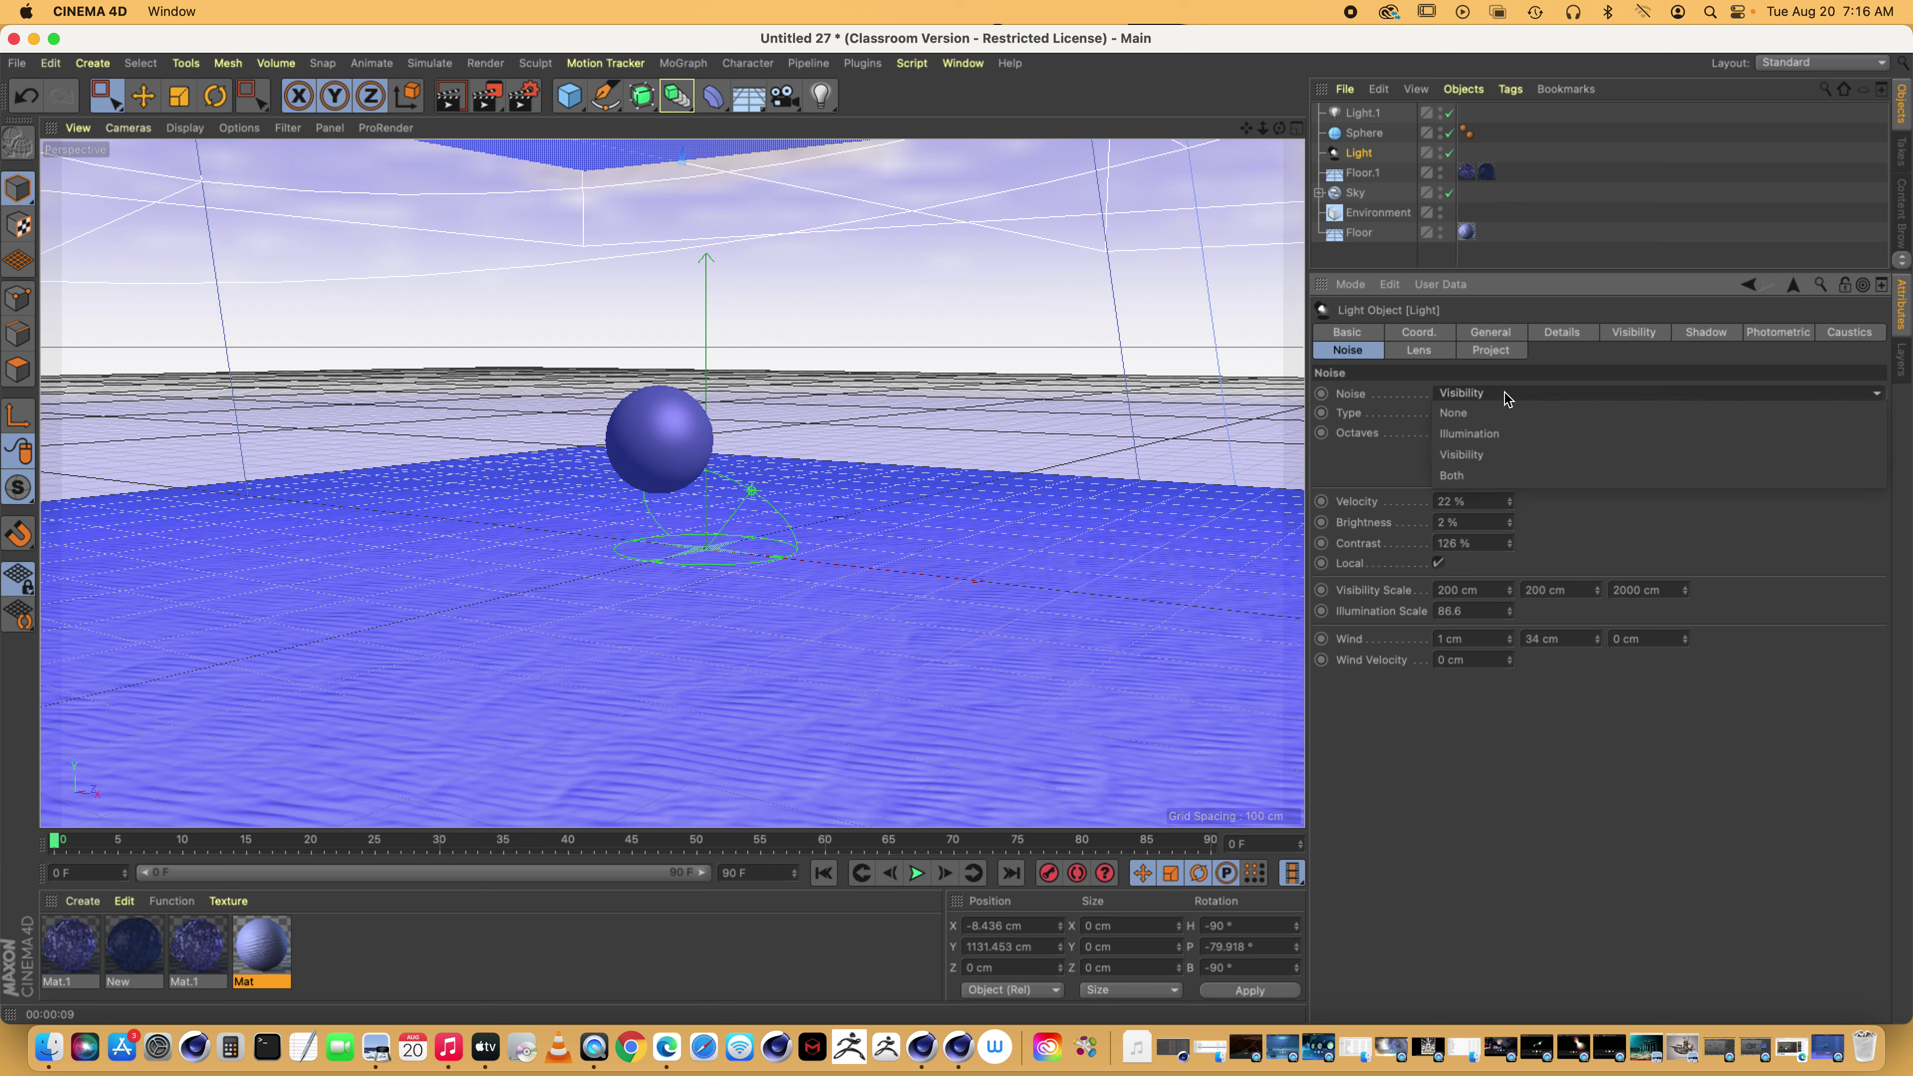
{"action": "left_click", "coordinate": [1495, 434]}
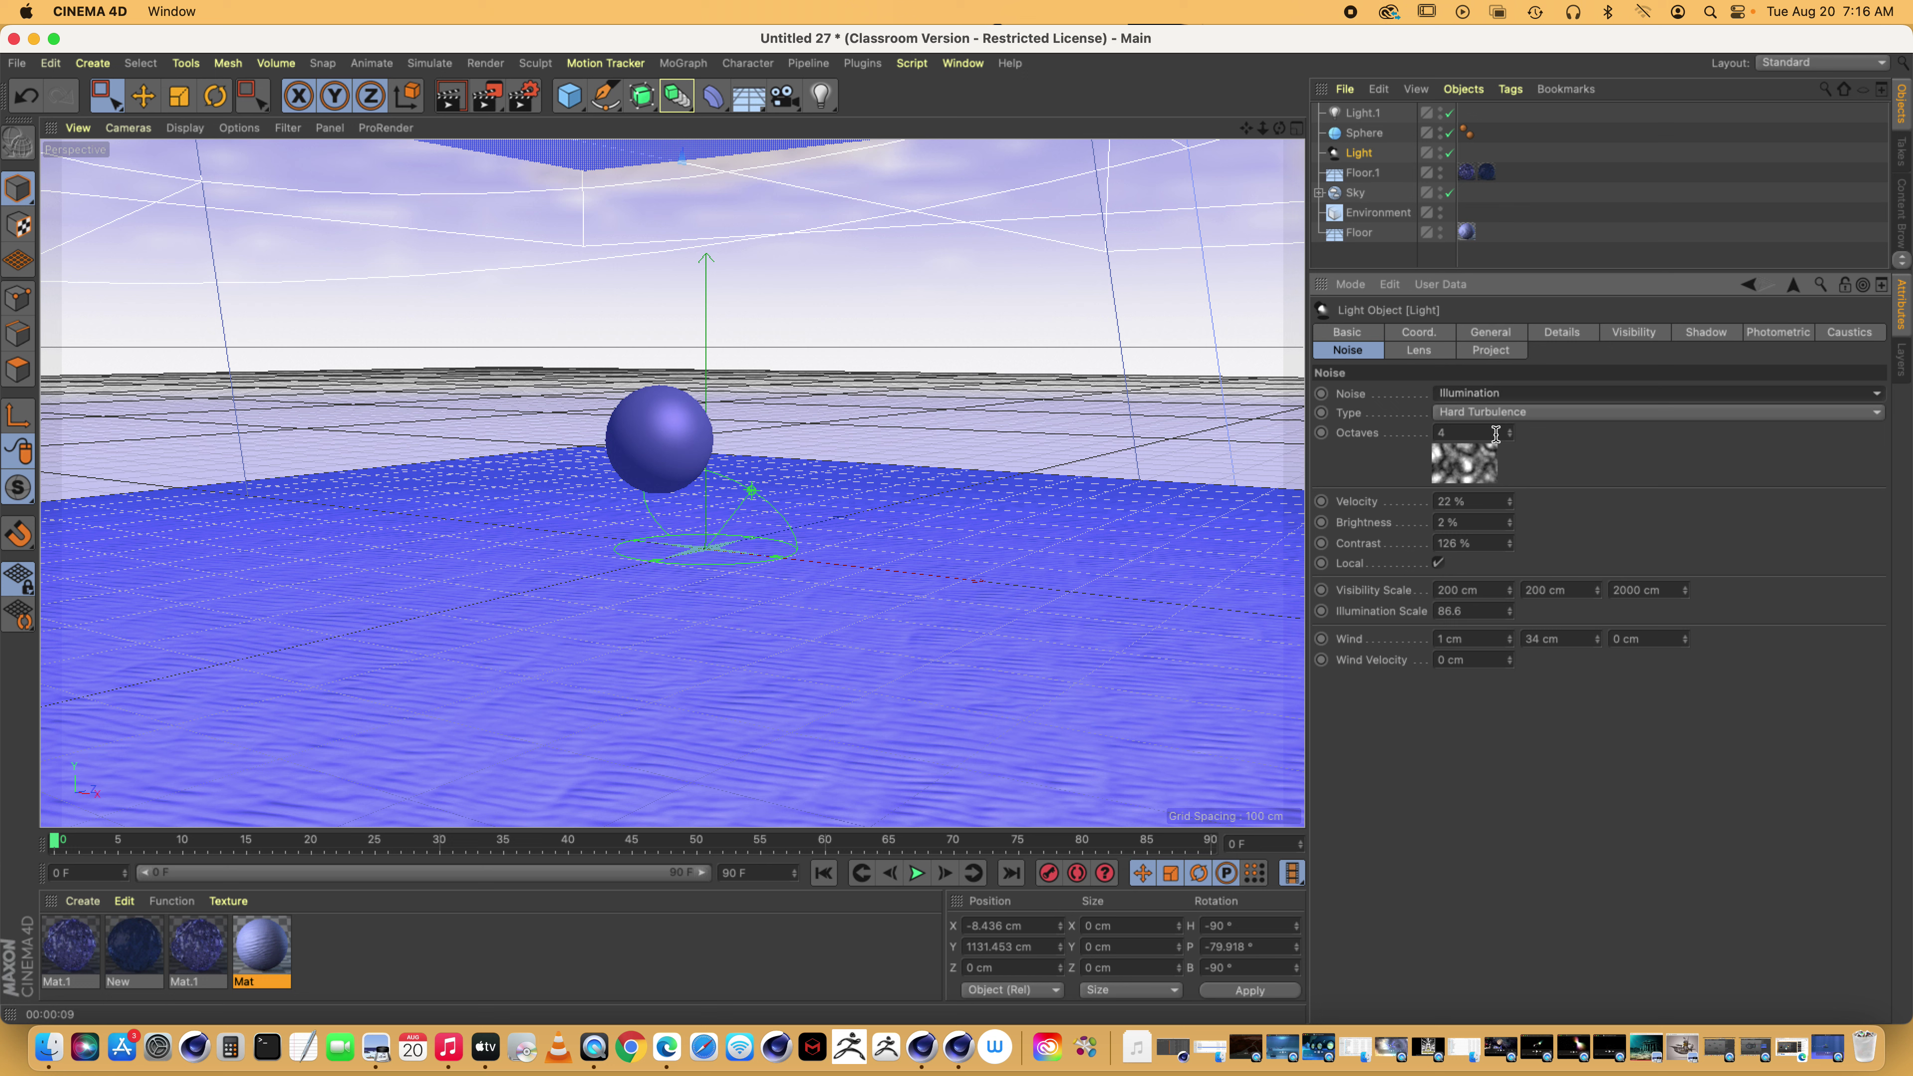
{"action": "left_click", "coordinate": [1514, 395]}
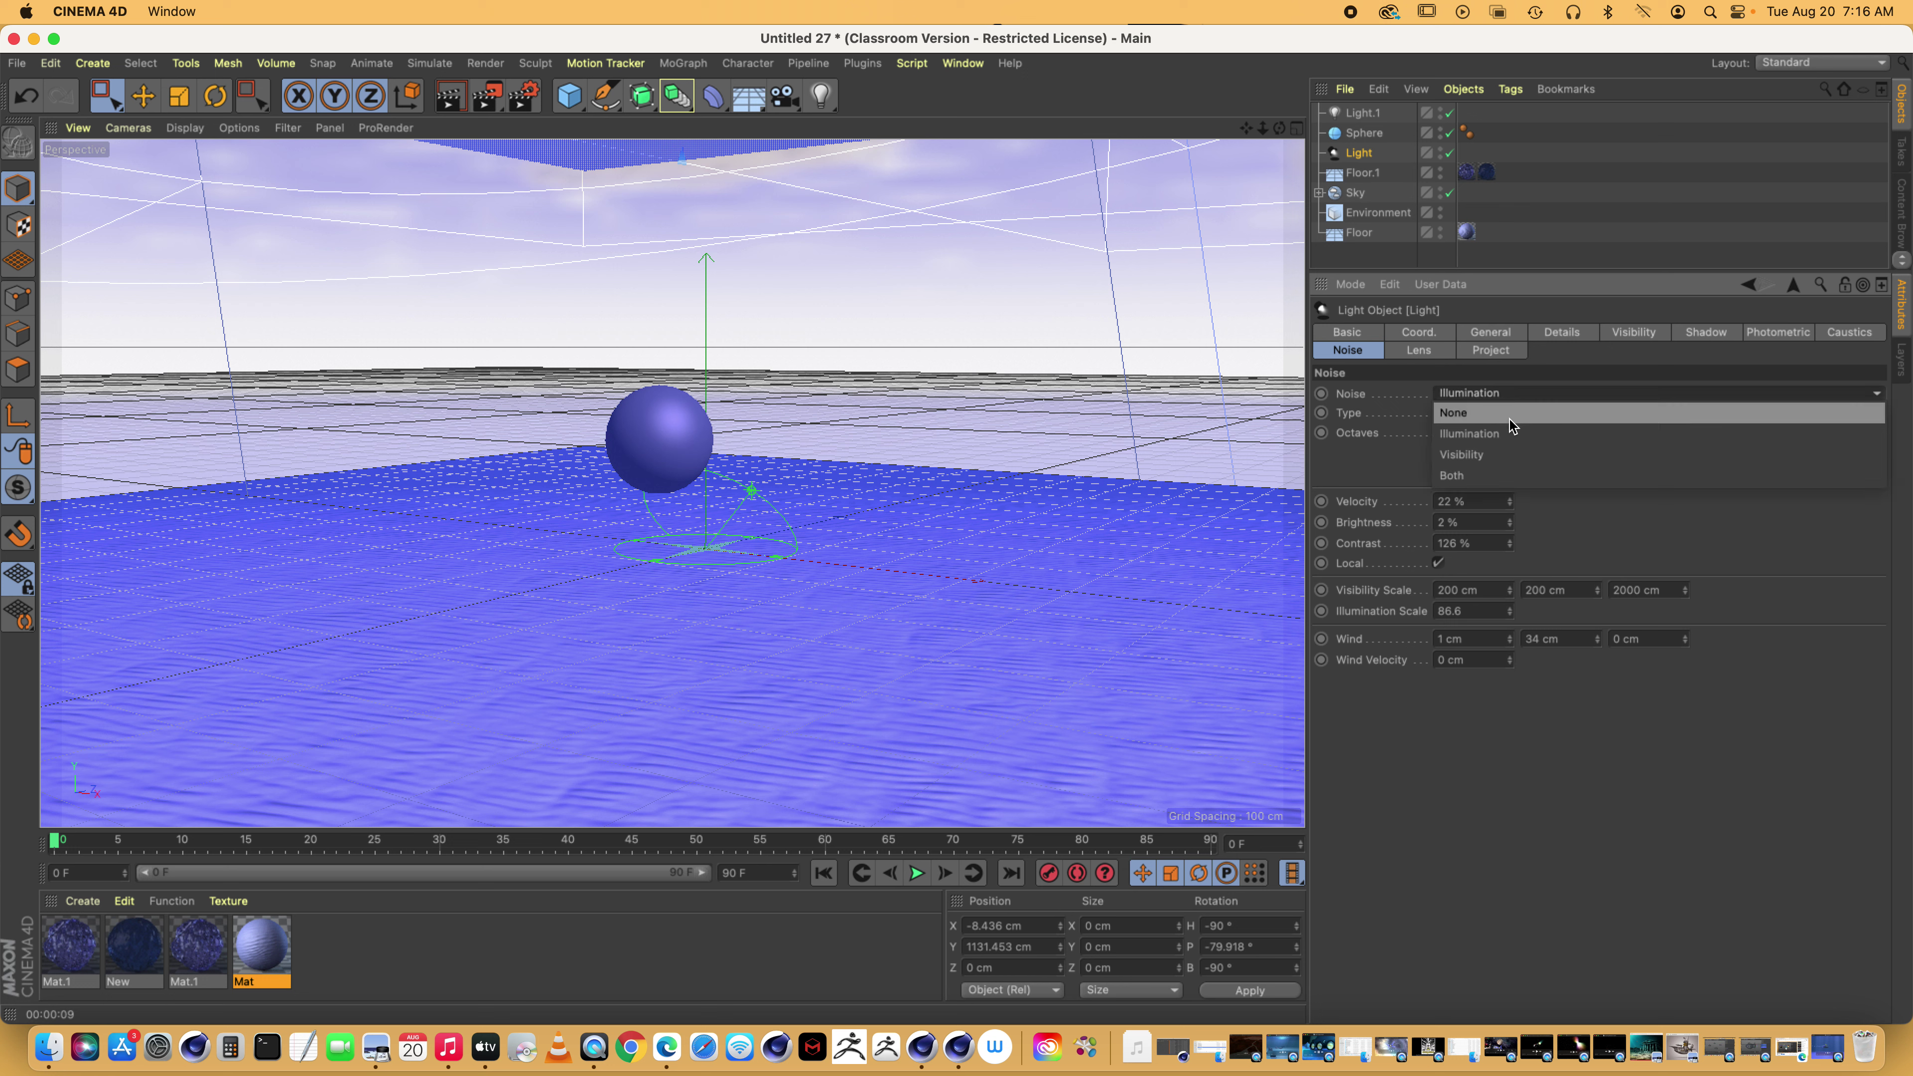
{"action": "left_click", "coordinate": [1487, 474]}
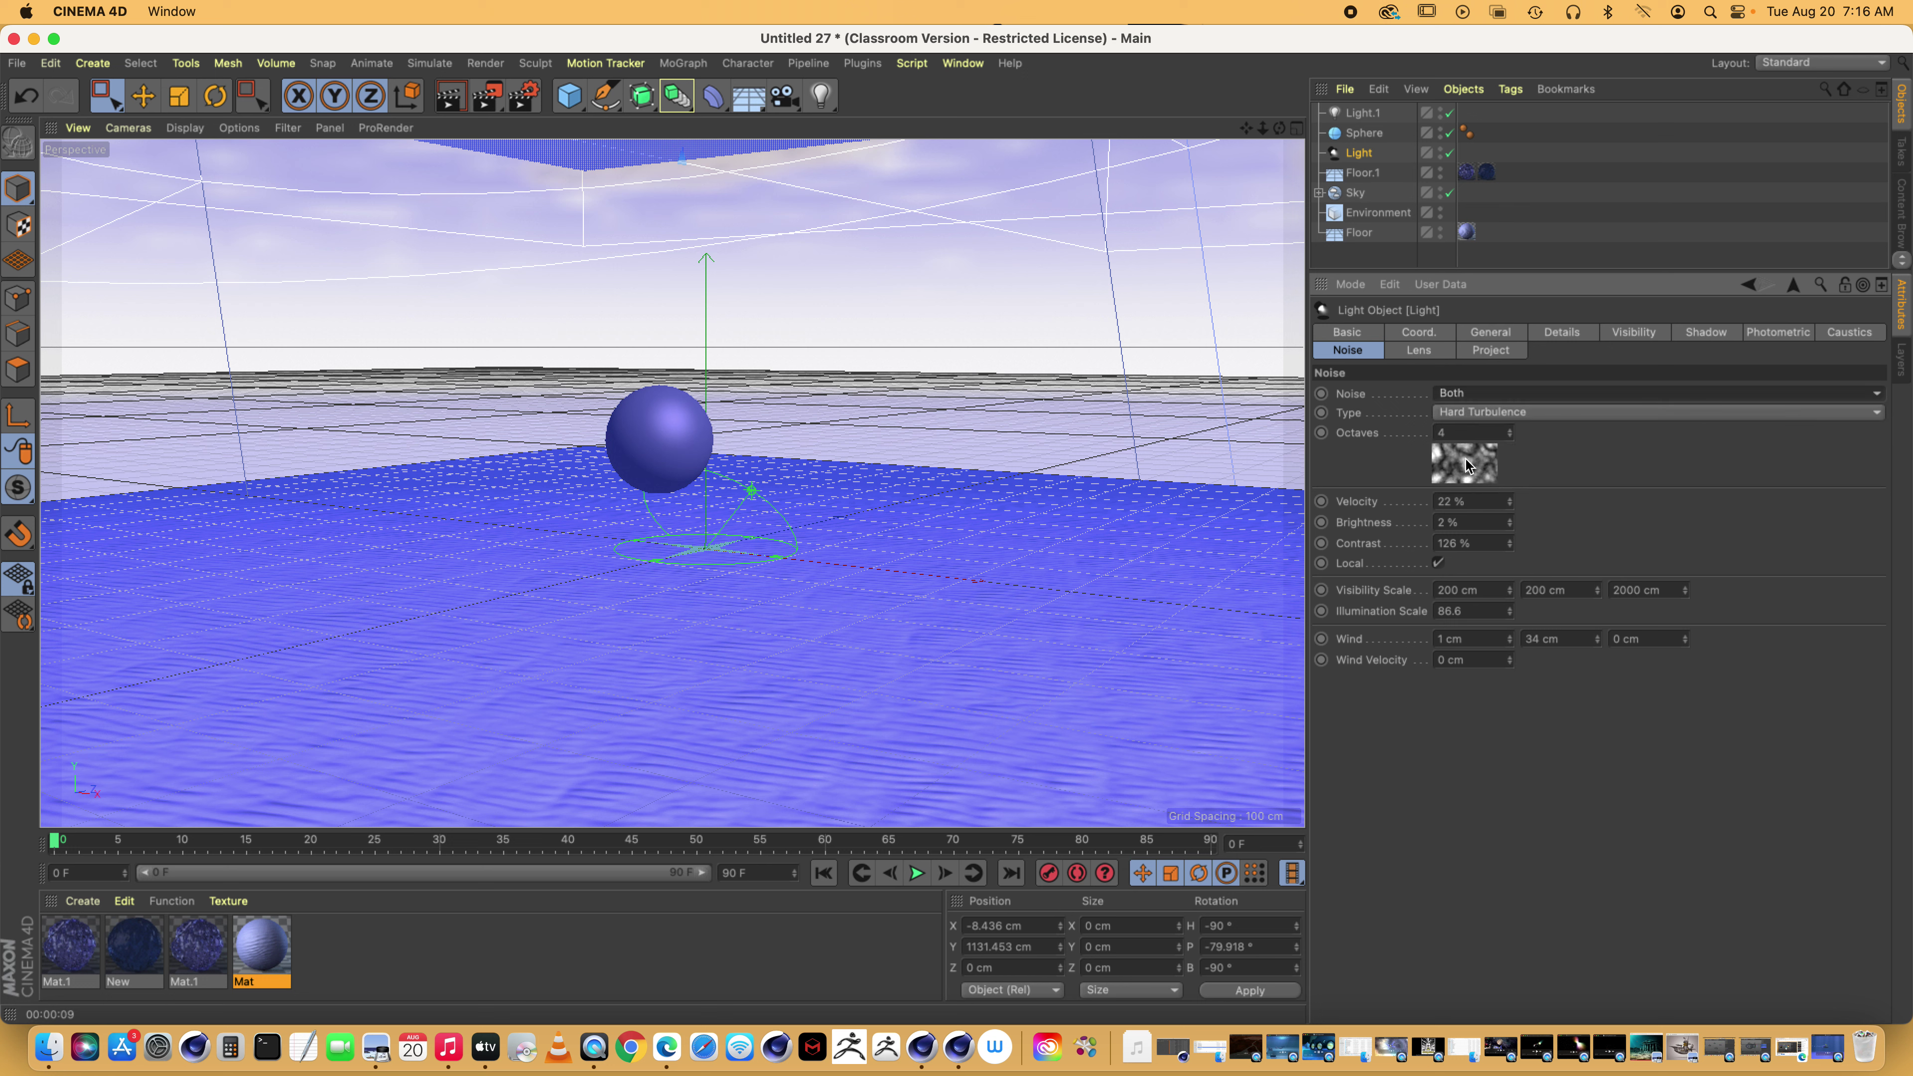
Set the Light's noise octaves to 8 and render the view
{"action": "left_click", "coordinate": [1509, 429]}
{"action": "left_click", "coordinate": [1509, 429]}
{"action": "left_click", "coordinate": [1508, 429]}
{"action": "left_click", "coordinate": [1509, 429]}
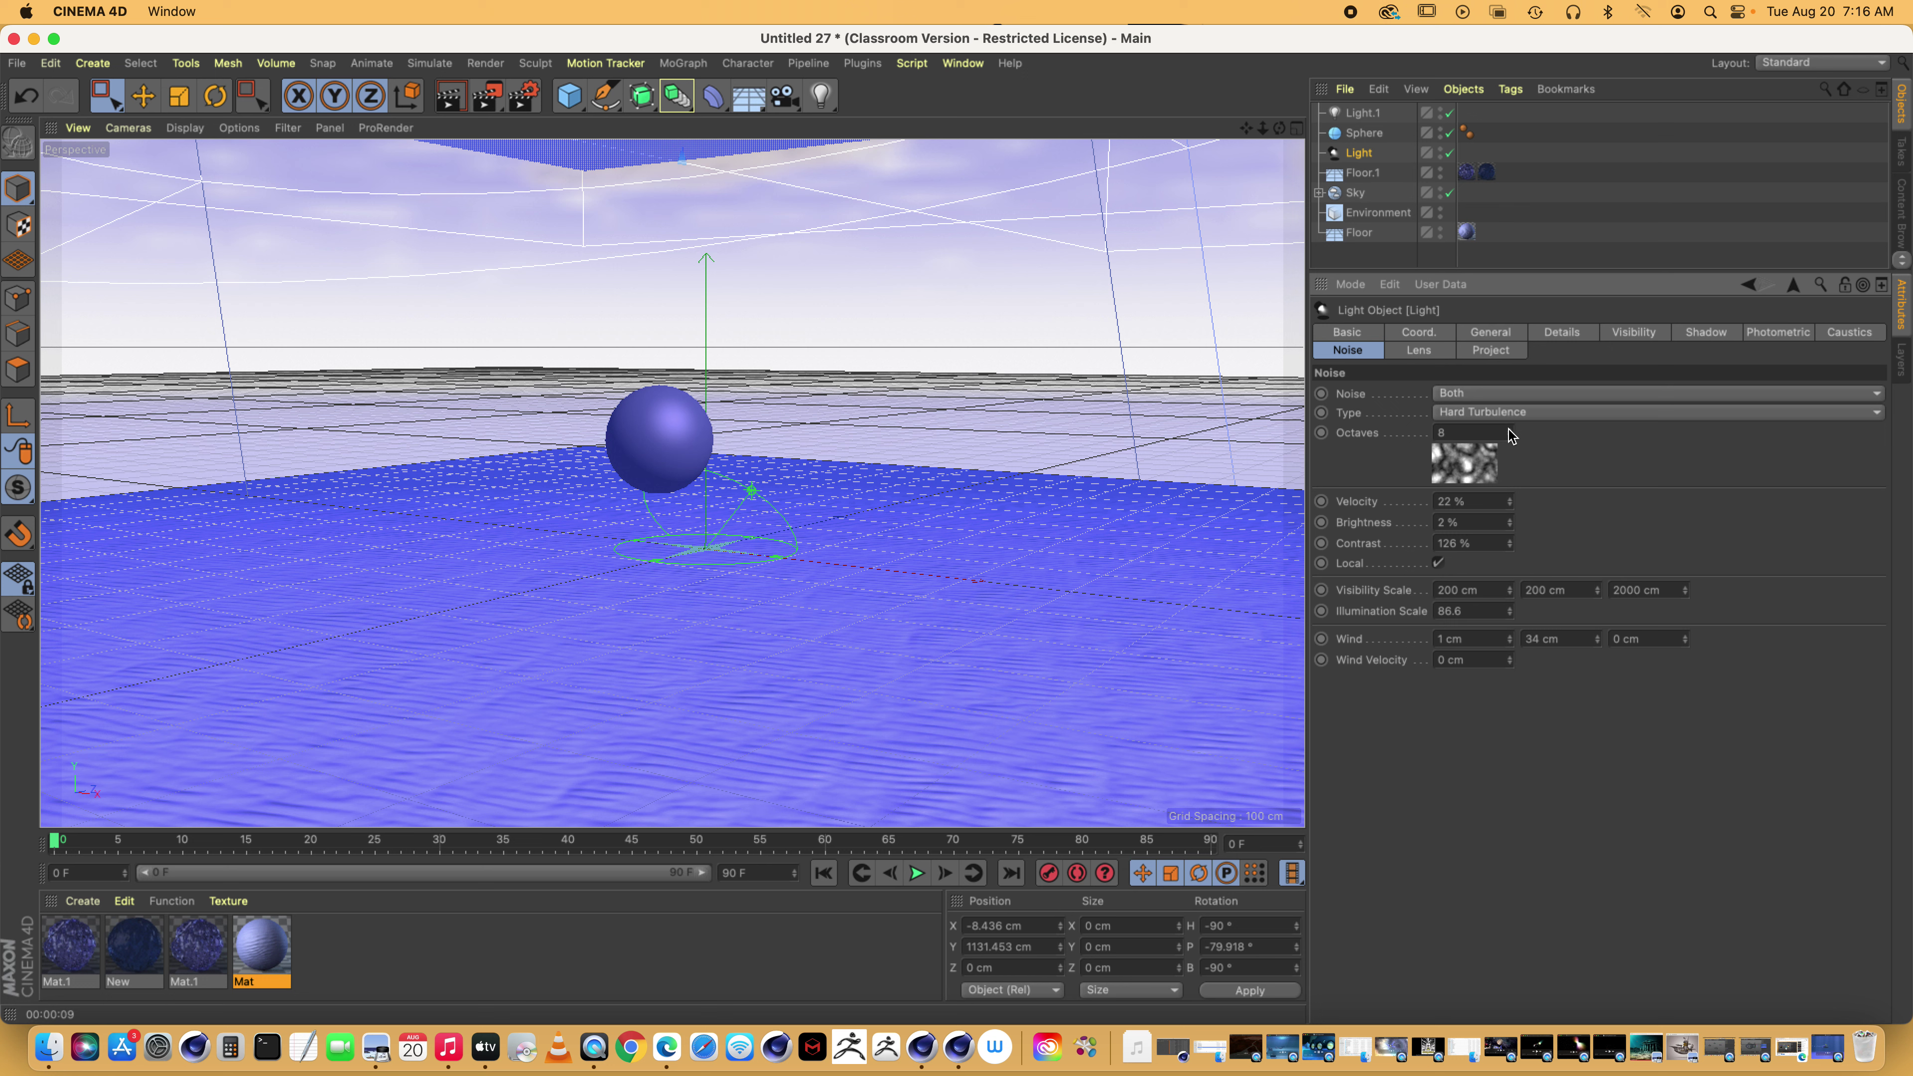
{"action": "double_click", "coordinate": [1464, 432]}
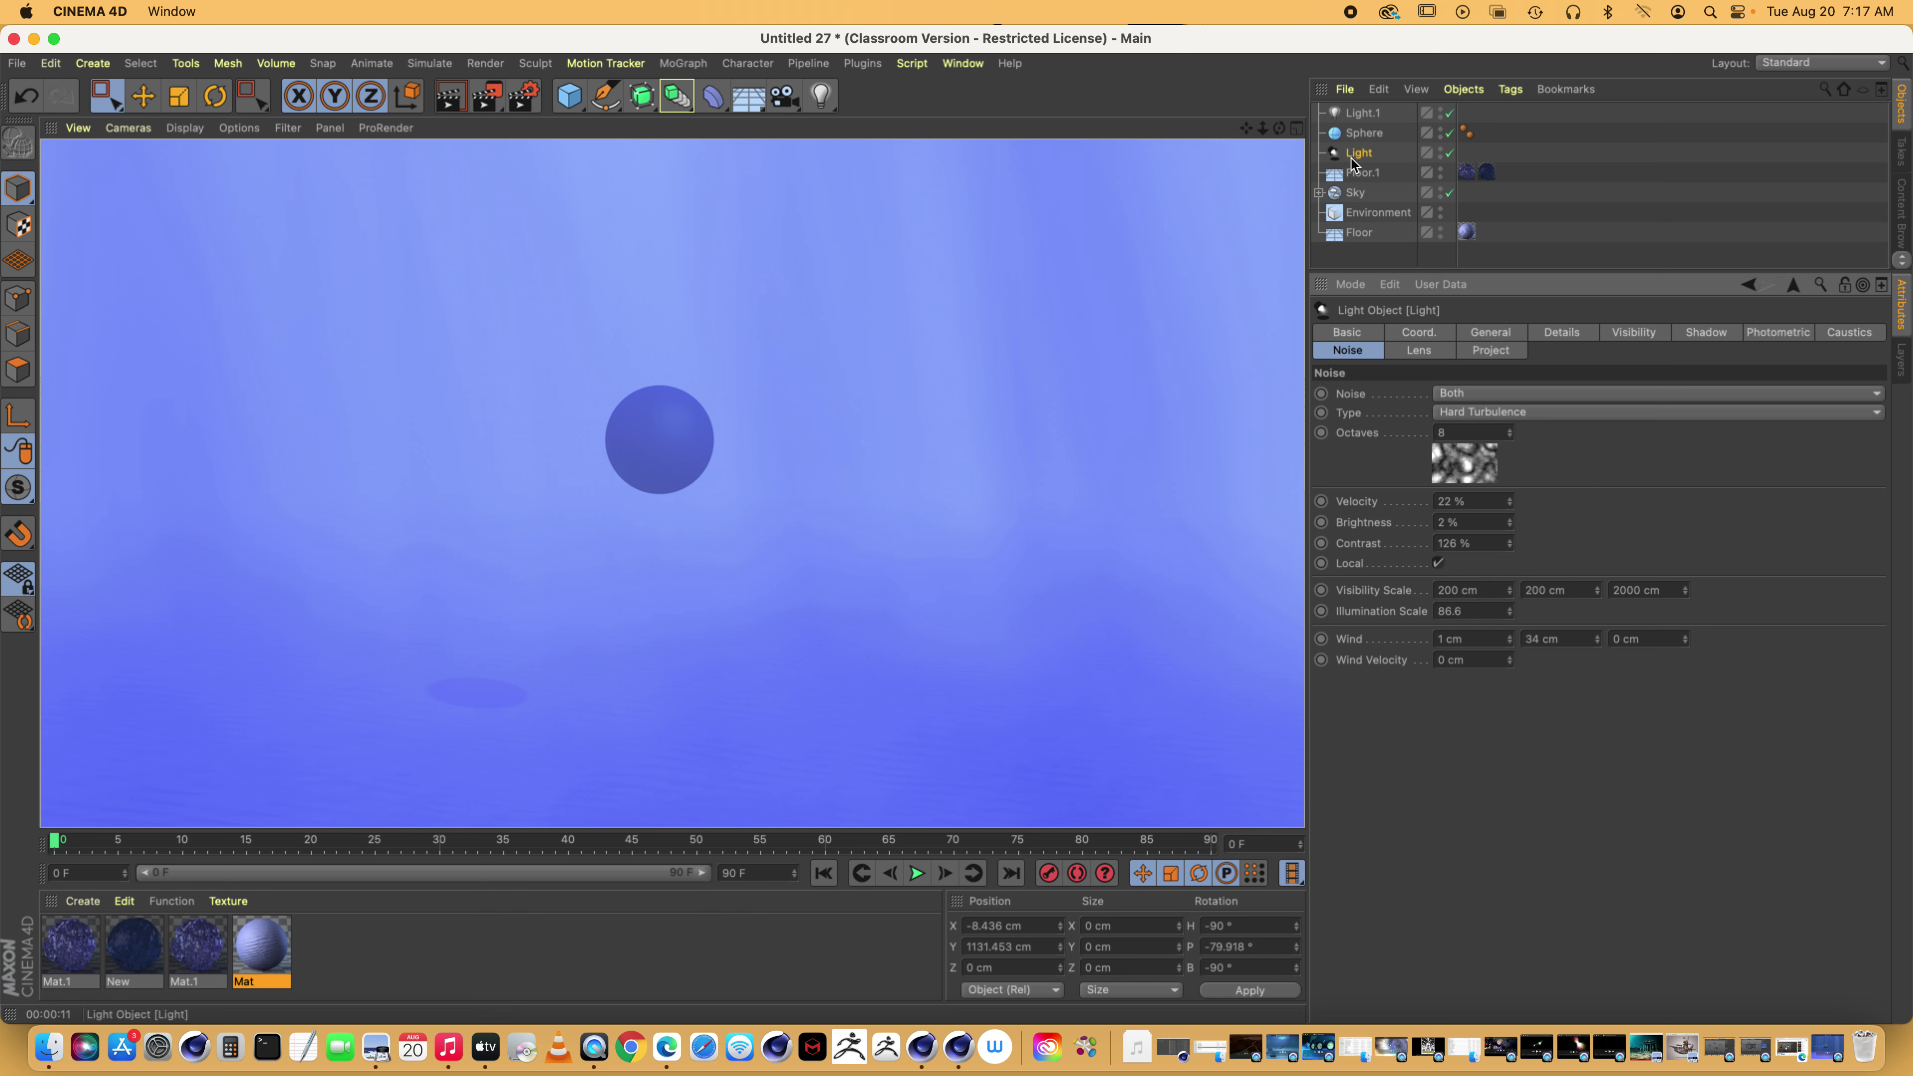
Delete the volumetric Light object from the scene, keeping Light.1
{"action": "left_click", "coordinate": [1363, 115]}
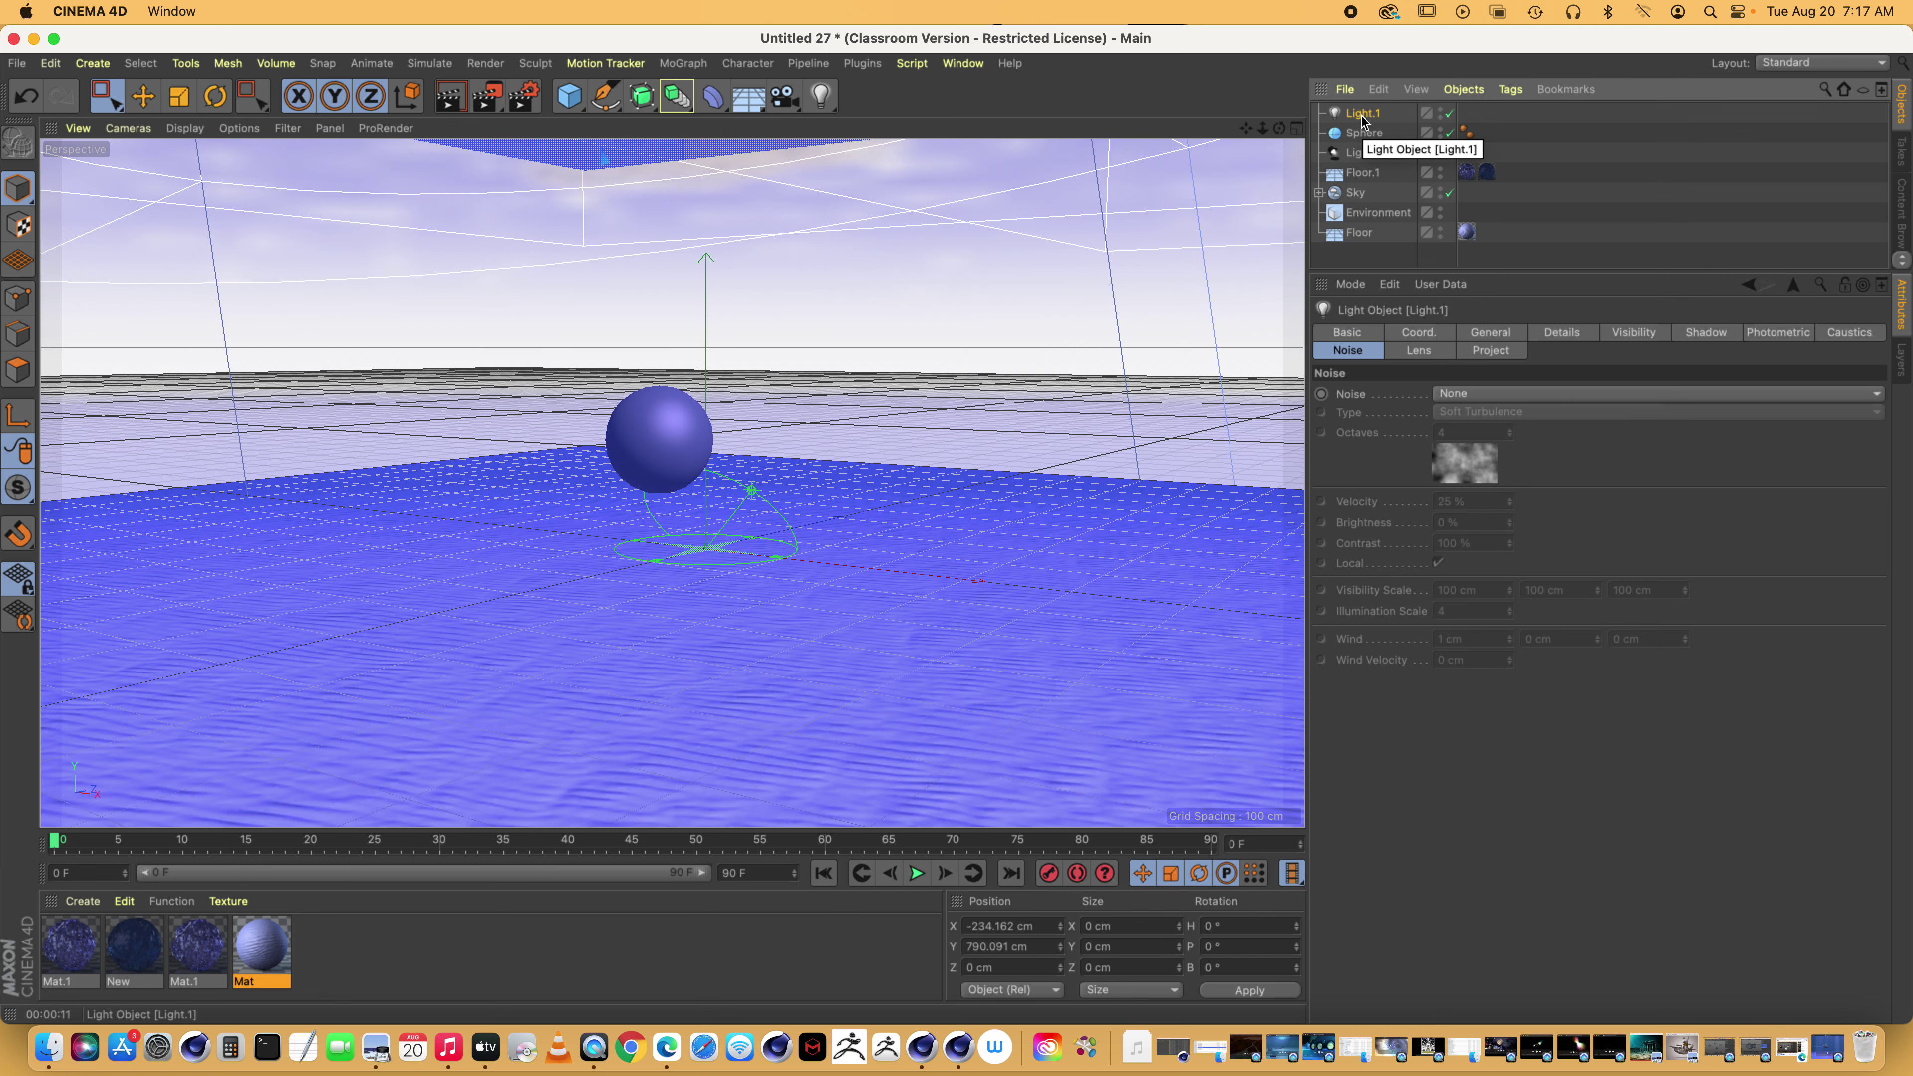
{"action": "left_click", "coordinate": [1365, 153]}
{"action": "key", "text": "BackSpace"}
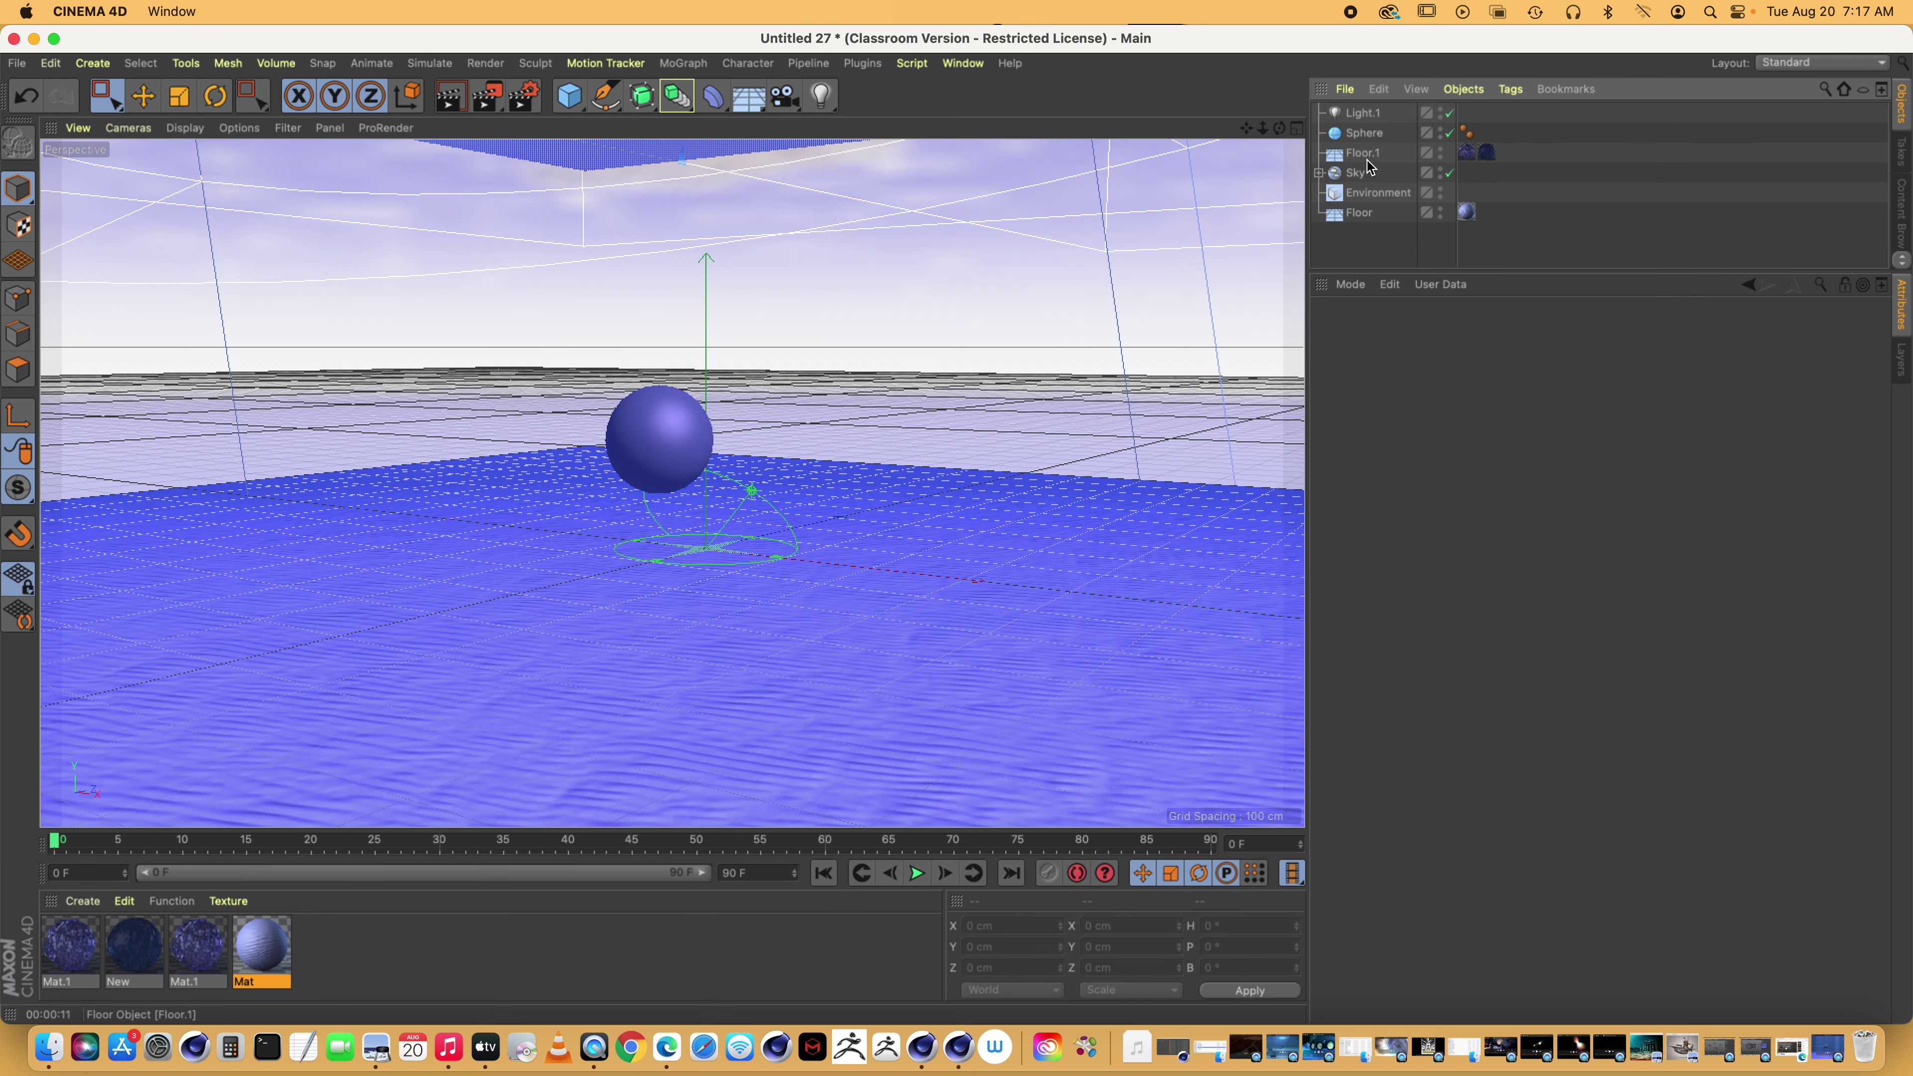
Copy Light.1 from underwater2023 h.c4d and paste it into the Untitled 27 scene
{"action": "left_click", "coordinate": [962, 63]}
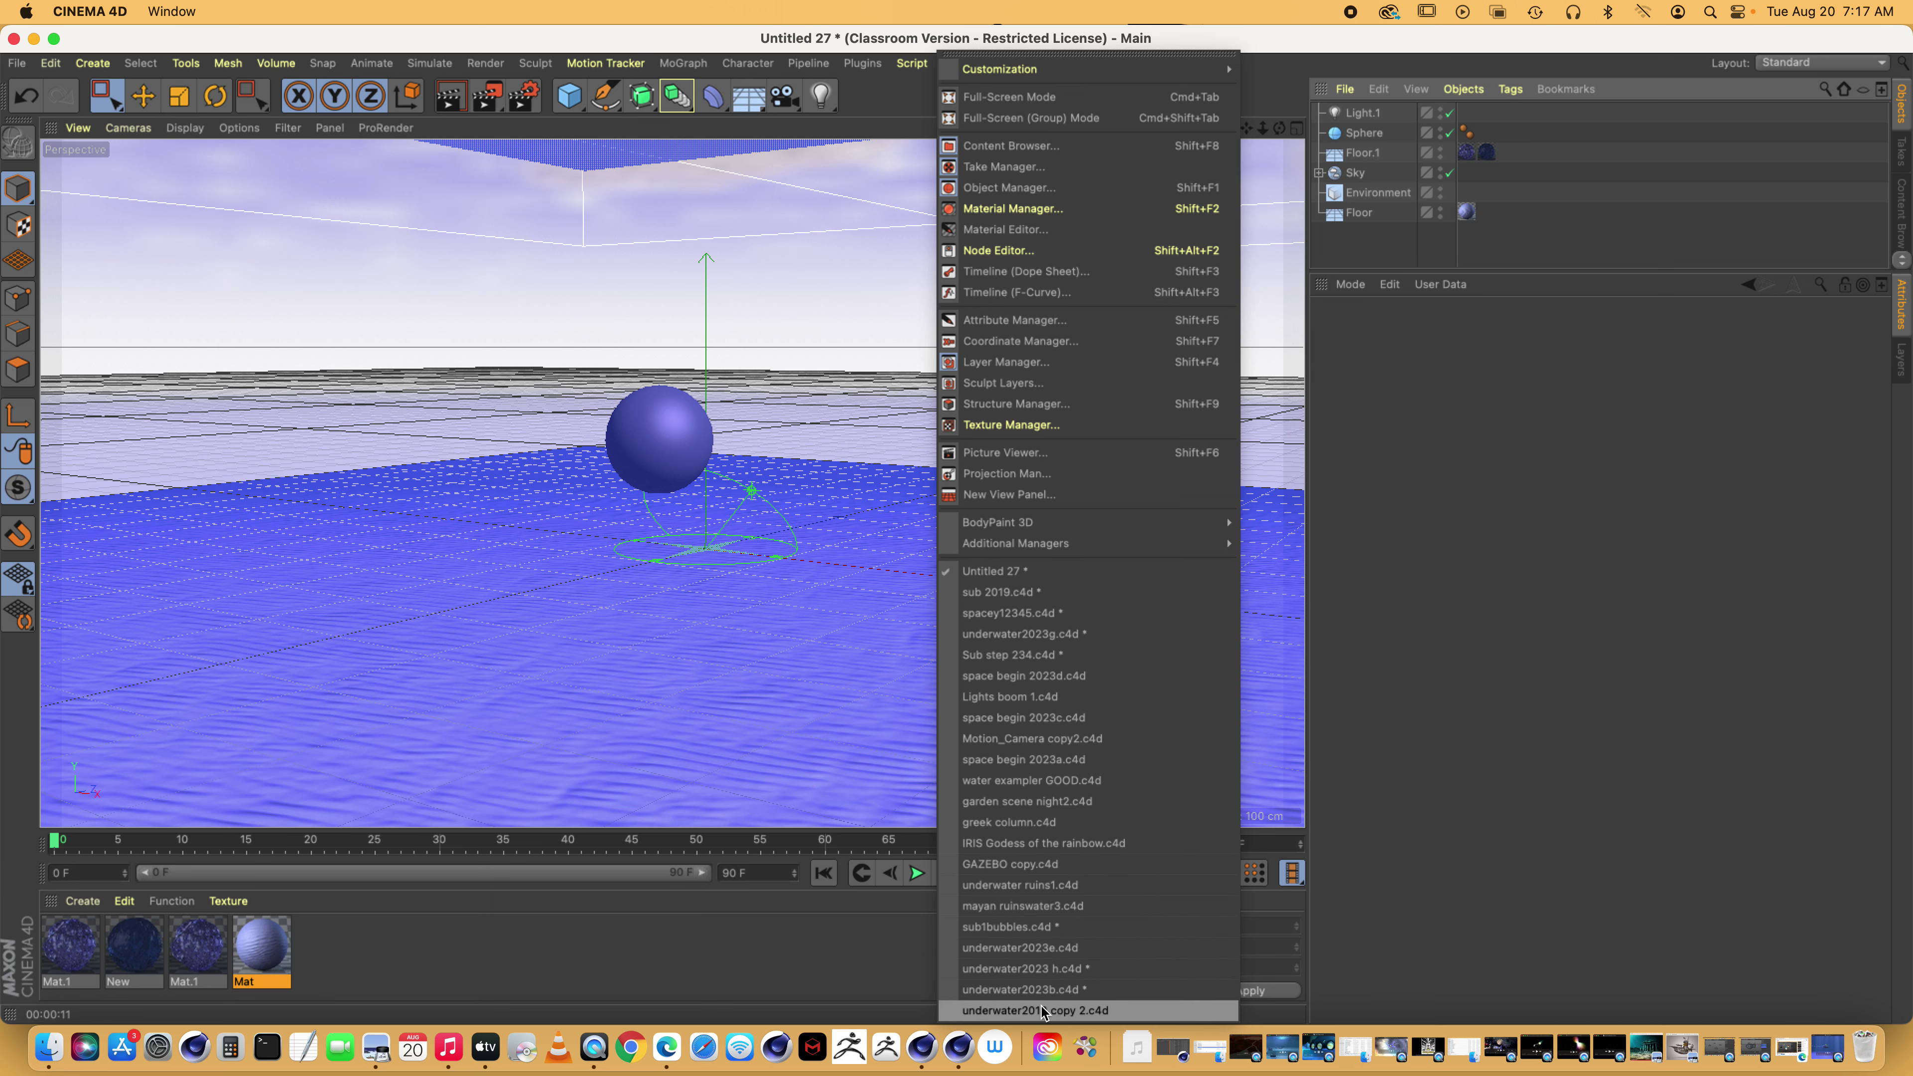
{"action": "left_click", "coordinate": [1040, 970]}
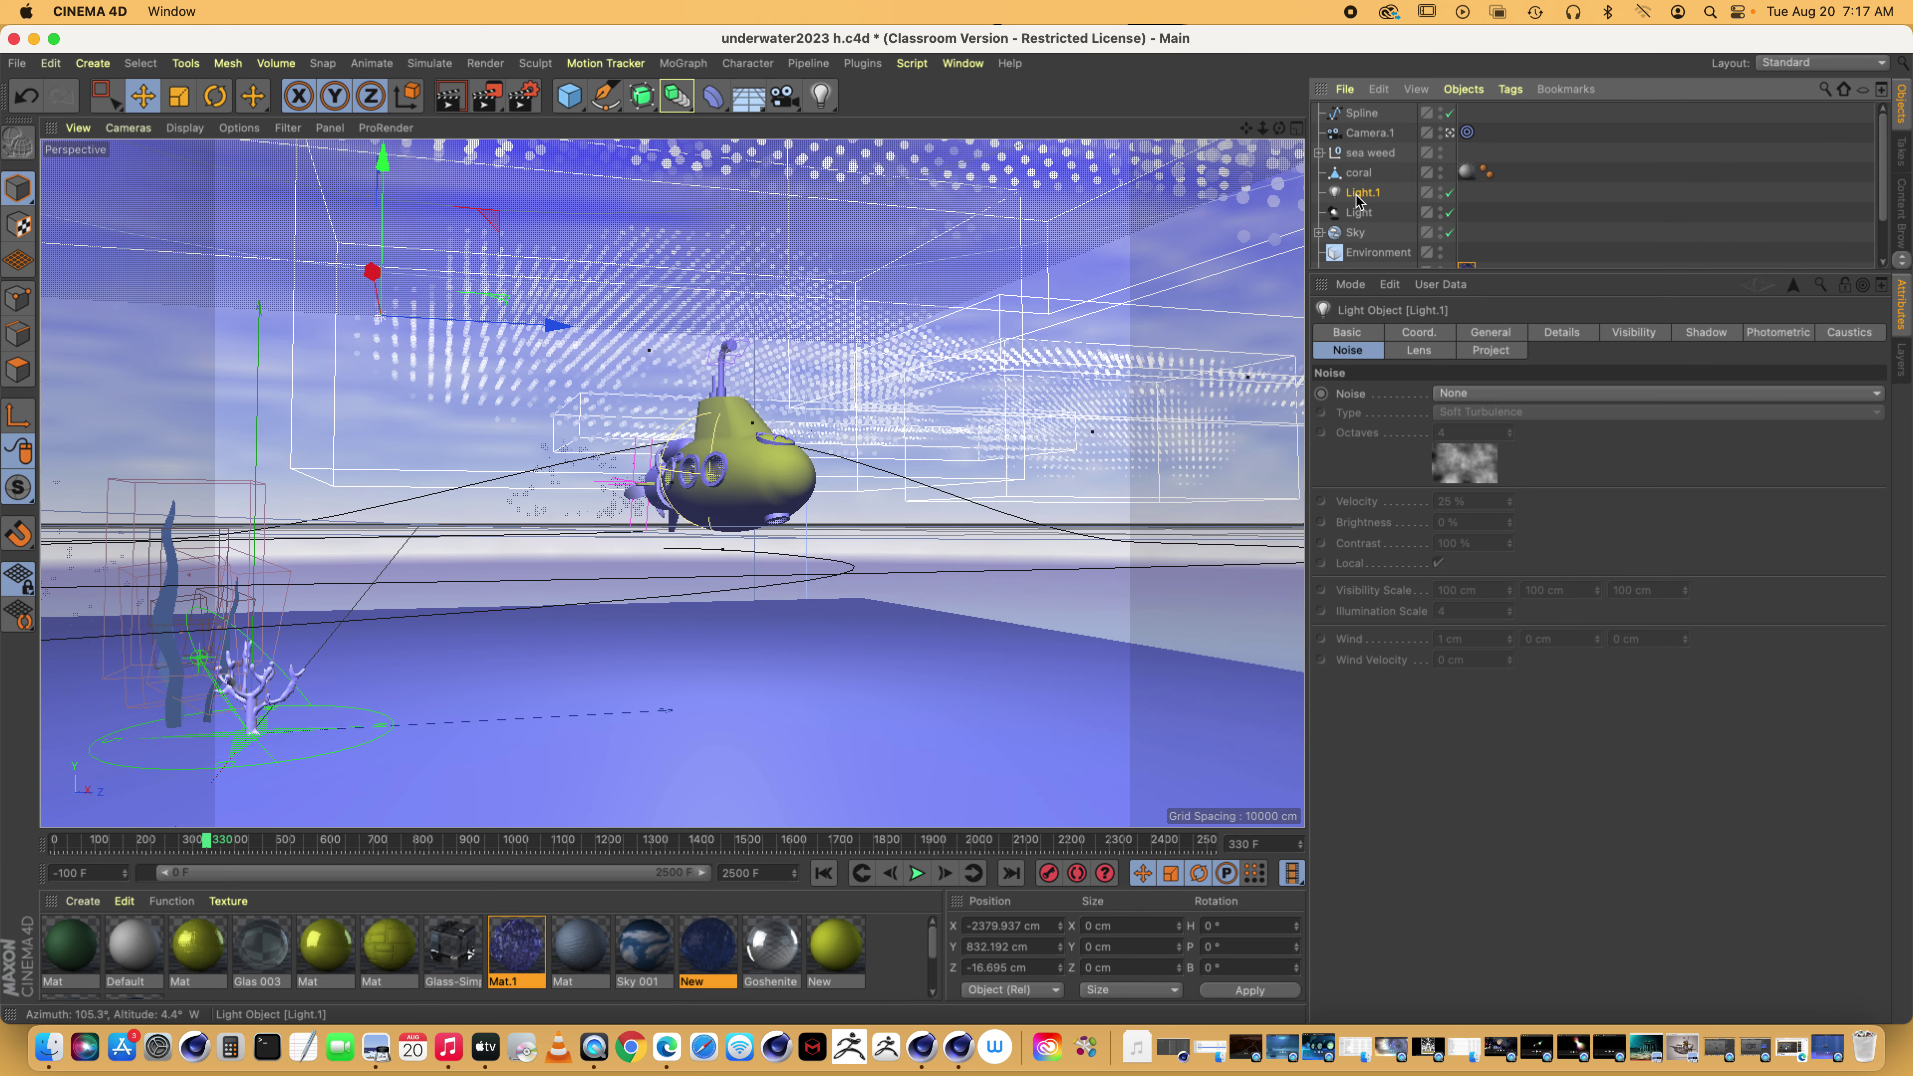
{"action": "left_click", "coordinate": [962, 63]}
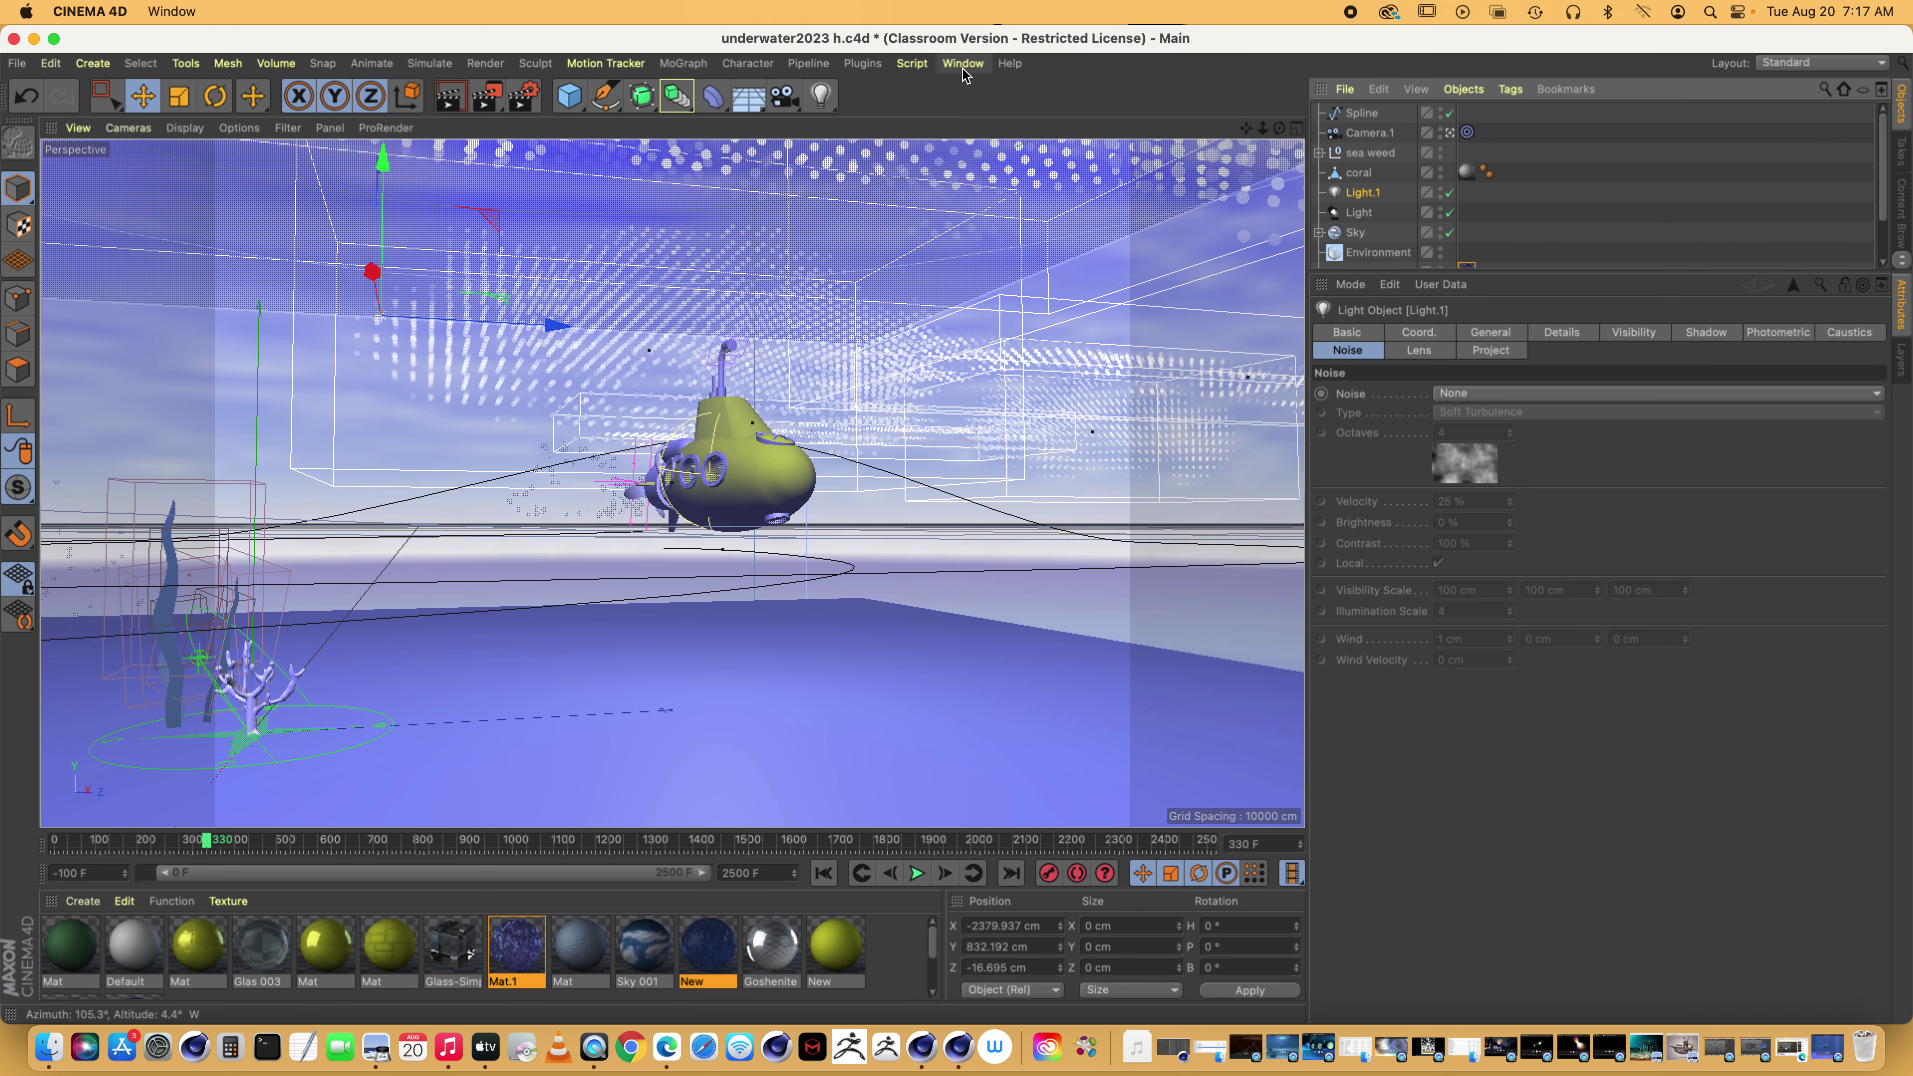
{"action": "left_click", "coordinate": [1032, 570]}
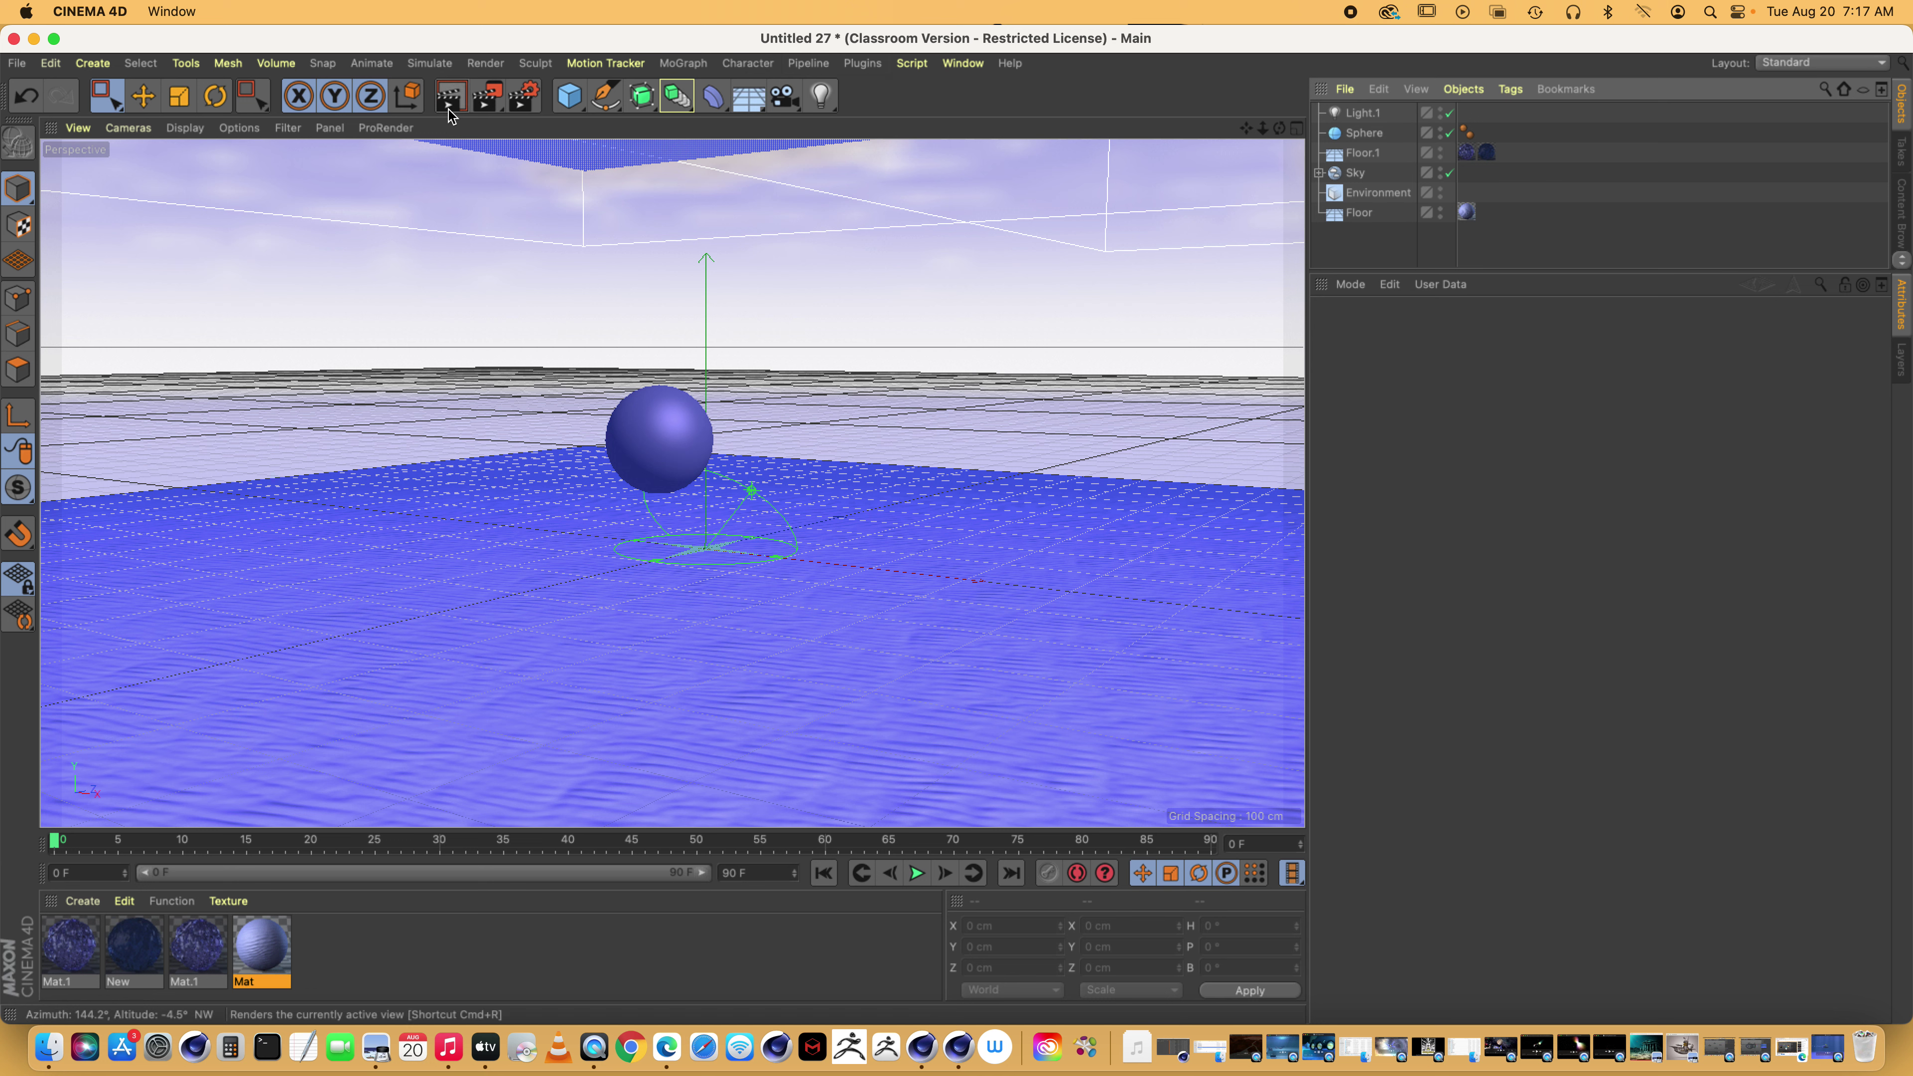
{"action": "left_click", "coordinate": [53, 64]}
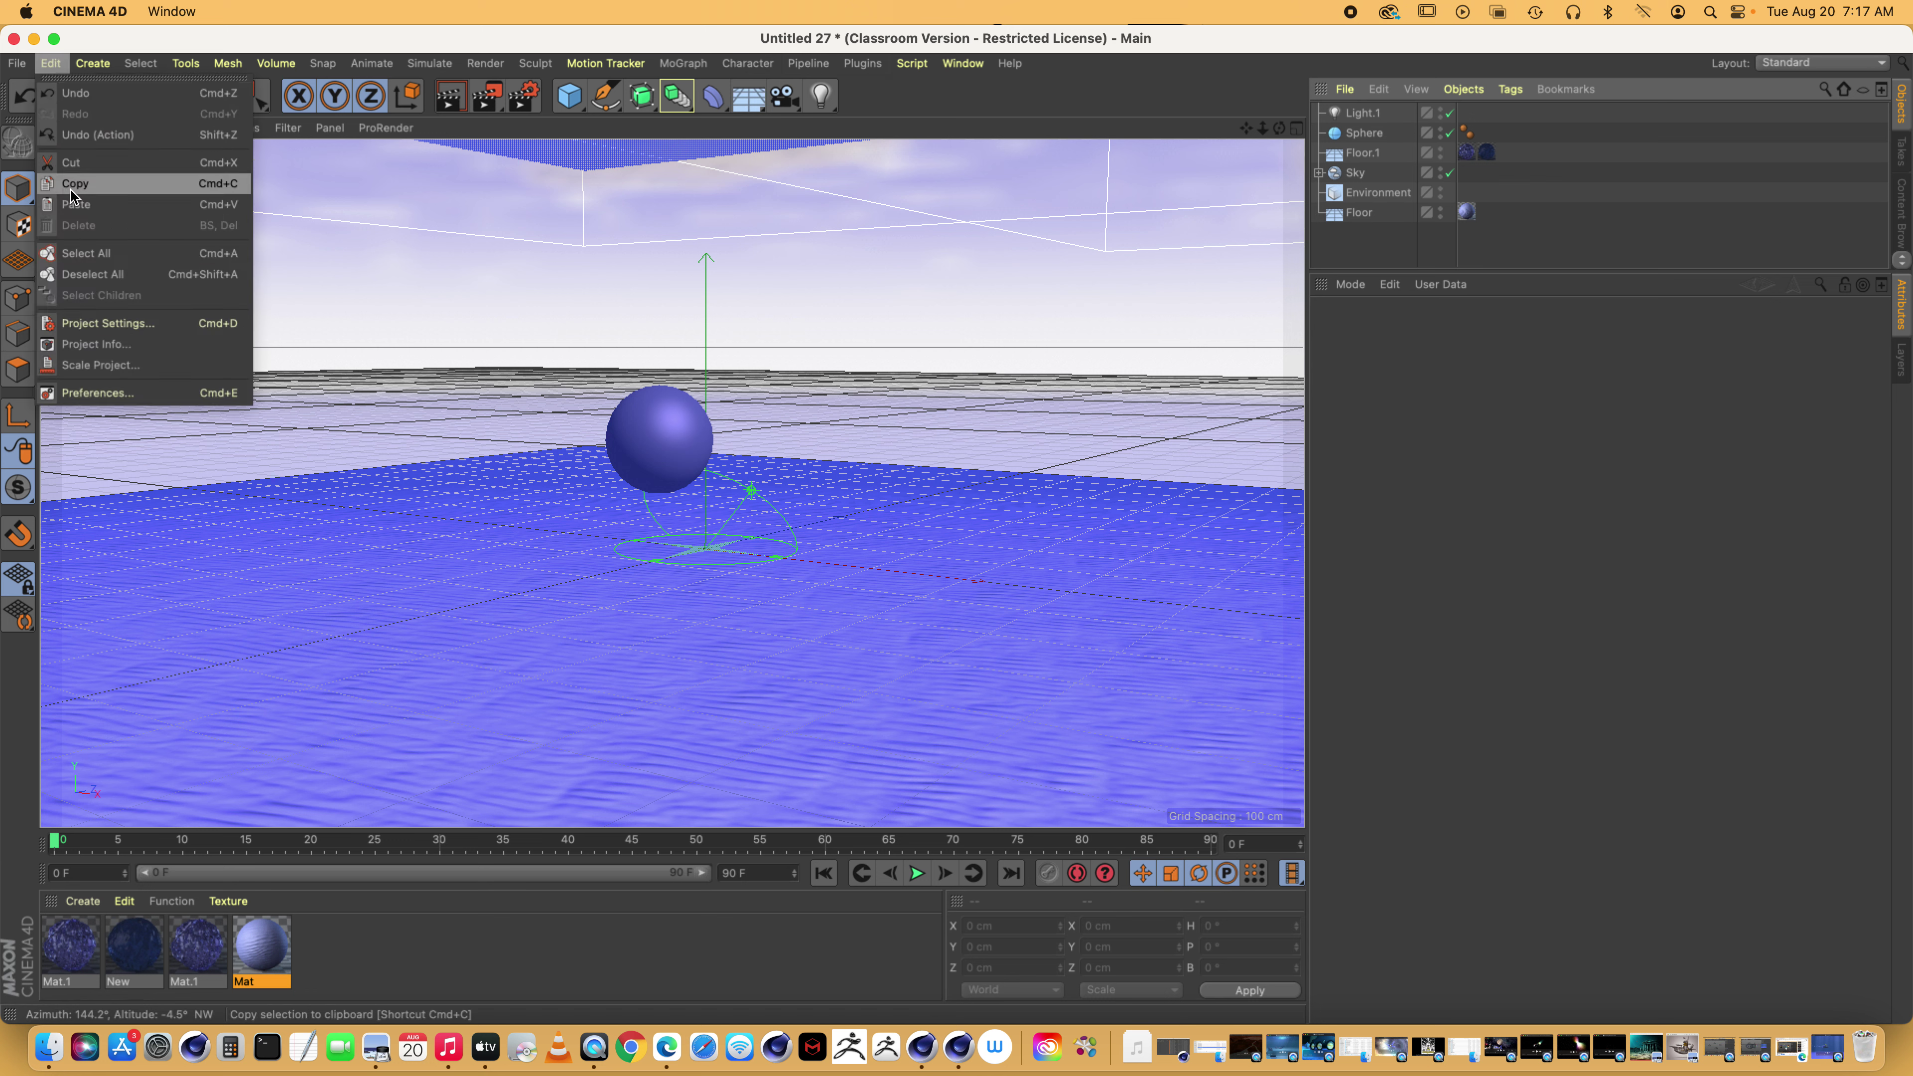
{"action": "left_click", "coordinate": [113, 200]}
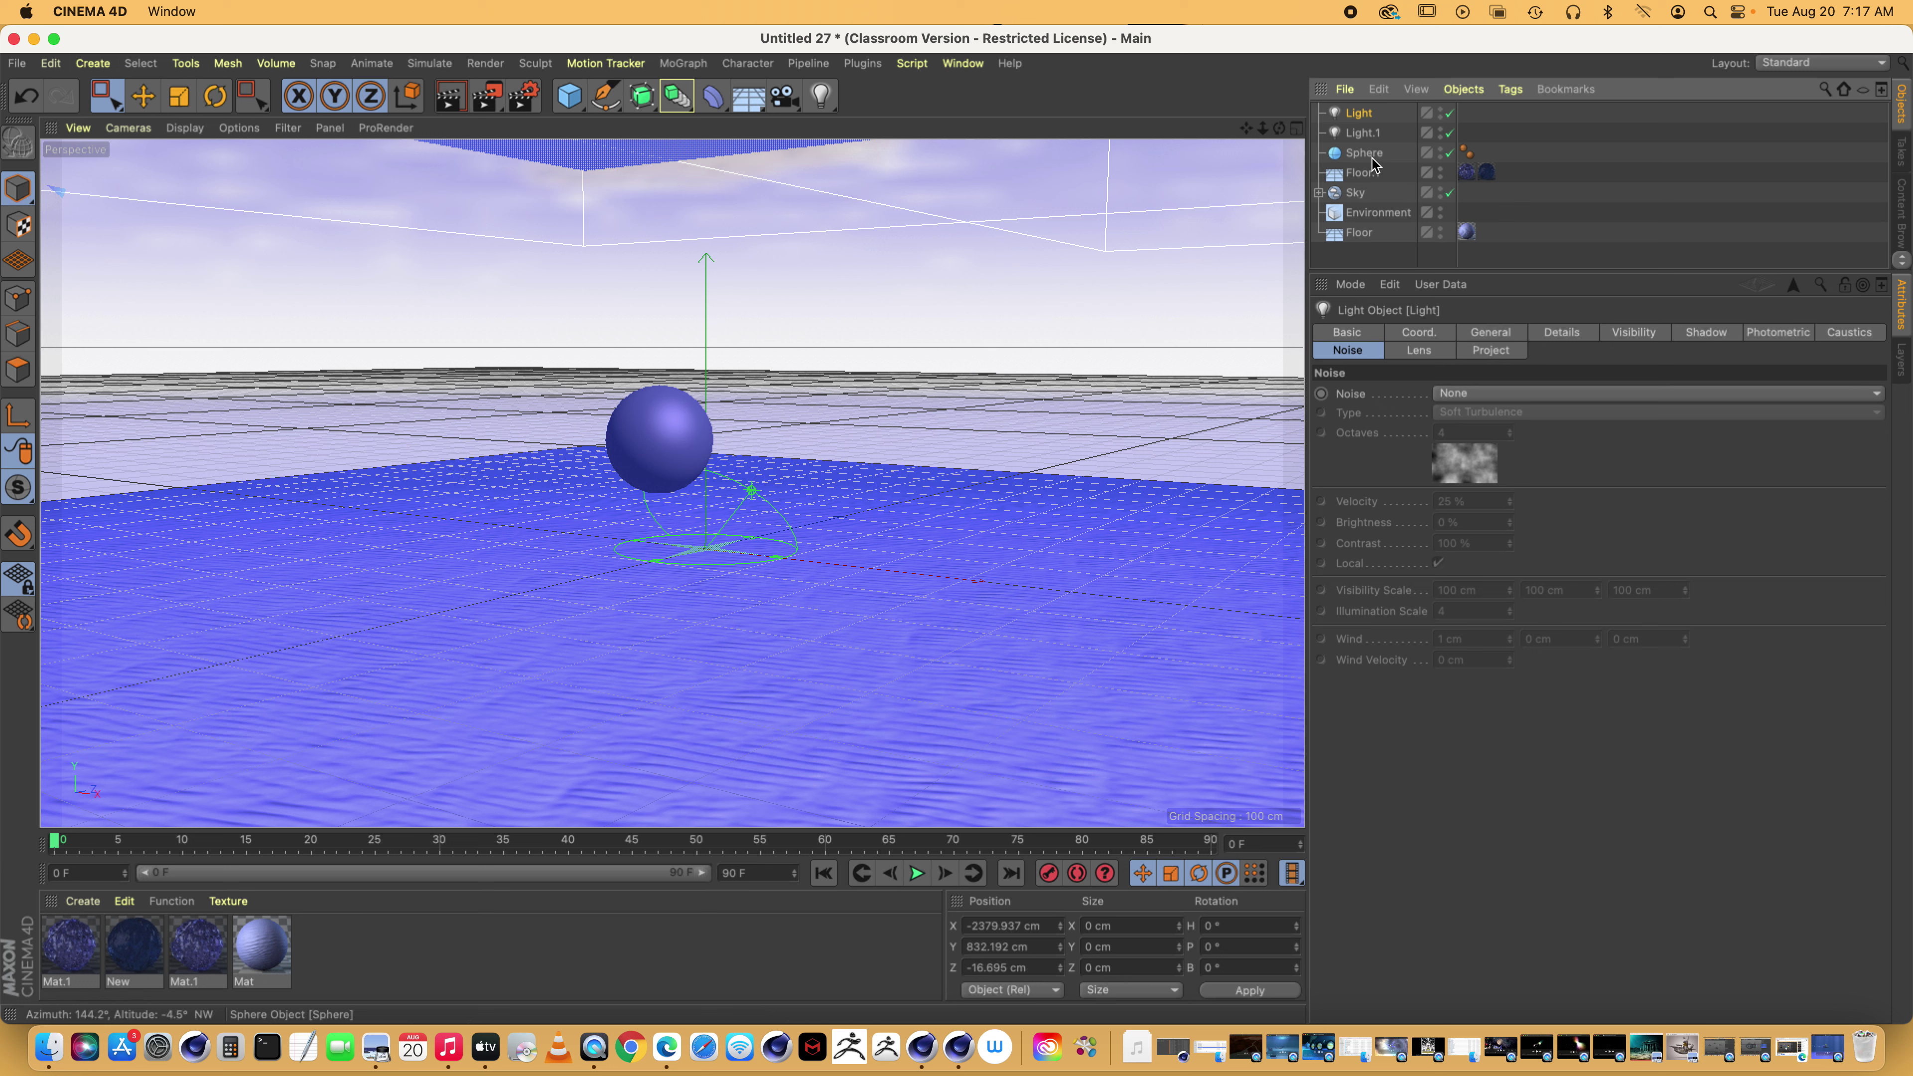
Compare the pasted Light with the original Light.1 and delete Light.1 from the scene
{"action": "left_click", "coordinate": [1364, 134]}
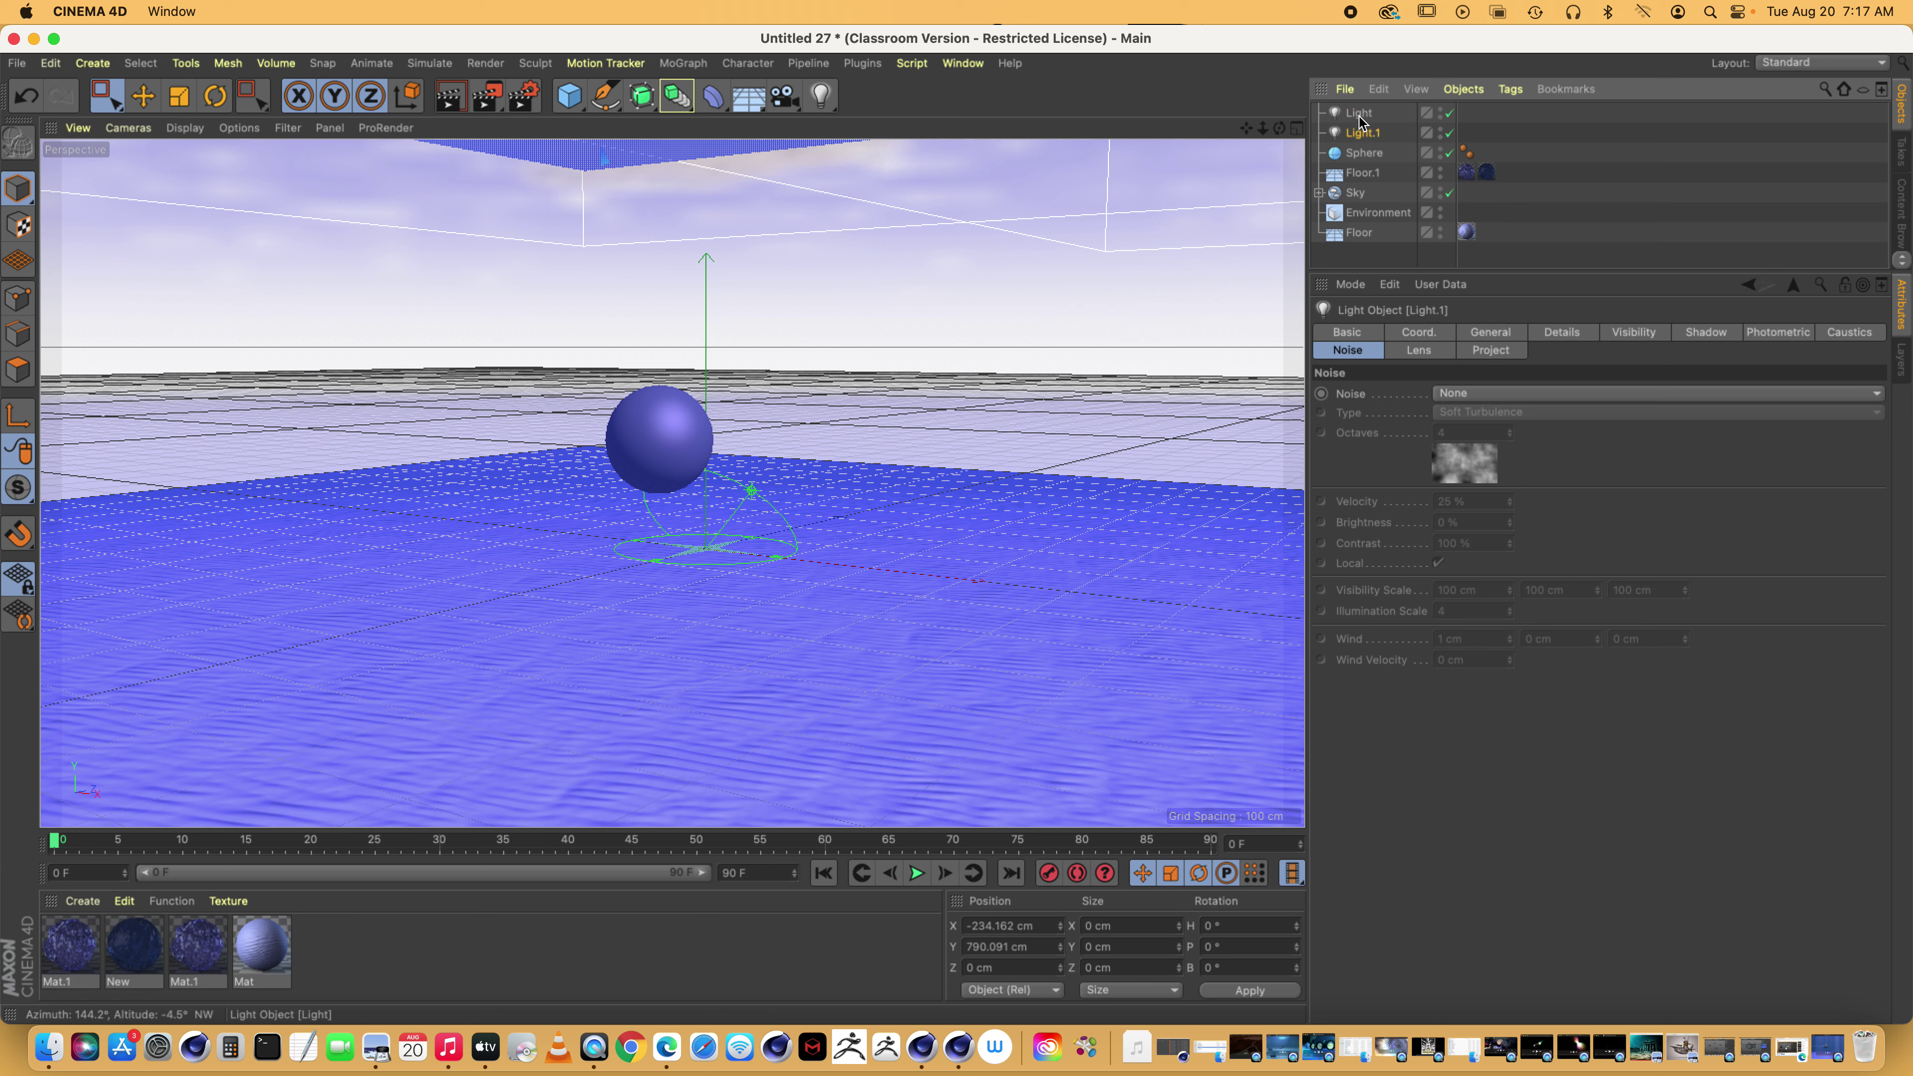
{"action": "left_click", "coordinate": [1360, 113]}
{"action": "left_click", "coordinate": [1364, 134]}
{"action": "left_click", "coordinate": [1360, 113]}
{"action": "left_click", "coordinate": [1364, 134]}
{"action": "key", "text": "Delete"}
Copy the volumetric Light from underwater2023 h.c4d, paste it into Untitled 27 and render the view
{"action": "left_click", "coordinate": [963, 62]}
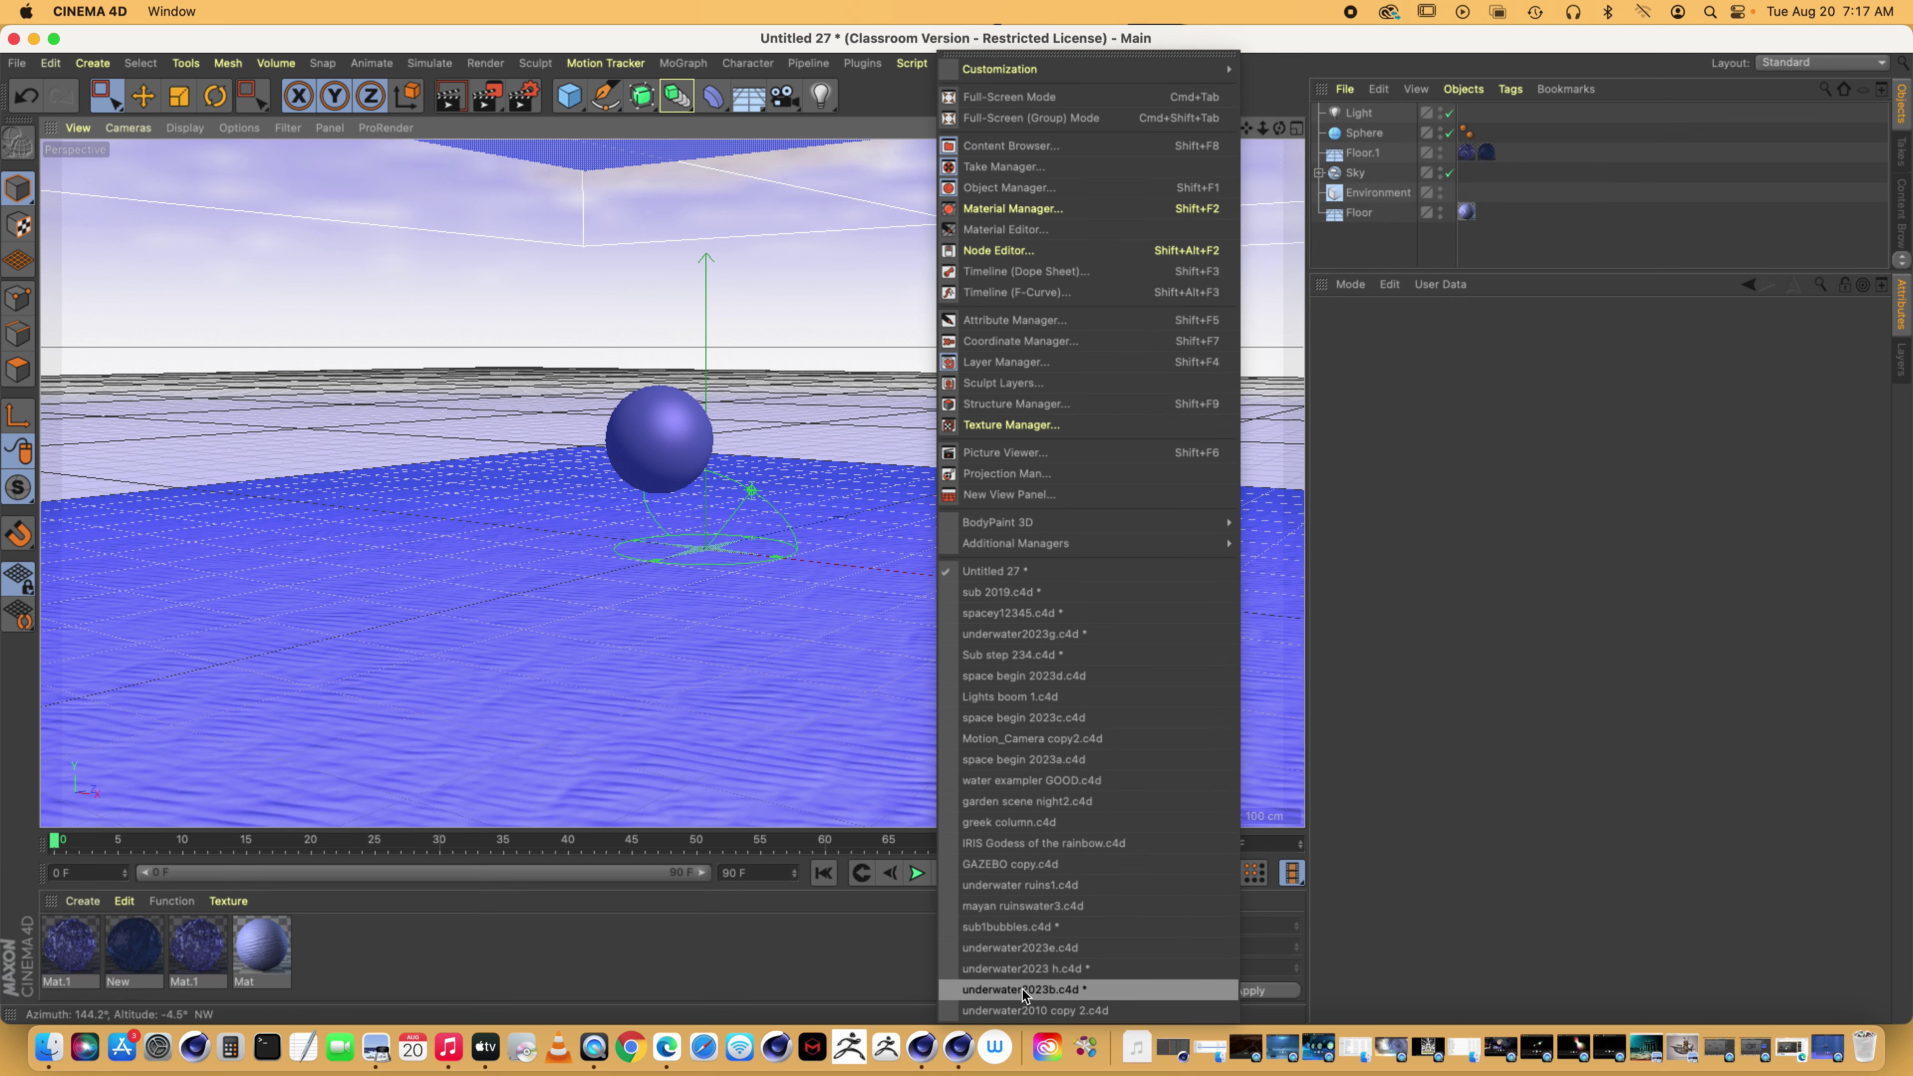
{"action": "left_click", "coordinate": [1035, 970]}
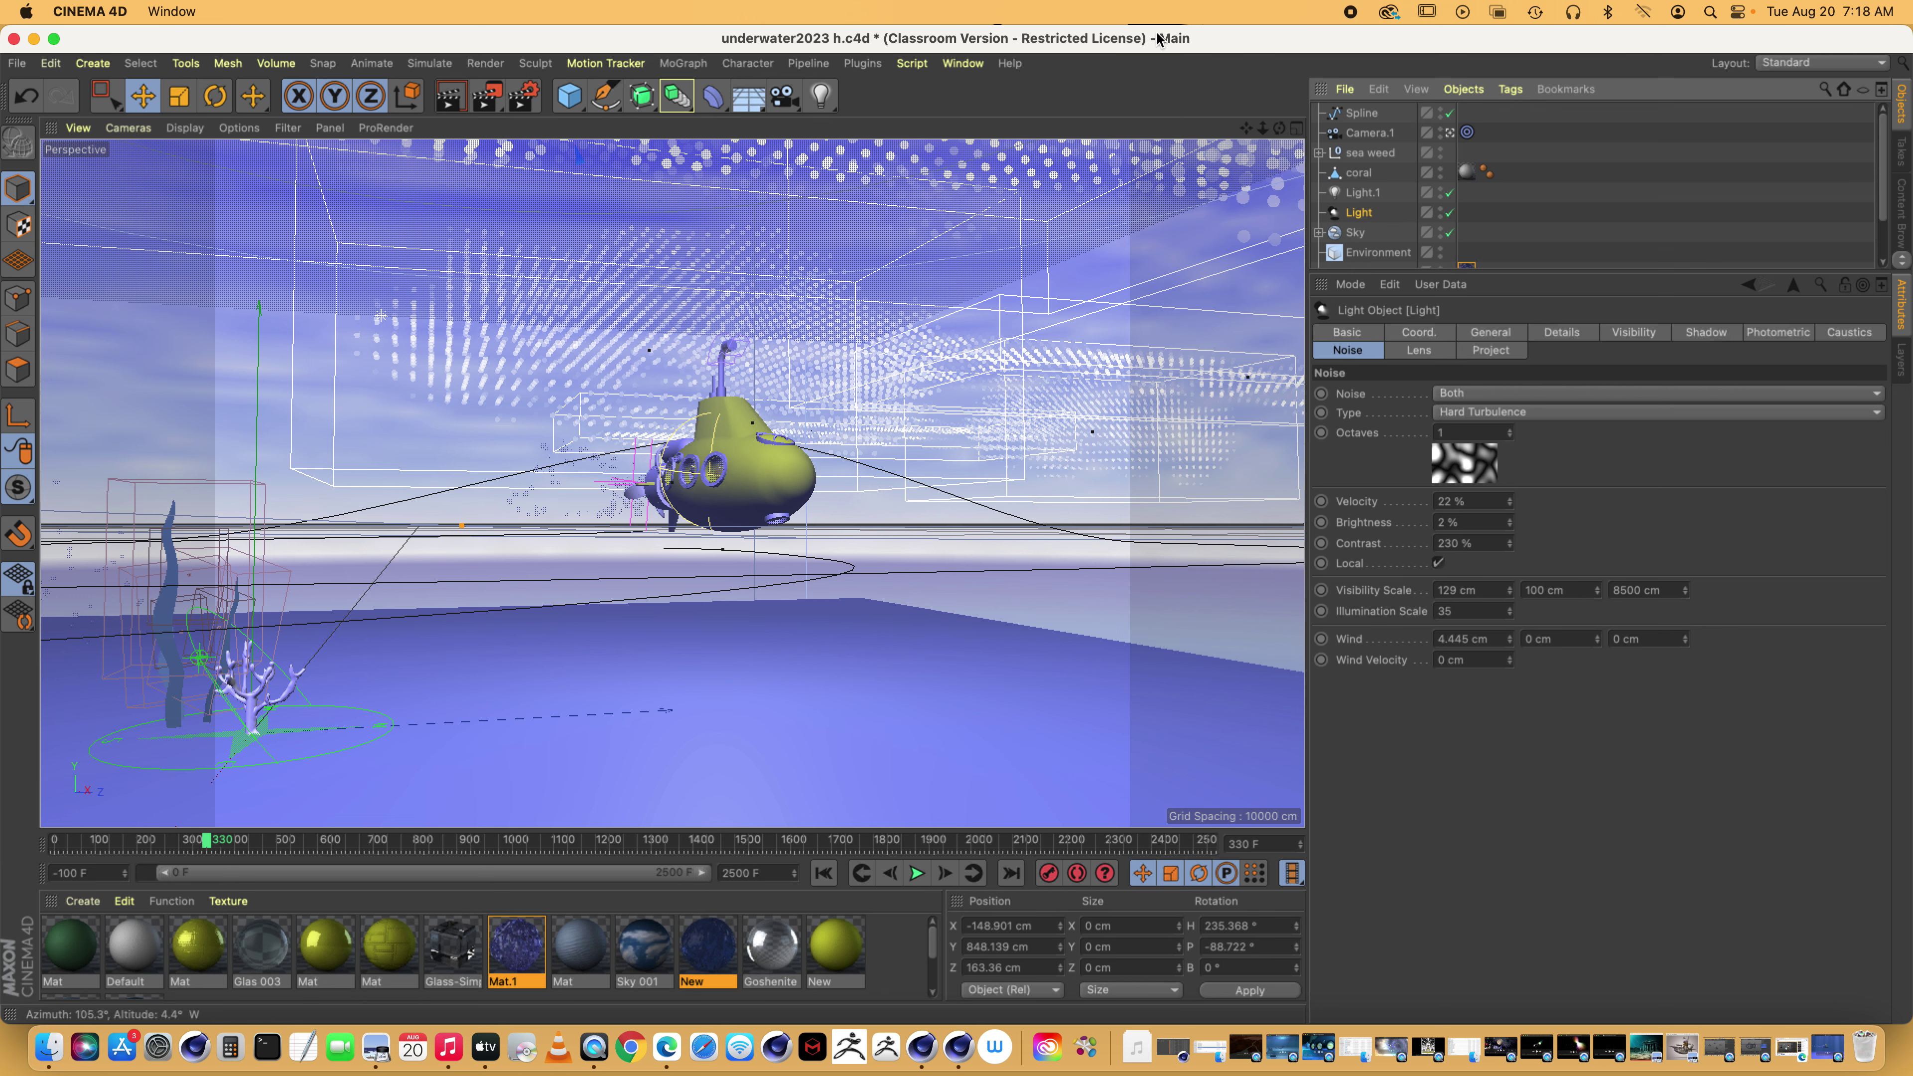
{"action": "left_click", "coordinate": [963, 63]}
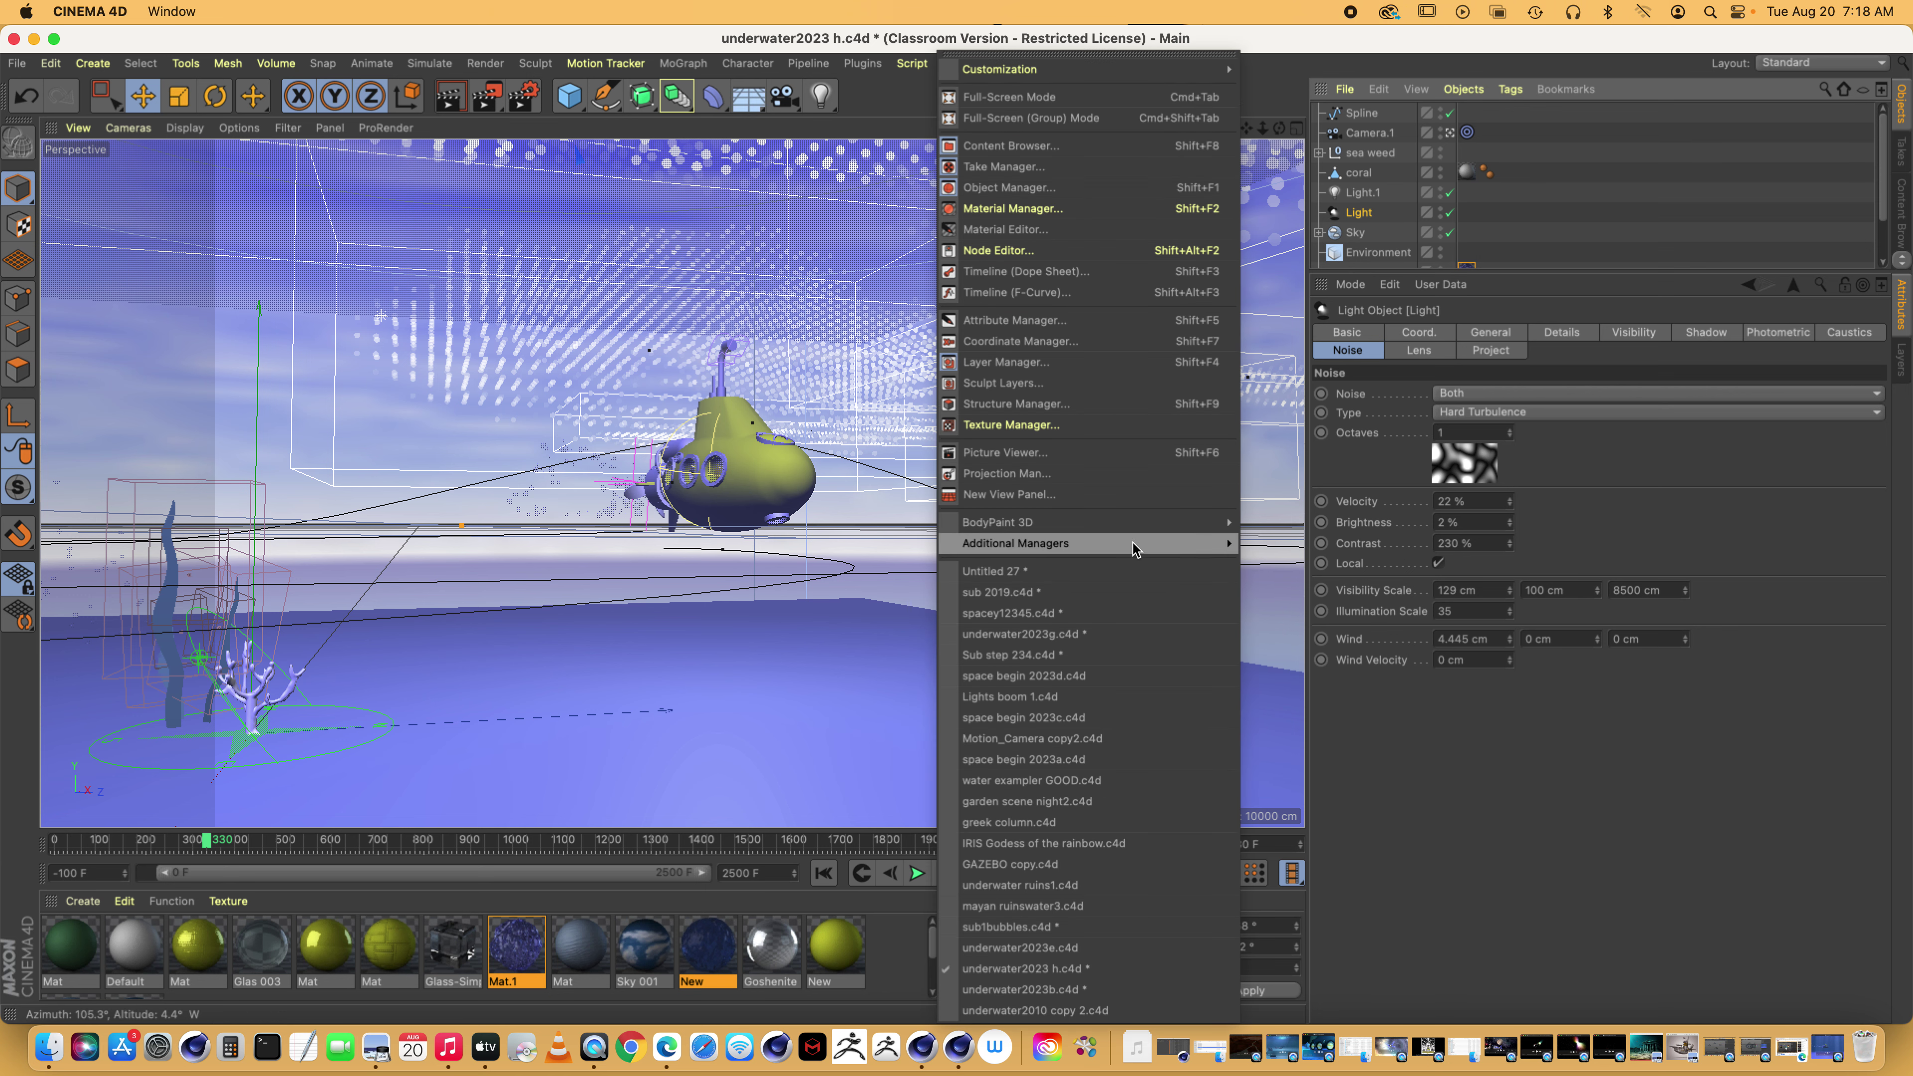
{"action": "left_click", "coordinate": [1122, 573]}
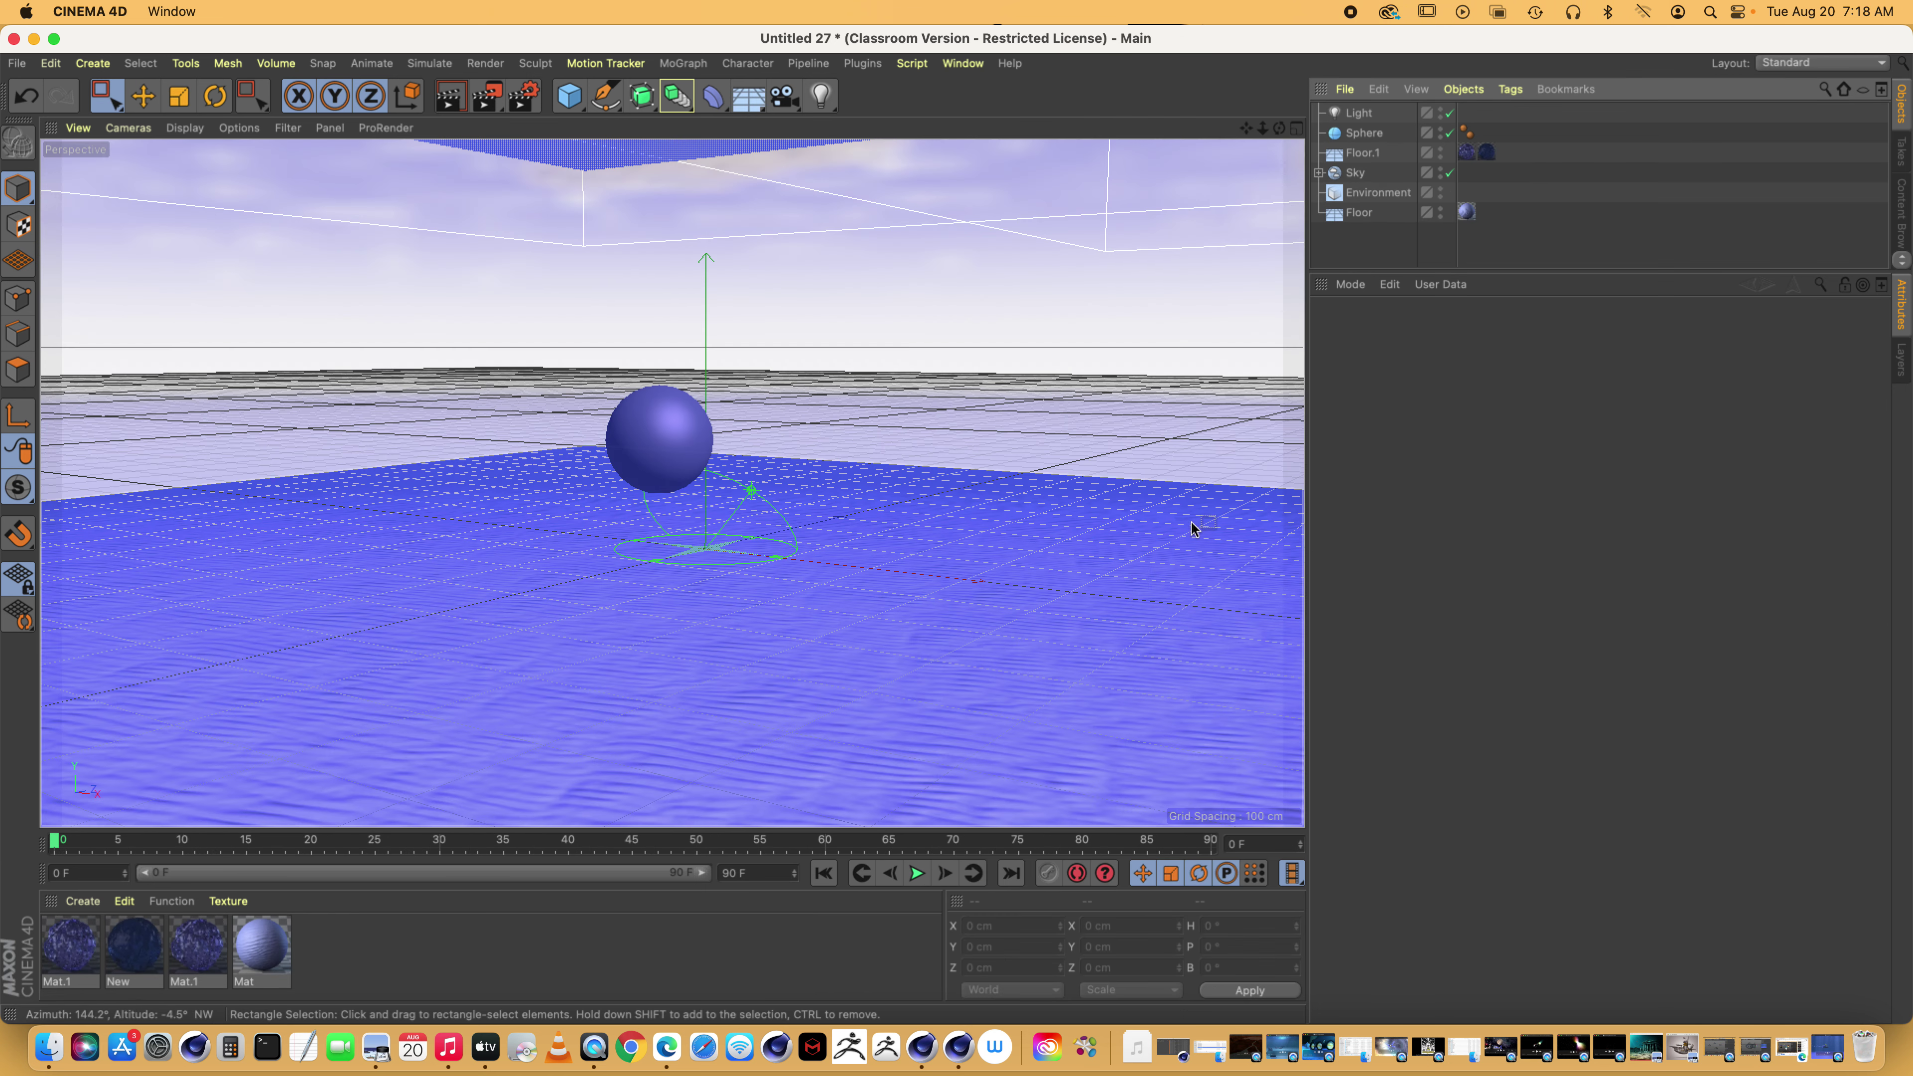
{"action": "key", "text": "super+v"}
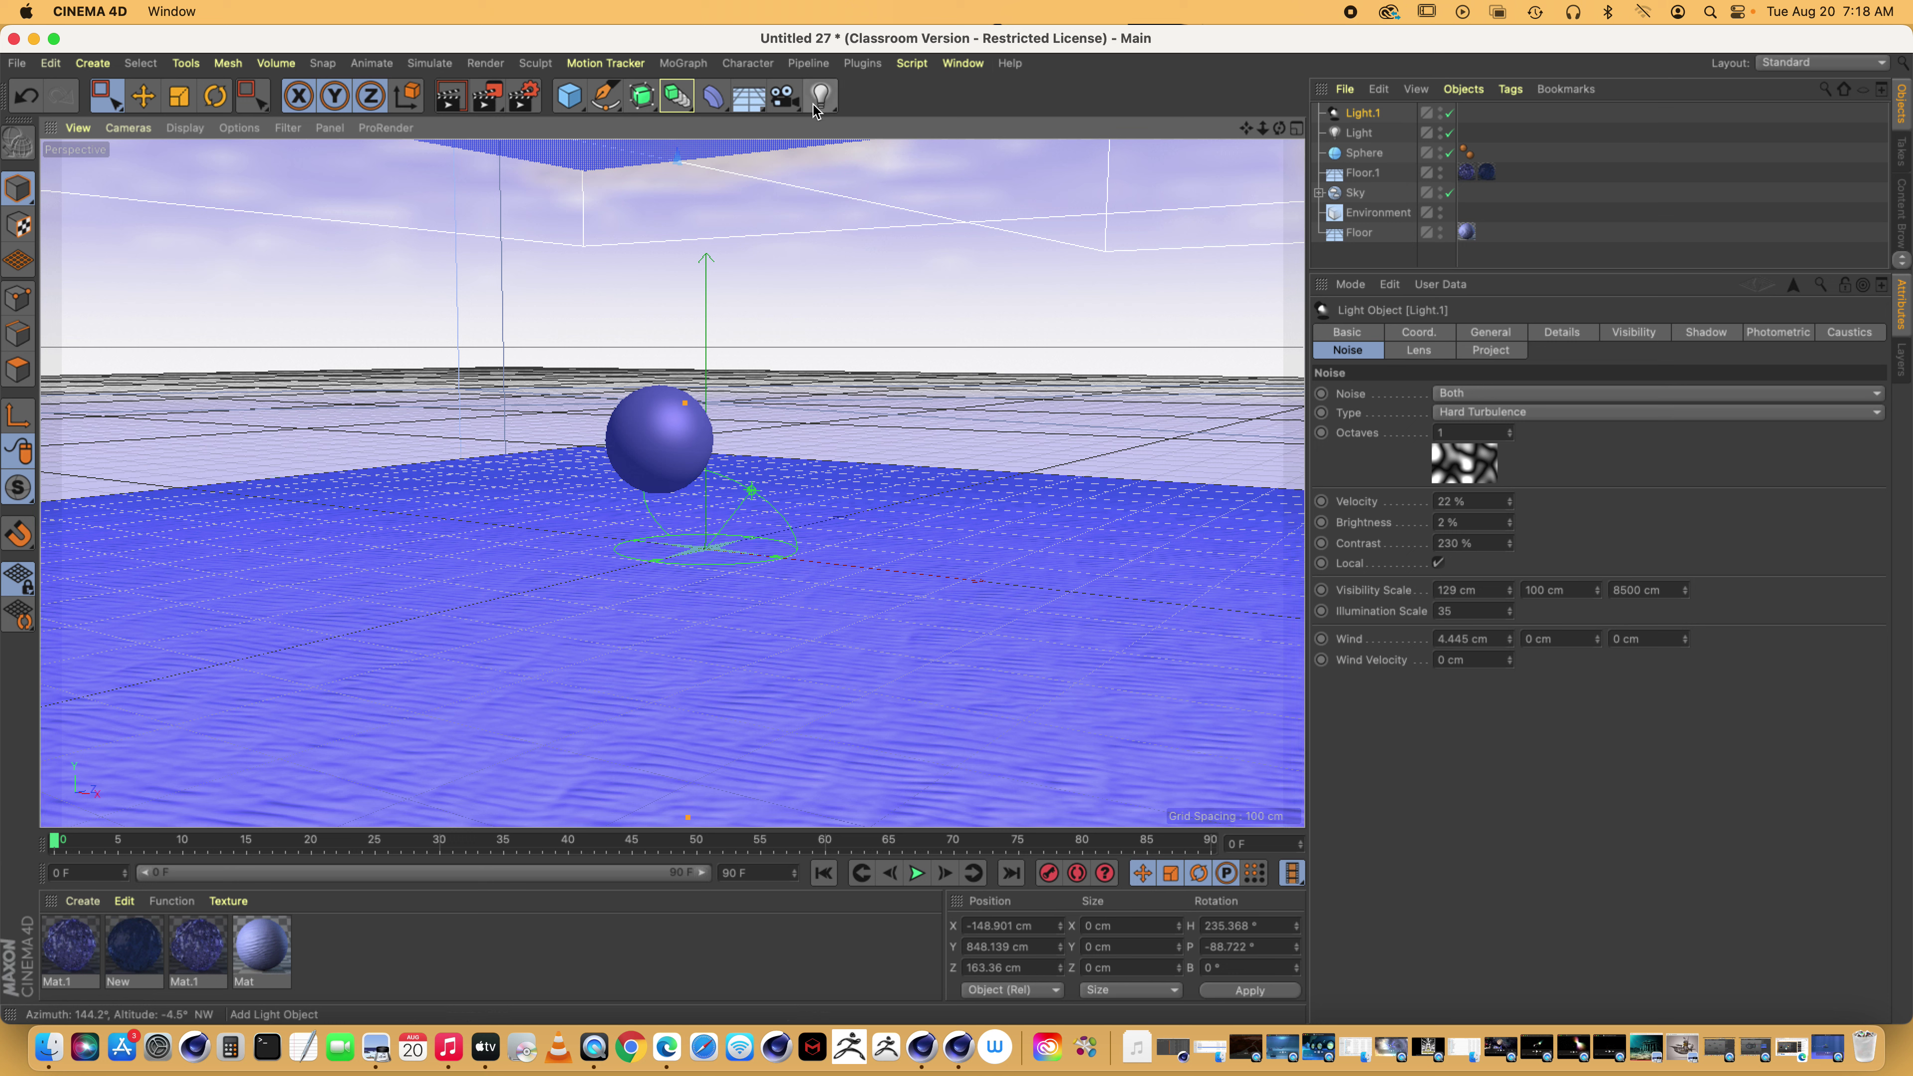
{"action": "left_click", "coordinate": [465, 106]}
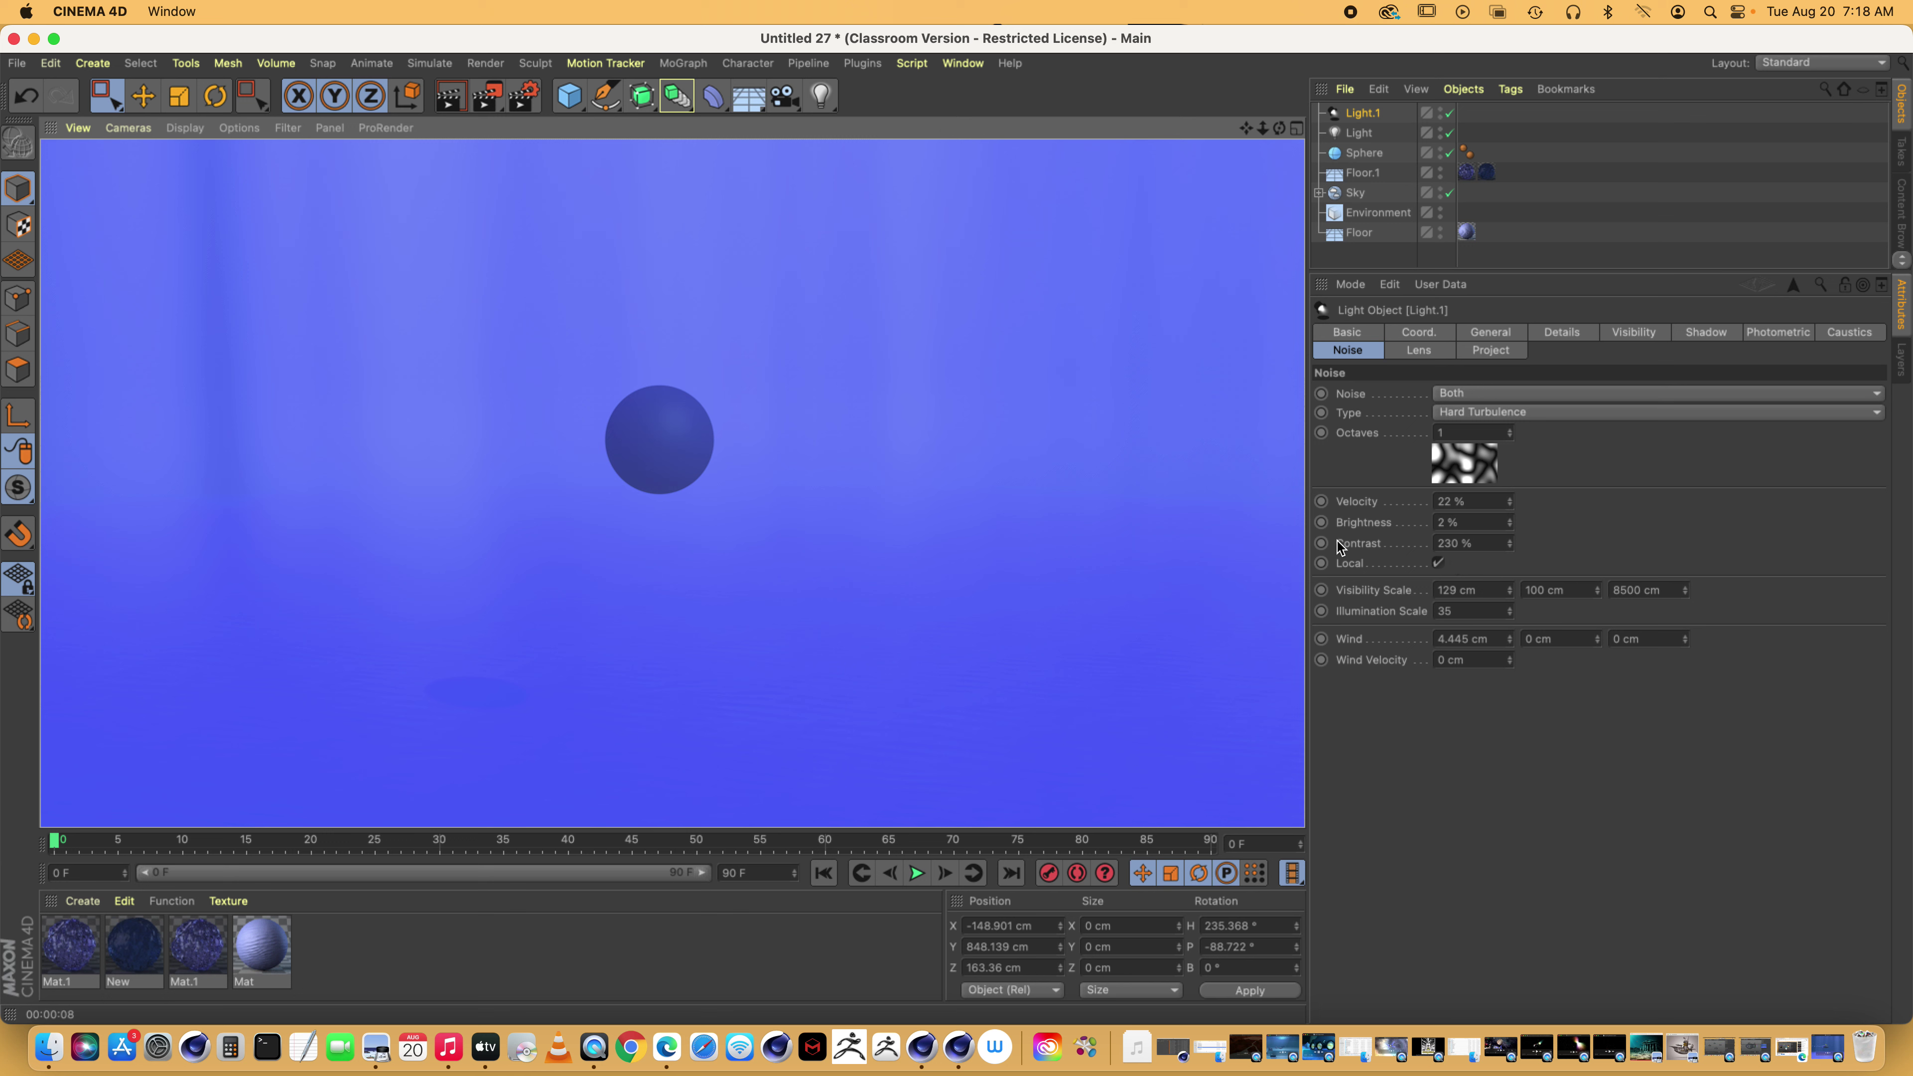
Undo the light pastes and deletions back to the scene's original Light.1 and volumetric Light
{"action": "left_click", "coordinate": [1454, 543]}
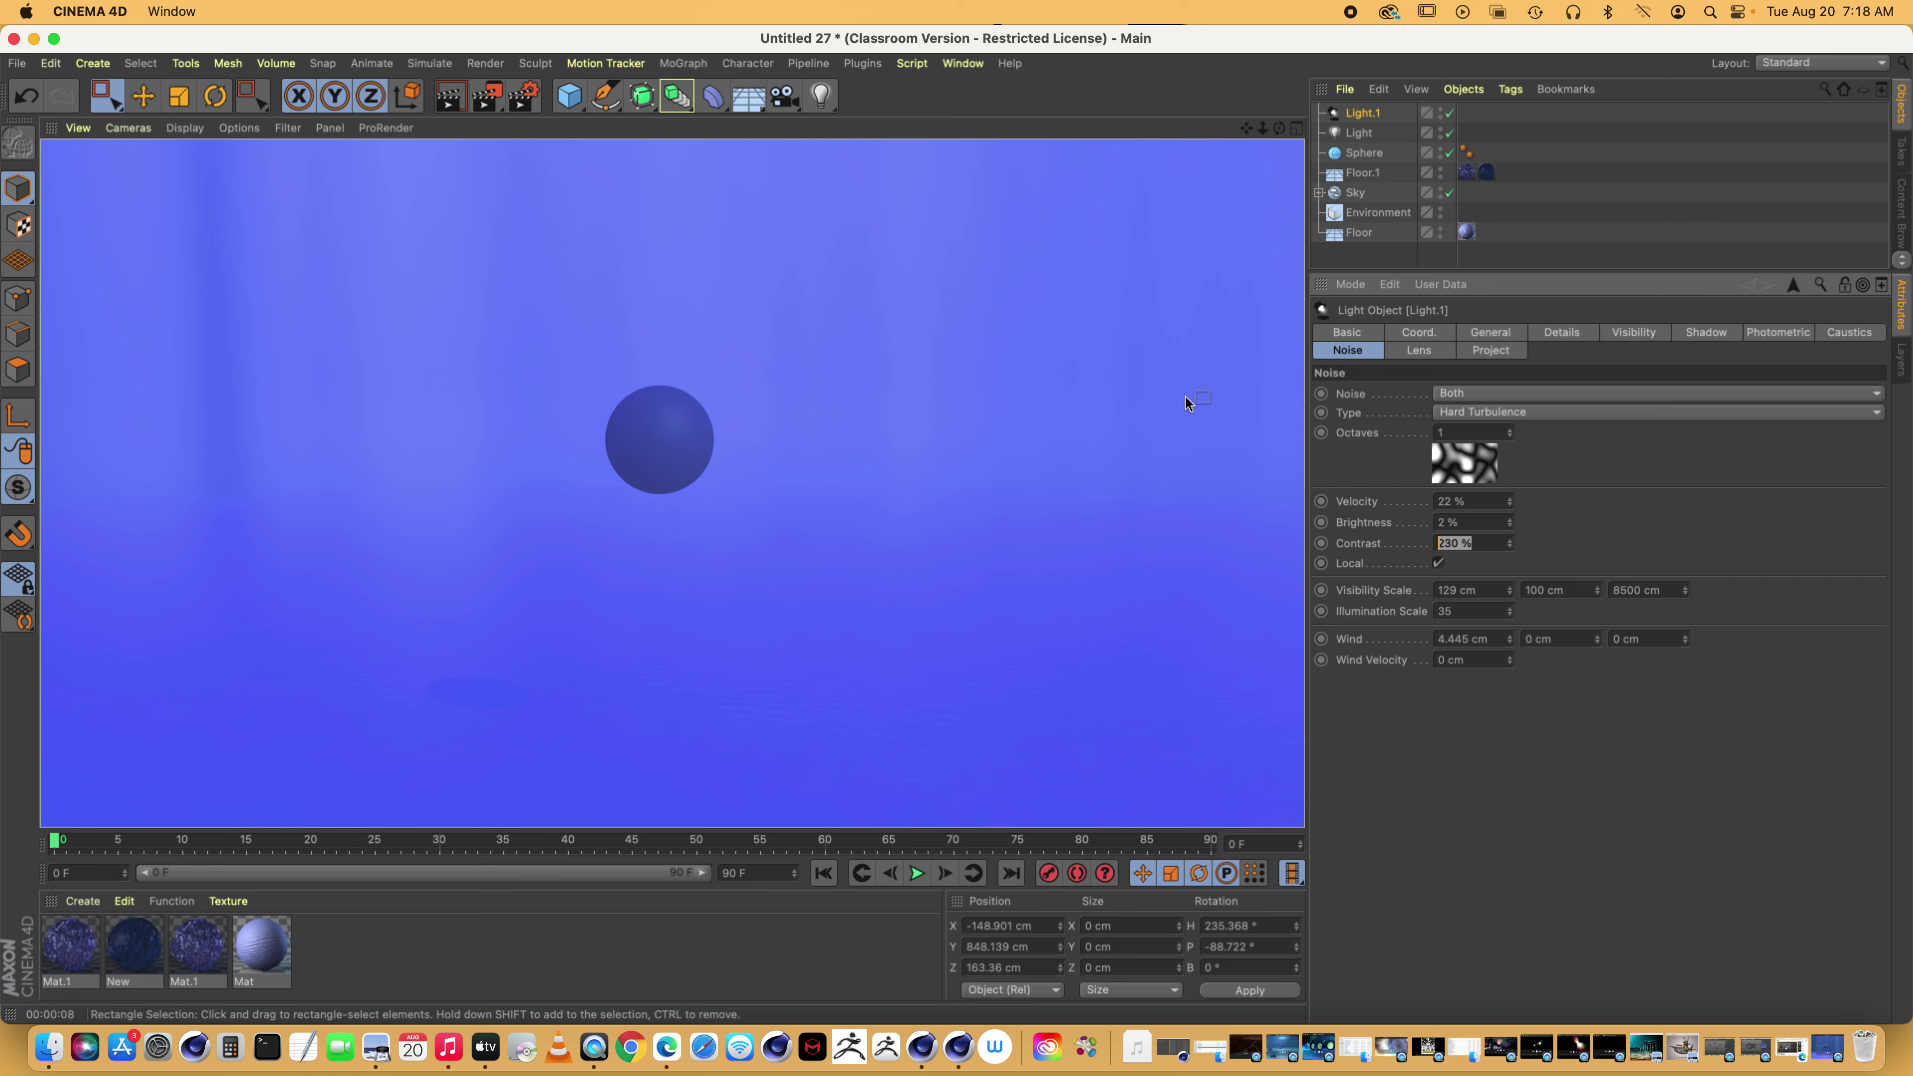
{"action": "key", "text": "super+z"}
{"action": "key", "text": "super+shift+z"}
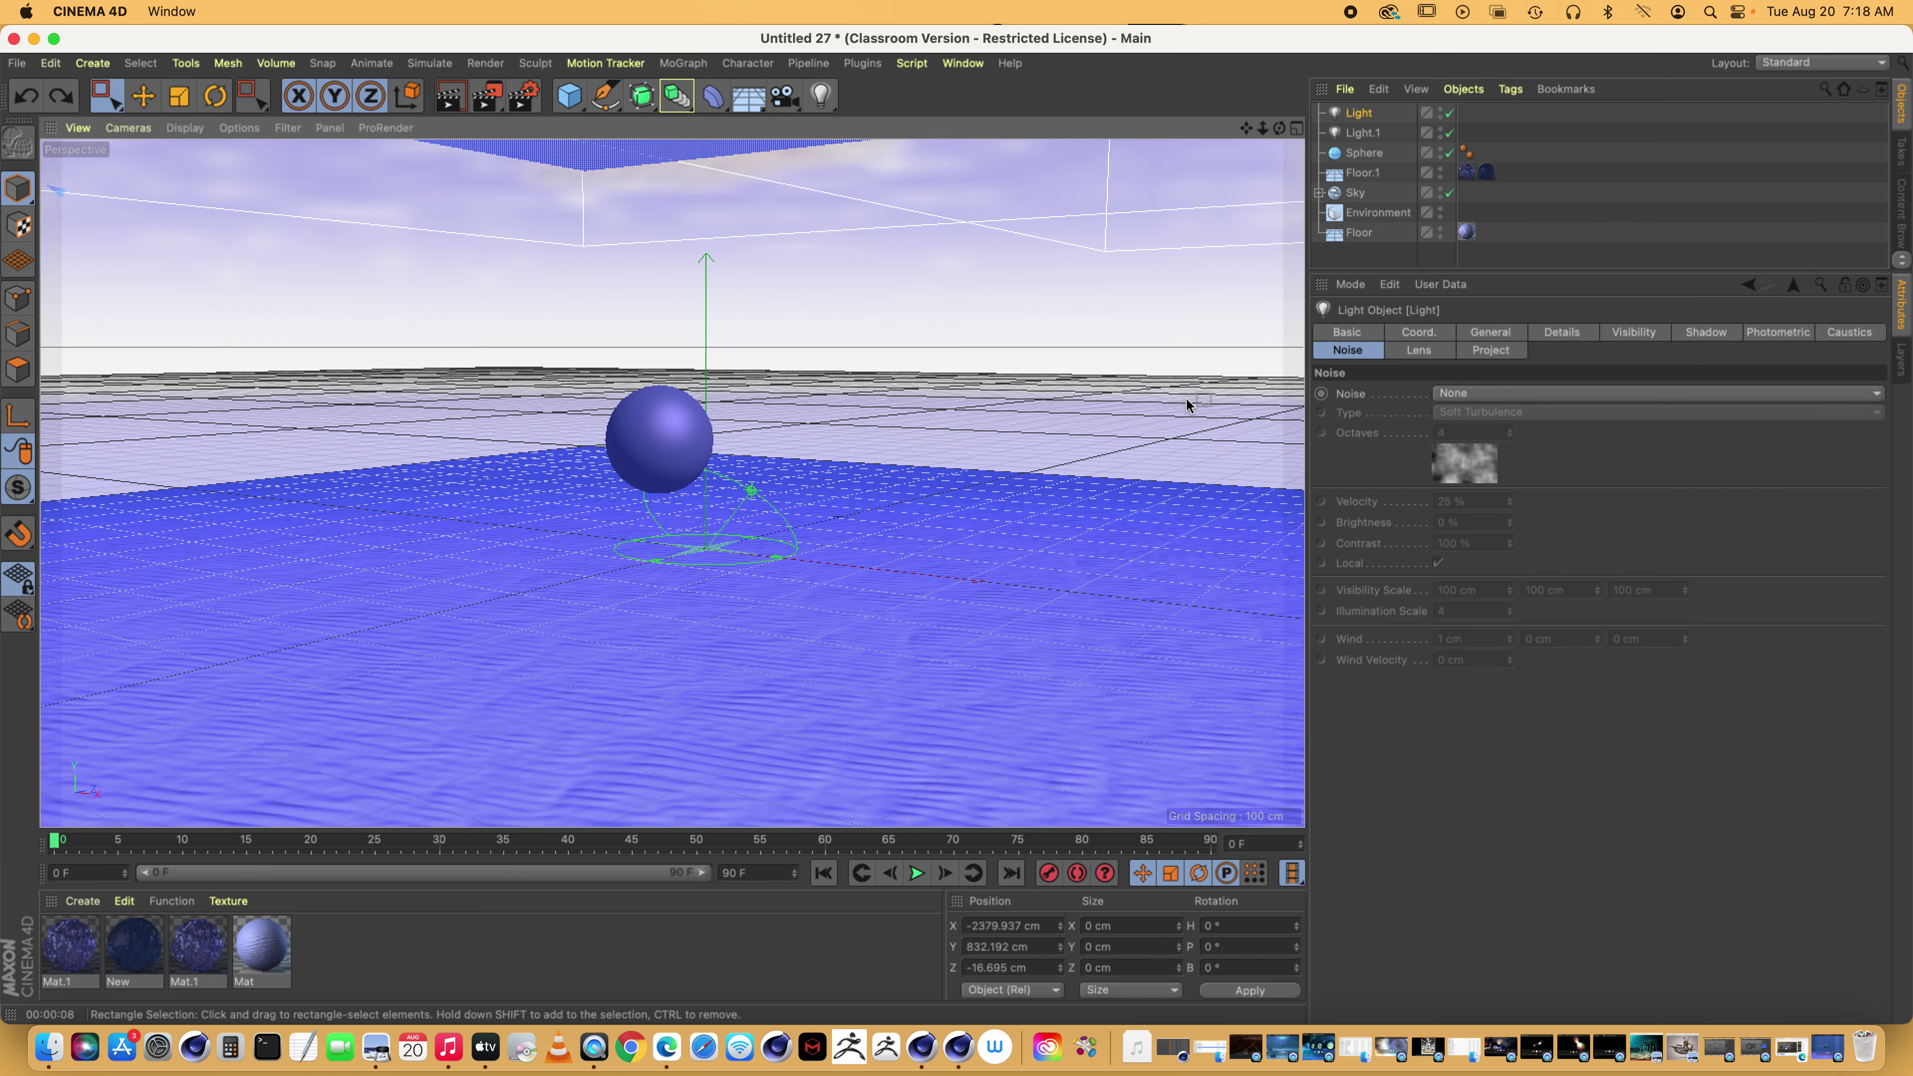
{"action": "key", "text": "super+z"}
{"action": "key", "text": "super+shift+z"}
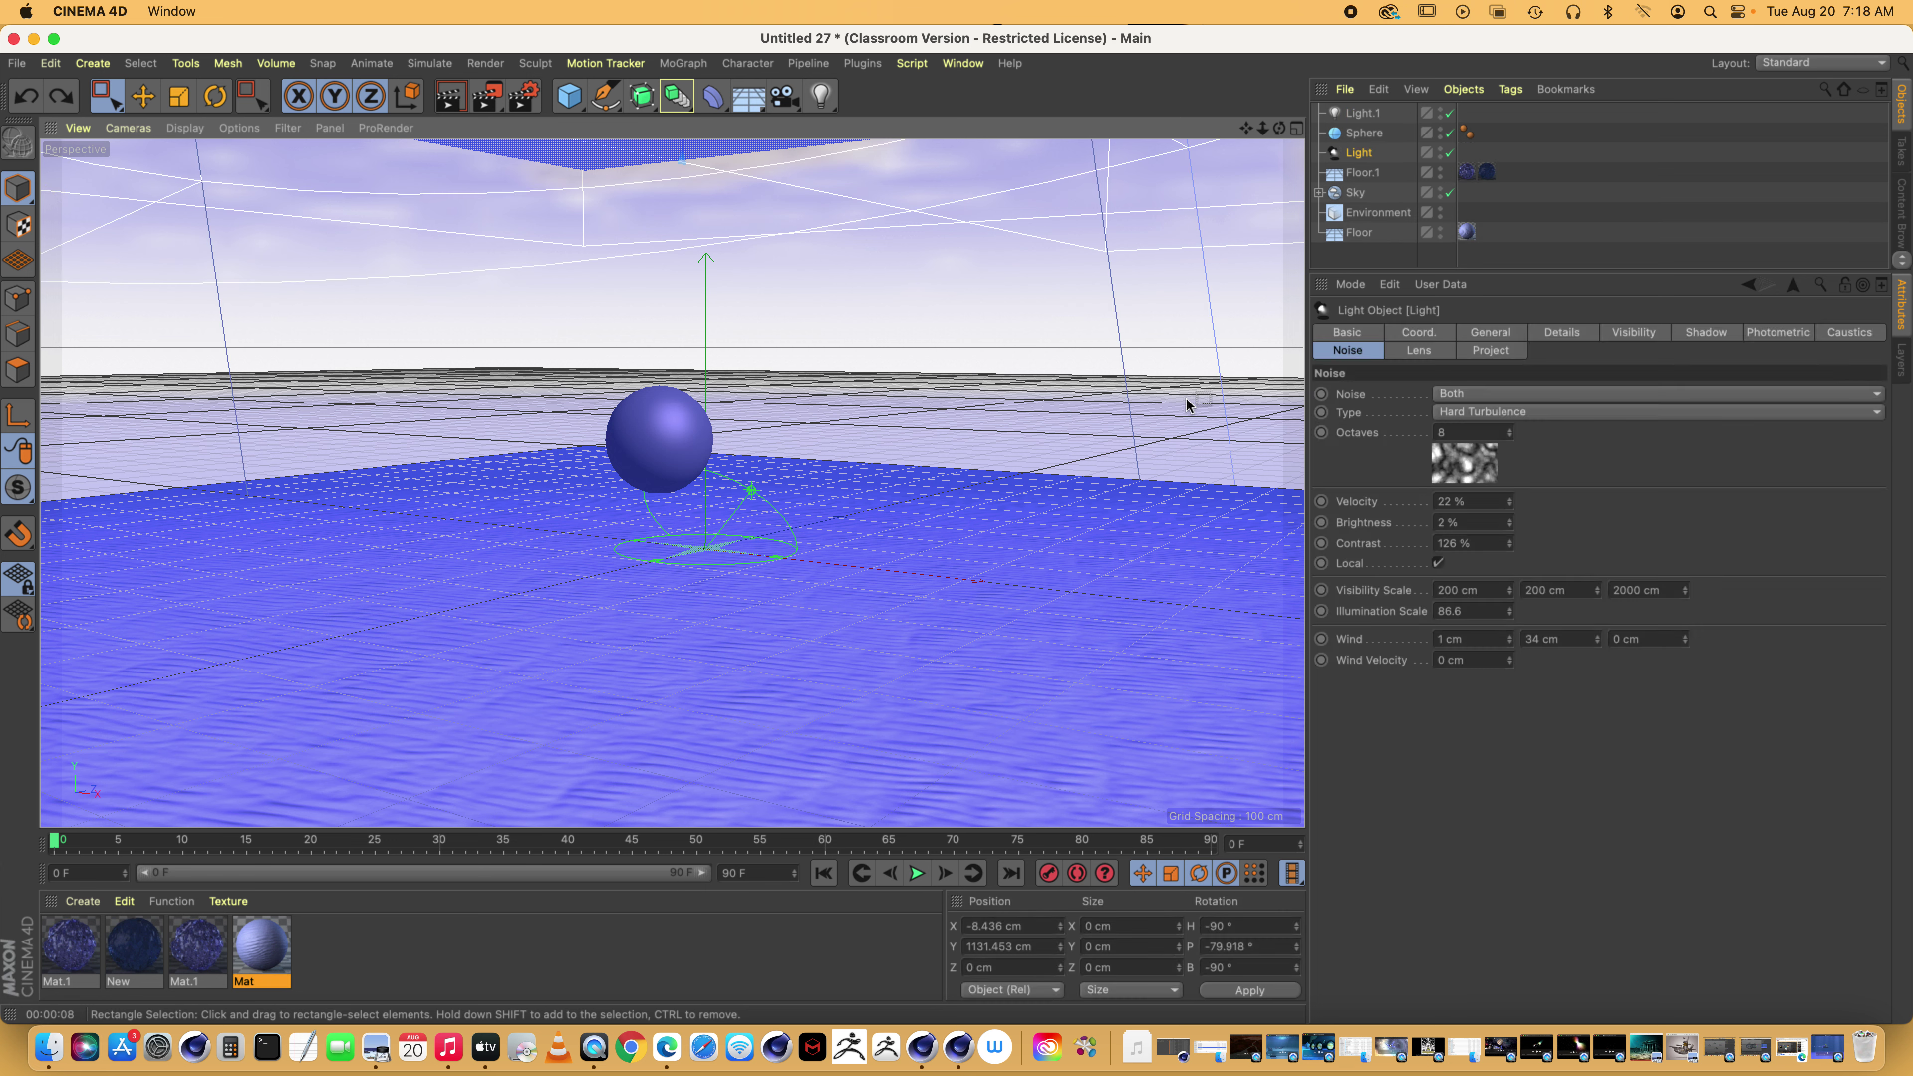
Set the volumetric Light's noise contrast to 230 % and its first two visibility scale values to 102 cm and 177 cm
{"action": "left_click", "coordinate": [1488, 544]}
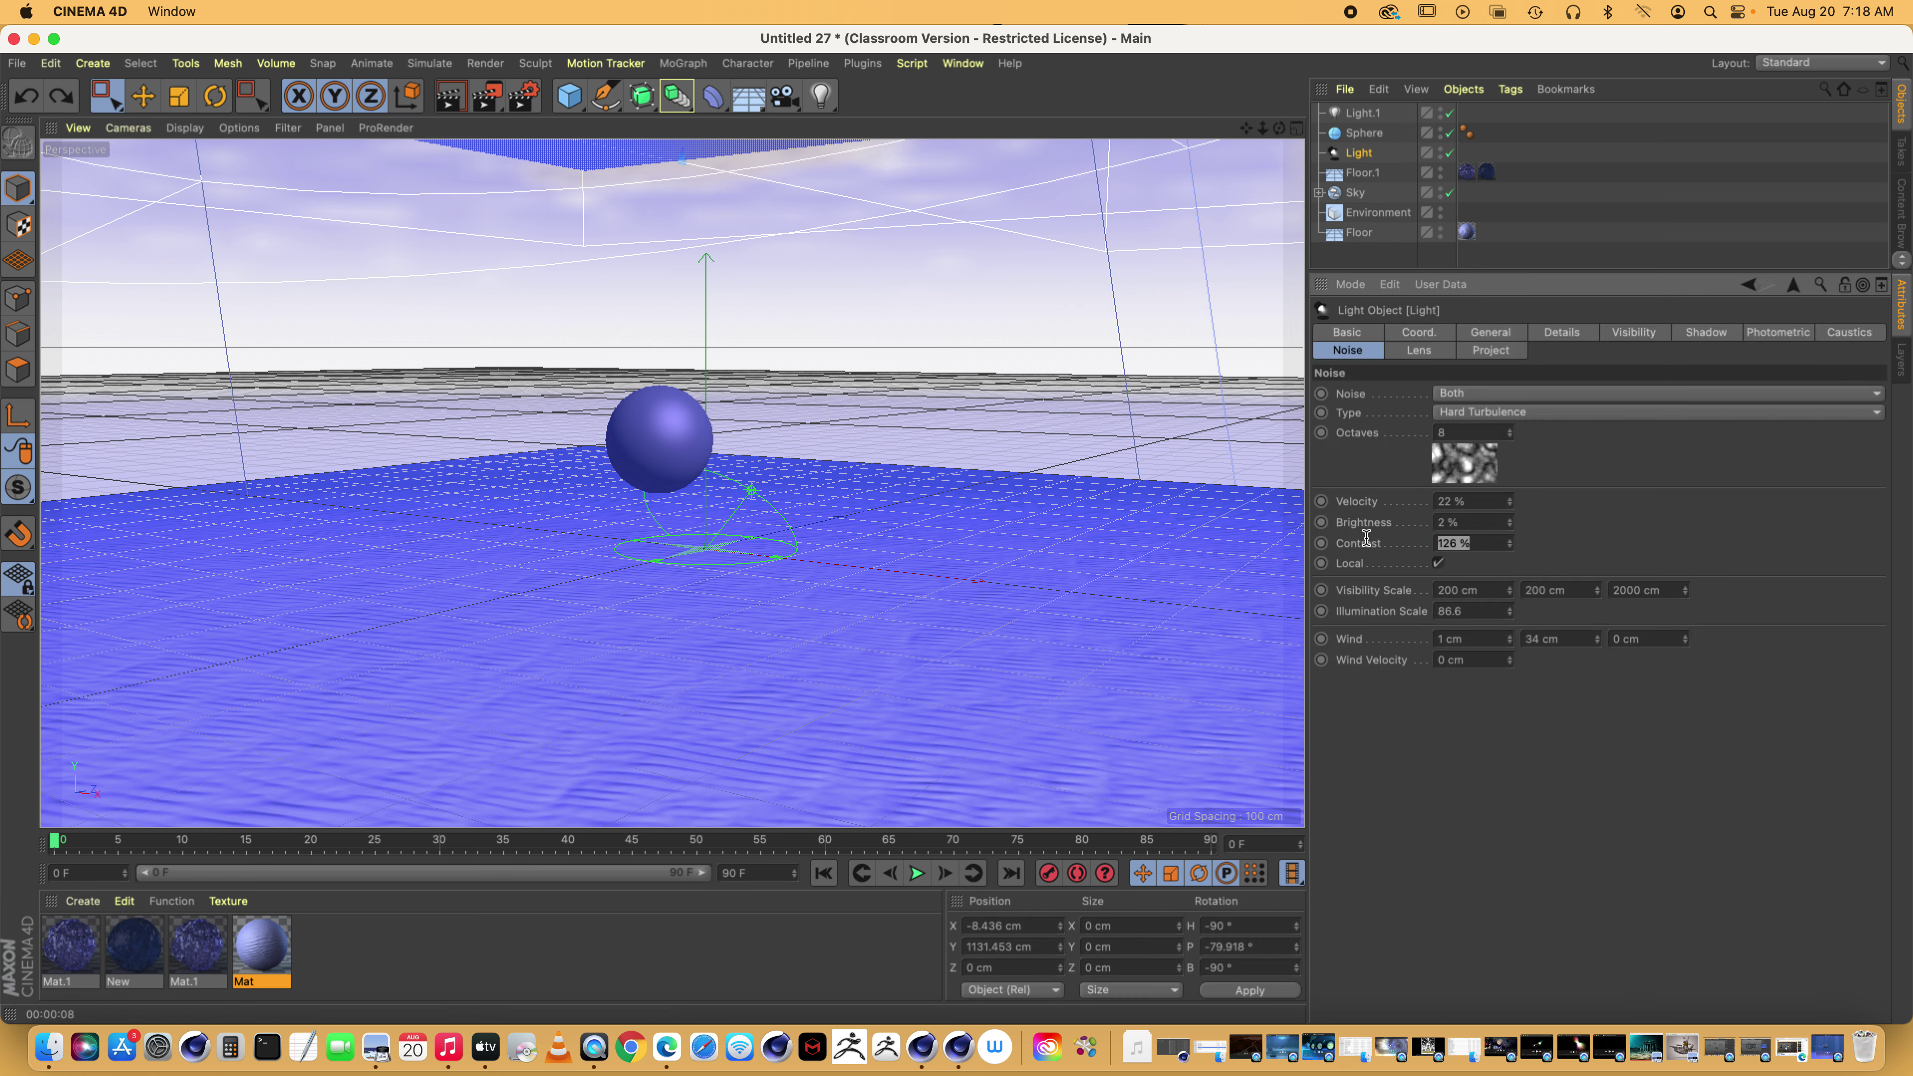
{"action": "type", "text": "230"}
{"action": "key", "text": "Return"}
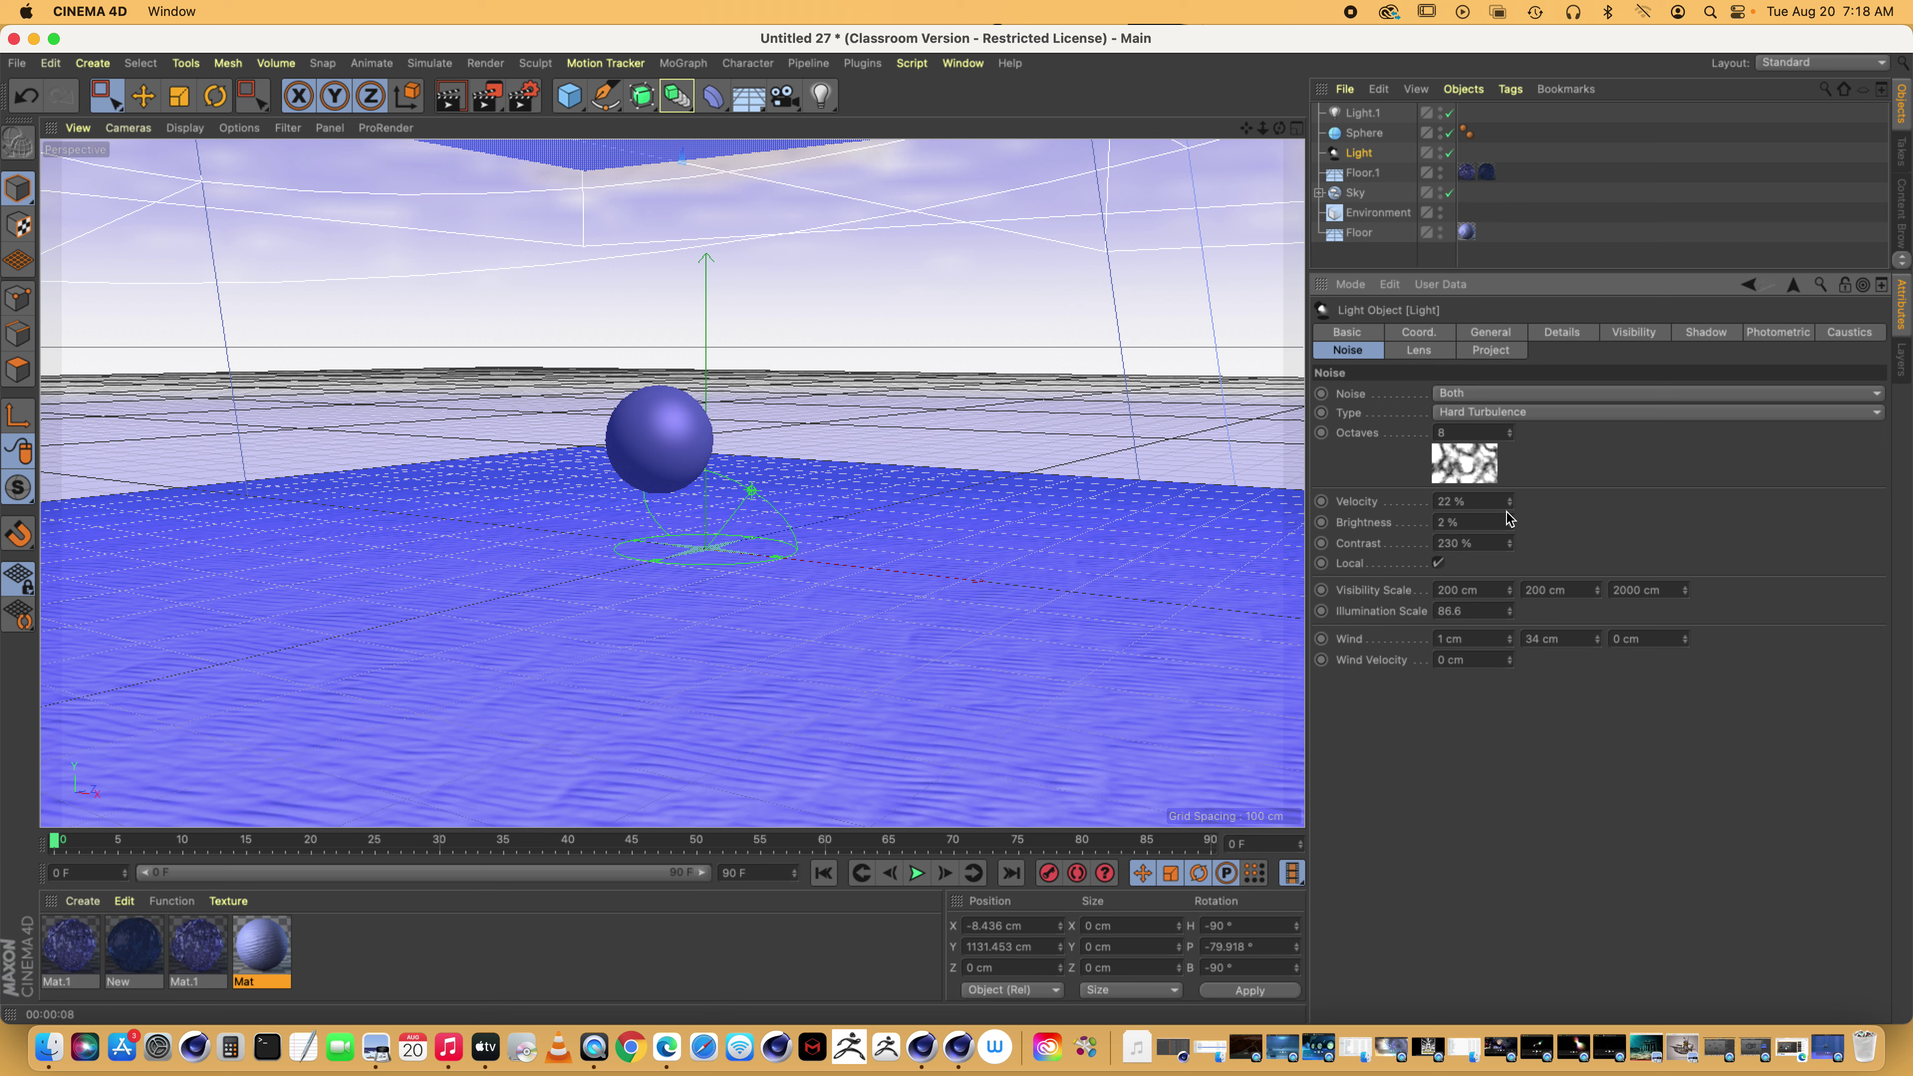
{"action": "left_click", "coordinate": [1509, 595]}
{"action": "left_click", "coordinate": [1601, 597]}
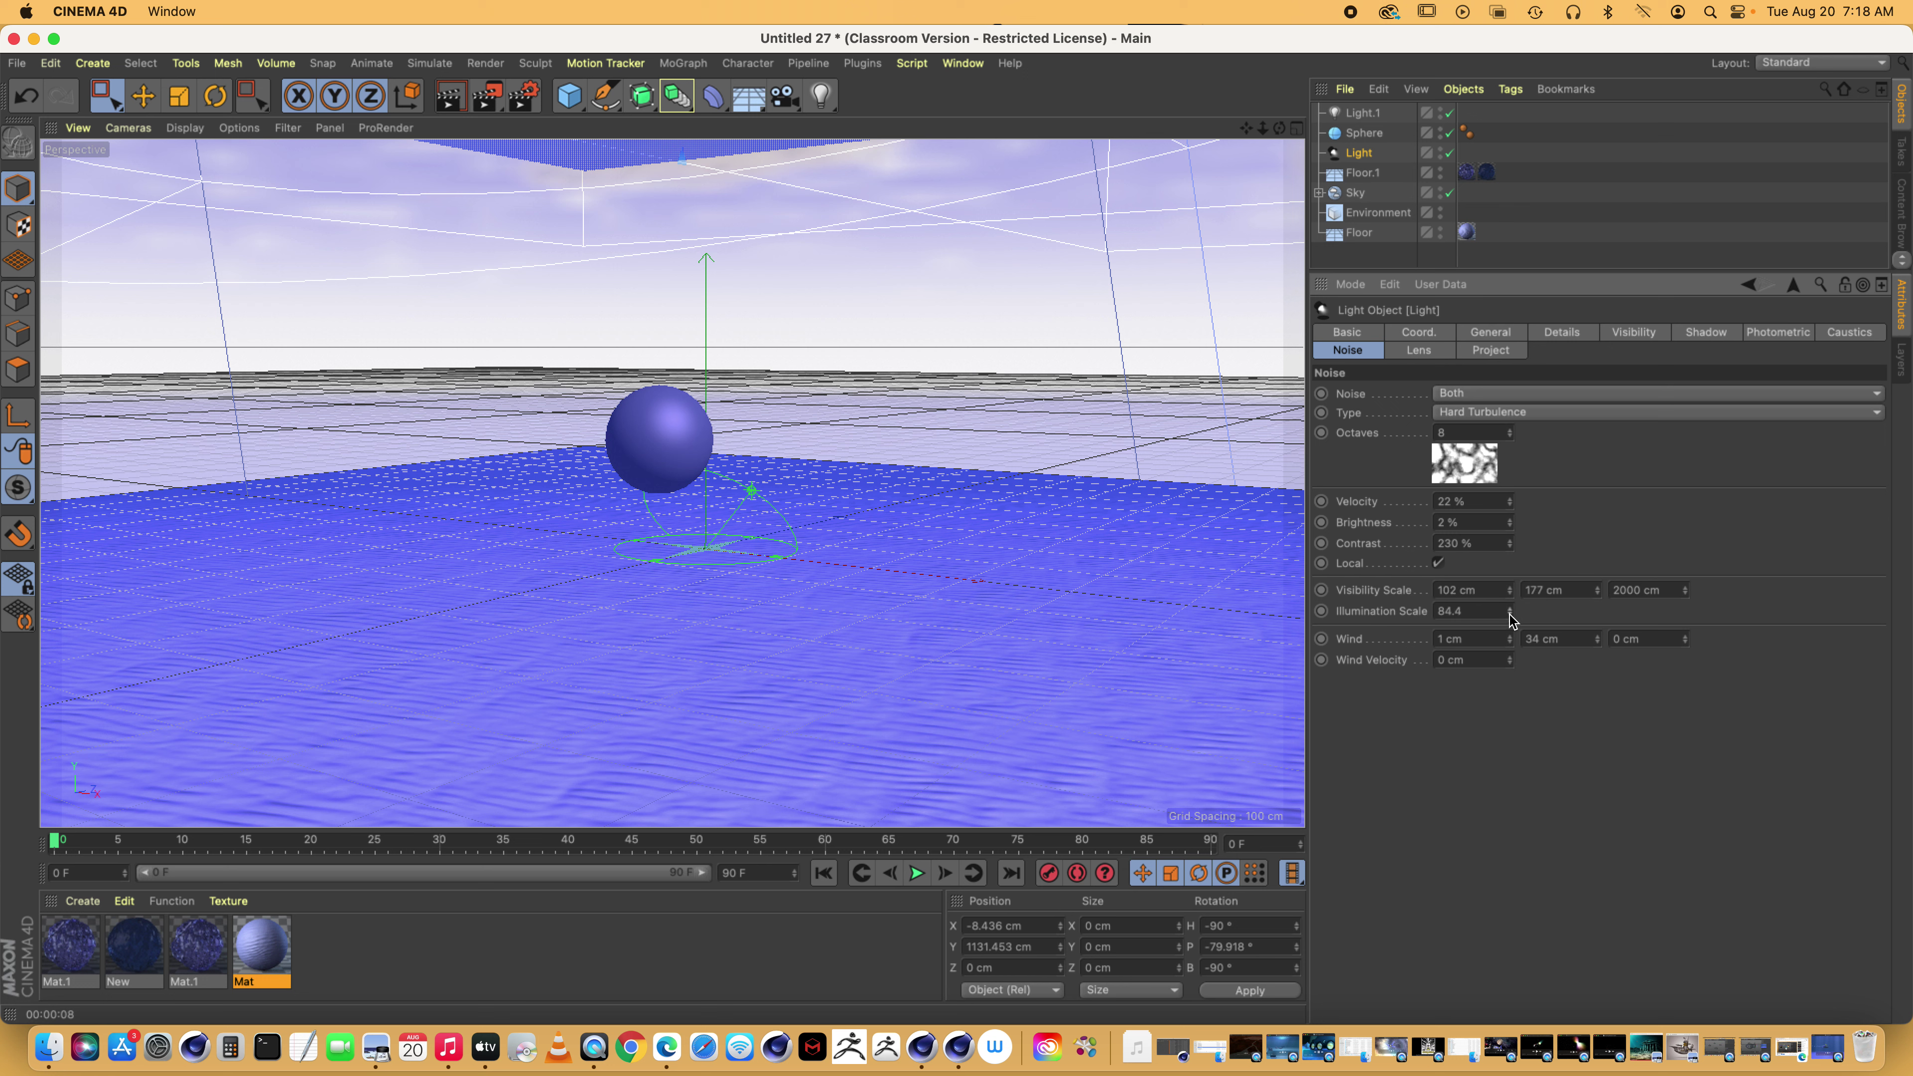
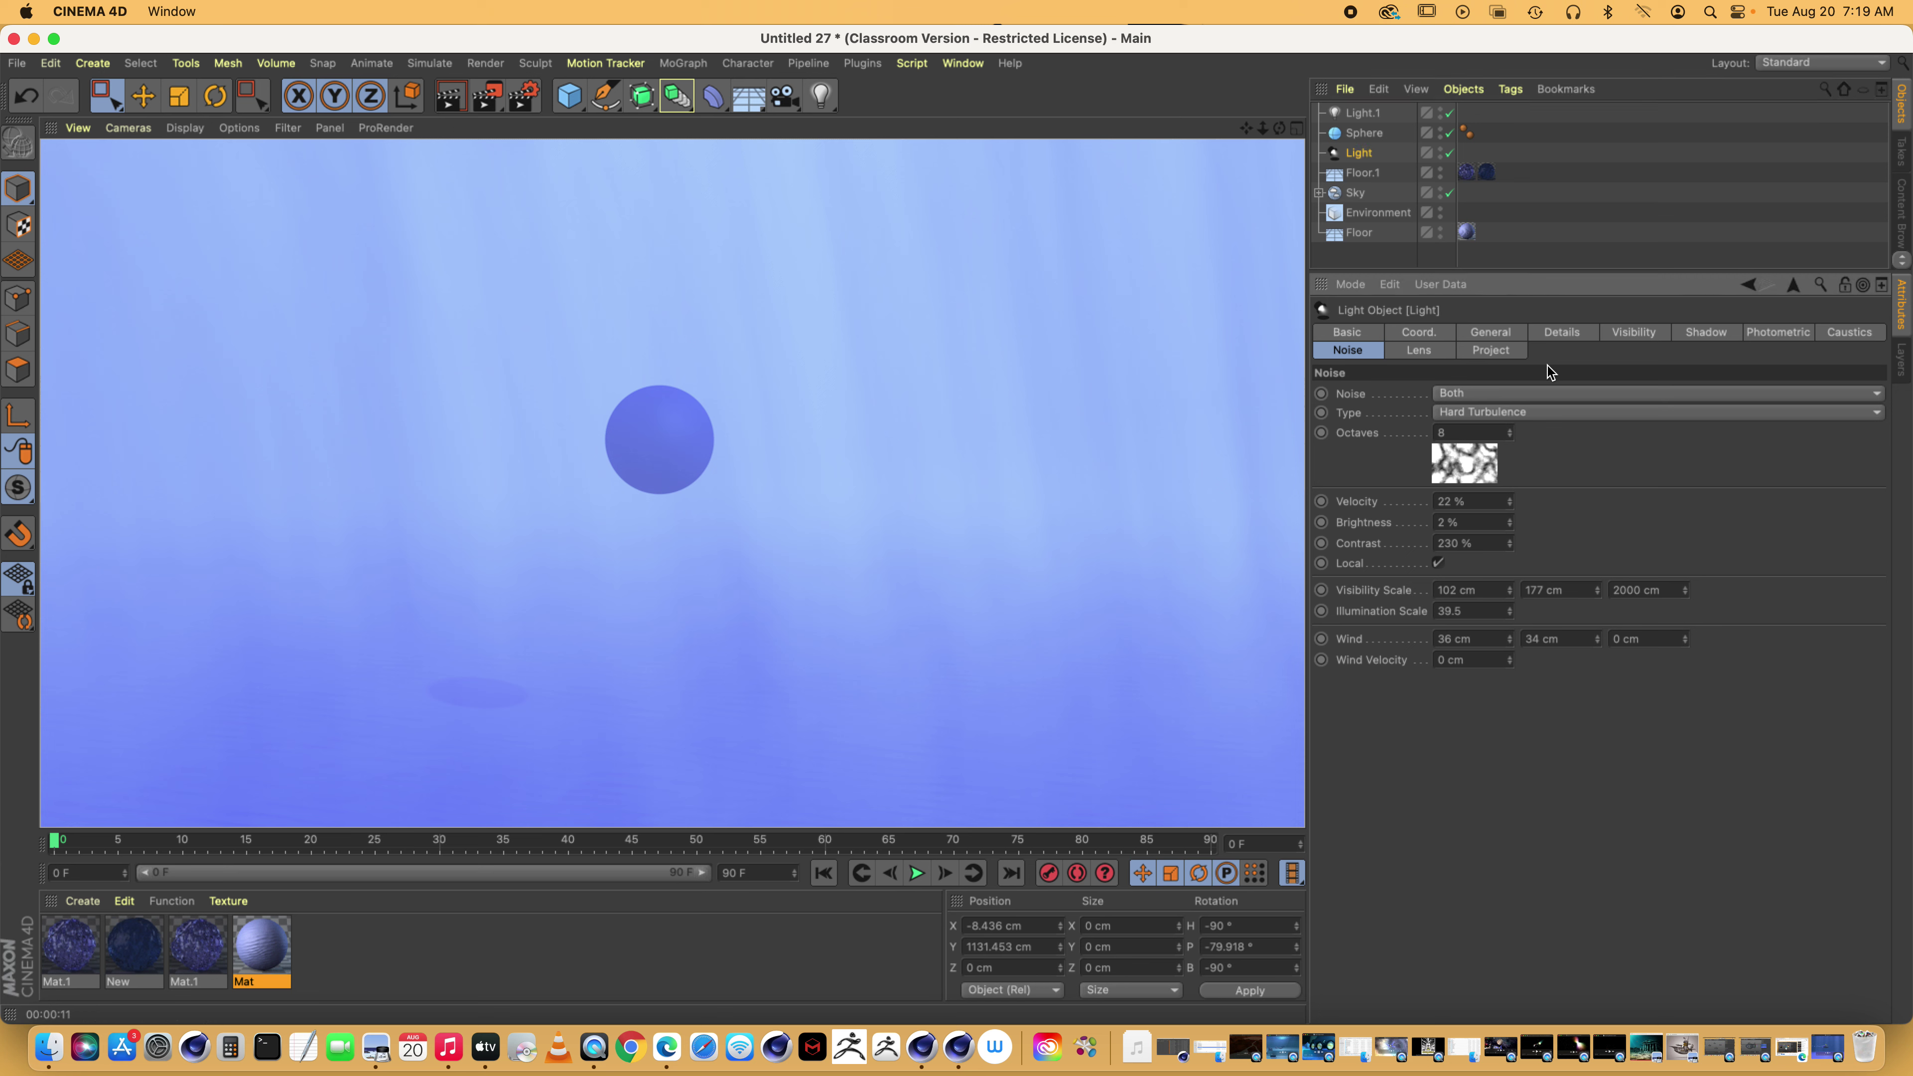
Enable Ambient Illumination and No Illumination in the volumetric Light's general settings and render the view
{"action": "left_click", "coordinate": [1491, 333]}
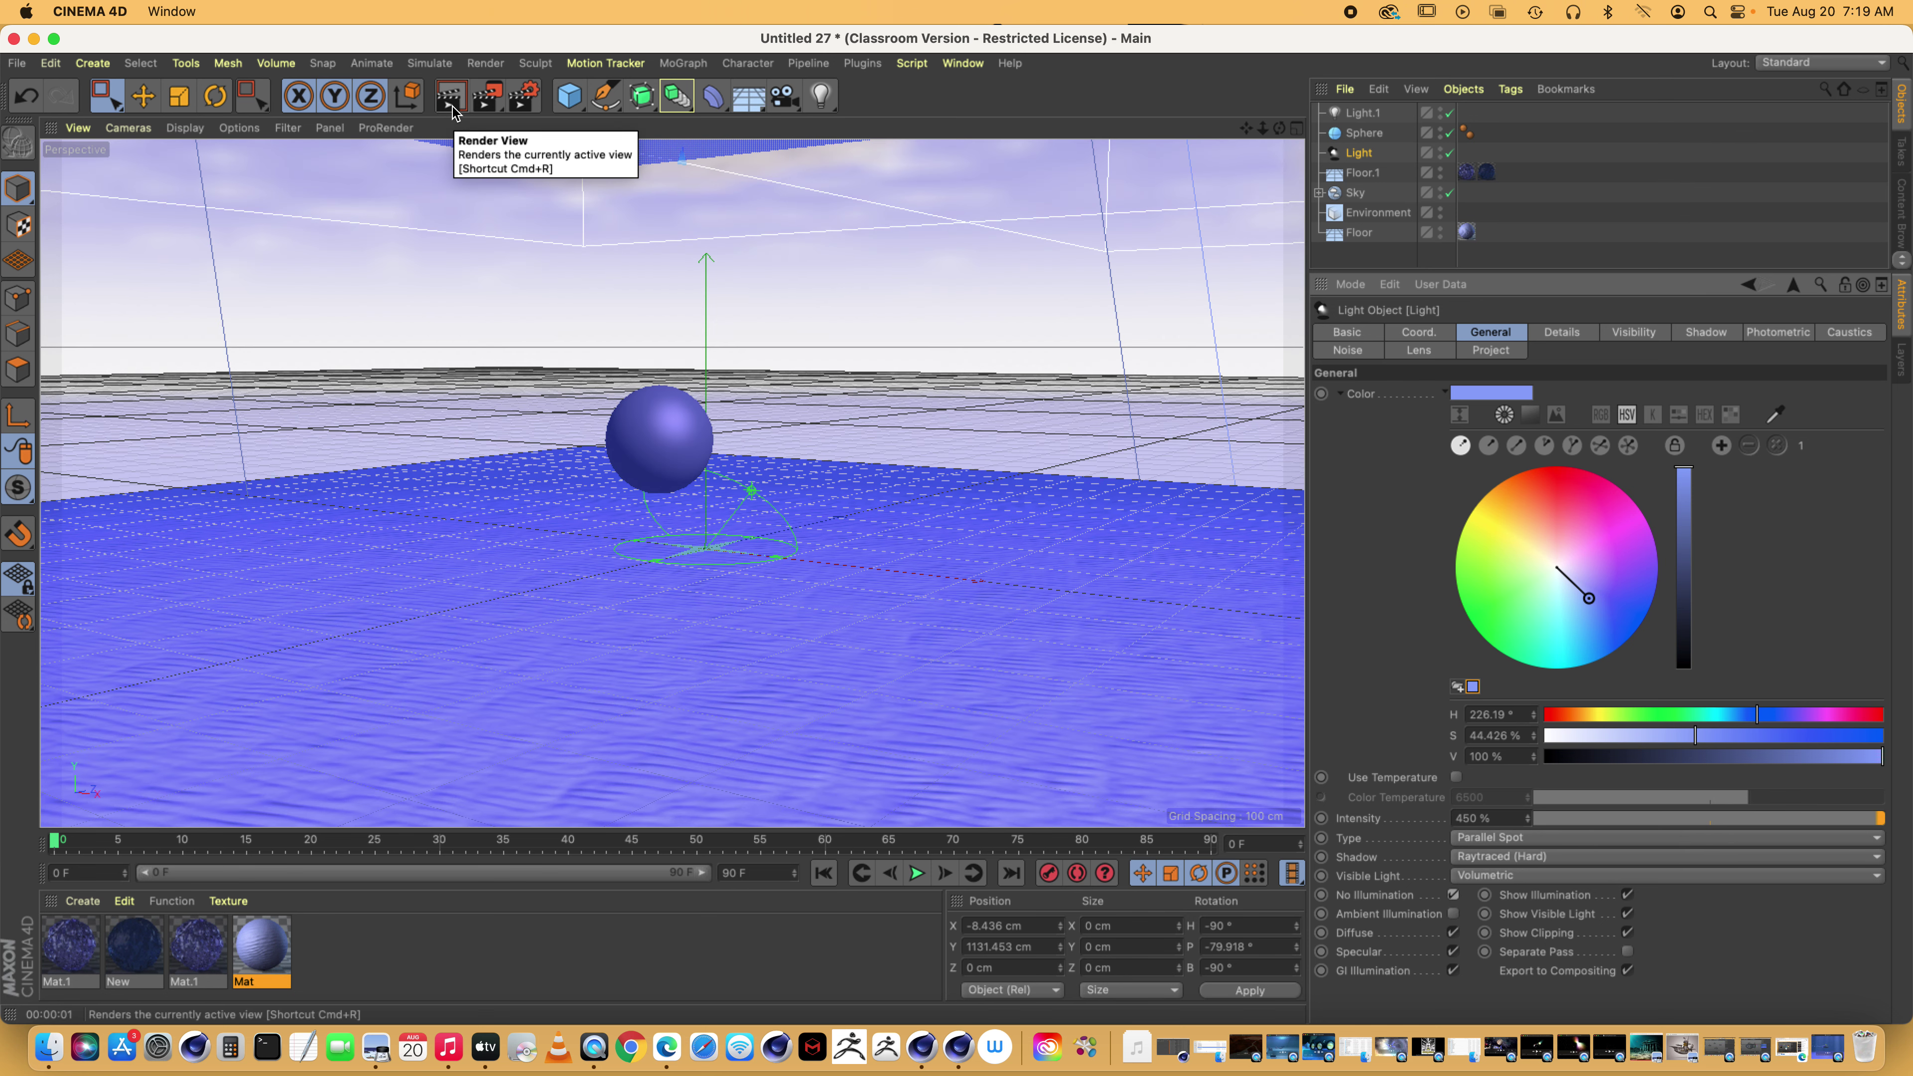
{"action": "left_click", "coordinate": [452, 110]}
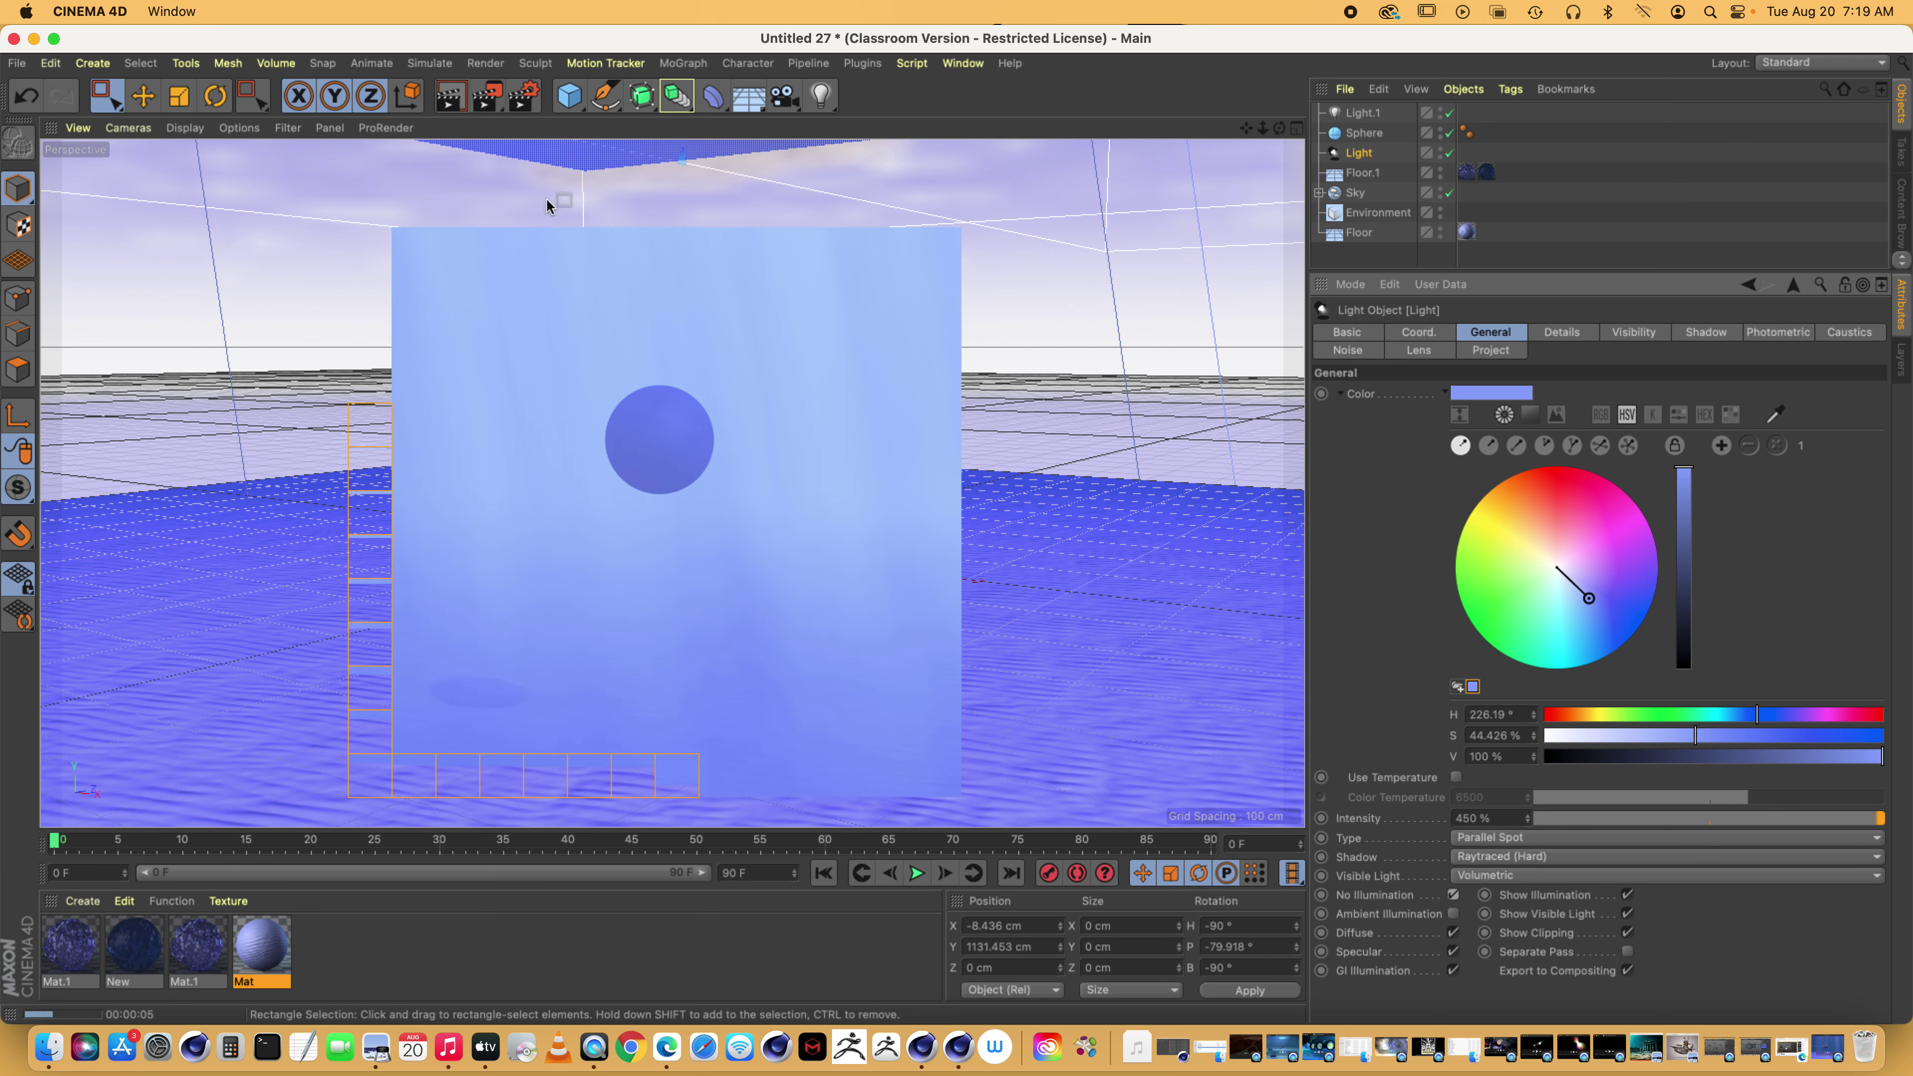
{"action": "key", "text": "Escape"}
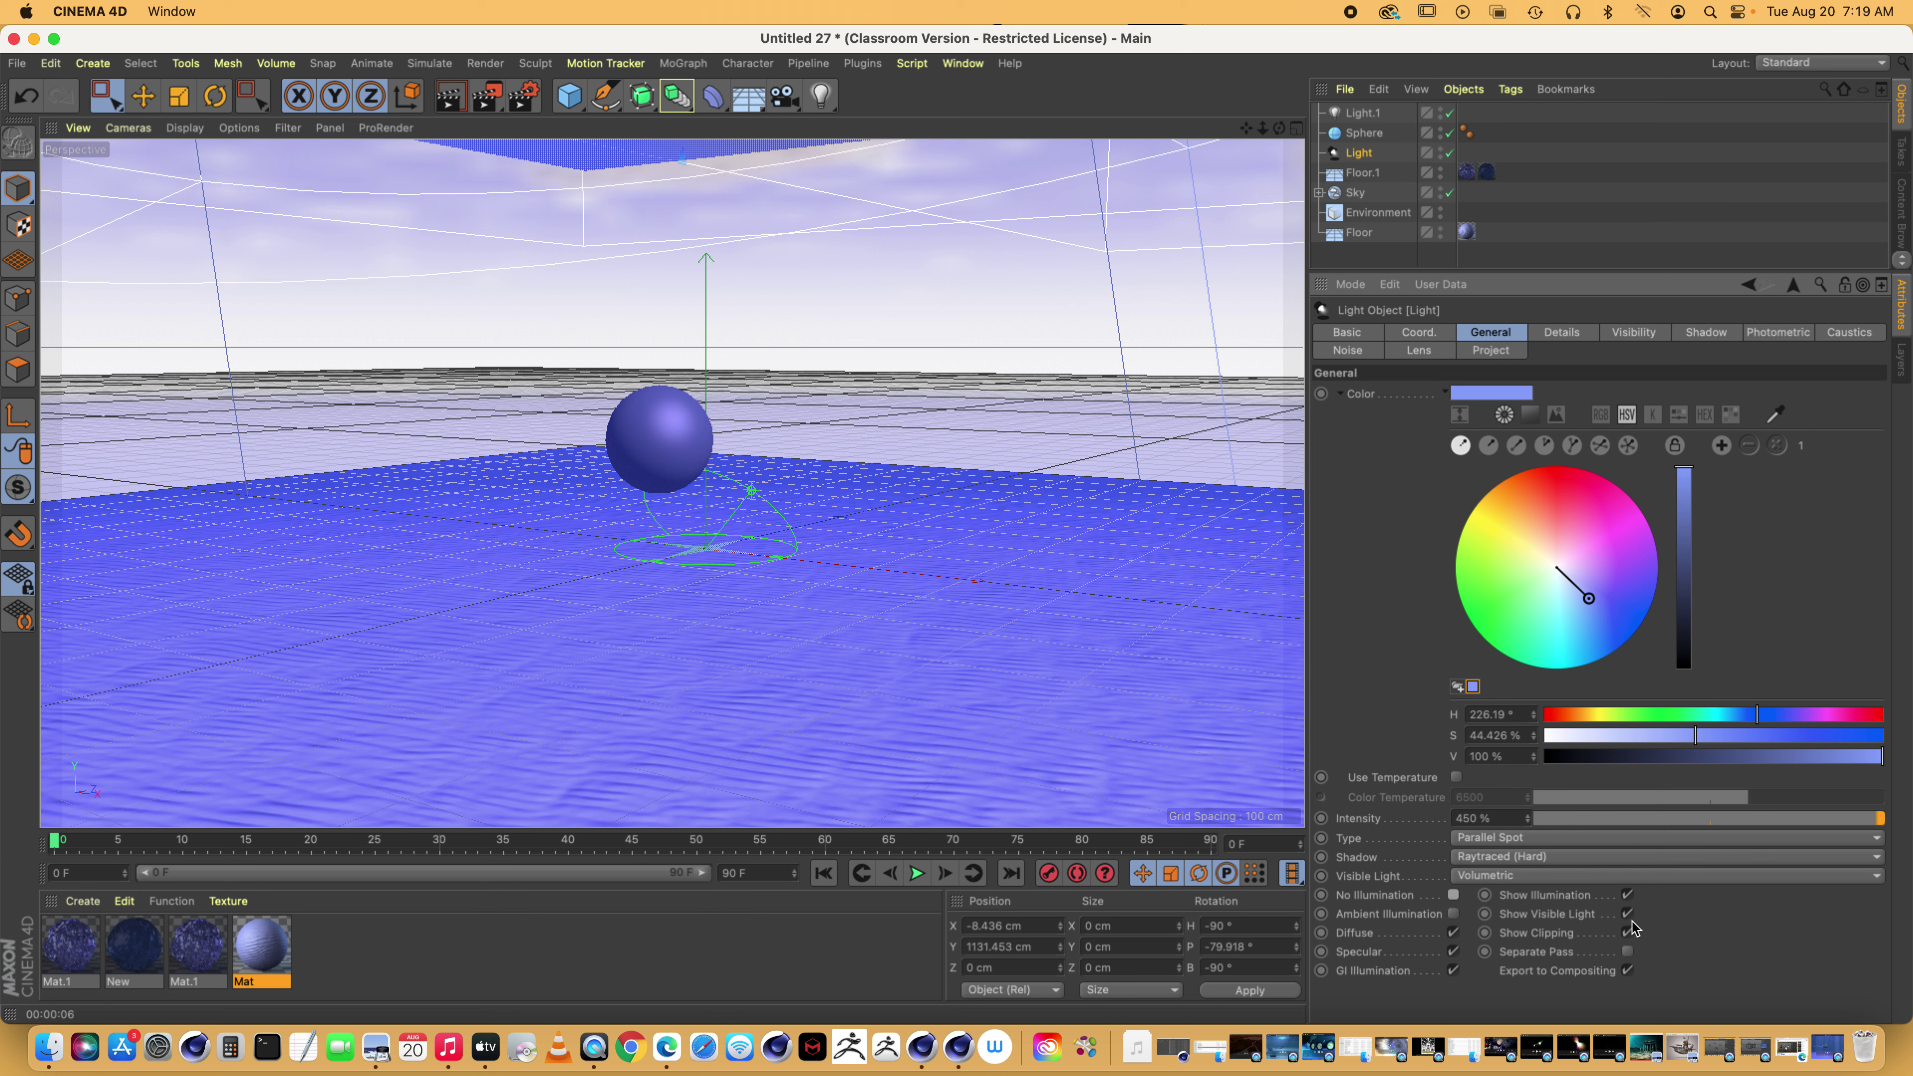
{"action": "left_click", "coordinate": [1453, 914]}
{"action": "left_click", "coordinate": [1454, 894]}
{"action": "left_click", "coordinate": [450, 96]}
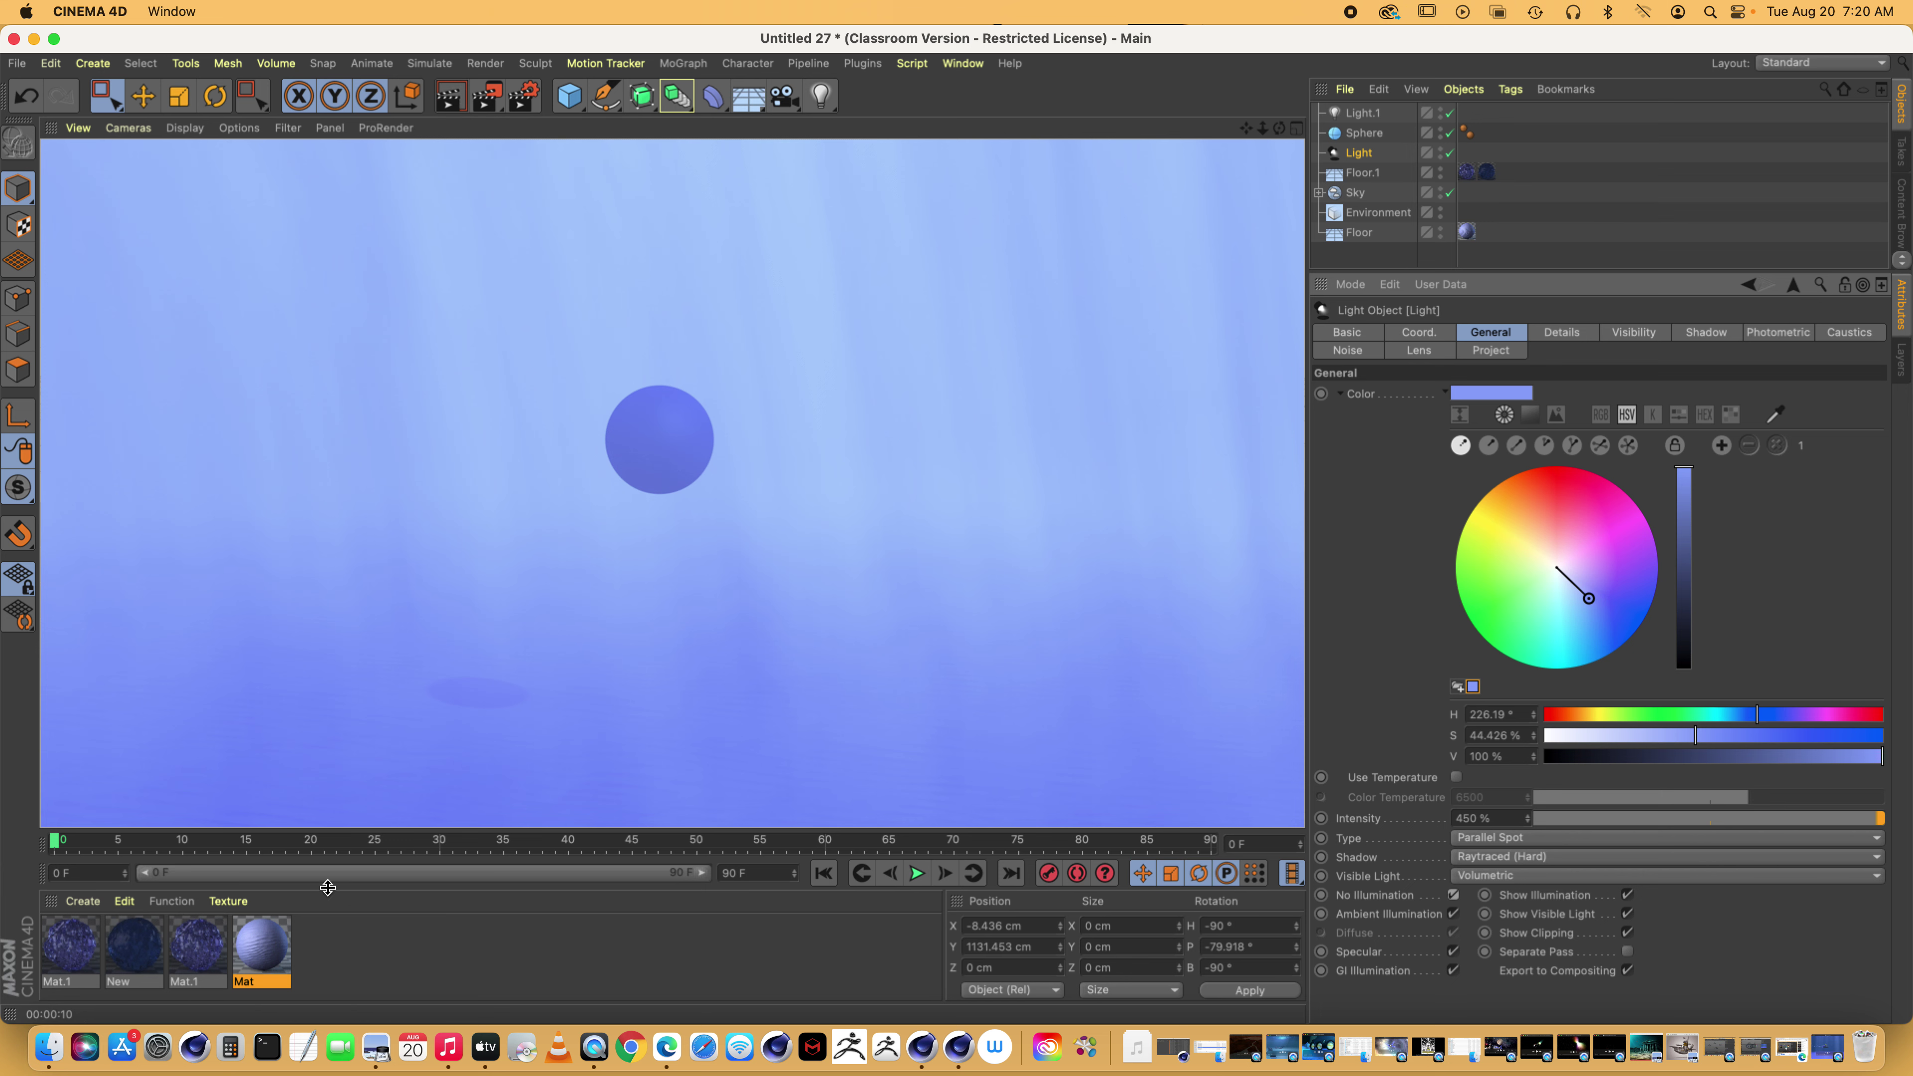
Try colour values of 65 %, 100 % and 22 % on the first Mat.1 material and restore 0 %
{"action": "double_click", "coordinate": [75, 945]}
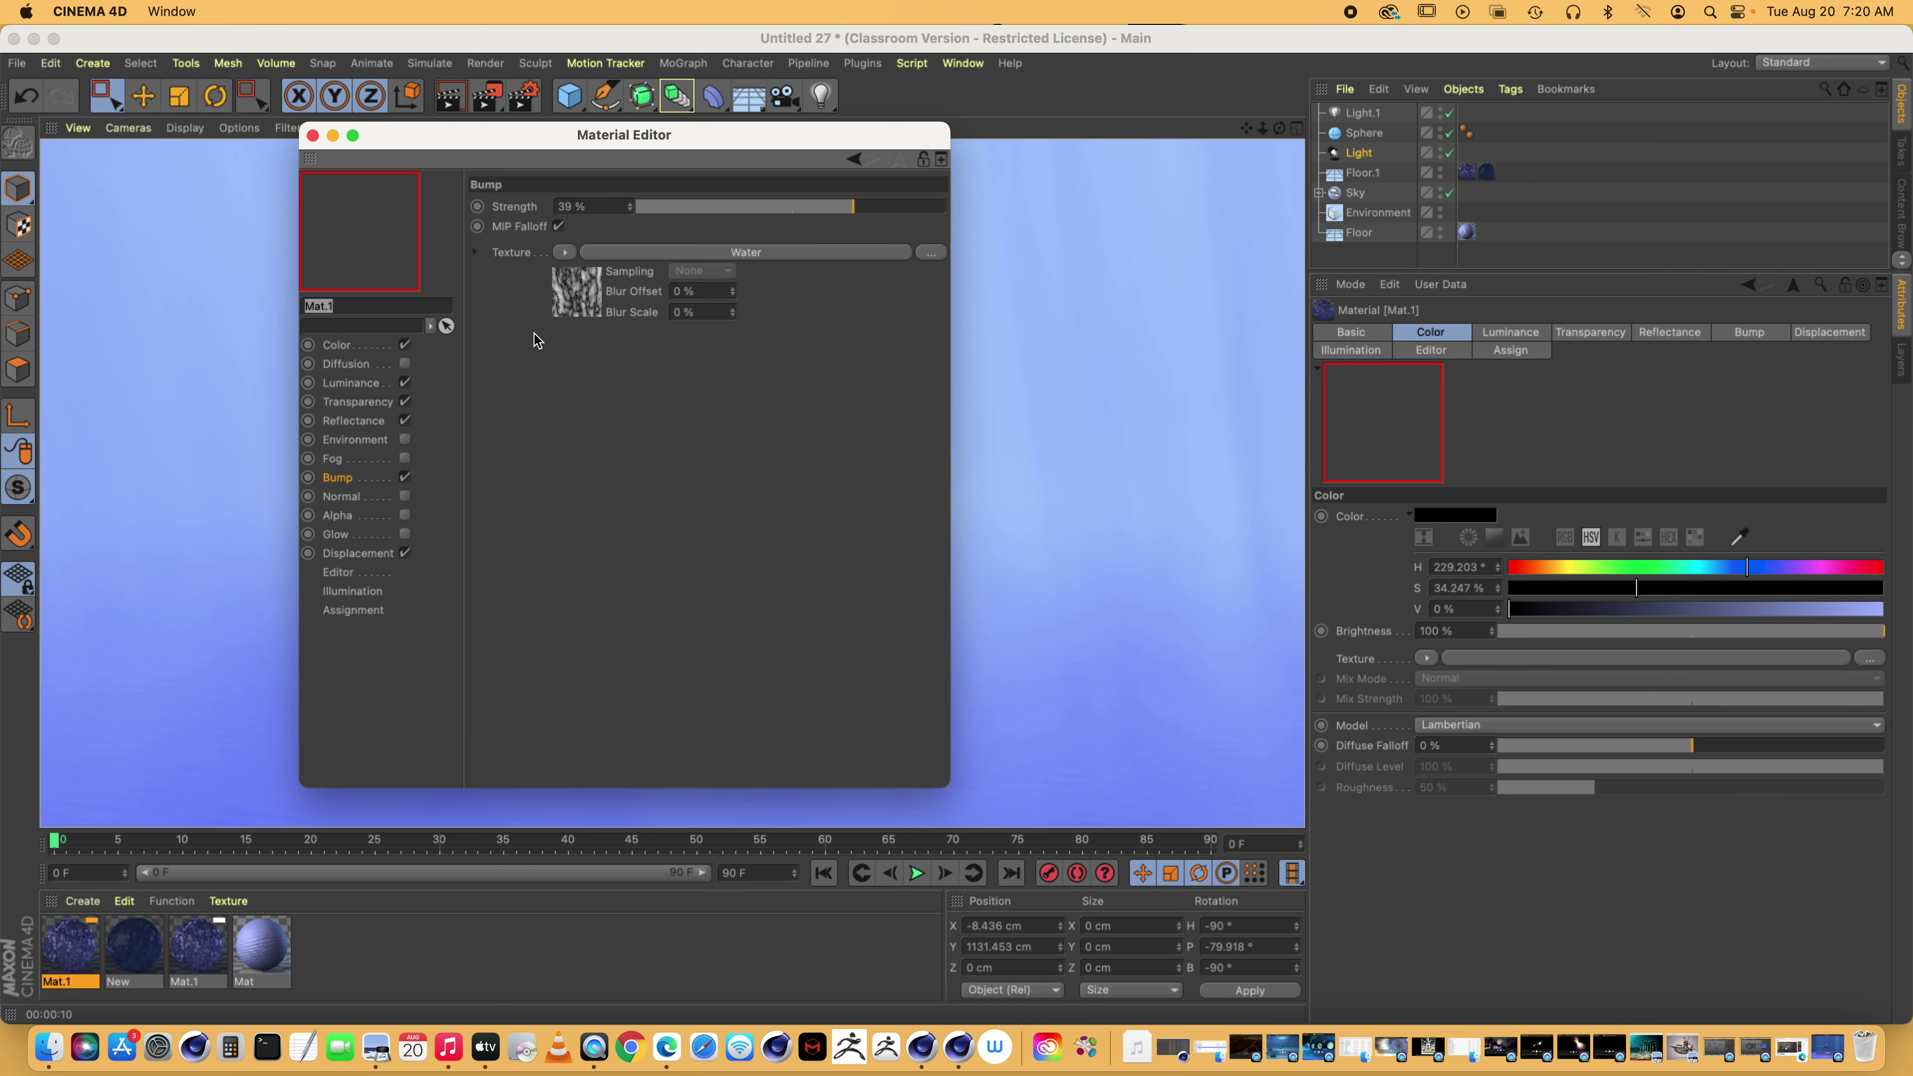
{"action": "left_click_drag", "start_coordinate": [503, 155], "coordinate": [955, 223]}
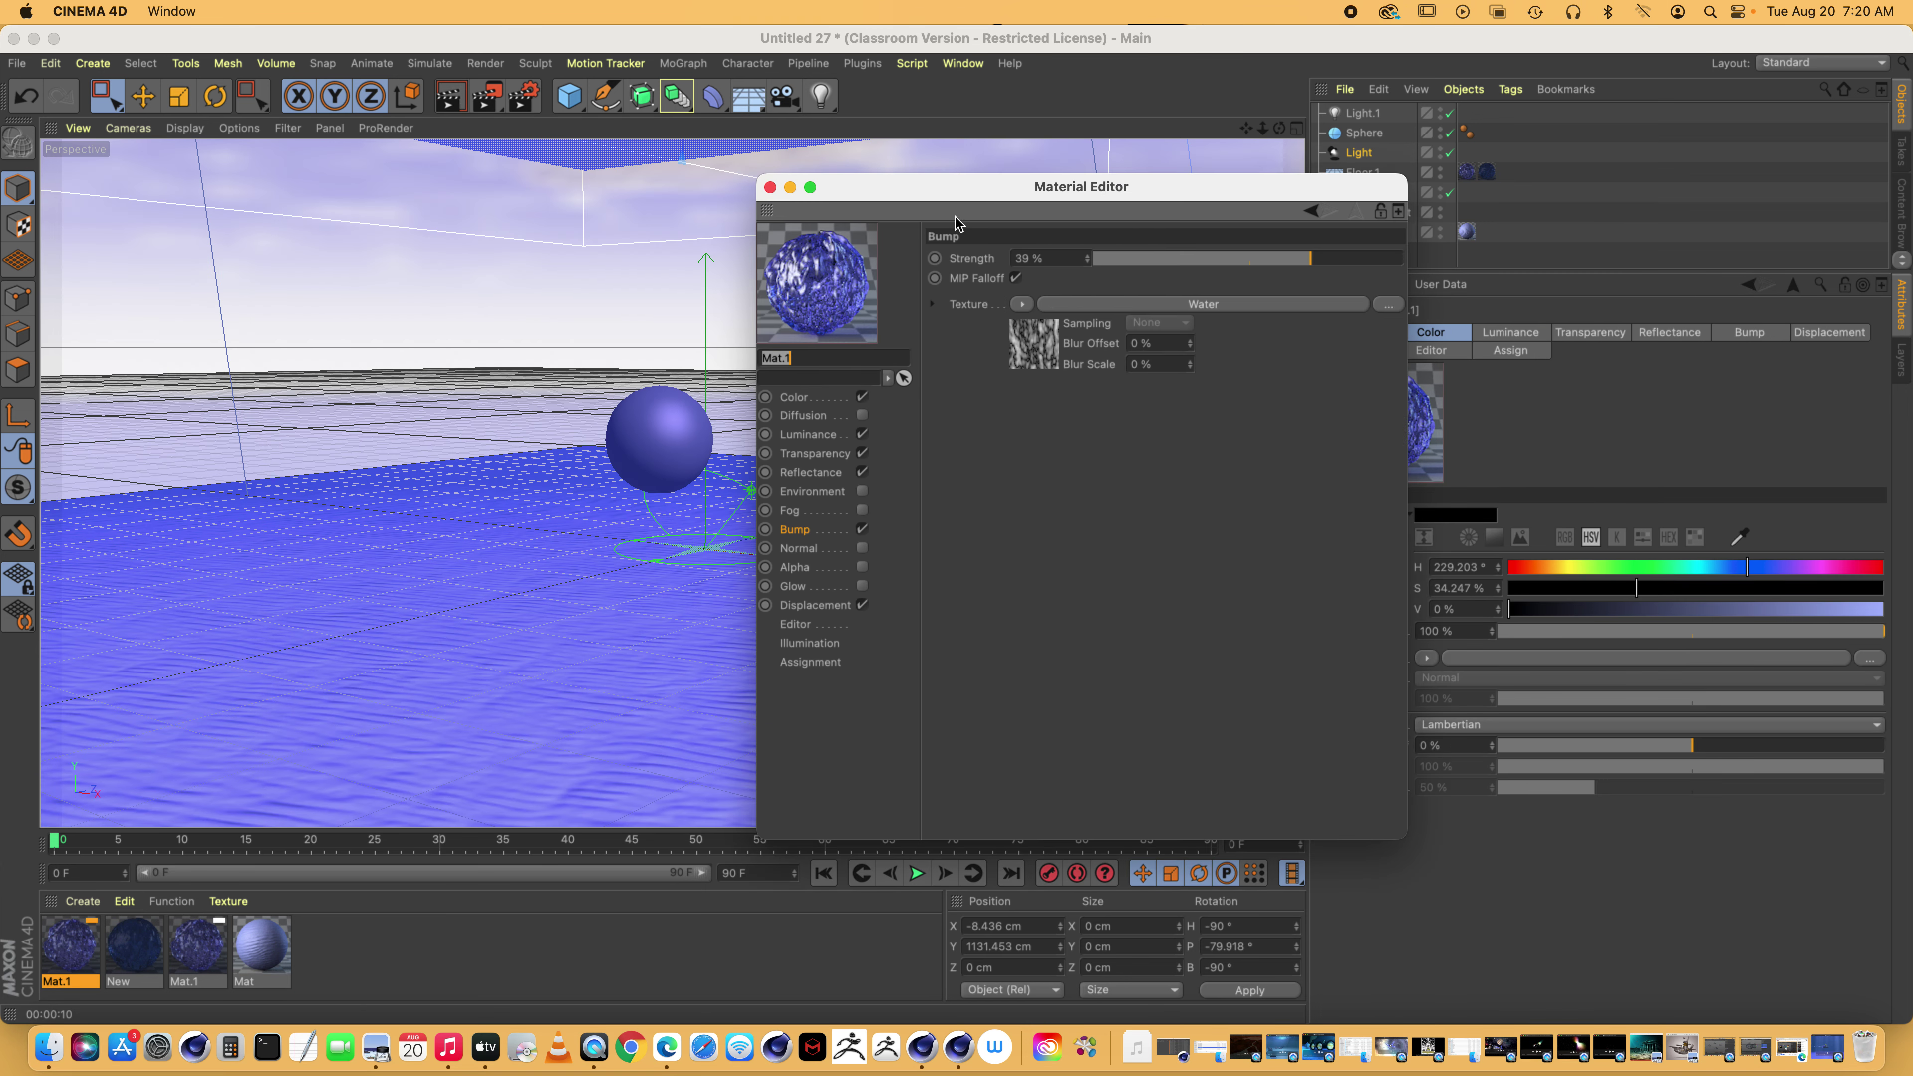
{"action": "left_click", "coordinate": [800, 399]}
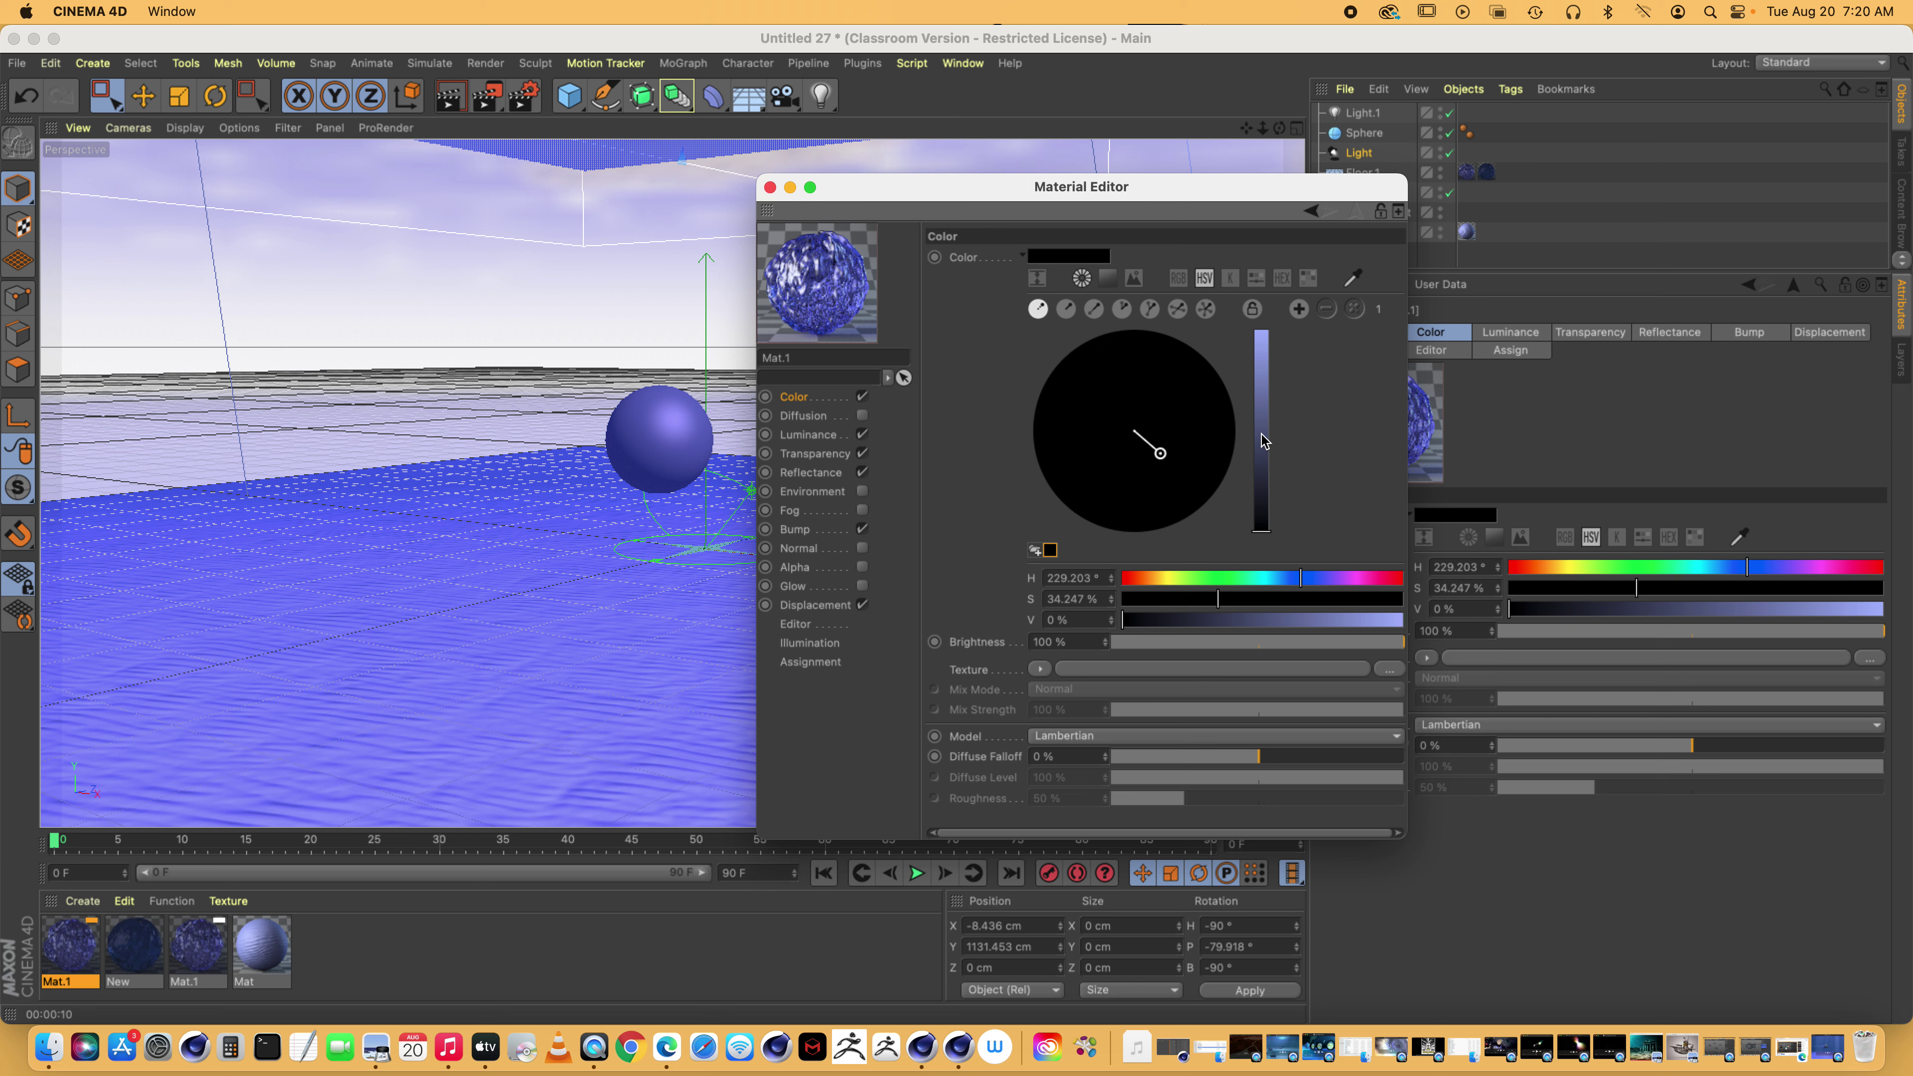
{"action": "left_click_drag", "start_coordinate": [1265, 440], "coordinate": [1263, 401]}
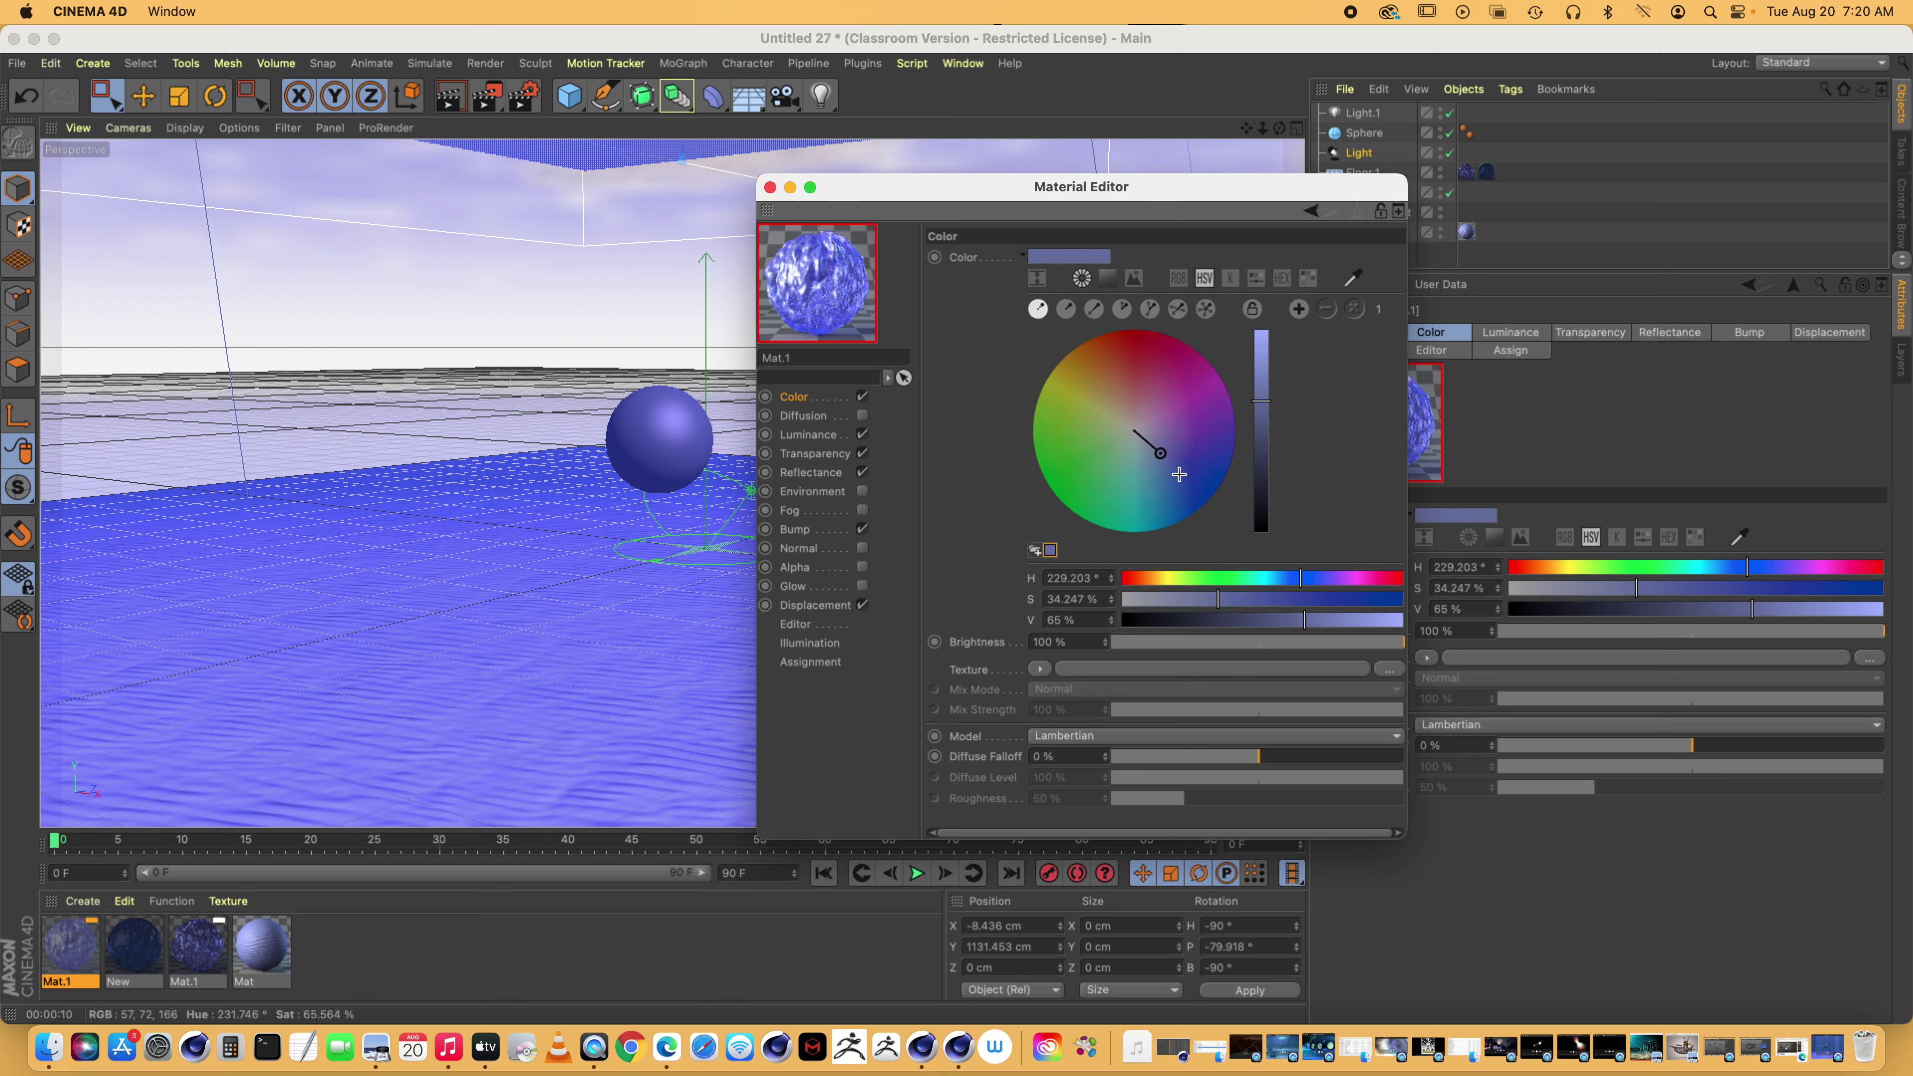
{"action": "left_click", "coordinate": [1261, 333]}
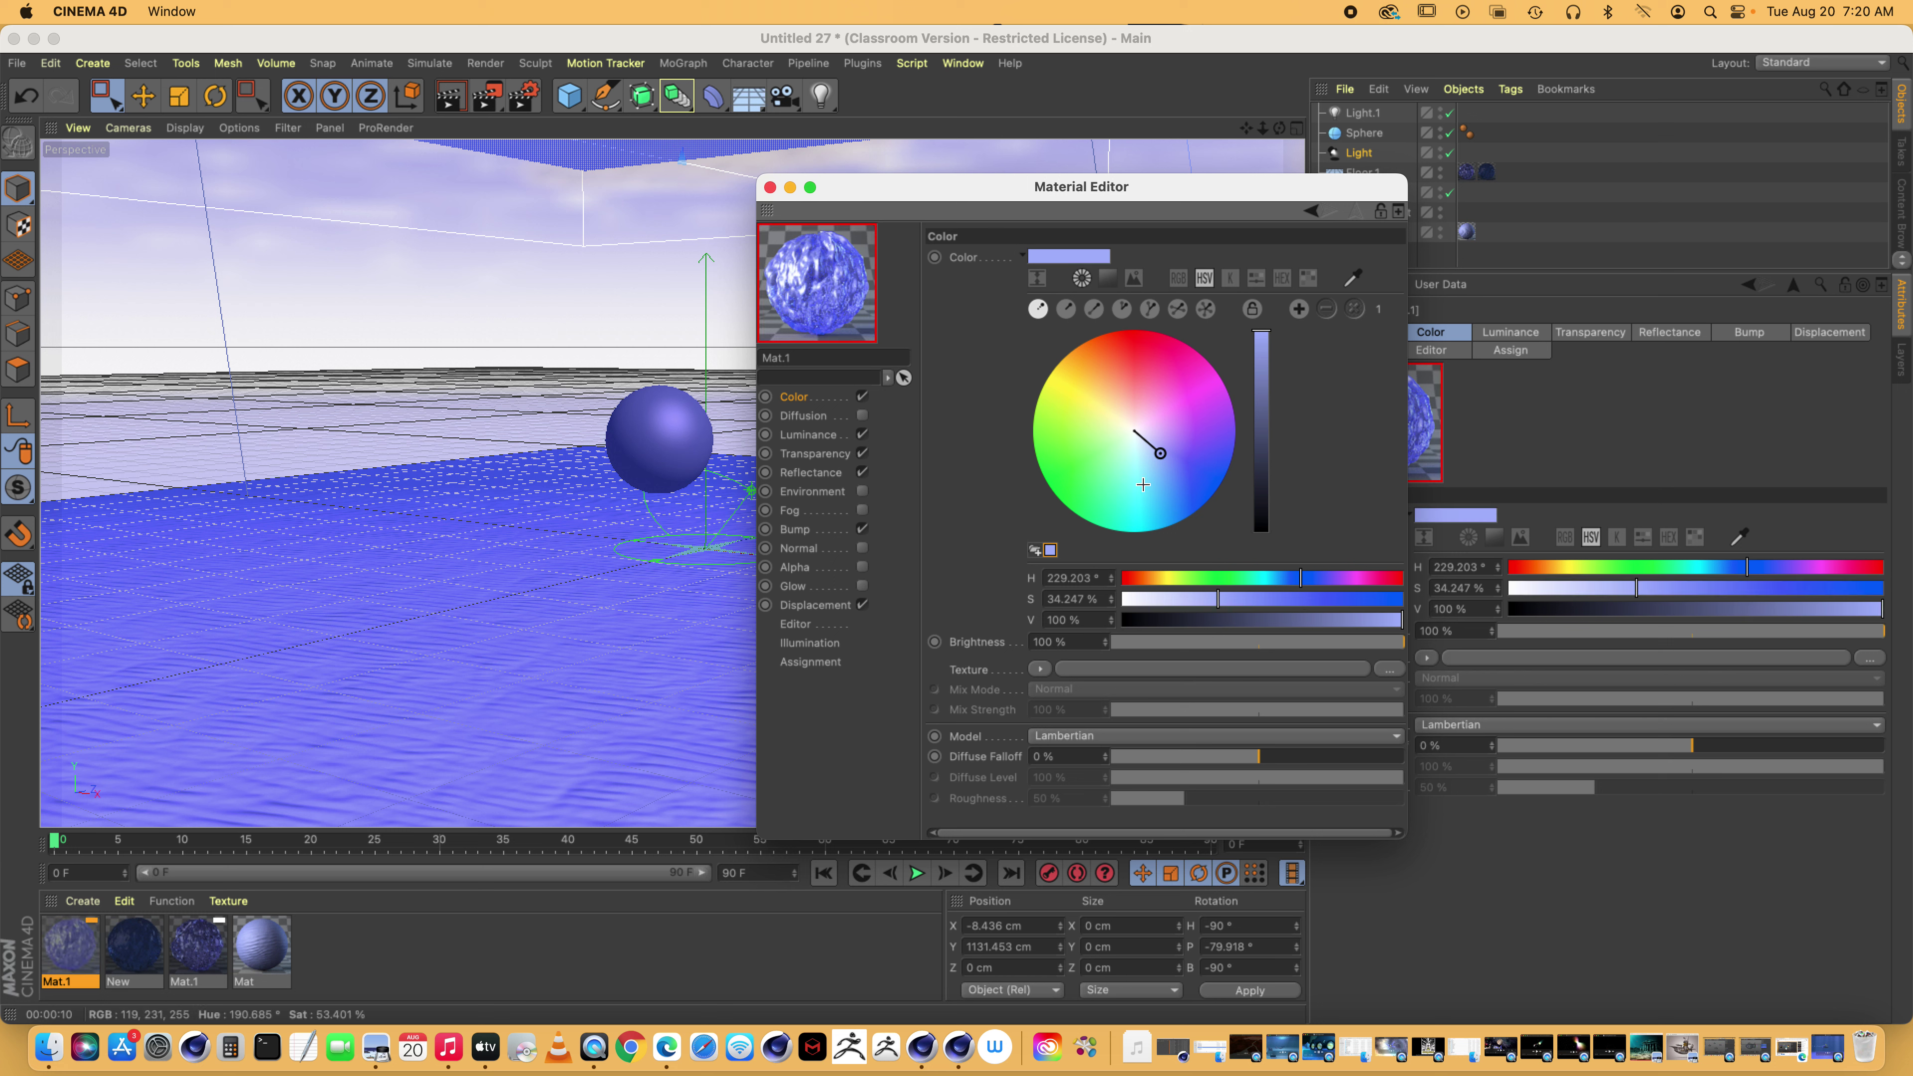
{"action": "left_click_drag", "start_coordinate": [1263, 348], "coordinate": [1260, 488]}
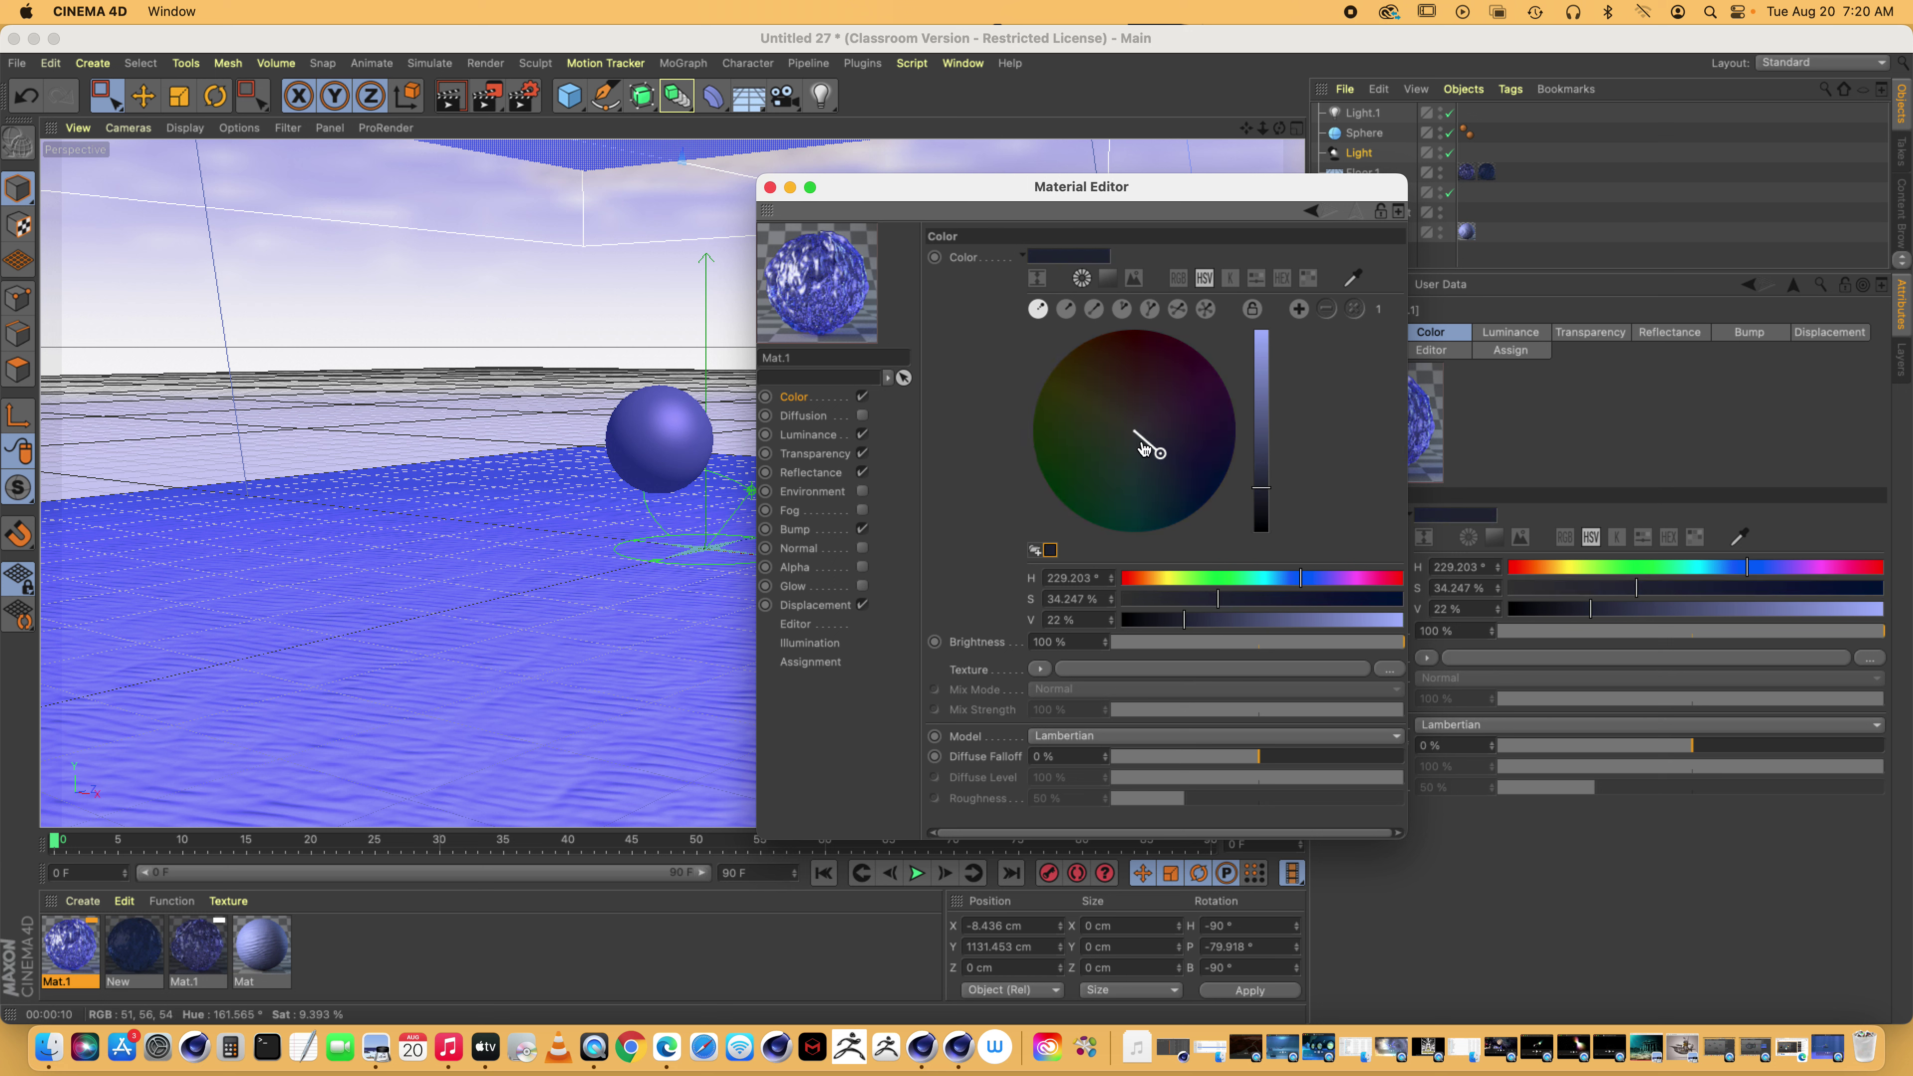
{"action": "left_click_drag", "start_coordinate": [1260, 488], "coordinate": [1261, 533]}
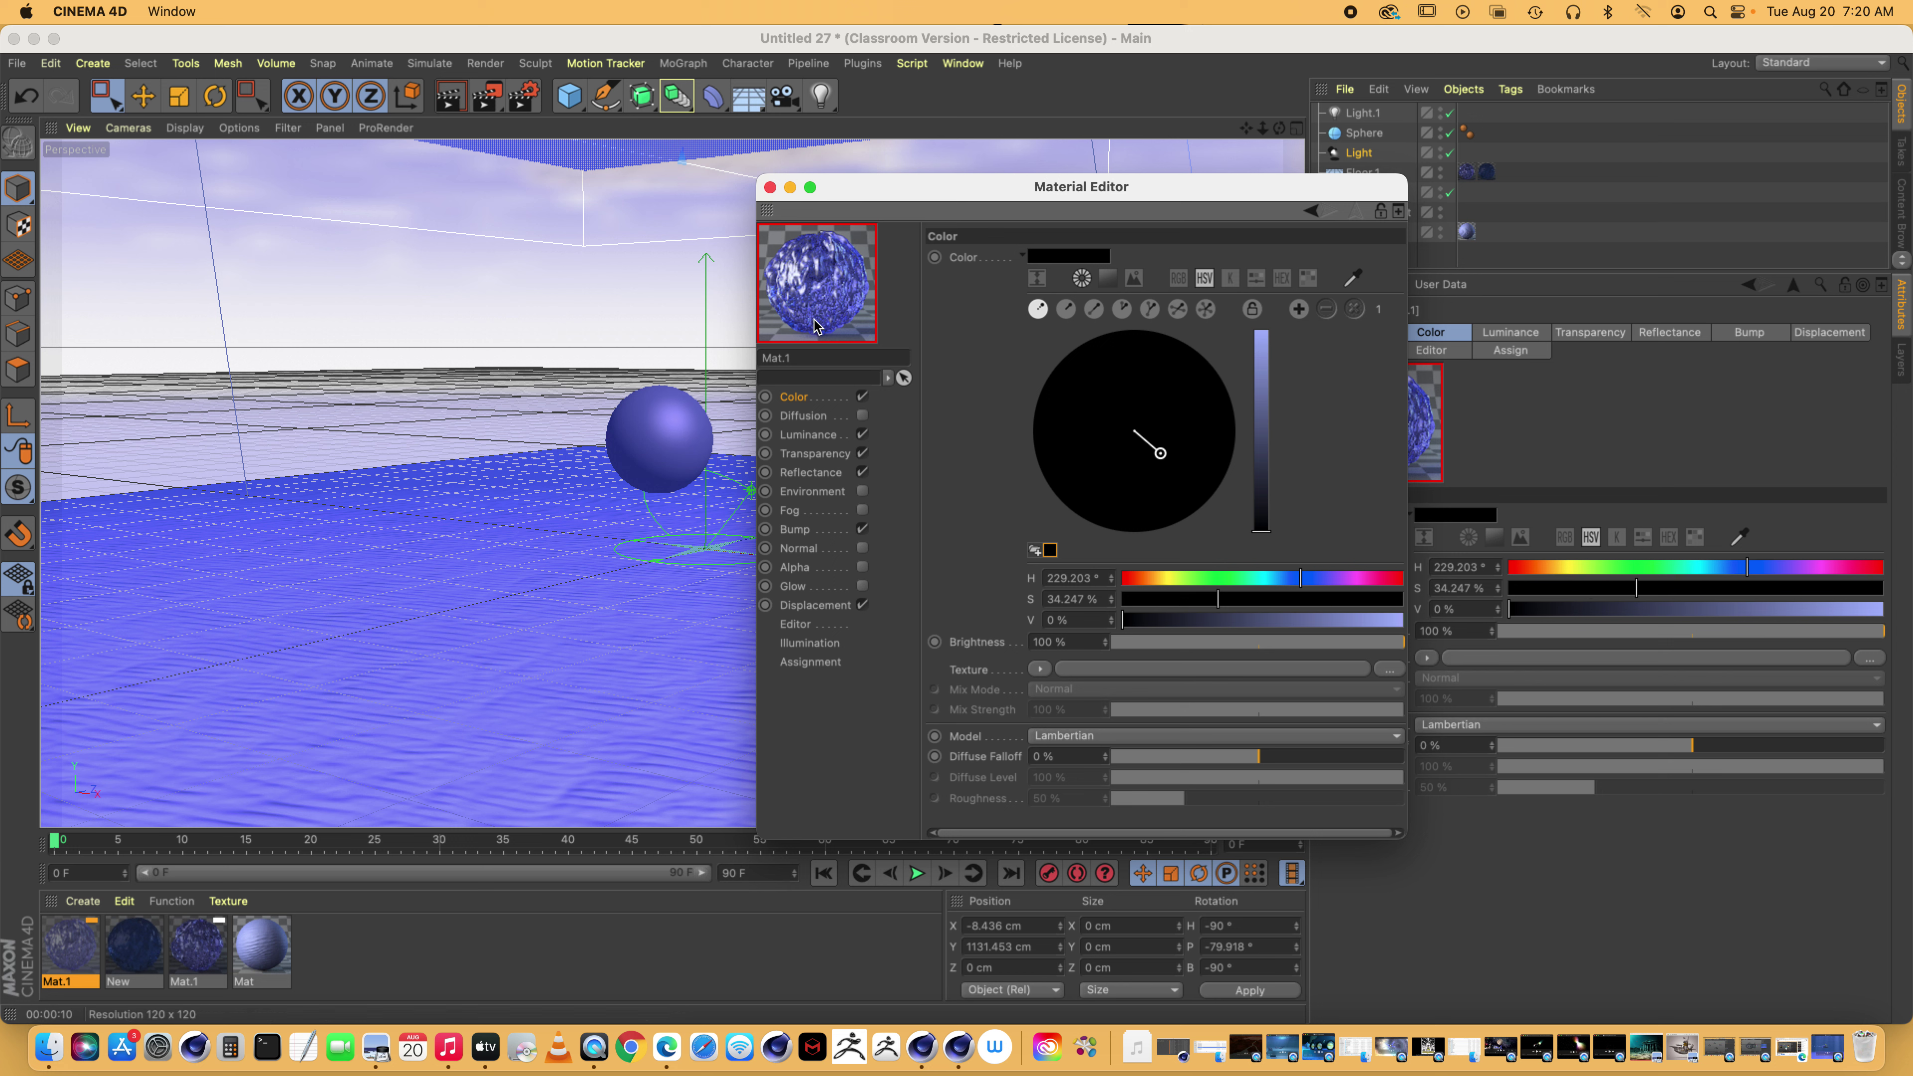
Review the Luminance, Transparency and Bump channels of Mat.1 and the Bump channel of the New material
{"action": "left_click", "coordinate": [817, 437]}
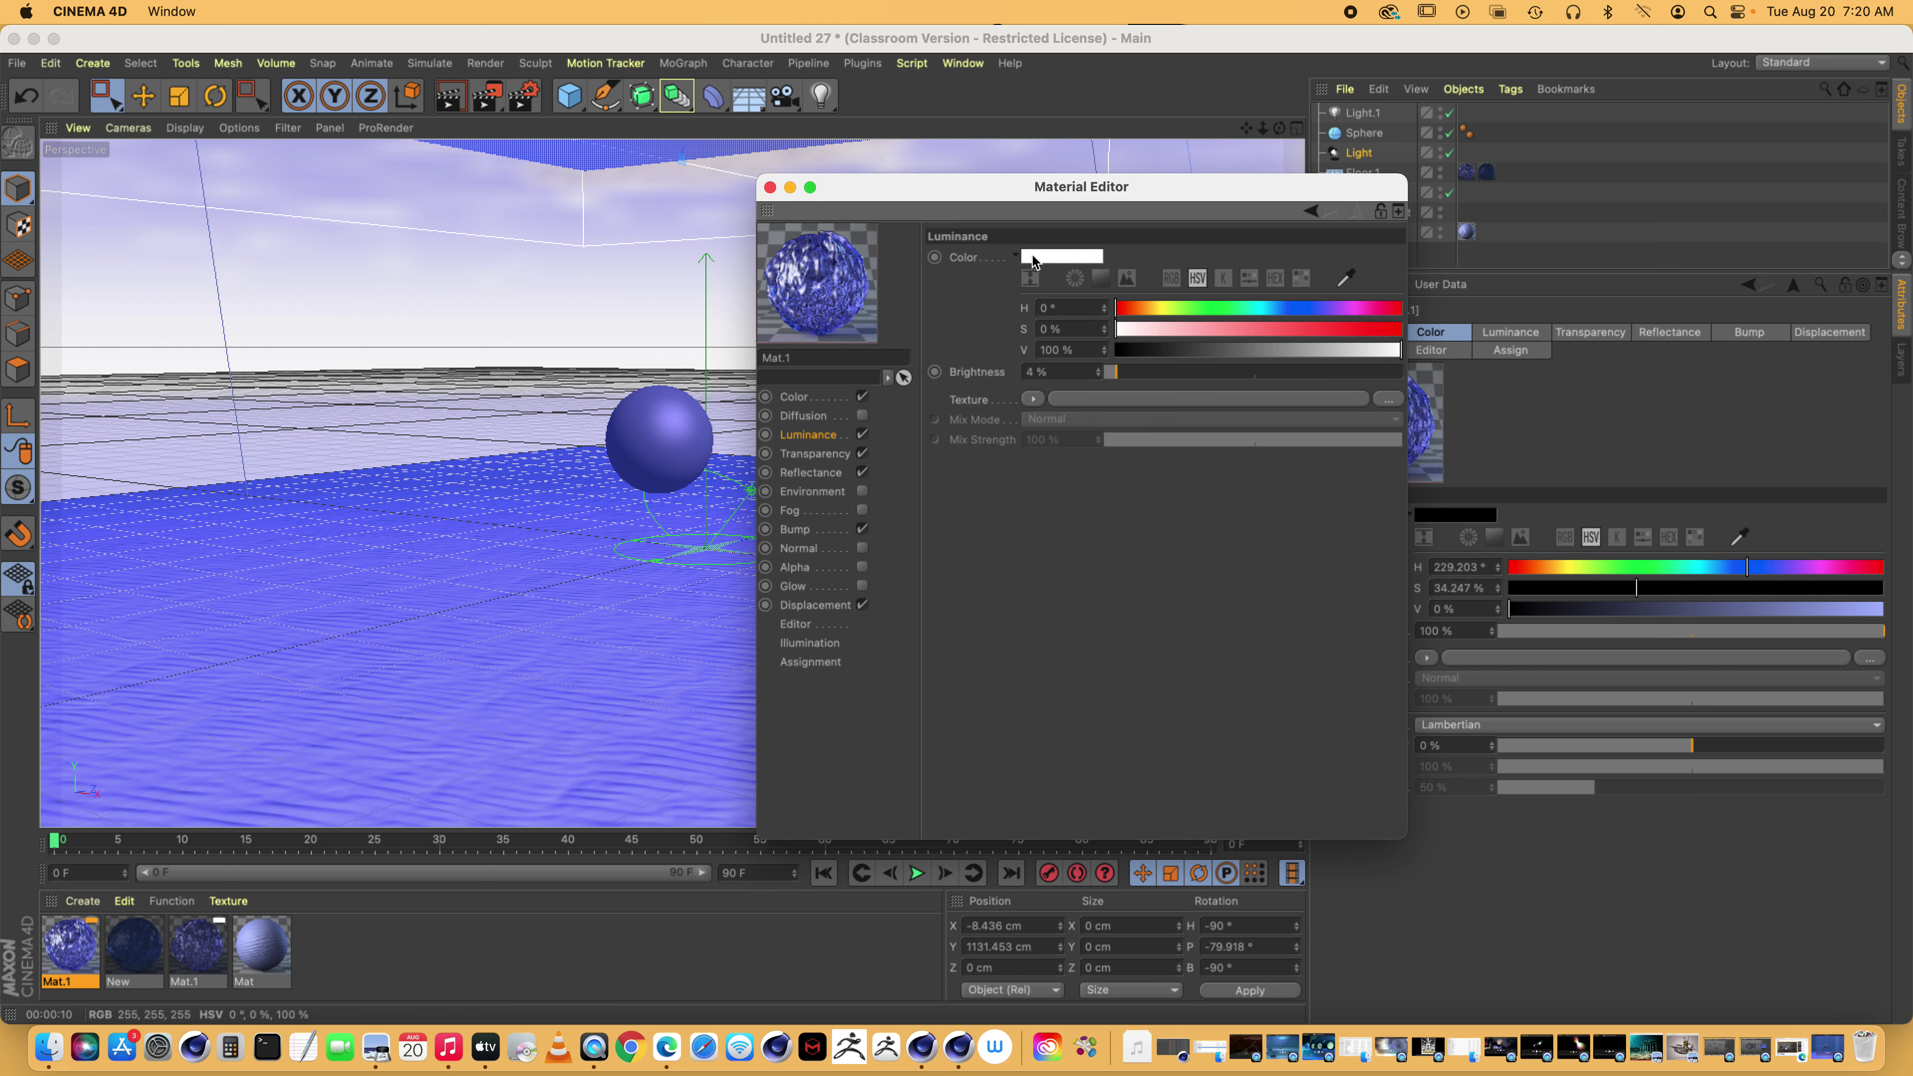
{"action": "left_click", "coordinate": [817, 456]}
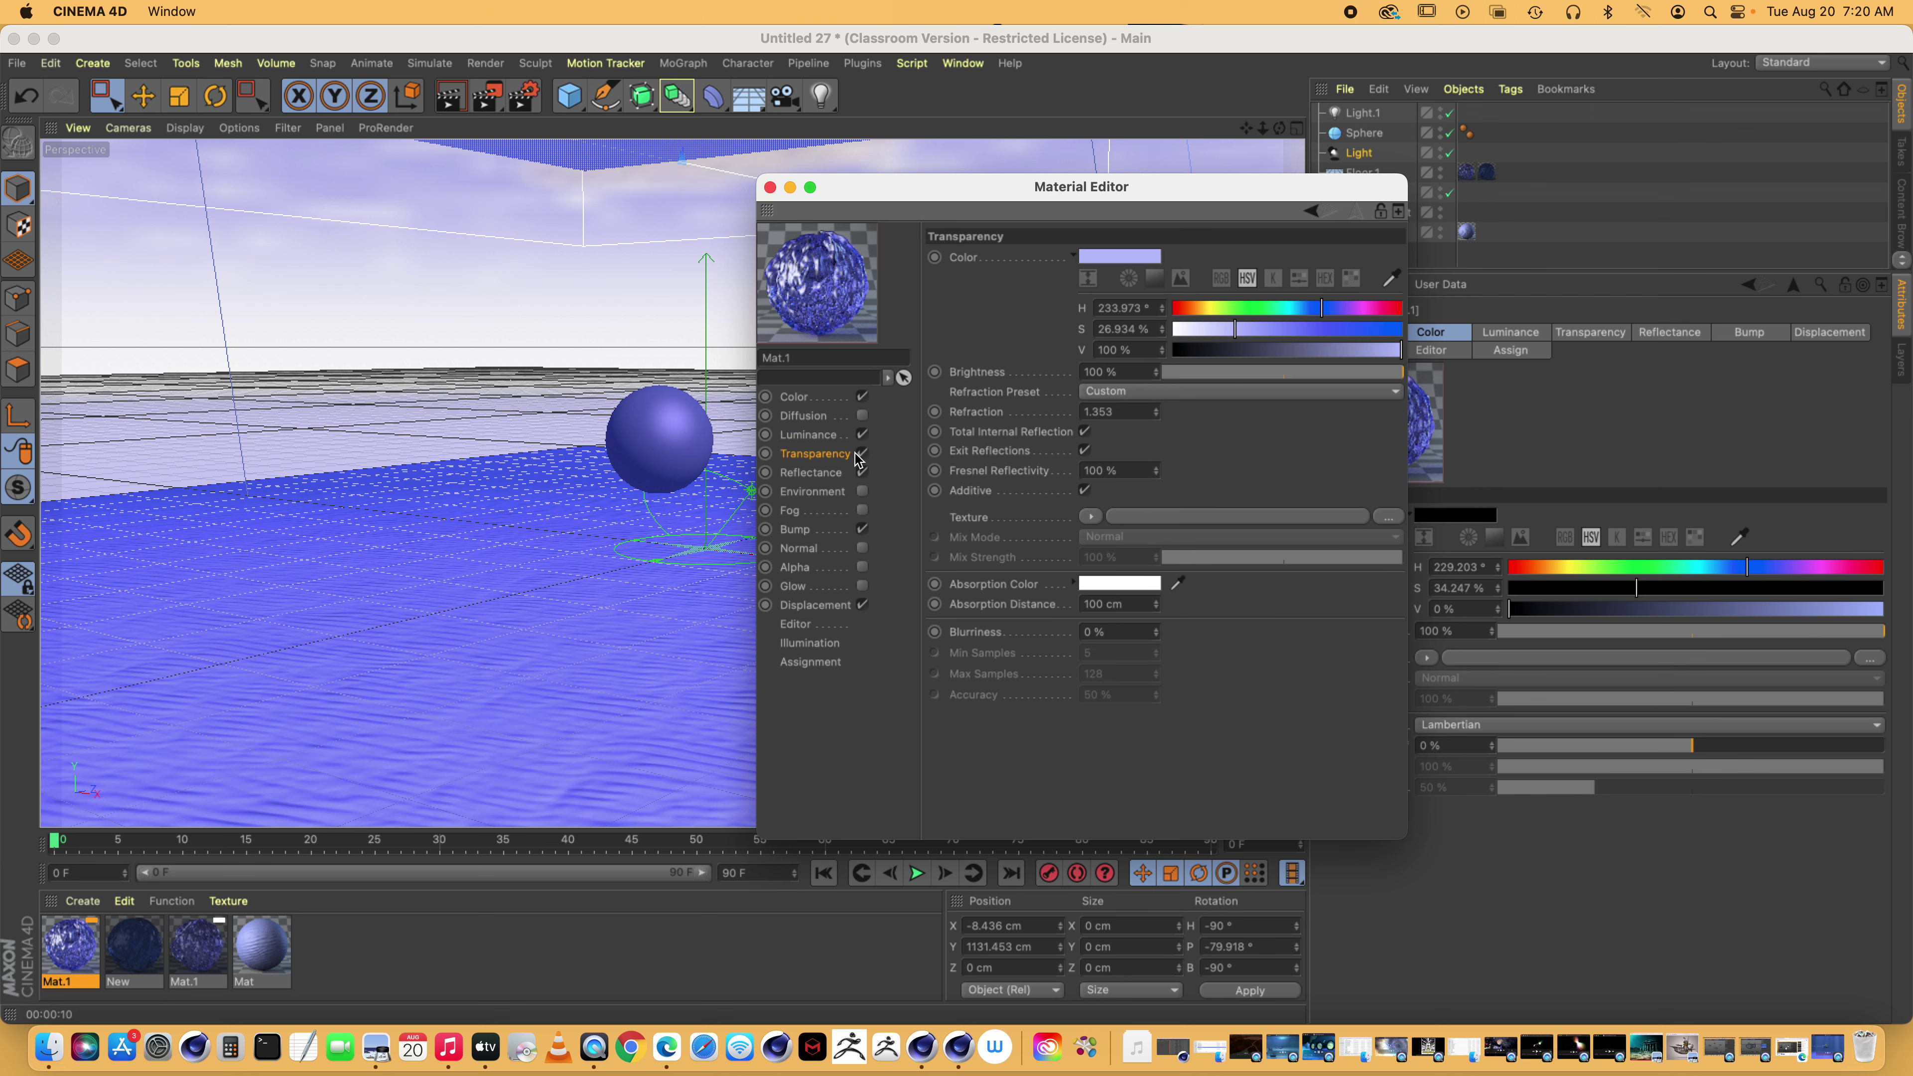
{"action": "left_click", "coordinate": [809, 534]}
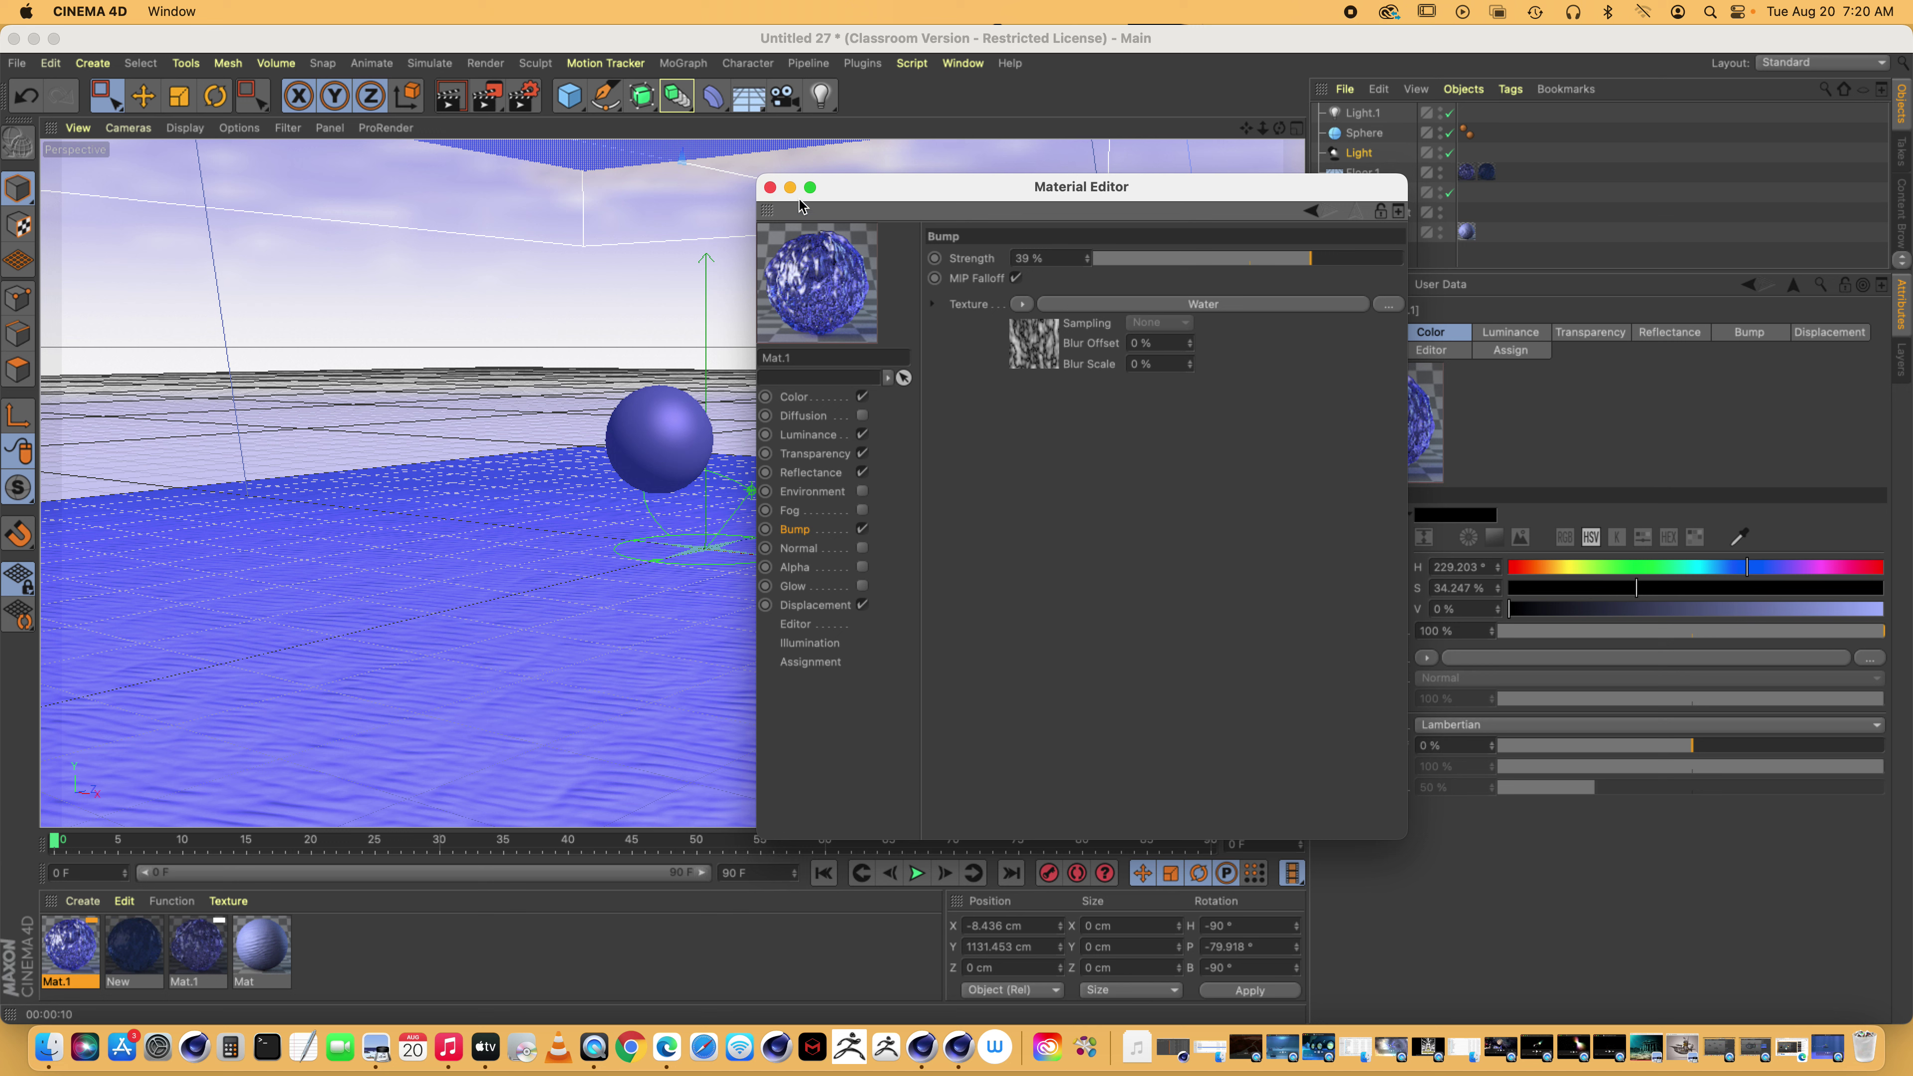
{"action": "left_click", "coordinate": [134, 945]}
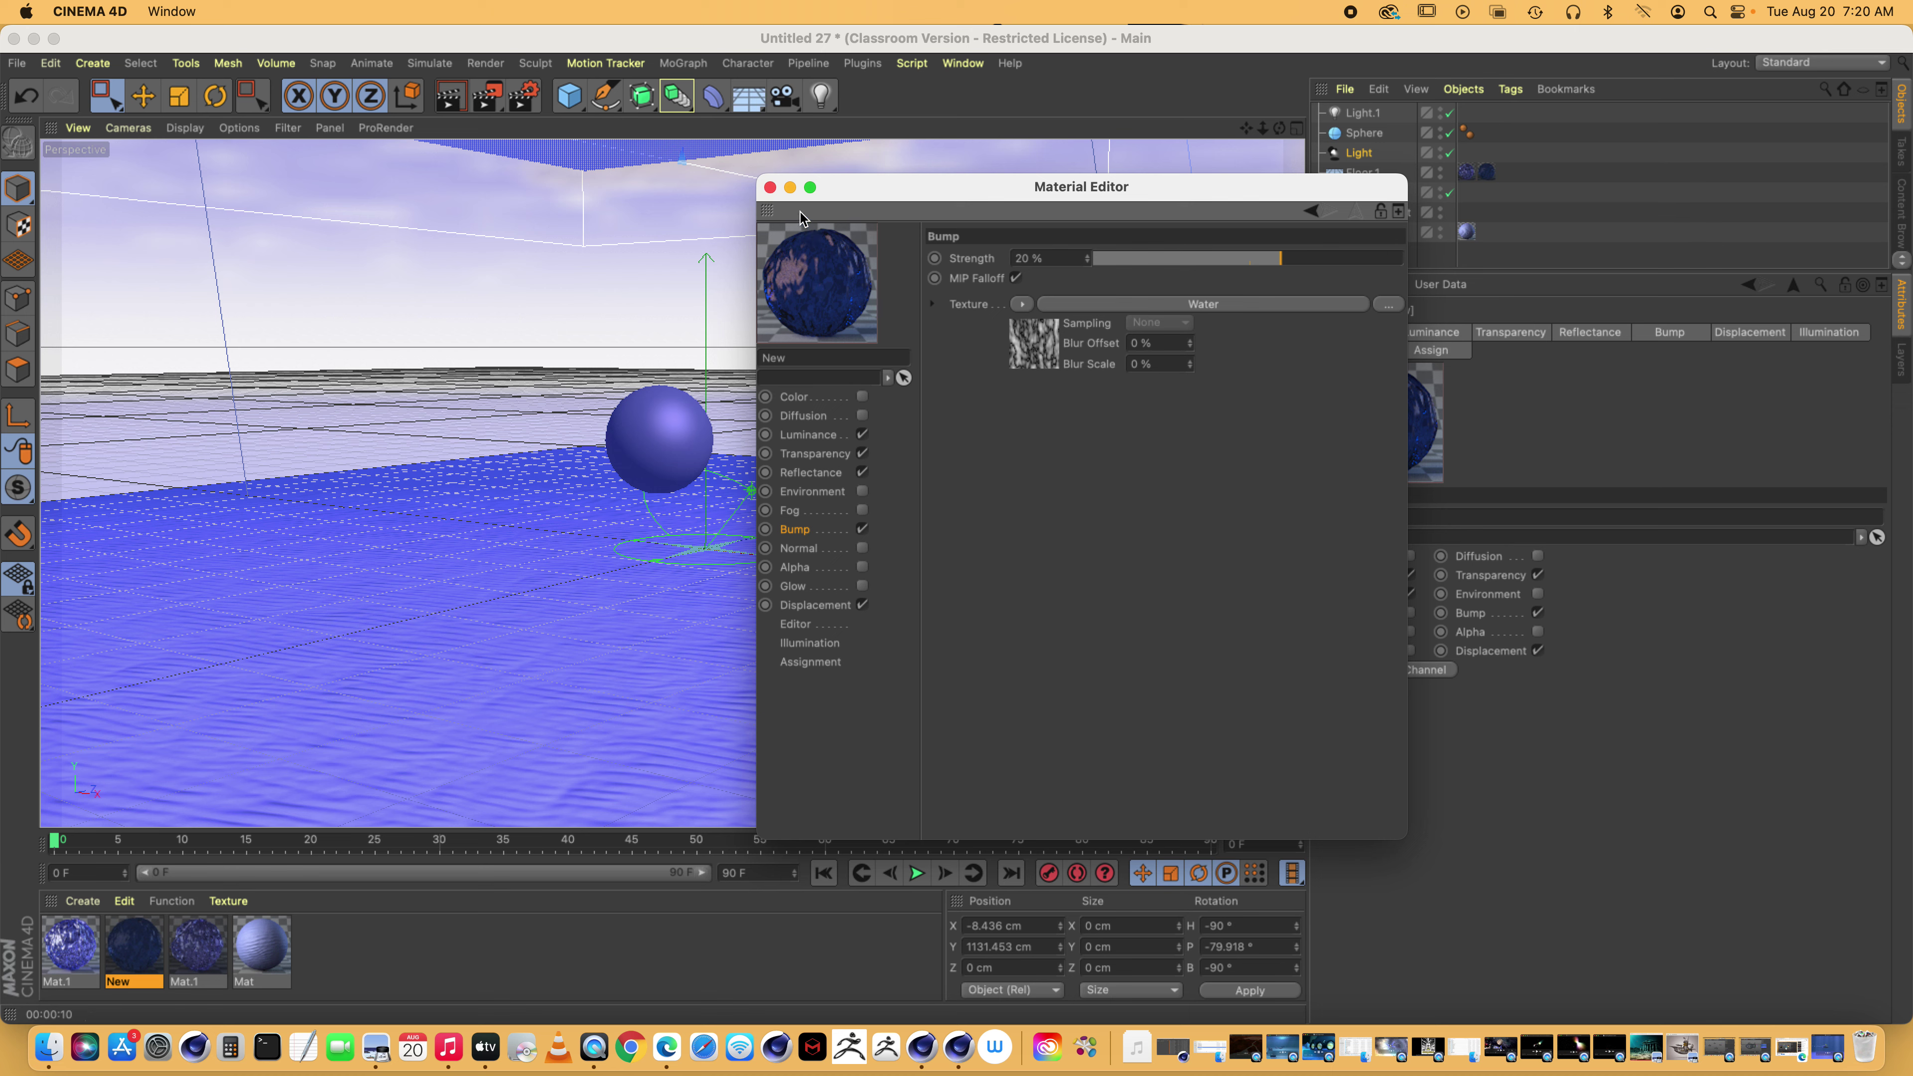
Switch to water exampler GOOD.c4d and review the New material's Color, Transparency, Reflectance, Bump and Displacement channels
{"action": "left_click", "coordinate": [770, 186]}
{"action": "left_click", "coordinate": [964, 63]}
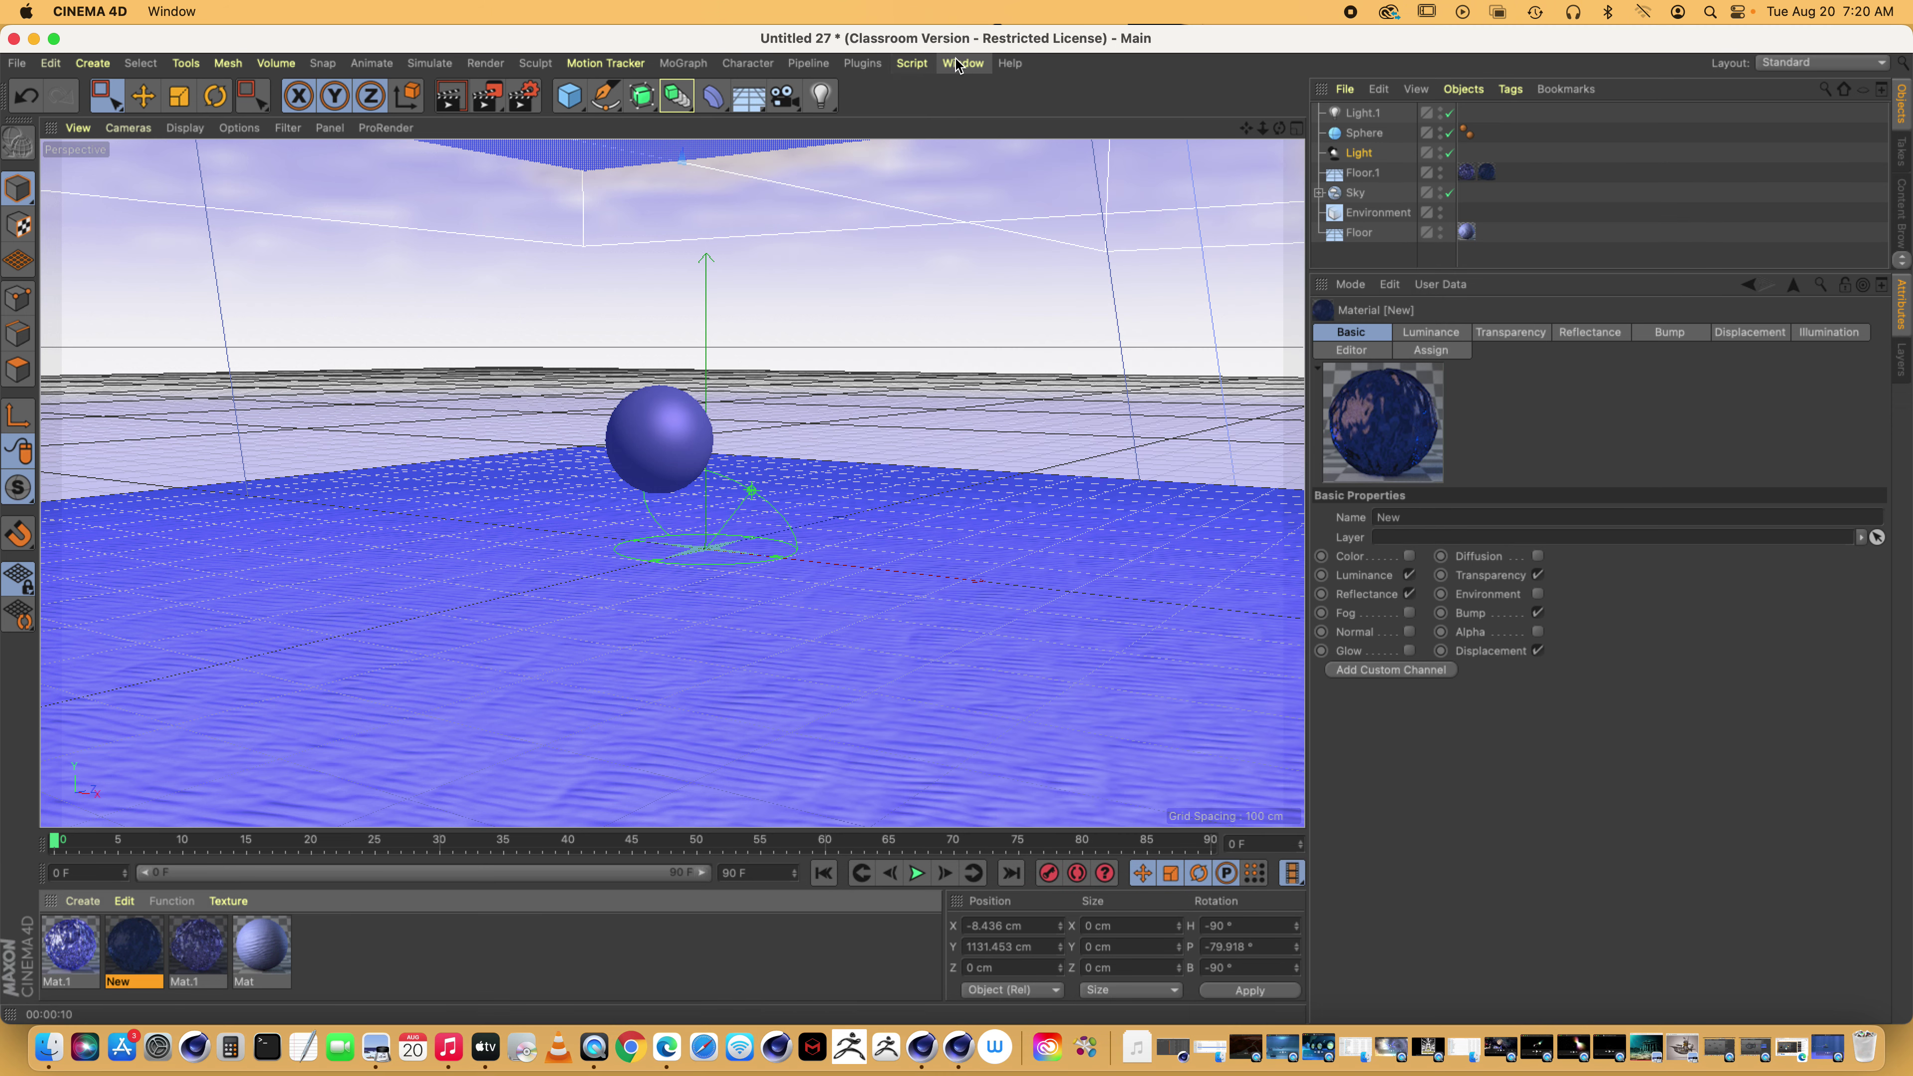
{"action": "left_click", "coordinate": [1010, 780]}
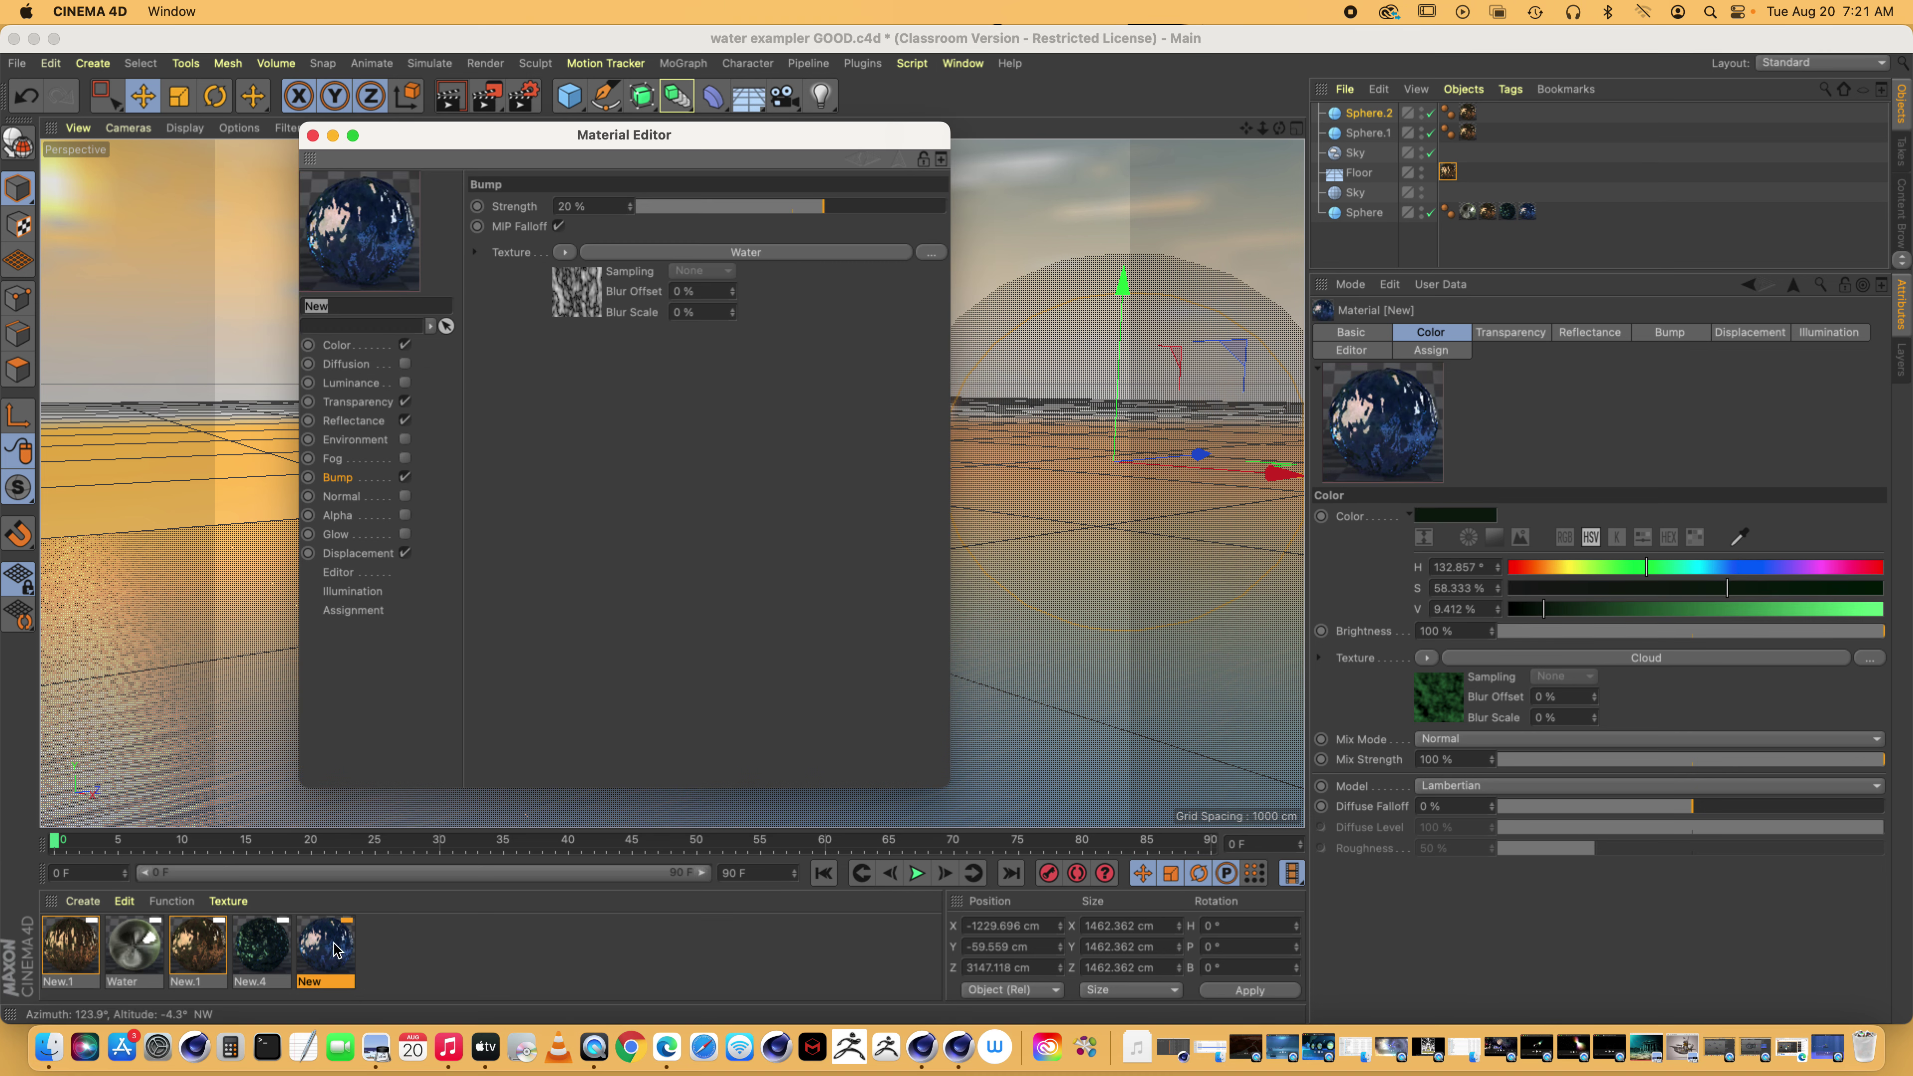
{"action": "left_click", "coordinate": [334, 346]}
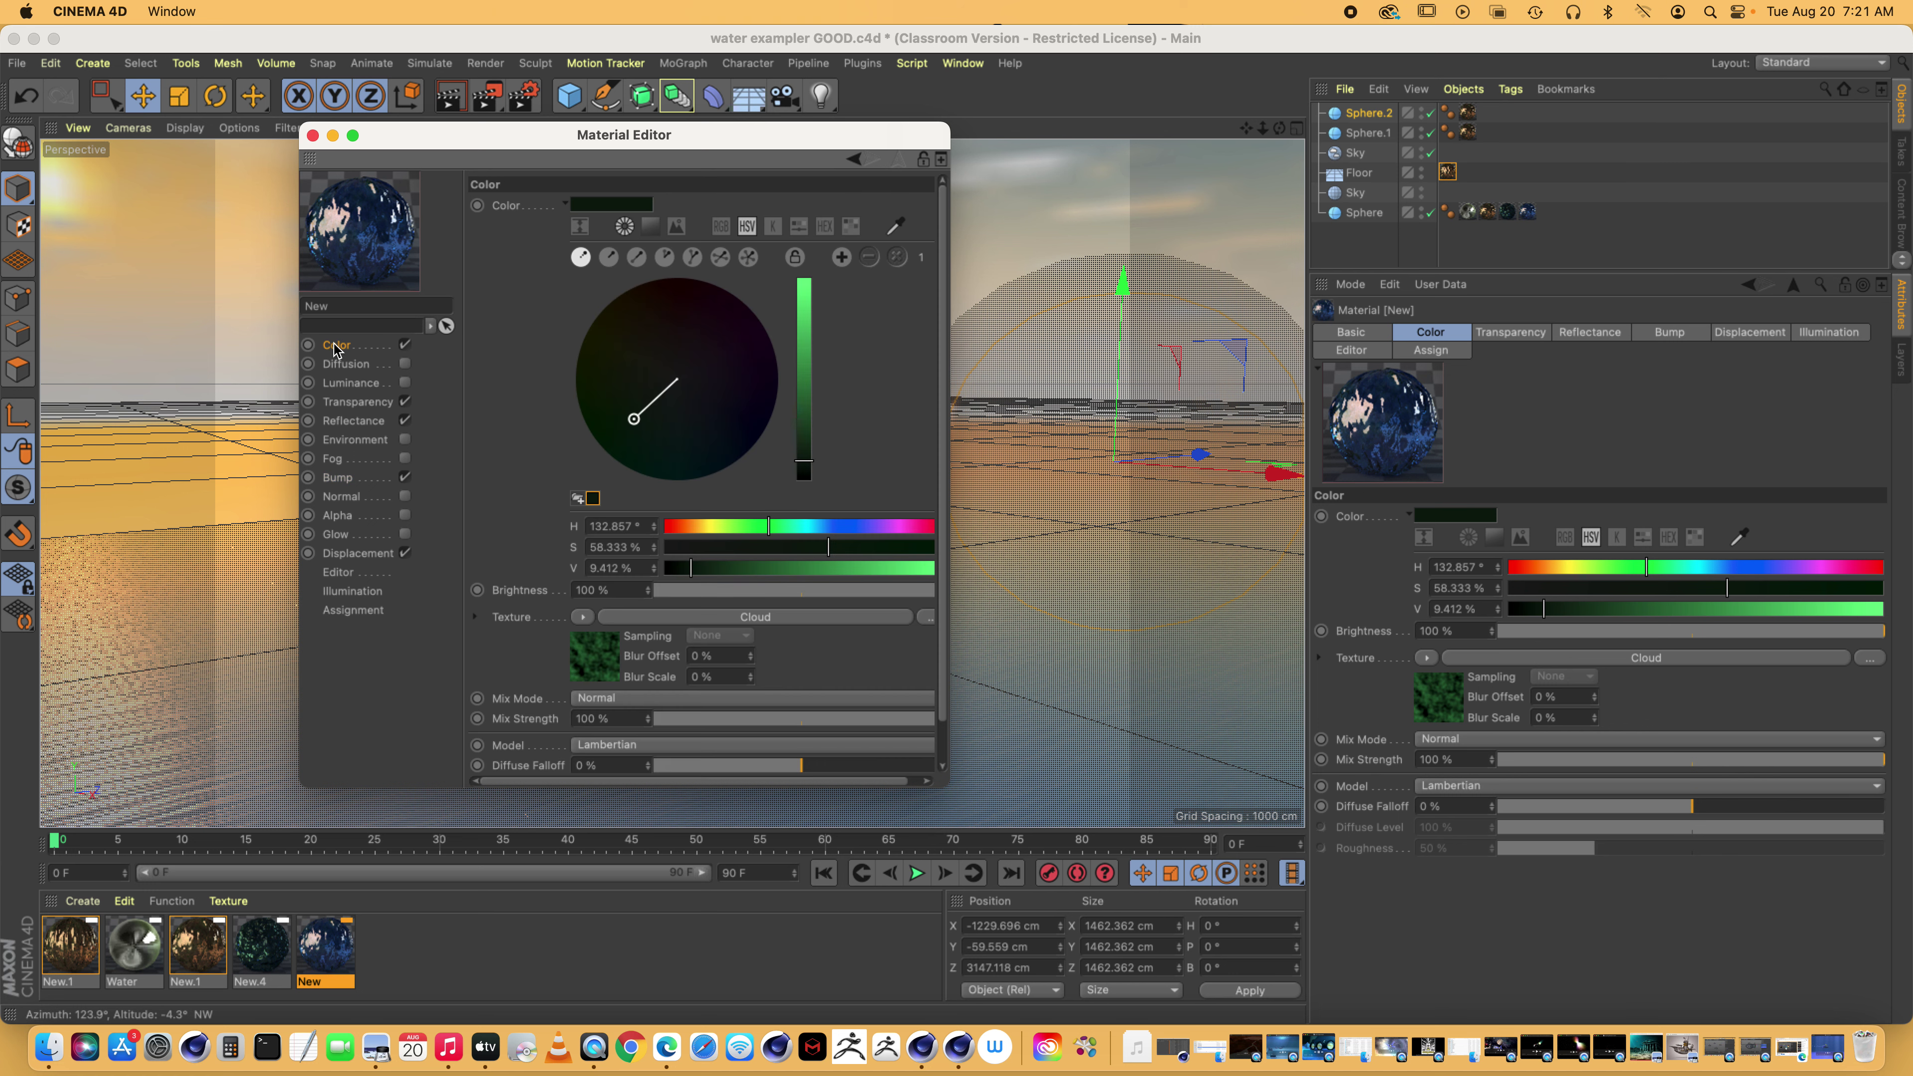
{"action": "left_click", "coordinate": [352, 407]}
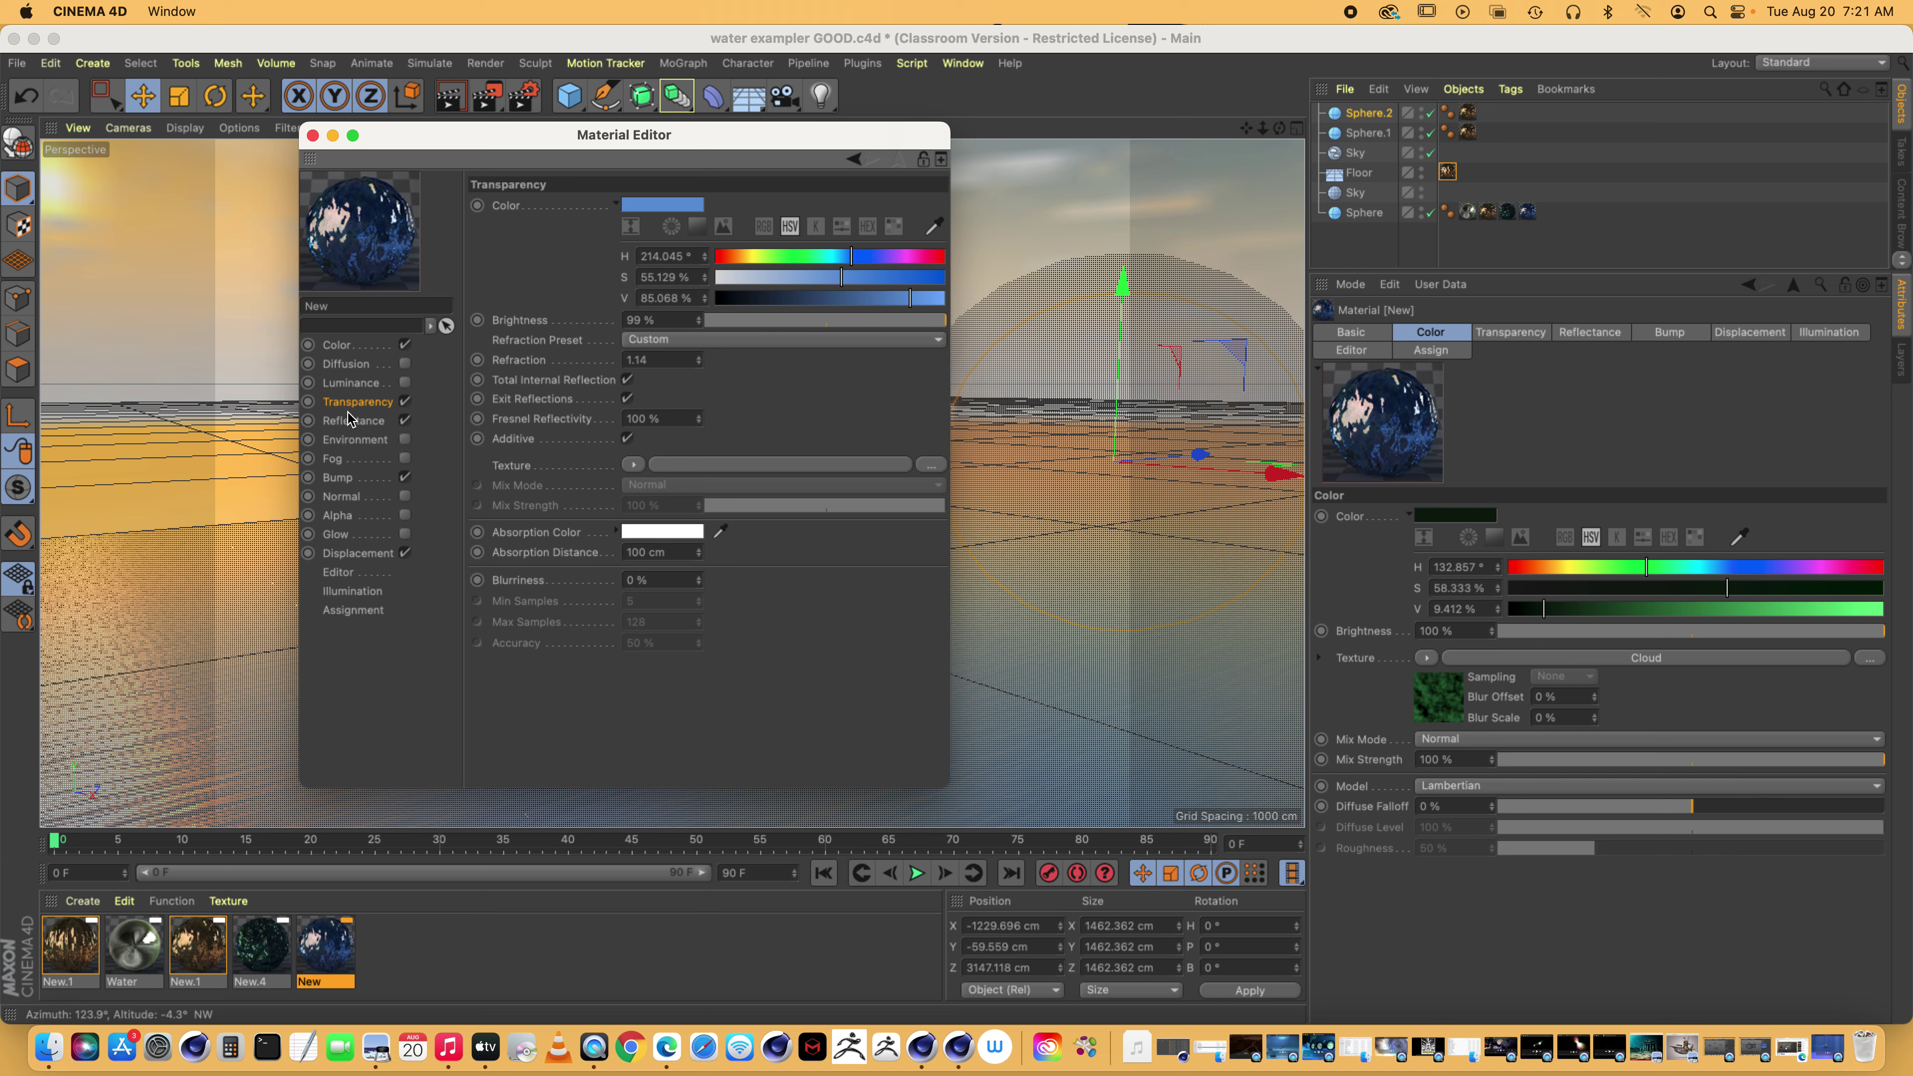
{"action": "left_click", "coordinate": [346, 426]}
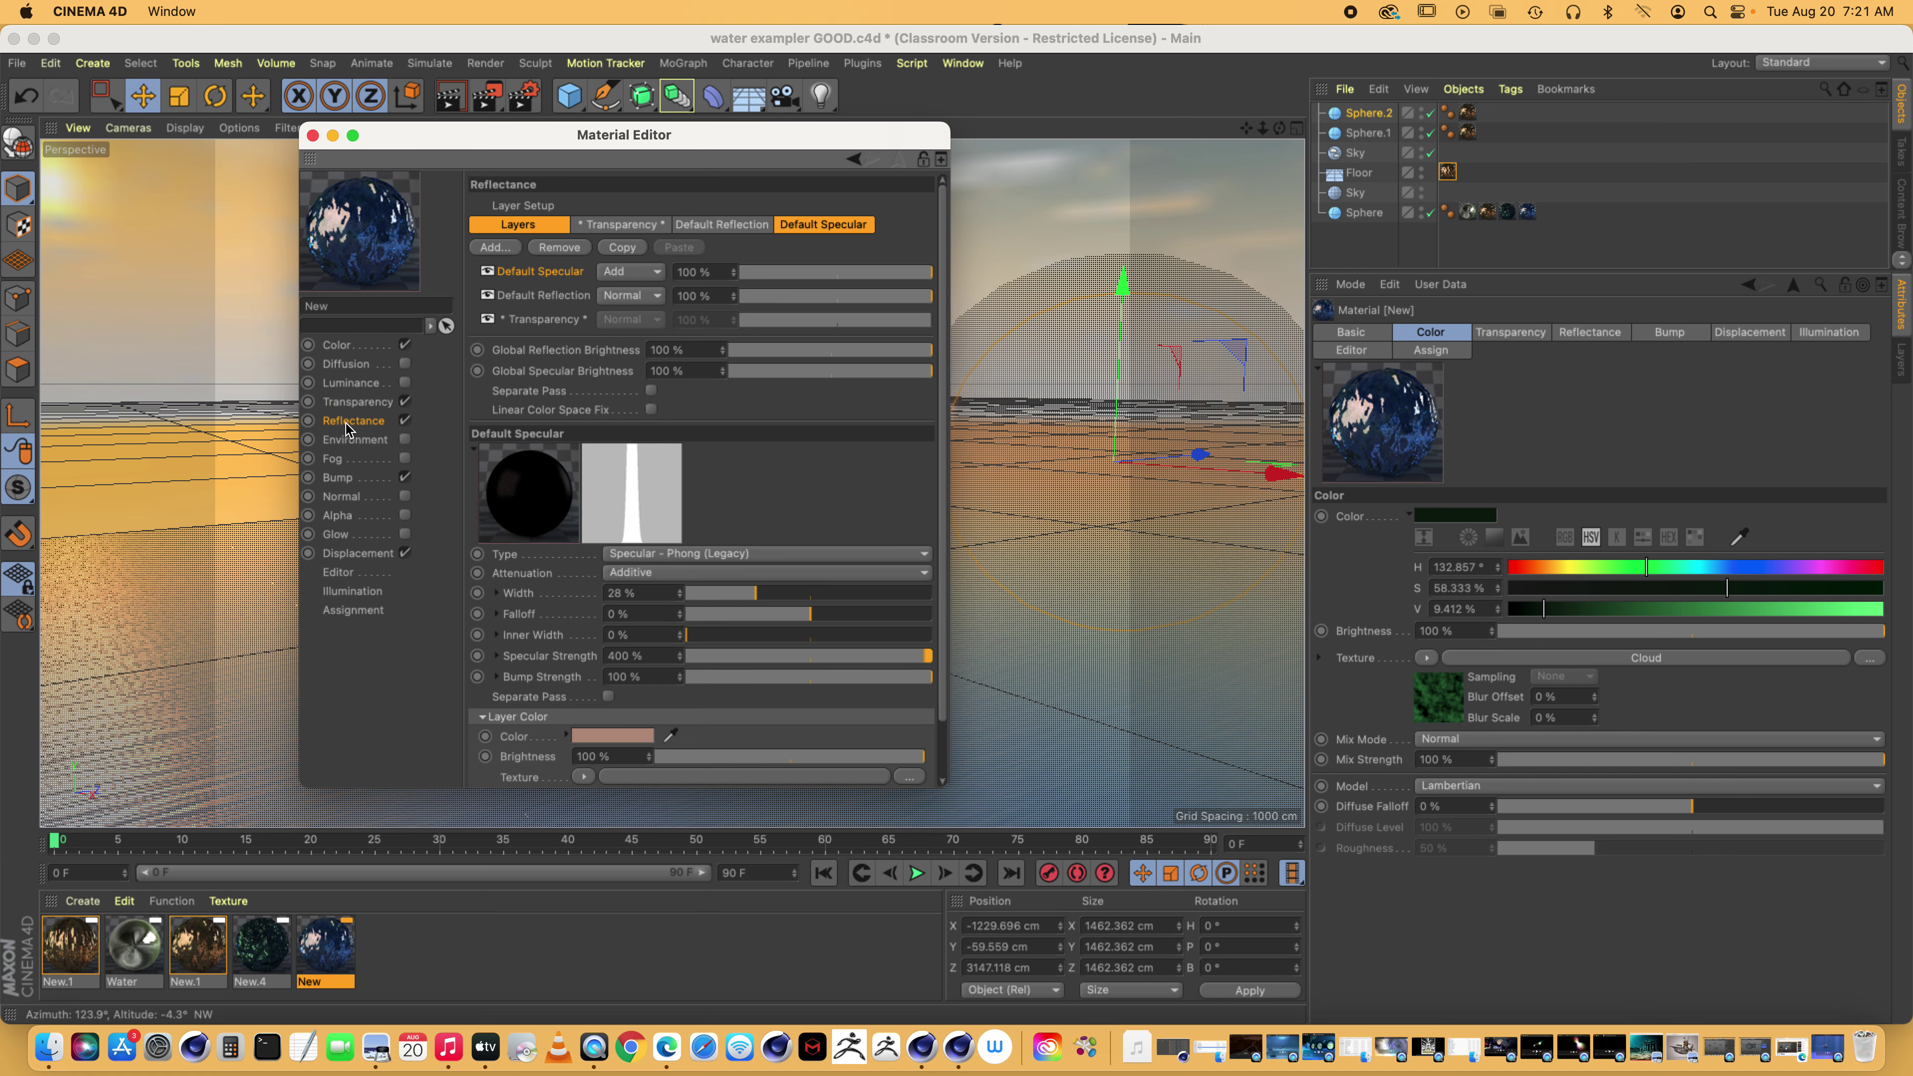
{"action": "left_click", "coordinate": [343, 479]}
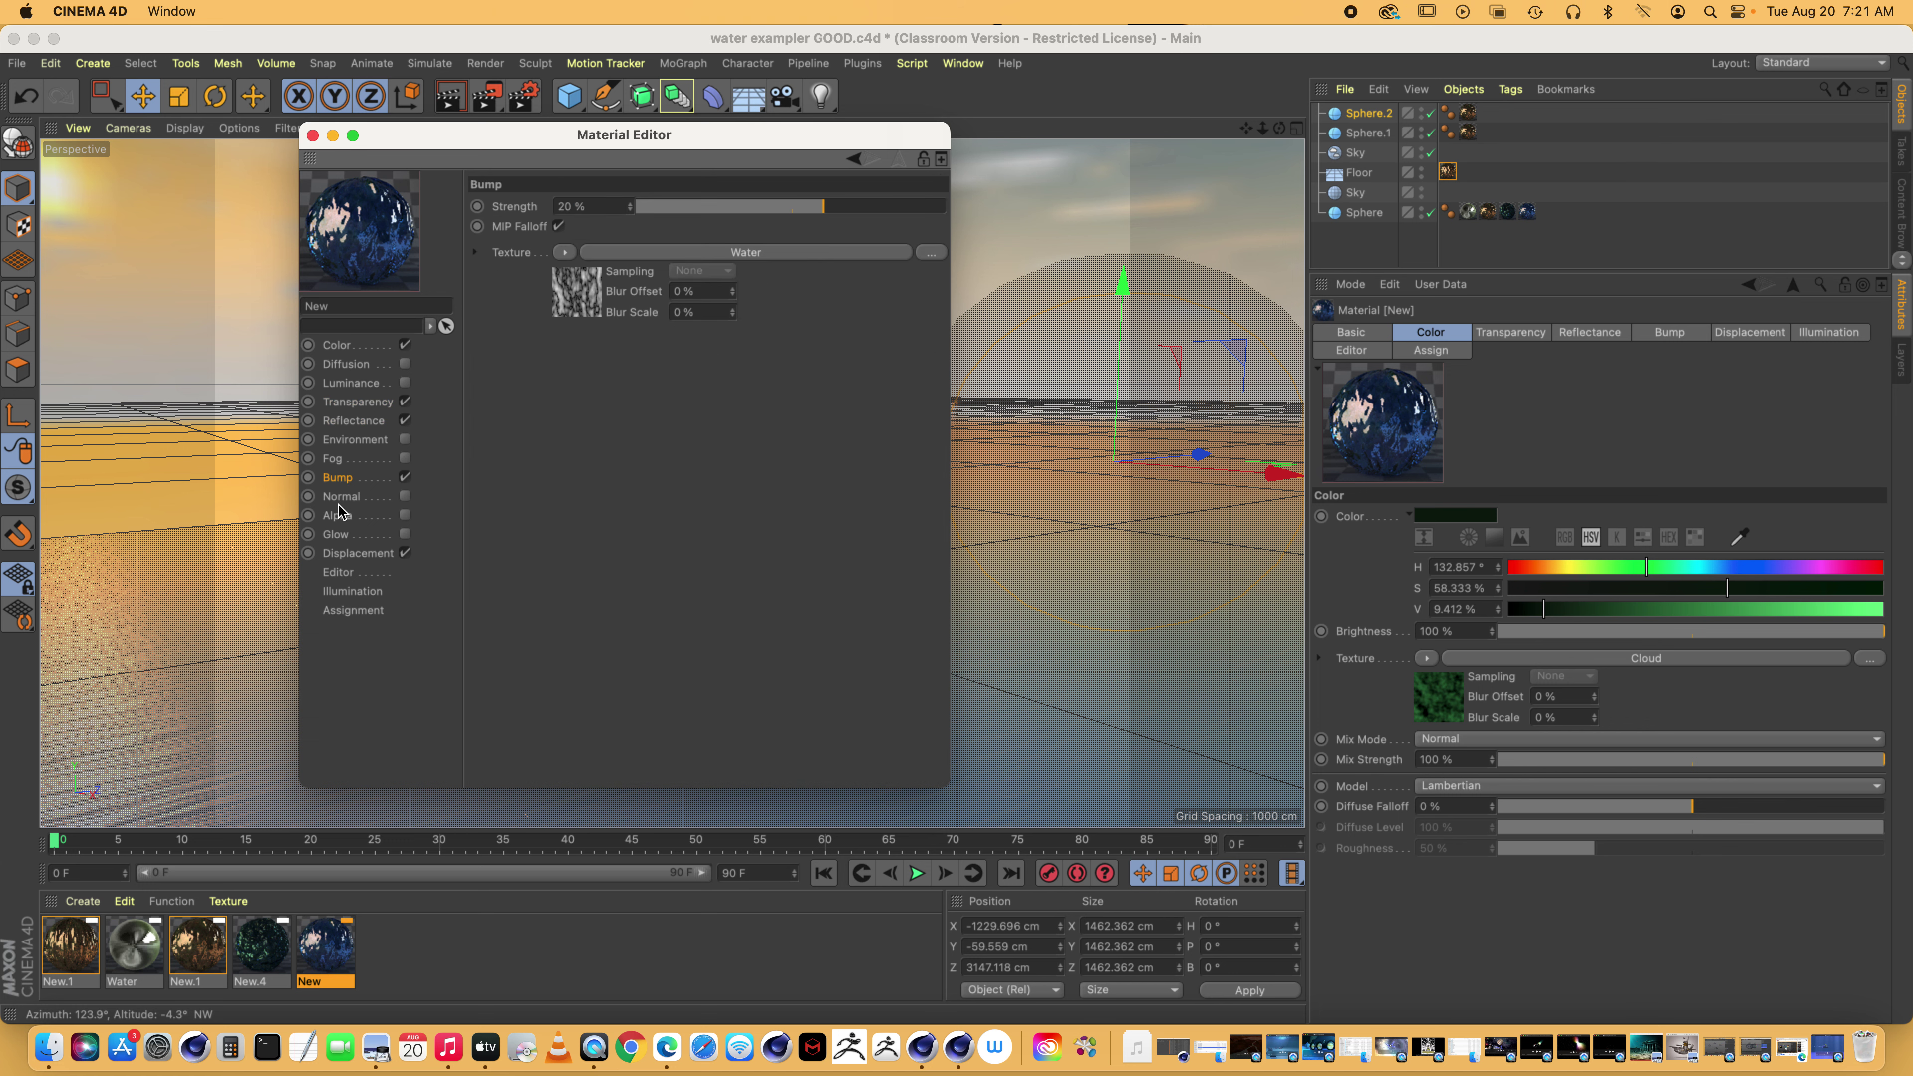
{"action": "left_click", "coordinate": [360, 558]}
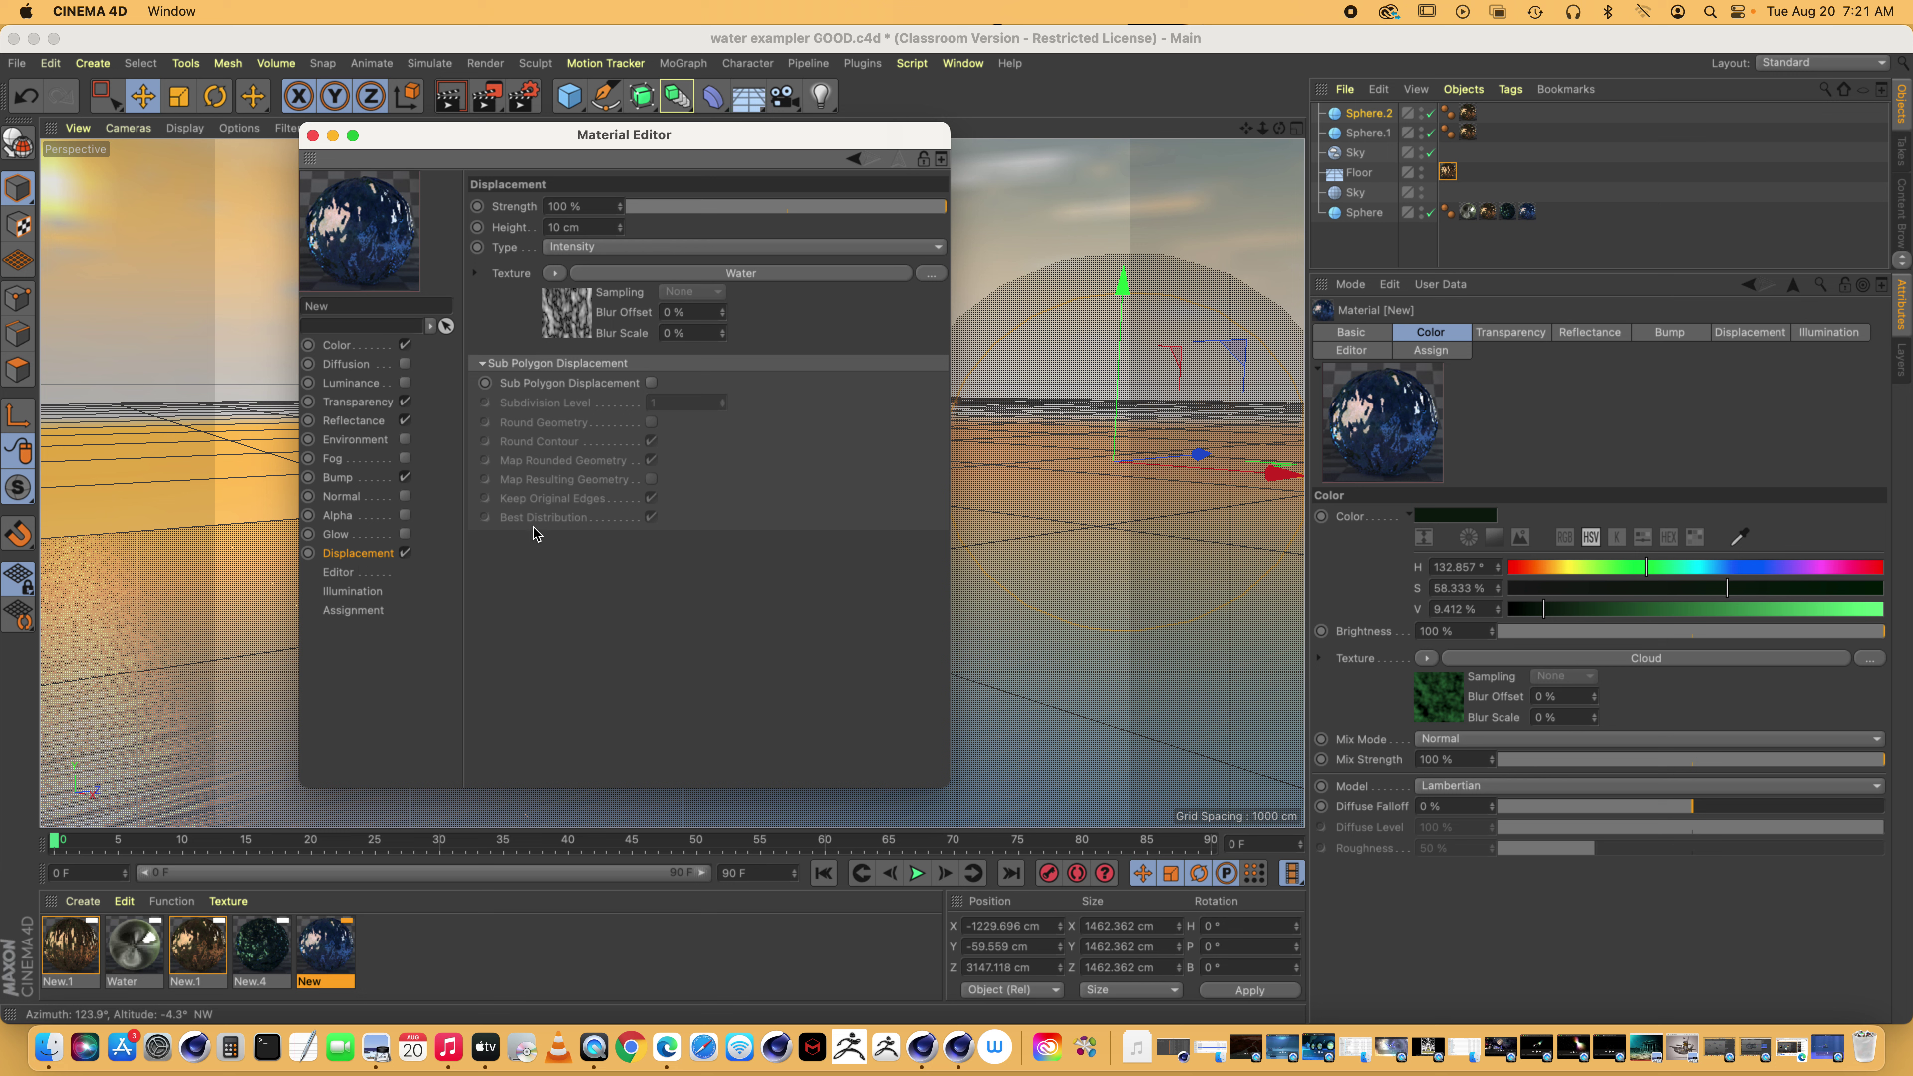
Locate the Water surface shader among the displacement texture options, close the material and return to the Untitled 27 scene
{"action": "left_click", "coordinate": [554, 273]}
{"action": "mouse_move", "coordinate": [611, 774]}
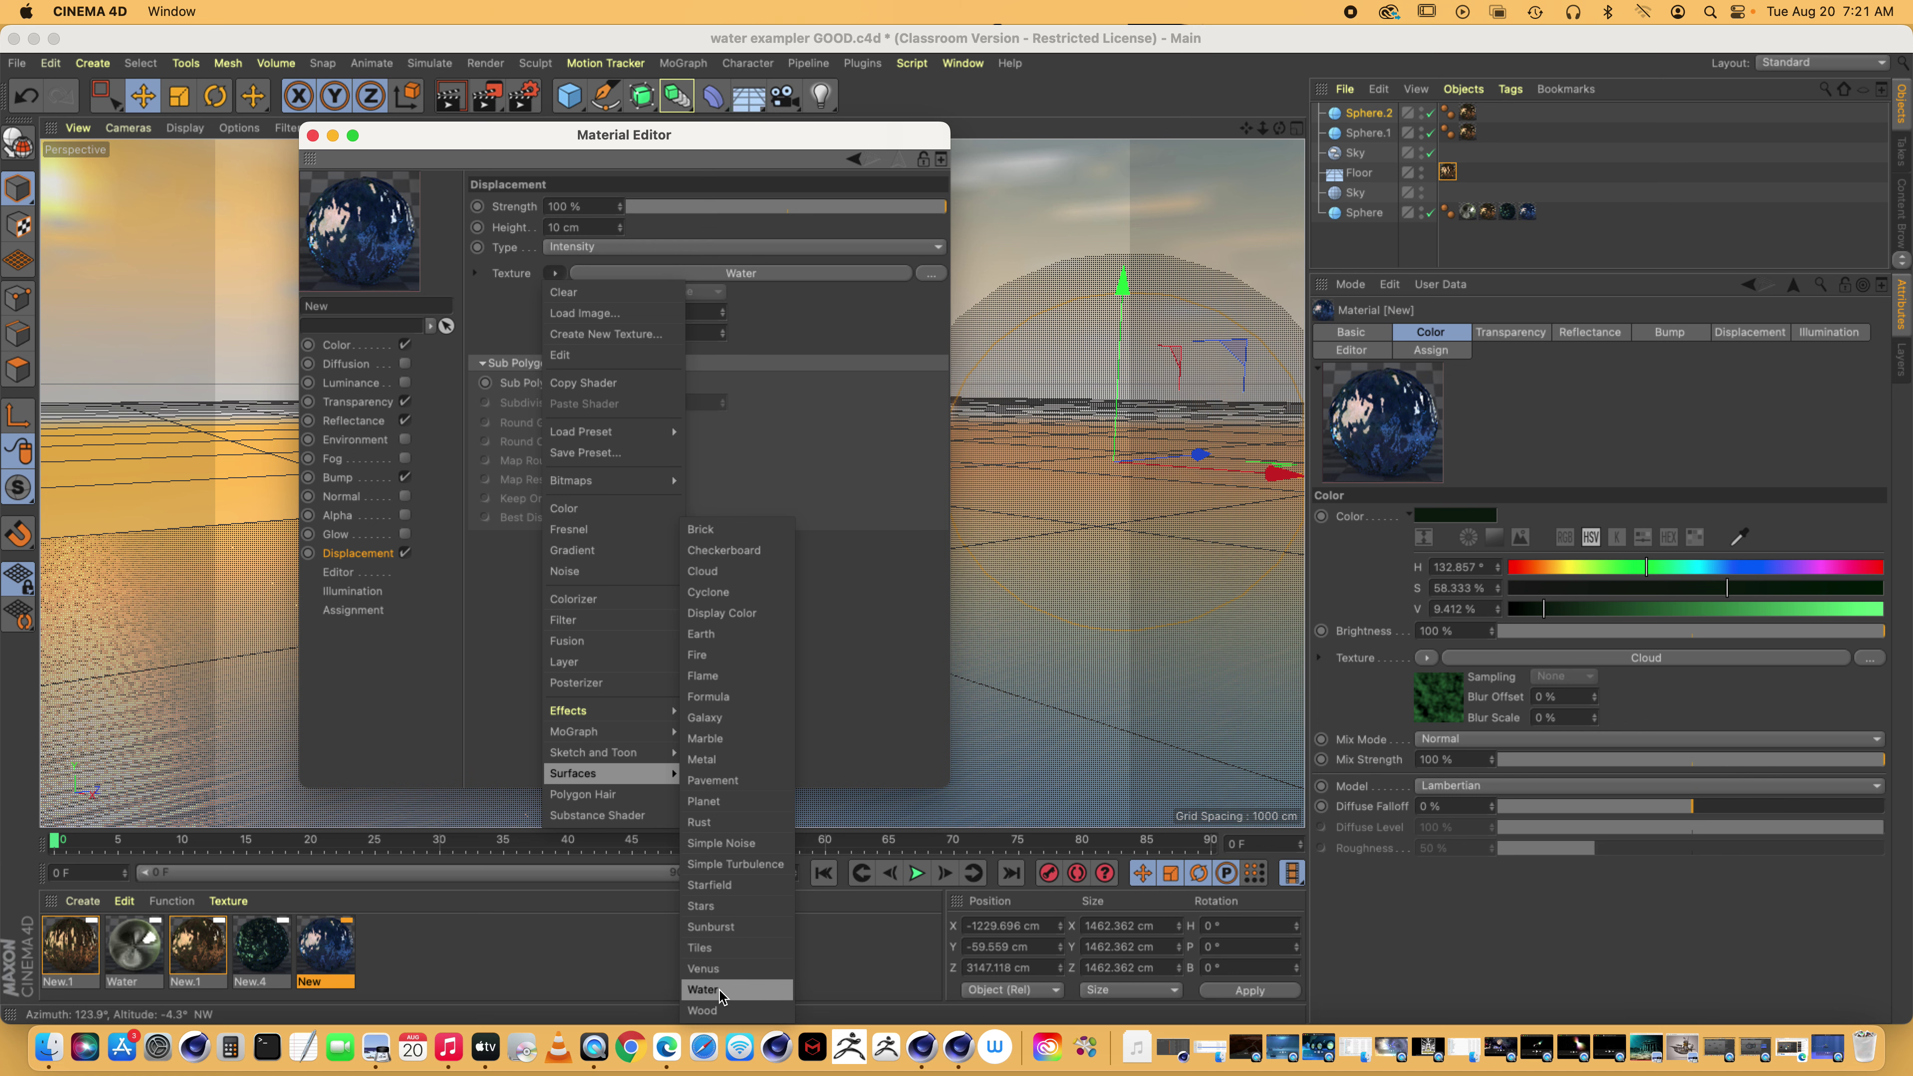
{"action": "left_click", "coordinate": [312, 139]}
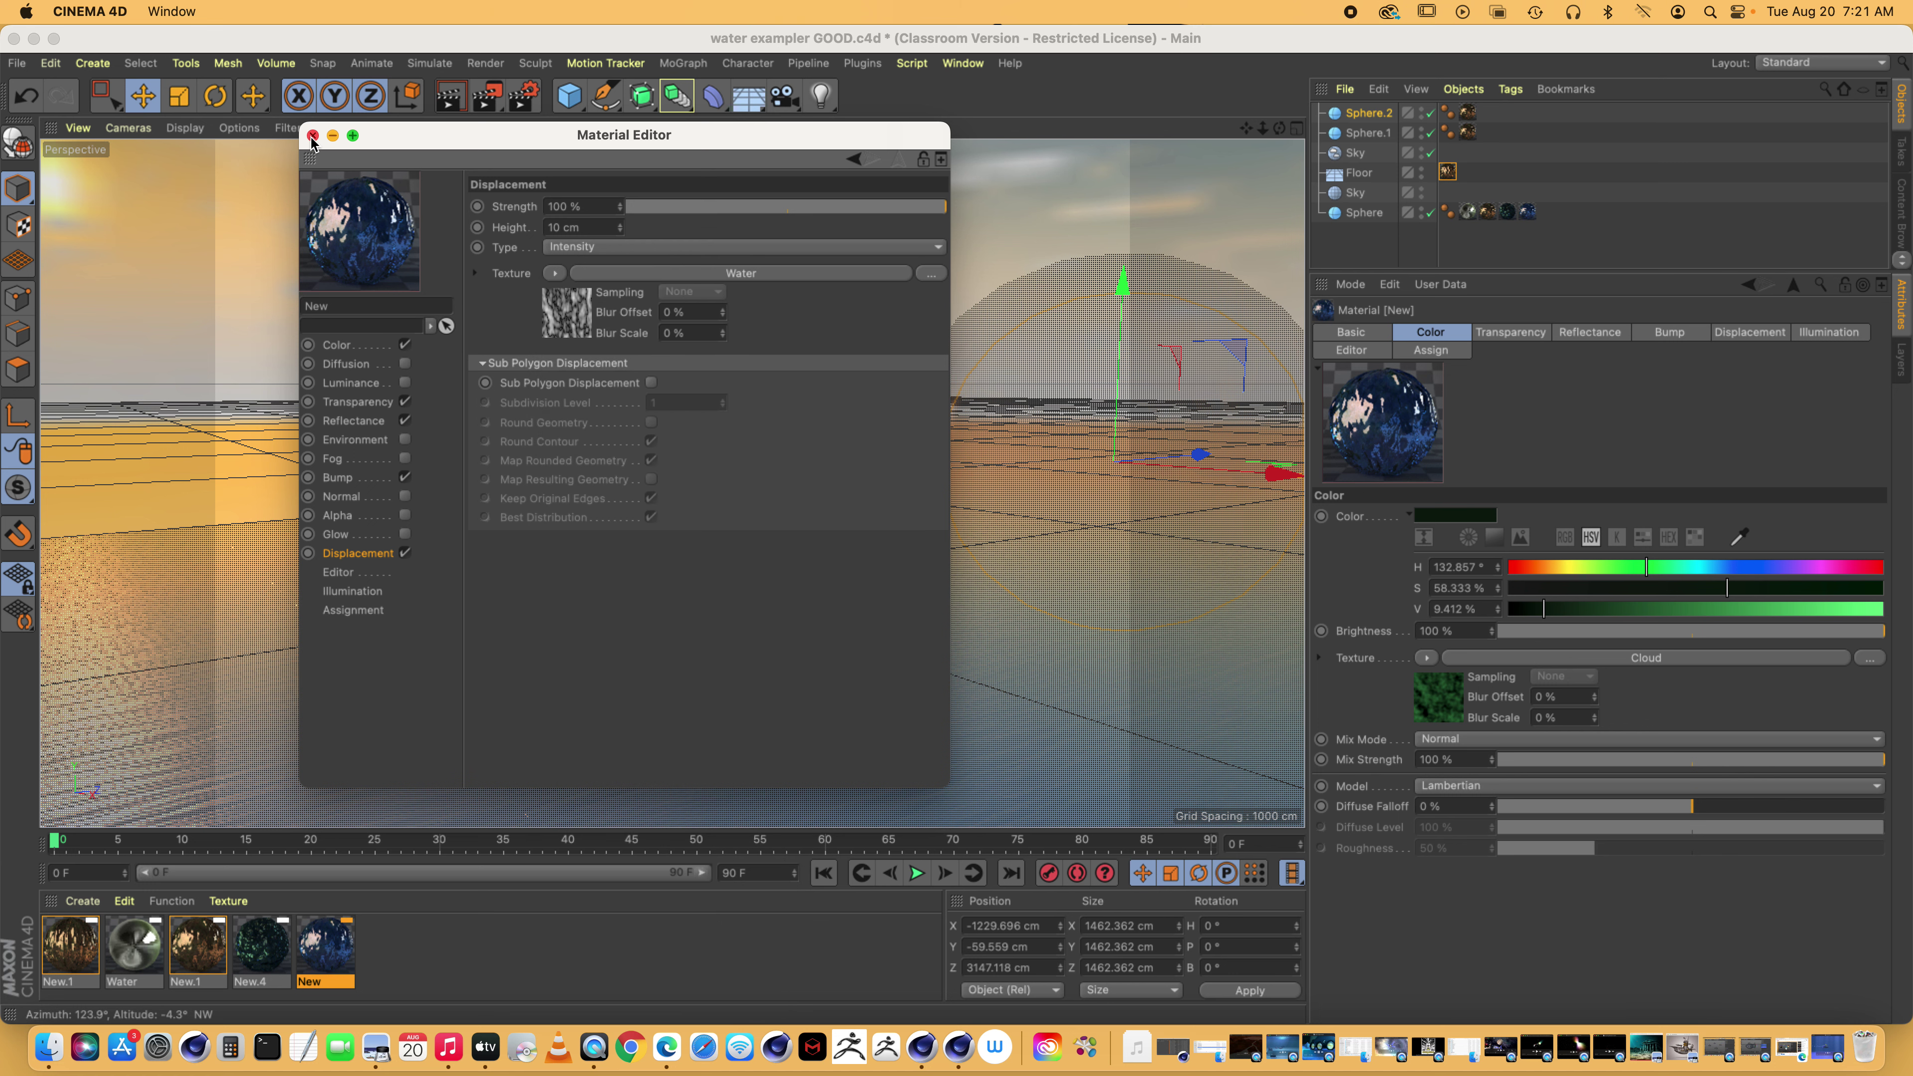
{"action": "left_click", "coordinate": [313, 136]}
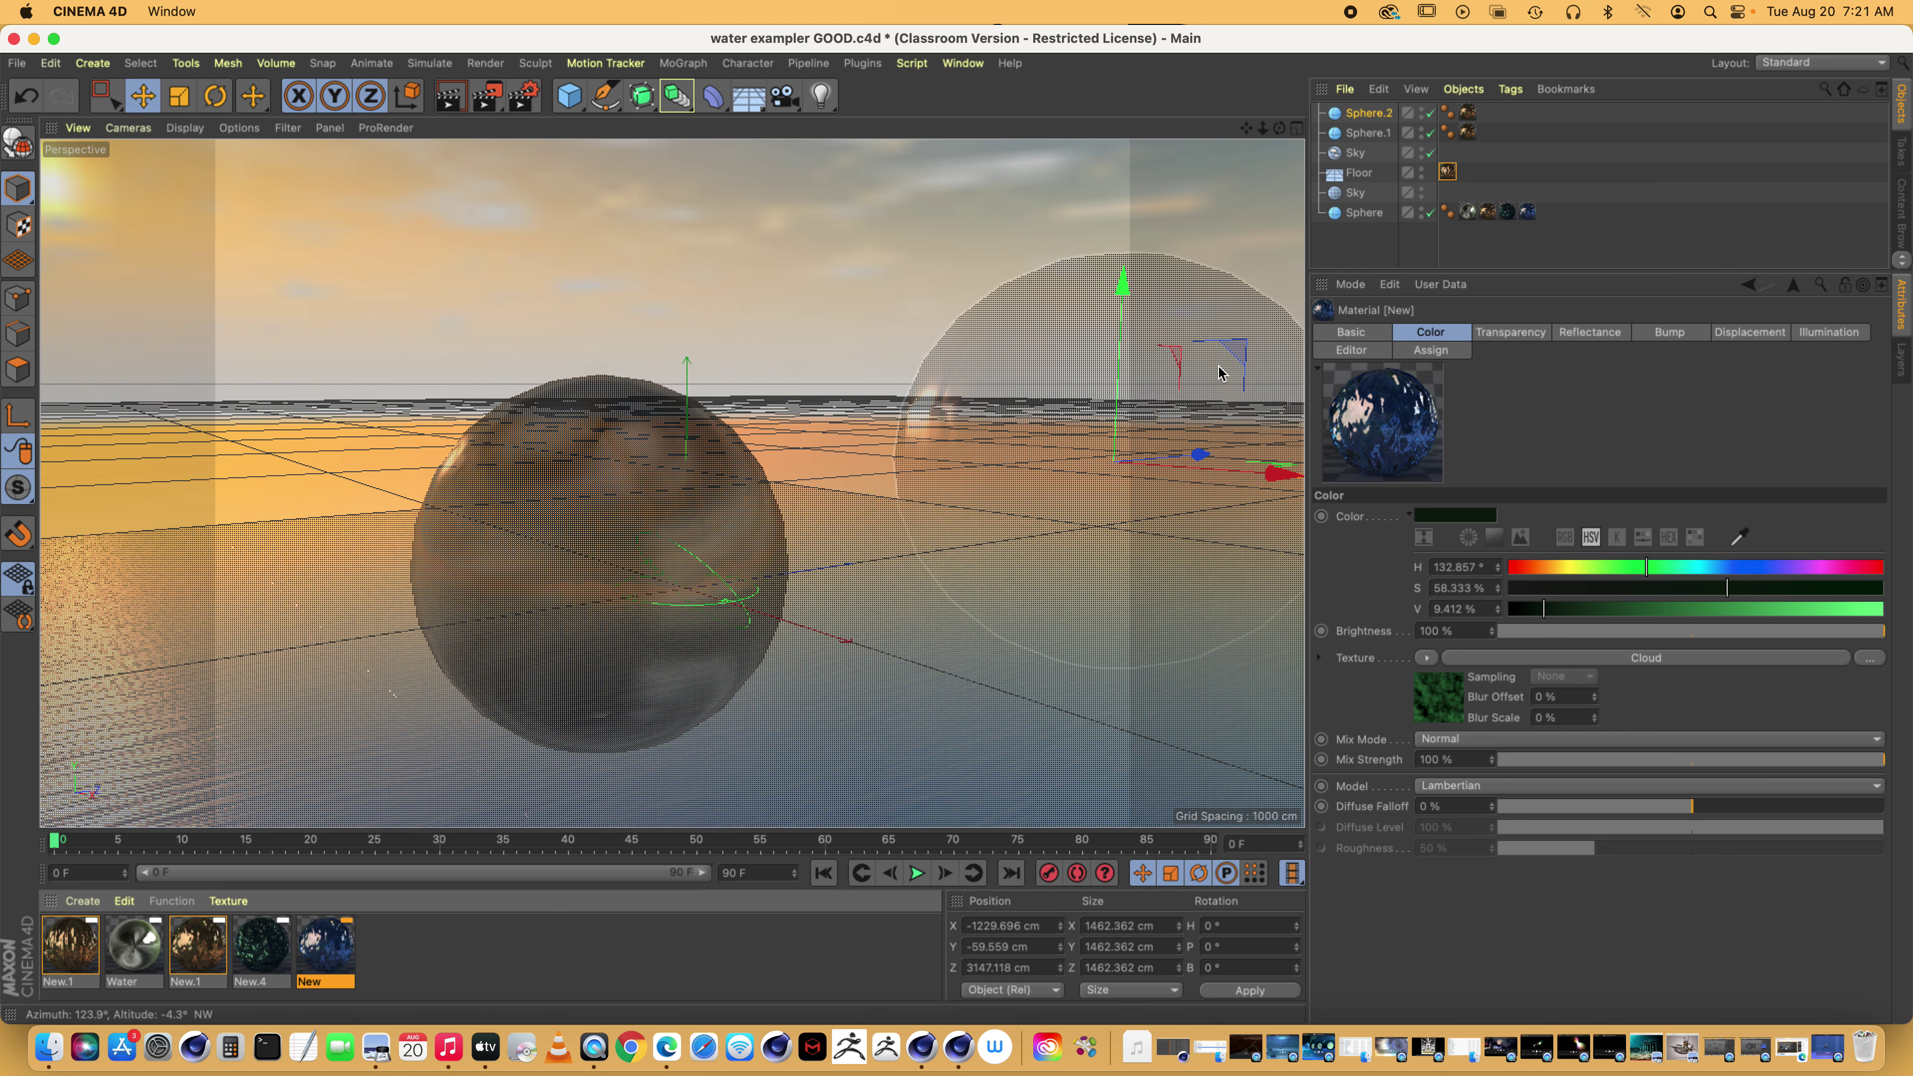
{"action": "left_click", "coordinate": [963, 63]}
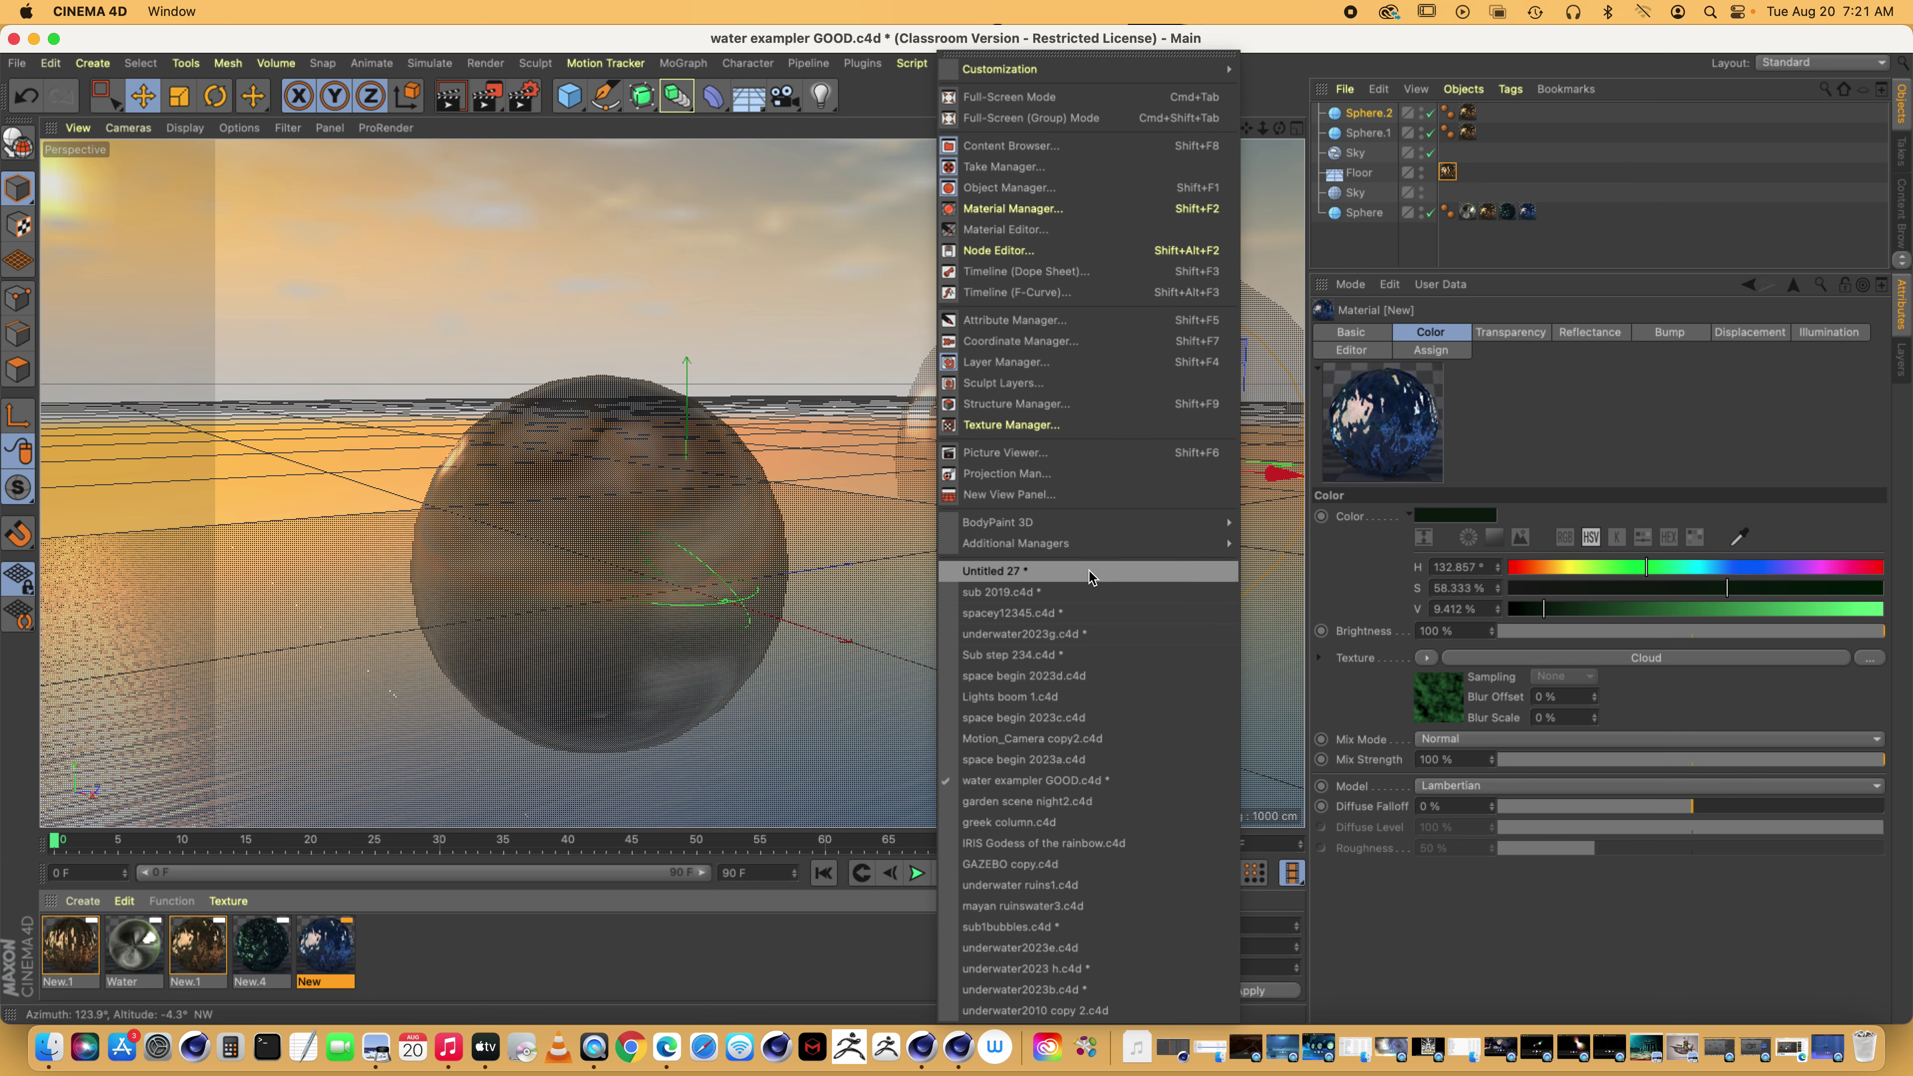
{"action": "left_click", "coordinate": [1089, 574]}
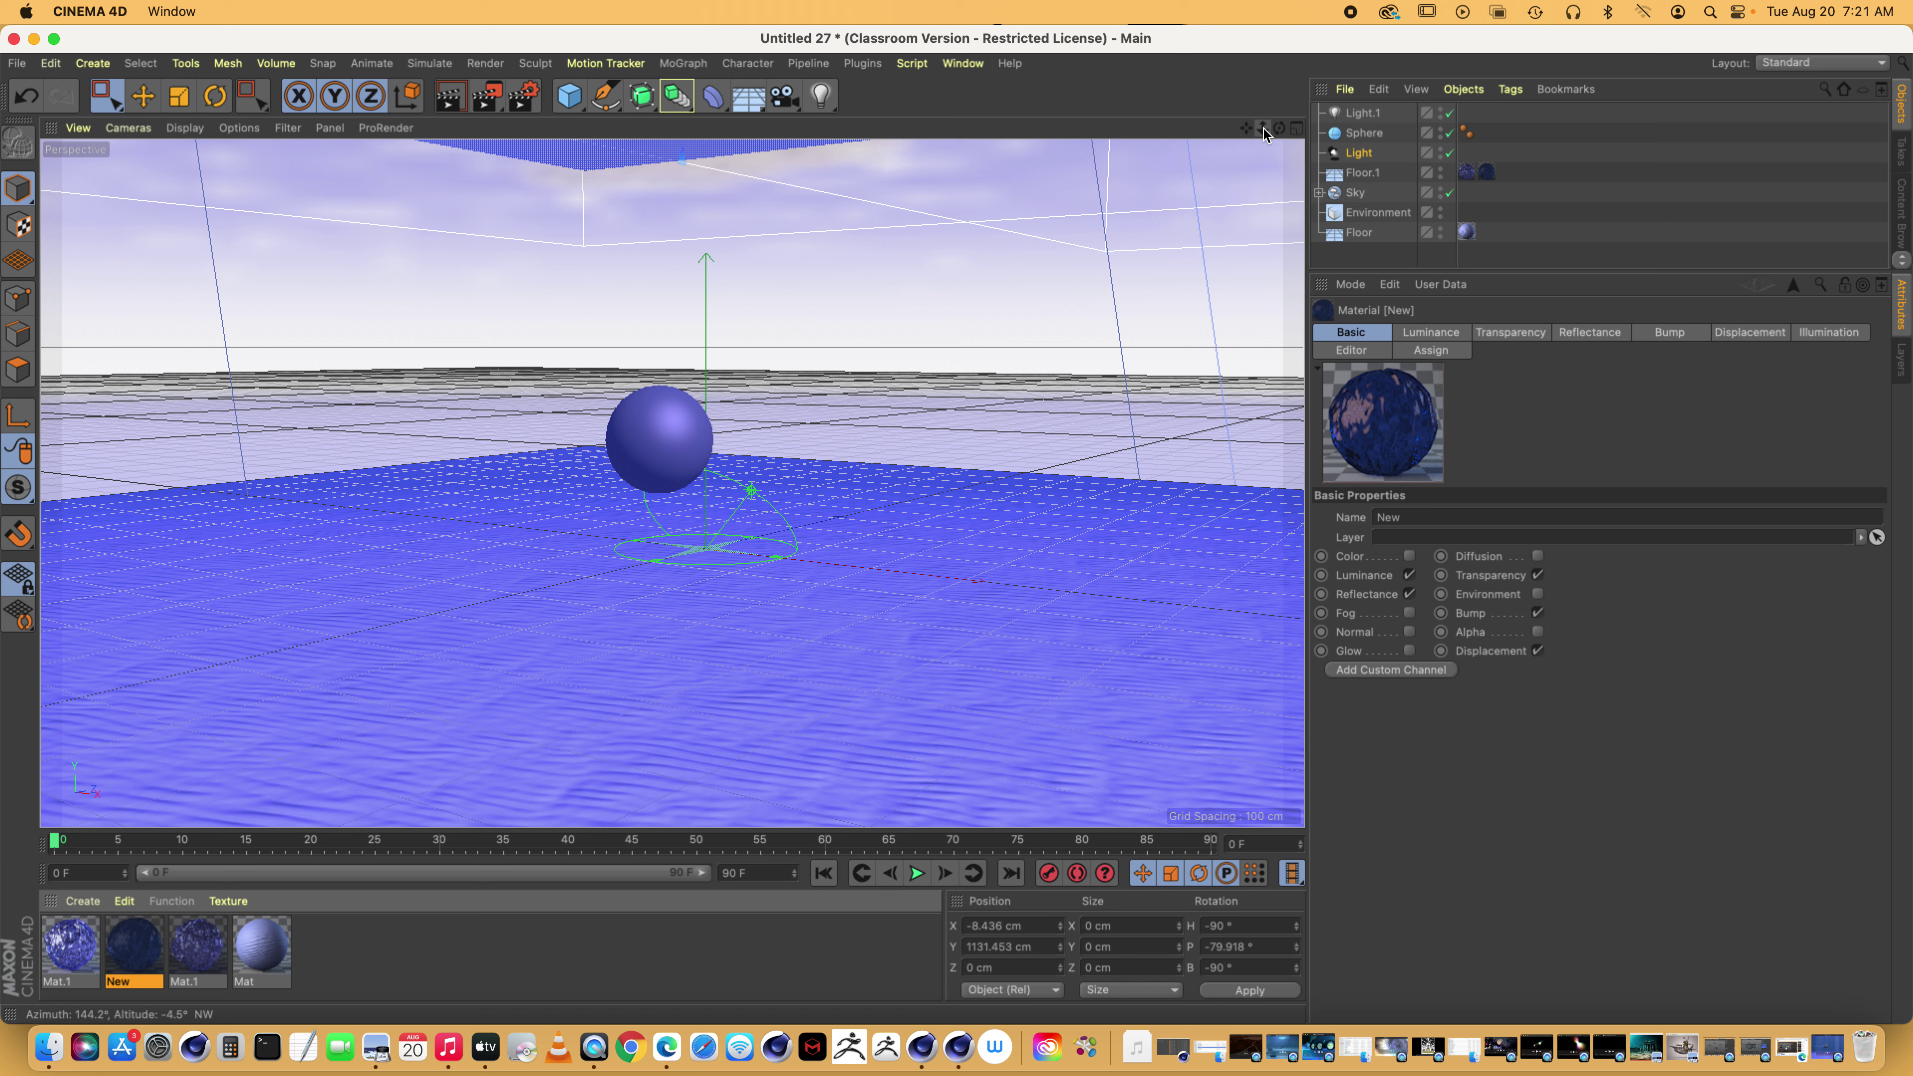
Switch to the underwater2010 copy 2.c4d scene and render its submarine view
{"action": "left_click", "coordinate": [962, 63]}
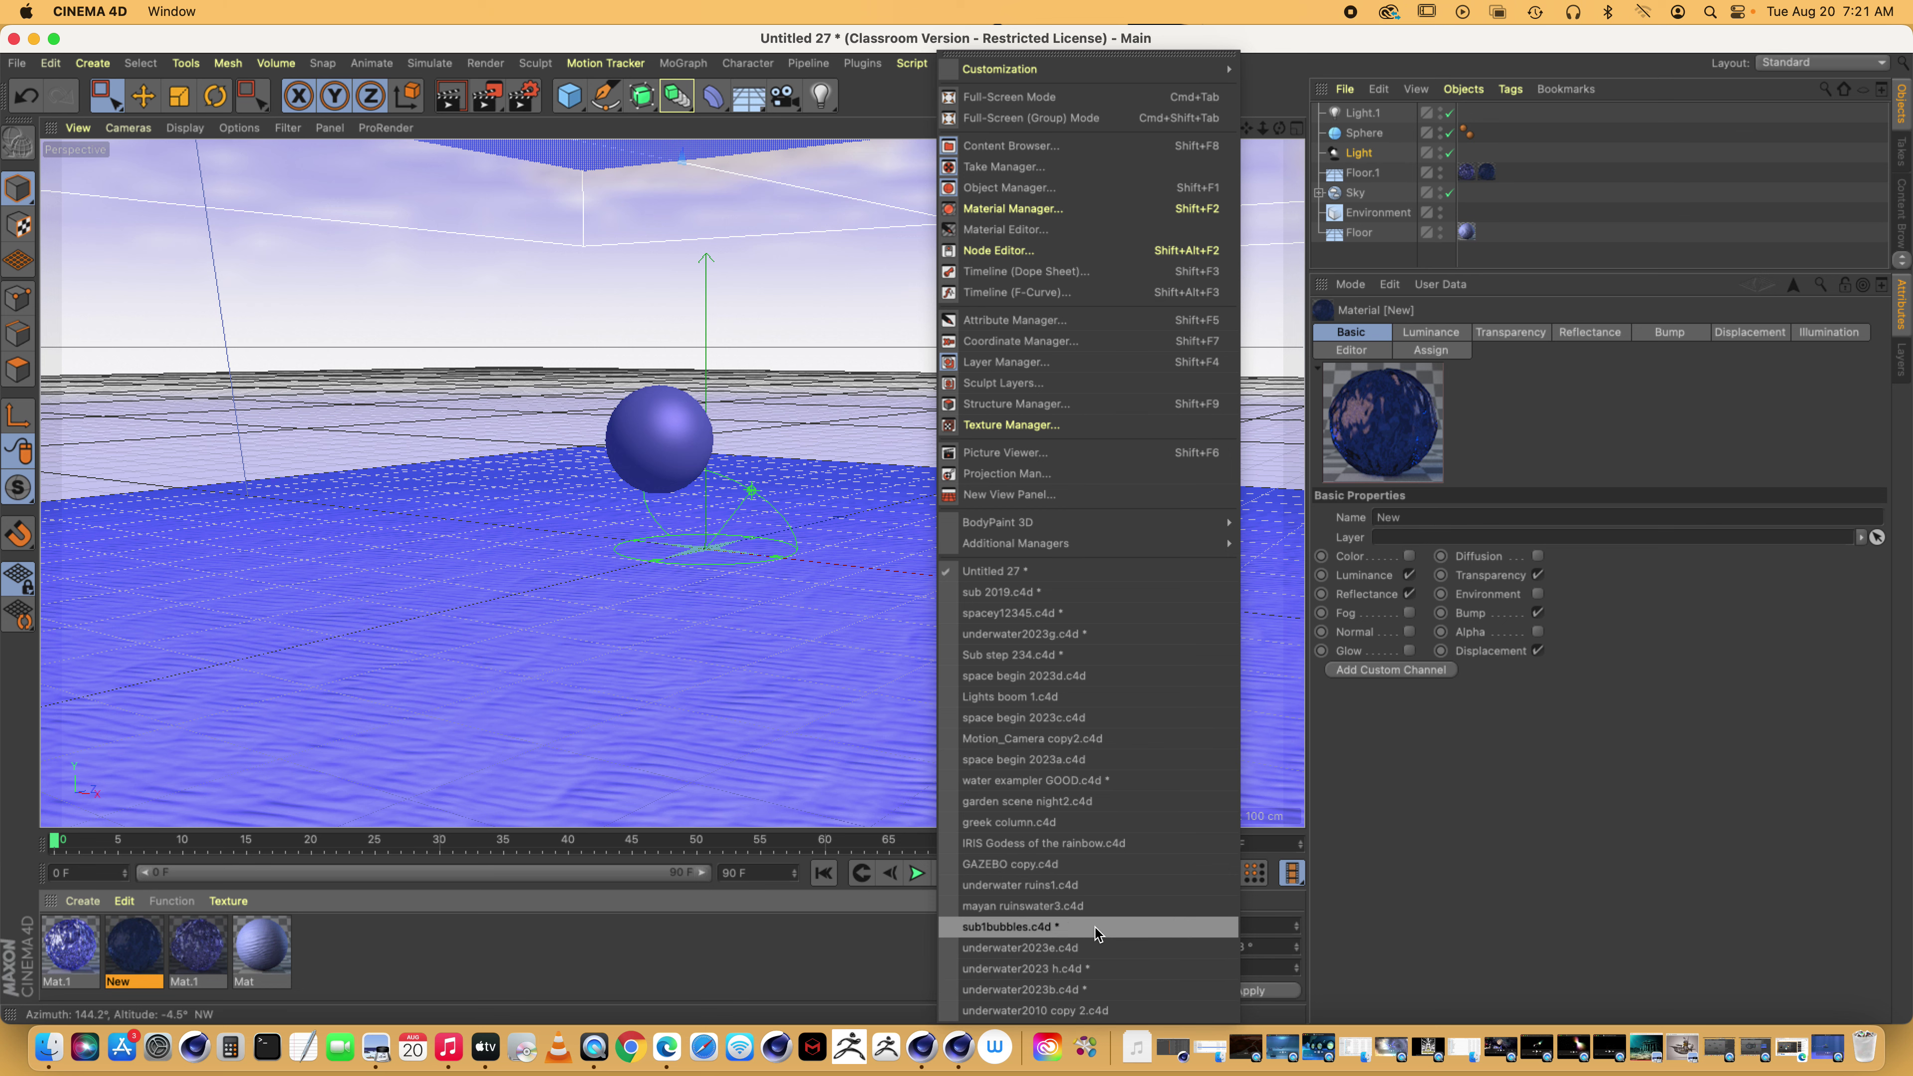
{"action": "left_click", "coordinate": [1077, 1010]}
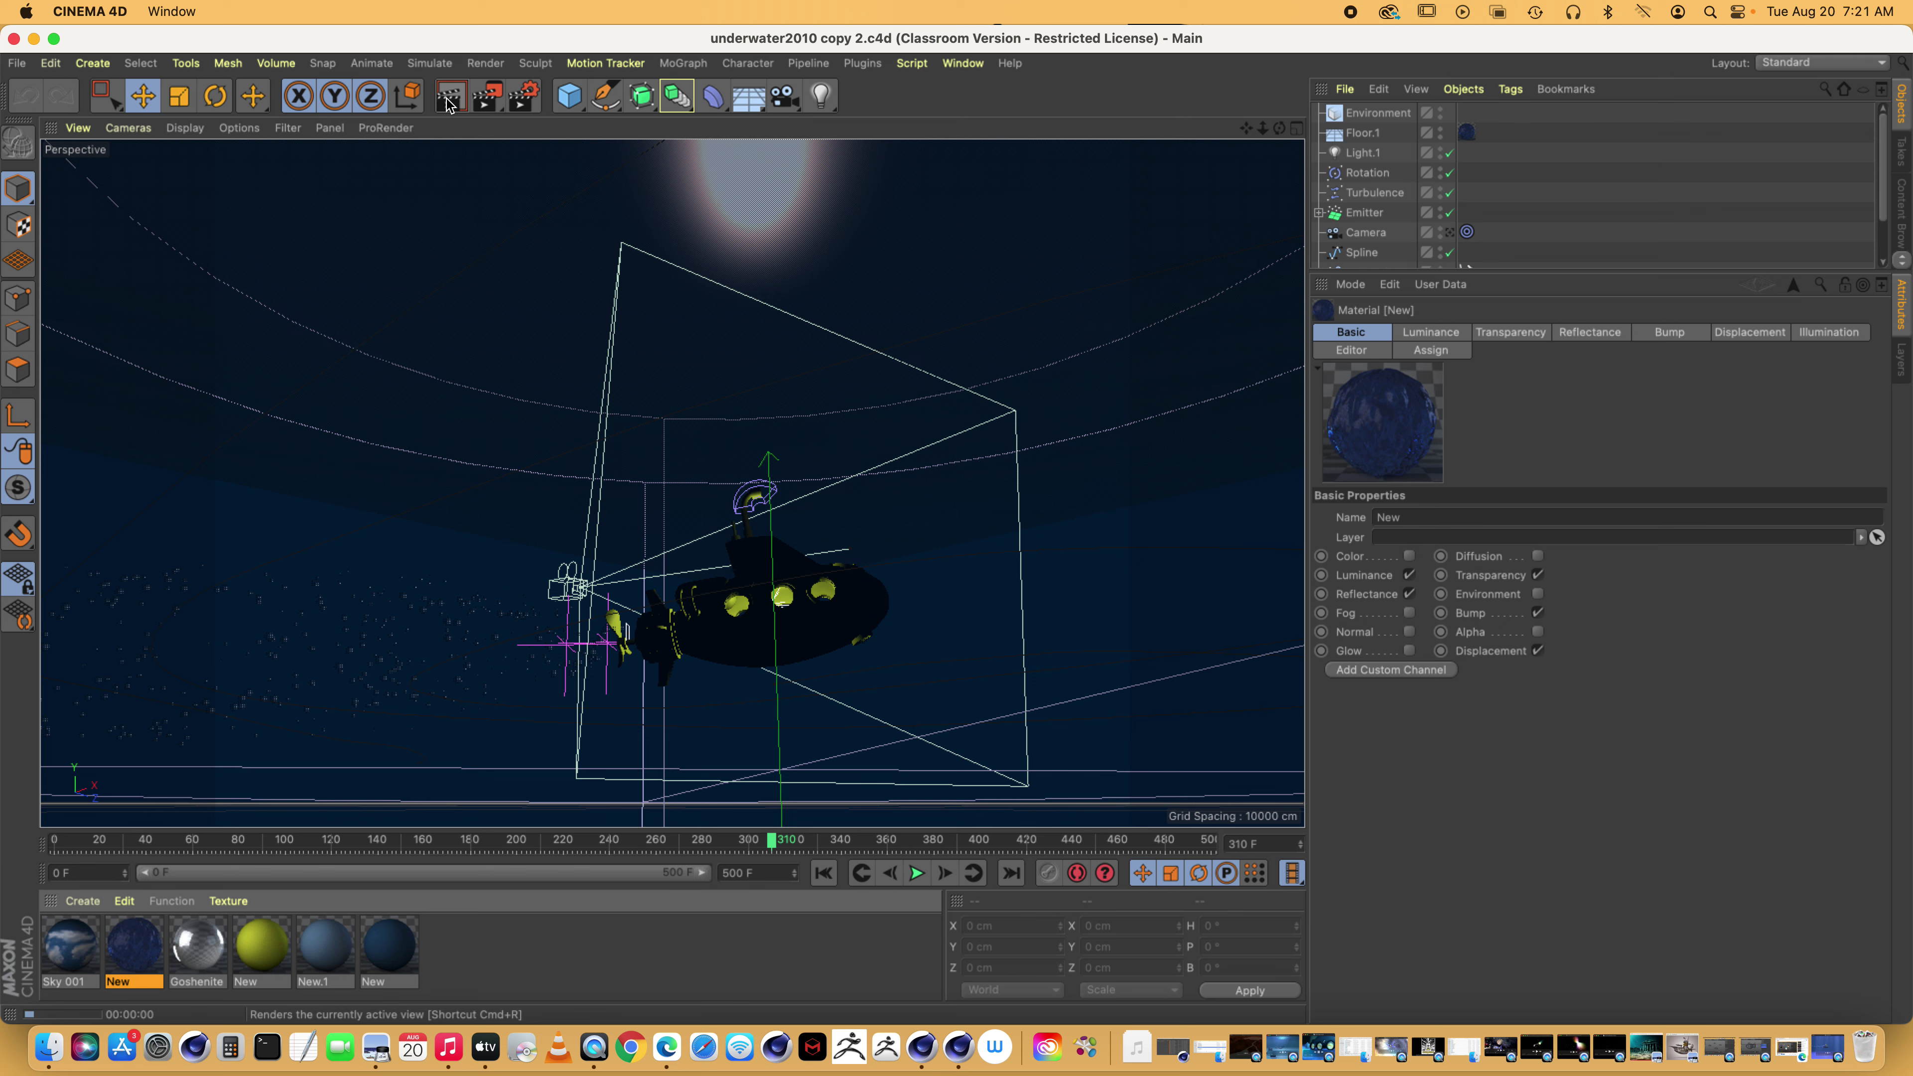
{"action": "left_click", "coordinate": [448, 99]}
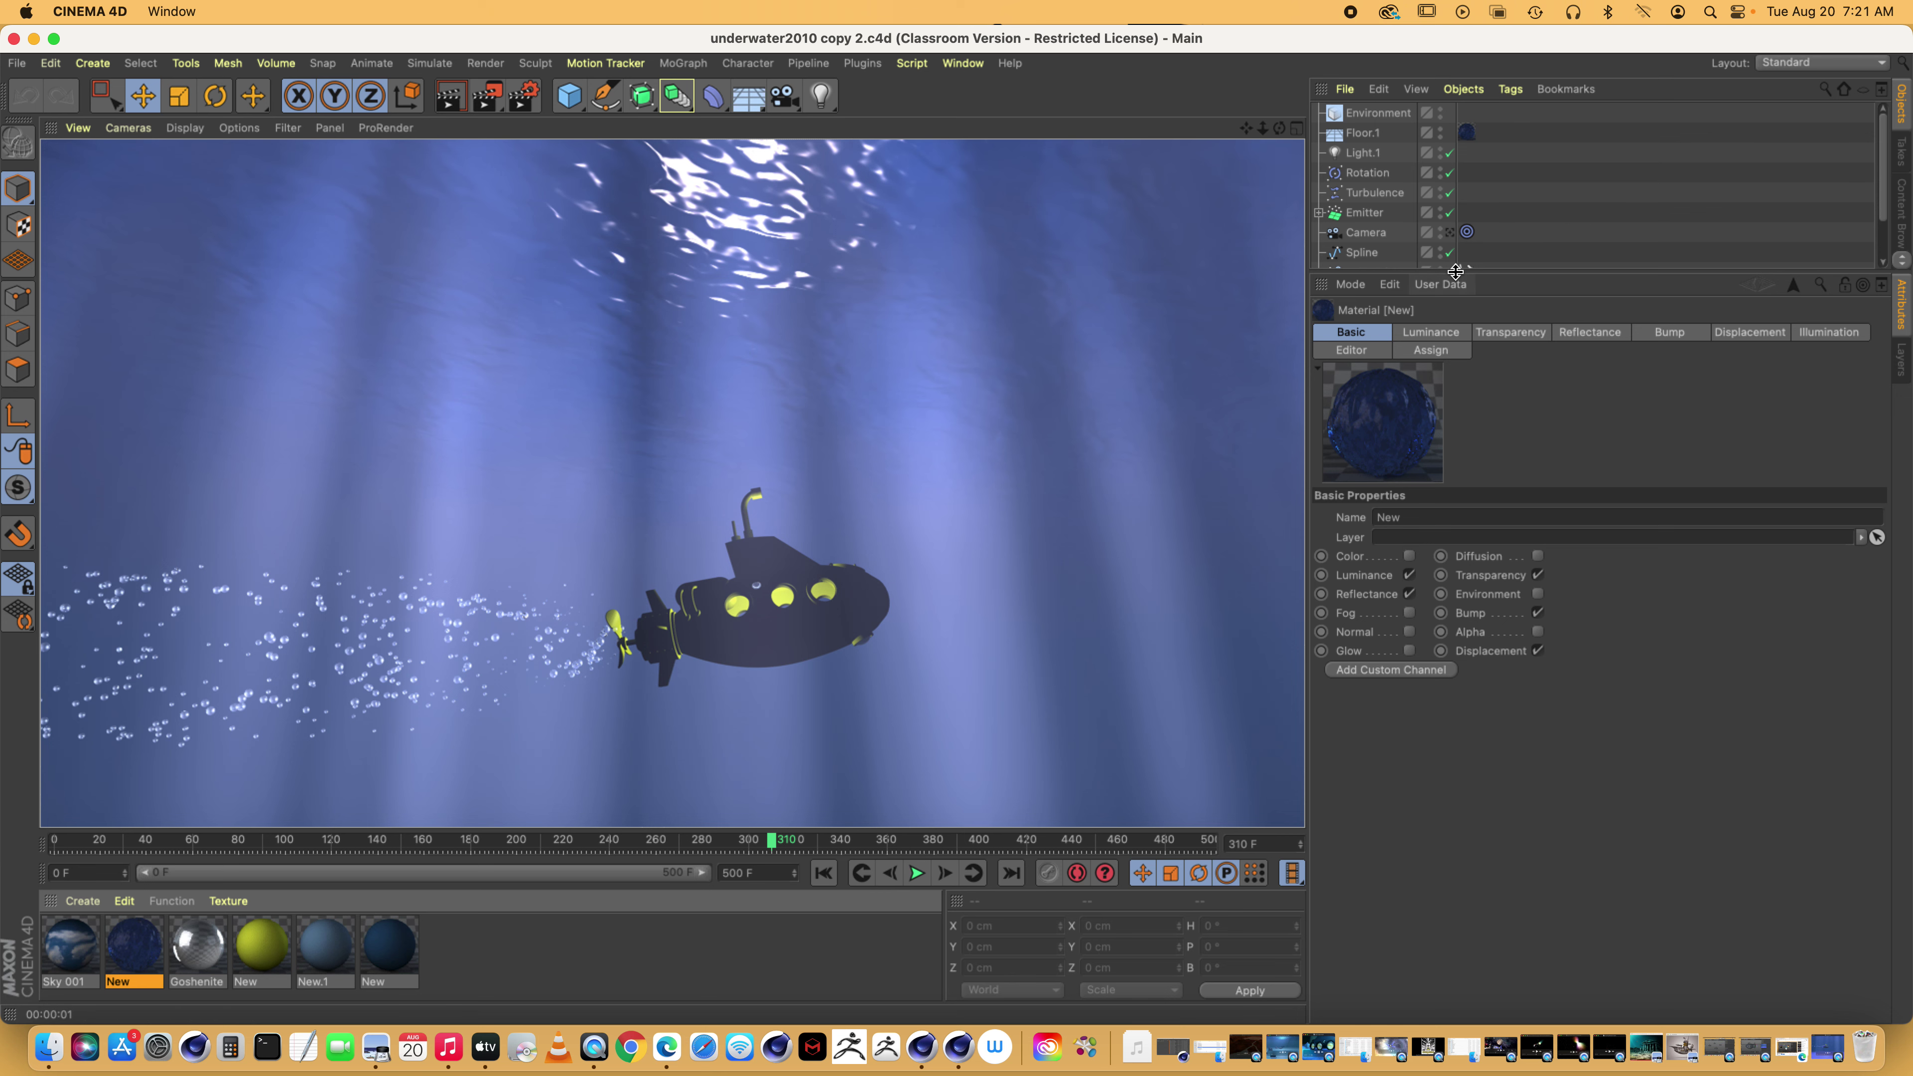
Select the submarine scene's Light and review its General, Details, Visibility and Noise settings
{"action": "left_click_drag", "start_coordinate": [1454, 274], "coordinate": [1446, 448]}
{"action": "left_click", "coordinate": [1360, 292]}
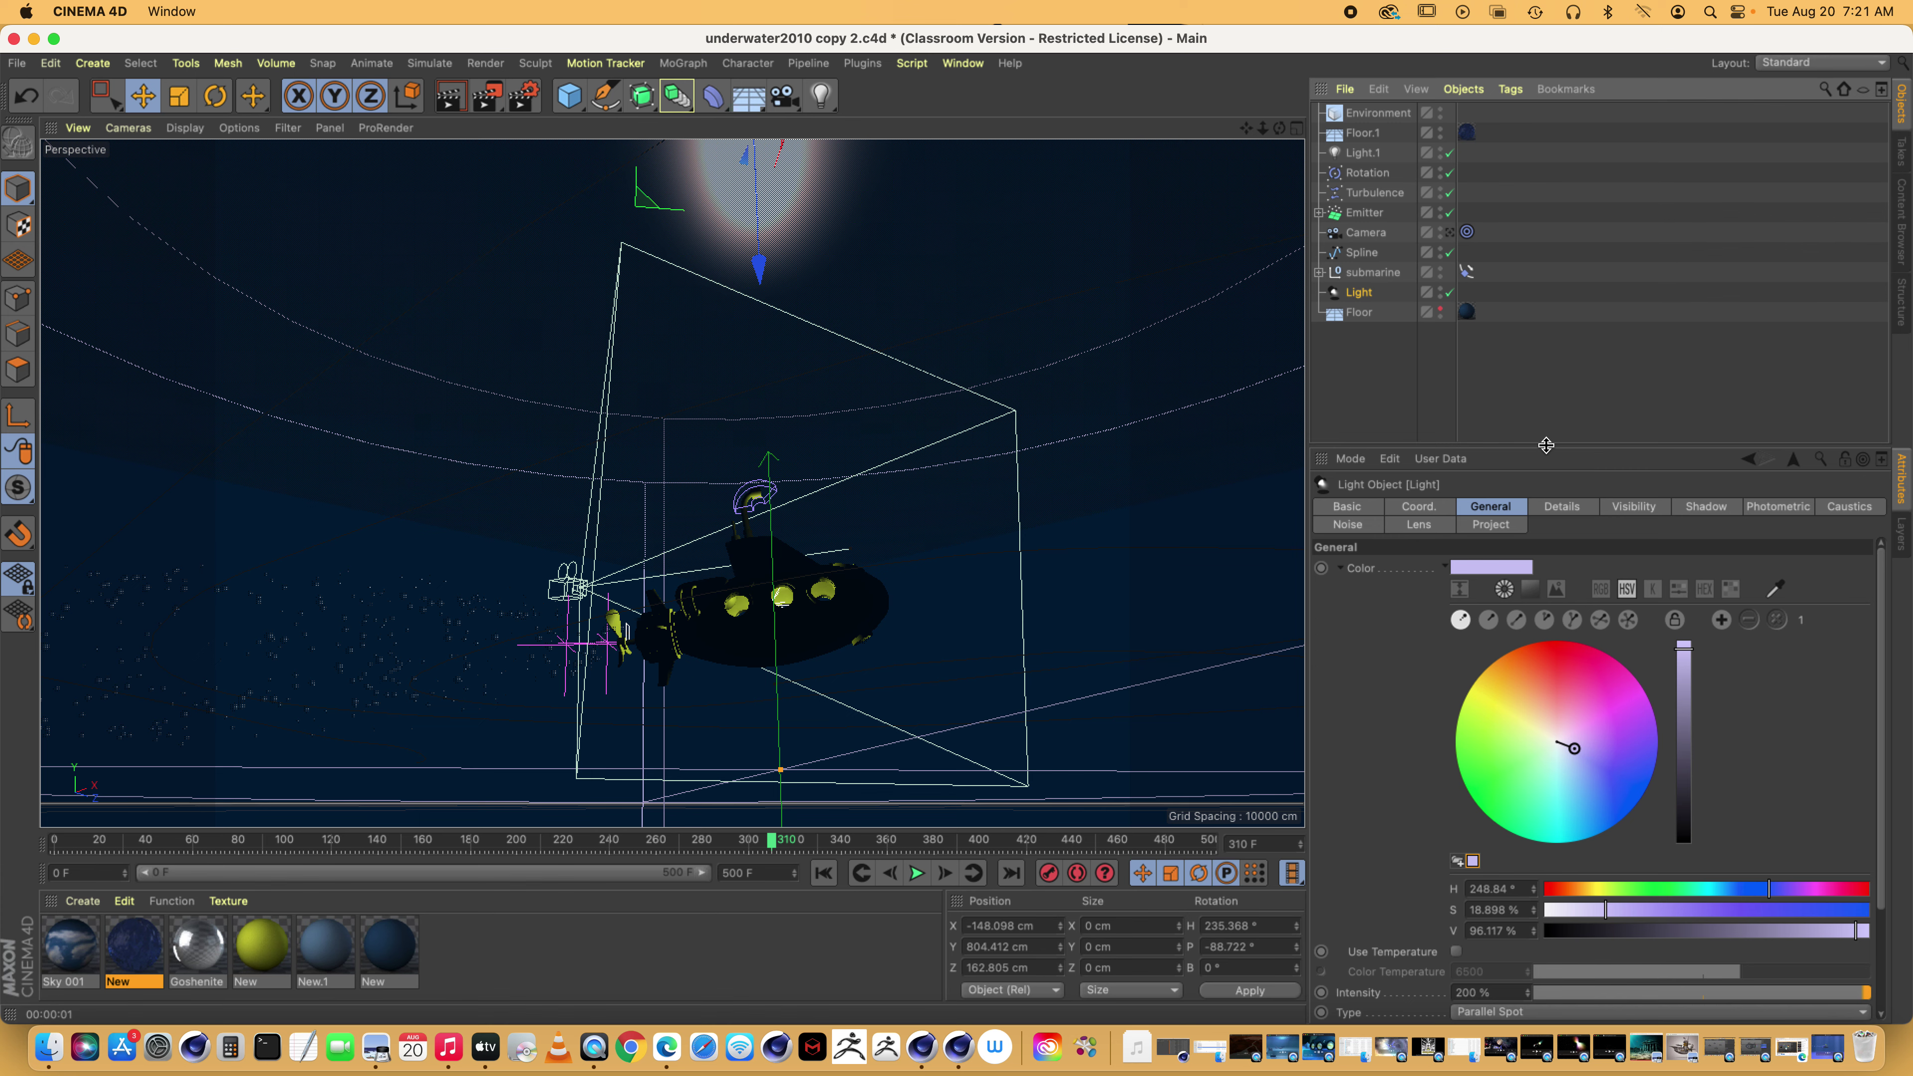
{"action": "left_click_drag", "start_coordinate": [1551, 448], "coordinate": [1551, 169]}
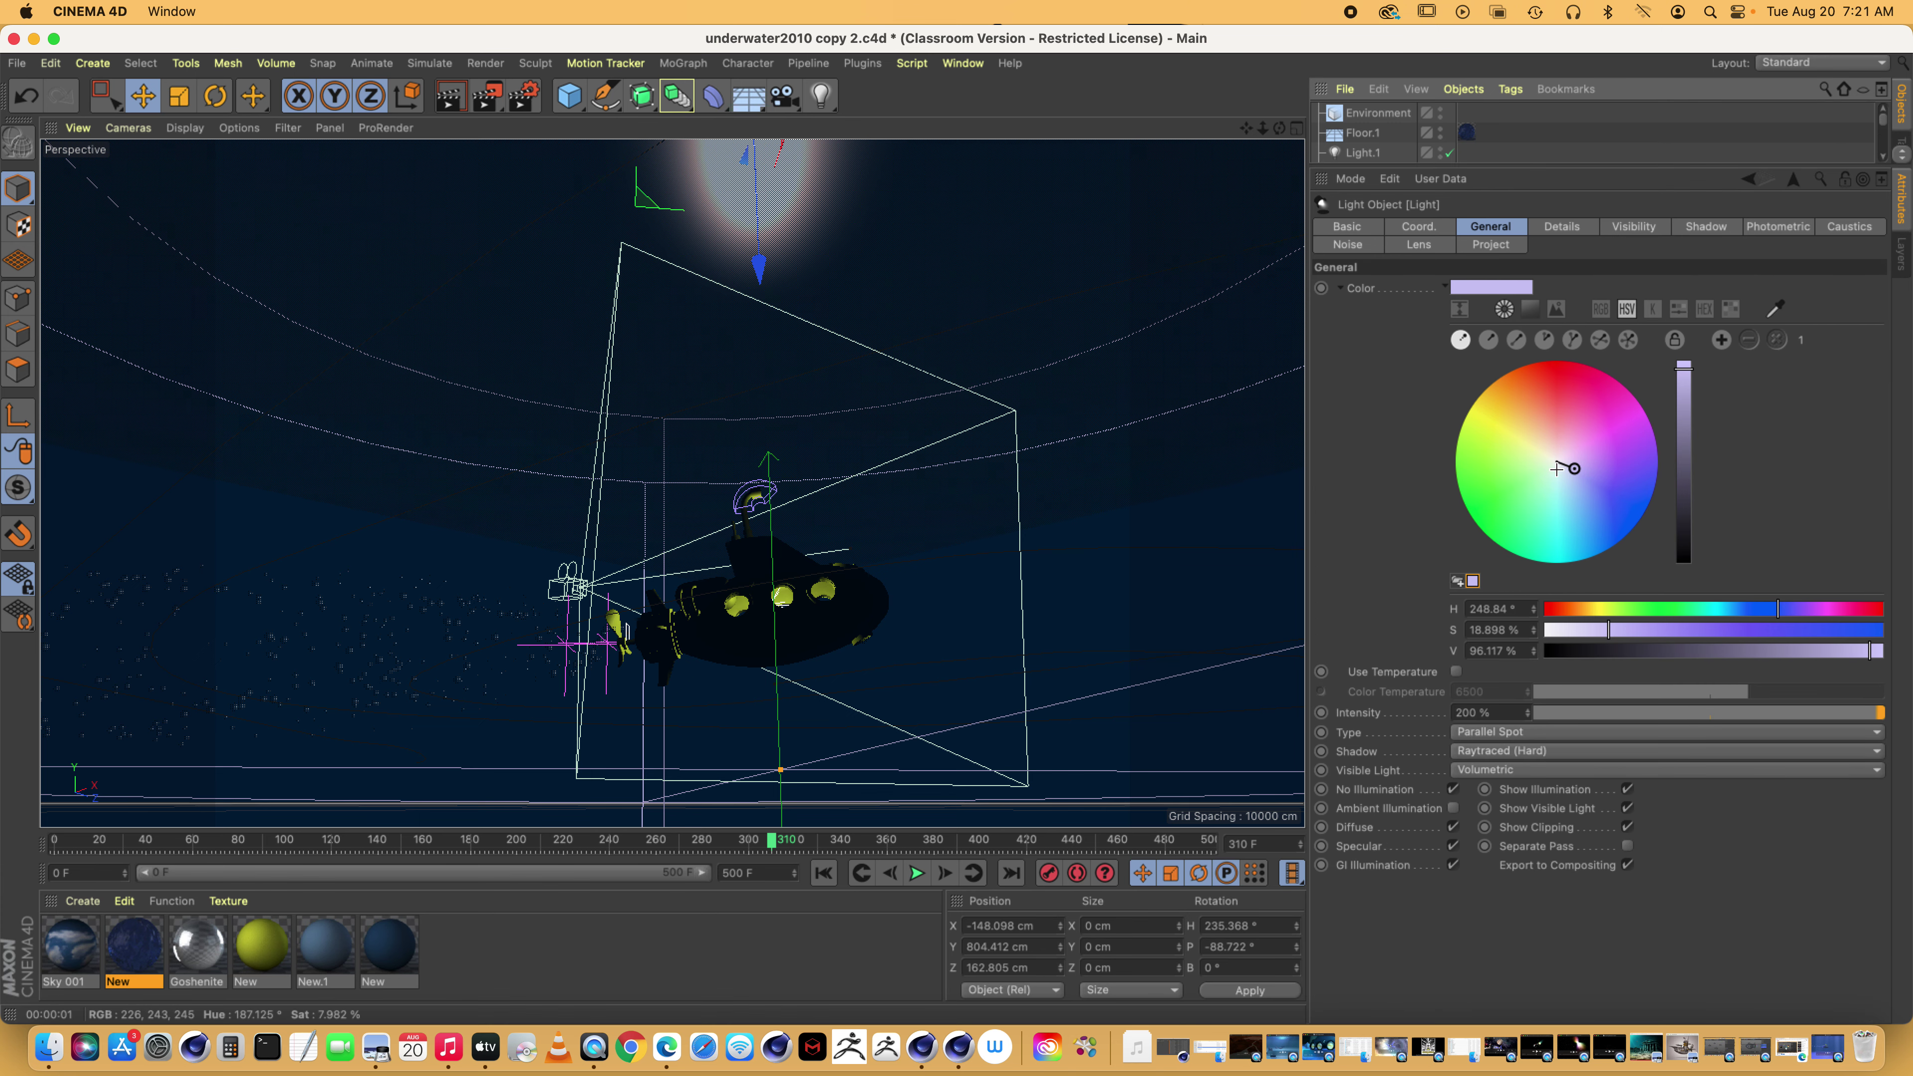
{"action": "left_click", "coordinate": [1504, 309]}
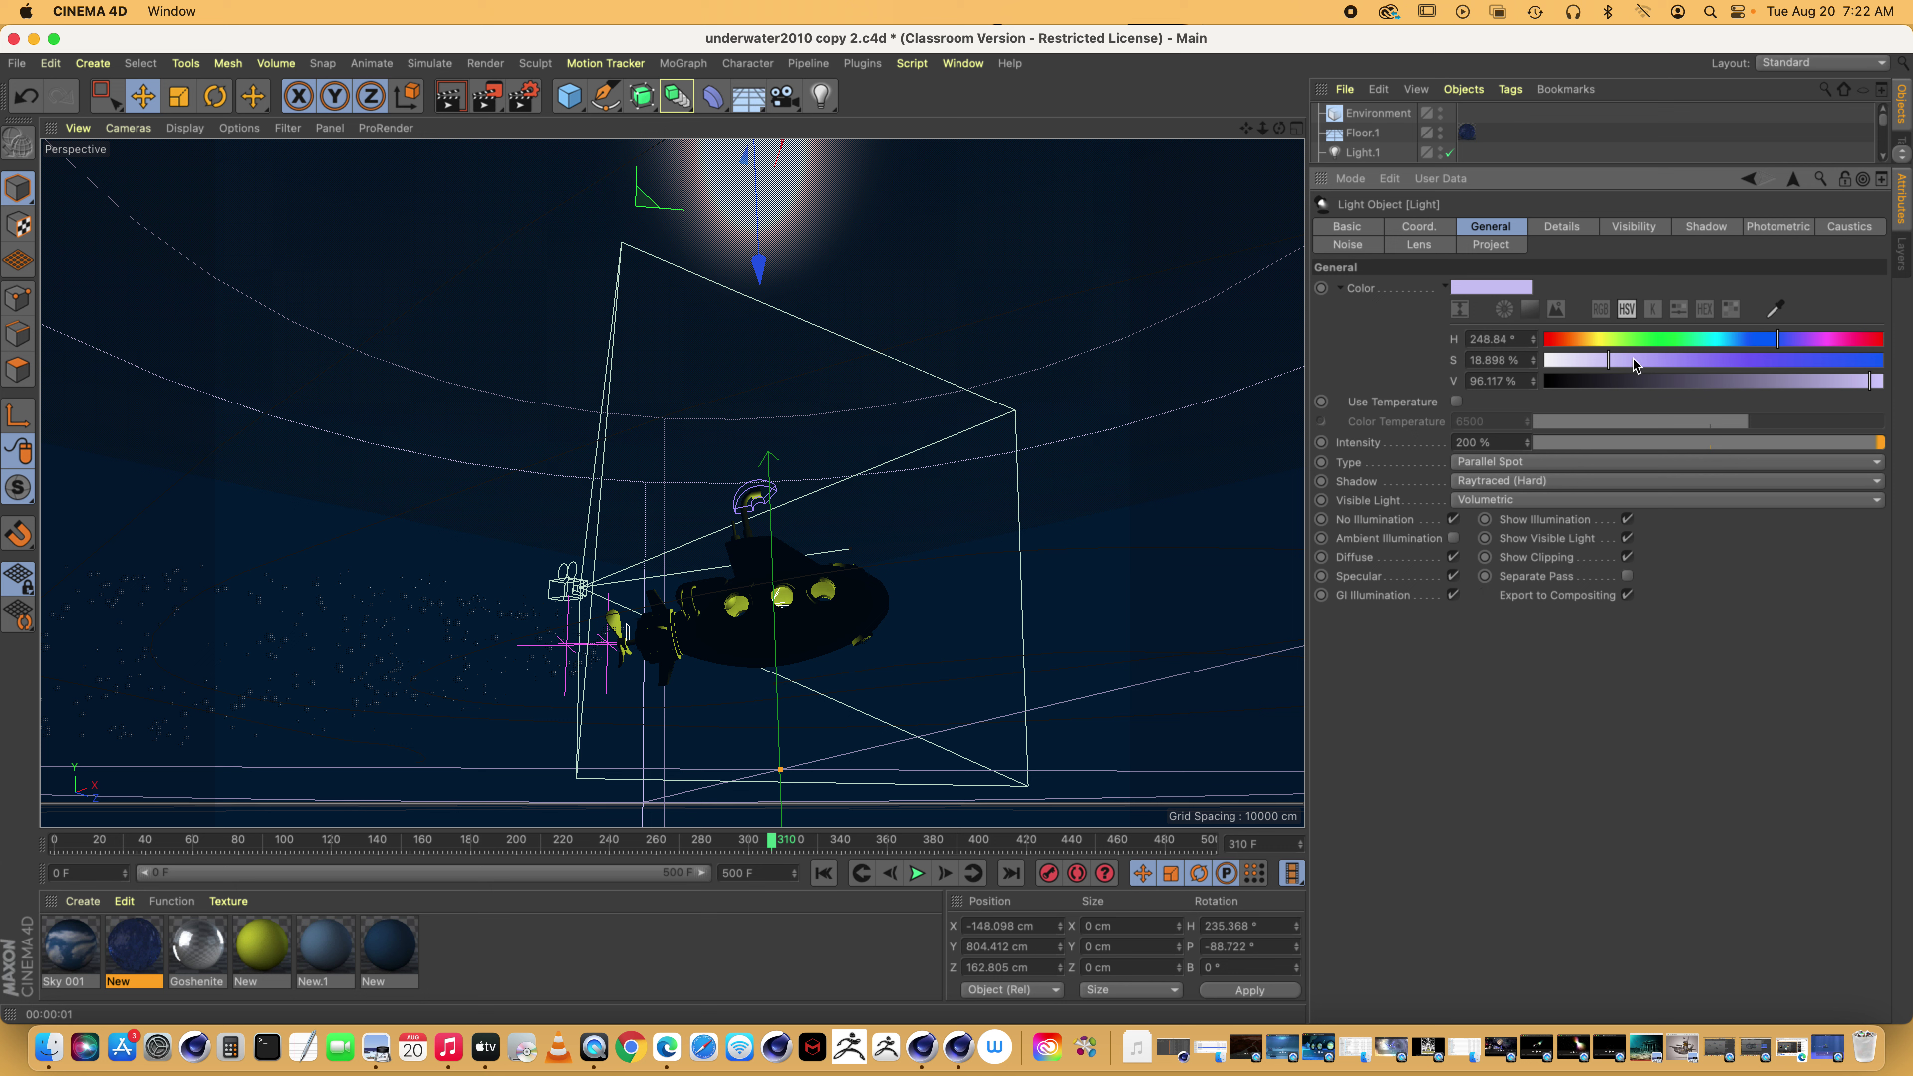
{"action": "left_click", "coordinate": [1565, 235]}
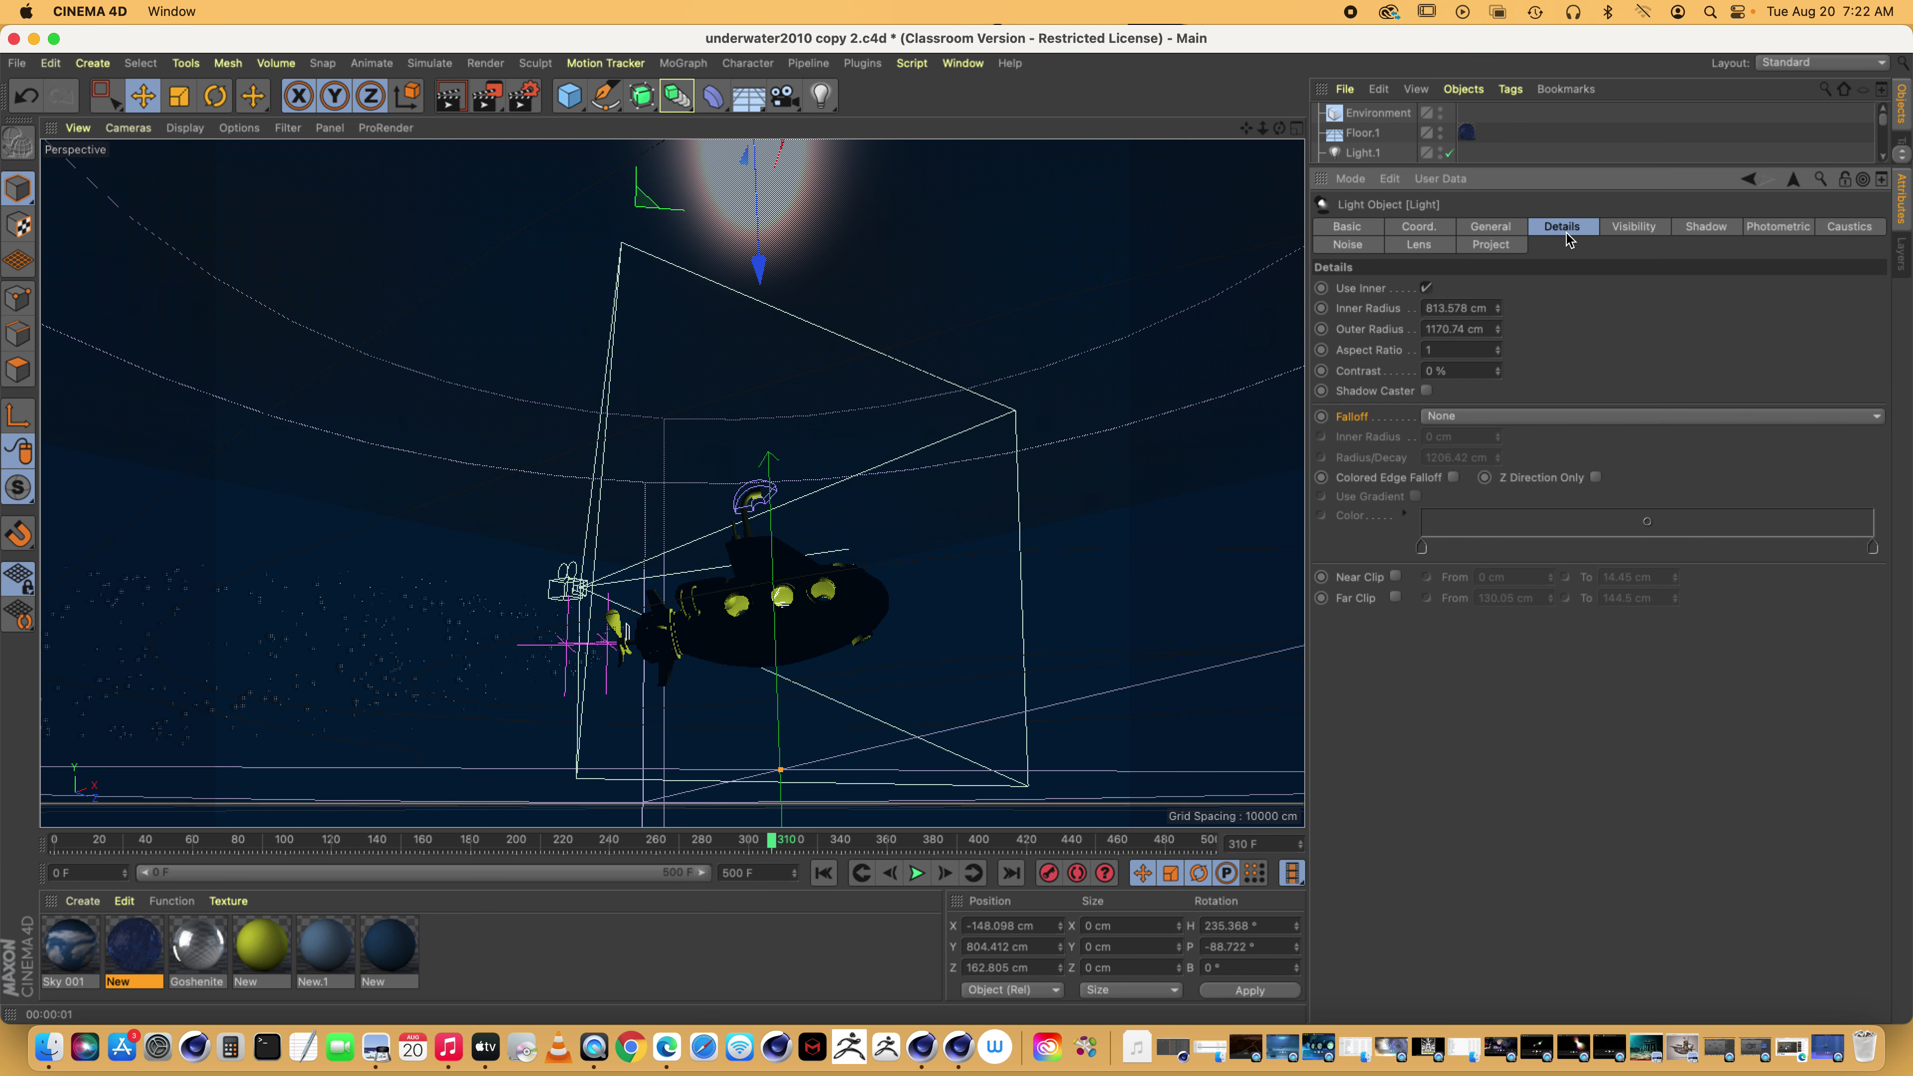
{"action": "left_click", "coordinate": [1641, 228]}
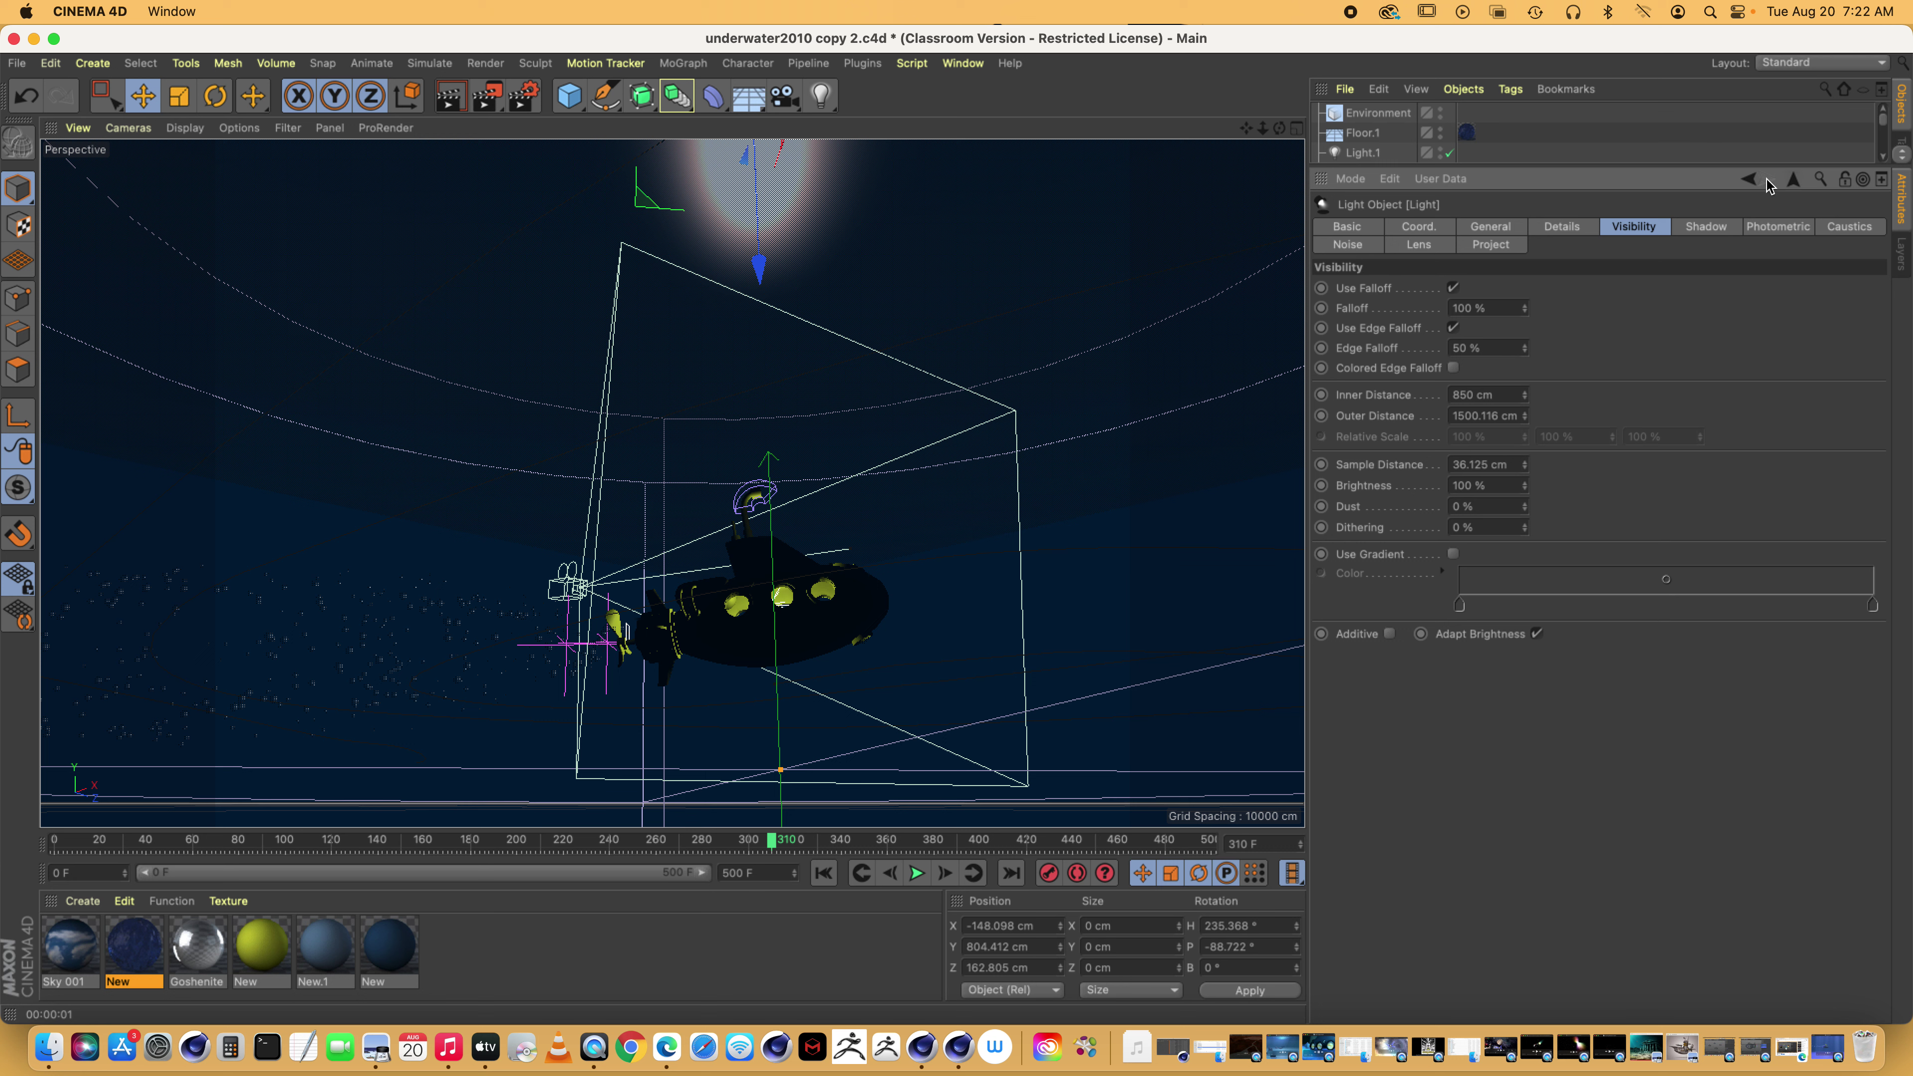
{"action": "left_click", "coordinate": [1348, 249]}
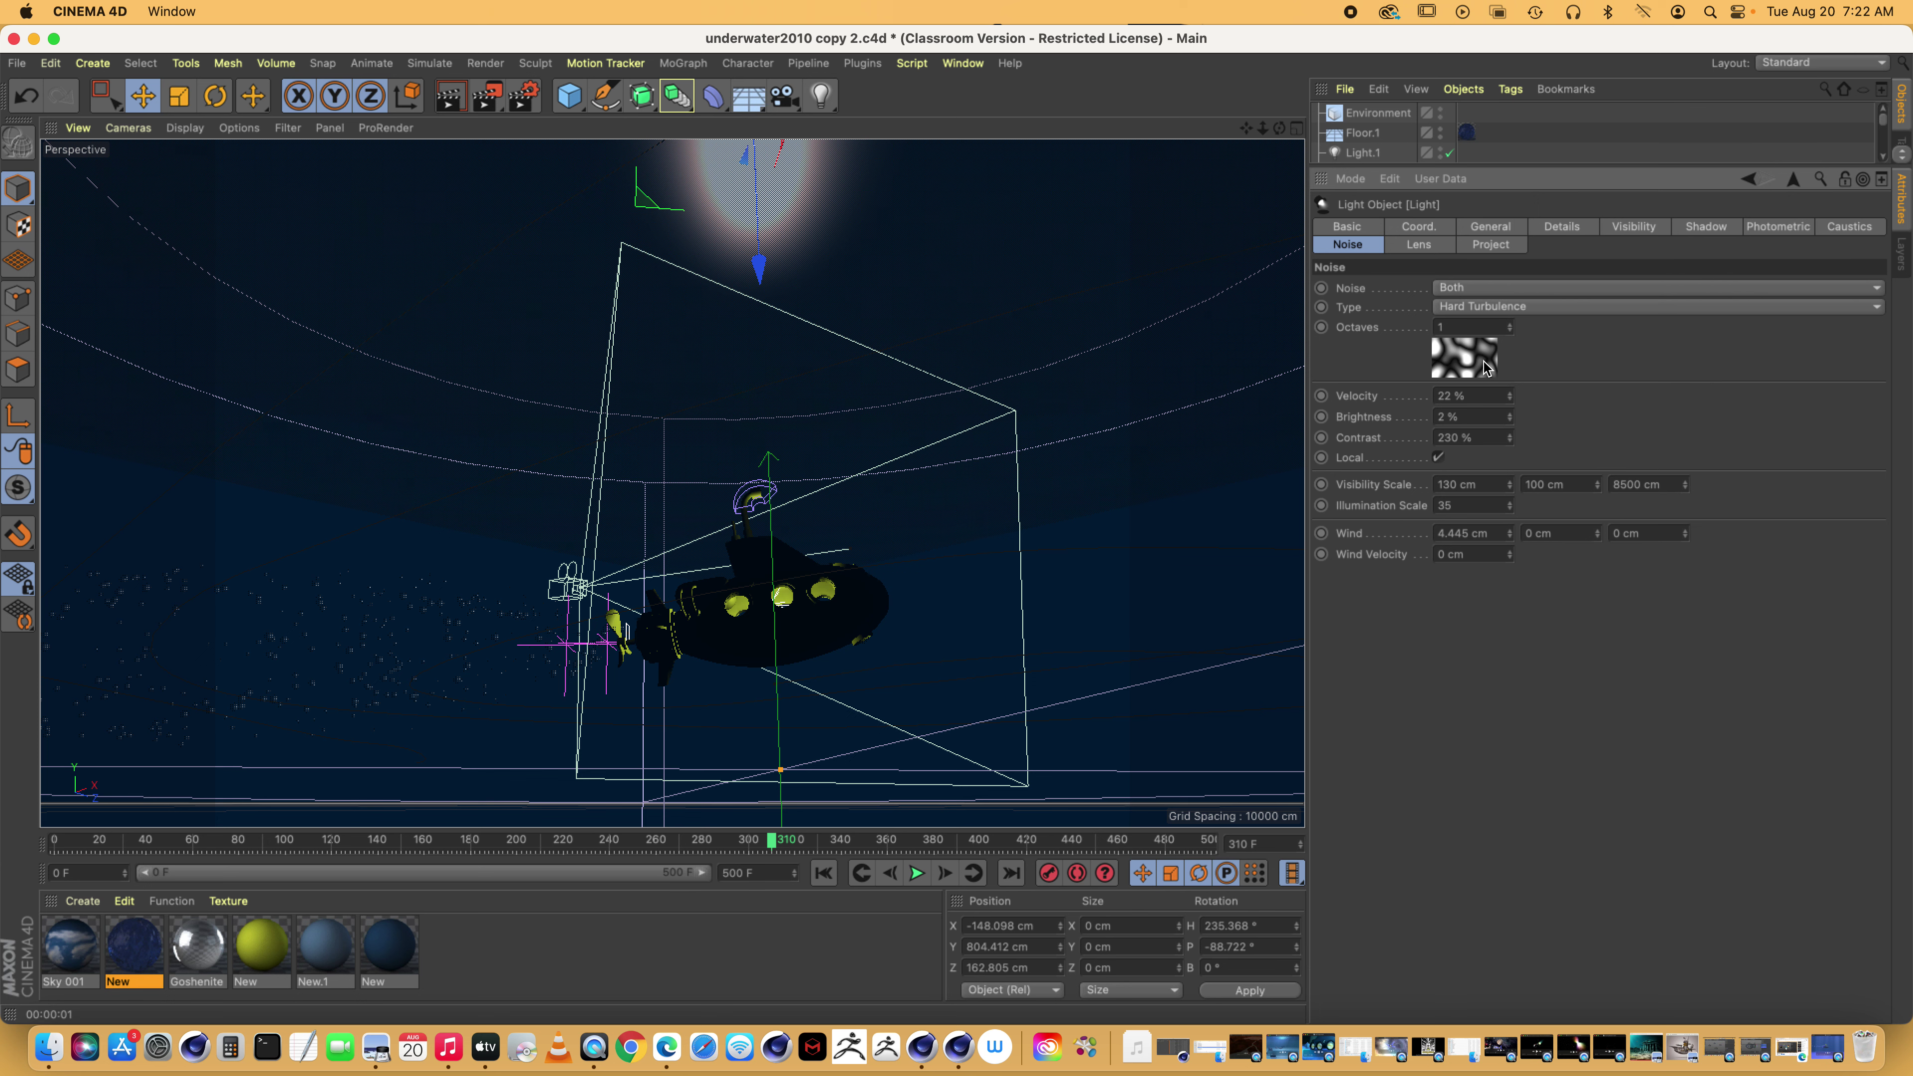
Switch to the underwater ruins1.c4d scene and render its view
{"action": "left_click", "coordinate": [964, 63]}
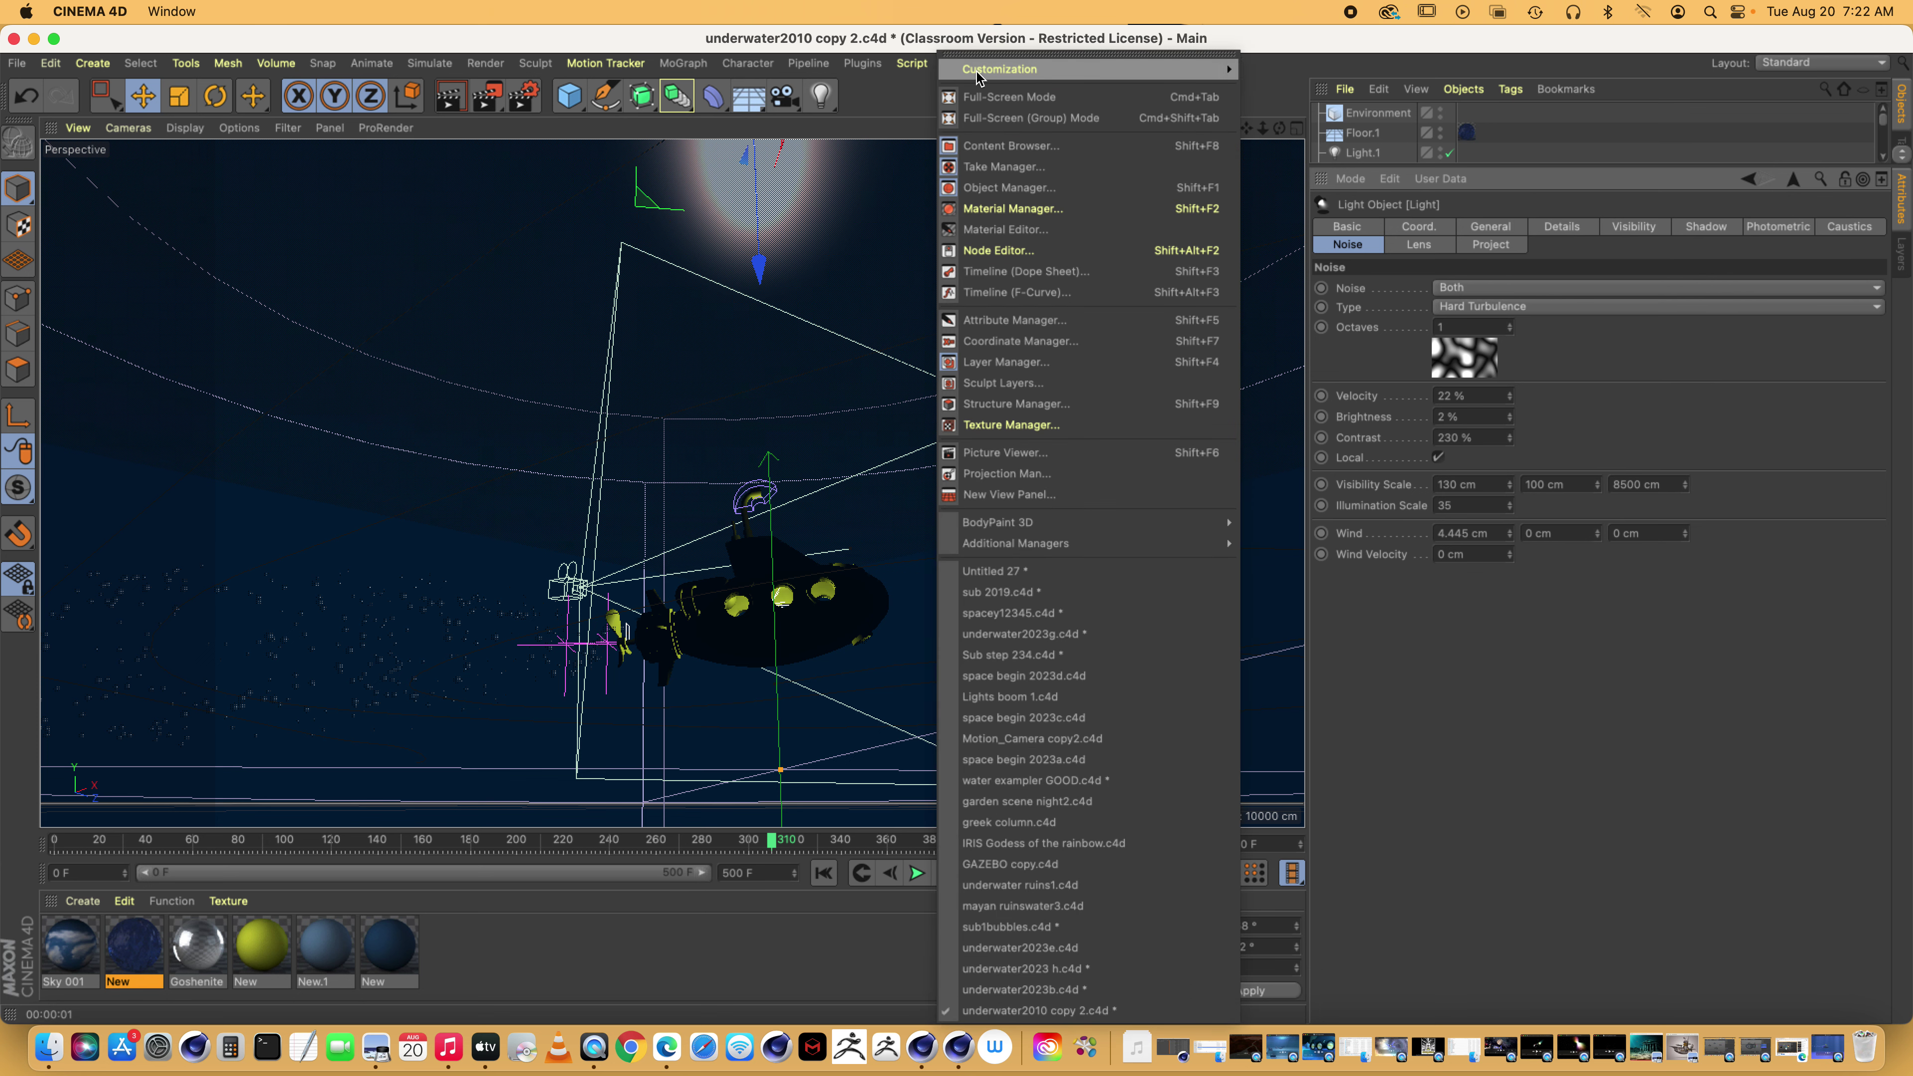
{"action": "mouse_move", "coordinate": [976, 77]}
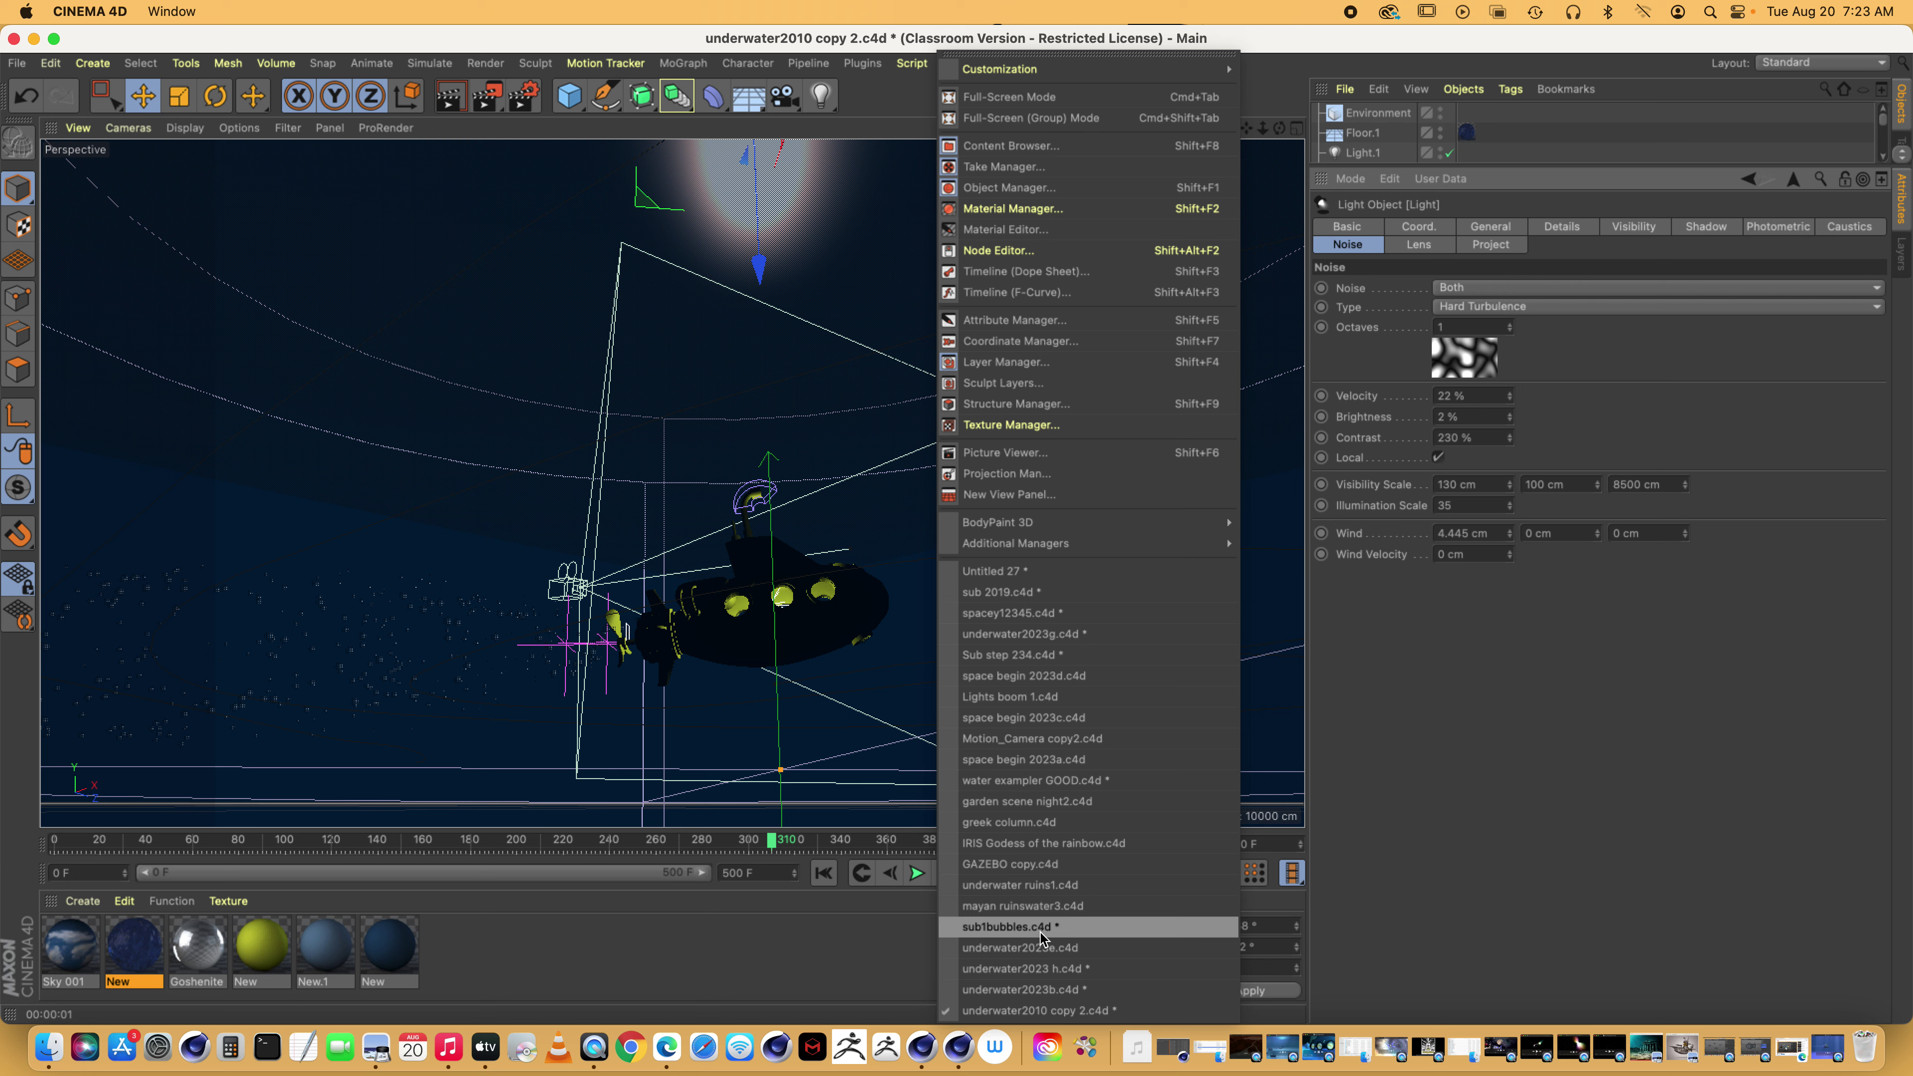
{"action": "left_click", "coordinate": [1051, 886]}
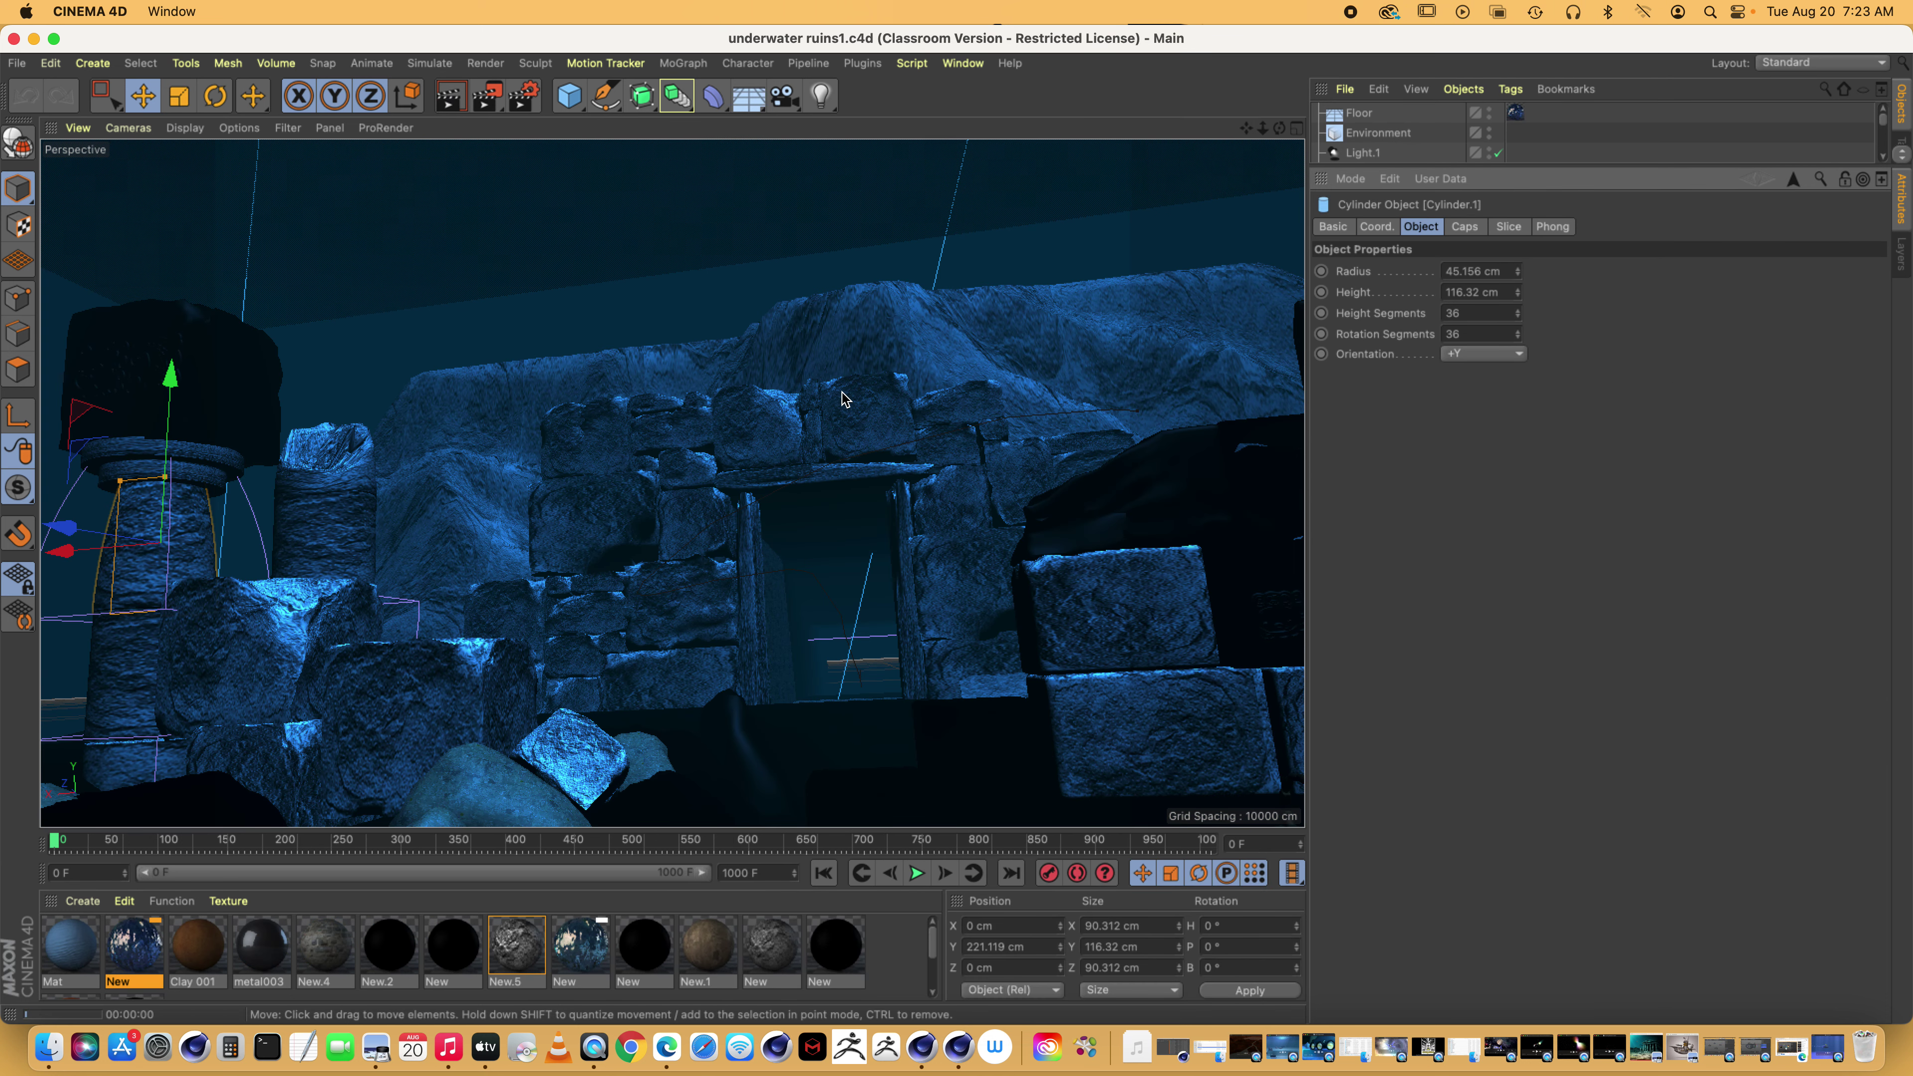
{"action": "key", "text": "super+r"}
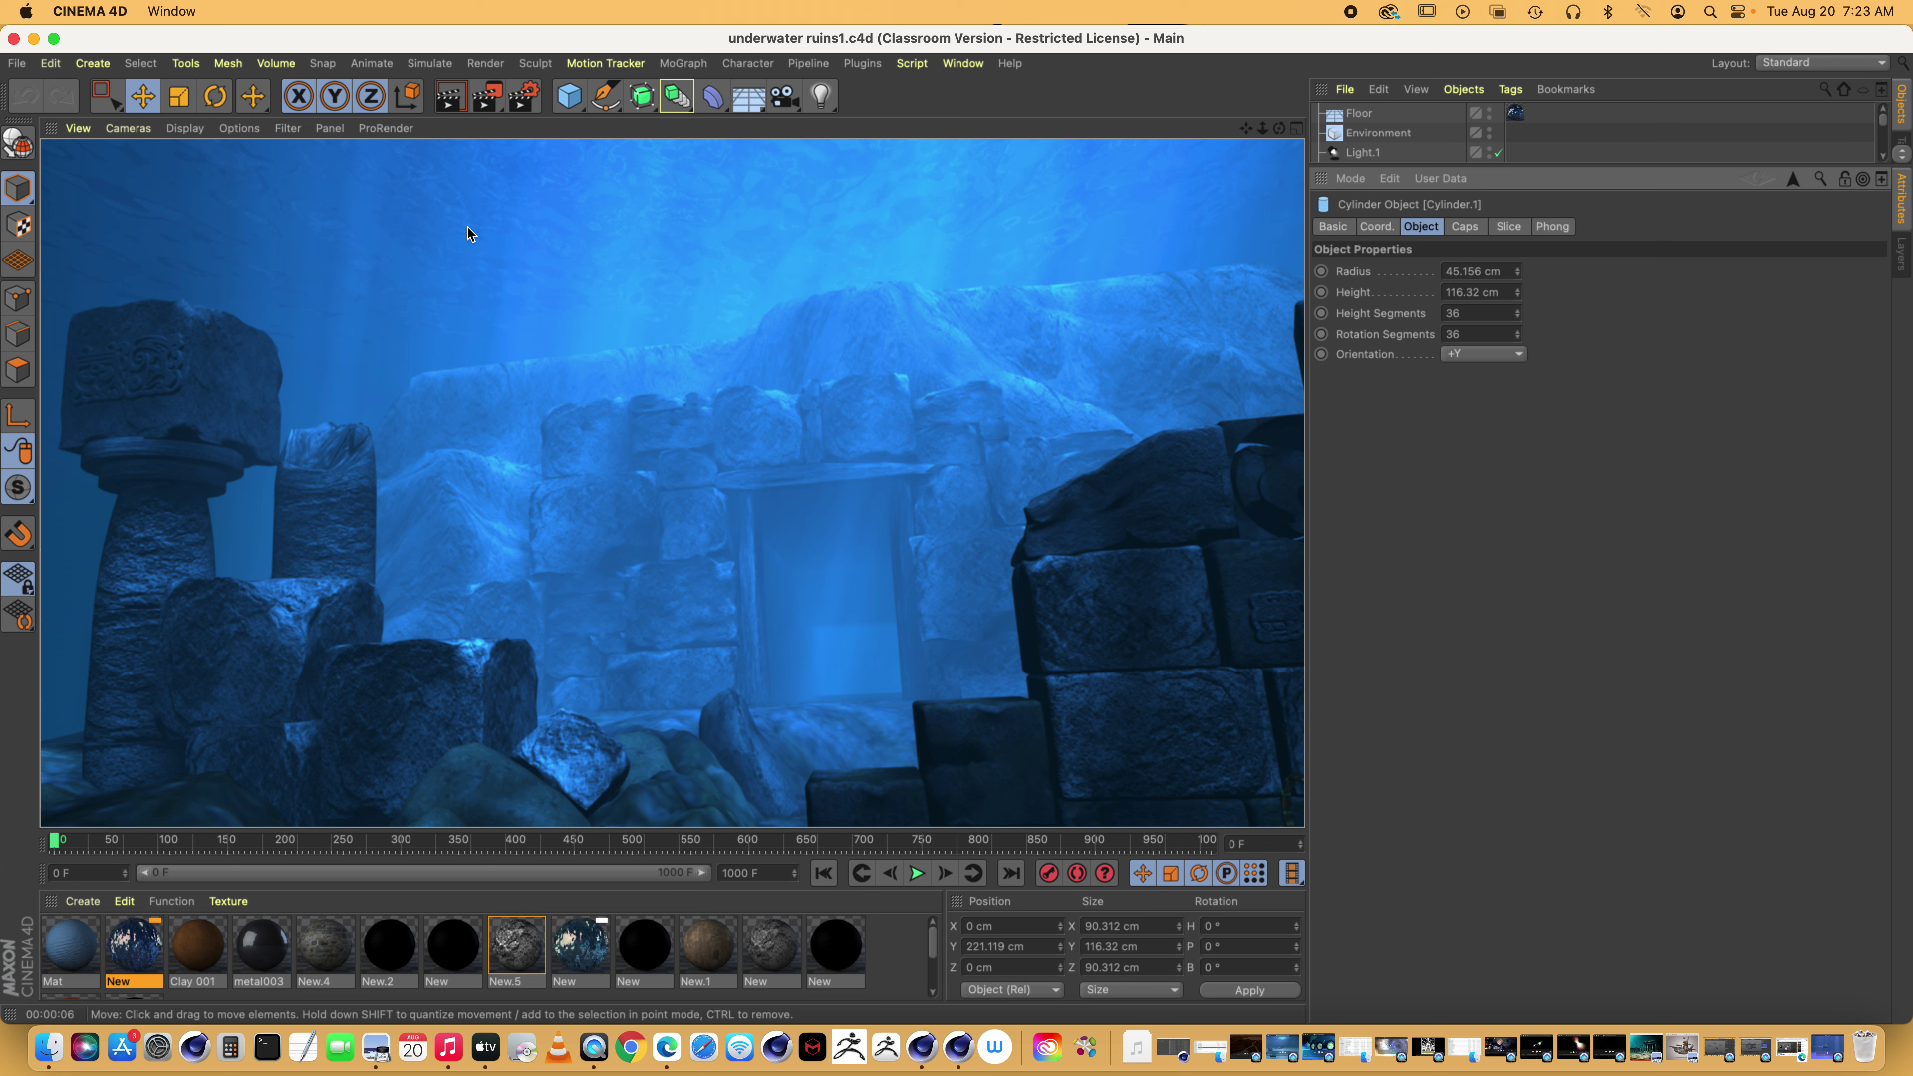
Switch to IRIS Godess of the rainbow.c4d and render its view despite the missing Stone07.tif texture
{"action": "left_click", "coordinate": [965, 64]}
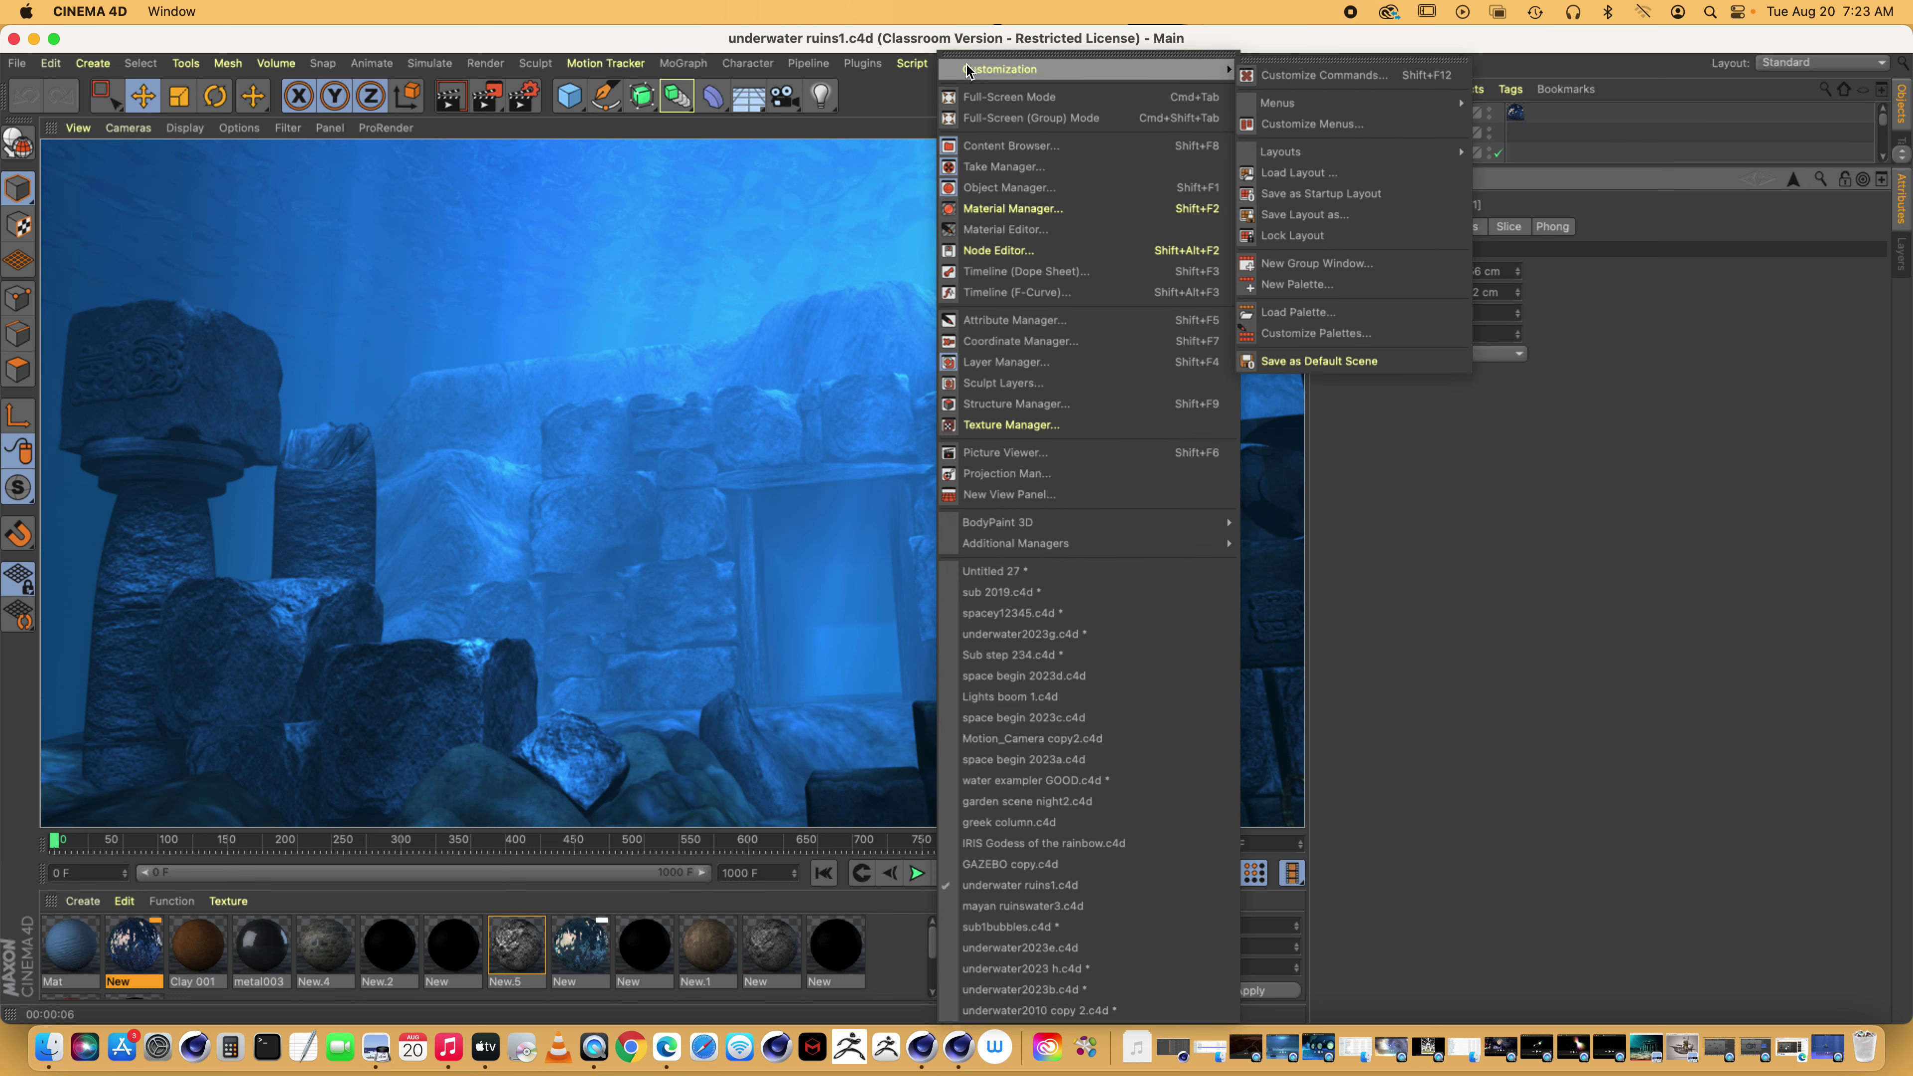
{"action": "left_click", "coordinate": [1028, 842]}
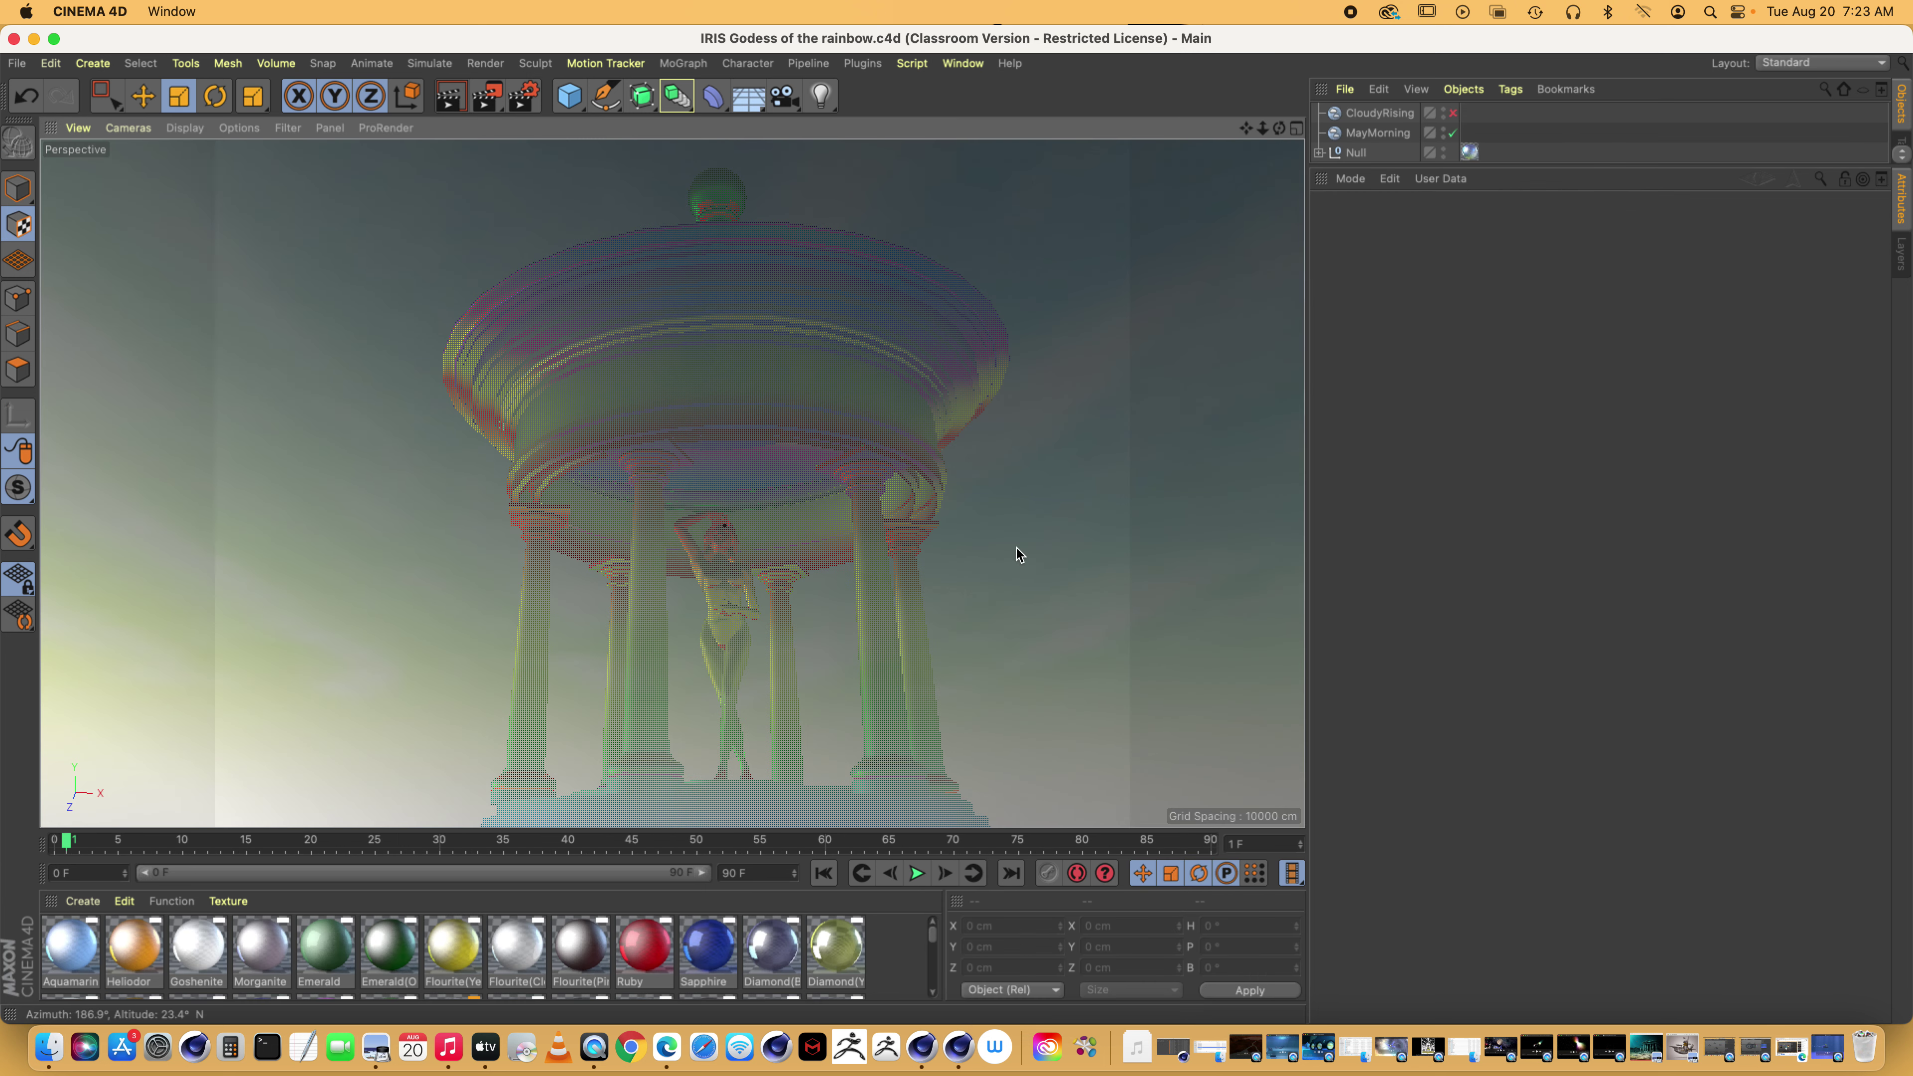
{"action": "left_click", "coordinate": [449, 99]}
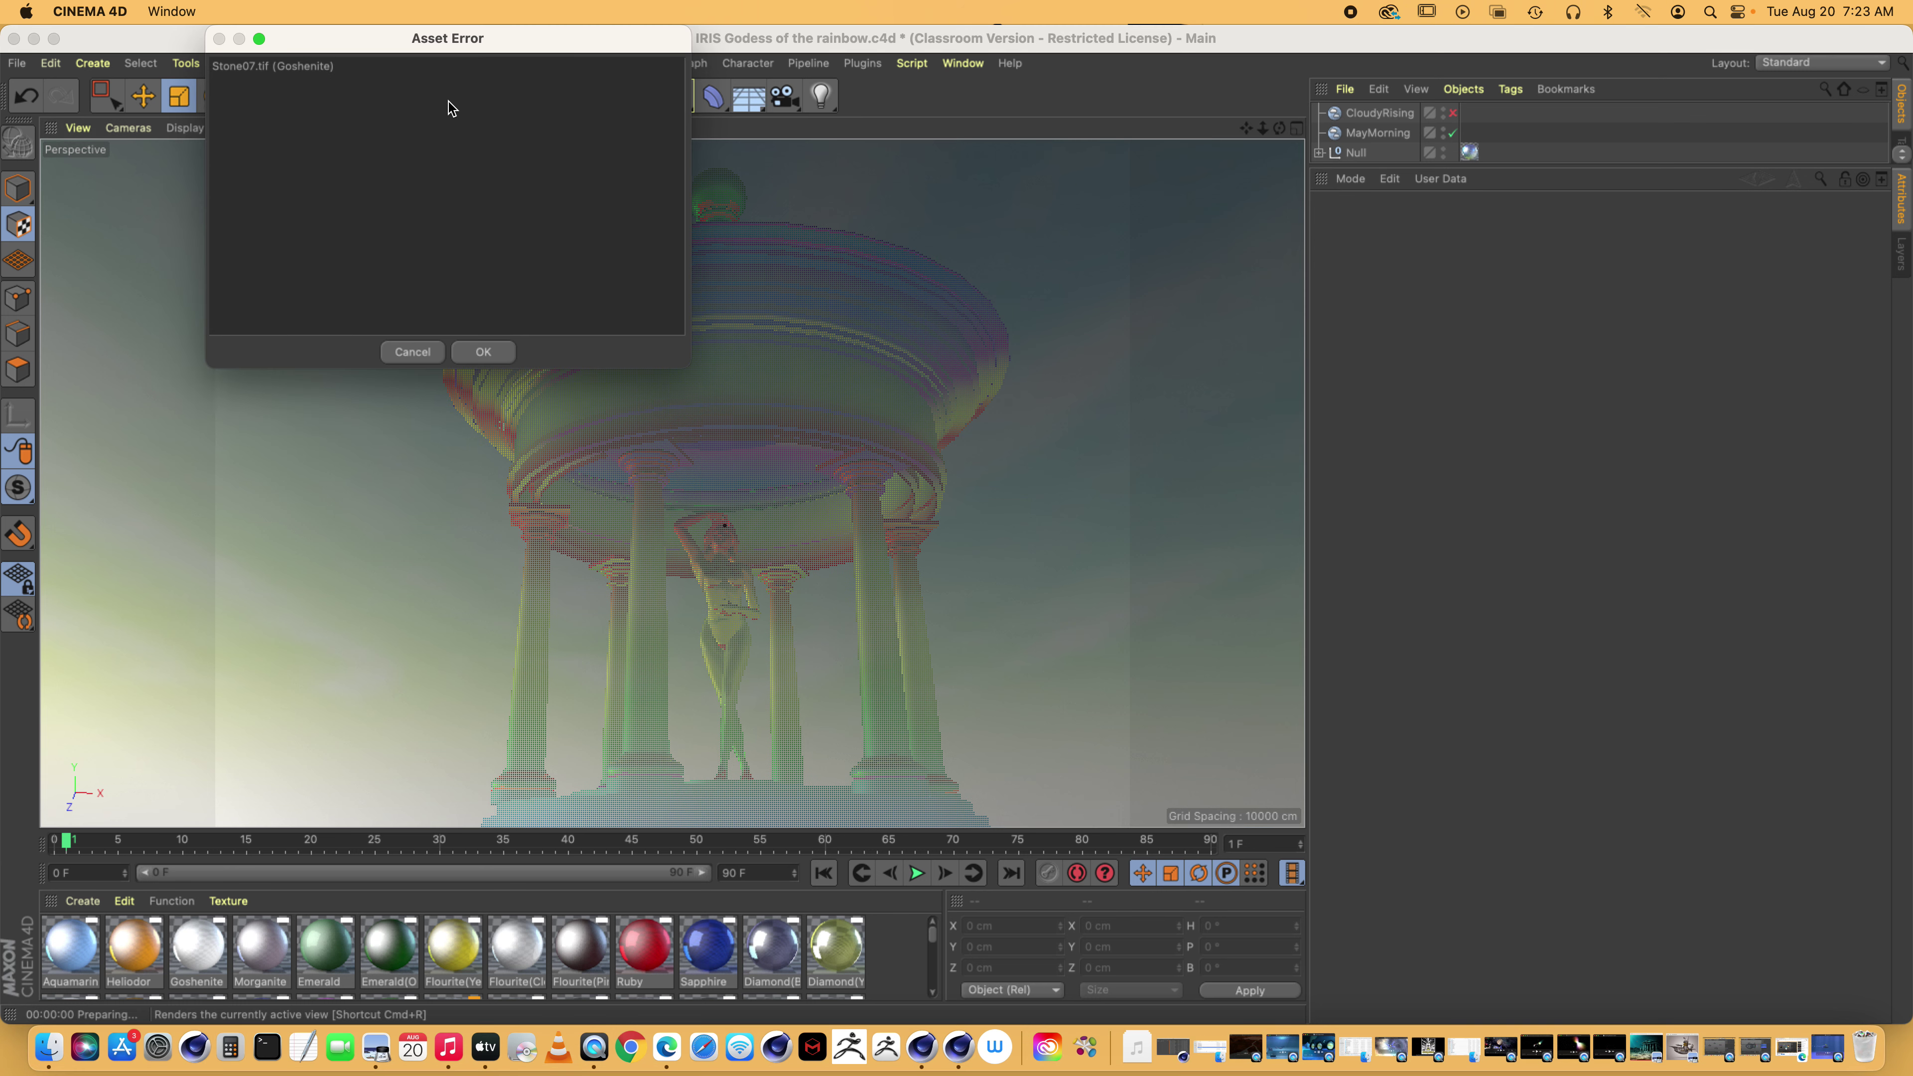
{"action": "left_click", "coordinate": [493, 354]}
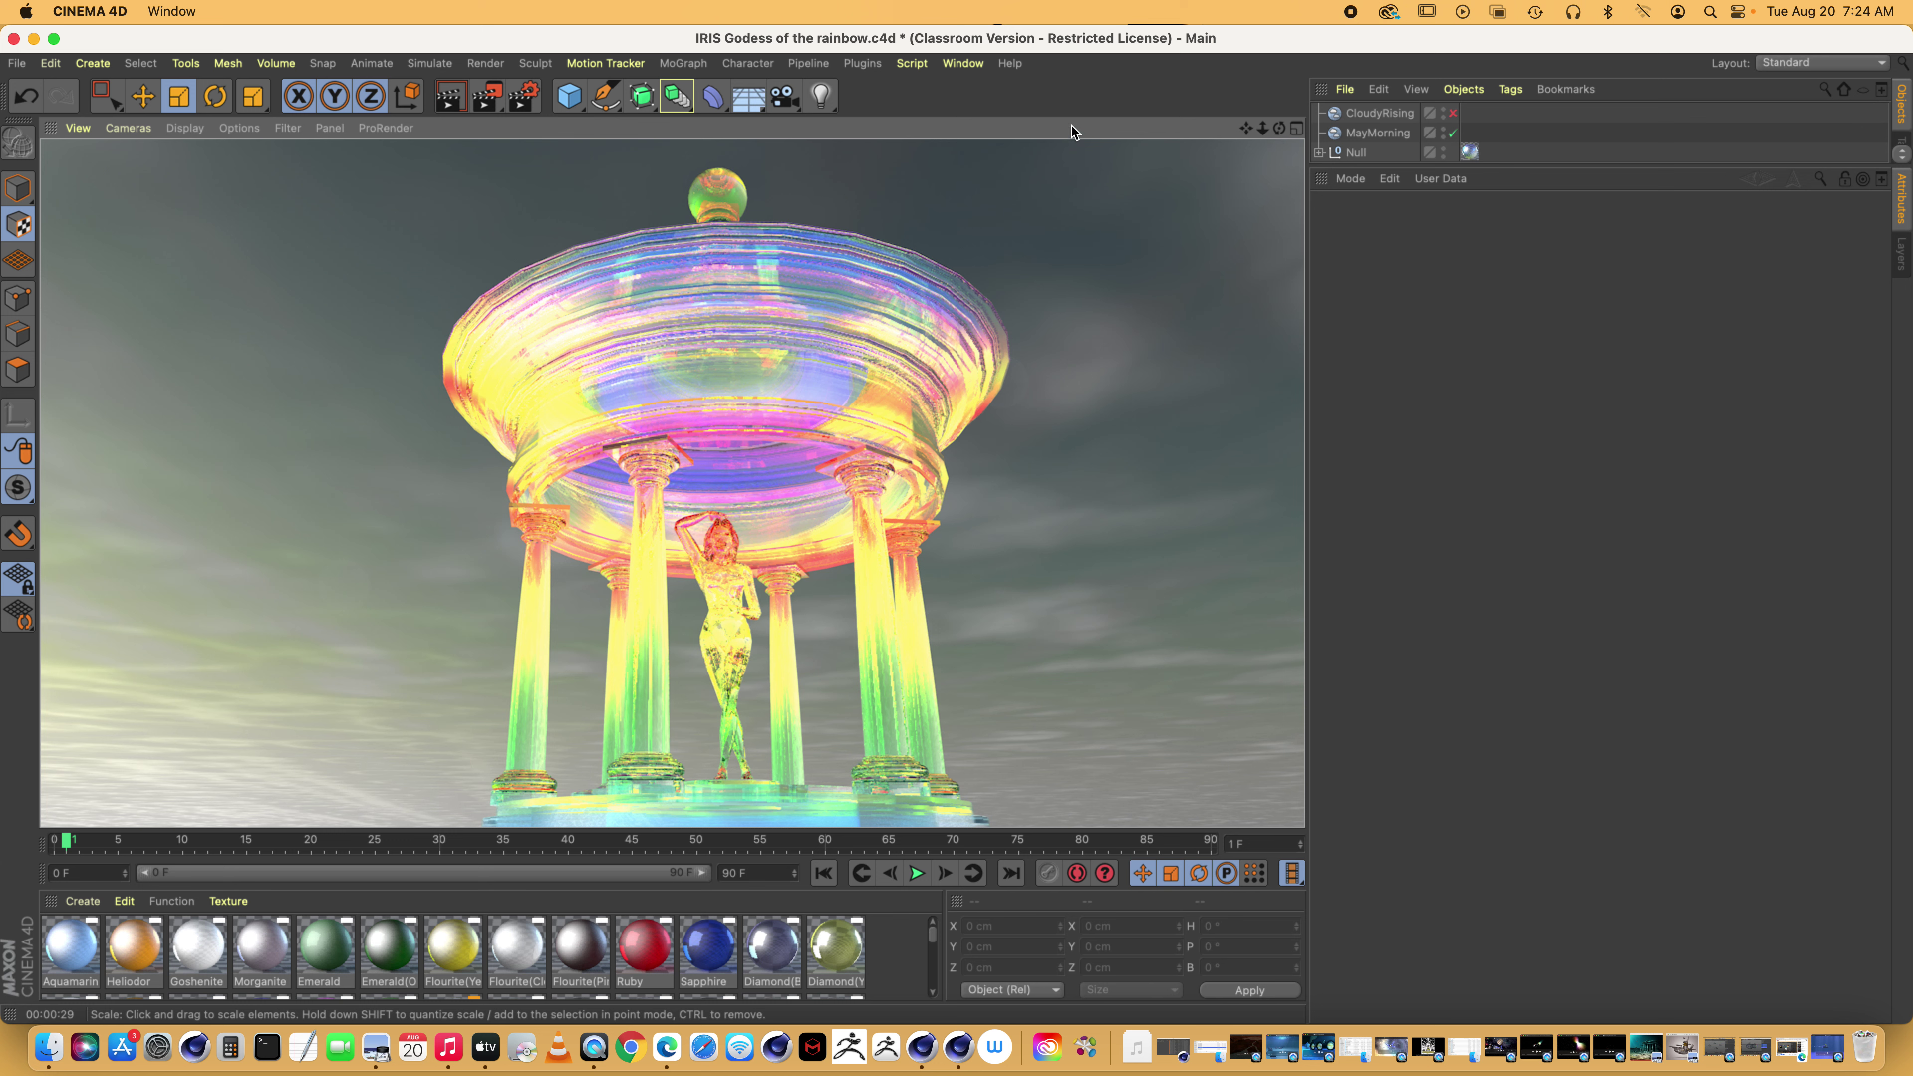
Return to underwater2010 copy 2.c4d, render the submarine view and select the Light object with its noise settings shown
{"action": "left_click", "coordinate": [956, 64]}
{"action": "mouse_move", "coordinate": [961, 69]}
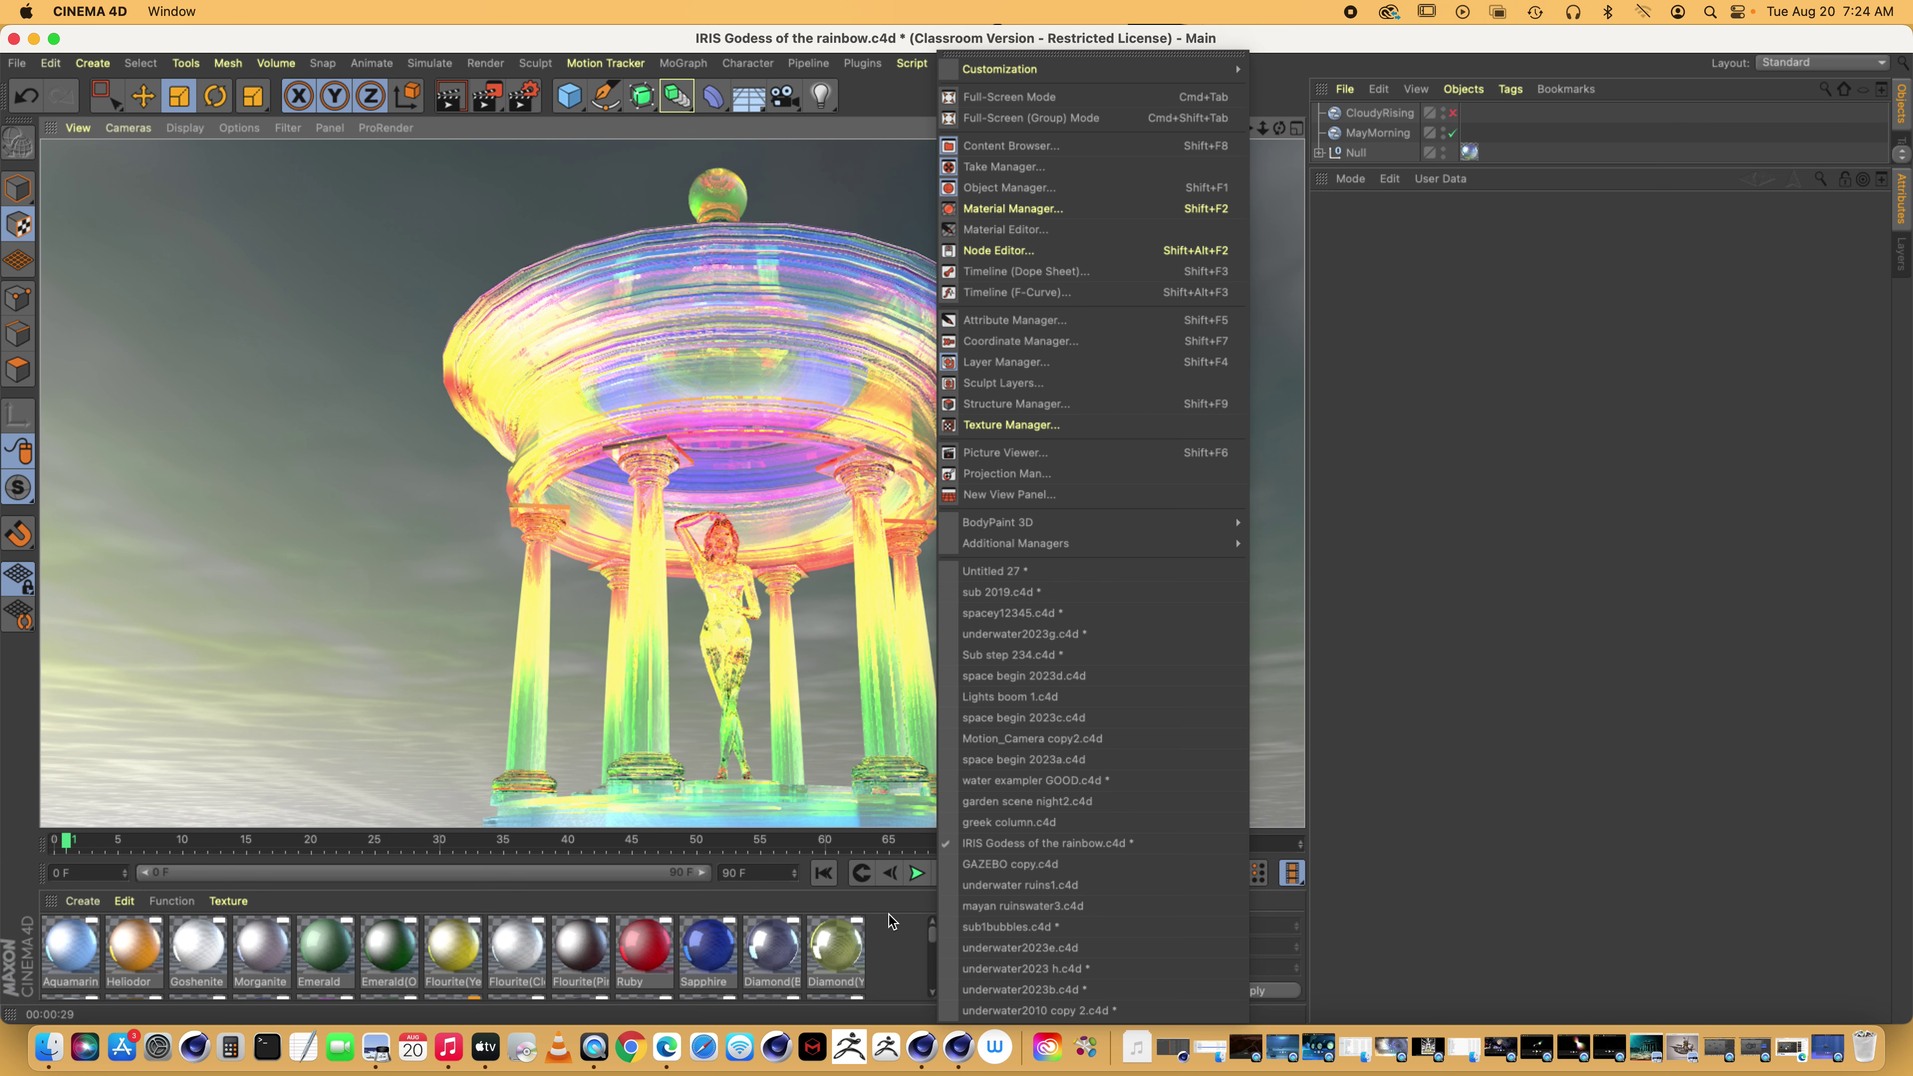
{"action": "left_click", "coordinate": [995, 10]}
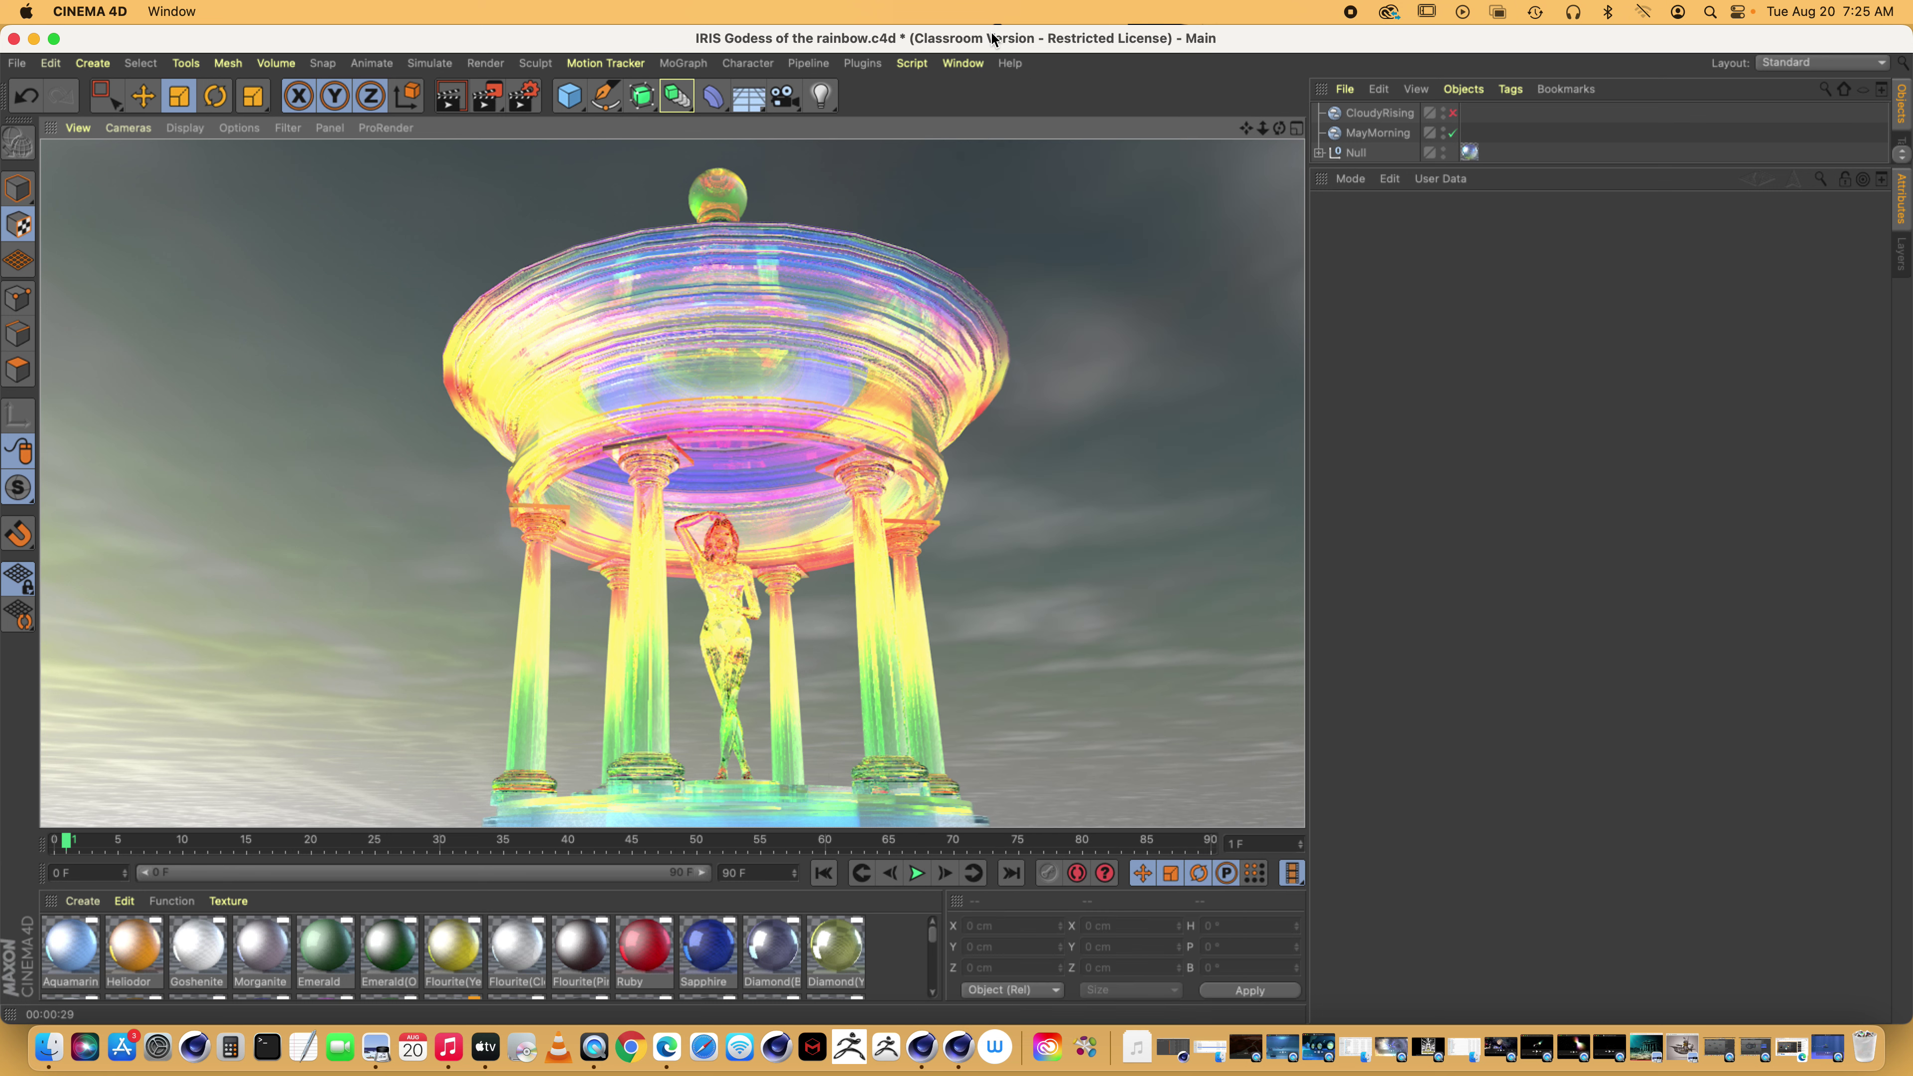
{"action": "left_click", "coordinate": [966, 63]}
{"action": "left_click", "coordinate": [991, 1010]}
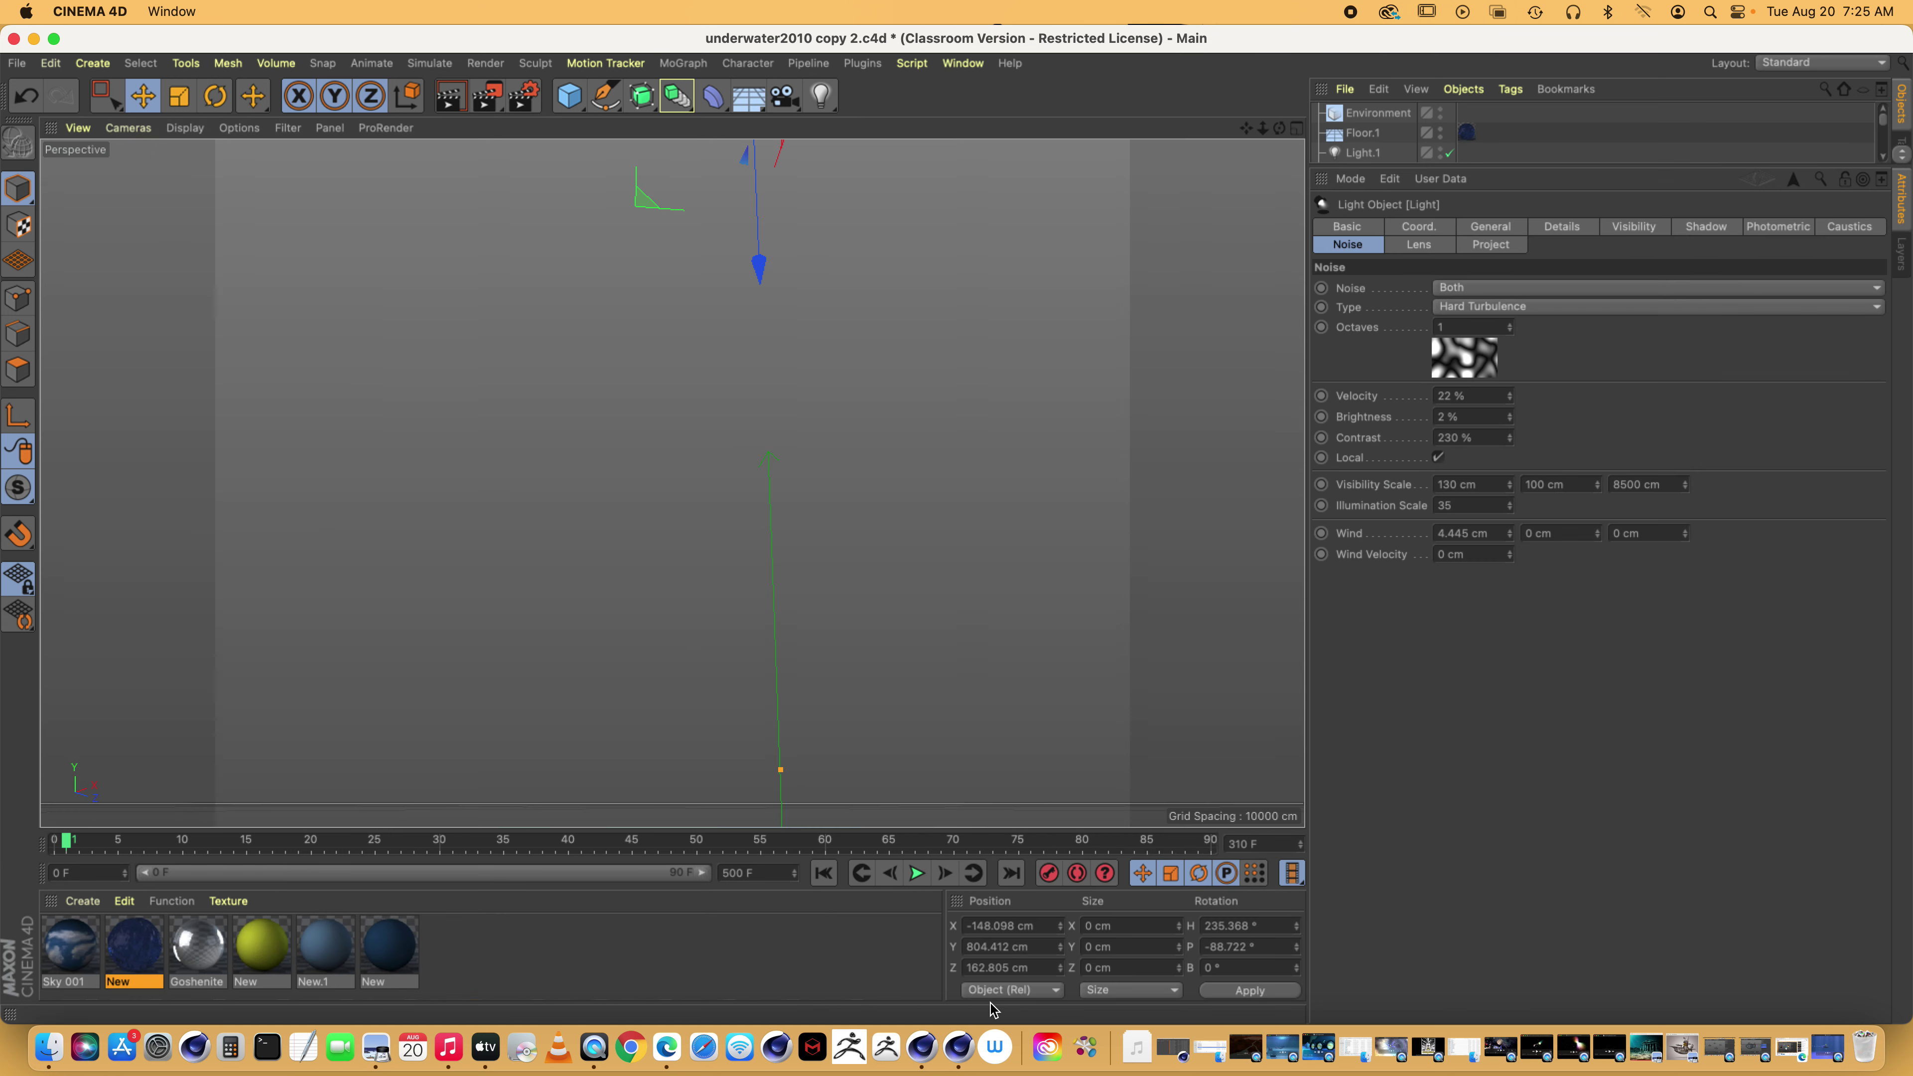
{"action": "left_click", "coordinate": [449, 96]}
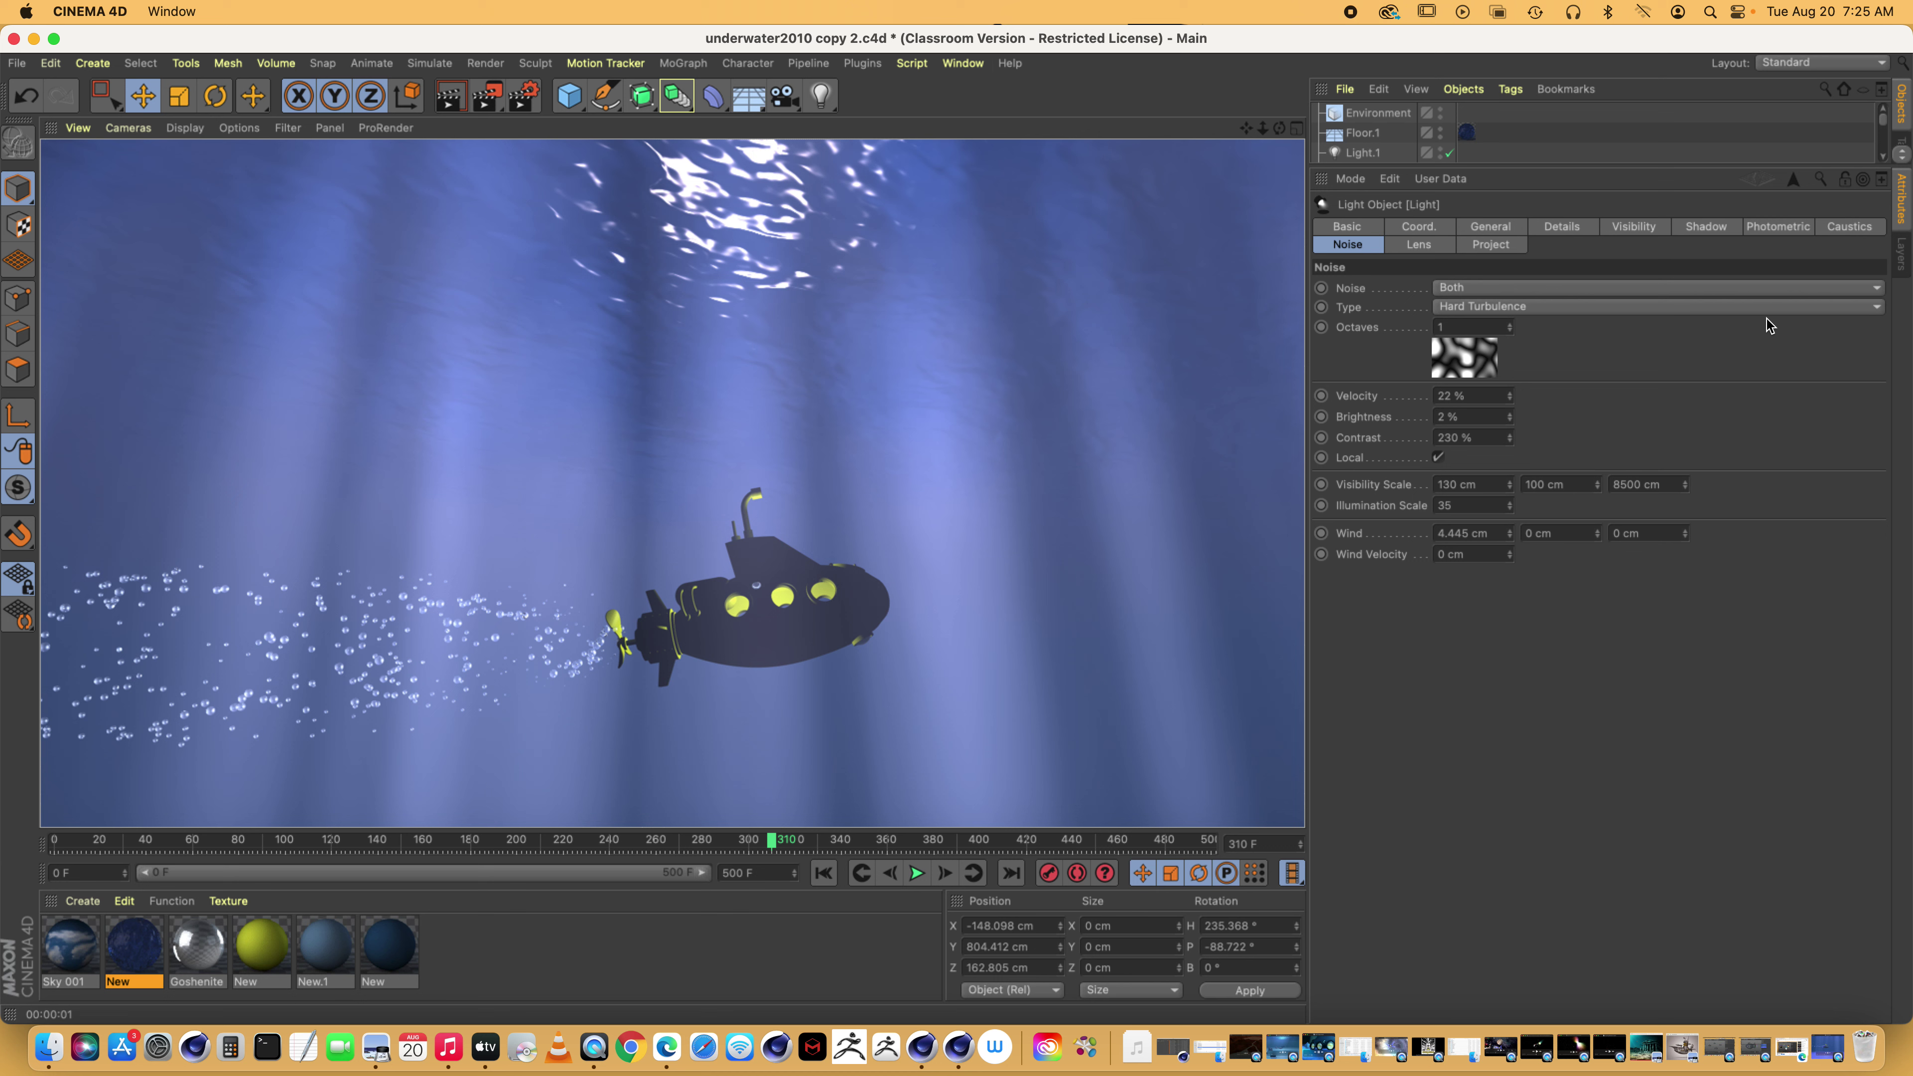
{"action": "left_click_drag", "start_coordinate": [1444, 167], "coordinate": [1444, 363]}
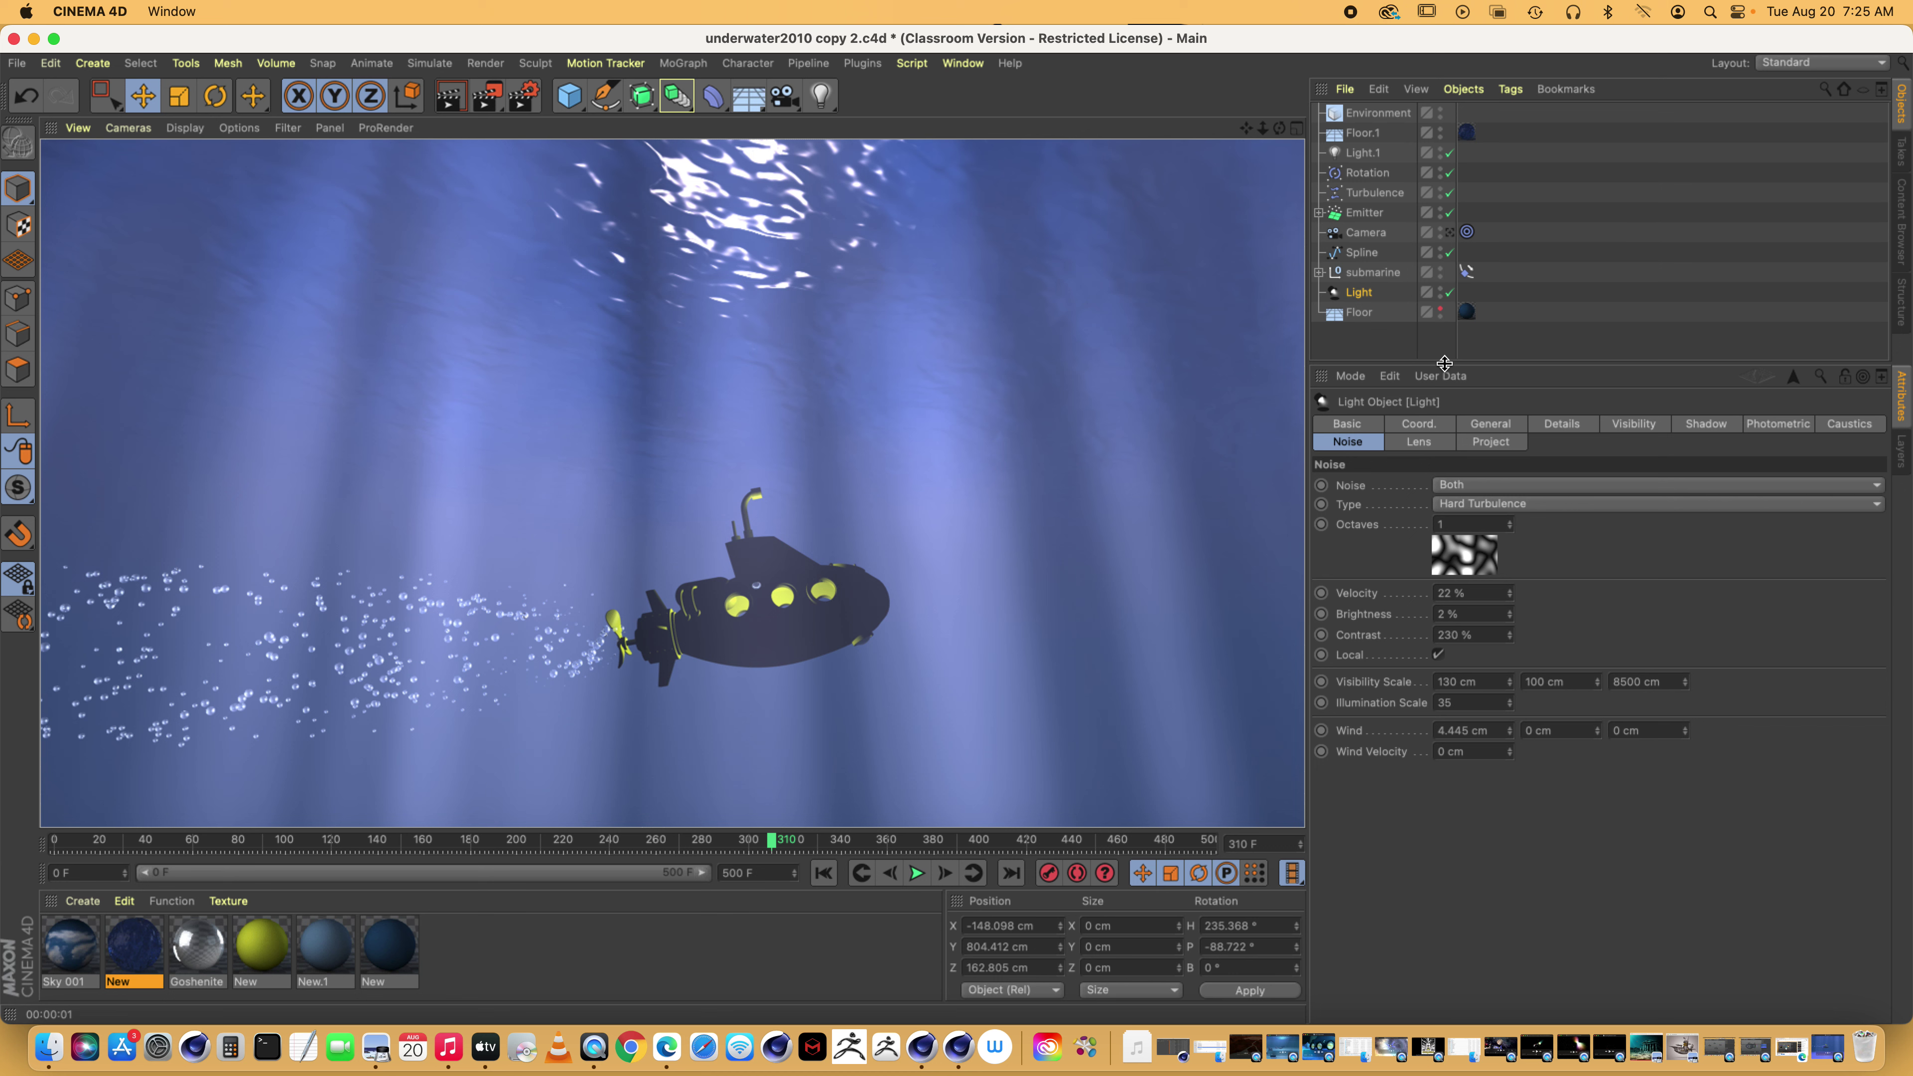
{"action": "left_click", "coordinate": [1360, 294]}
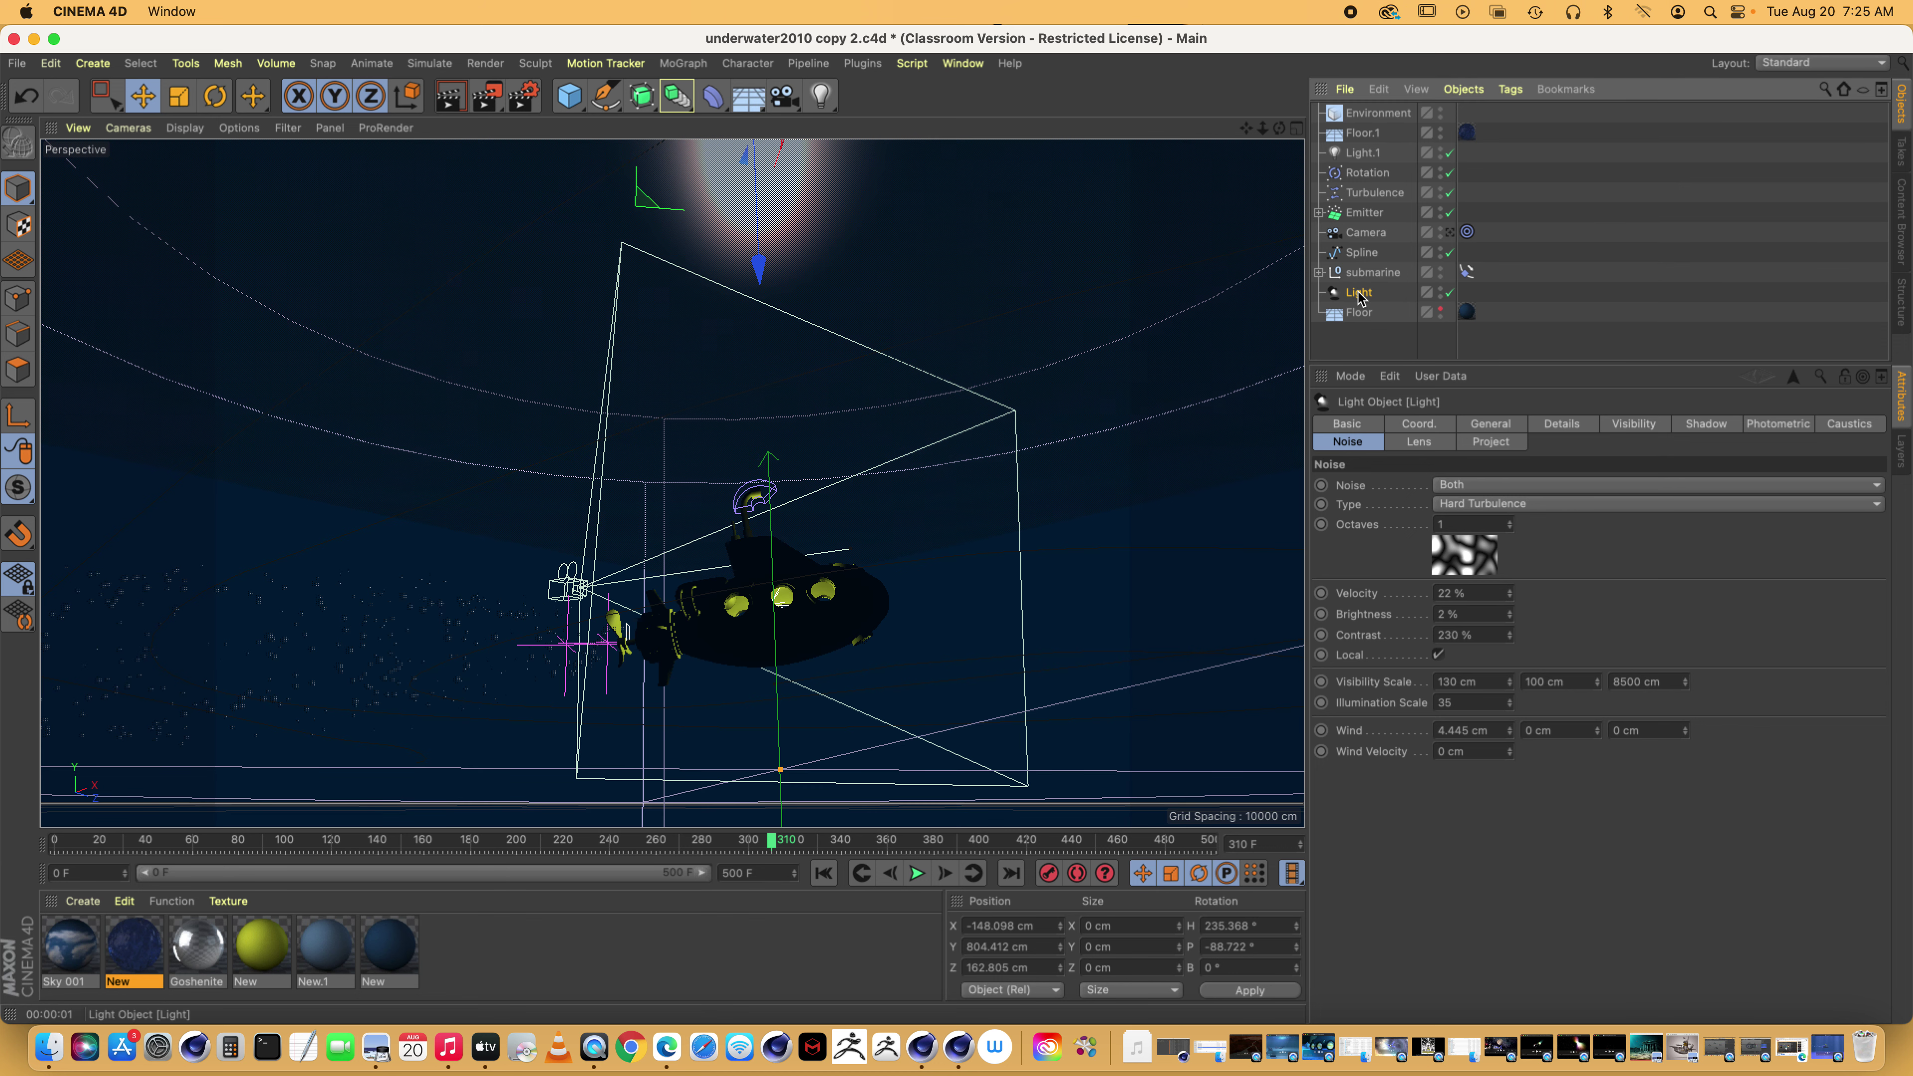